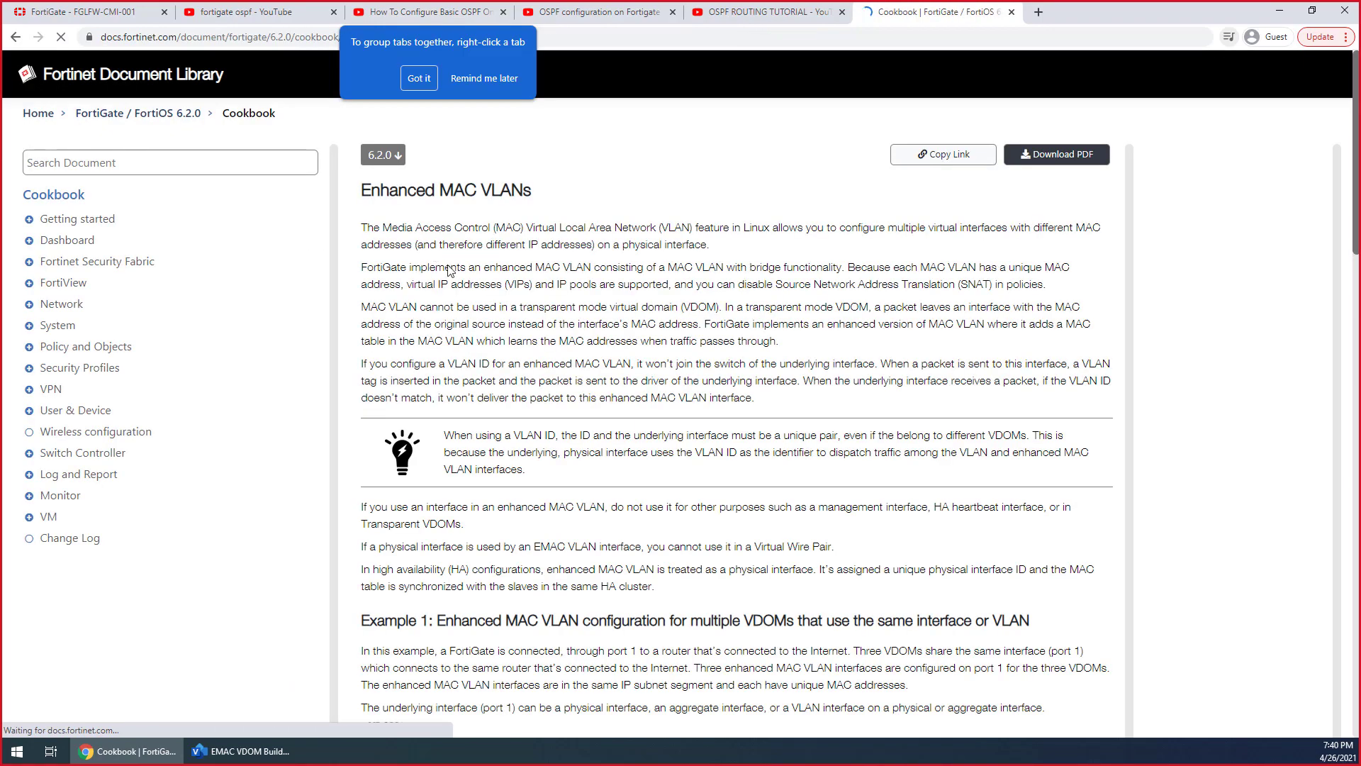
# Read the Enhanced MAC VLANs article through the Example 1 diagram and CLI configuration for multiple VDOMs
pyautogui.scroll(-12, 652, 473)
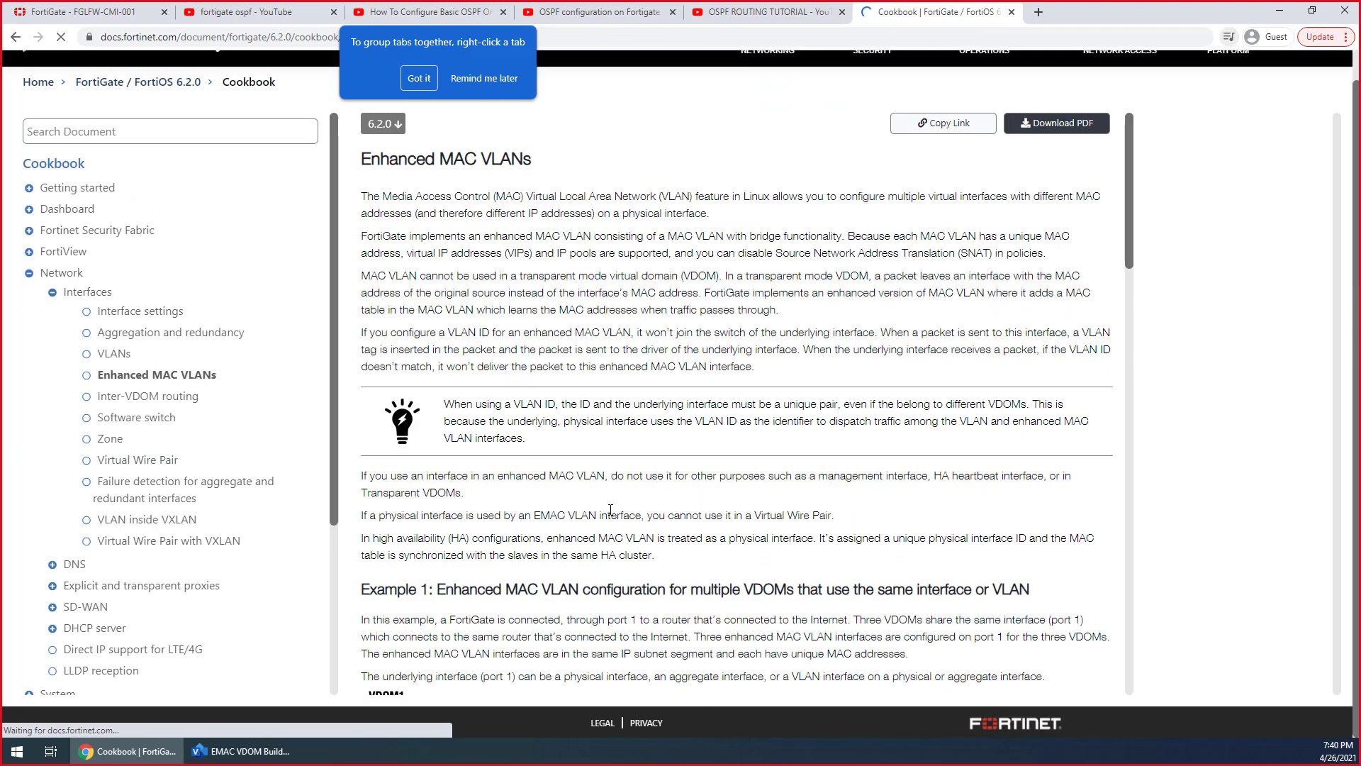
pyautogui.scroll(-6, 606, 516)
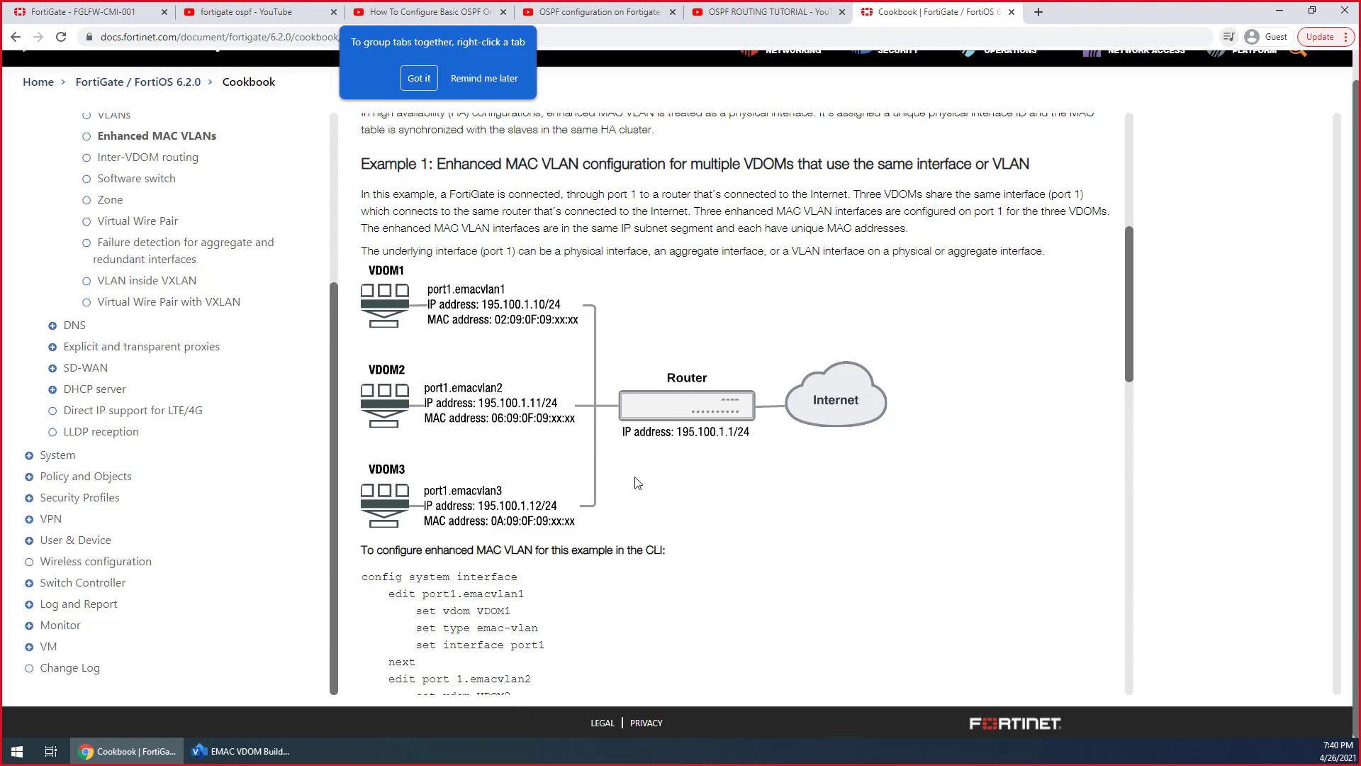
pyautogui.scroll(-4, 638, 484)
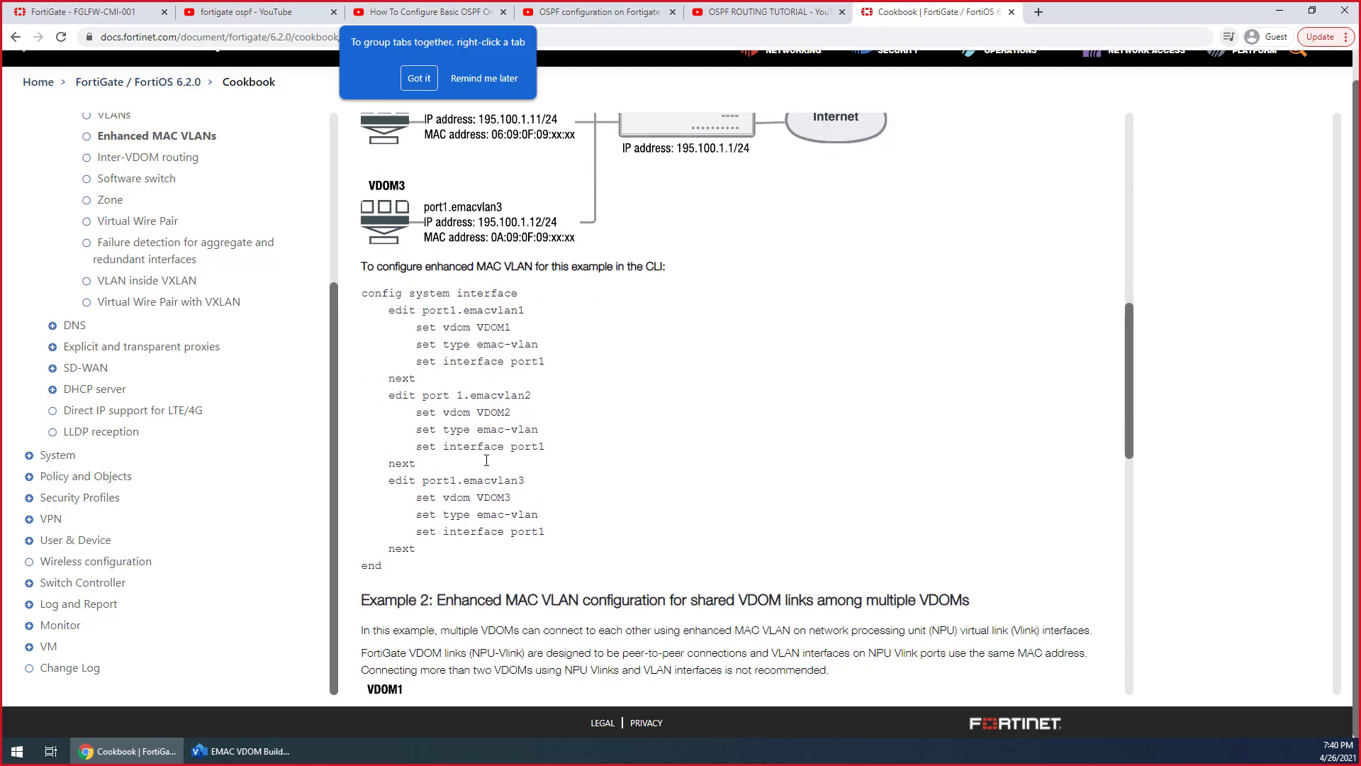
pyautogui.scroll(2, 476, 341)
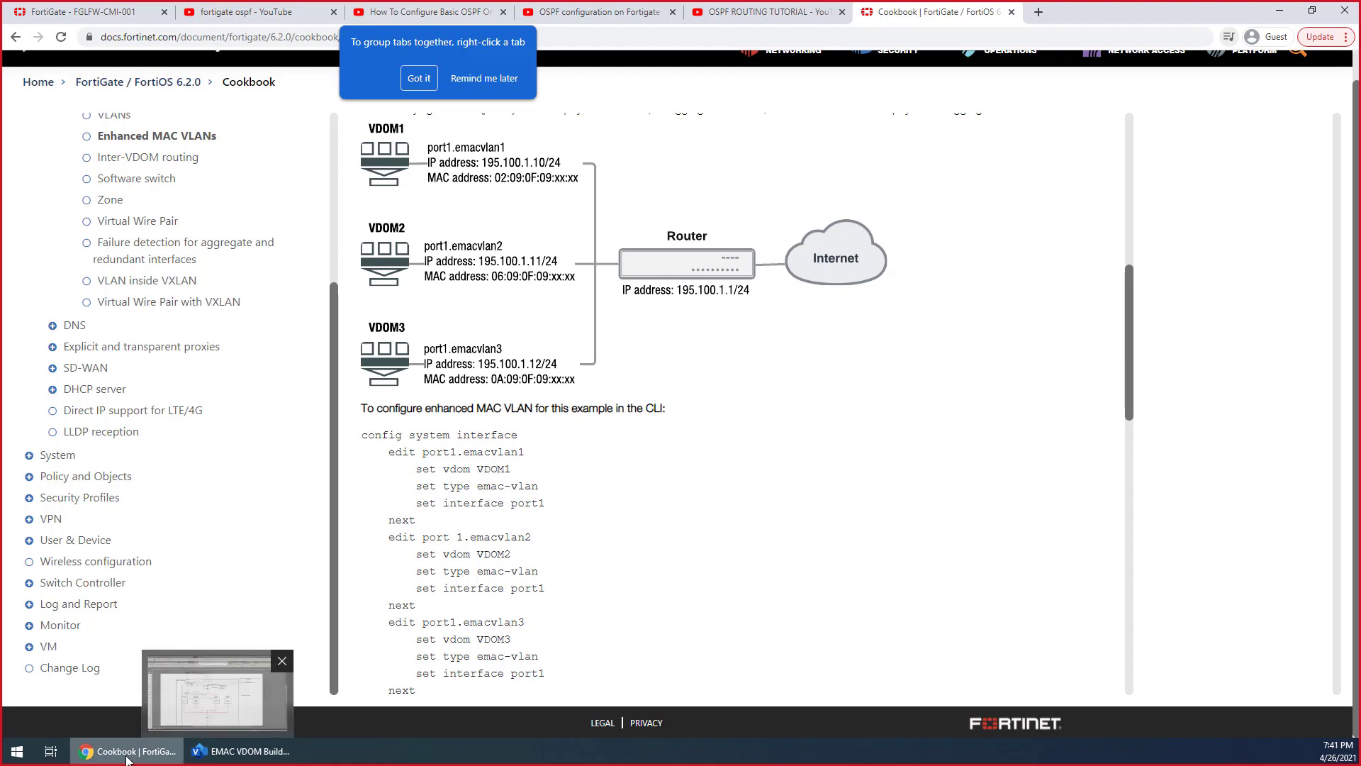
# Switch to the FortiGate admin page and change the virtual domain from Transparent to Global
pyautogui.click(92, 12)
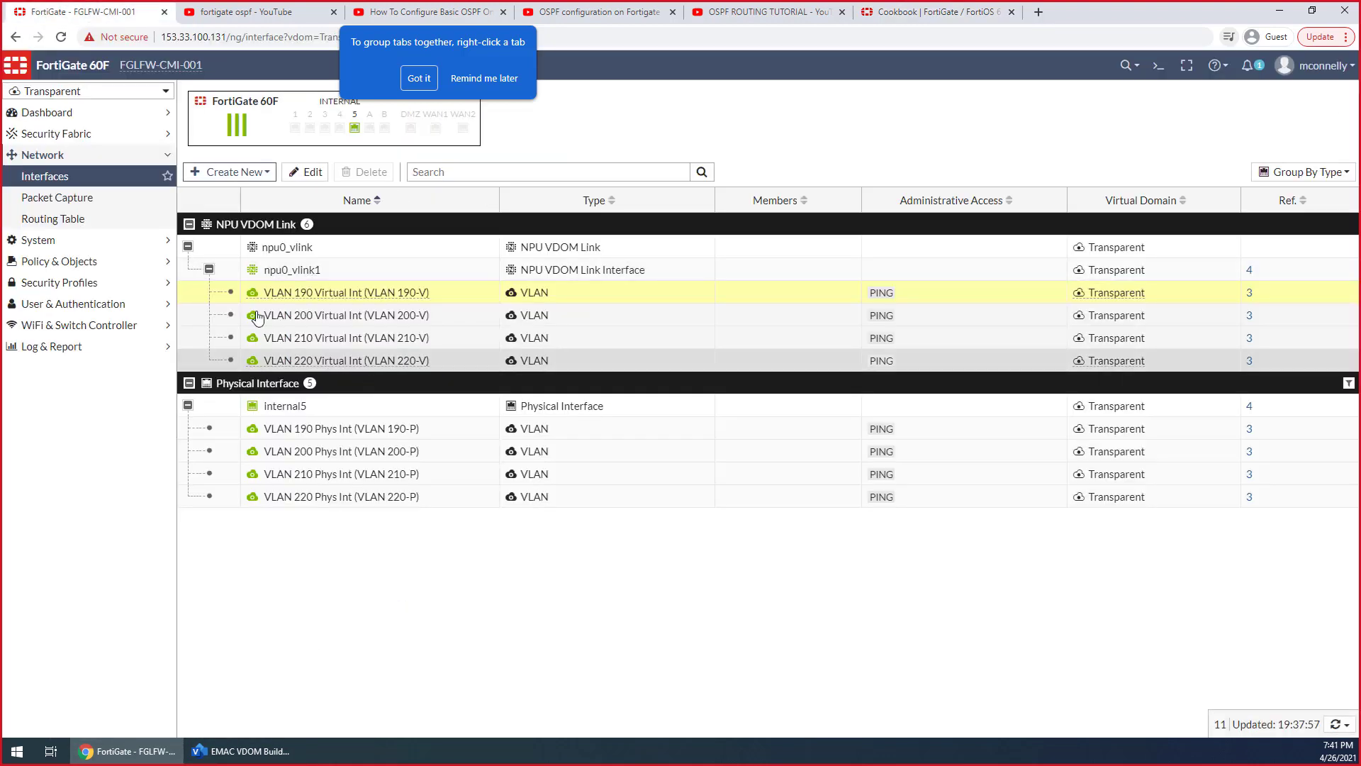
pyautogui.click(132, 92)
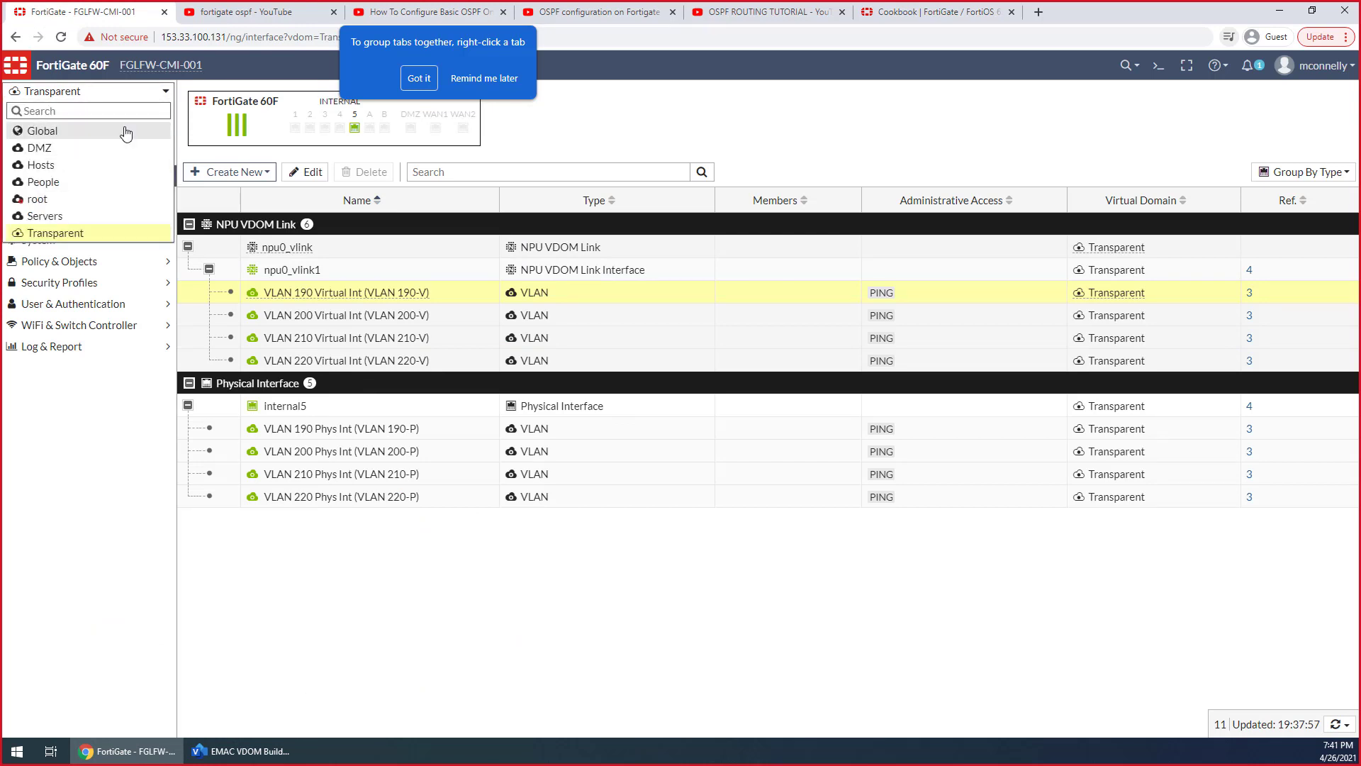
pyautogui.click(126, 133)
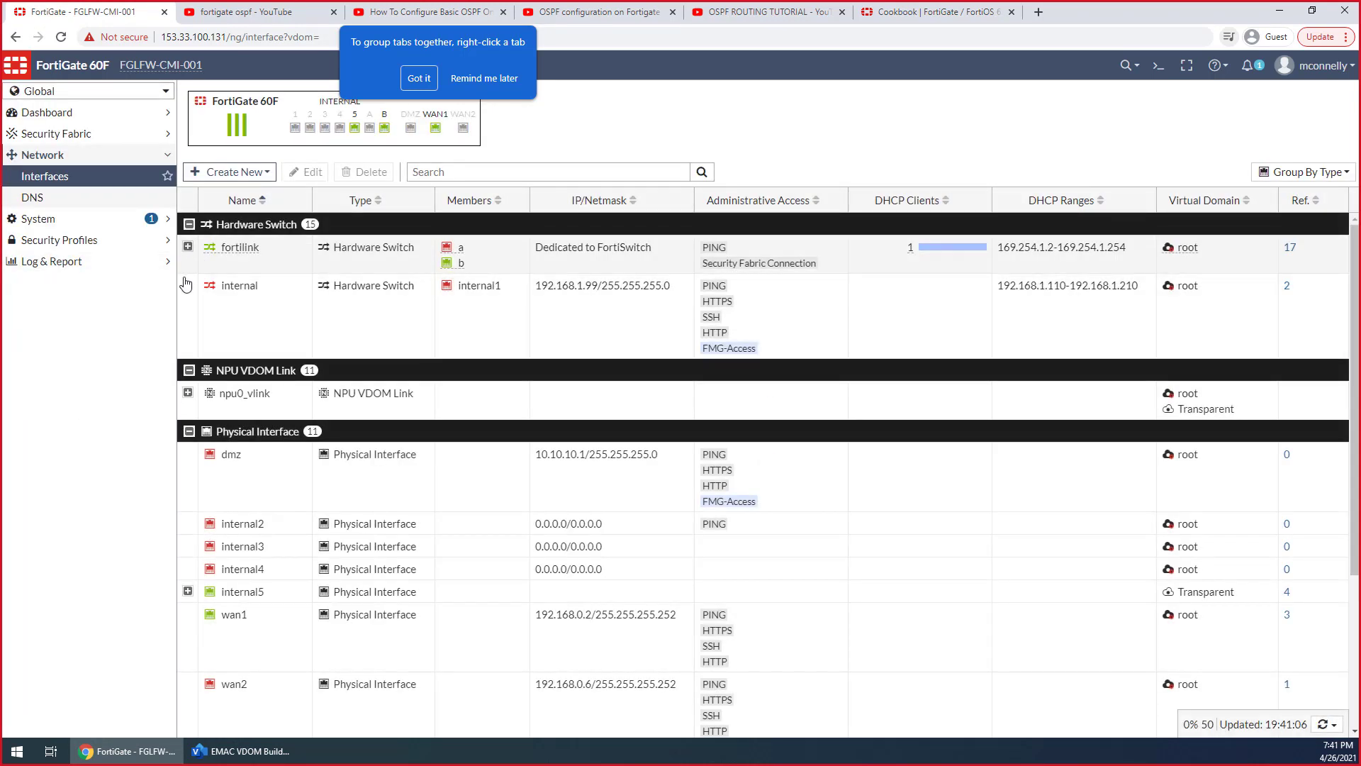
# Expand npu0_vlink and examine its EMAC VLAN and VLAN interfaces, along with the physical interfaces and VDOM links
pyautogui.scroll(-4, 224, 504)
pyautogui.scroll(3, 244, 464)
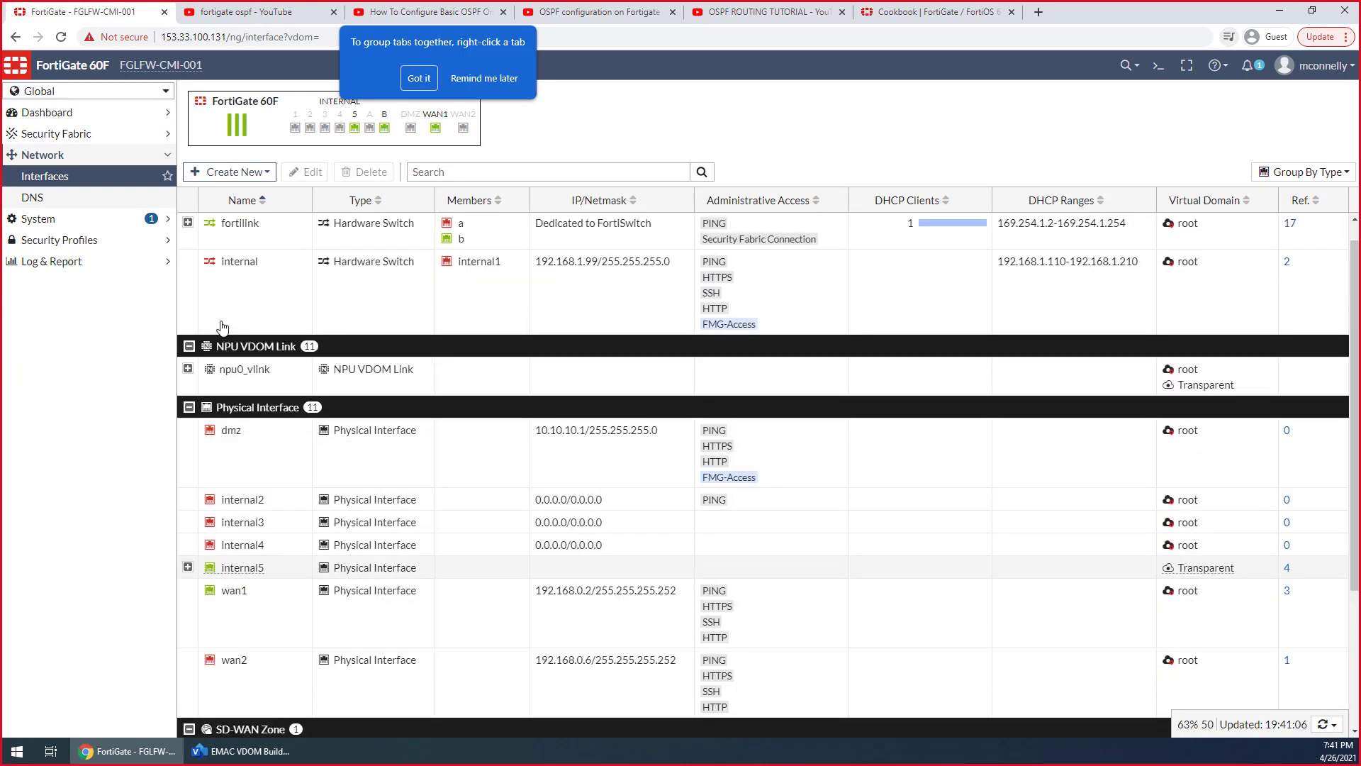
pyautogui.scroll(1, 222, 327)
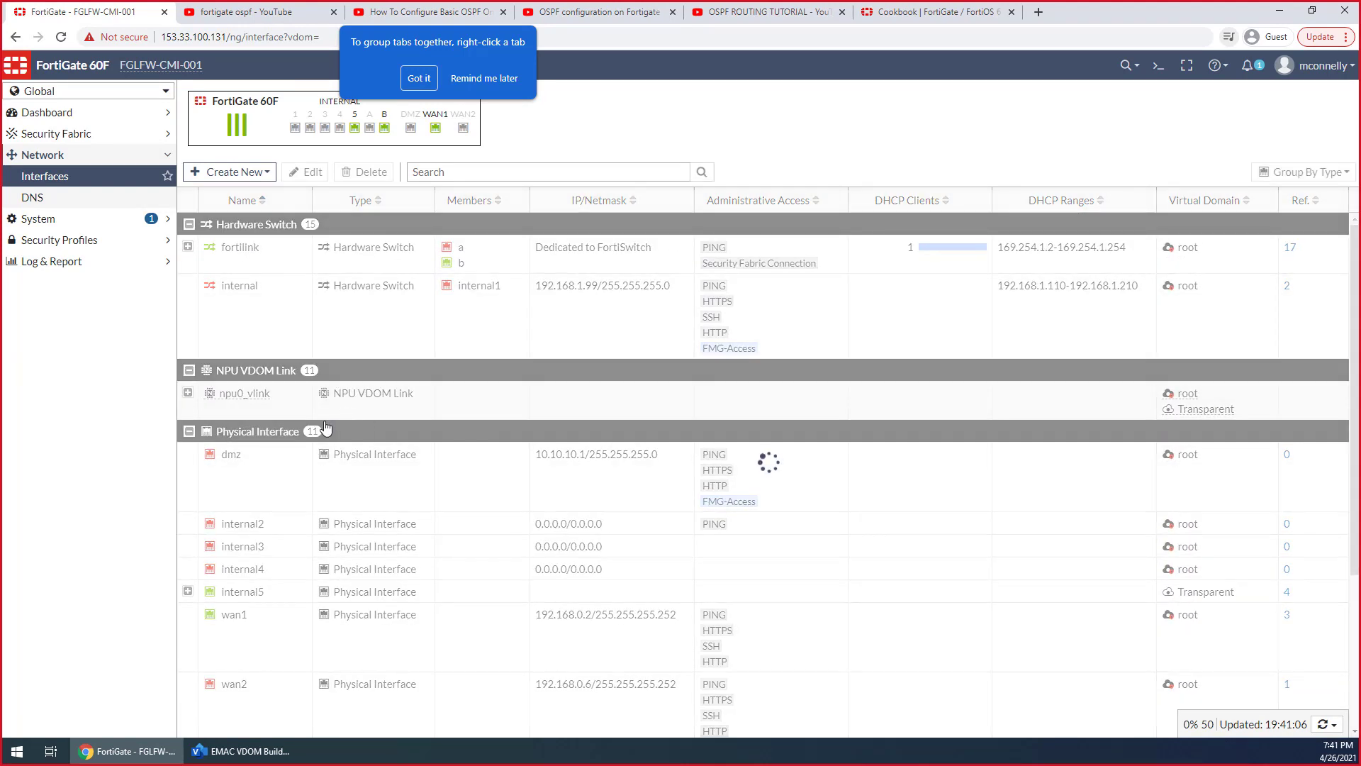
pyautogui.click(209, 431)
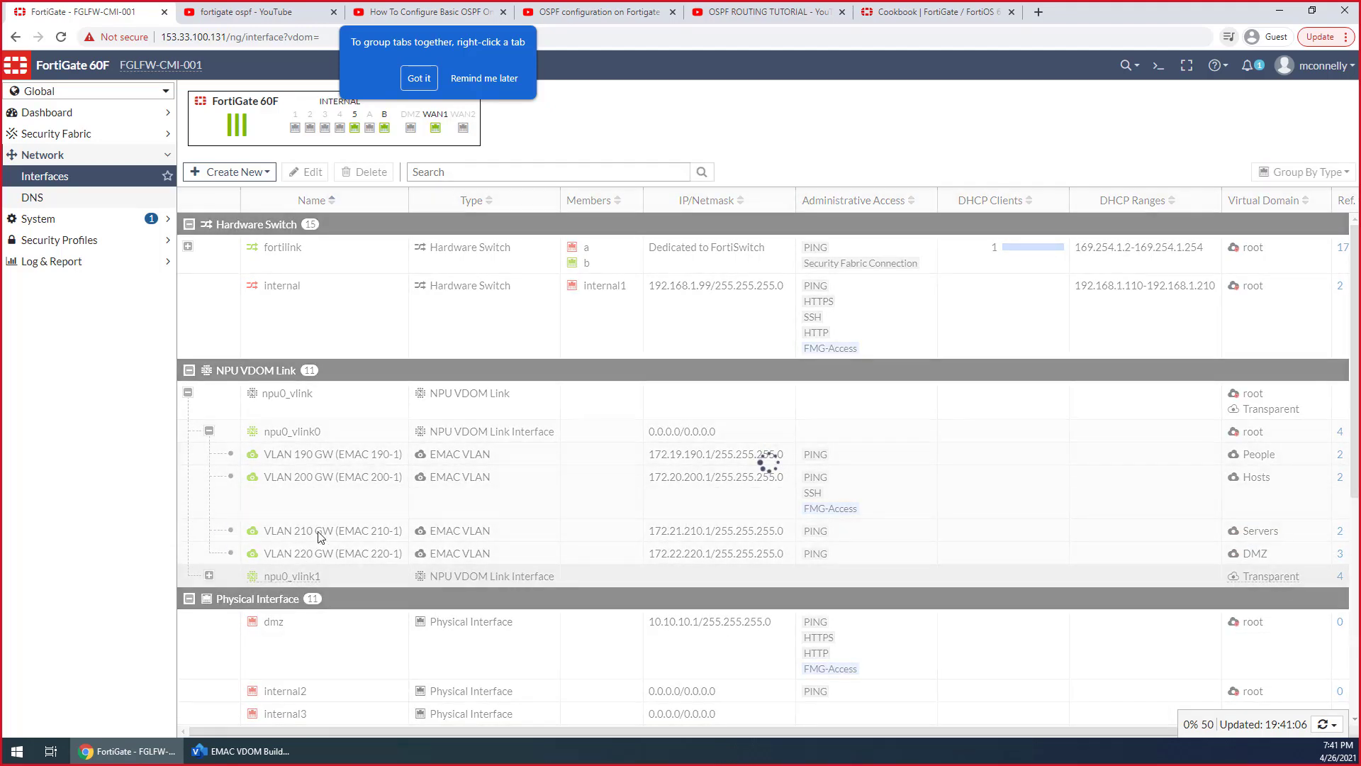
pyautogui.scroll(-3, 376, 383)
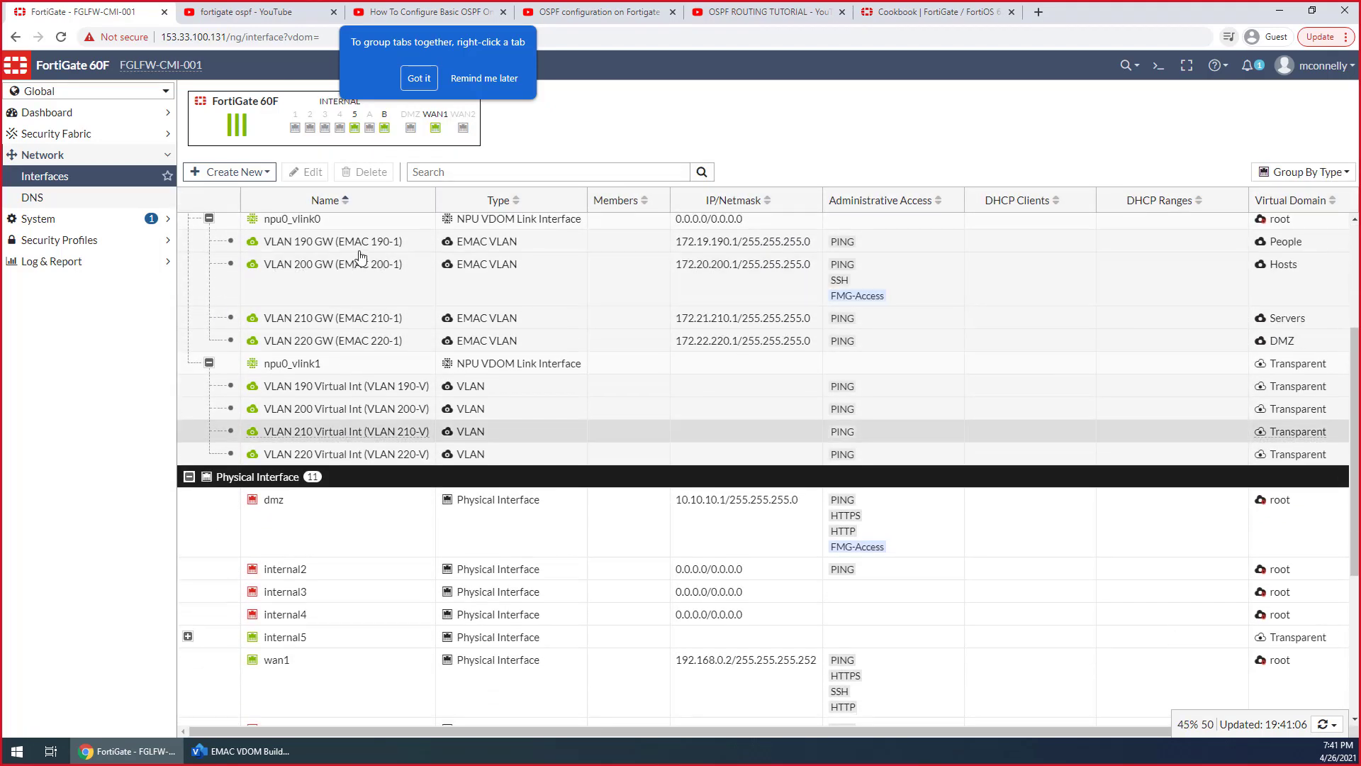
pyautogui.scroll(1, 370, 294)
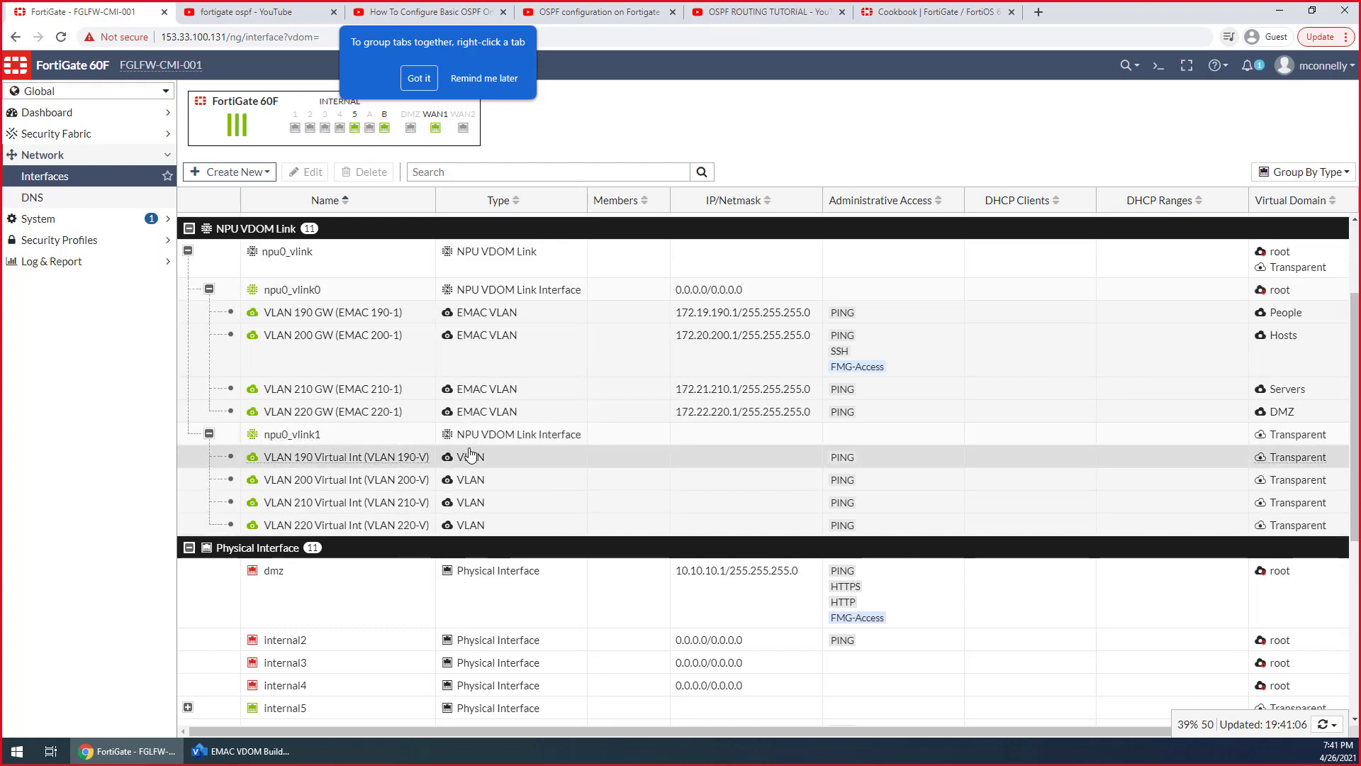
pyautogui.scroll(2, 470, 461)
pyautogui.scroll(-7, 470, 481)
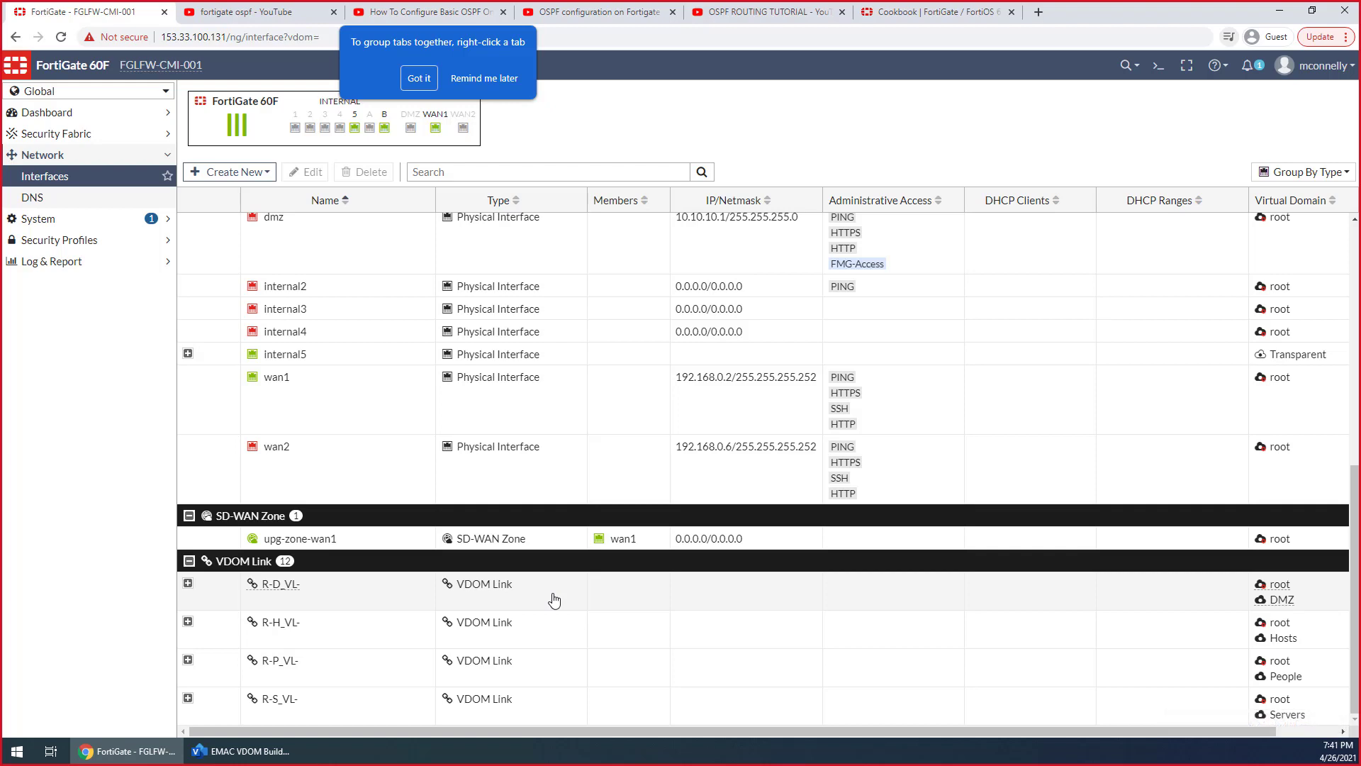
pyautogui.scroll(7, 555, 600)
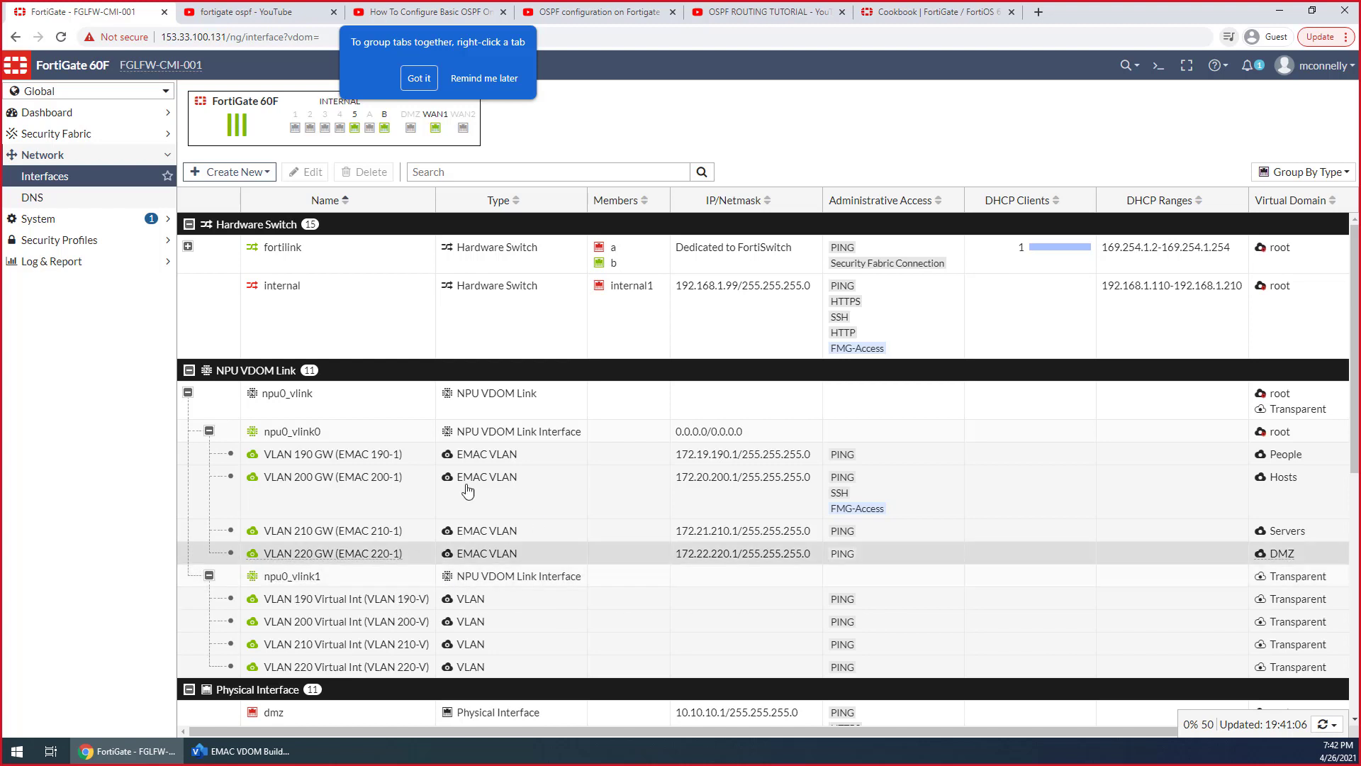
# Open the VLAN 190 GW (EMAC 190-1) interface for editing and review its settings and MAC address
pyautogui.click(401, 447)
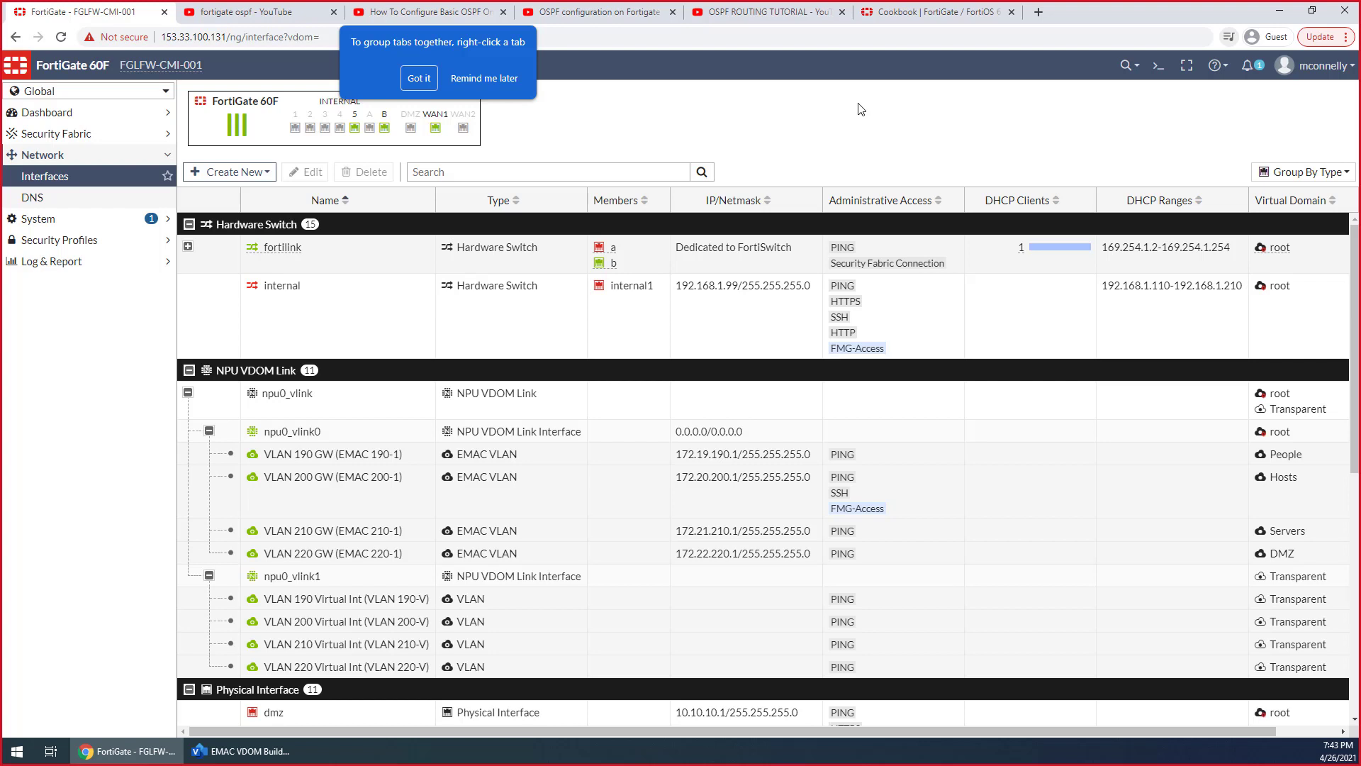
pyautogui.doubleClick(508, 456)
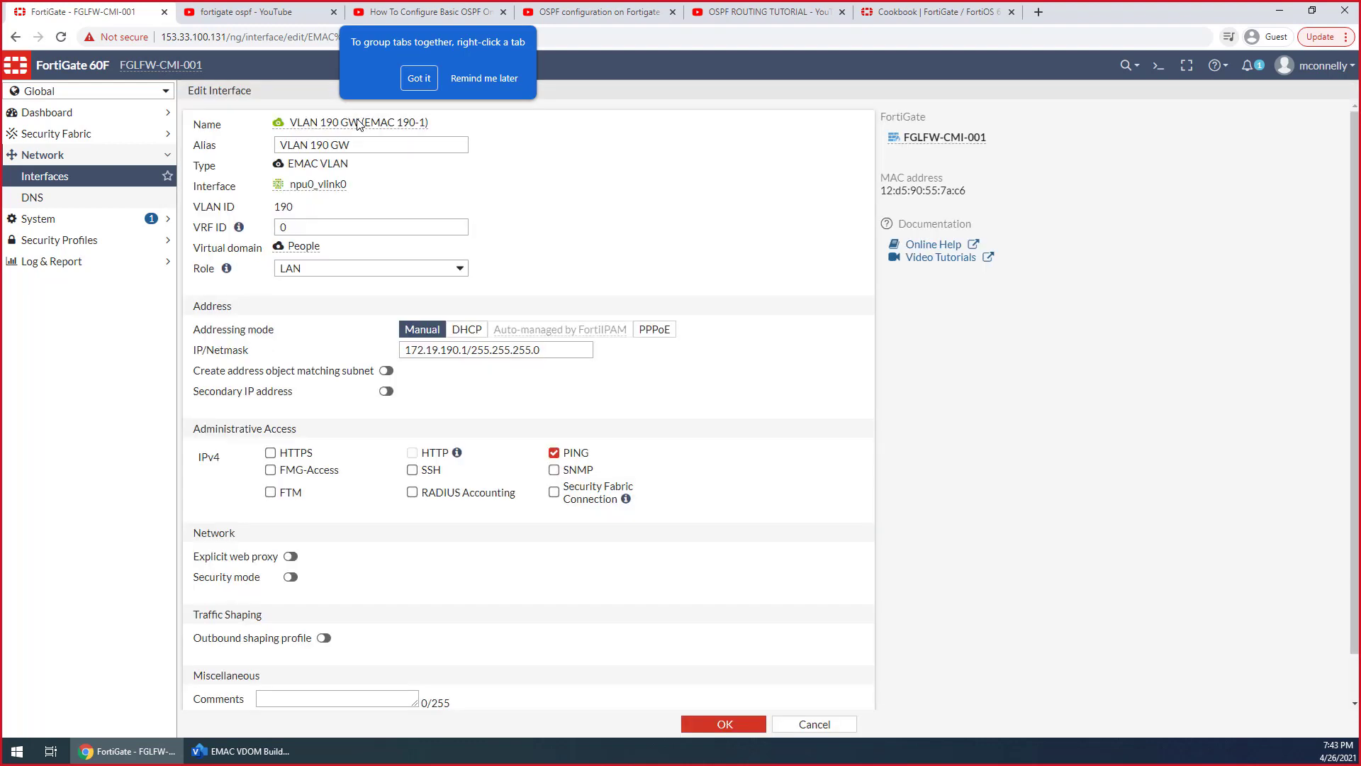
pyautogui.moveTo(968, 193); pyautogui.dragTo(879, 199)
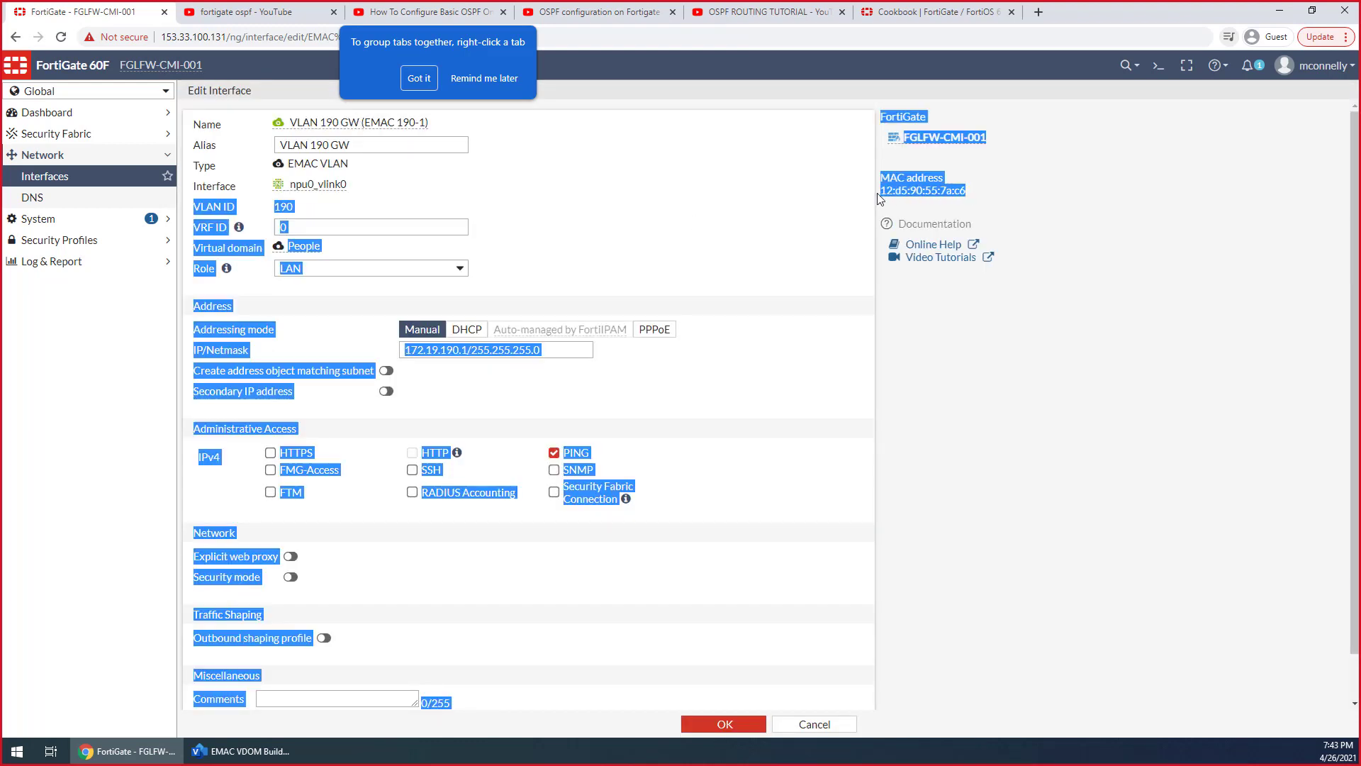
pyautogui.click(879, 198)
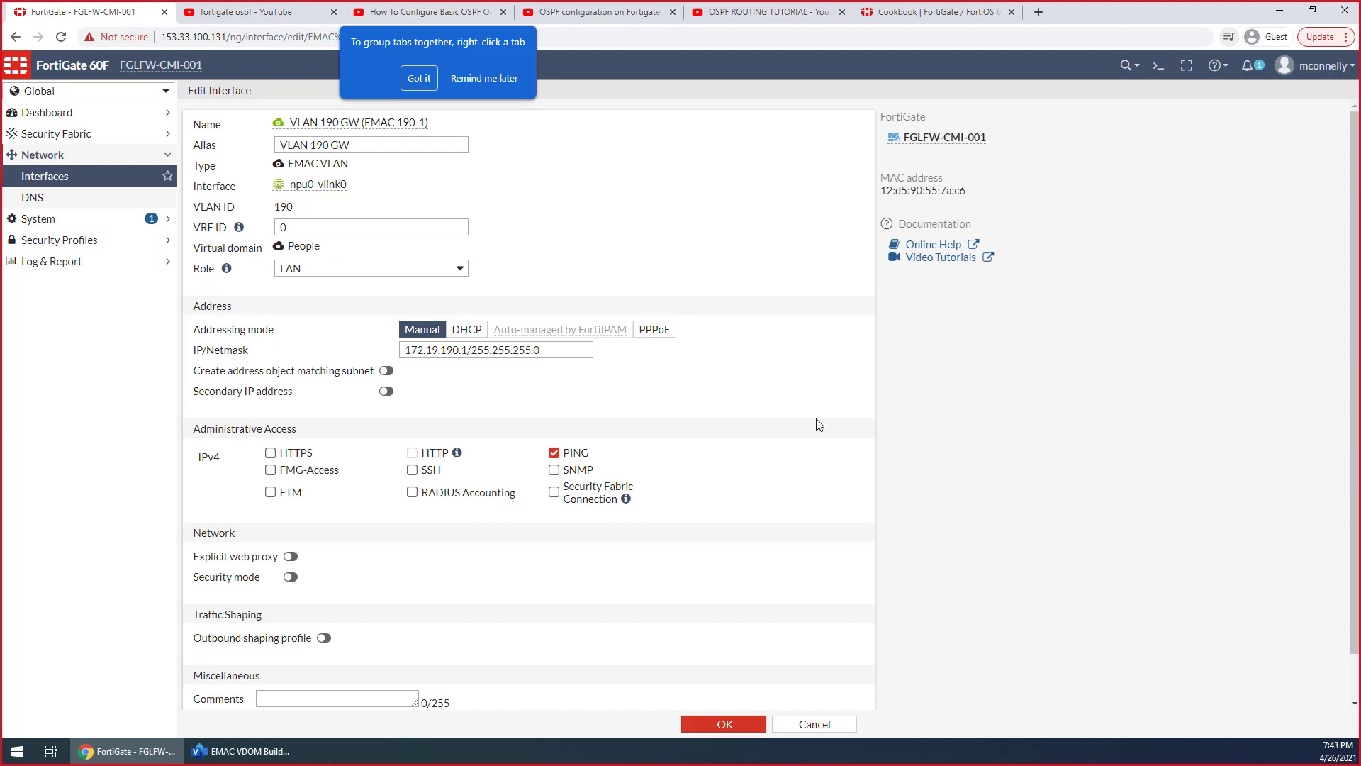
pyautogui.scroll(-1, 819, 424)
pyautogui.scroll(1, 819, 424)
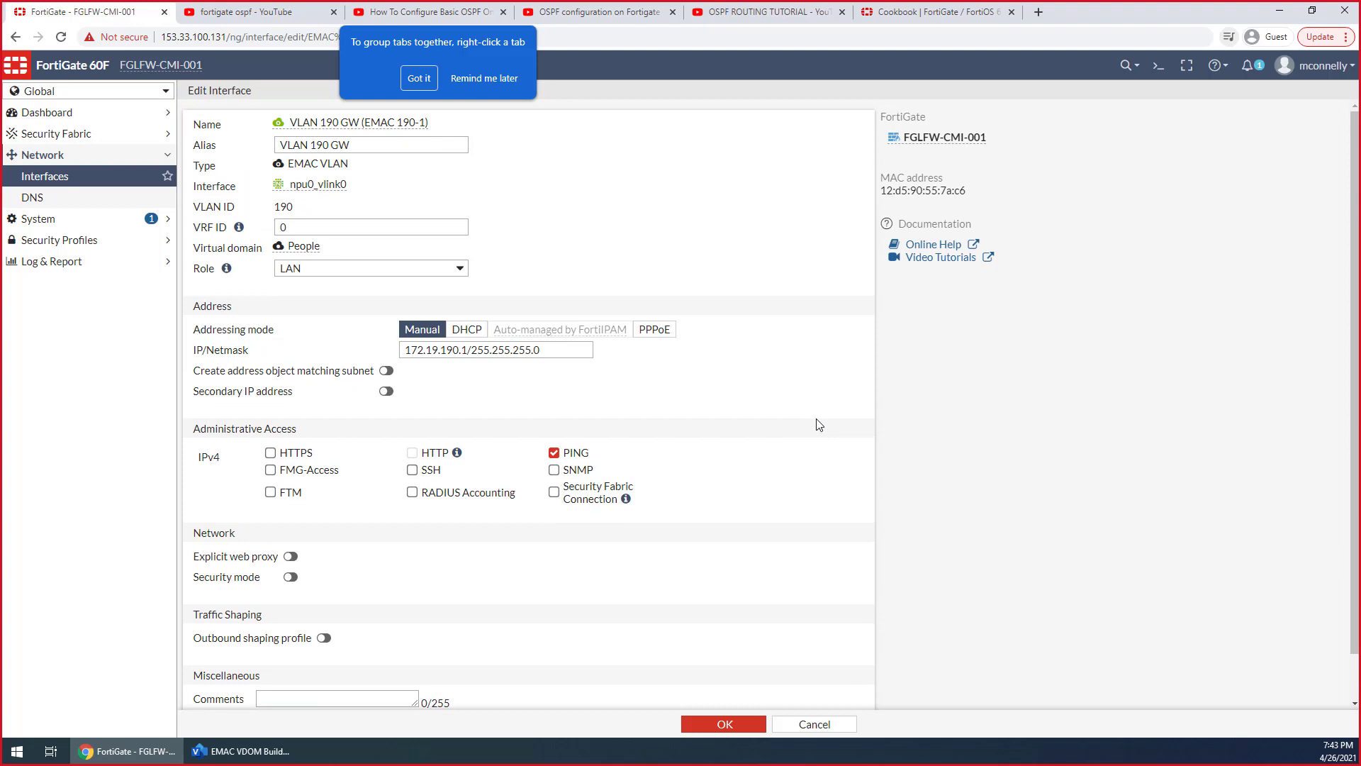
pyautogui.scroll(-1, 819, 424)
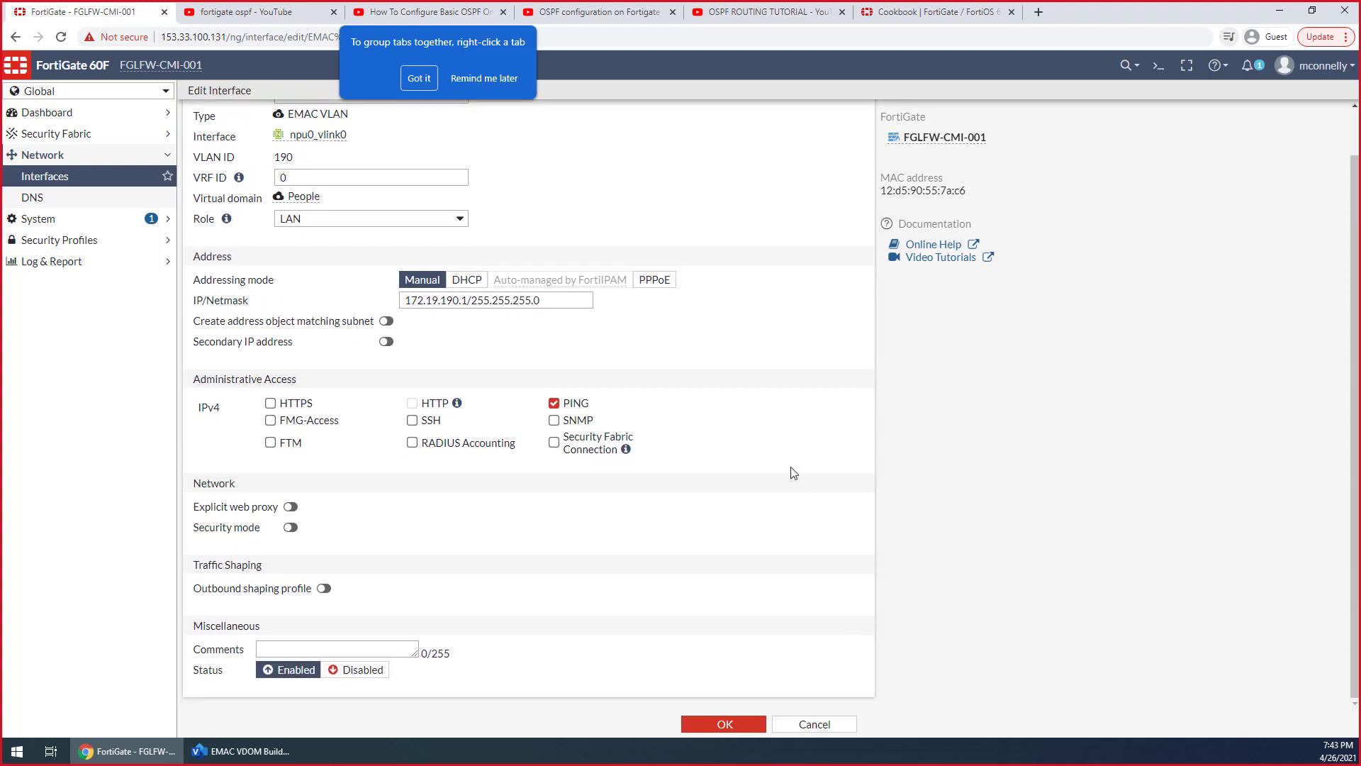
pyautogui.scroll(1, 793, 473)
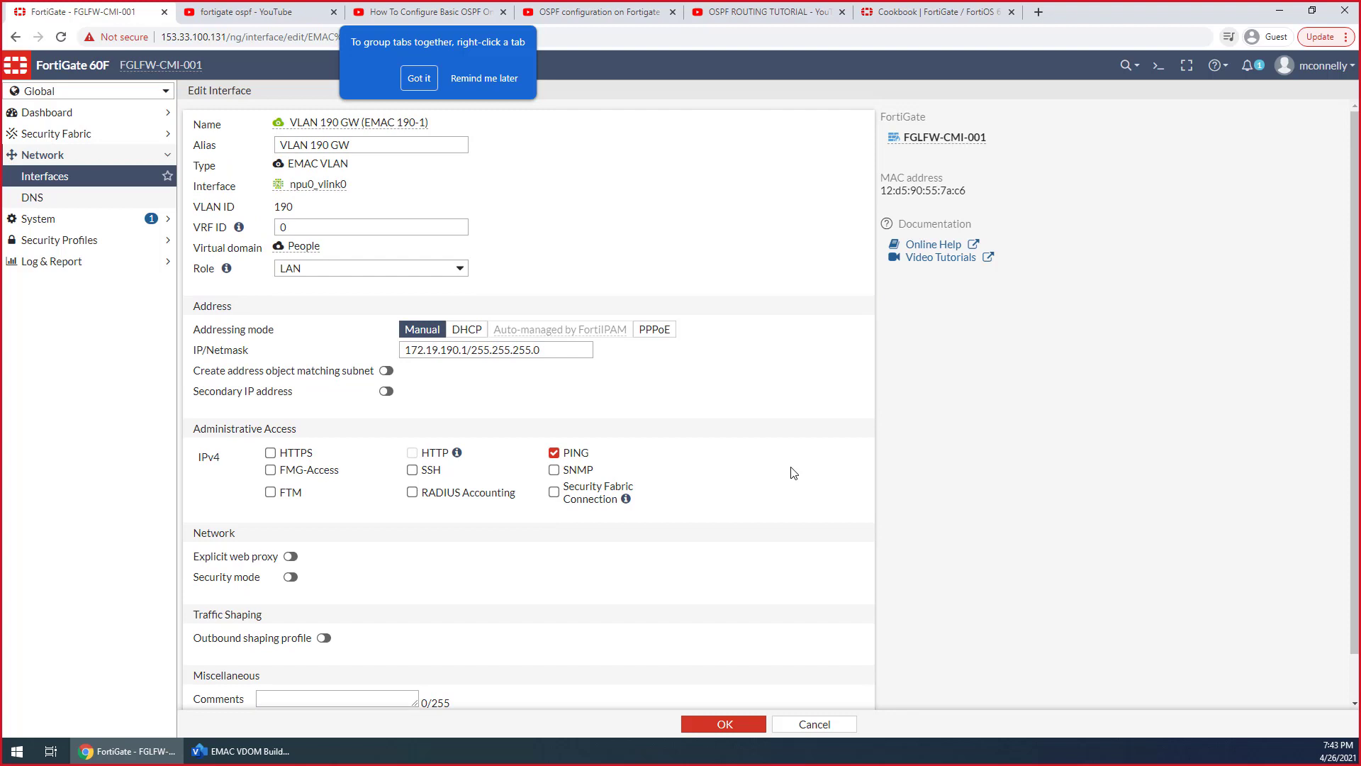
# Dismiss the tab-grouping tip and read Examples 2 and 3 in the Enhanced MAC VLANs article
pyautogui.click(421, 81)
pyautogui.click(866, 16)
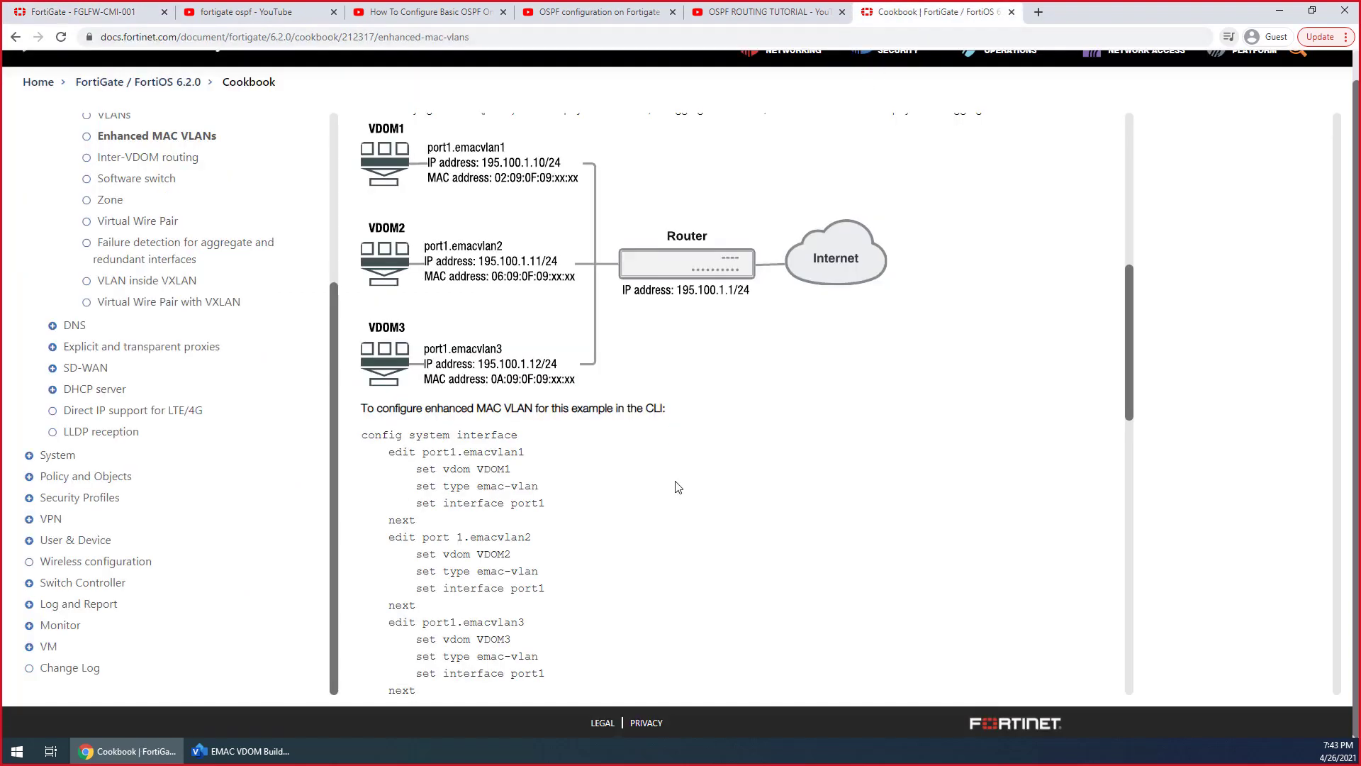
pyautogui.scroll(-7, 675, 487)
pyautogui.scroll(-2, 678, 487)
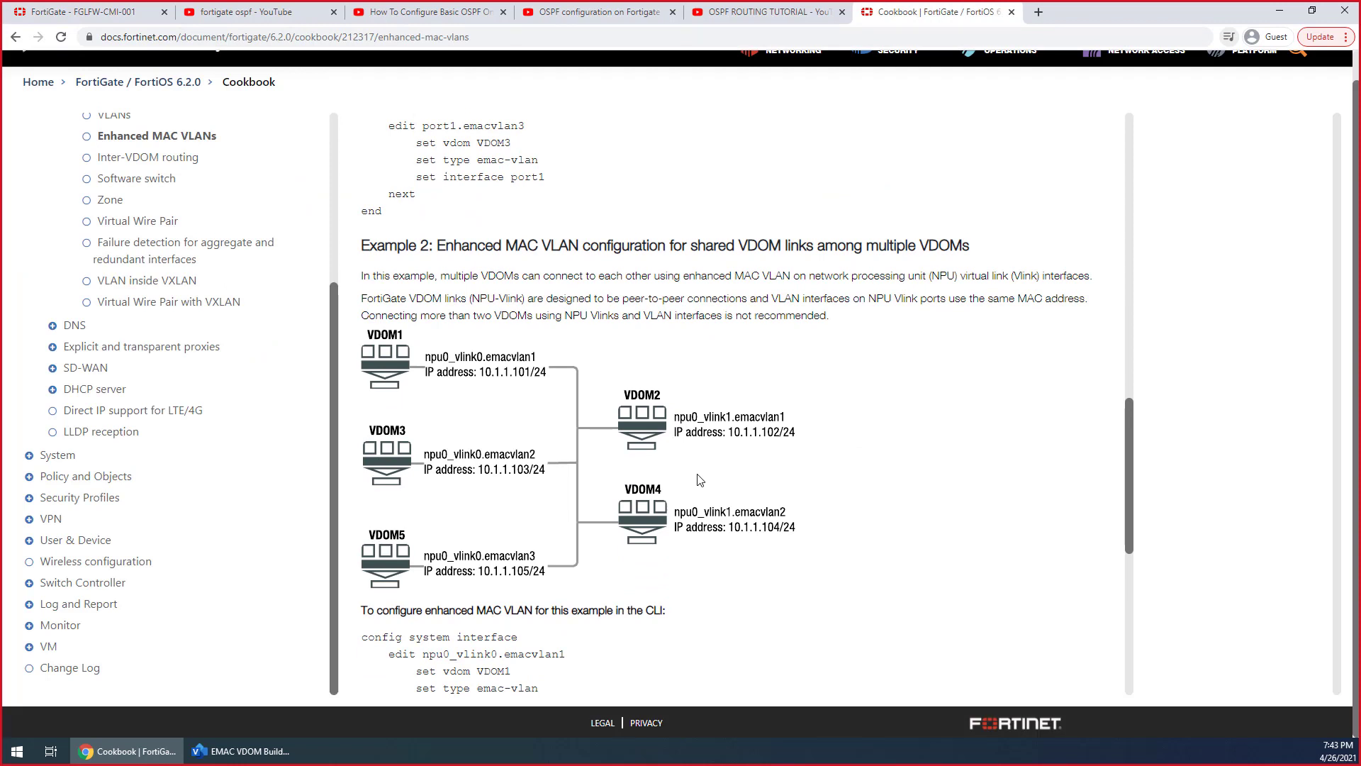
pyautogui.scroll(-1, 700, 480)
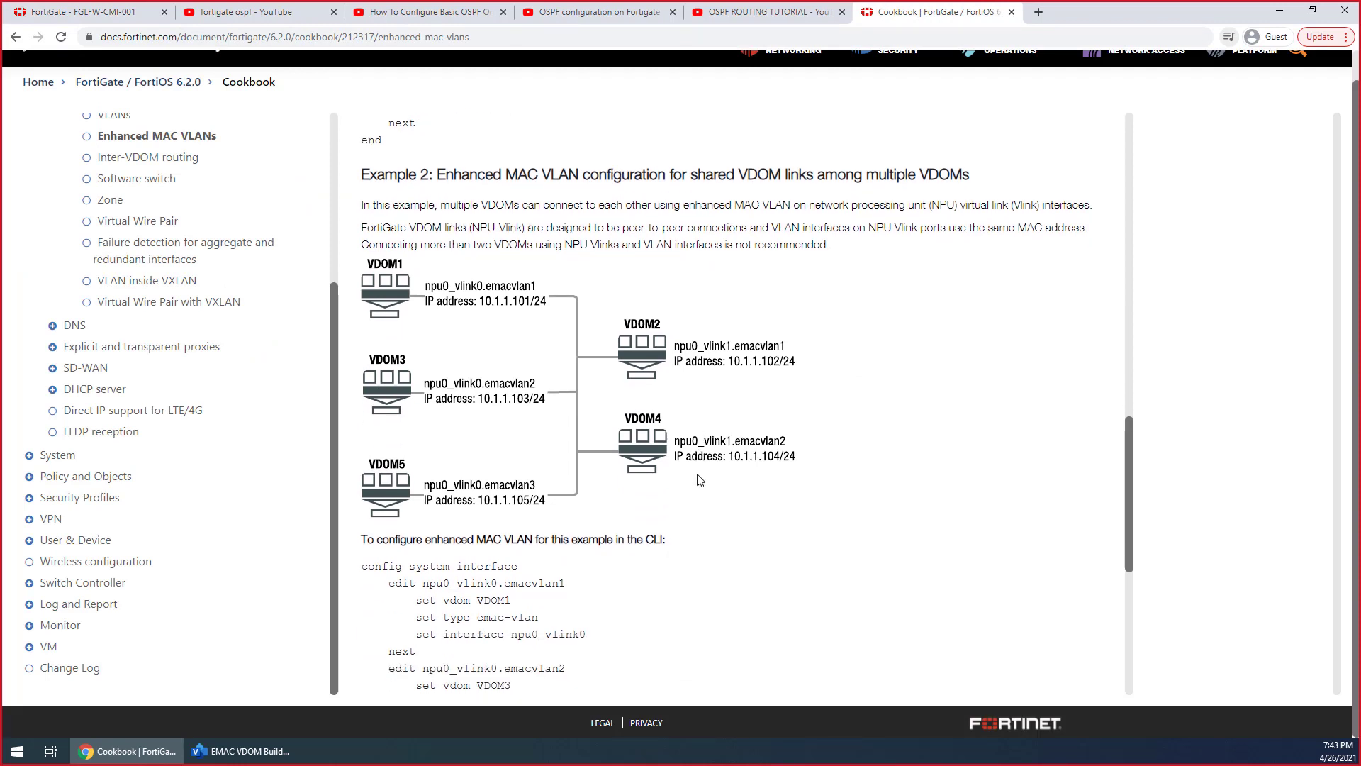
pyautogui.scroll(-3, 699, 480)
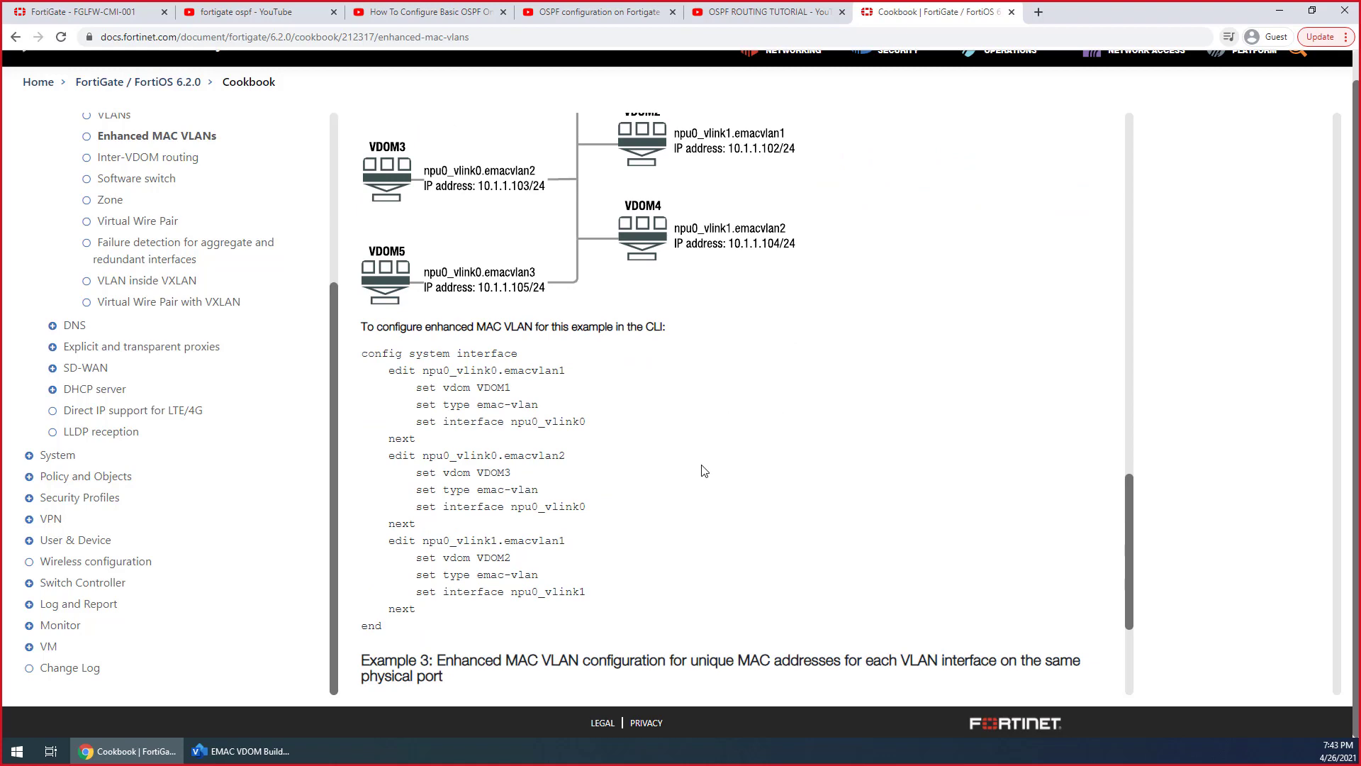
pyautogui.scroll(-3, 704, 470)
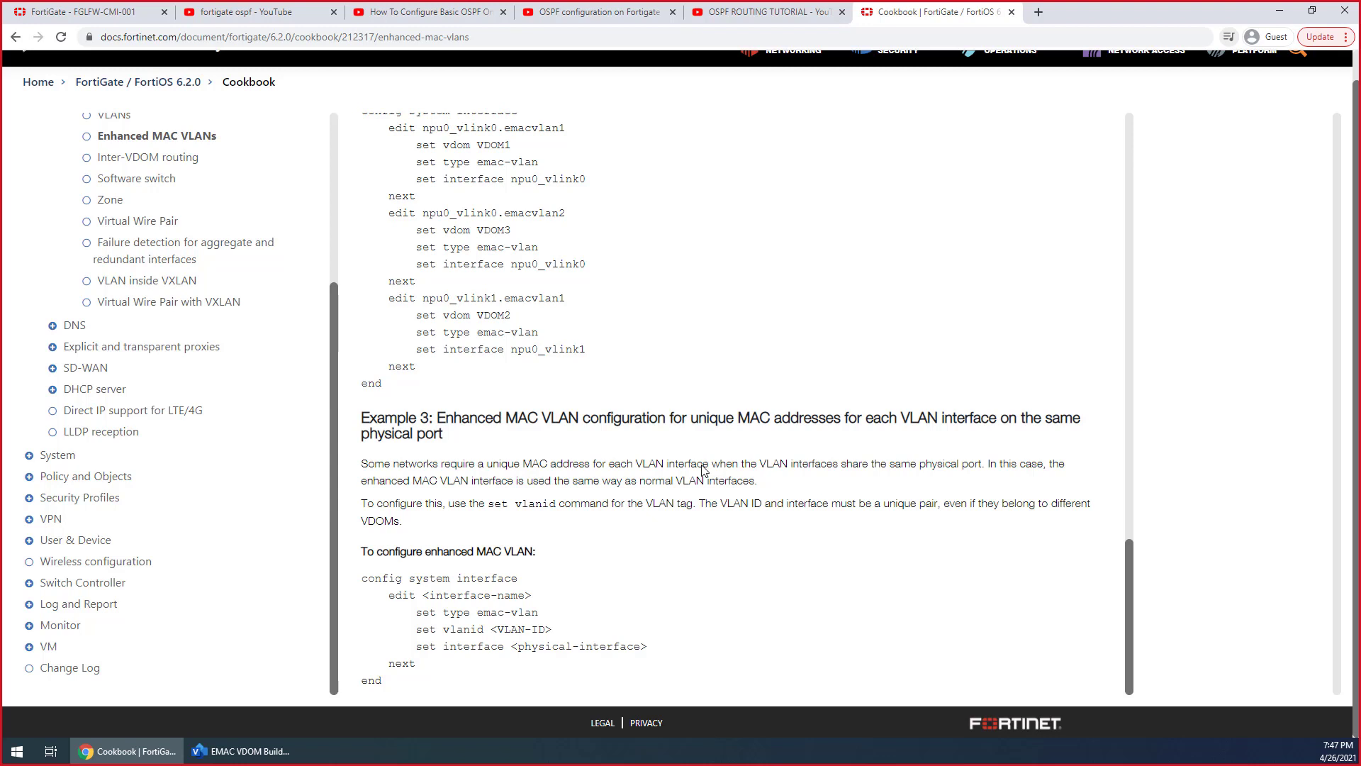
# Switch to the EMAC VDOM Build diagram in Visio and examine the topology from the internet link to the switching and hypervisor boxes
pyautogui.click(283, 741)
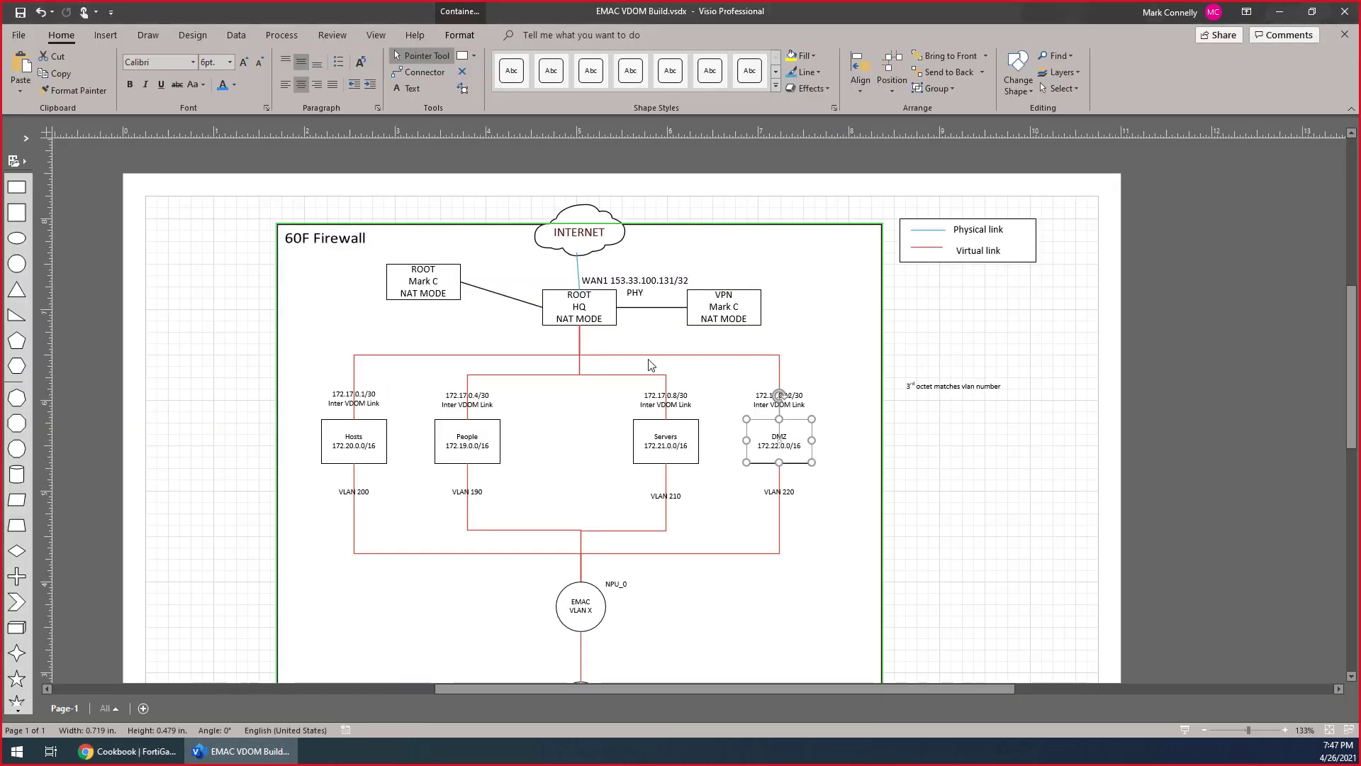
pyautogui.scroll(-3, 651, 364)
pyautogui.click(860, 469)
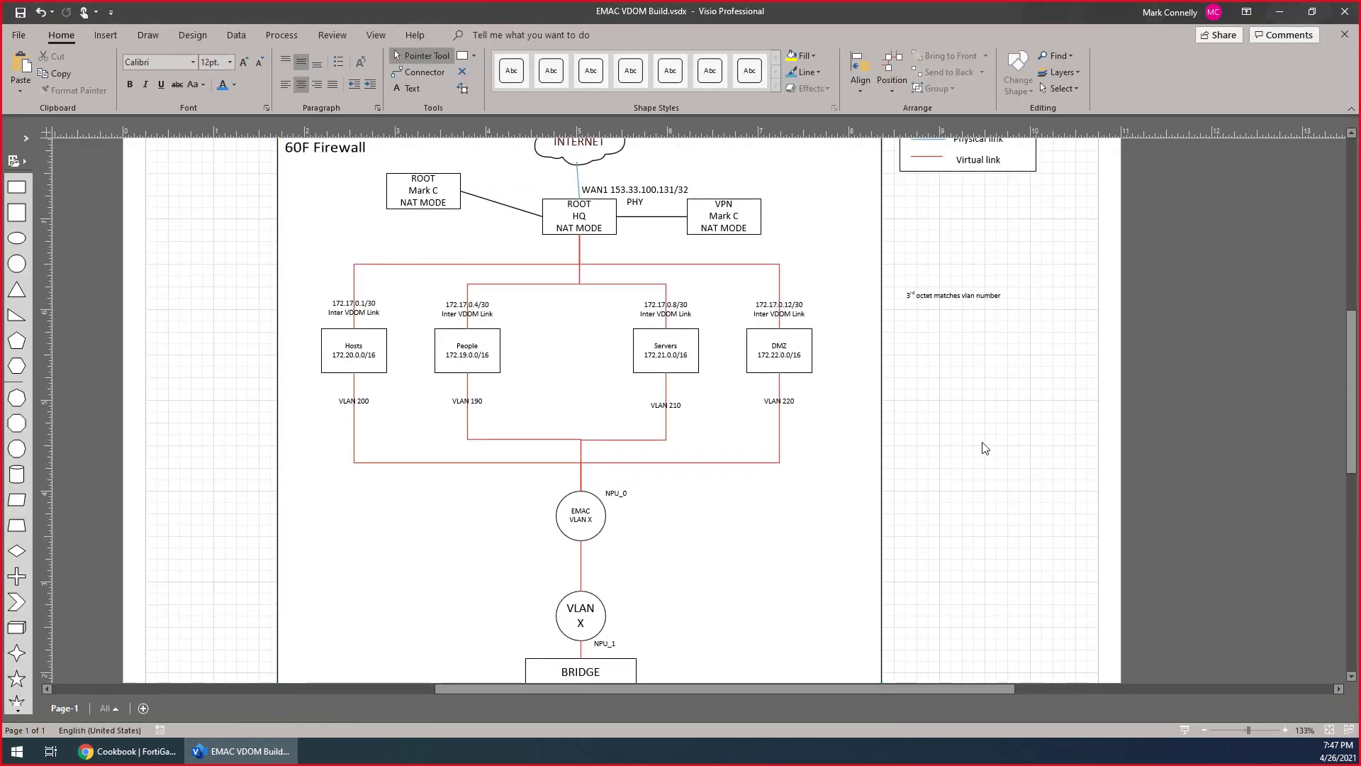
pyautogui.scroll(-3, 984, 448)
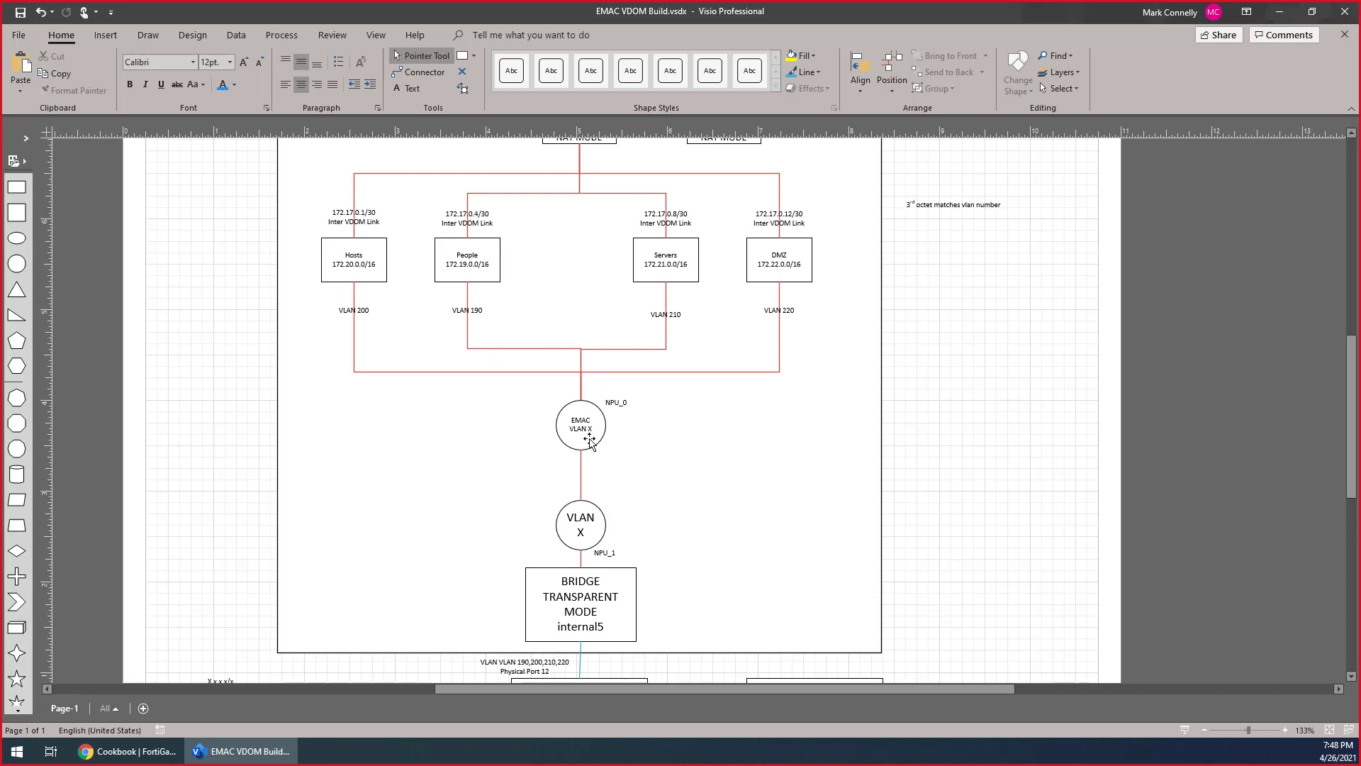
pyautogui.scroll(-3, 577, 489)
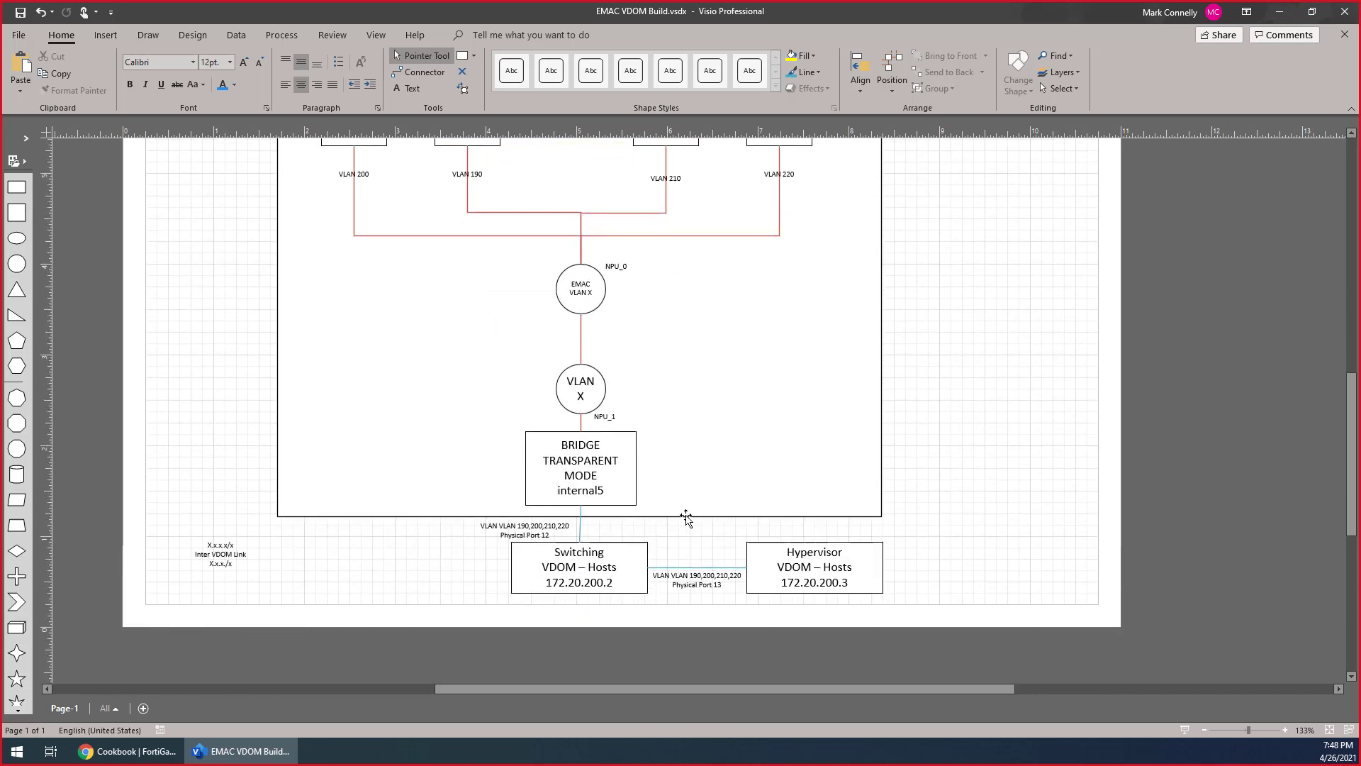
pyautogui.scroll(4, 686, 517)
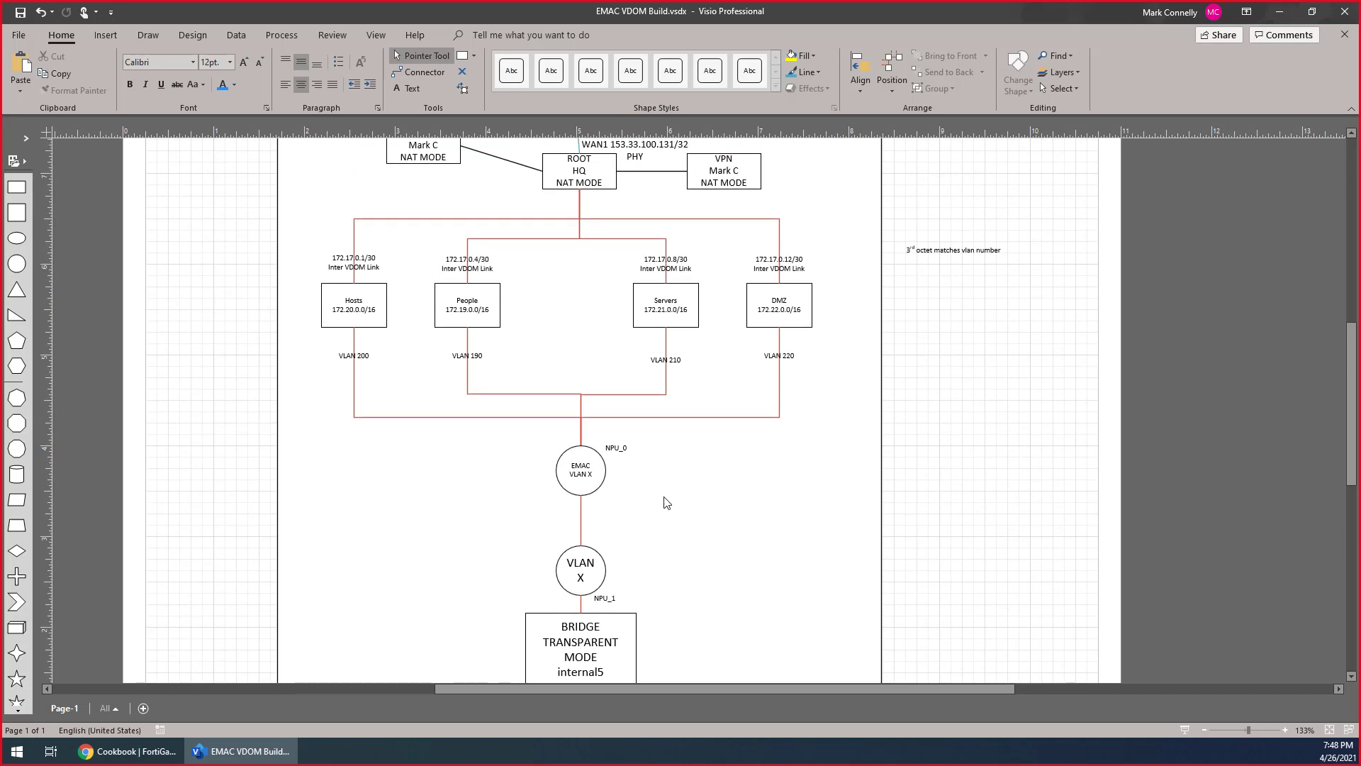
pyautogui.scroll(1, 667, 502)
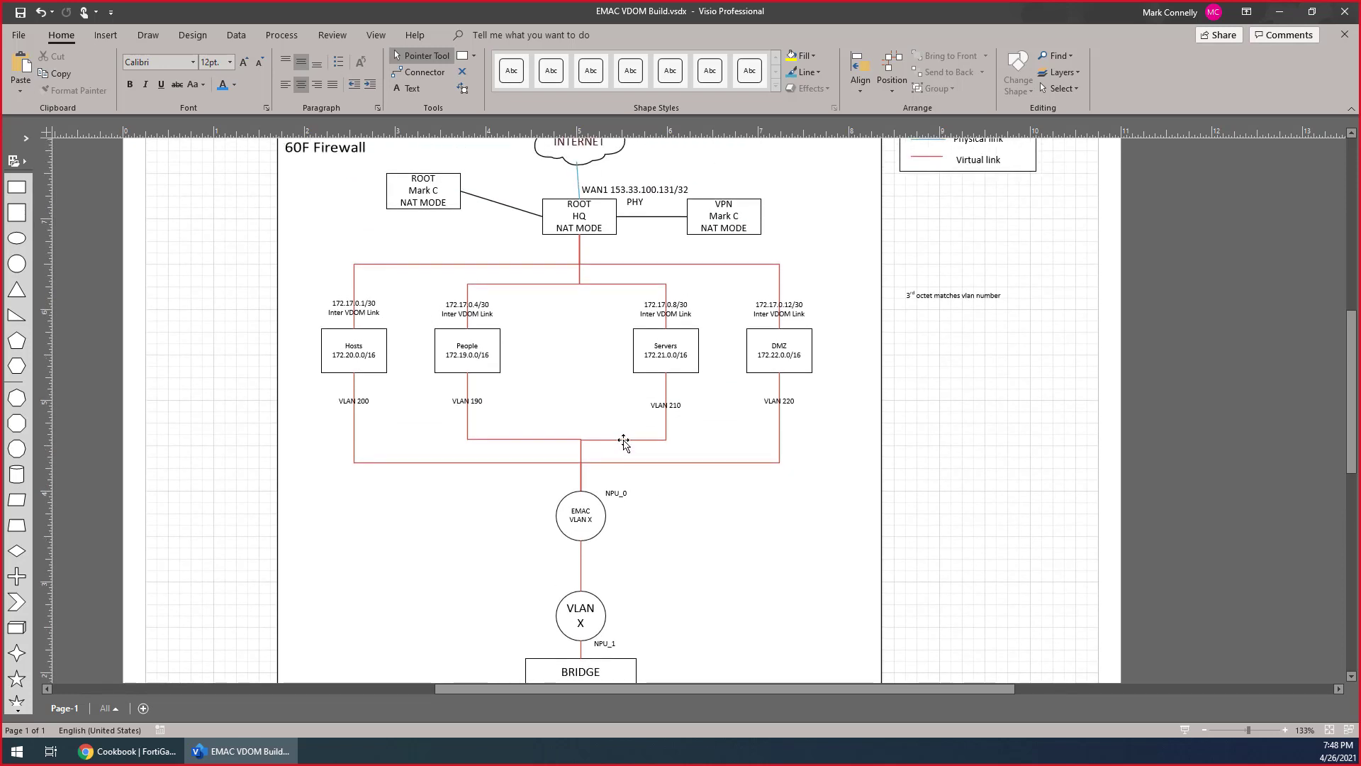
pyautogui.scroll(1, 633, 424)
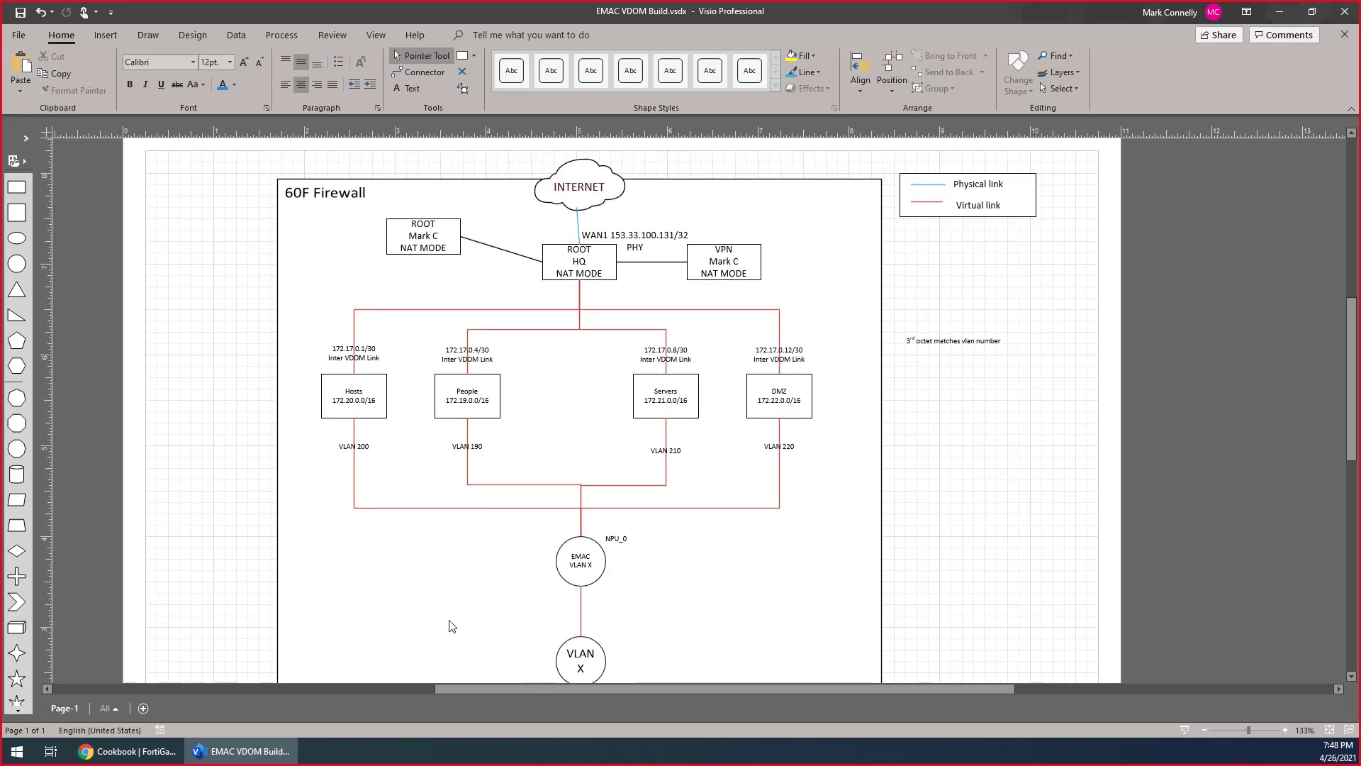
# Switch back to the FortiGate page in Chrome and view the interface lists of the root and People VDOMs
pyautogui.click(127, 751)
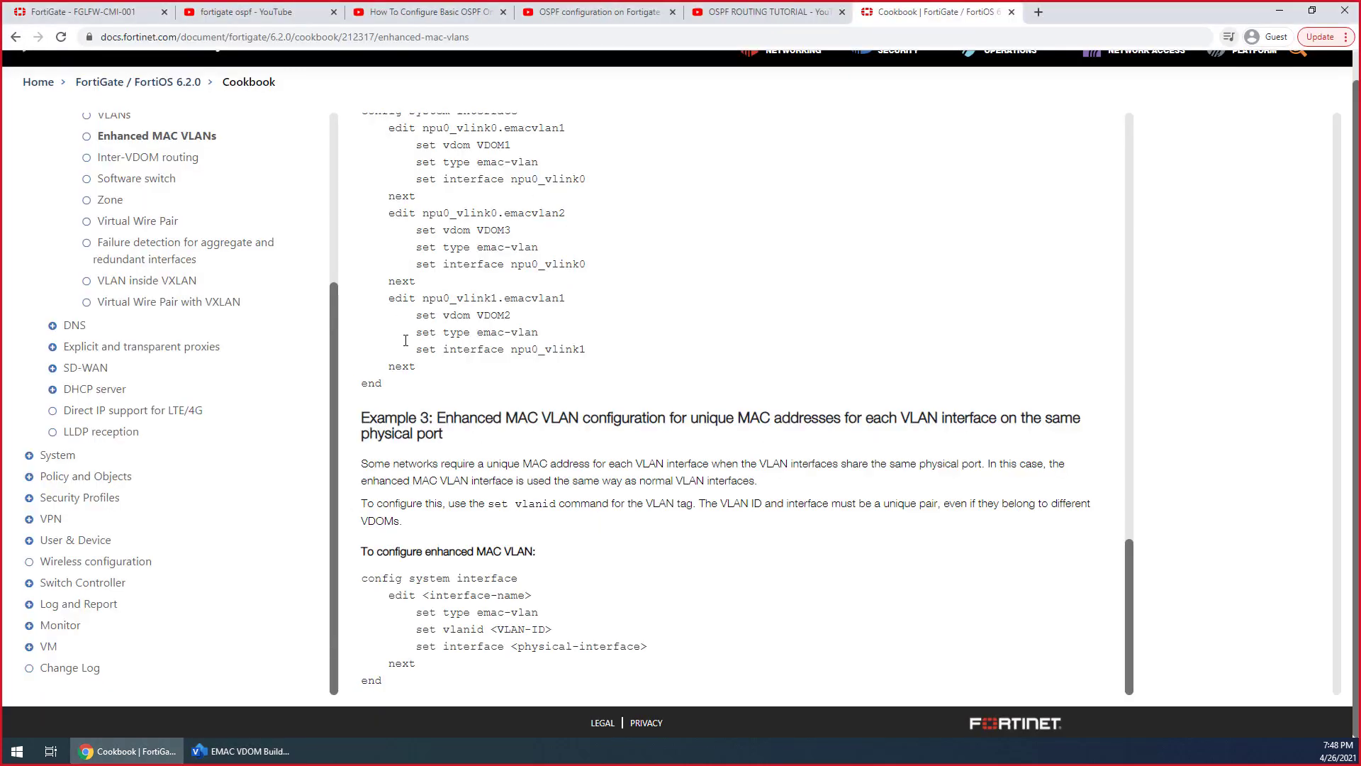
pyautogui.click(85, 12)
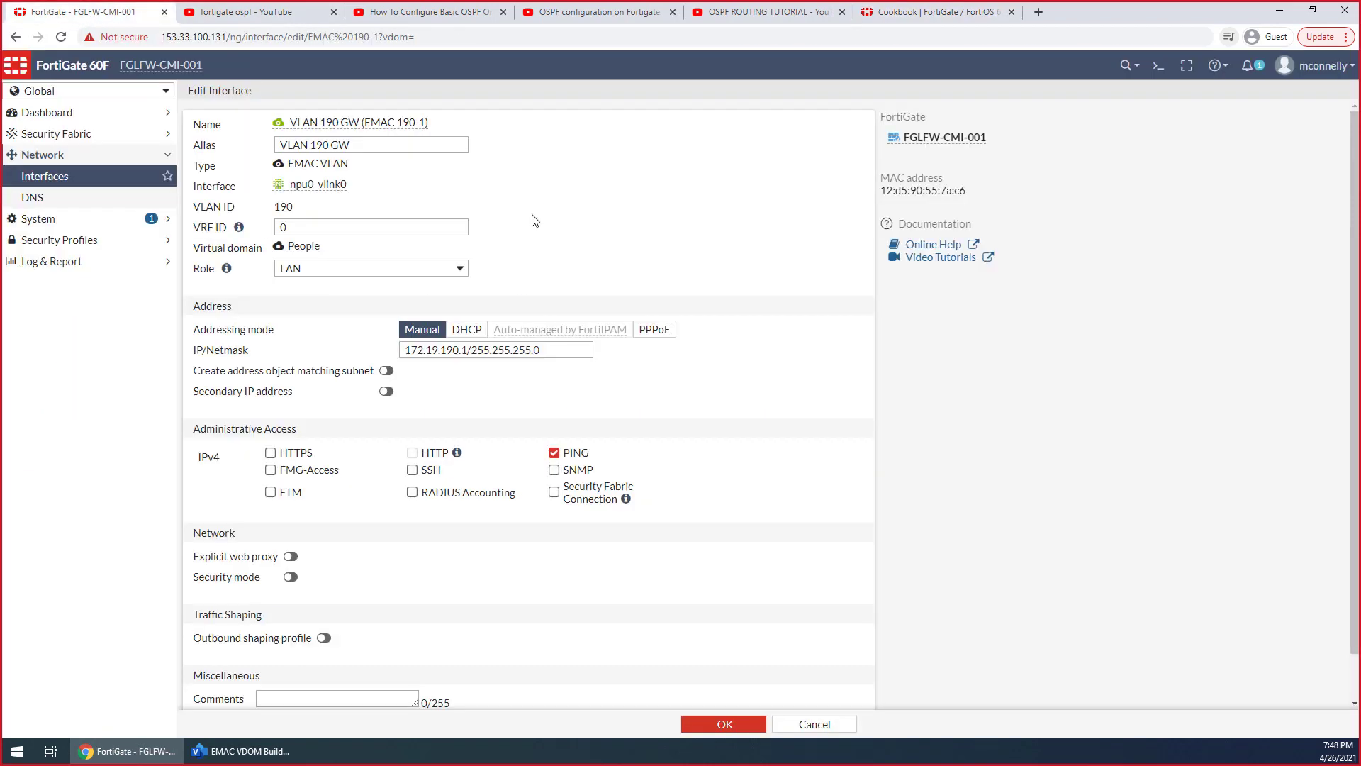
pyautogui.click(97, 99)
pyautogui.click(82, 199)
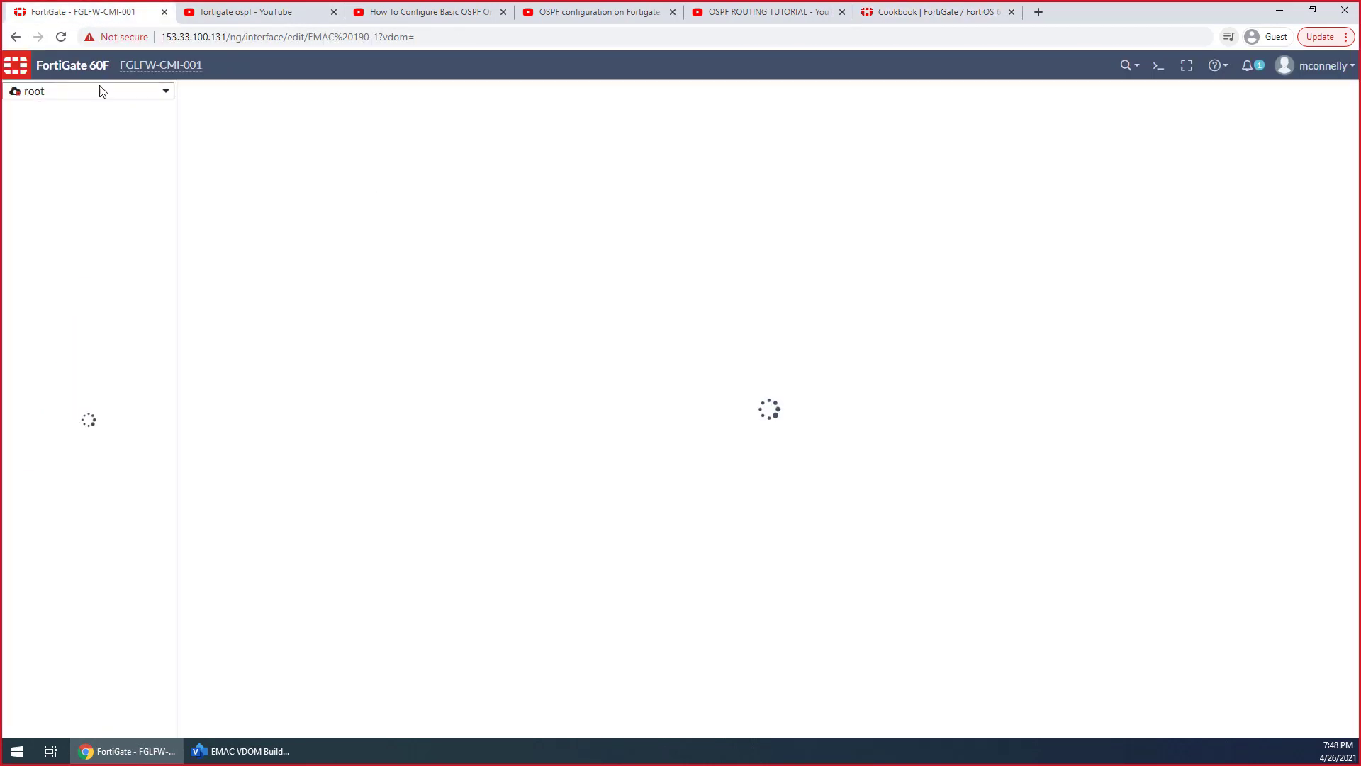
pyautogui.click(137, 99)
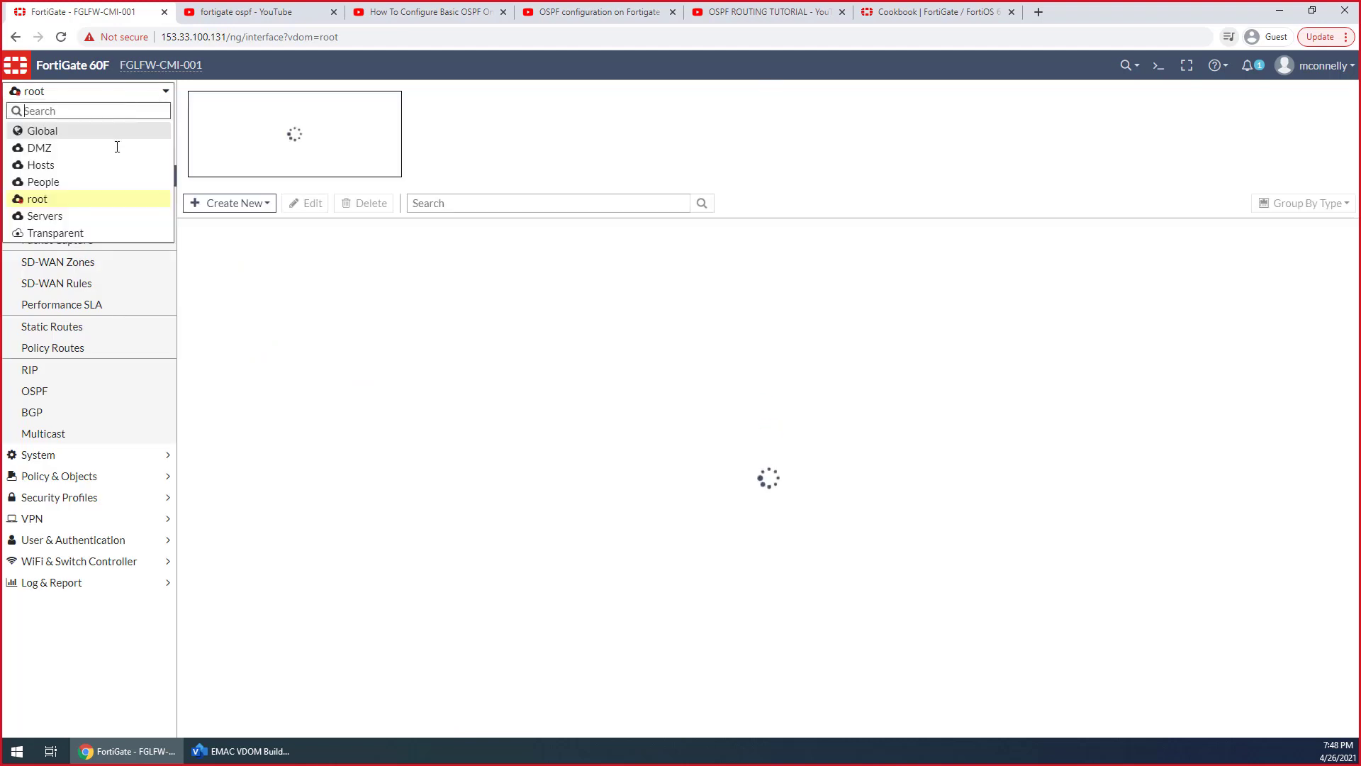
pyautogui.click(109, 182)
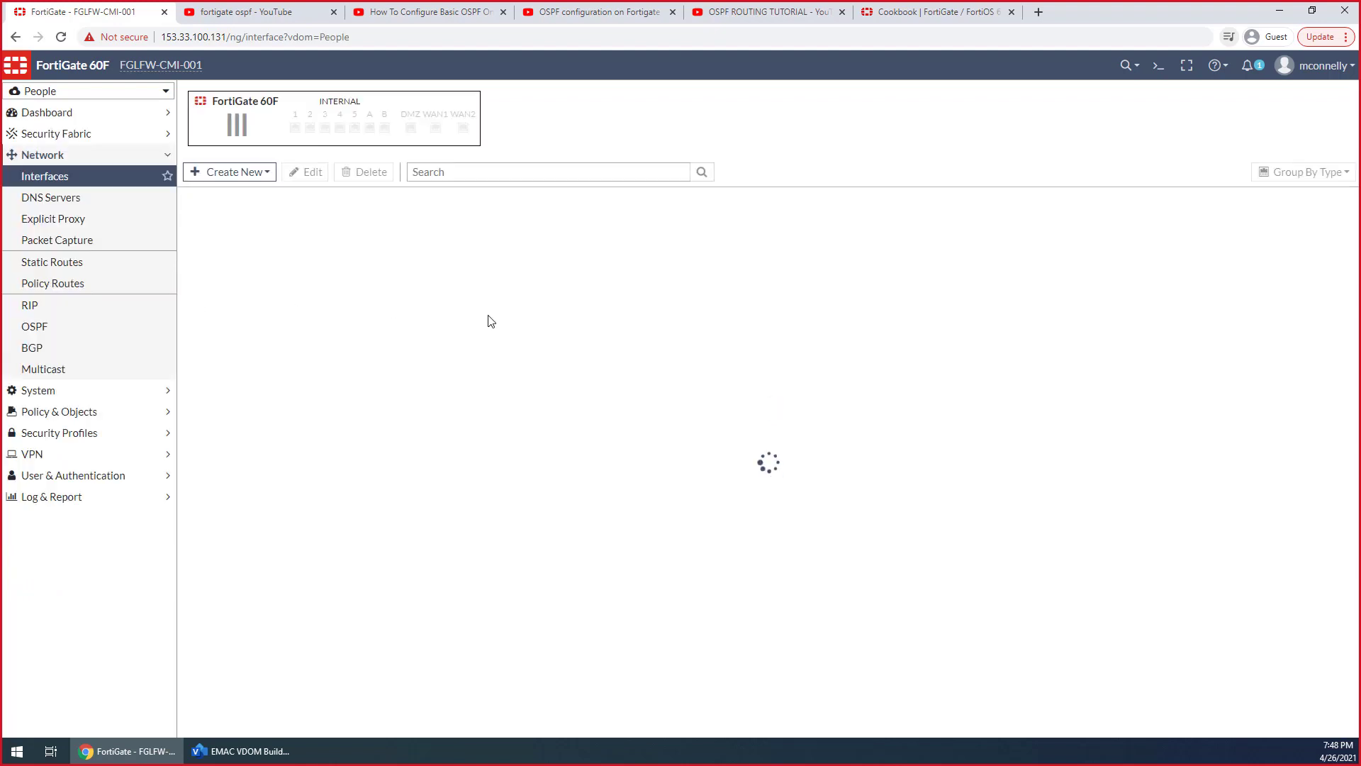
# Switch to the Visio diagram and examine the path from the VLANs through the transparent bridge to the switching and hypervisor boxes
pyautogui.click(263, 753)
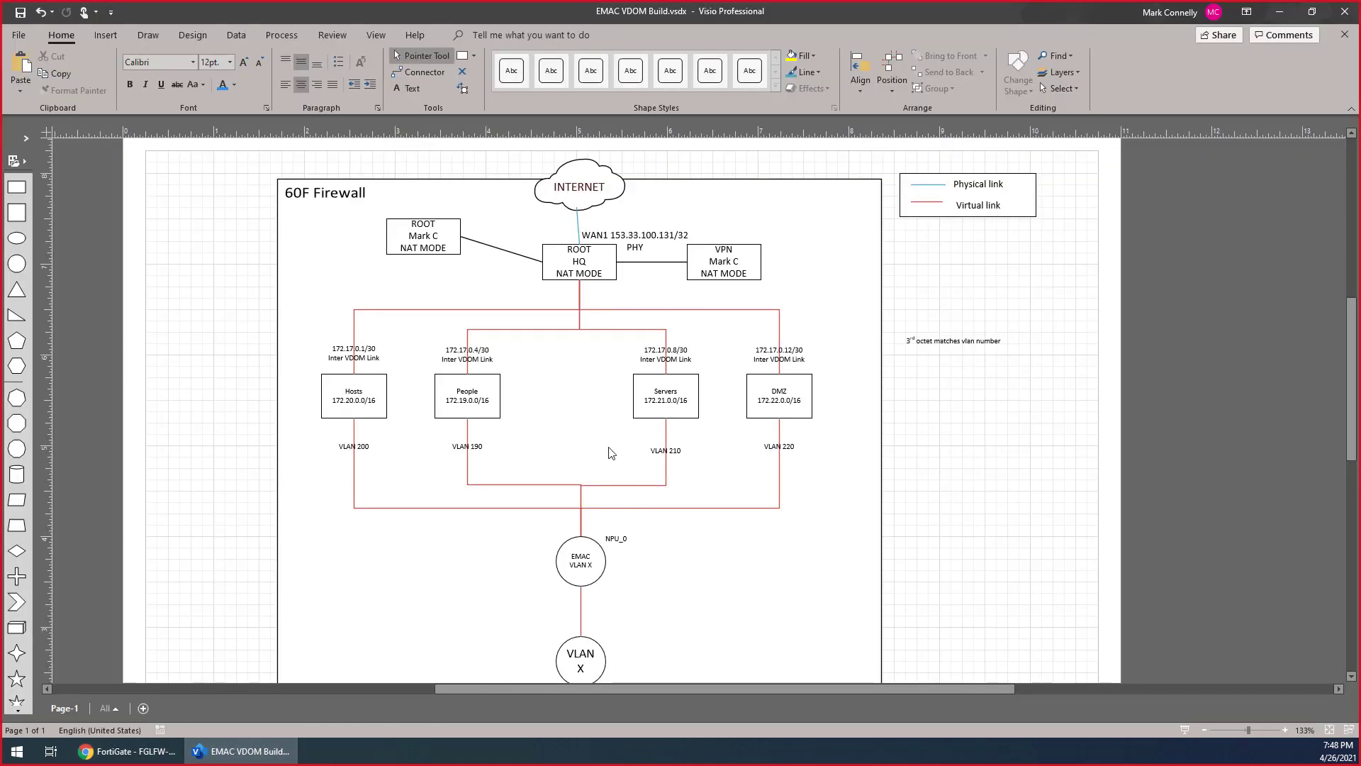
pyautogui.scroll(-5, 611, 453)
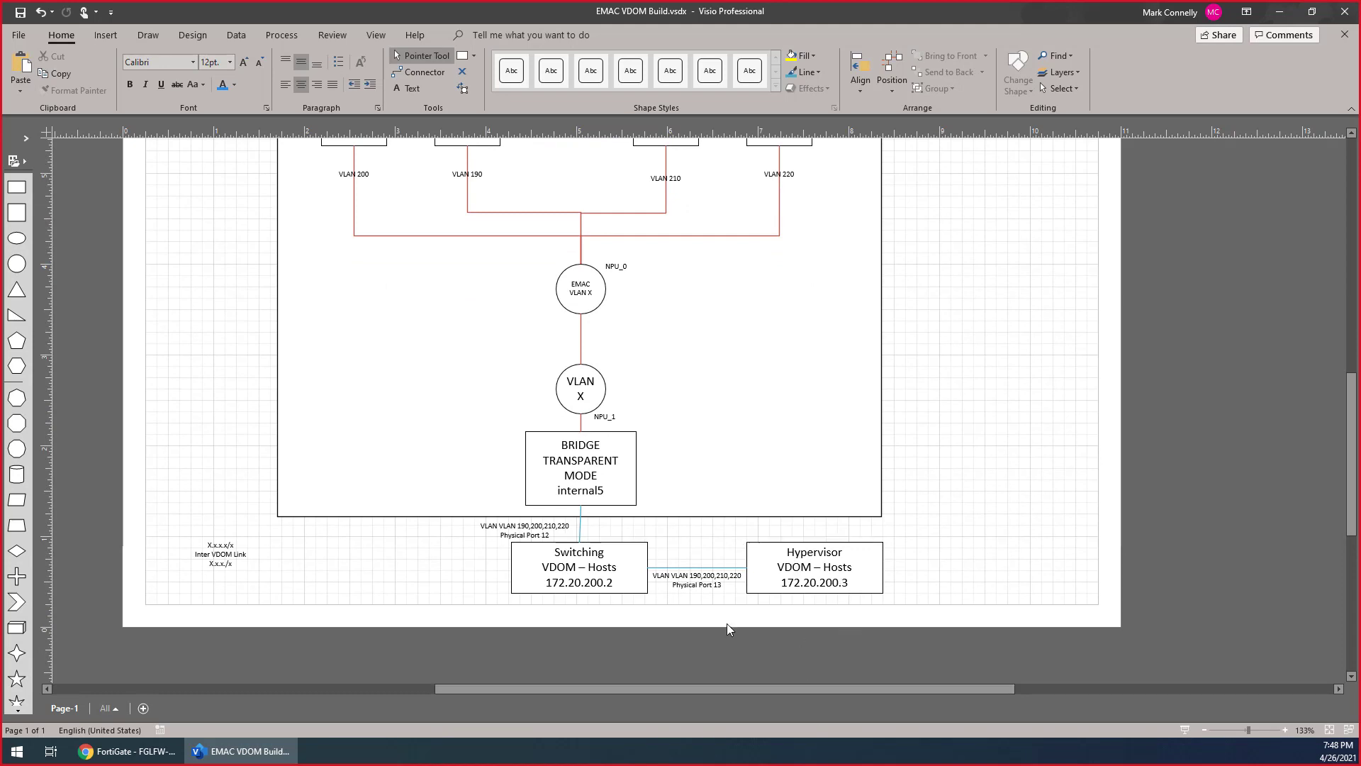
# Return to the FortiGate page in Chrome, switch to the Hosts VDOM and open its CLI console
pyautogui.click(152, 753)
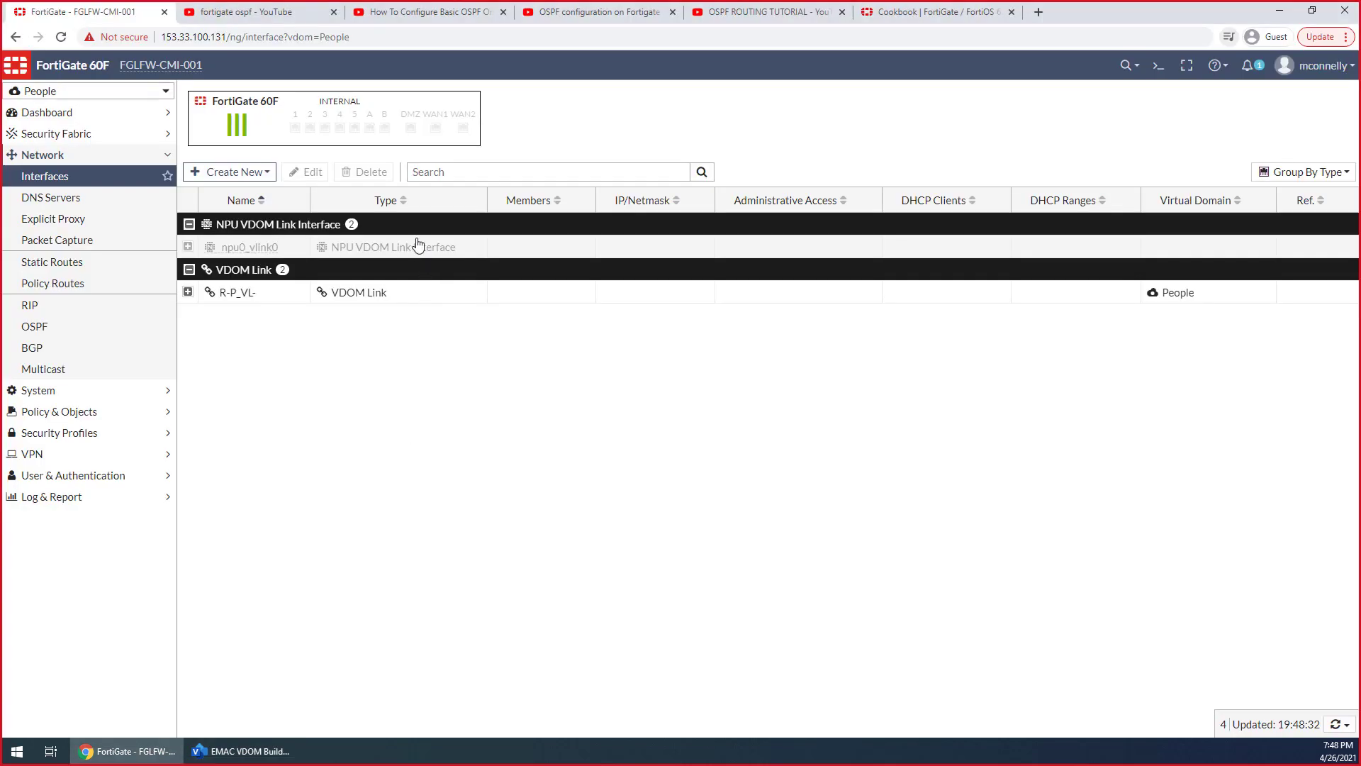
pyautogui.click(146, 92)
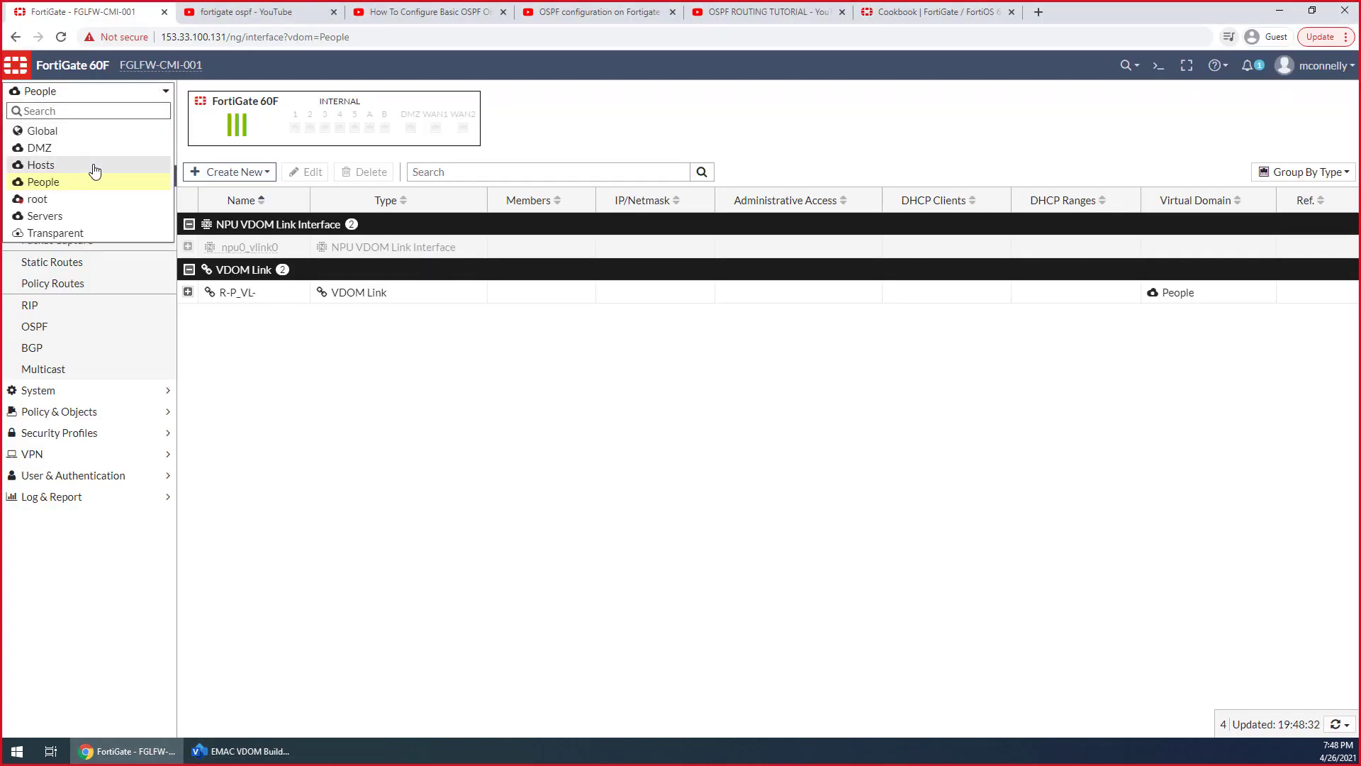
pyautogui.click(94, 166)
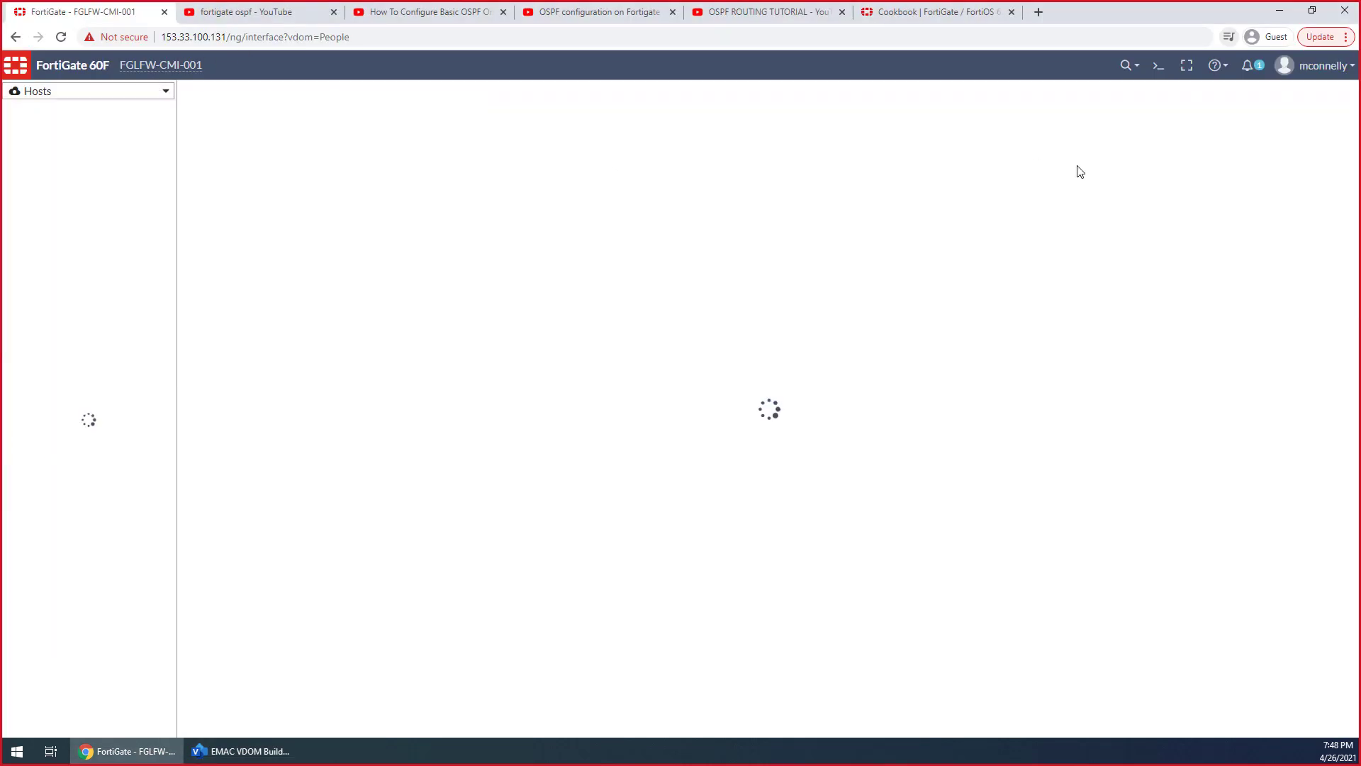
pyautogui.click(1158, 71)
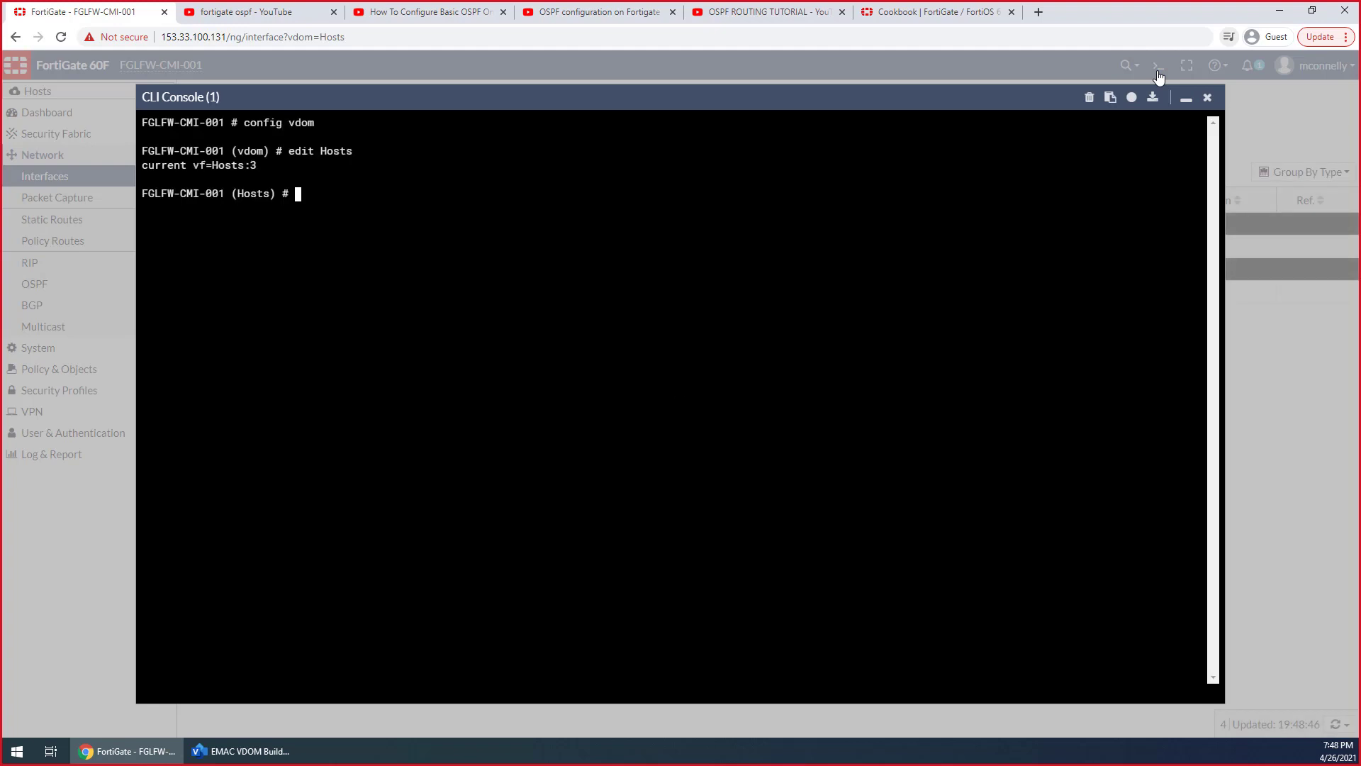
# Ping the switch at 172.20.200.2 from the Hosts VDOM, moving the Visio window out of the way, and stop the ping after a few replies
pyautogui.write('exe ')
pyautogui.write('[omg 1')
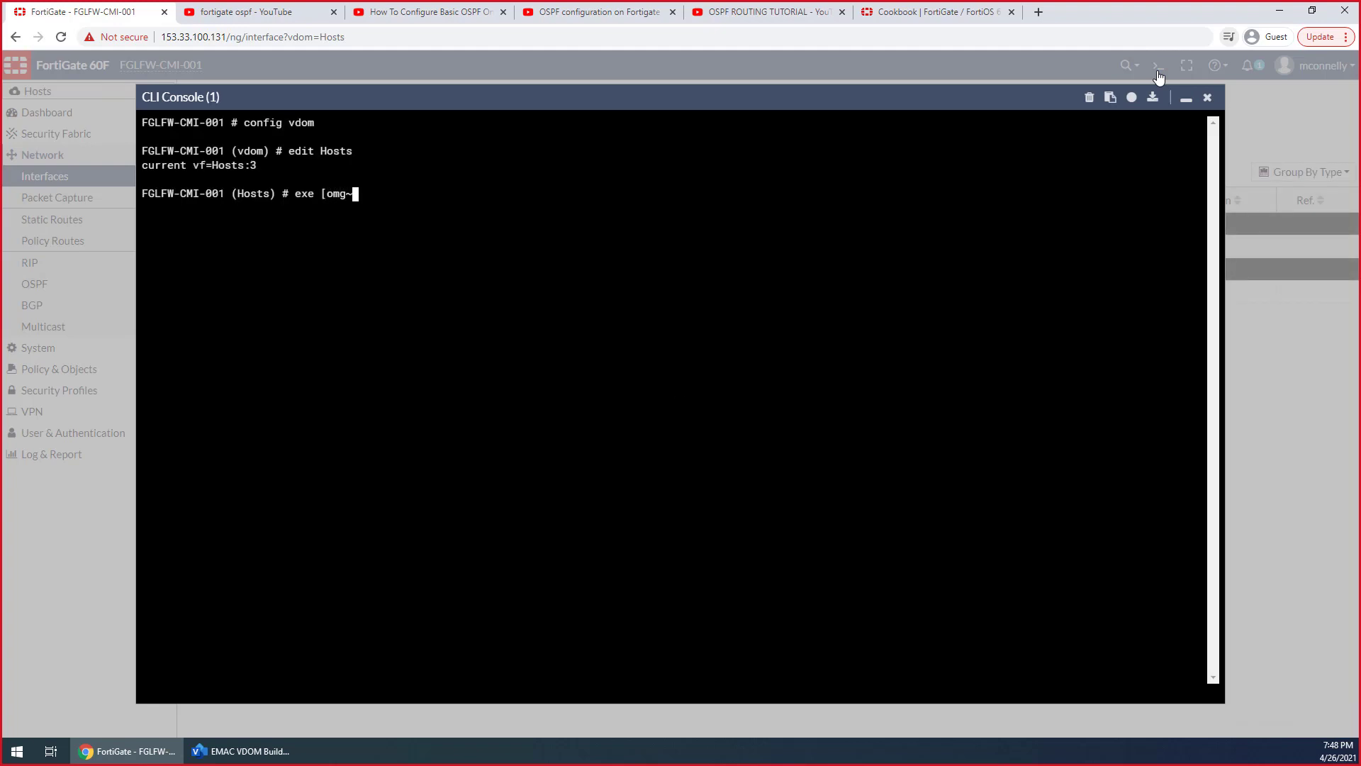
pyautogui.press('BackSpace')
pyautogui.press('BackSpace')
pyautogui.press('BackSpace')
pyautogui.press('BackSpace')
pyautogui.press('BackSpace')
pyautogui.press('BackSpace')
pyautogui.write('ping 172.20.')
pyautogui.click(240, 761)
pyautogui.moveTo(559, 13); pyautogui.dragTo(1360, 57)
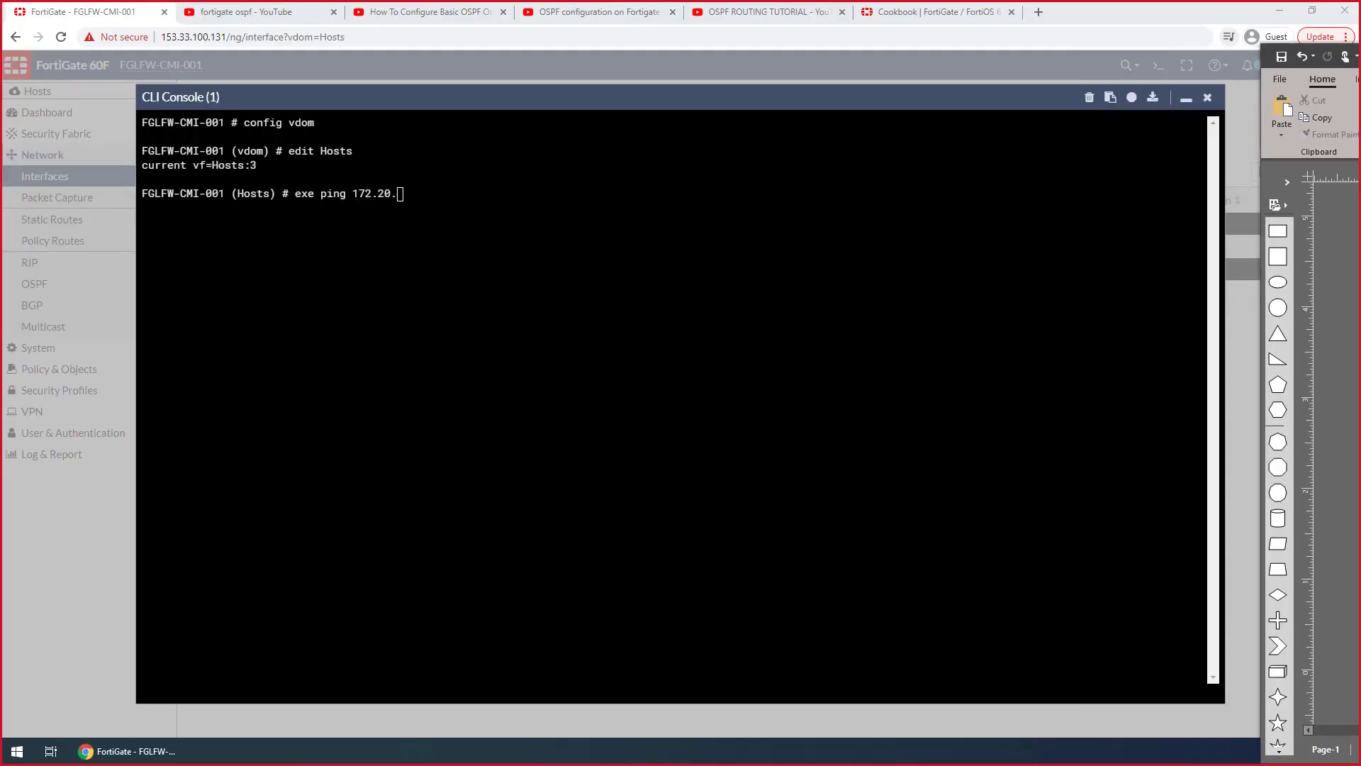
pyautogui.hotkey('alt', 'Tab')
pyautogui.write('200.2')
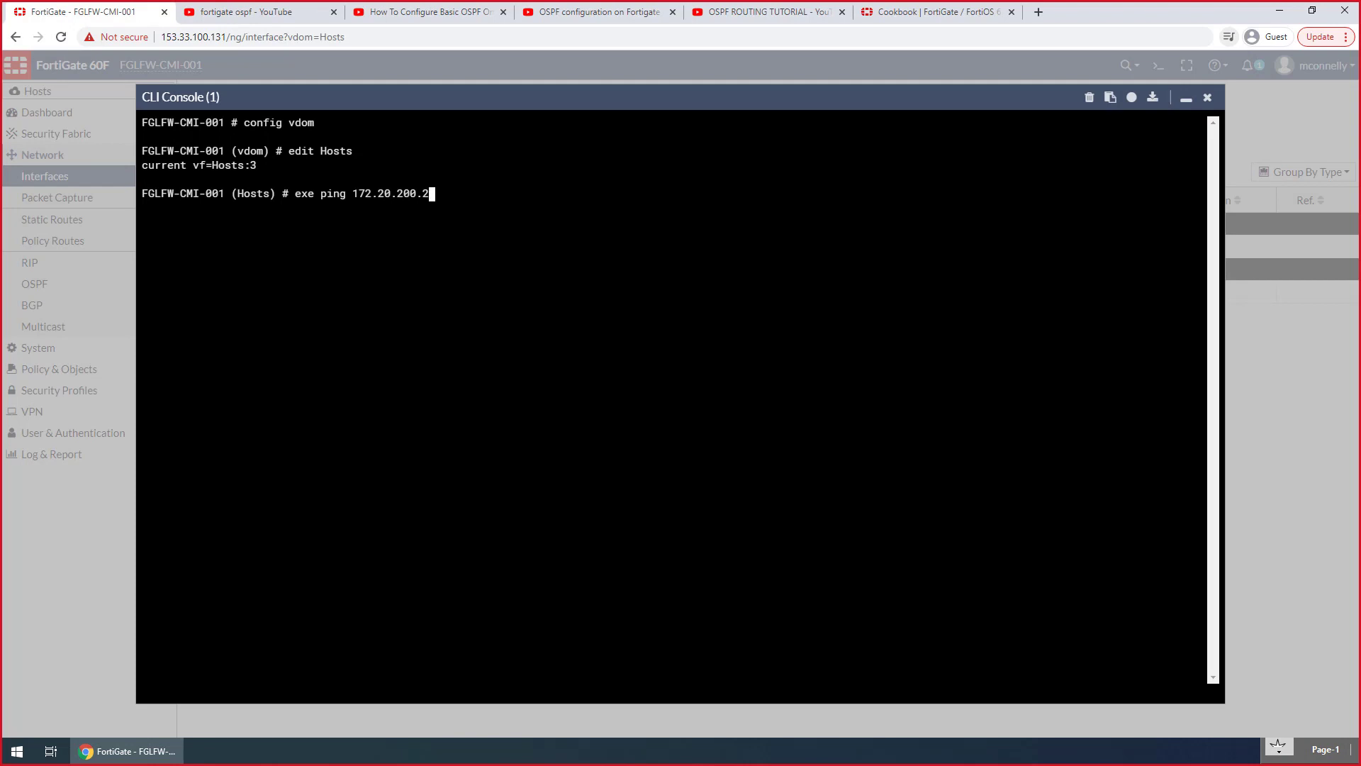
pyautogui.press('Return')
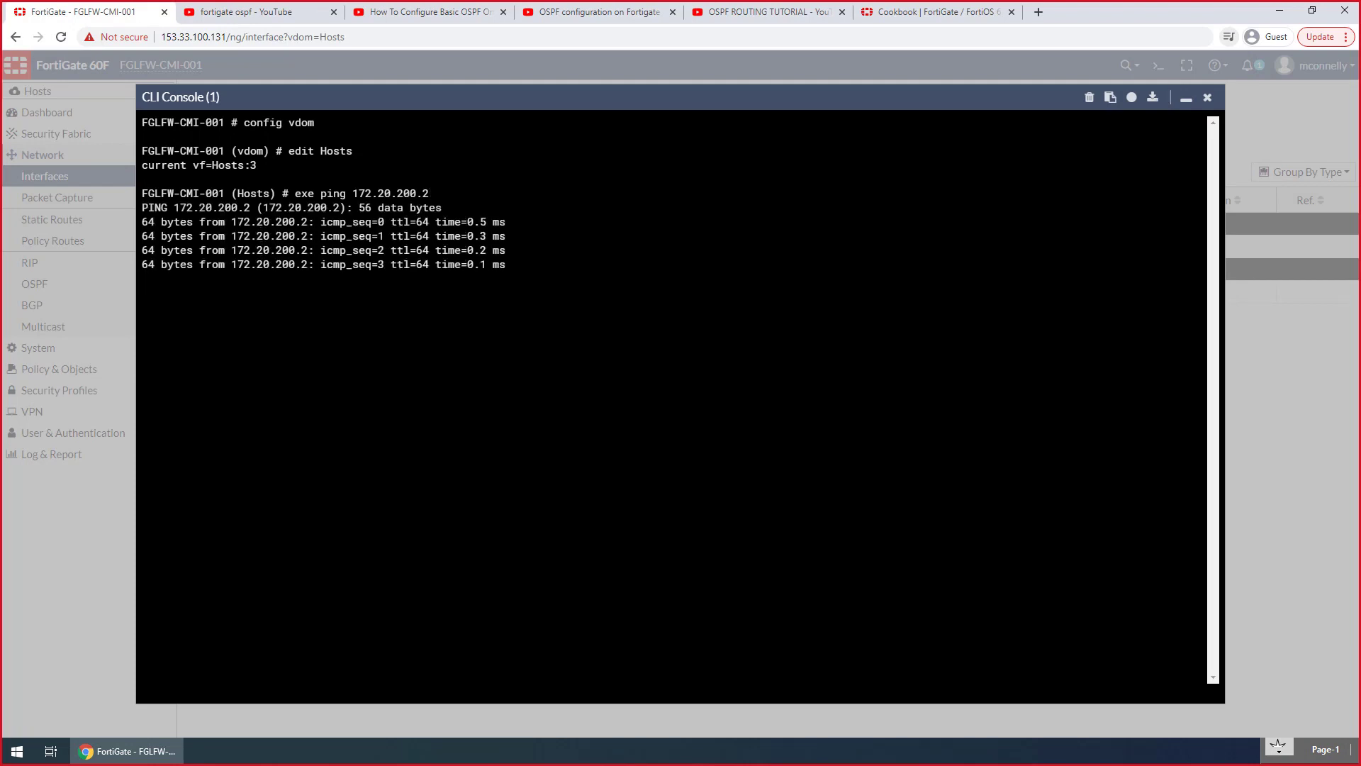
pyautogui.hotkey('ctrl', 'c')
# Ping the hypervisor at 172.20.200.3 from the Hosts VDOM and highlight its address in the command
pyautogui.press('Up')
pyautogui.press('BackSpace')
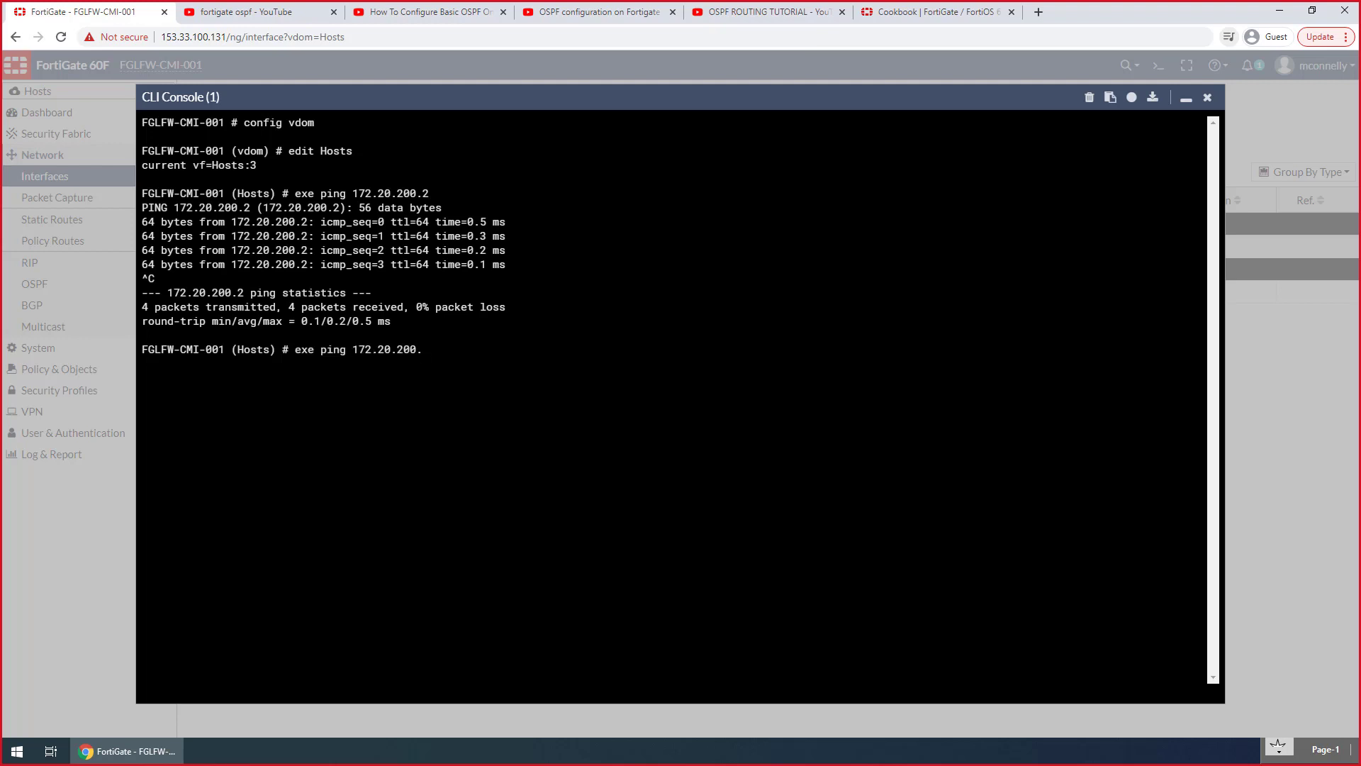
pyautogui.write('3')
pyautogui.press('Return')
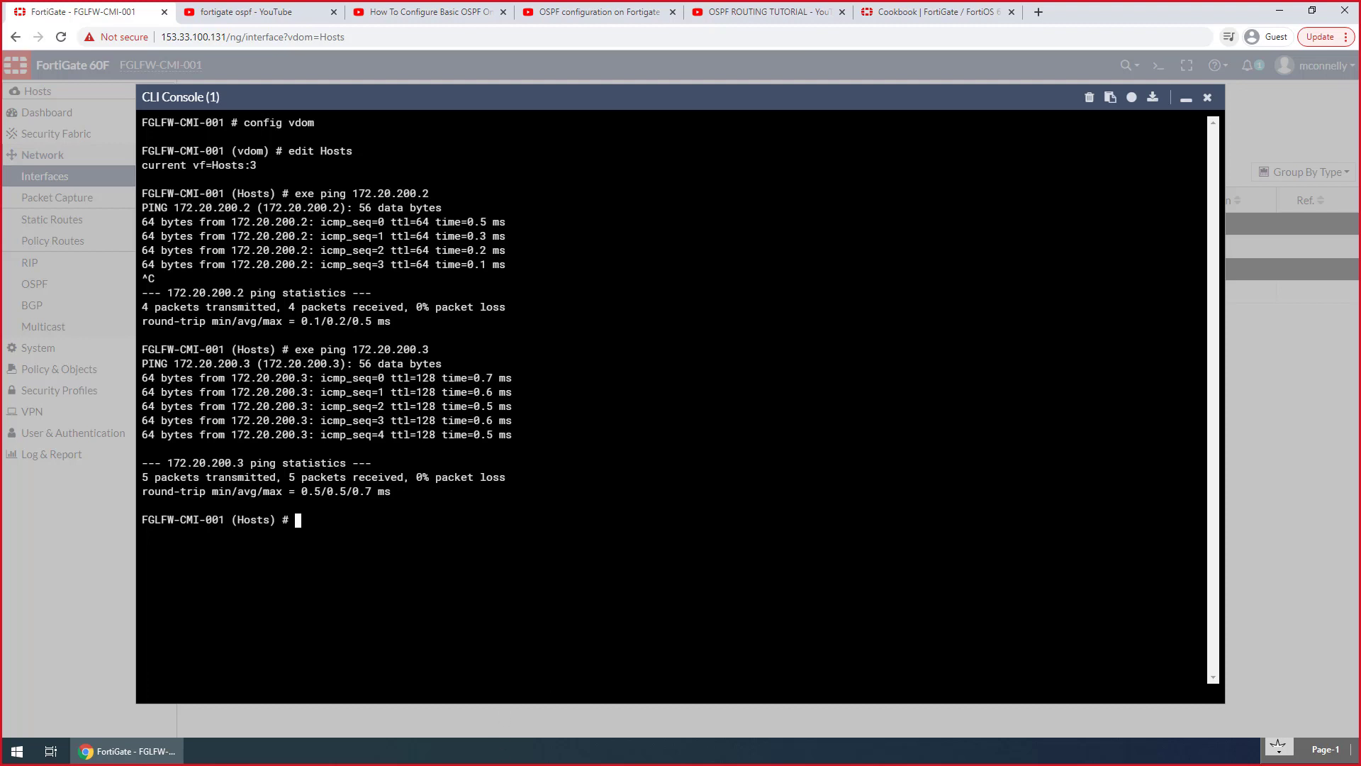
pyautogui.moveTo(429, 350); pyautogui.dragTo(352, 350)
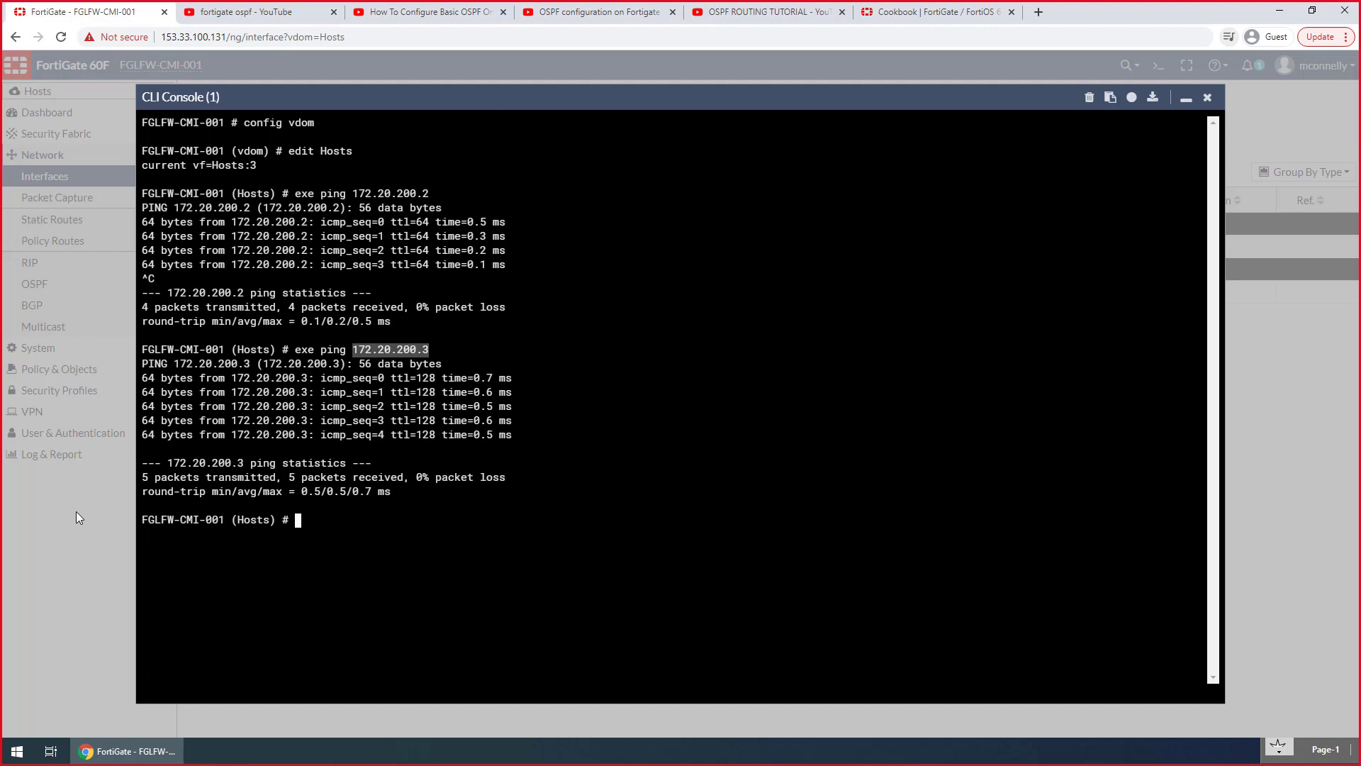
# Minimize the CLI console and open the list of SSL-VPN portals
pyautogui.click(1185, 99)
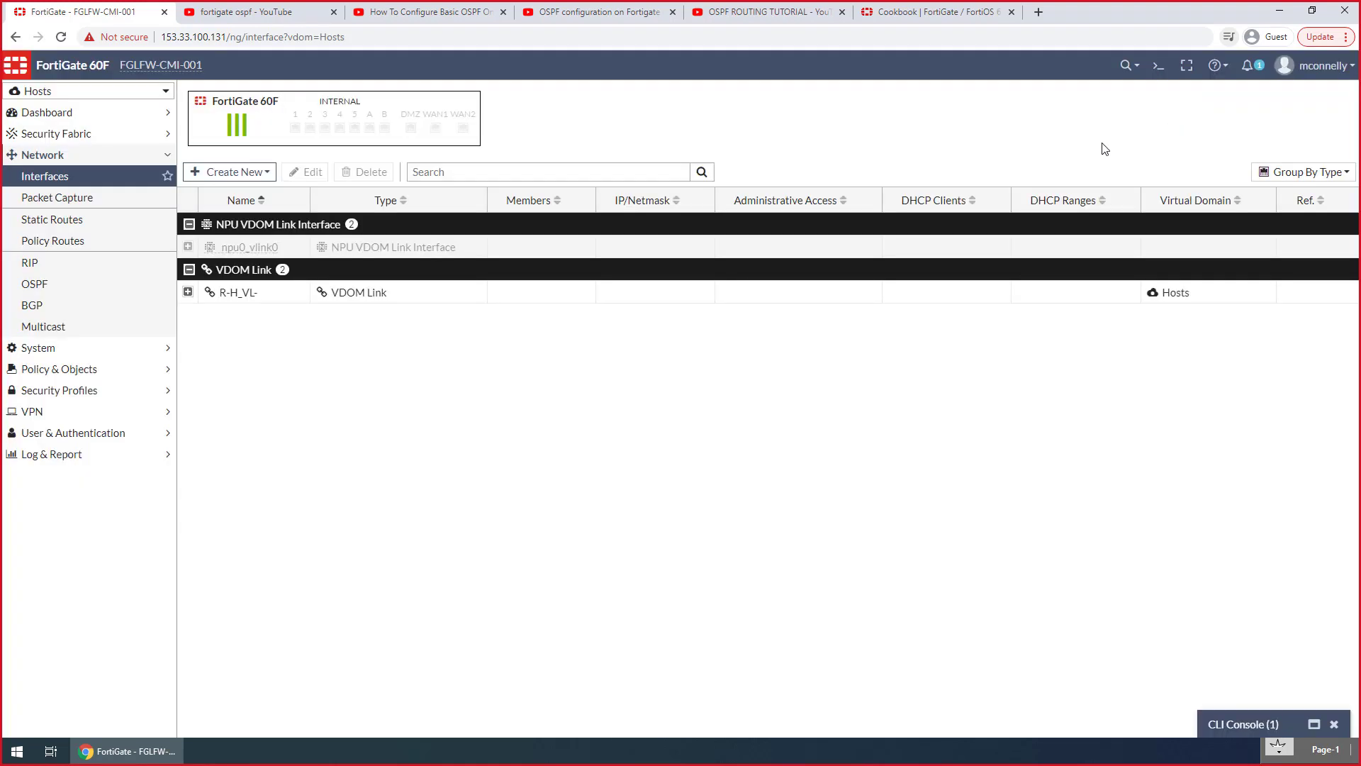
pyautogui.click(88, 415)
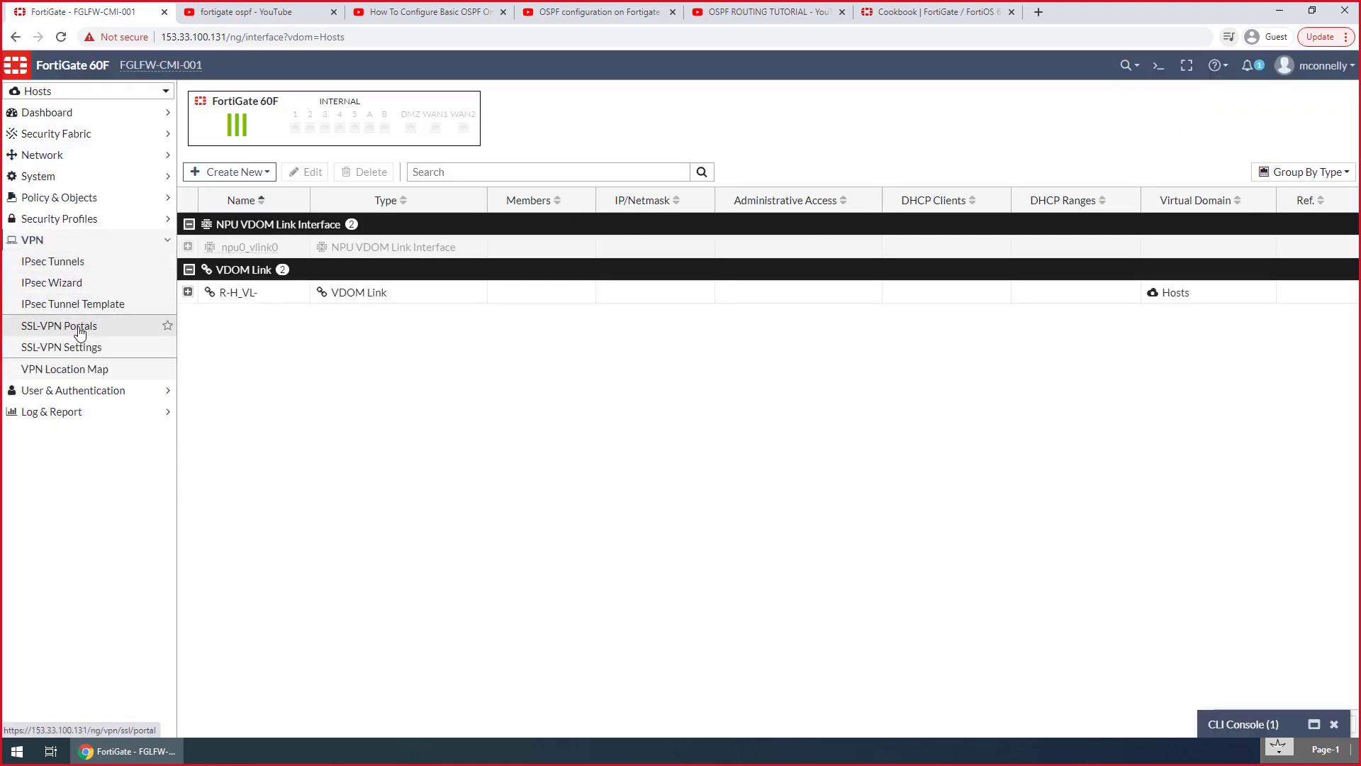
pyautogui.click(79, 332)
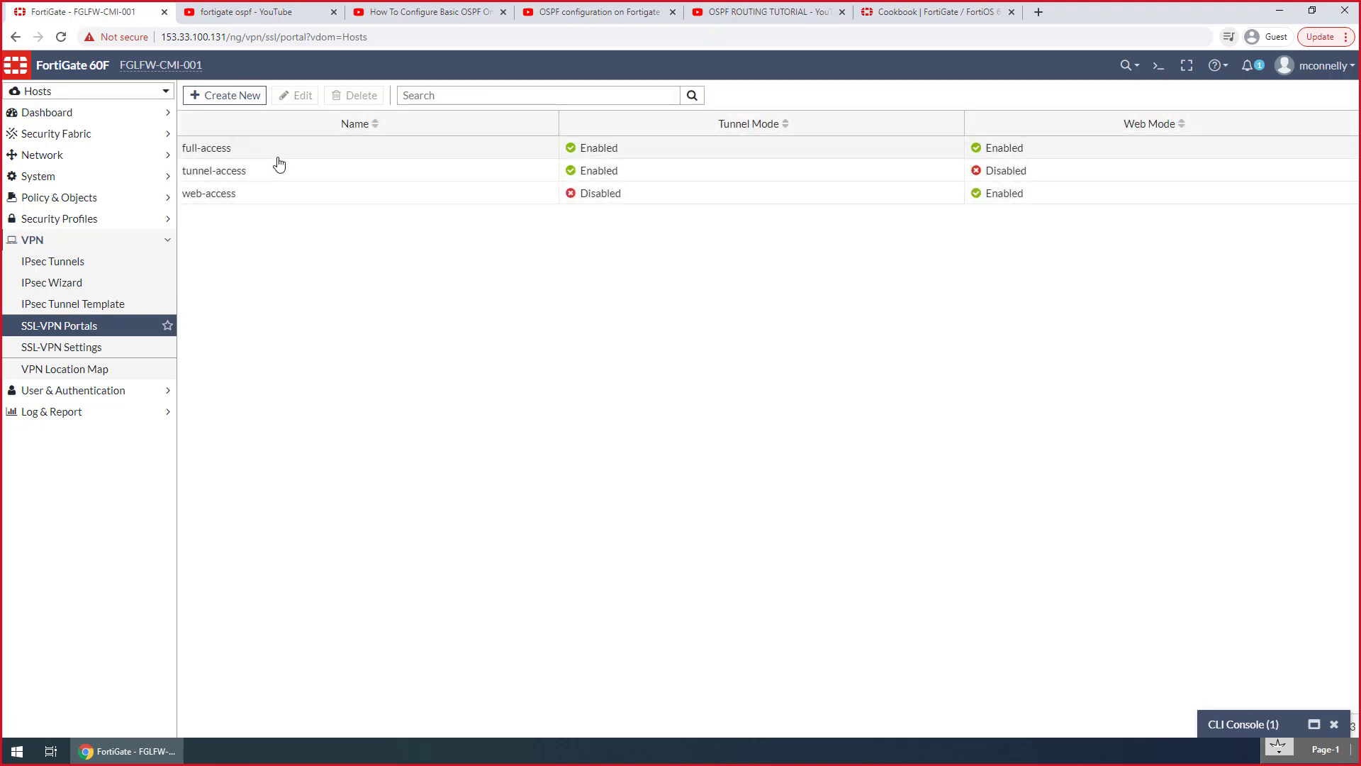
pyautogui.doubleClick(276, 149)
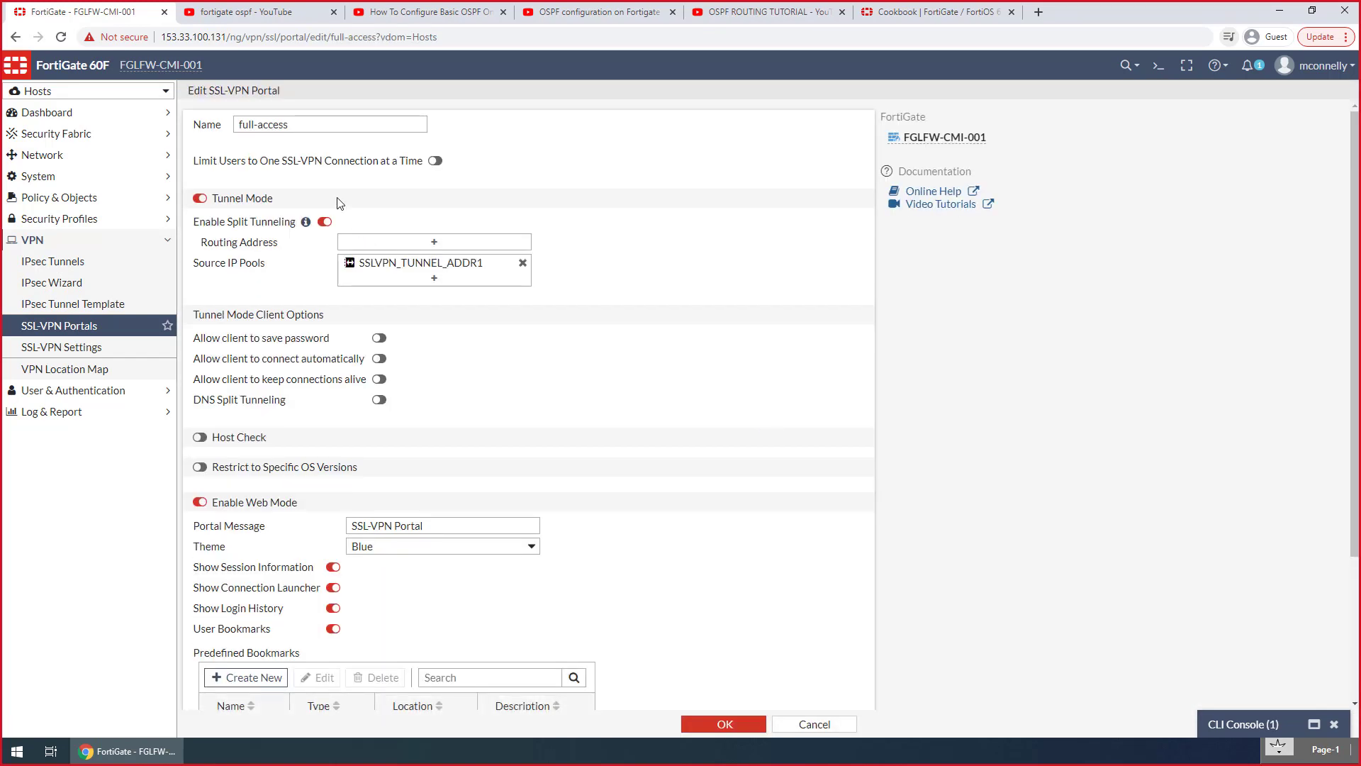
pyautogui.click(414, 270)
pyautogui.click(842, 141)
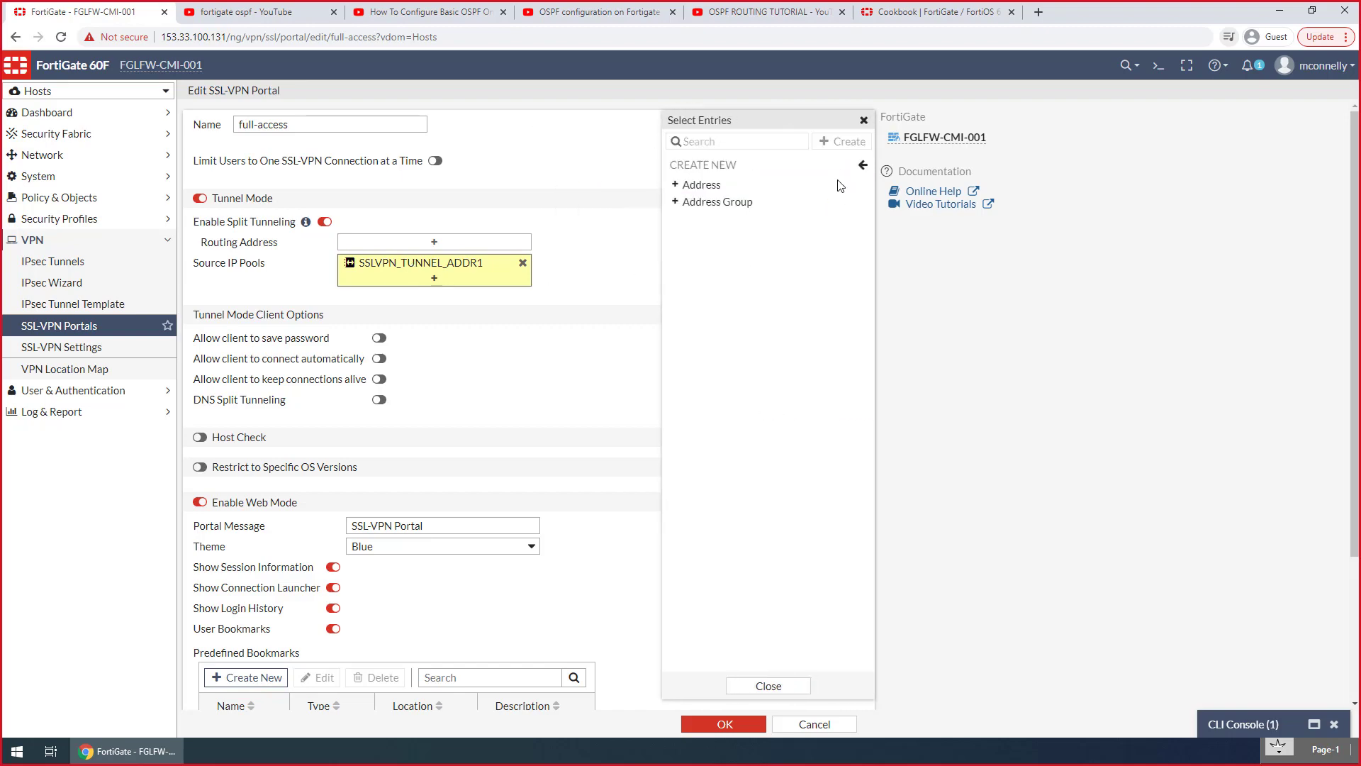
pyautogui.click(701, 185)
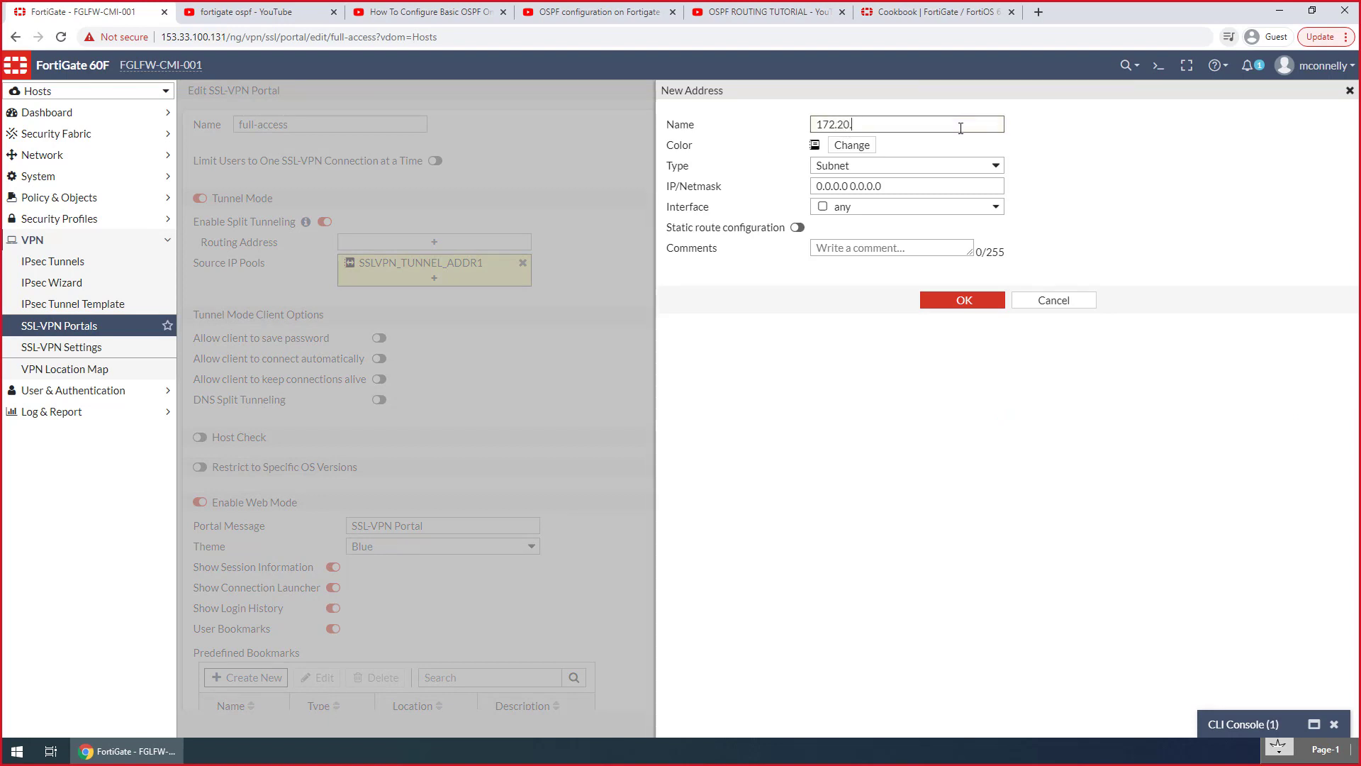
# Open the full-access-fglhq SSL-VPN portal in the root VDOM and remove all of its split-tunneling routing addresses
pyautogui.click(106, 92)
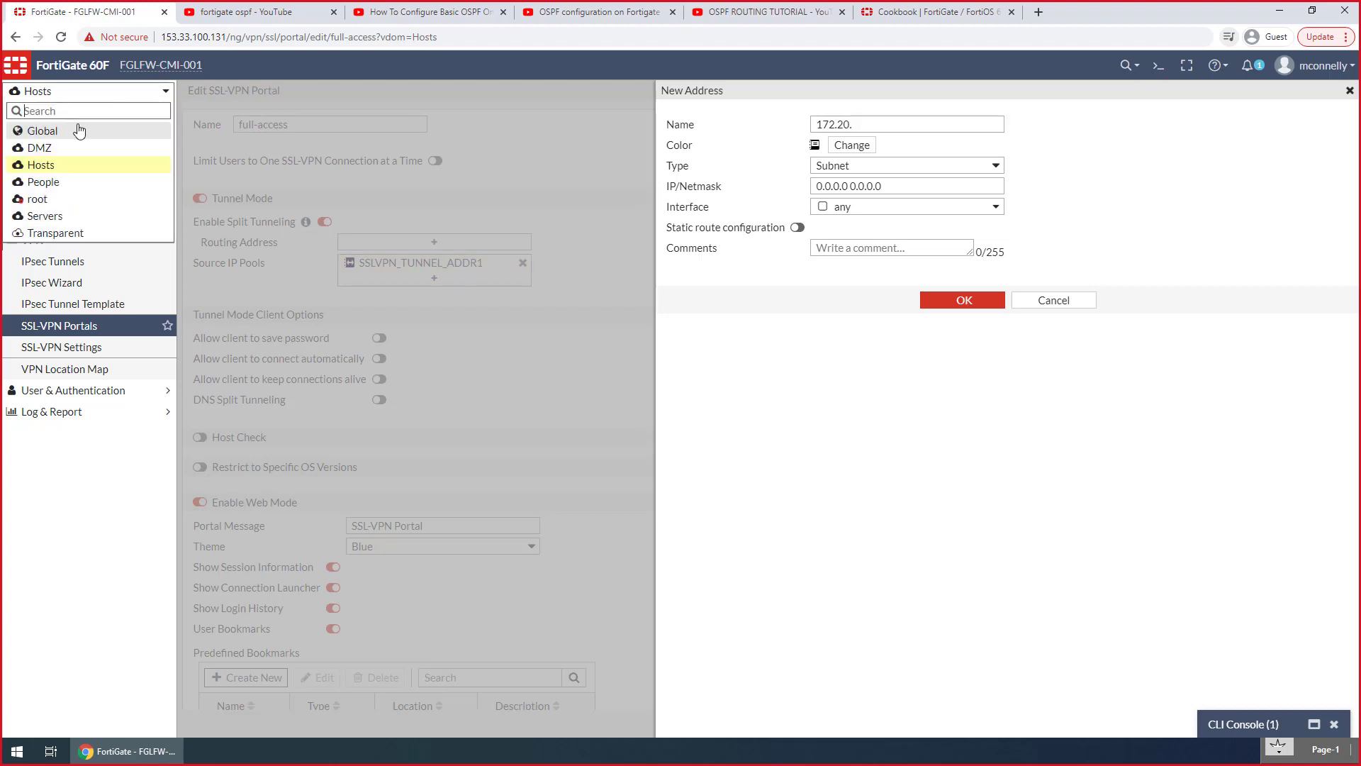
pyautogui.click(57, 200)
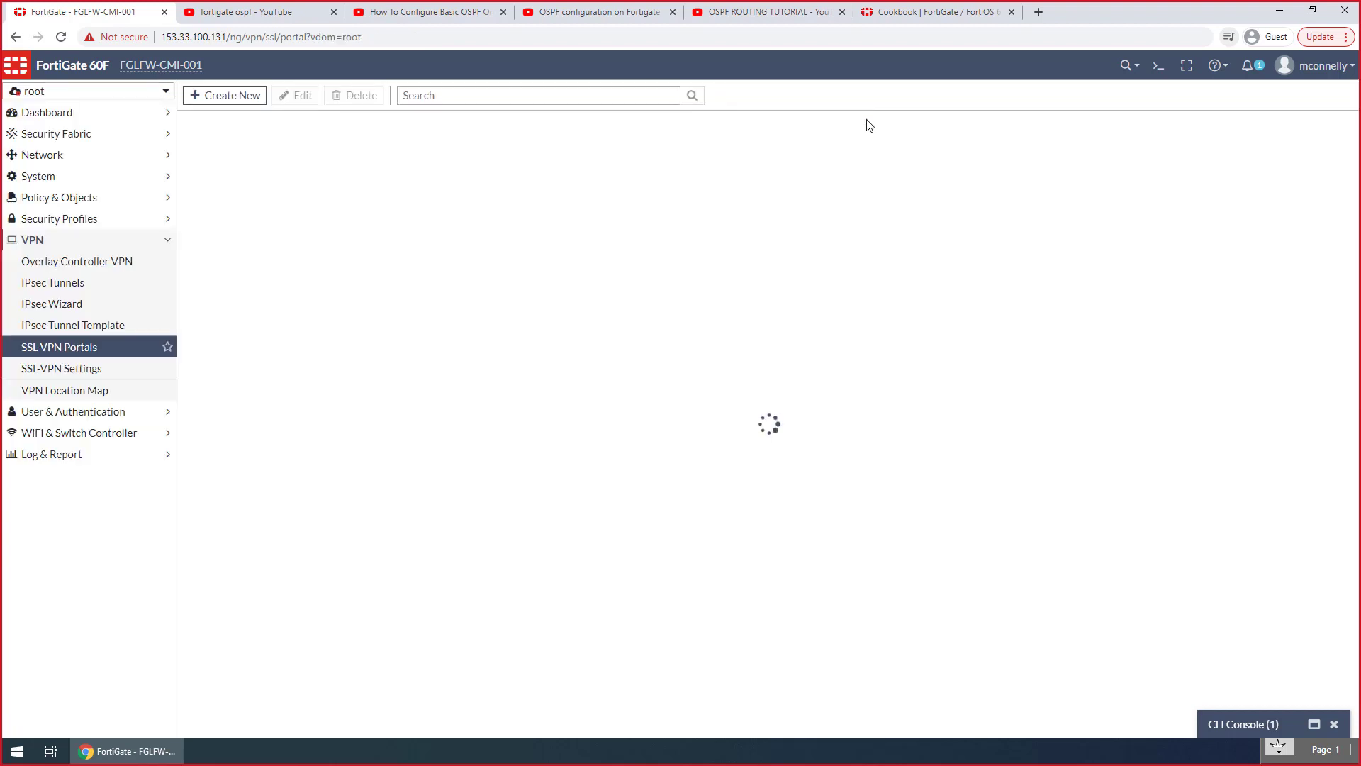
pyautogui.doubleClick(261, 156)
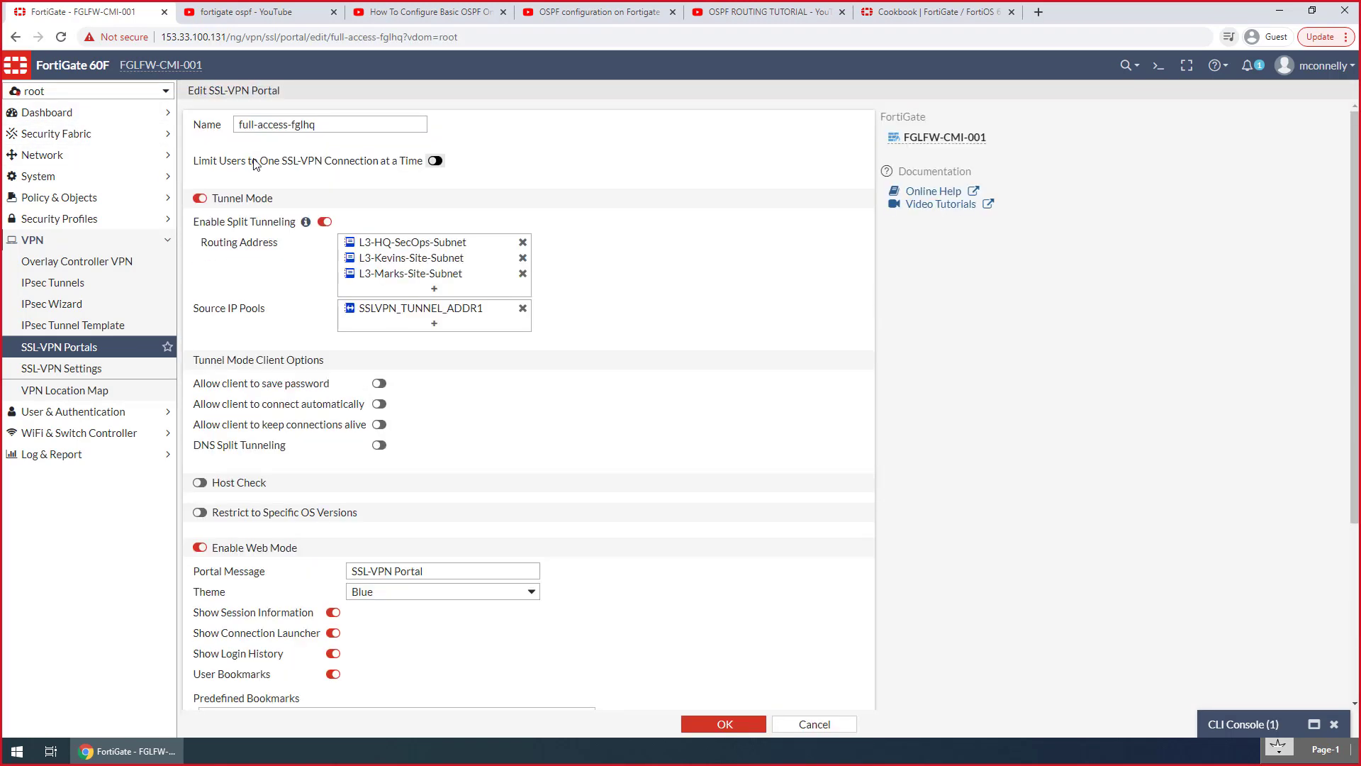
pyautogui.click(522, 243)
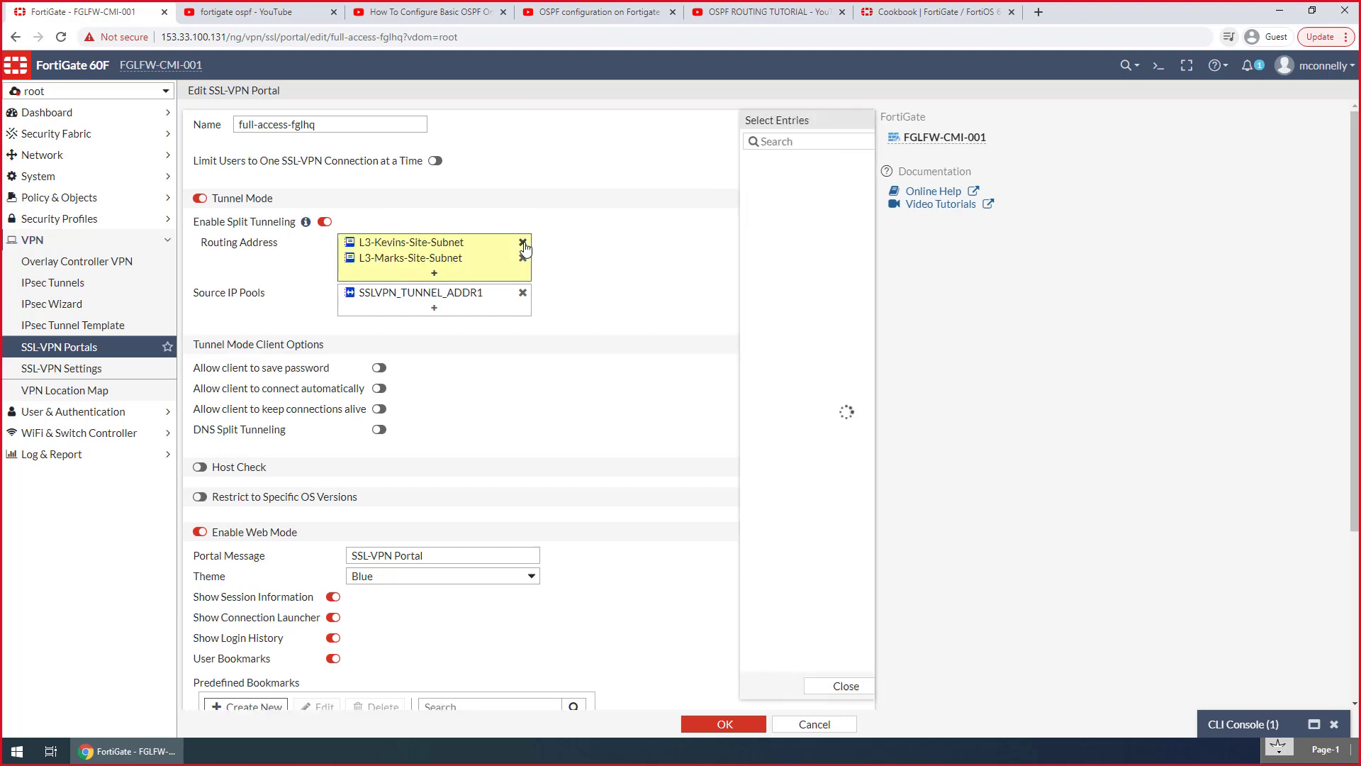
pyautogui.click(522, 243)
pyautogui.click(522, 243)
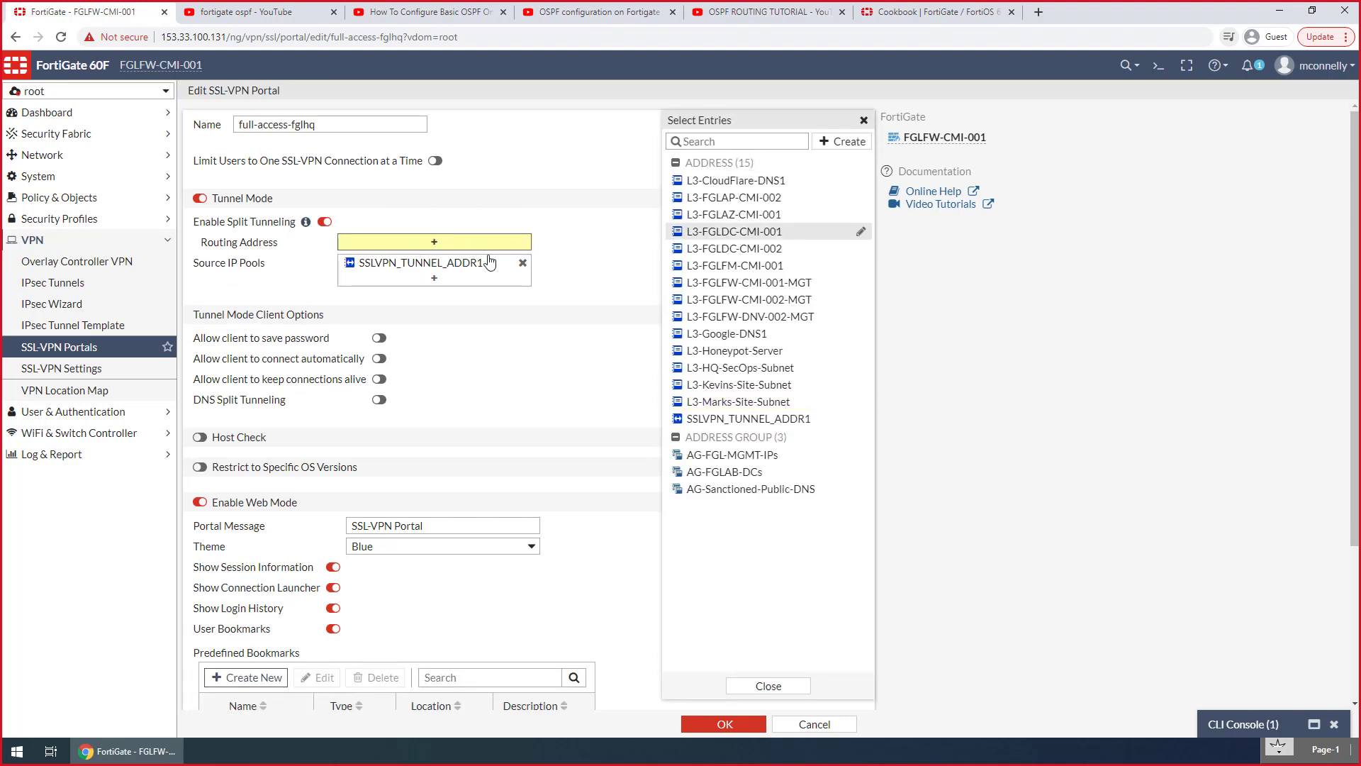
# Create a new Subnet address for the portal's routing, with both its name and IP/netmask set to 172.20.0.0/16
pyautogui.moveTo(405, 266)
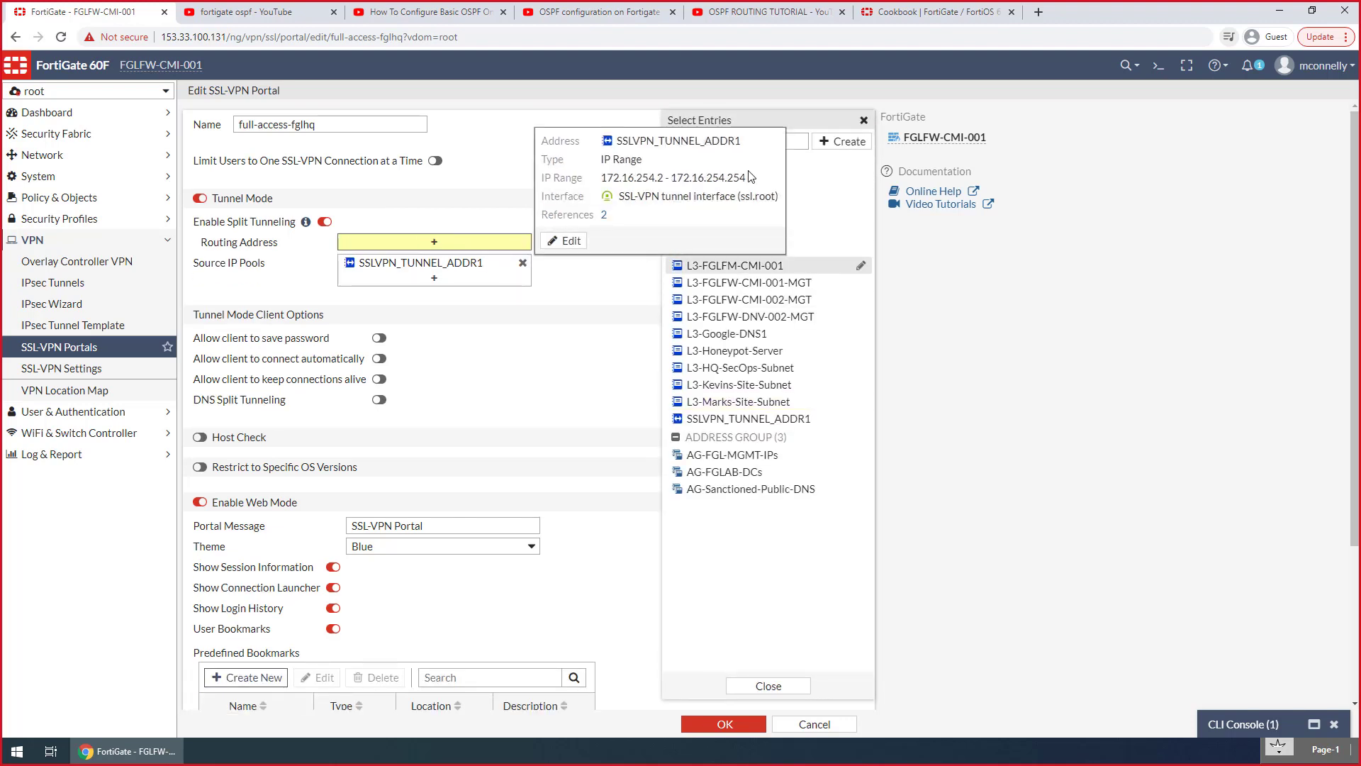
pyautogui.click(840, 154)
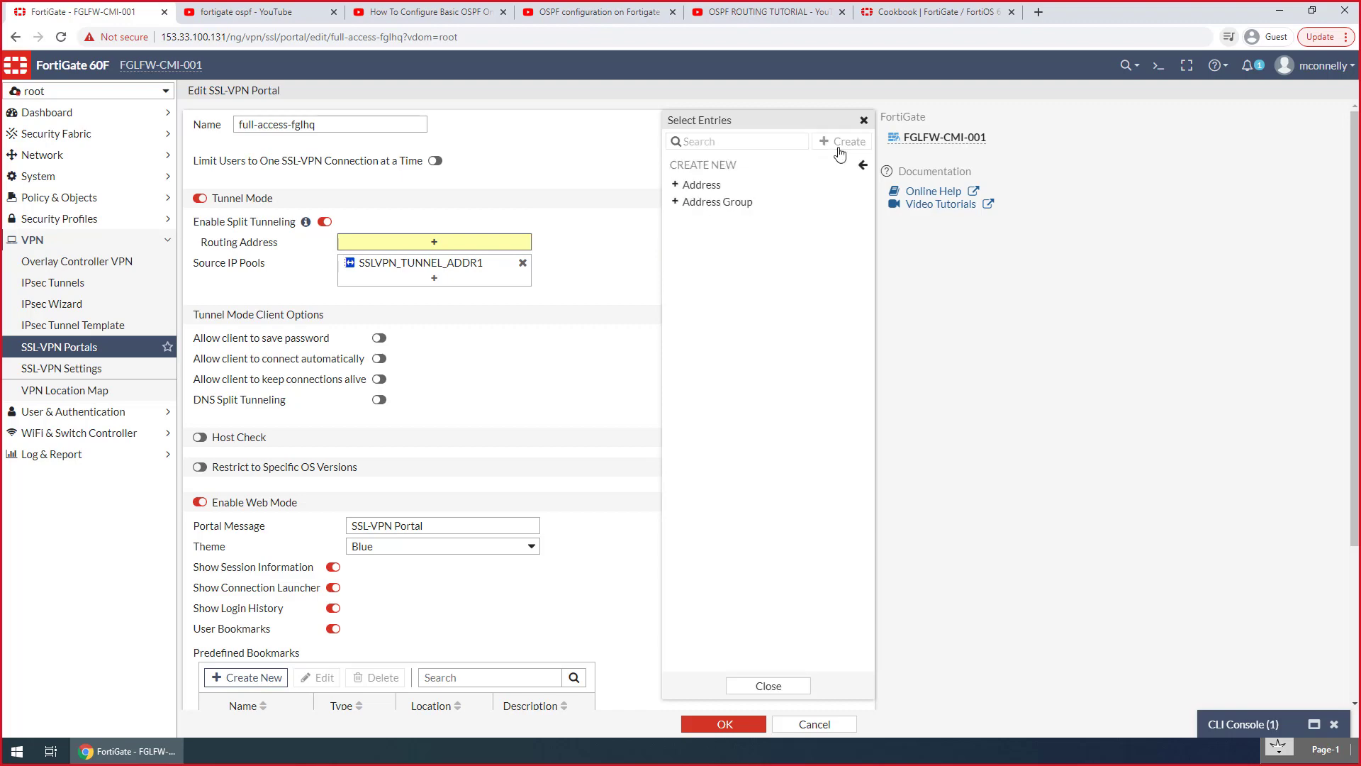
pyautogui.click(774, 182)
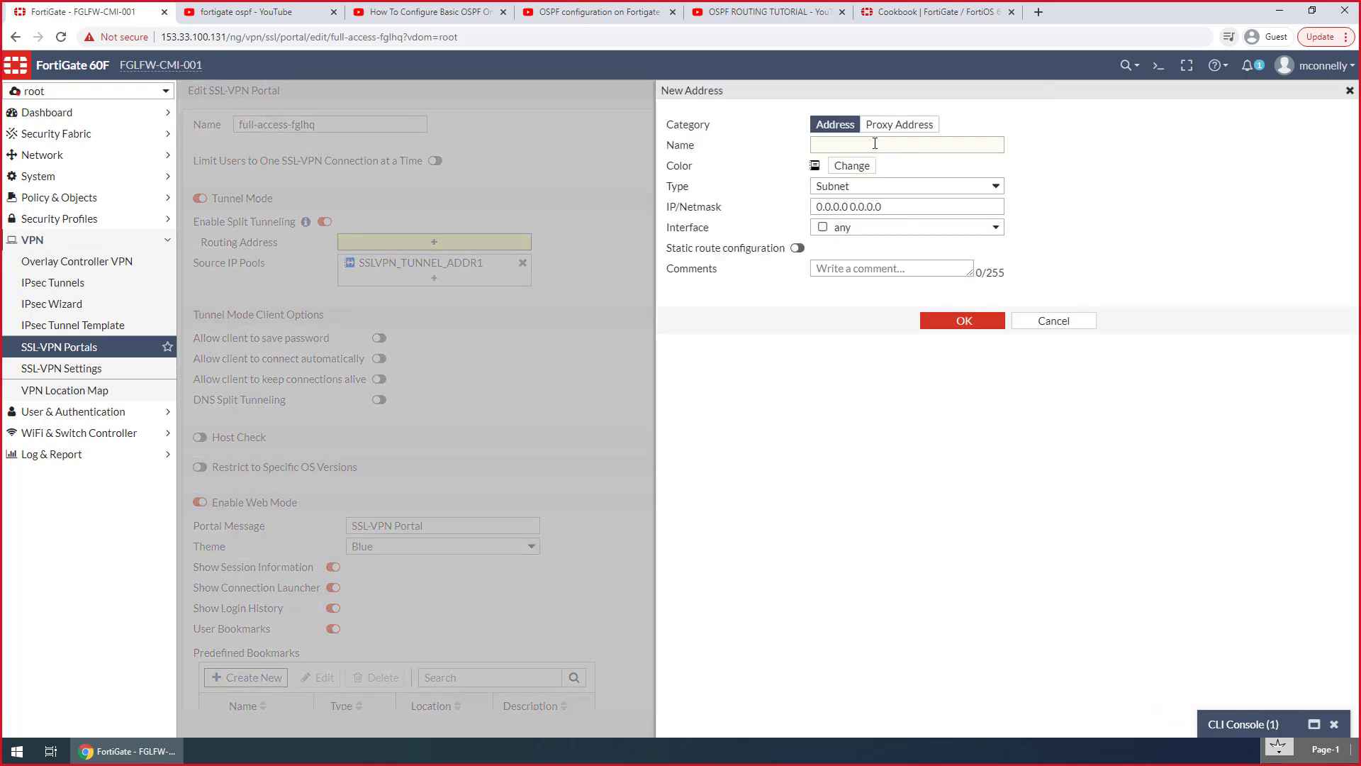
pyautogui.click(875, 143)
pyautogui.write('172.20.0.0/16')
pyautogui.moveTo(890, 141); pyautogui.dragTo(729, 175)
pyautogui.hotkey('ctrl', 'c')
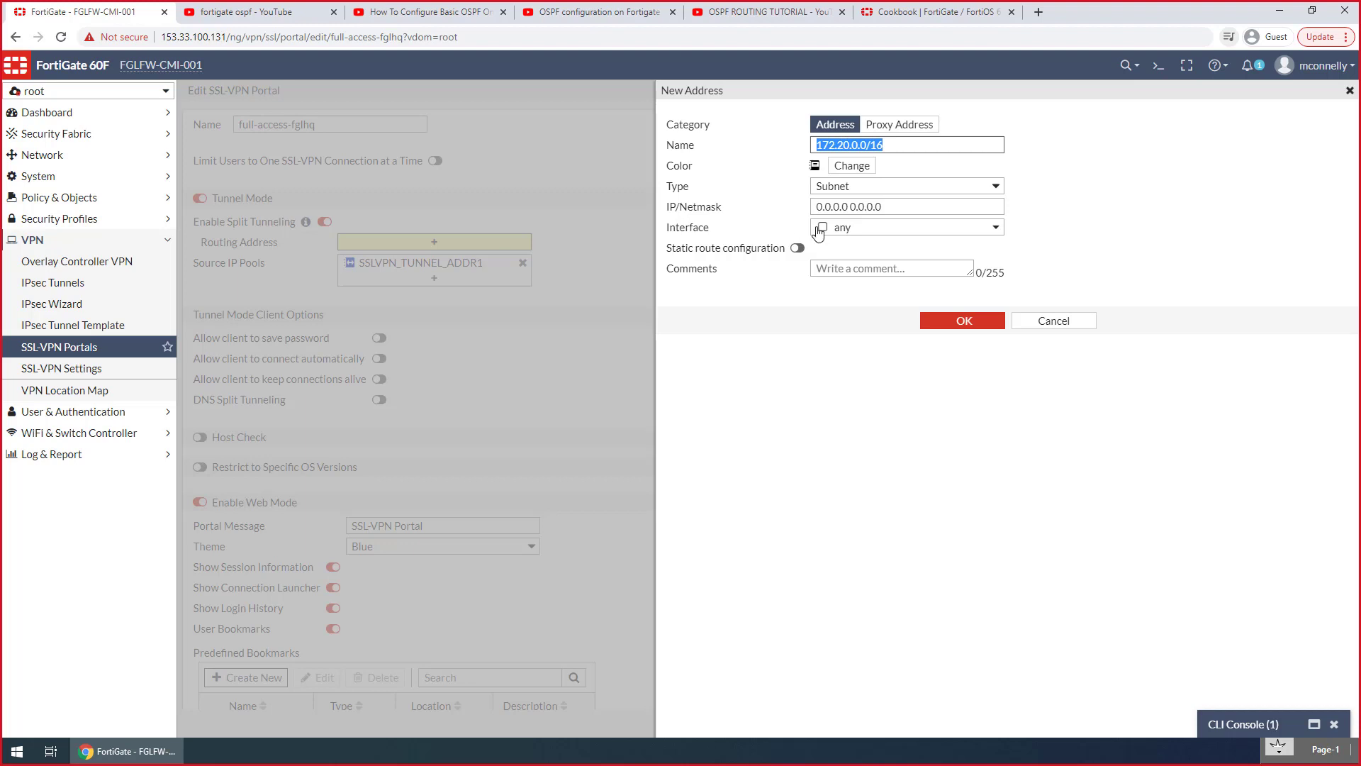
pyautogui.tripleClick(928, 204)
pyautogui.hotkey('ctrl', 'v')
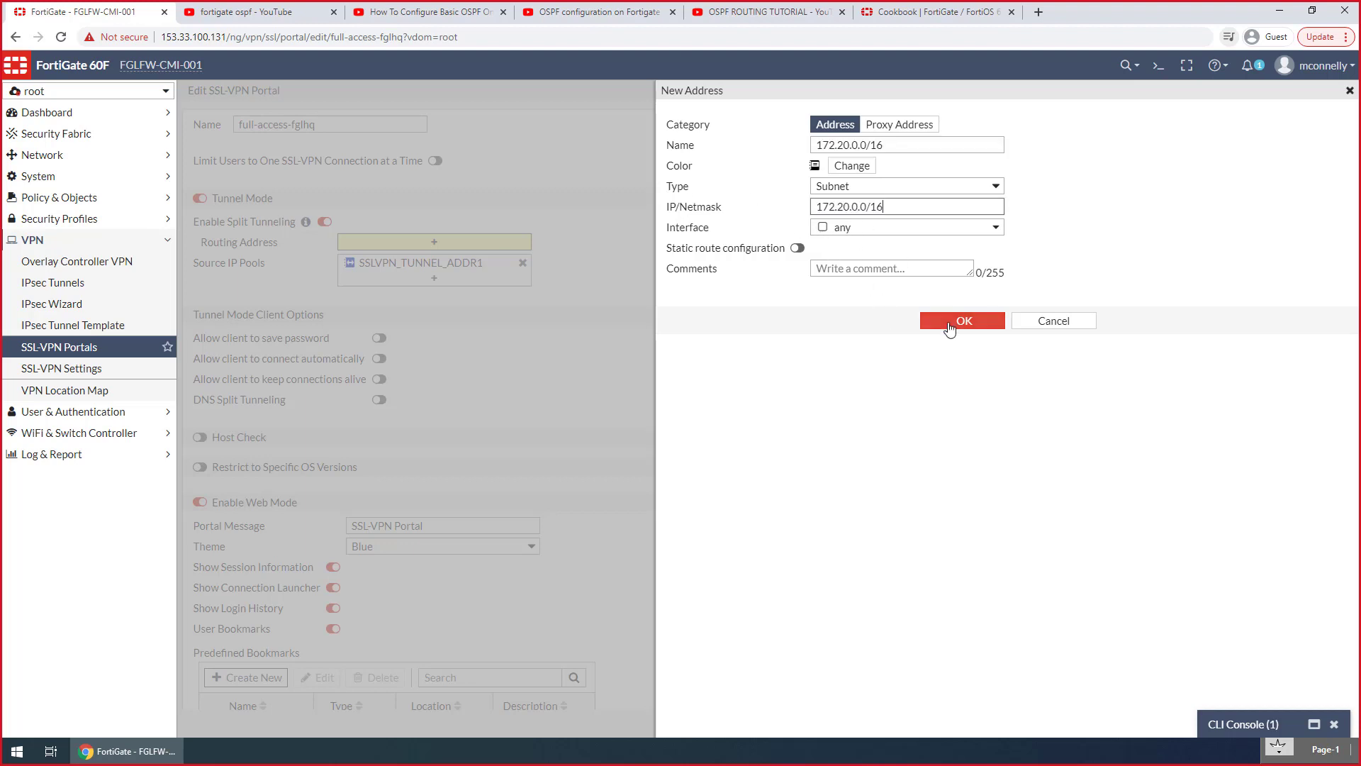
pyautogui.click(951, 321)
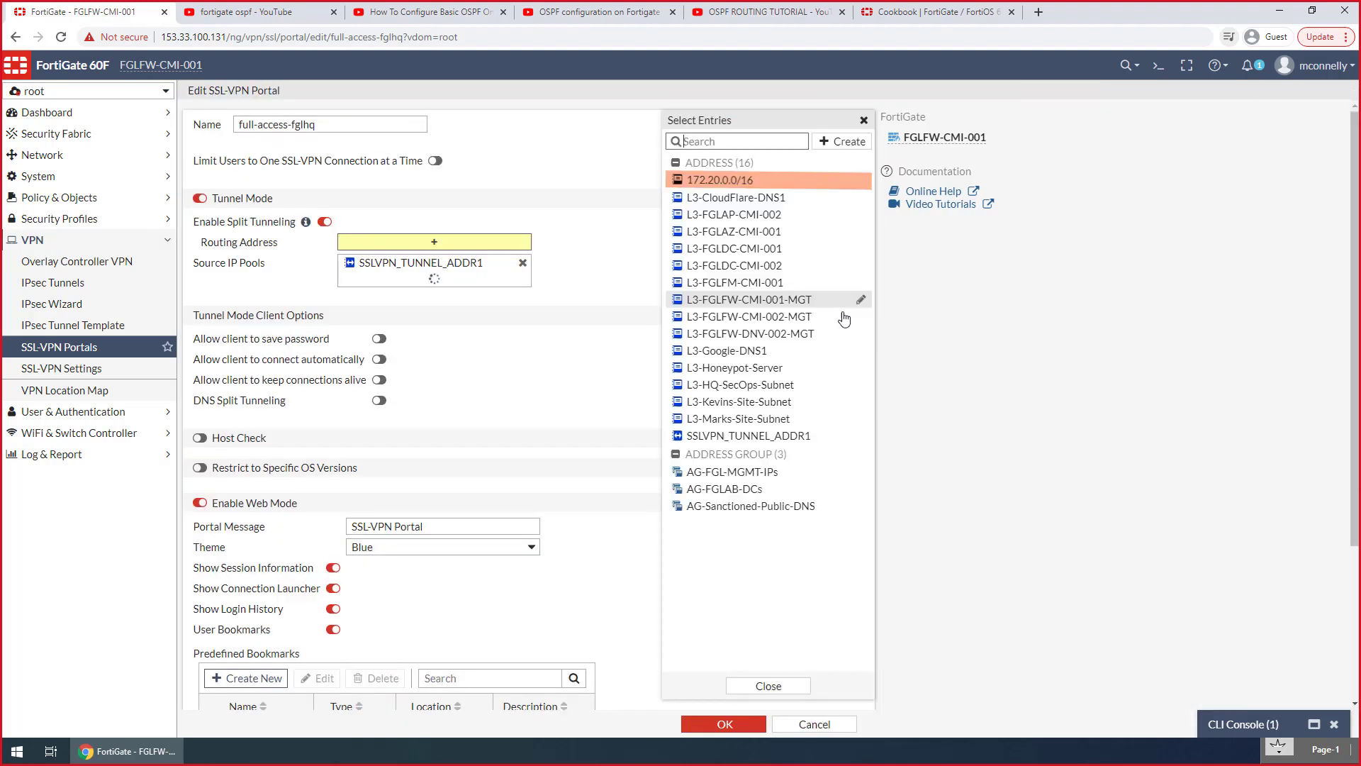
# Create another Subnet address for the portal's routing, with both its name and IP/netmask set to 172.19.0.0/16
pyautogui.click(856, 144)
pyautogui.click(745, 185)
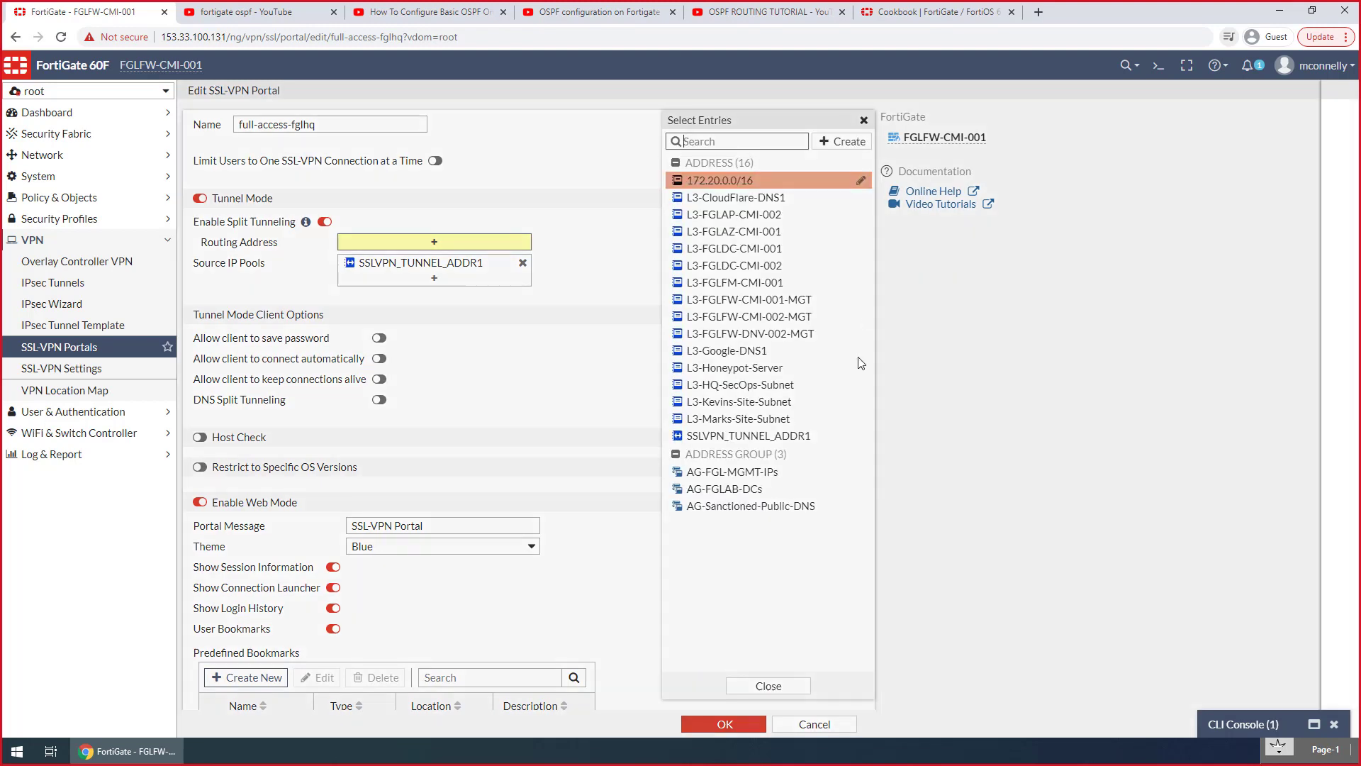
pyautogui.hotkey('alt', 'Tab')
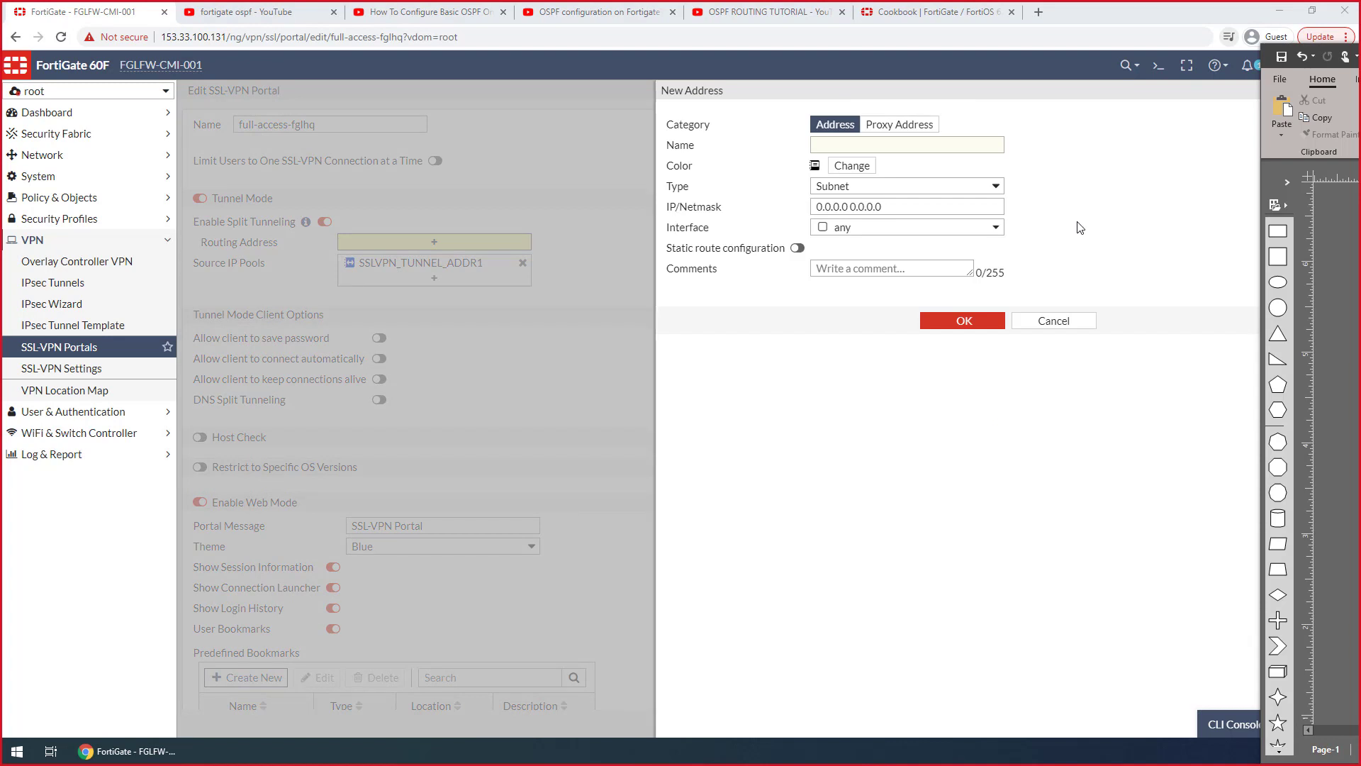
pyautogui.click(904, 141)
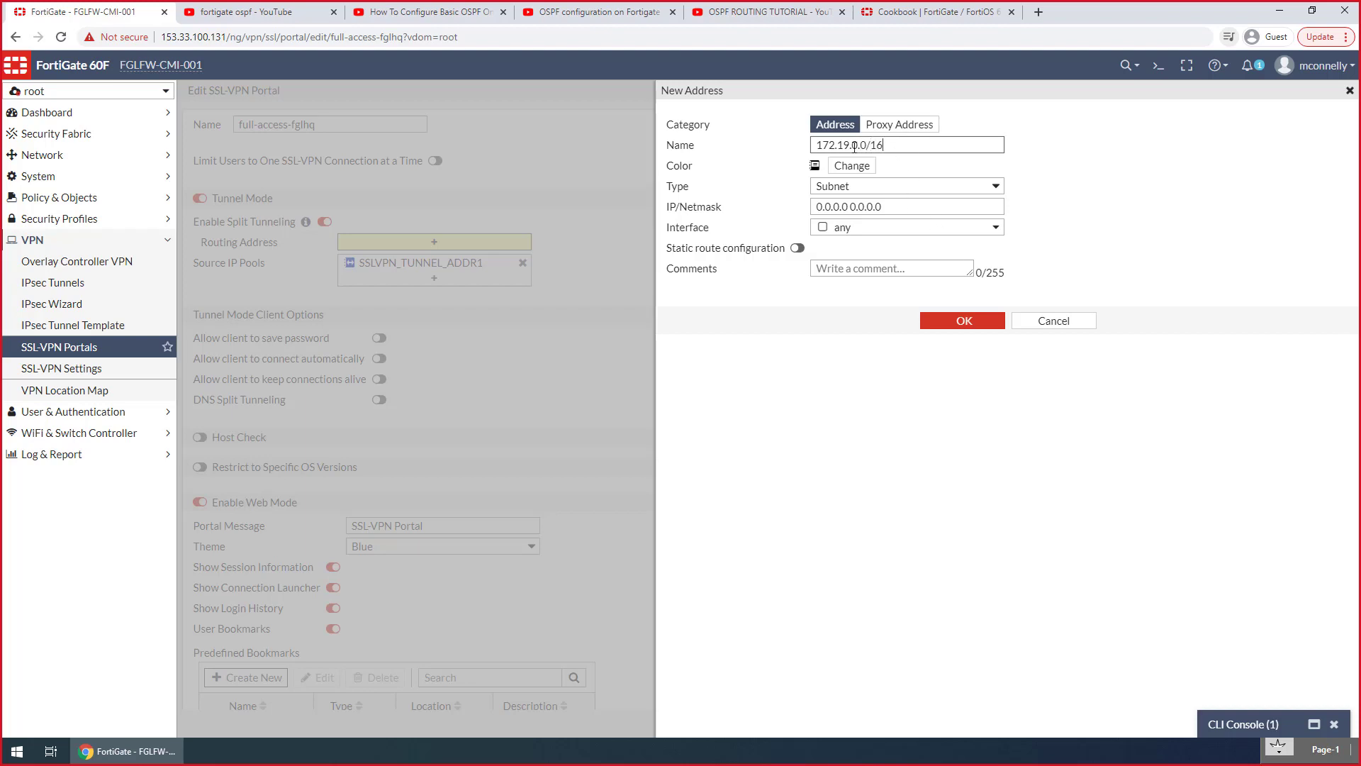
pyautogui.hotkey('ctrl', 'a')
pyautogui.hotkey('ctrl', 'c')
pyautogui.tripleClick(964, 207)
pyautogui.hotkey('ctrl', 'v')
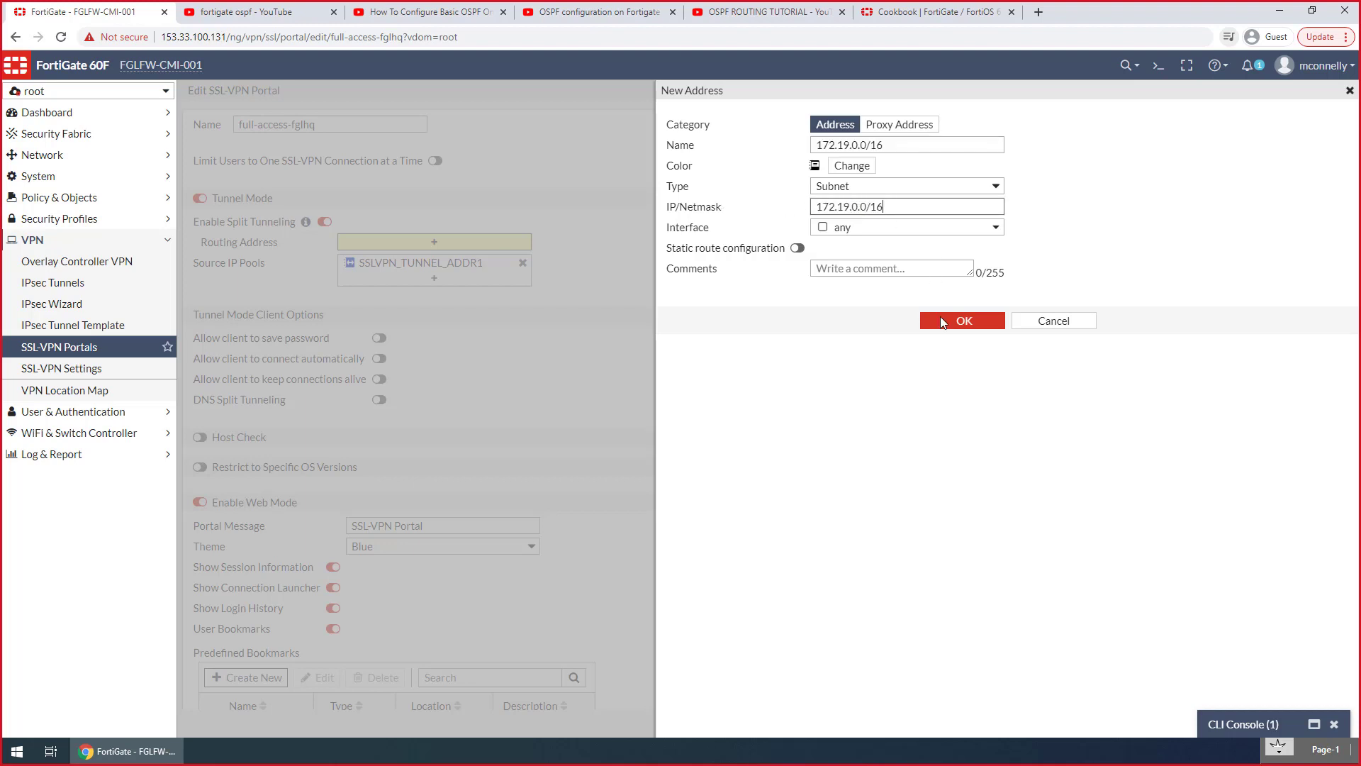
pyautogui.click(942, 321)
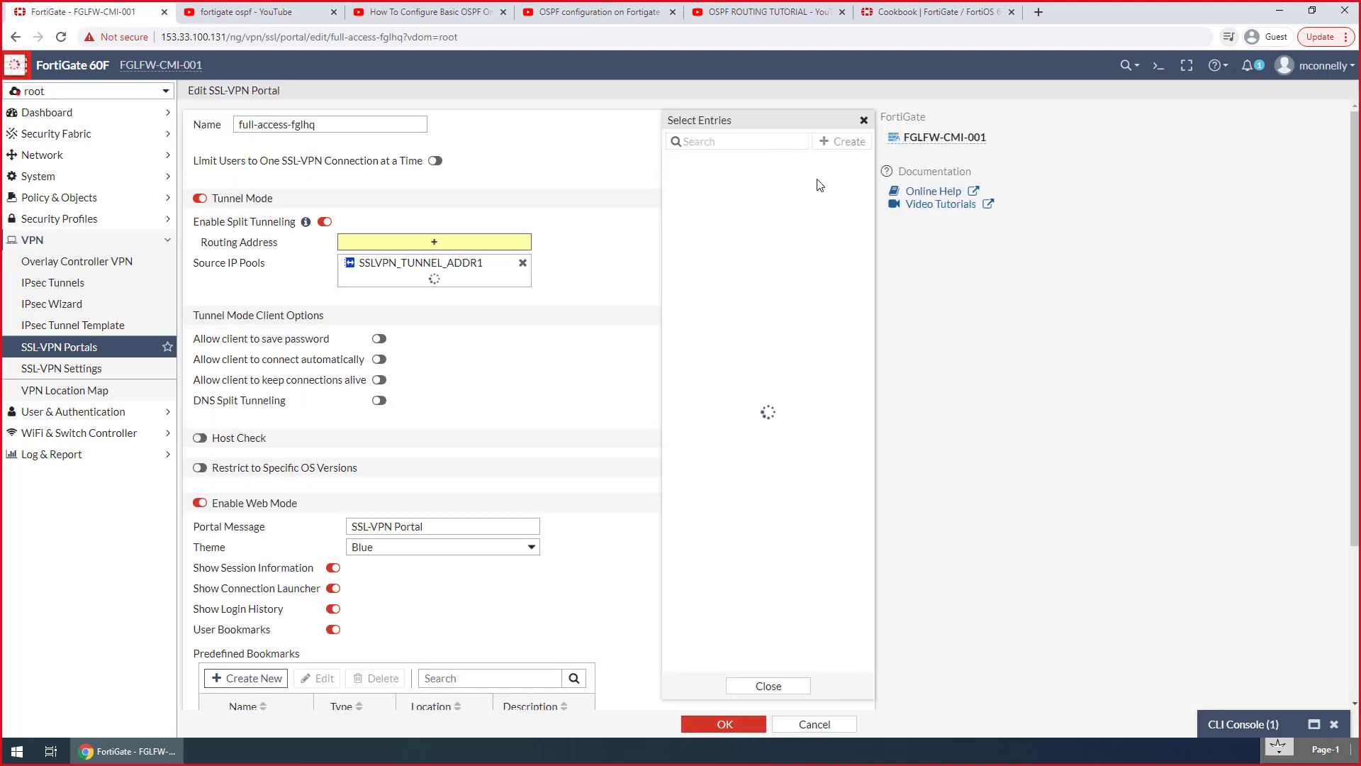
# Add the addresses 172.19.0.0/16 and 172.20.0.0/16 to the portal's split-tunneling routing addresses and close the selection list
pyautogui.click(748, 184)
pyautogui.click(730, 199)
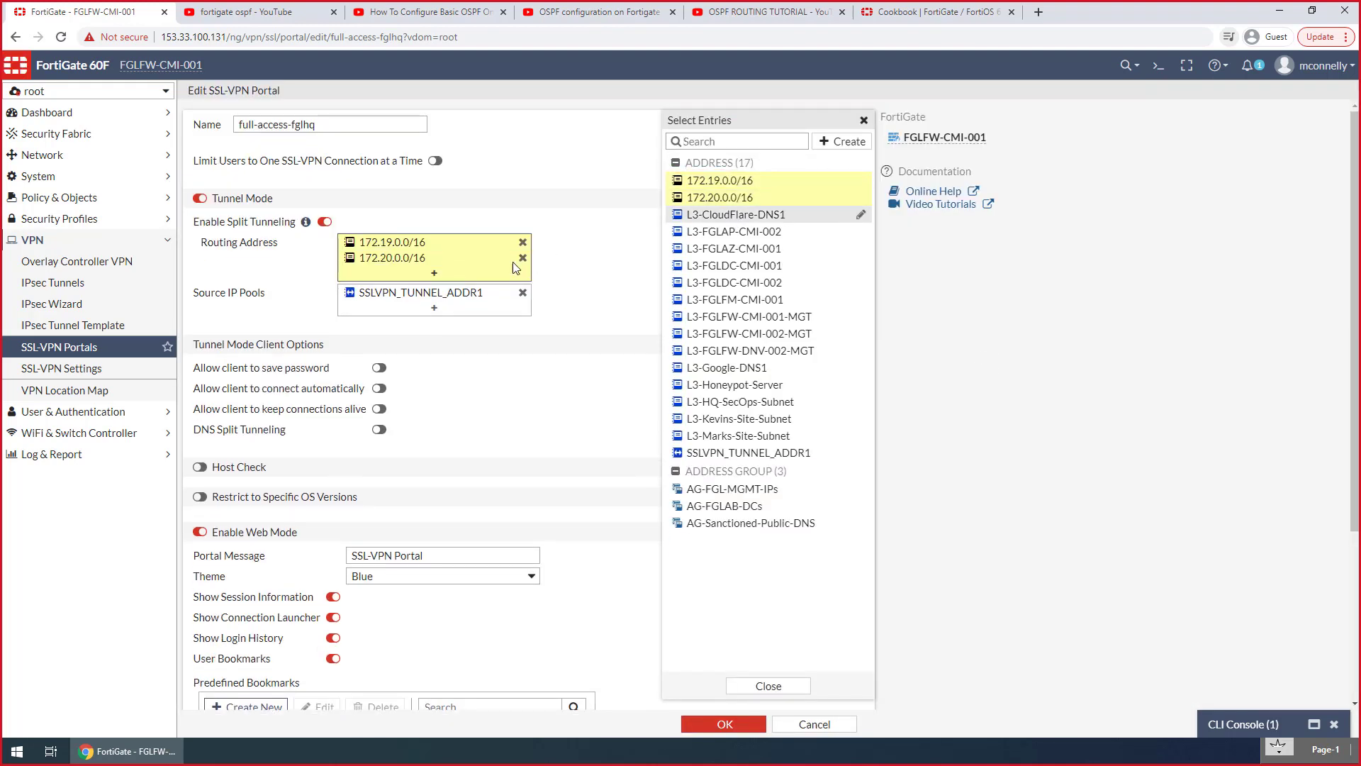
pyautogui.moveTo(456, 296)
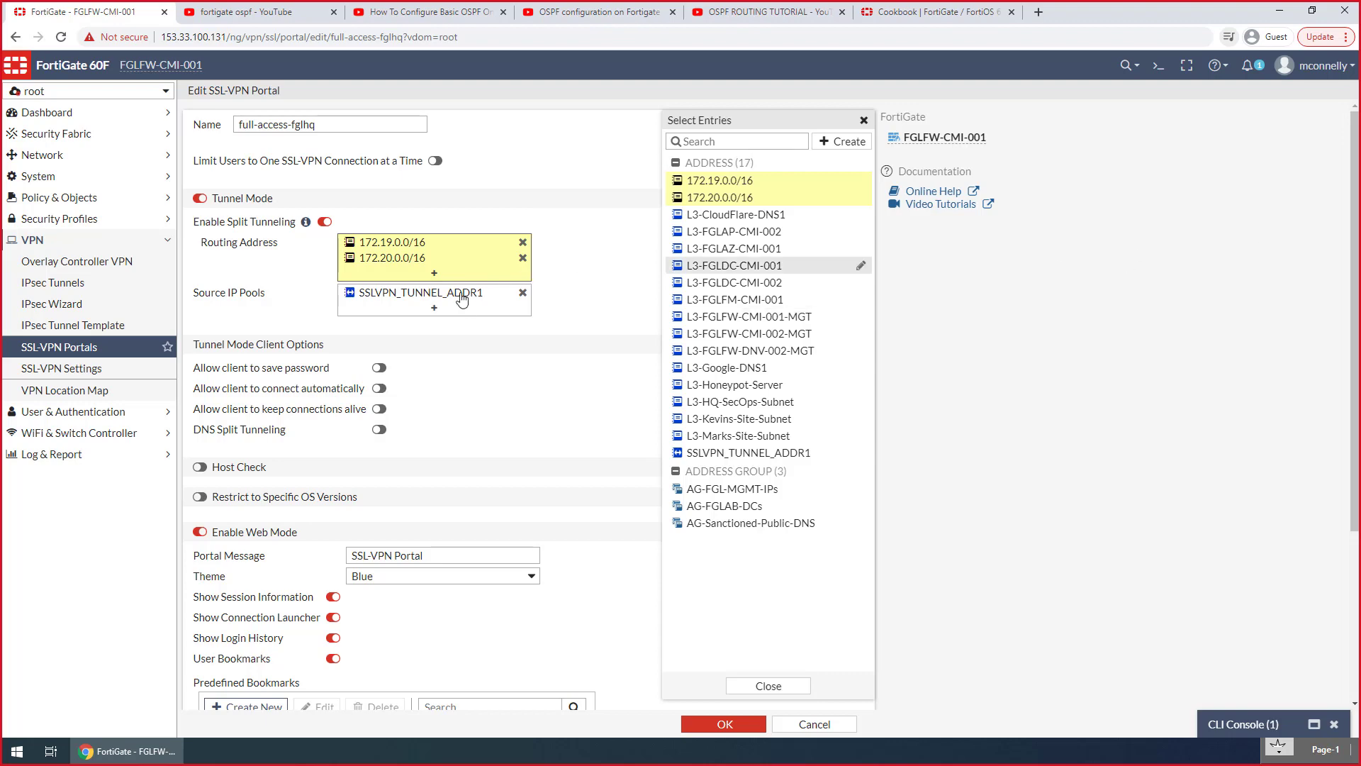
pyautogui.click(604, 319)
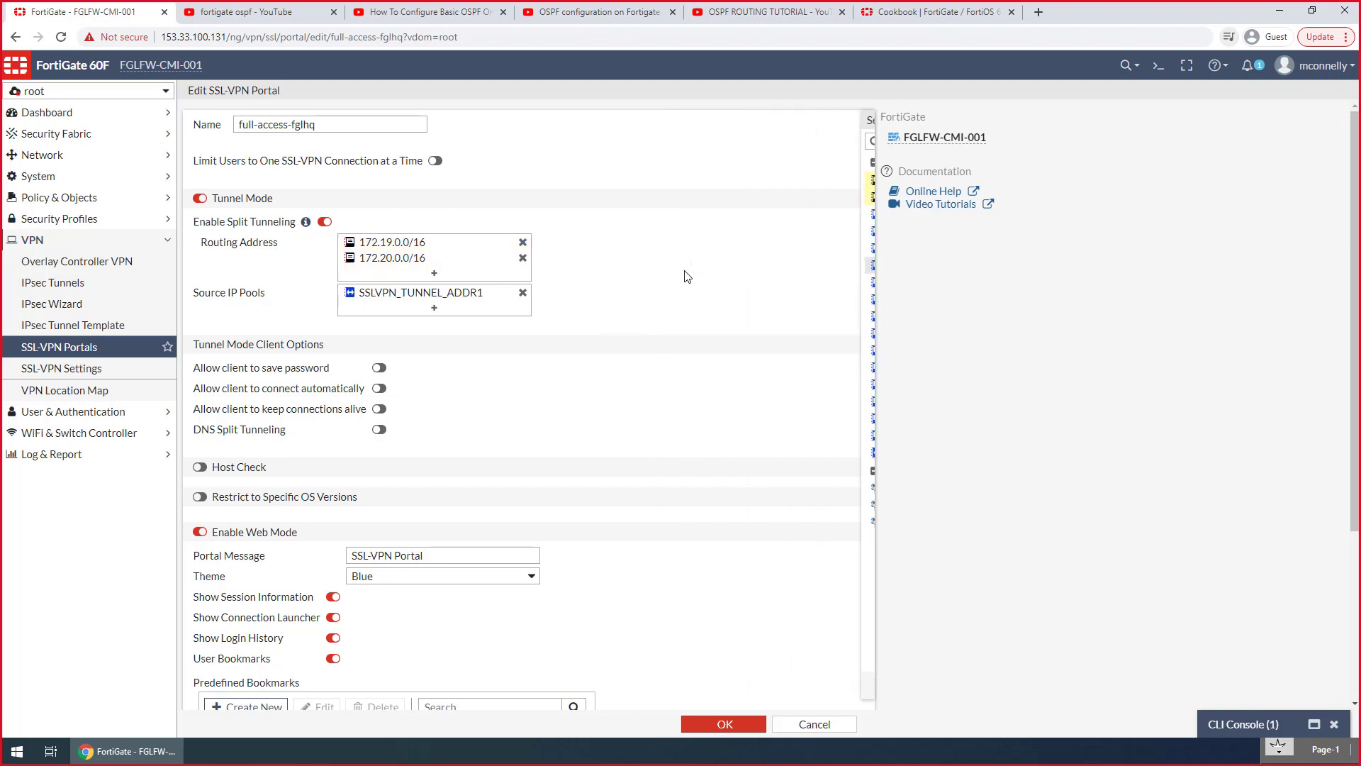
# Delete all predefined bookmarks from the full-access-fglhq portal and save the portal
pyautogui.scroll(-4, 435, 388)
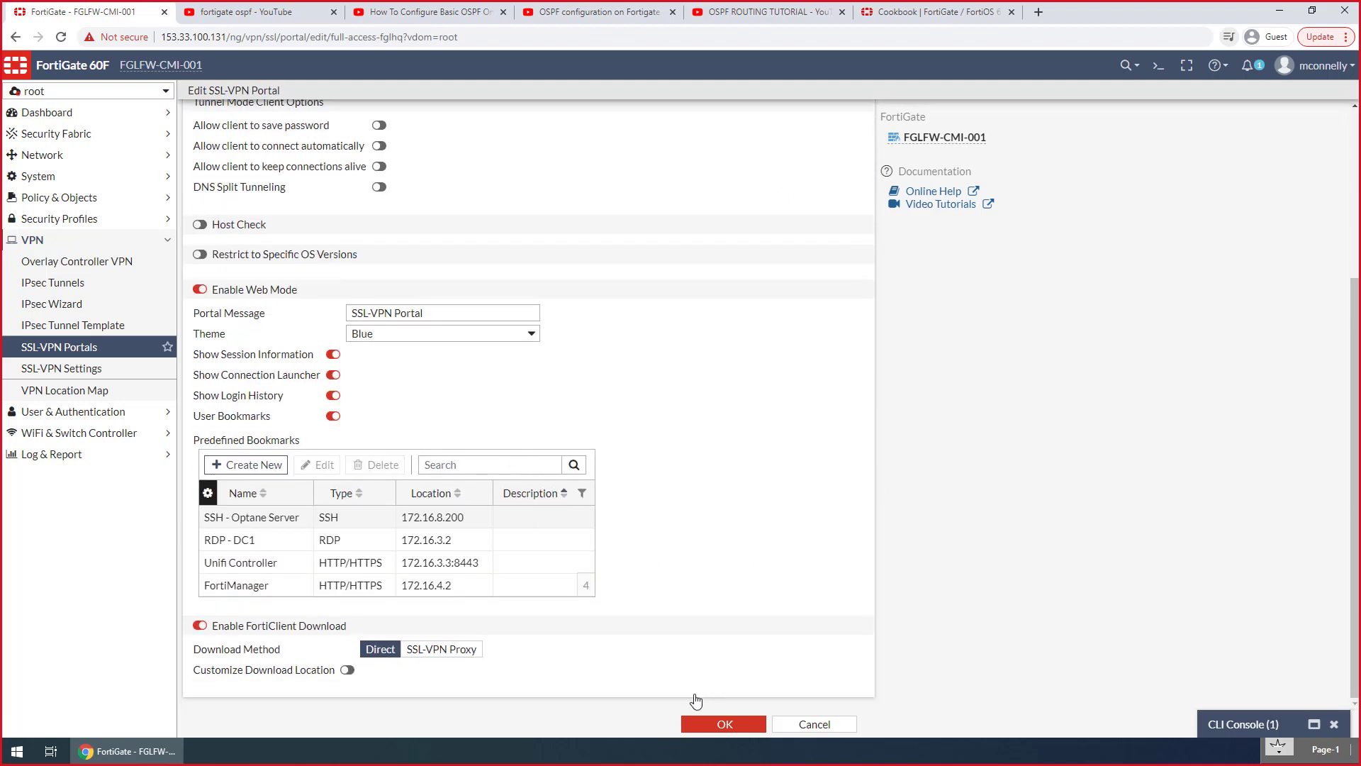
pyautogui.click(385, 526)
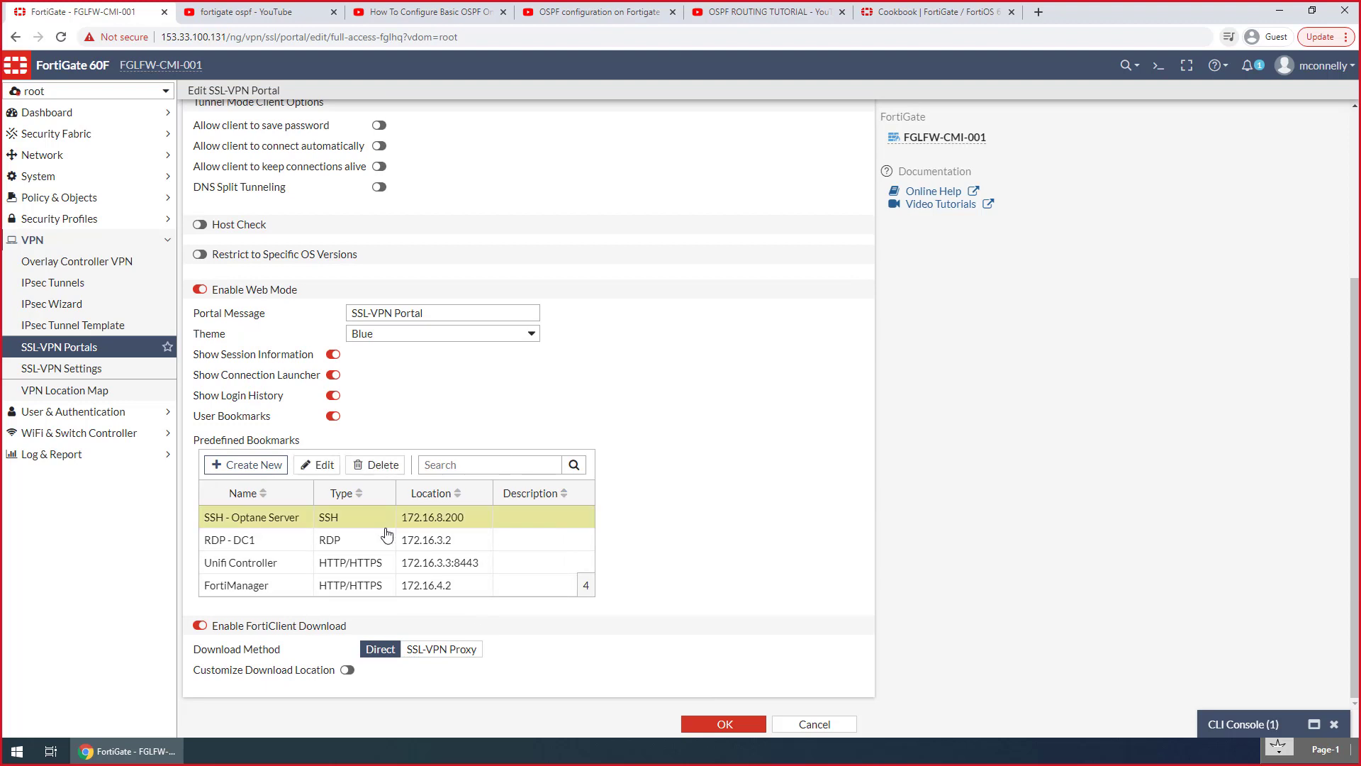
pyautogui.click(359, 465)
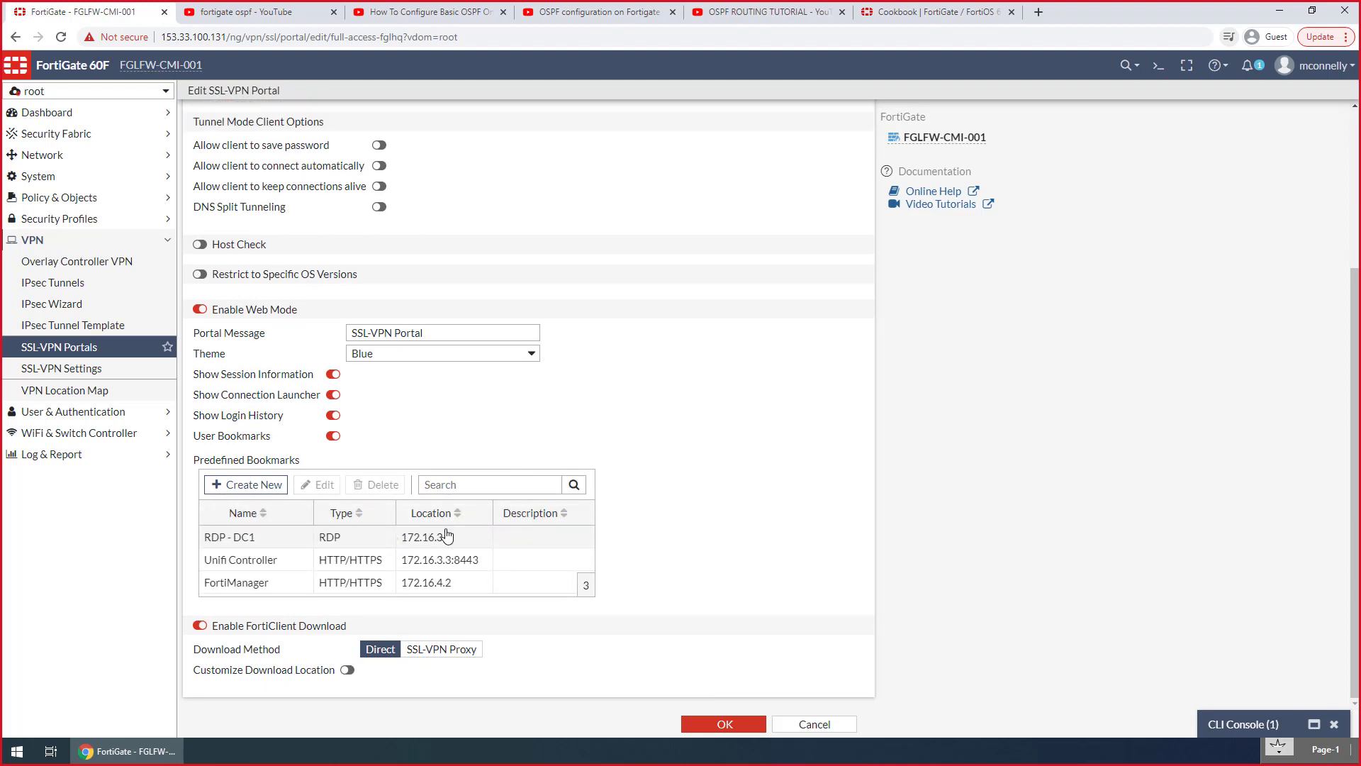
pyautogui.click(333, 537)
pyautogui.click(377, 485)
pyautogui.click(454, 539)
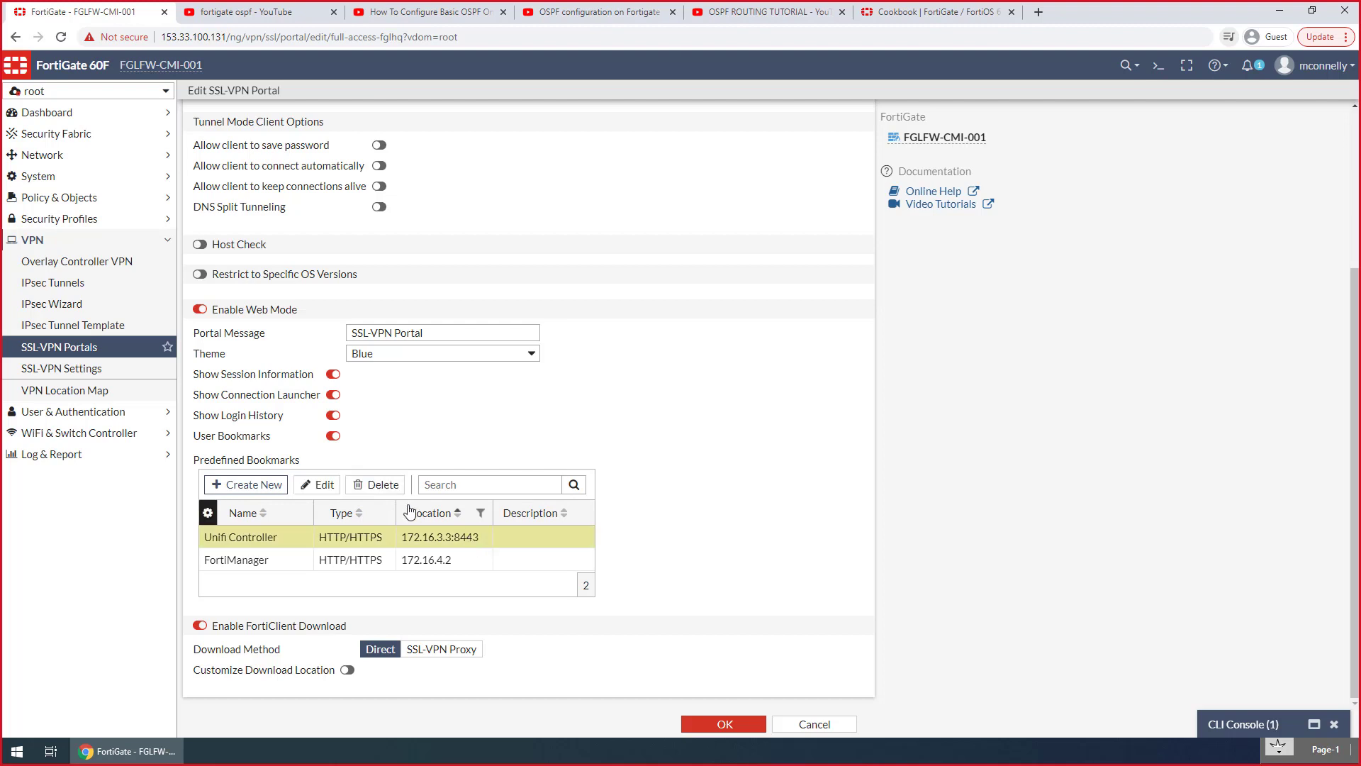
pyautogui.click(376, 485)
pyautogui.click(447, 537)
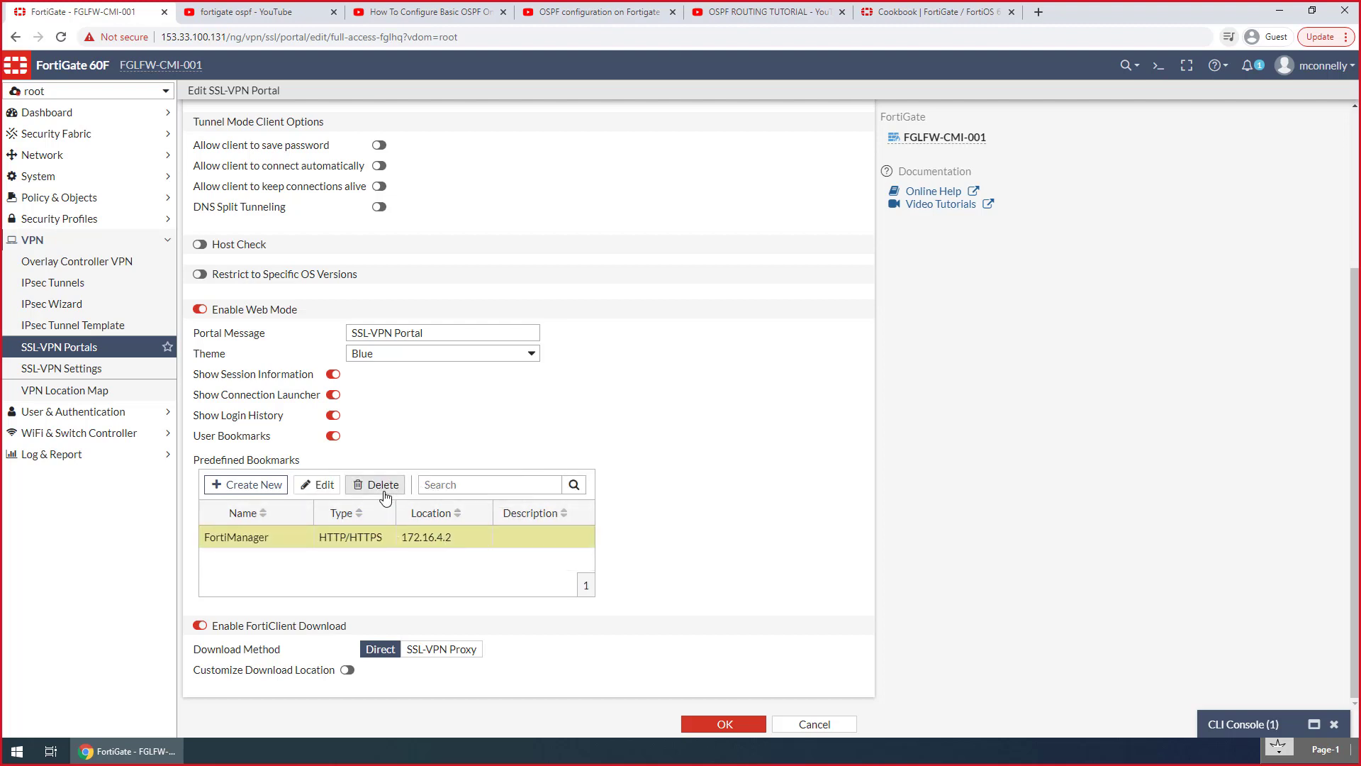
pyautogui.click(377, 485)
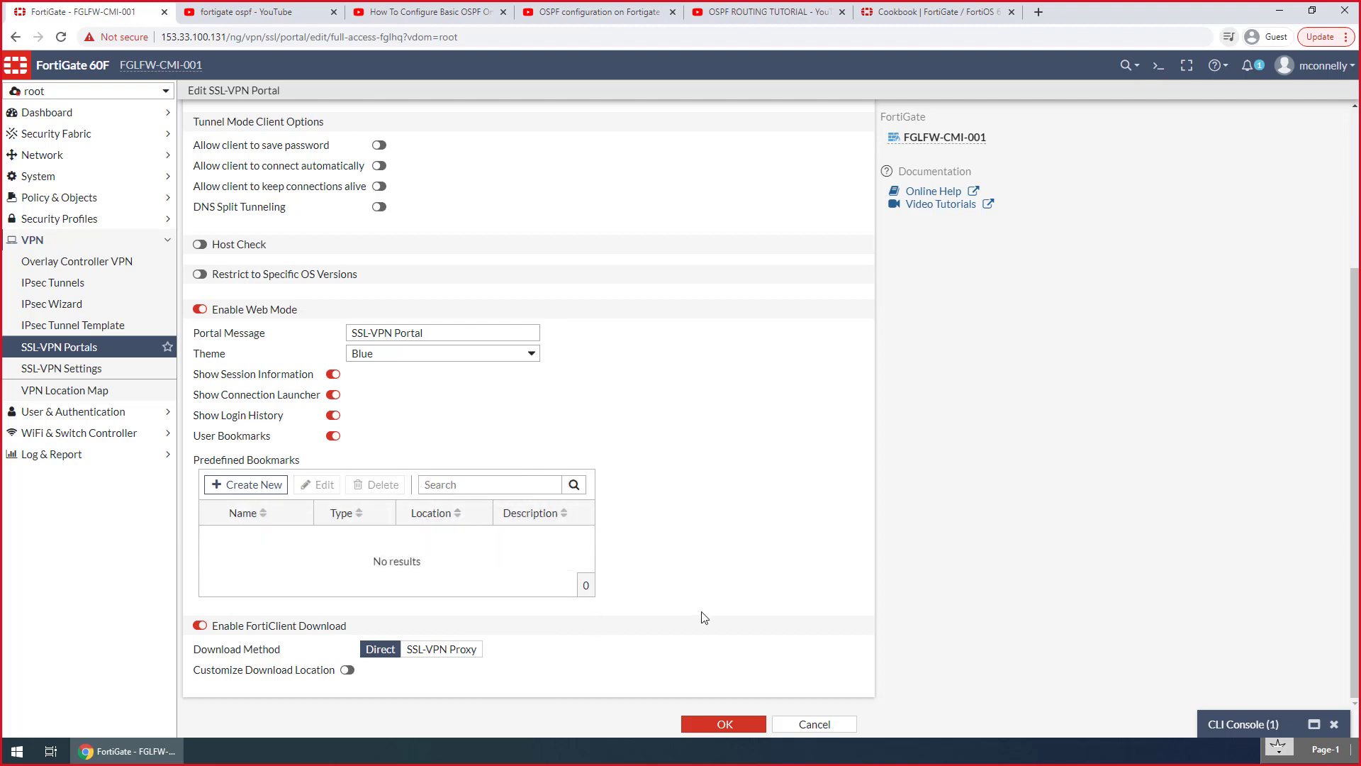
pyautogui.click(706, 726)
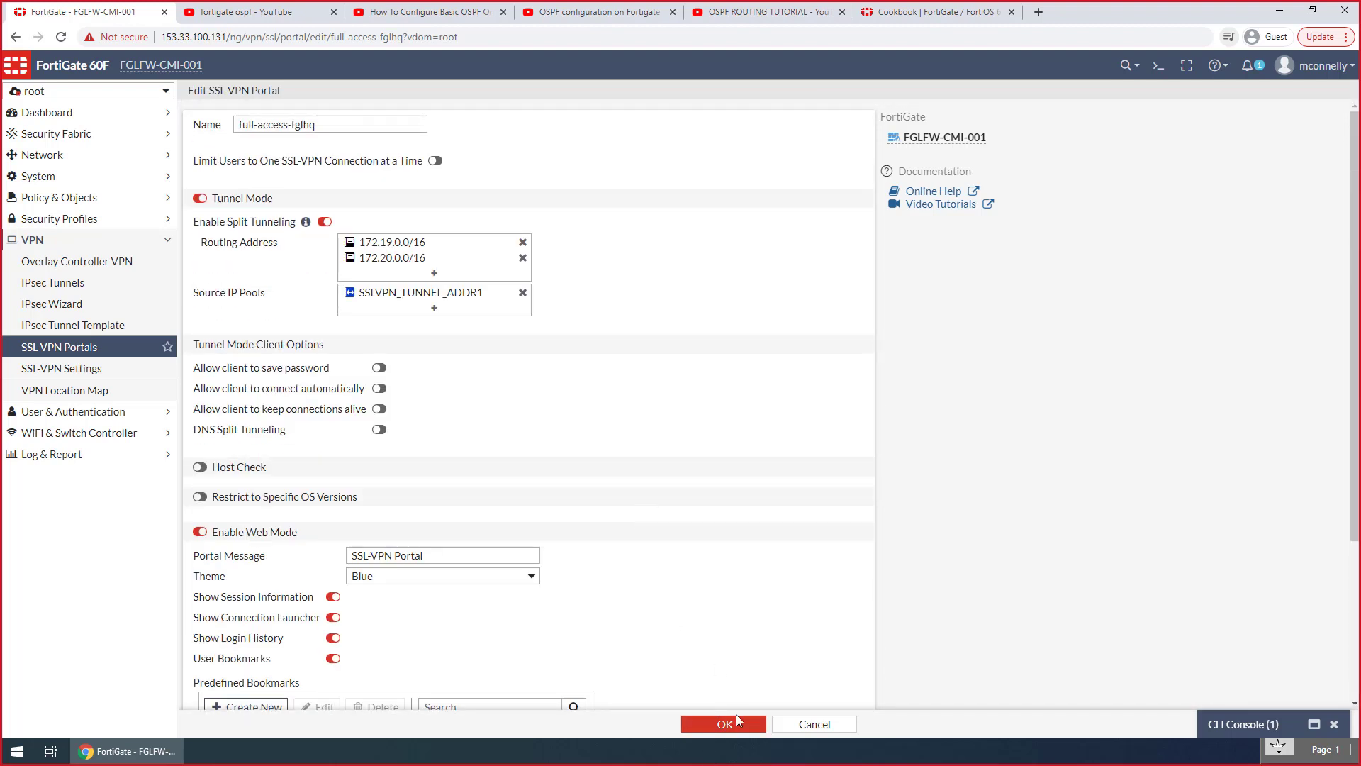
pyautogui.click(736, 718)
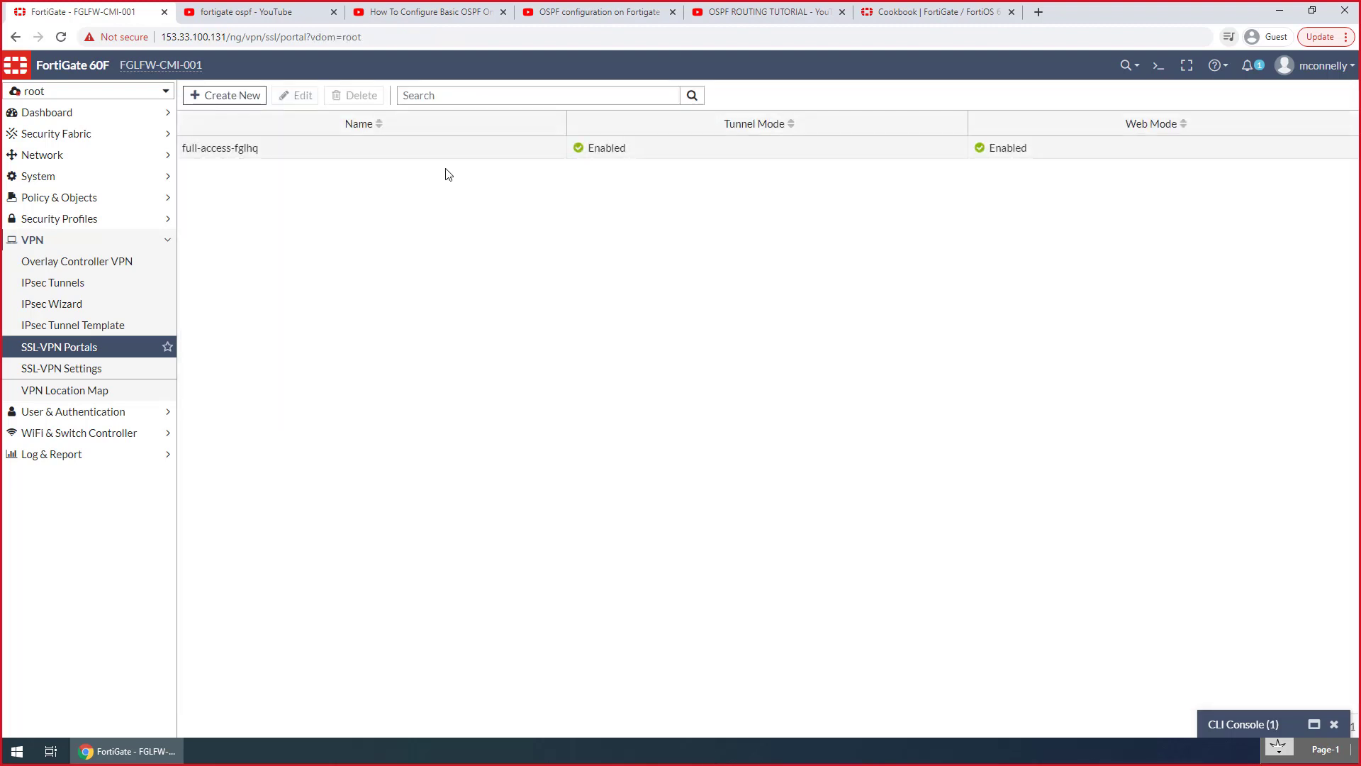
# Open the SSL-VPN settings and review the connection, tunnel mode client and portal mapping sections
pyautogui.click(84, 368)
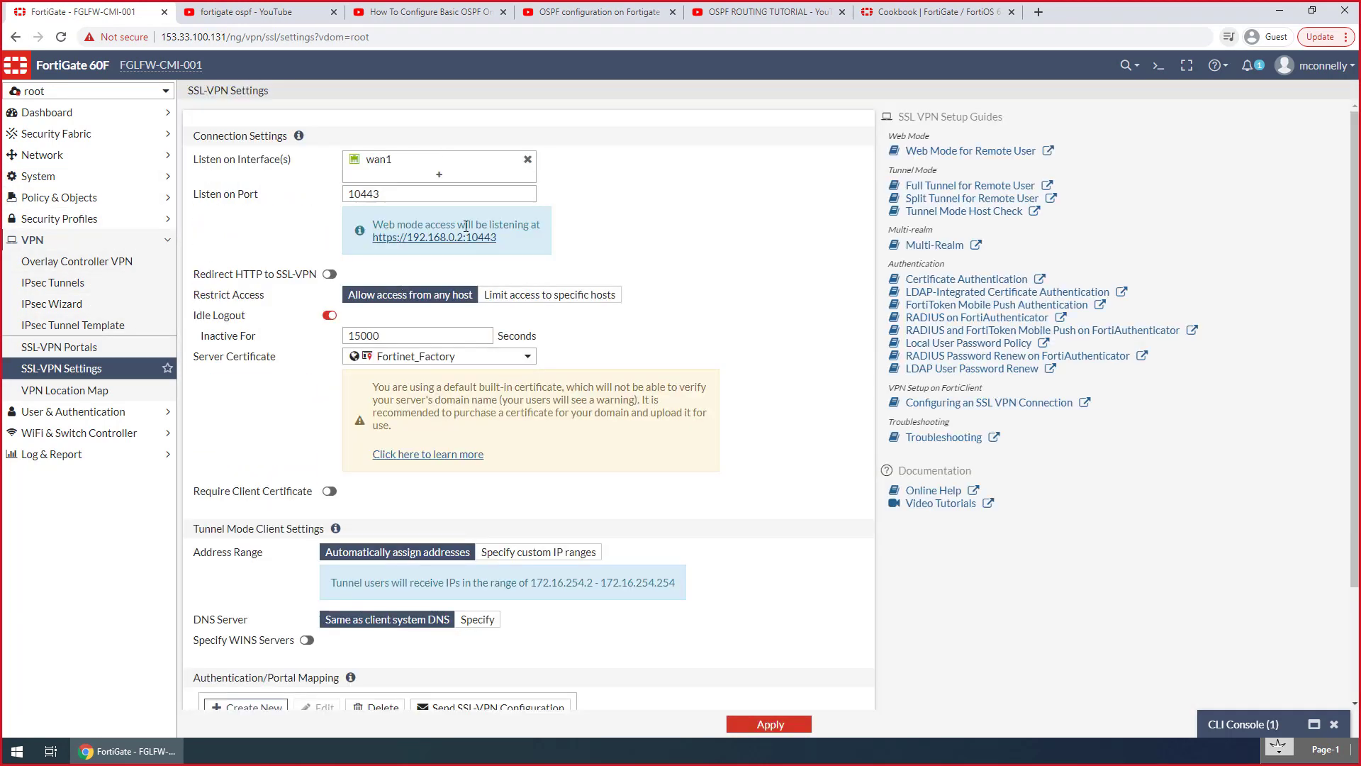
pyautogui.scroll(-2, 571, 323)
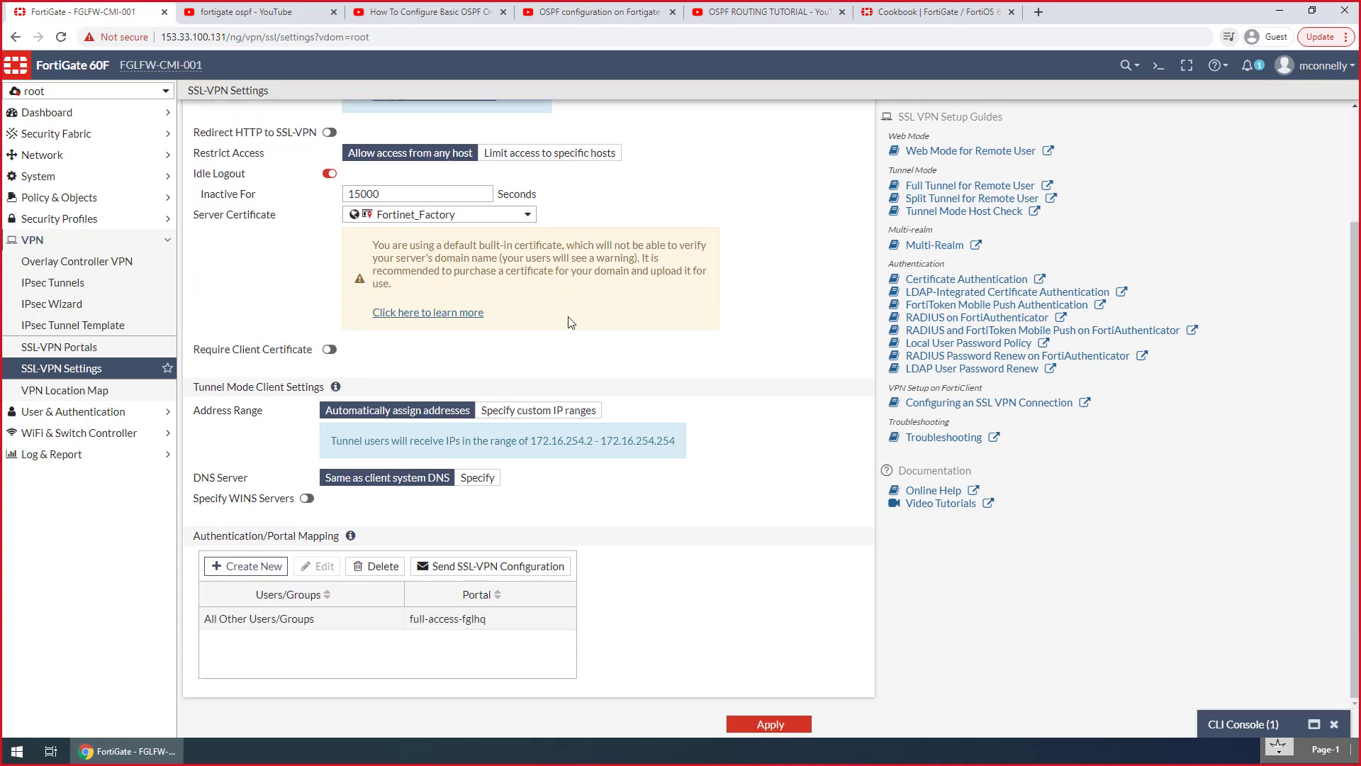
pyautogui.scroll(2, 571, 322)
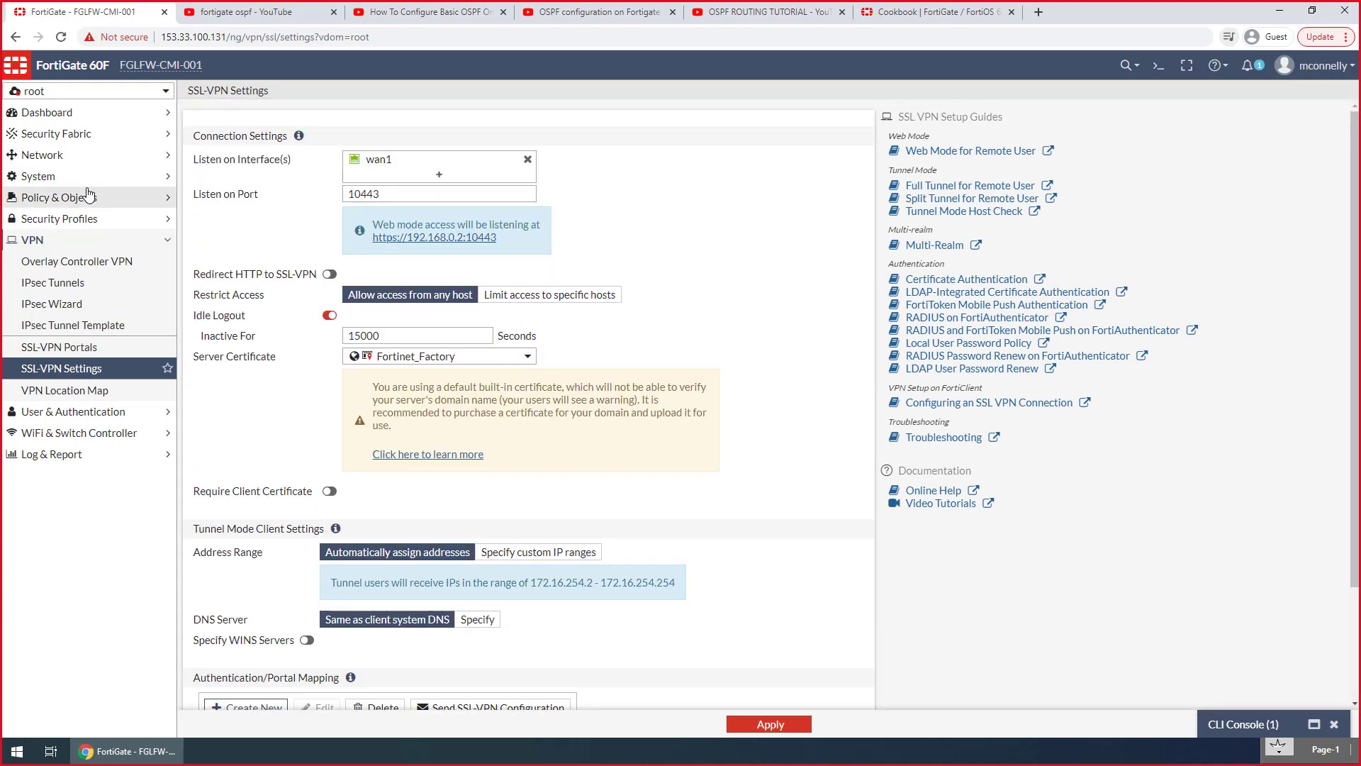
# Create a new firewall policy named VPN Full Access with the SSL-VPN tunnel interface (ssl.root) as its incoming interface
pyautogui.click(58, 198)
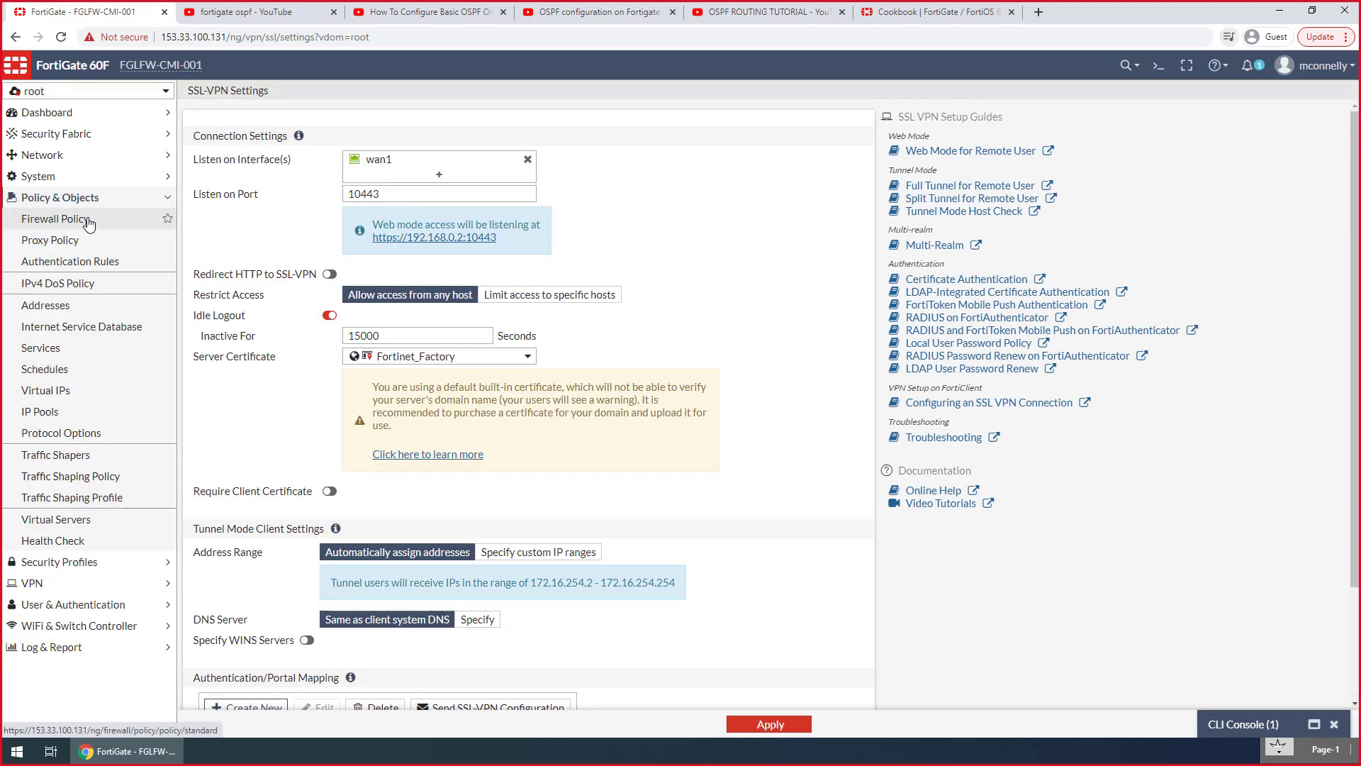
pyautogui.click(86, 219)
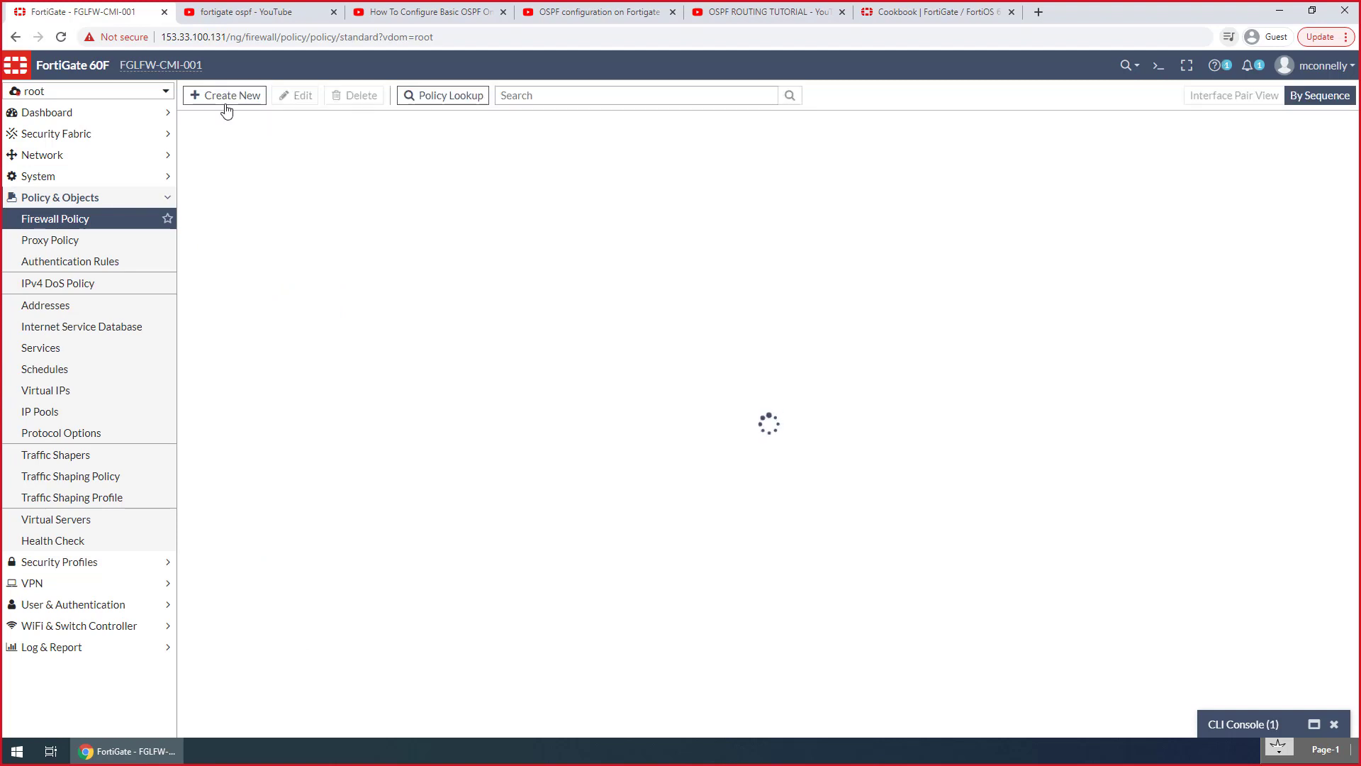
pyautogui.click(226, 99)
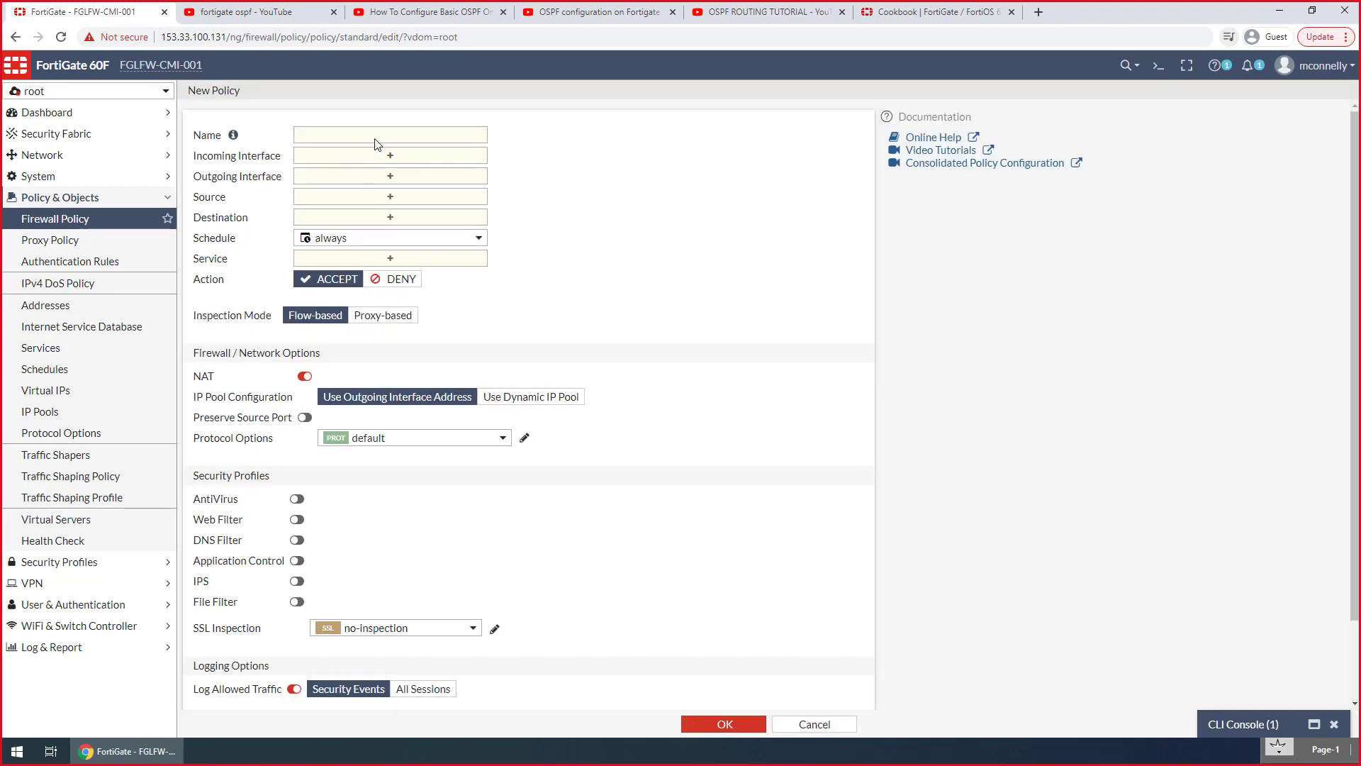
pyautogui.click(376, 136)
pyautogui.write('VPN Full Access')
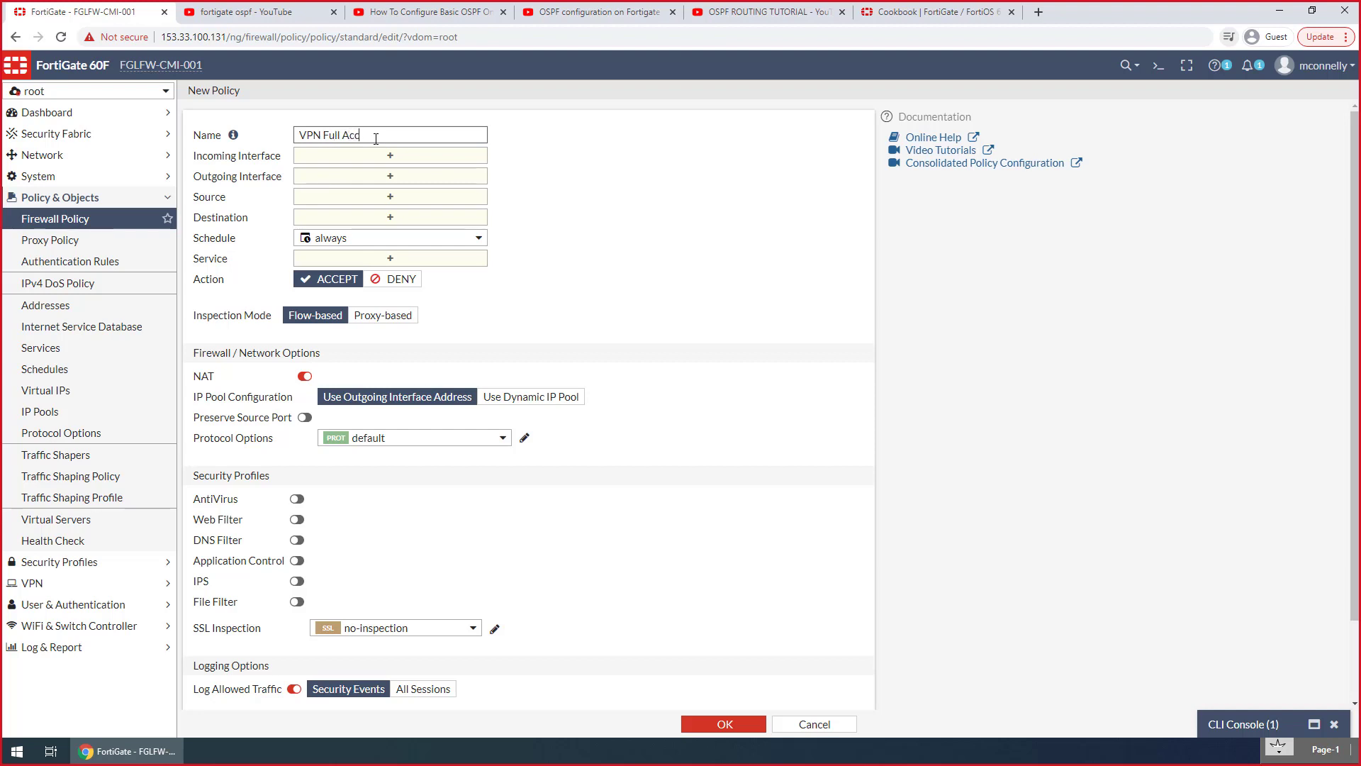
pyautogui.click(424, 158)
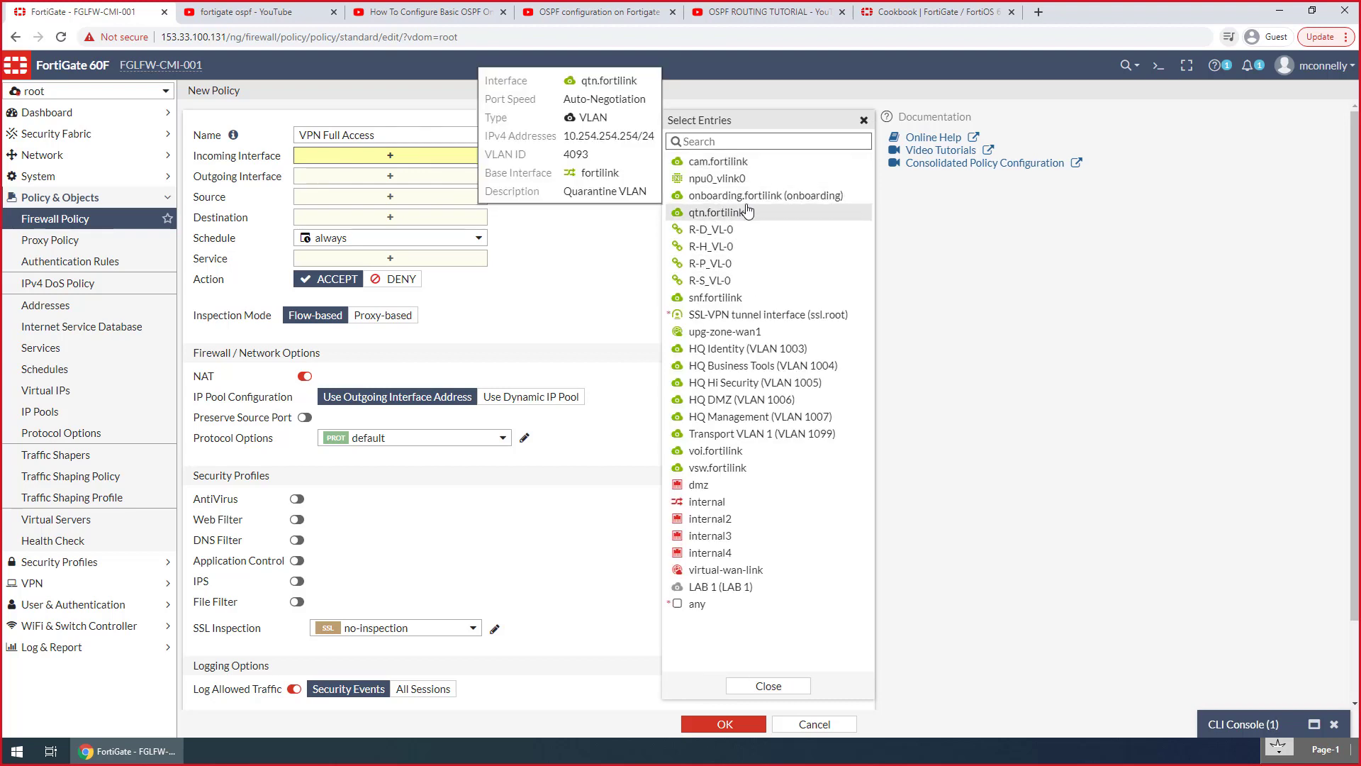
pyautogui.moveTo(749, 201)
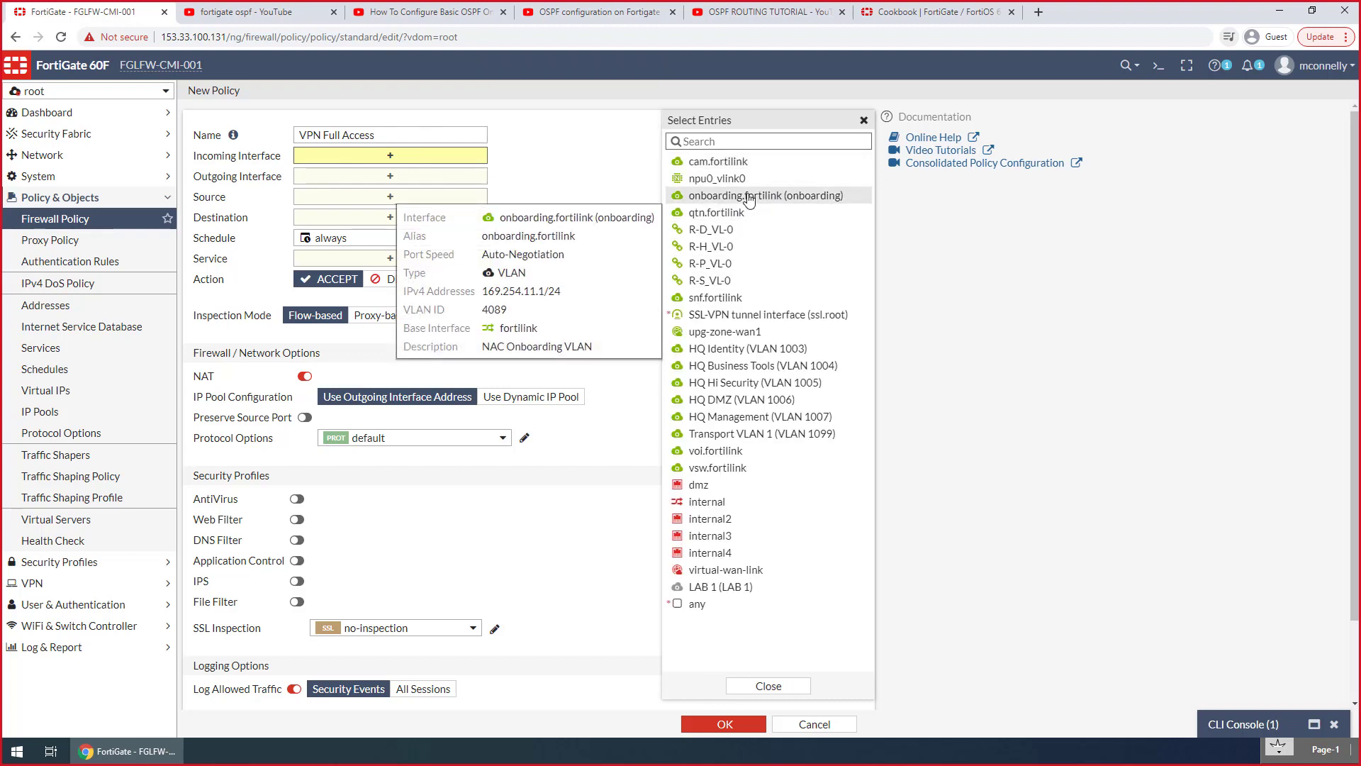
pyautogui.click(763, 315)
# Set the policy's outgoing interfaces to R-D_VL-0, R-H_VL-0, R-P_VL-0 and R-S_VL-0
pyautogui.click(441, 193)
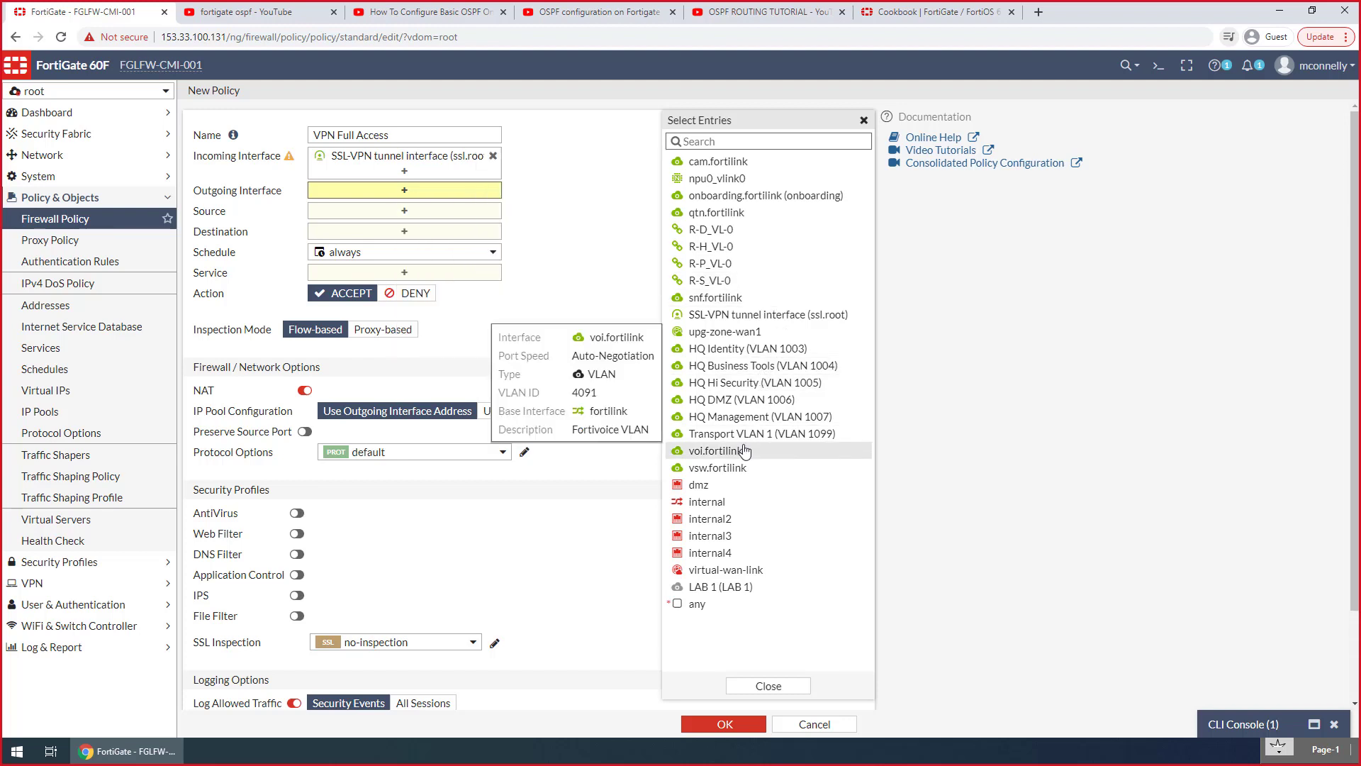
pyautogui.click(764, 213)
pyautogui.click(758, 227)
pyautogui.click(759, 213)
pyautogui.click(757, 246)
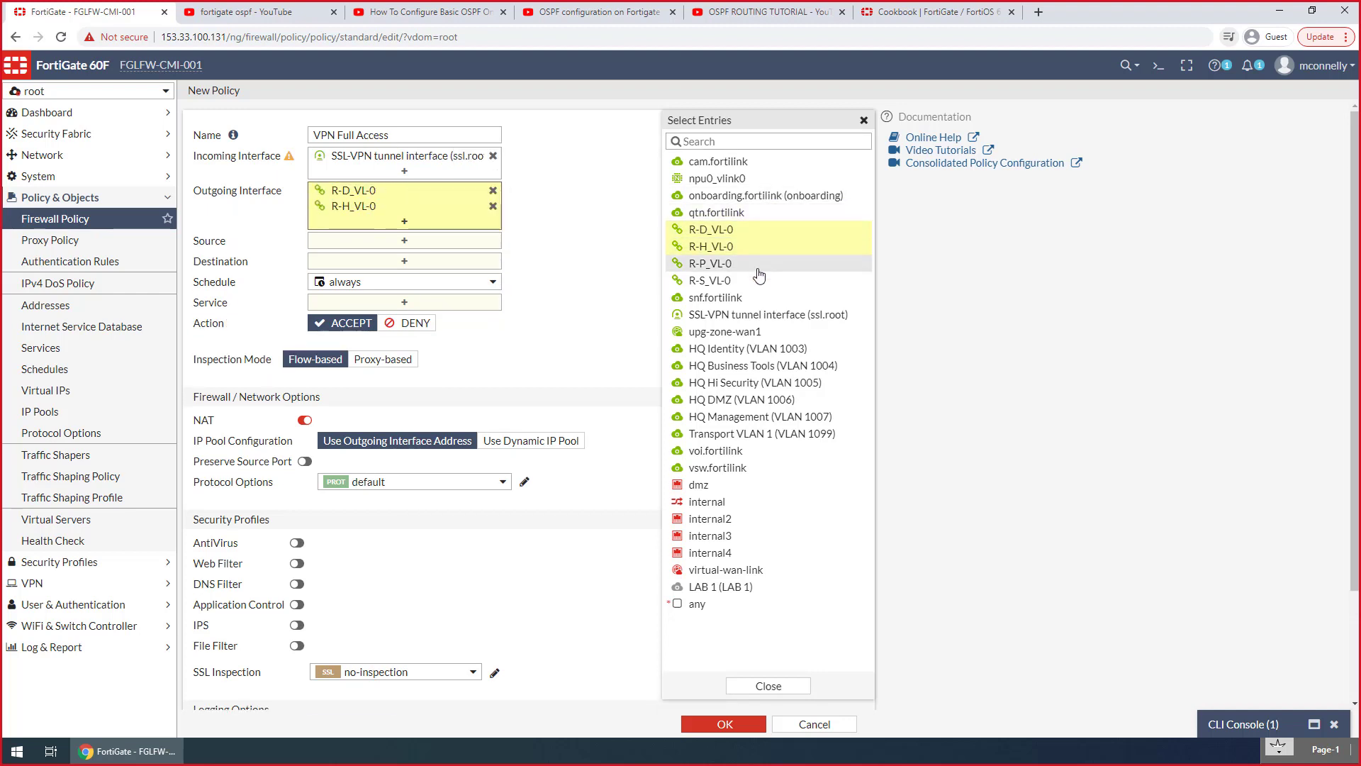
pyautogui.click(758, 263)
pyautogui.click(758, 280)
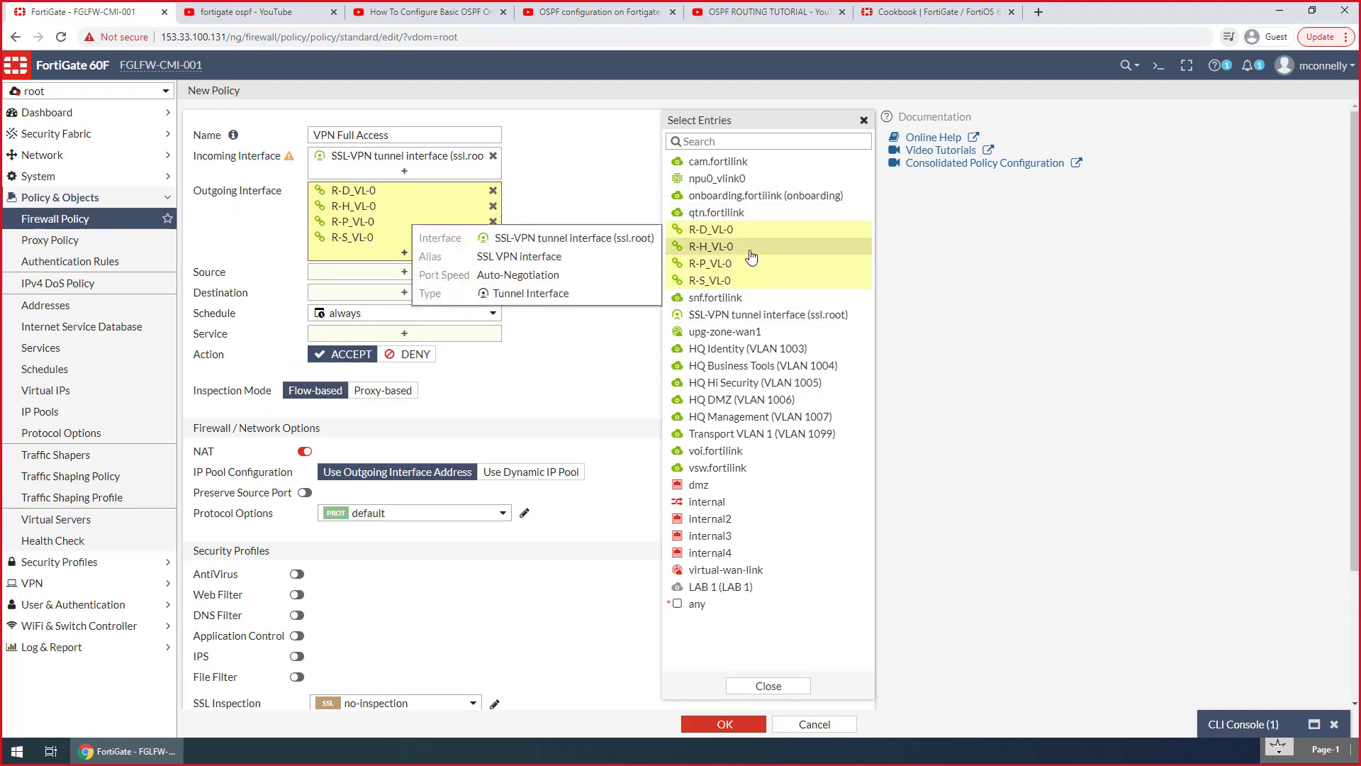
pyautogui.scroll(-1, 792, 231)
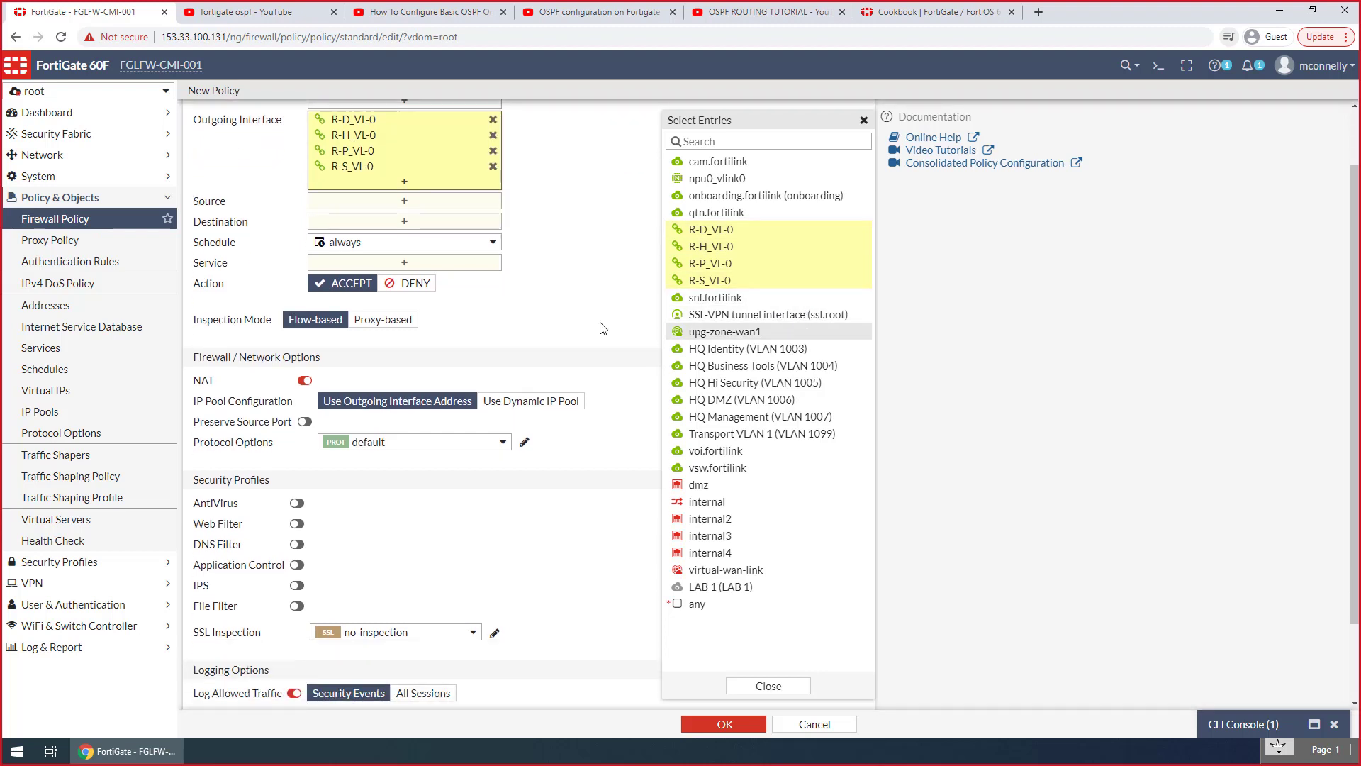
pyautogui.scroll(1, 784, 327)
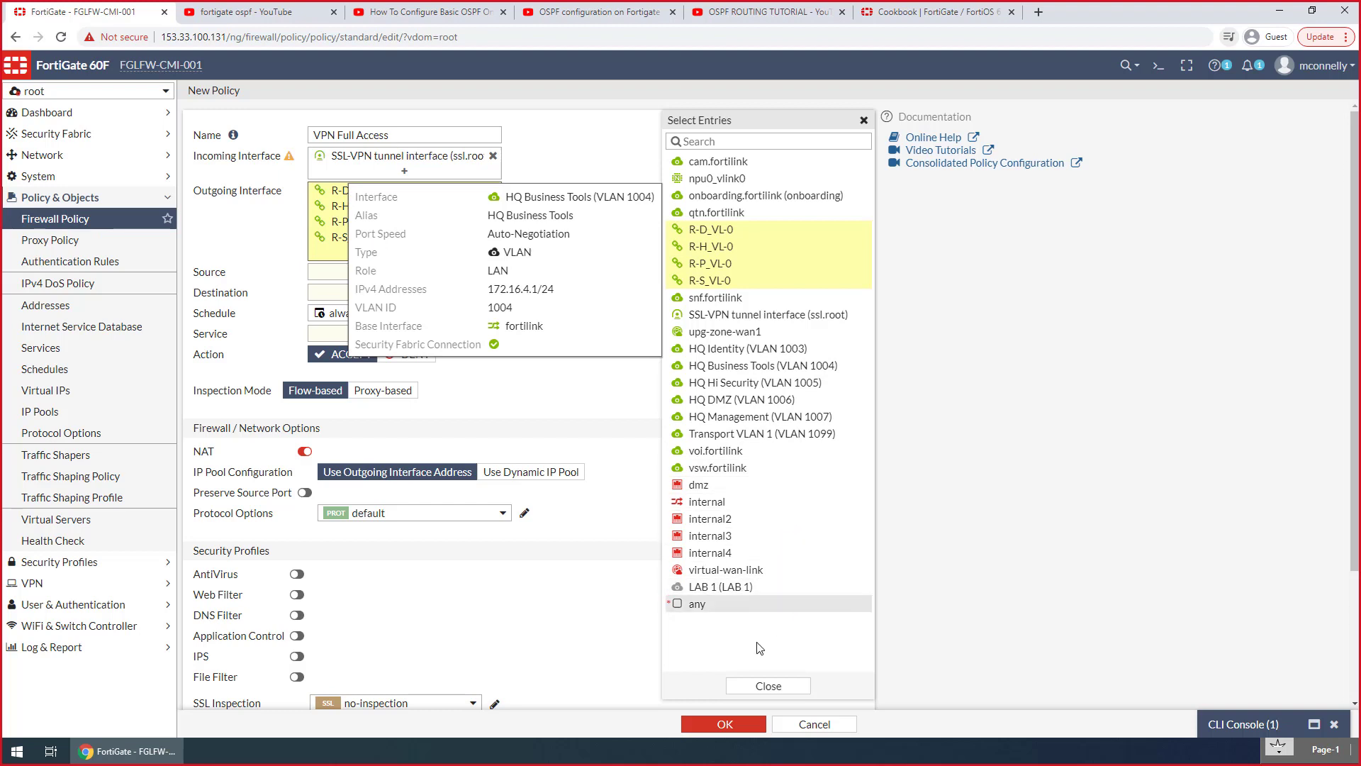
pyautogui.click(738, 689)
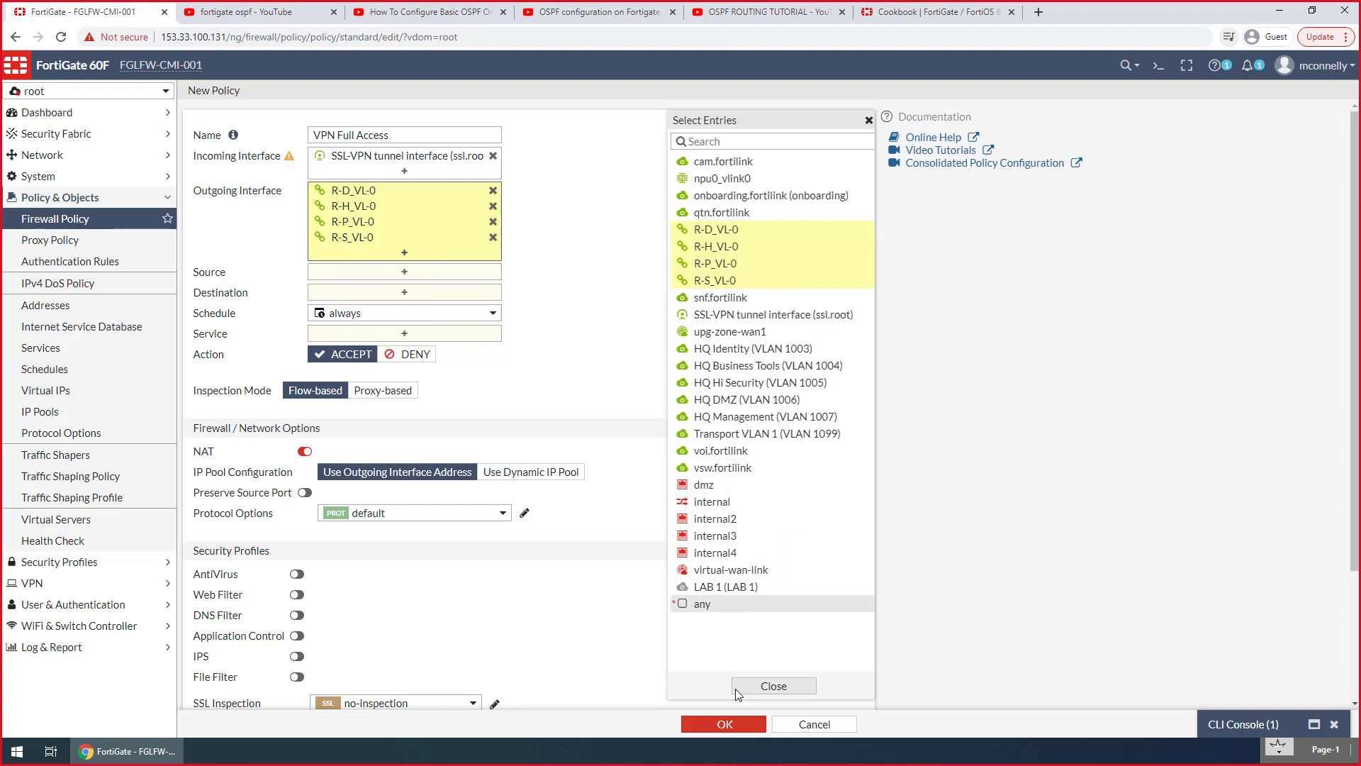
# Set the policy's source to the address all plus the backupvpnuser account and the administrator's own local user account
pyautogui.click(311, 272)
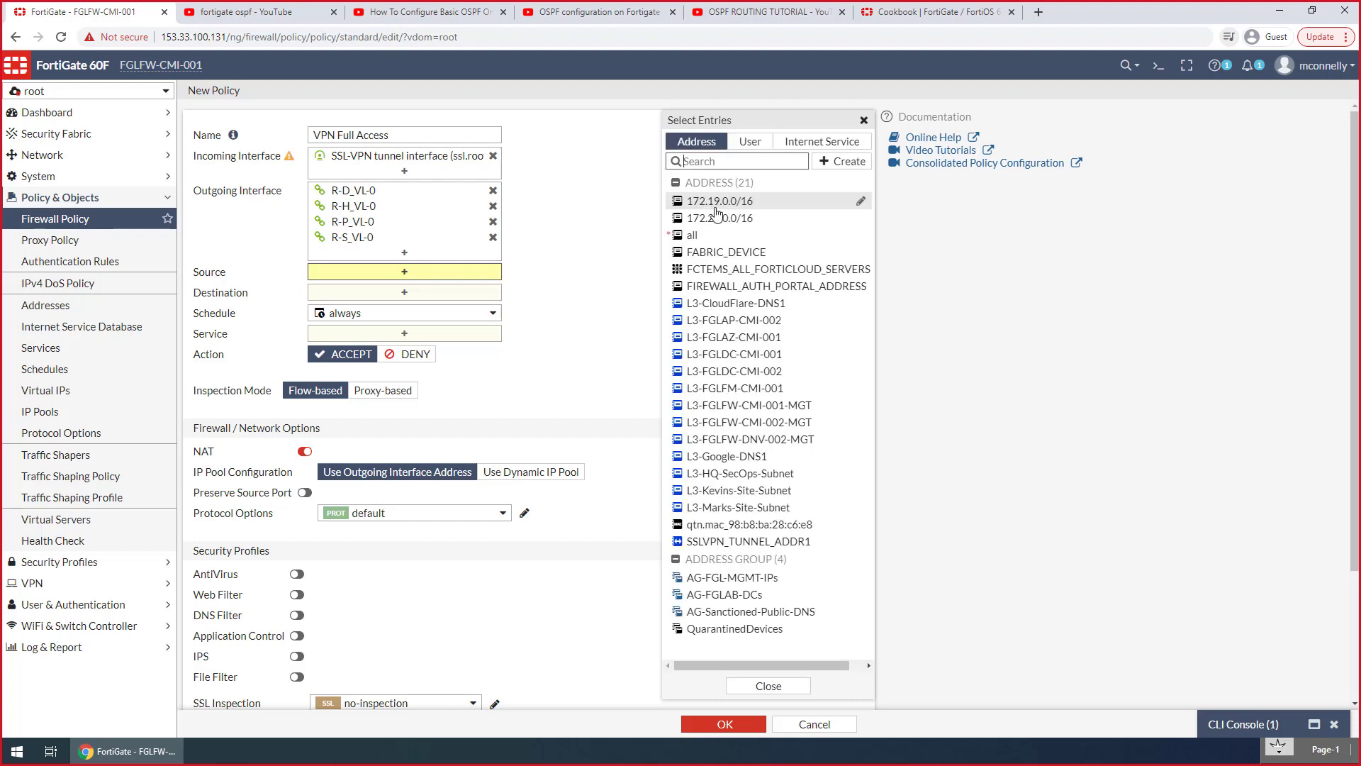
pyautogui.click(702, 235)
pyautogui.click(448, 323)
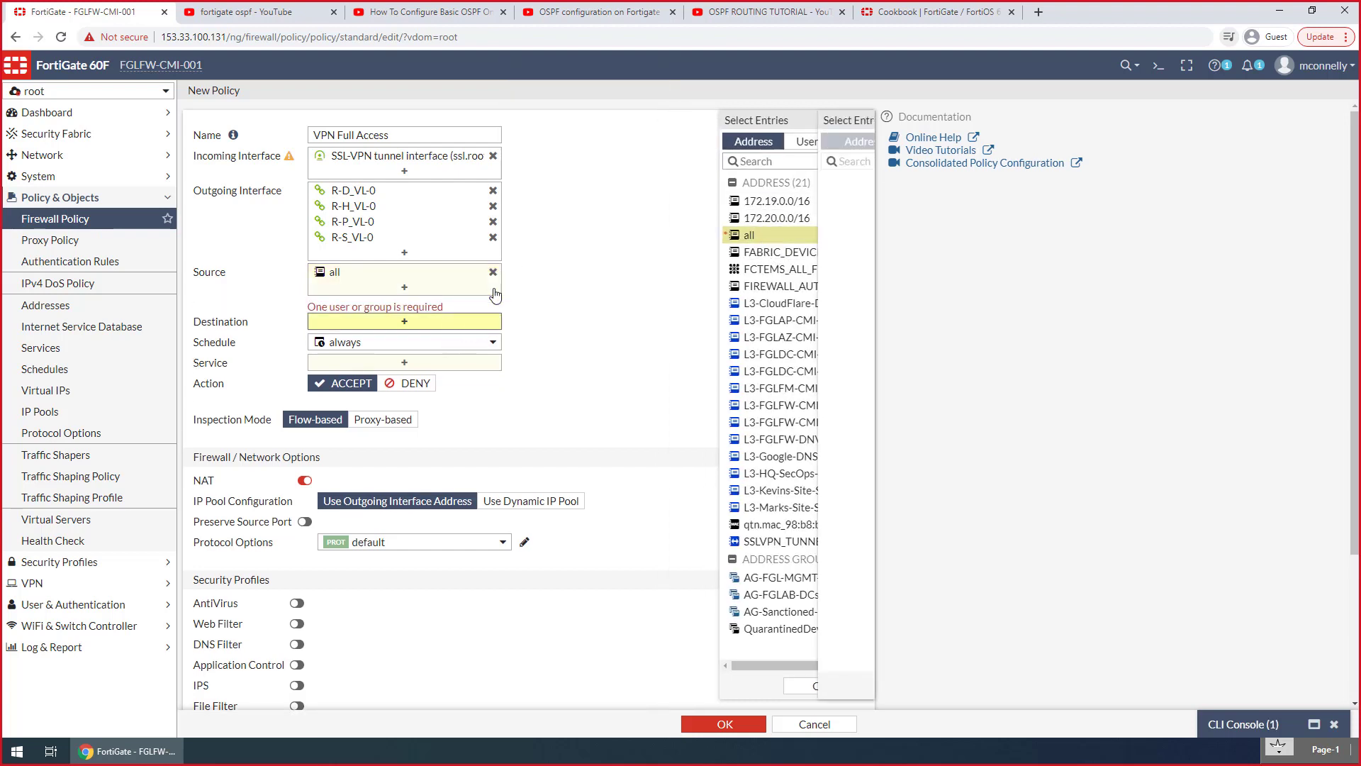
pyautogui.moveTo(466, 275)
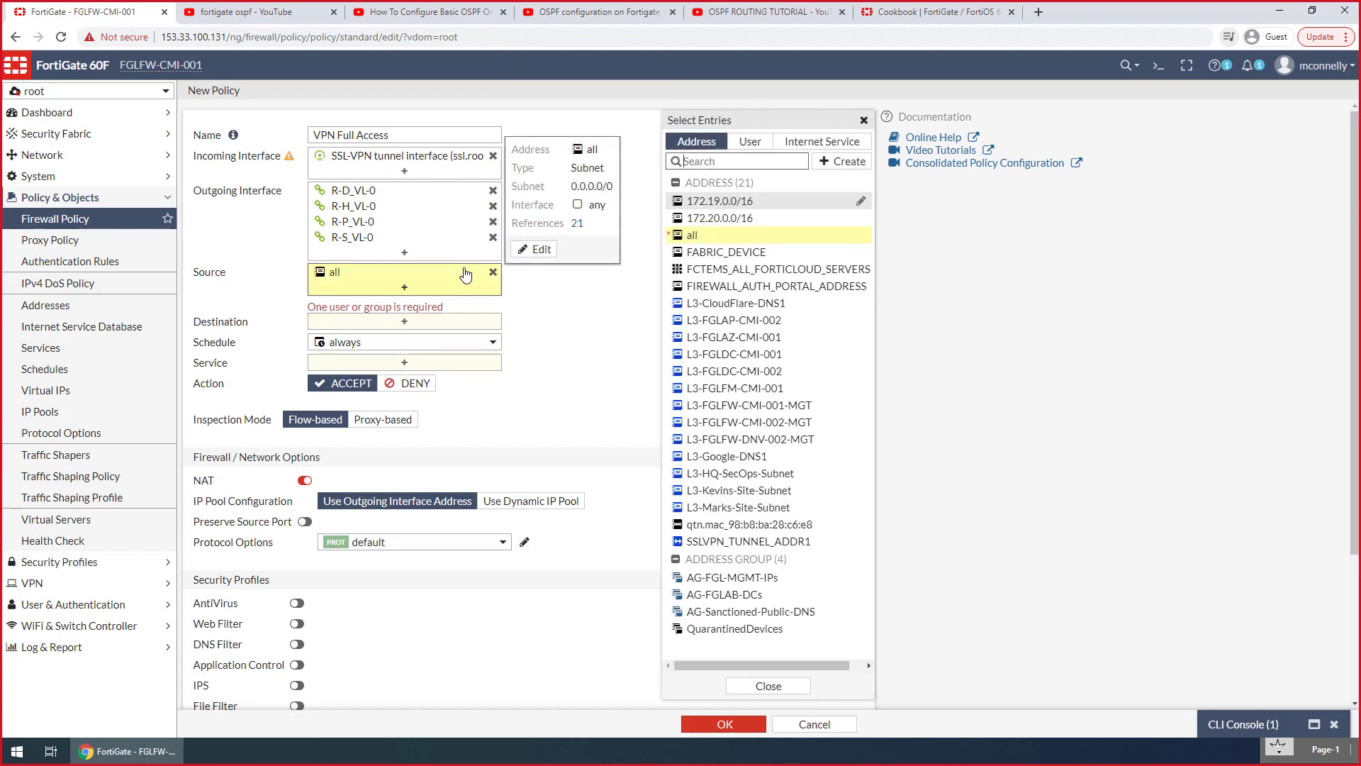
pyautogui.click(750, 141)
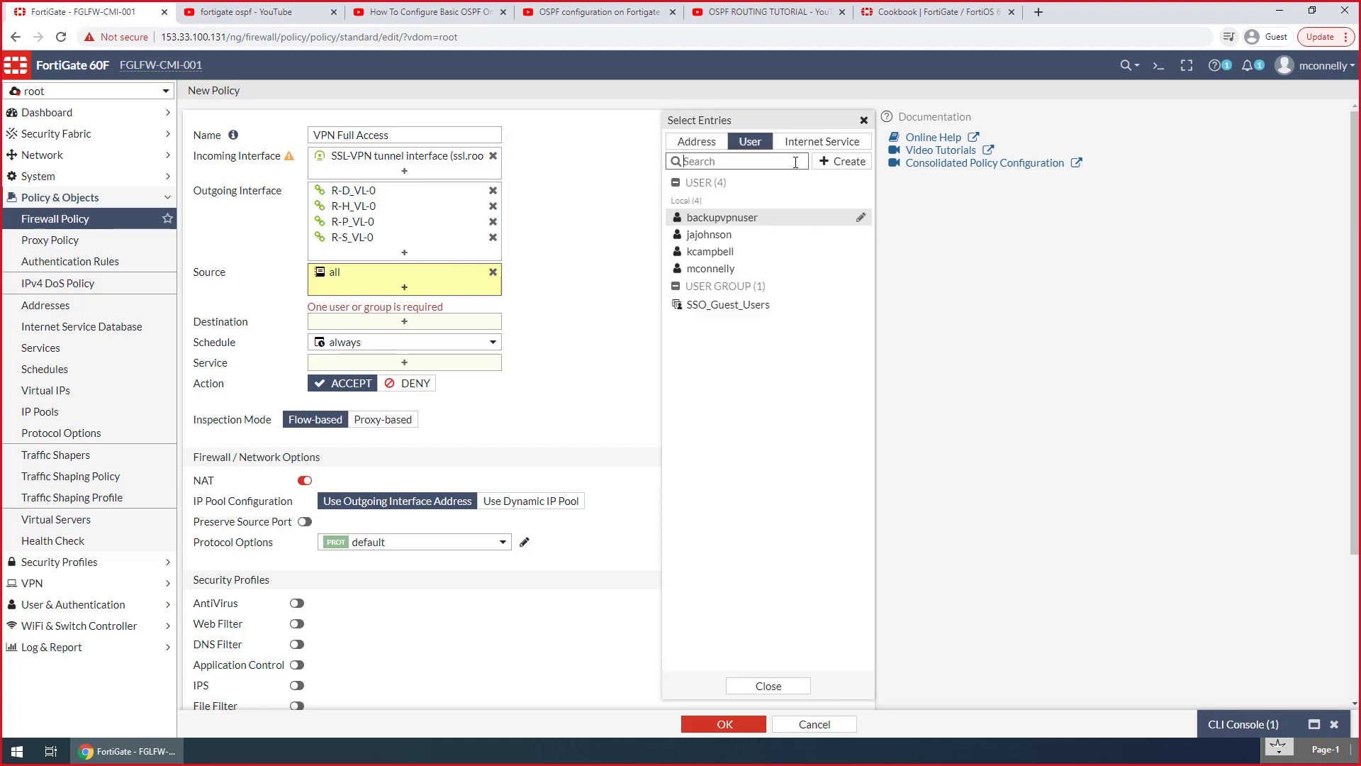
pyautogui.click(753, 221)
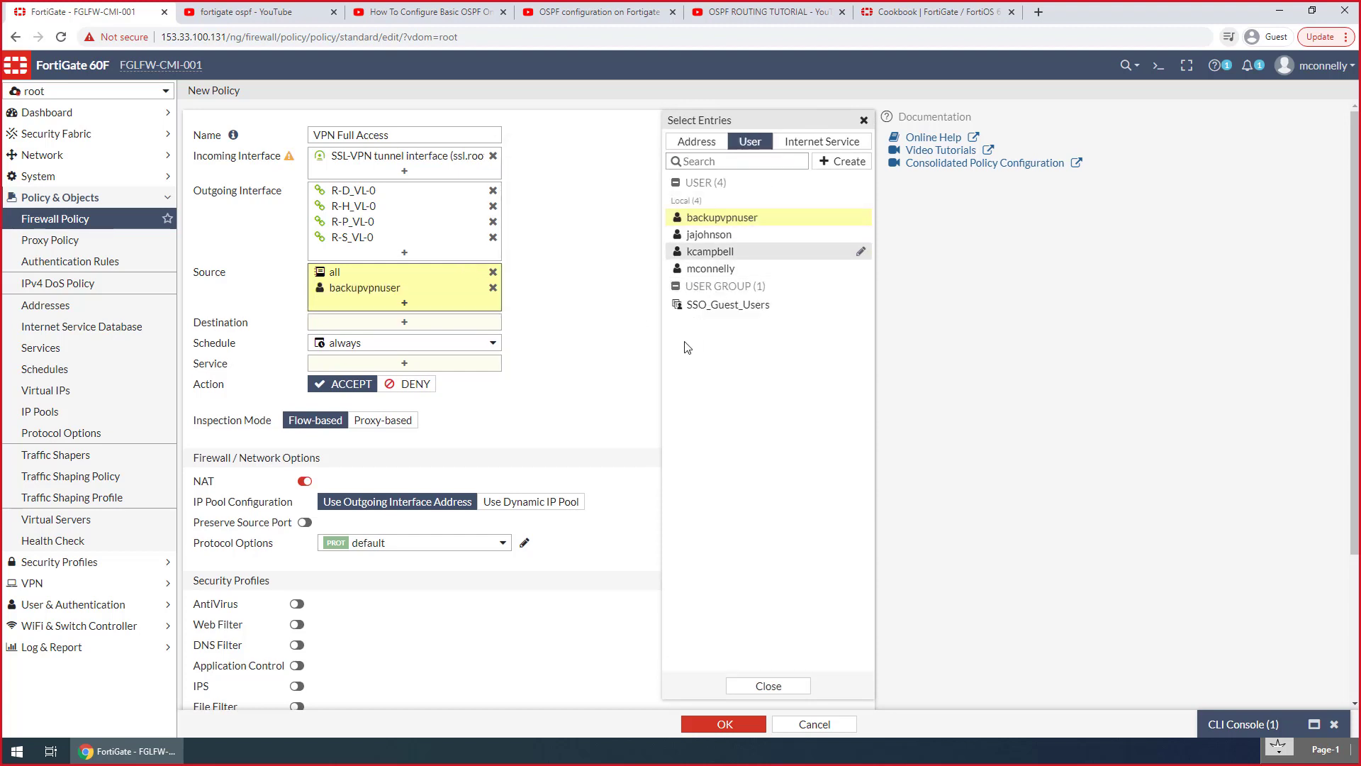
pyautogui.click(772, 269)
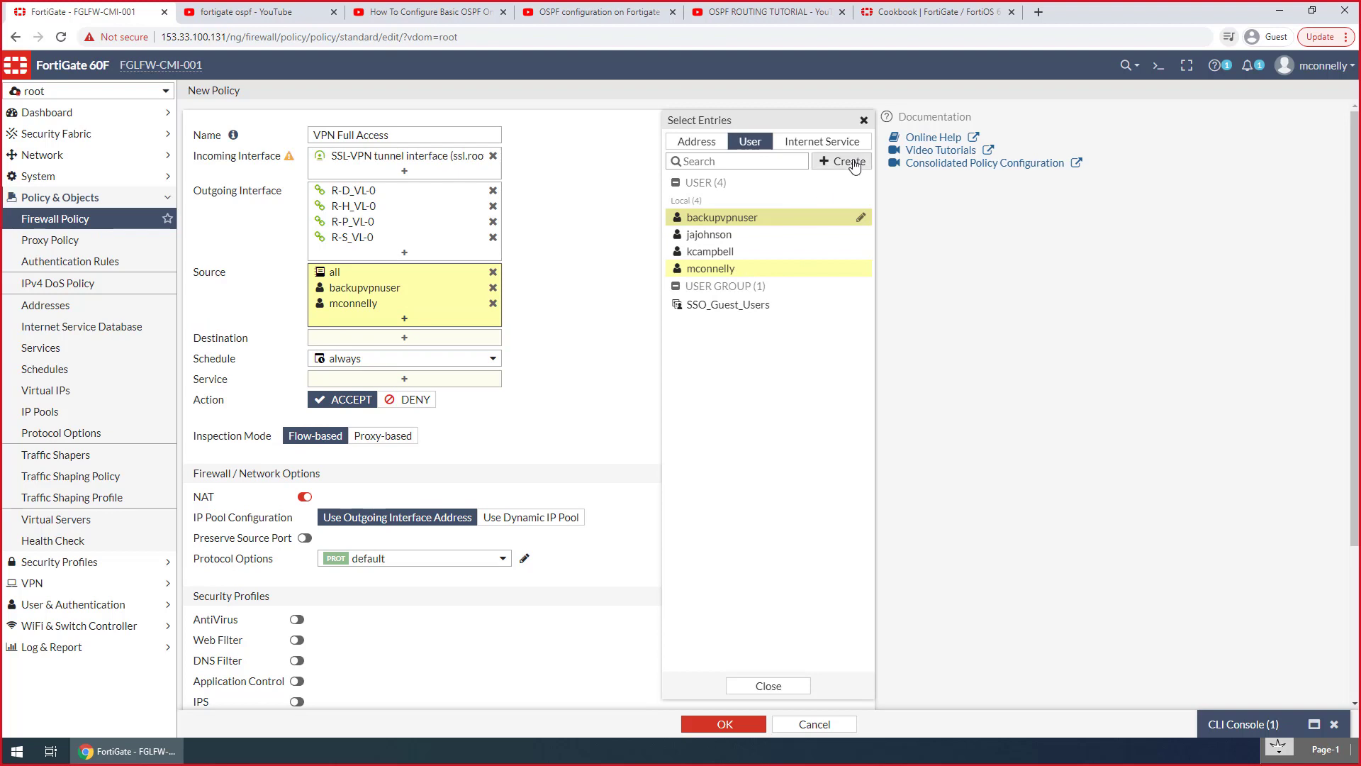
# Set the VPN Full Access policy's destination to all and its service to ALL
pyautogui.click(389, 338)
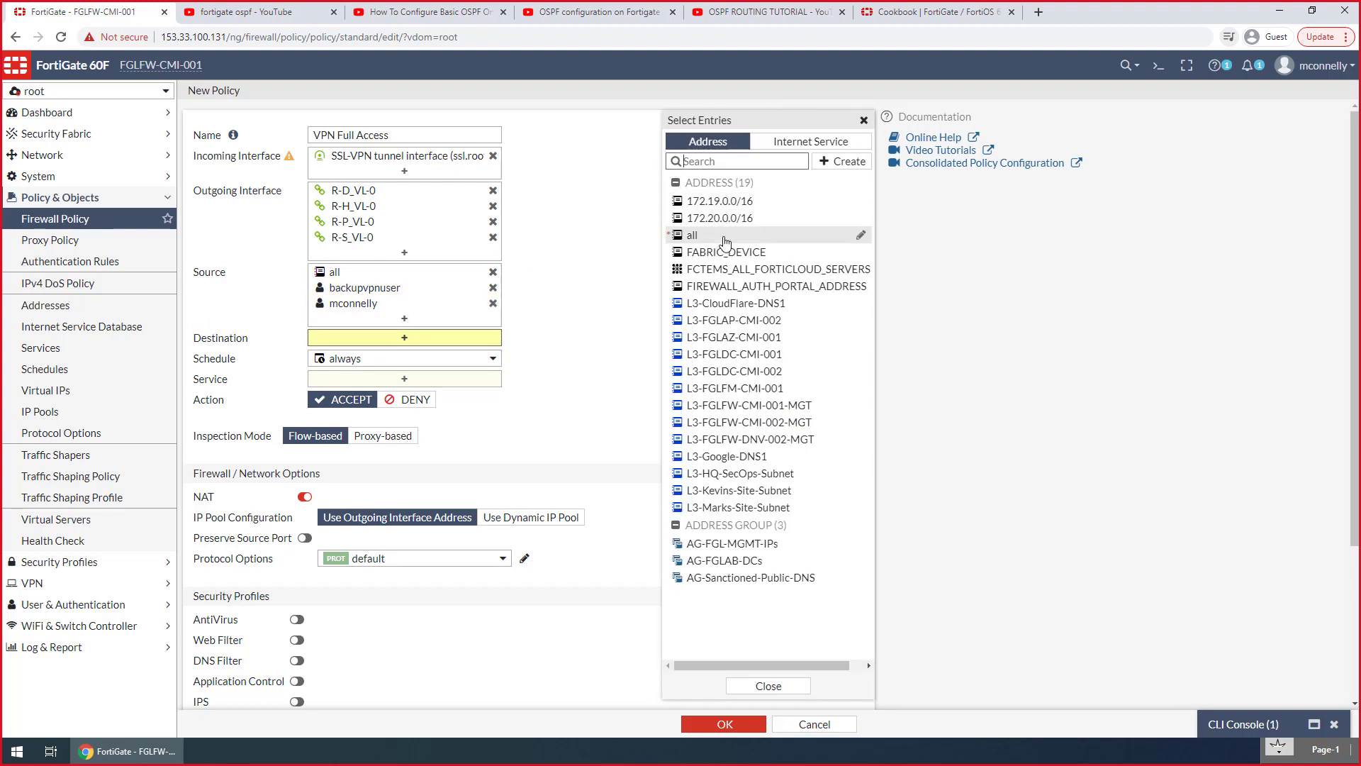
pyautogui.click(709, 235)
pyautogui.scroll(-3, 558, 355)
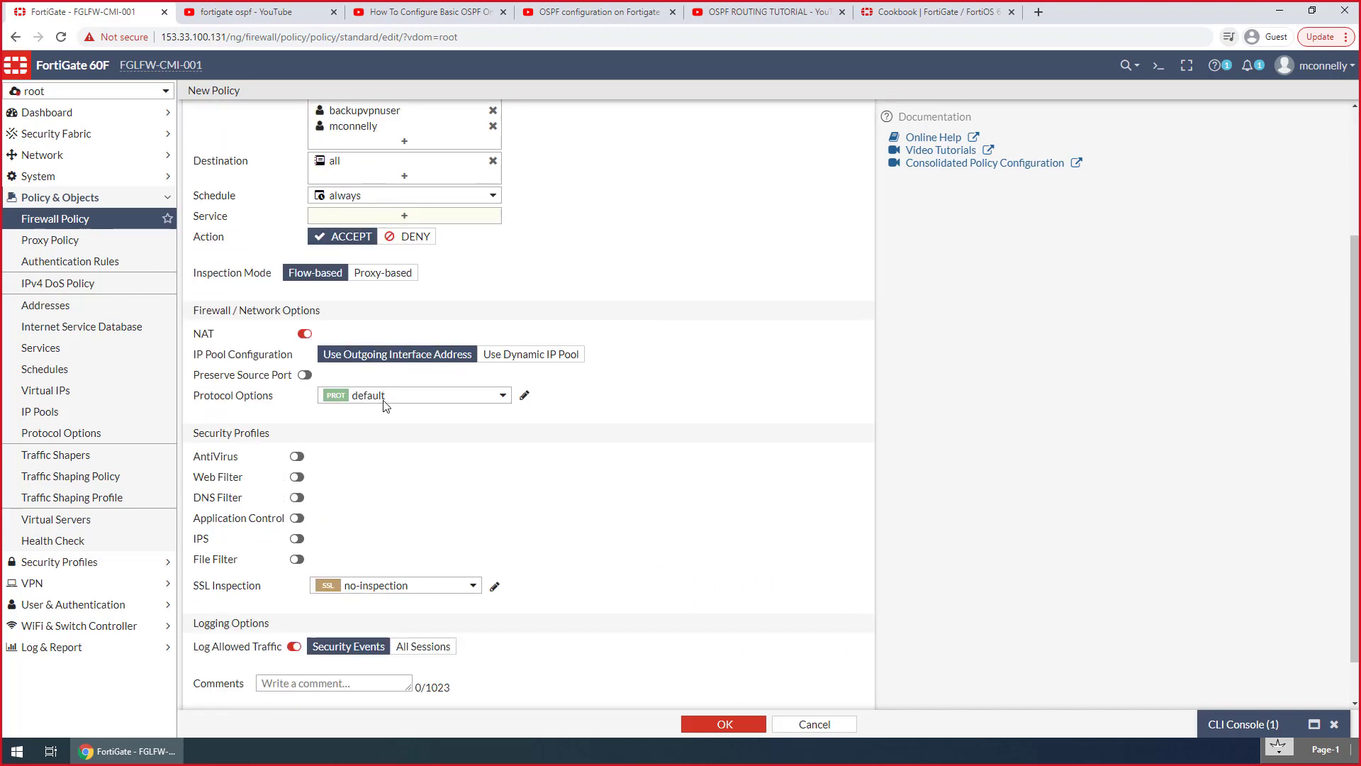
pyautogui.click(404, 180)
pyautogui.click(692, 195)
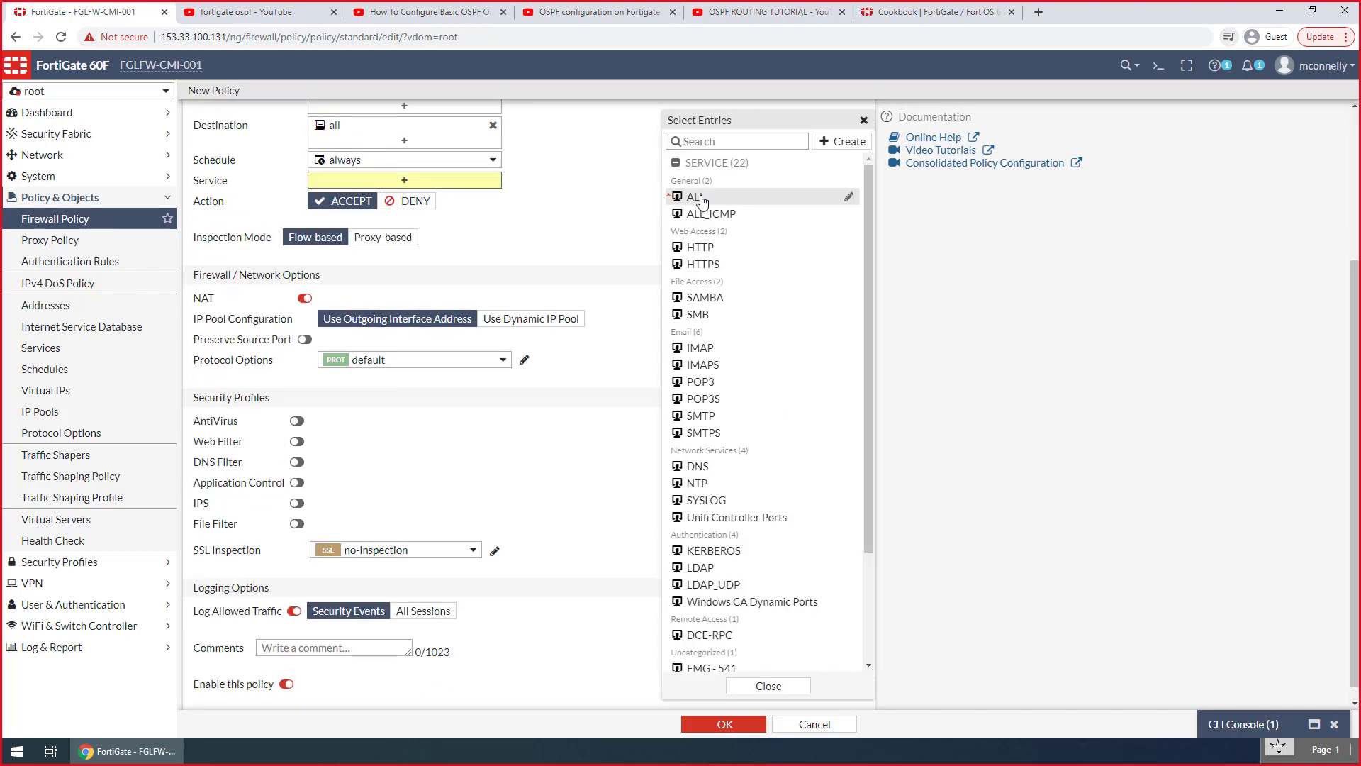
# Disable NAT, log all sessions for allowed traffic, and save the VPN Full Access policy
pyautogui.click(305, 311)
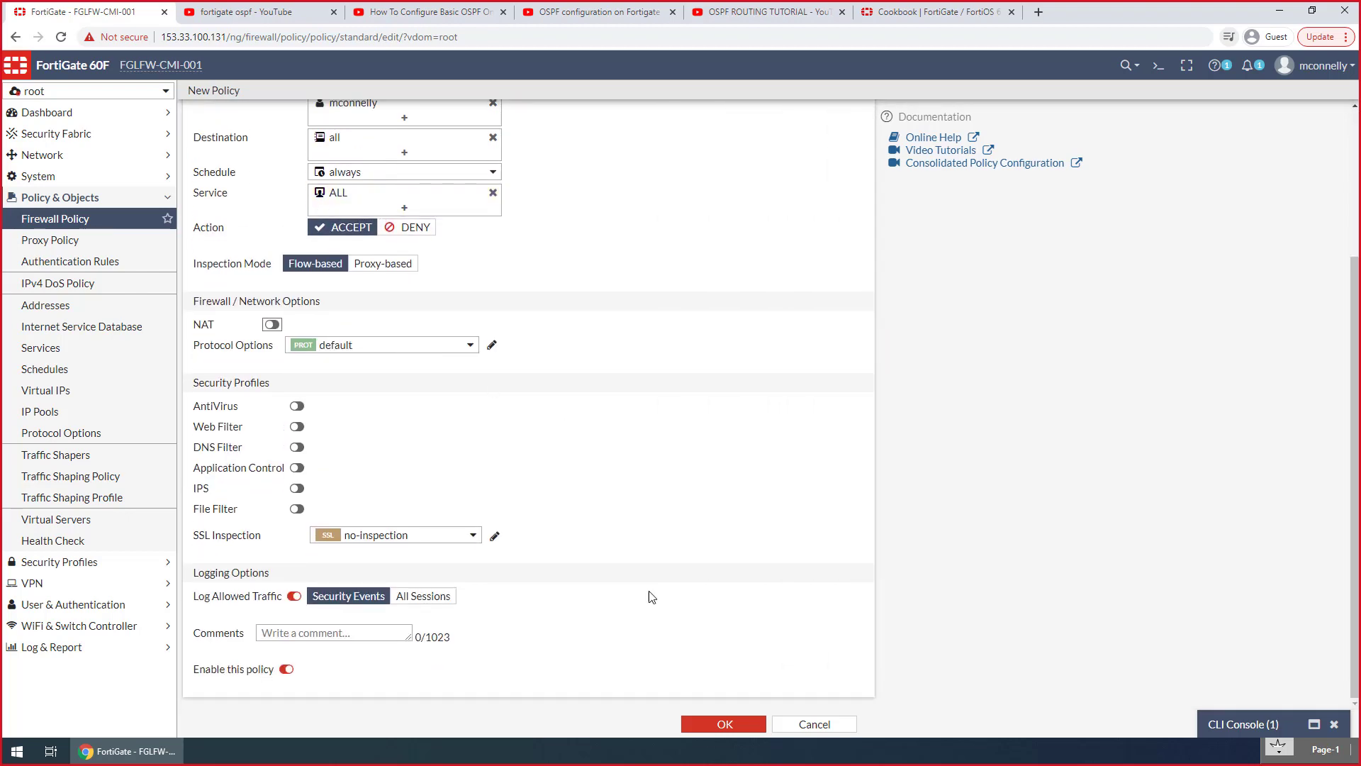
pyautogui.click(439, 597)
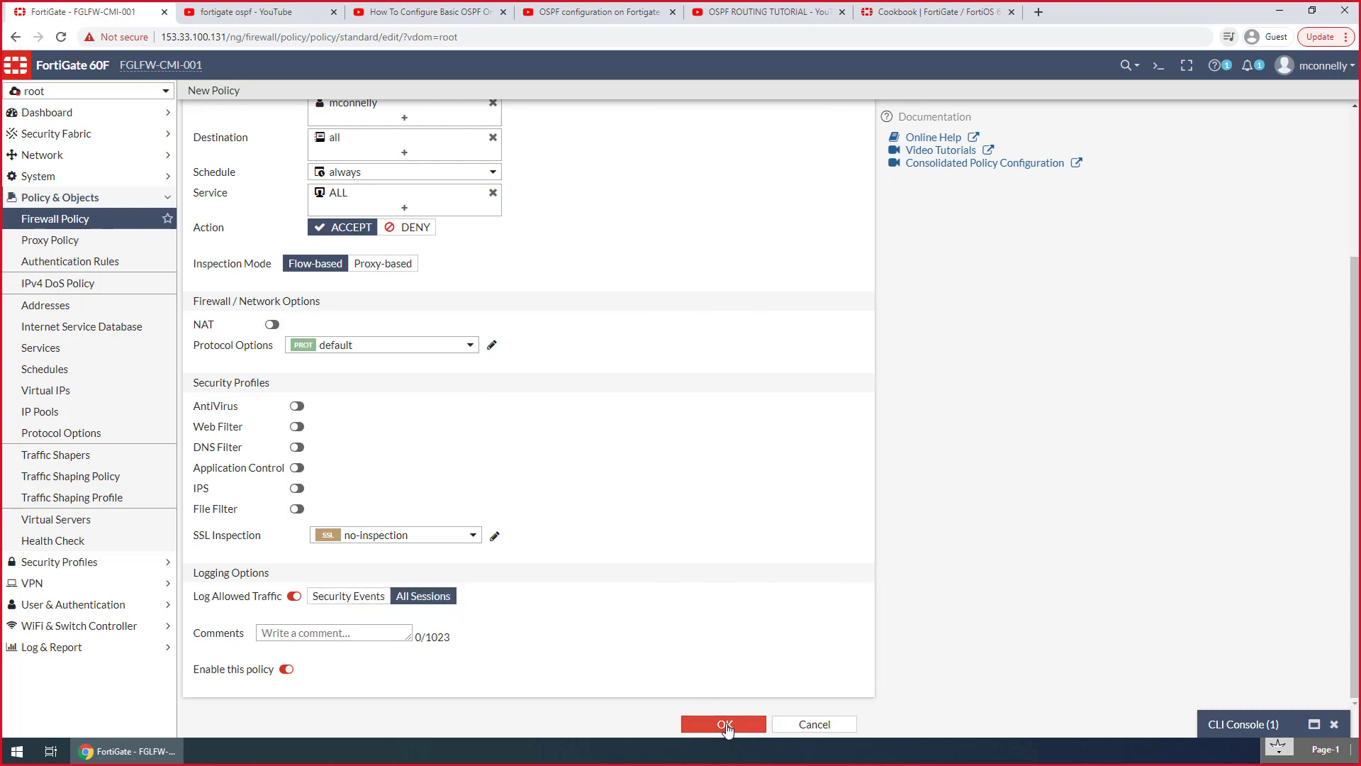
pyautogui.click(725, 724)
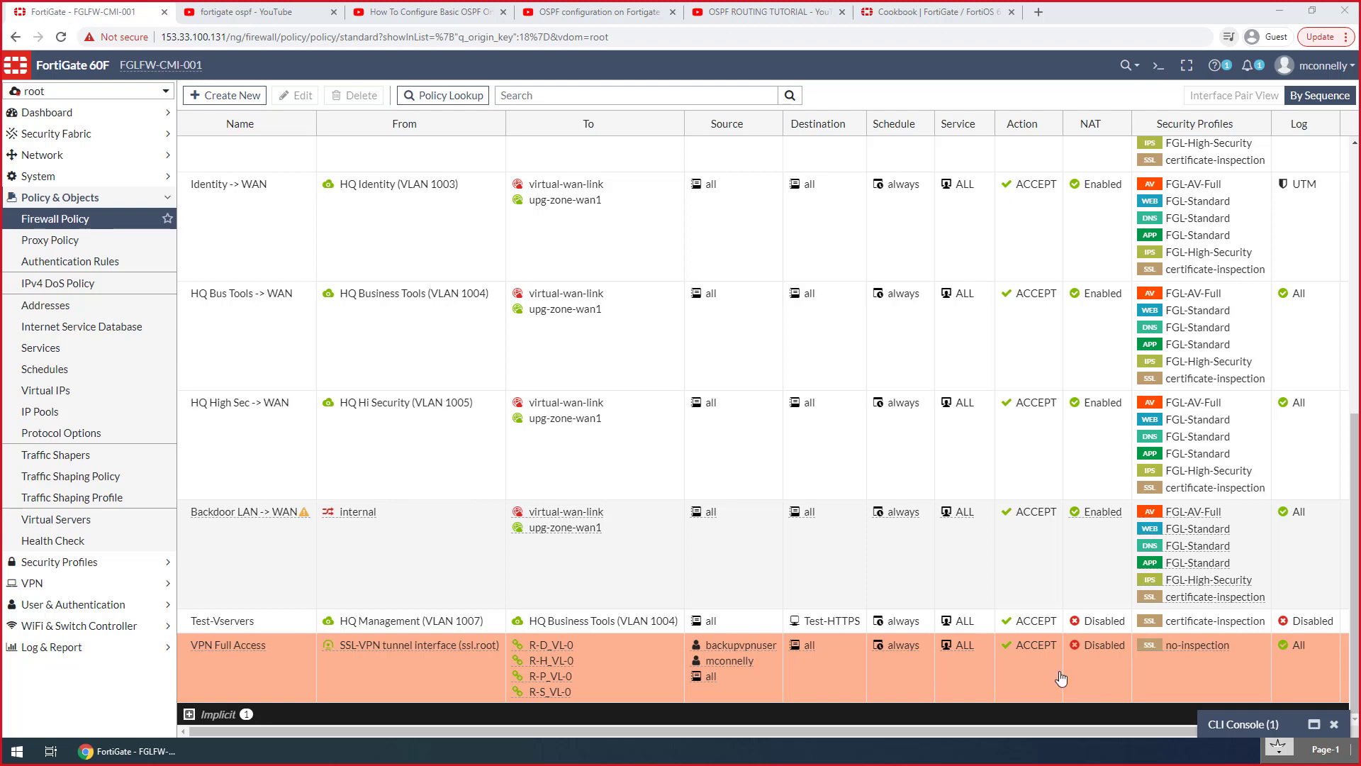
# Open Windows PowerShell and ping 172.20.200.2 and 172.20.200.3 to test access to the VLAN addresses
pyautogui.rightClick(17, 752)
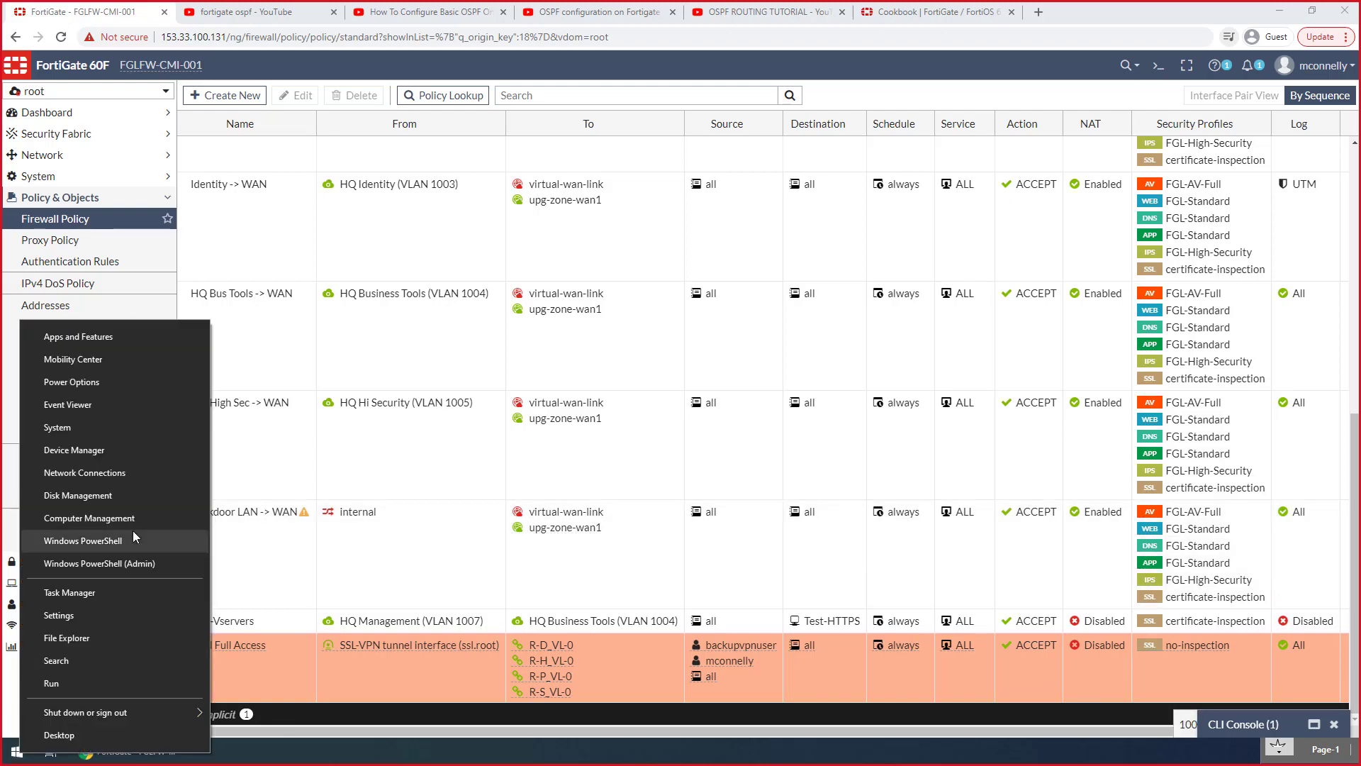
pyautogui.click(122, 546)
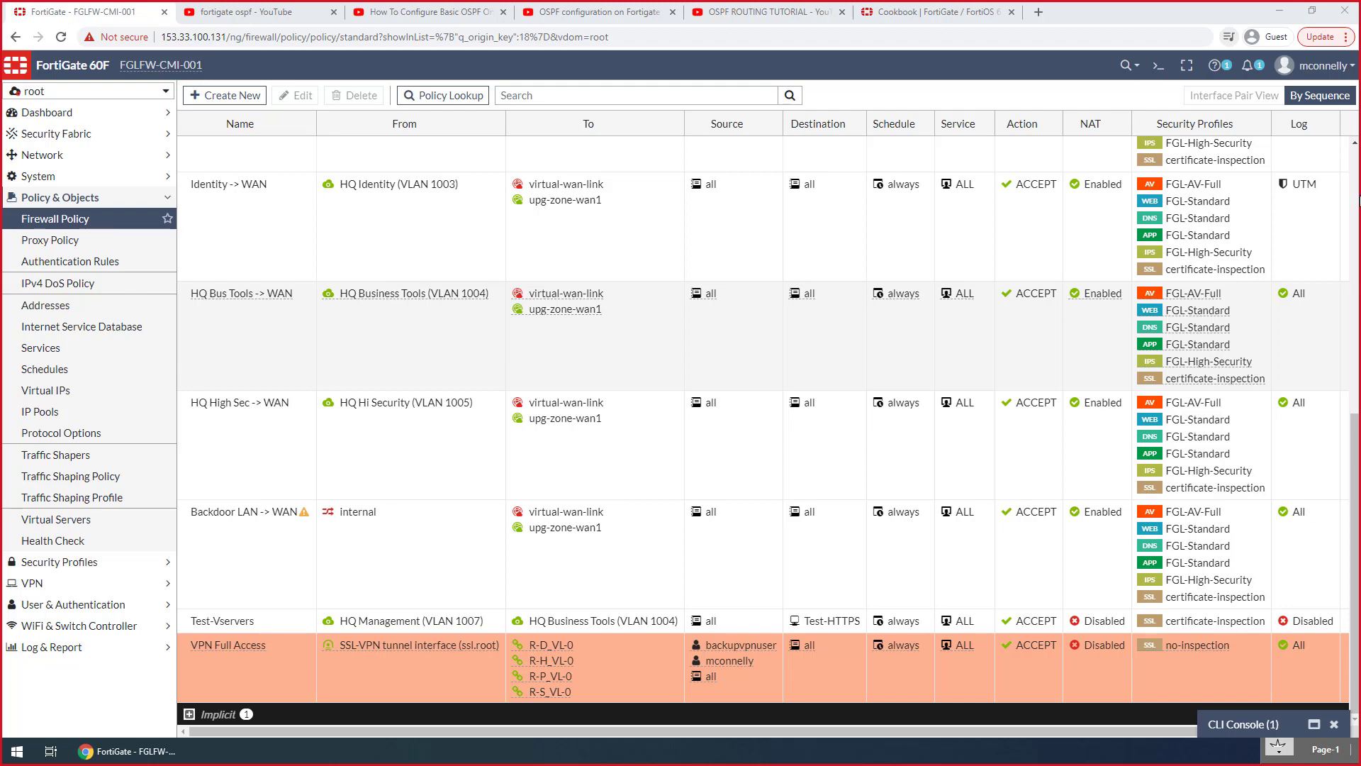
pyautogui.moveTo(1360, 202); pyautogui.dragTo(523, 156)
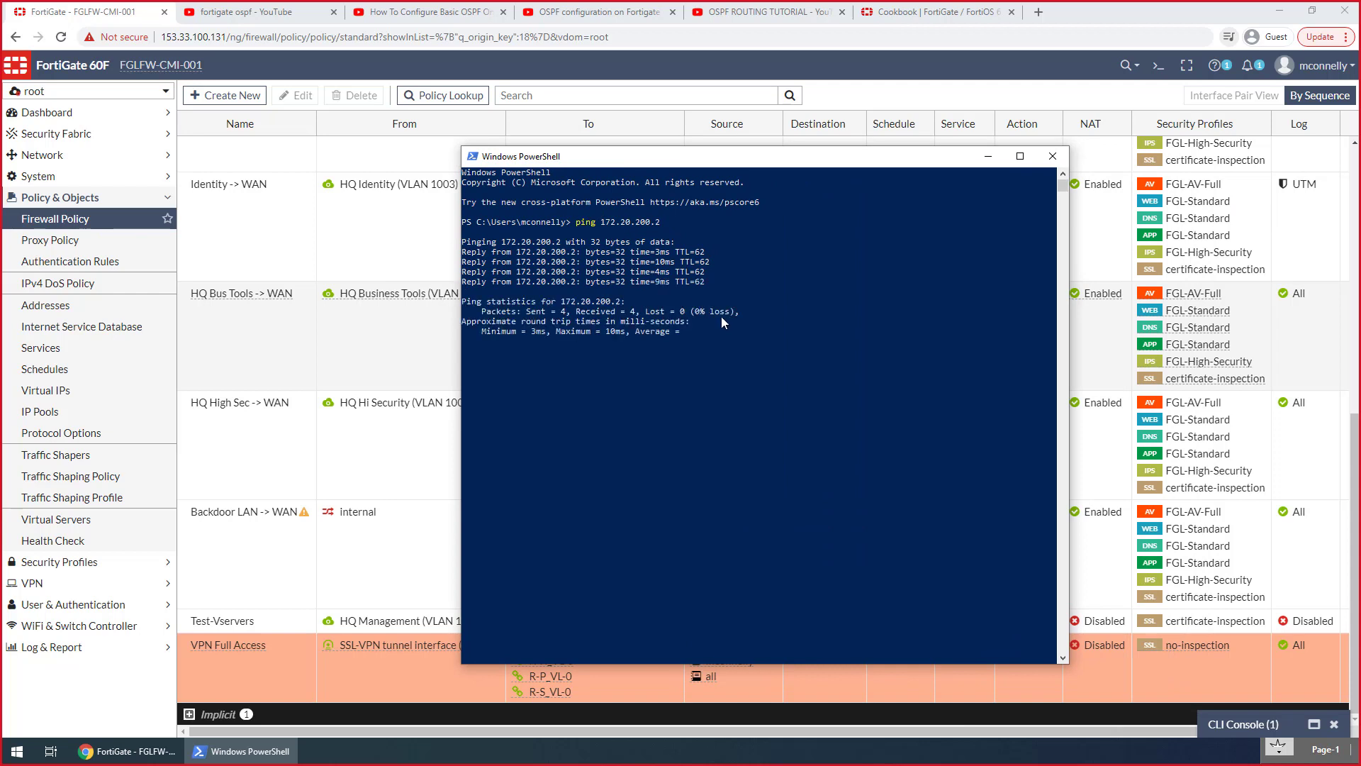
pyautogui.press('Up')
pyautogui.press('BackSpace')
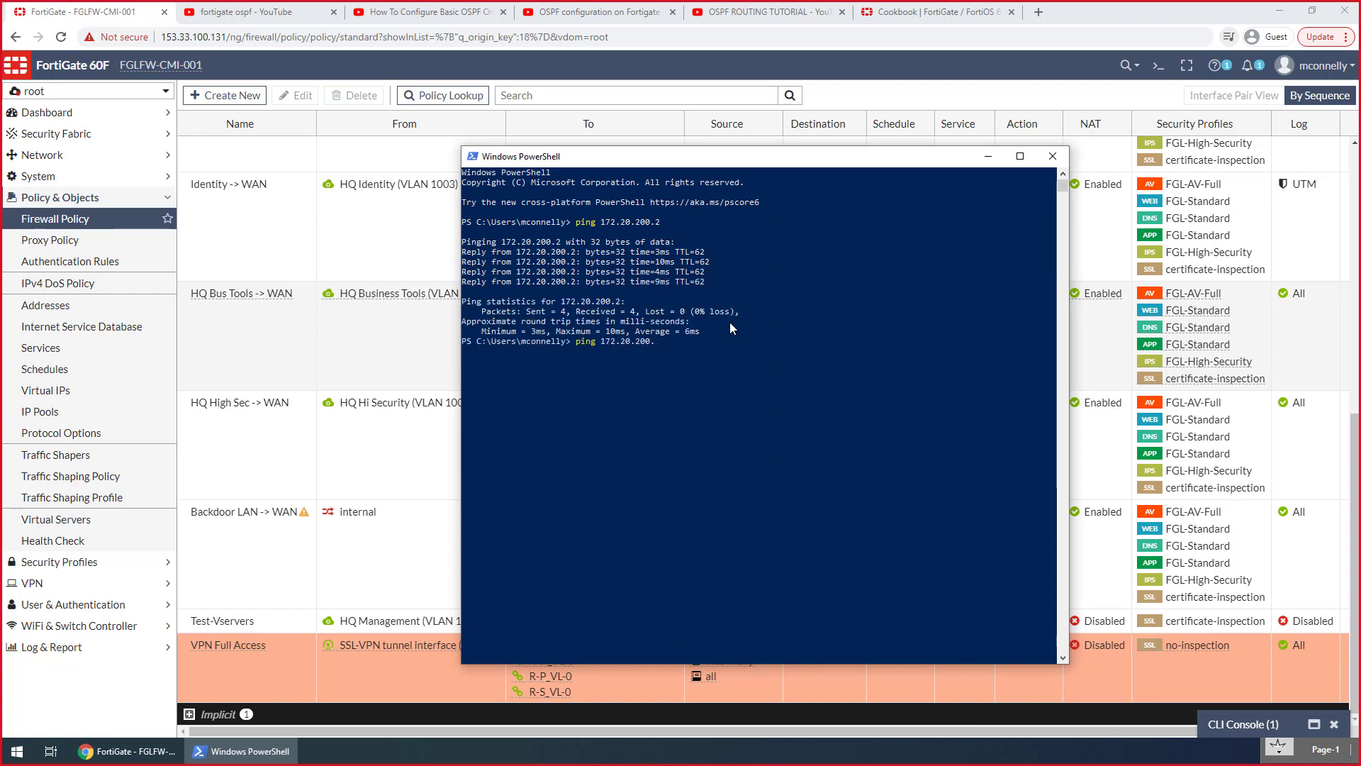
pyautogui.write('3')
pyautogui.press('Return')
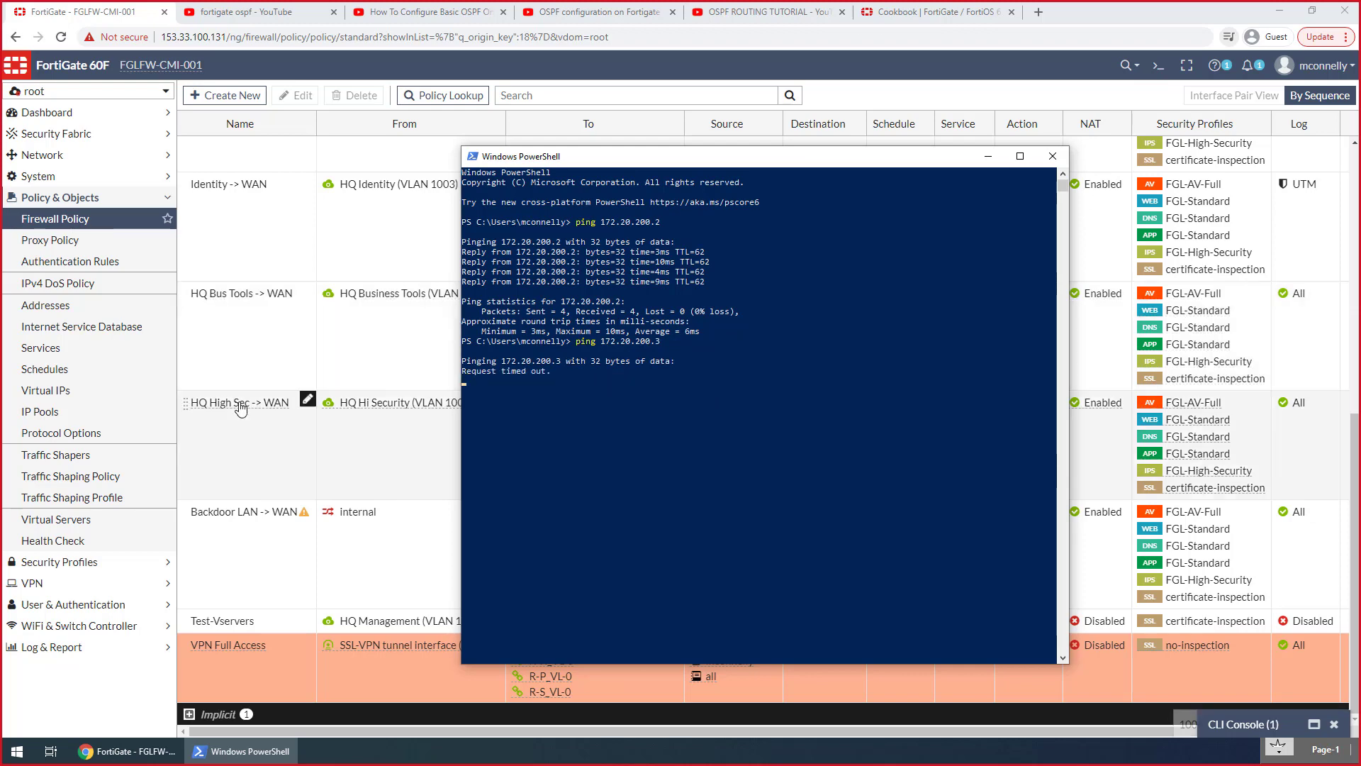
# Open the forward traffic log in the root VDOM and filter it by destination 172.20.200.3
pyautogui.click(61, 647)
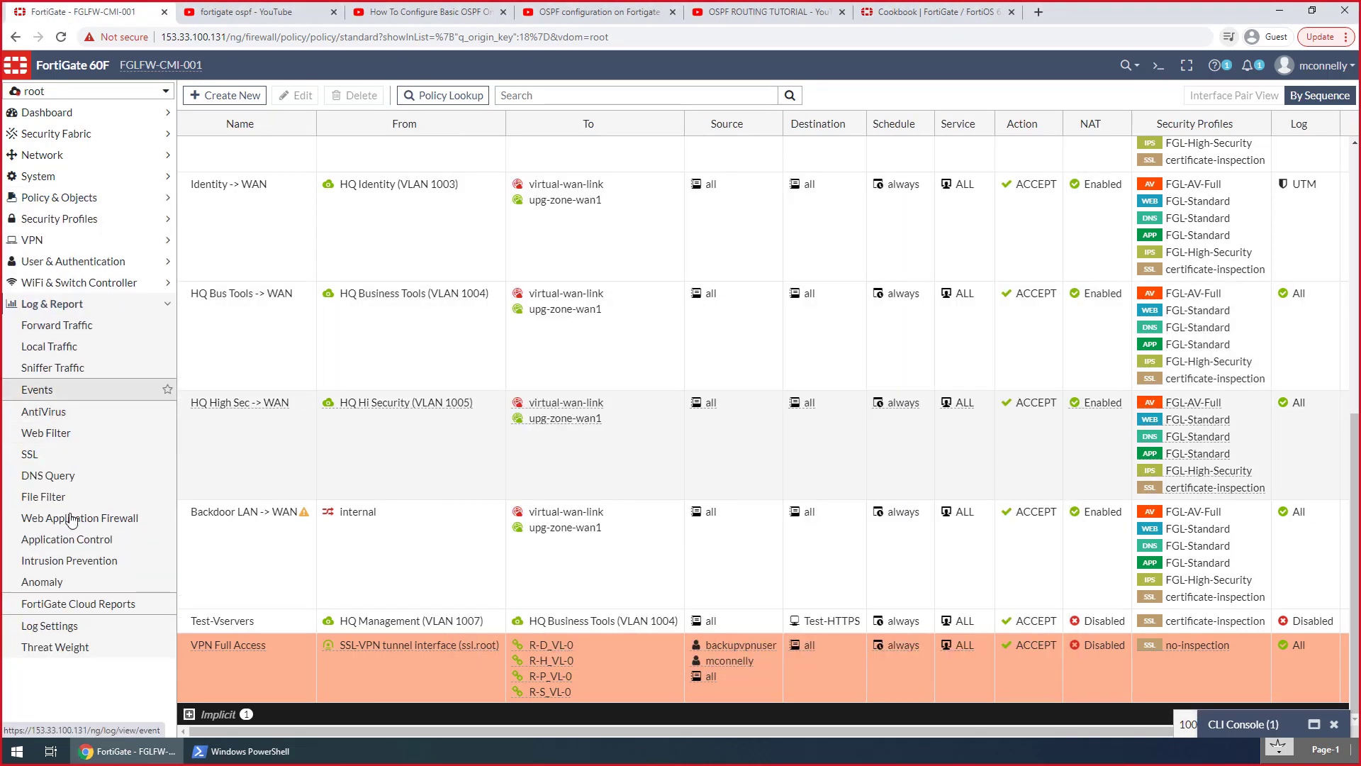
pyautogui.click(74, 335)
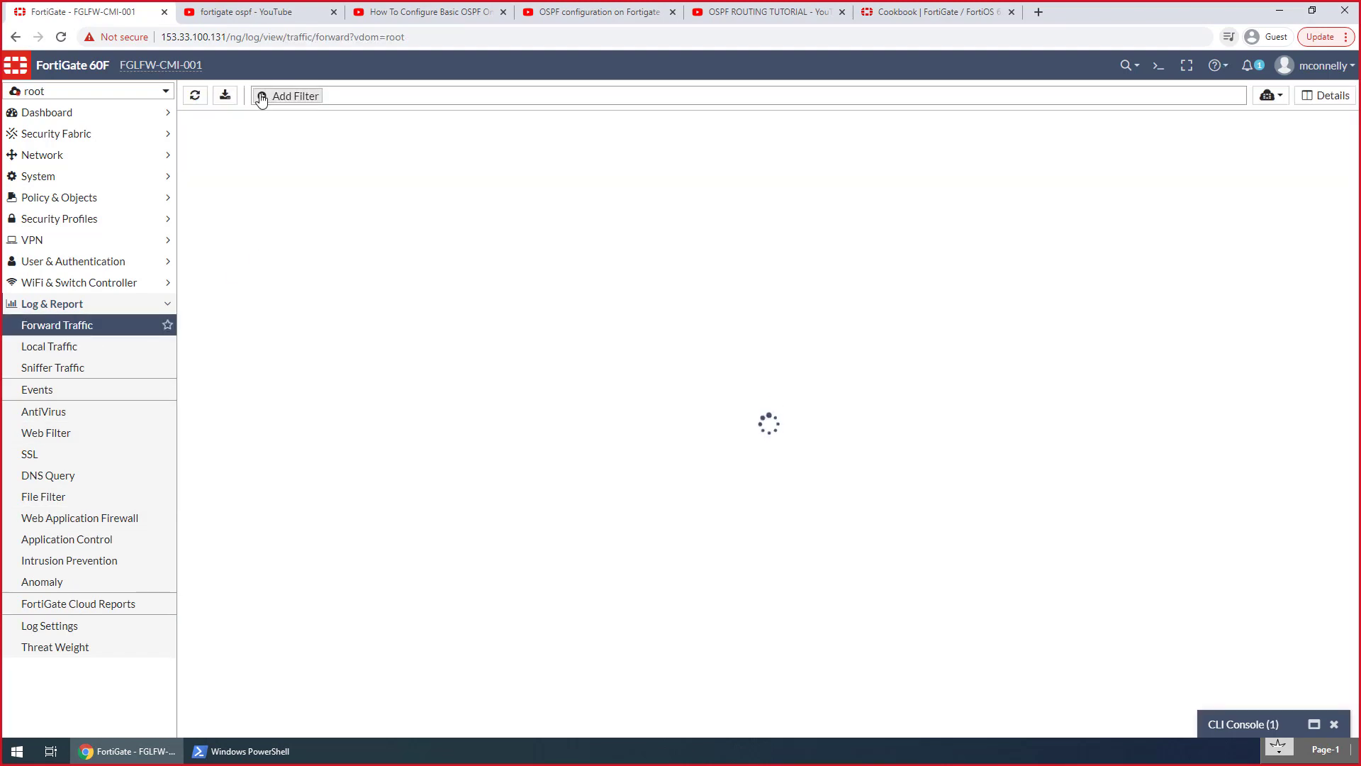
pyautogui.click(269, 99)
pyautogui.write('destin')
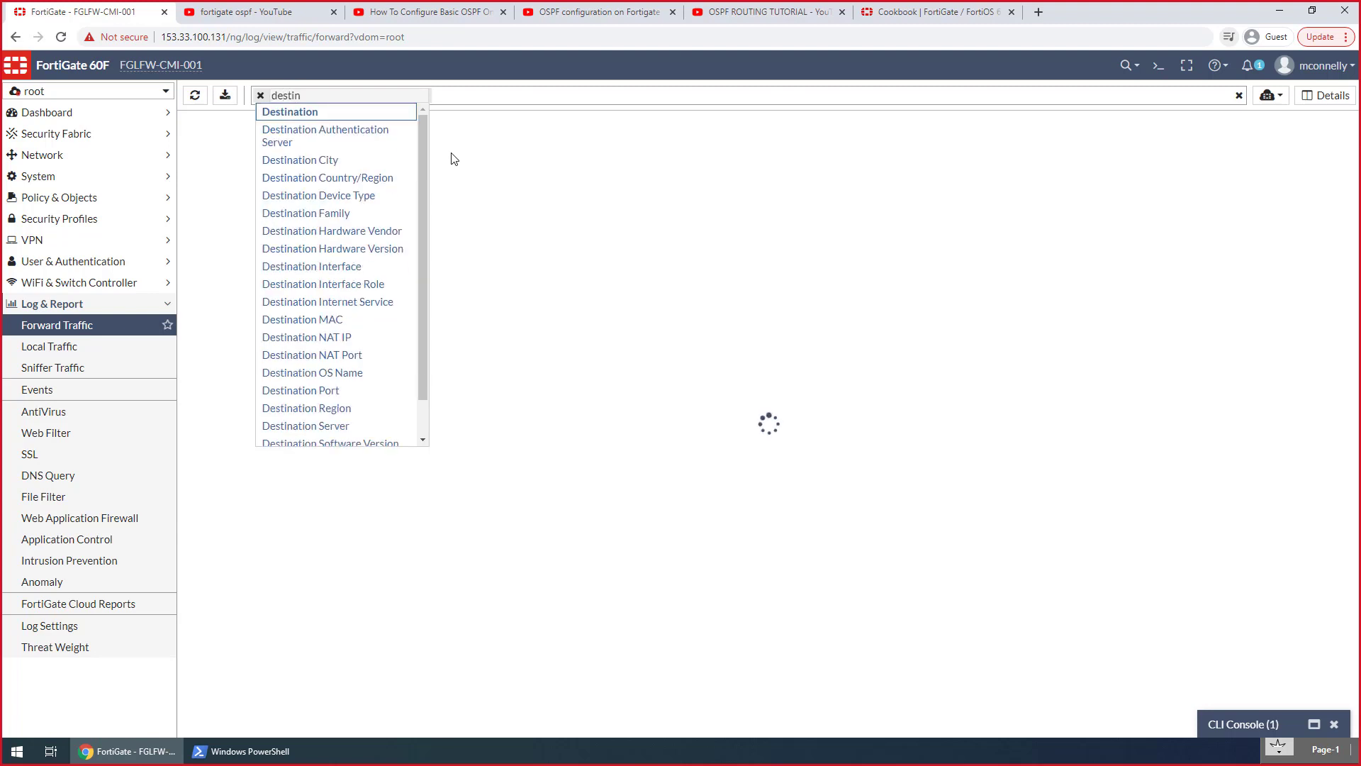
pyautogui.press('Return')
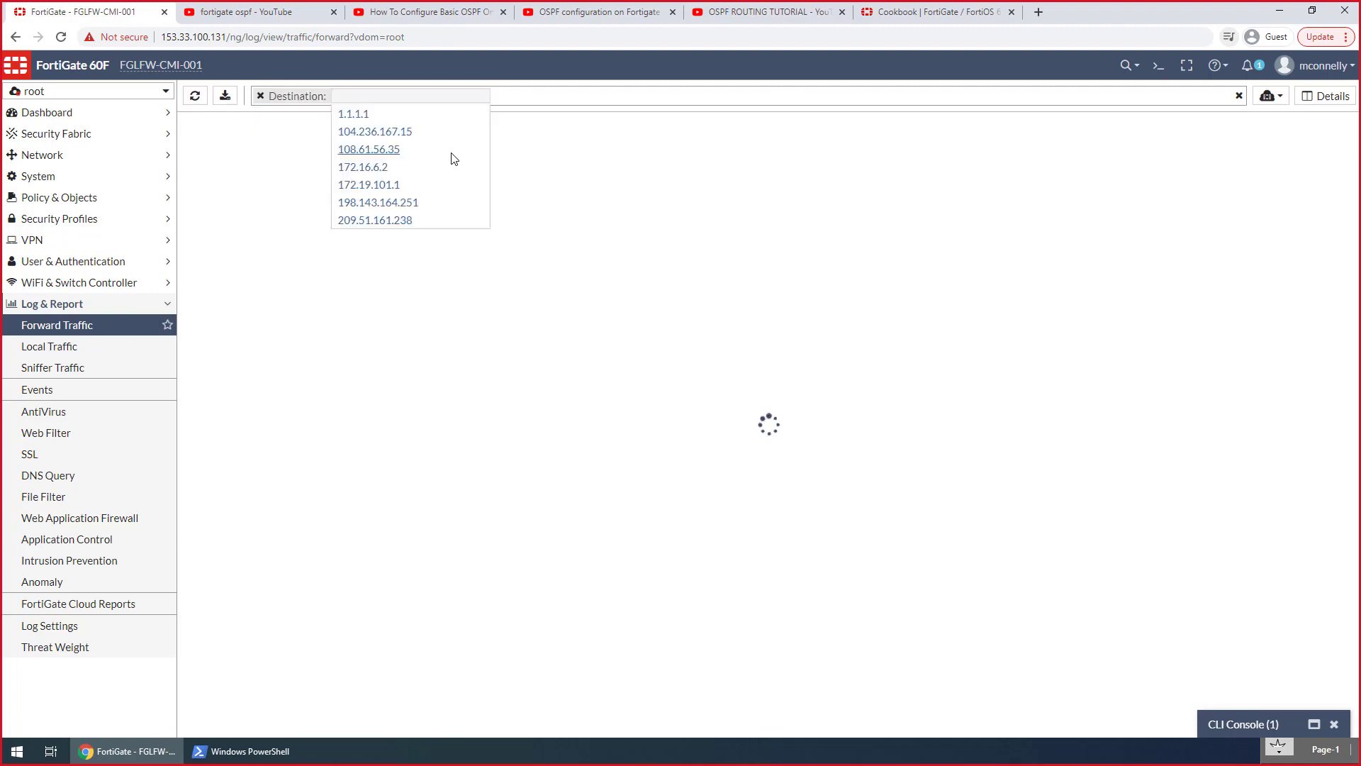
pyautogui.write('172.20.200.3')
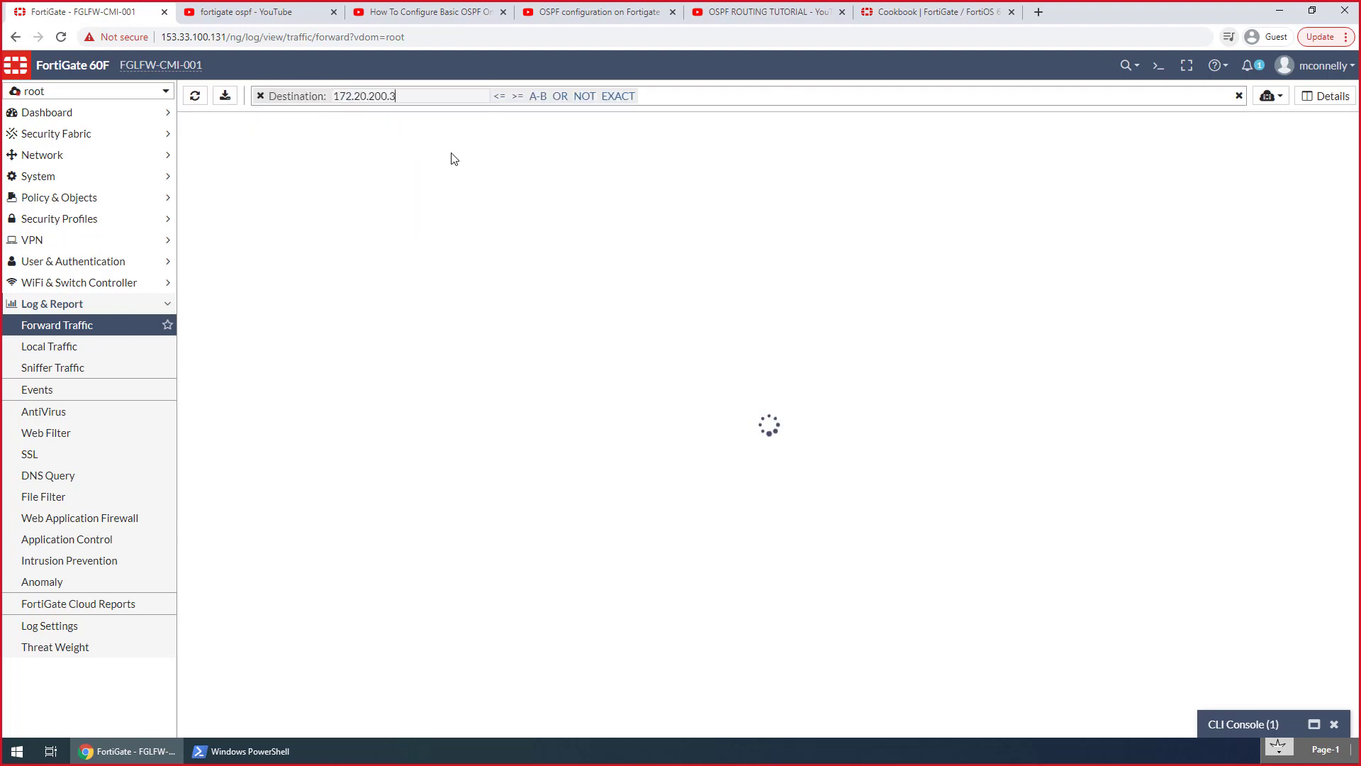
pyautogui.press('Return')
# Compare the PowerShell ping results with the earlier pings from the Hosts VDOM in the CLI console
pyautogui.click(241, 751)
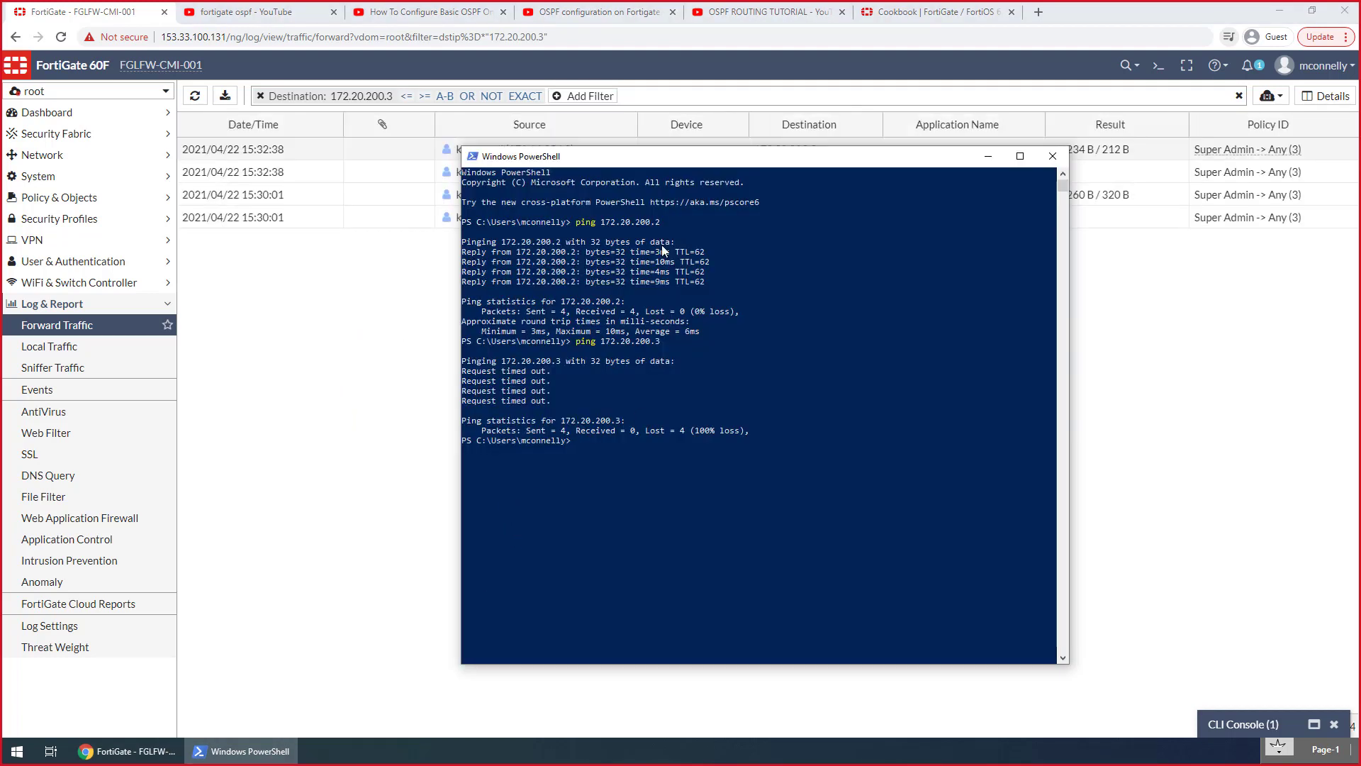
pyautogui.click(1252, 705)
pyautogui.click(1252, 724)
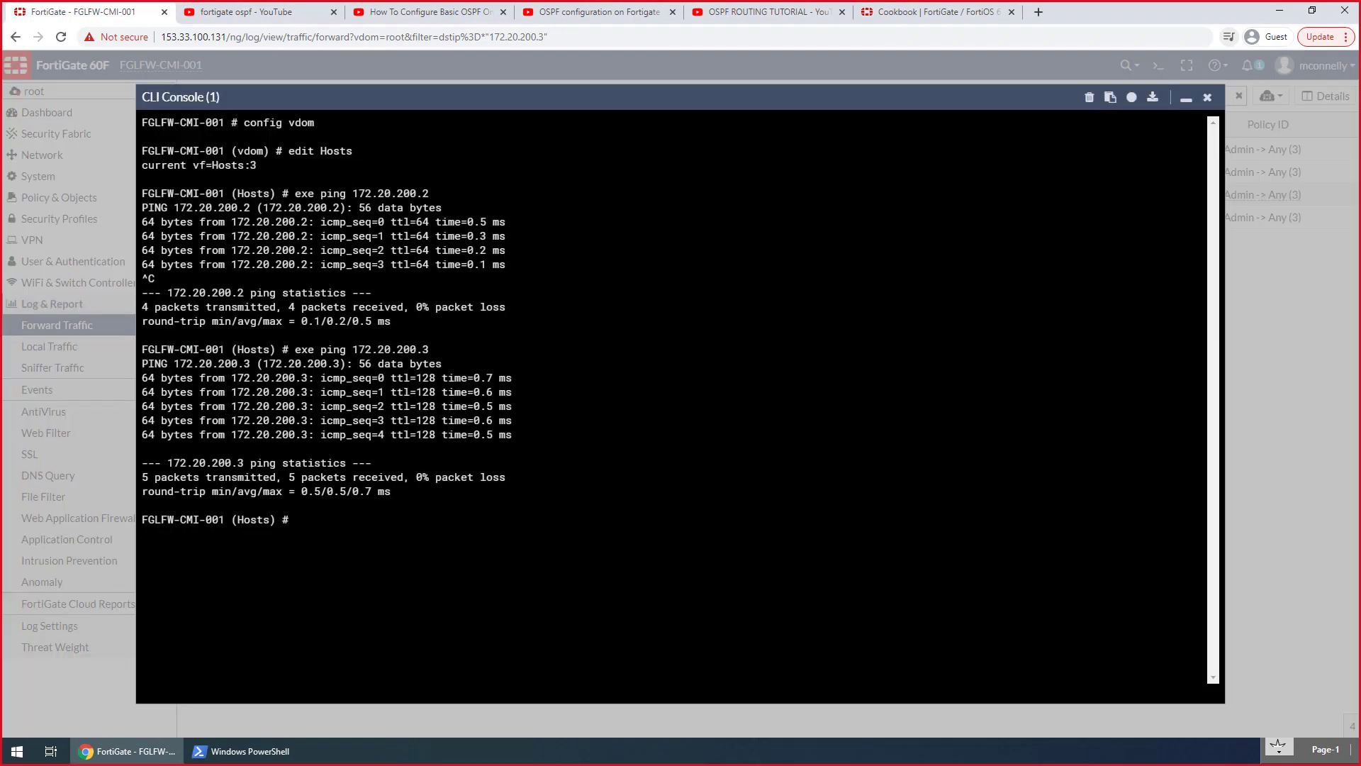
pyautogui.click(1186, 100)
pyautogui.click(268, 760)
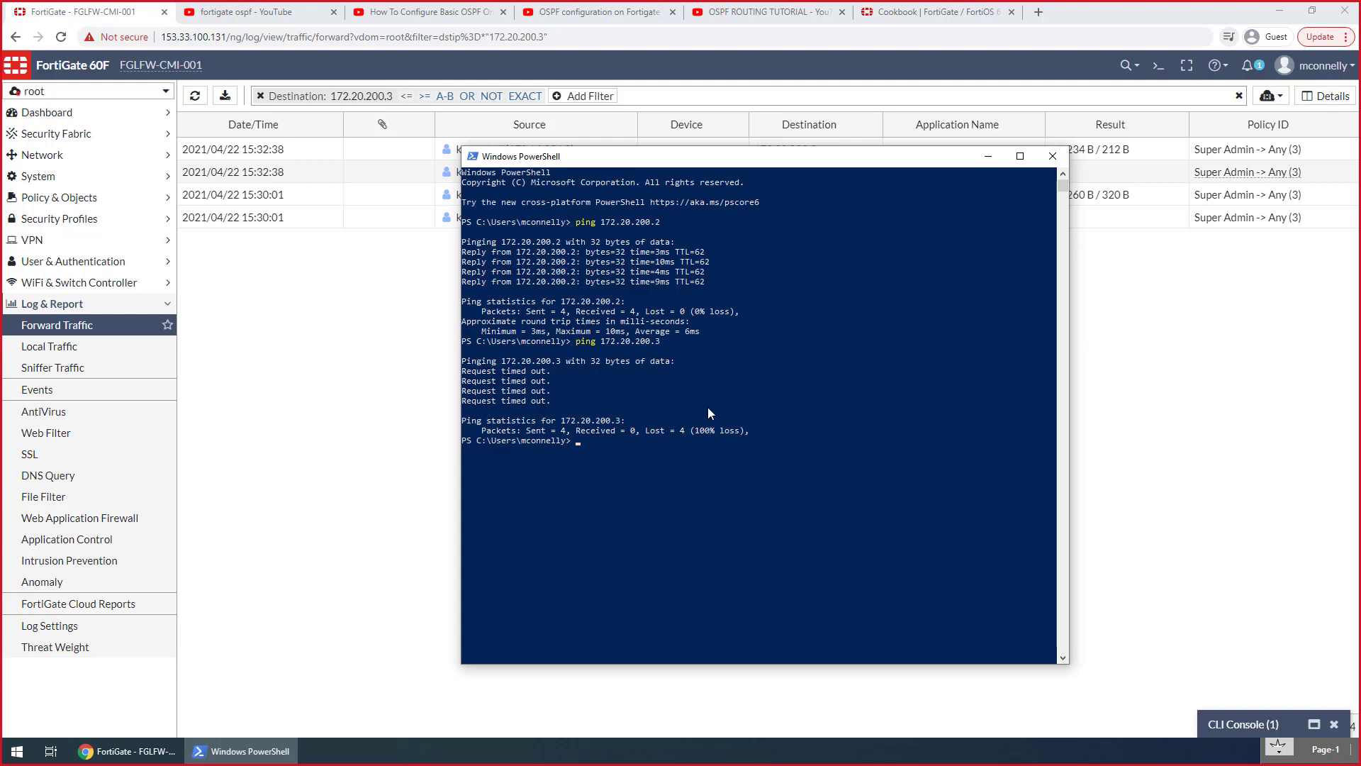
pyautogui.click(257, 270)
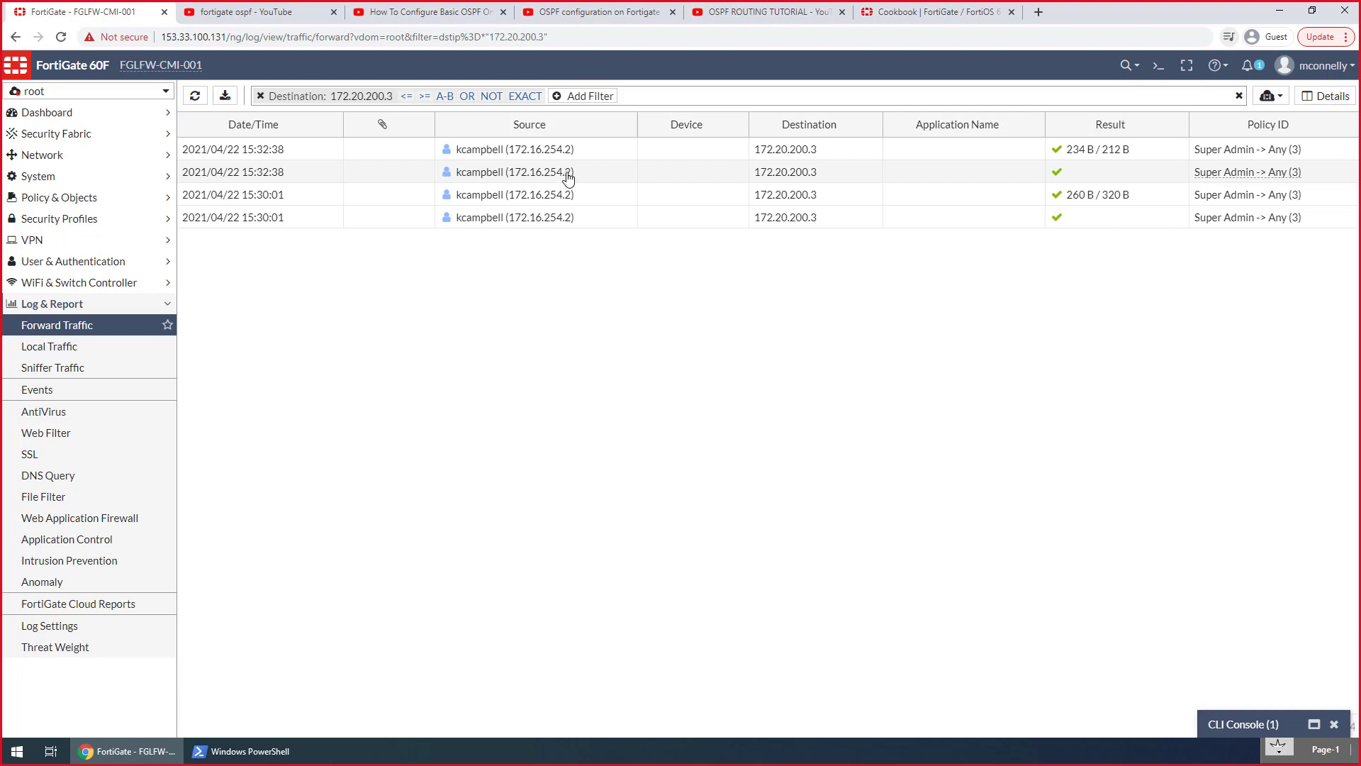
# Open the details of the newest log entry for 172.20.200.3 and review its source, destination and policy action
pyautogui.click(1127, 151)
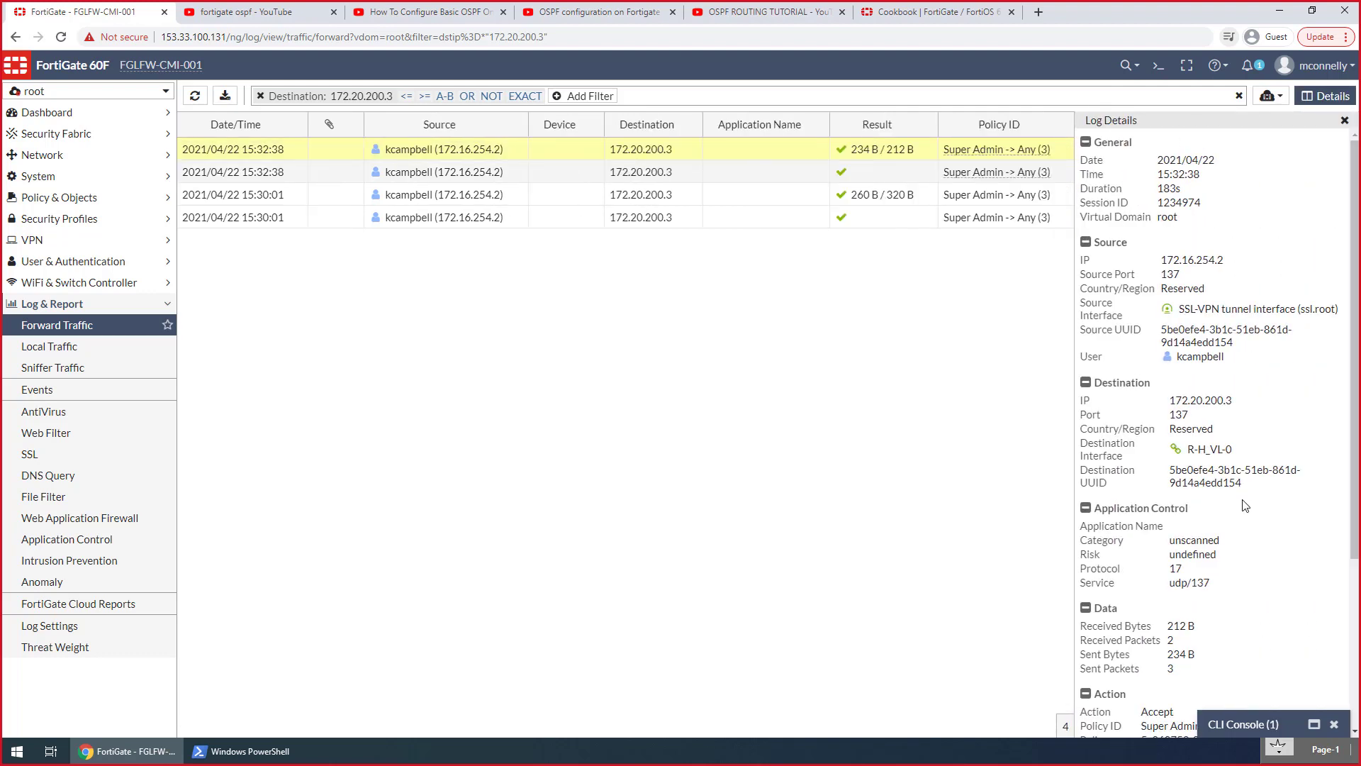
pyautogui.scroll(-3, 1246, 506)
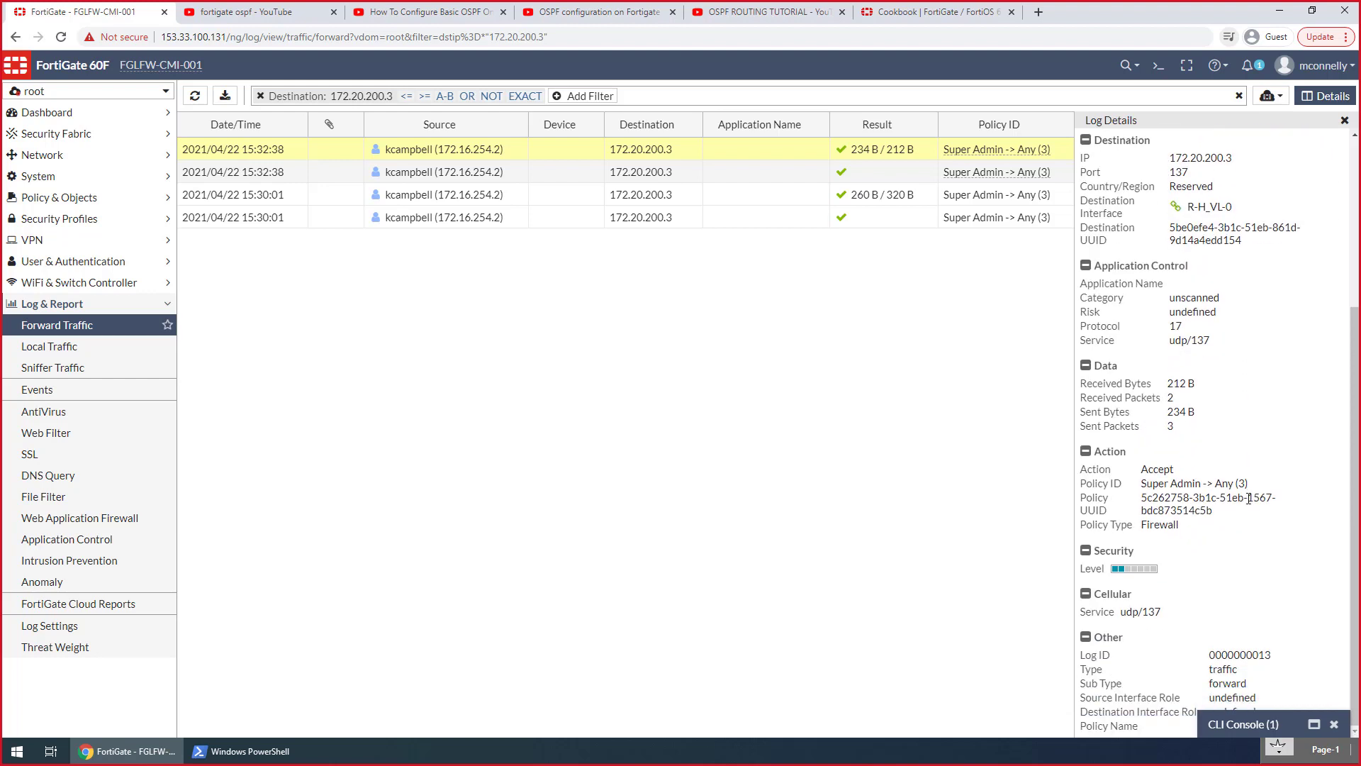
pyautogui.scroll(3, 1249, 499)
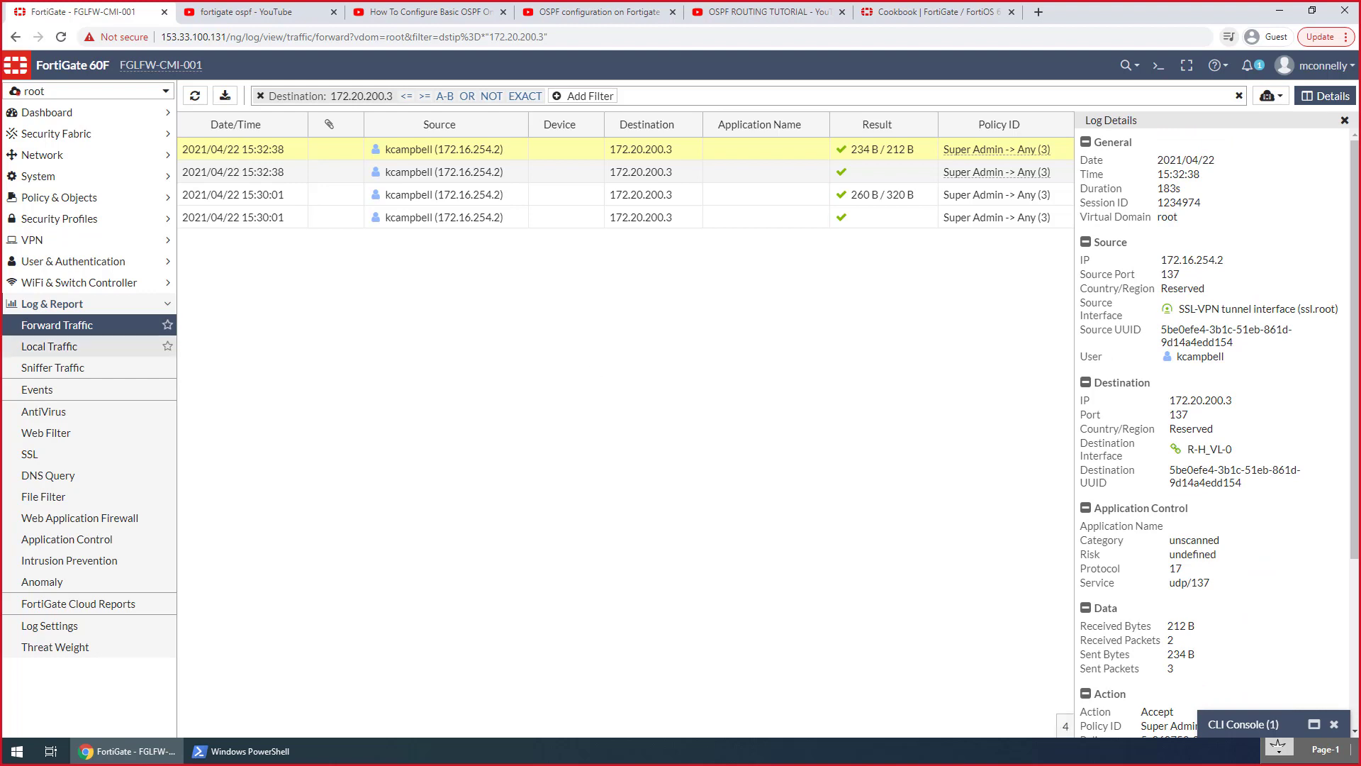
# Switch to the Global scope, check the system time in the system settings, and return to the PowerShell window
pyautogui.click(65, 176)
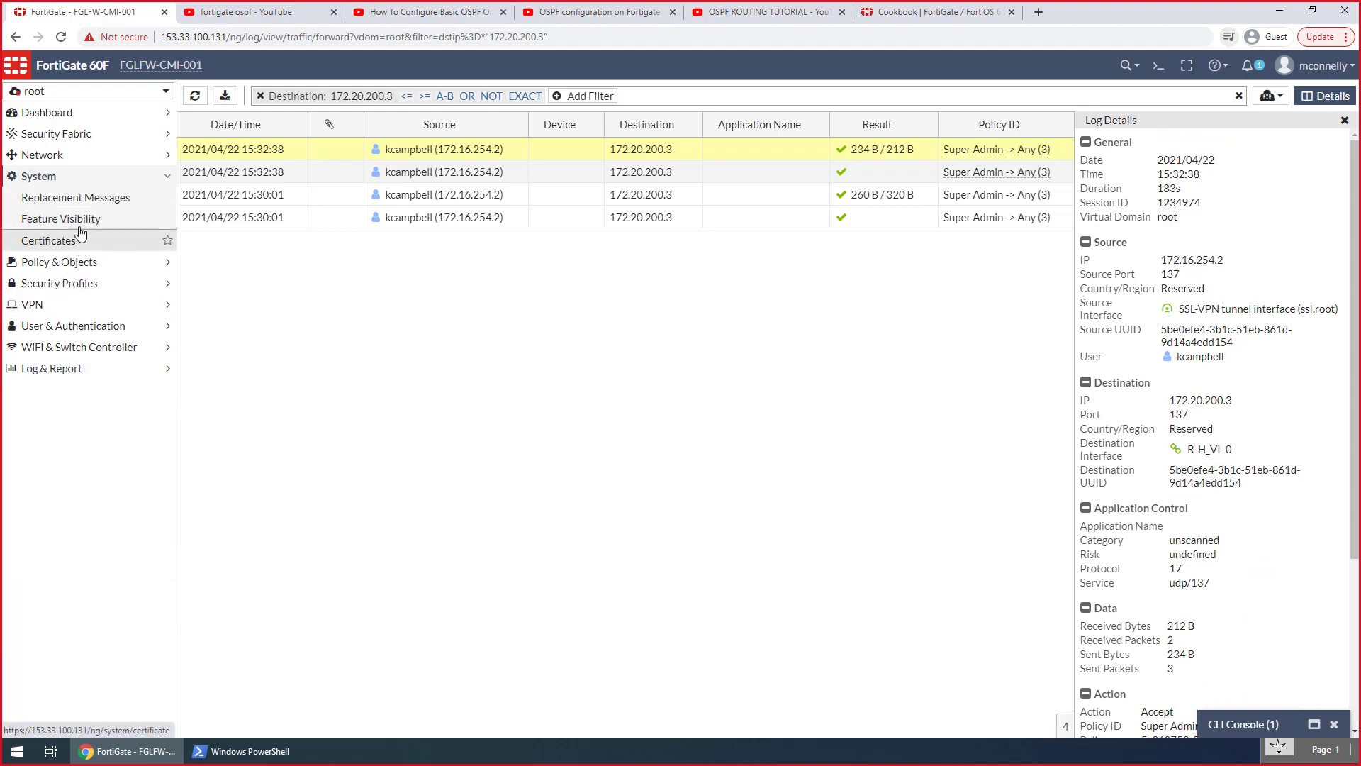
pyautogui.click(80, 92)
pyautogui.click(79, 133)
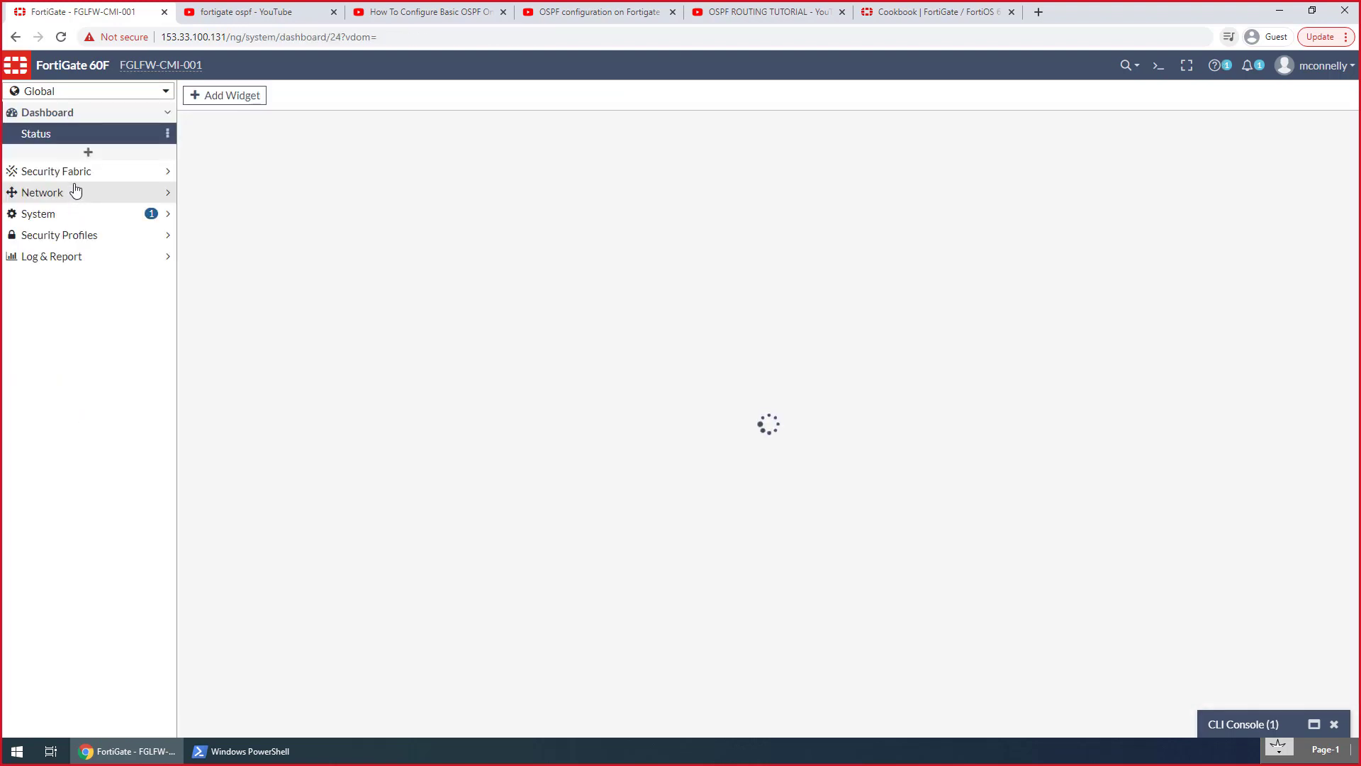
pyautogui.click(73, 198)
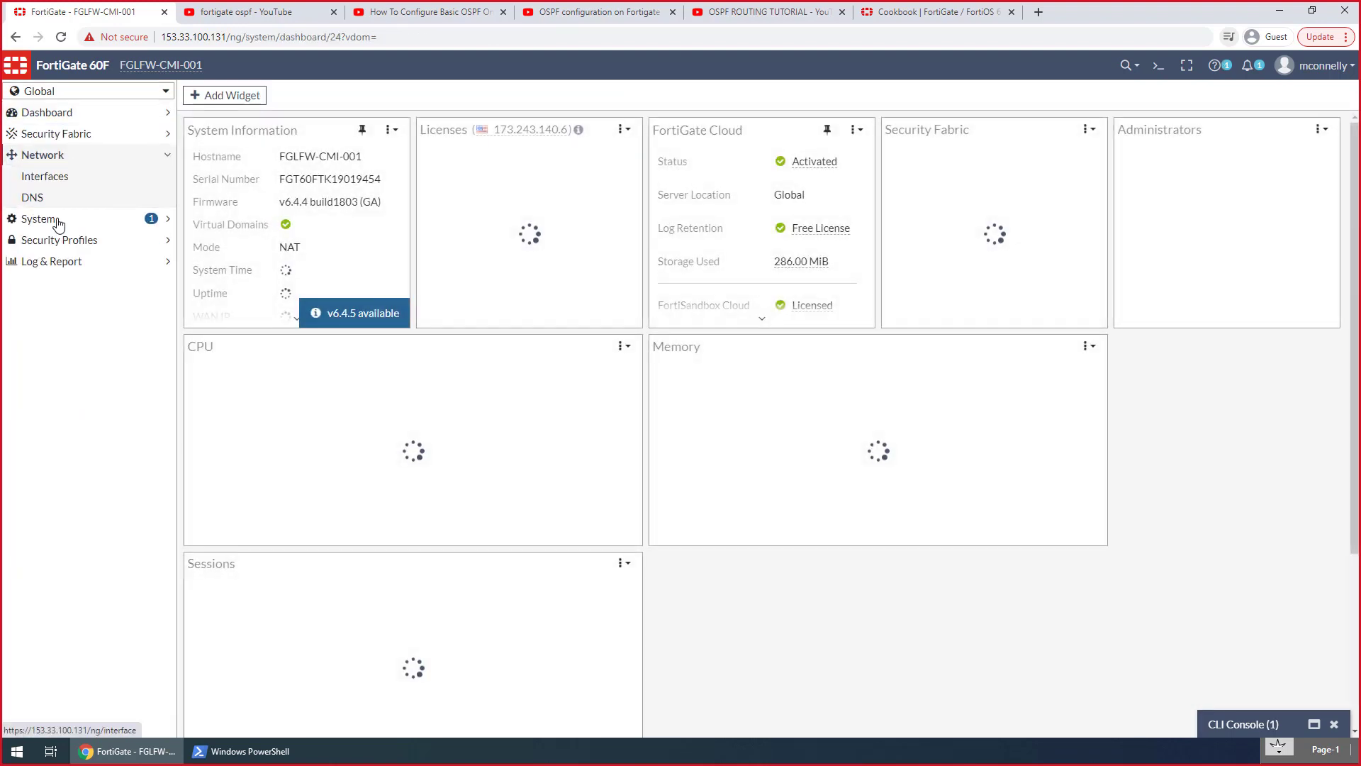
pyautogui.click(78, 222)
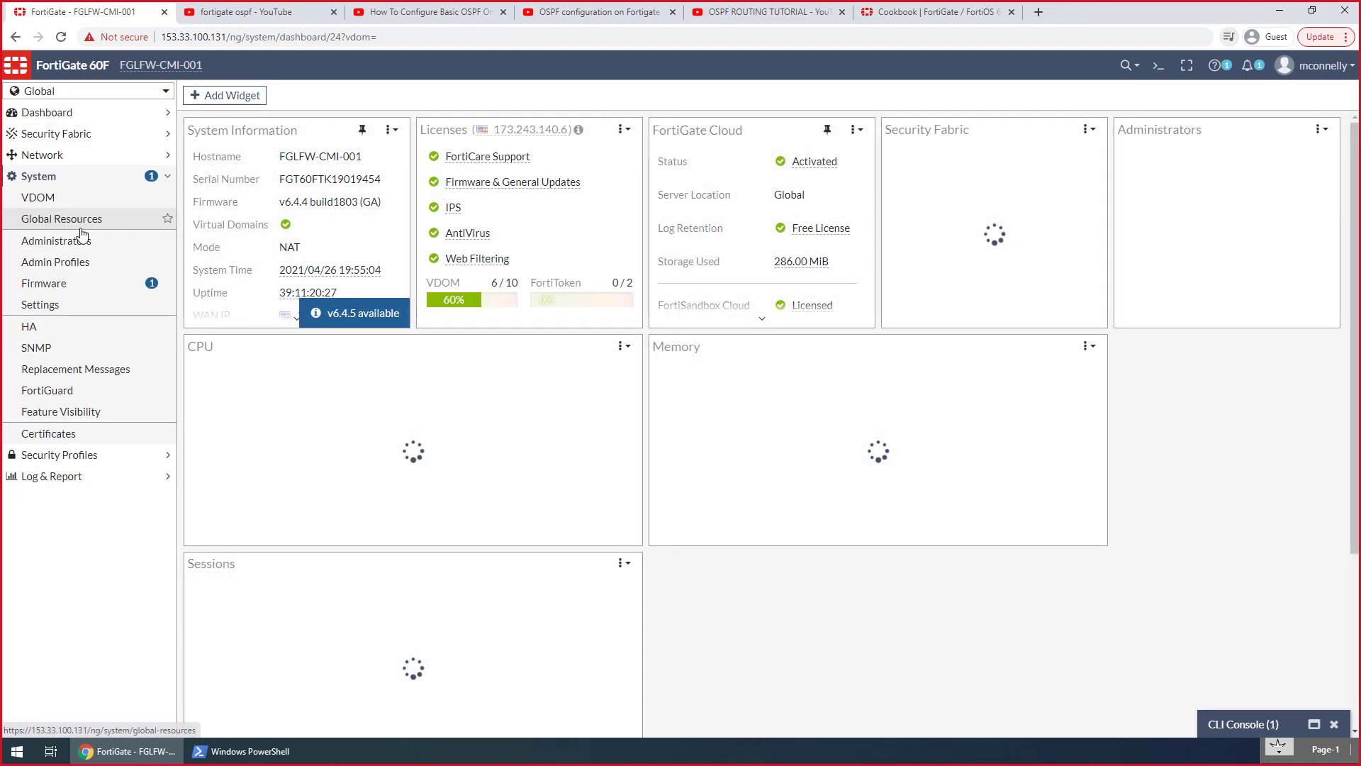
pyautogui.click(83, 304)
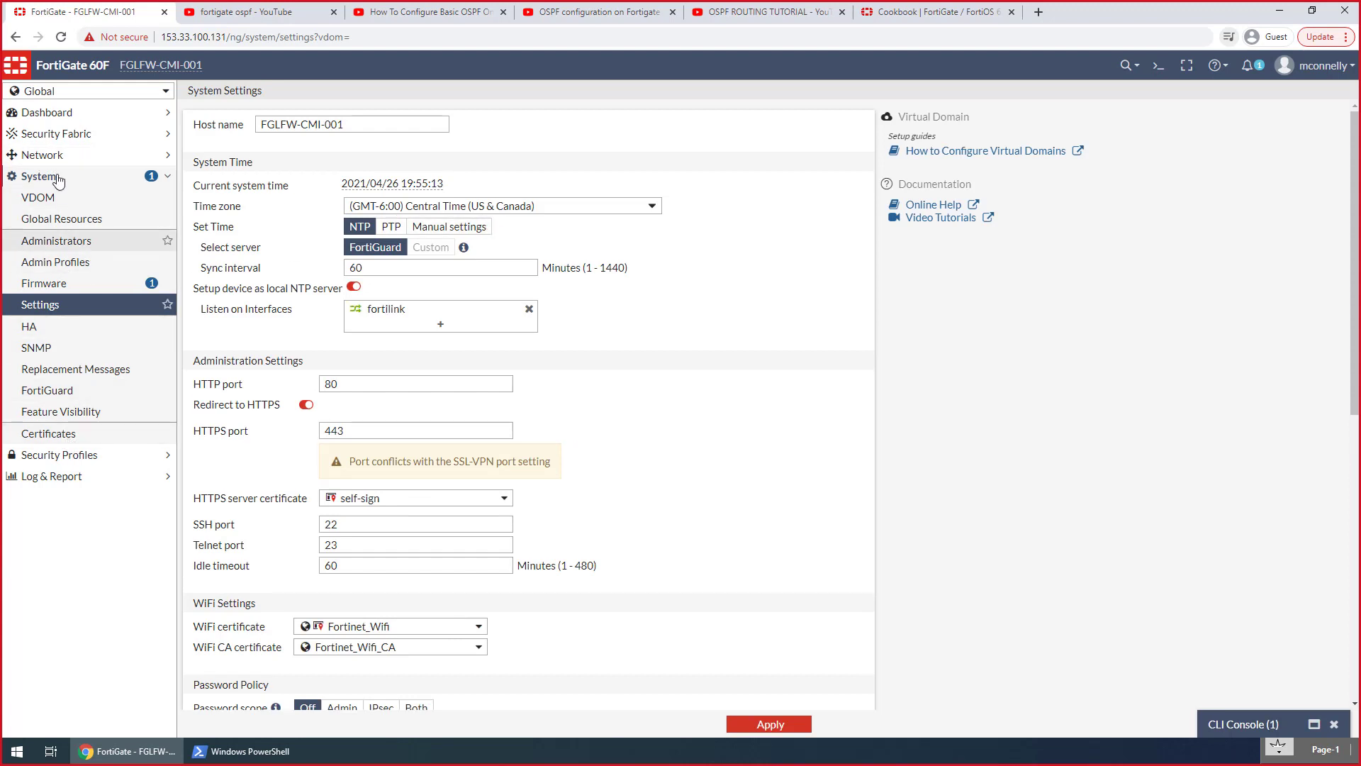
pyautogui.click(243, 756)
pyautogui.click(739, 456)
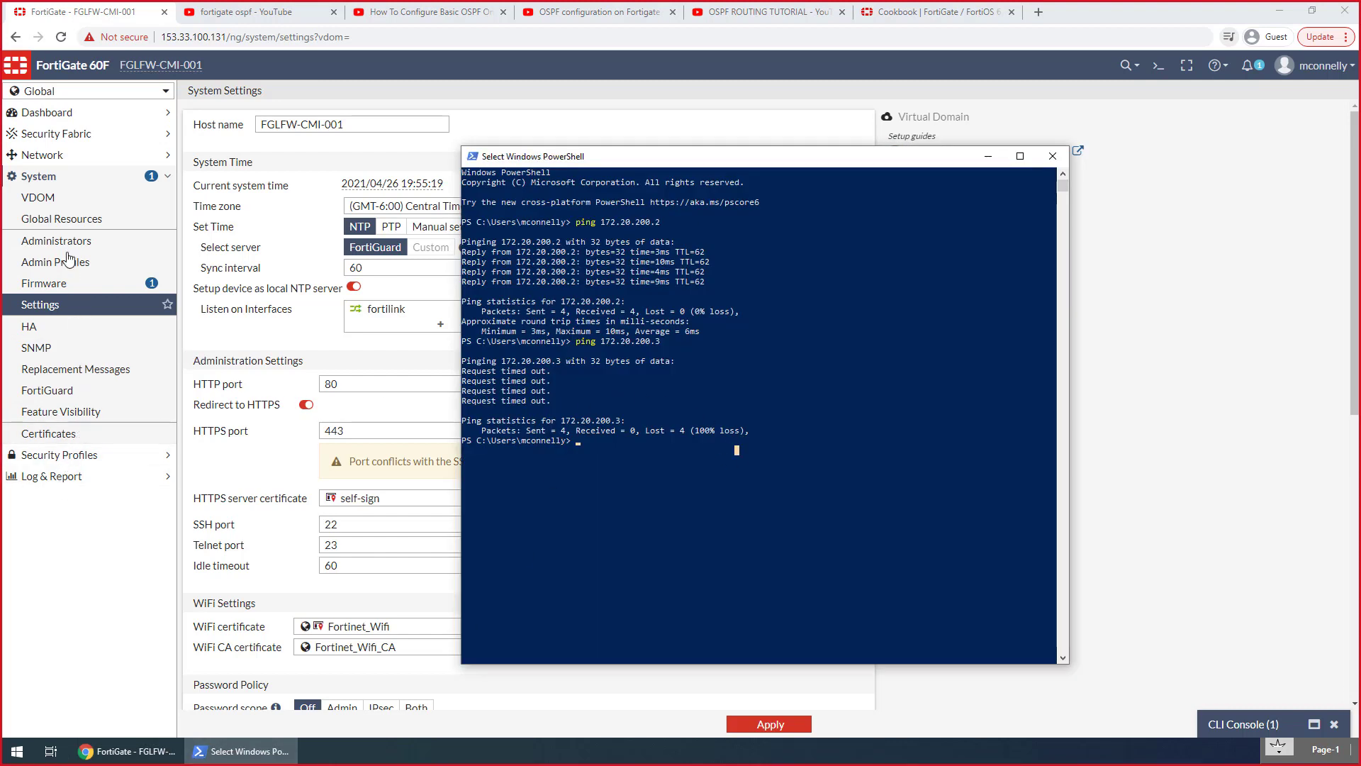
# Switch to the Hosts VDOM and open the VLAN 200 GW (EMAC 200-1) interface to review its addressing and administrative access
pyautogui.click(50, 163)
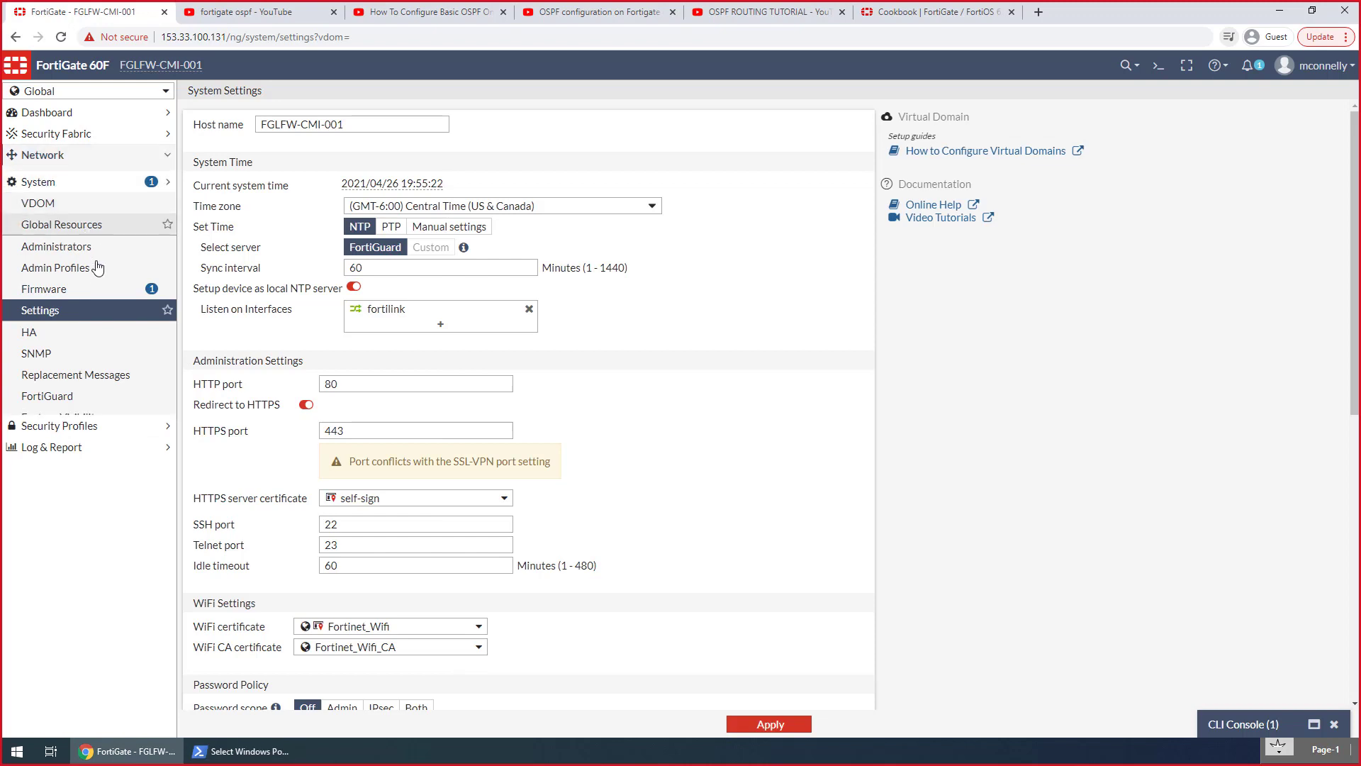
pyautogui.click(55, 92)
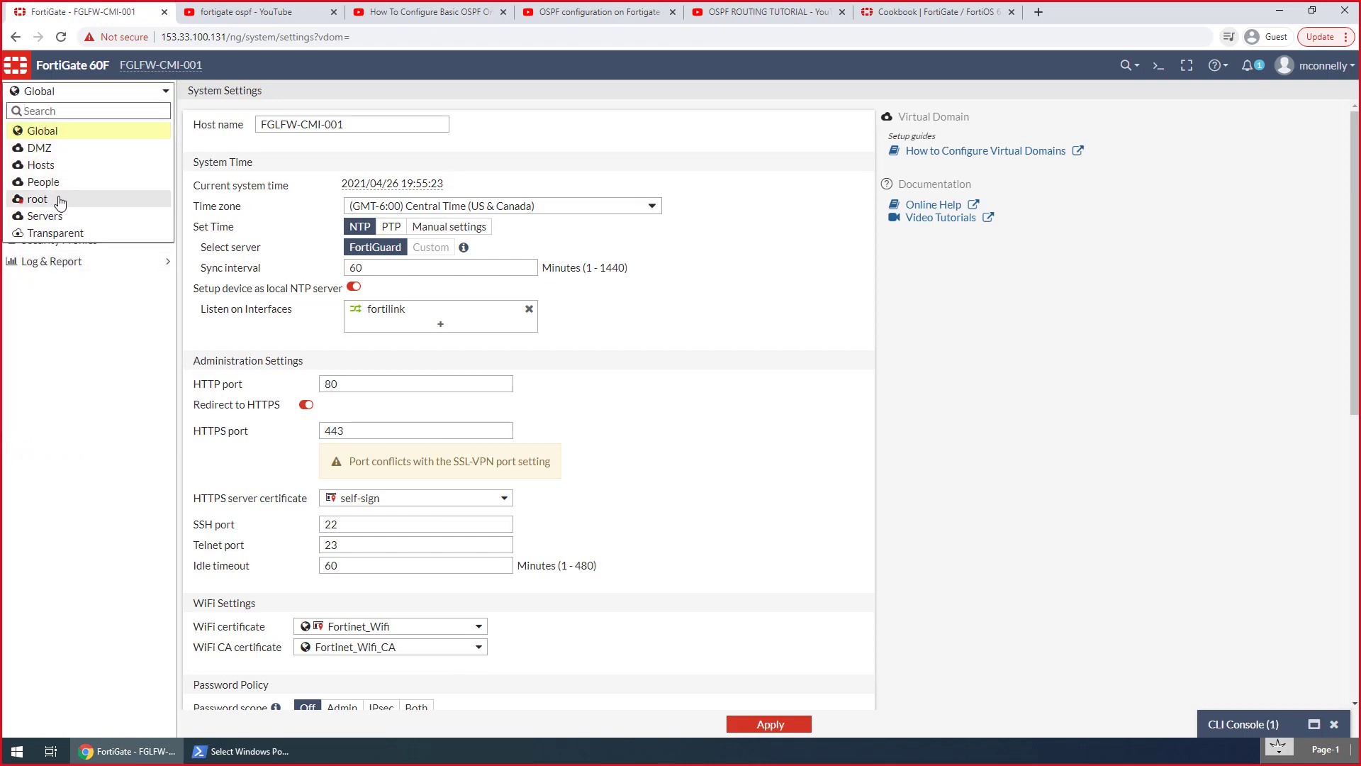
pyautogui.click(57, 203)
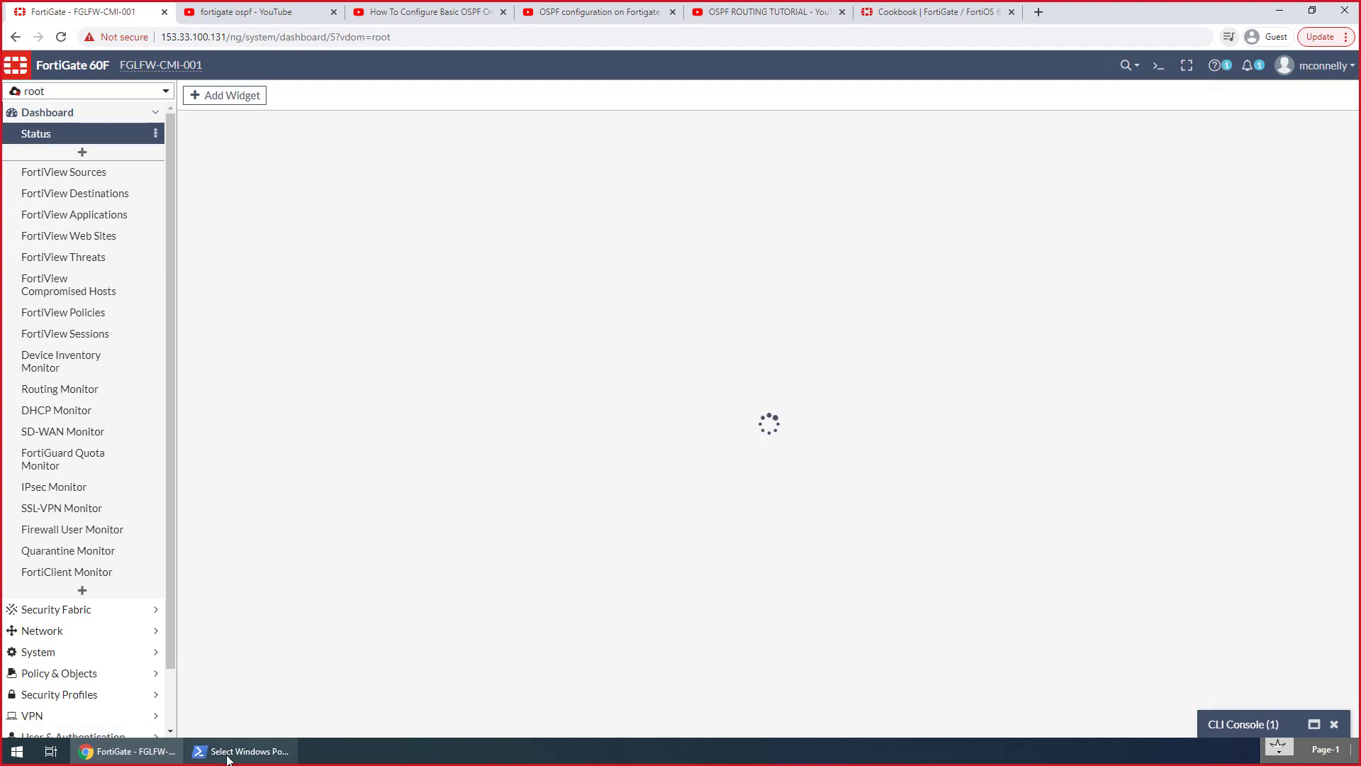
pyautogui.moveTo(227, 754)
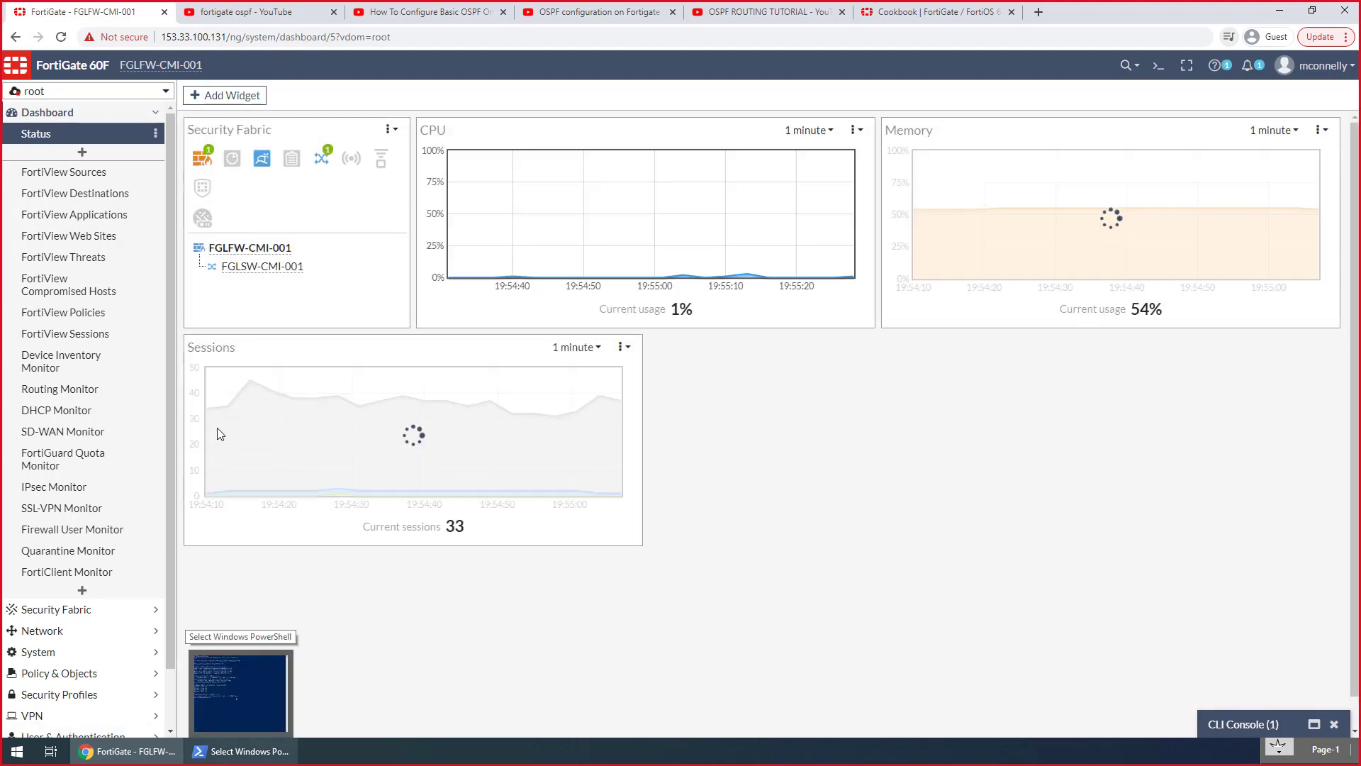
pyautogui.click(84, 97)
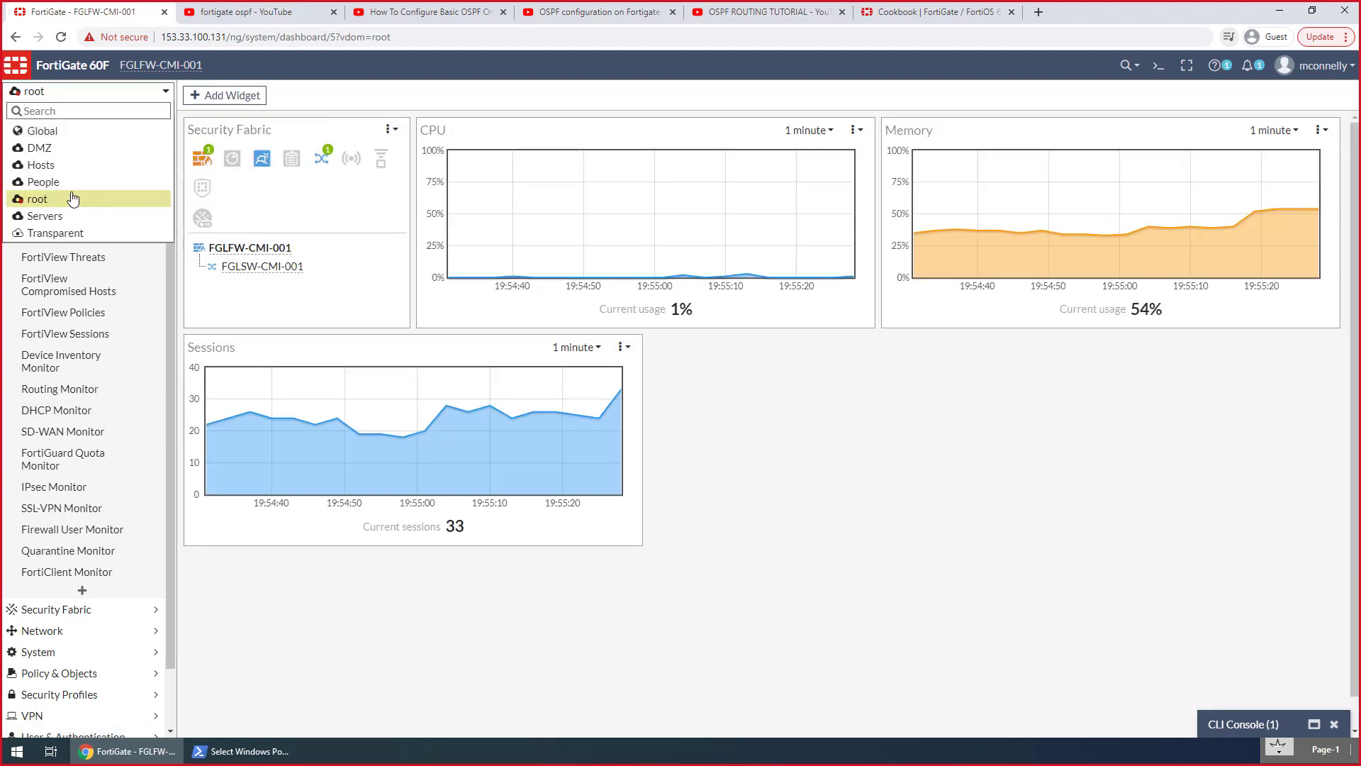
pyautogui.click(59, 170)
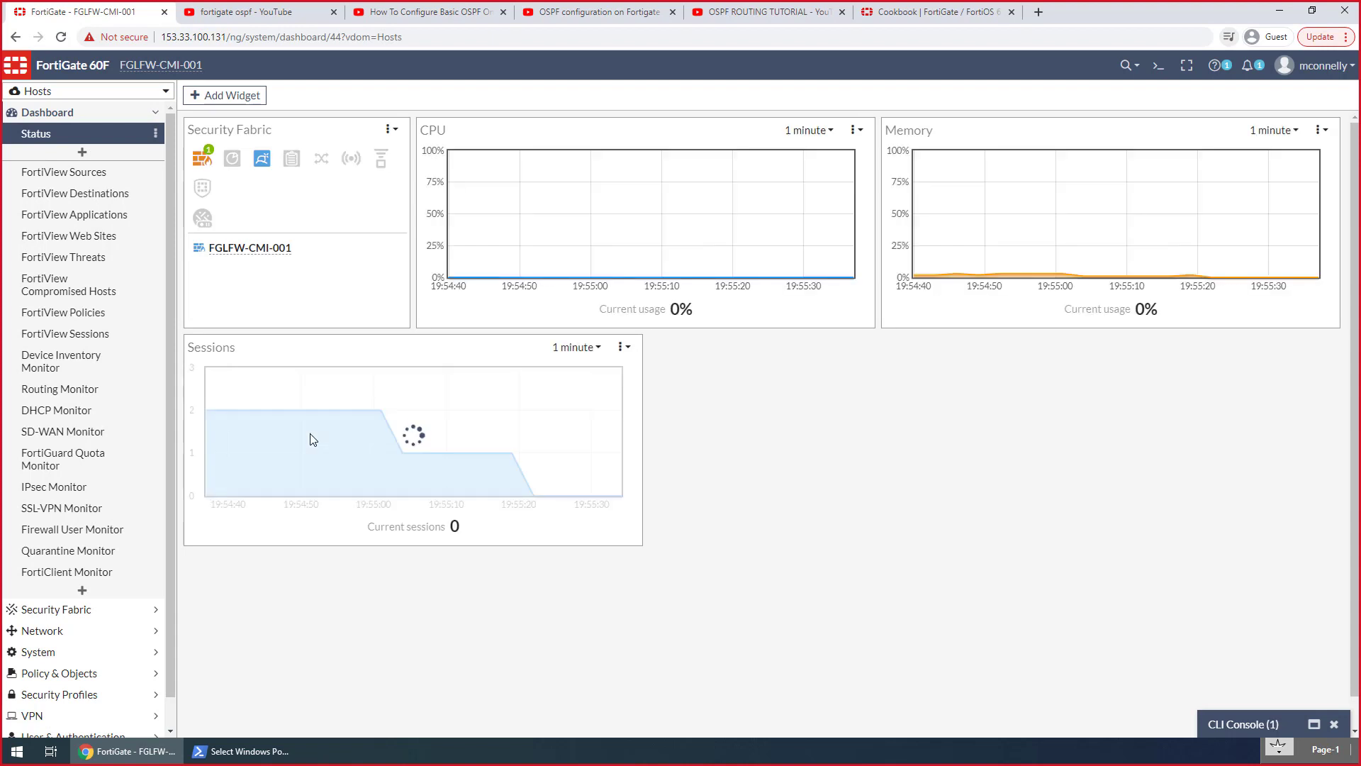
pyautogui.click(88, 627)
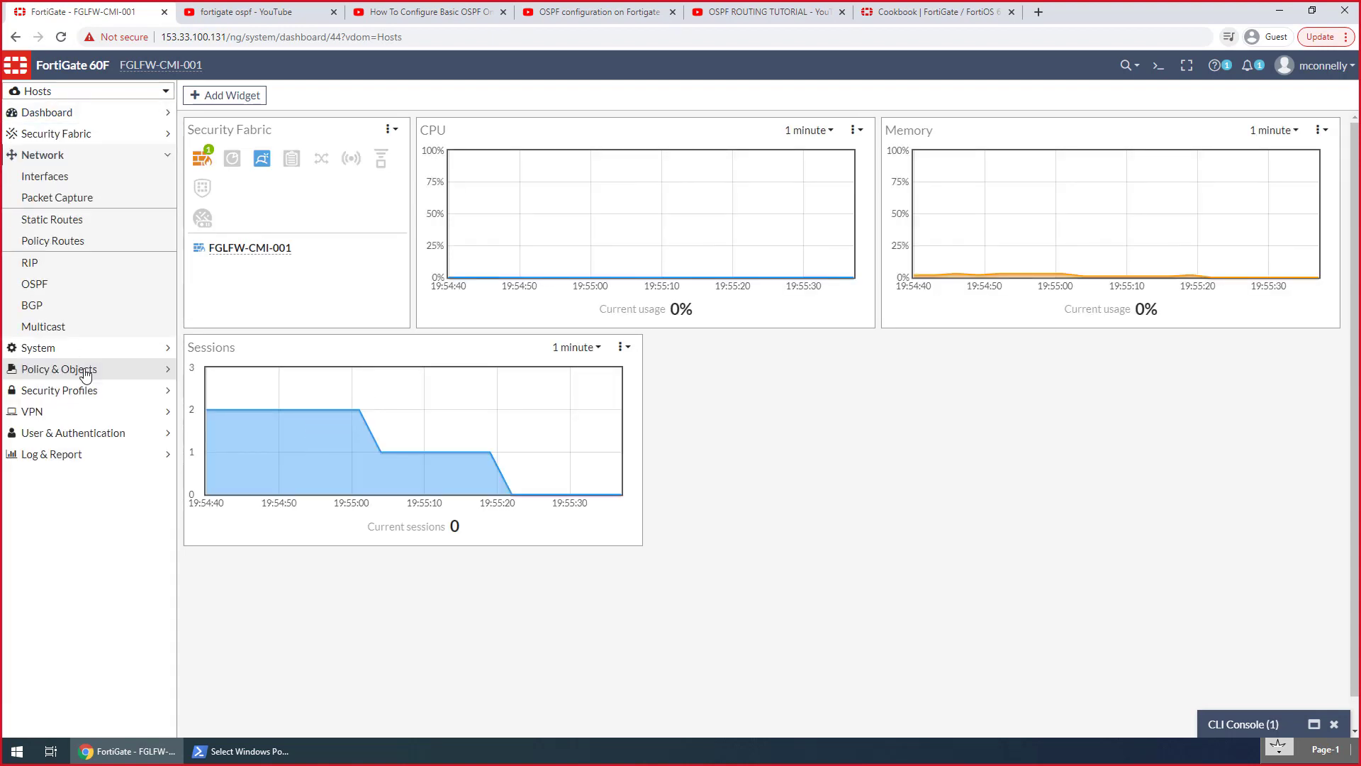
pyautogui.click(61, 179)
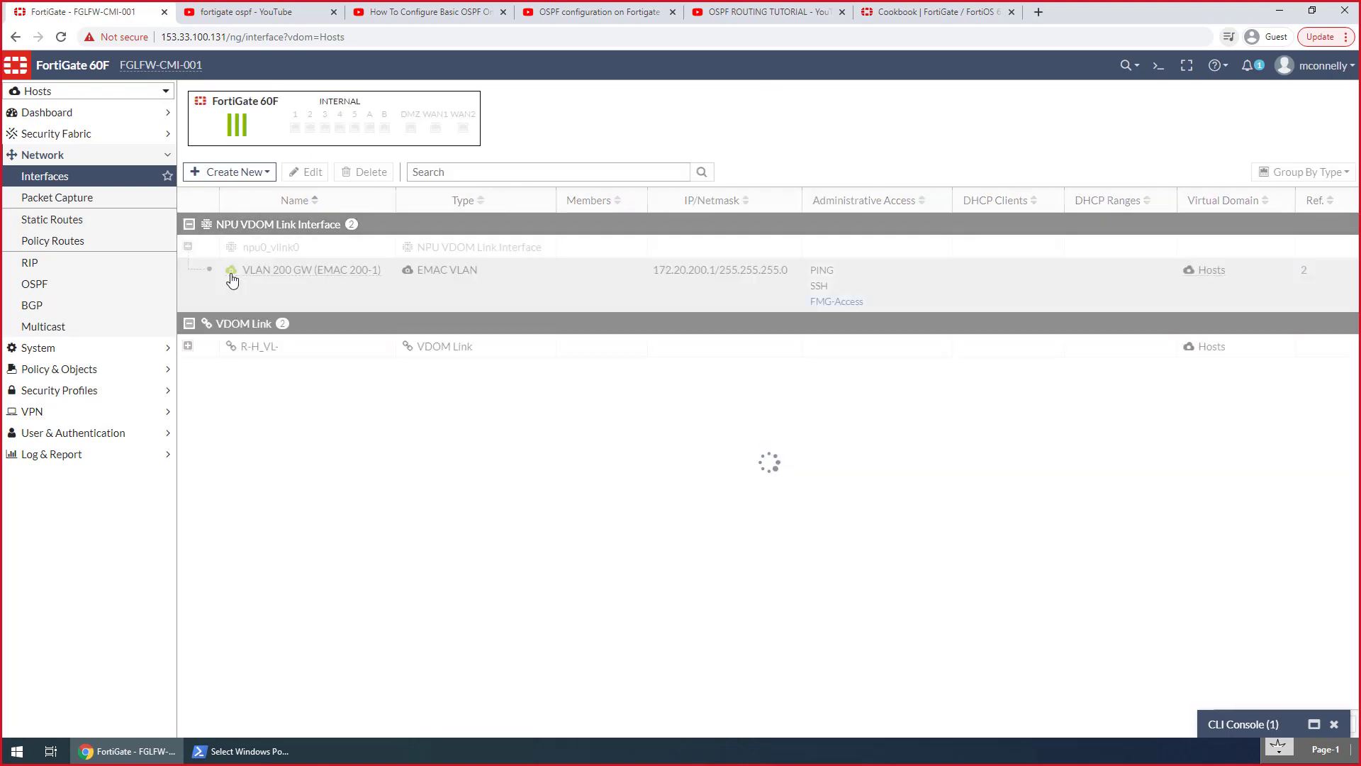
pyautogui.doubleClick(243, 275)
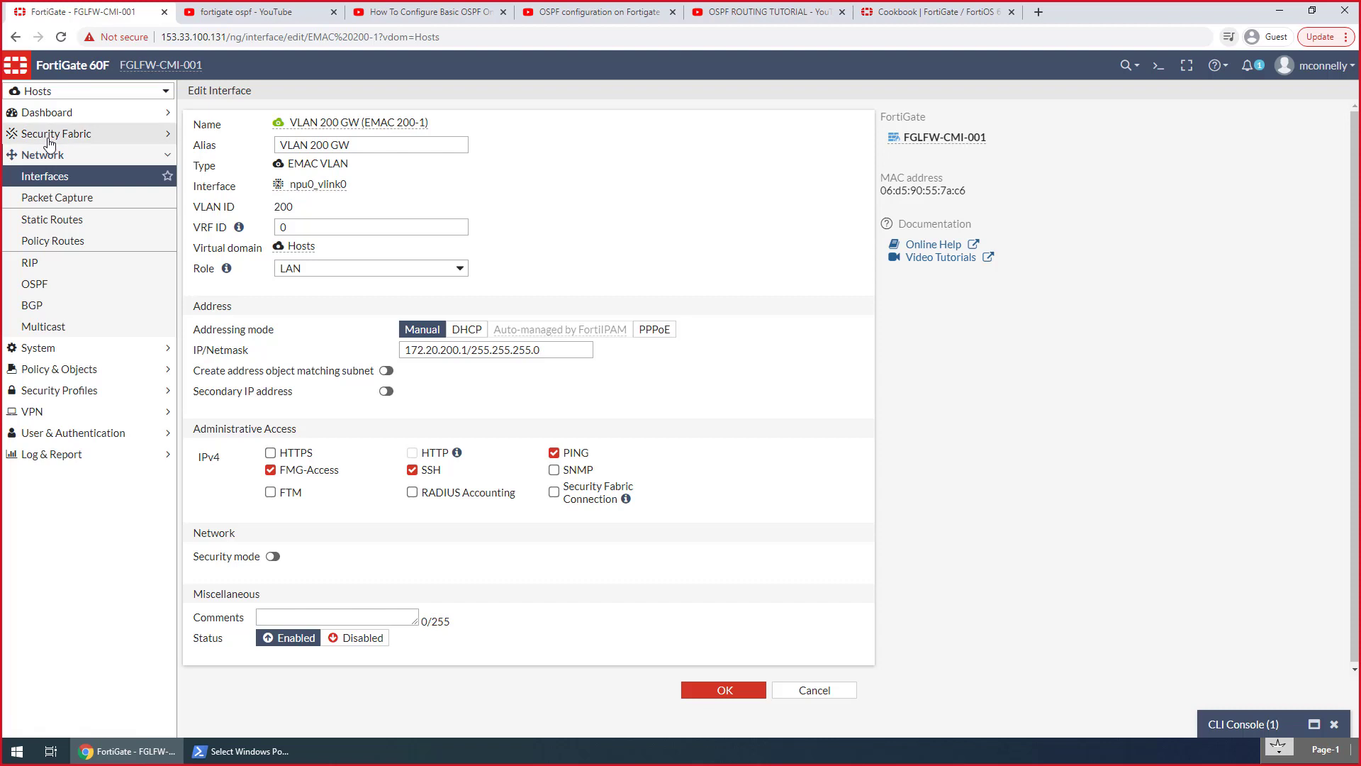
# Switch the web interface to the root VDOM and exit the Hosts VDOM context in the CLI console with end
pyautogui.click(52, 91)
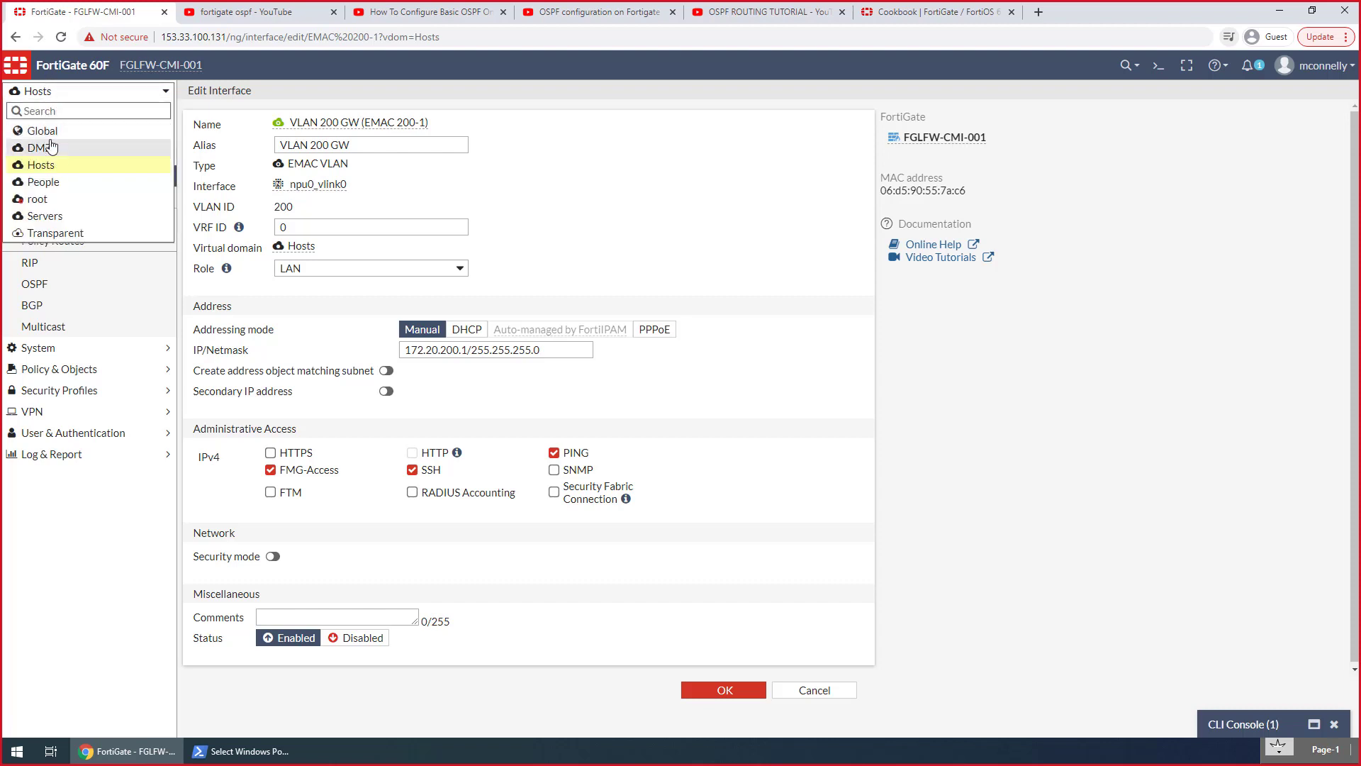
pyautogui.click(106, 213)
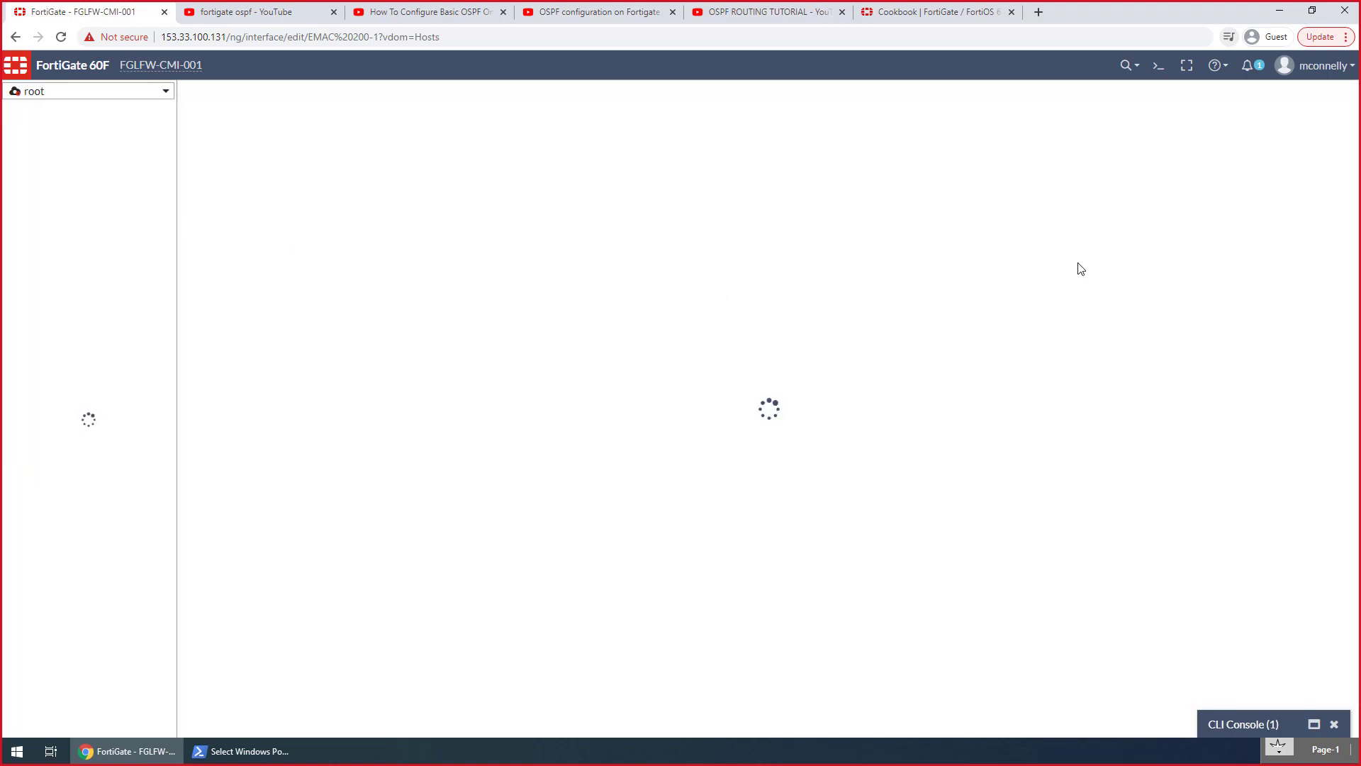
pyautogui.click(1262, 731)
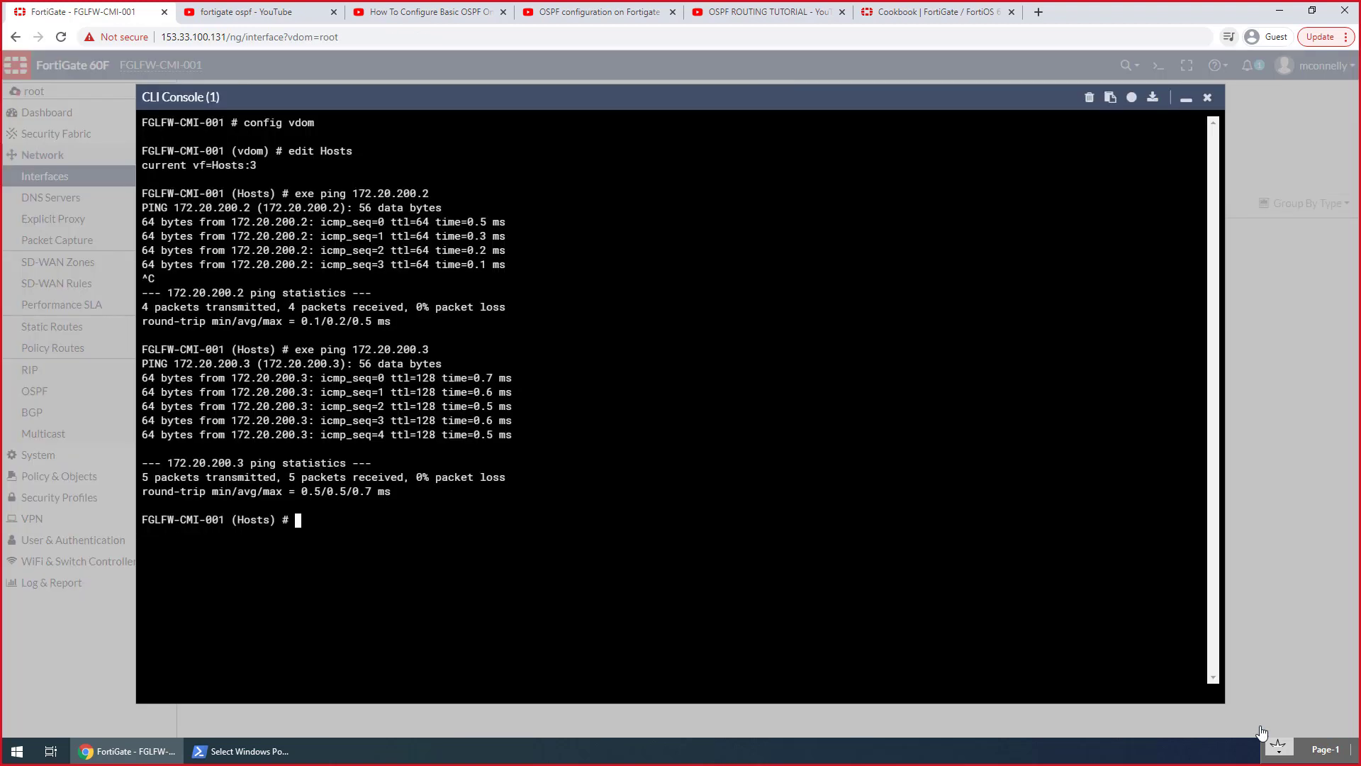
pyautogui.write('emd')
pyautogui.press('Return')
pyautogui.write('e')
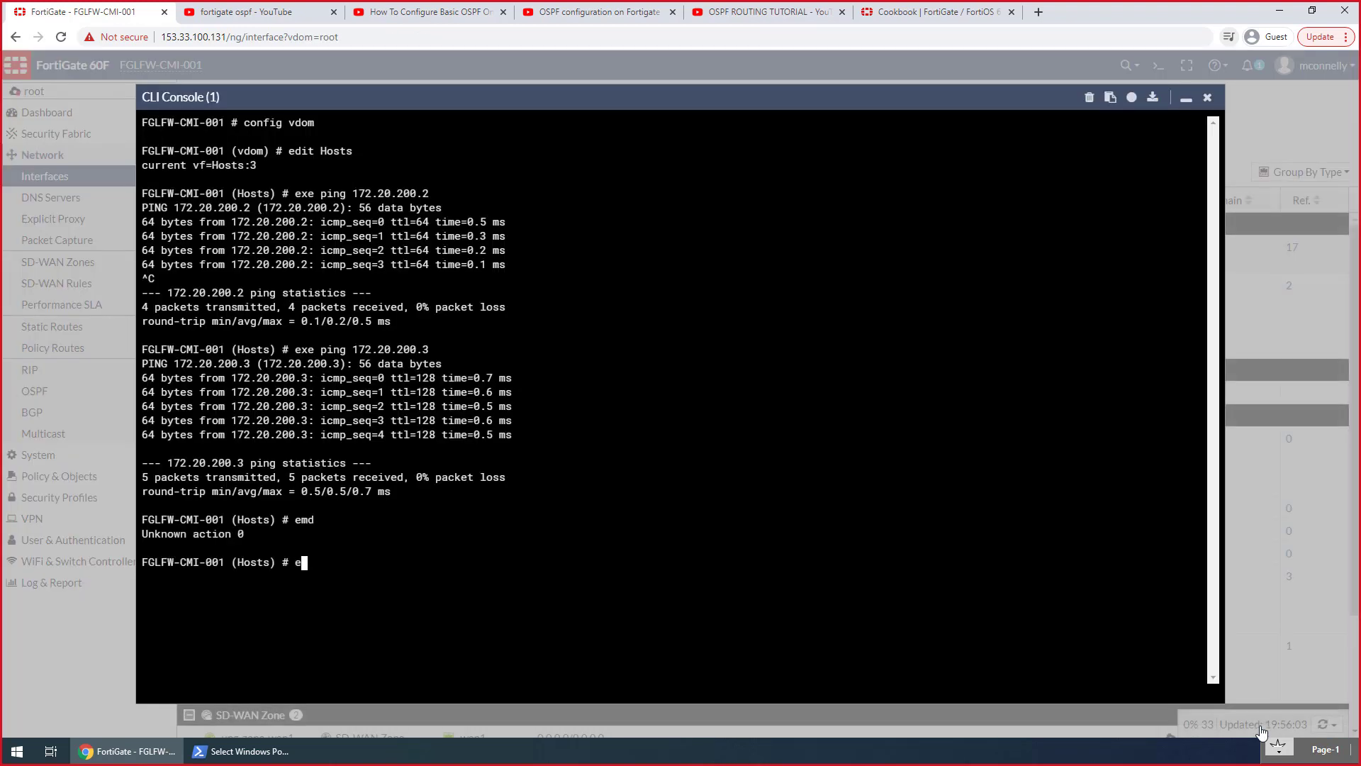
pyautogui.write('mnd')
pyautogui.press('Return')
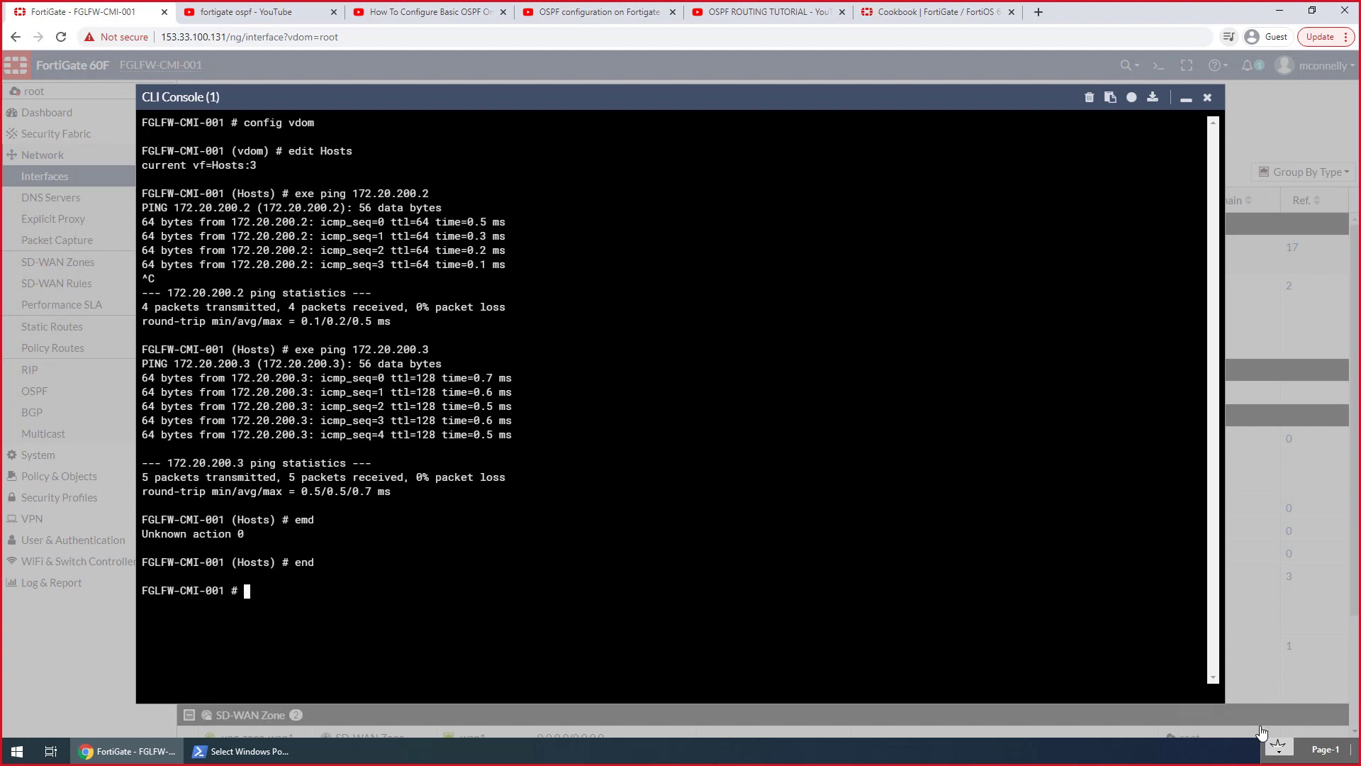
# Enter the Hosts VDOM in the CLI console, run get router info routing-table details and examine the 172.20.200.0/24 route
pyautogui.write('c v')
pyautogui.press('Return')
pyautogui.write('e')
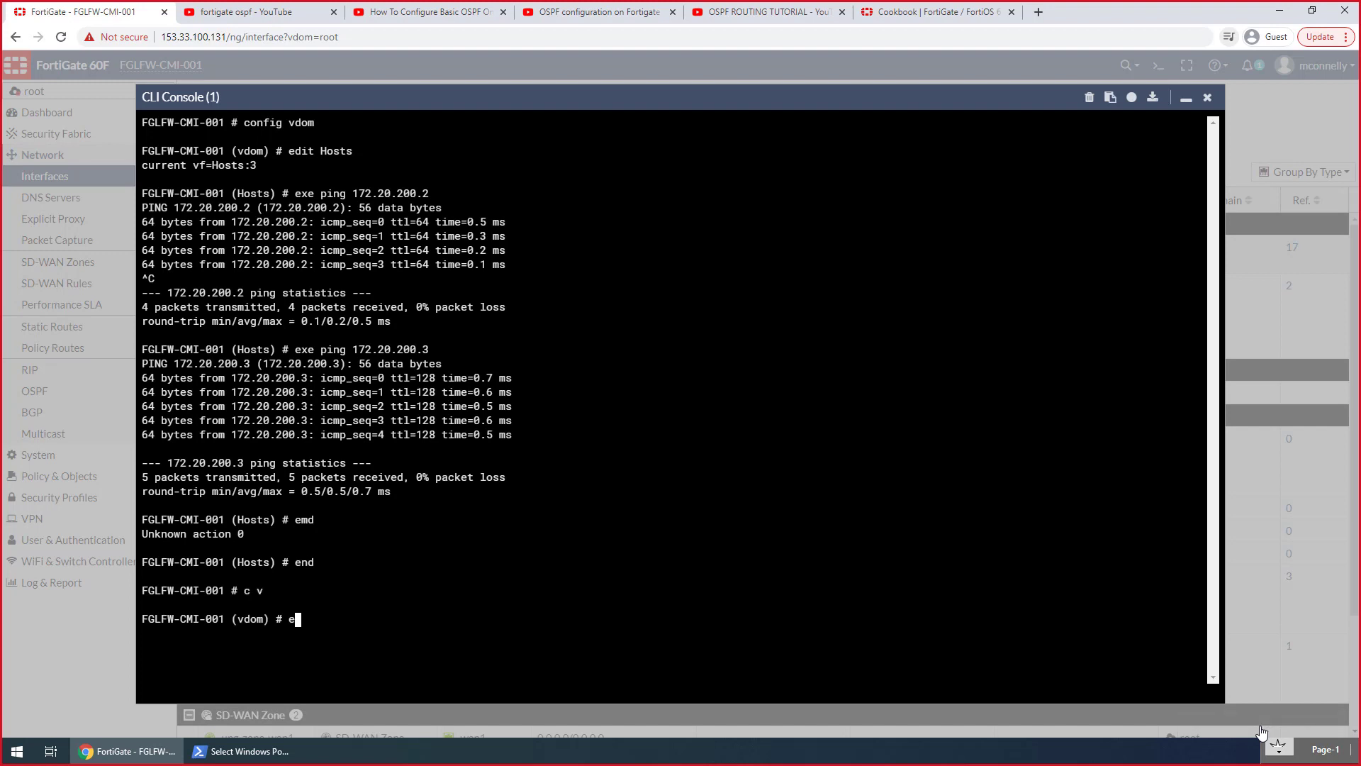
pyautogui.write('dit Hosts')
pyautogui.press('Return')
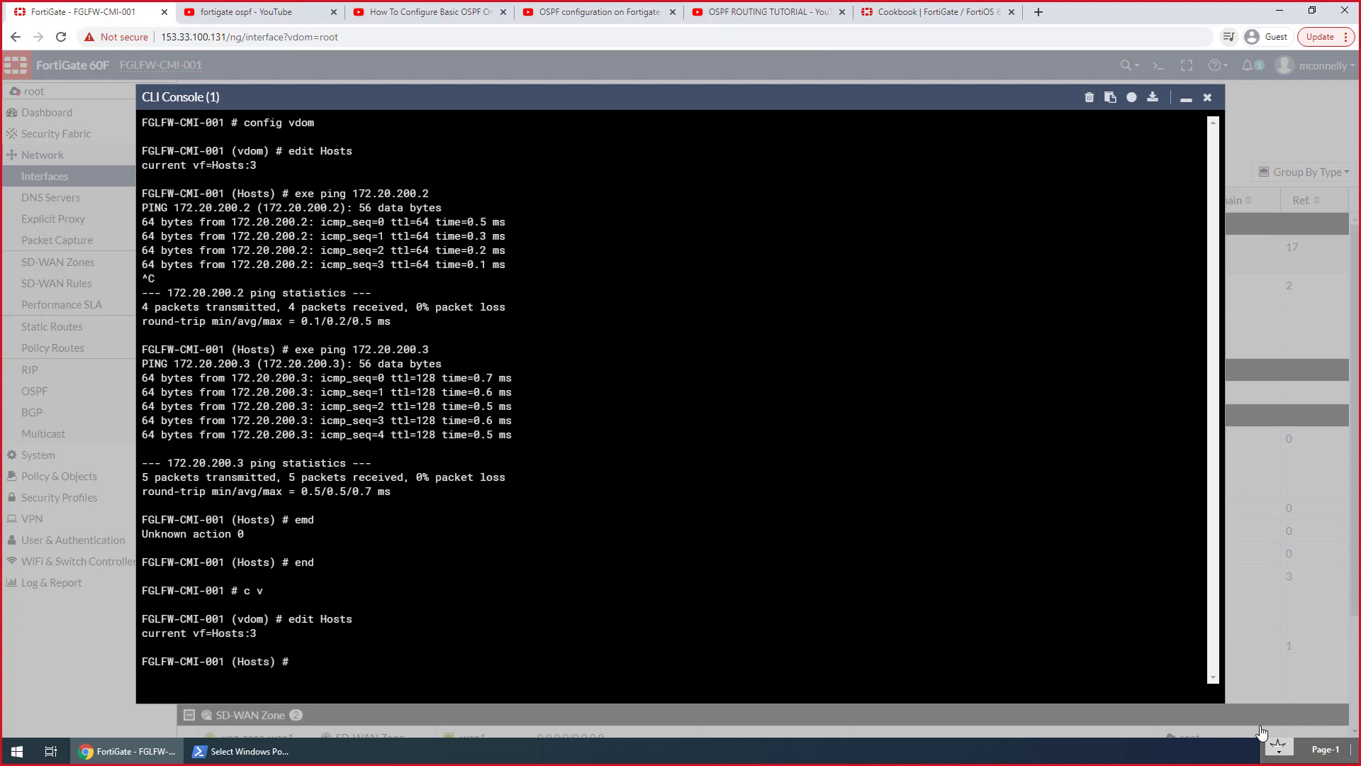
pyautogui.write('get ropuuter info ro')
pyautogui.press('Tab')
pyautogui.write('d')
pyautogui.press('Tab')
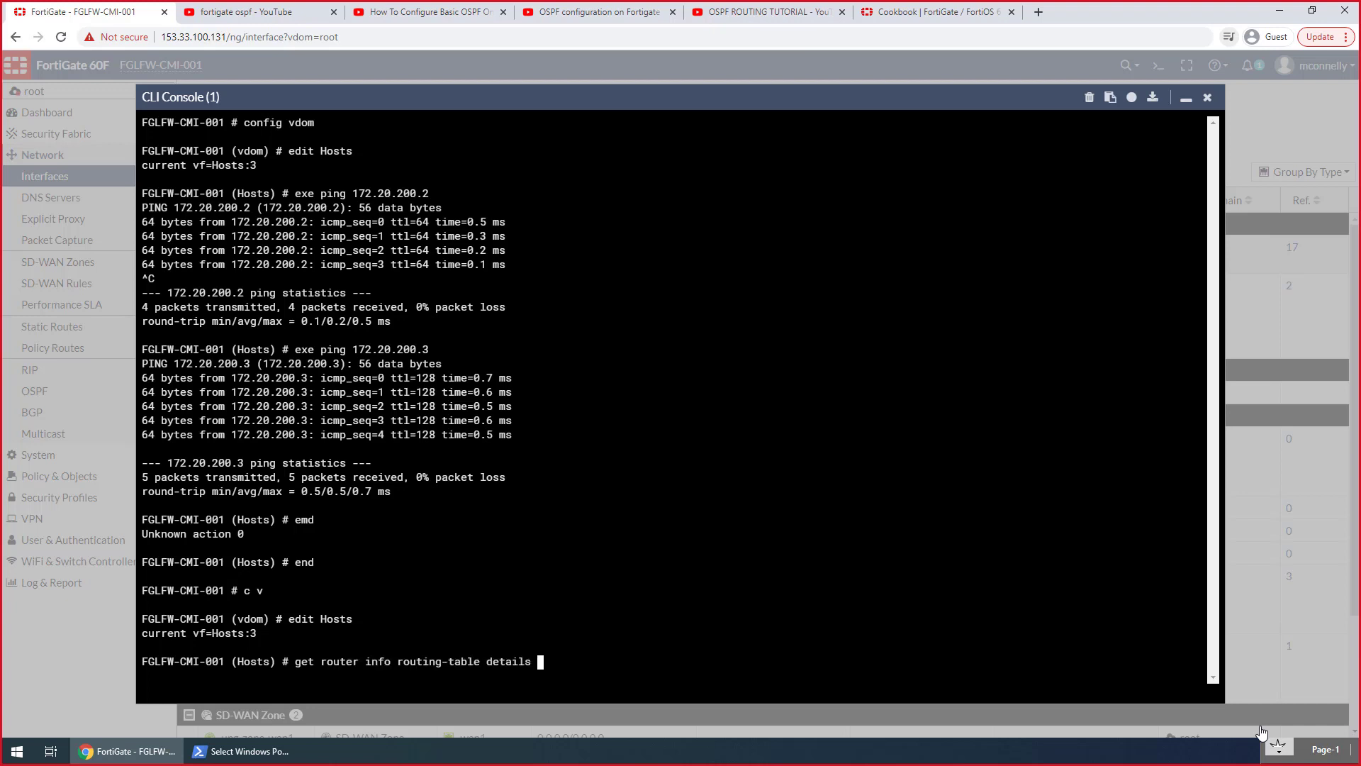
pyautogui.press('Return')
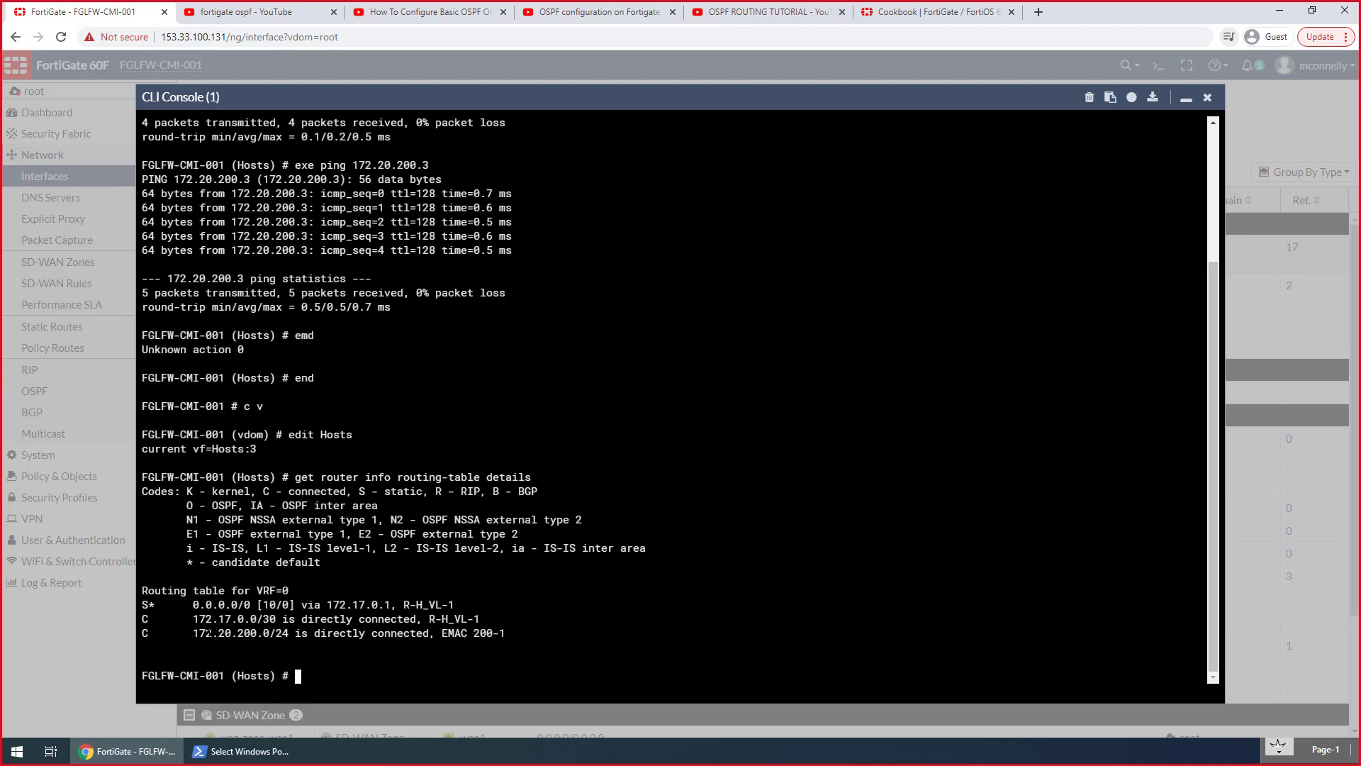
pyautogui.moveTo(206, 632); pyautogui.dragTo(538, 632)
# Exit the Hosts VDOM in the CLI console and enter the root VDOM with edit root
pyautogui.write('end')
pyautogui.press('Return')
pyautogui.write('c v')
pyautogui.press('Return')
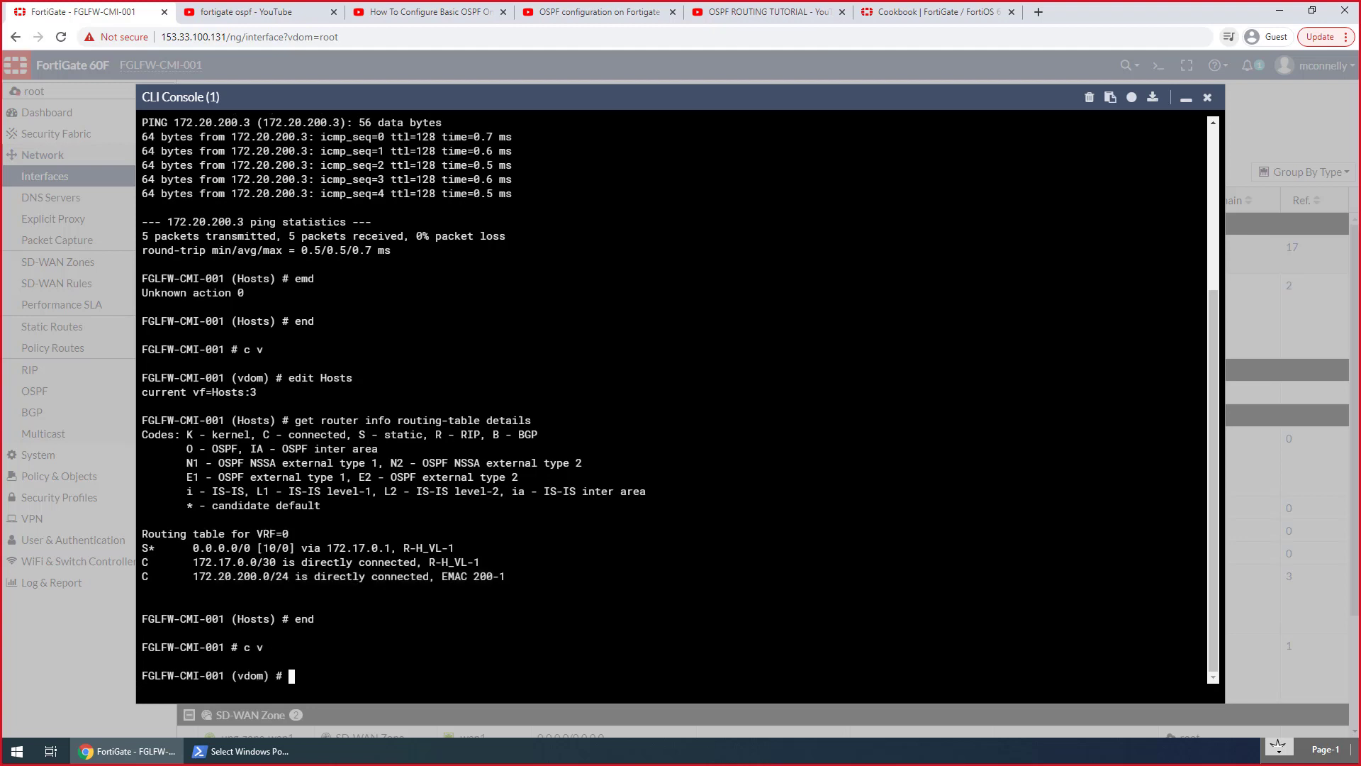
pyautogui.write('edit root')
pyautogui.press('Return')
# Run get router info routing-table details for the root VDOM, examine the 172.20.0.0/16 route, and minimize the CLI console
pyautogui.press('Up')
pyautogui.press('Up')
pyautogui.press('Up')
pyautogui.press('Up')
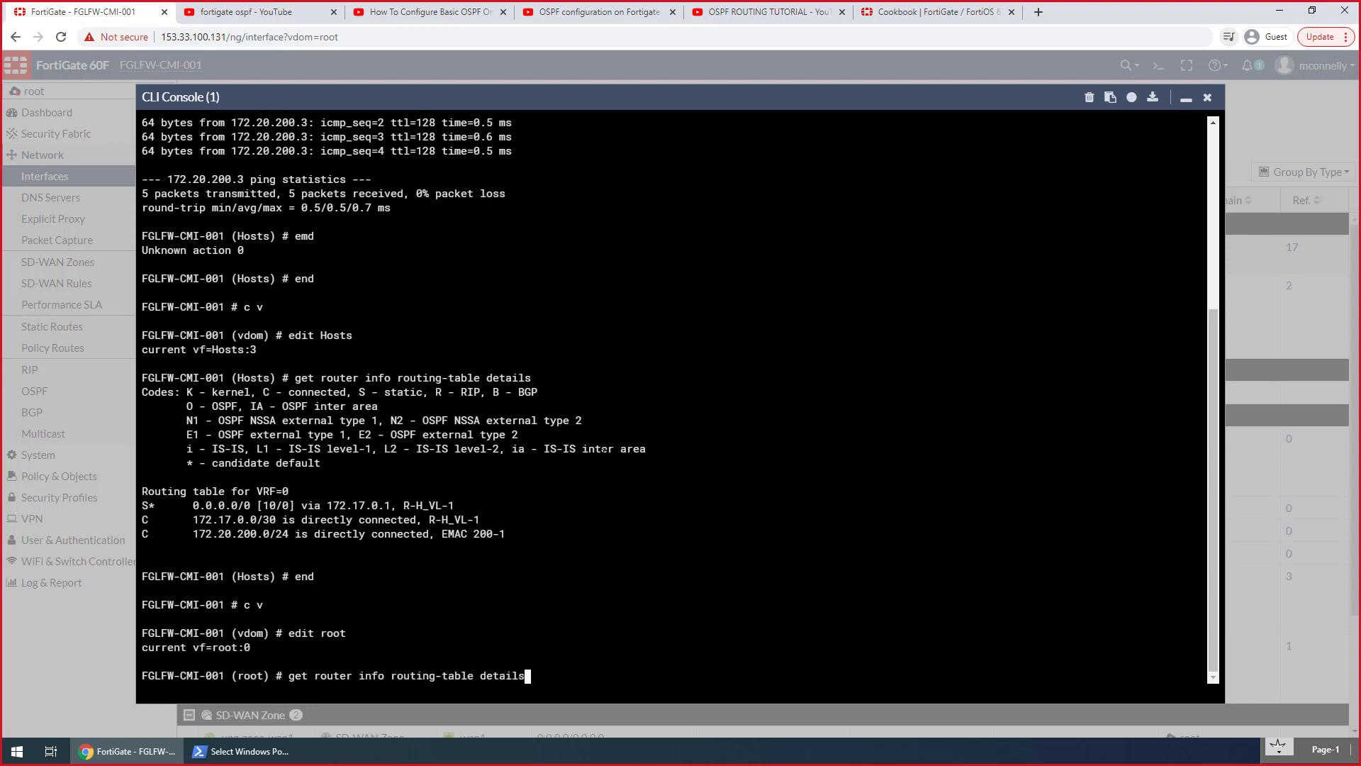
pyautogui.press('Return')
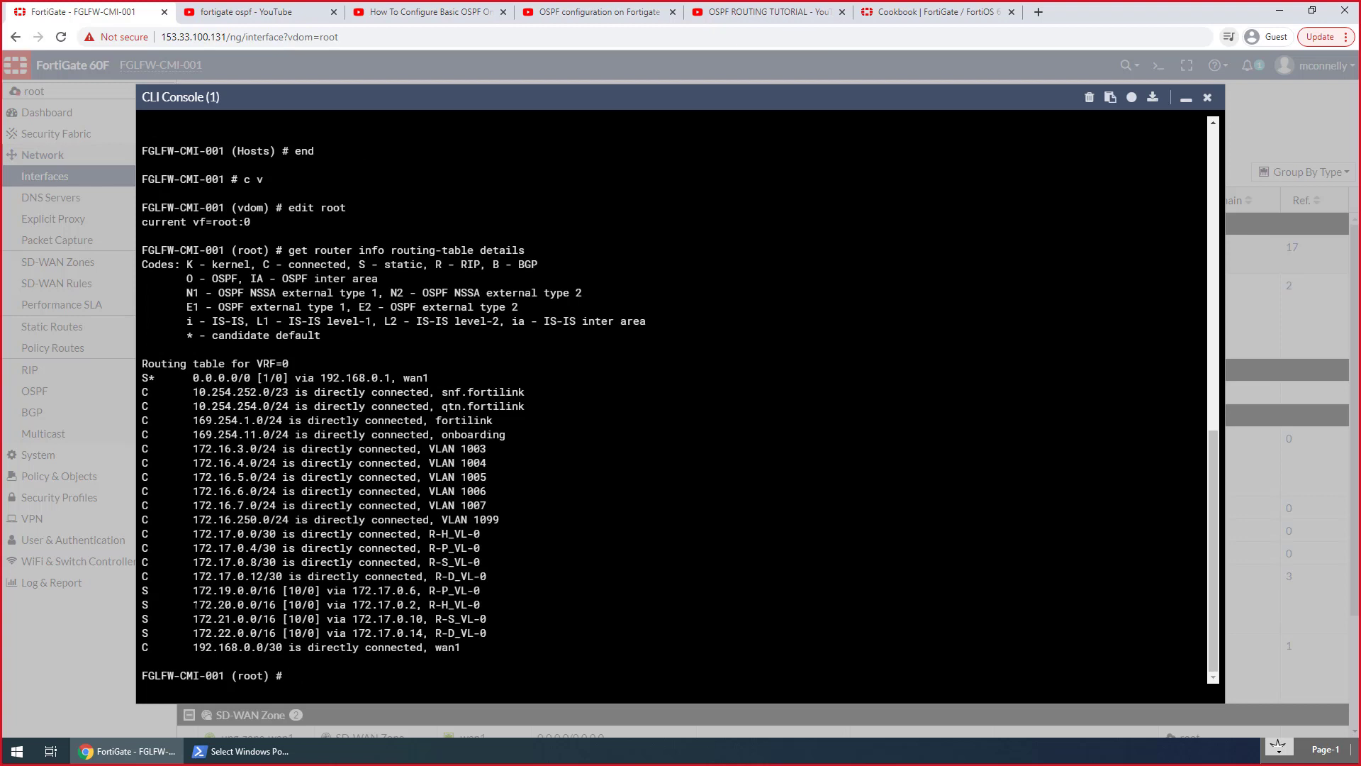
pyautogui.moveTo(194, 604); pyautogui.dragTo(473, 604)
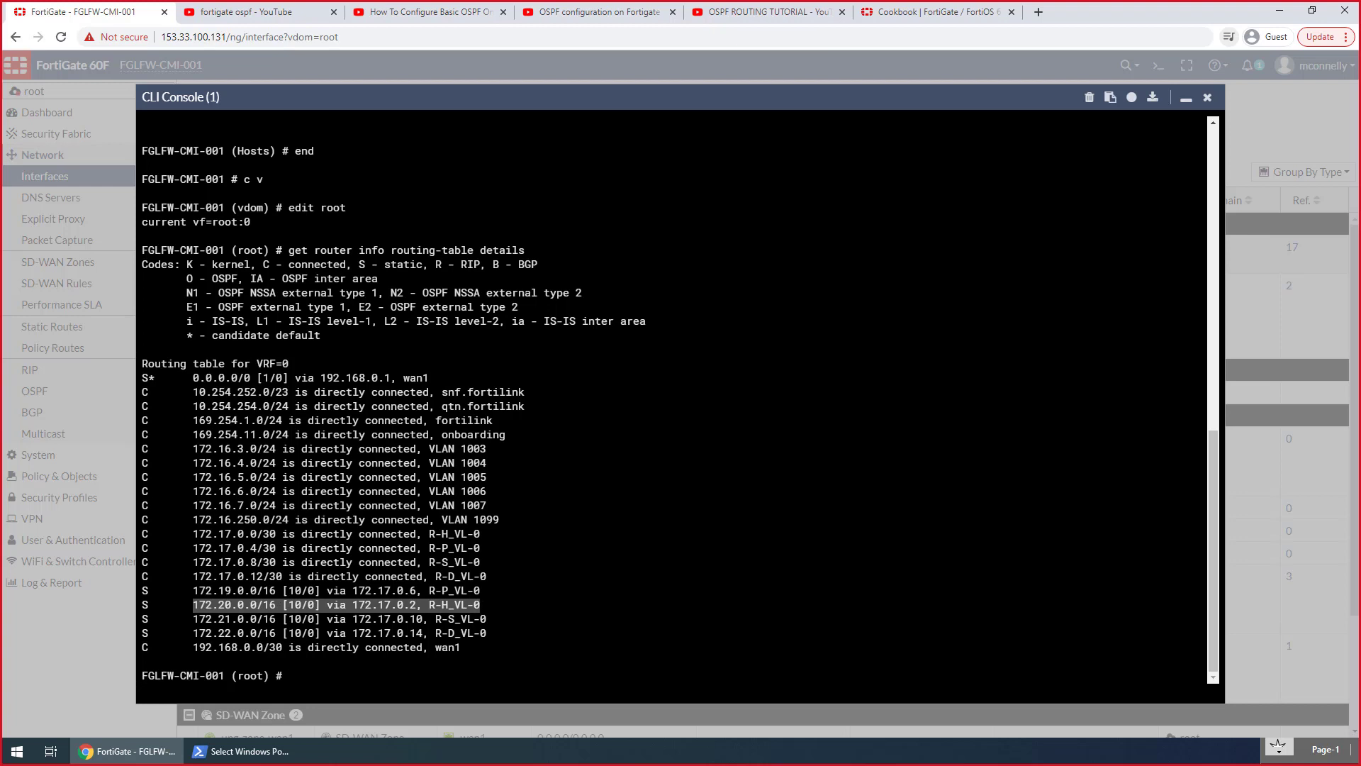
pyautogui.hotkey('alt', 'Tab')
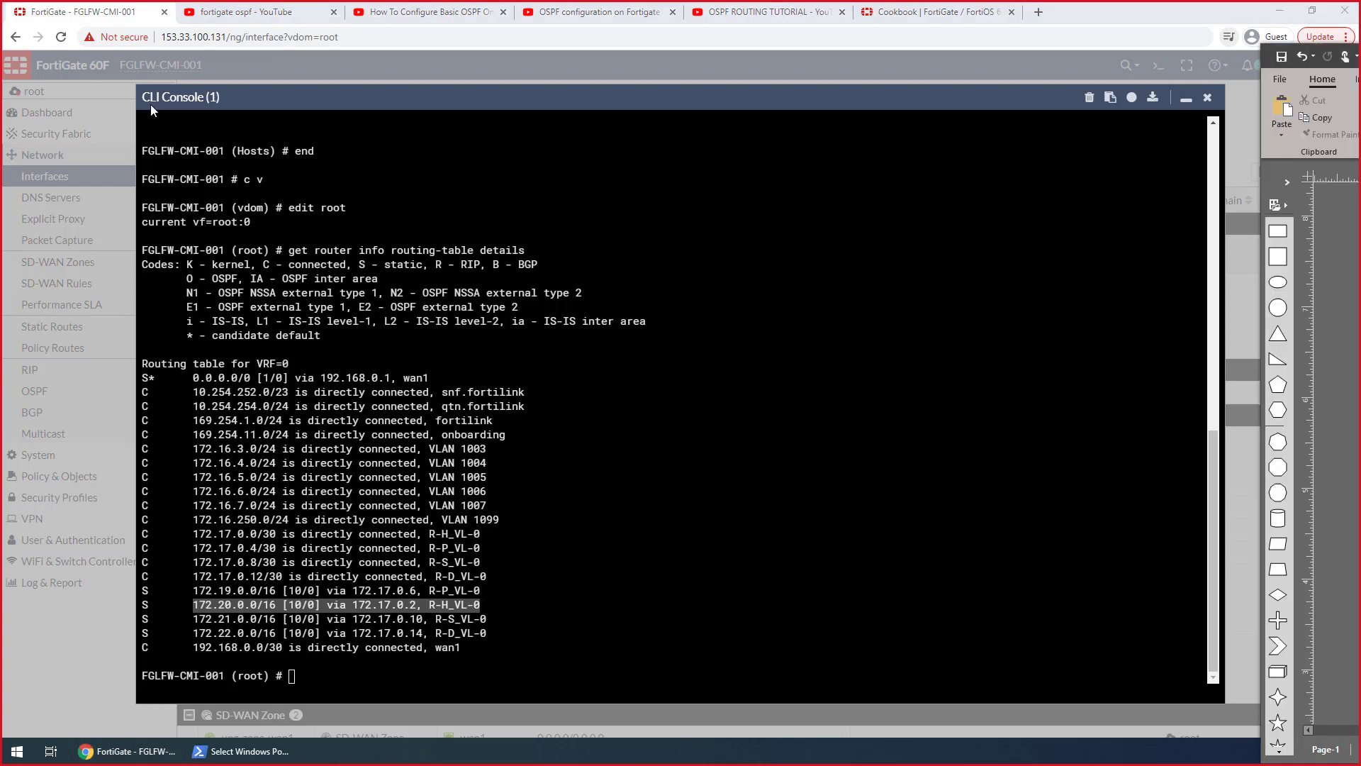
pyautogui.click(1185, 99)
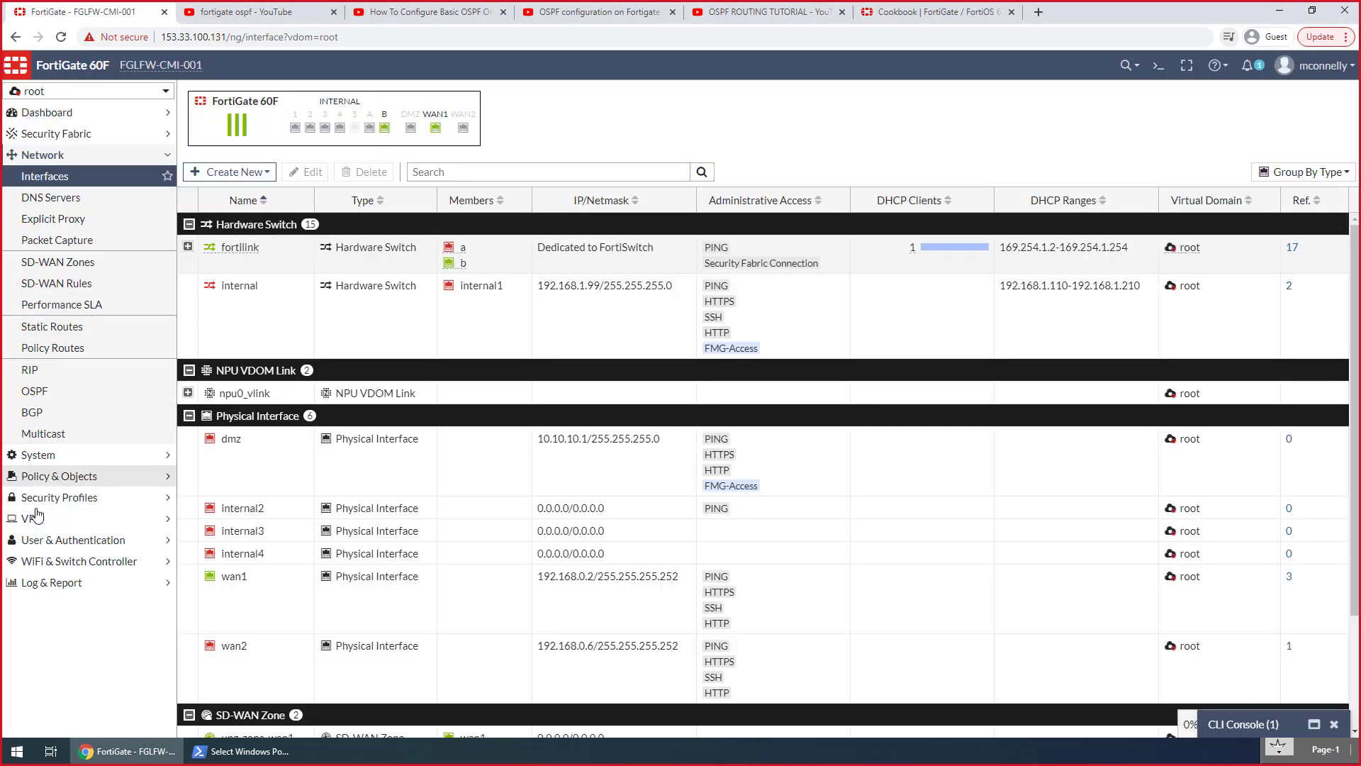
# Move the VPN Full Access firewall policy into the Management Policies section, directly below Super Admin -> Any
pyautogui.click(48, 477)
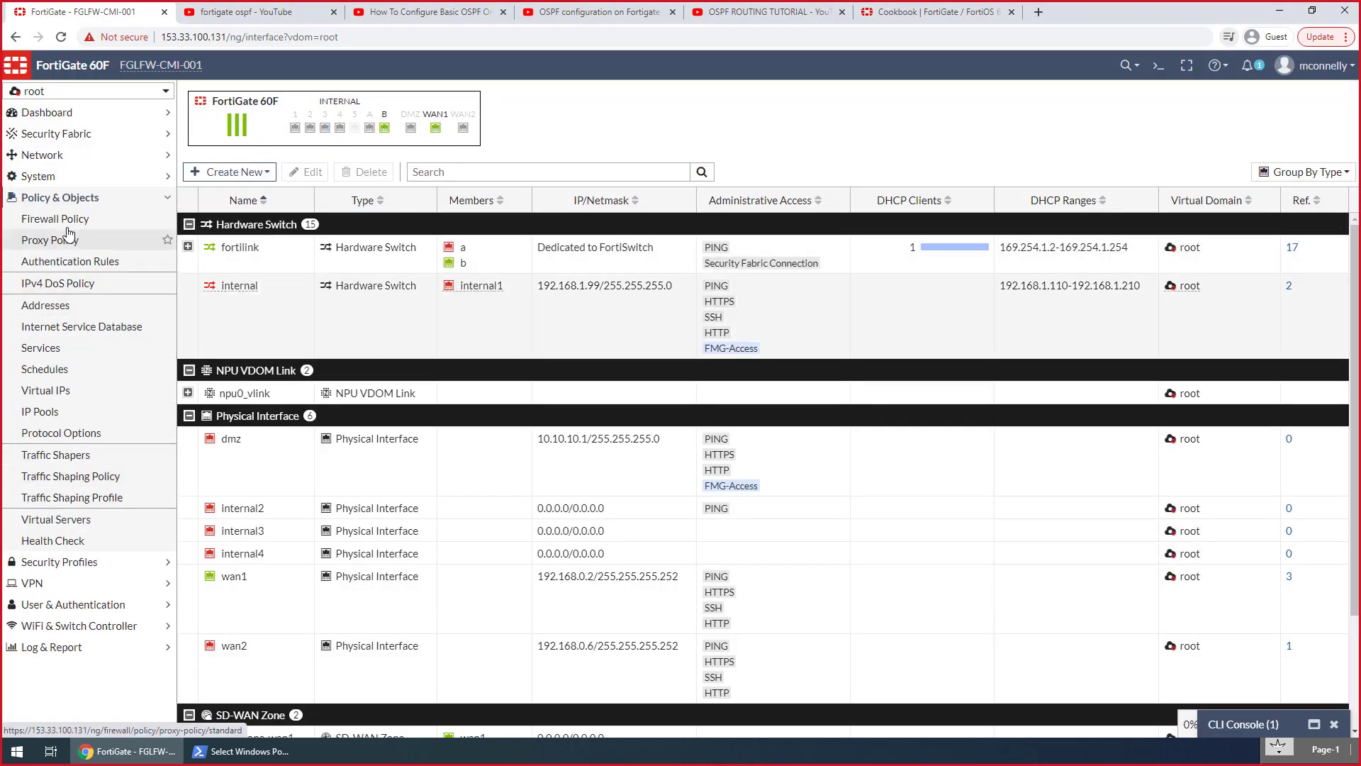
pyautogui.click(61, 224)
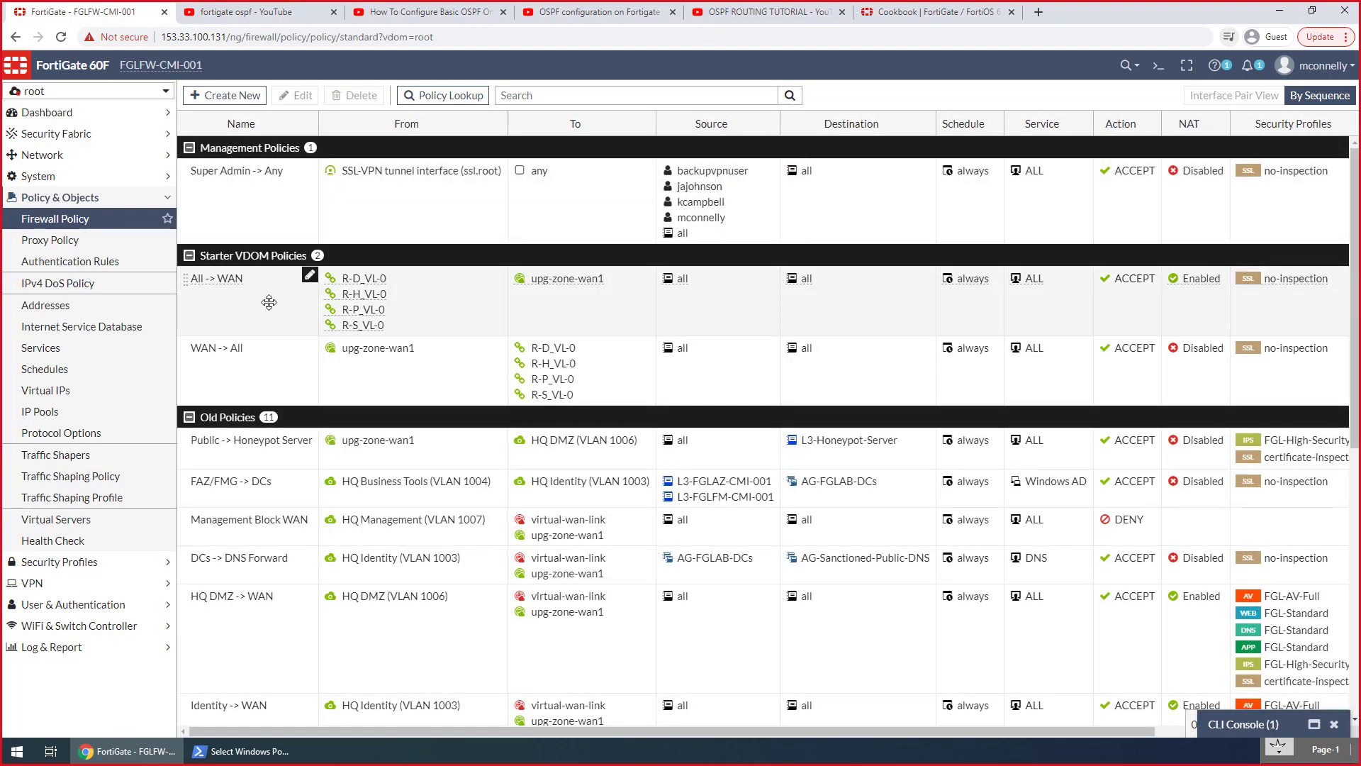
pyautogui.scroll(-7, 304, 439)
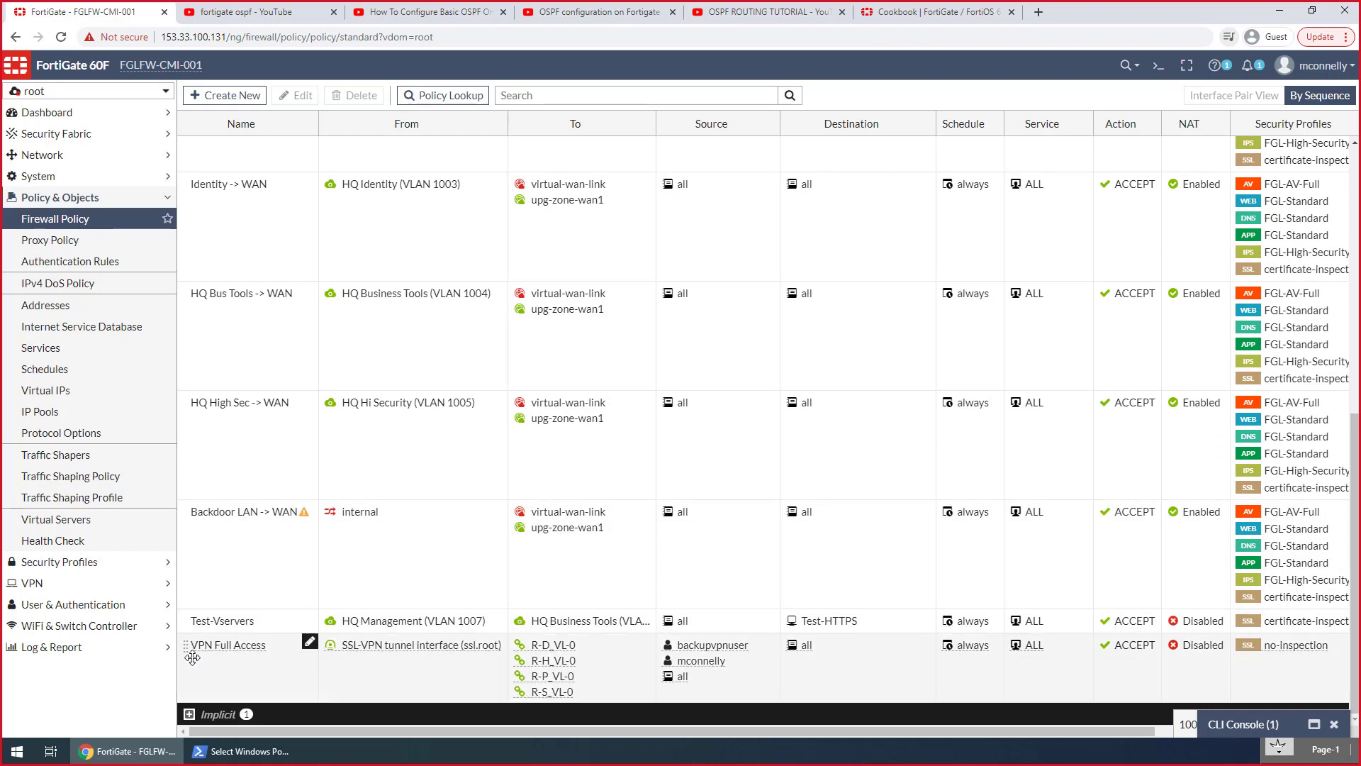
pyautogui.moveTo(186, 647); pyautogui.dragTo(381, 254)
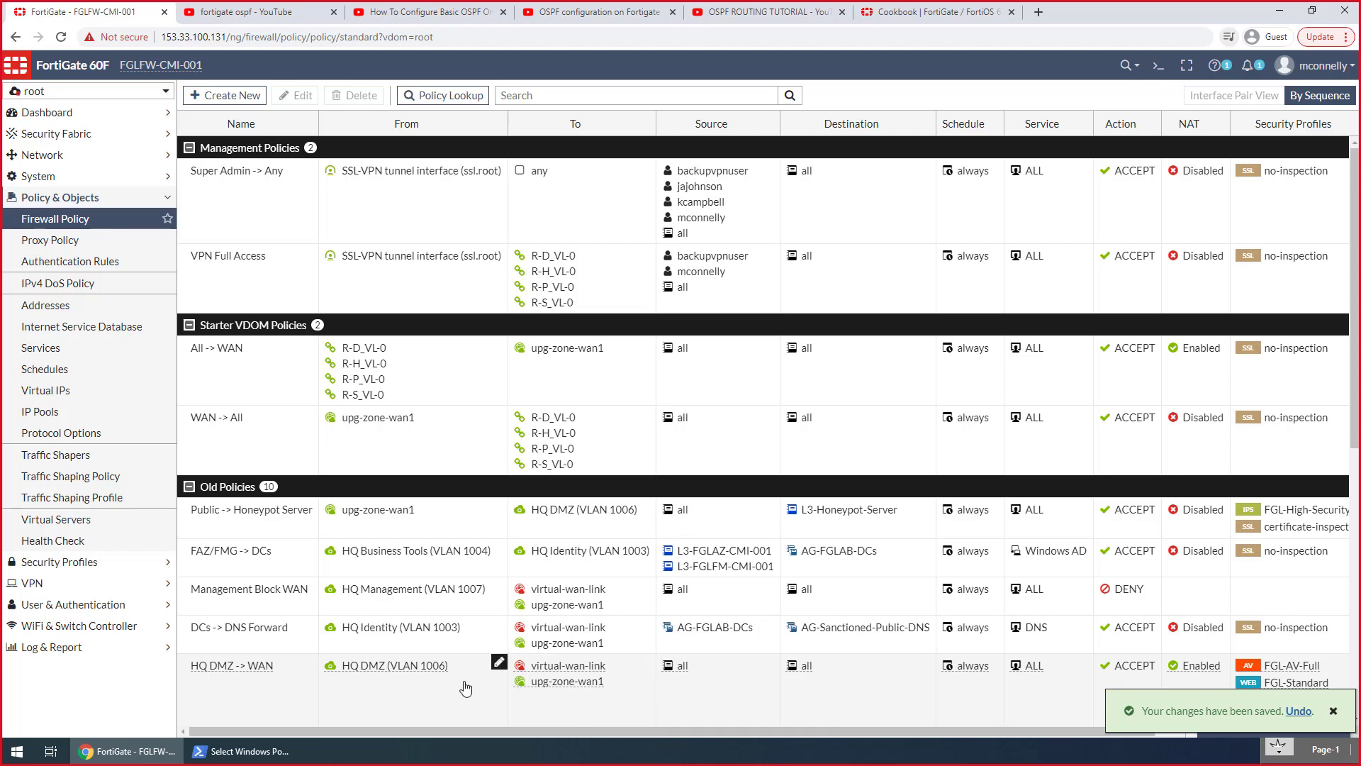
pyautogui.click(25, 752)
pyautogui.write('putty')
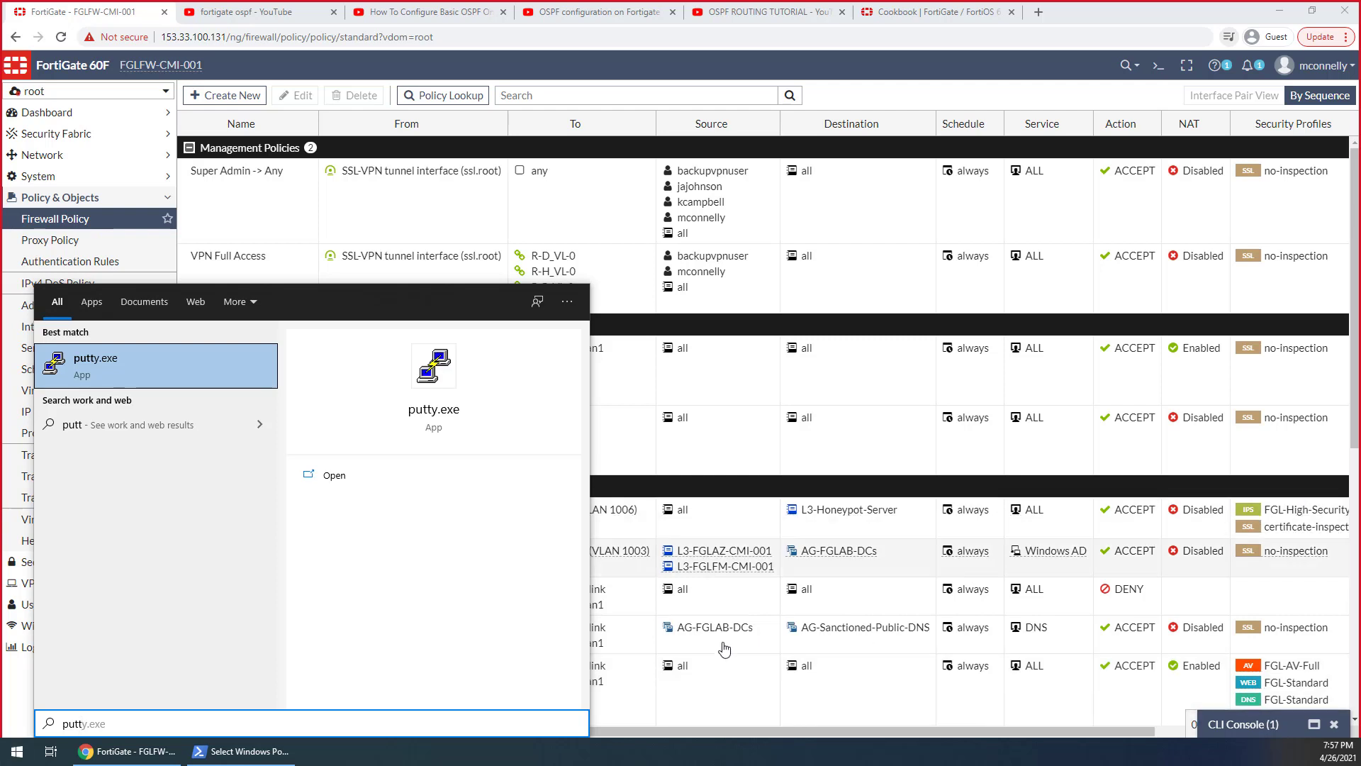
pyautogui.press('Escape')
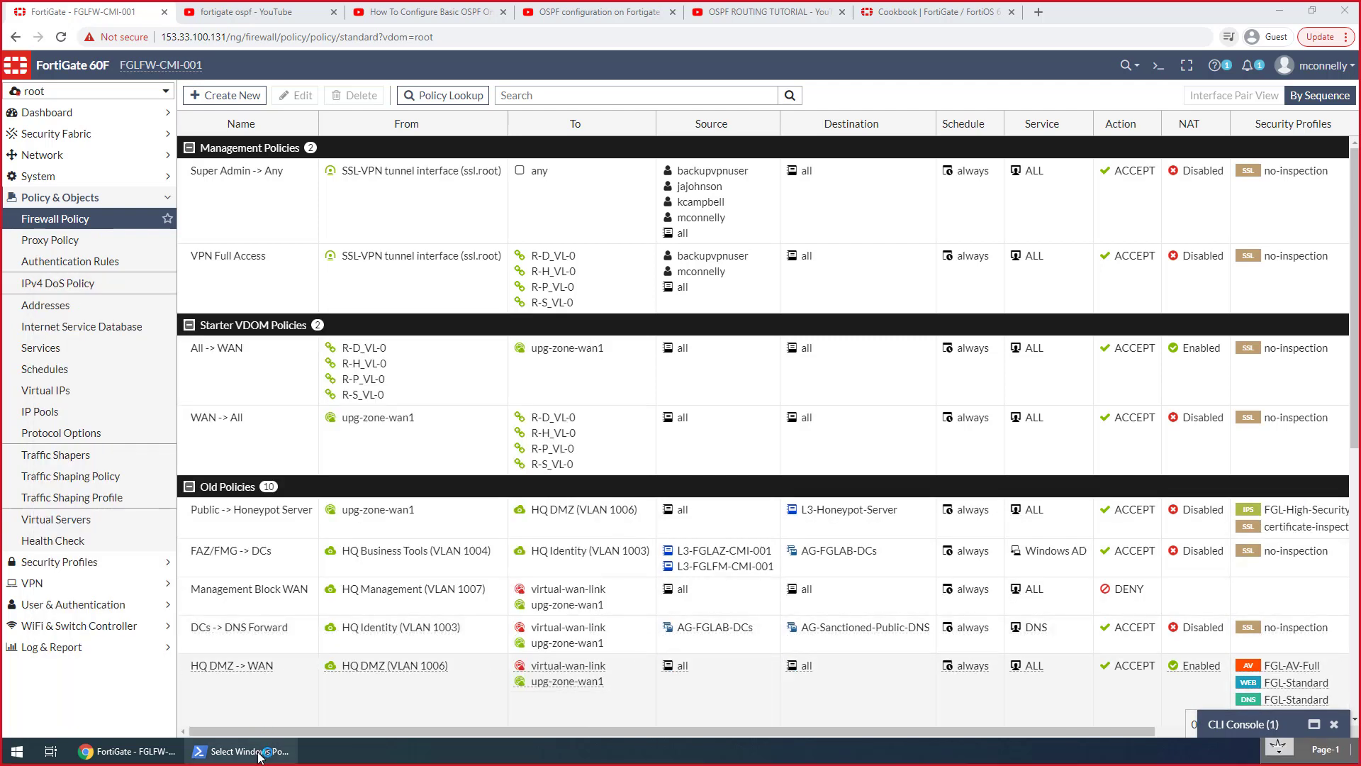
# Switch to the PowerShell window, ping 172.20.200.3 again, and stop the ping early
pyautogui.click(260, 752)
pyautogui.press('Up')
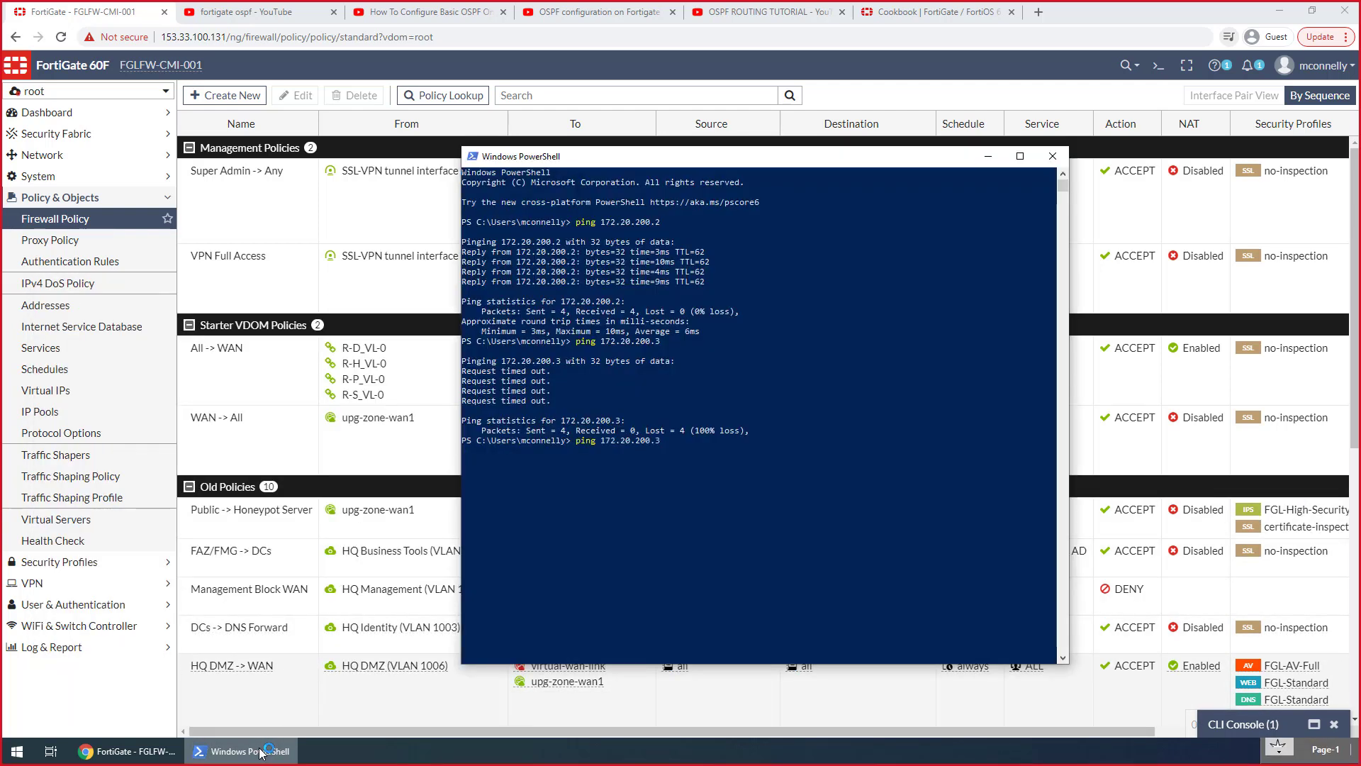
pyautogui.press('Return')
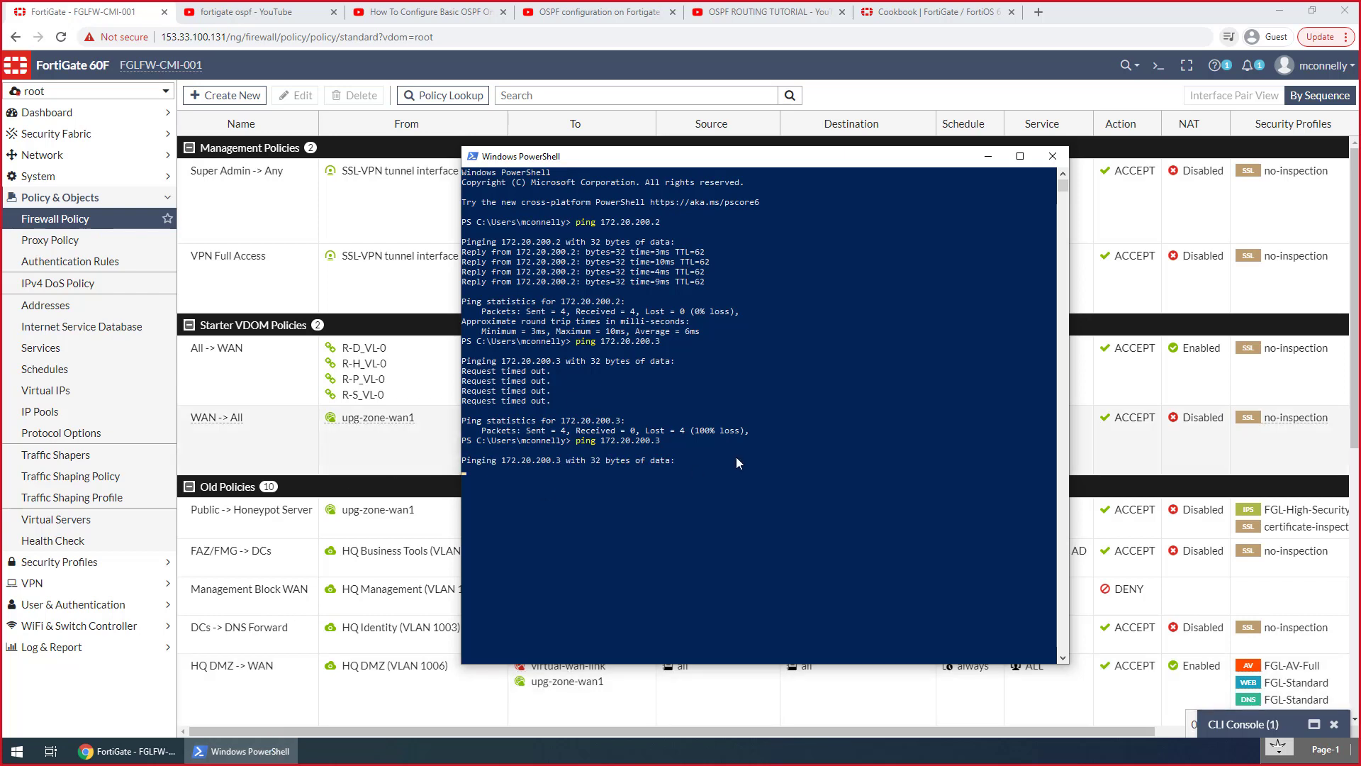
pyautogui.hotkey('ctrl', 'c')
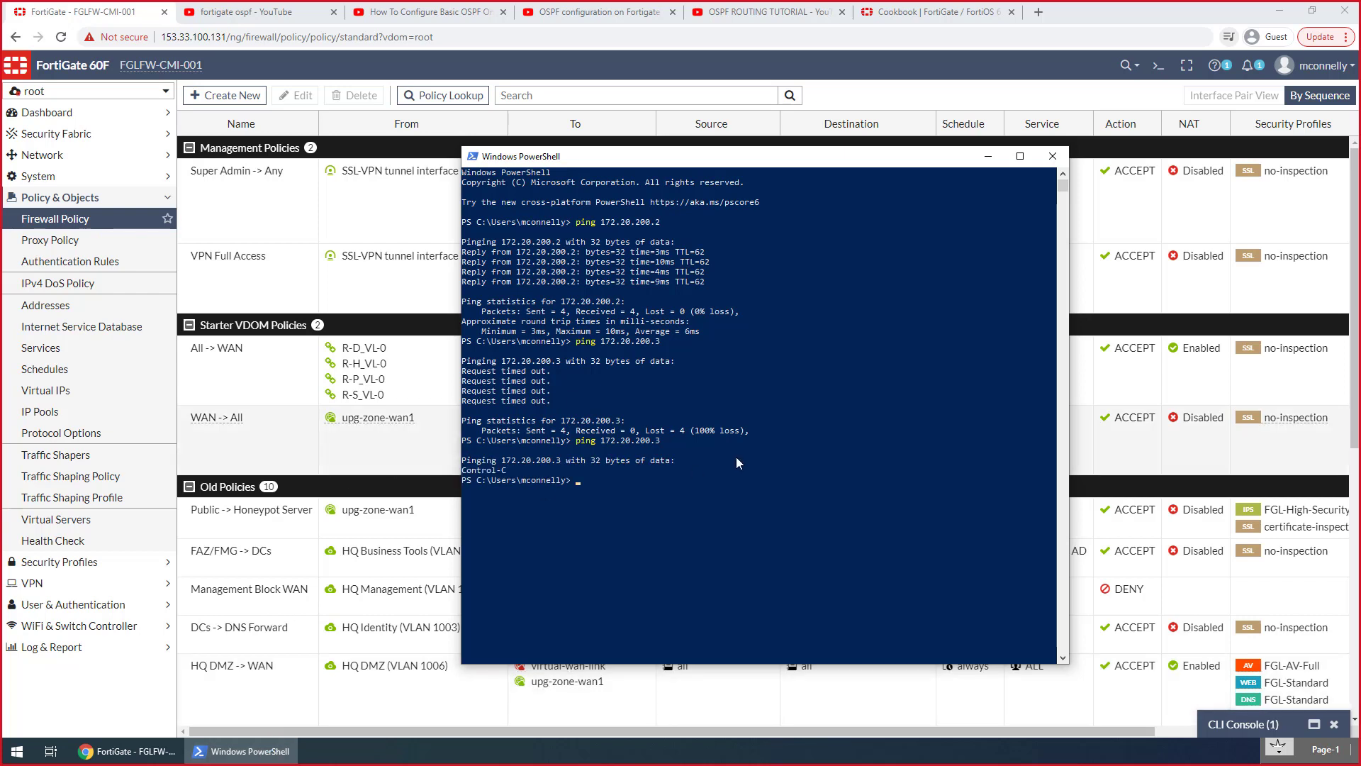
# Test TCP connectivity to 172.20.200.3 on port 3389 with Test-NetConnection
pyautogui.write('test-net')
pyautogui.press('Tab')
pyautogui.write('172.20.200.3 -port 3389')
pyautogui.press('Return')
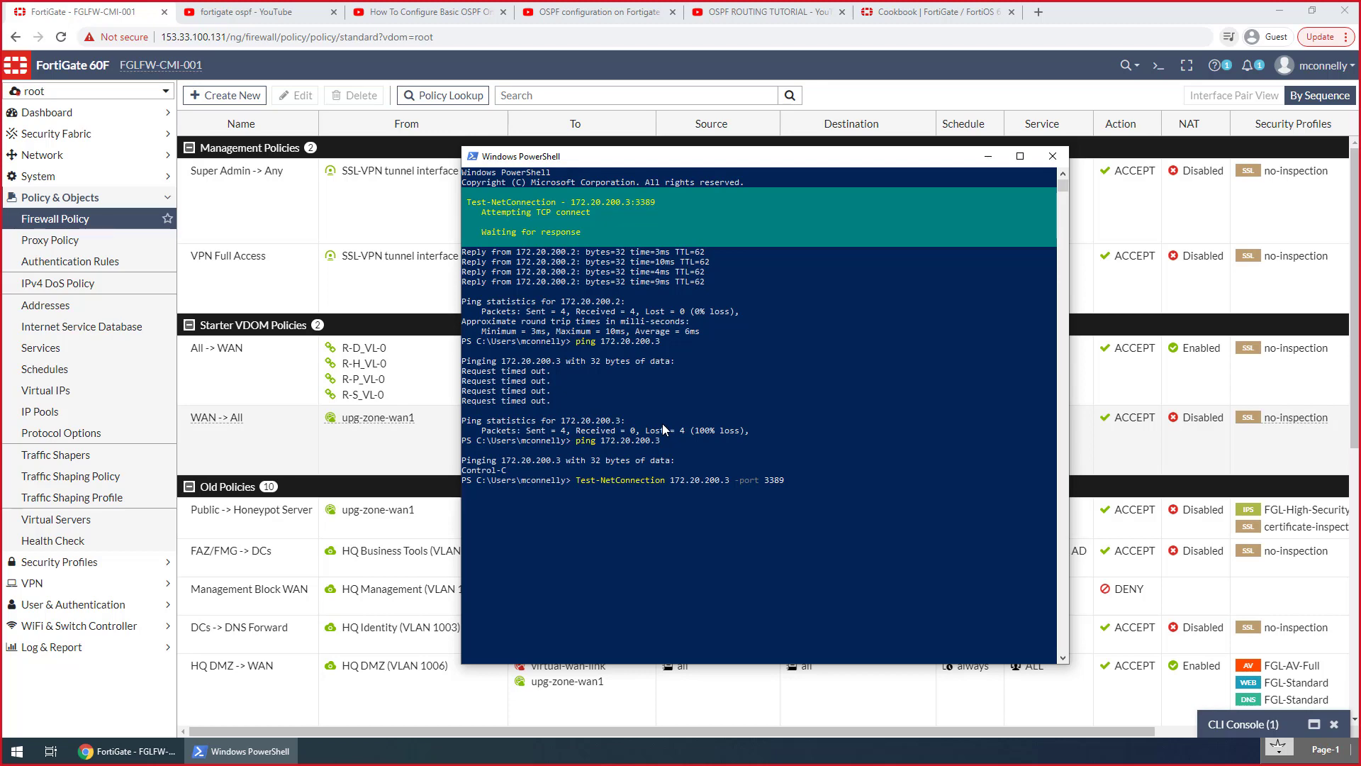
# Open the root VDOM's log settings and review the event and local traffic logging options
pyautogui.click(68, 652)
pyautogui.click(67, 648)
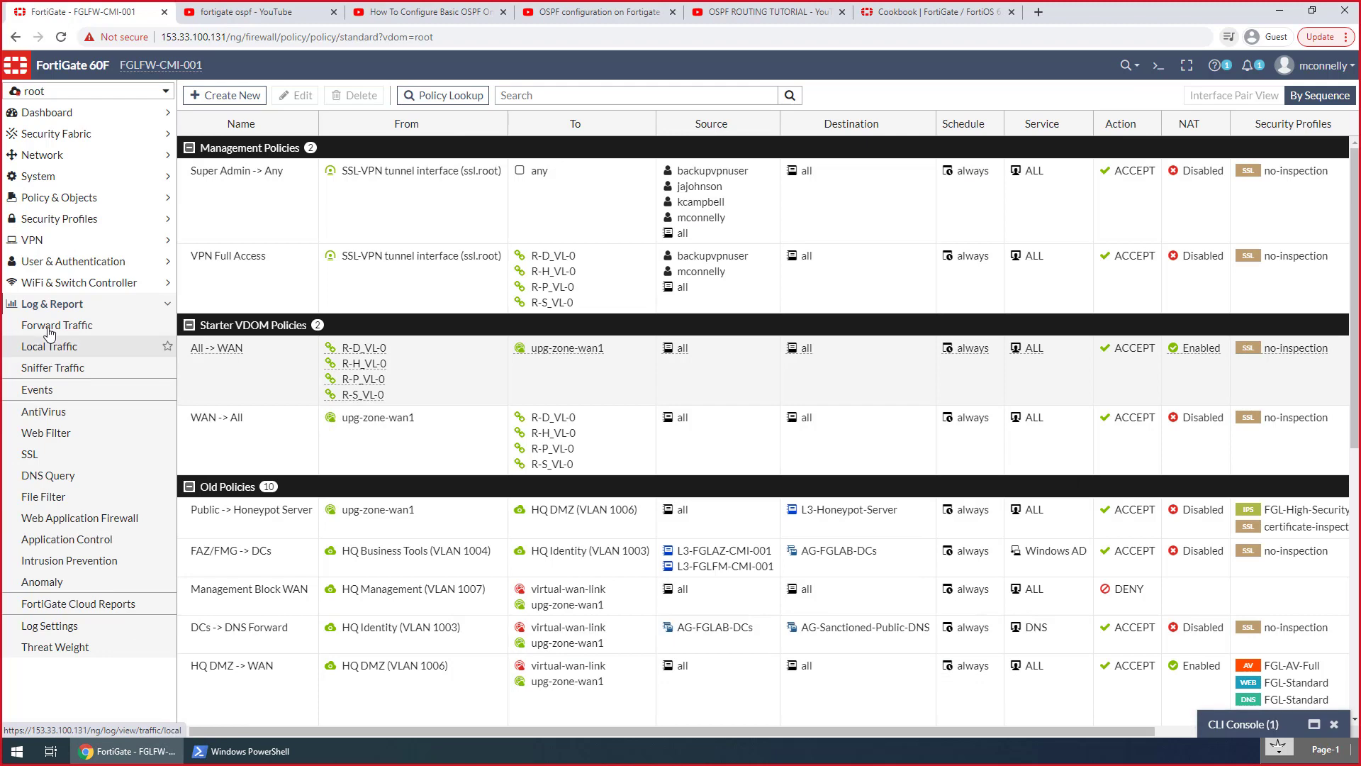
pyautogui.click(57, 628)
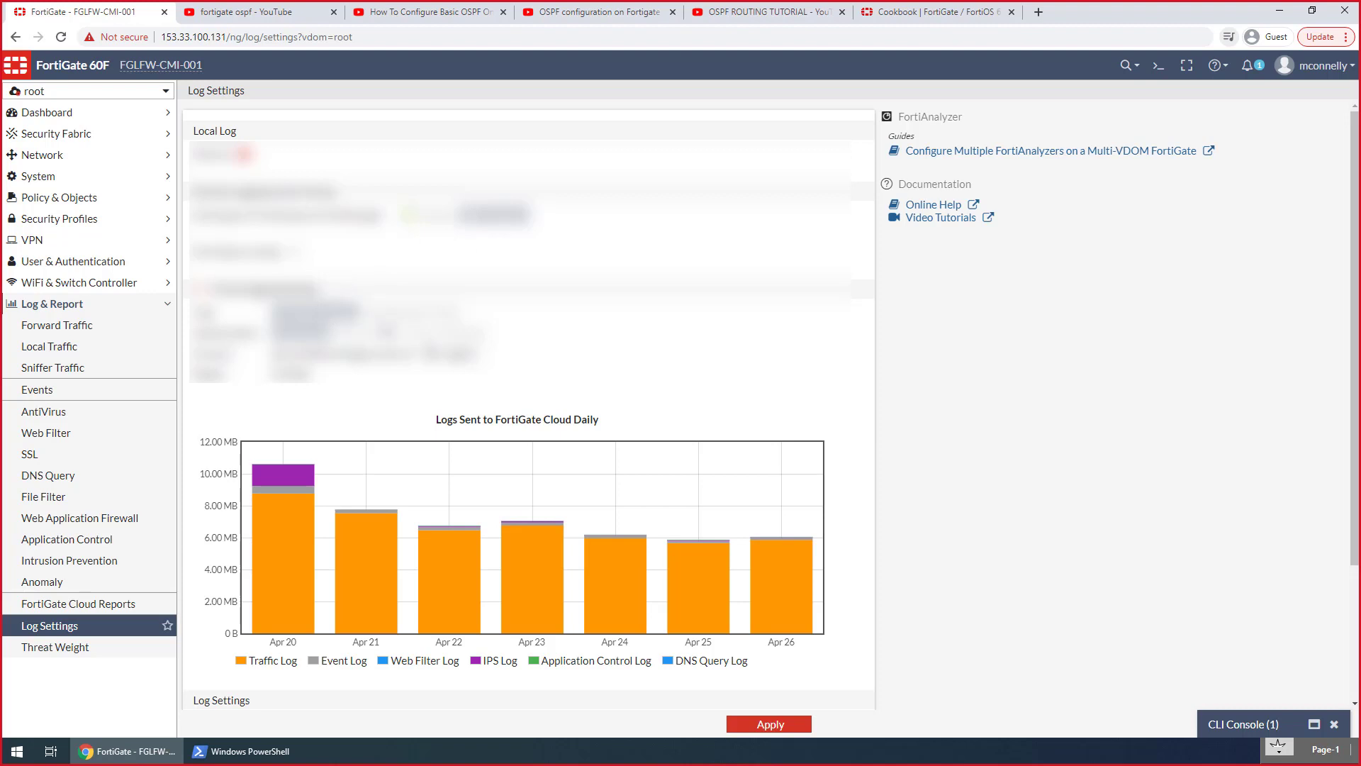
pyautogui.scroll(-3, 733, 558)
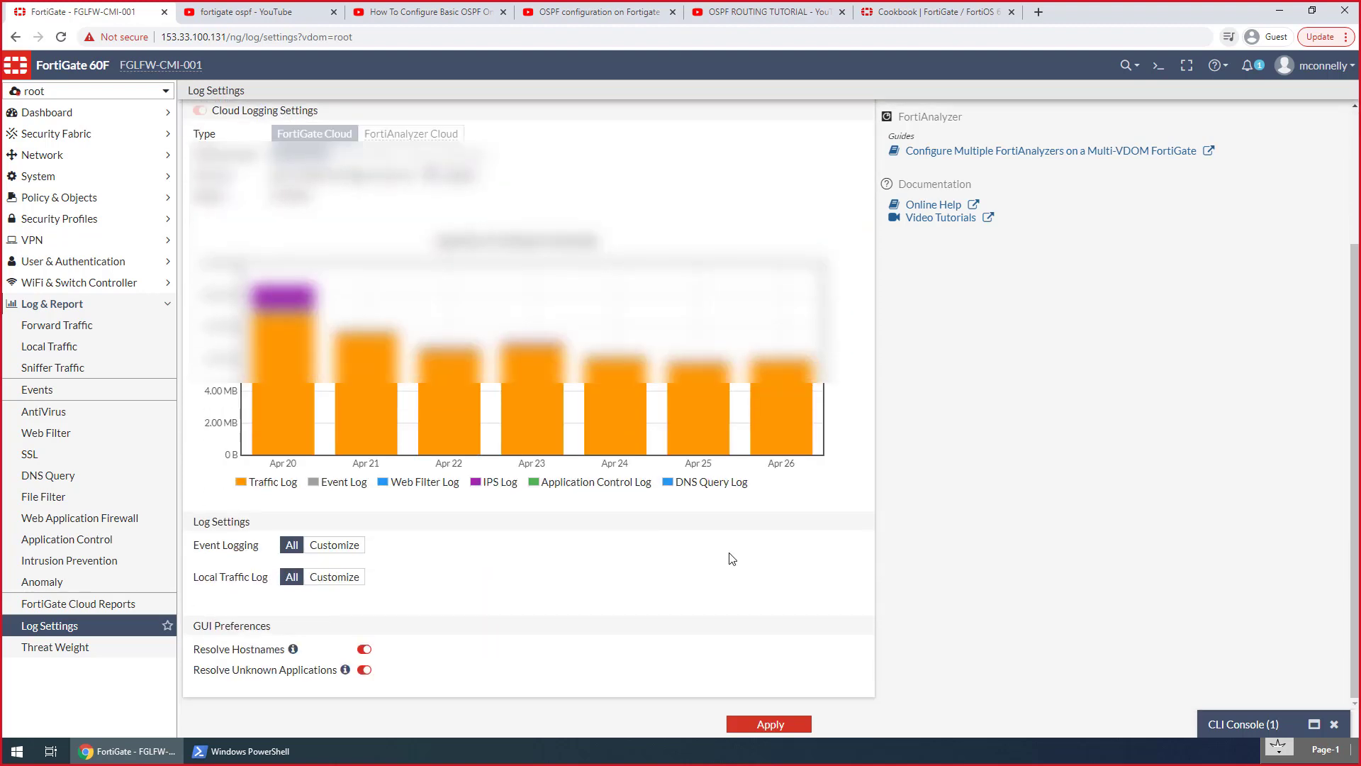
# Switch to the PowerShell window and print the local routing table with route print
pyautogui.hotkey('alt', 'Tab')
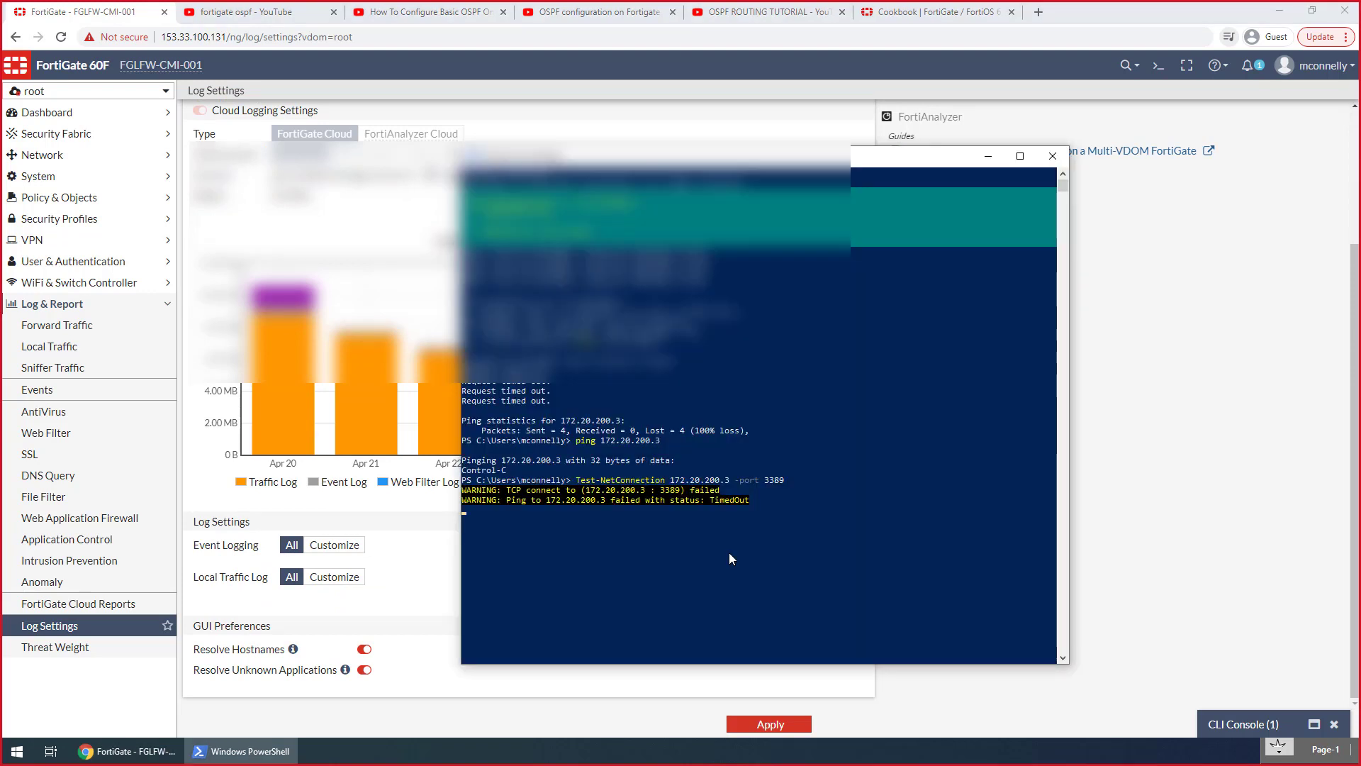
pyautogui.write('rout ')
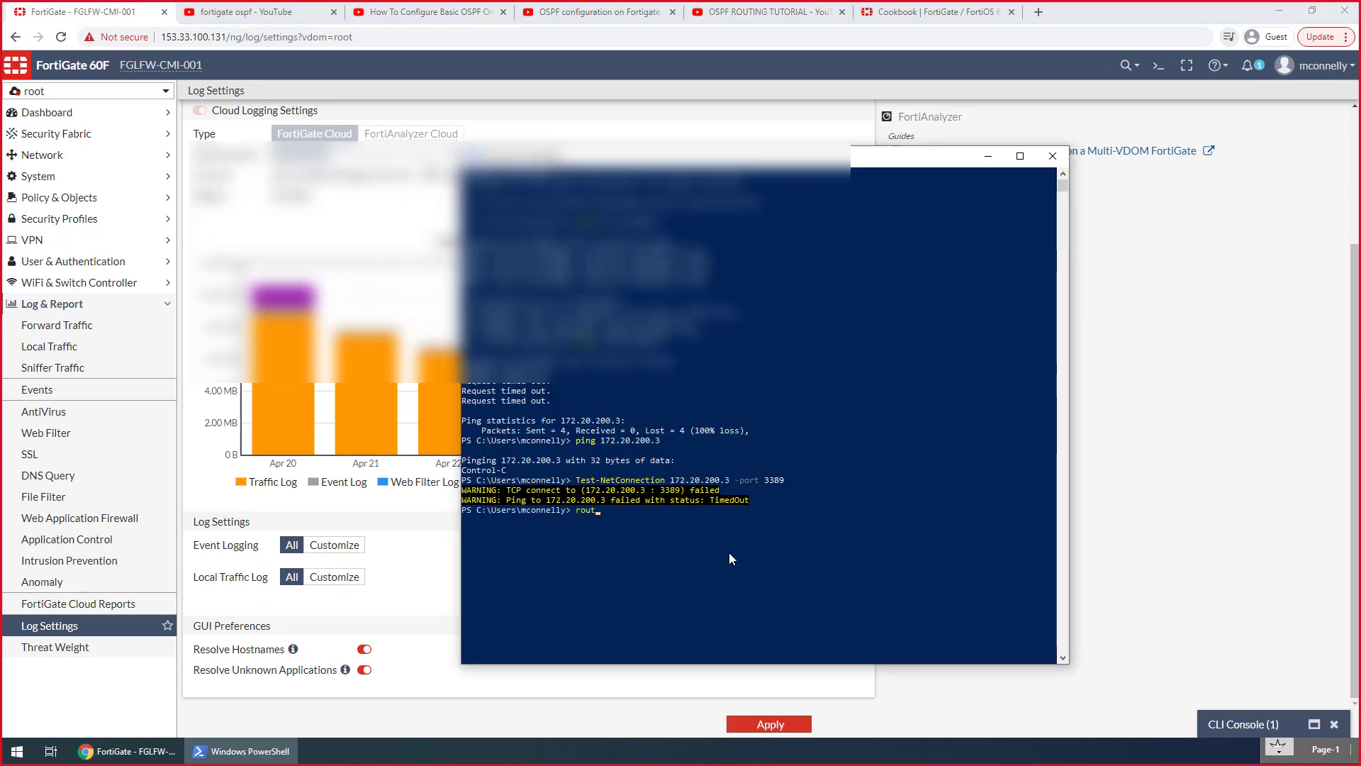
pyautogui.write('e print')
pyautogui.press('Return')
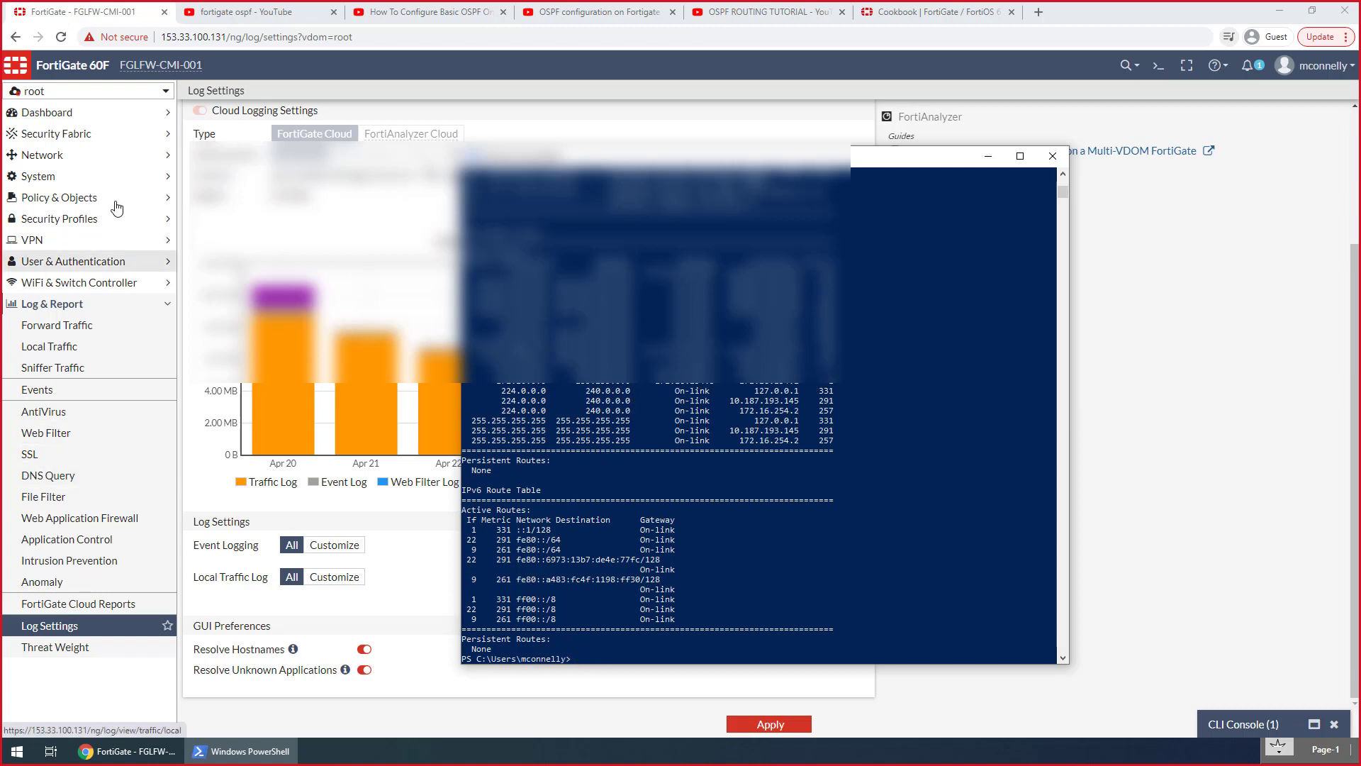
# Open the root VDOM's forward traffic log and show the details of the newest entry for destination 172.20.200.3
pyautogui.scroll(3, 290, 415)
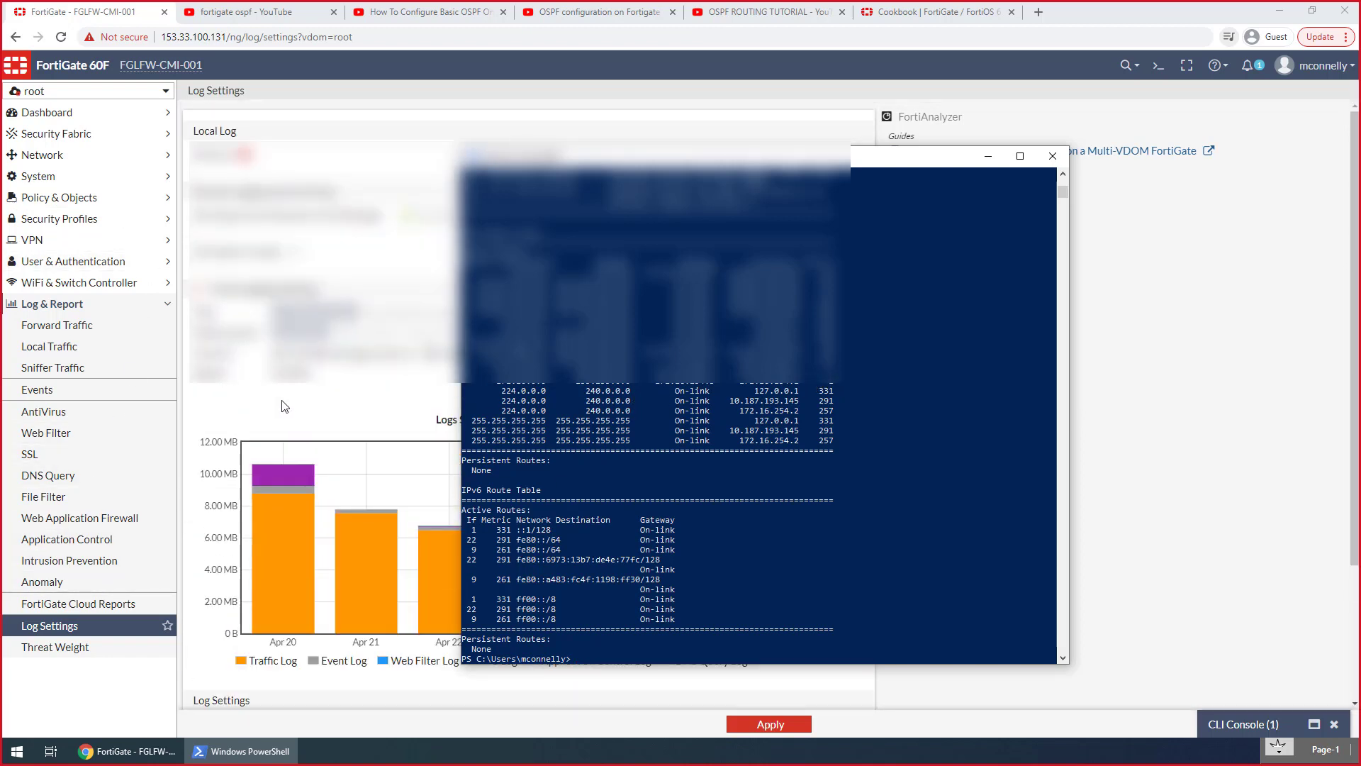
pyautogui.scroll(-2, 283, 400)
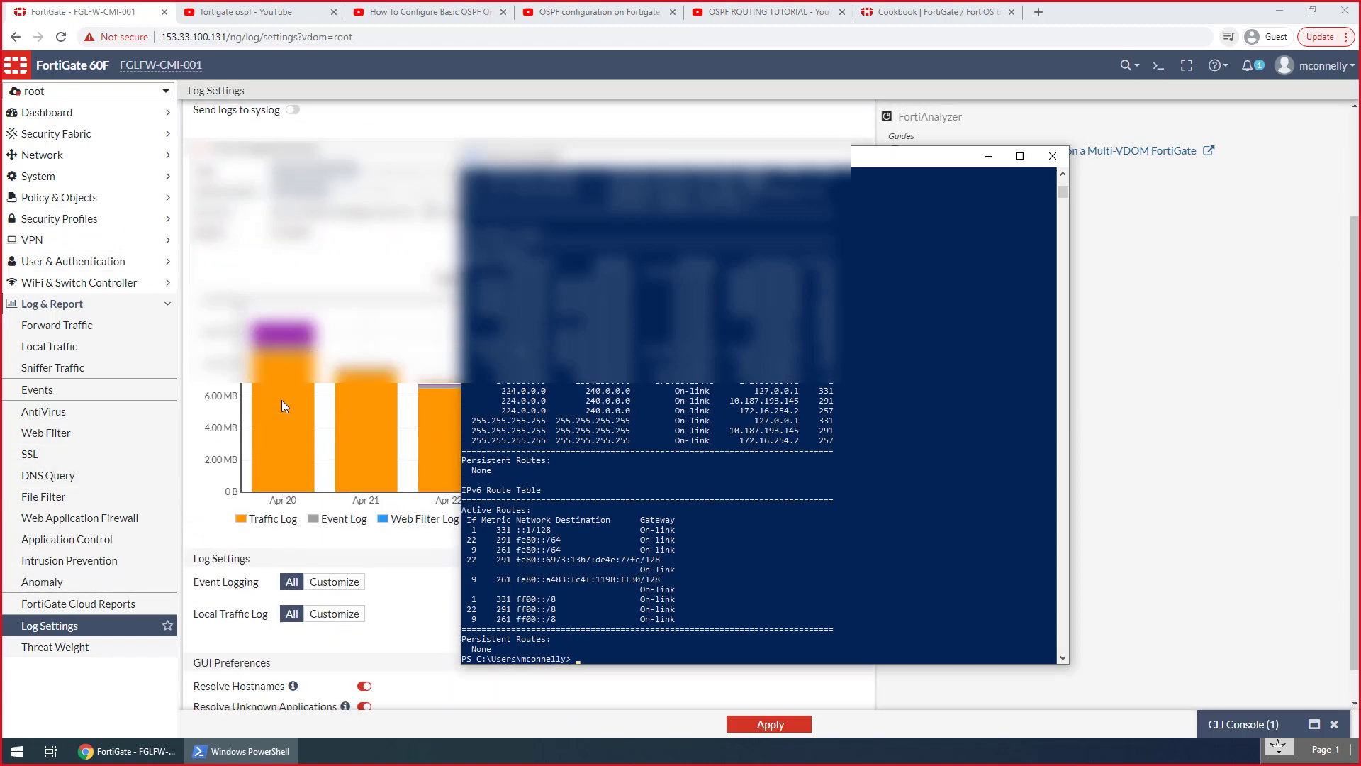
pyautogui.click(40, 177)
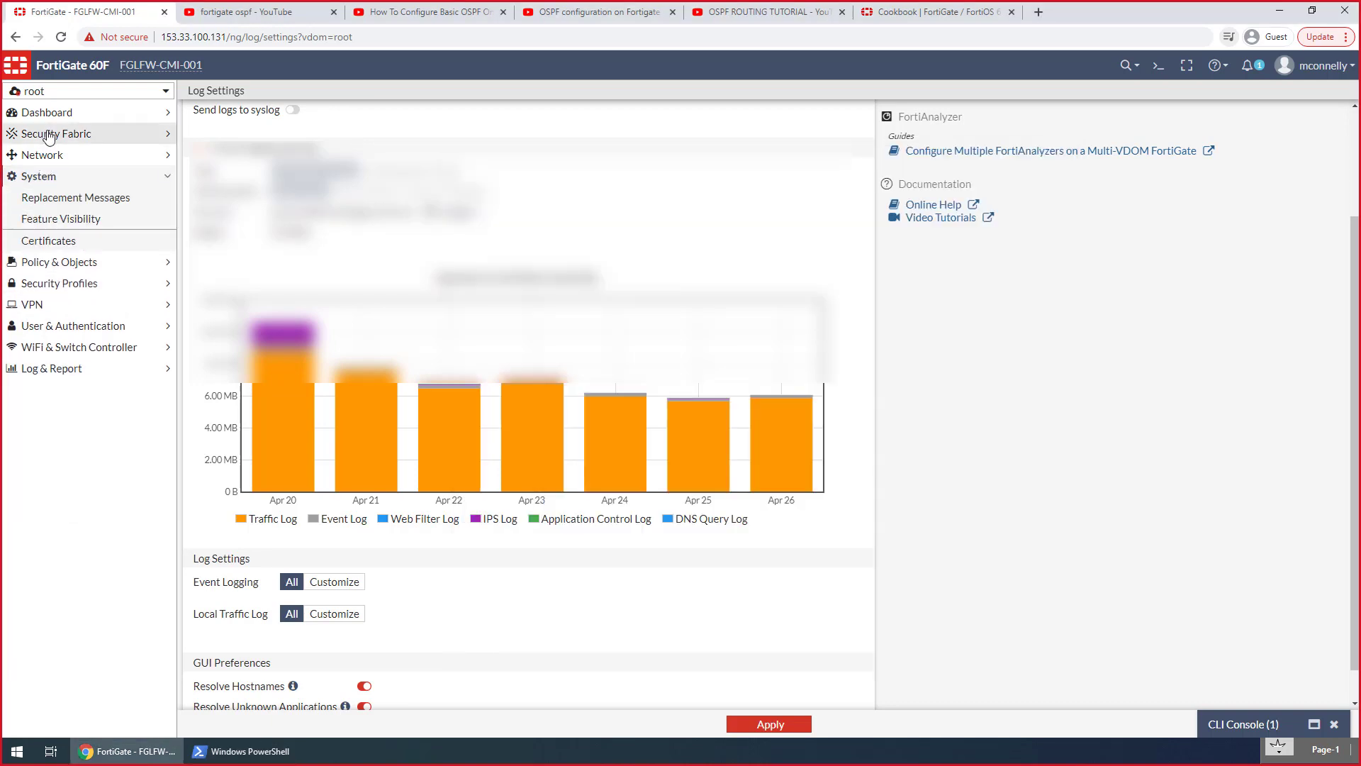
pyautogui.click(58, 367)
pyautogui.click(56, 325)
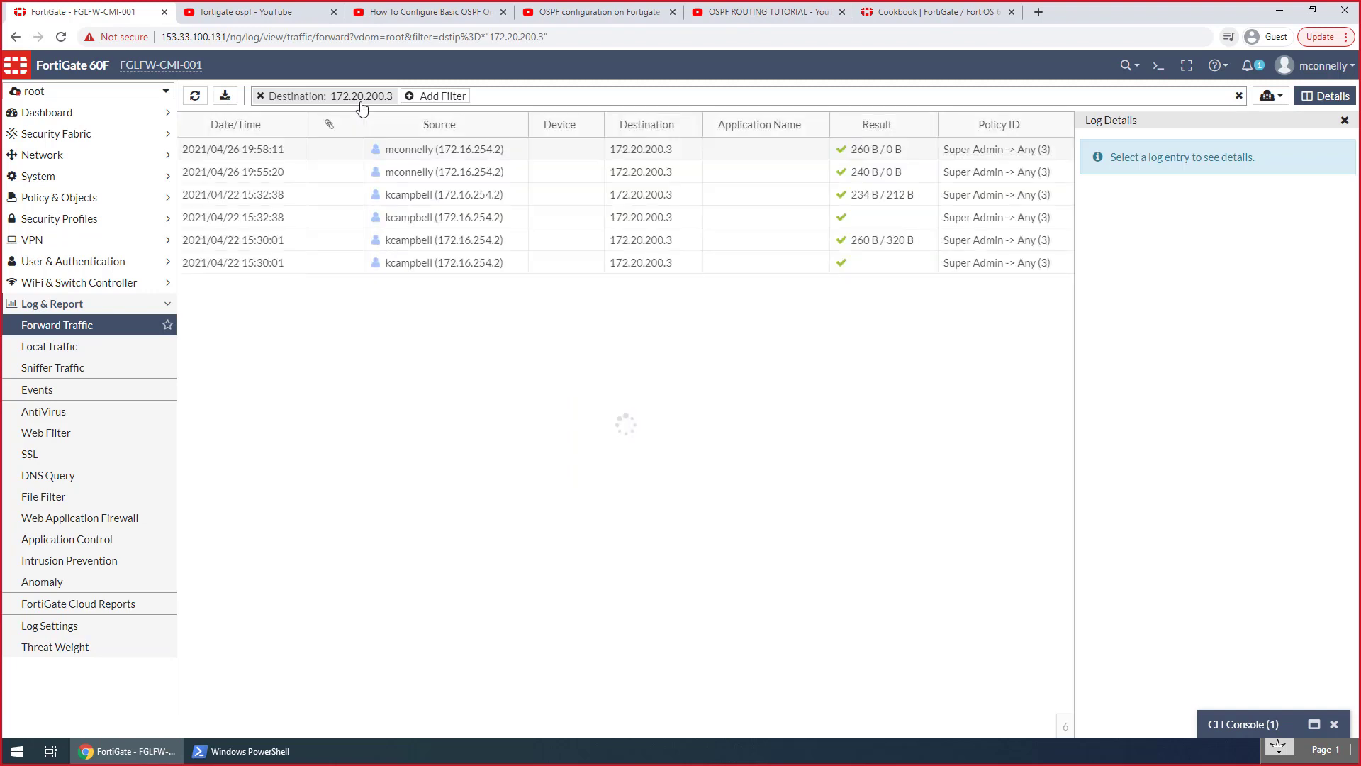
pyautogui.click(787, 151)
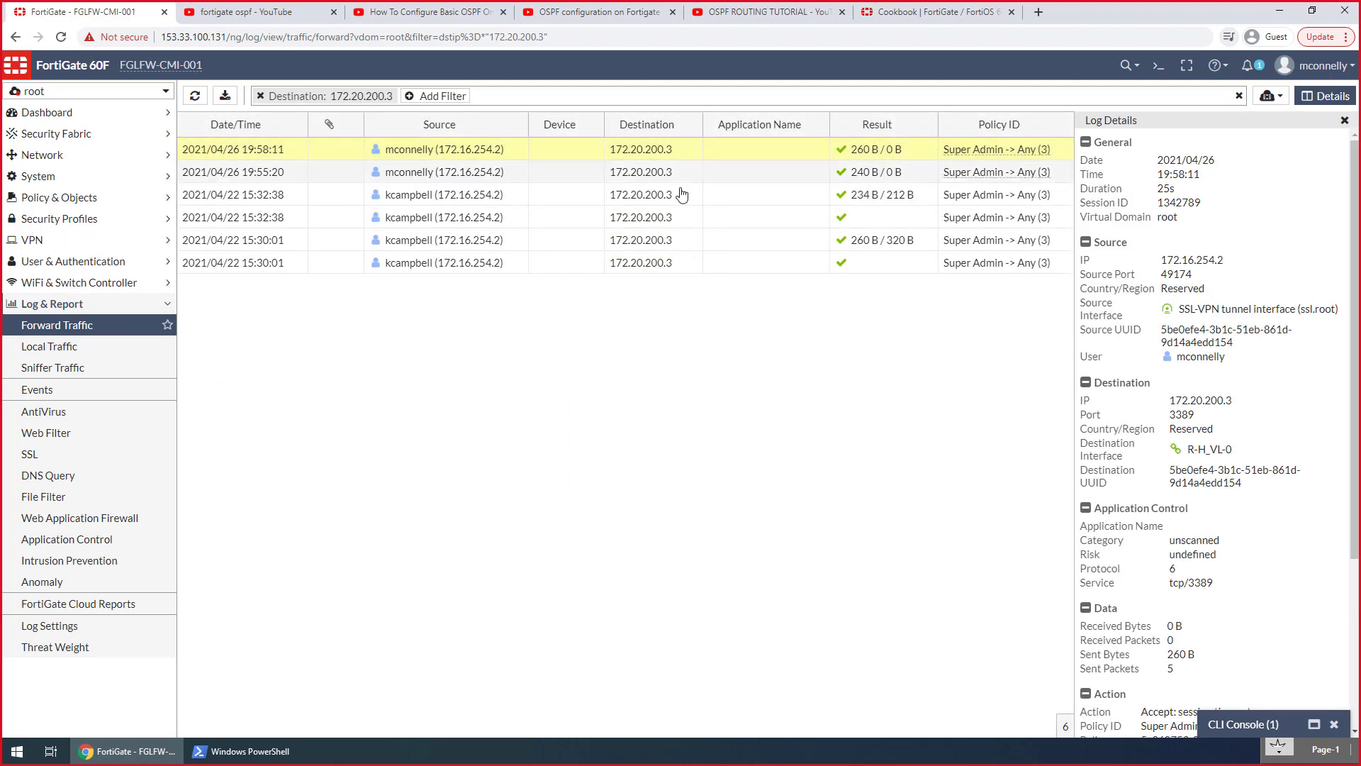
# Switch to the Hosts VDOM and filter its forward traffic log by destination 172.20.200.3
pyautogui.click(146, 97)
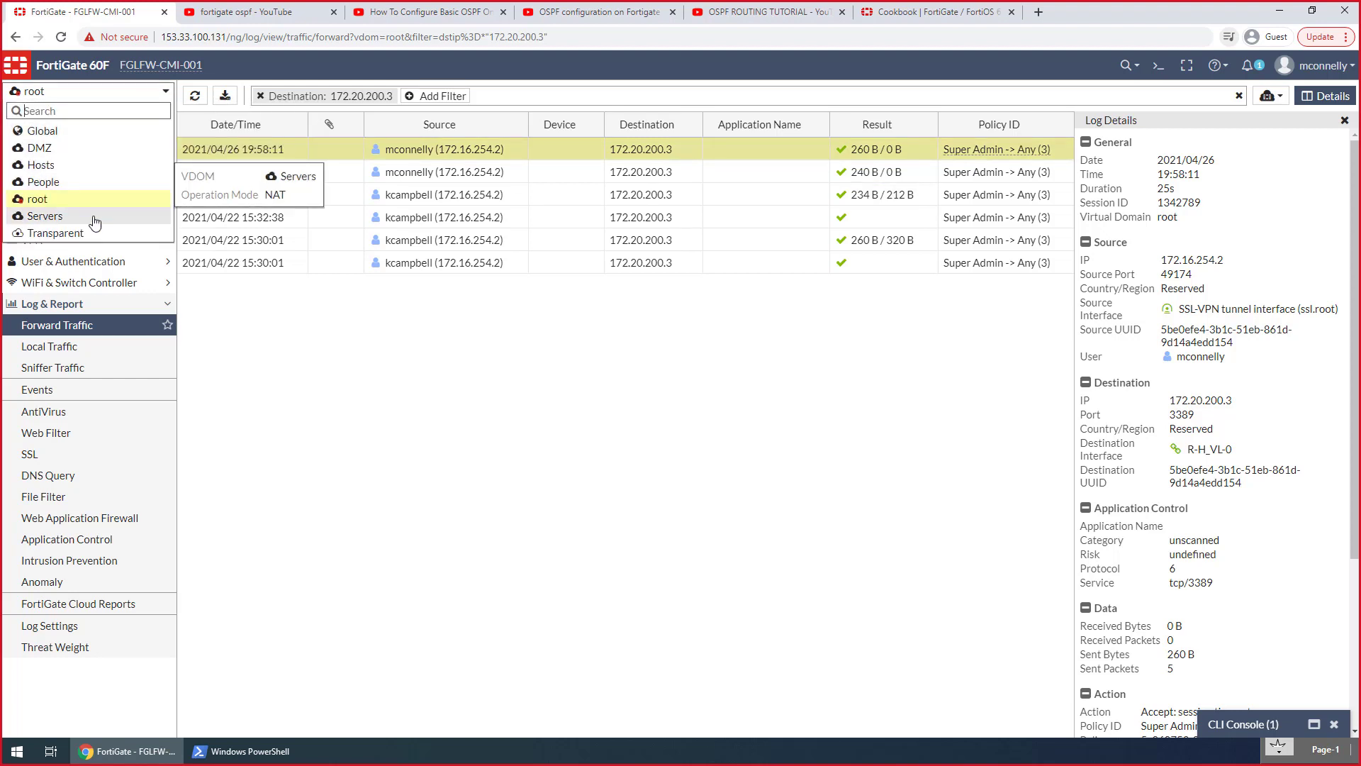
pyautogui.click(85, 165)
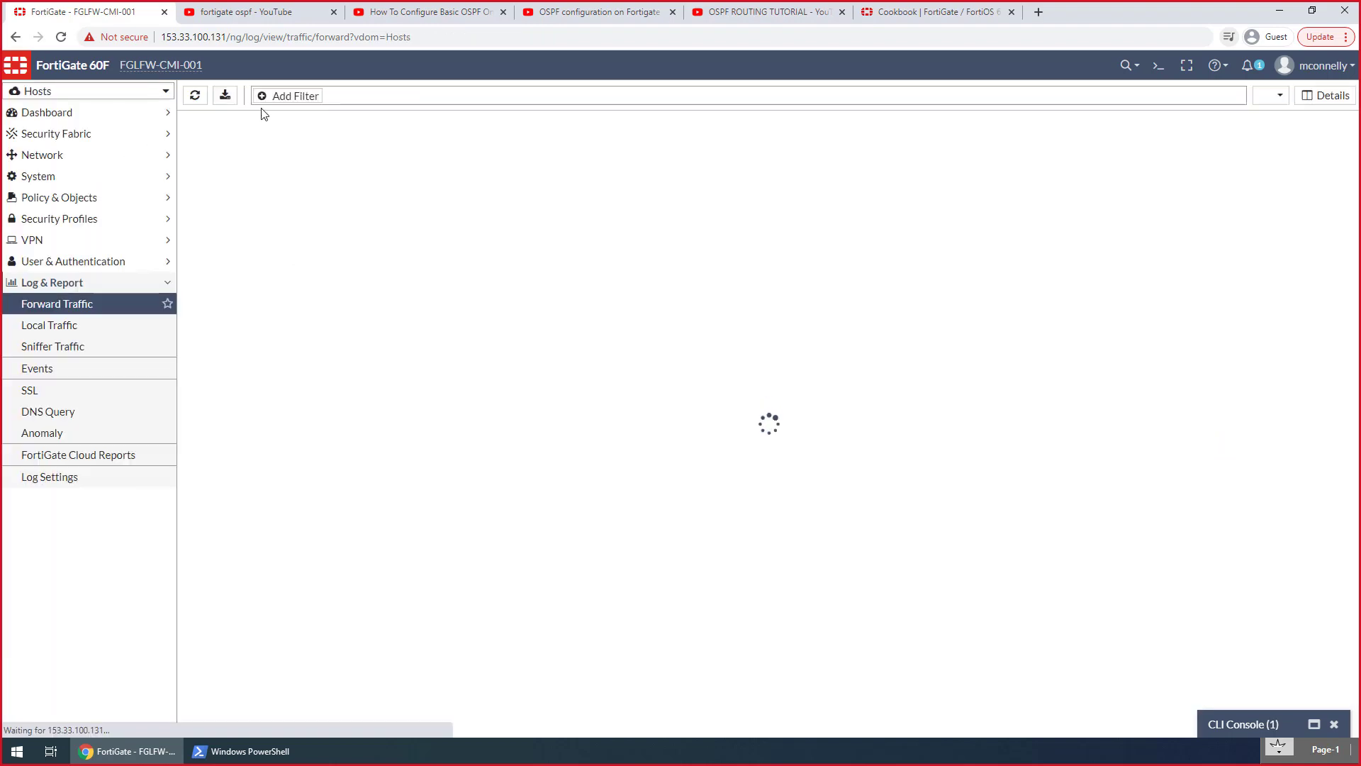
pyautogui.click(261, 95)
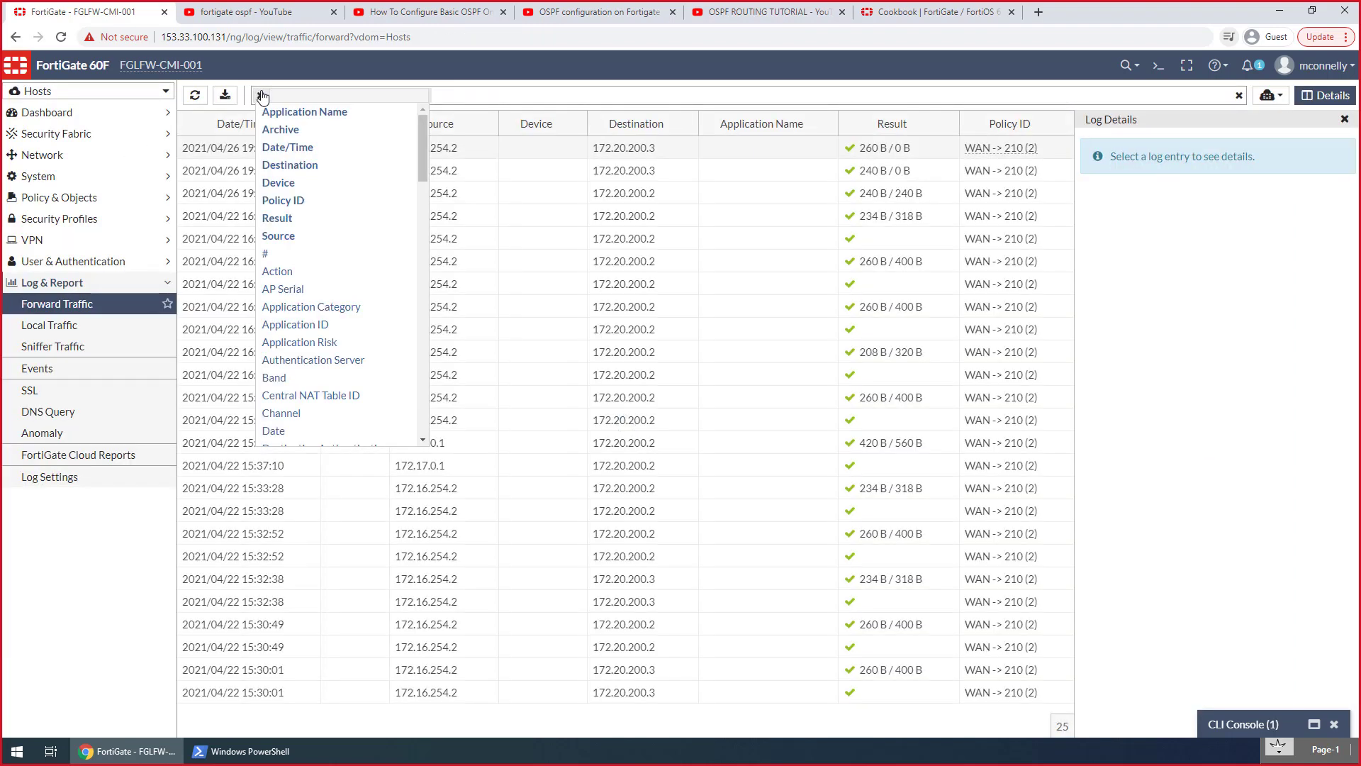
pyautogui.write('dest')
pyautogui.press('Return')
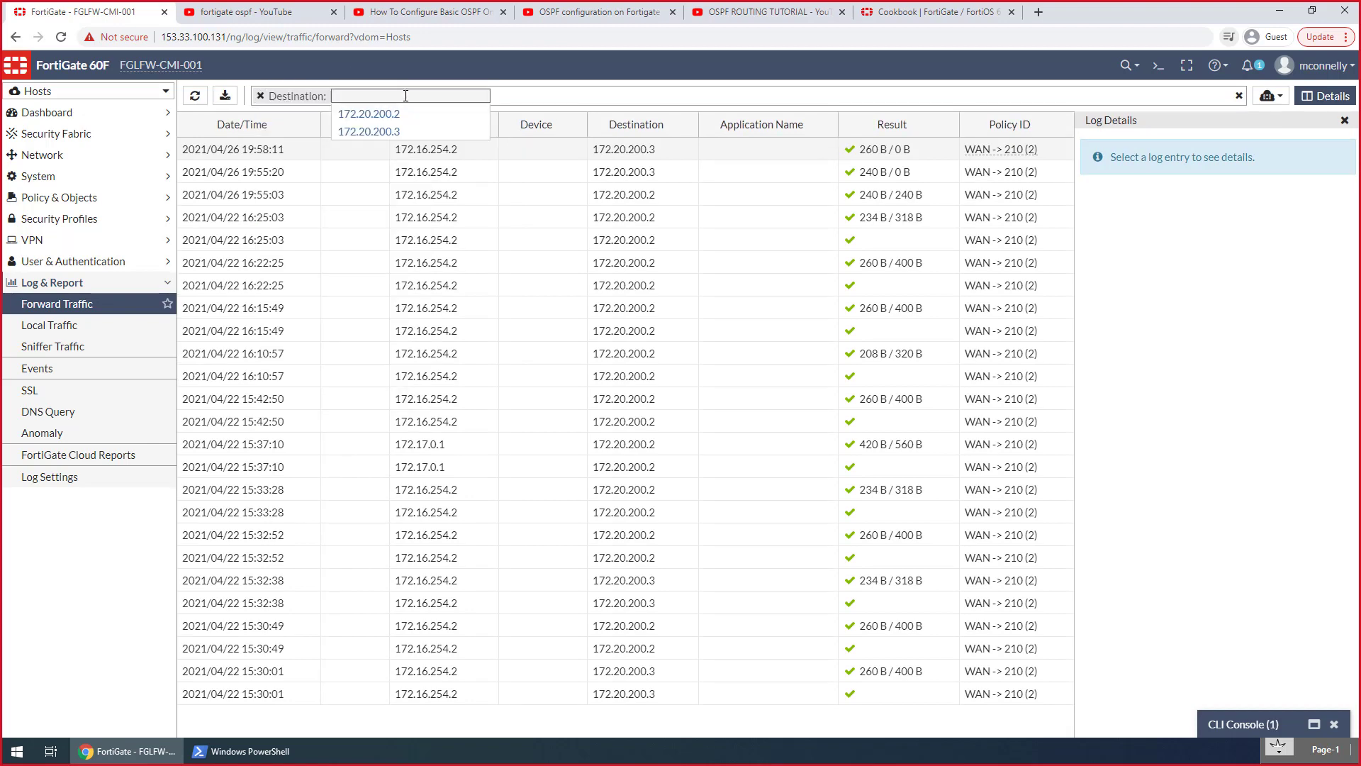
pyautogui.press('Down')
pyautogui.press('Down')
pyautogui.press('Return')
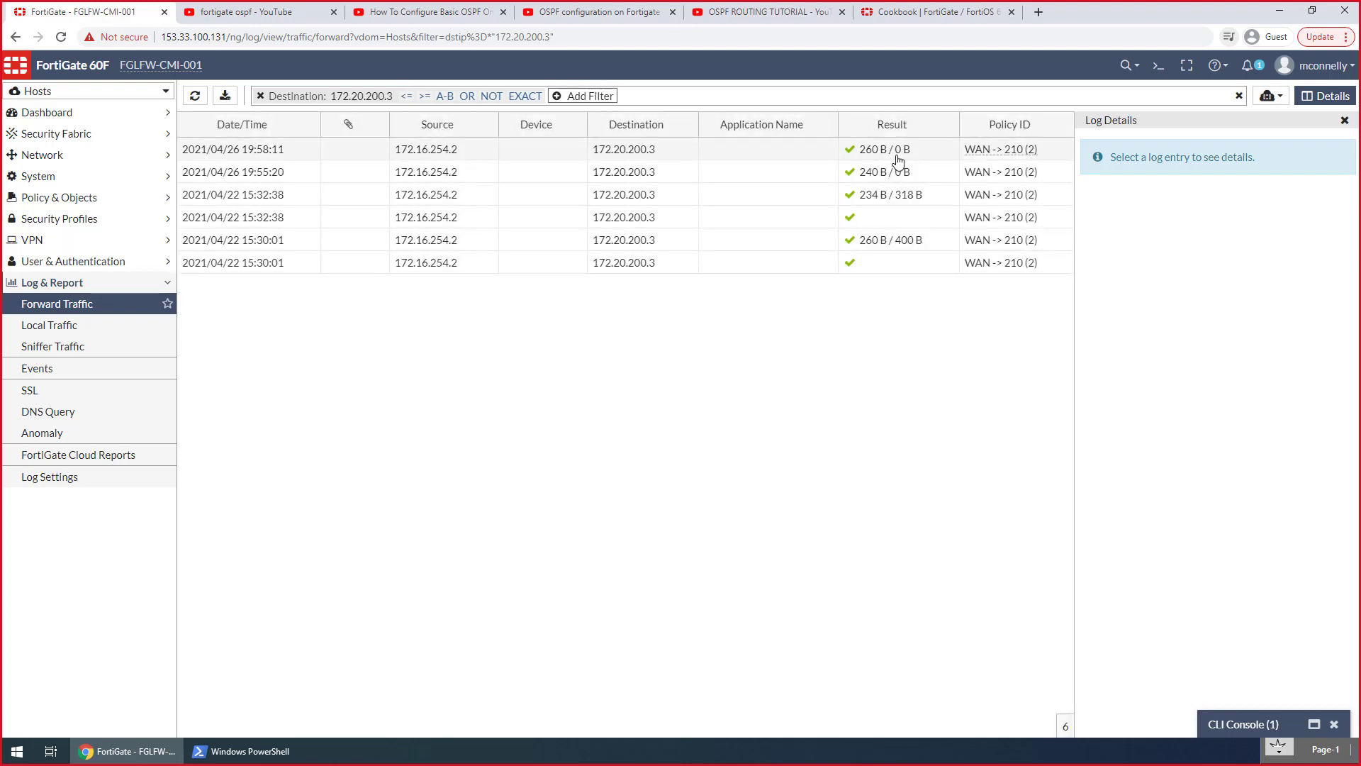
# Examine the data and action details of the newest Hosts log entry for 172.20.200.3, and close the log details
pyautogui.click(471, 157)
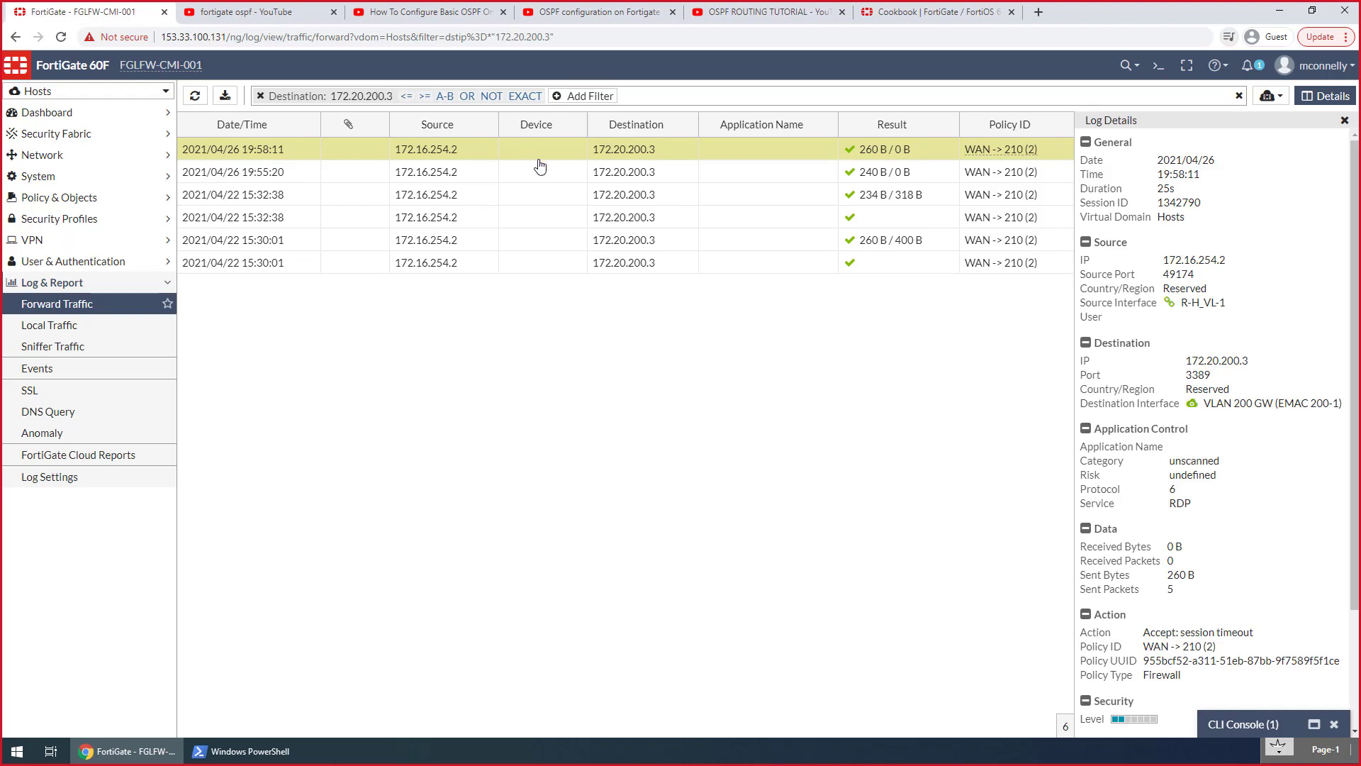
pyautogui.scroll(-1, 1251, 560)
pyautogui.moveTo(1252, 560); pyautogui.dragTo(1142, 562)
pyautogui.click(1238, 583)
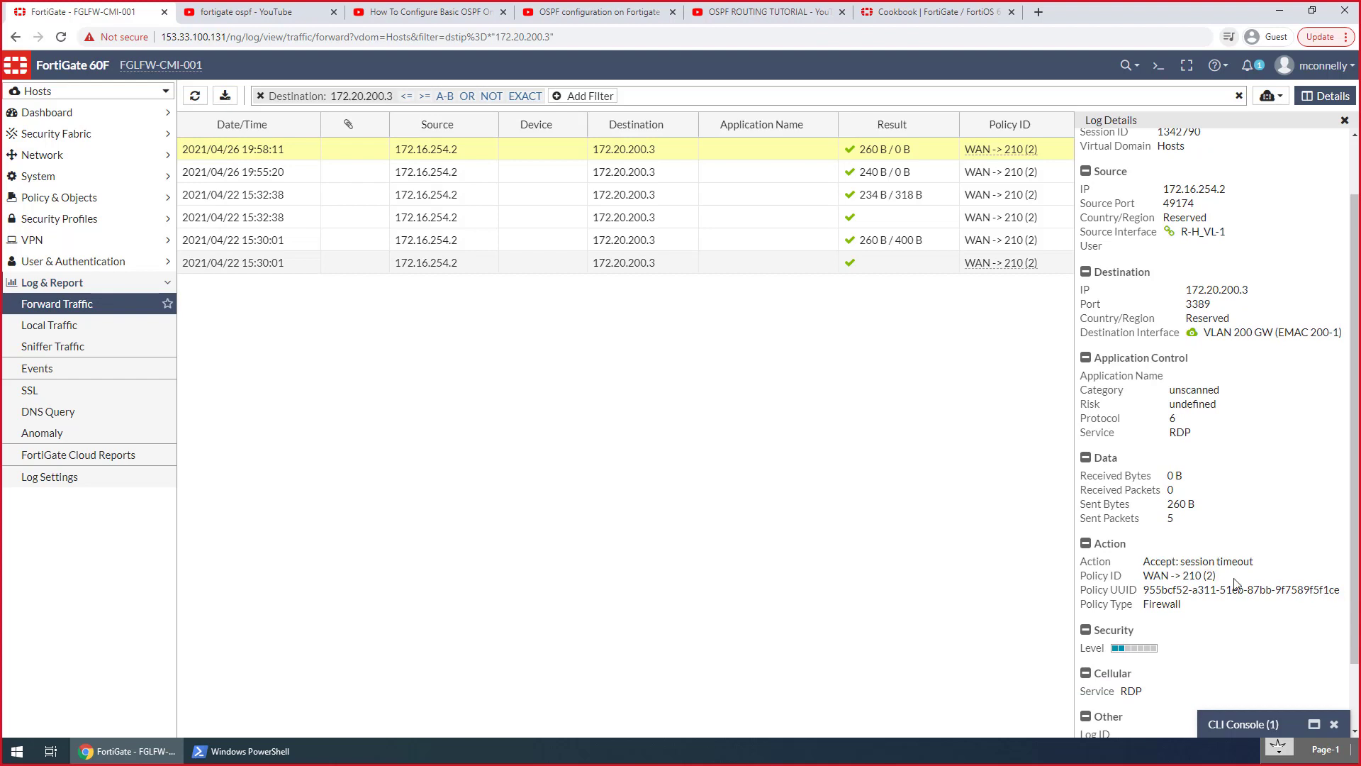
pyautogui.click(1345, 120)
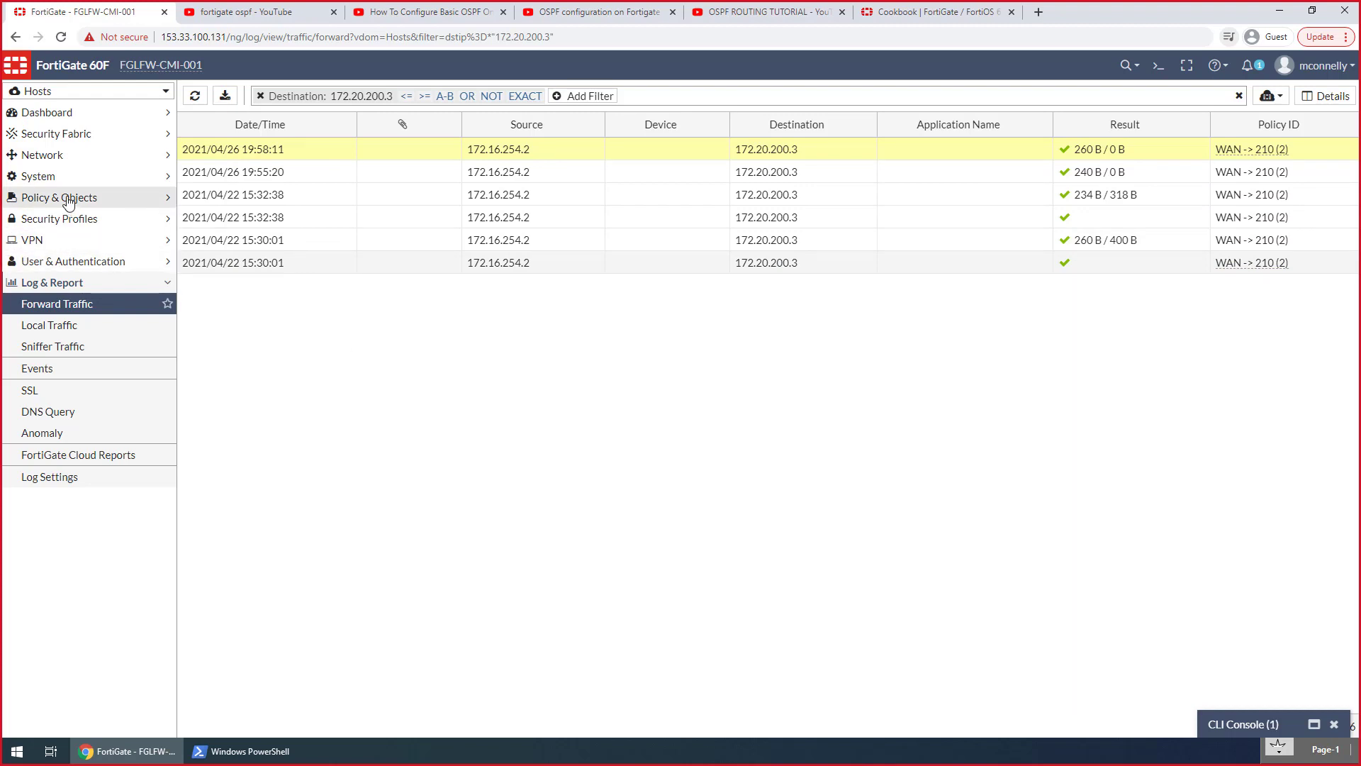
# Review the Hosts VDOM's interfaces and the NAT setting of its firewall policies
pyautogui.click(56, 156)
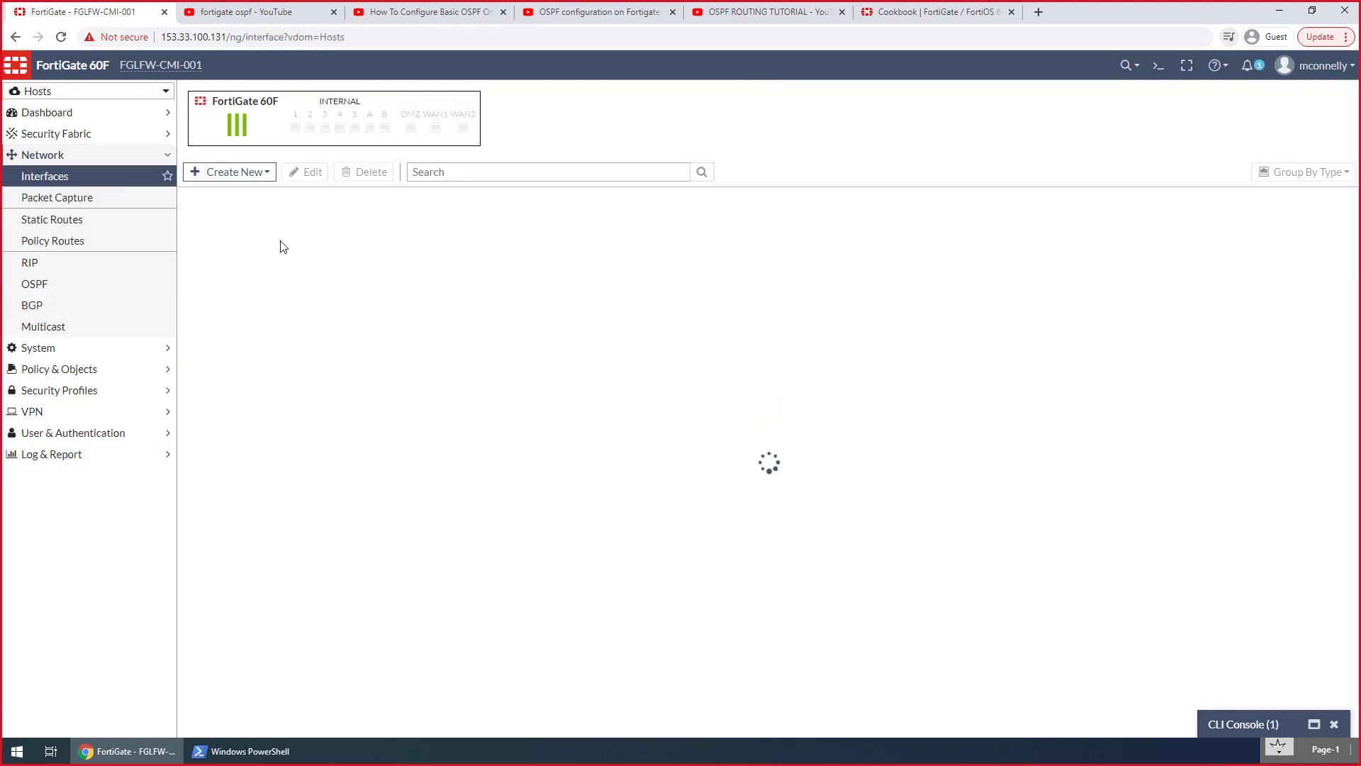
pyautogui.click(188, 246)
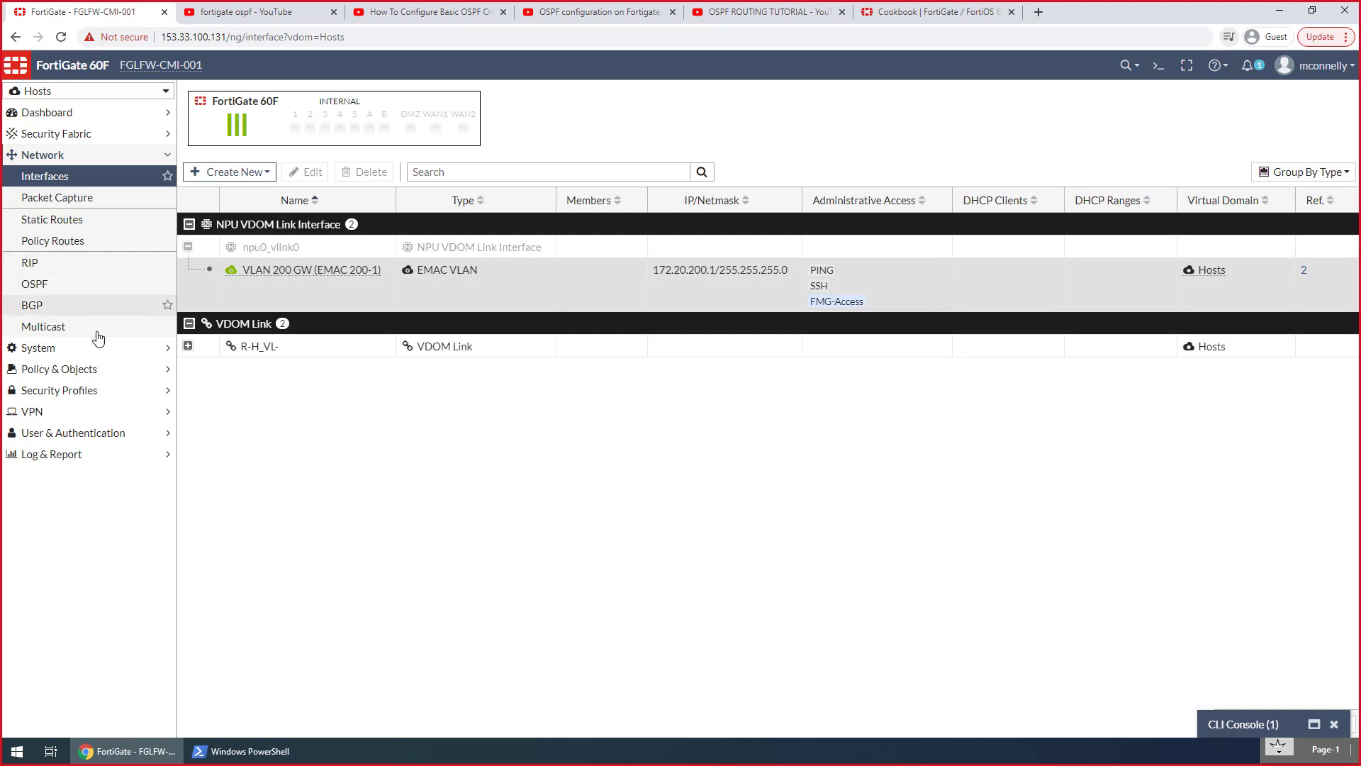
pyautogui.click(71, 369)
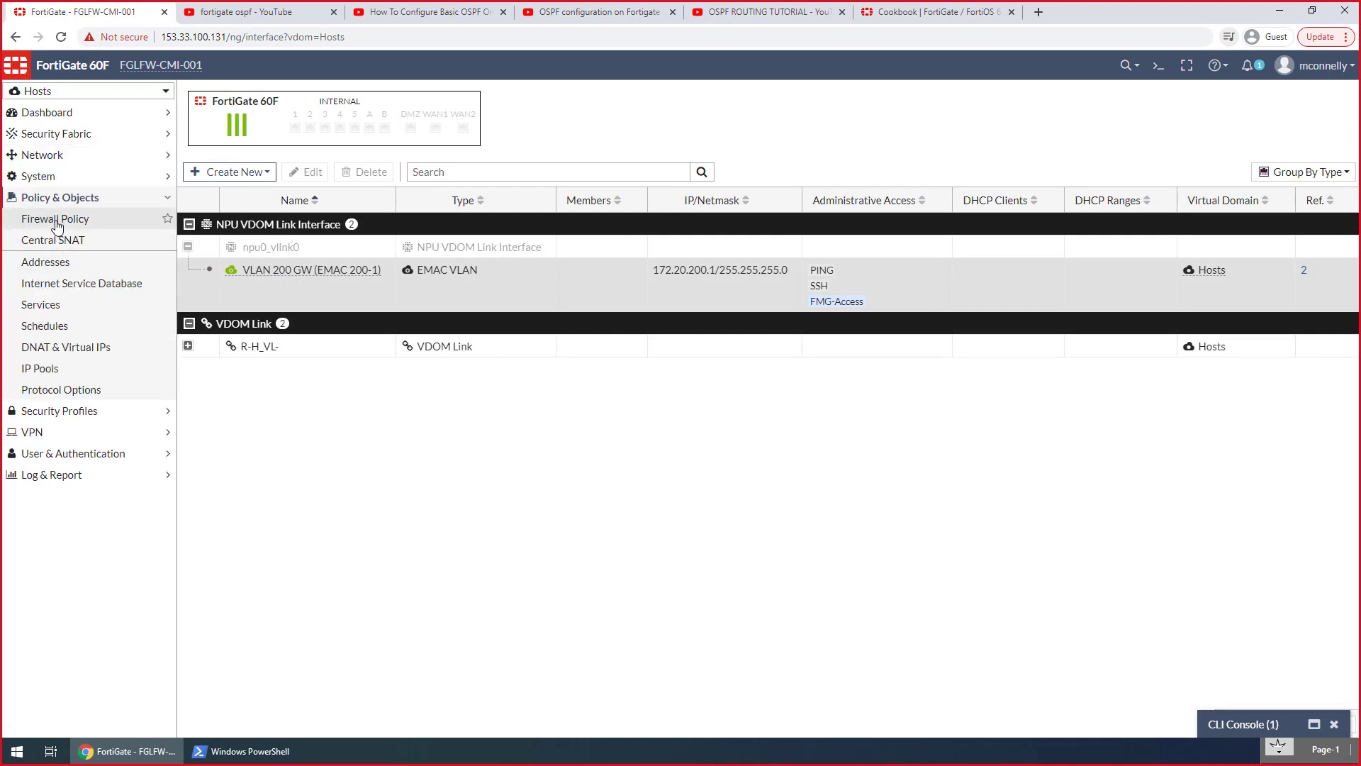
pyautogui.click(57, 219)
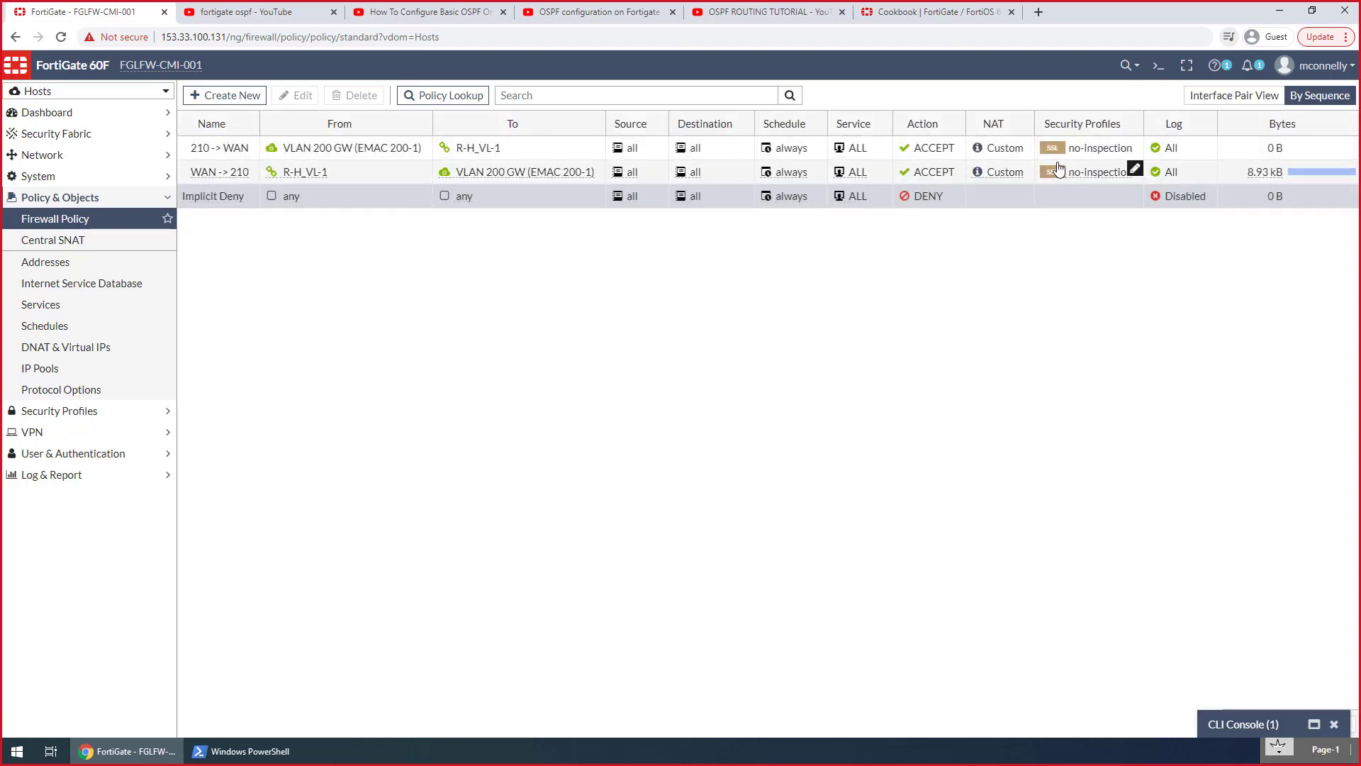
pyautogui.moveTo(1010, 150)
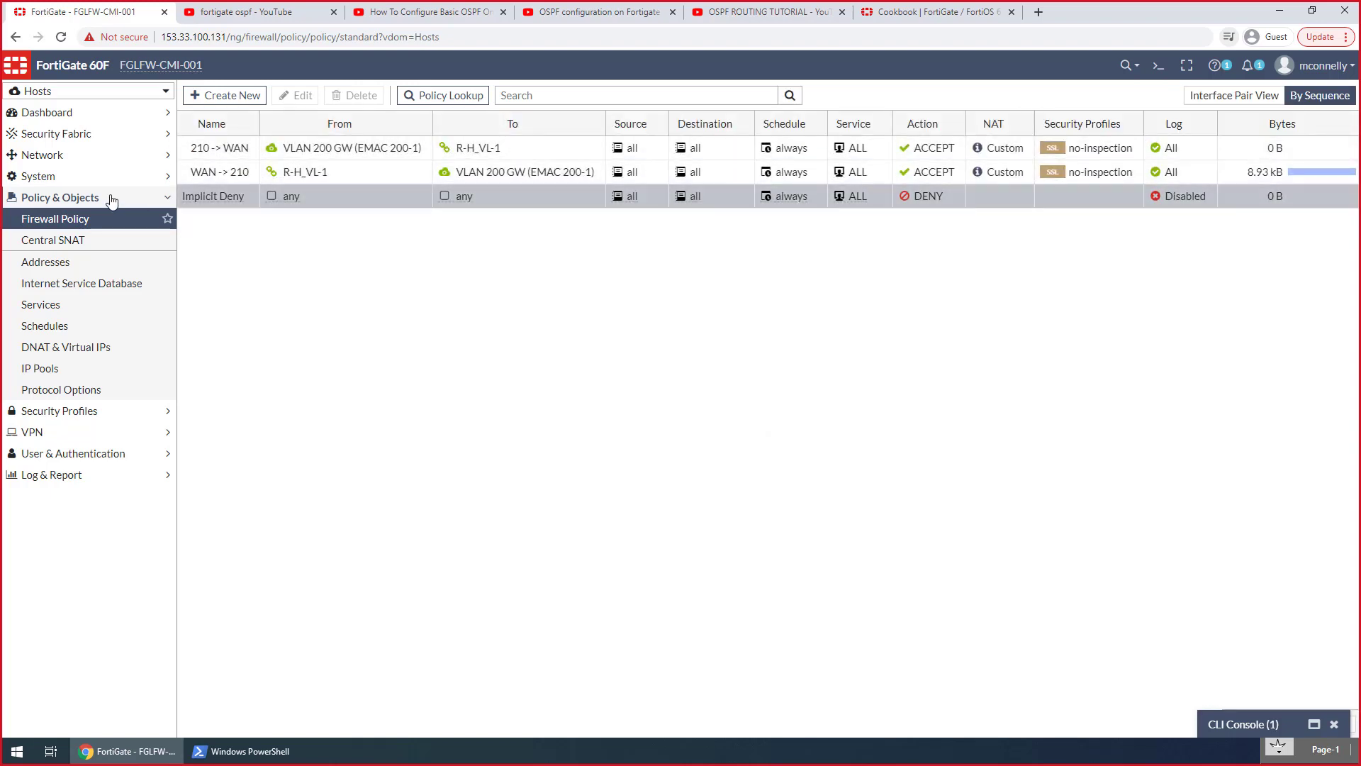
# Create a Central SNAT policy in the Hosts VDOM from R-H_VL-1 to VLAN 200 GW (EMAC 200-1) with source and destination addresses set to all
pyautogui.click(68, 244)
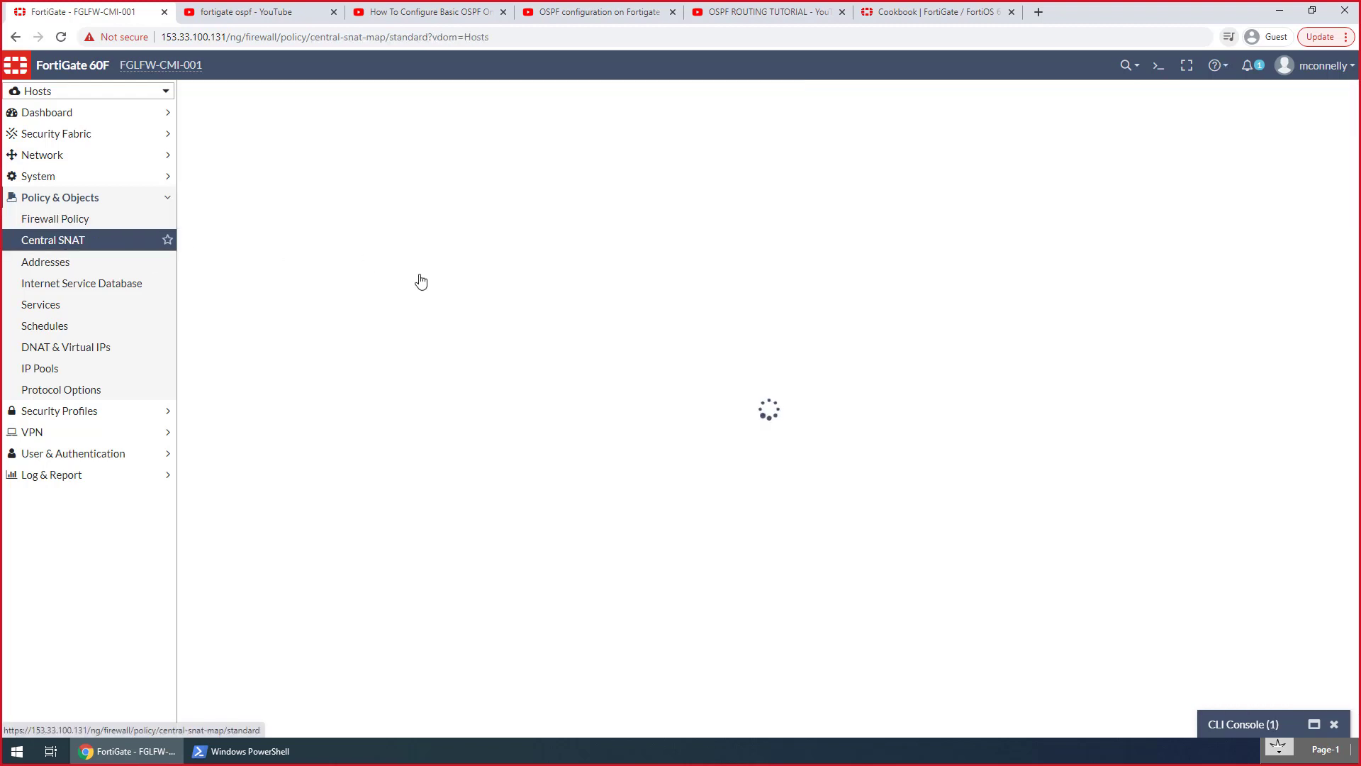
pyautogui.click(235, 99)
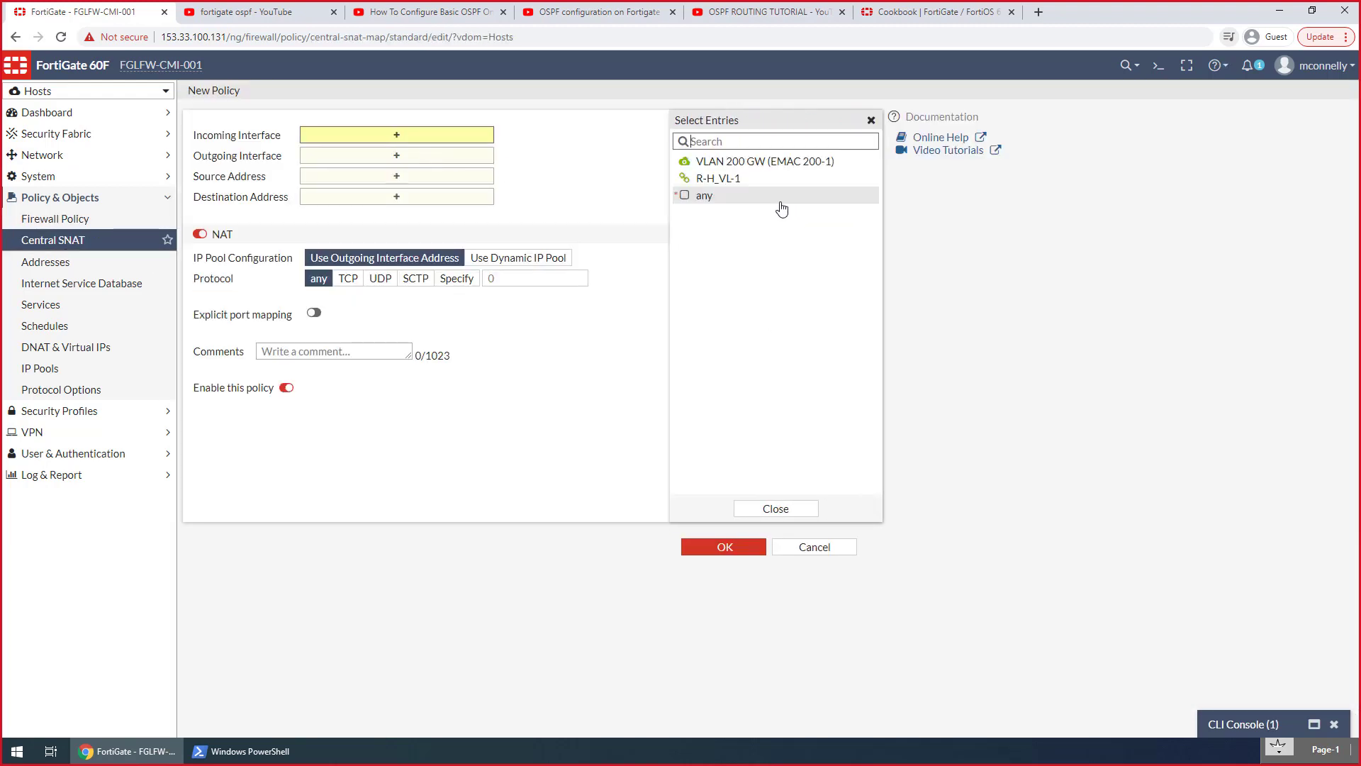
pyautogui.click(723, 178)
pyautogui.click(415, 169)
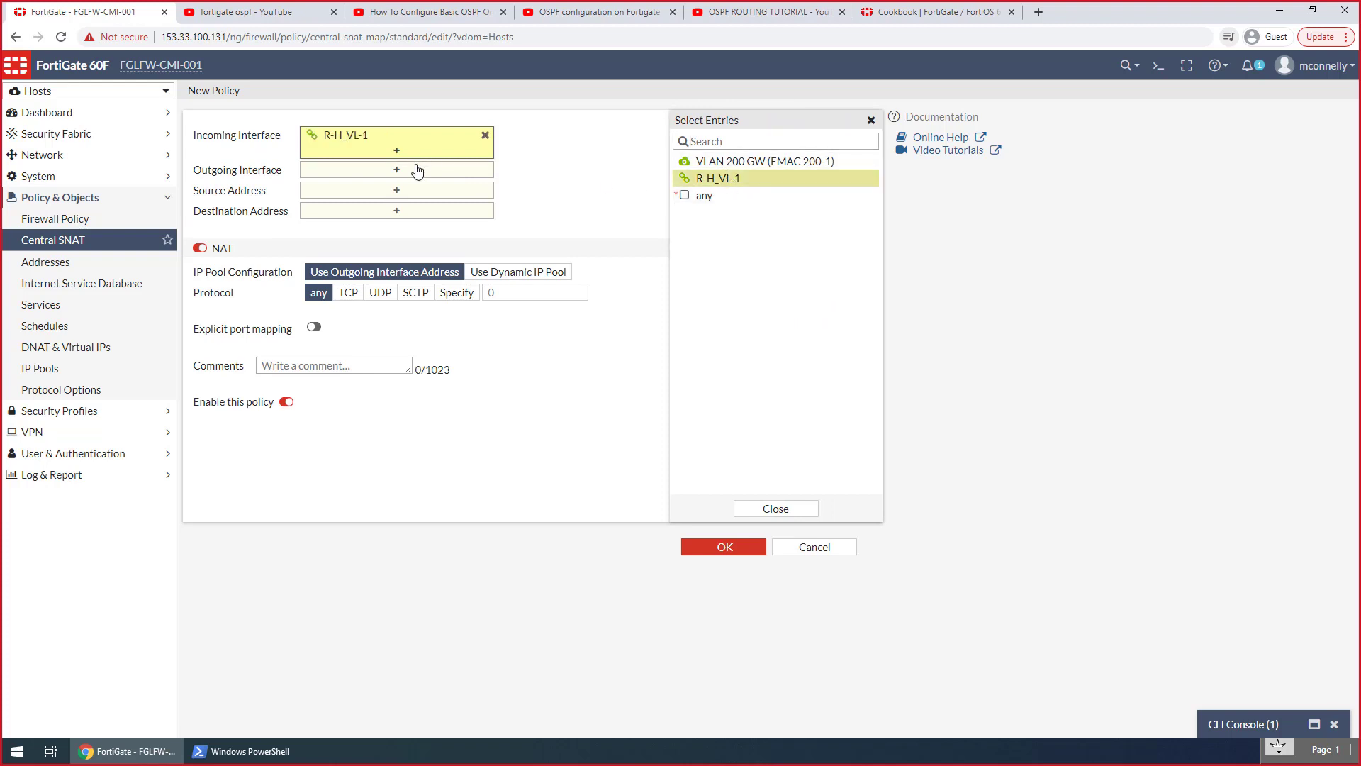
pyautogui.click(718, 161)
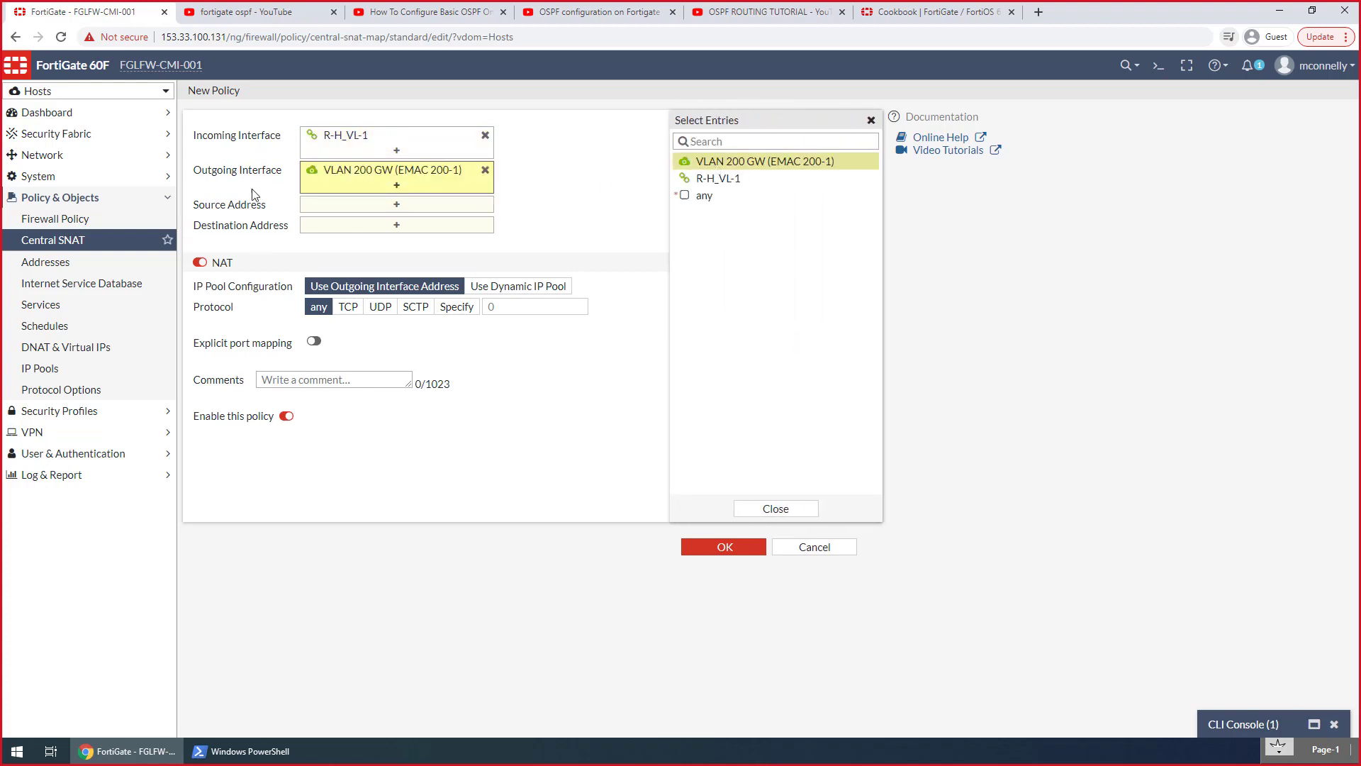
pyautogui.click(342, 206)
pyautogui.click(705, 183)
pyautogui.click(440, 246)
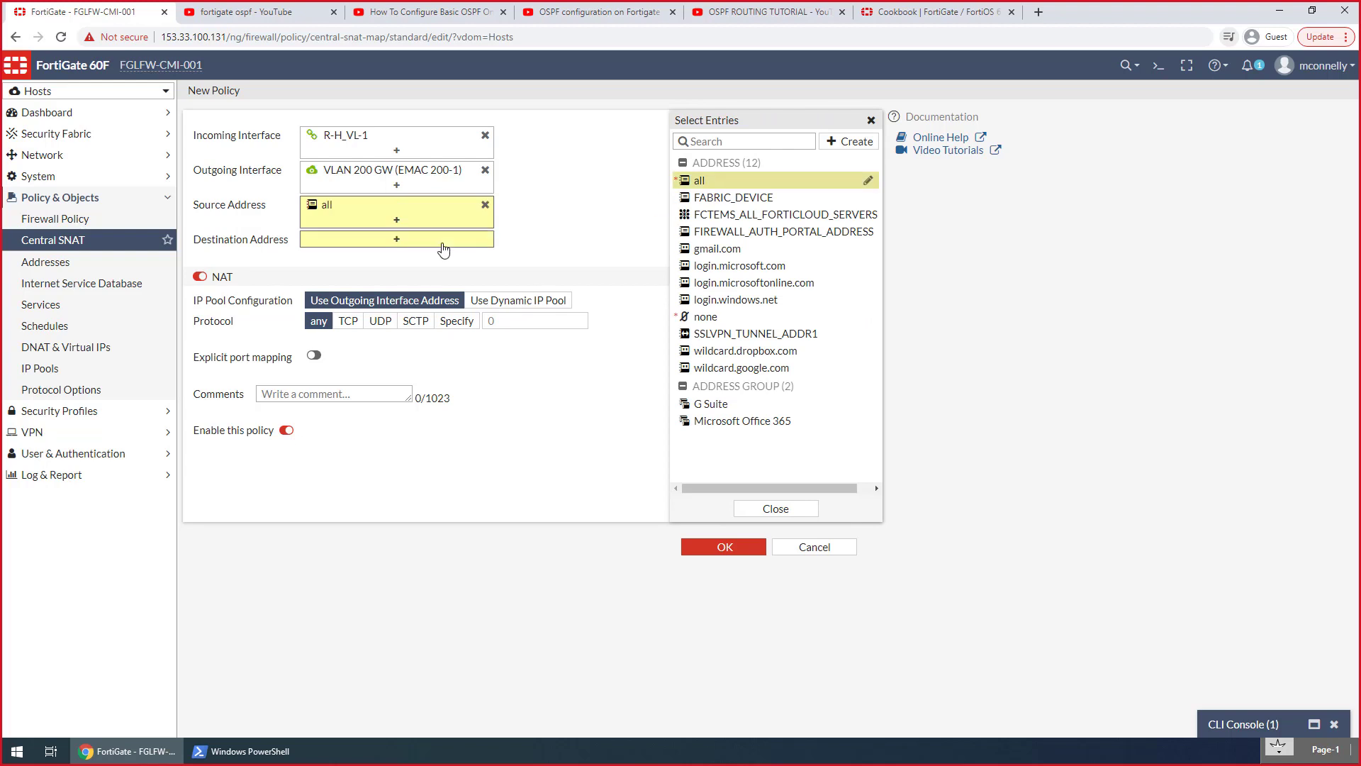
pyautogui.click(702, 182)
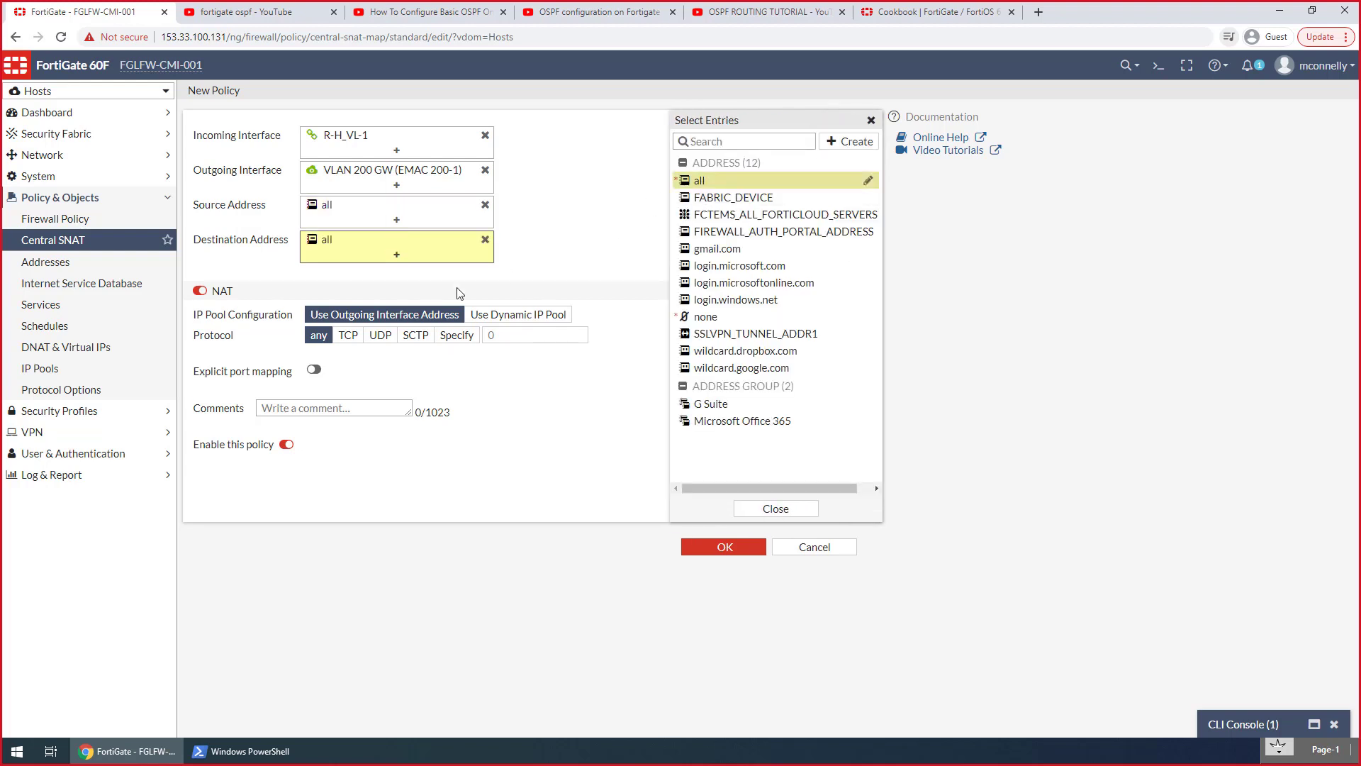
pyautogui.click(368, 285)
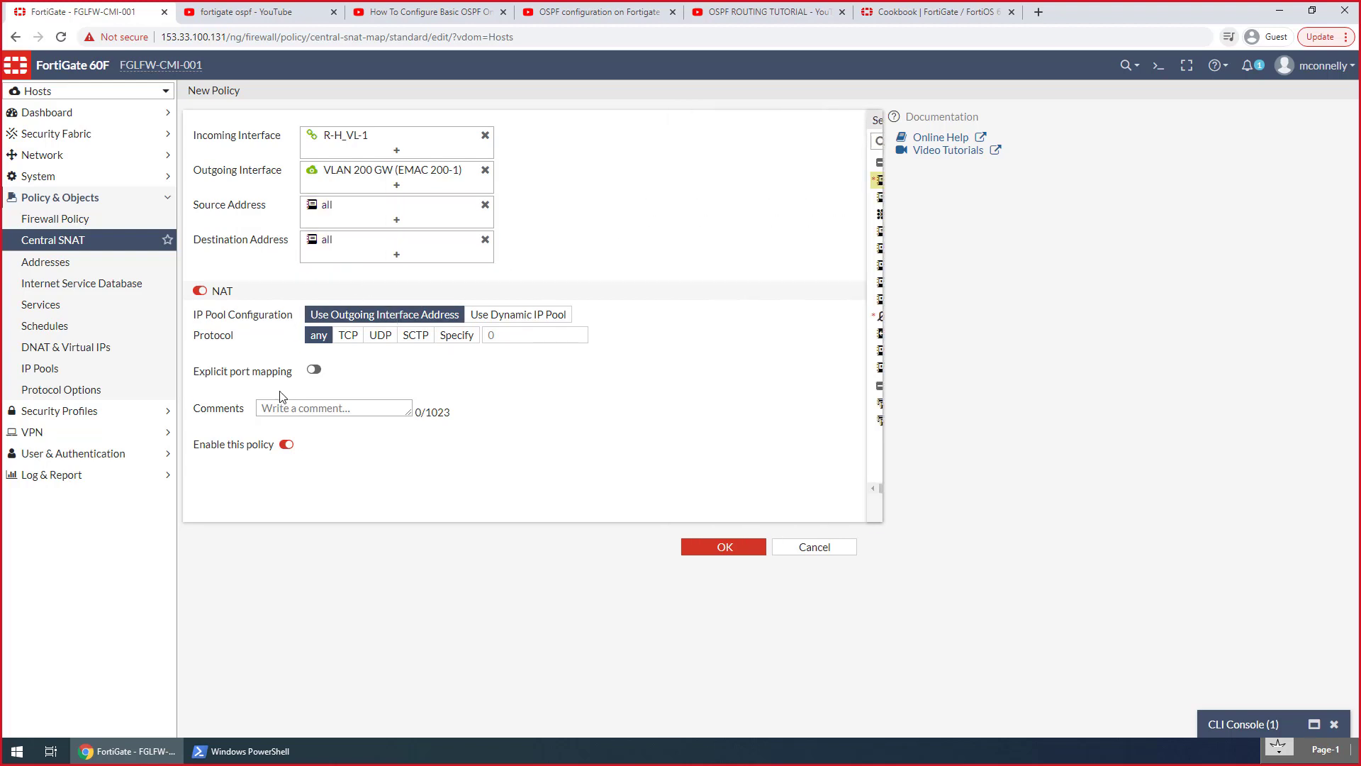
pyautogui.click(723, 547)
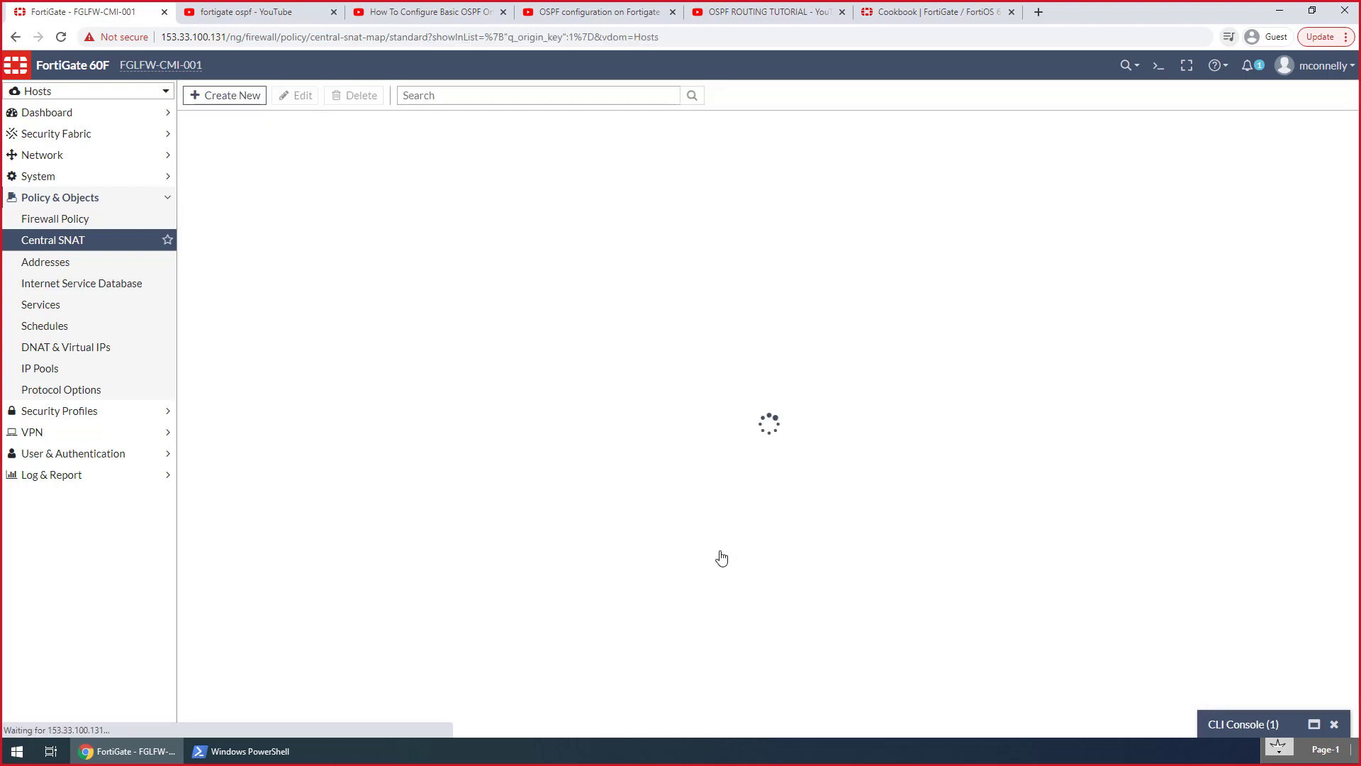
# Switch to the PowerShell window and ping 172.20.200.3 again to test the new SNAT policy
pyautogui.click(236, 750)
pyautogui.write('ping 172.20.200.3')
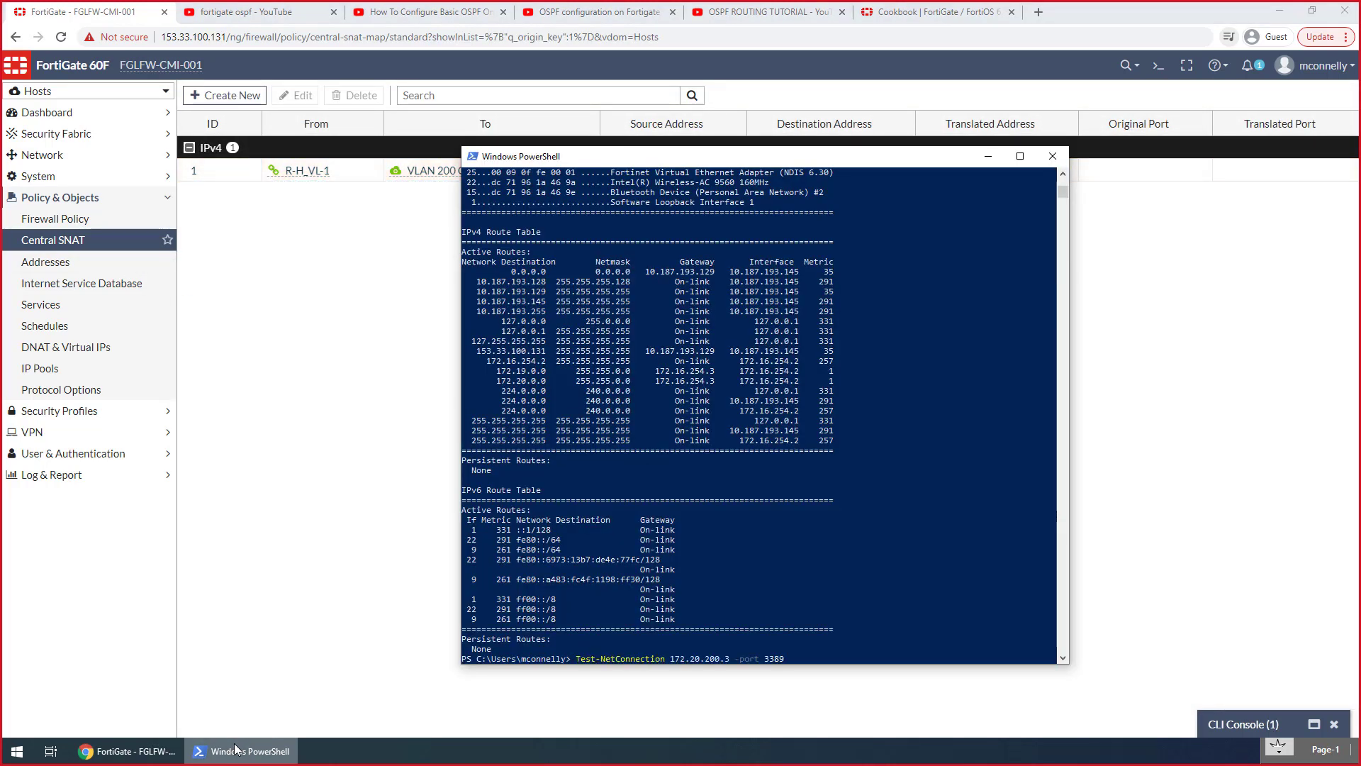
pyautogui.press('Return')
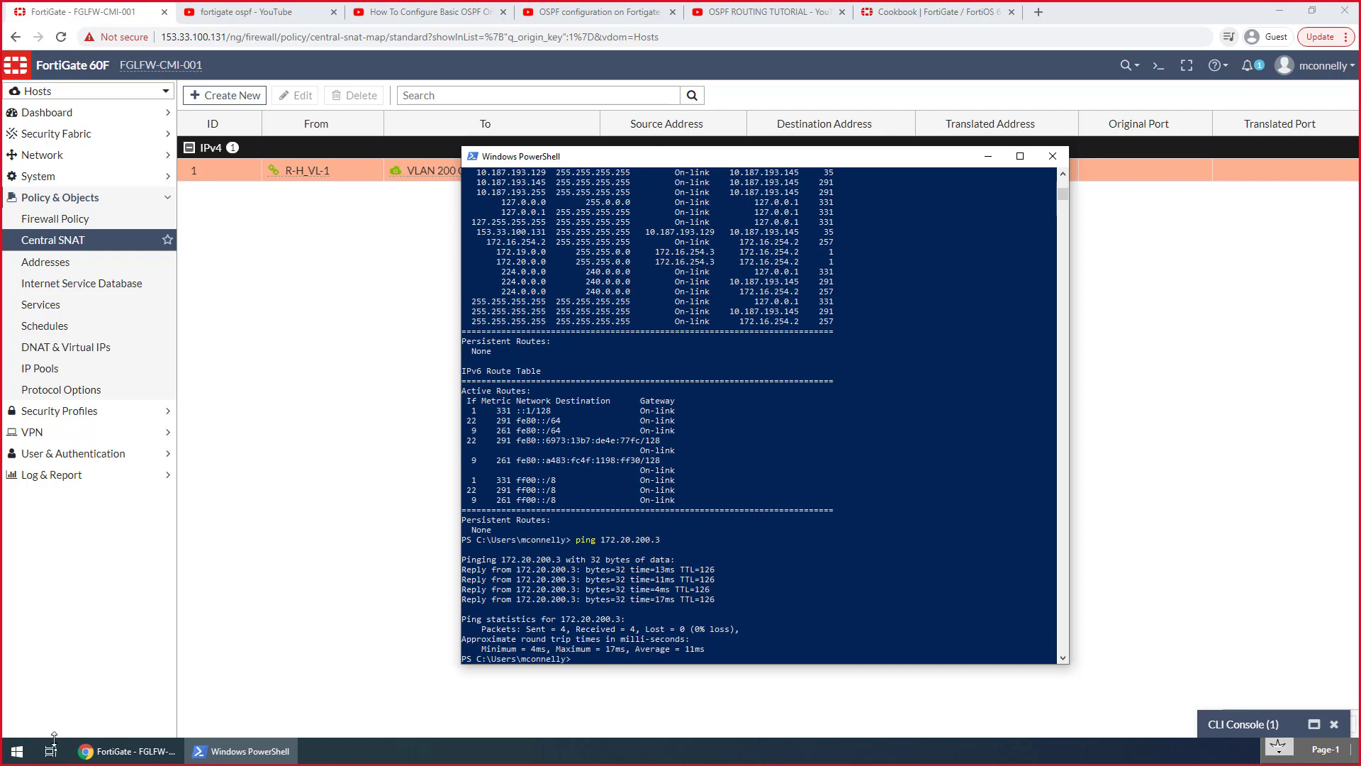
# Open Remote Desktop Connection and start a connection to the computer 172.20.200.3
pyautogui.click(19, 751)
pyautogui.click(21, 756)
pyautogui.write('rdp')
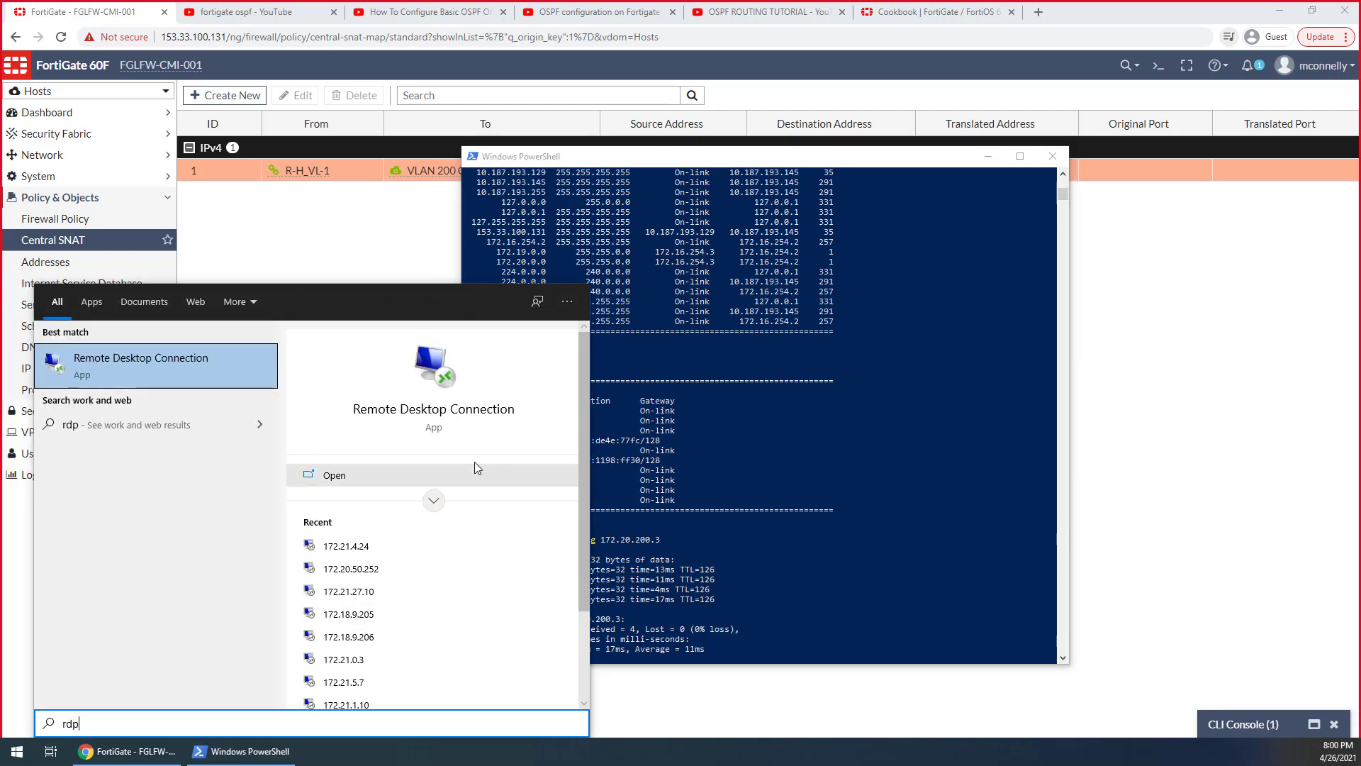
pyautogui.click(201, 371)
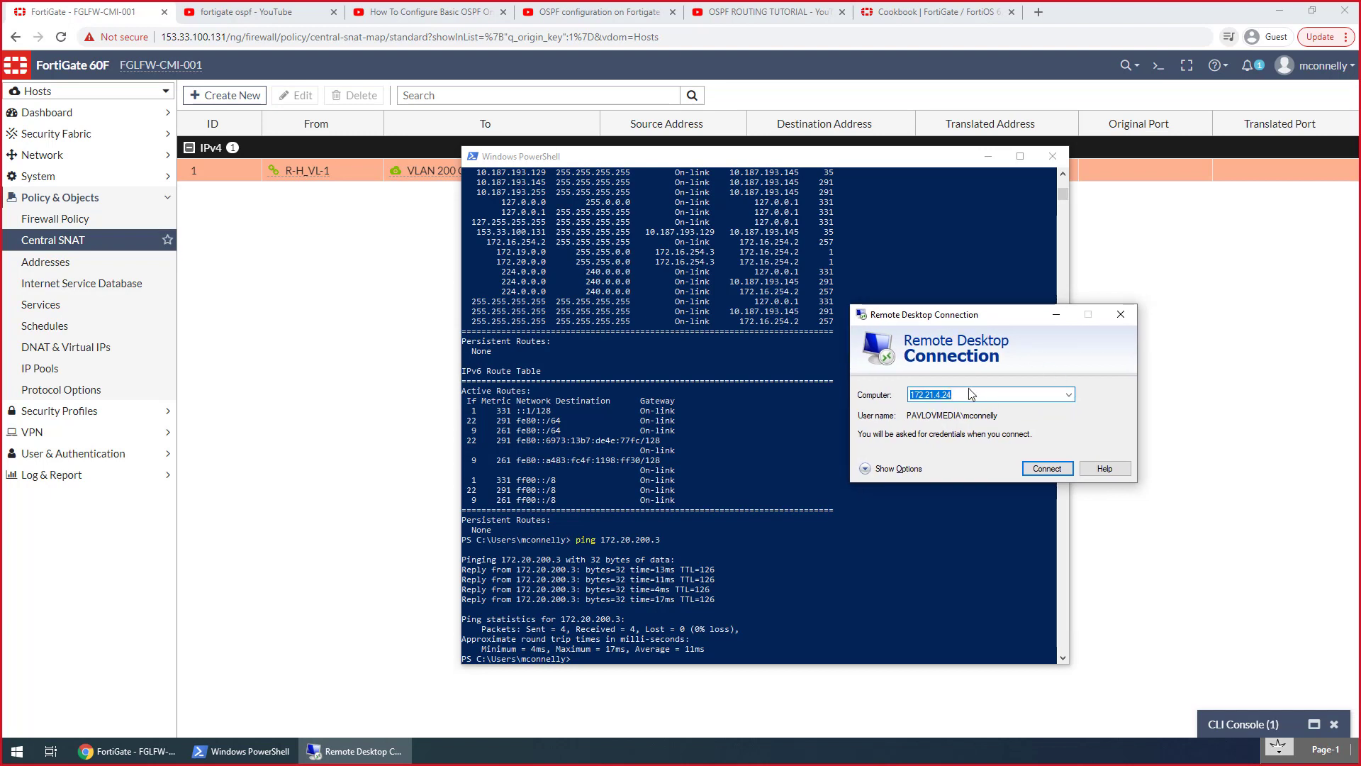
pyautogui.write('172')
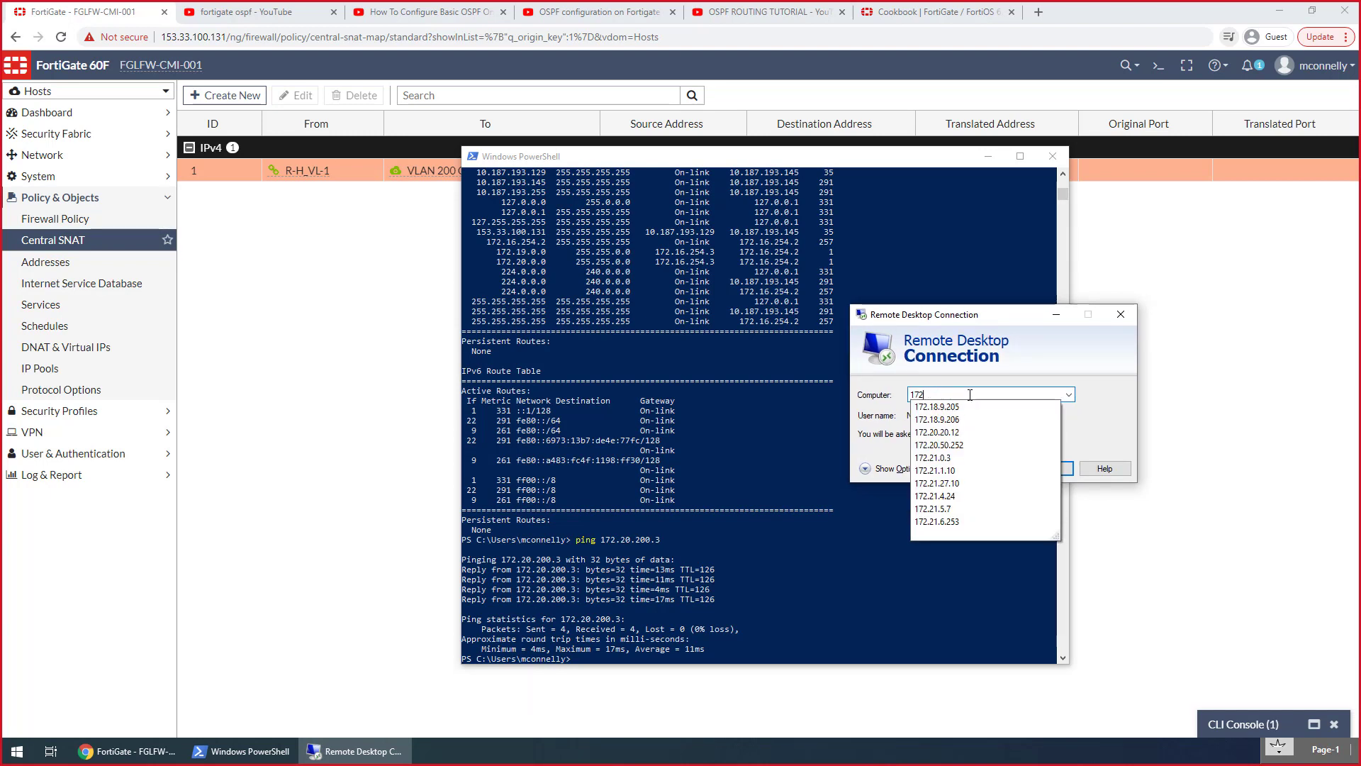
pyautogui.press('BackSpace')
pyautogui.press('BackSpace')
pyautogui.press('BackSpace')
pyautogui.write('172.20.200')
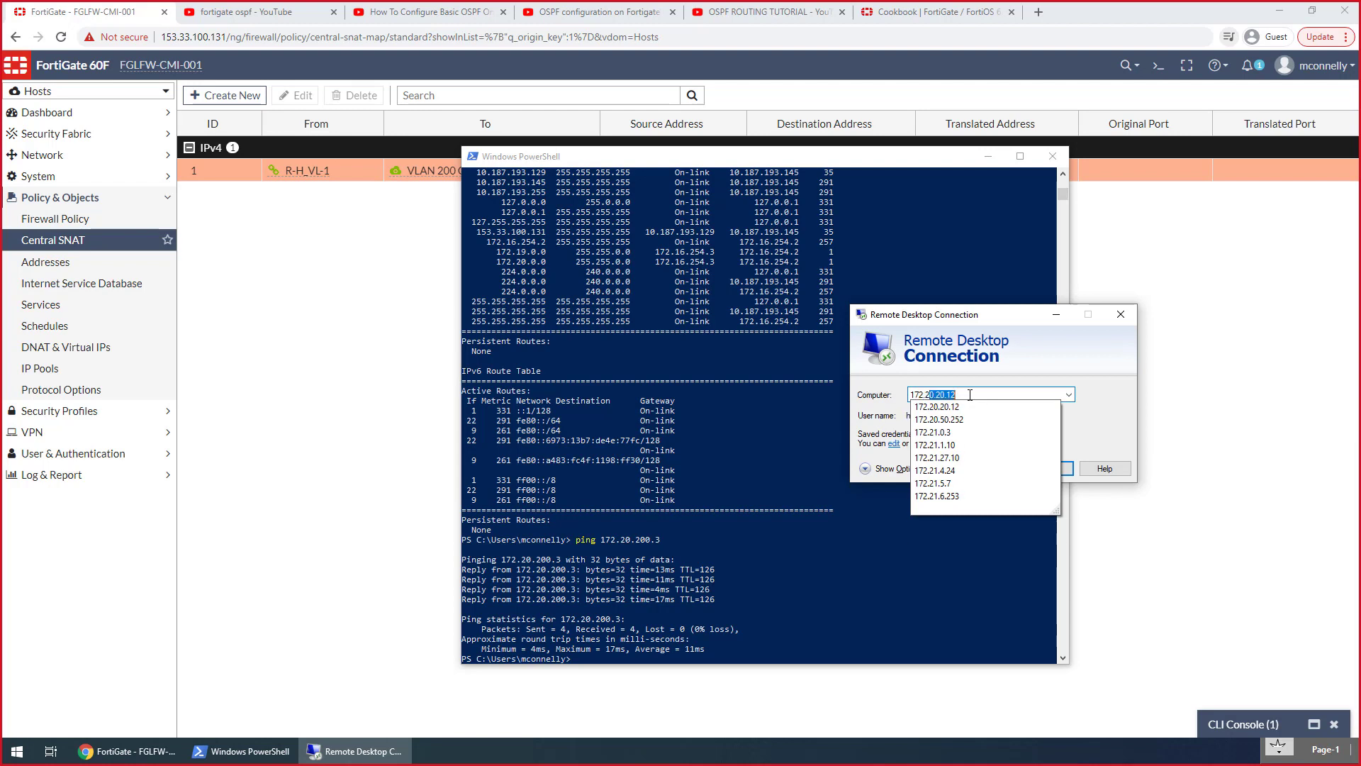
pyautogui.write('.')
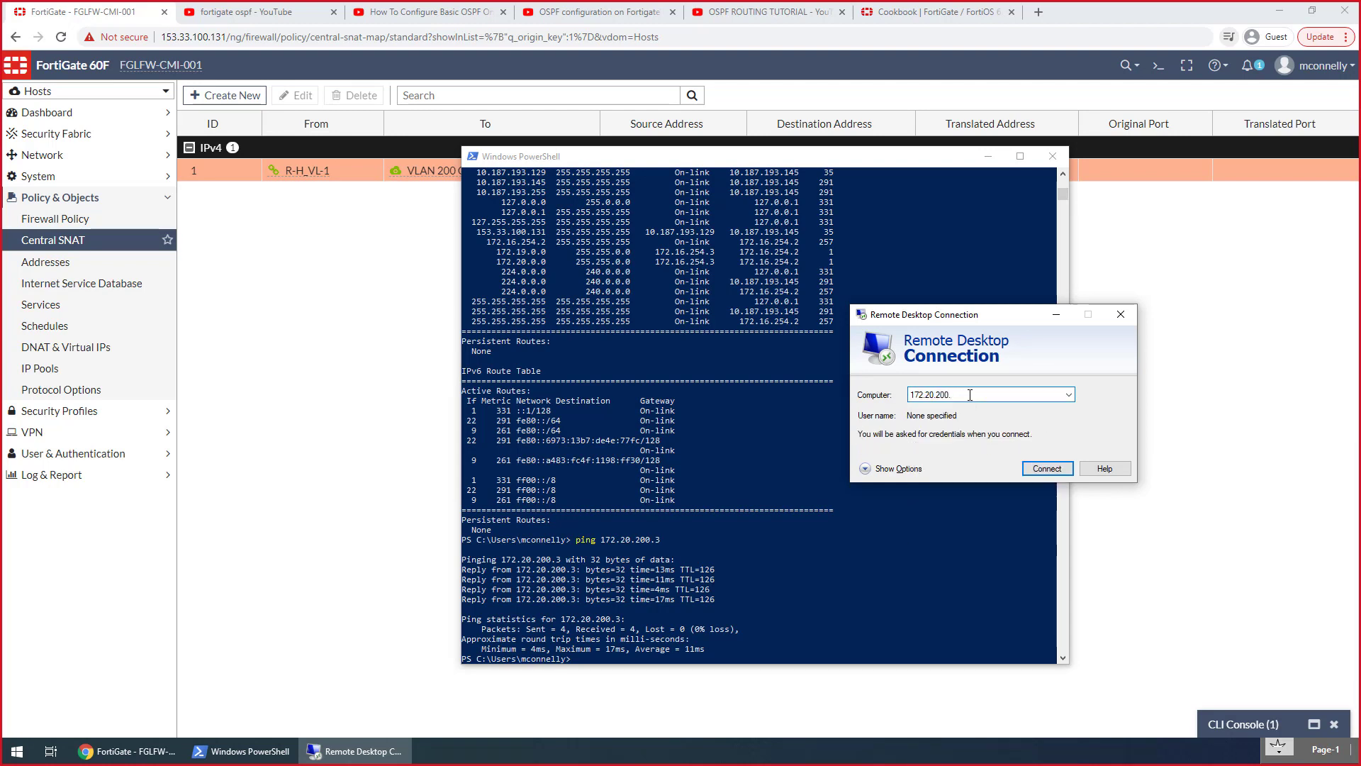
pyautogui.press('Return')
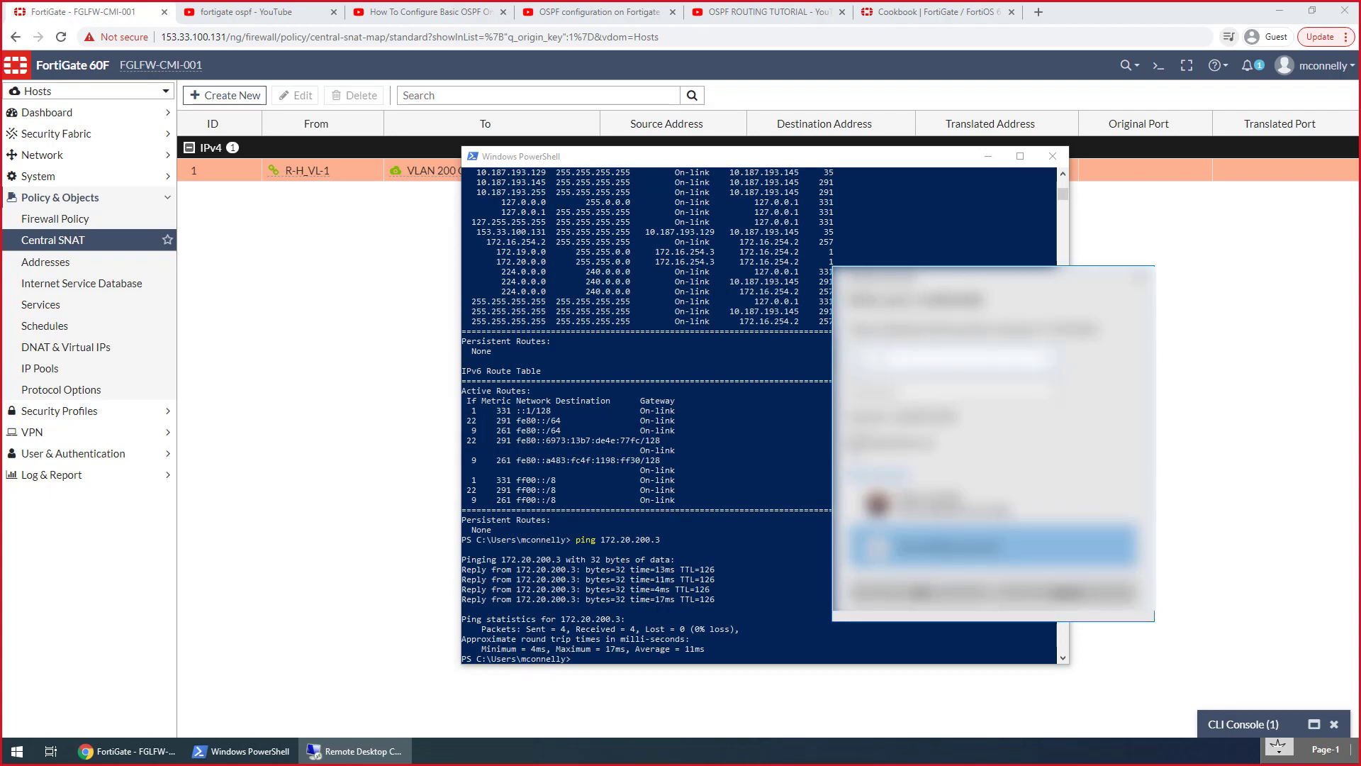
# Try to sign in to the remote desktop with the account's user name and password, and dismiss the connection message
pyautogui.write('istrator')
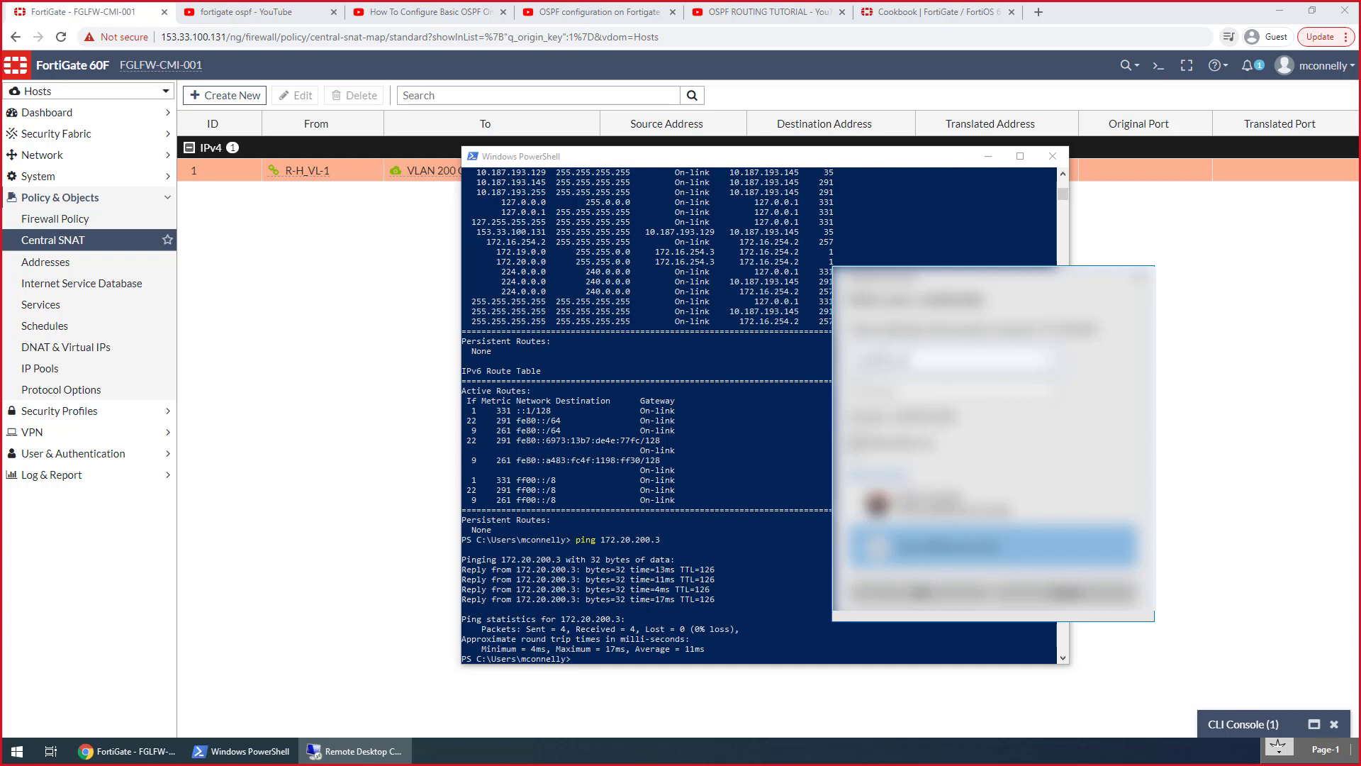
pyautogui.press('Tab')
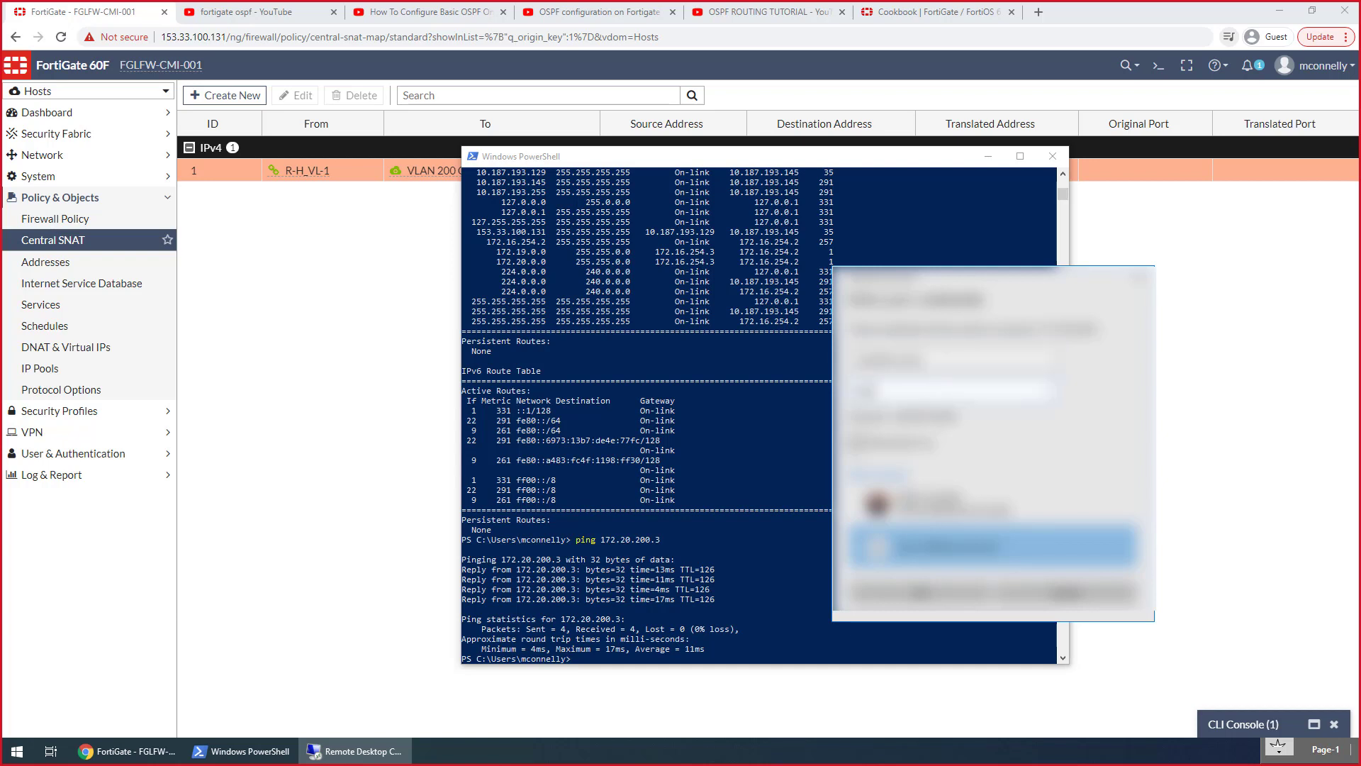
pyautogui.write('********')
pyautogui.press('Return')
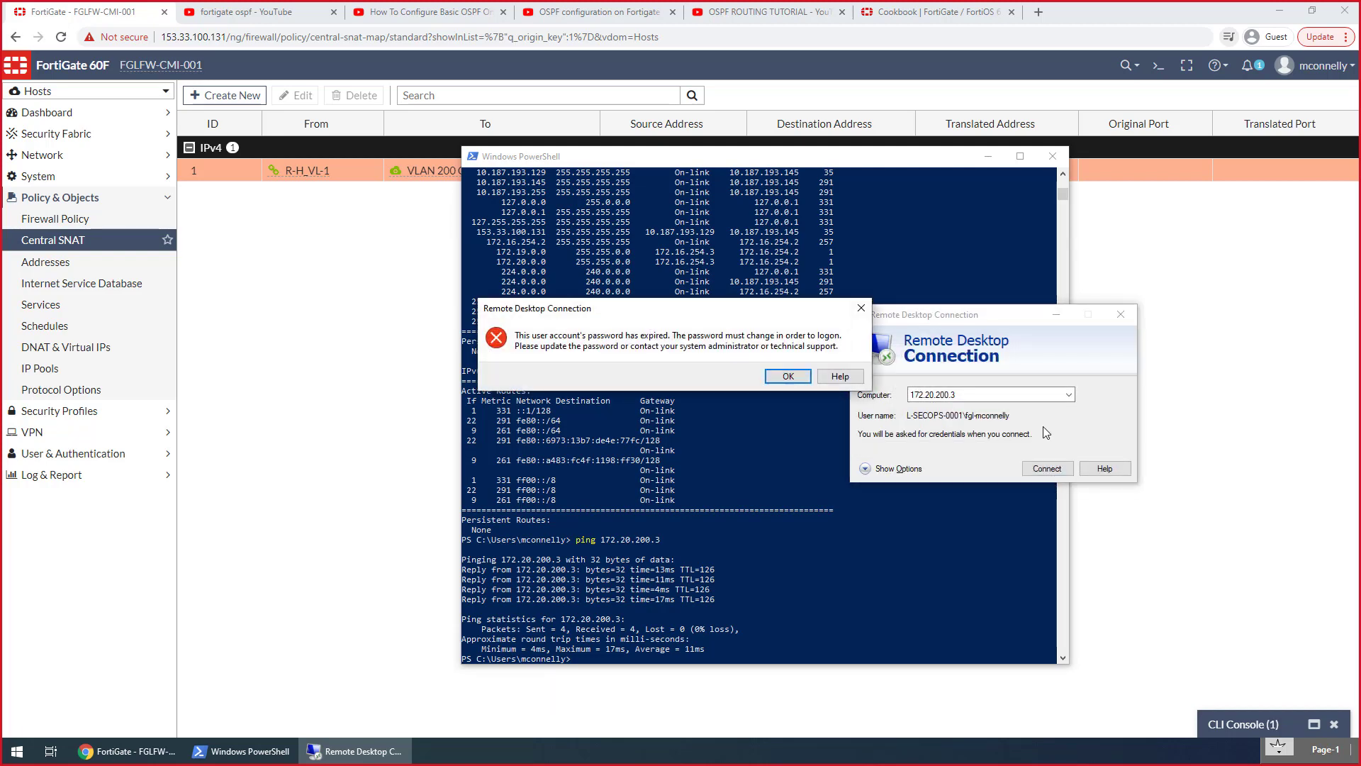
pyautogui.click(776, 384)
pyautogui.click(775, 380)
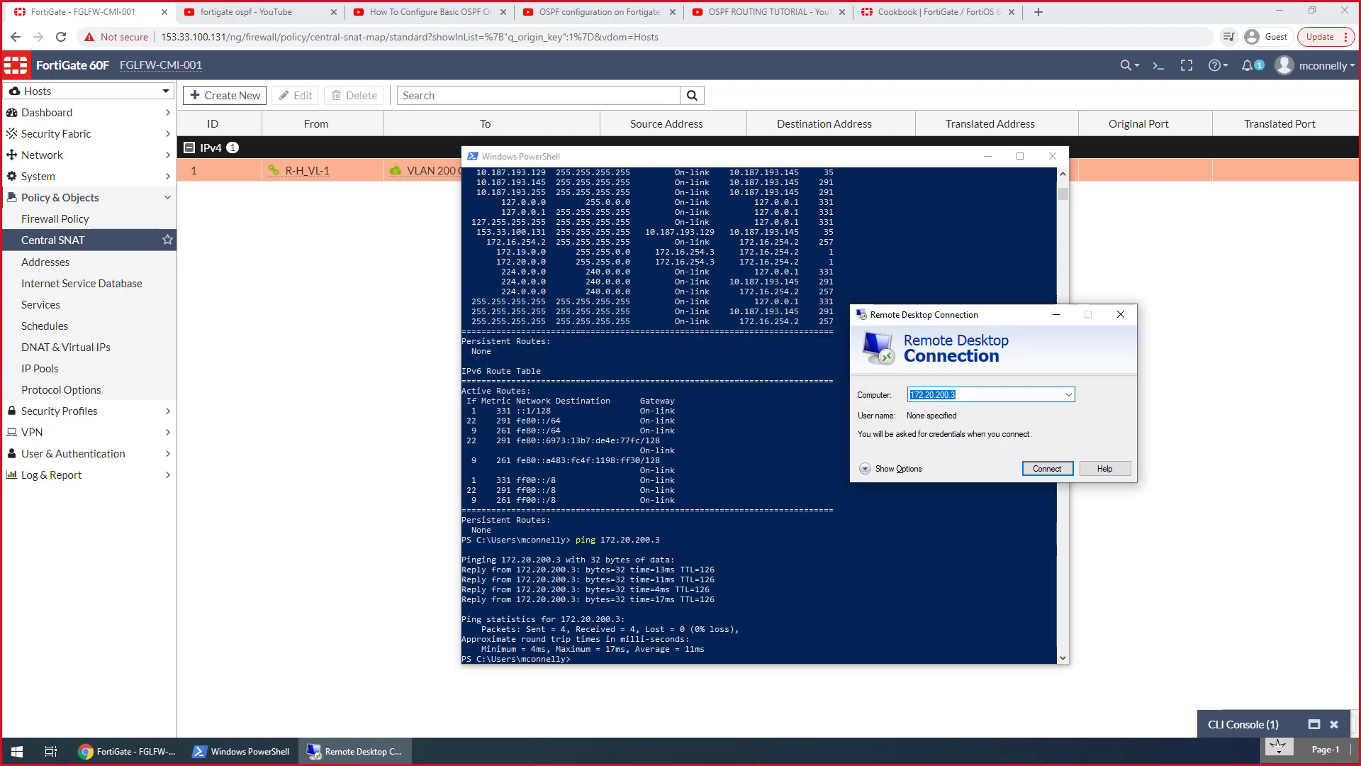
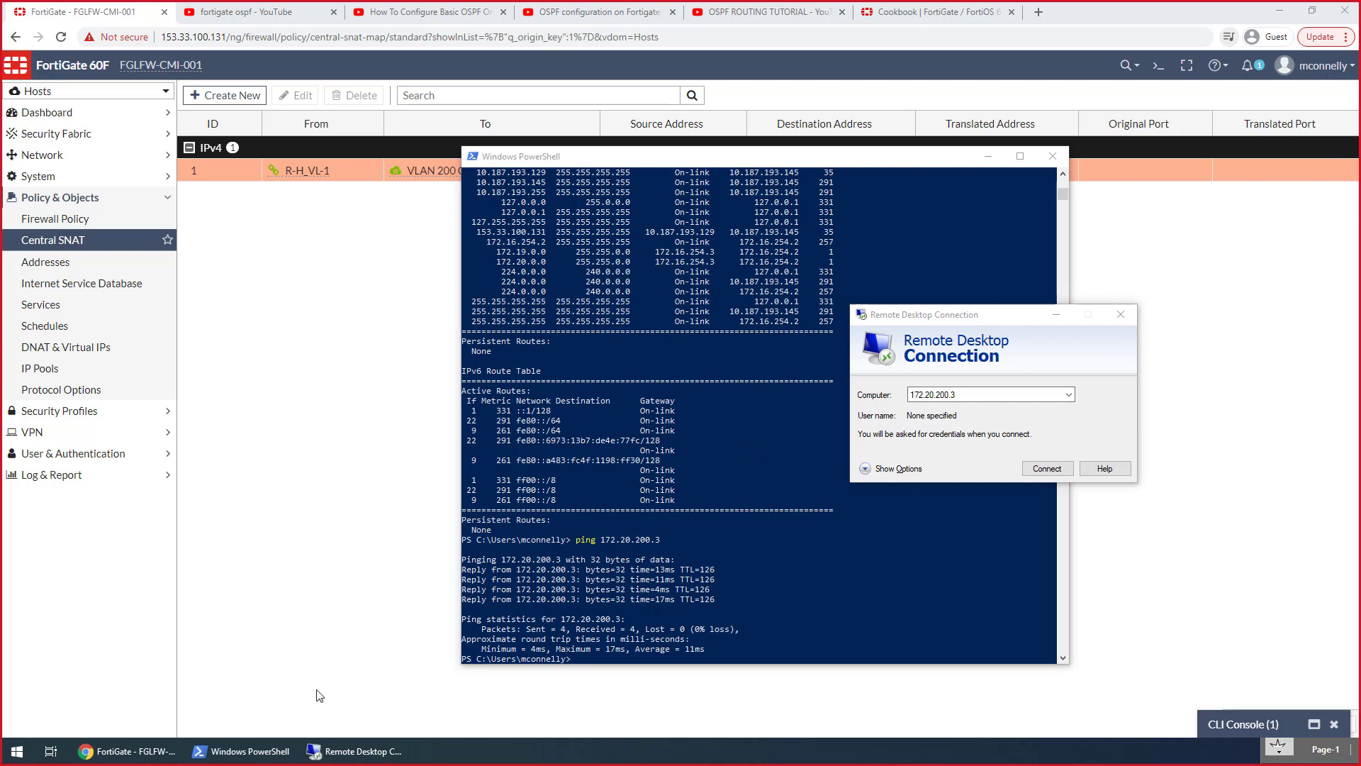
# Return to the browser and open the OSPF settings of the Hosts VDOM with the advanced options expanded
pyautogui.click(133, 751)
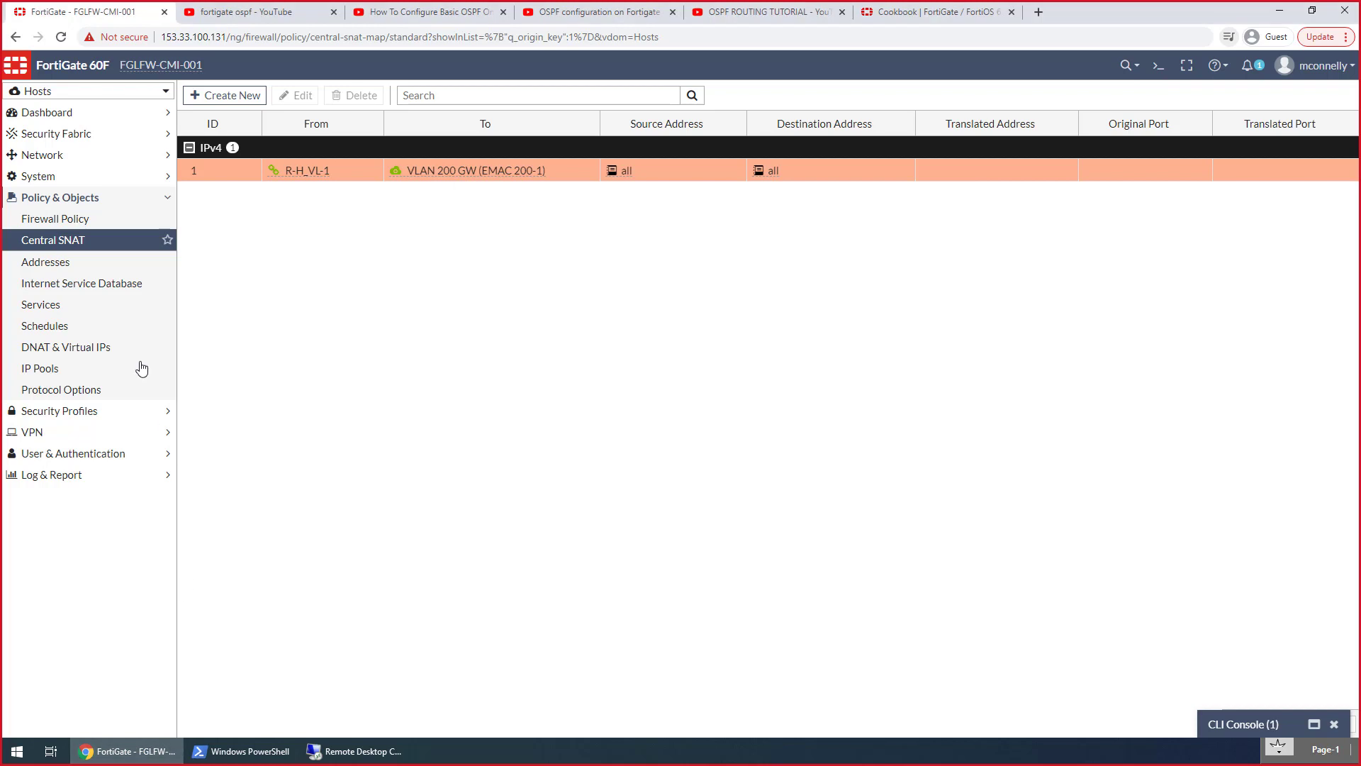
pyautogui.click(102, 95)
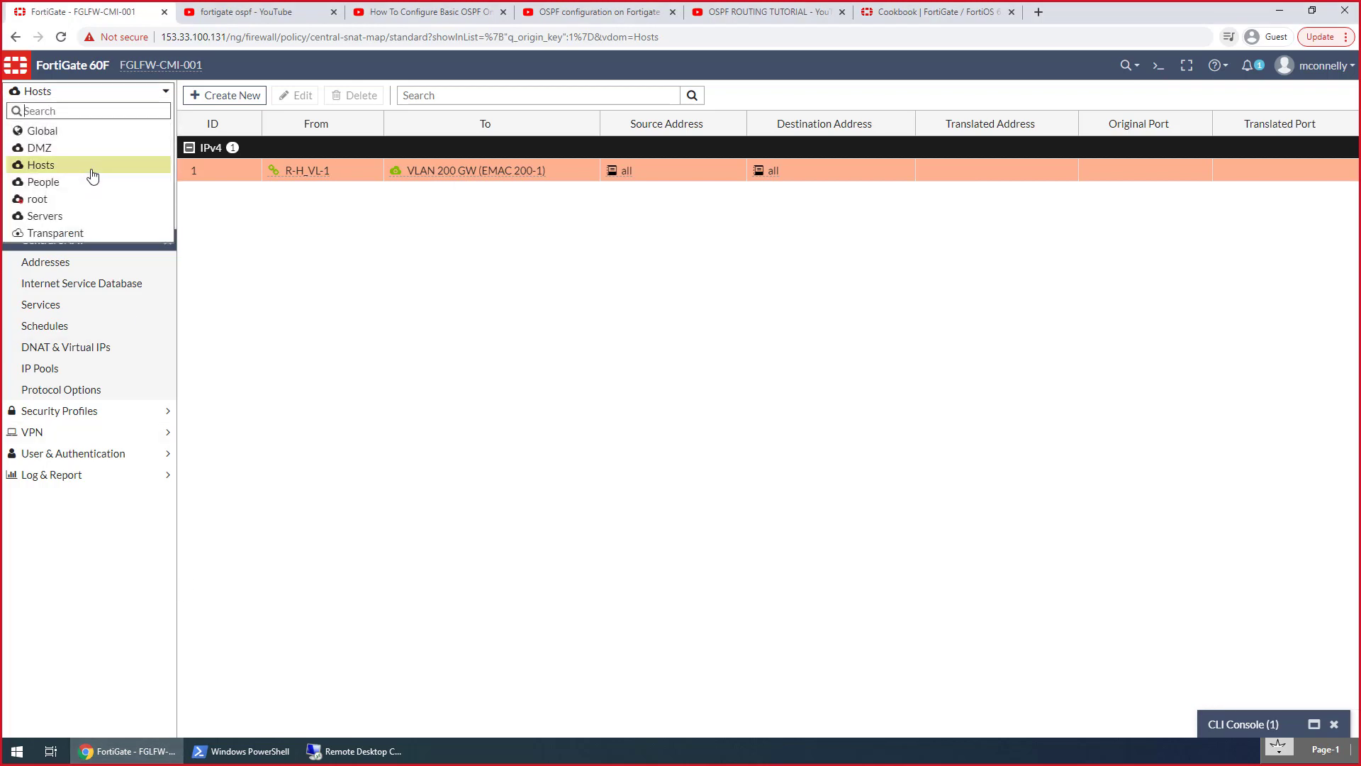
pyautogui.click(260, 253)
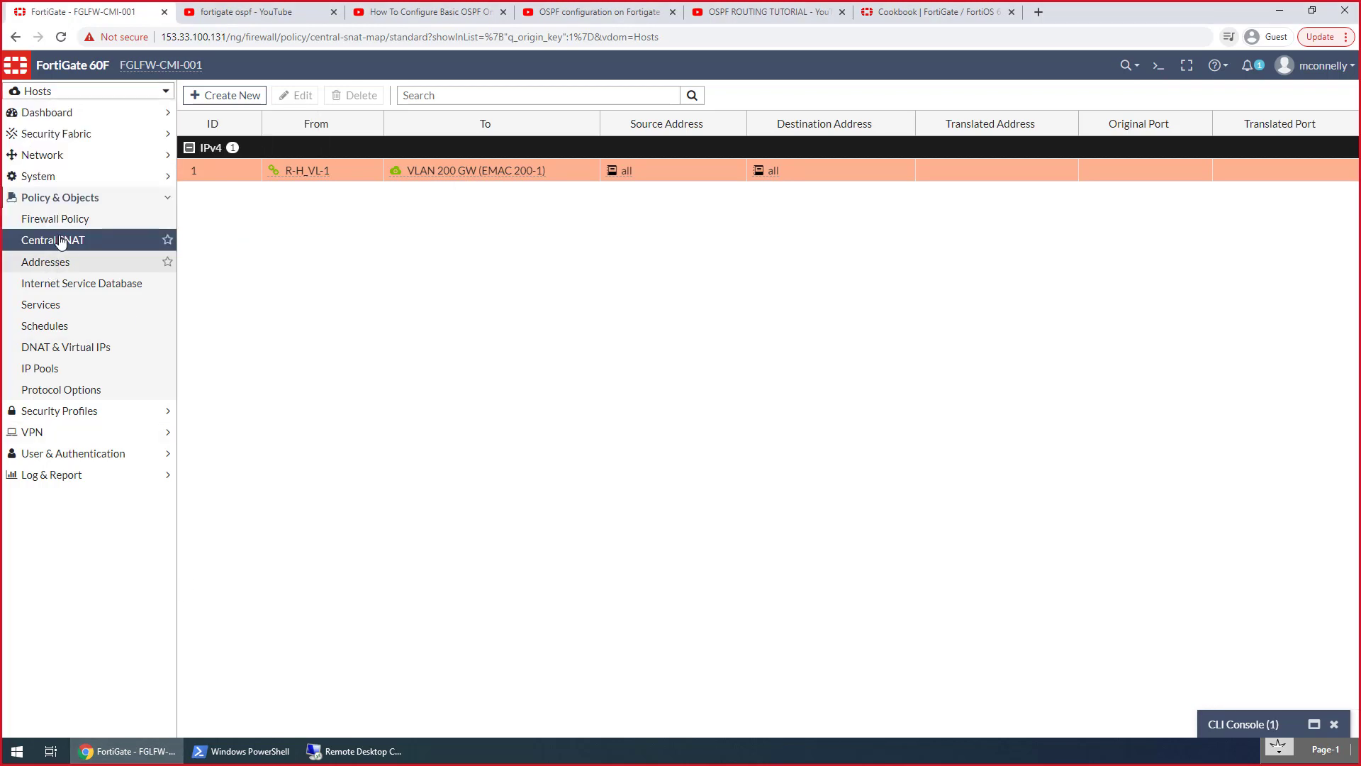
pyautogui.click(61, 156)
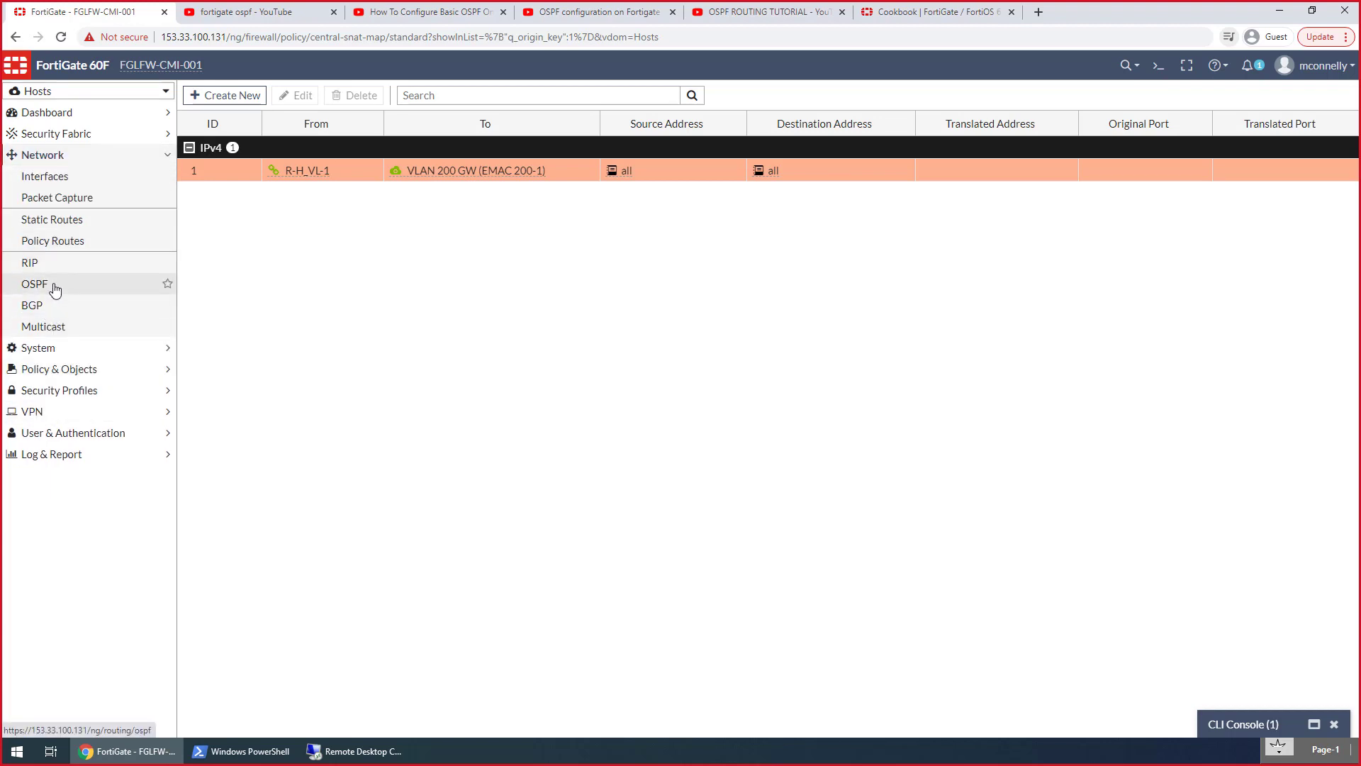
pyautogui.click(55, 290)
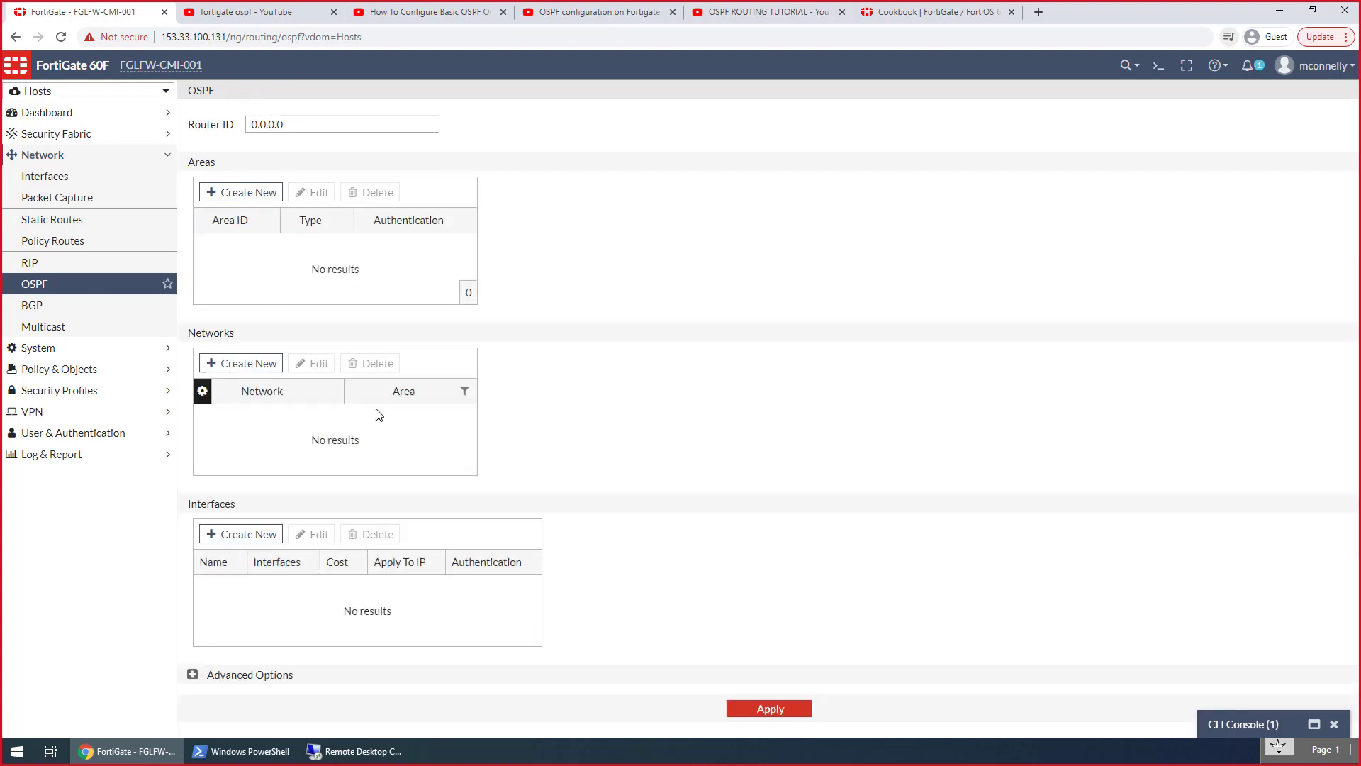
pyautogui.click(193, 674)
pyautogui.scroll(-3, 270, 644)
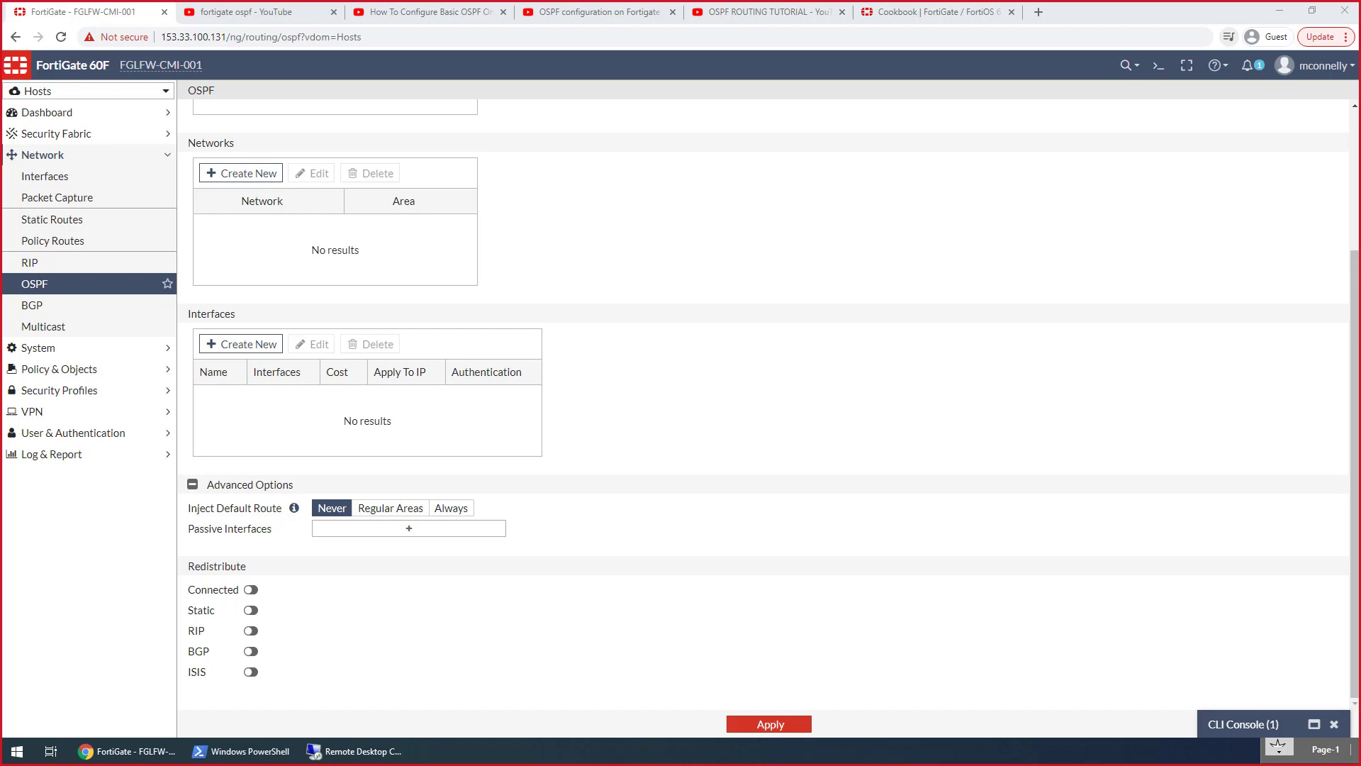
# Retry the remote desktop connection to 172.20.200.3 with another account's user name and password, then cancel and close Remote Desktop Connection
pyautogui.click(397, 753)
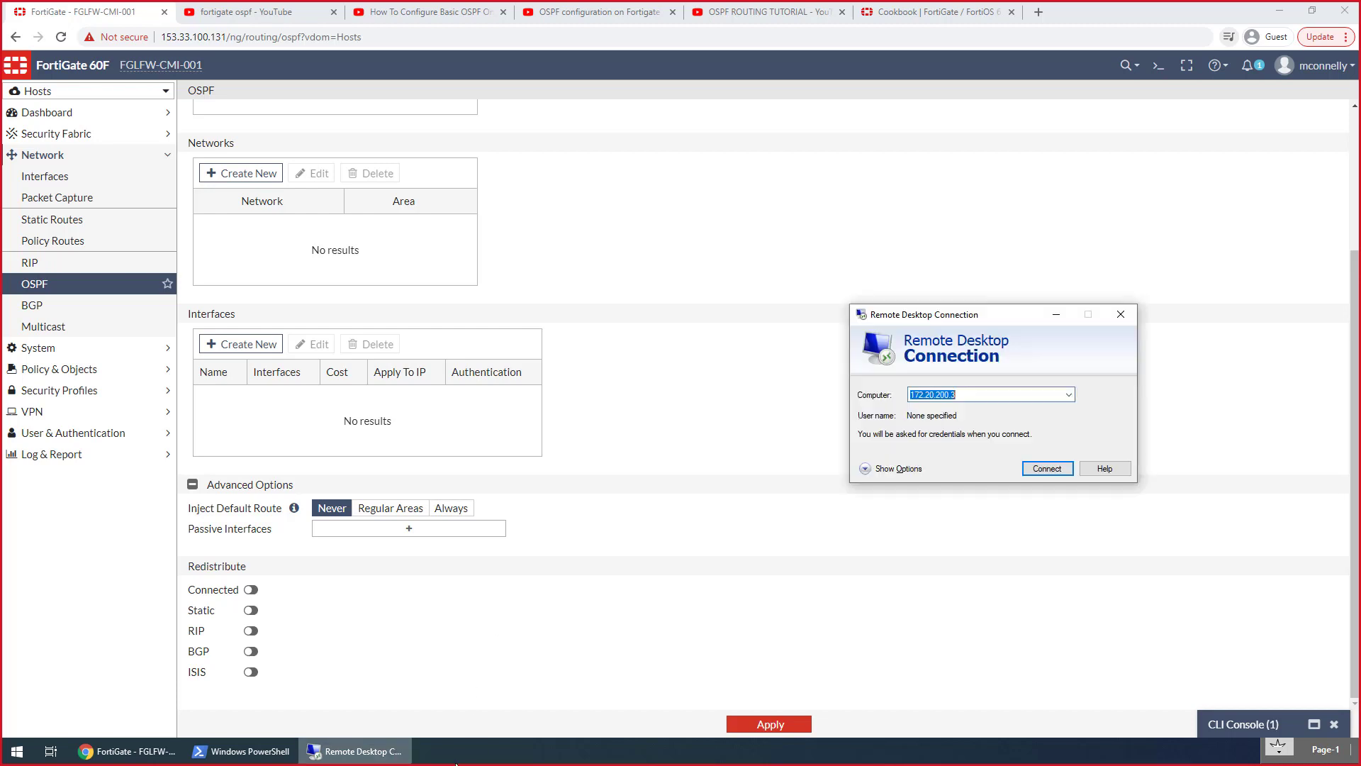
pyautogui.click(1042, 466)
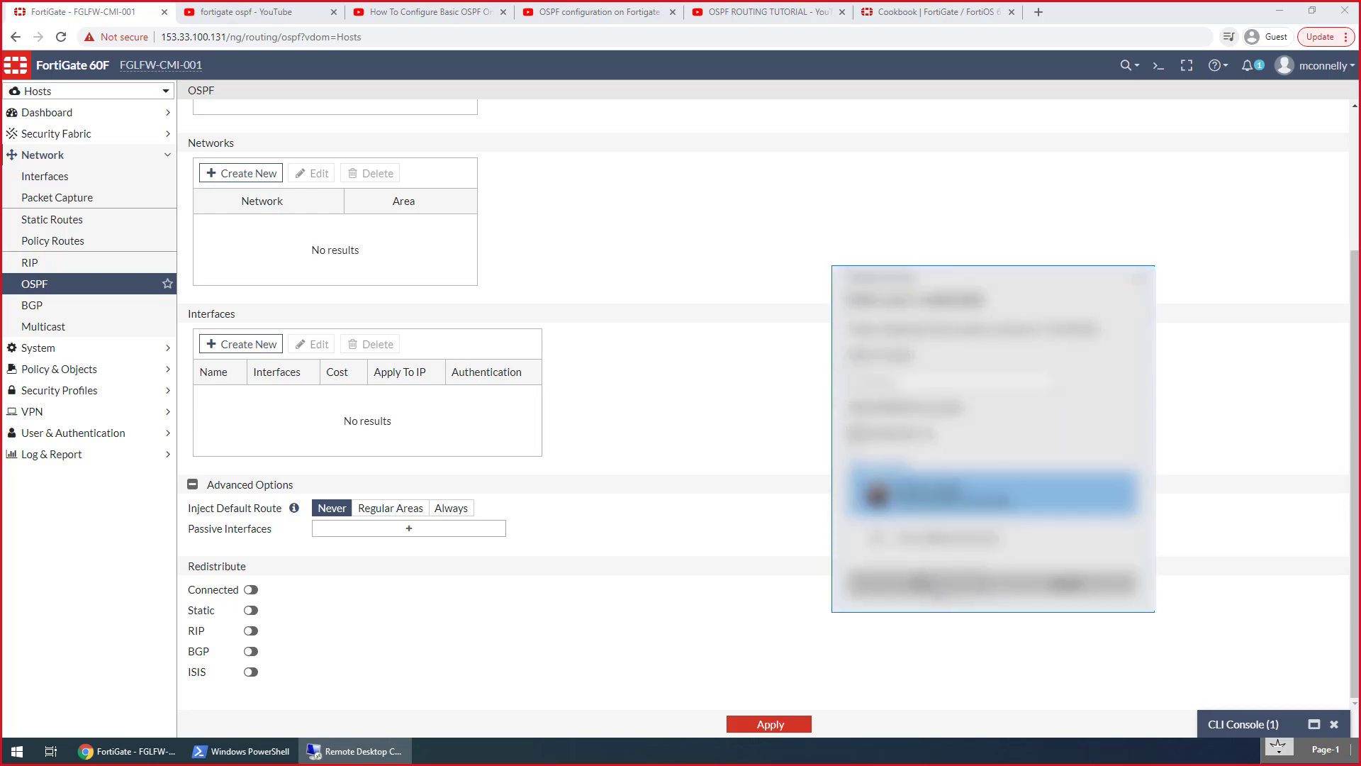
pyautogui.click(936, 543)
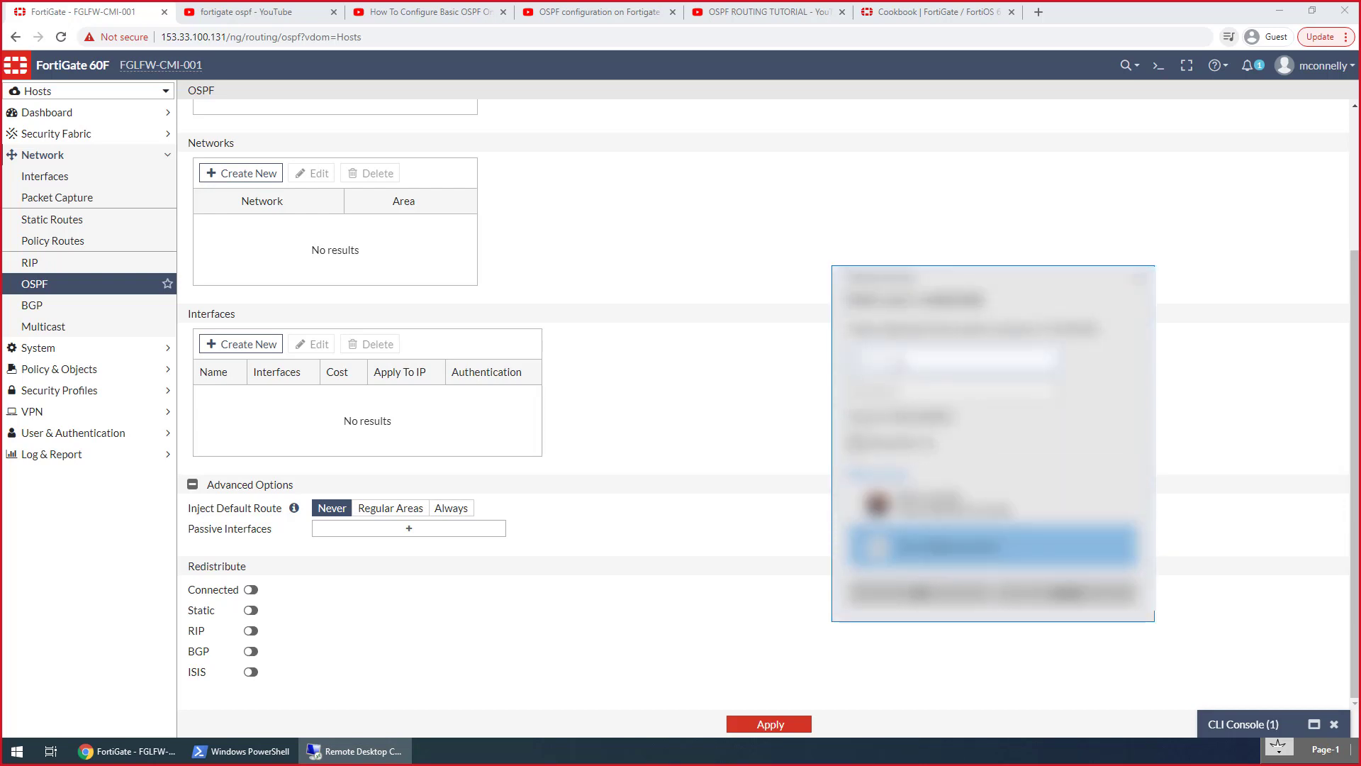
pyautogui.click(885, 394)
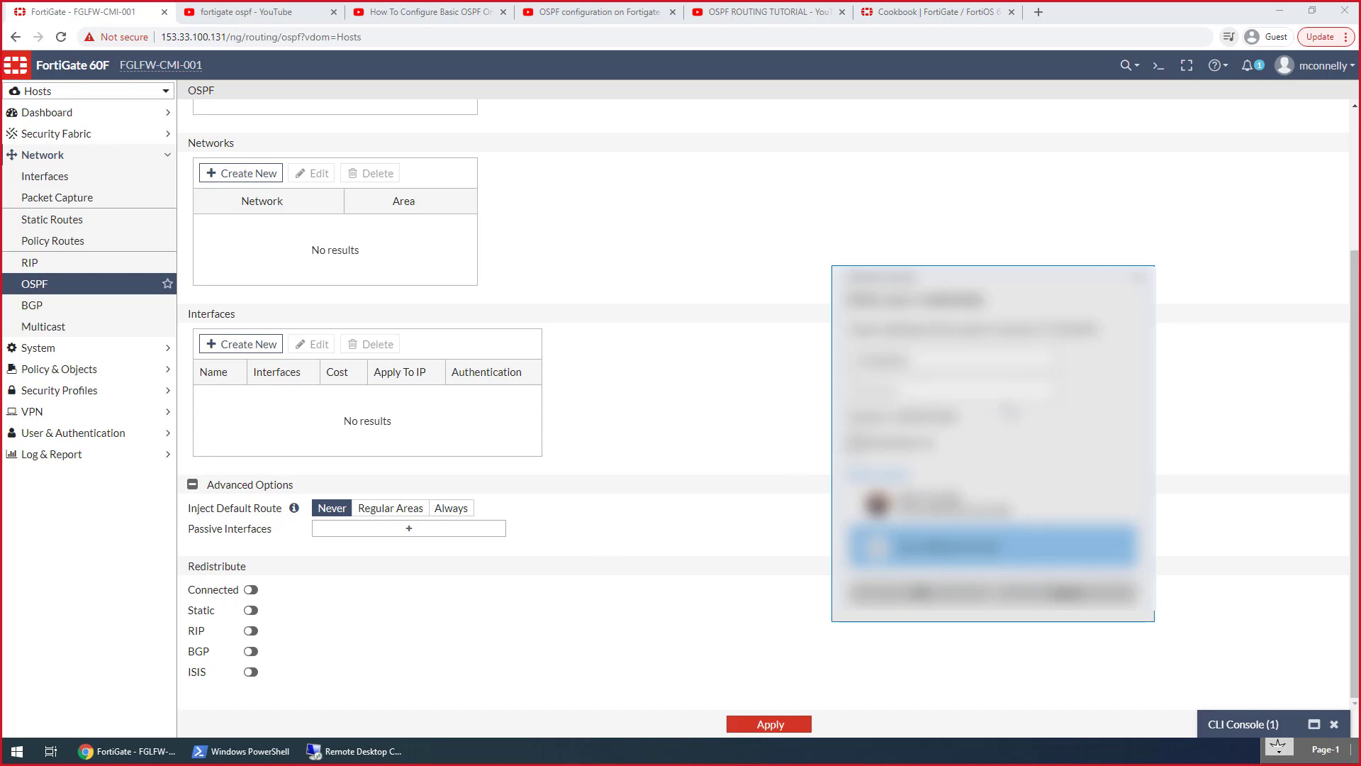
pyautogui.click(1006, 392)
pyautogui.press('Return')
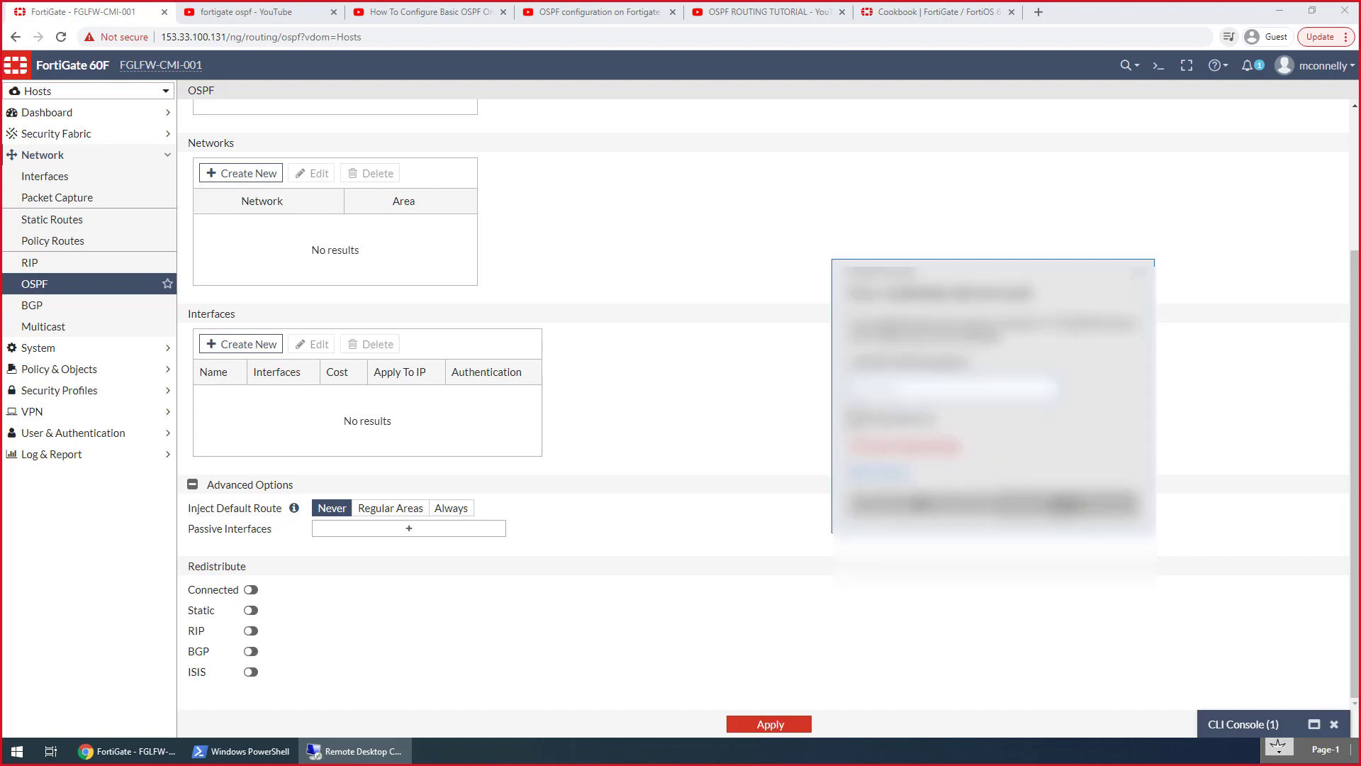
pyautogui.click(1064, 508)
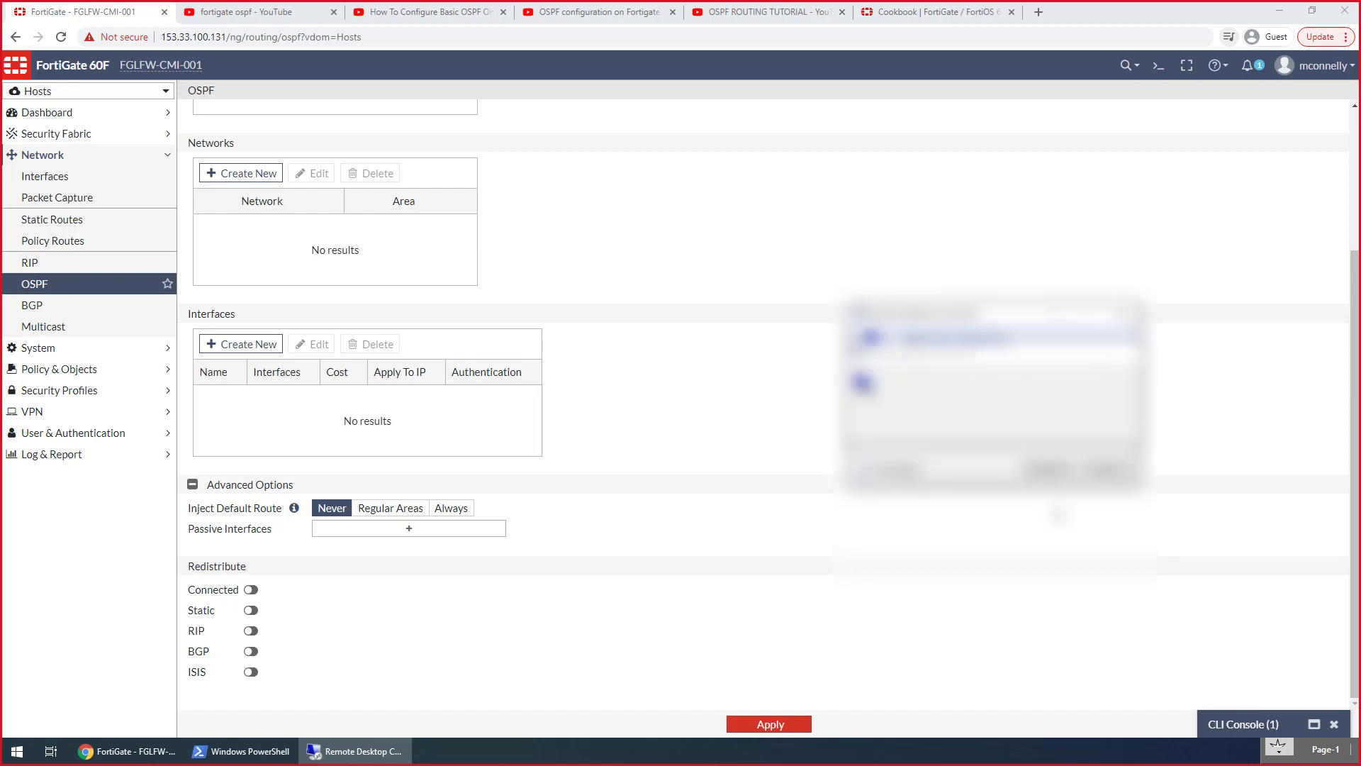
pyautogui.click(1122, 313)
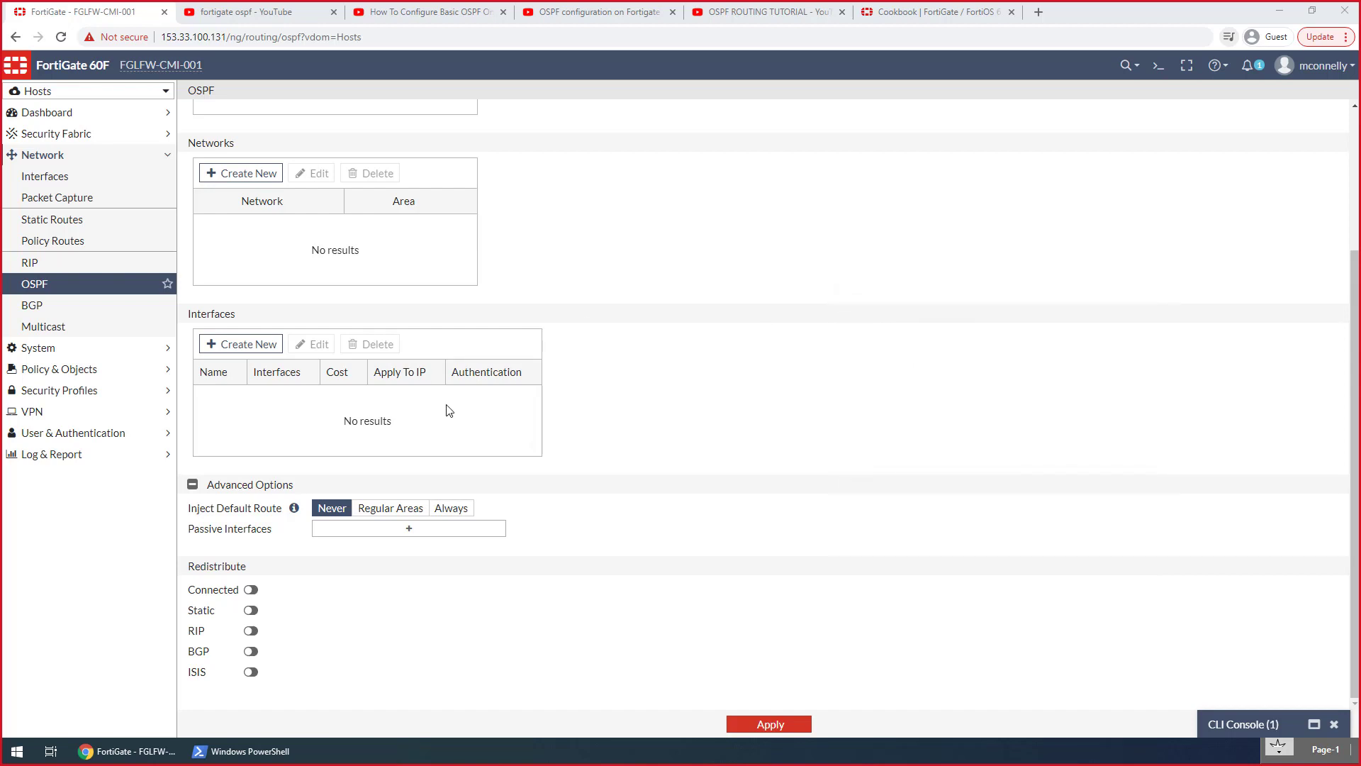
# Examine the router ID, areas, networks and interfaces sections of the Hosts VDOM's OSPF settings
pyautogui.click(488, 293)
pyautogui.scroll(3, 487, 349)
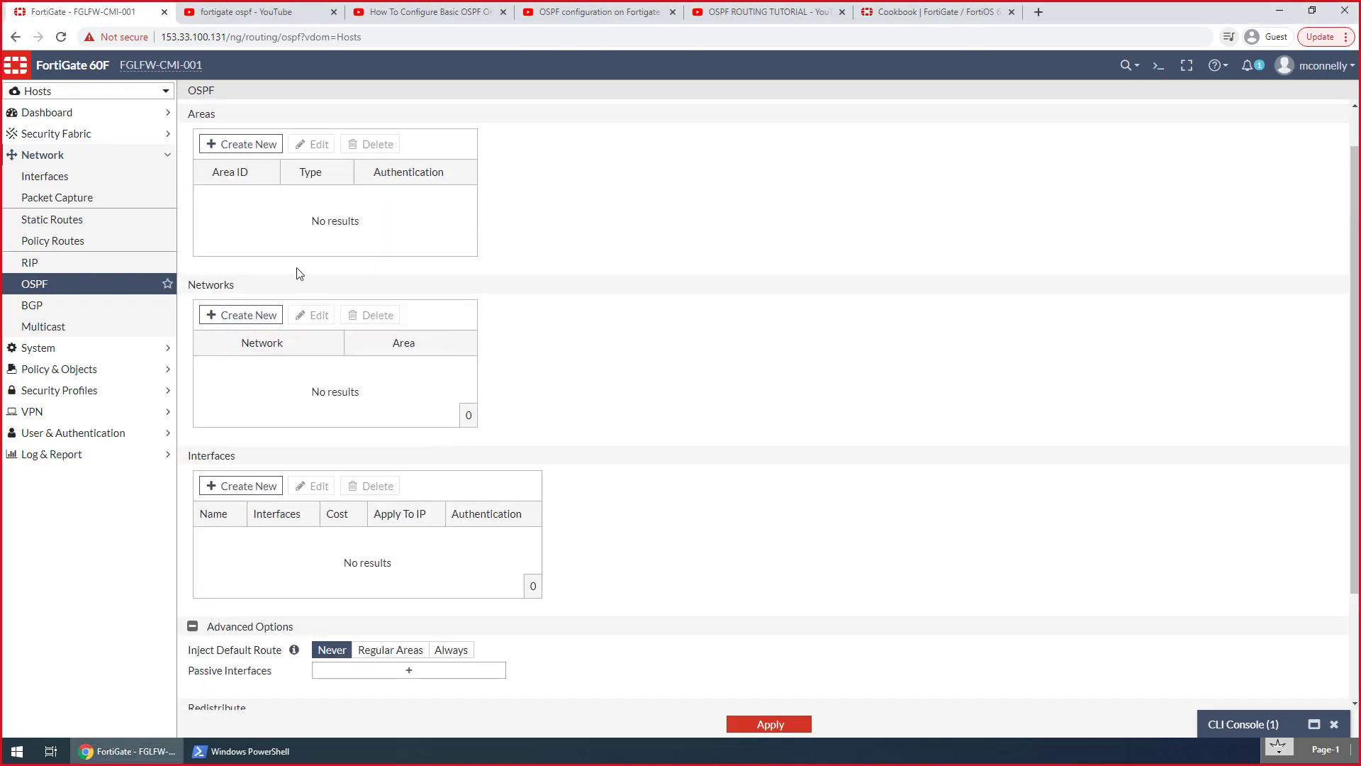
pyautogui.moveTo(323, 123); pyautogui.dragTo(235, 126)
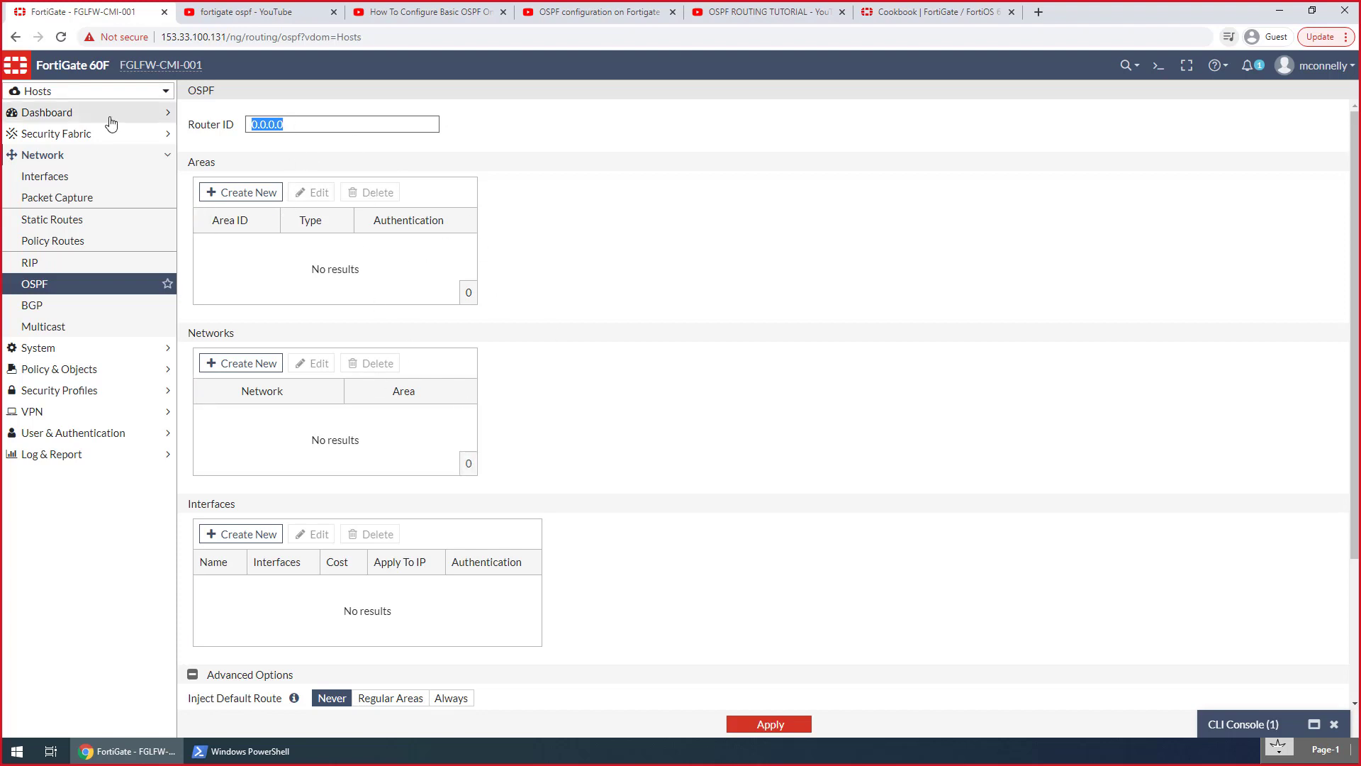
pyautogui.moveTo(109, 98)
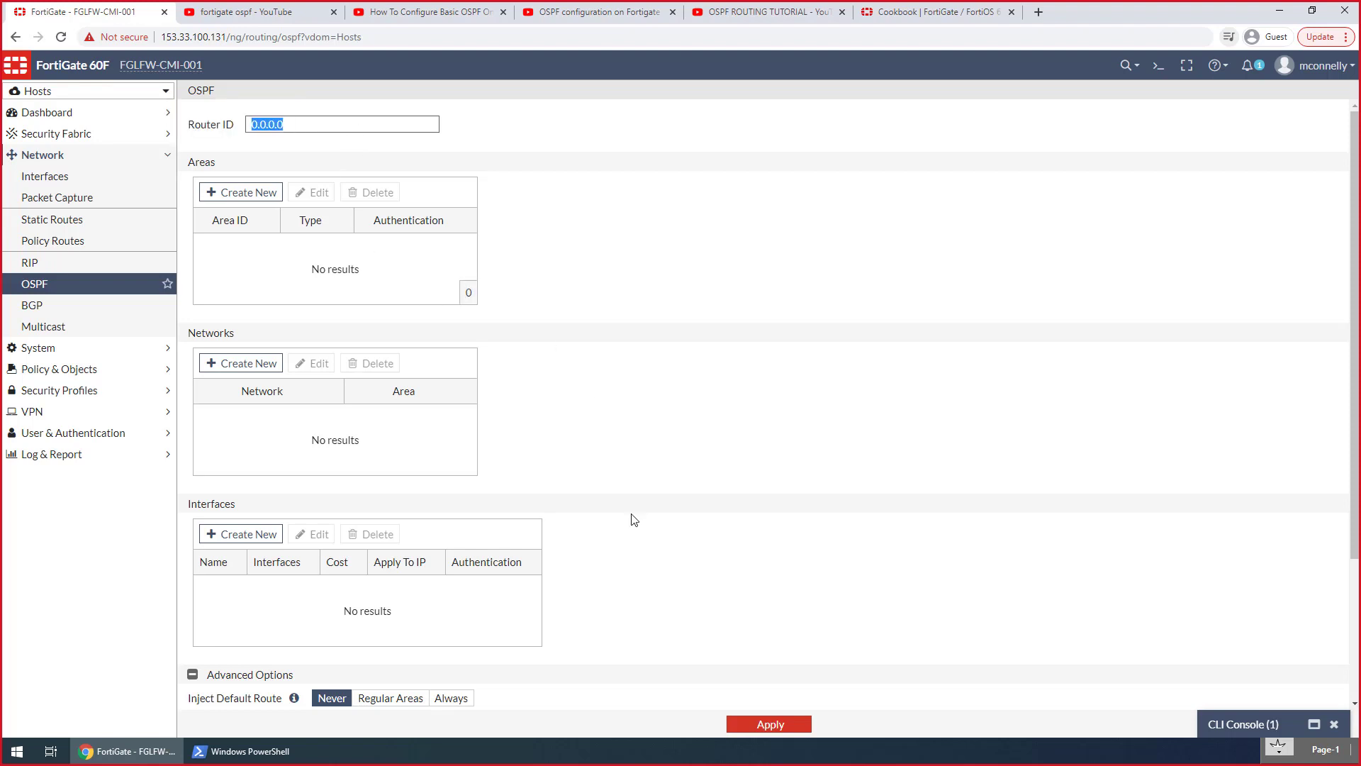
pyautogui.scroll(-3, 642, 539)
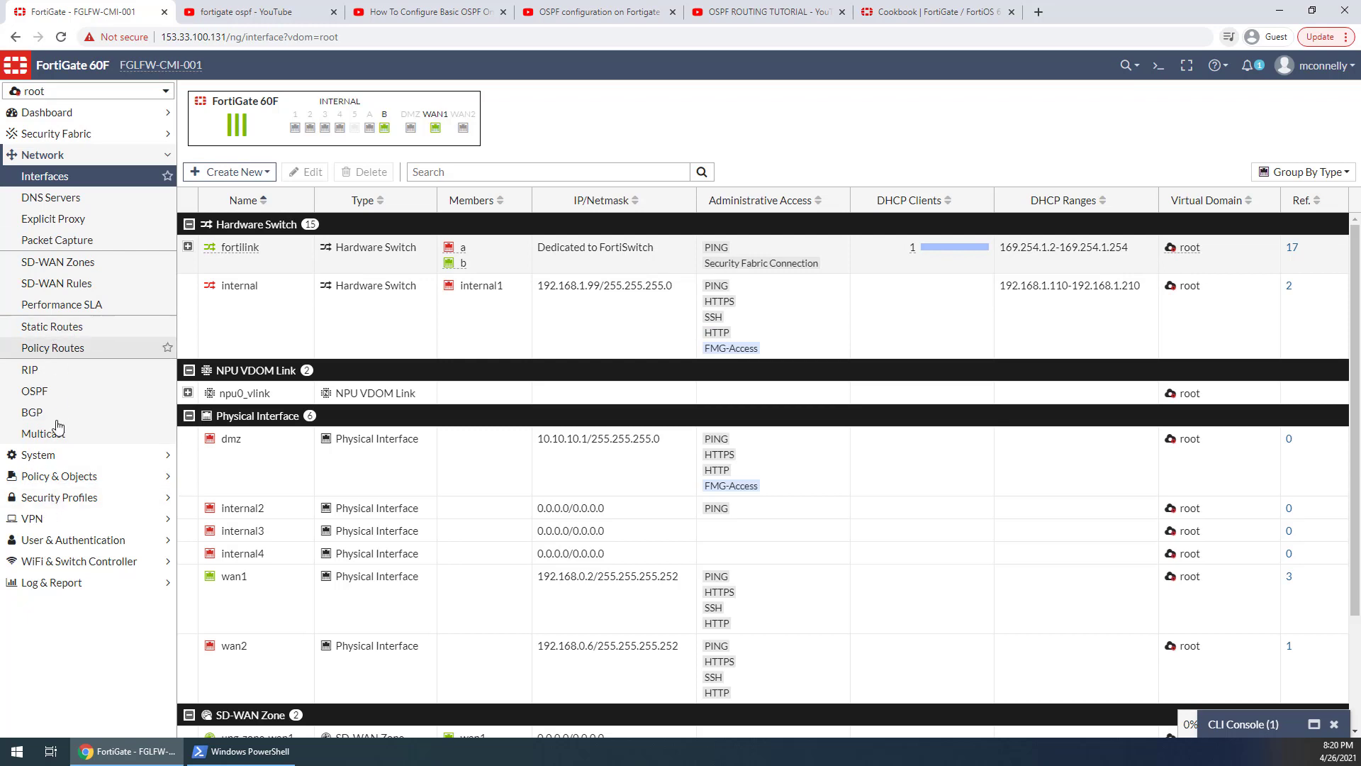
# Look through the root VDOM's firewall policies and its address objects, including the 172.19.0.0/16 and 172.20.0.0/16 subnets
pyautogui.click(51, 479)
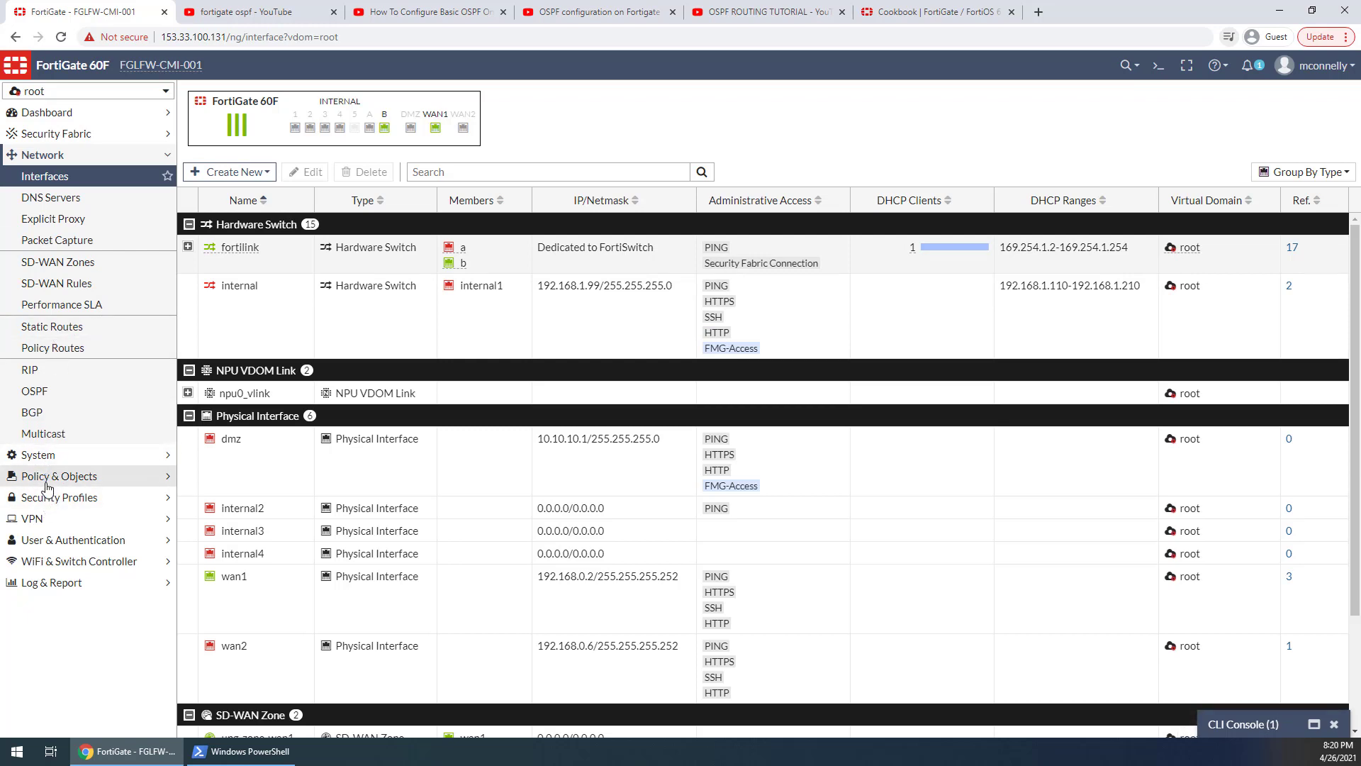
pyautogui.click(85, 220)
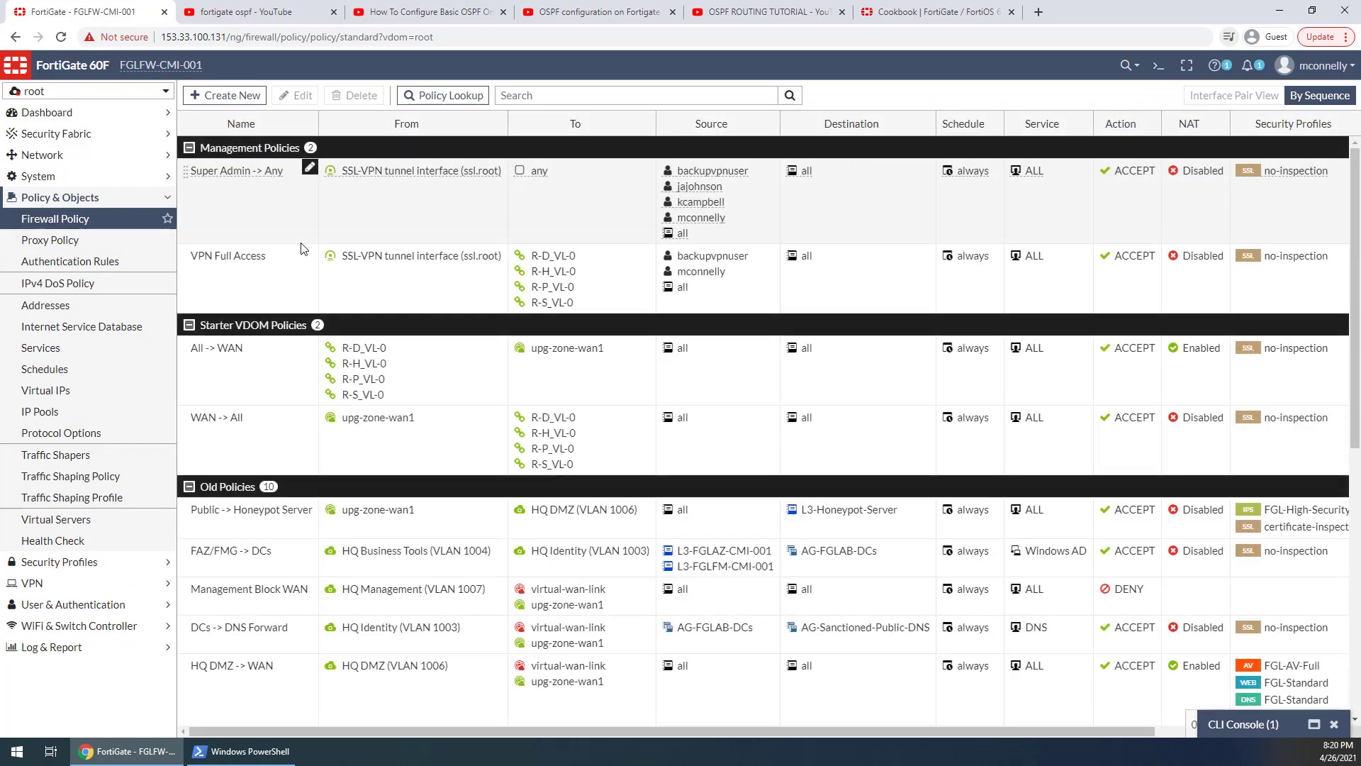
pyautogui.click(56, 305)
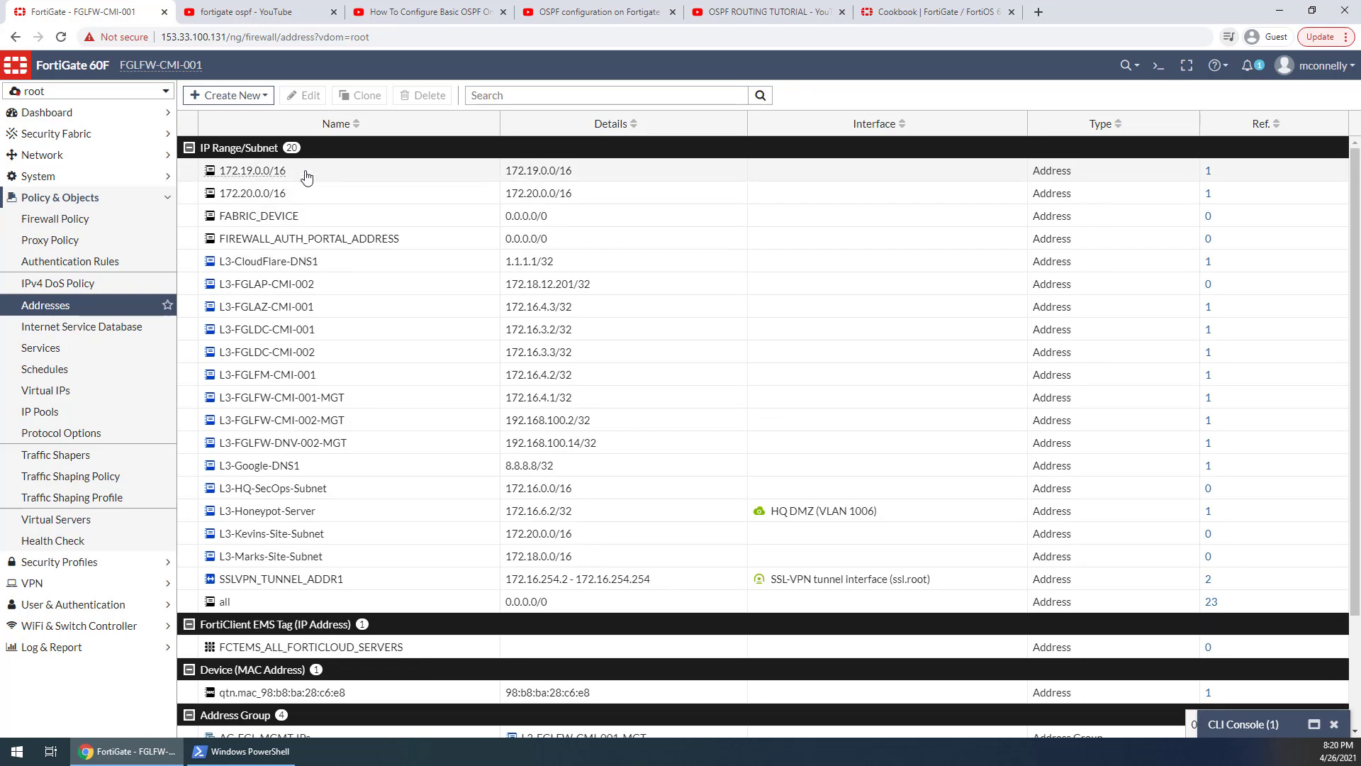
pyautogui.click(306, 175)
pyautogui.click(316, 198)
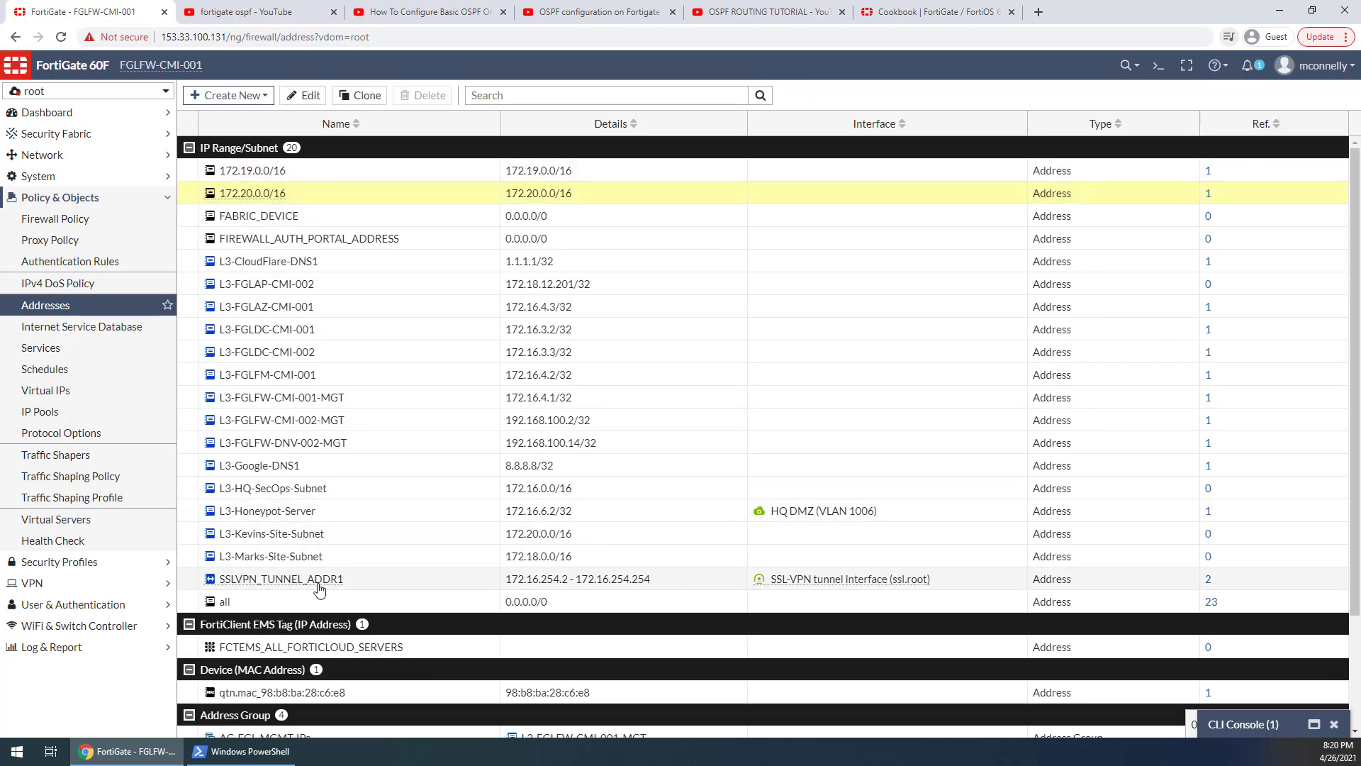
# Set the IP range of the SSLVPN_TUNNEL_ADDR1 address object to 172.16.254.2-172.16.254.253 and save it
pyautogui.doubleClick(641, 582)
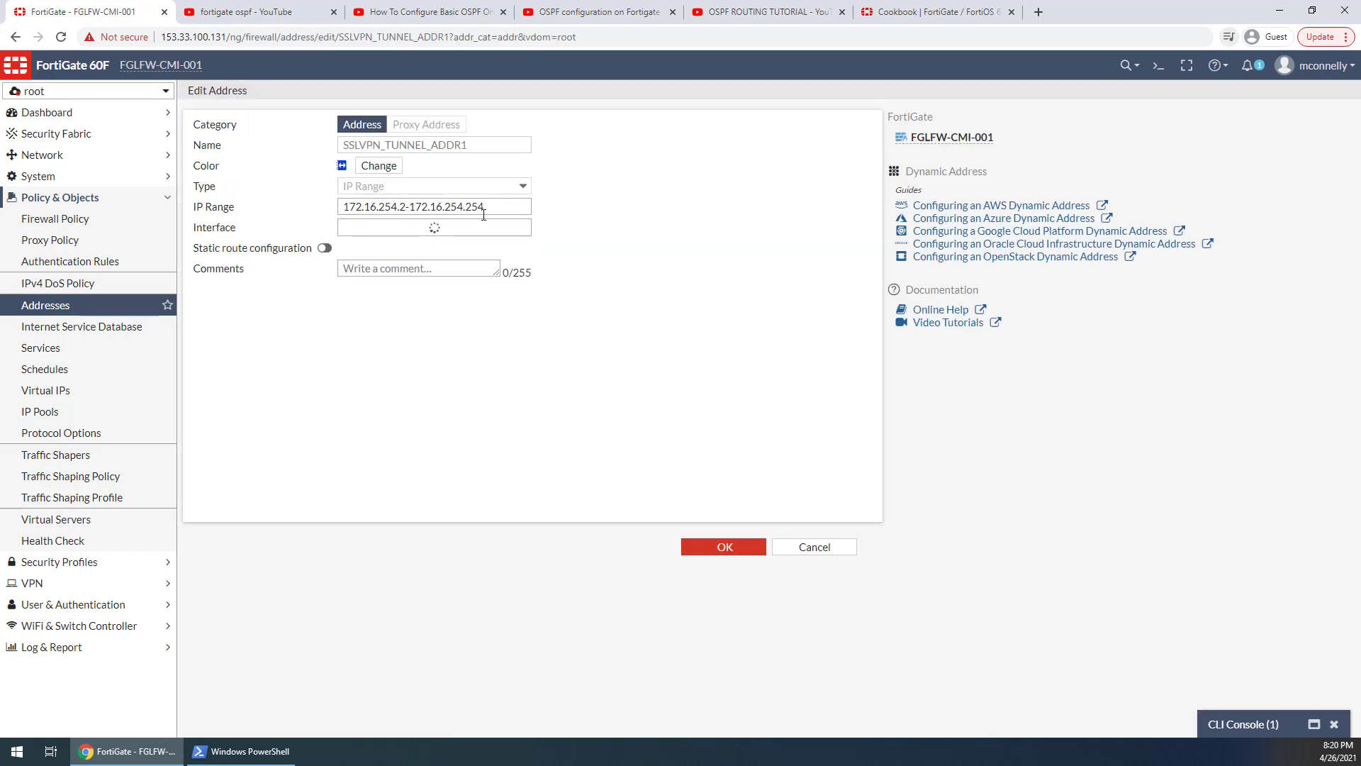
pyautogui.moveTo(475, 207); pyautogui.dragTo(500, 210)
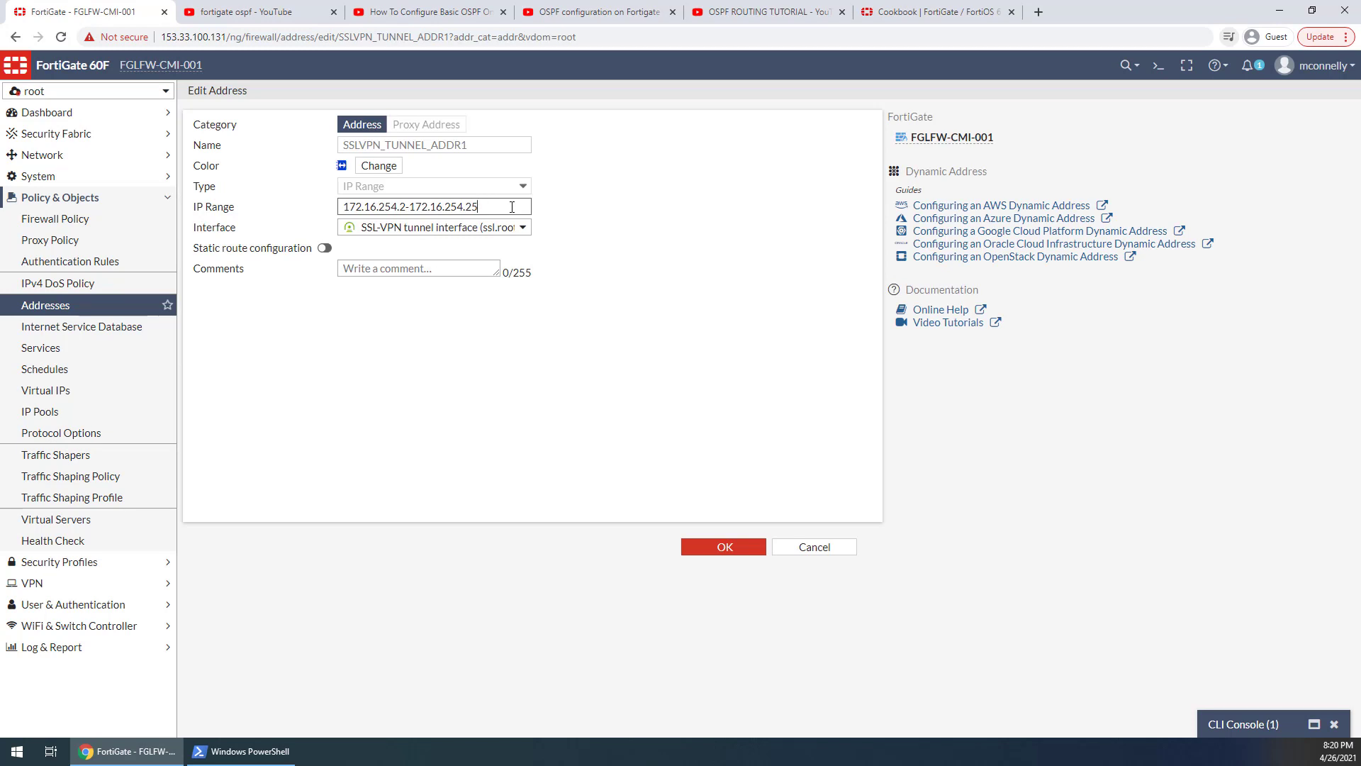
pyautogui.click(741, 548)
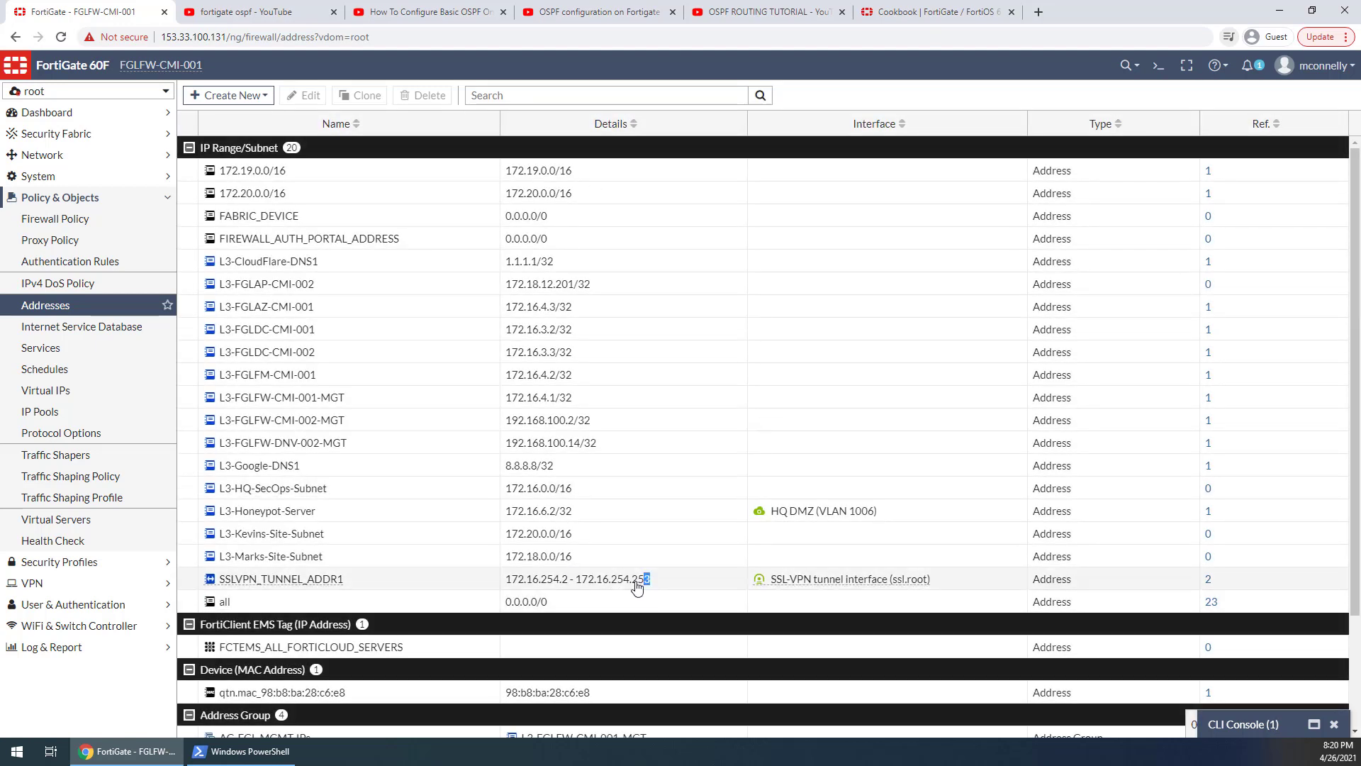
pyautogui.doubleClick(579, 586)
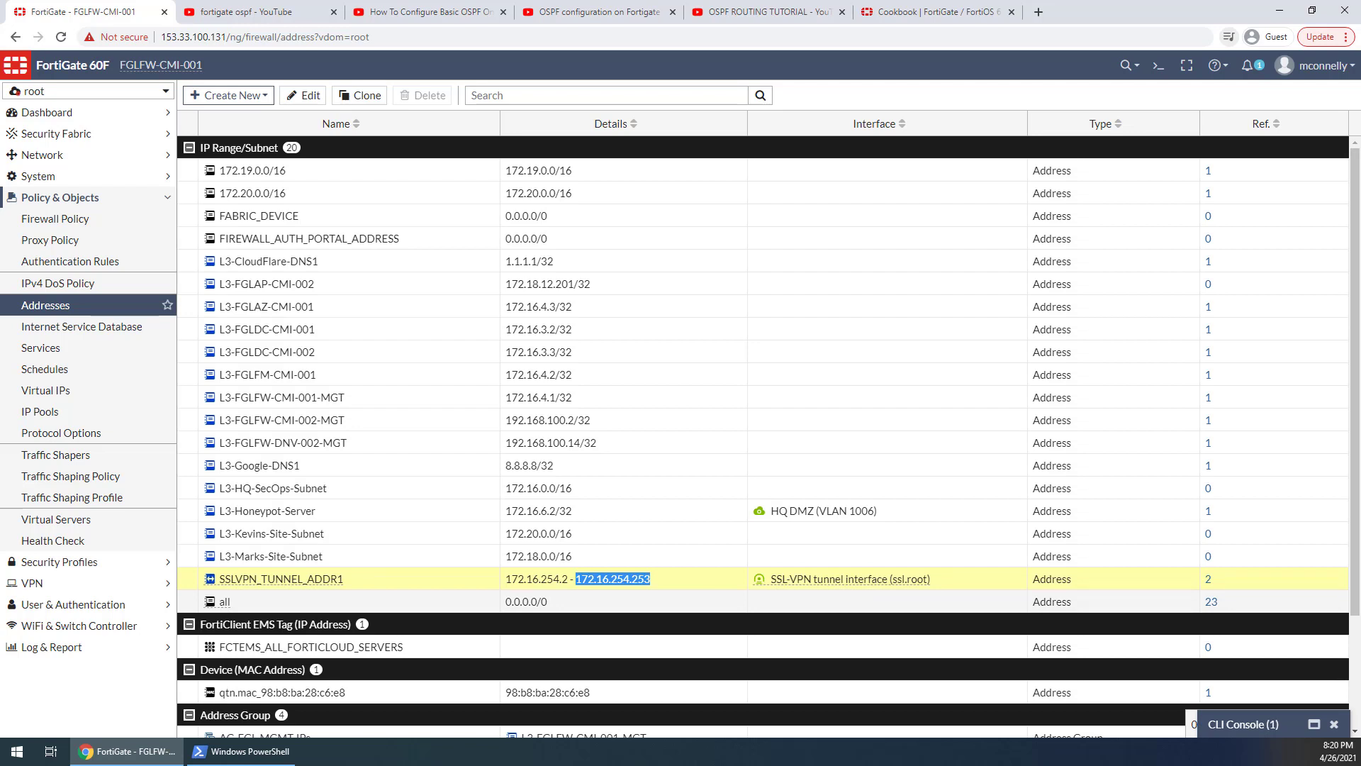
pyautogui.hotkey('alt', 'Tab')
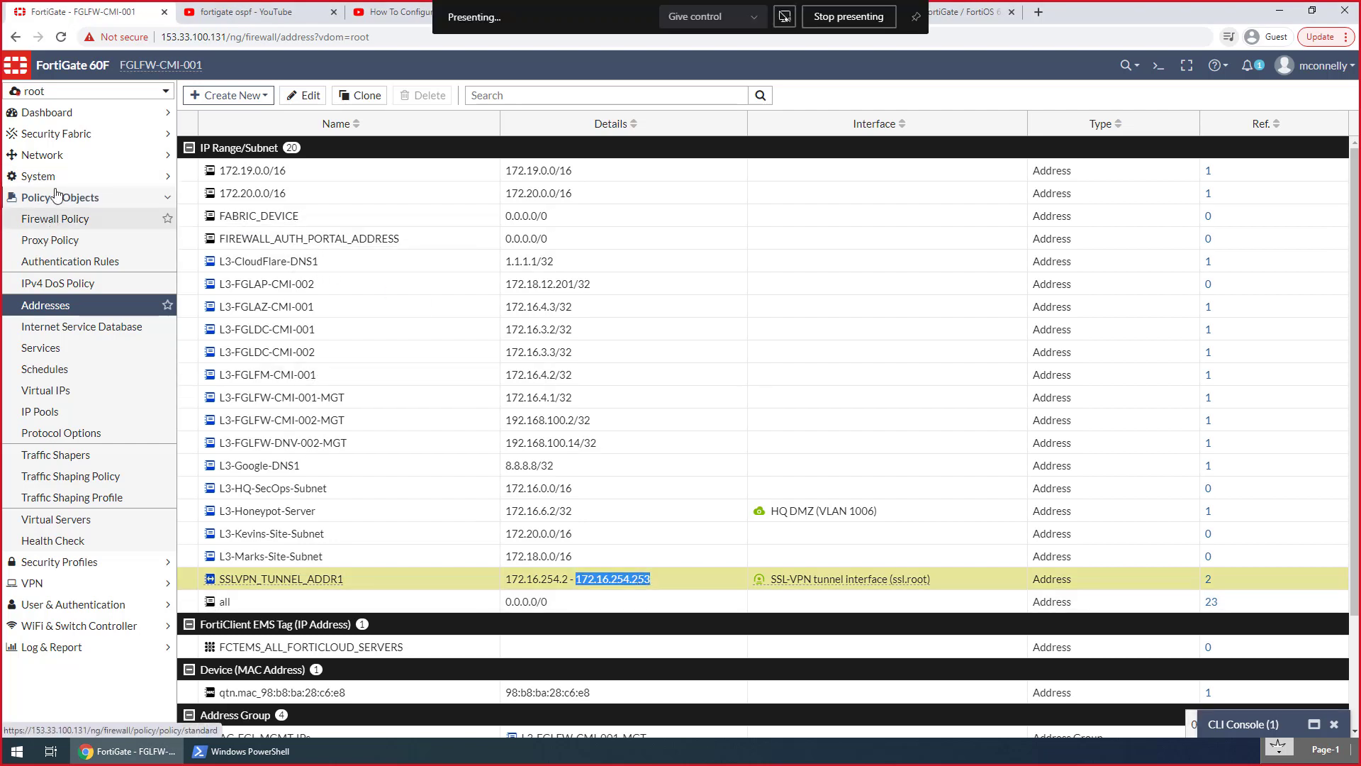
# Start a new network interface in the root VDOM named "LB 16" with the alias "Loopback interface"
pyautogui.click(52, 158)
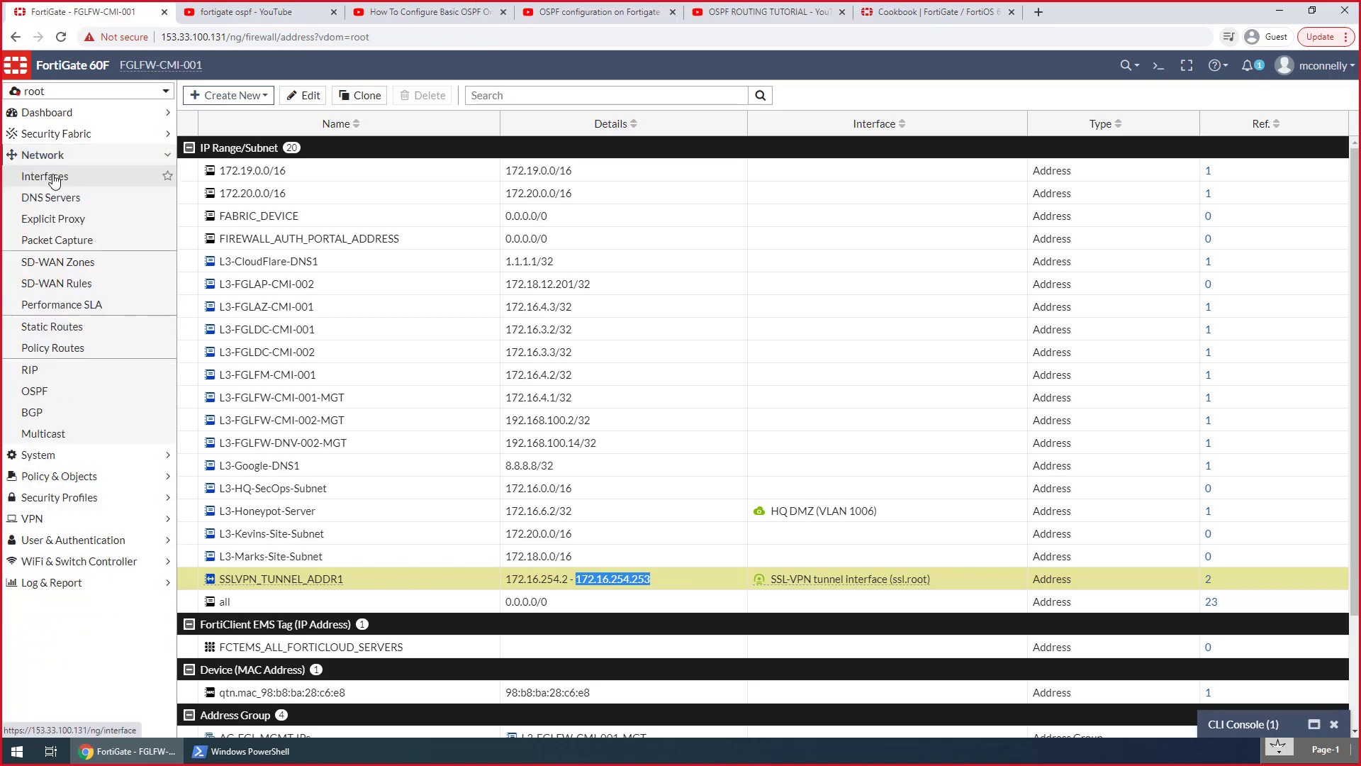
pyautogui.click(54, 179)
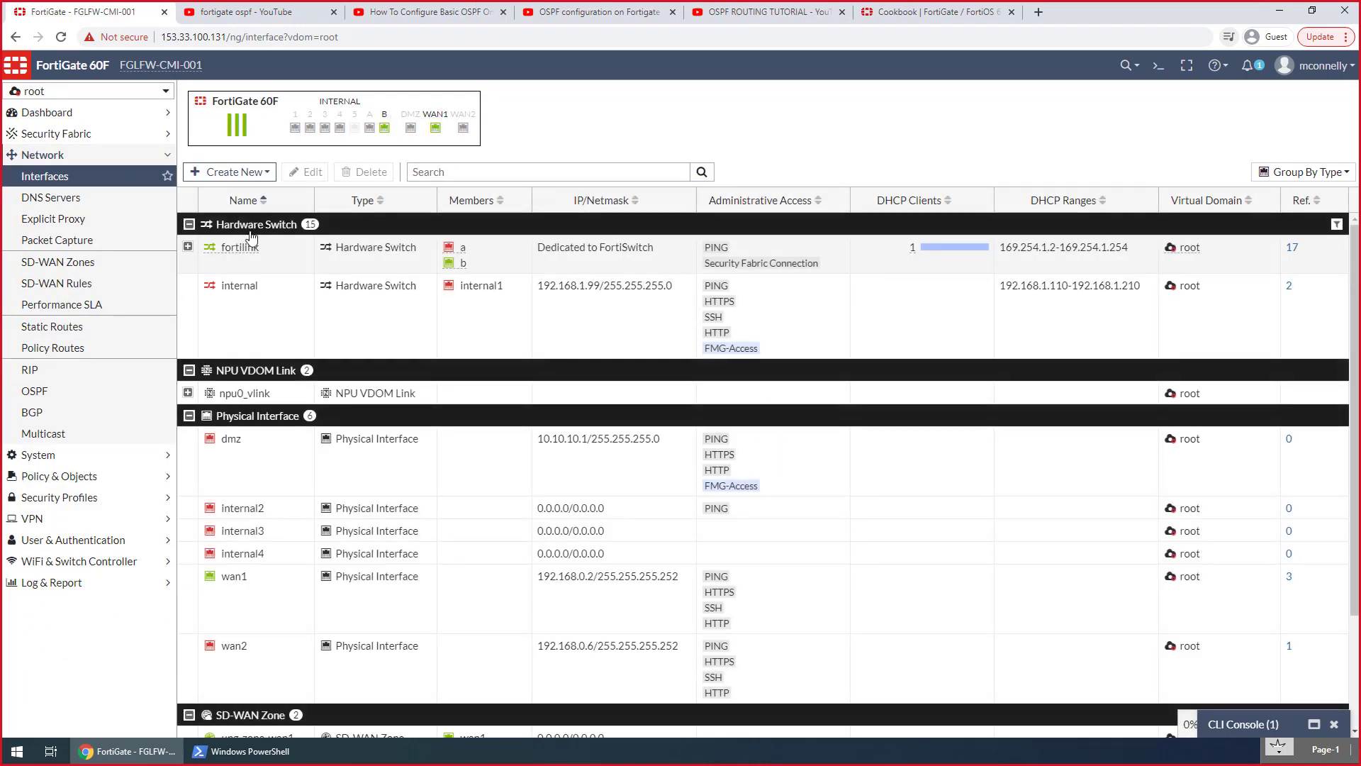
pyautogui.click(244, 172)
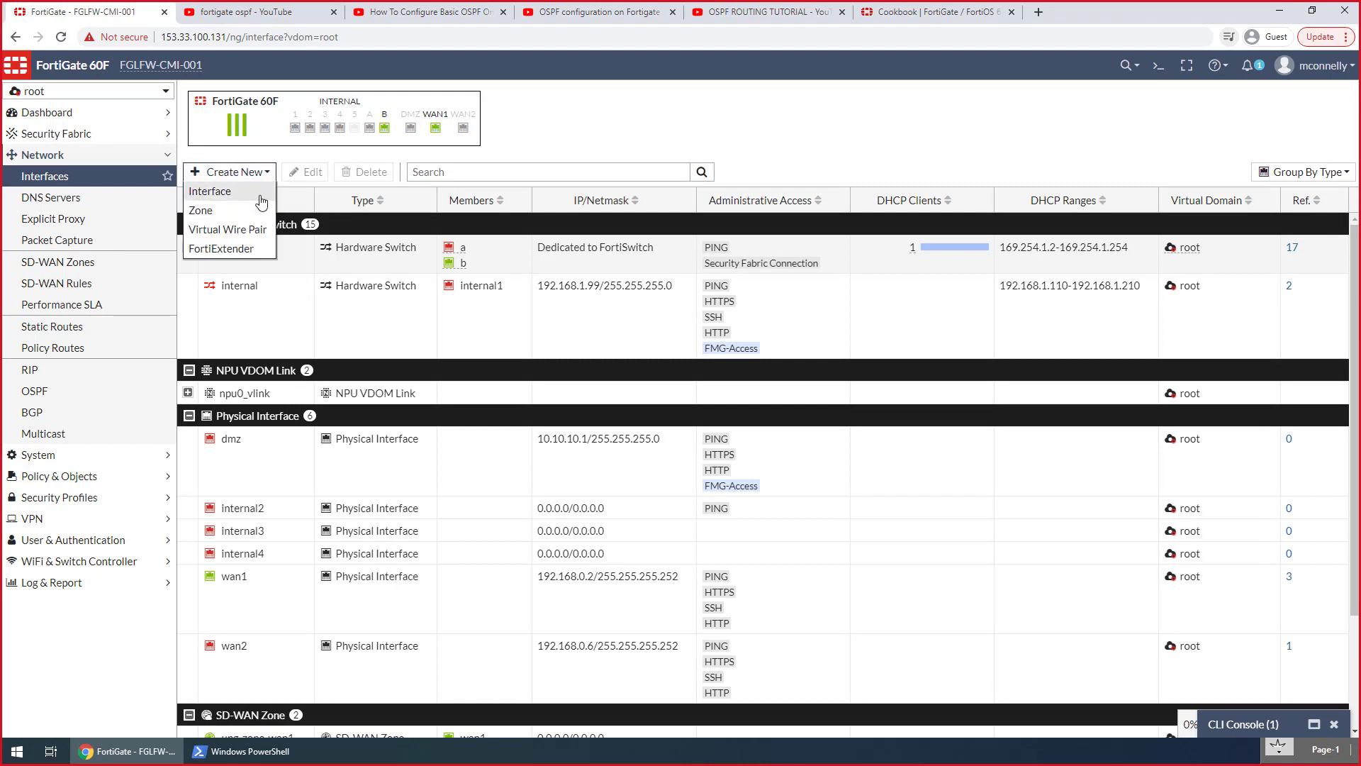
pyautogui.click(213, 189)
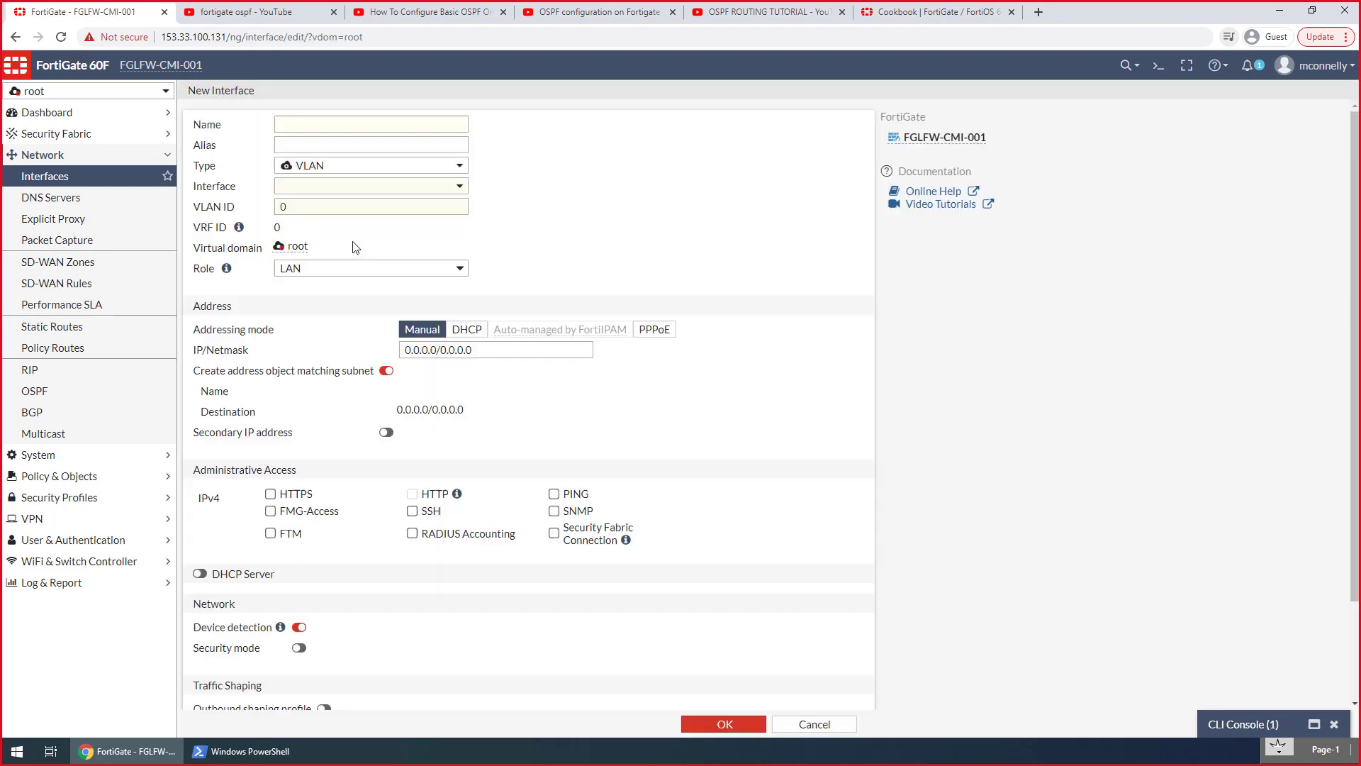
pyautogui.click(331, 124)
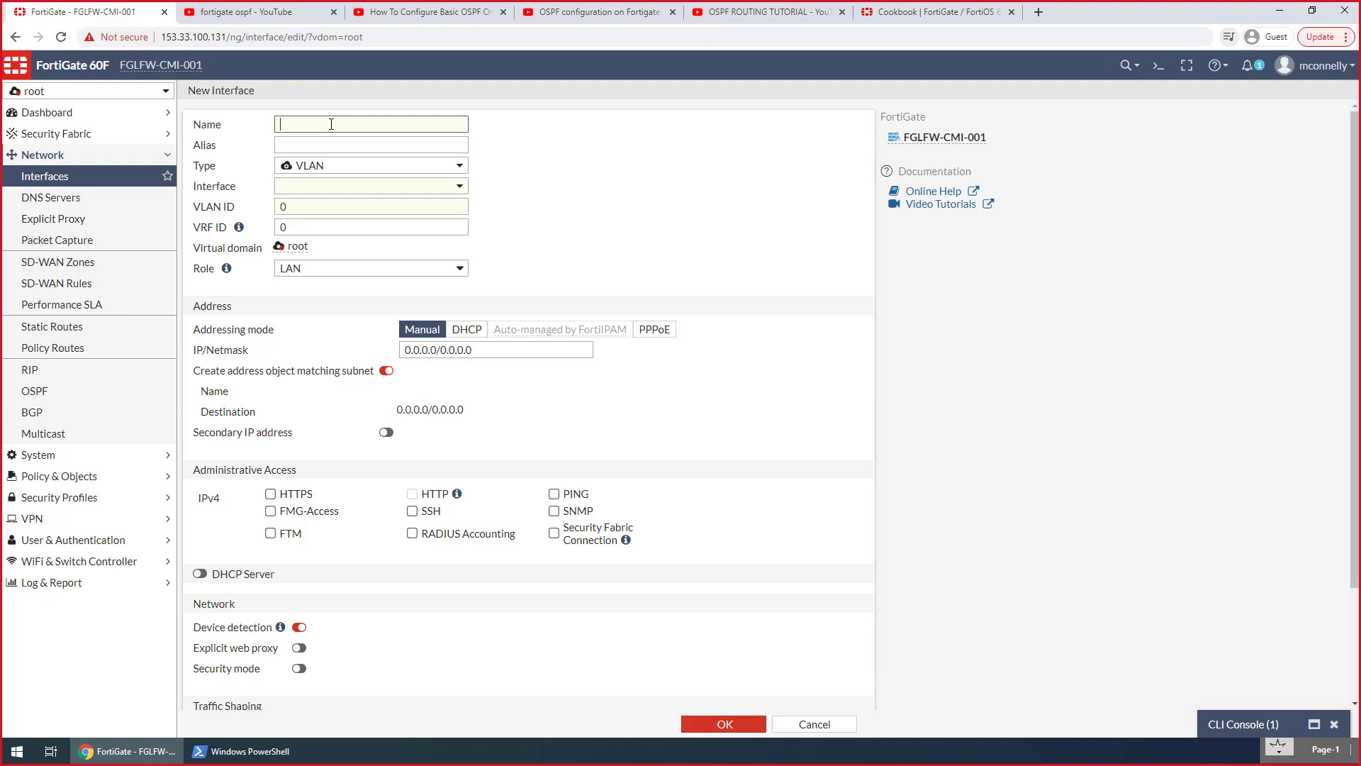
pyautogui.write('Loo')
pyautogui.press('BackSpace')
pyautogui.press('BackSpace')
pyautogui.write('B 16')
pyautogui.click(388, 147)
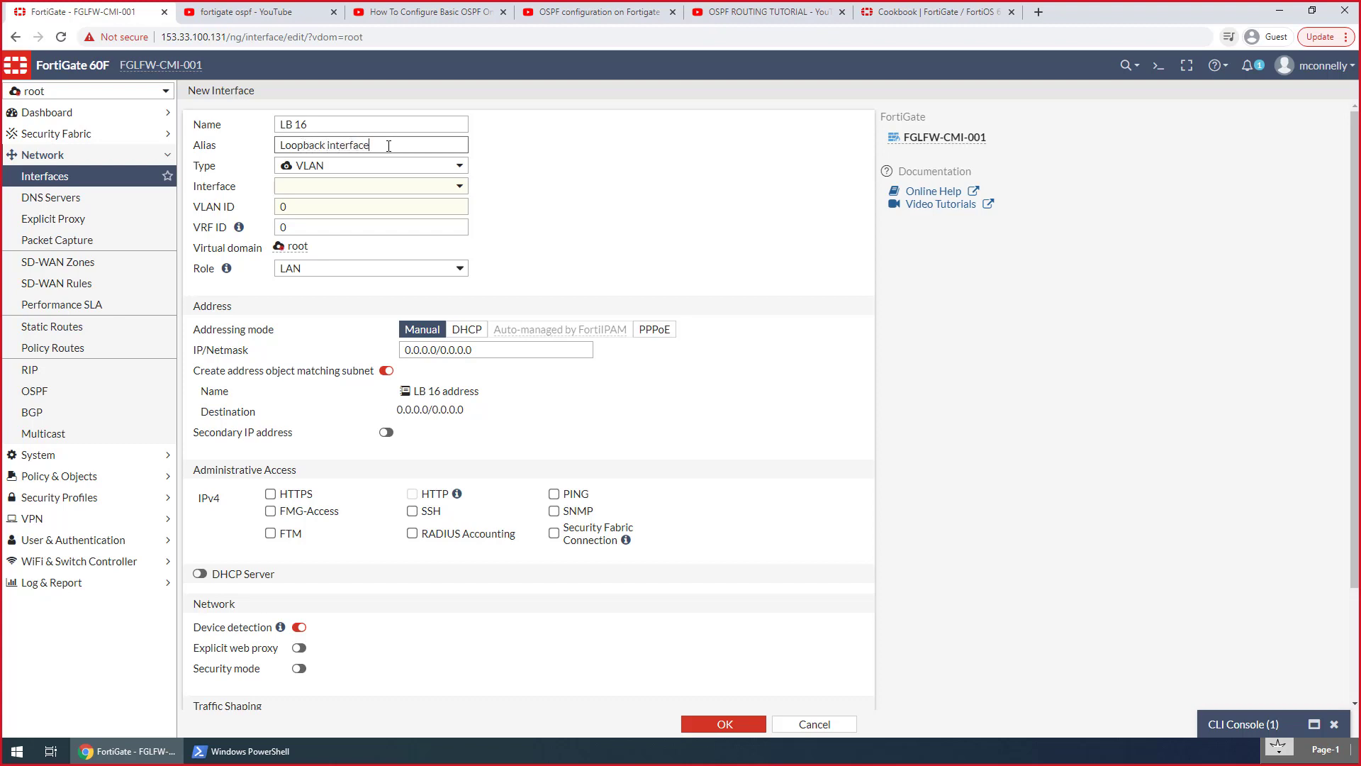
# Set the new interface's type to Loopback Interface and select its VRF ID value for editing
pyautogui.click(395, 189)
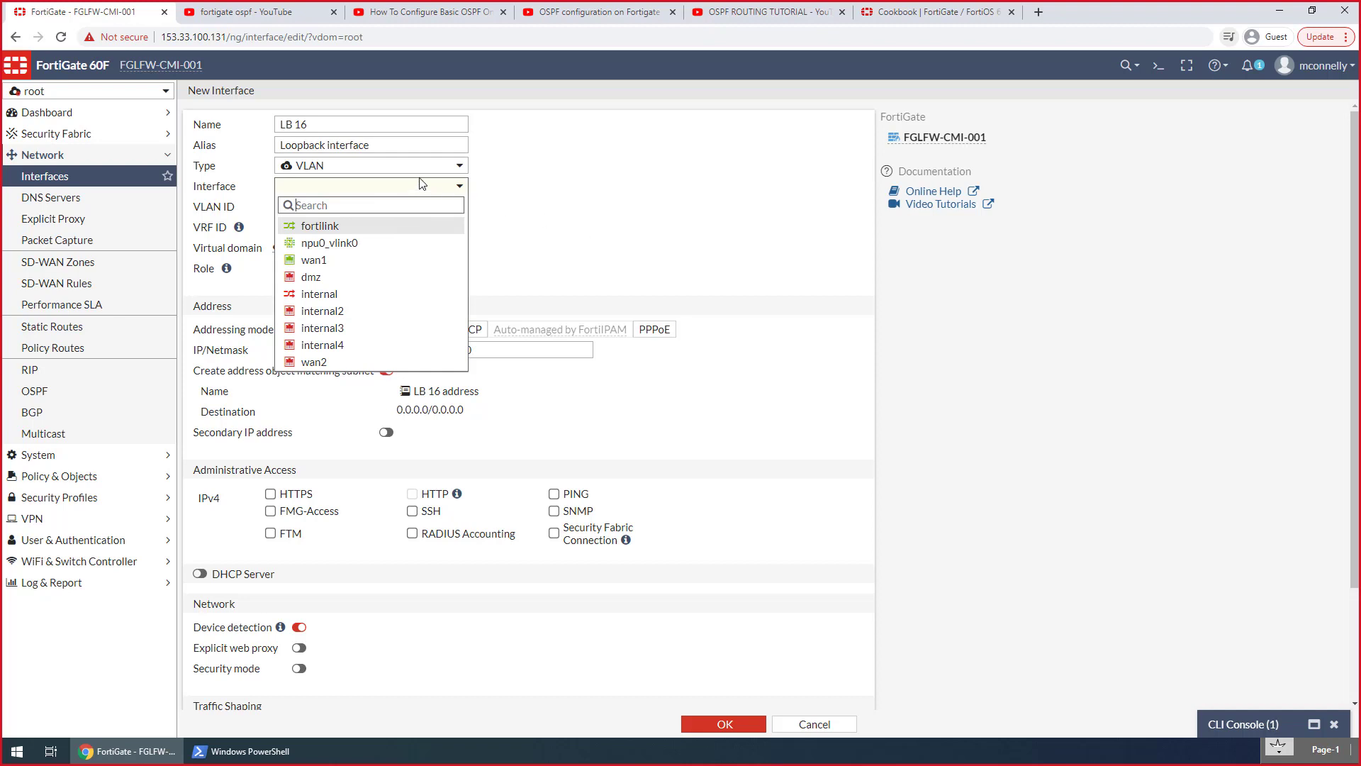
pyautogui.click(410, 173)
pyautogui.click(404, 167)
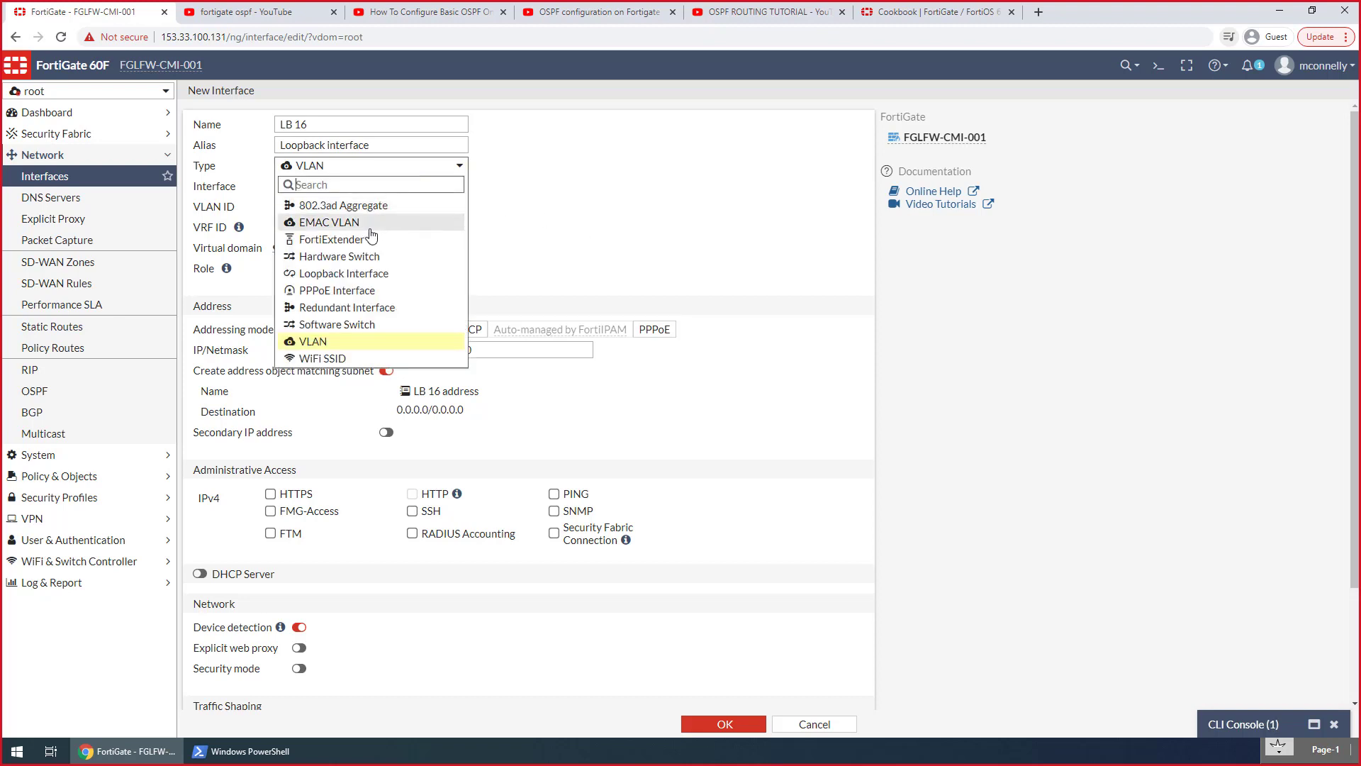
pyautogui.click(369, 273)
pyautogui.click(313, 188)
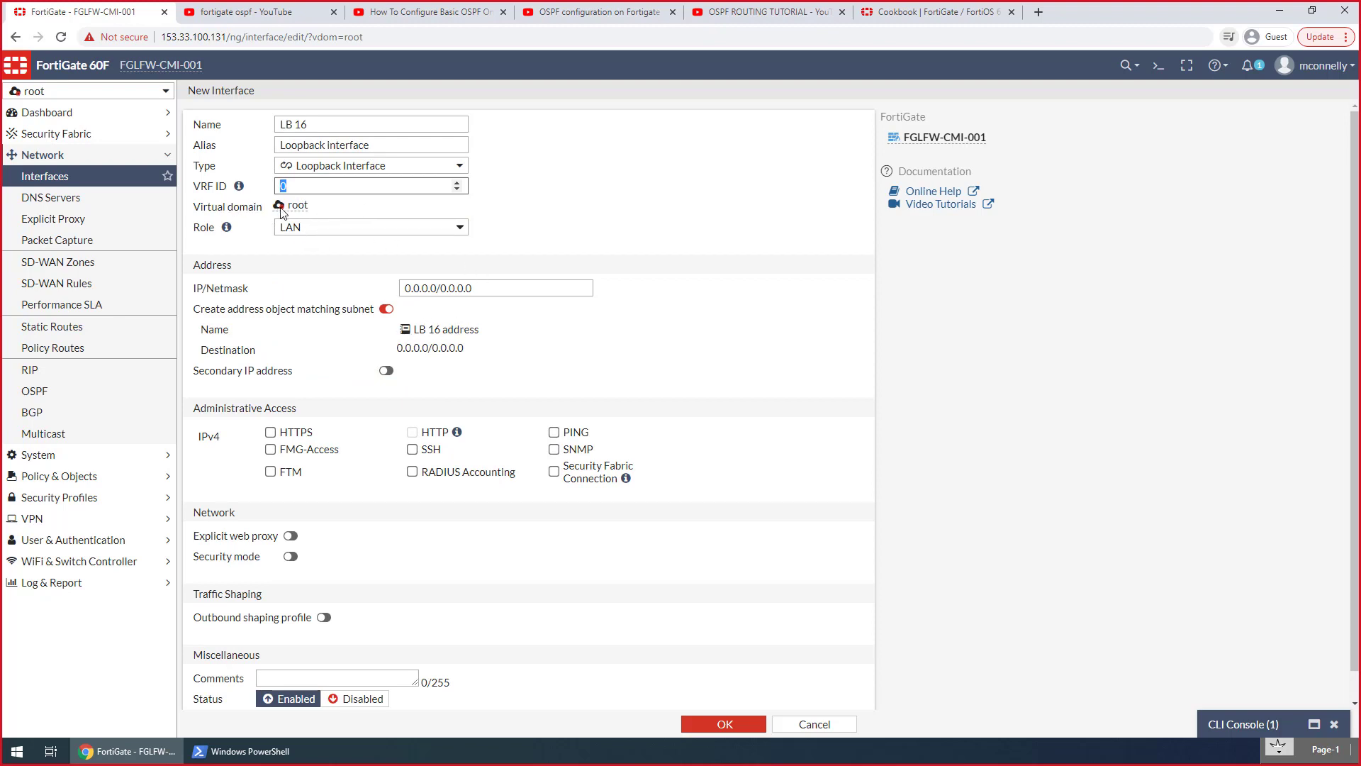
# Allow PING and Security Fabric Connection administrative access on the LB 16 loopback interface and save it
pyautogui.moveTo(310, 207); pyautogui.dragTo(241, 216)
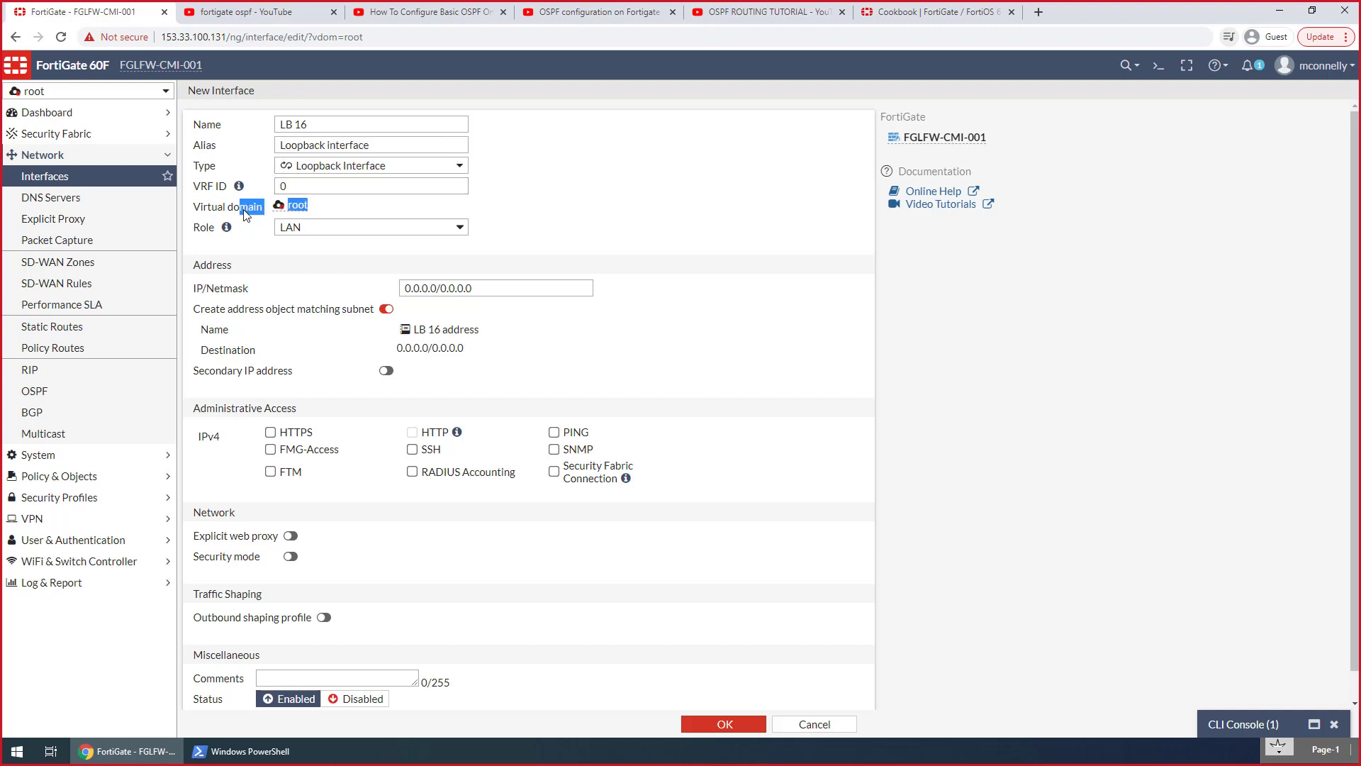
pyautogui.click(244, 215)
pyautogui.click(241, 188)
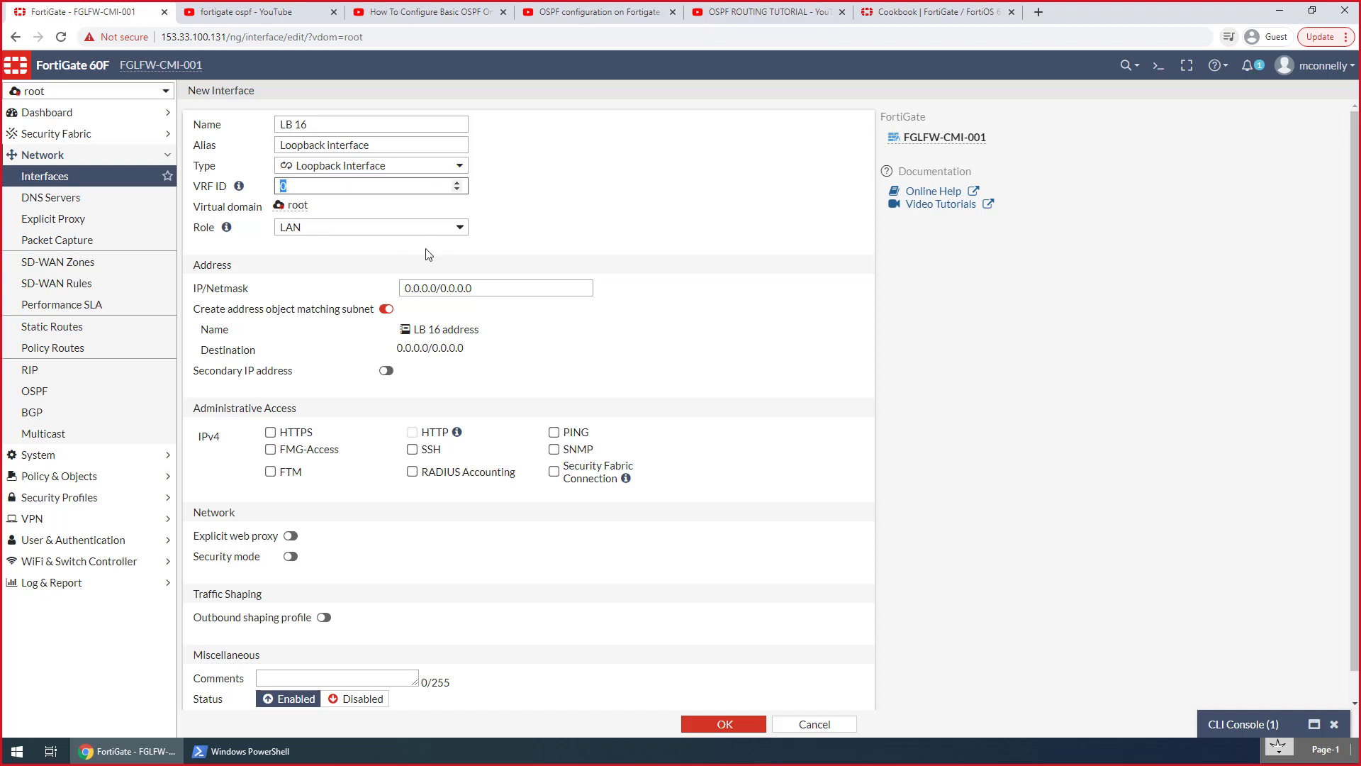
pyautogui.click(665, 287)
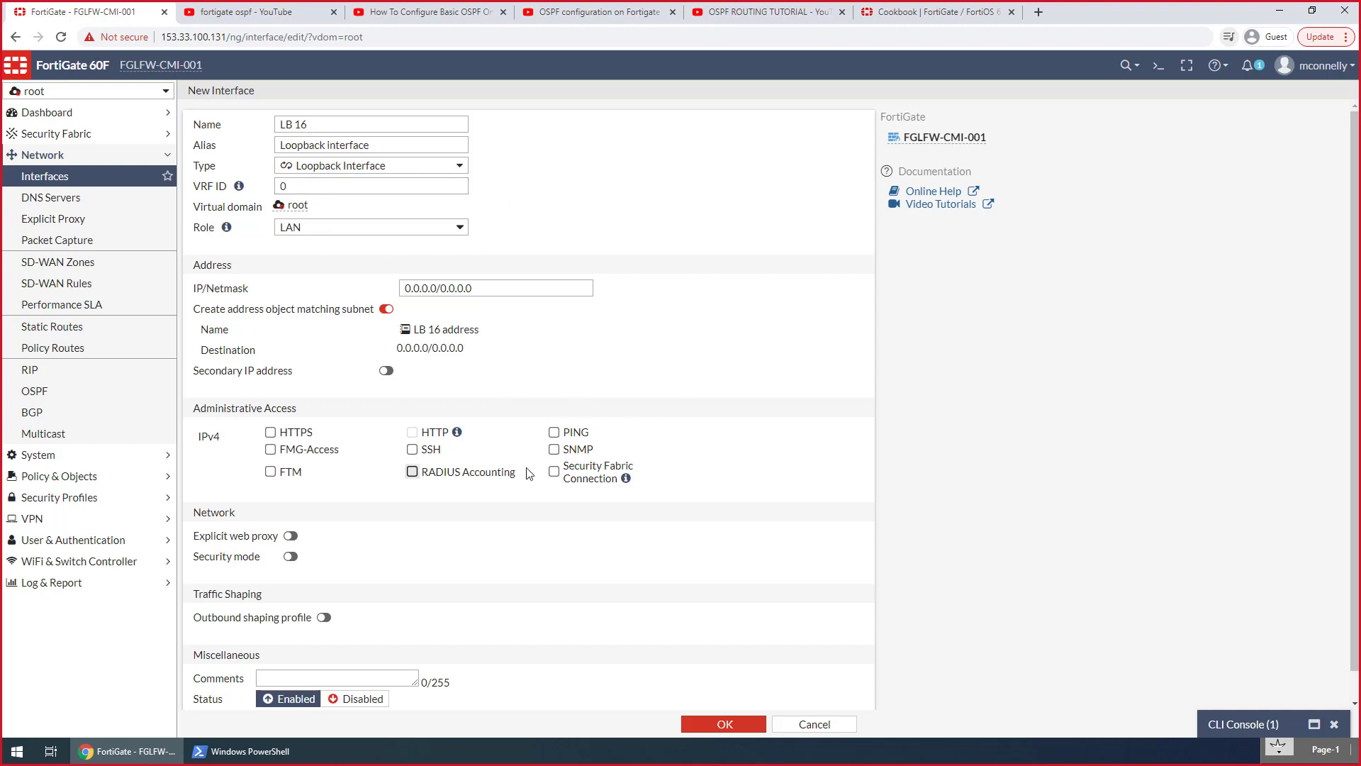
pyautogui.click(555, 432)
pyautogui.click(554, 472)
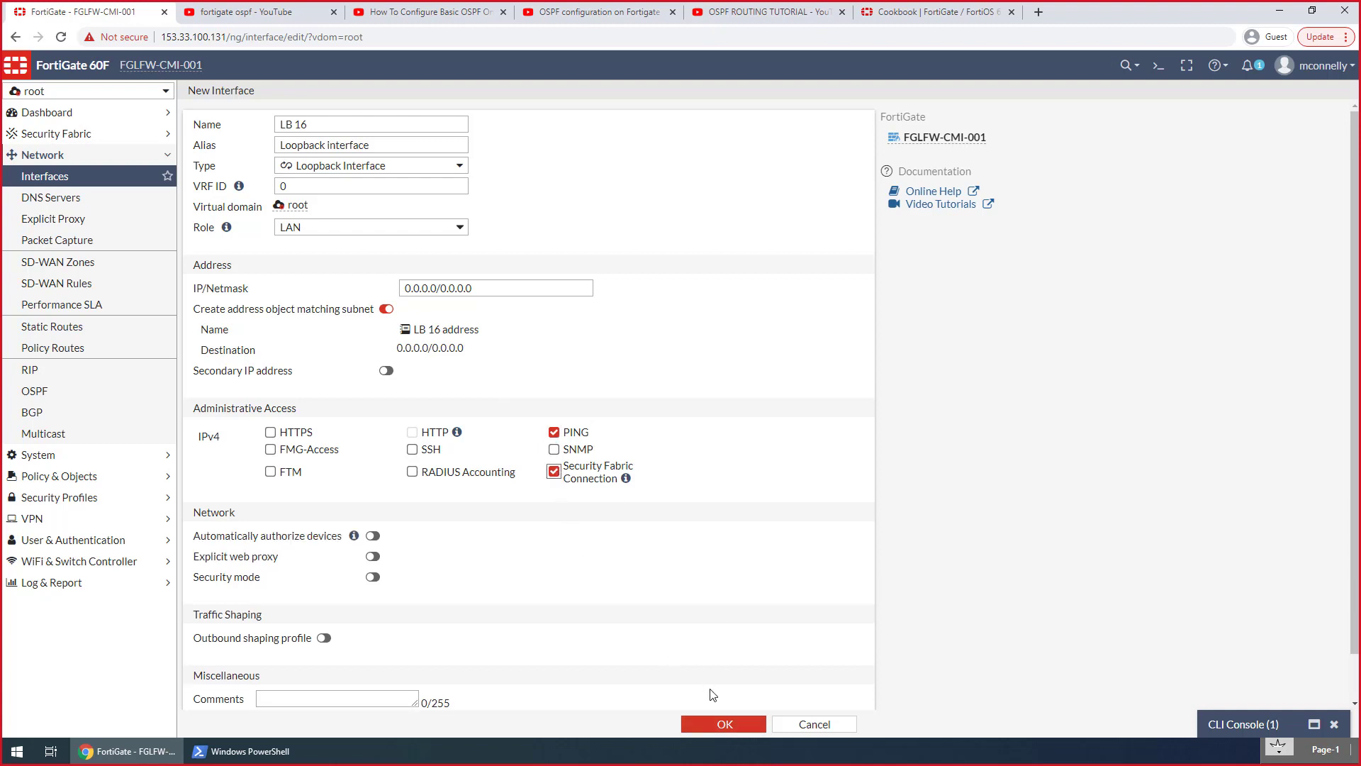
pyautogui.click(724, 724)
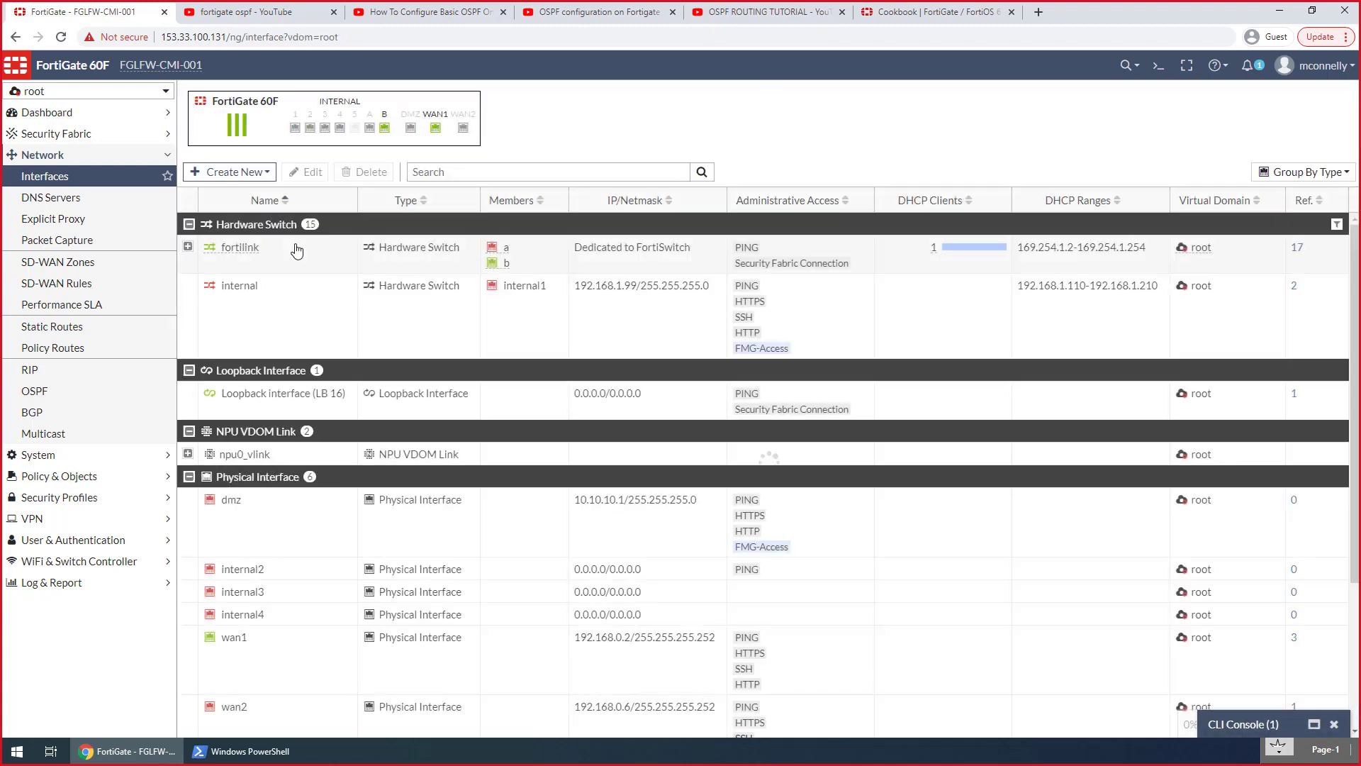
# Set the IP/Netmask of the LB 16 loopback interface to 172.16.254.254/32 and save the change
pyautogui.doubleClick(225, 397)
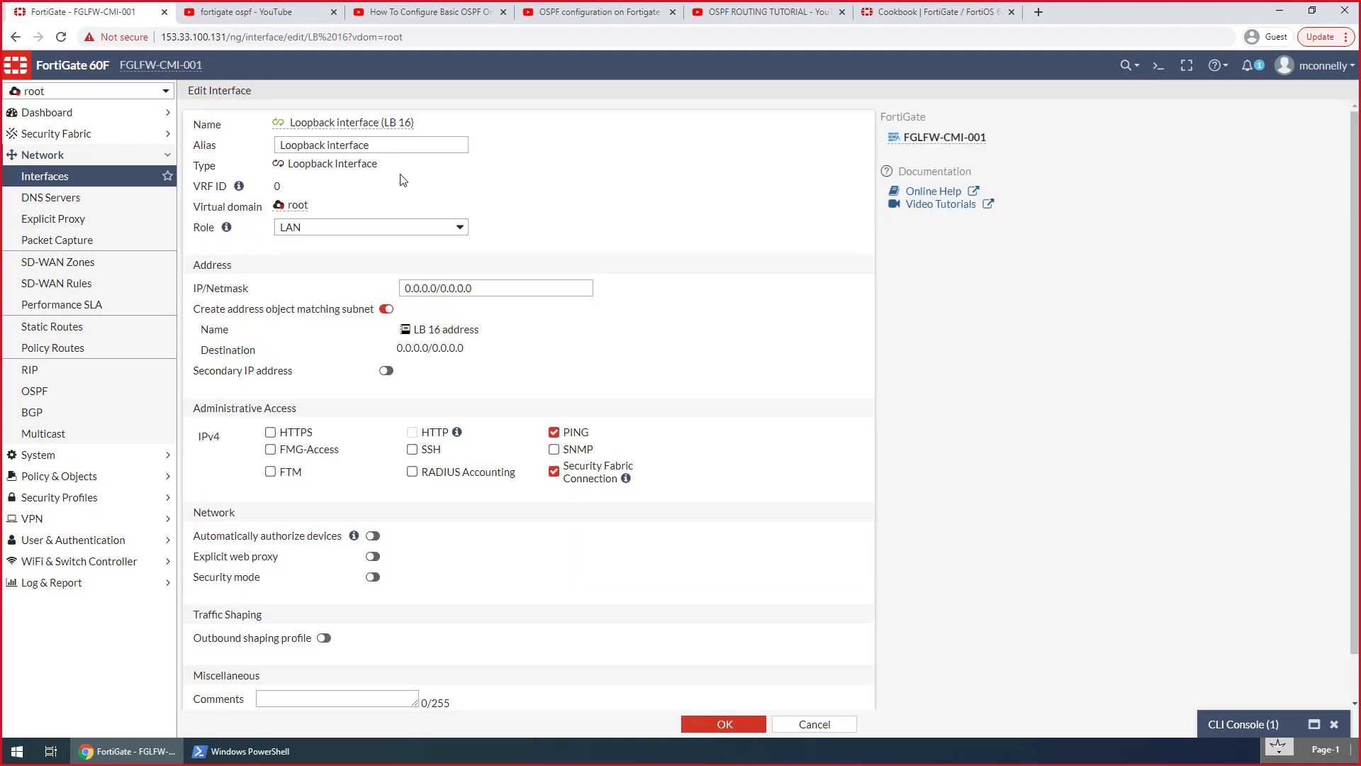
pyautogui.moveTo(492, 288); pyautogui.dragTo(274, 290)
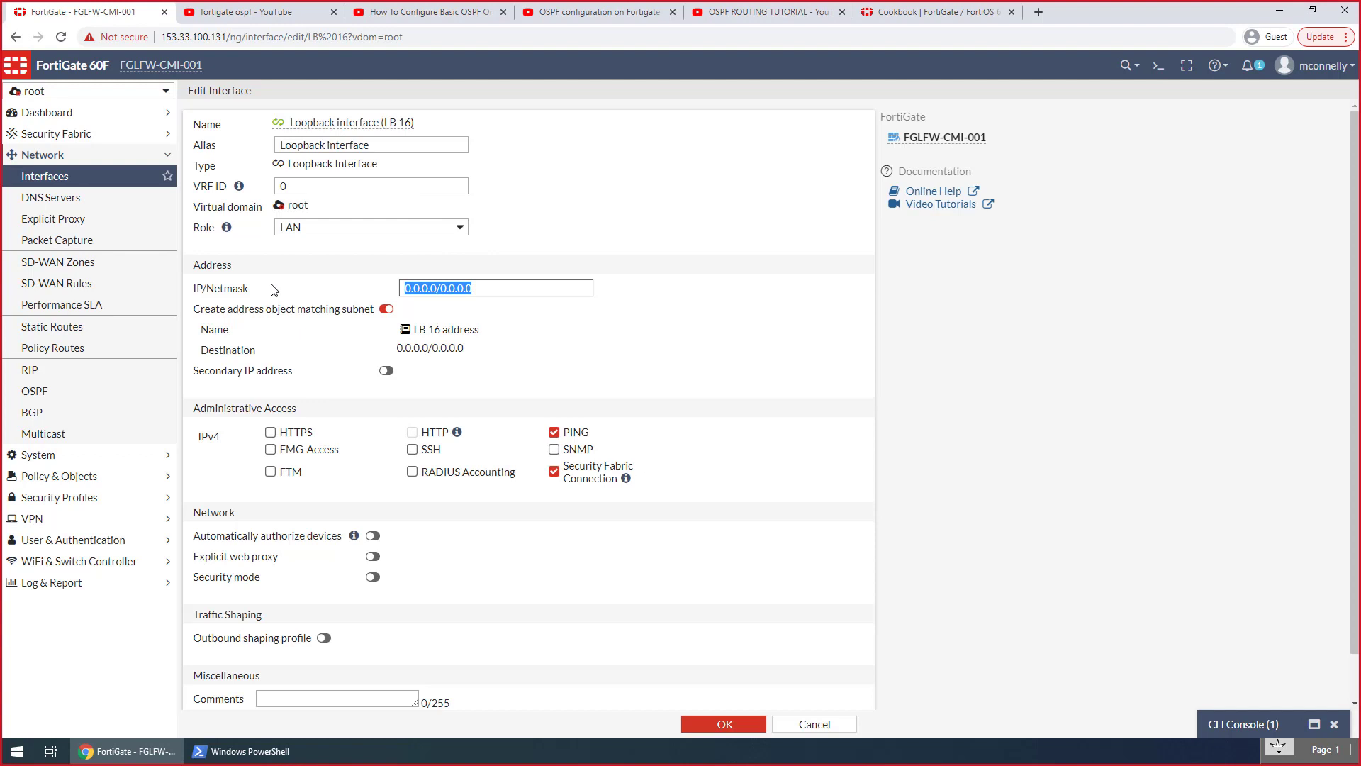
pyautogui.write('172.16.254.253')
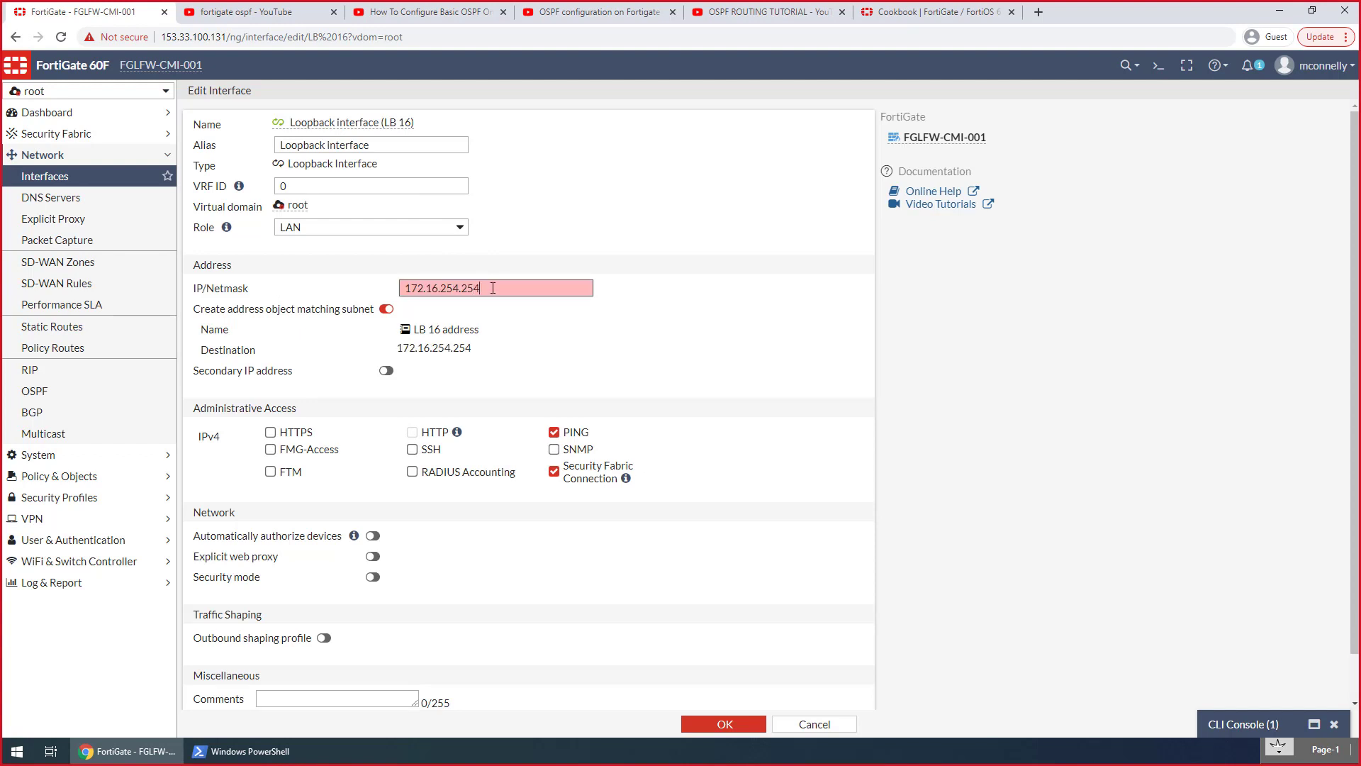
pyautogui.write('/32')
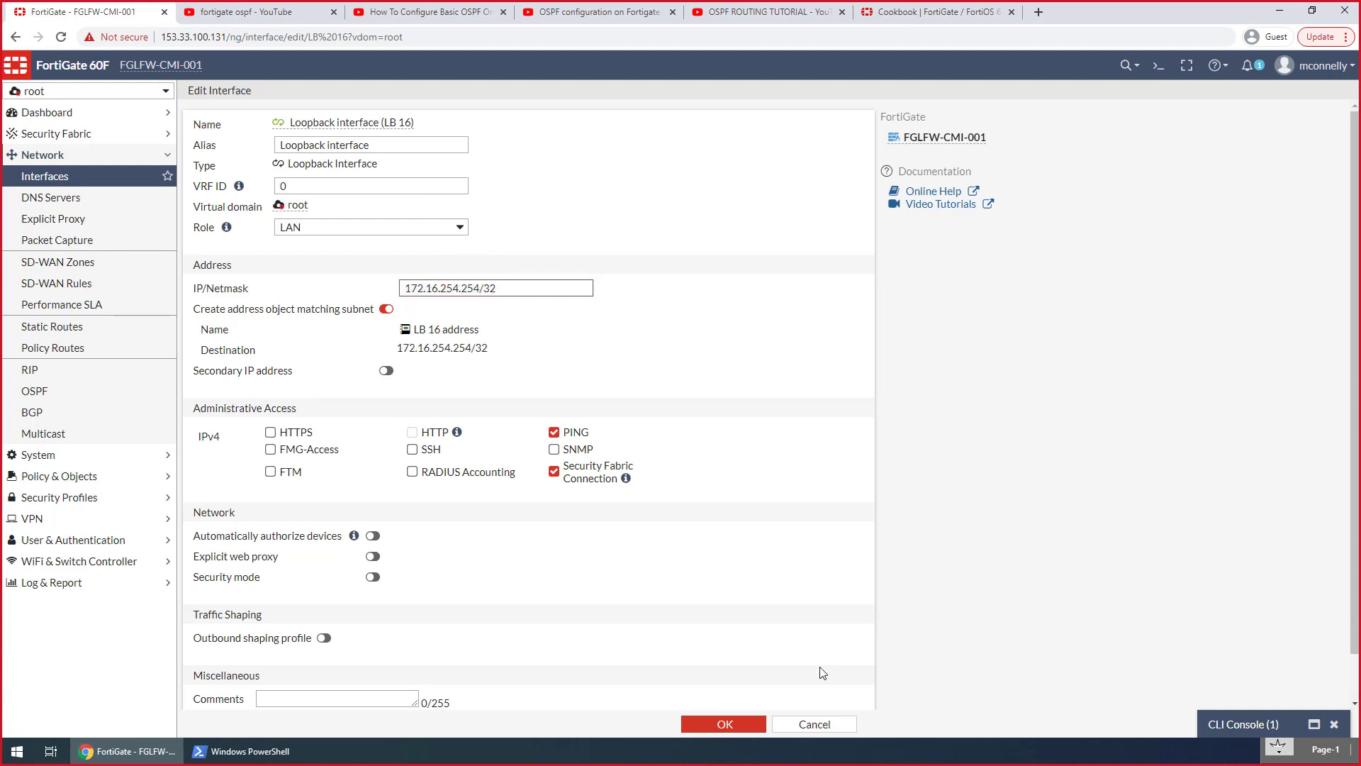
pyautogui.click(724, 718)
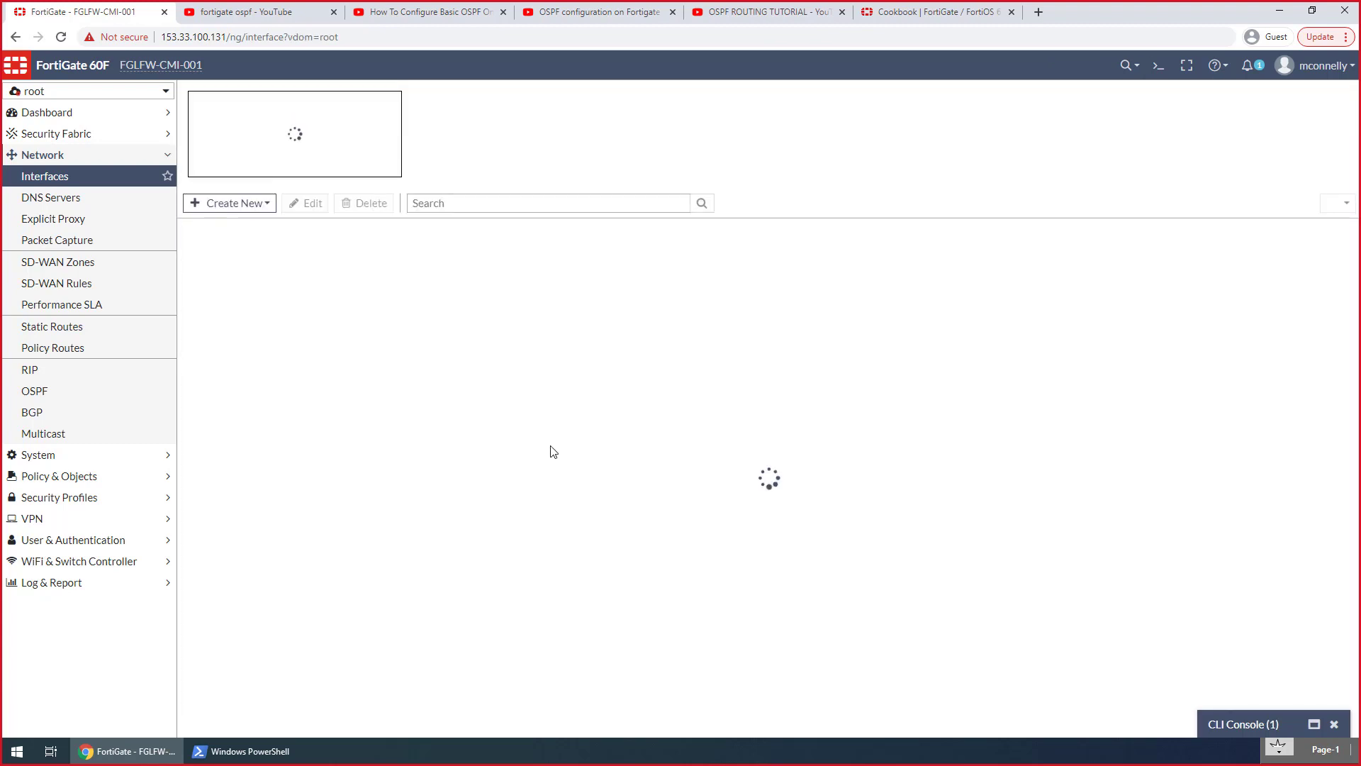
# Switch to the Hosts VDOM and start a new interface named "LB 20" with the alias "Loopback interface"
pyautogui.click(121, 95)
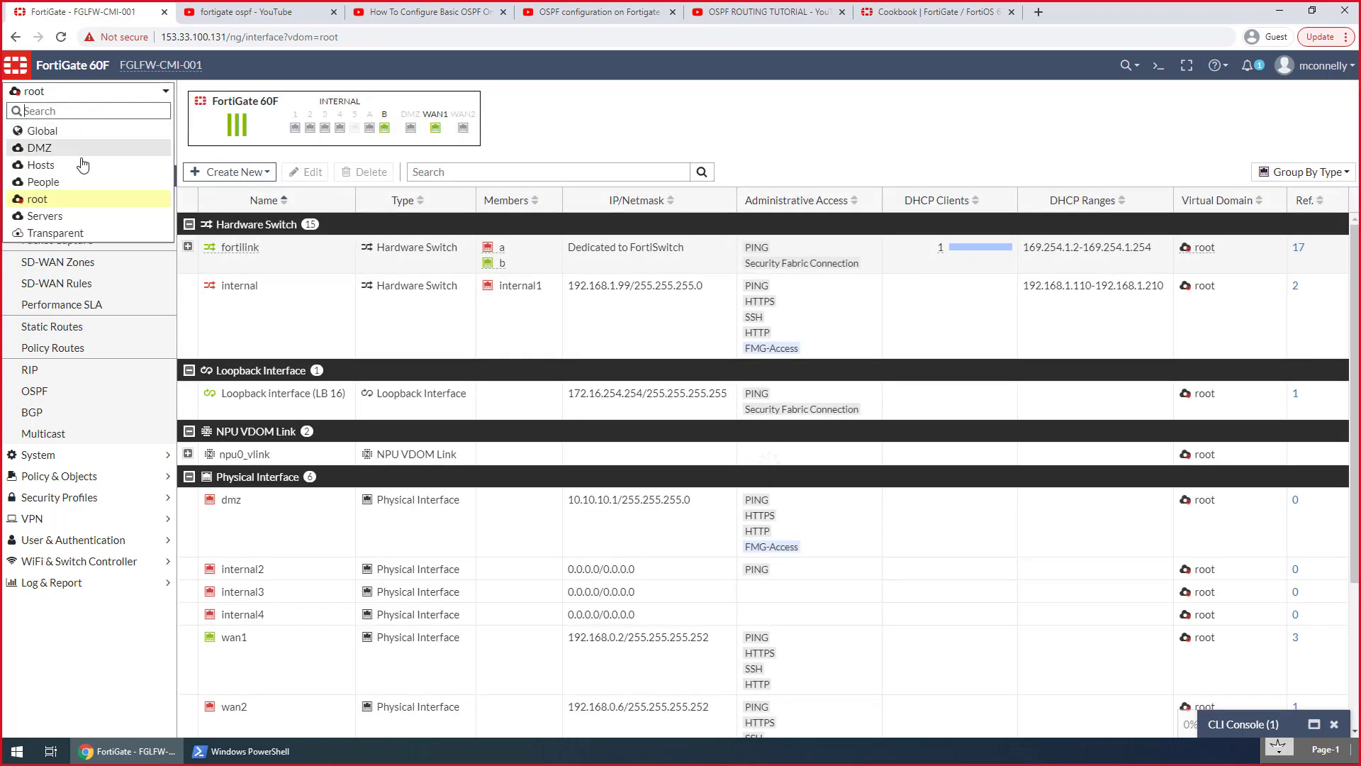
pyautogui.click(59, 165)
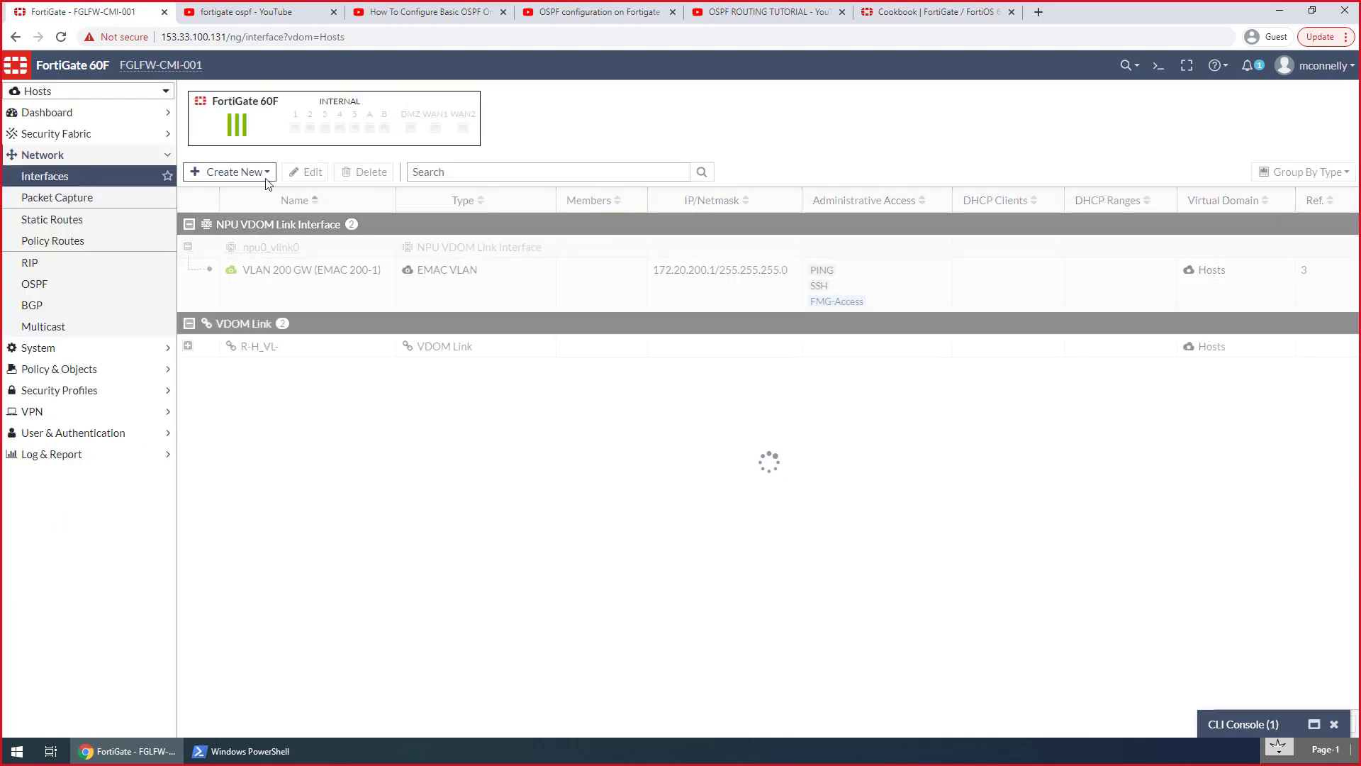
pyautogui.click(230, 173)
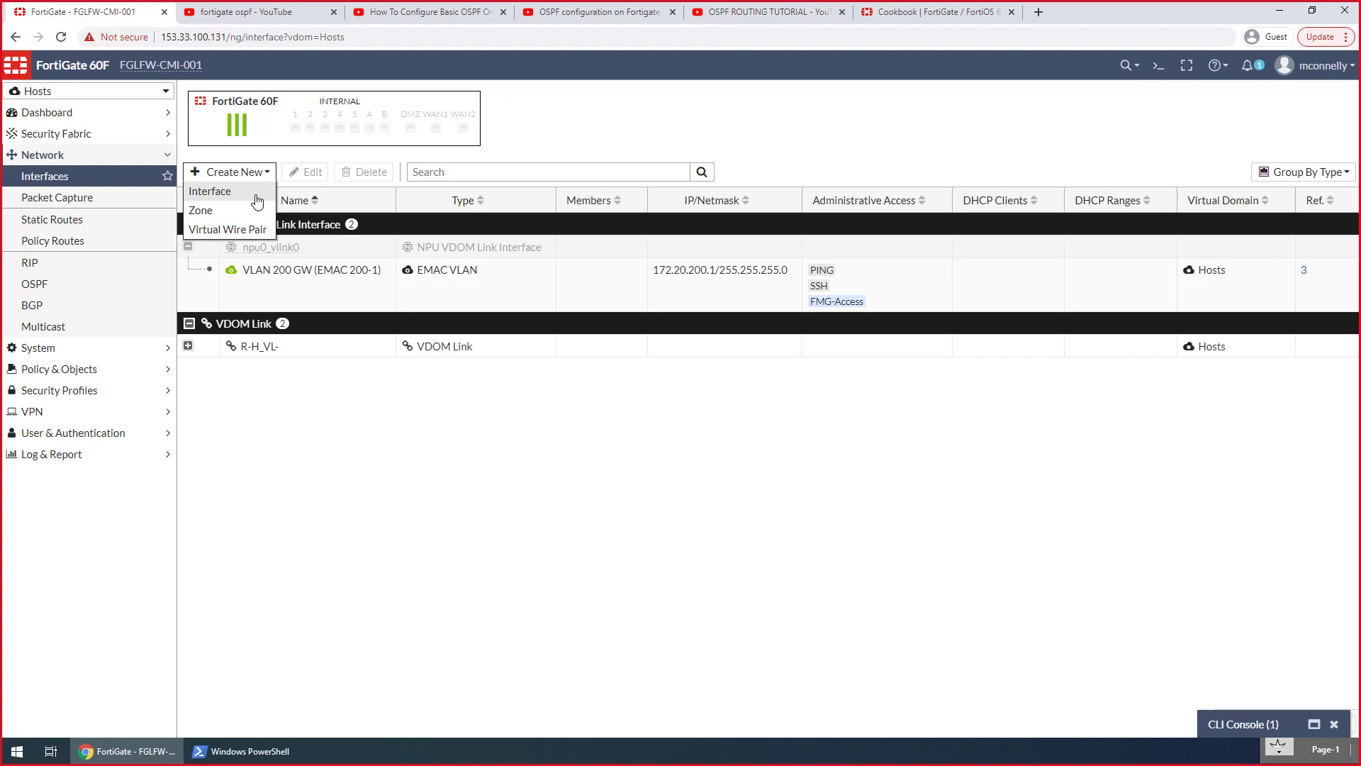
pyautogui.click(257, 202)
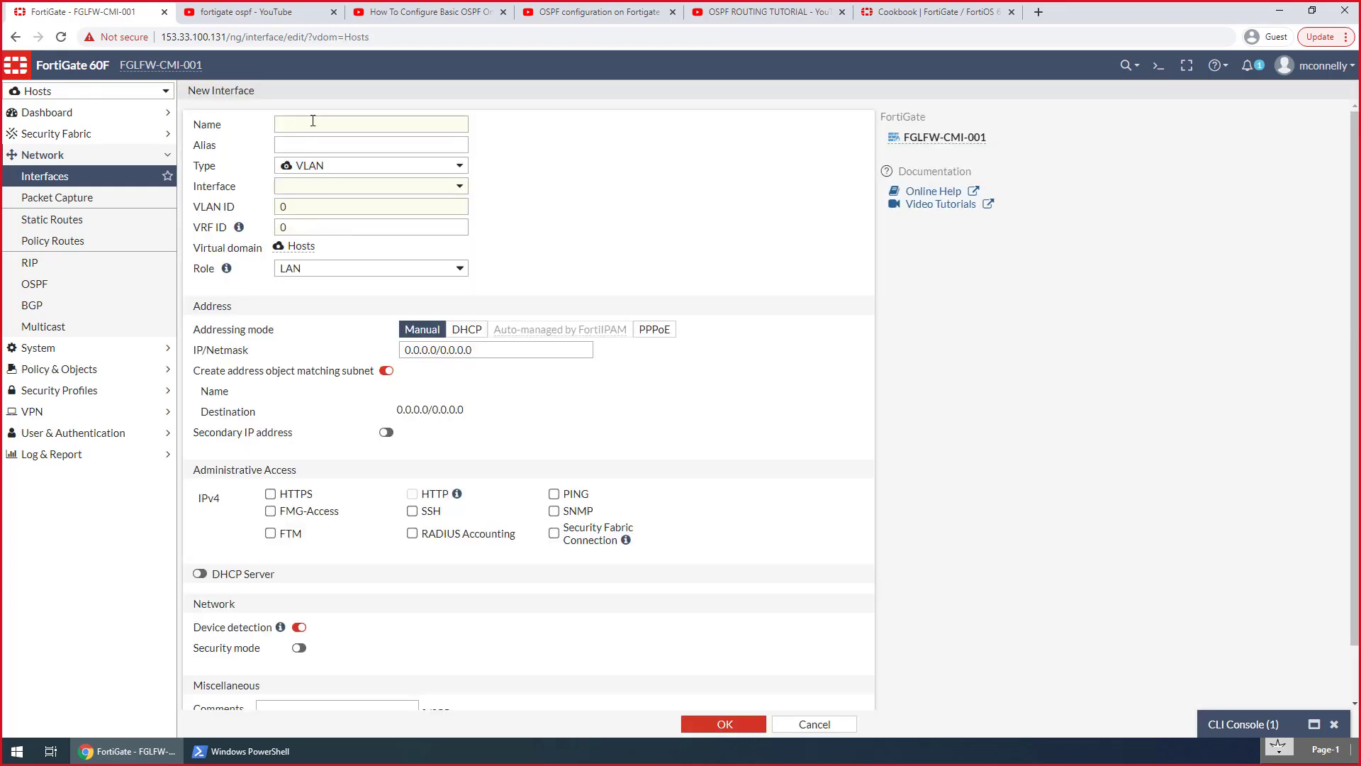
pyautogui.click(313, 120)
pyautogui.write('LB')
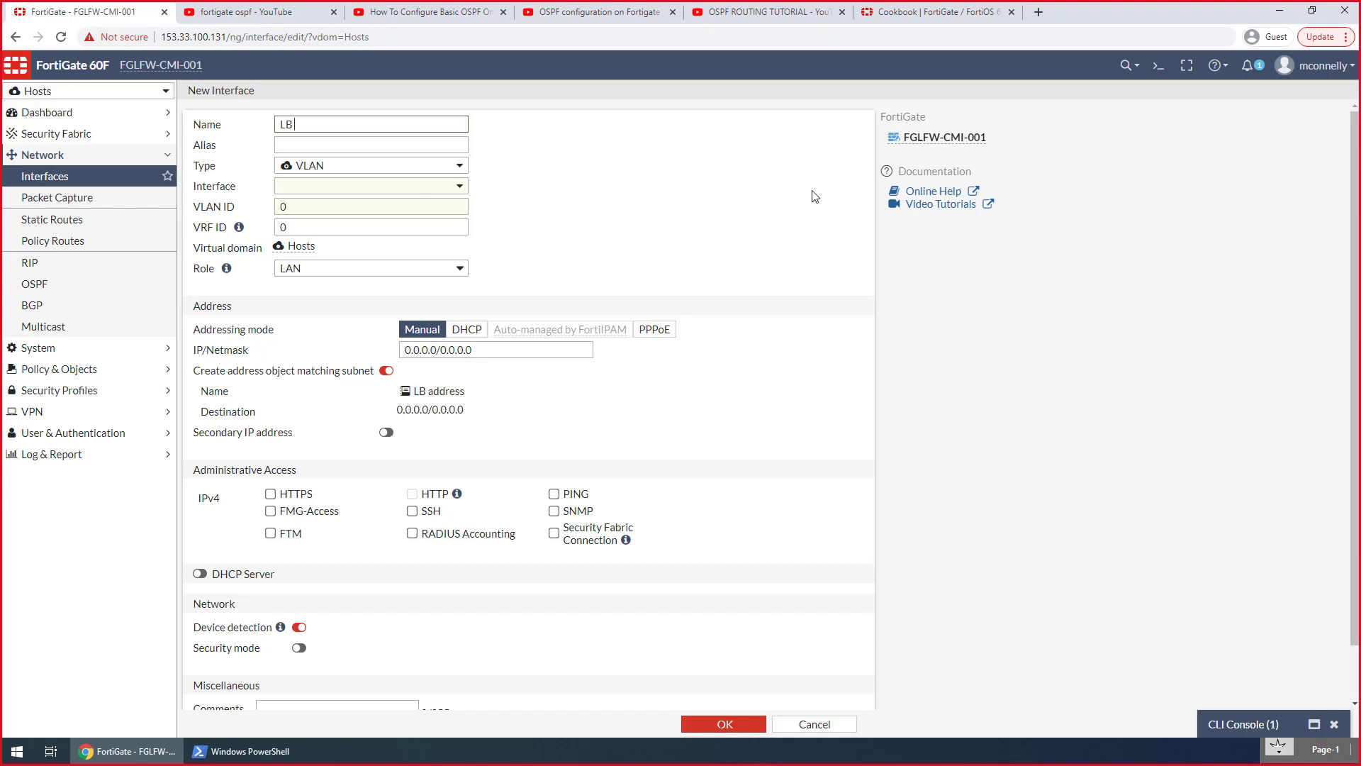
pyautogui.write(' 20')
pyautogui.press('Tab')
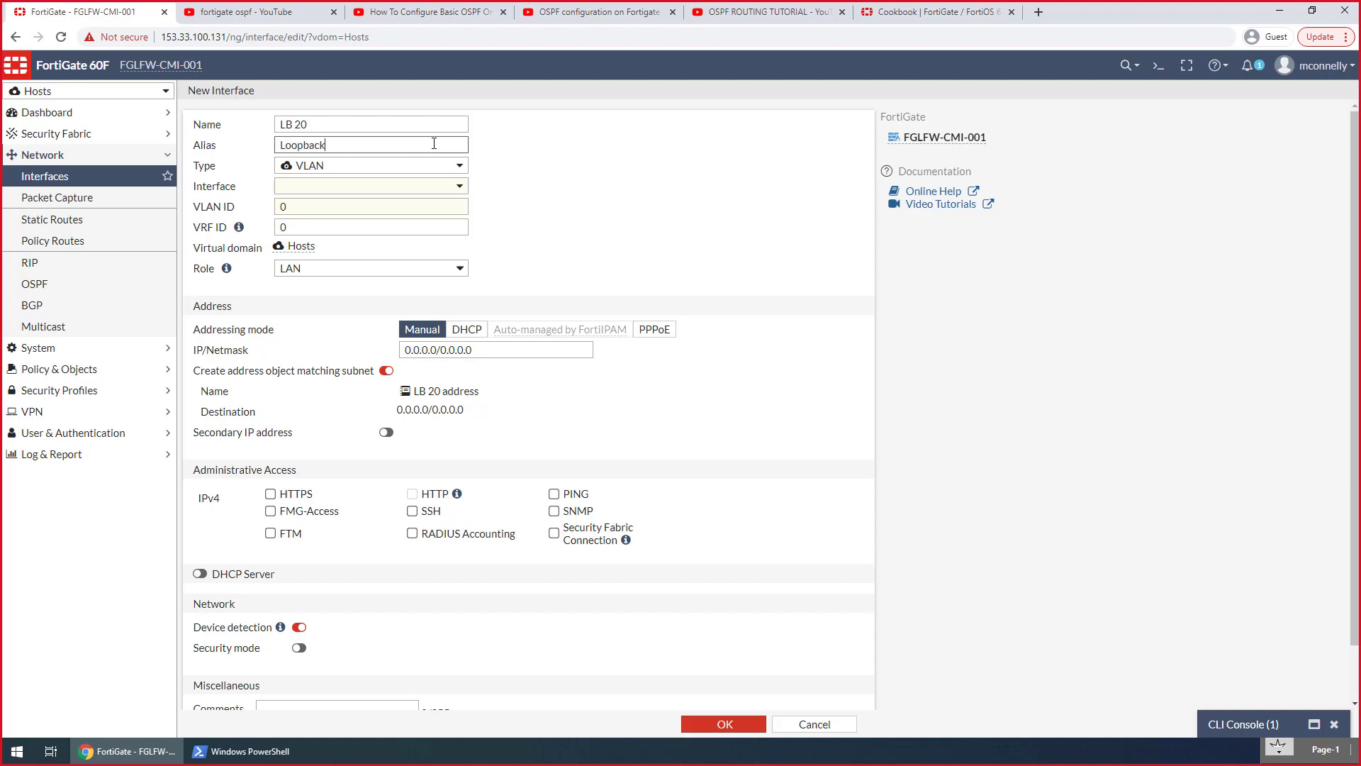
pyautogui.write('Loopback interface')
pyautogui.press('Tab')
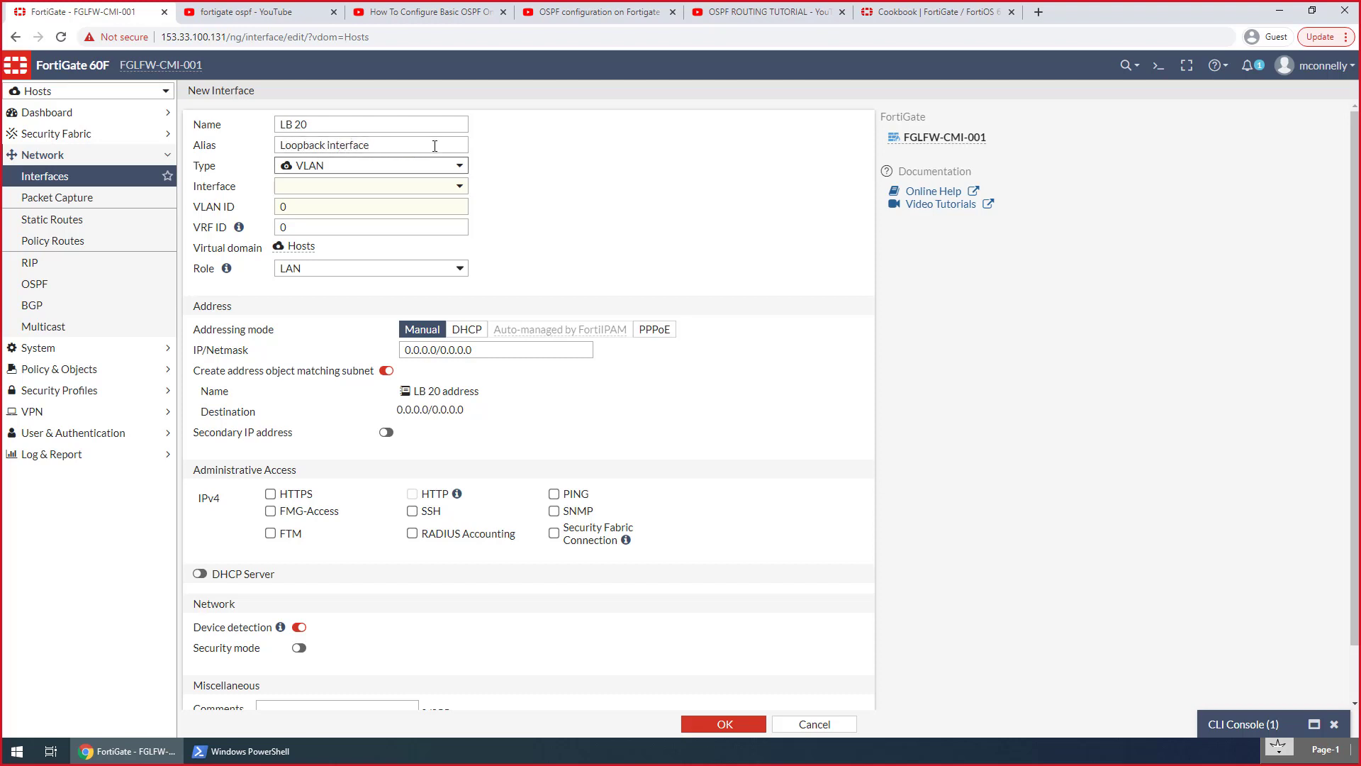
# Set the LB 20 interface's type to Loopback Interface and its IP/Netmask to 172.20.254.254/32
pyautogui.click(403, 169)
pyautogui.click(353, 256)
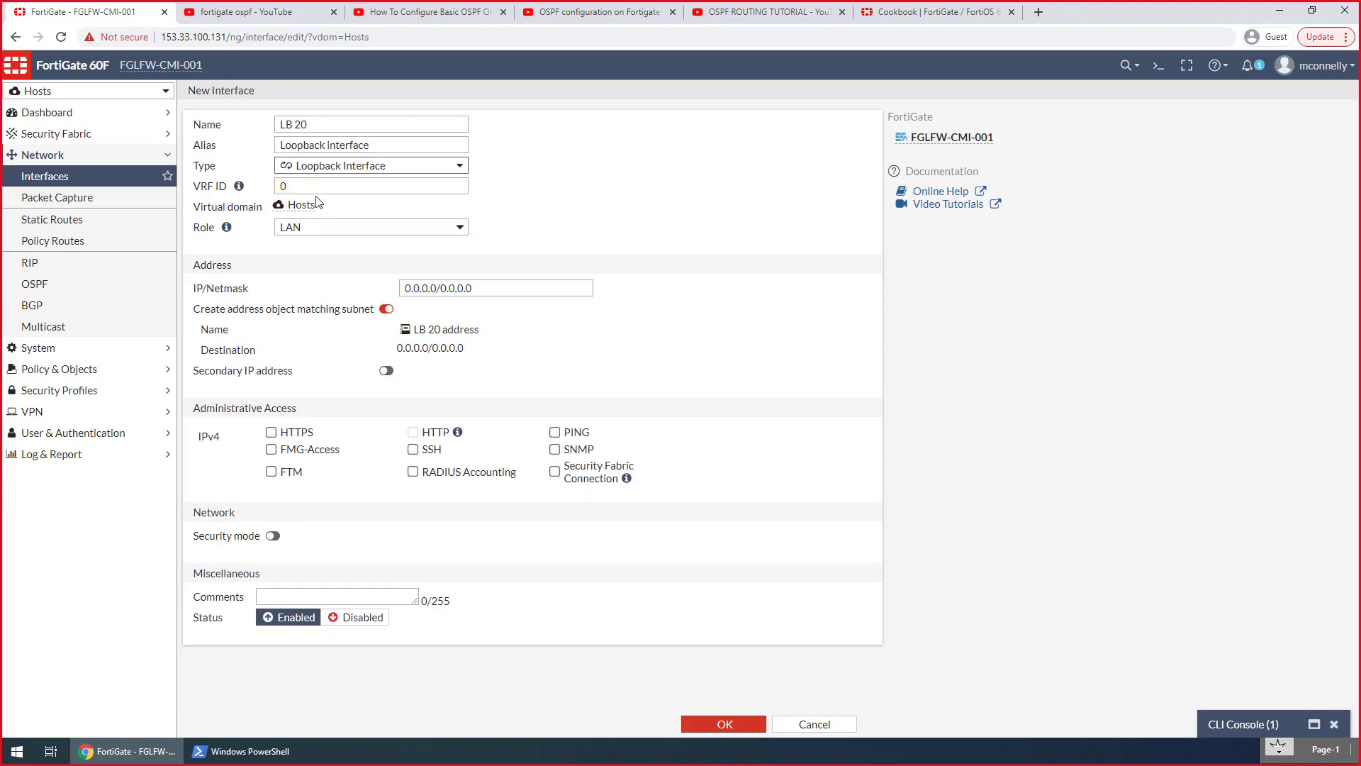
pyautogui.click(310, 184)
pyautogui.click(439, 292)
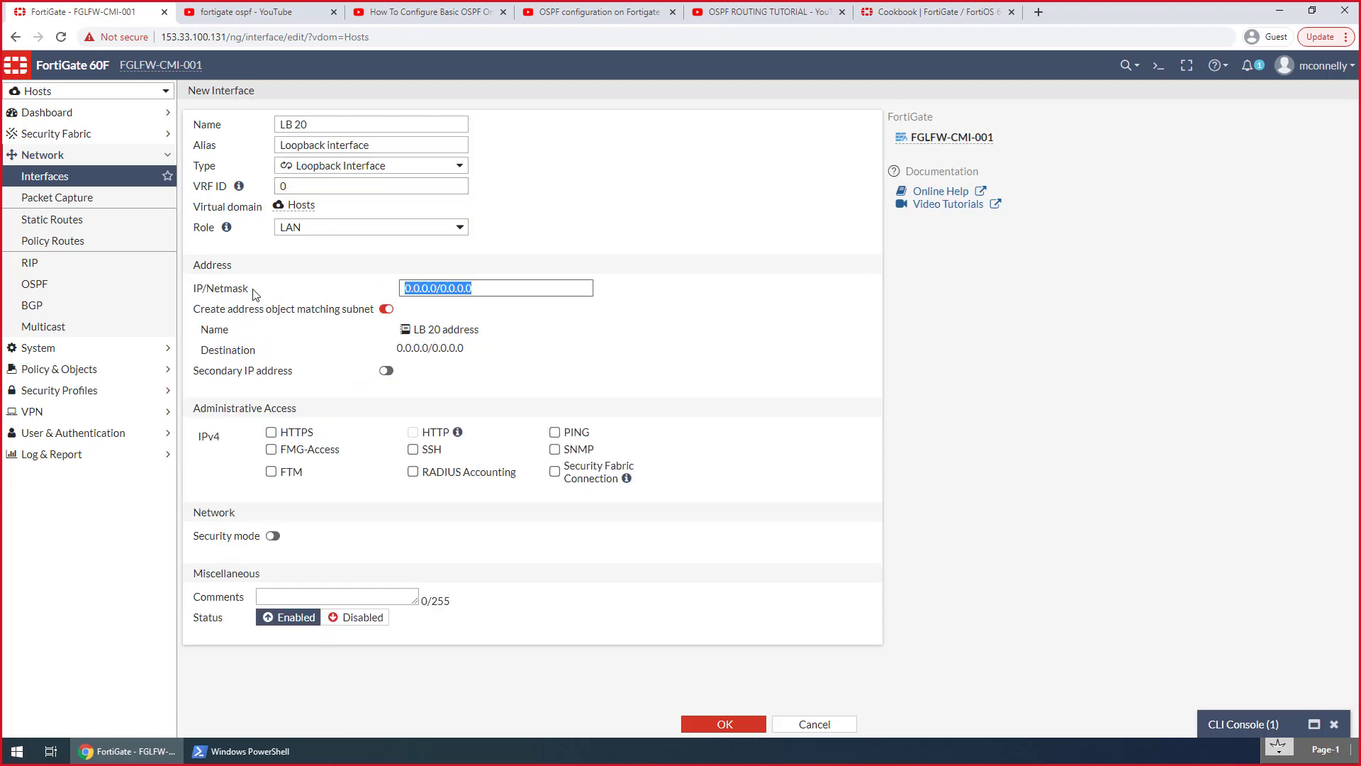
pyautogui.write('172.20.254.2')
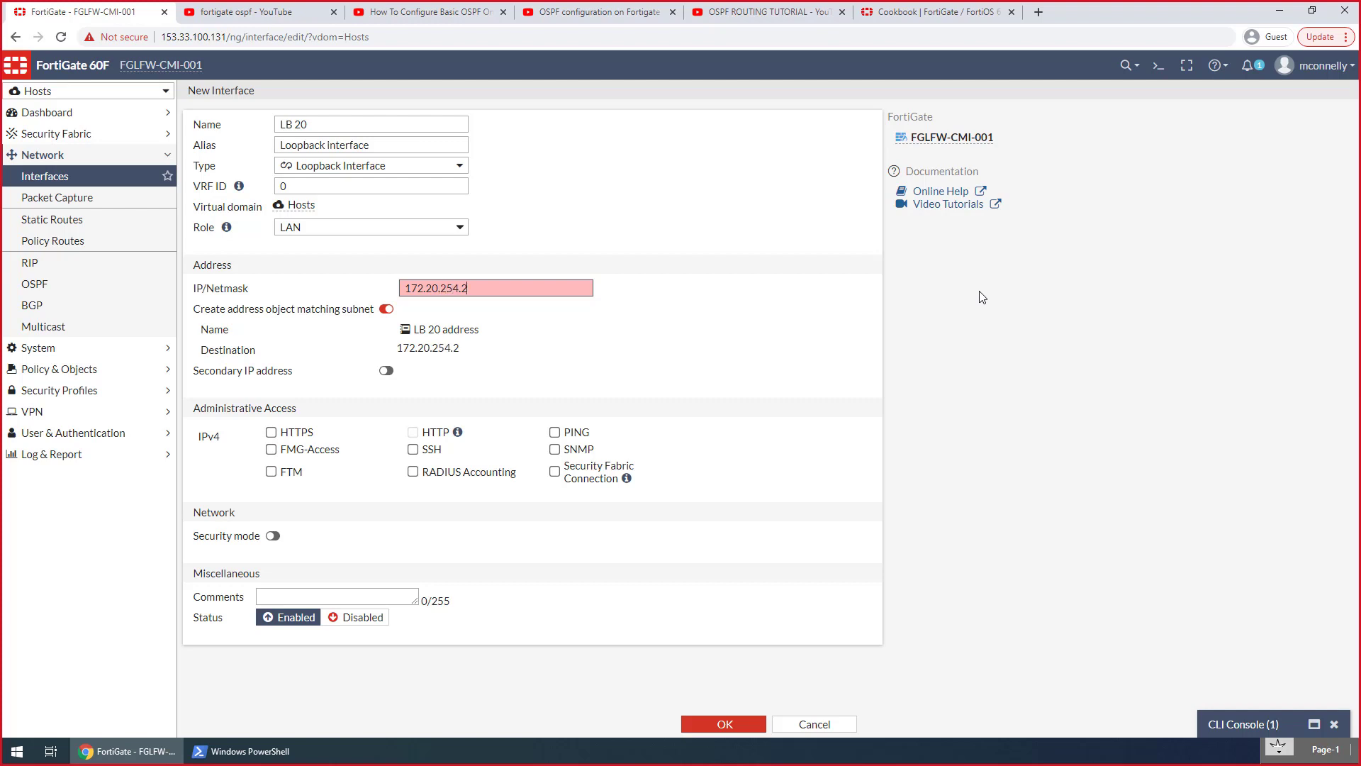
pyautogui.write('54/32')
# Turn off the matching address object for LB 20, allow PING and Security Fabric Connection access, and save the interface
pyautogui.click(387, 309)
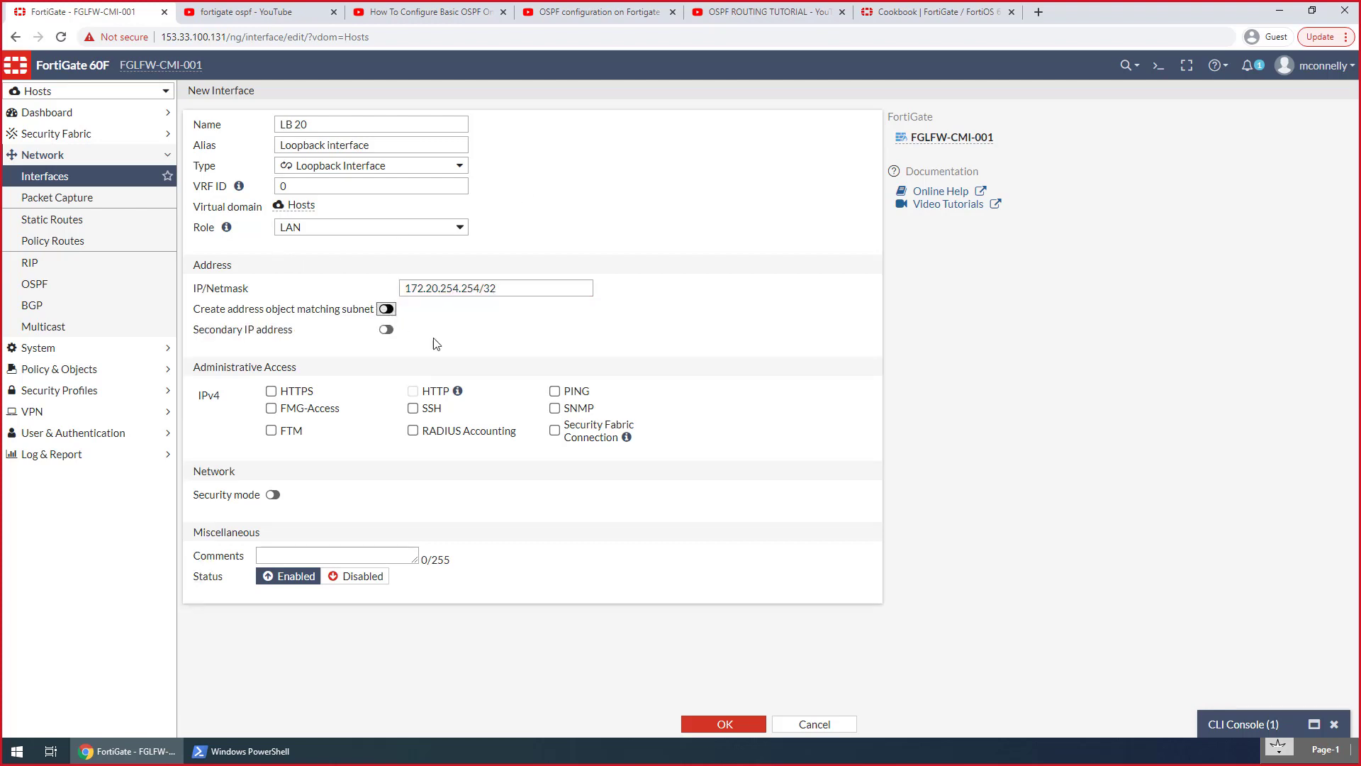
pyautogui.click(554, 391)
pyautogui.click(554, 431)
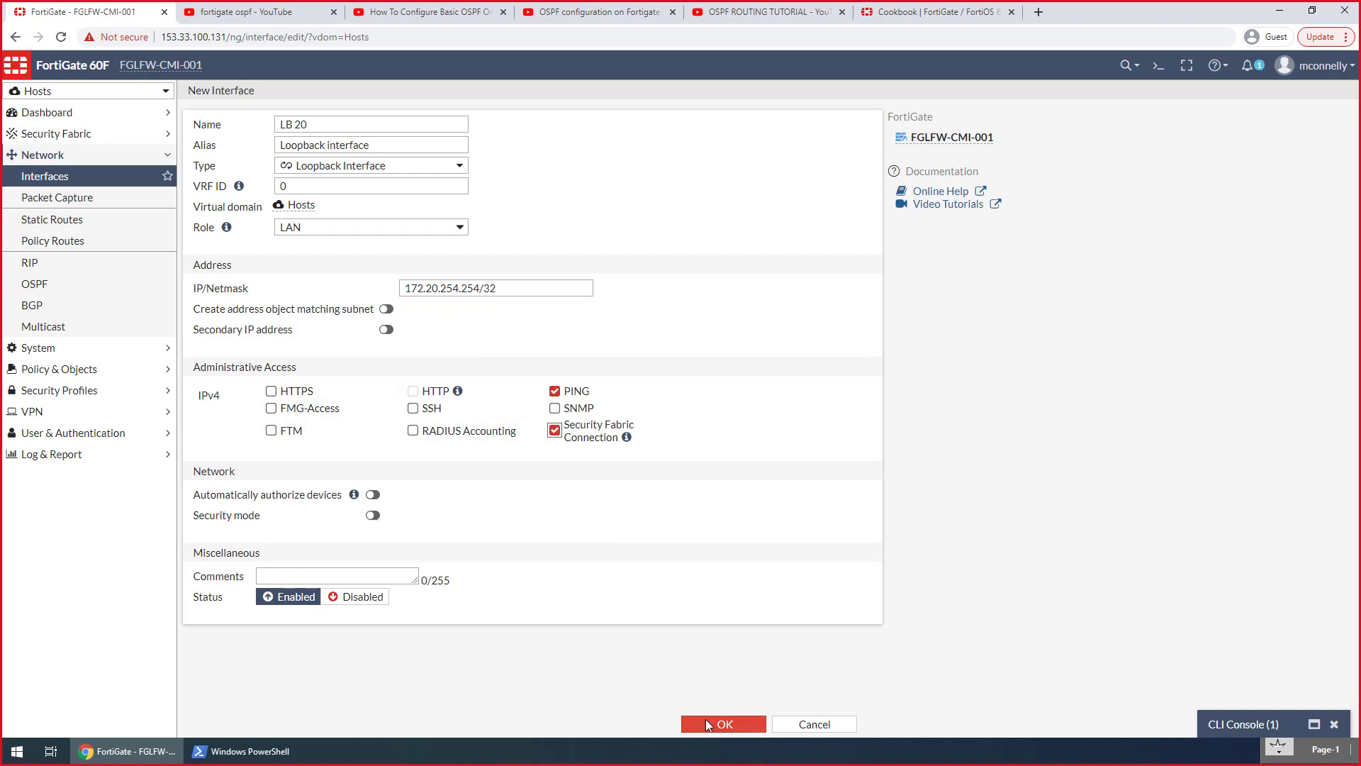
pyautogui.click(706, 723)
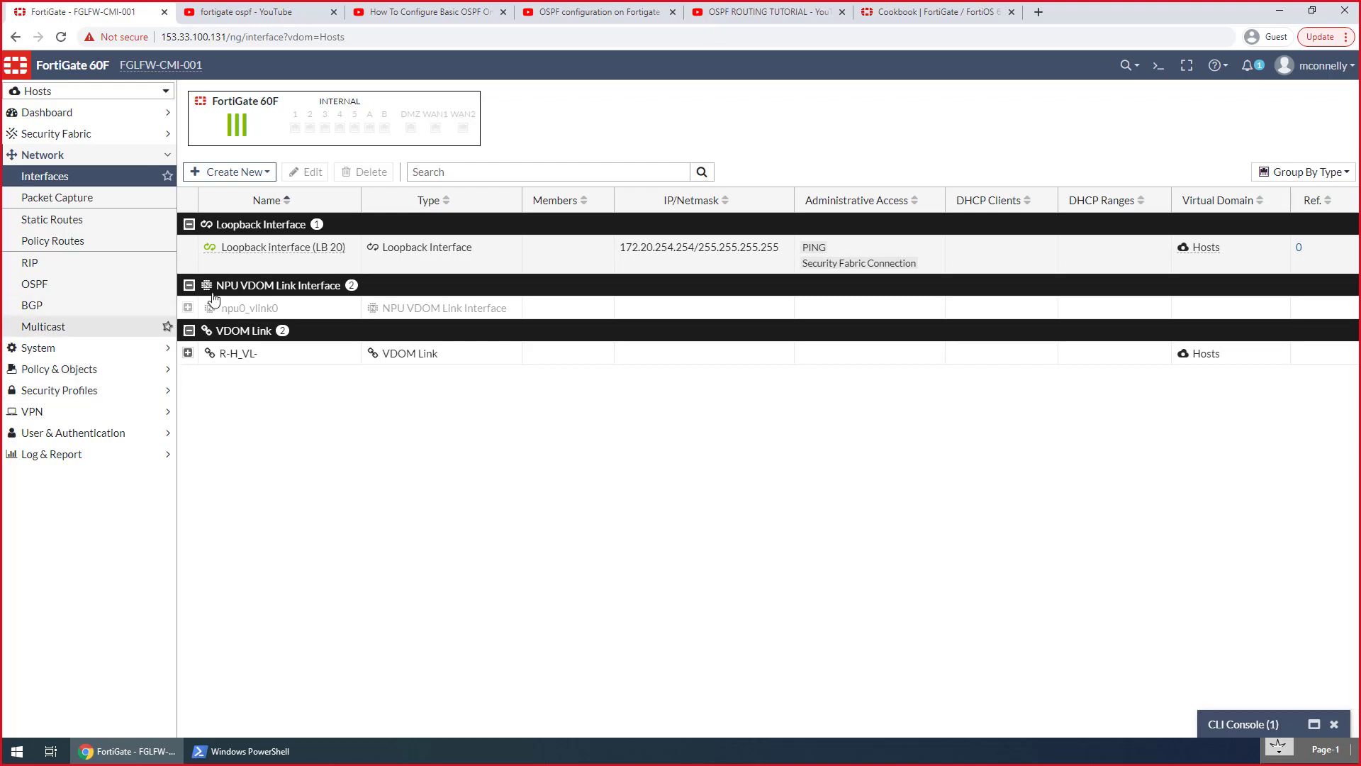
# Edit the LB 20 loopback interface to create an address object matching its subnet, and save it
pyautogui.click(230, 254)
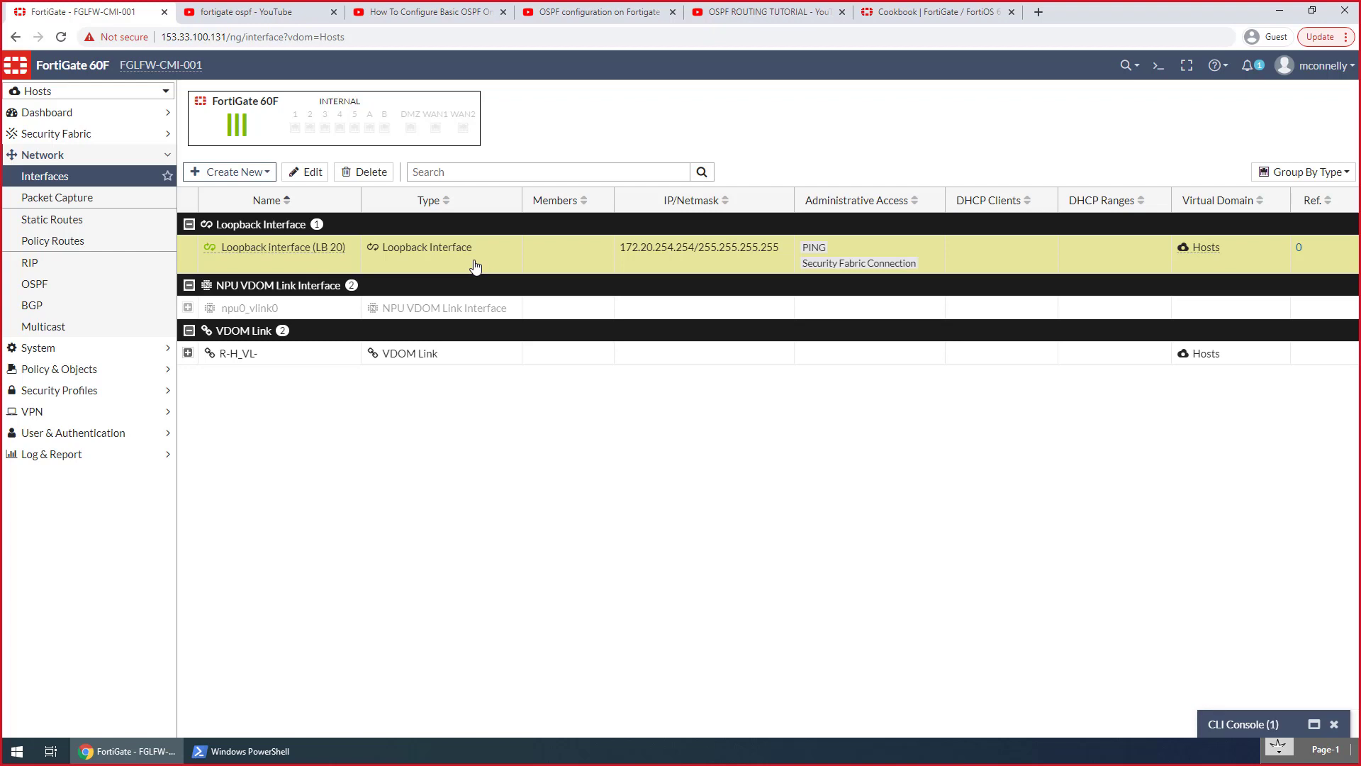
pyautogui.doubleClick(425, 261)
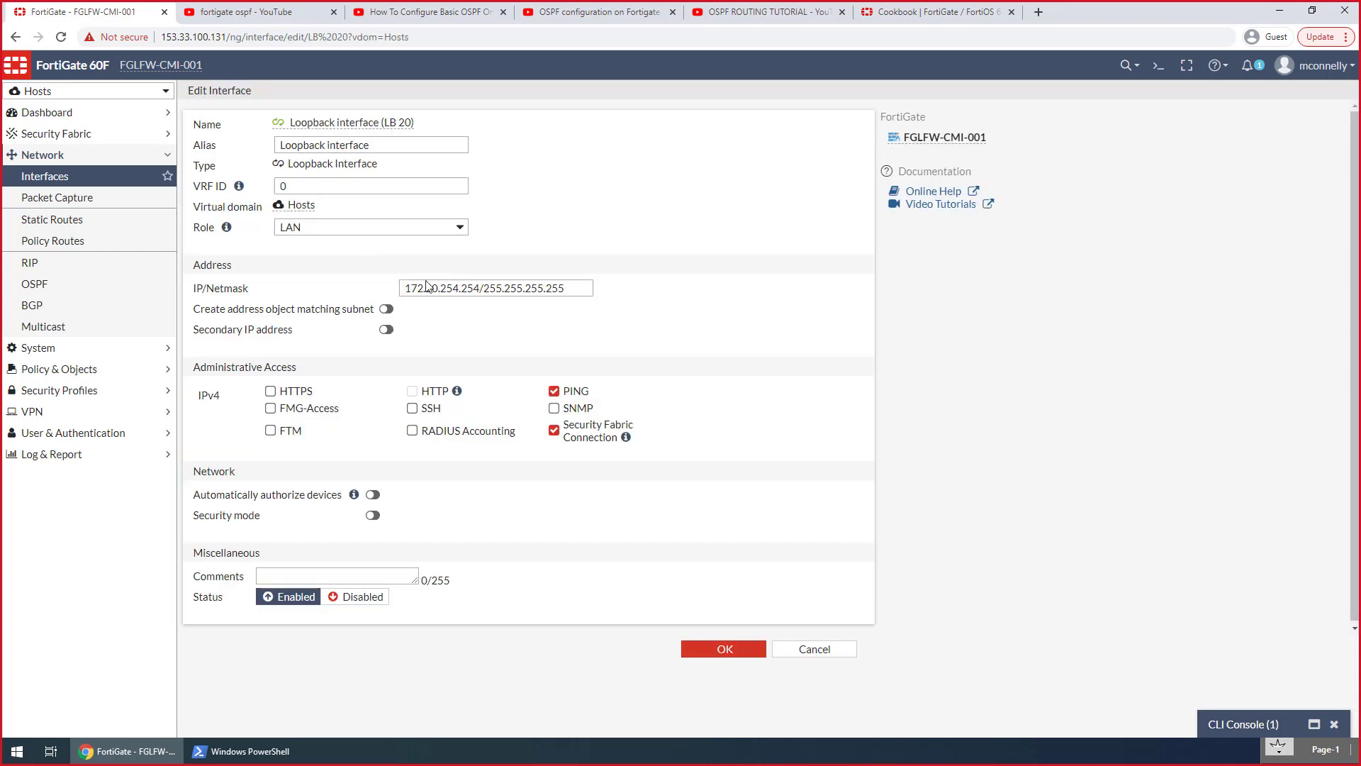
pyautogui.click(386, 308)
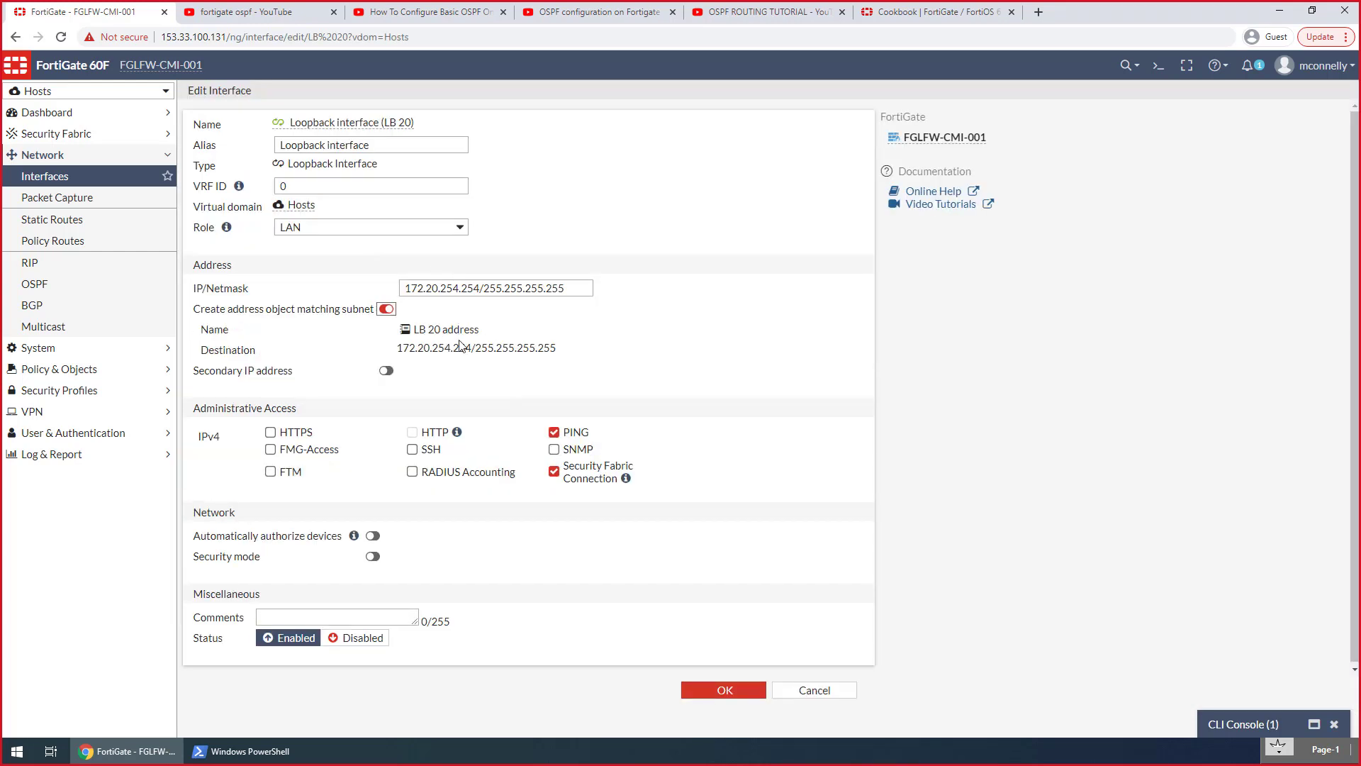
pyautogui.click(716, 689)
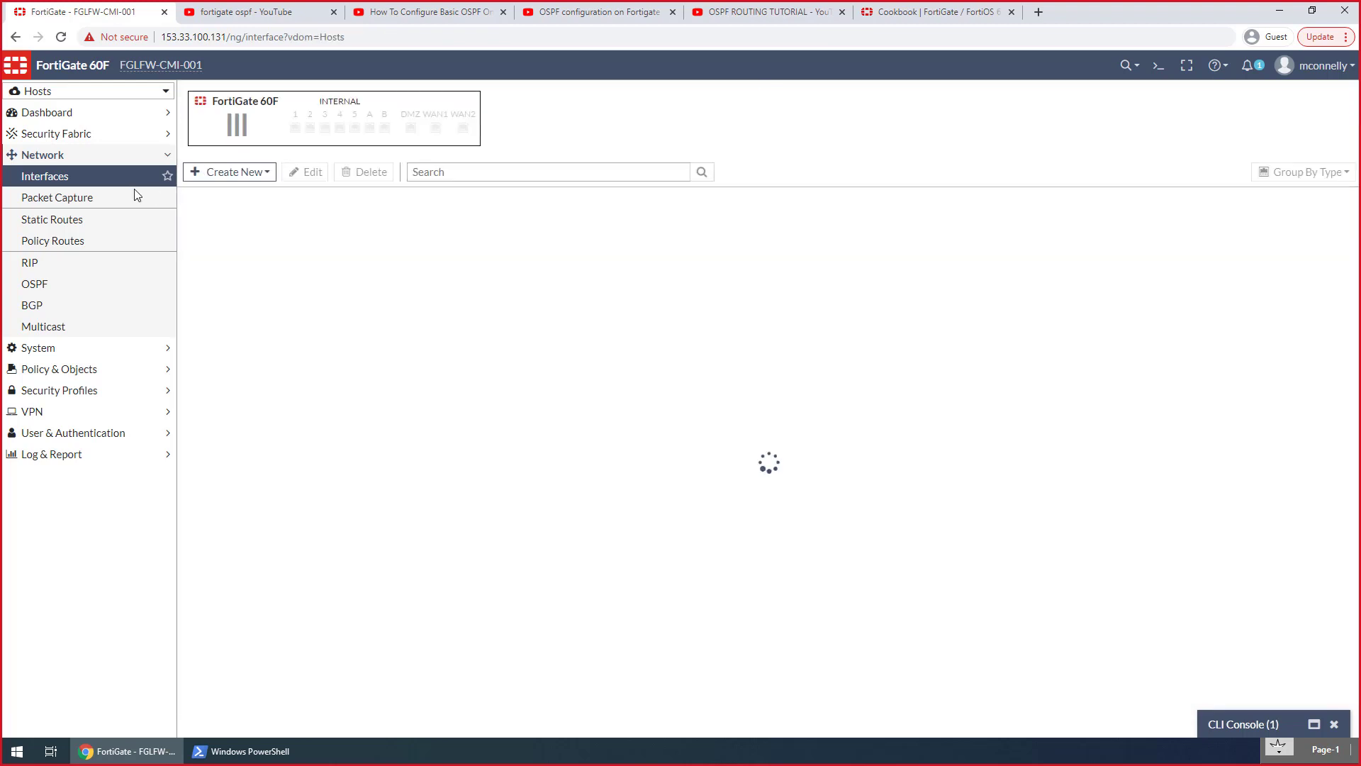
# Examine the LB 20 address object's netmask and interface in the Hosts VDOM, as well as that VDOM's firewall policies
pyautogui.click(81, 370)
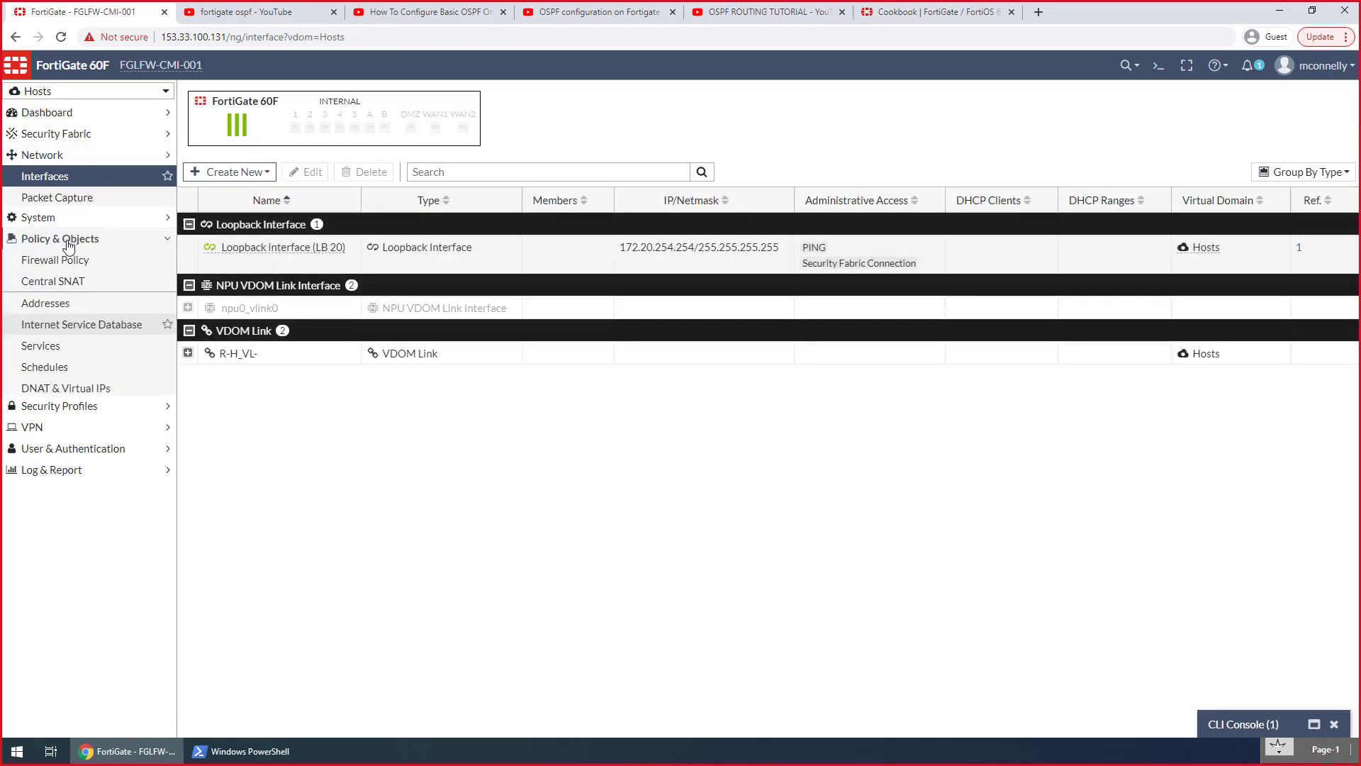
pyautogui.click(142, 262)
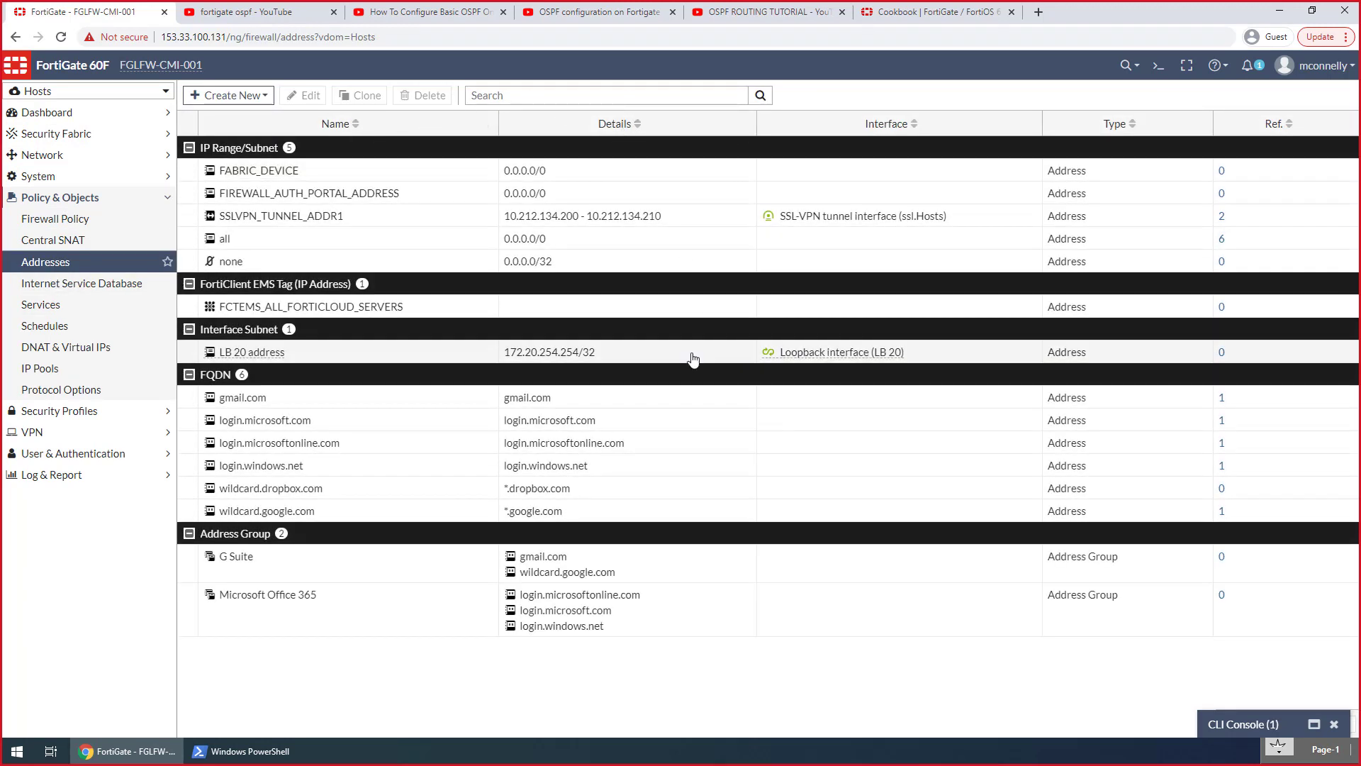
pyautogui.click(420, 359)
pyautogui.doubleClick(420, 358)
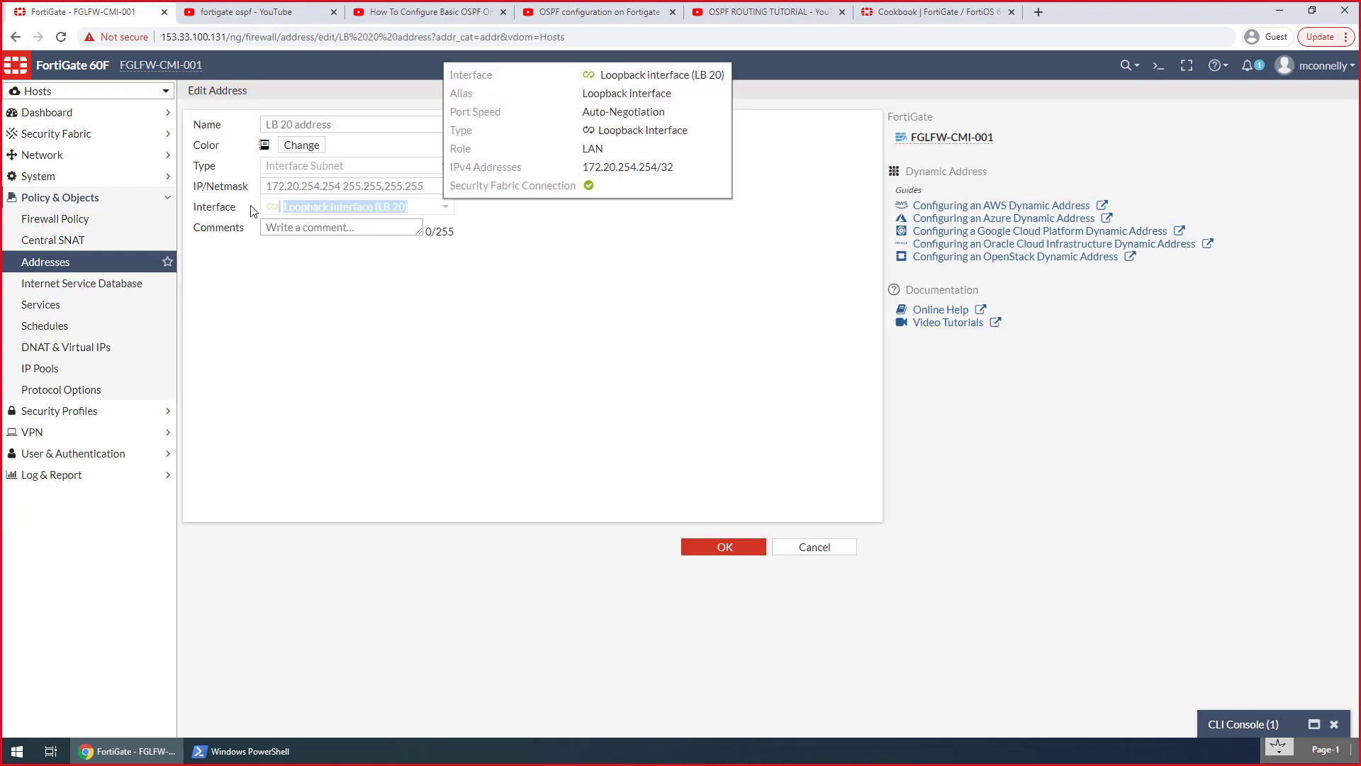
pyautogui.moveTo(419, 186); pyautogui.dragTo(276, 190)
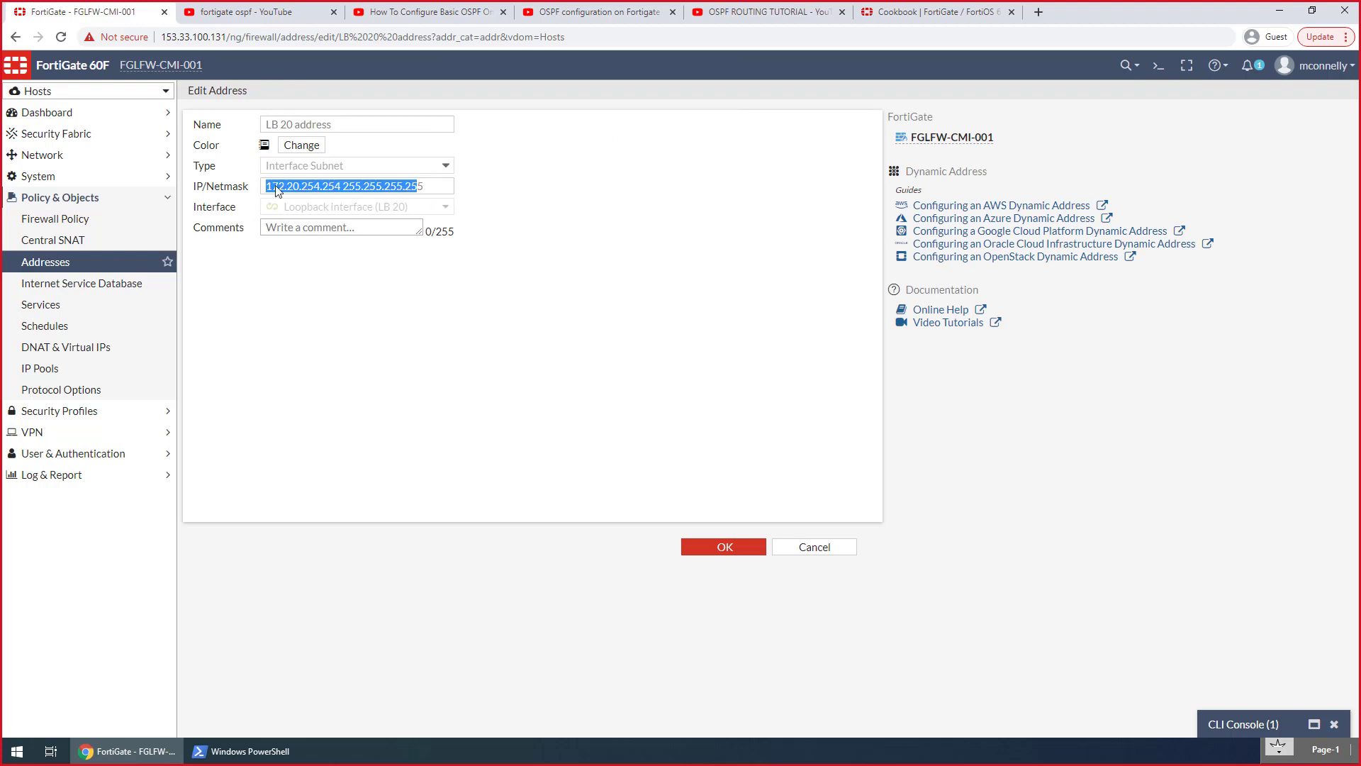
pyautogui.click(397, 199)
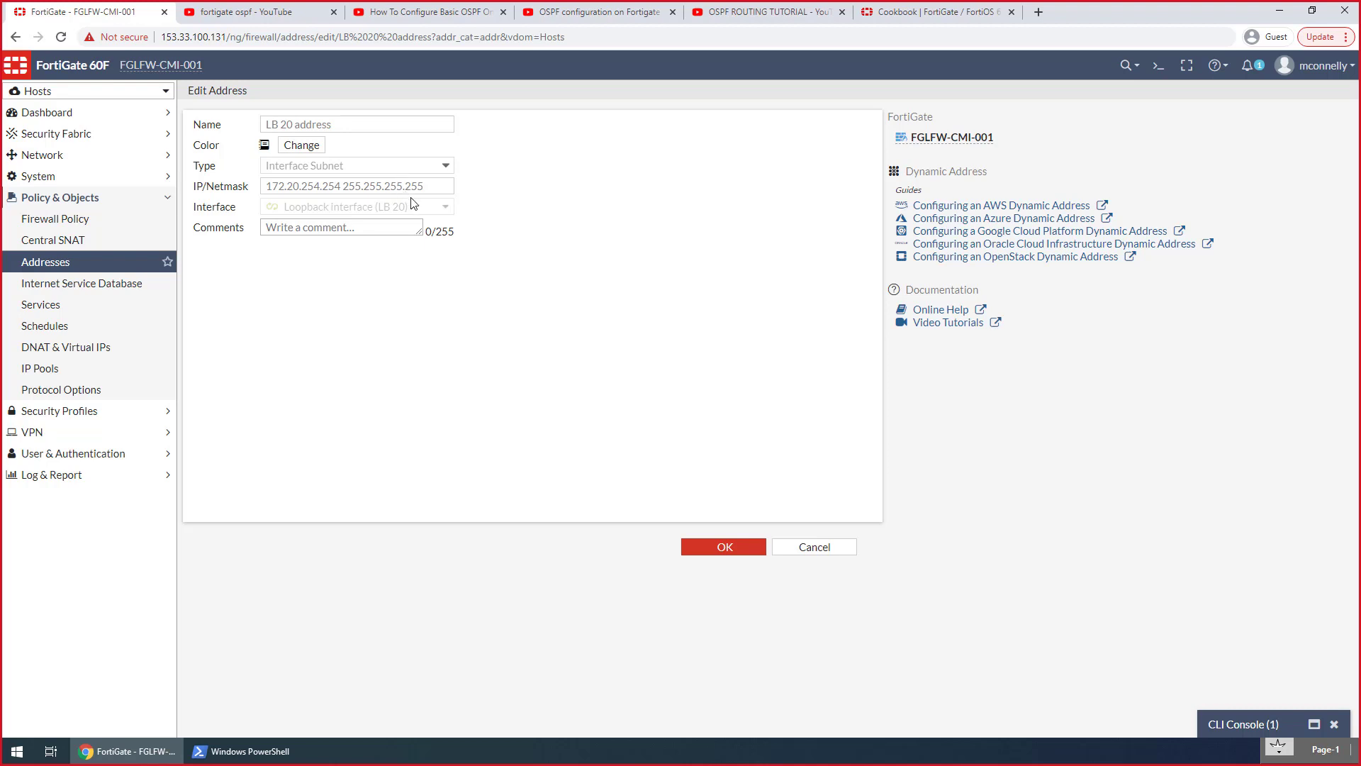
pyautogui.moveTo(385, 205); pyautogui.dragTo(282, 211)
pyautogui.click(306, 208)
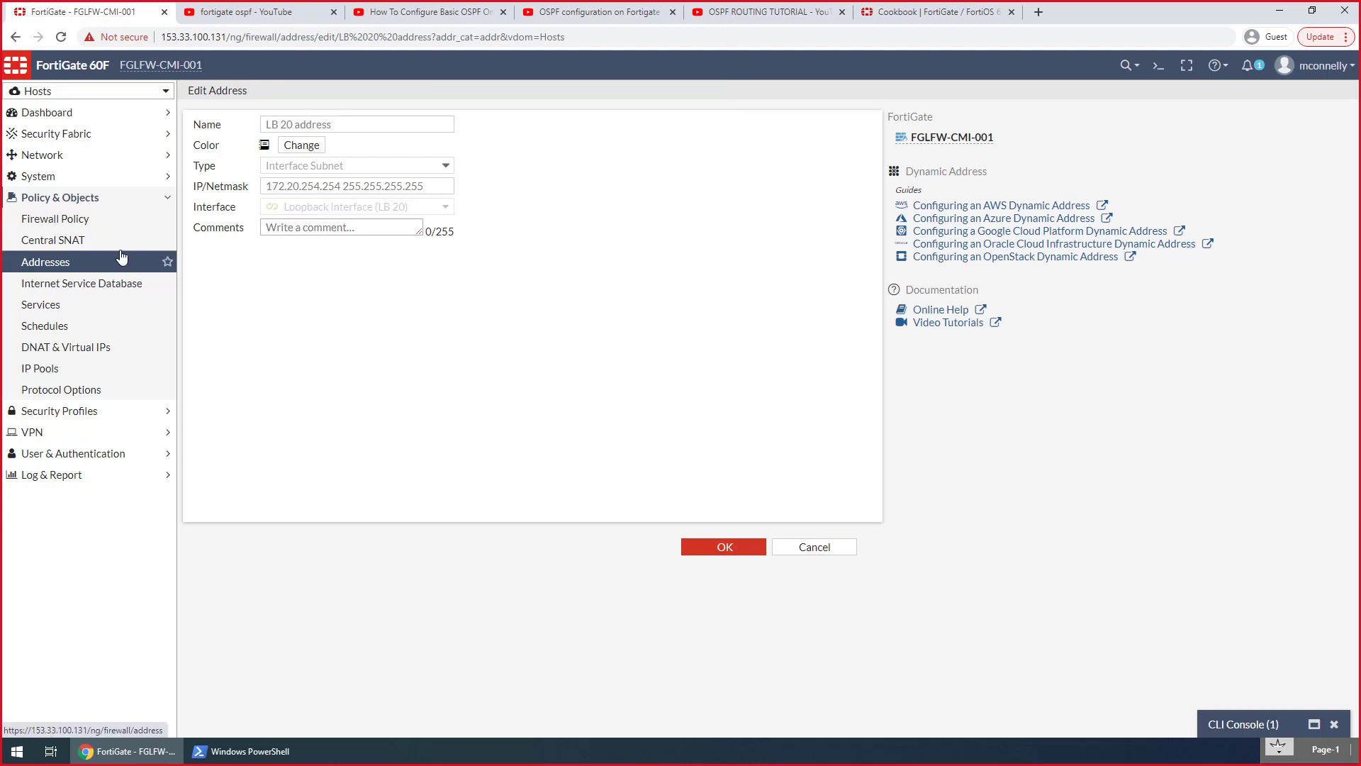
pyautogui.click(103, 225)
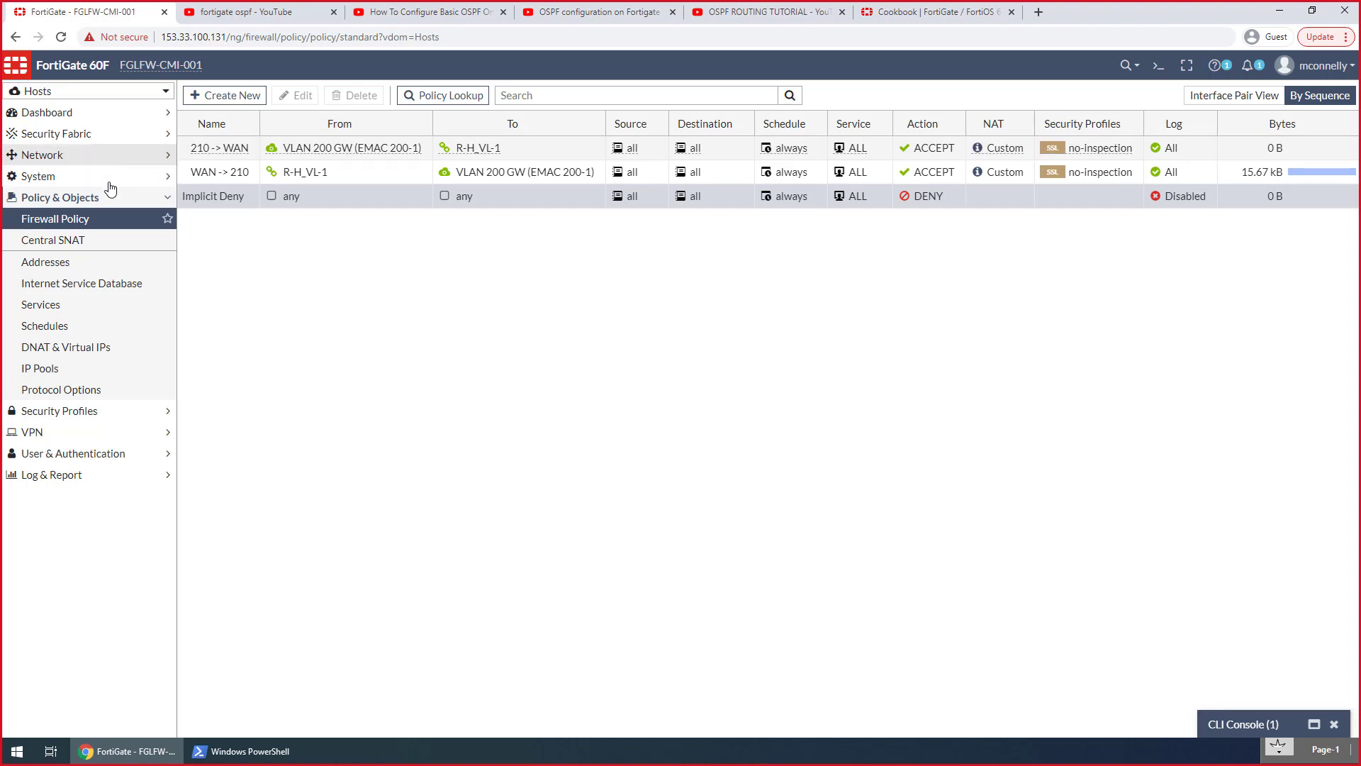
pyautogui.click(95, 155)
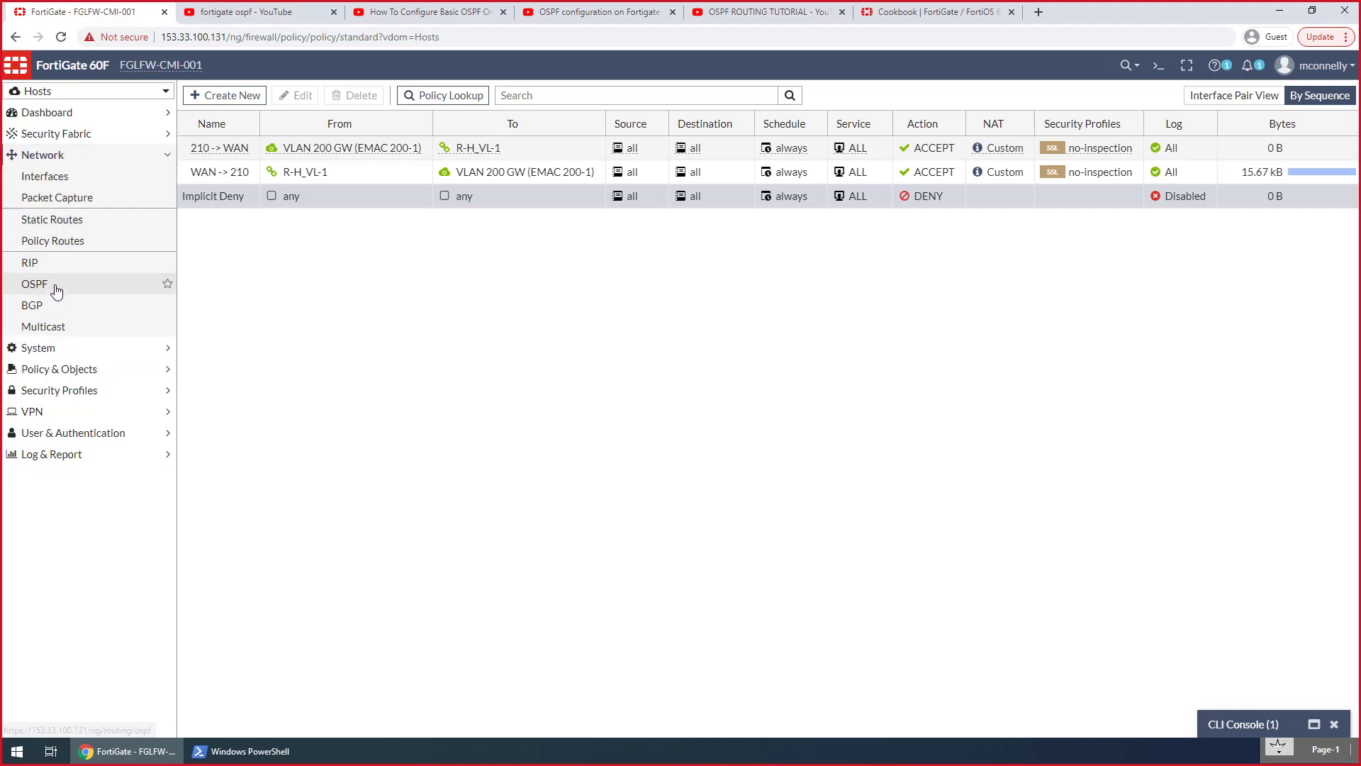
# Set the OSPF router ID in the Hosts VDOM to 172.20.254.254 and apply it
pyautogui.click(64, 283)
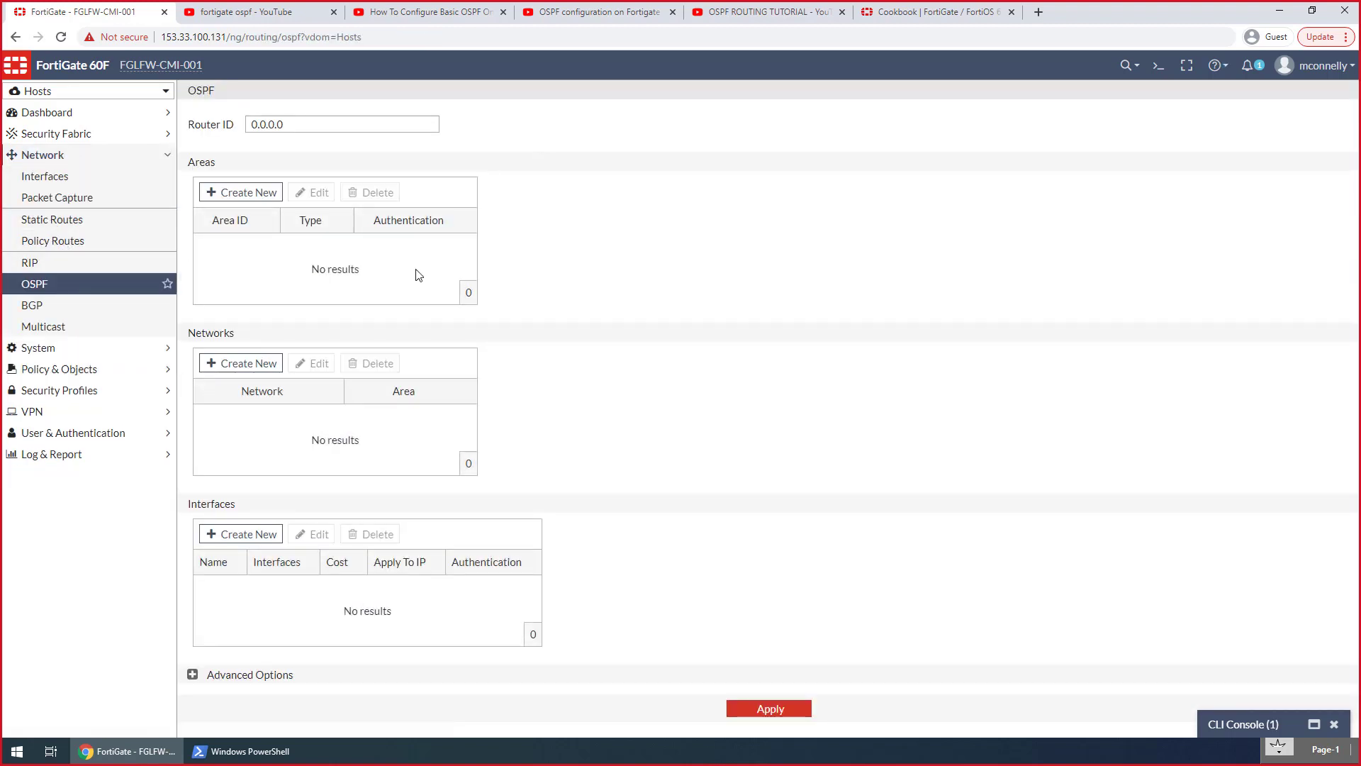
pyautogui.doubleClick(297, 126)
pyautogui.write('172.20')
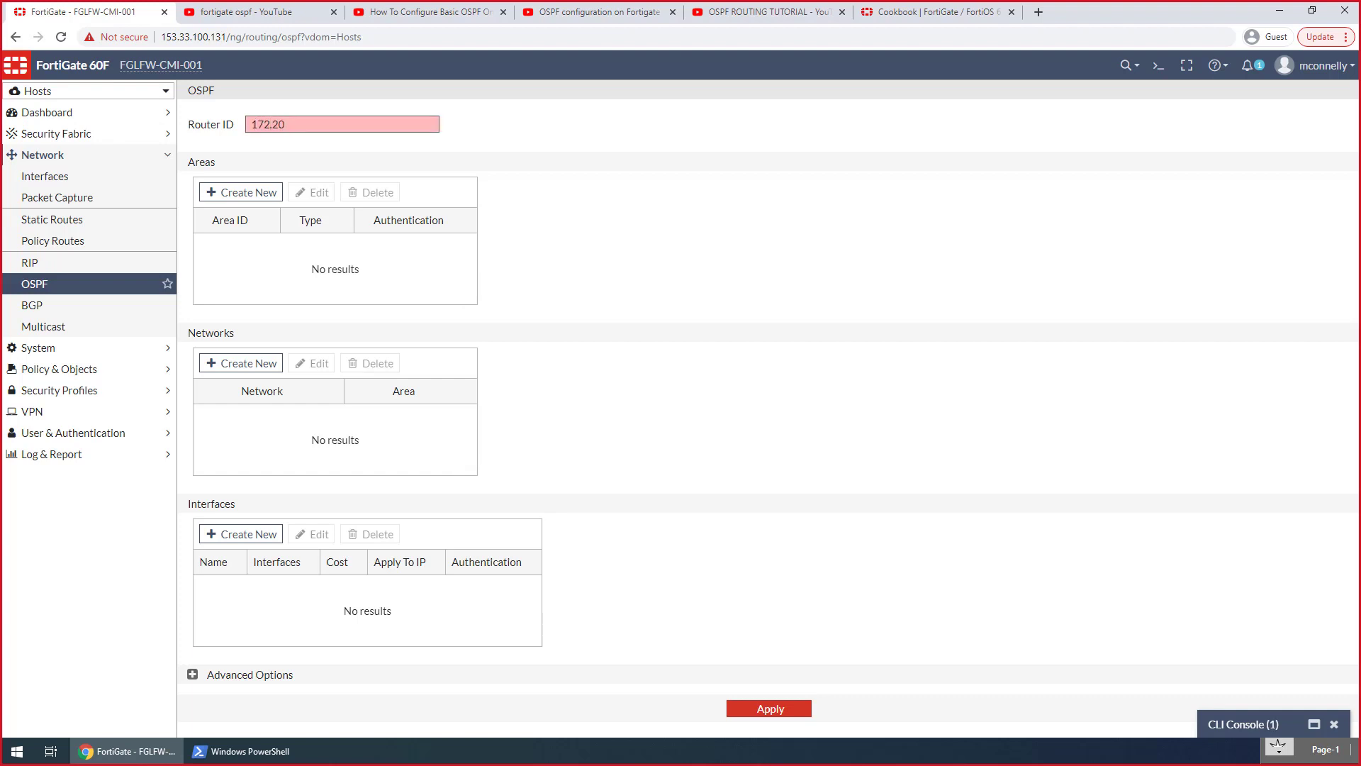
pyautogui.write('.254.254')
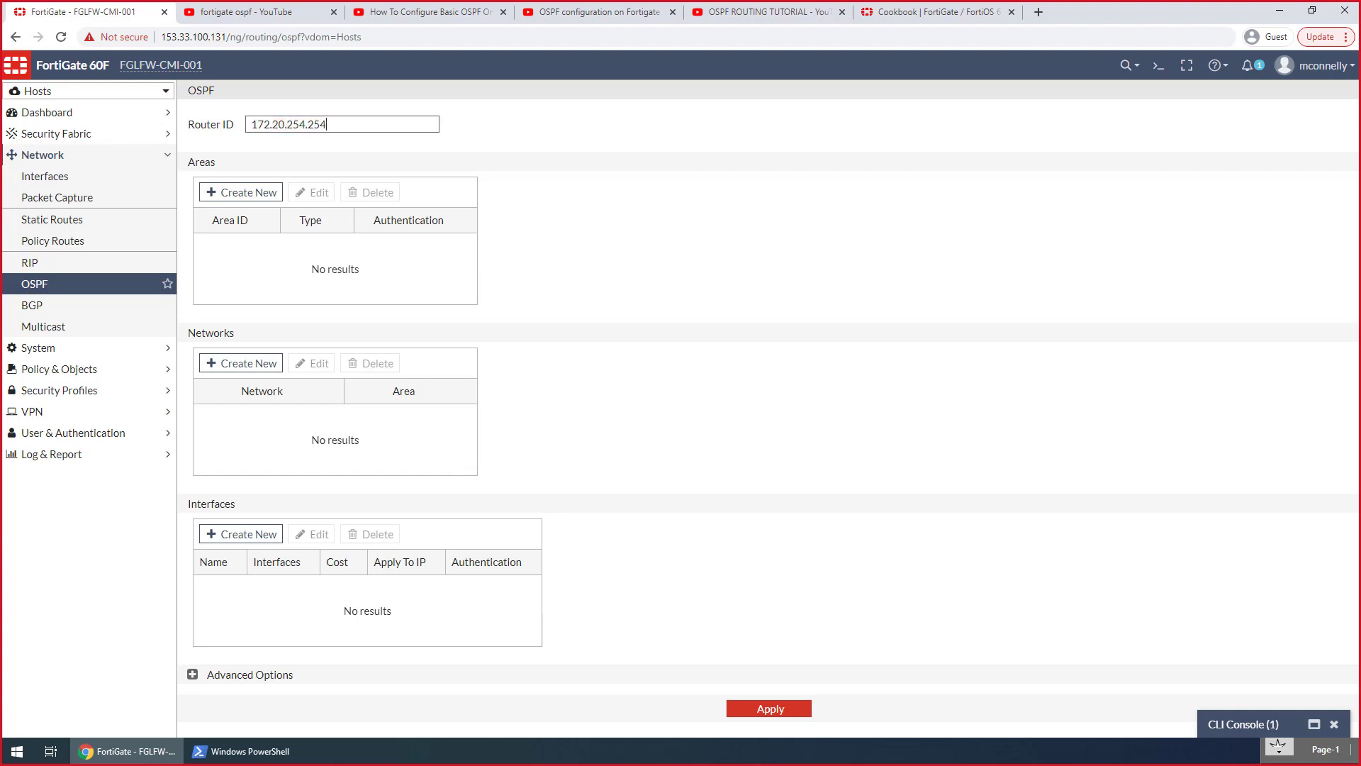
pyautogui.click(792, 719)
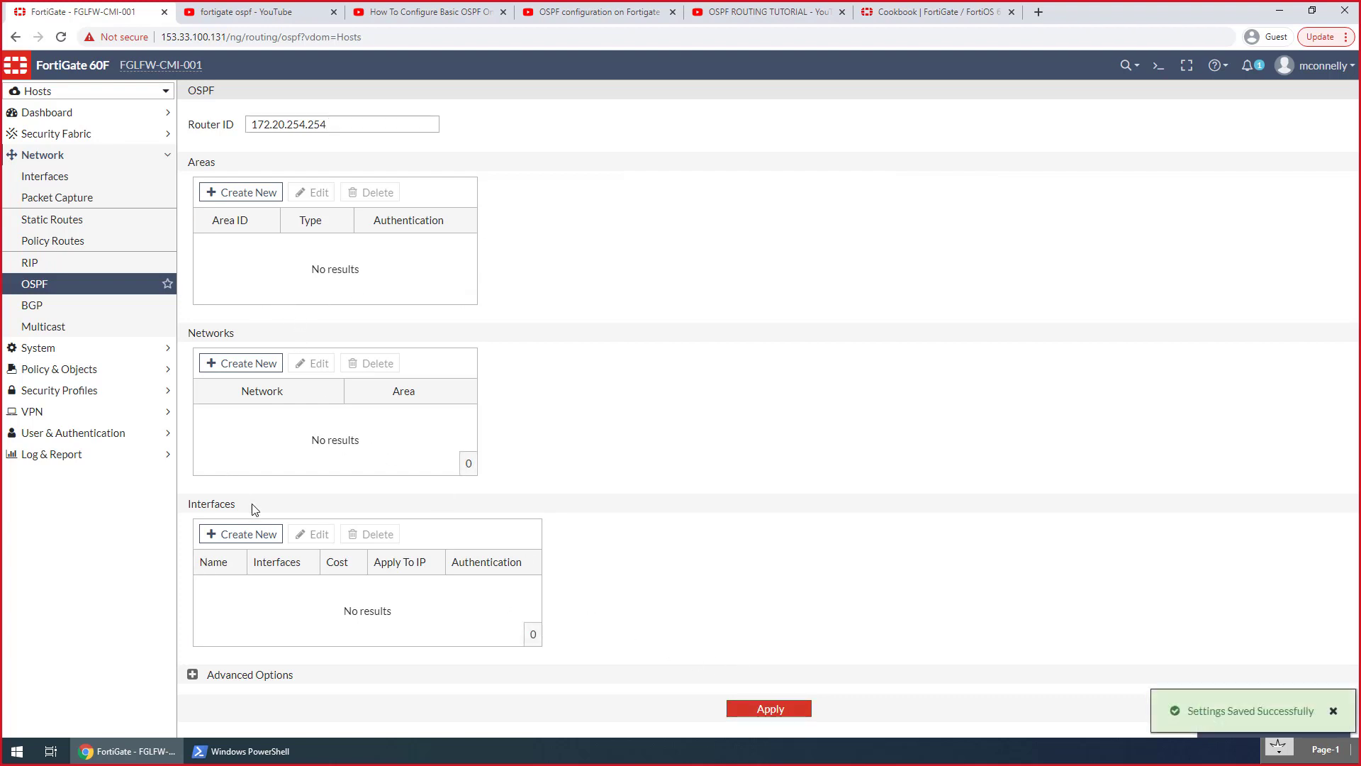
# Add an OSPF interface named VDOM ROOT that uses the R-H_VL-1 interface
pyautogui.click(263, 534)
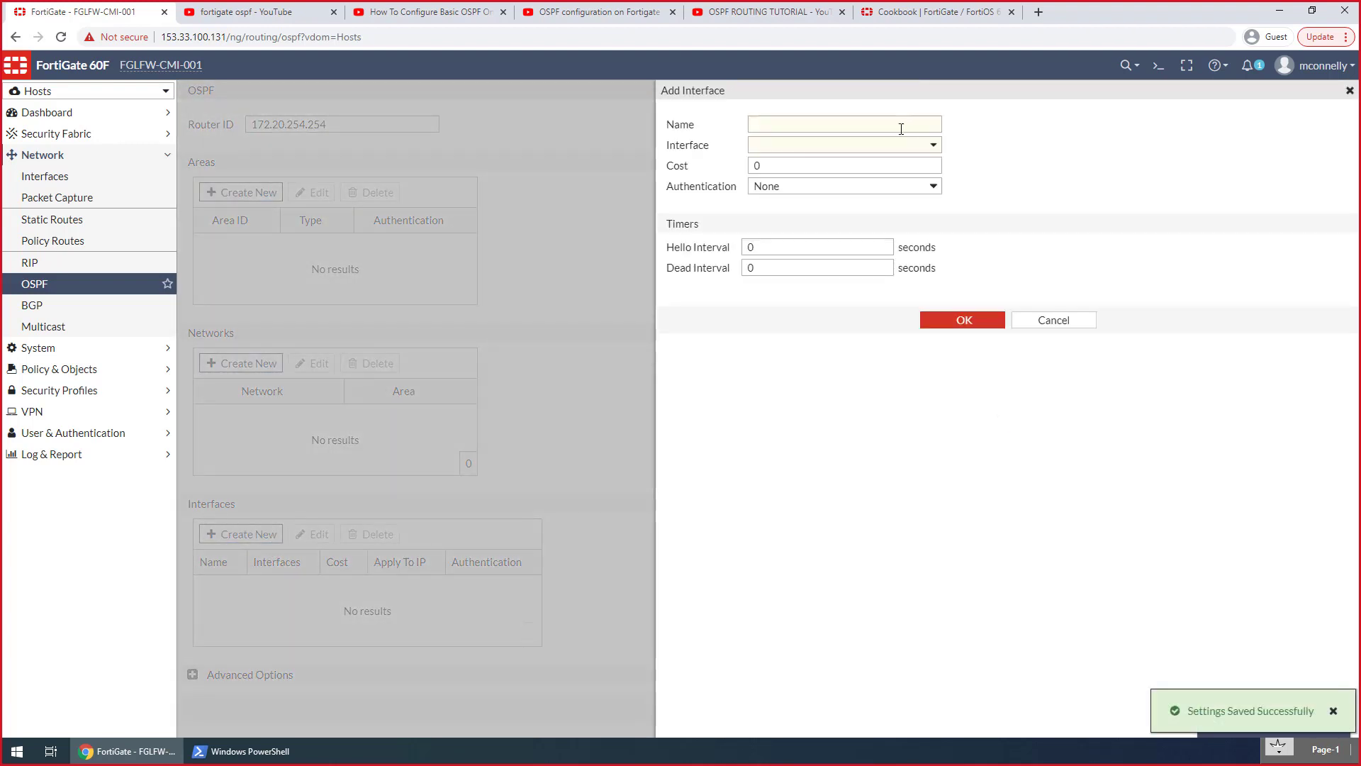
pyautogui.click(819, 147)
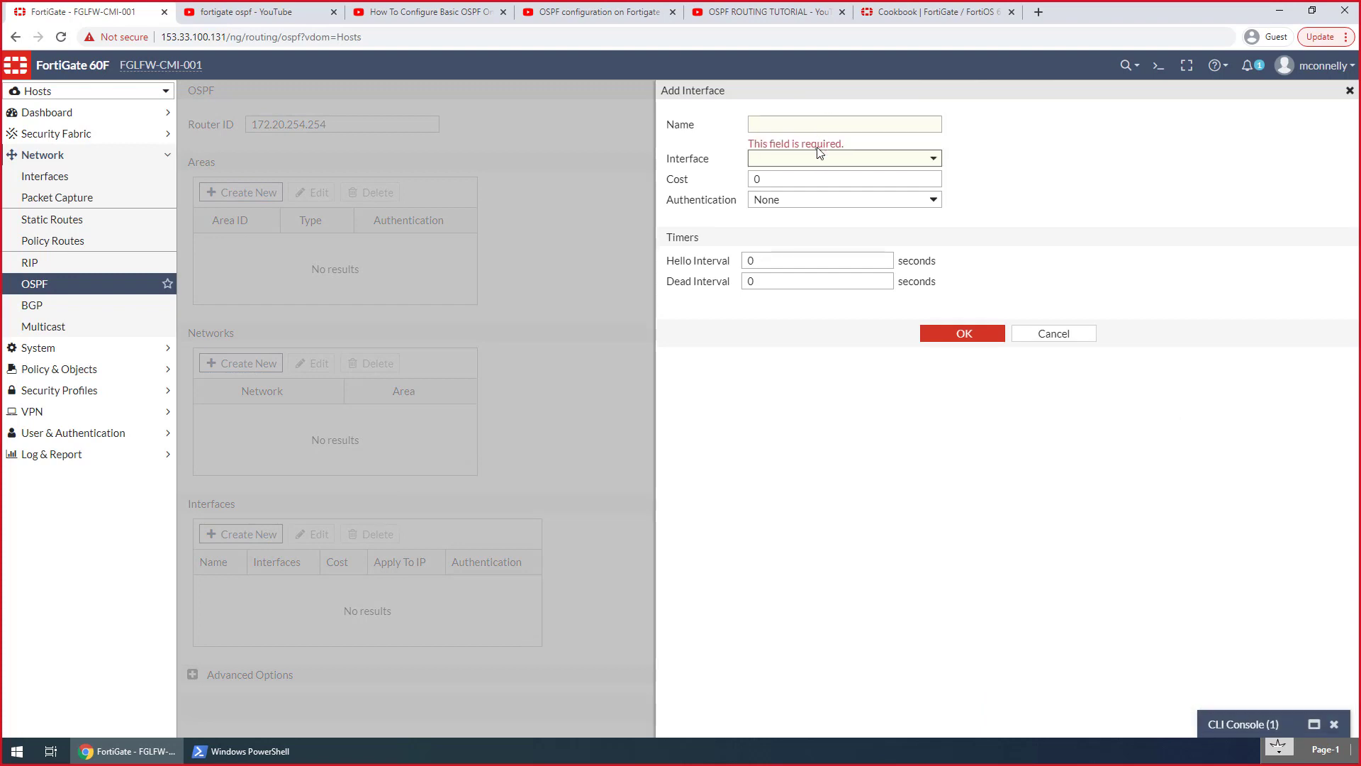
pyautogui.click(819, 160)
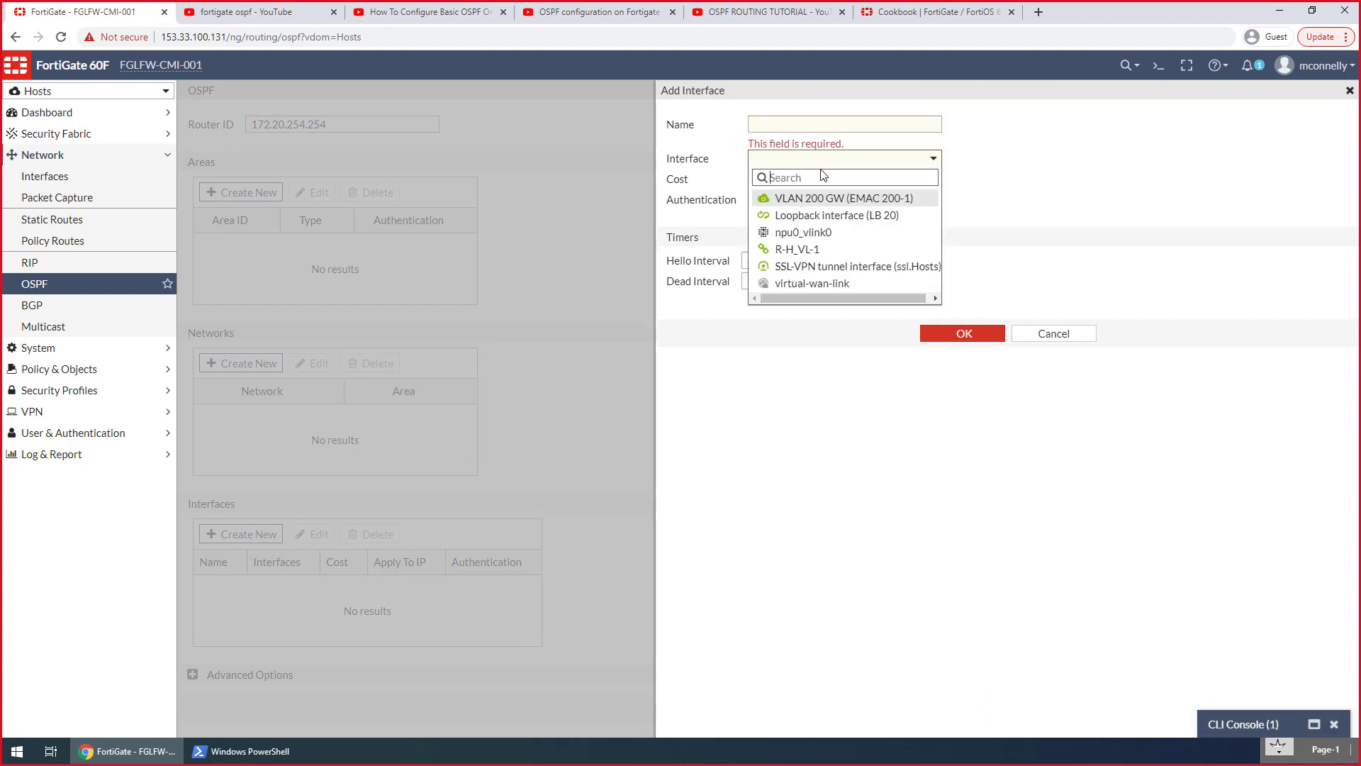
pyautogui.click(825, 249)
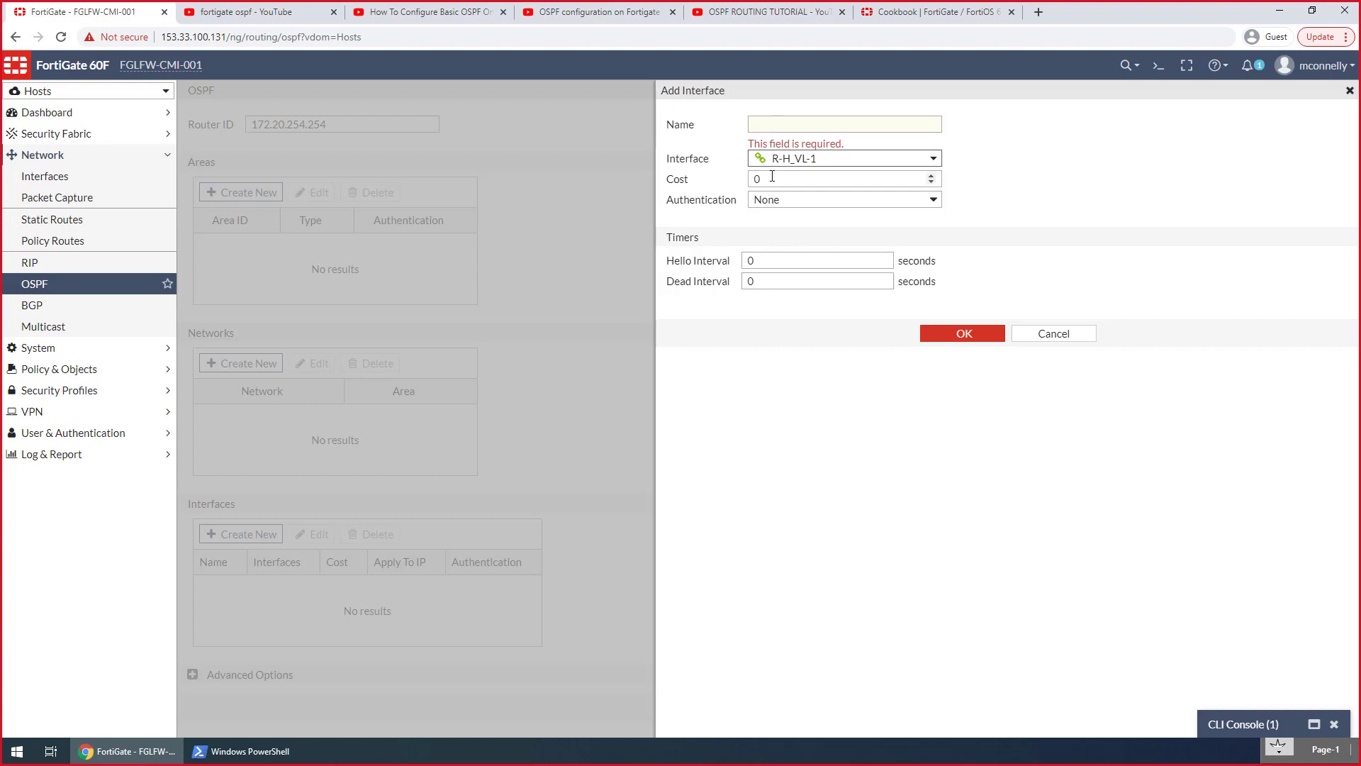
pyautogui.click(777, 119)
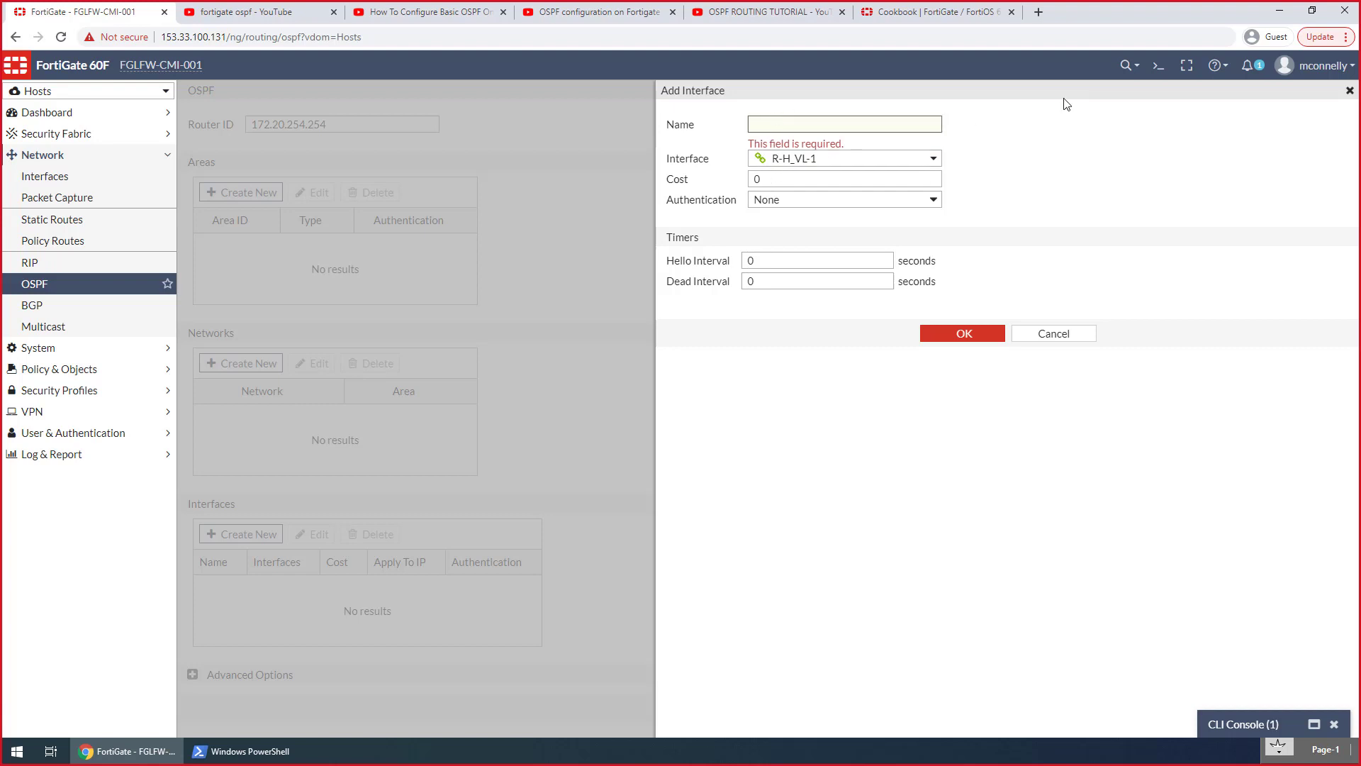
pyautogui.write('D')
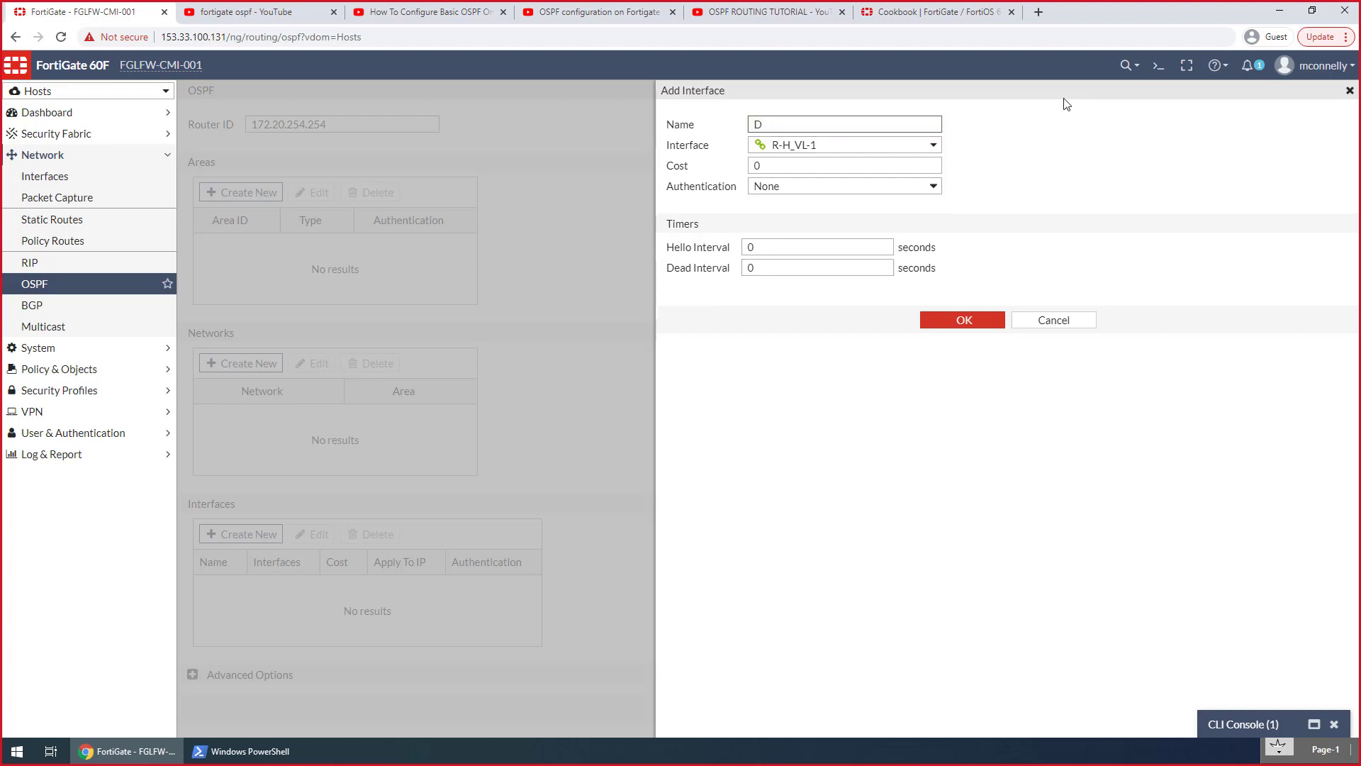
pyautogui.press('BackSpace')
pyautogui.write('VDOM')
pyautogui.write('ROOT')
pyautogui.click(966, 320)
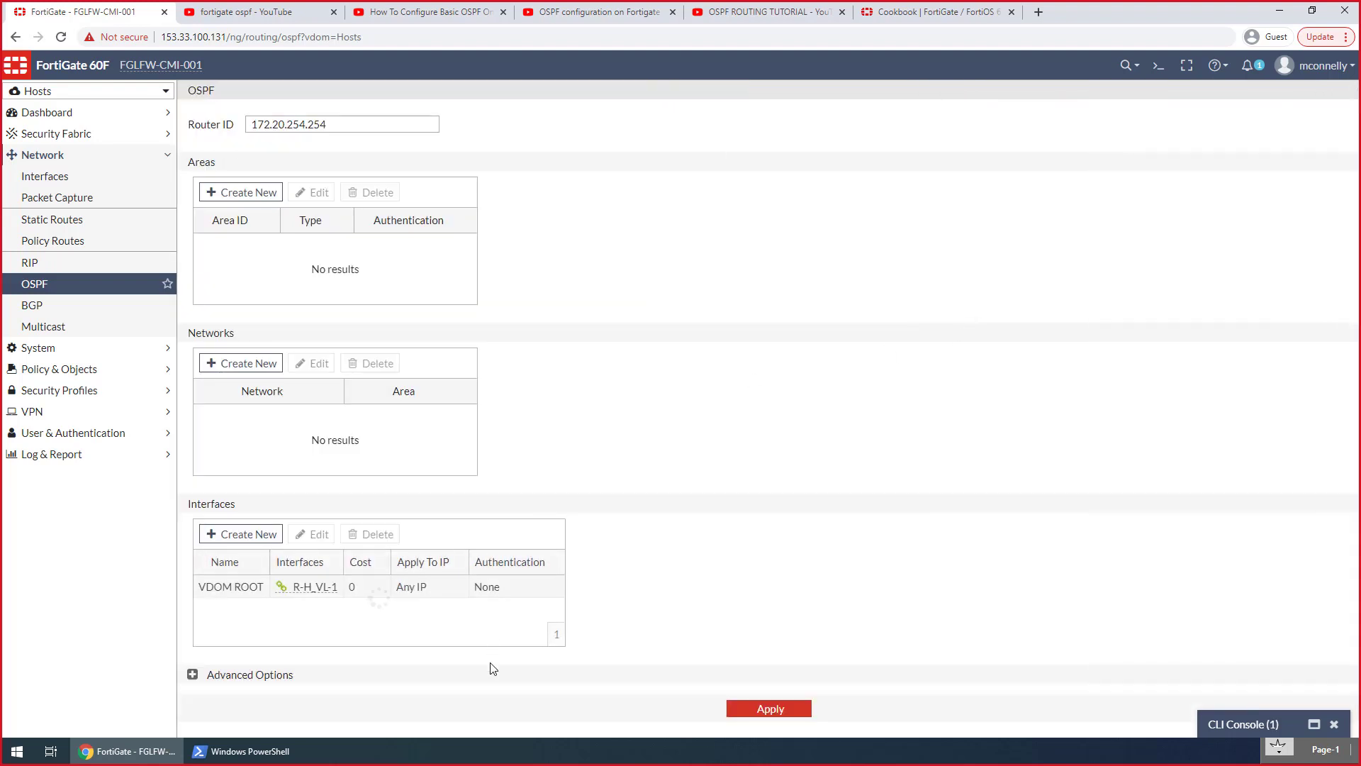
# Try MD5 authentication on the VDOM ROOT OSPF interface, restore it to None, and save the entry
pyautogui.doubleClick(394, 588)
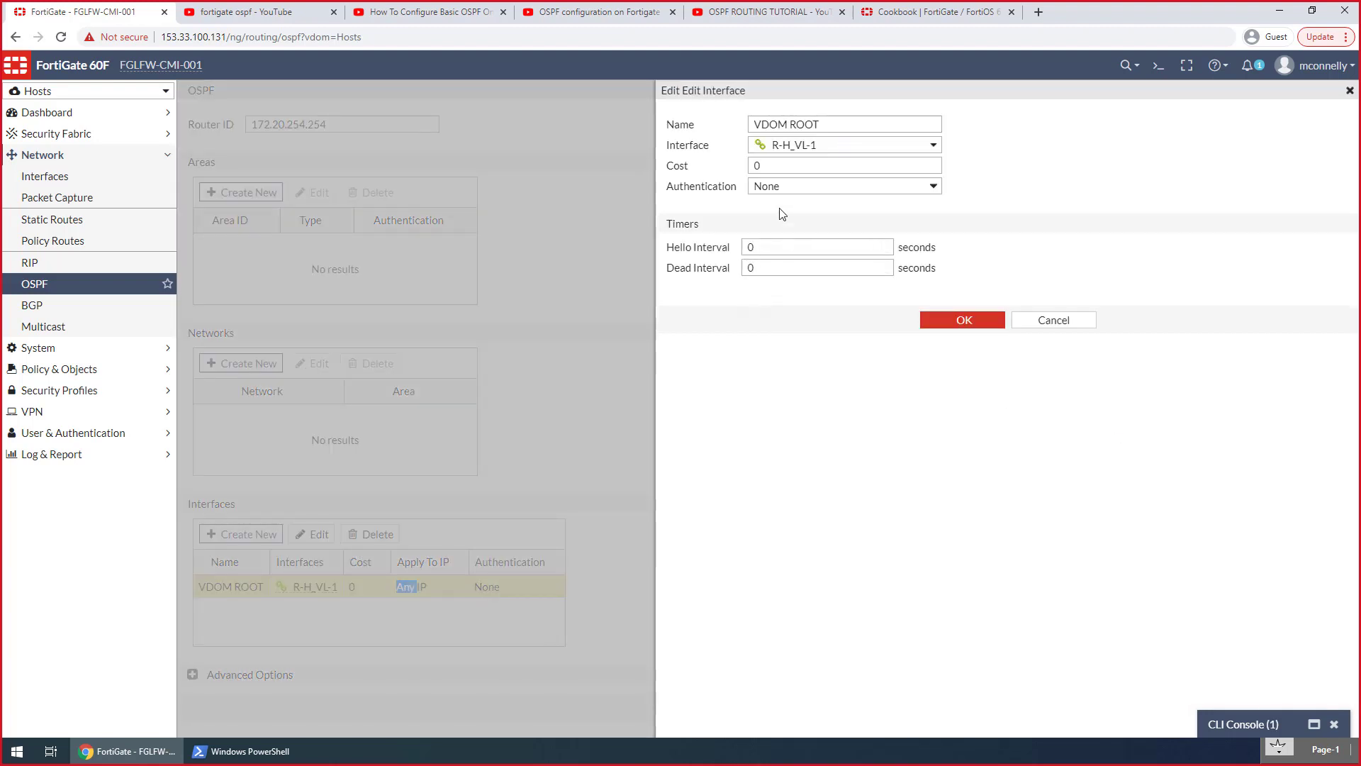
pyautogui.click(780, 187)
pyautogui.click(805, 254)
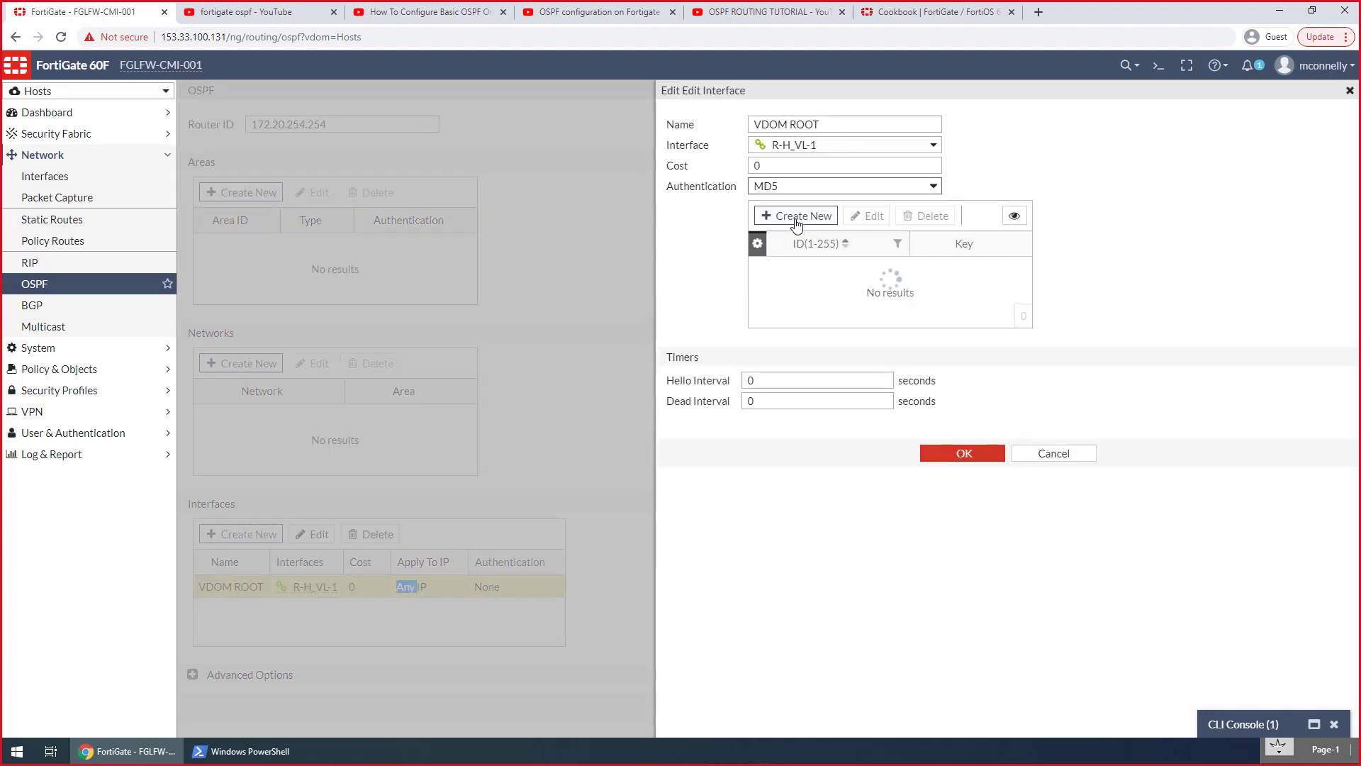
pyautogui.click(799, 187)
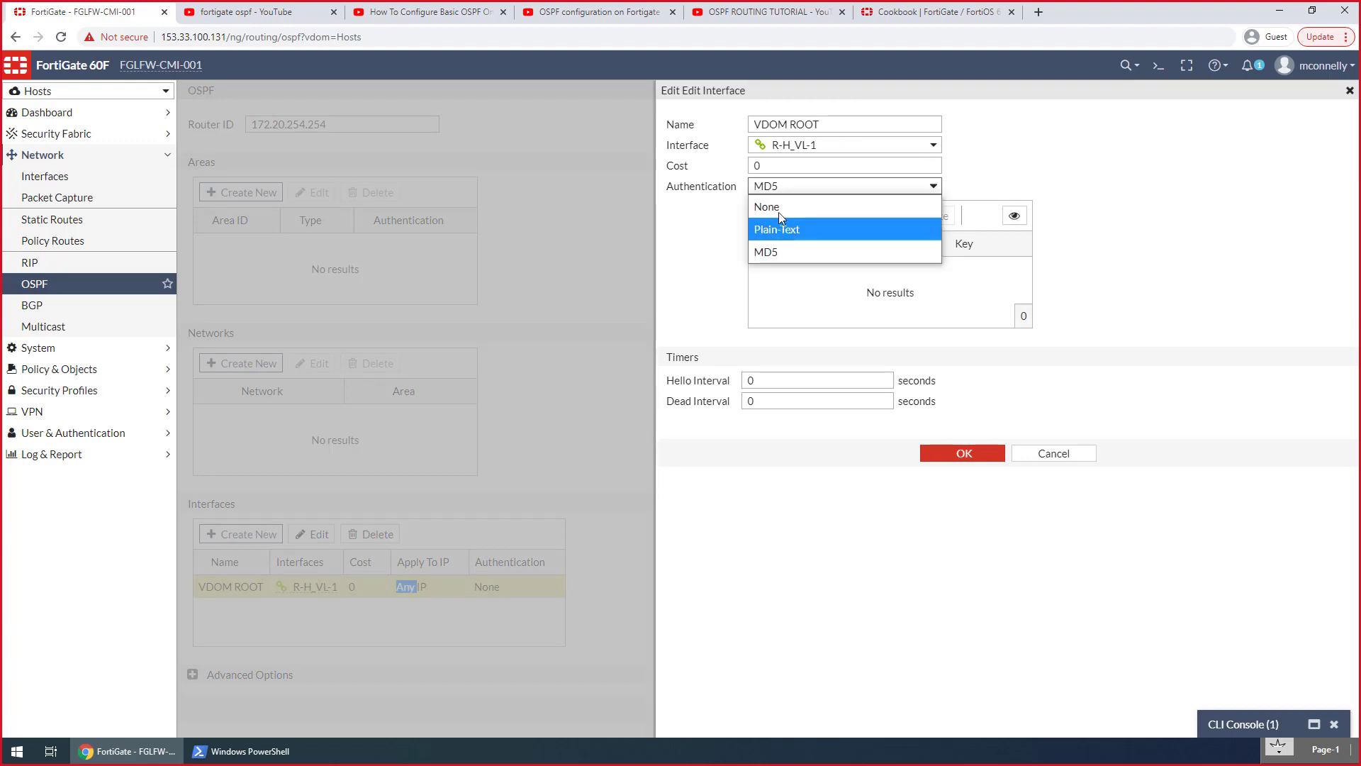
pyautogui.click(772, 208)
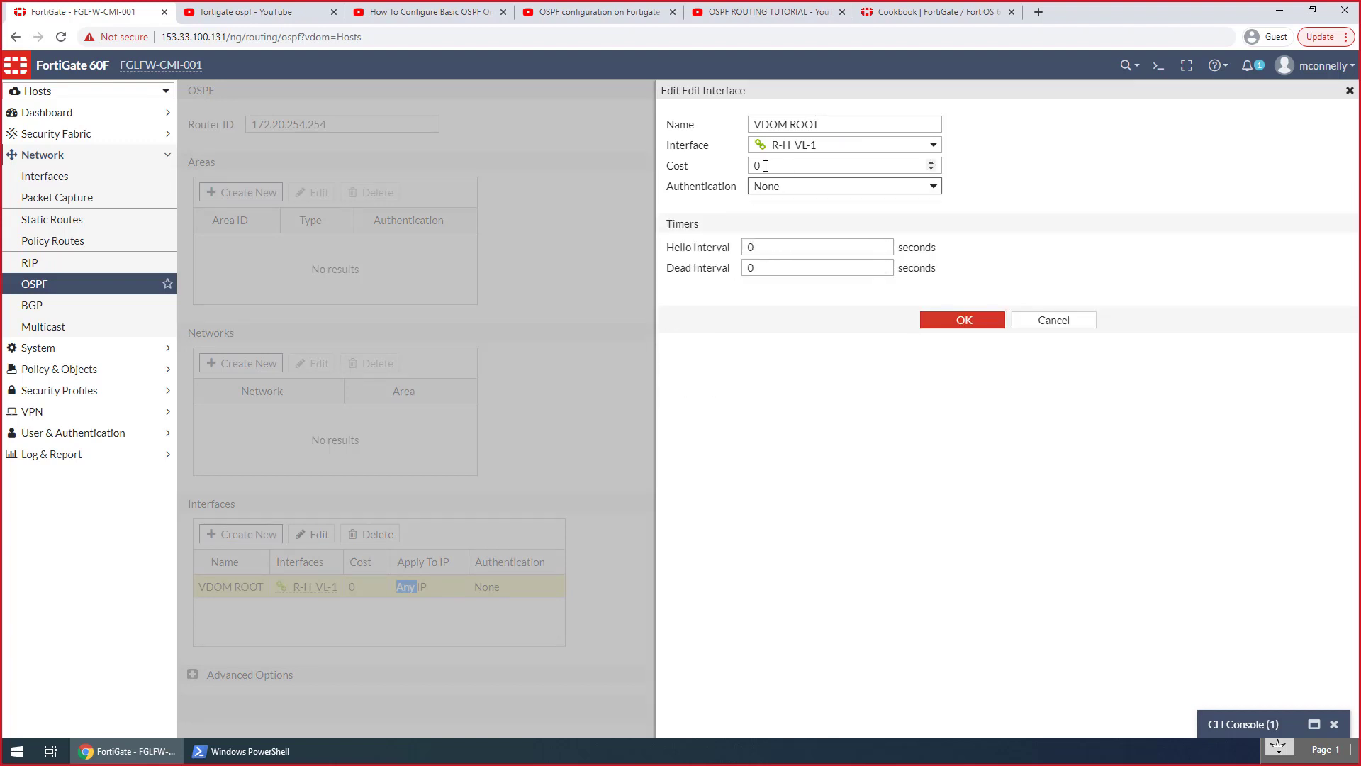
pyautogui.click(942, 324)
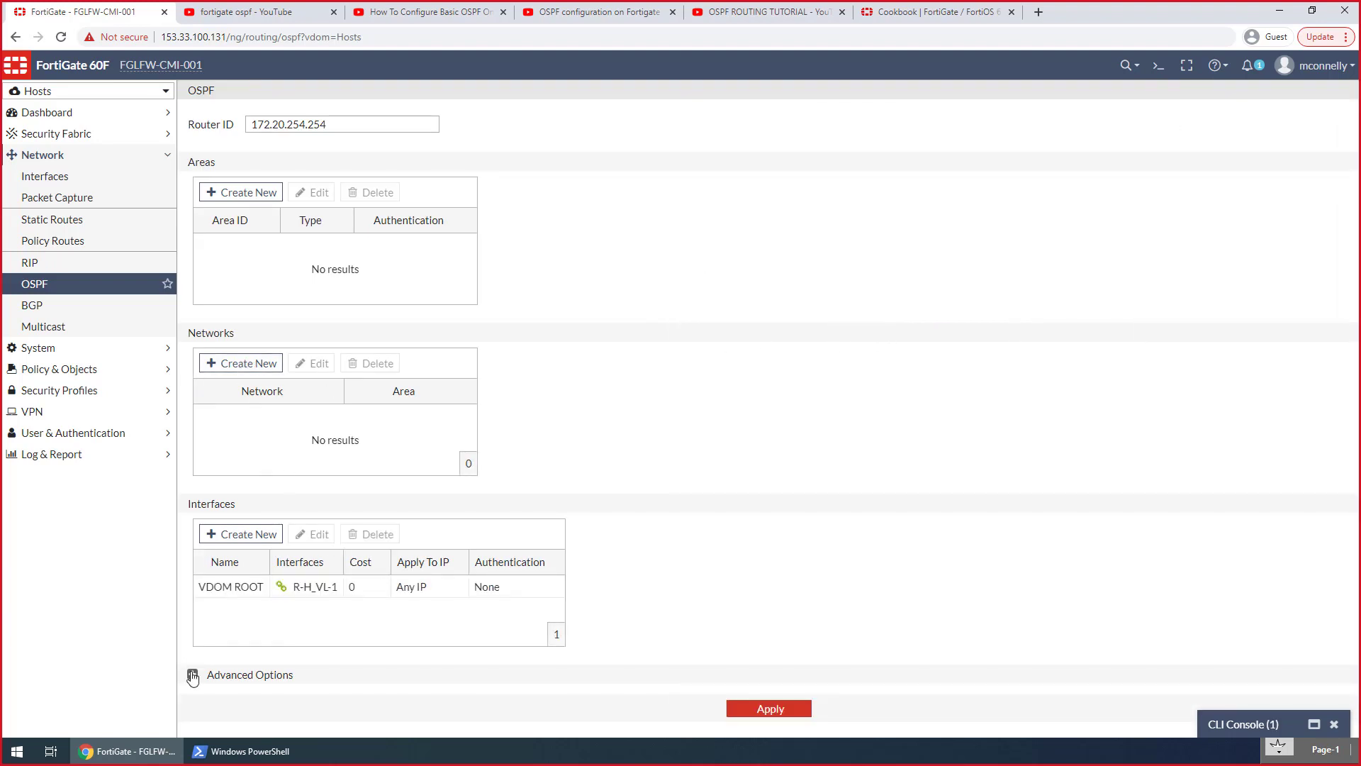
pyautogui.click(228, 369)
pyautogui.click(814, 130)
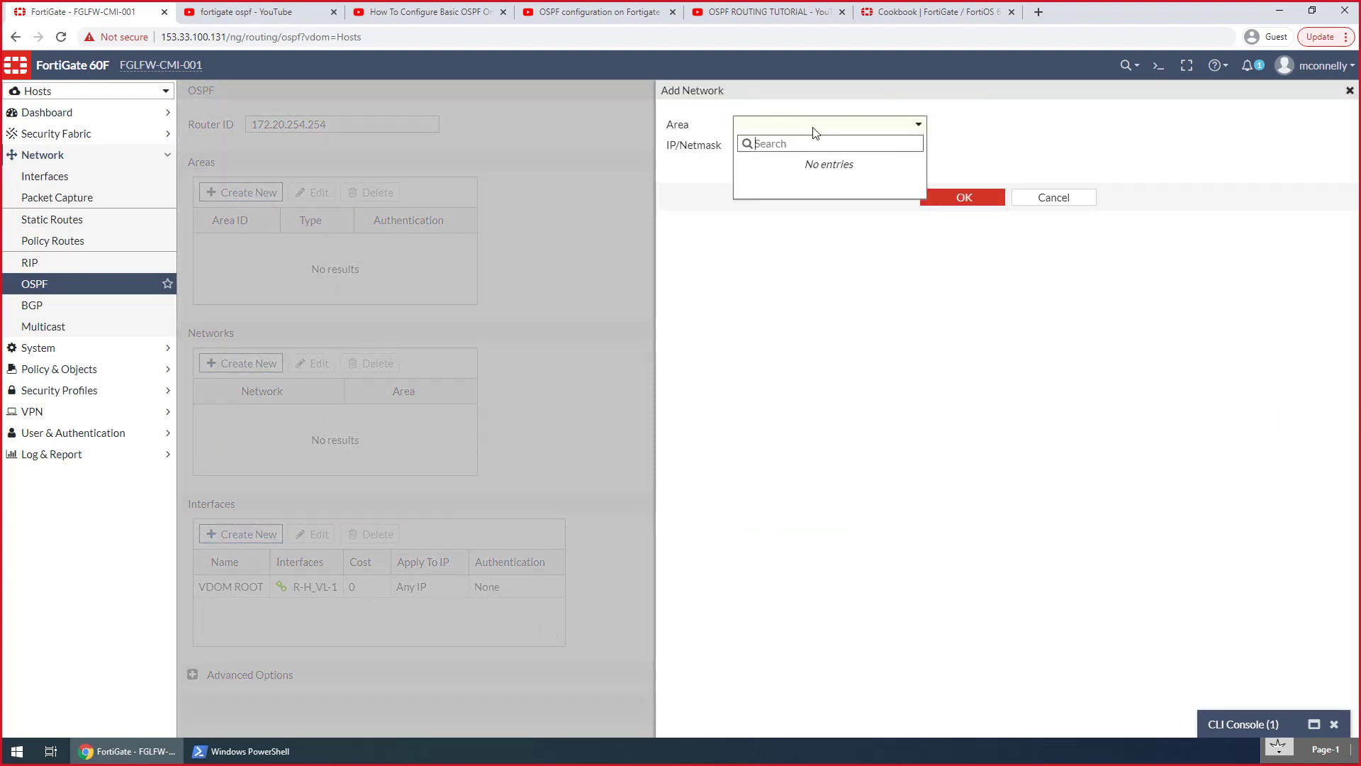
pyautogui.click(962, 123)
pyautogui.click(864, 142)
pyautogui.click(790, 120)
pyautogui.click(890, 121)
pyautogui.click(860, 142)
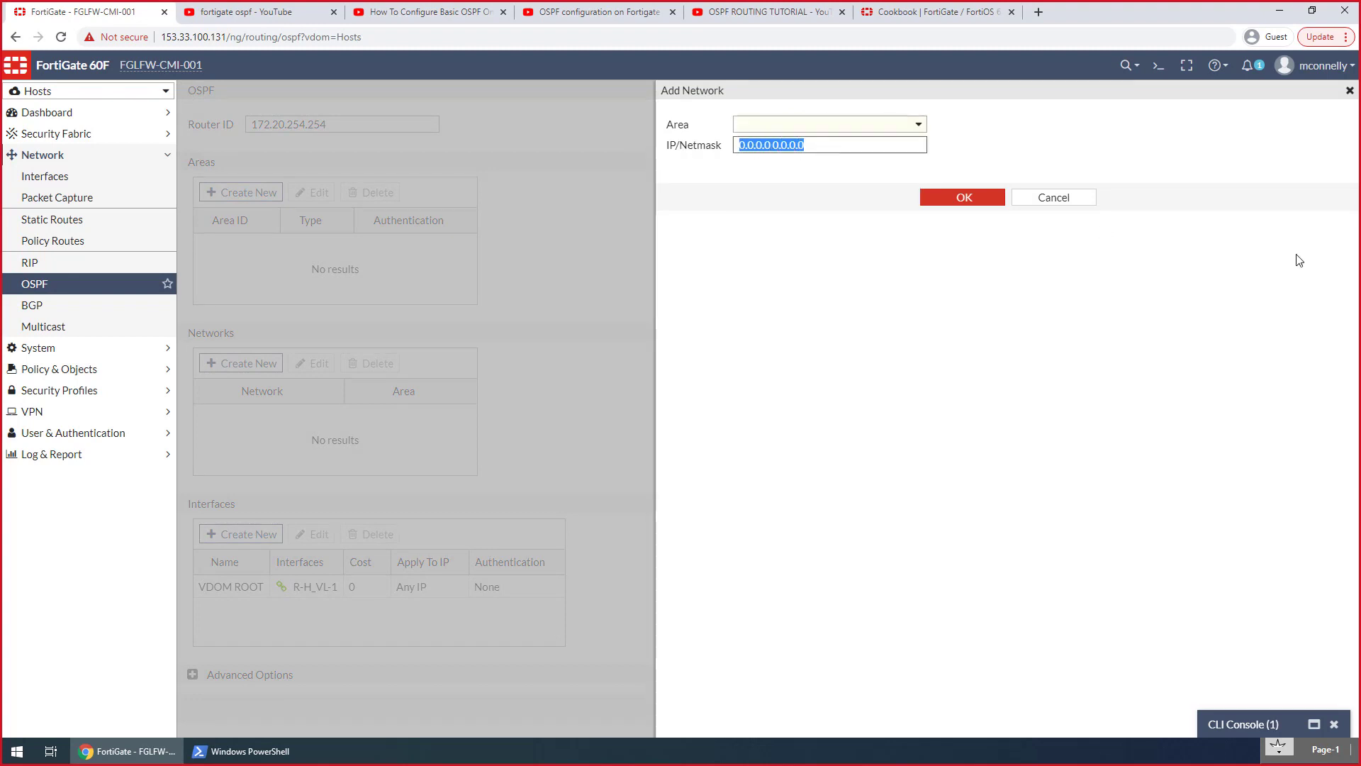
pyautogui.write('172.2')
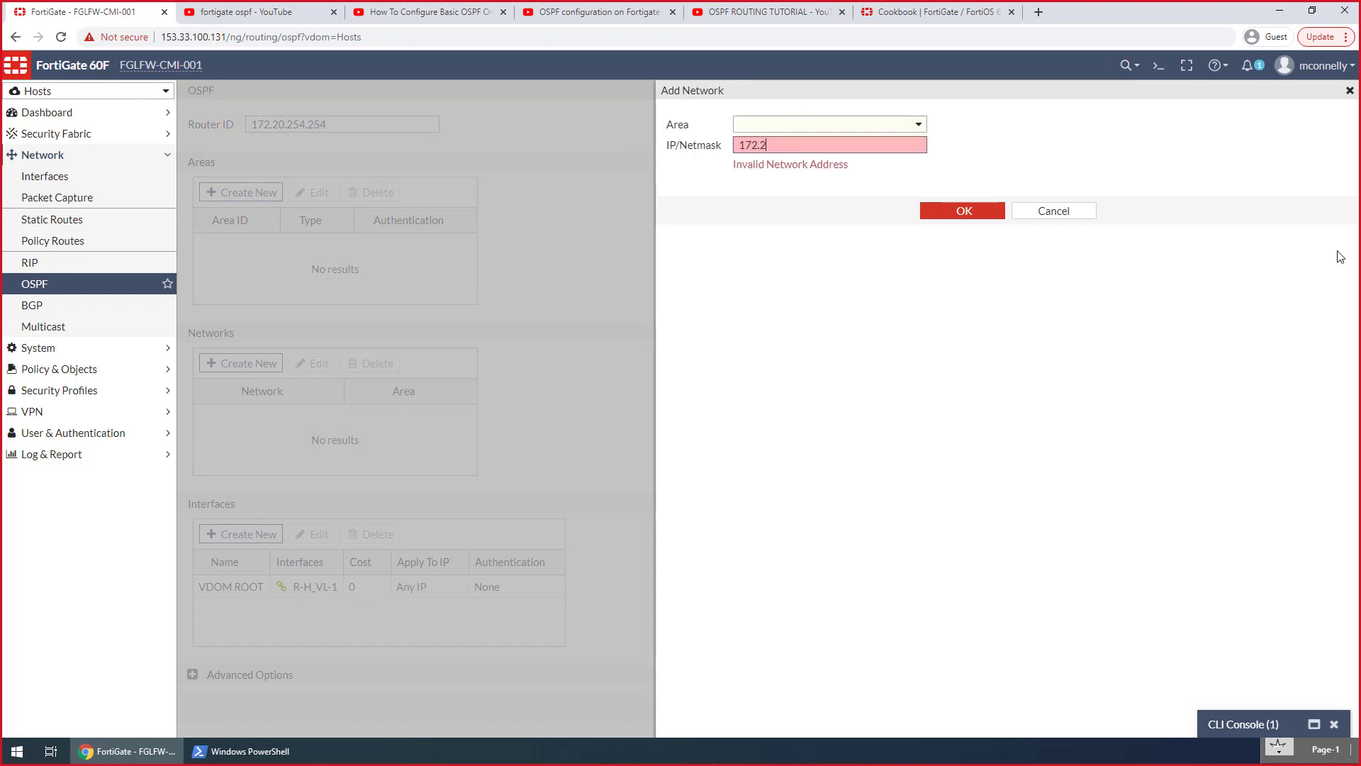
pyautogui.write('0.200.0/24')
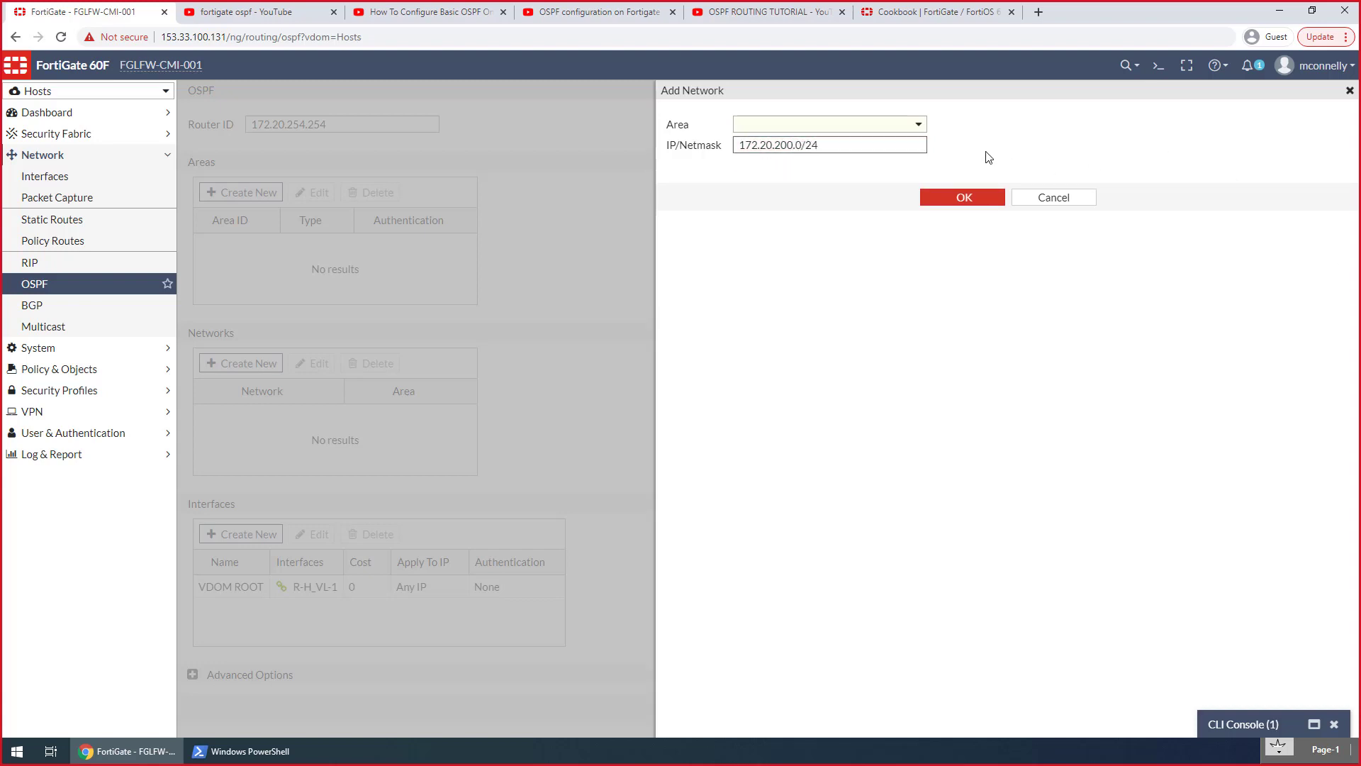
pyautogui.click(895, 130)
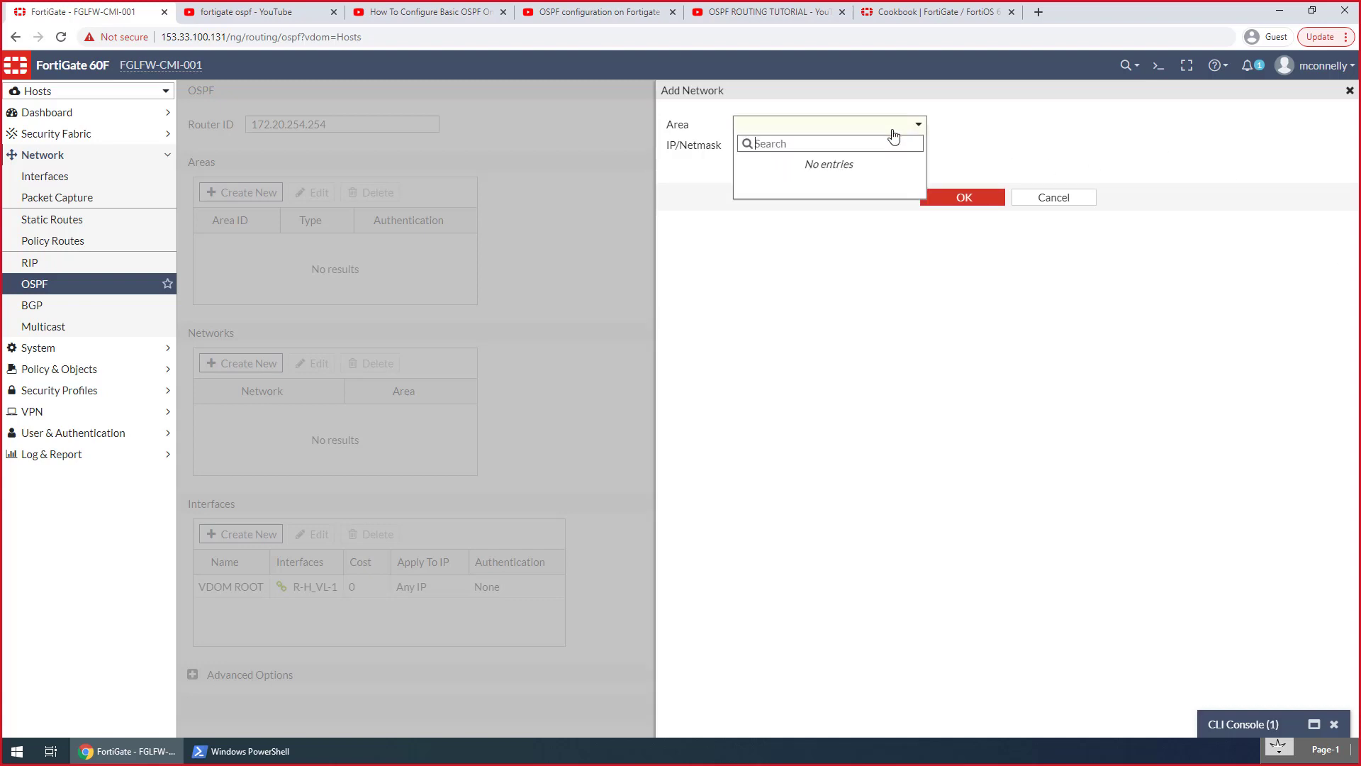
pyautogui.click(940, 129)
pyautogui.click(866, 128)
pyautogui.click(968, 131)
pyautogui.click(1043, 198)
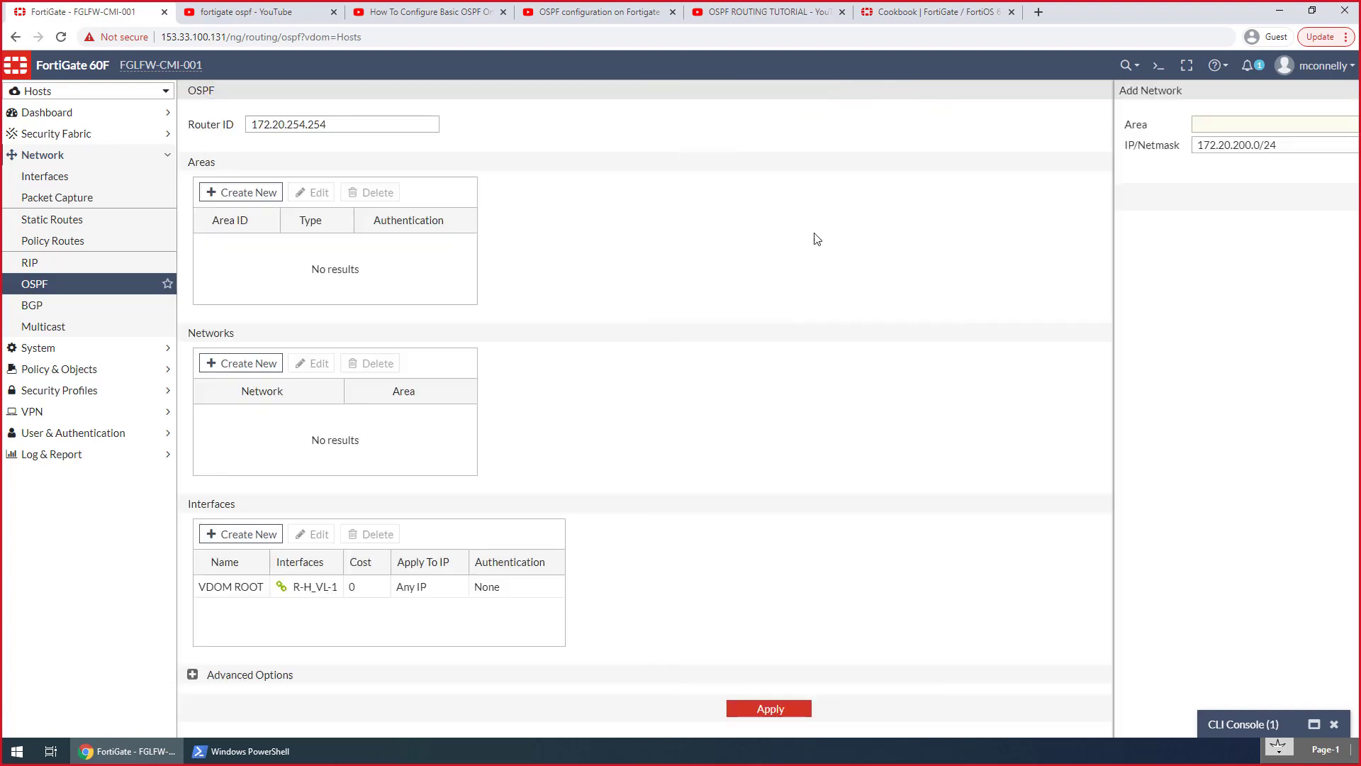
# Start adding a new OSPF area in the Hosts VDOM
pyautogui.click(207, 195)
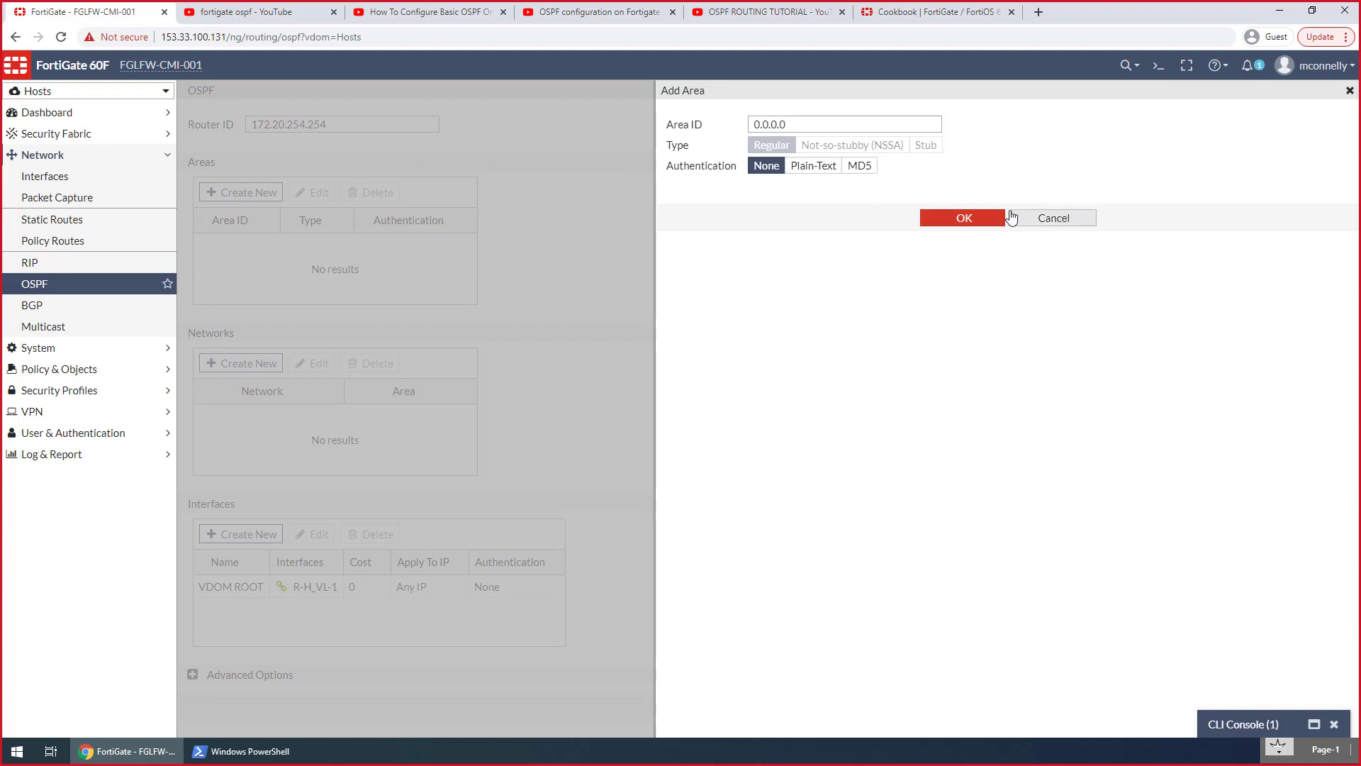
pyautogui.doubleClick(810, 118)
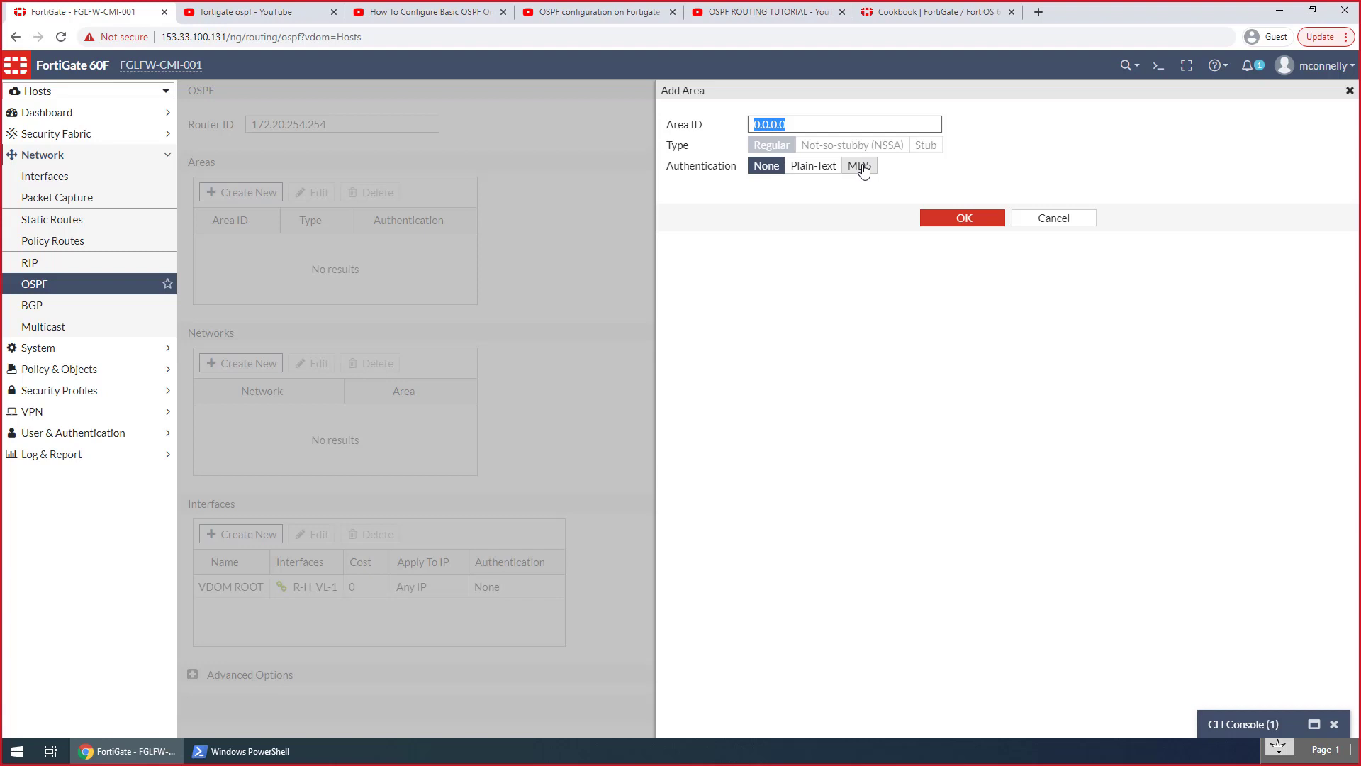
pyautogui.click(965, 220)
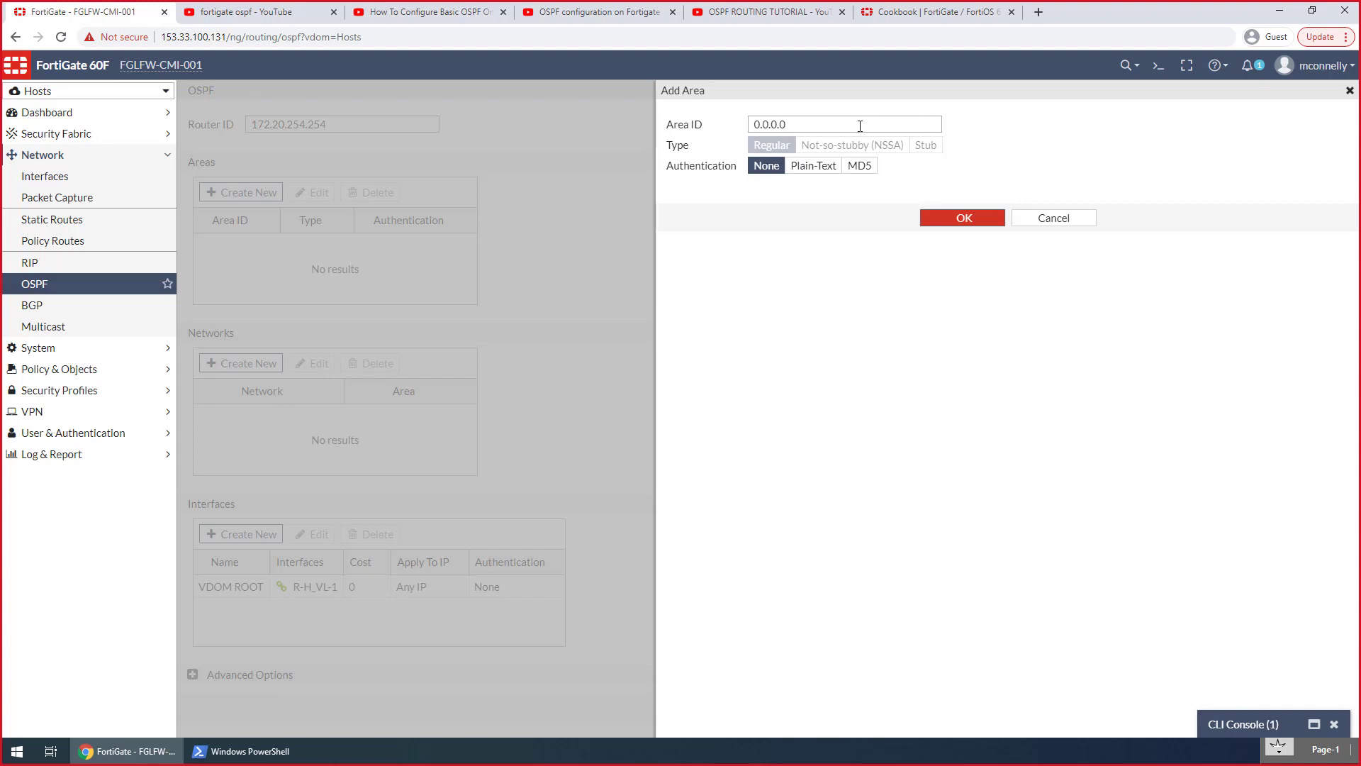
pyautogui.doubleClick(762, 123)
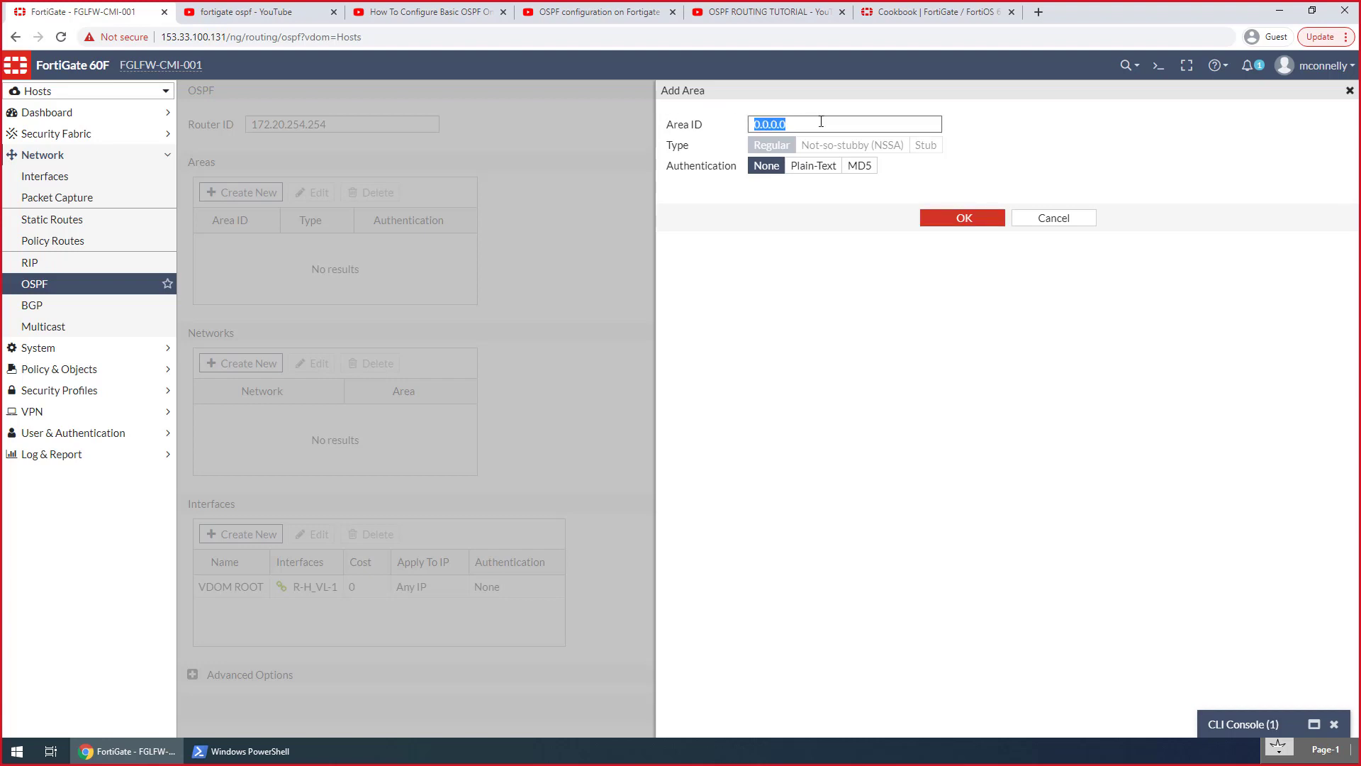
pyautogui.write('172.20.2')
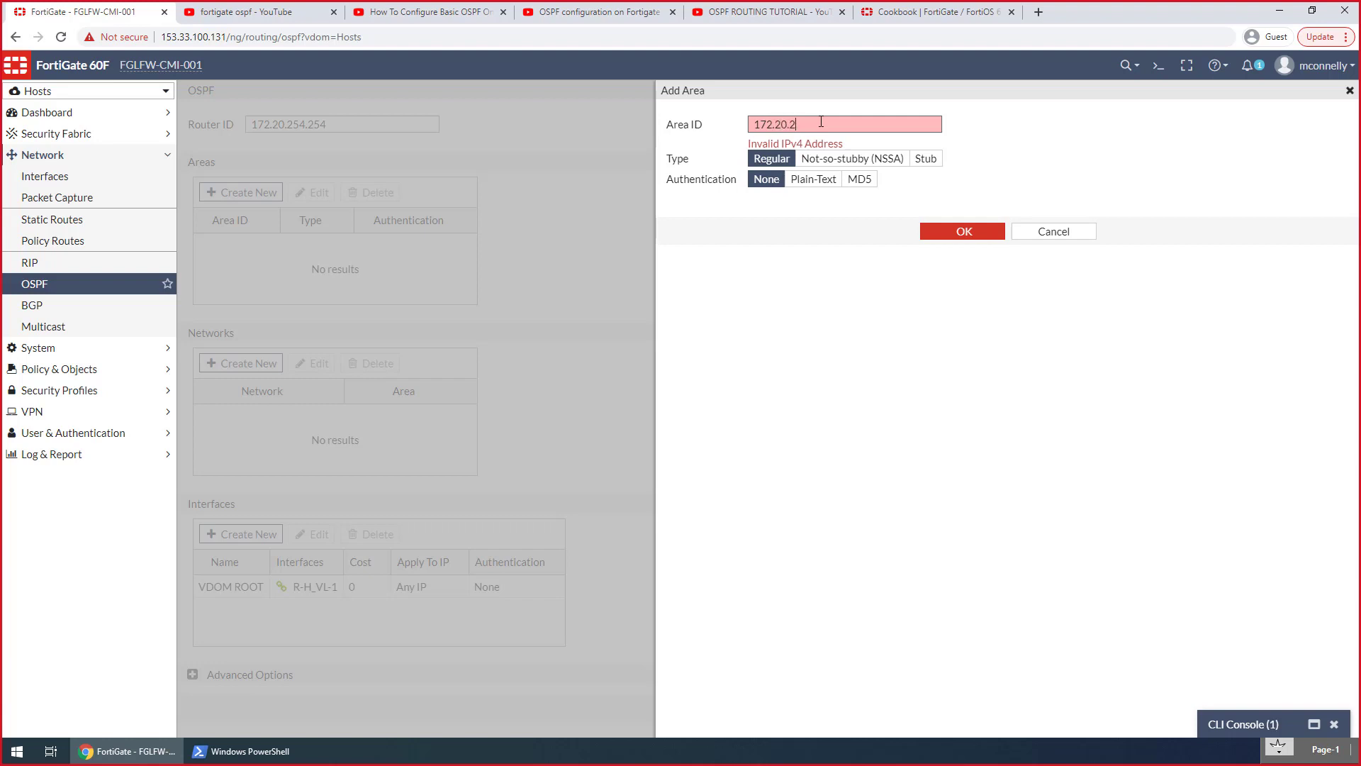
pyautogui.press('BackSpace')
pyautogui.write('0.0')
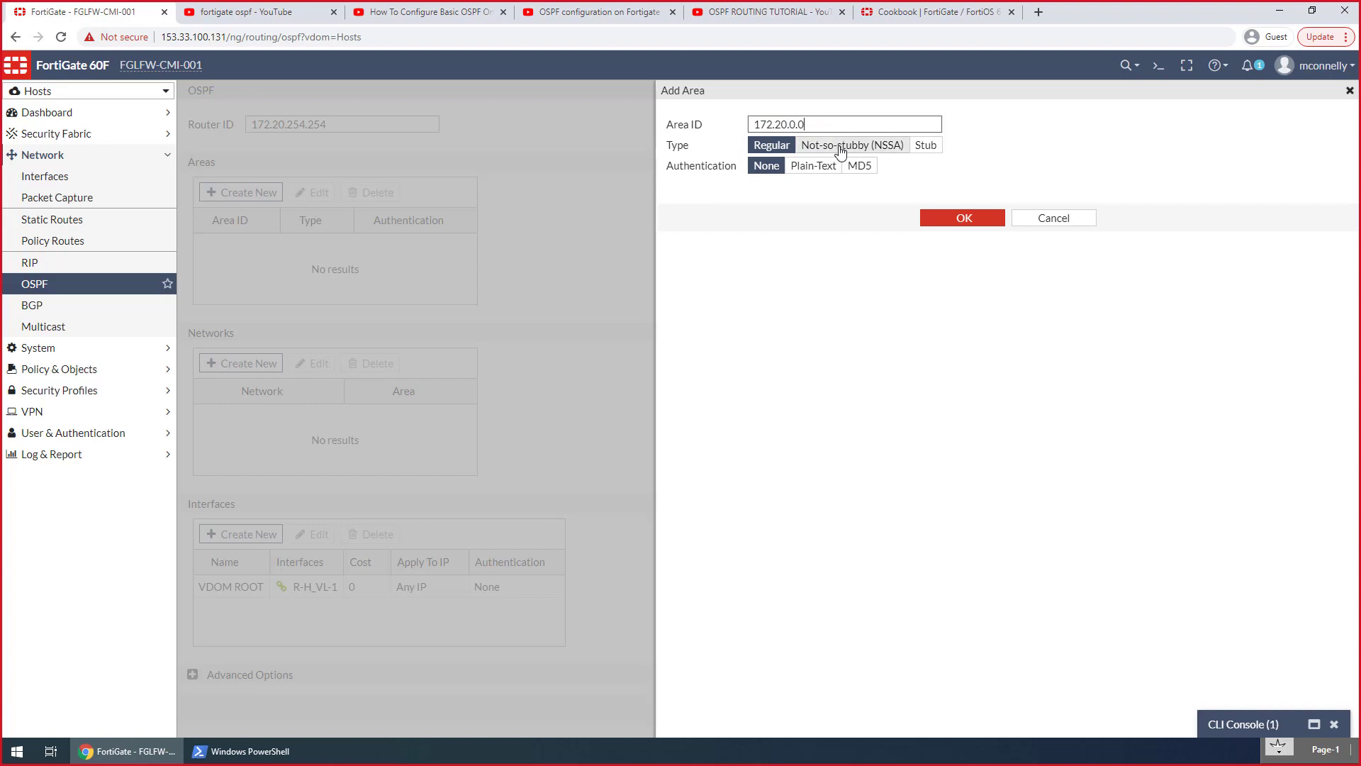
pyautogui.moveTo(808, 125); pyautogui.dragTo(701, 123)
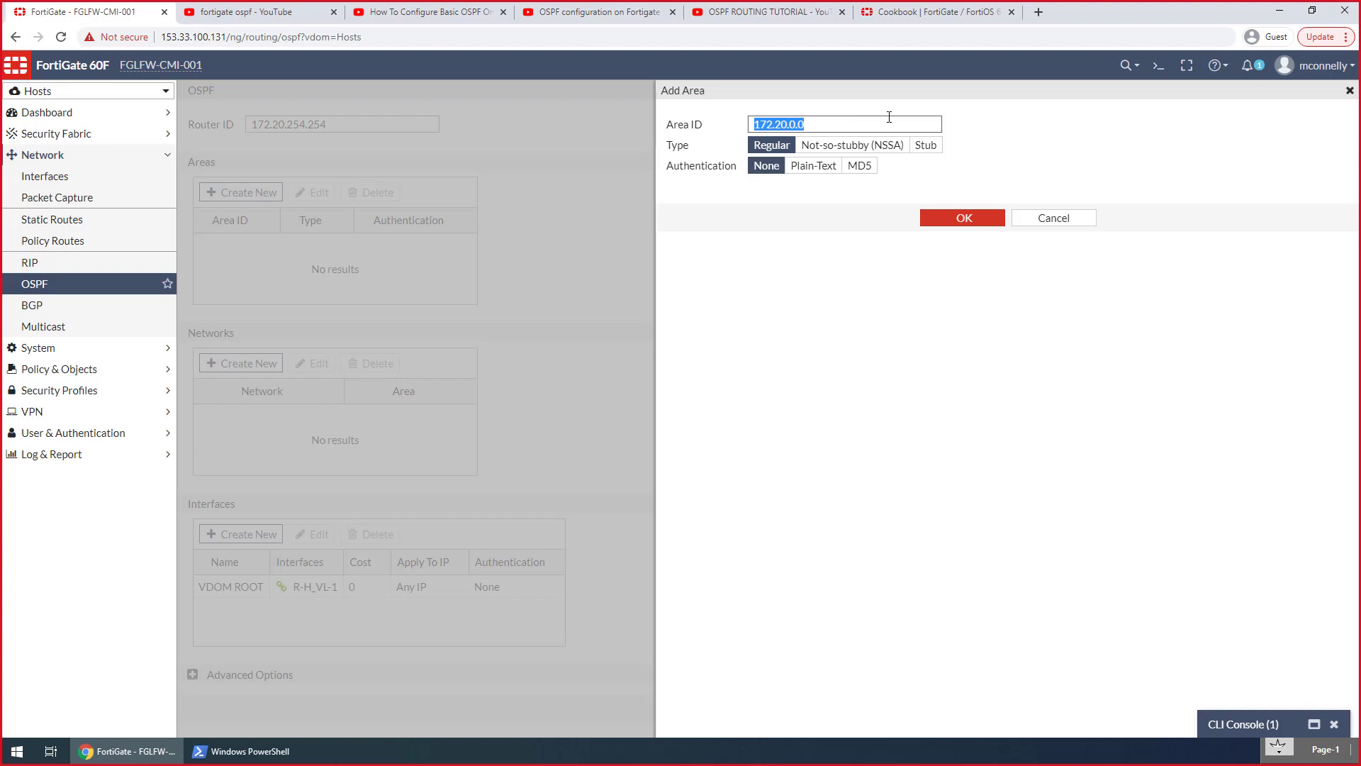
pyautogui.write('Hos')
pyautogui.press('BackSpace')
pyautogui.press('BackSpace')
pyautogui.press('BackSpace')
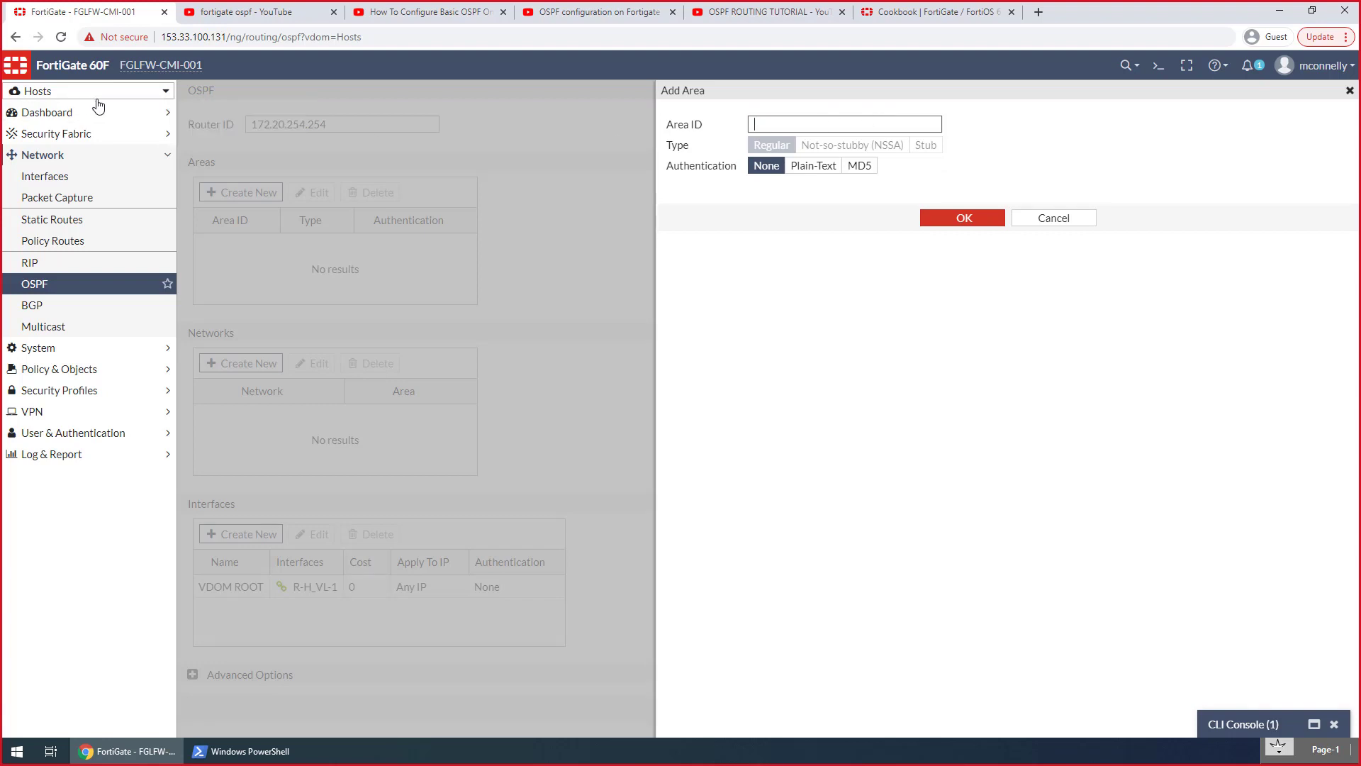
pyautogui.moveTo(117, 99)
pyautogui.write('1')
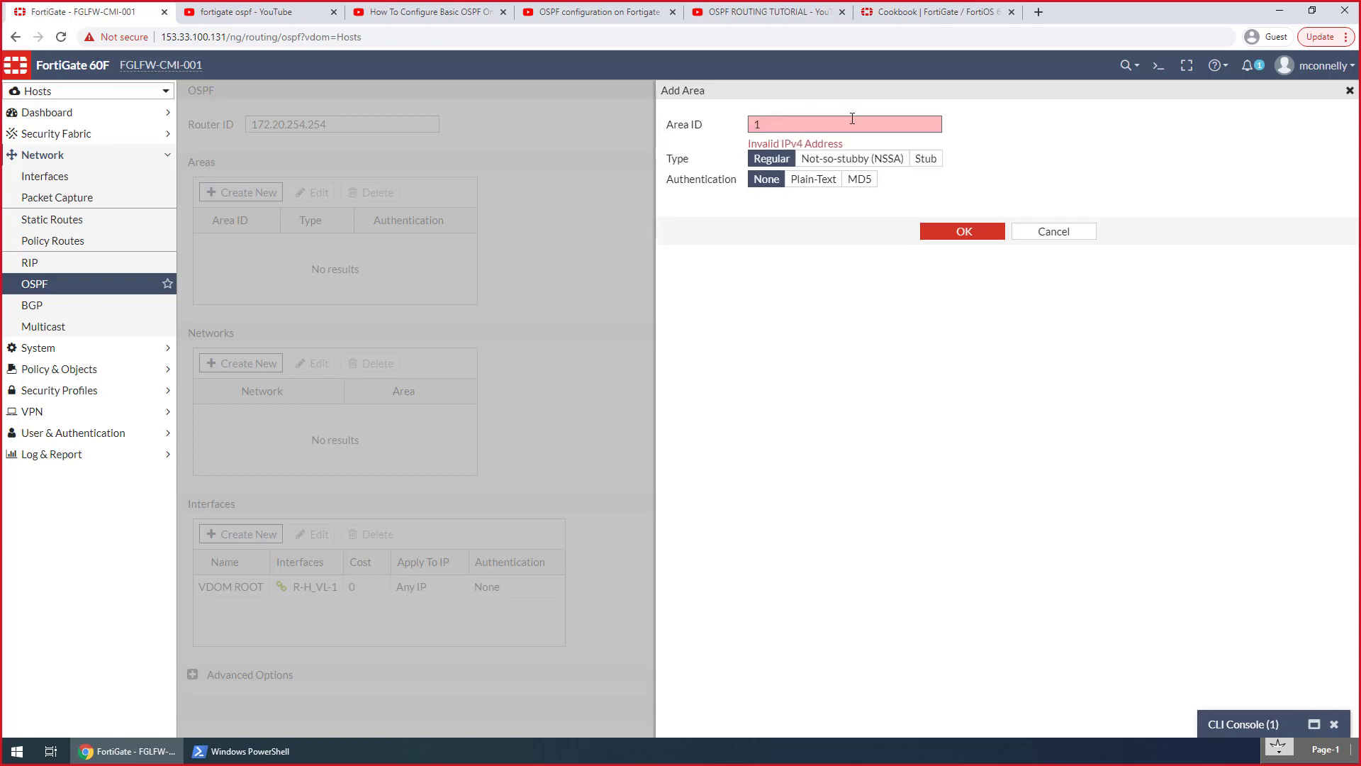
pyautogui.moveTo(853, 118); pyautogui.dragTo(702, 122)
# Switch to the EMAC VDOM Build diagram in Visio to examine the VDOM layout, and return to the OSPF area form in Chrome
pyautogui.hotkey('alt', 'Tab')
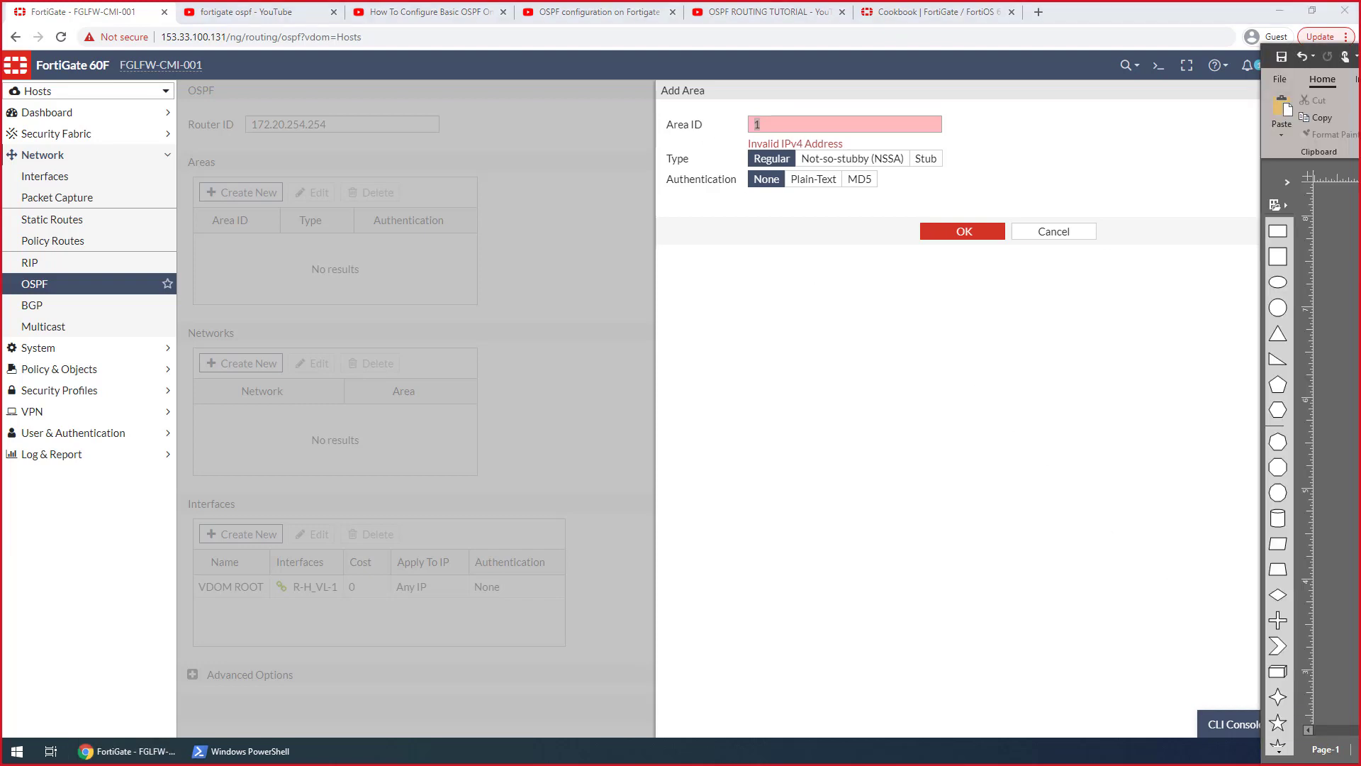
pyautogui.moveTo(1360, 57)
pyautogui.mouseDown()
pyautogui.moveTo(1360, 226)
pyautogui.moveTo(933, 21)
pyautogui.moveTo(841, 4)
pyautogui.mouseUp()
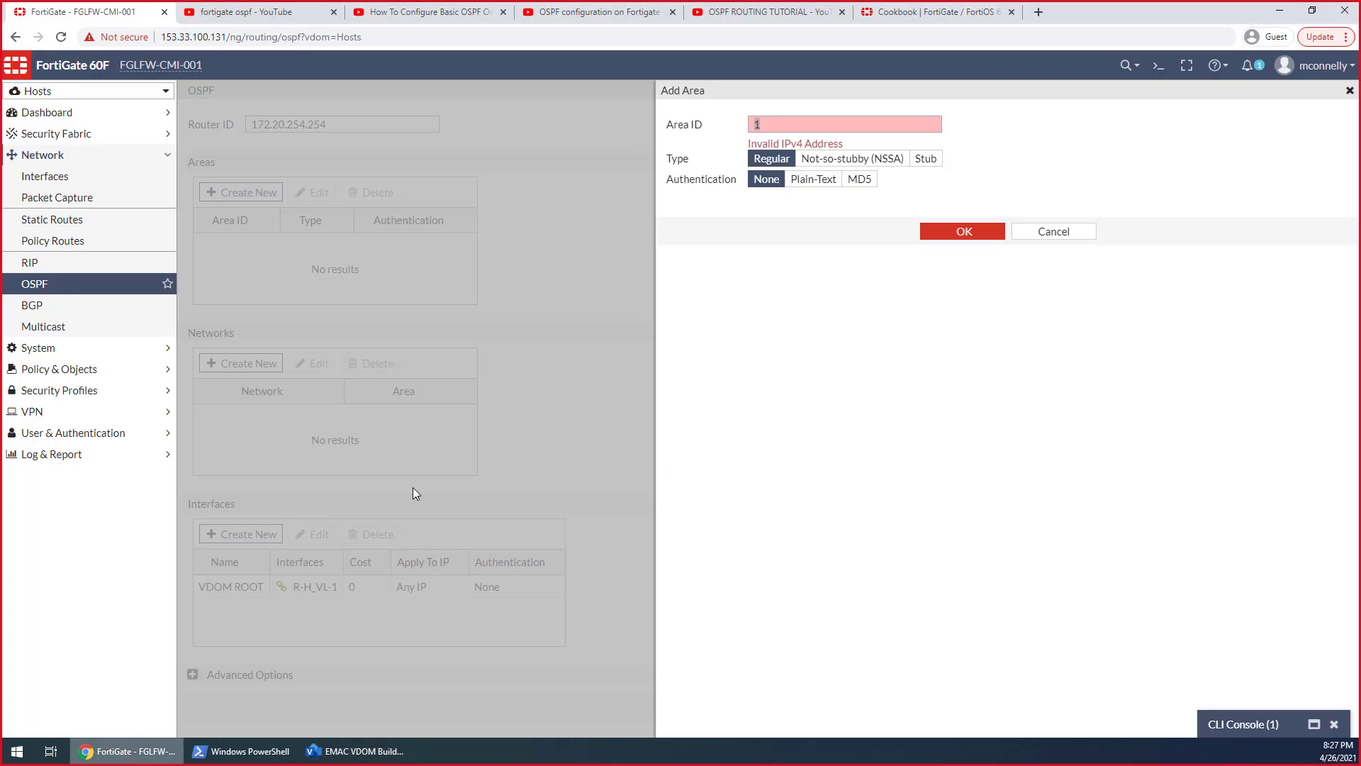
pyautogui.click(126, 751)
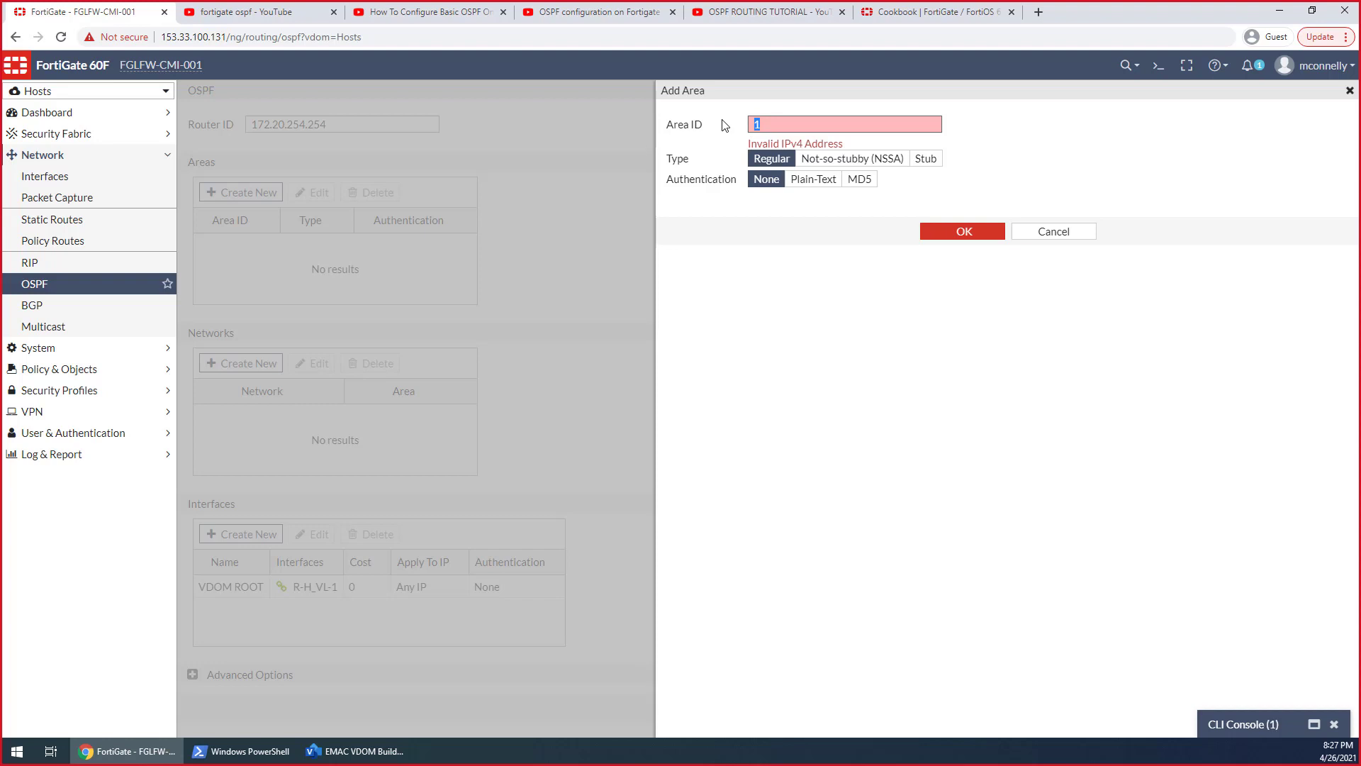
# Set the new OSPF area's Area ID to 1.1.1.1
pyautogui.write('1.1.1.1')
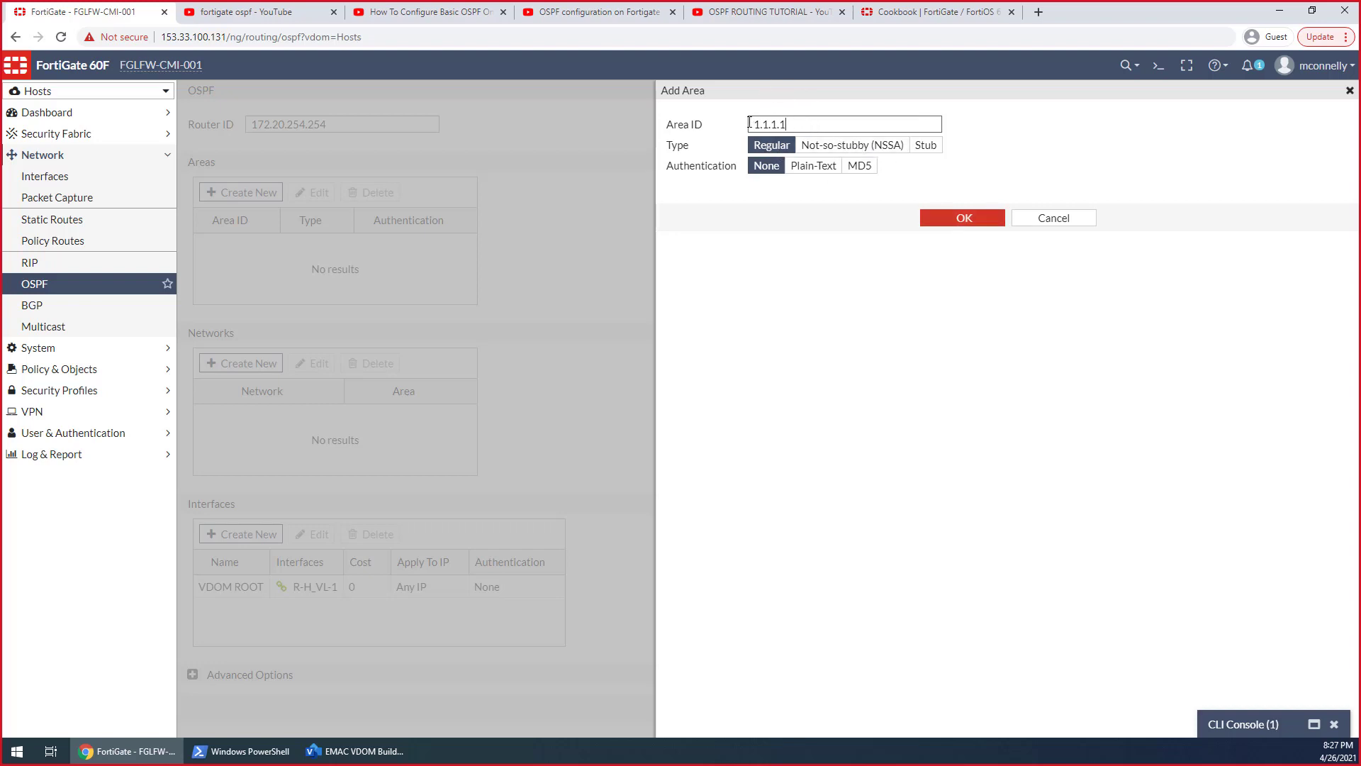
# Change the new OSPF area's ID to 0.0.0.1 and add the area to the Hosts VDOM
pyautogui.doubleClick(776, 124)
pyautogui.write('0.0.0.1')
pyautogui.click(941, 222)
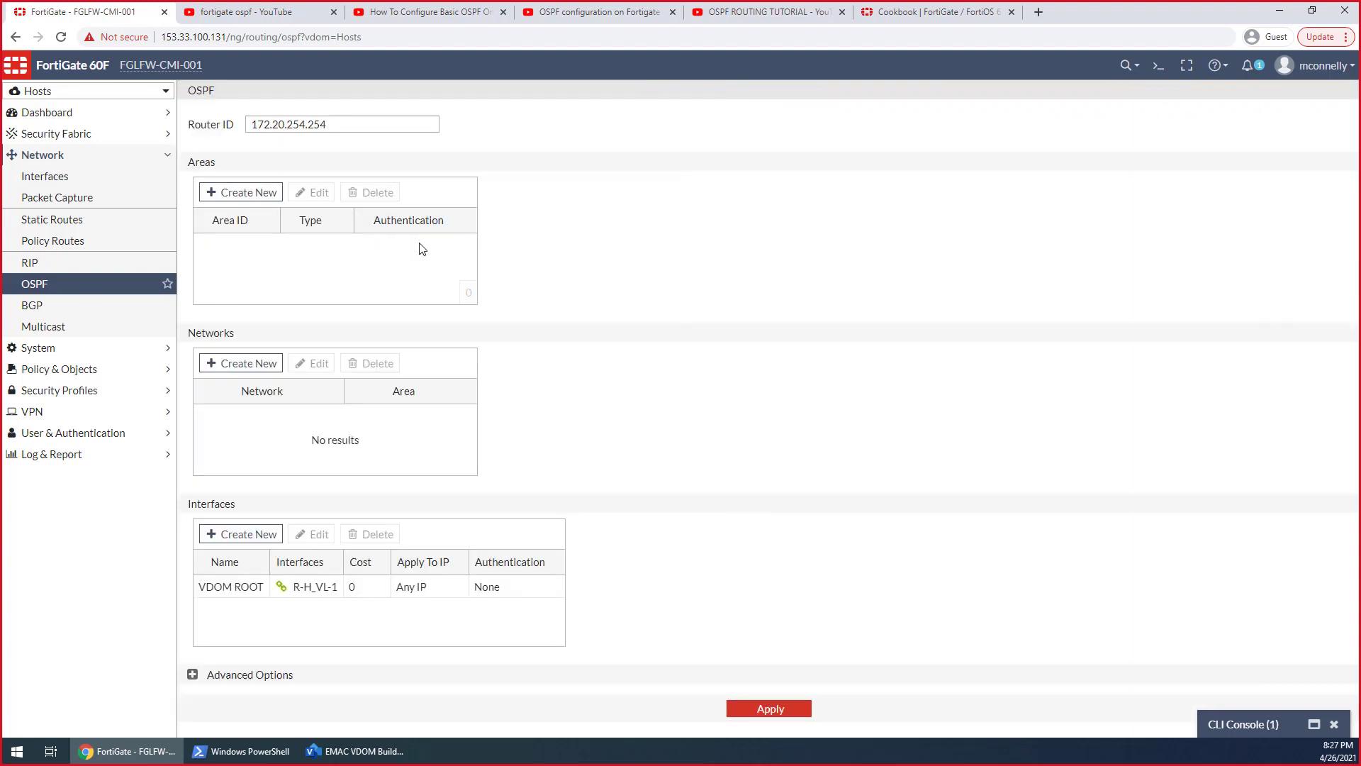
# Switch to the root VDOM, set its OSPF router ID to 172.16.254.254, and apply the settings
pyautogui.click(57, 93)
pyautogui.click(41, 200)
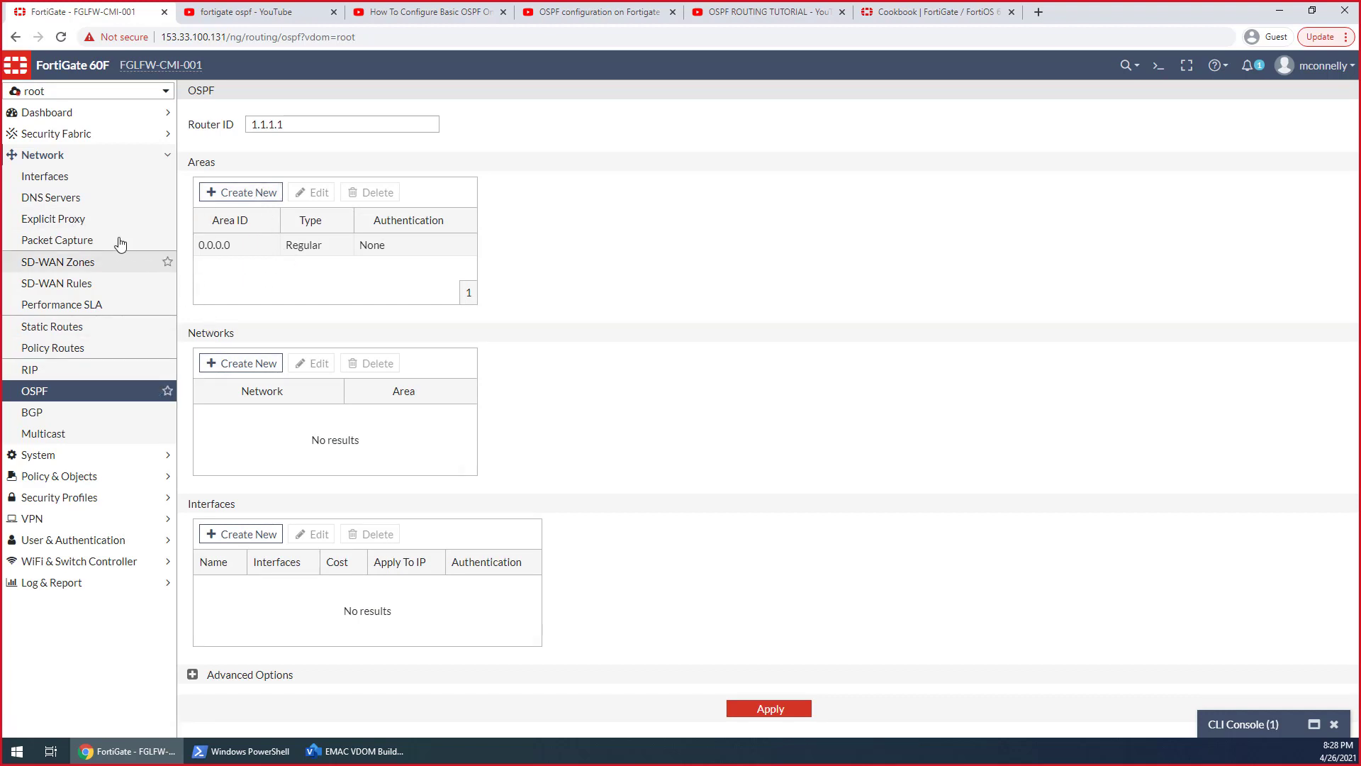
pyautogui.click(46, 92)
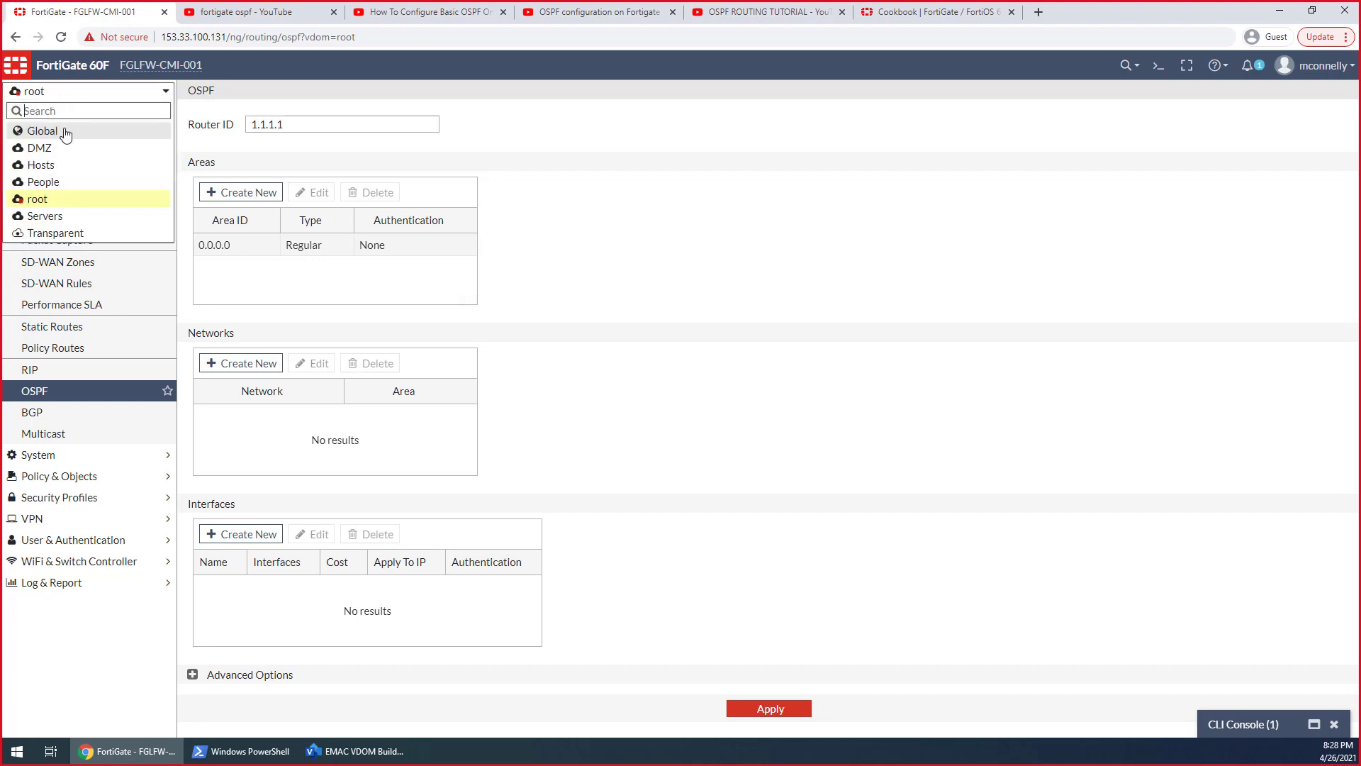
pyautogui.click(313, 124)
pyautogui.moveTo(313, 125); pyautogui.dragTo(224, 131)
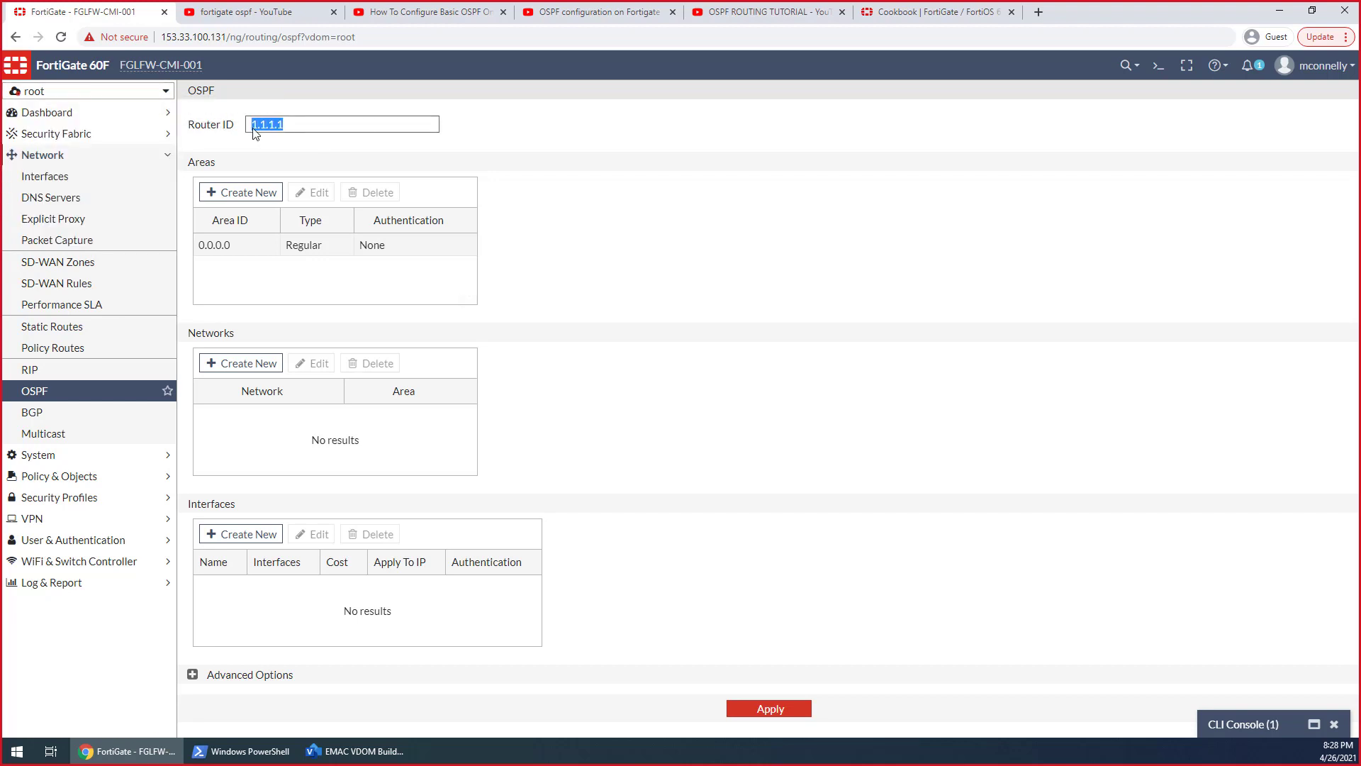
pyautogui.write('14')
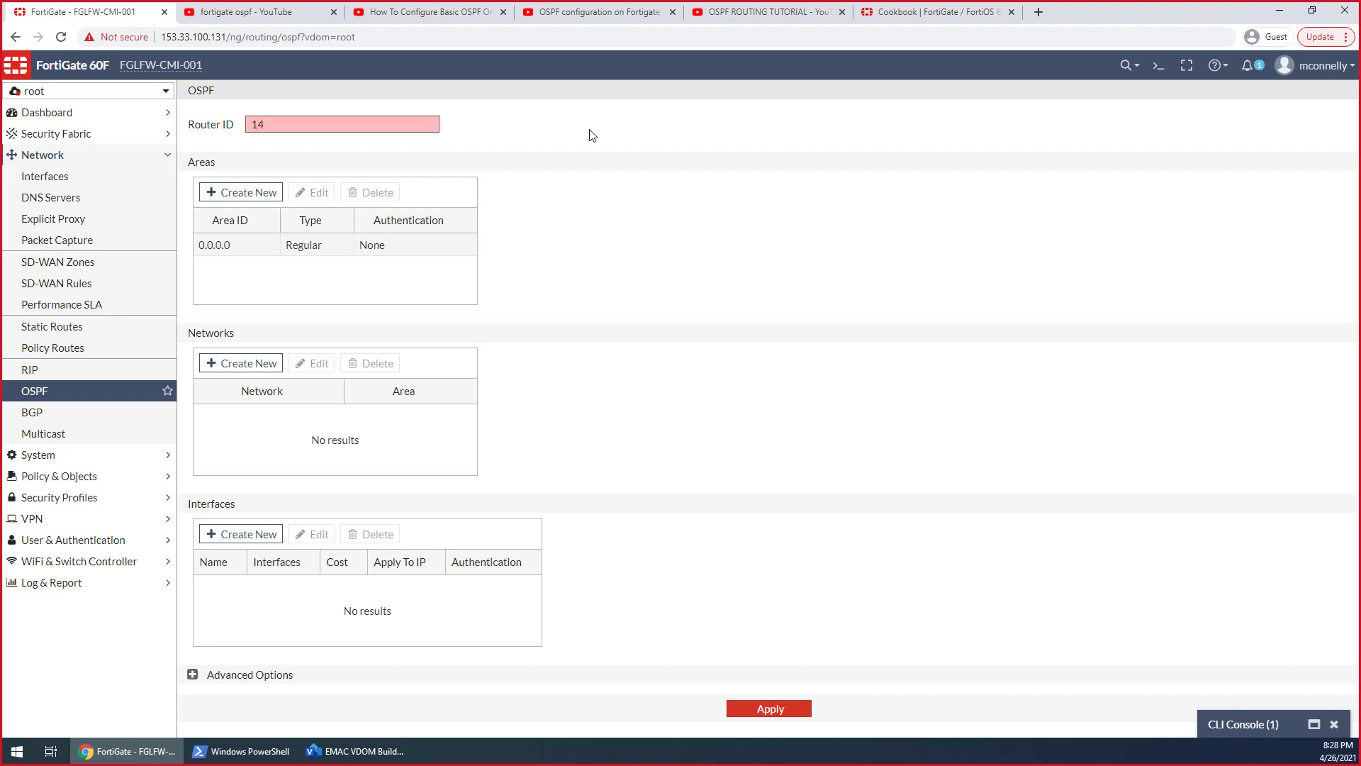
pyautogui.press('BackSpace')
pyautogui.write('72.16.254.254')
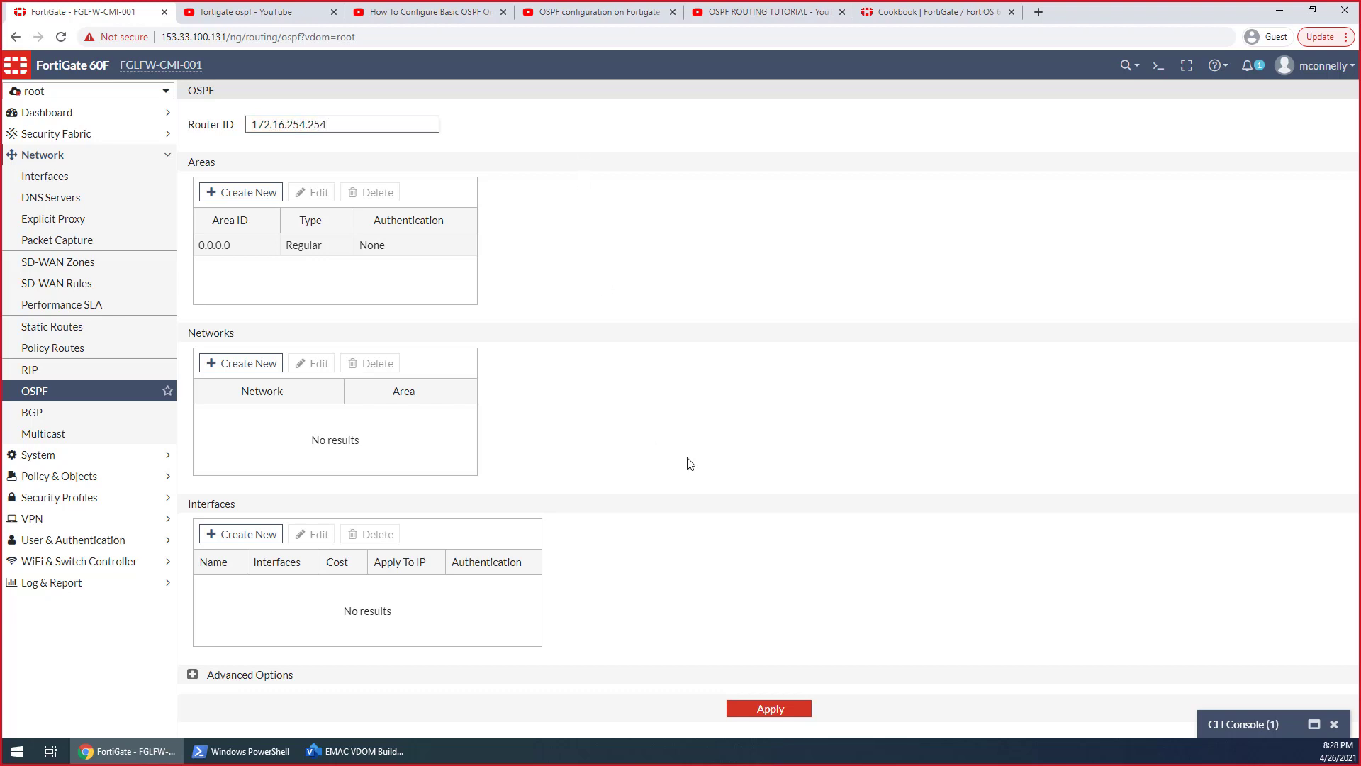
pyautogui.click(764, 709)
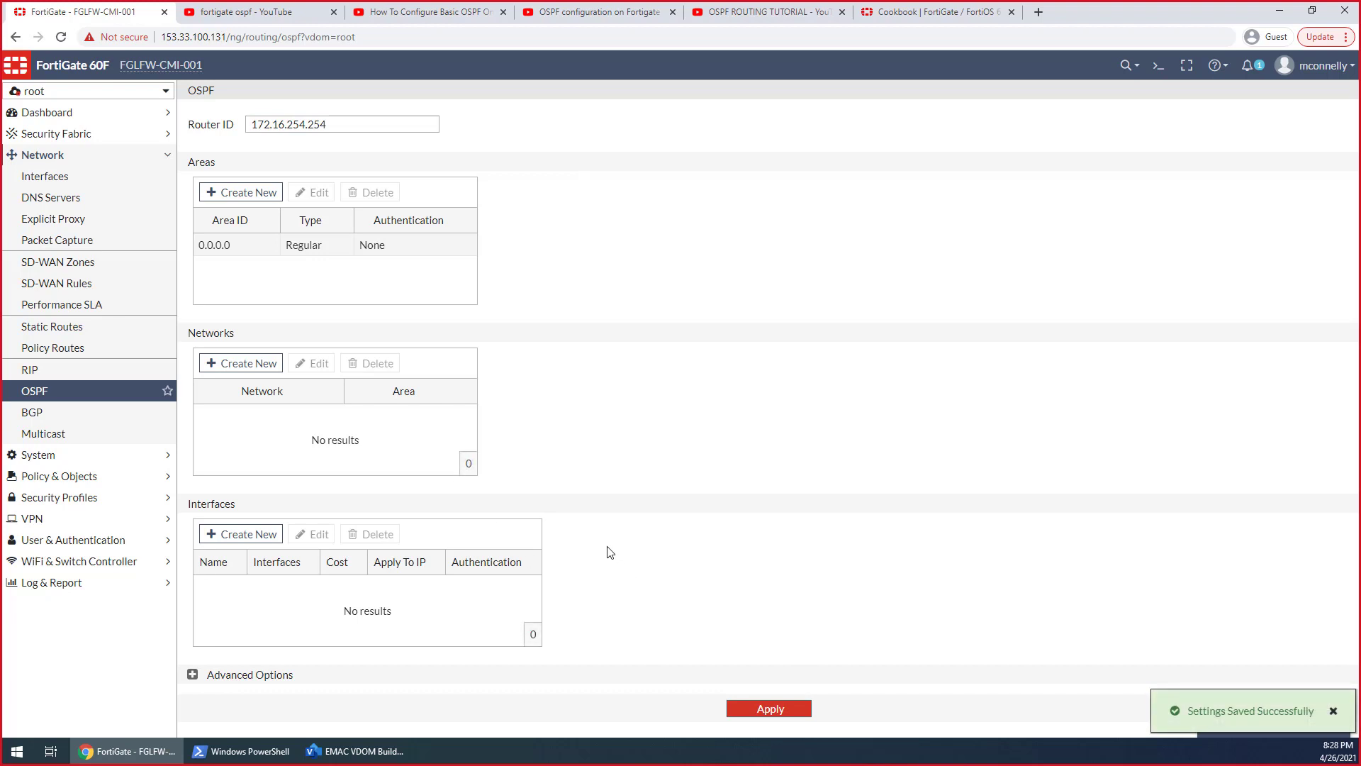
# Return to the Hosts VDOM, add a Regular OSPF area with ID 0.0.0.1, and apply the settings
pyautogui.click(42, 91)
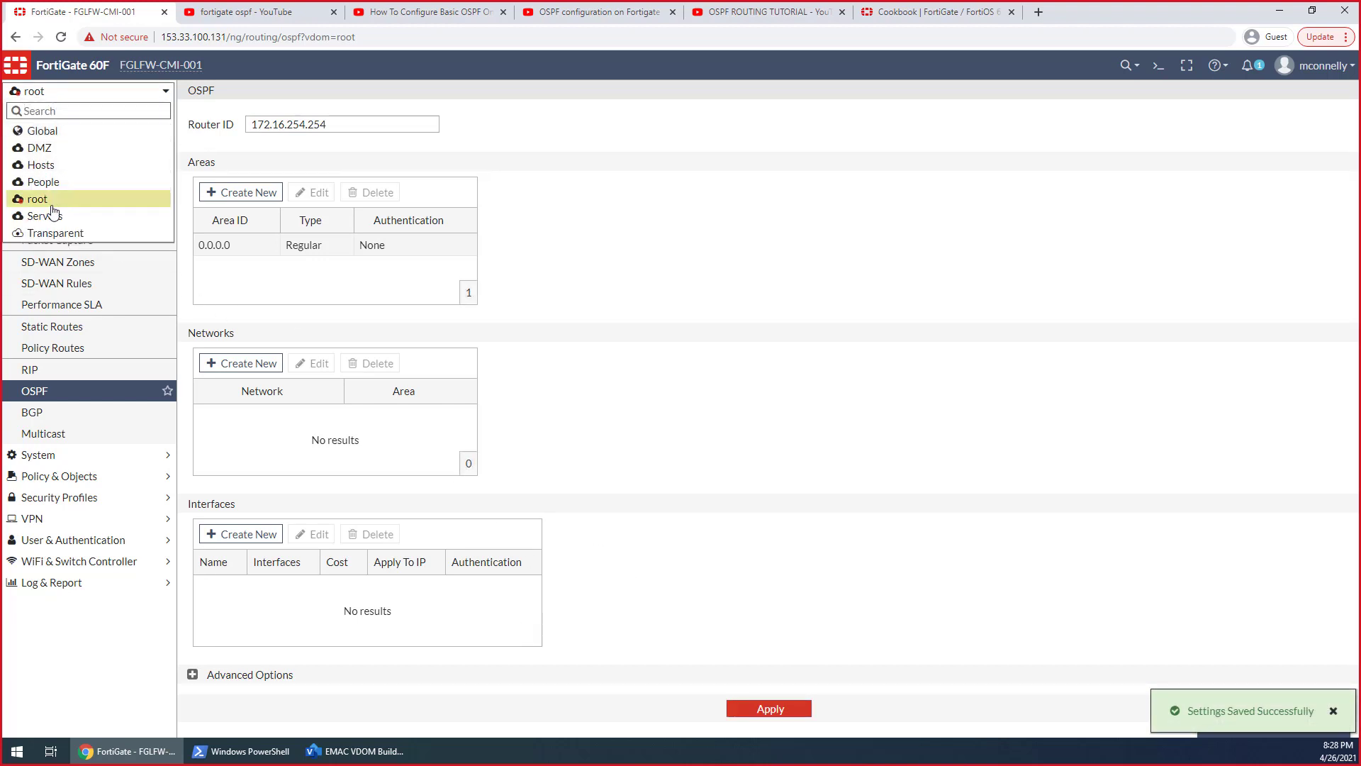
pyautogui.click(42, 166)
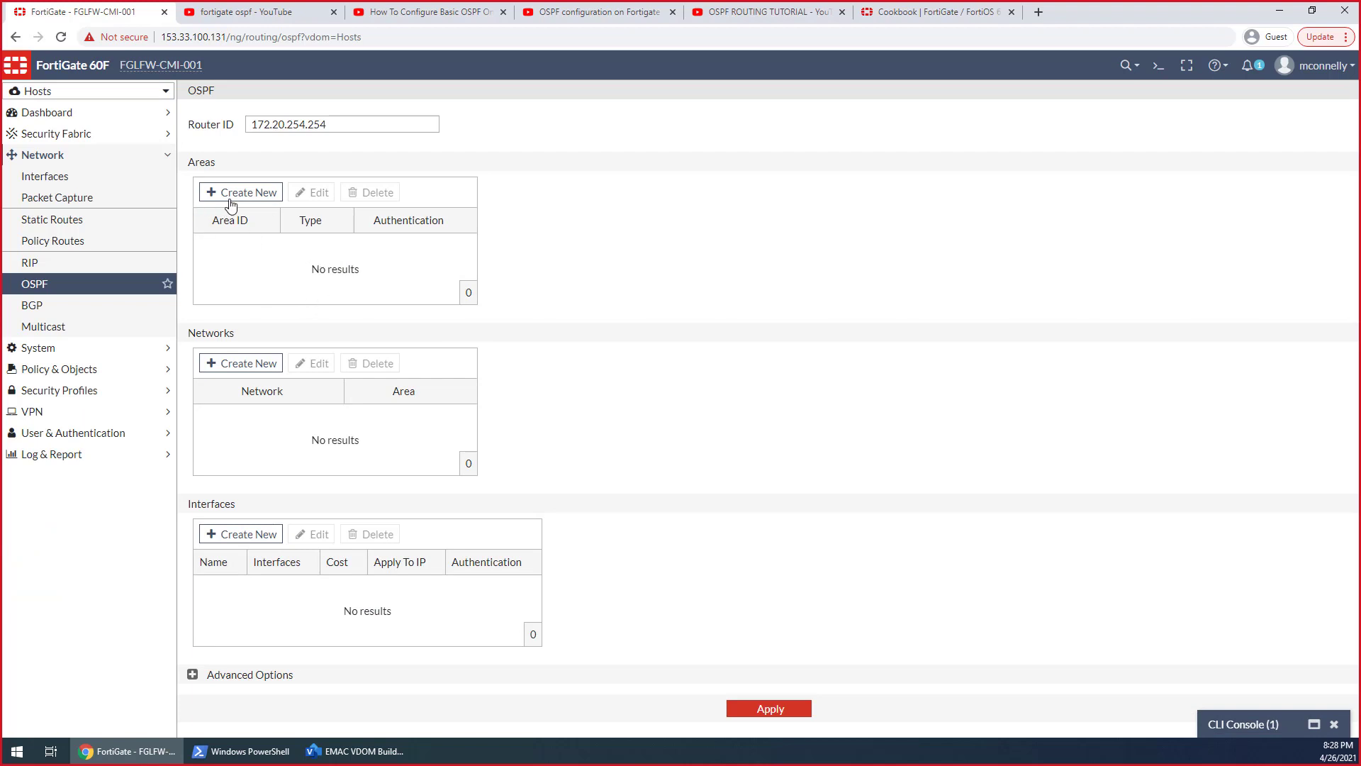
pyautogui.click(241, 192)
pyautogui.click(831, 130)
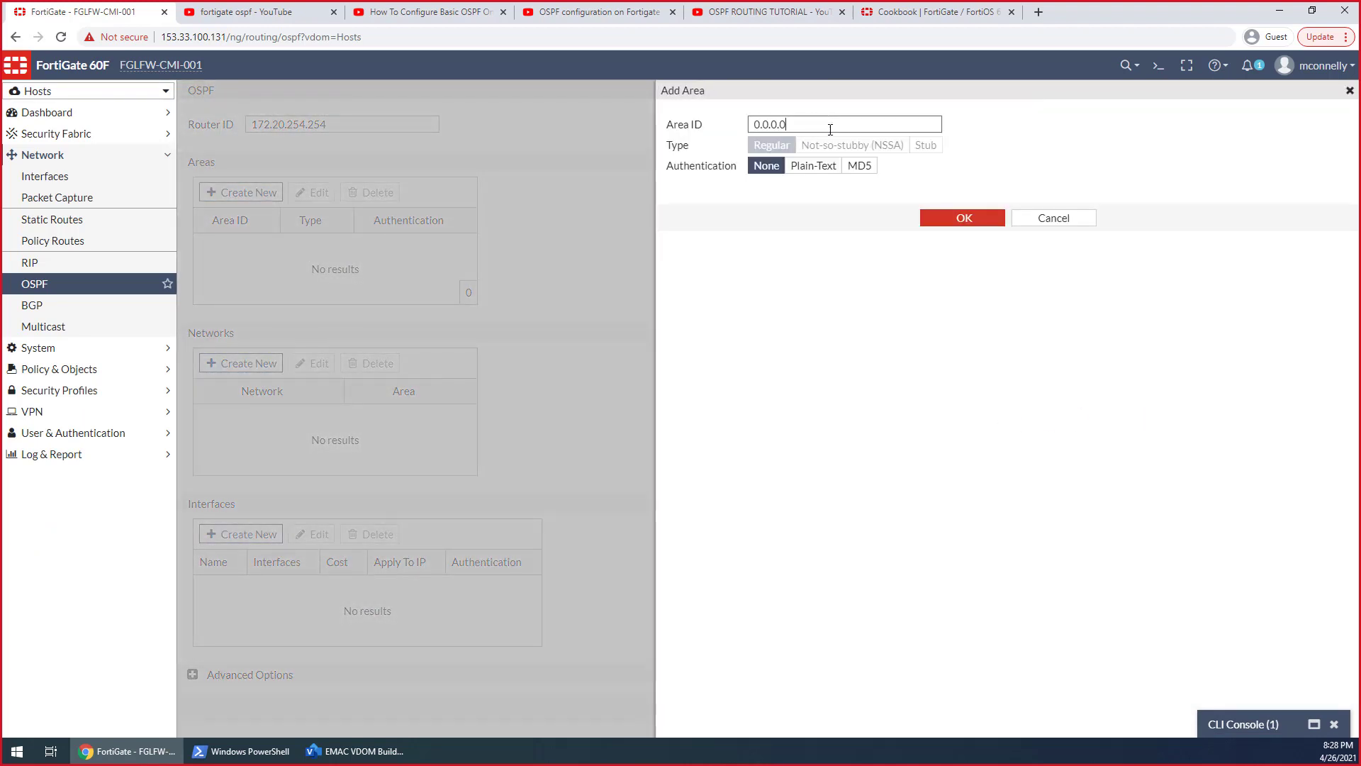
pyautogui.press('BackSpace')
pyautogui.write('1')
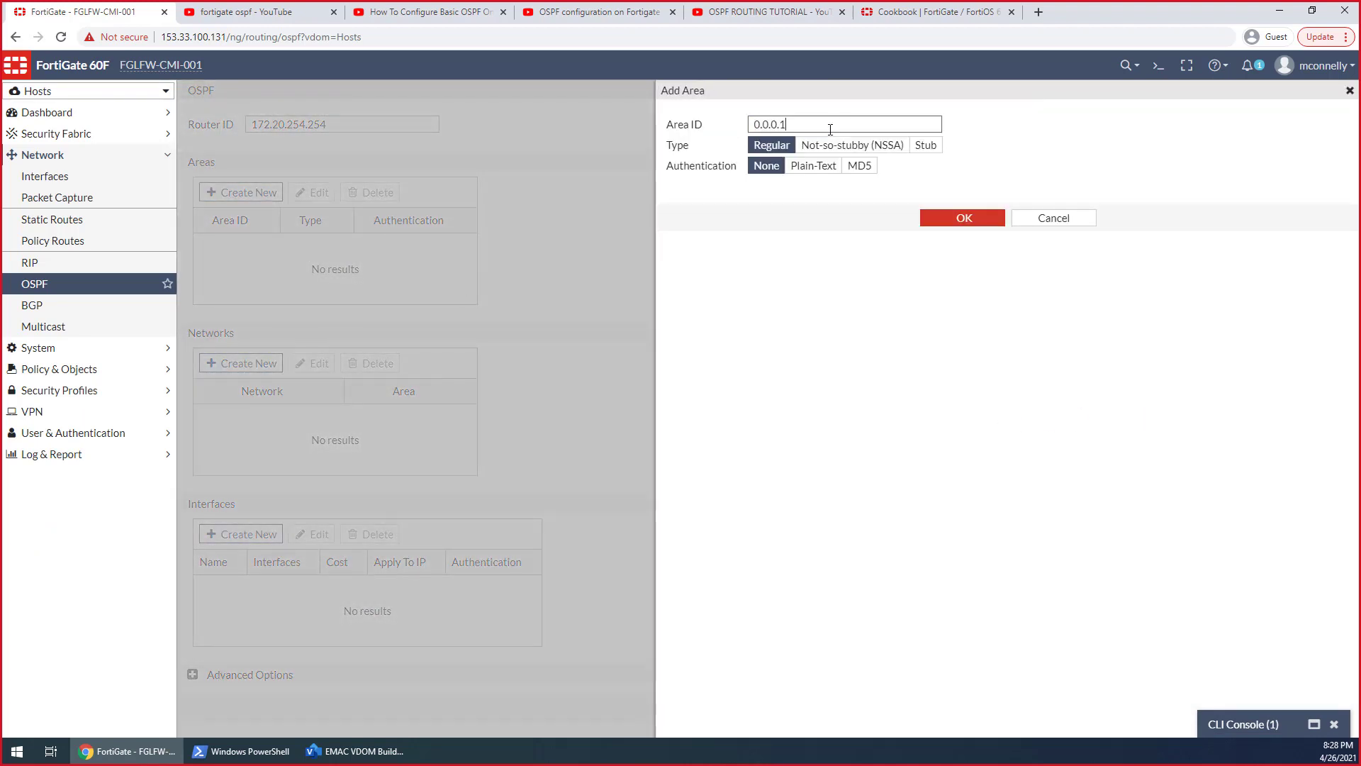
pyautogui.click(957, 219)
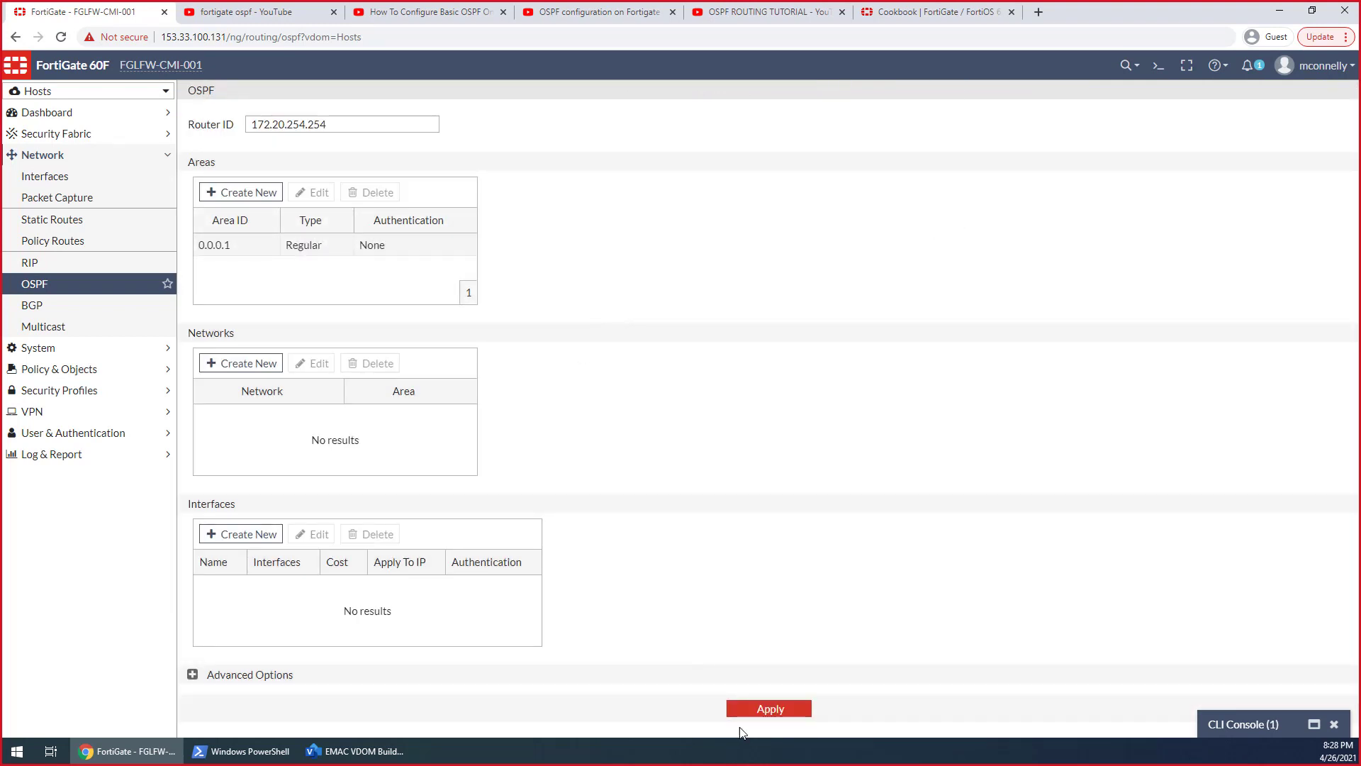
pyautogui.click(748, 707)
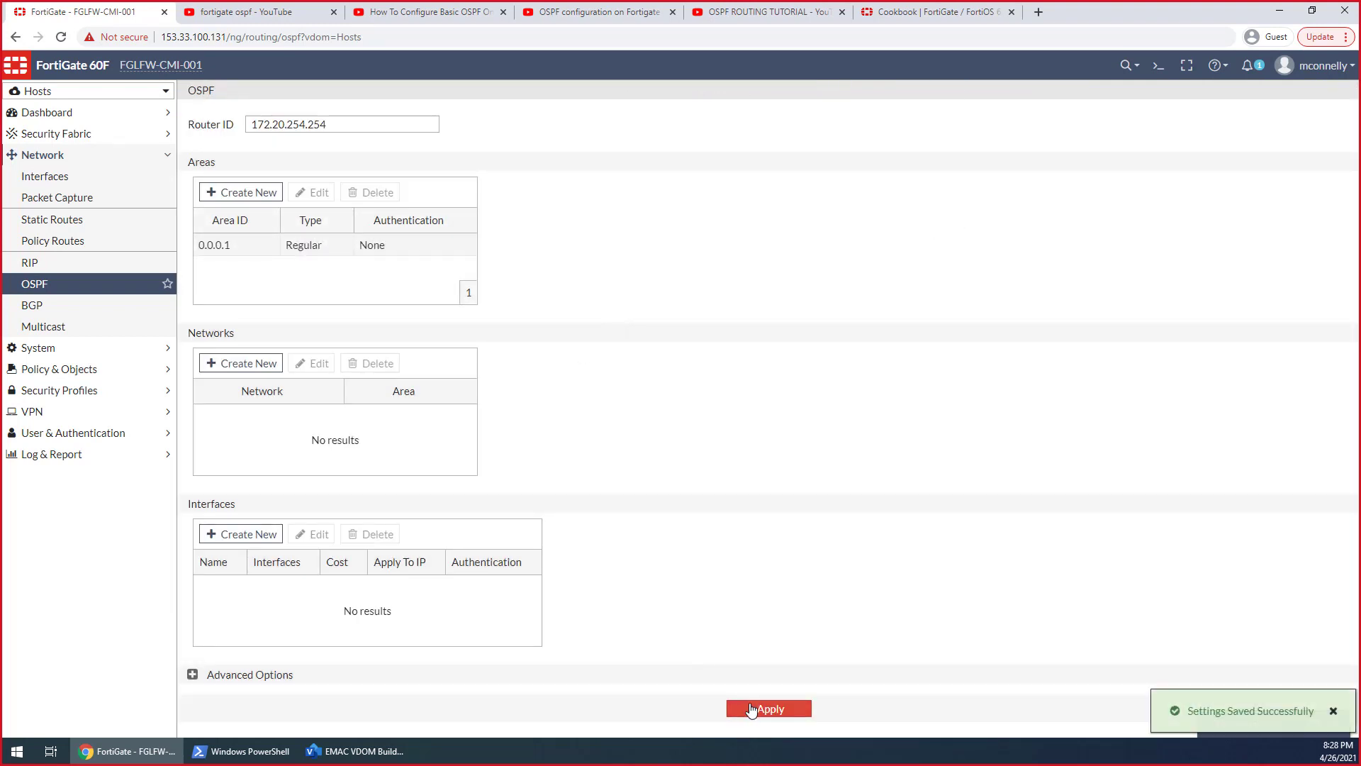
# Check the OSPF areas configured in the root VDOM and return to the Hosts VDOM
pyautogui.click(46, 91)
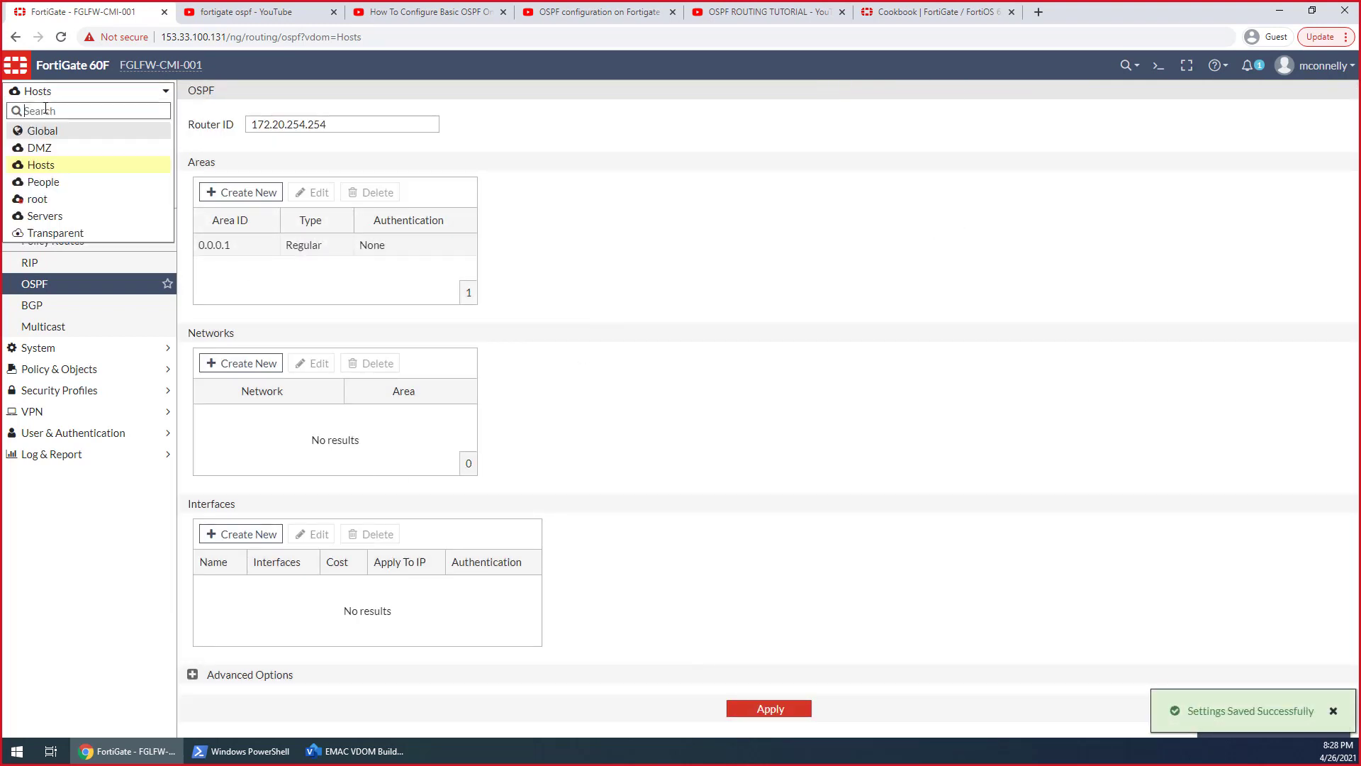
pyautogui.click(43, 202)
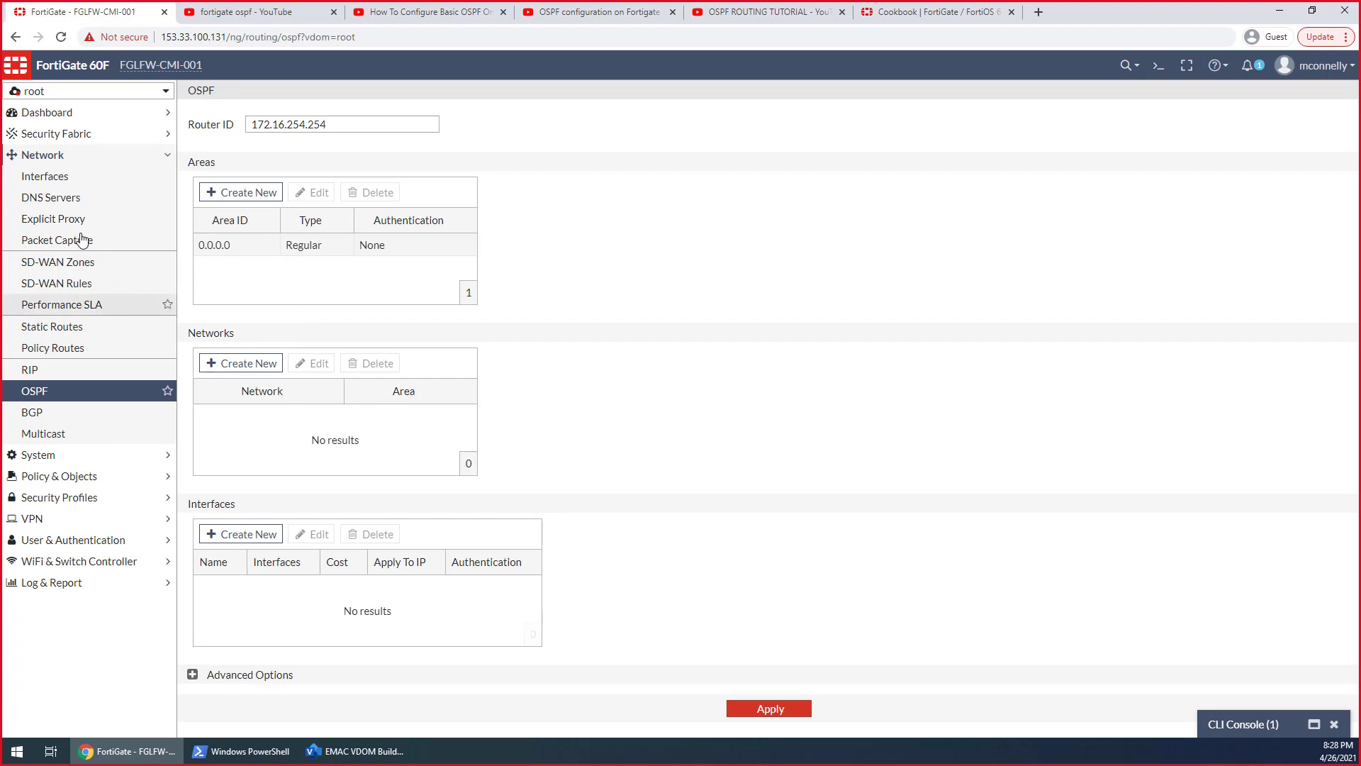
pyautogui.moveTo(42, 99)
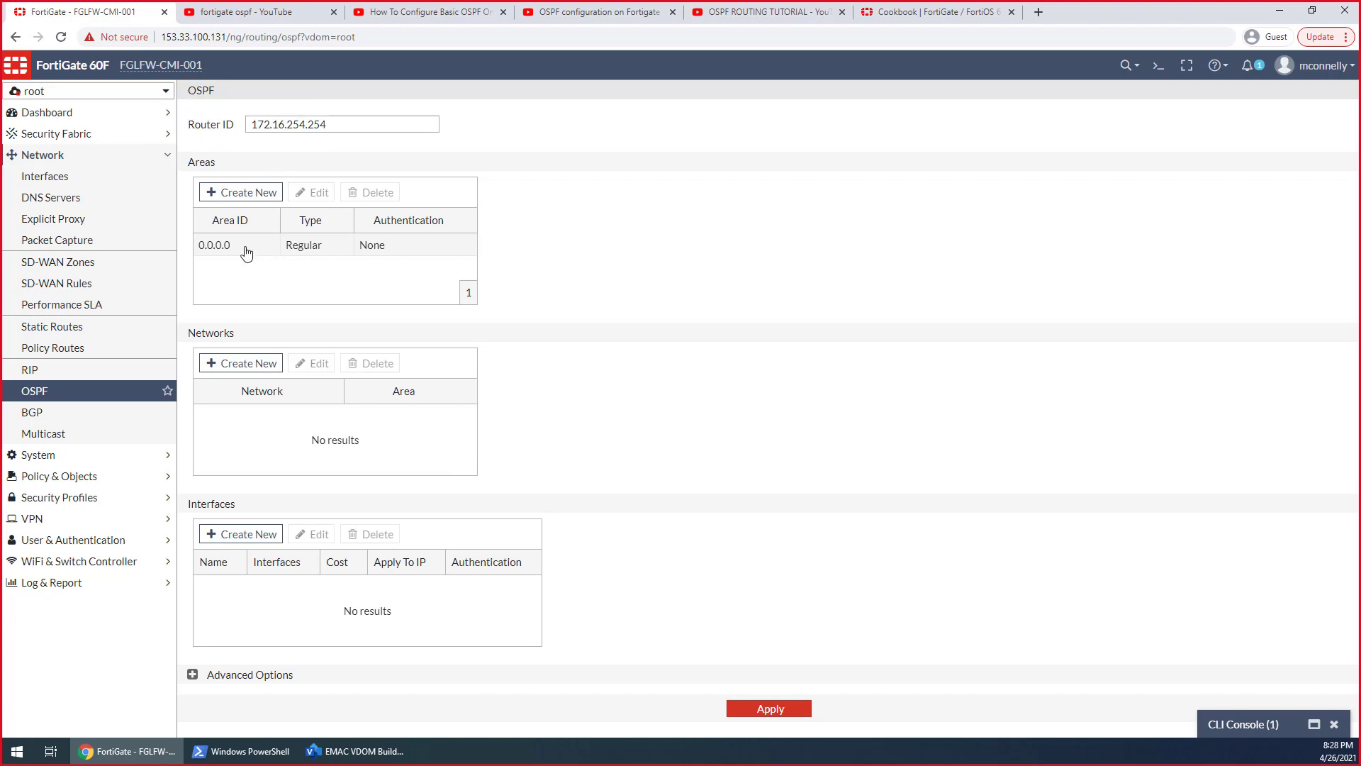
pyautogui.click(83, 93)
pyautogui.click(47, 167)
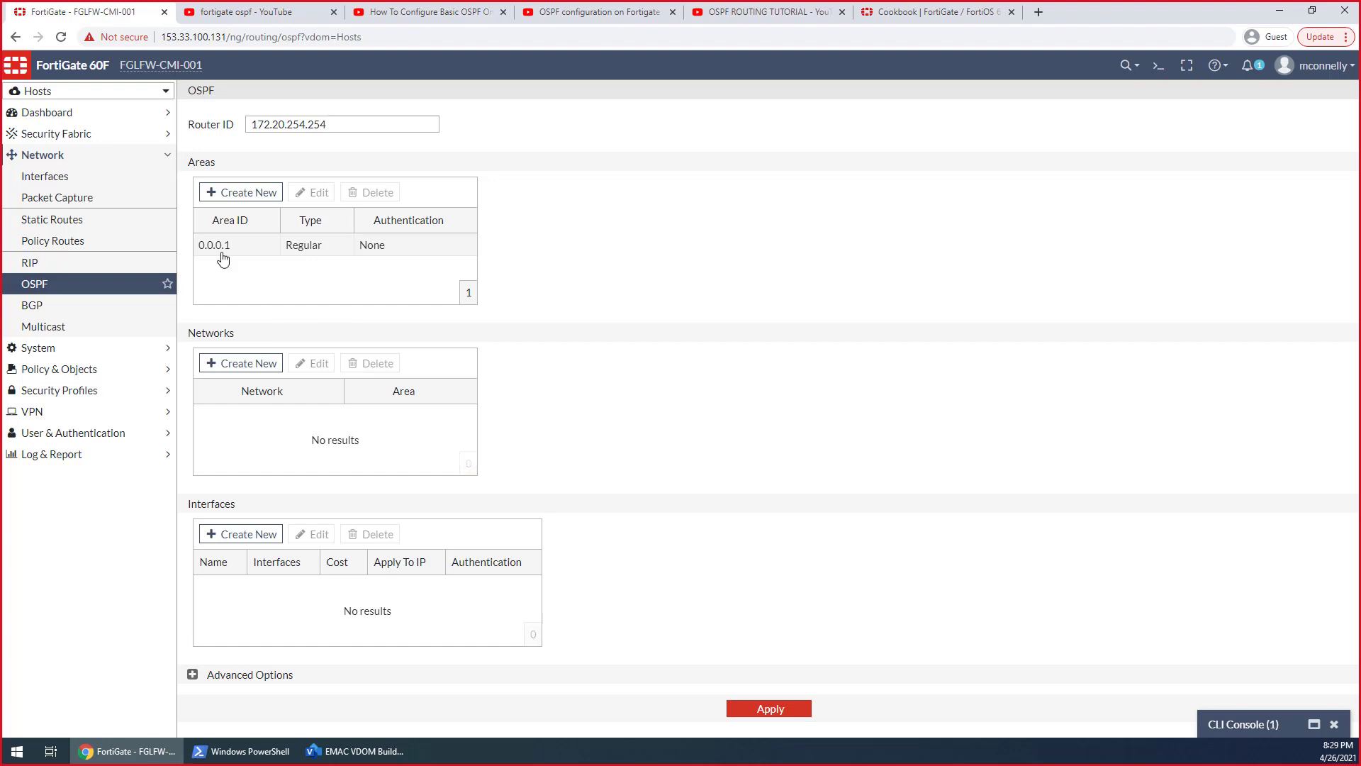
# Add a second OSPF area with ID 0.0.0.0 and no authentication to the Hosts VDOM
pyautogui.click(239, 193)
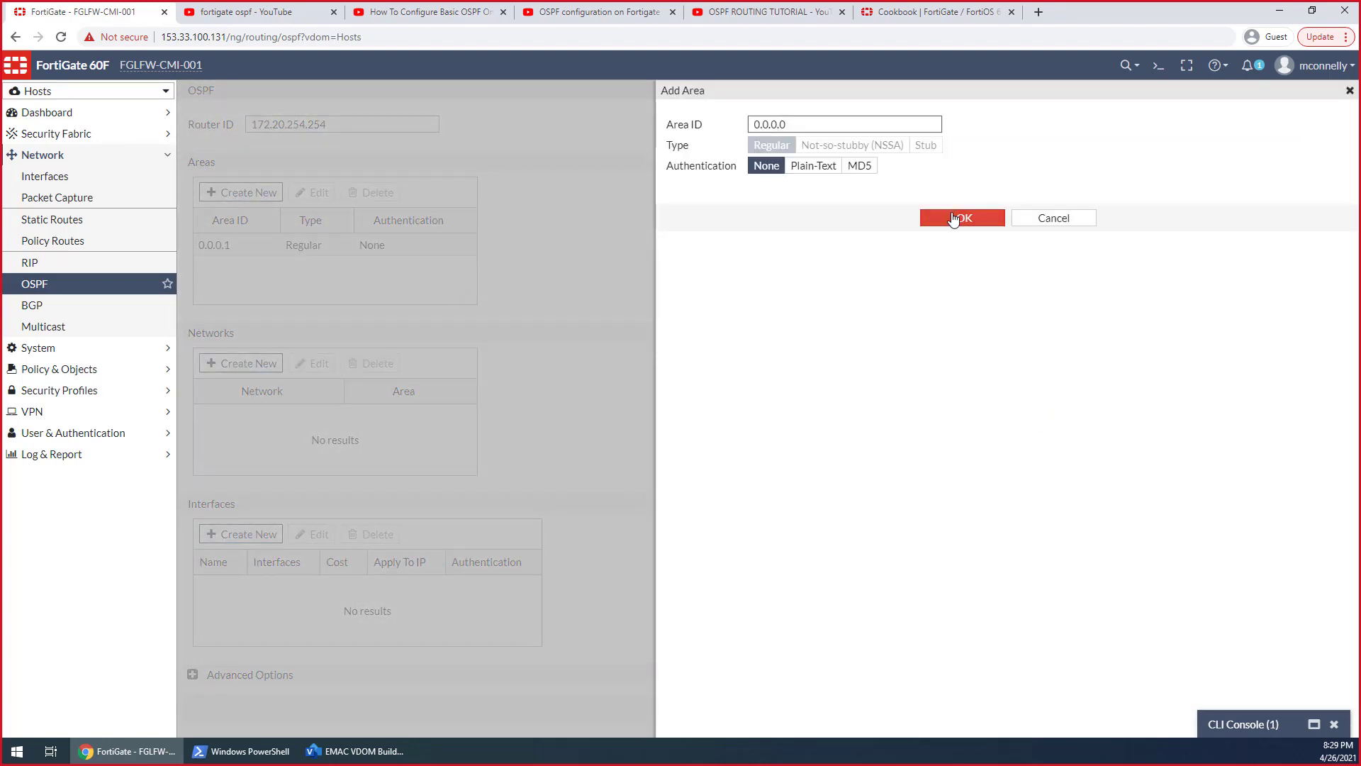
pyautogui.click(962, 218)
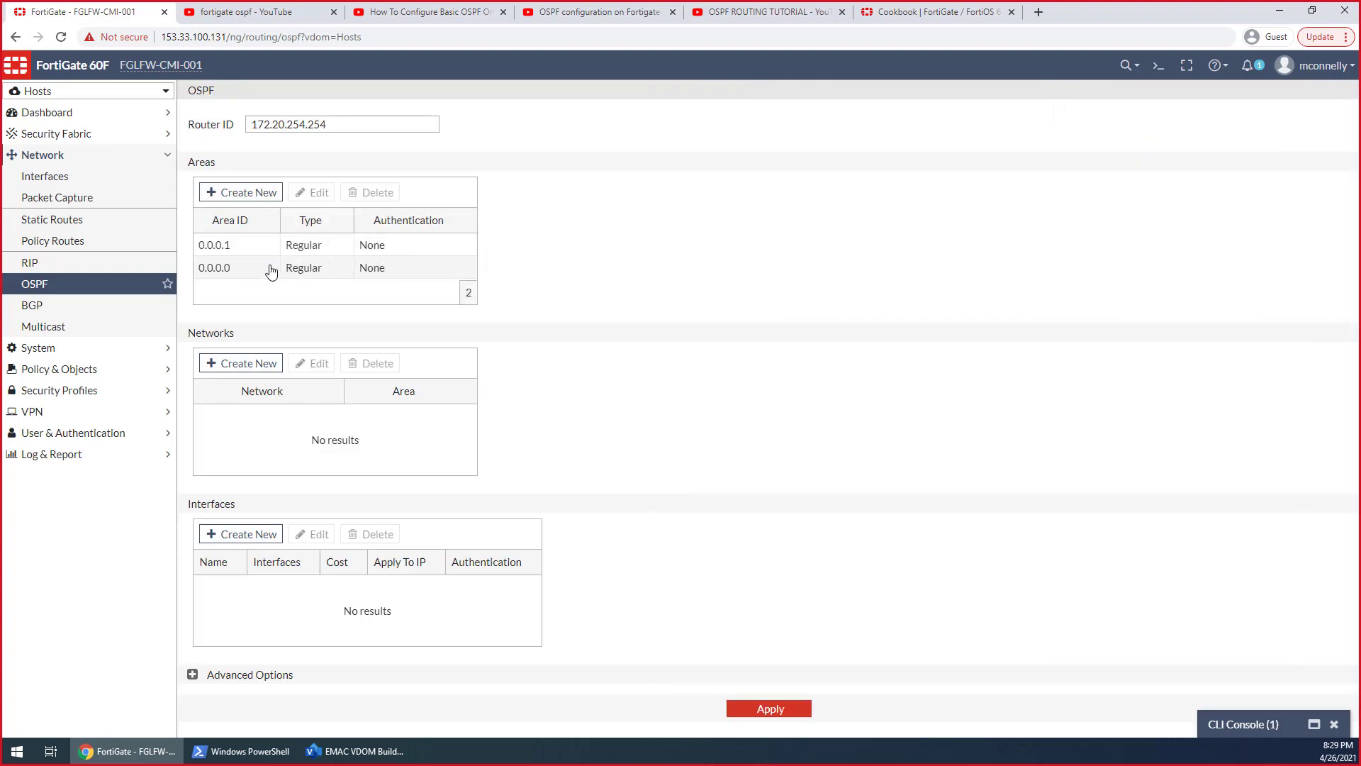
pyautogui.click(274, 264)
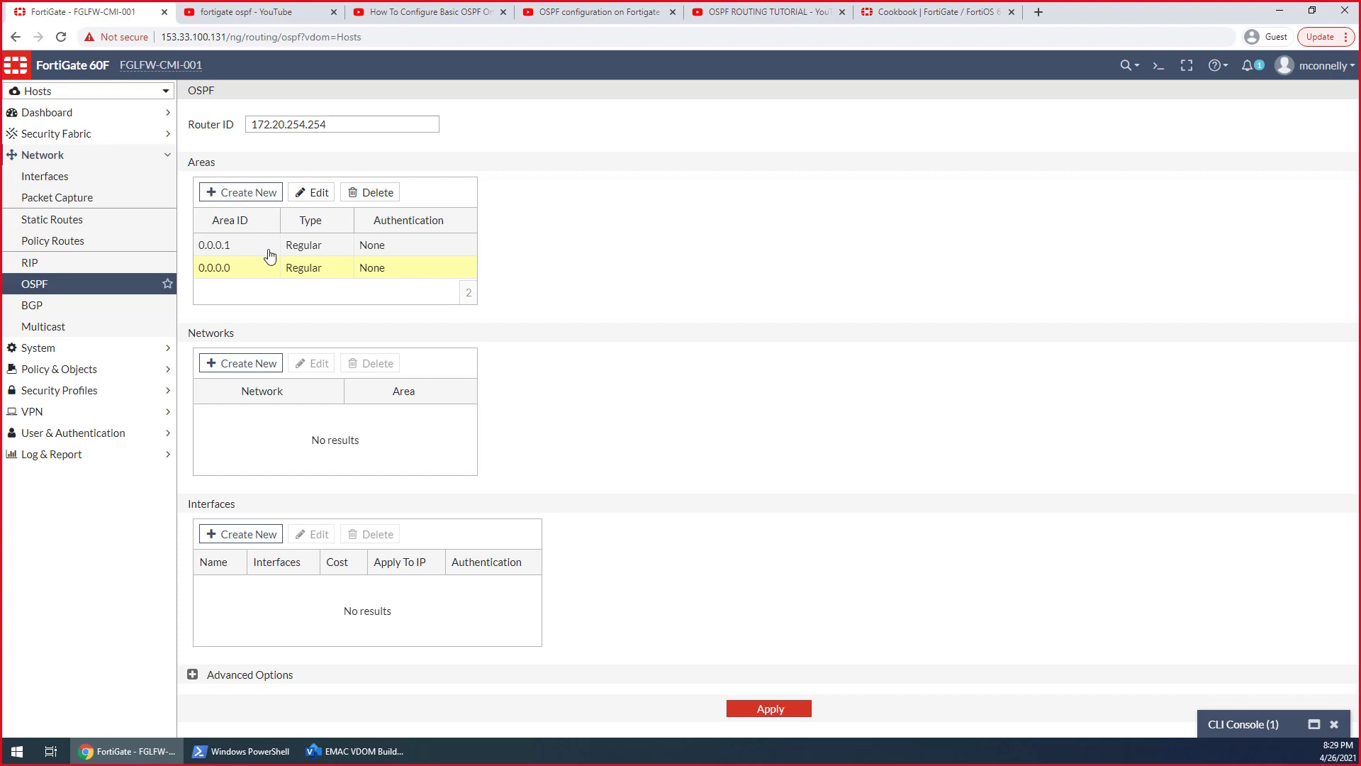
pyautogui.click(269, 254)
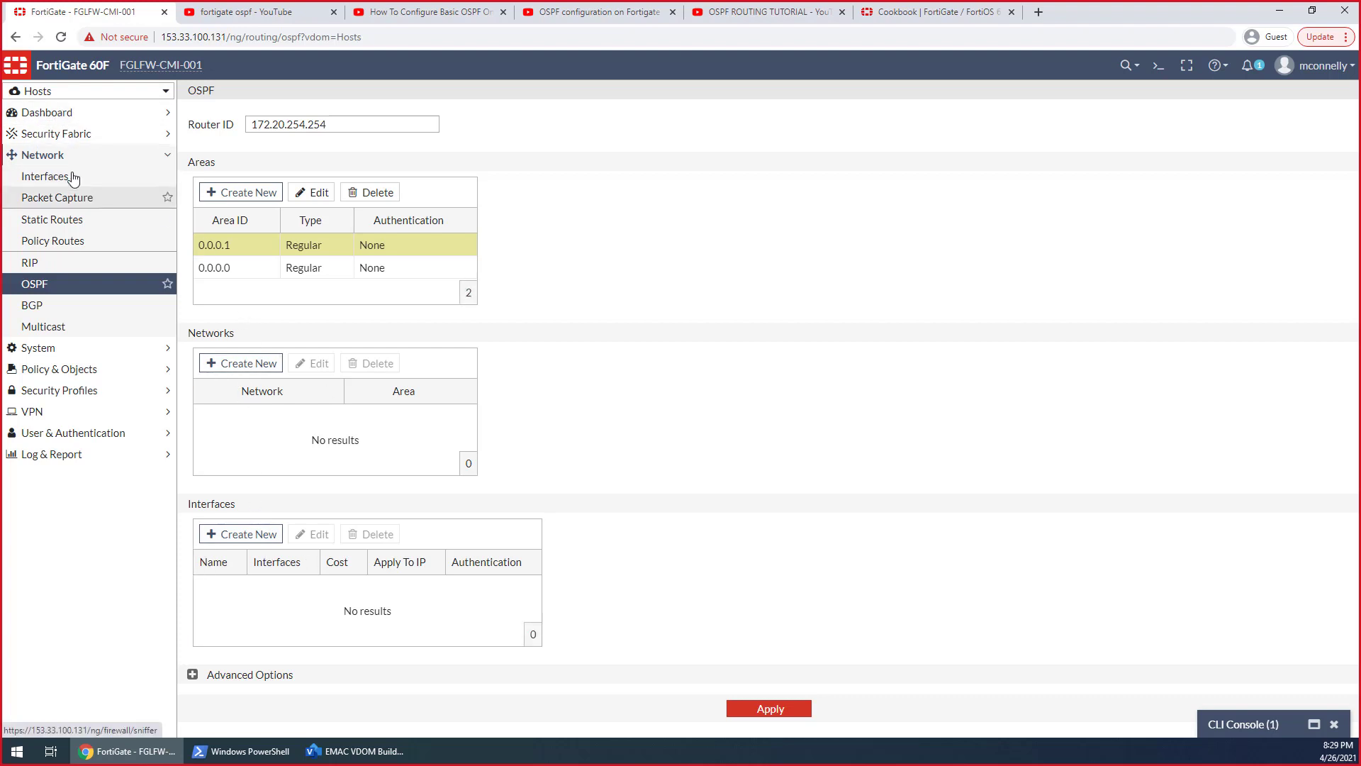
pyautogui.click(39, 87)
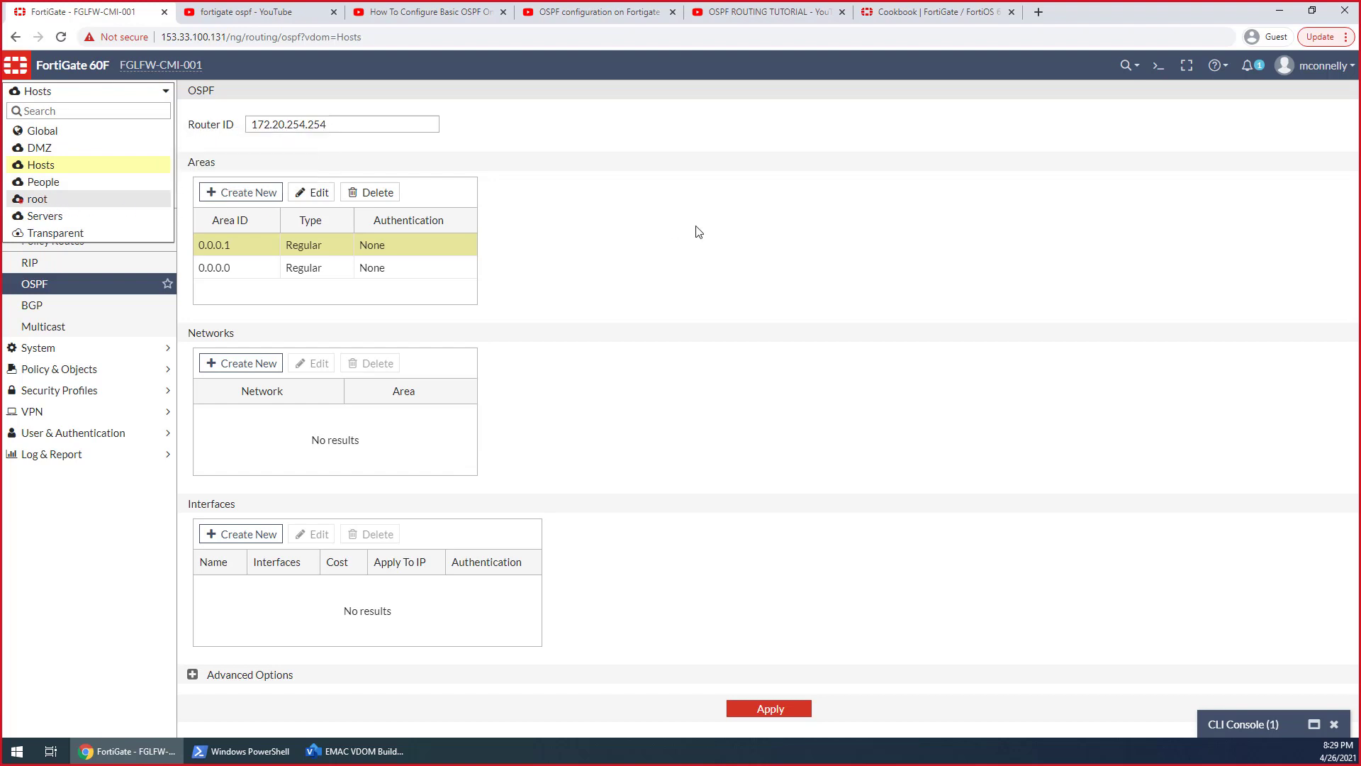
pyautogui.click(594, 258)
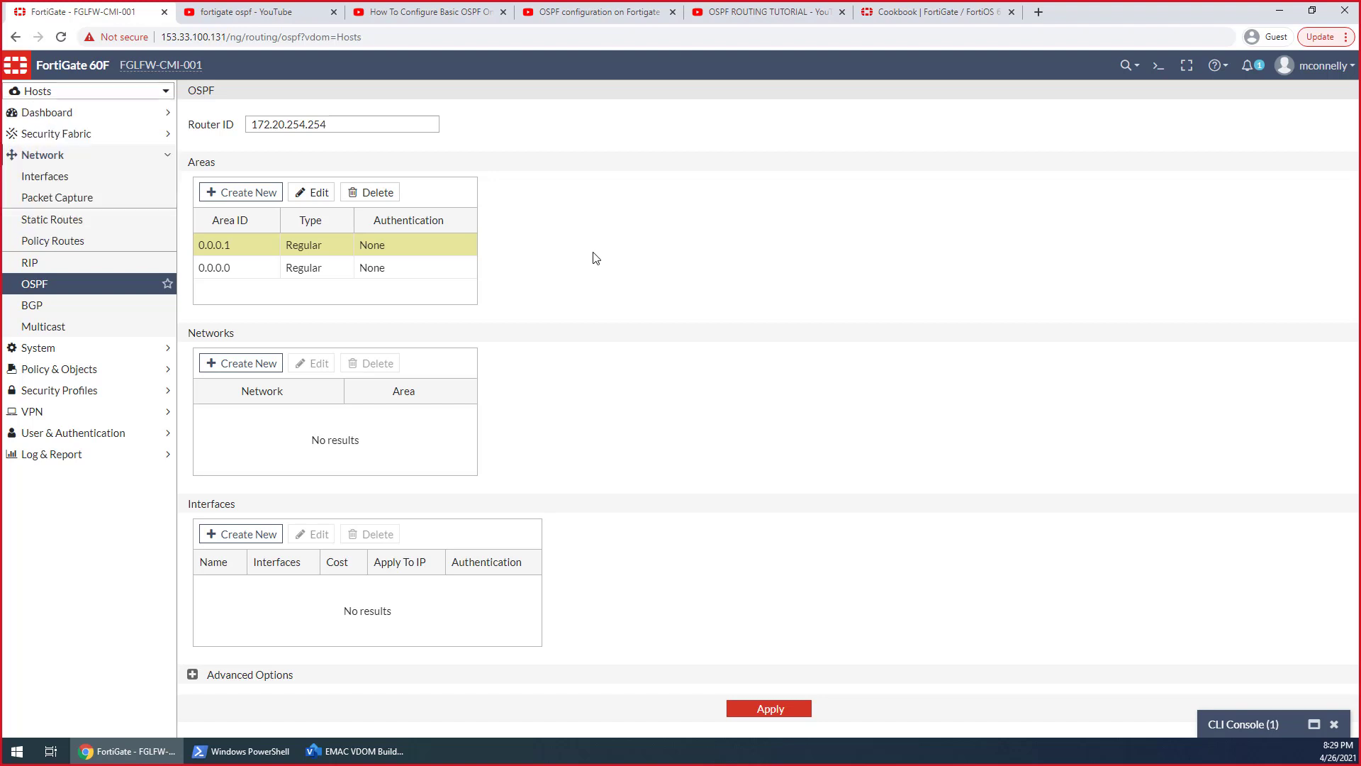
# Add an OSPF network 172.20.200.0/16 in area 0.0.0.1
pyautogui.click(270, 371)
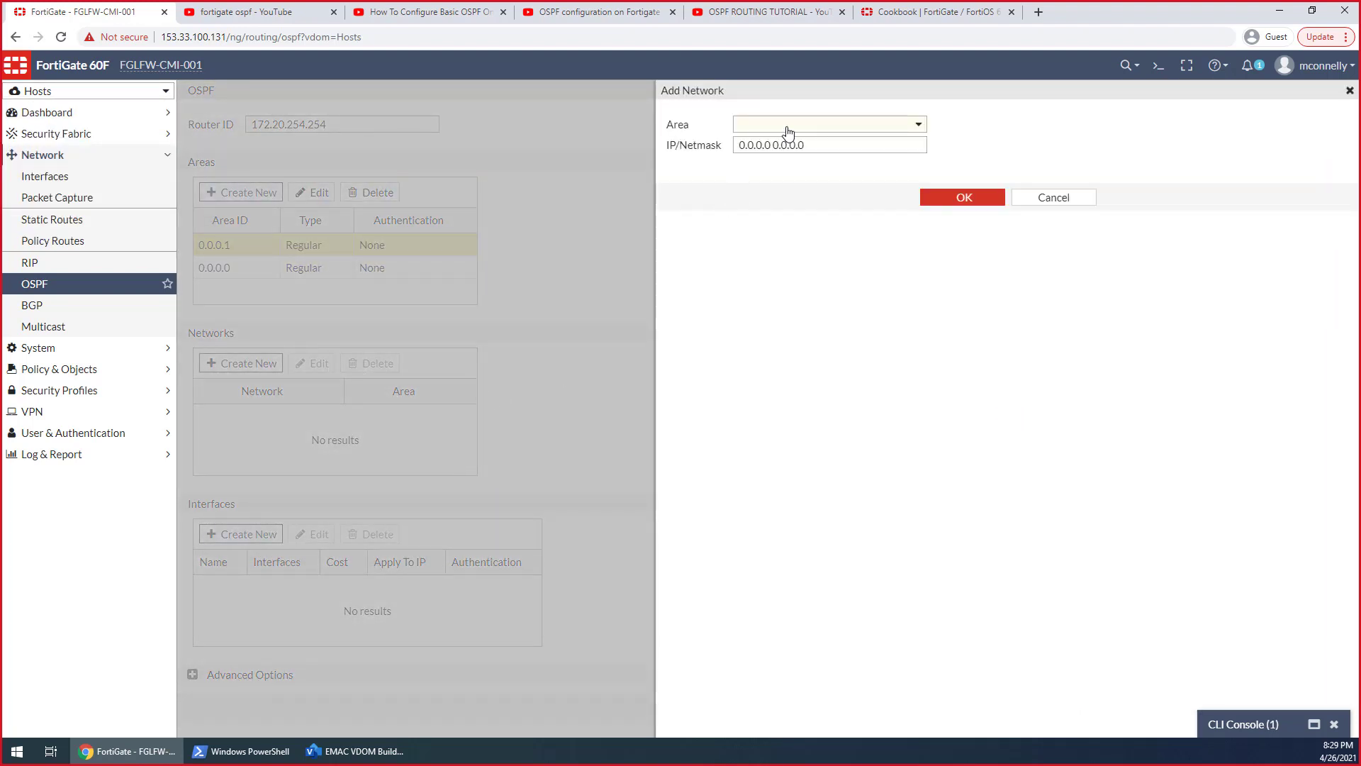
pyautogui.click(816, 125)
pyautogui.click(819, 179)
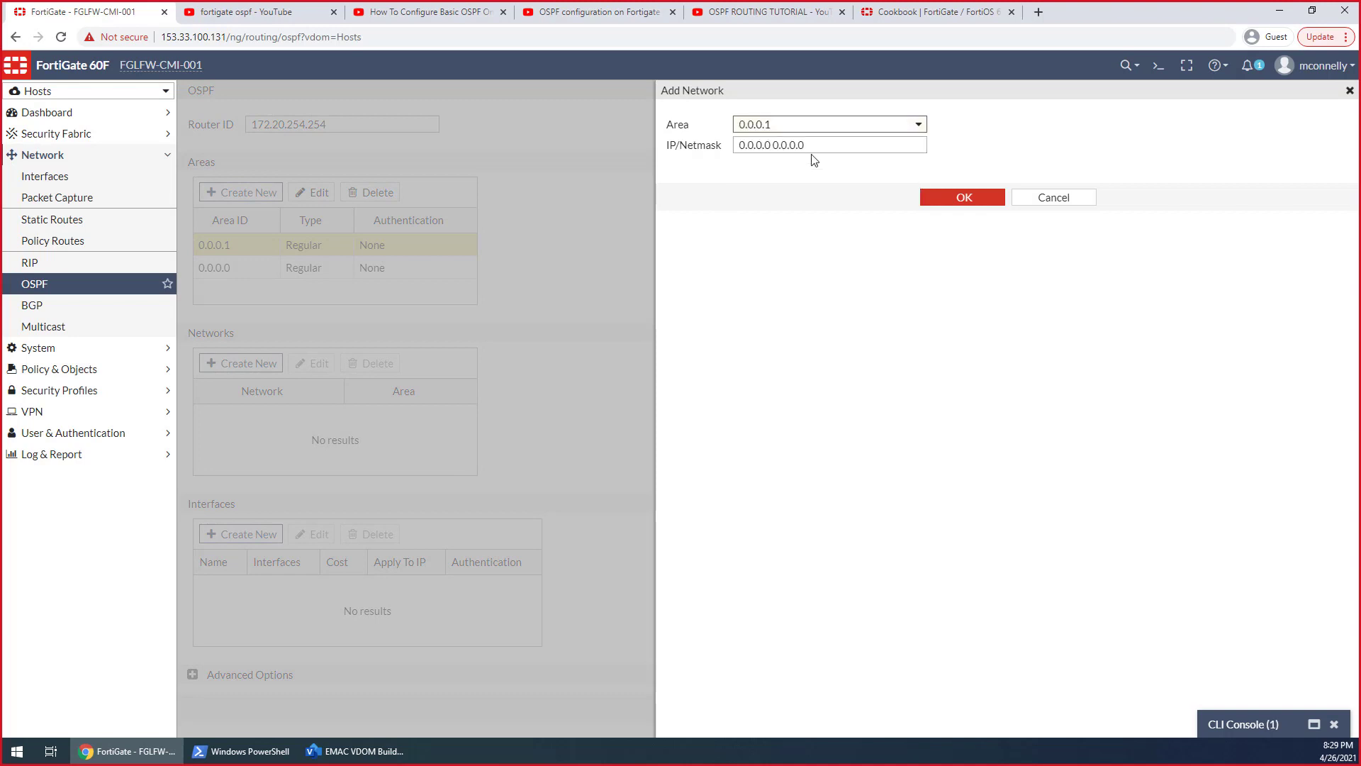
pyautogui.press('Tab')
pyautogui.write('1723')
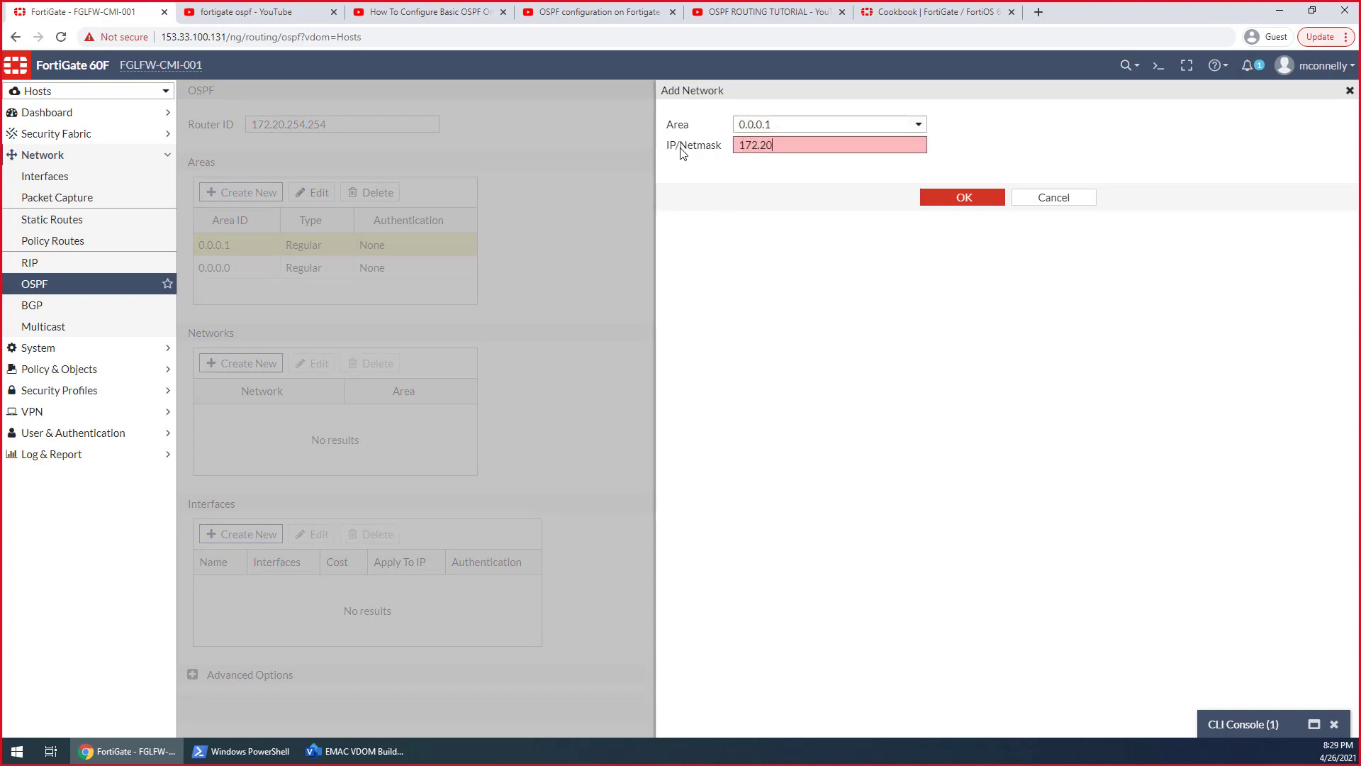
pyautogui.write('20.200.0')
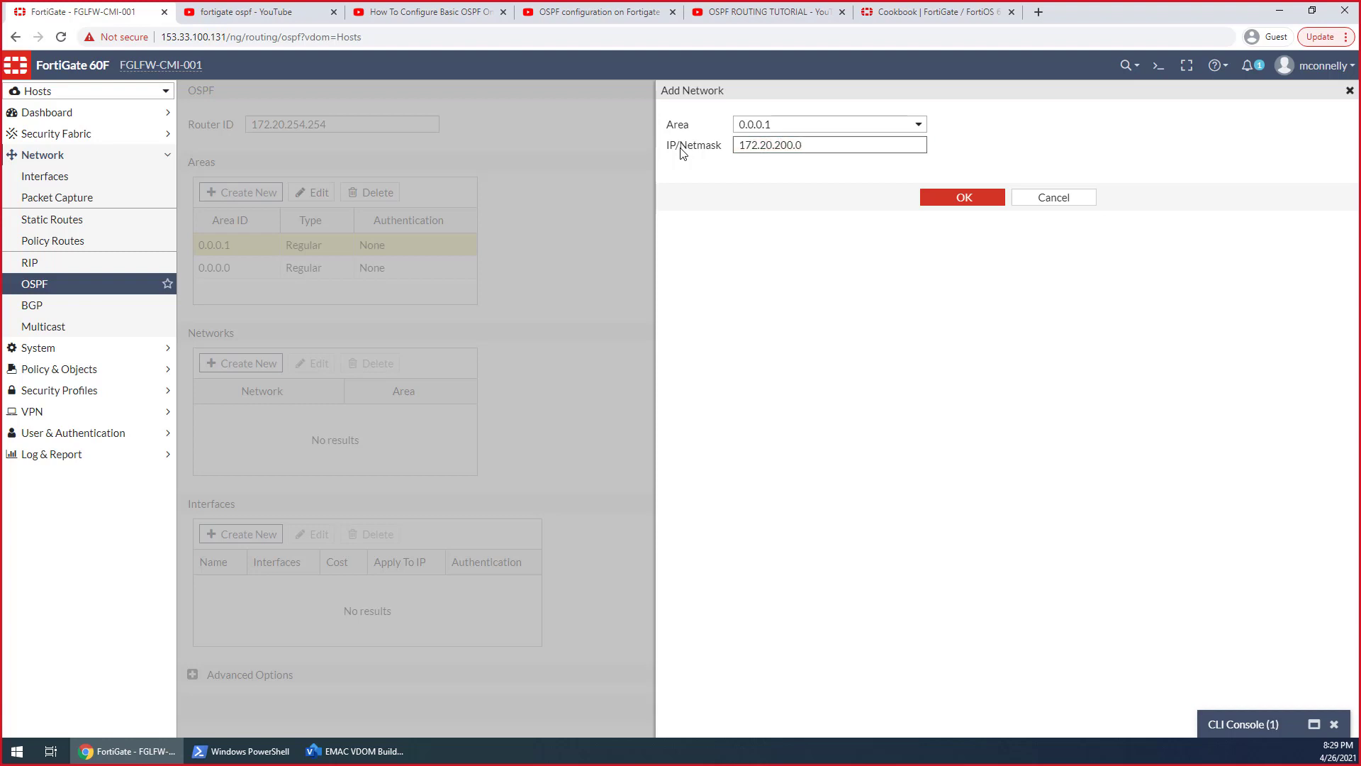
pyautogui.write('/16')
pyautogui.click(950, 199)
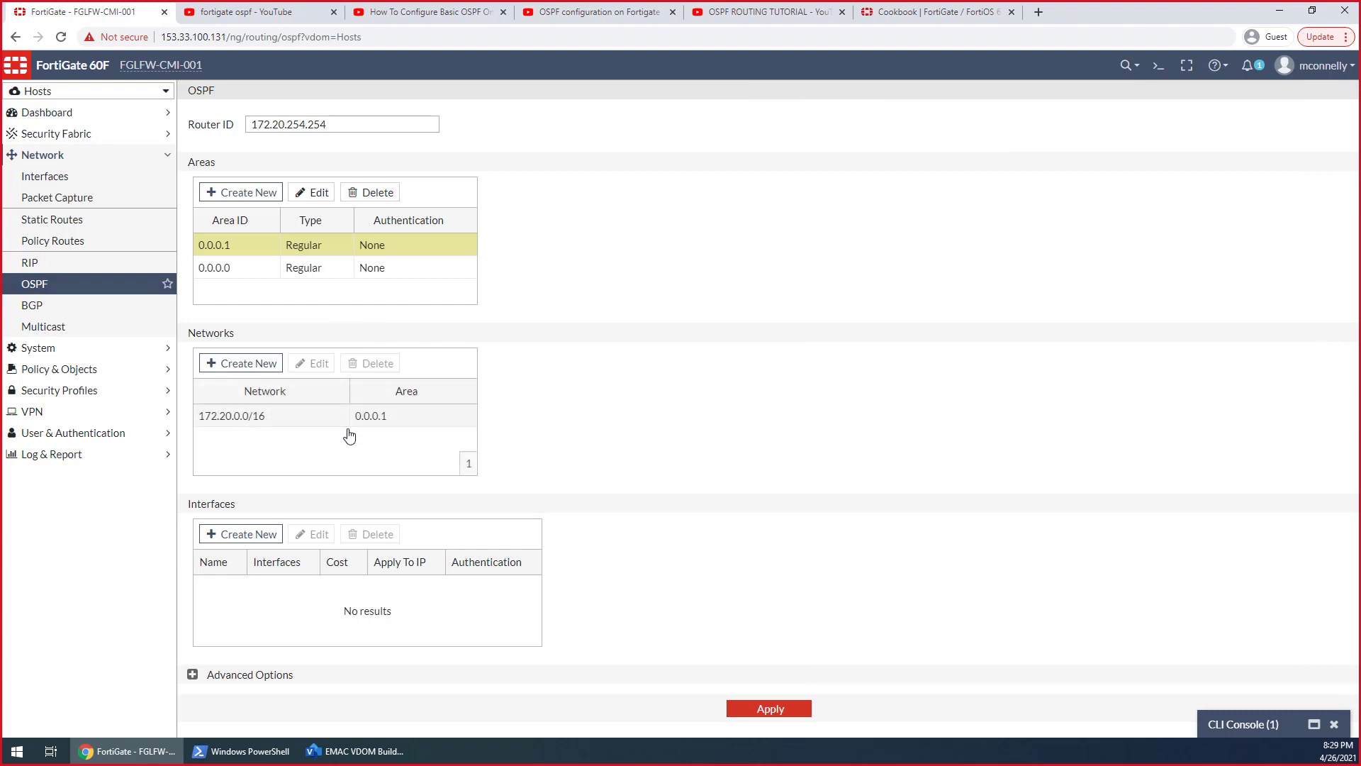
# Add the OSPF network 172.20.254.254/32 in area 0.0.0.1
pyautogui.click(244, 363)
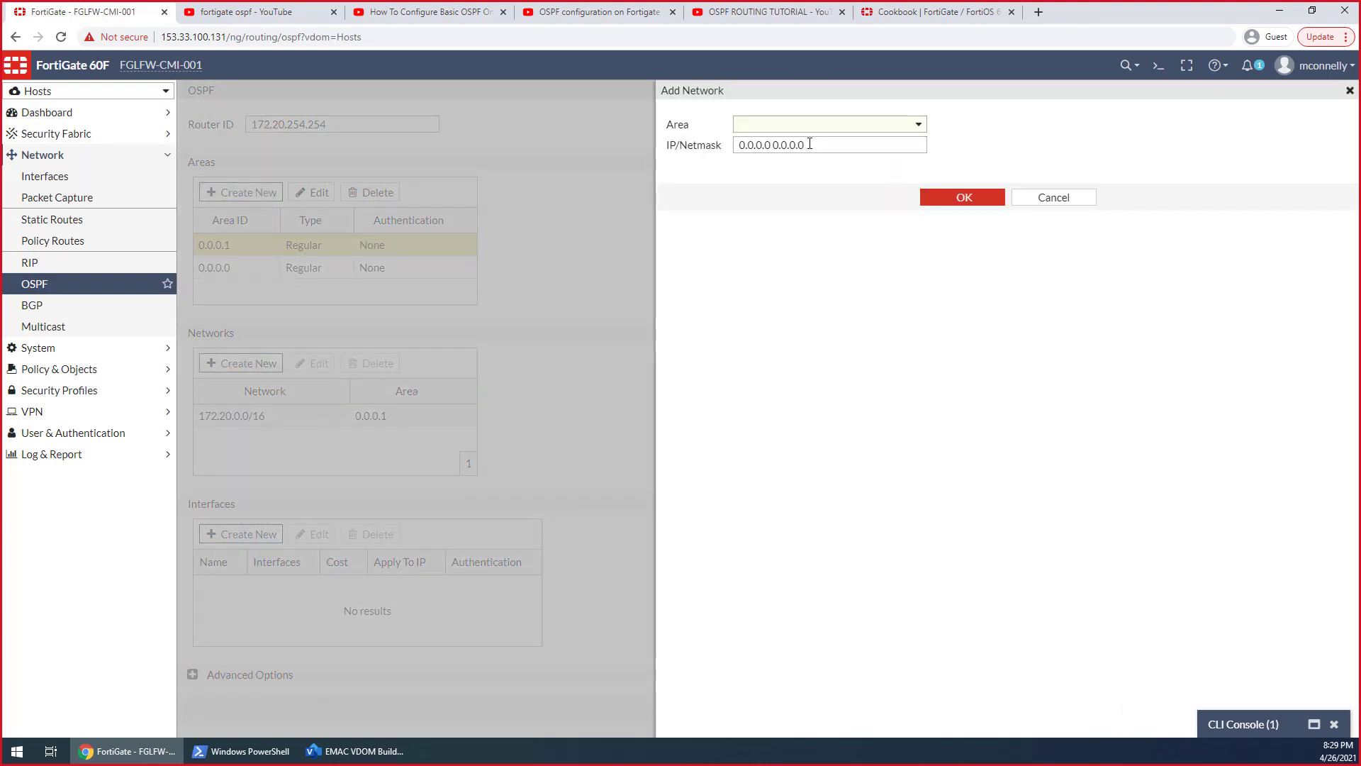
pyautogui.moveTo(810, 144); pyautogui.dragTo(739, 146)
pyautogui.click(763, 125)
pyautogui.click(780, 181)
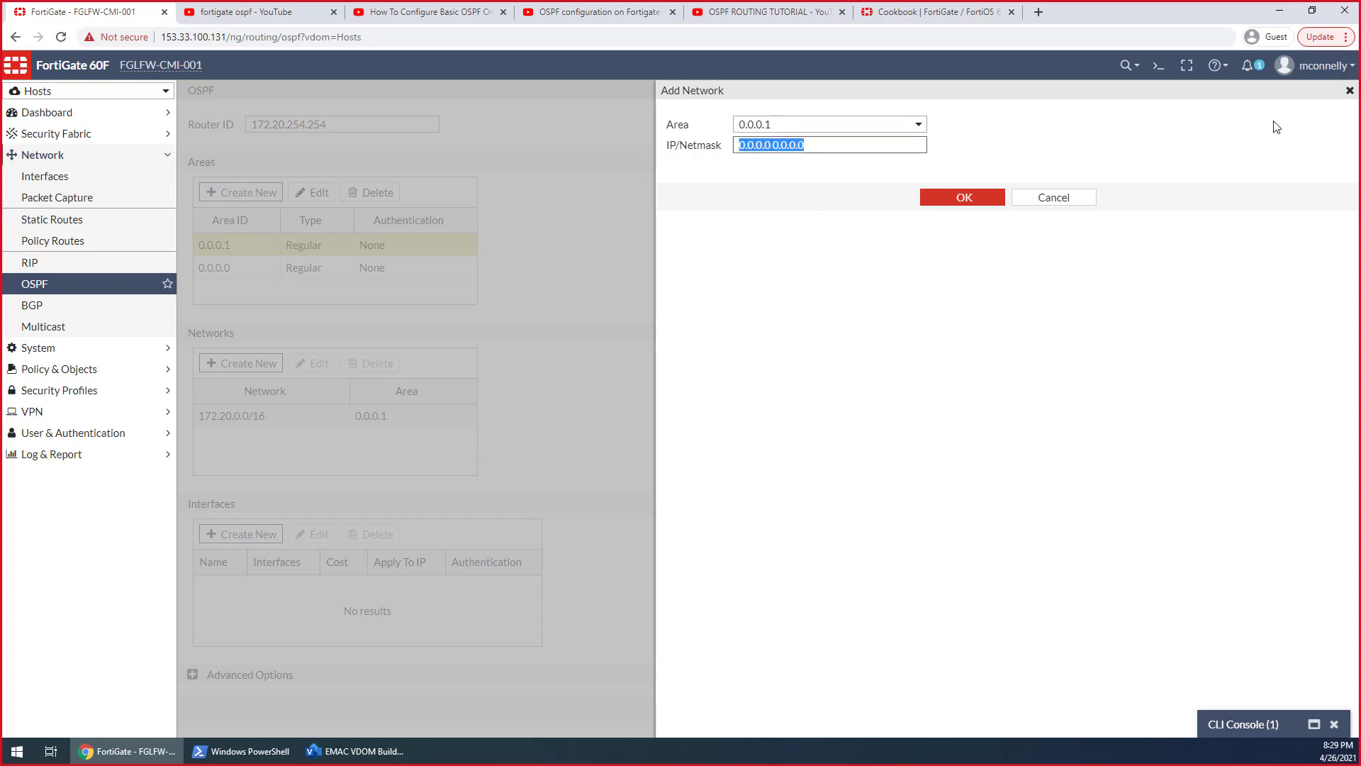
pyautogui.write('172.20.25')
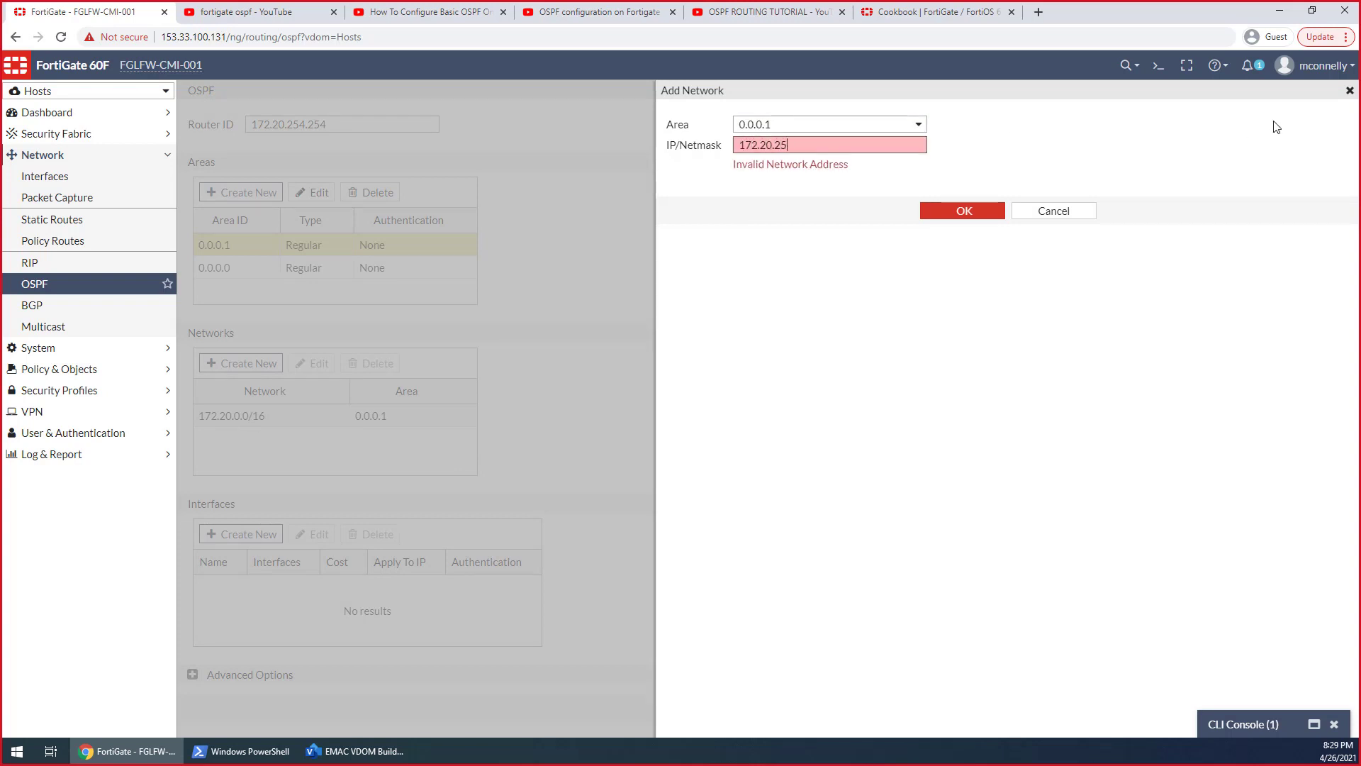
pyautogui.write('4.254')
pyautogui.click(930, 197)
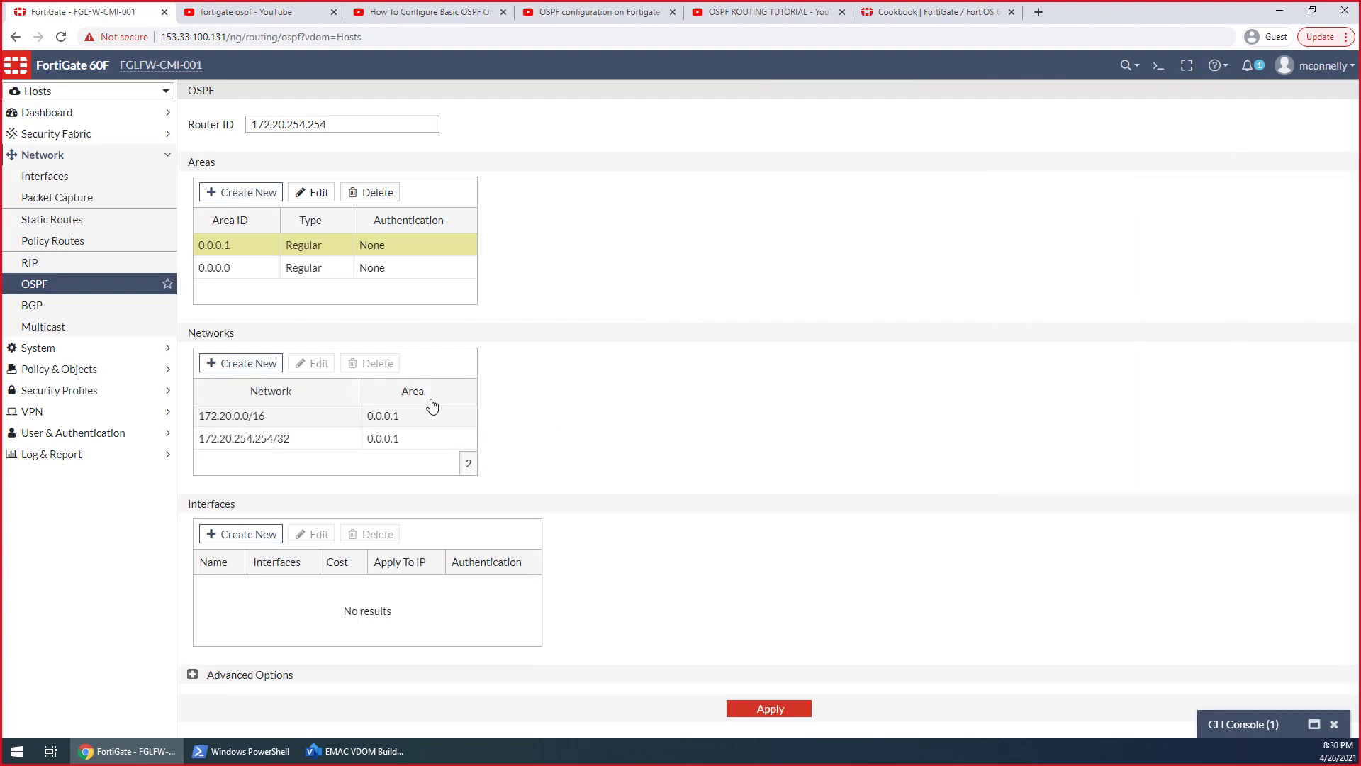
# Change the first OSPF network's IP/netmask to 172.20.200.0/24
pyautogui.click(270, 424)
pyautogui.doubleClick(270, 424)
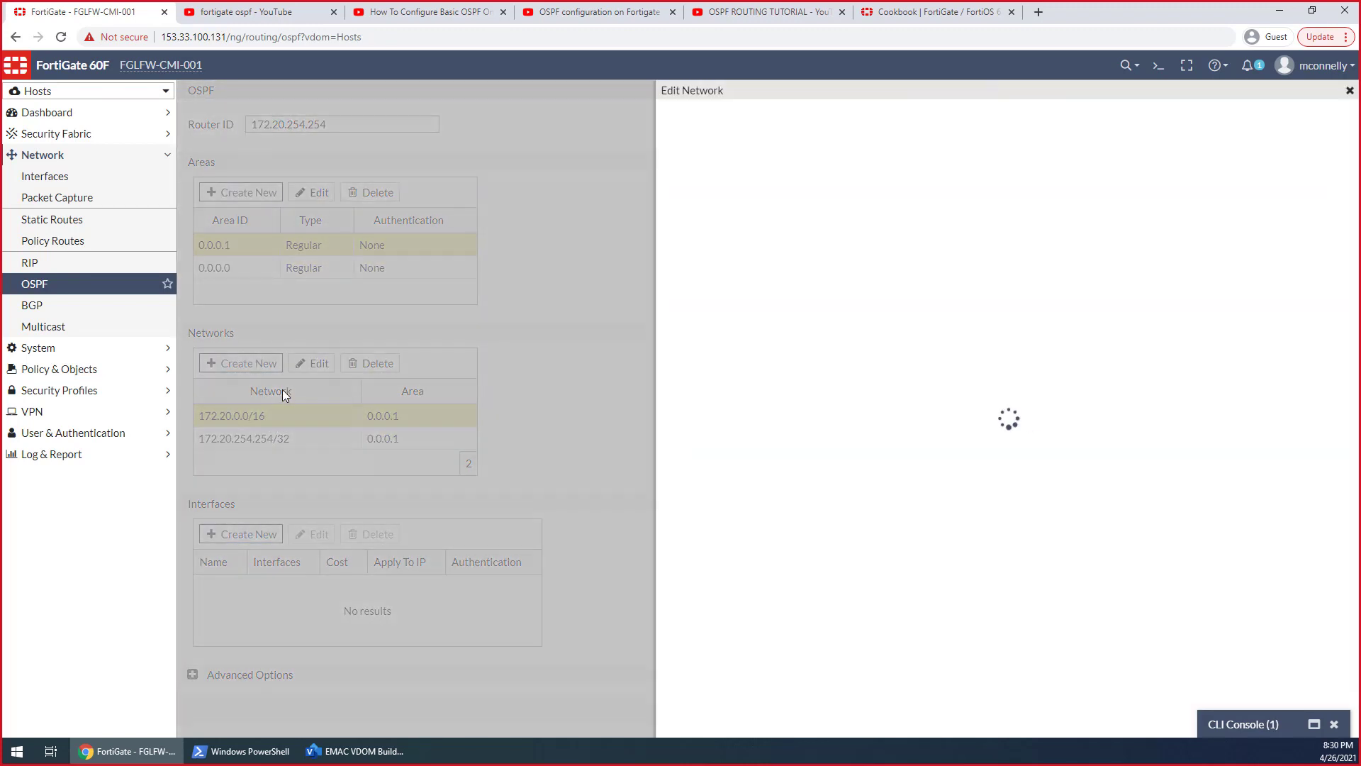
pyautogui.click(800, 145)
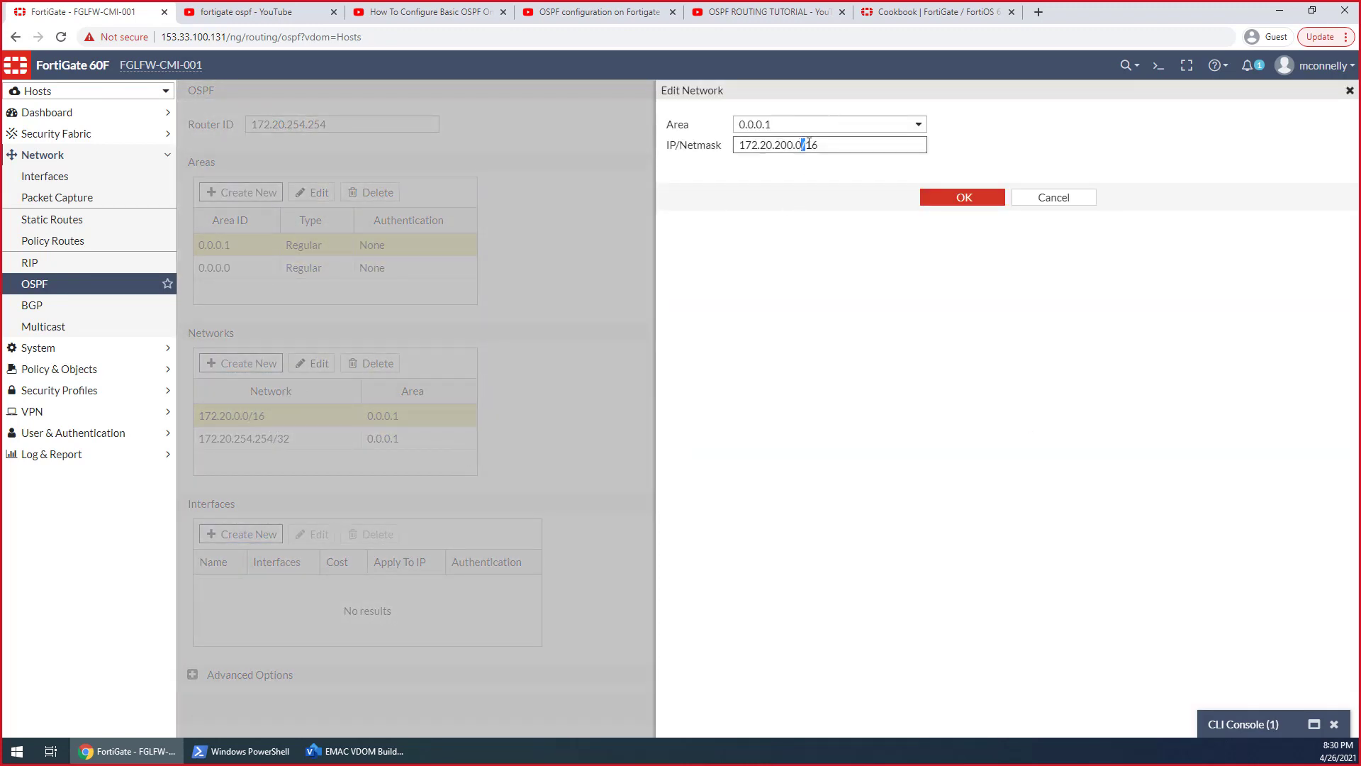
pyautogui.press('BackSpace')
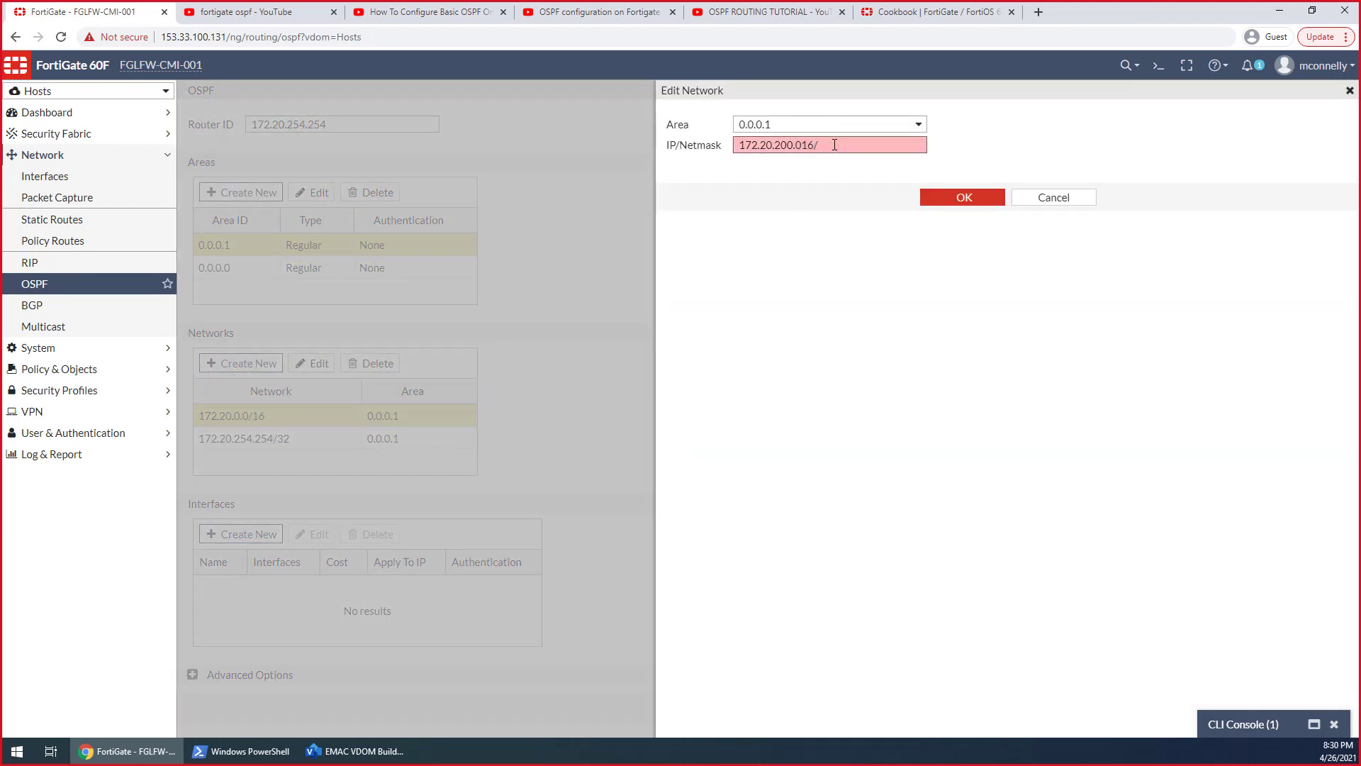
pyautogui.press('BackSpace')
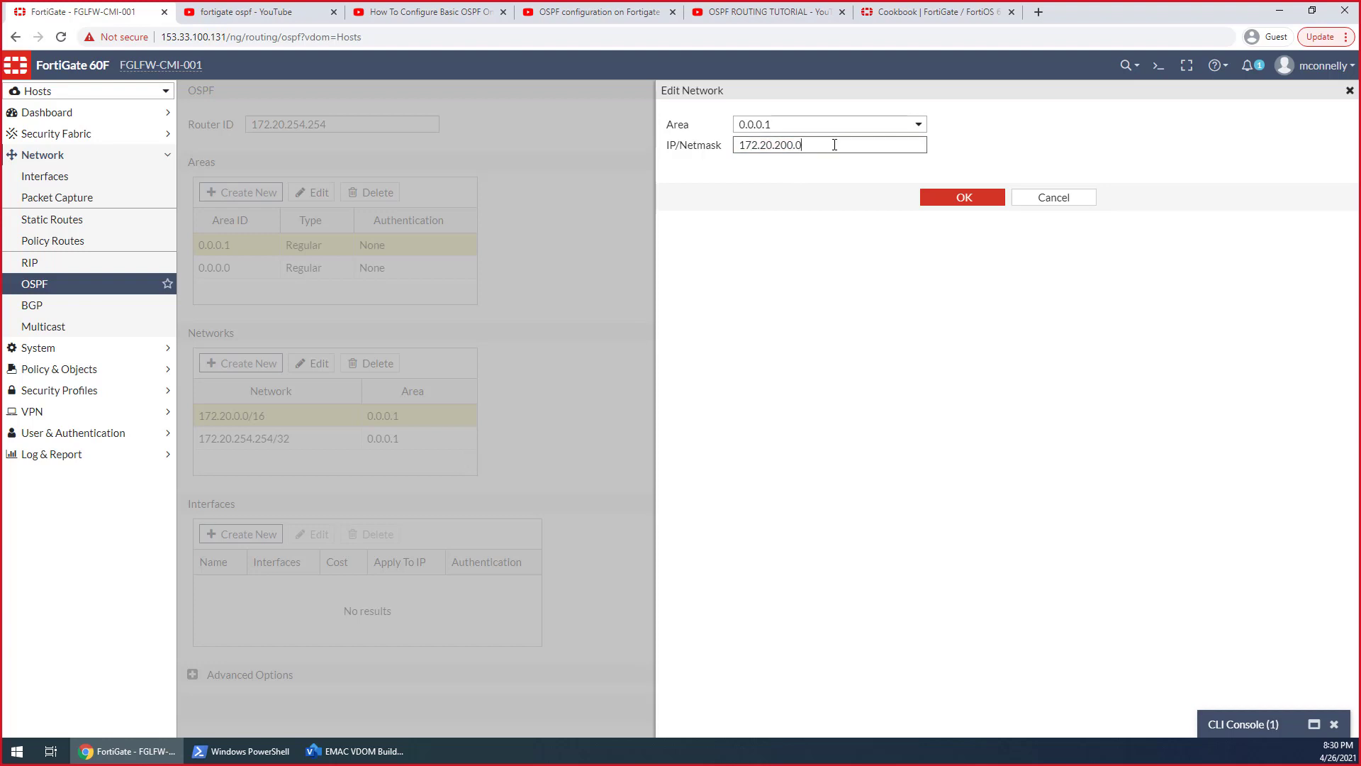
pyautogui.write('/24')
pyautogui.click(945, 199)
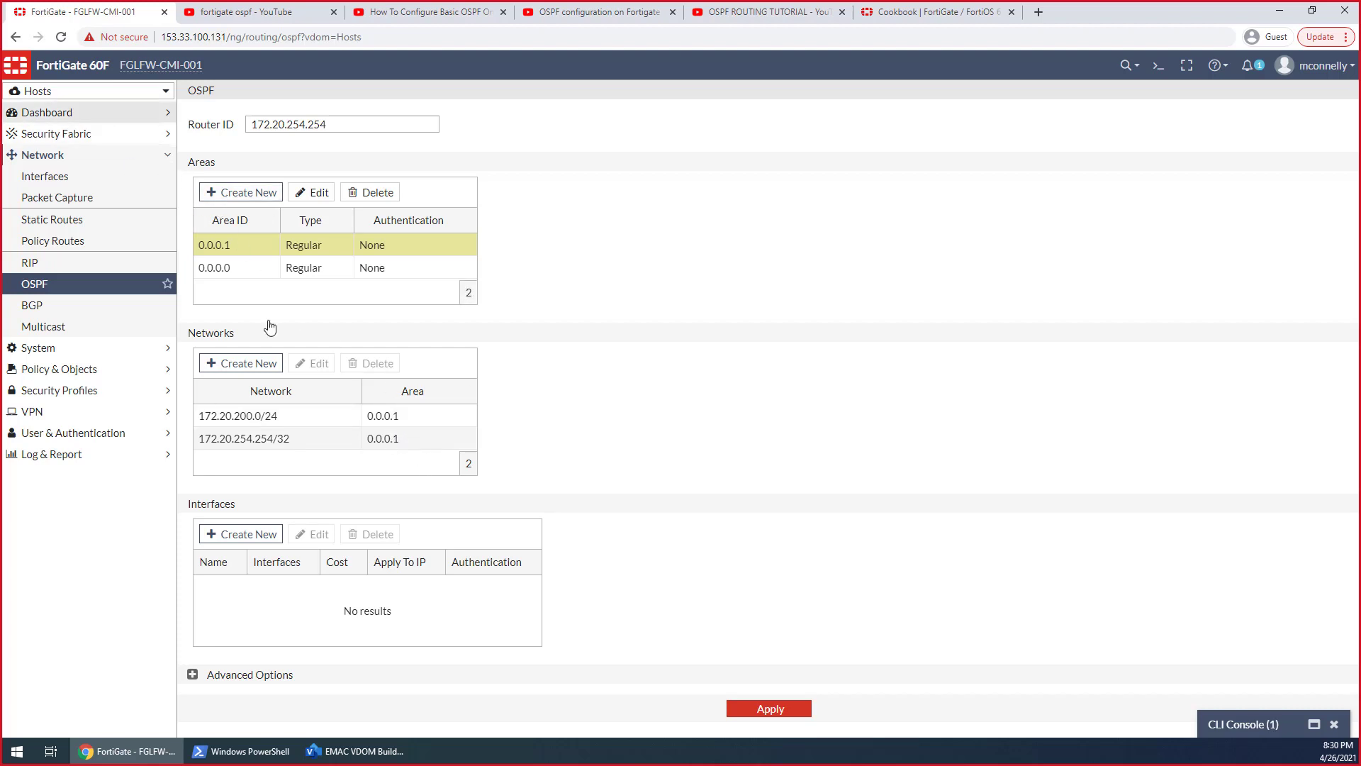
# Add an OSPF interface entry named VLAN 200 using the VLAN 200 GW (EMAC 200-1) interface
pyautogui.click(234, 535)
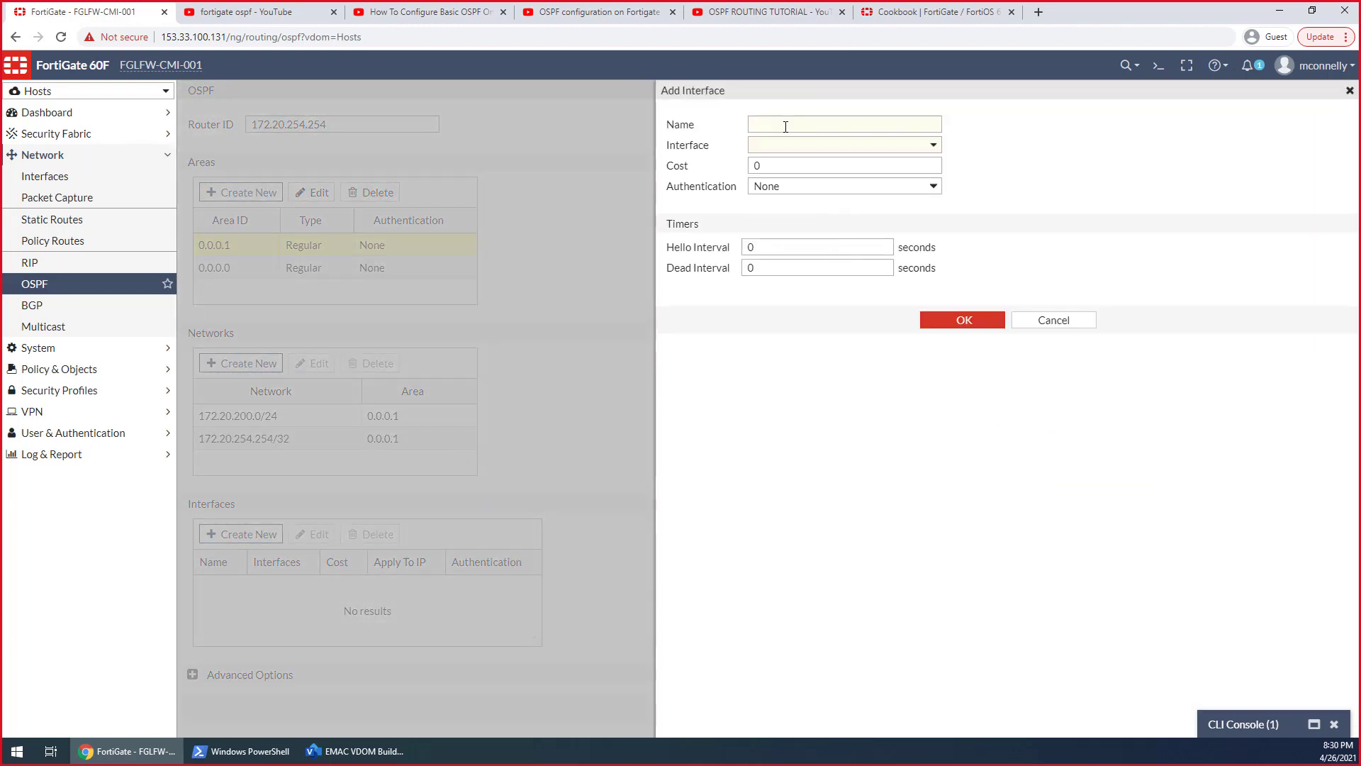
pyautogui.click(786, 126)
pyautogui.write('Ho')
pyautogui.press('BackSpace')
pyautogui.press('BackSpace')
pyautogui.write('R')
pyautogui.click(799, 144)
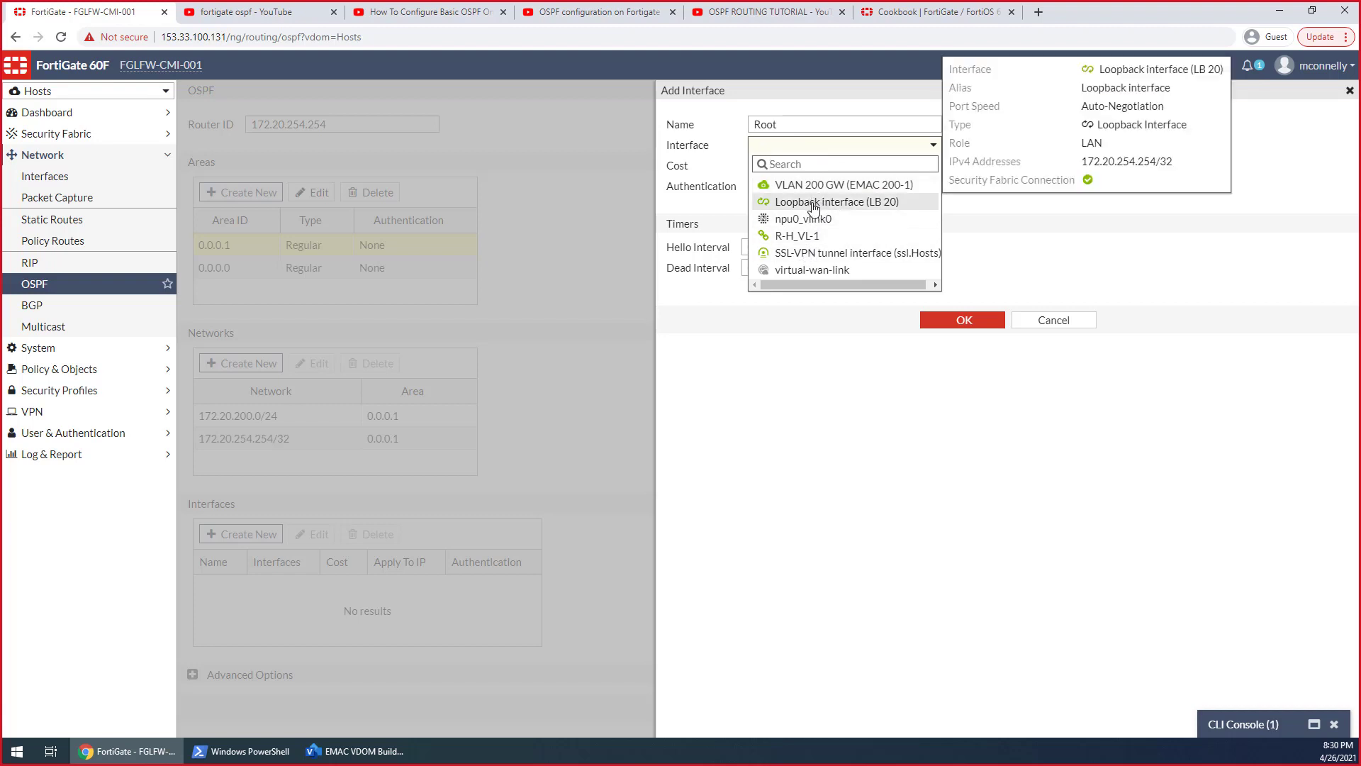
pyautogui.click(817, 186)
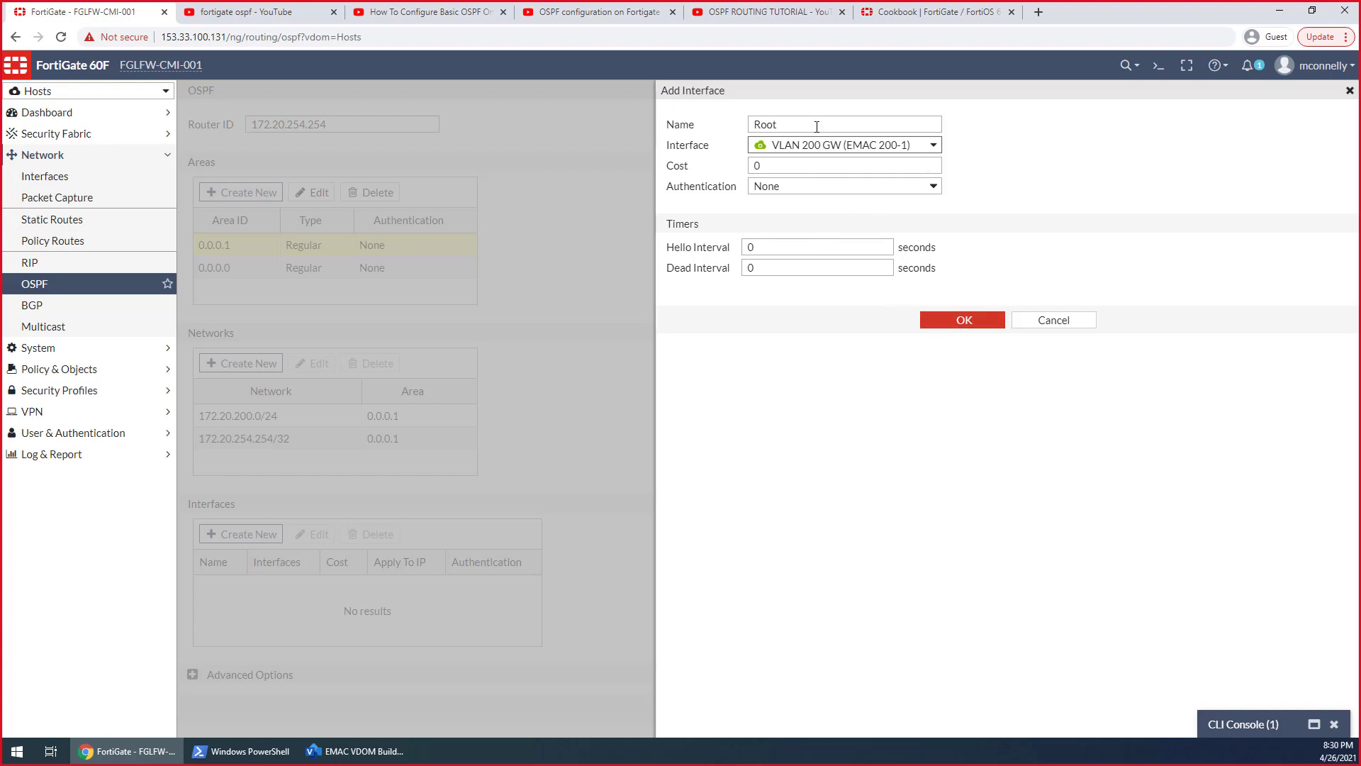
pyautogui.moveTo(886, 124); pyautogui.dragTo(704, 122)
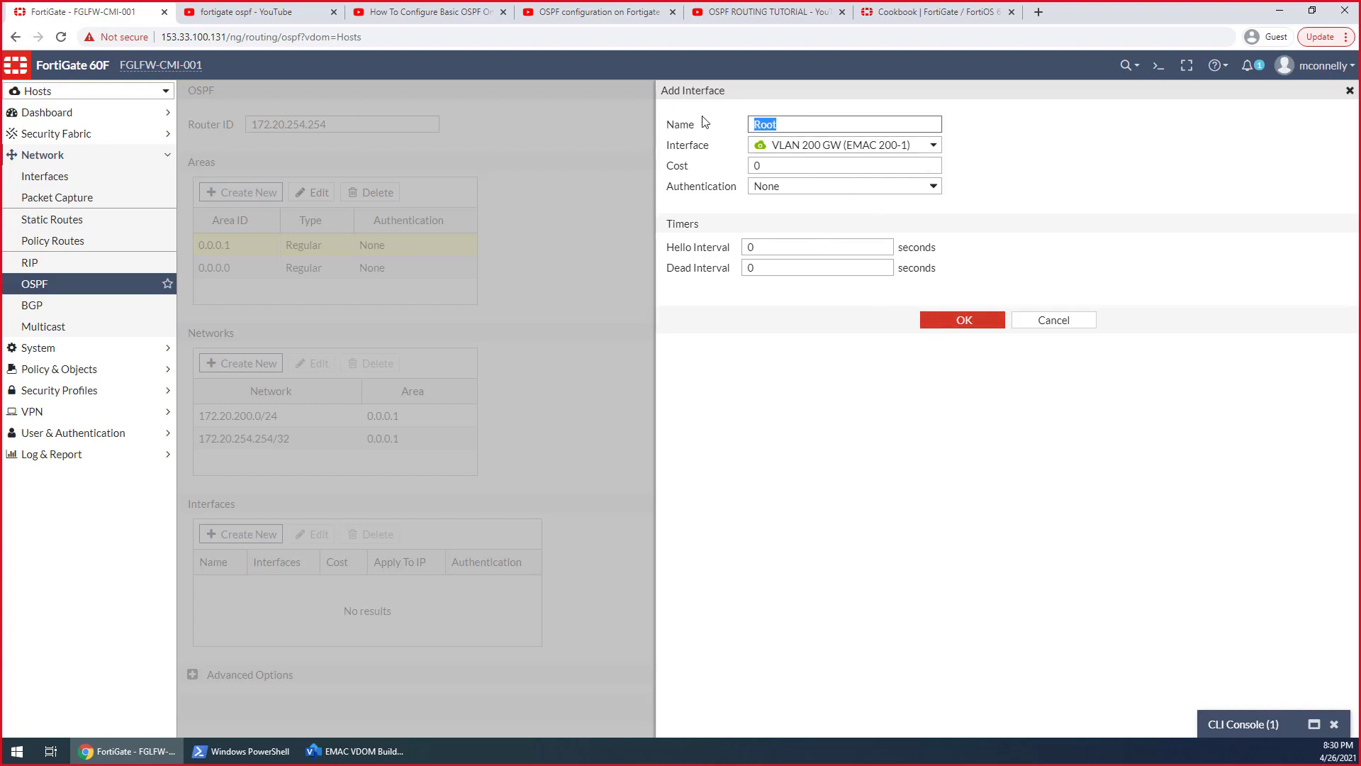
pyautogui.write('Hopsd')
pyautogui.write('aces')
pyautogui.moveTo(842, 123); pyautogui.dragTo(759, 128)
pyautogui.write('VLAN 200')
pyautogui.click(960, 321)
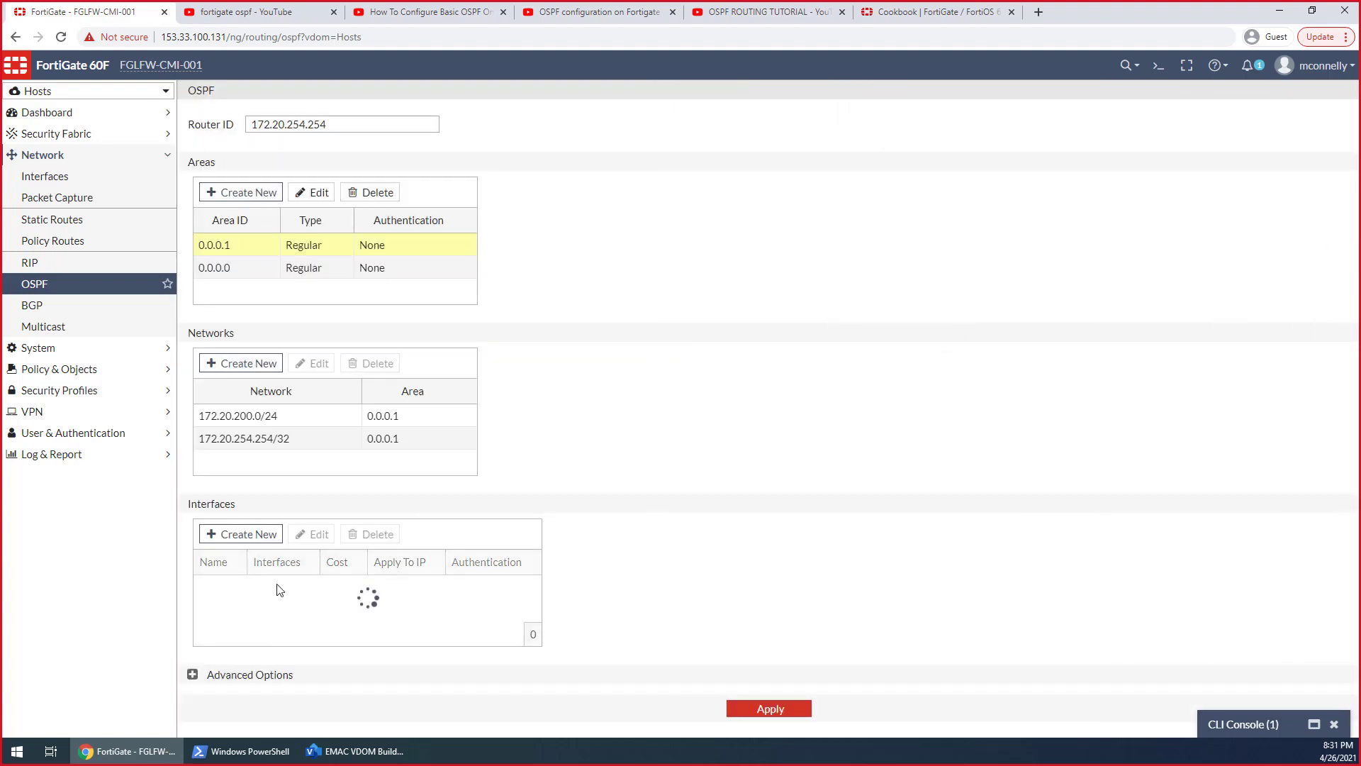
# Add an OSPF interface entry named HOST-LB using Loopback interface (LB 20), and try to apply the OSPF settings
pyautogui.click(244, 533)
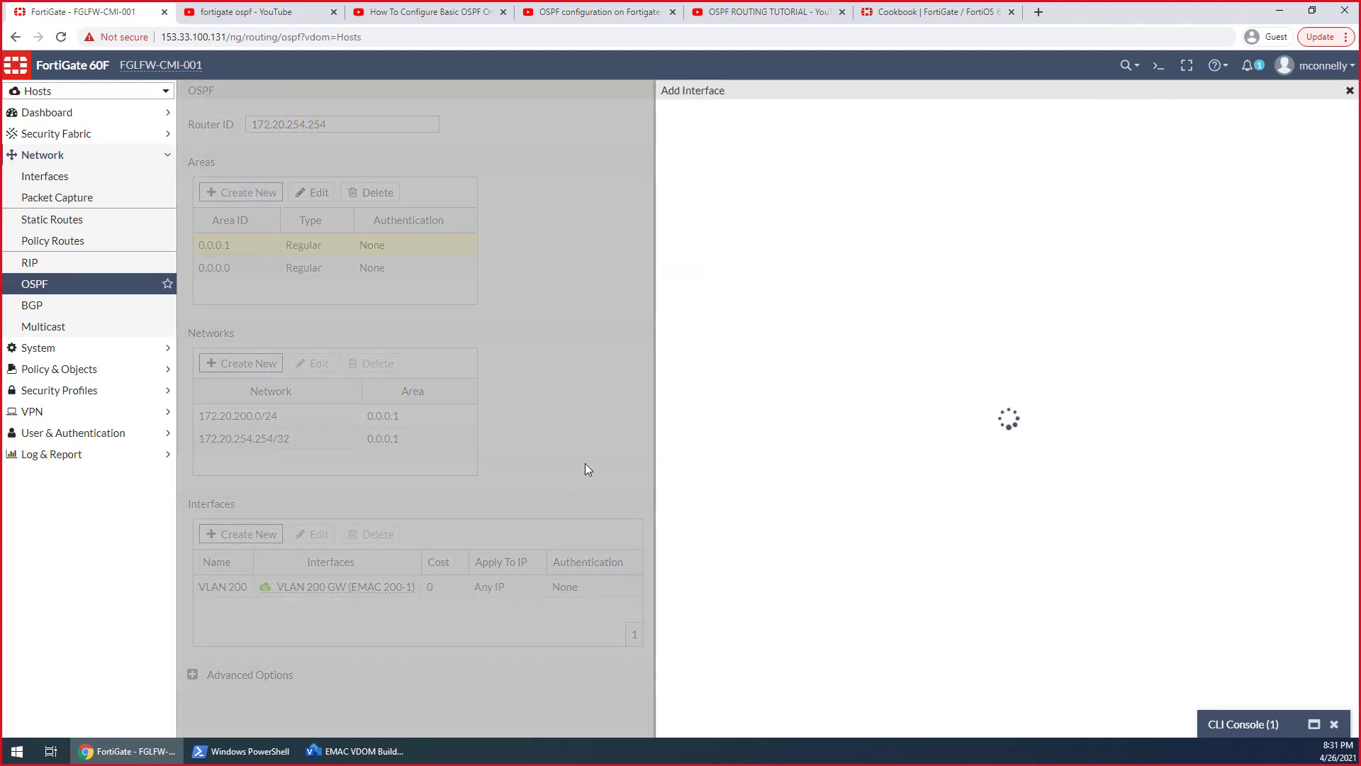
pyautogui.click(813, 127)
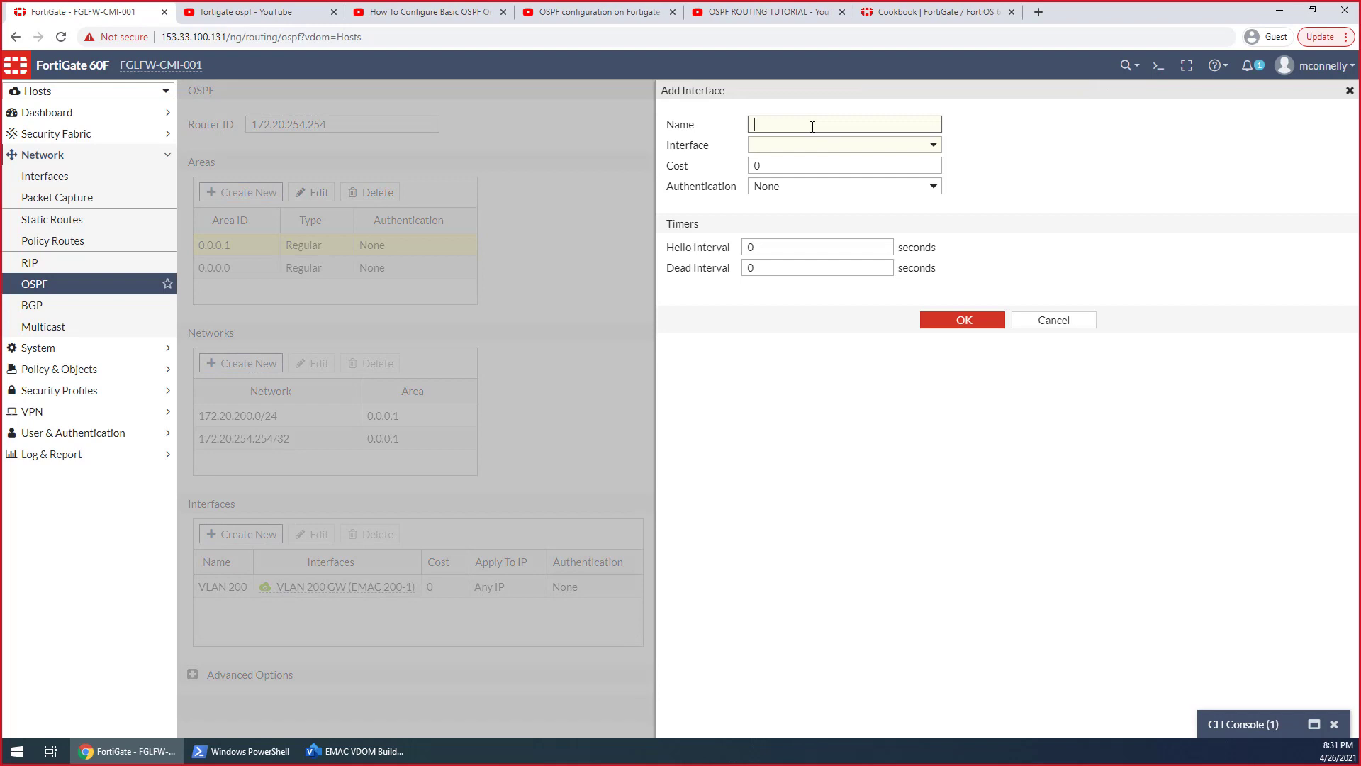
pyautogui.write('HOST-LB')
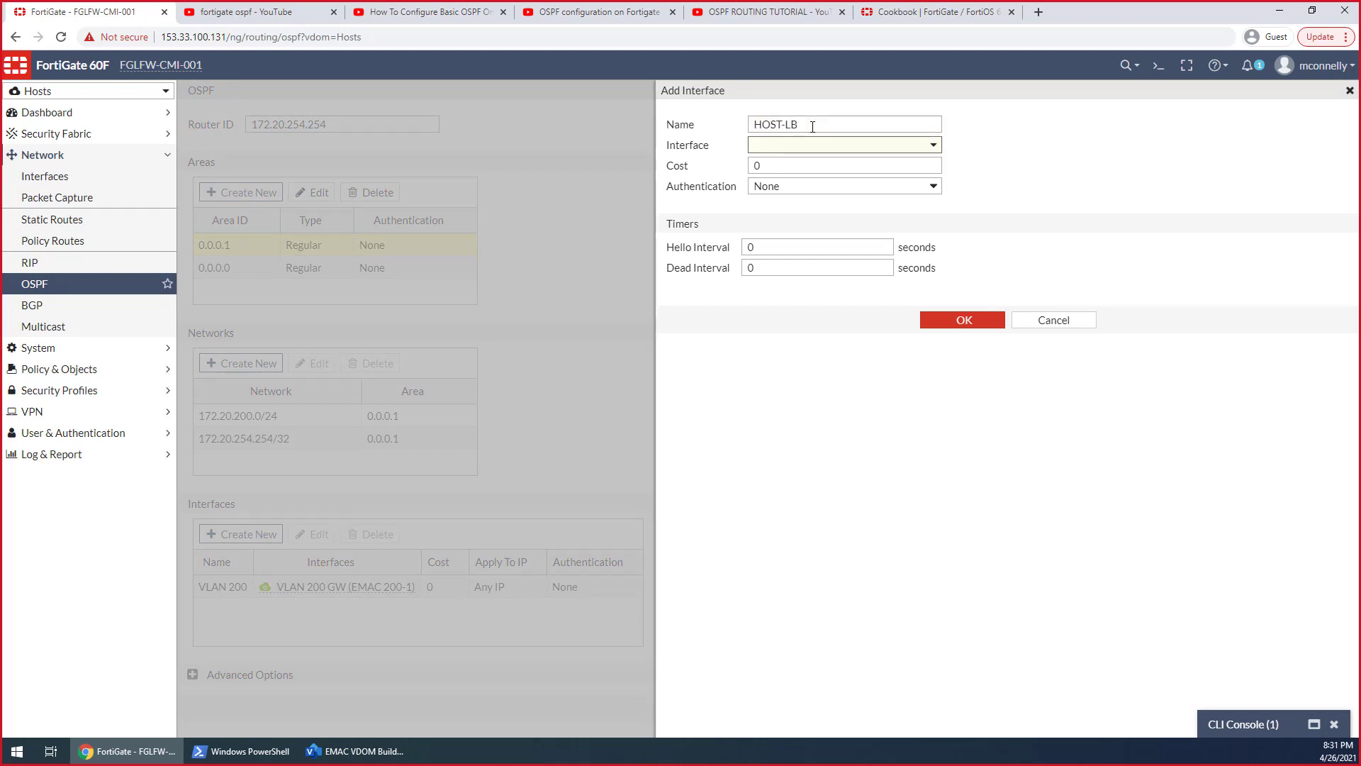
pyautogui.click(814, 146)
pyautogui.click(819, 185)
pyautogui.click(997, 331)
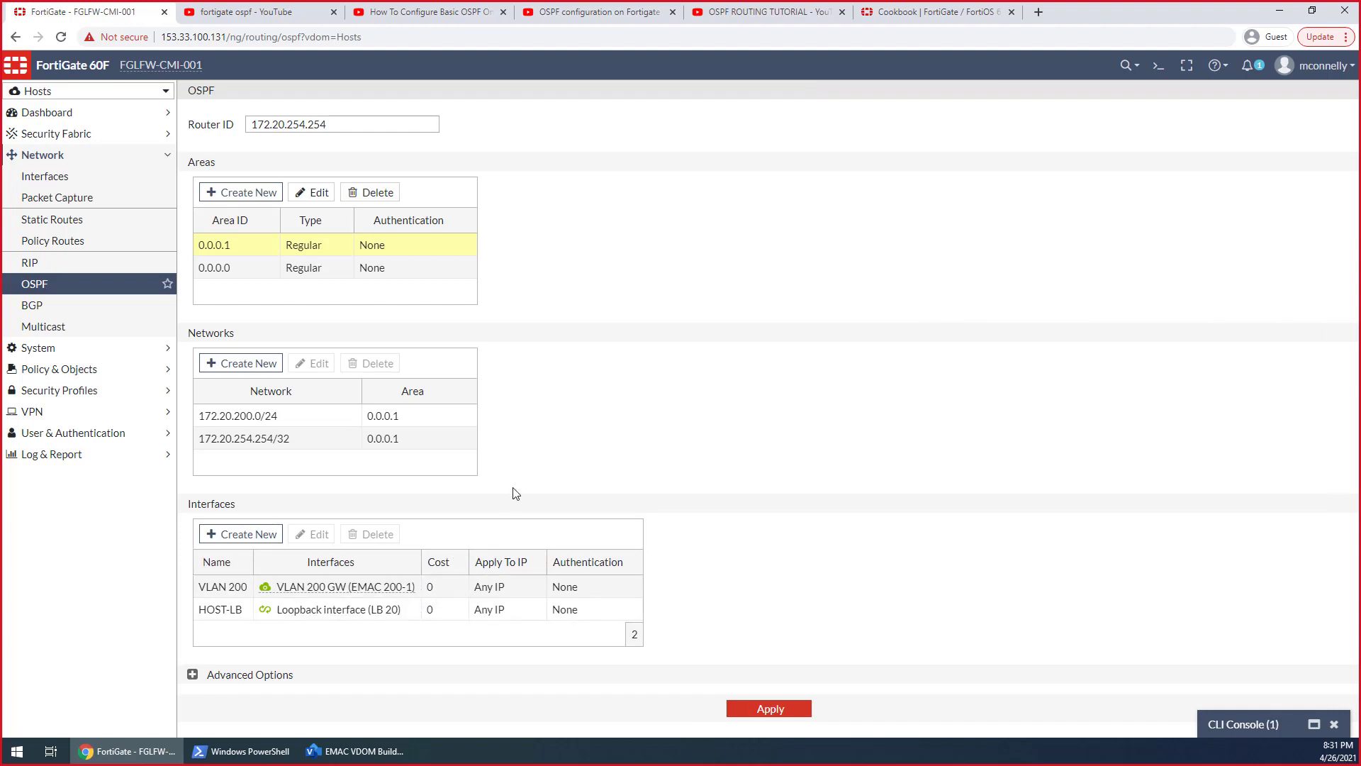
pyautogui.click(771, 712)
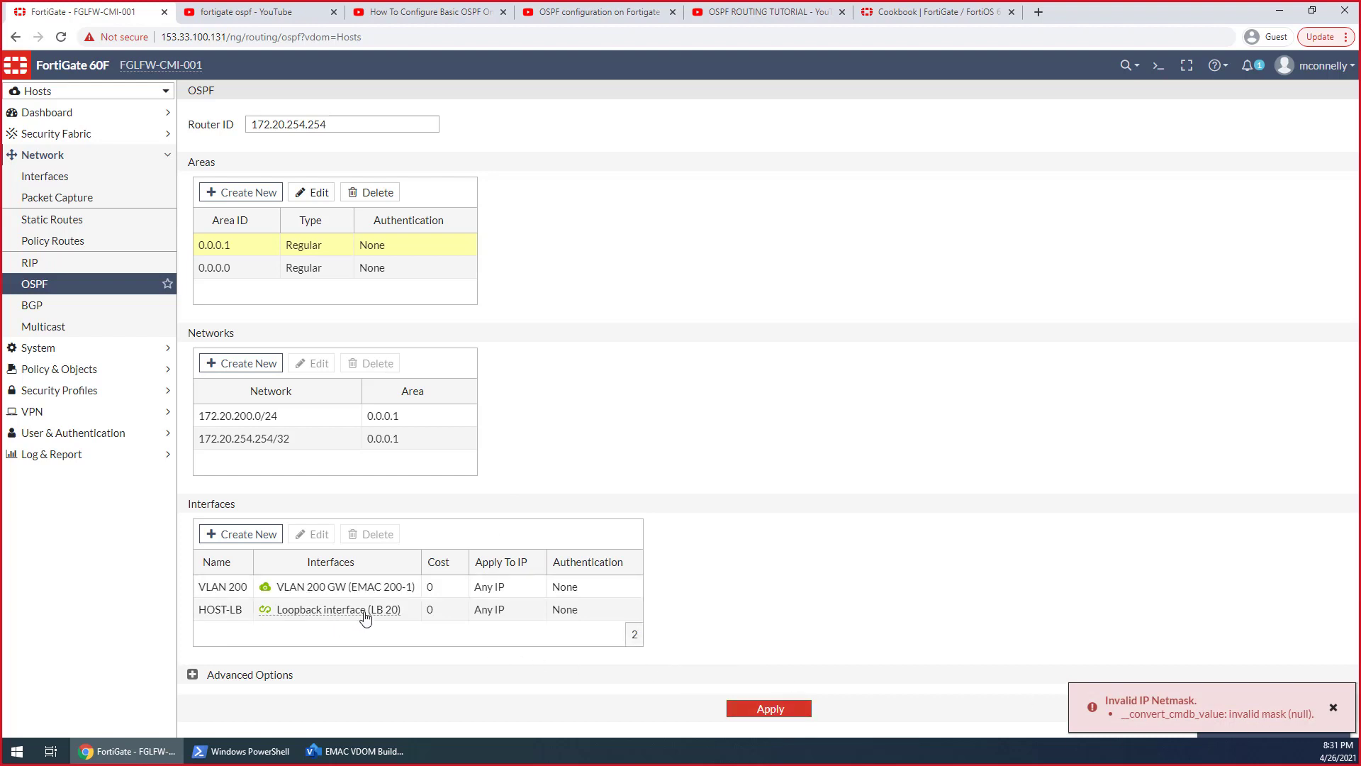
# Delete the HOST-LB and VLAN 200 OSPF interface entries and try to apply the OSPF settings again
pyautogui.moveTo(369, 608)
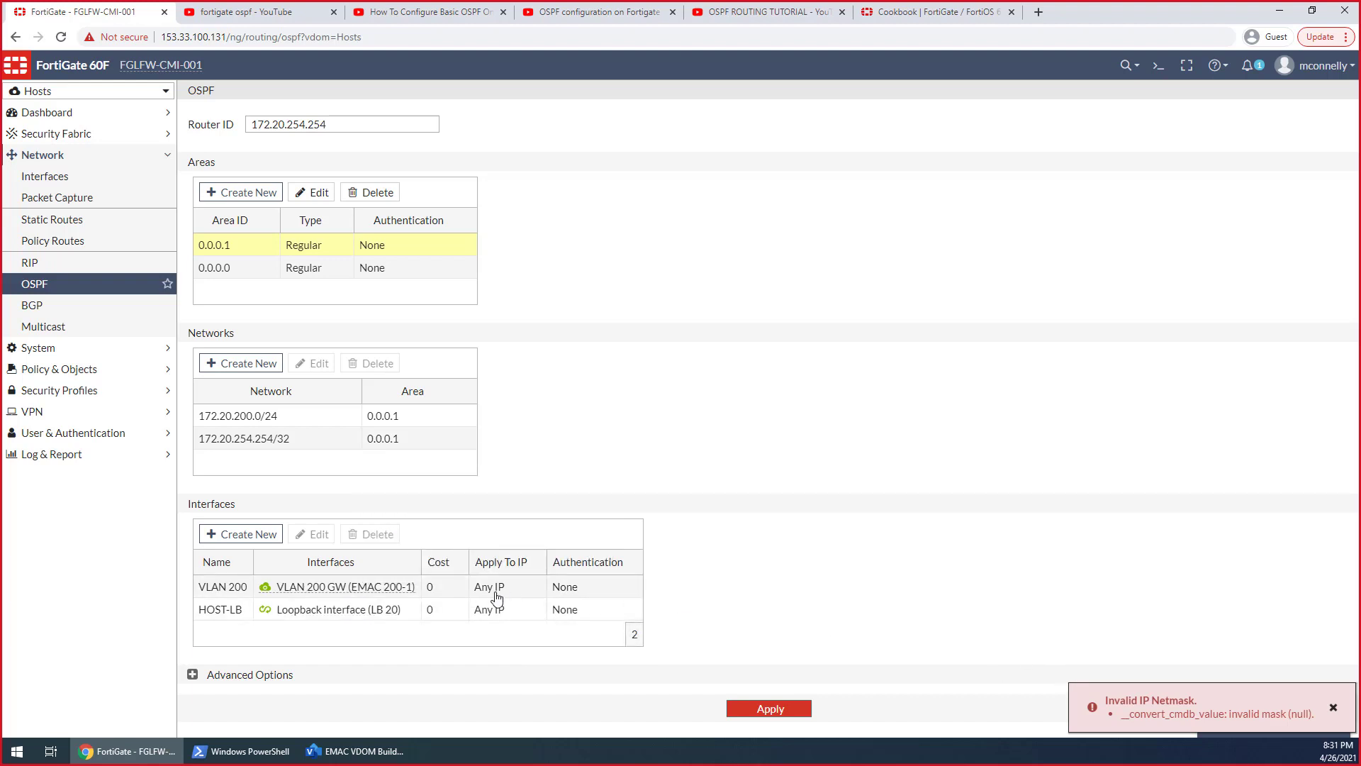
pyautogui.click(281, 611)
pyautogui.click(370, 533)
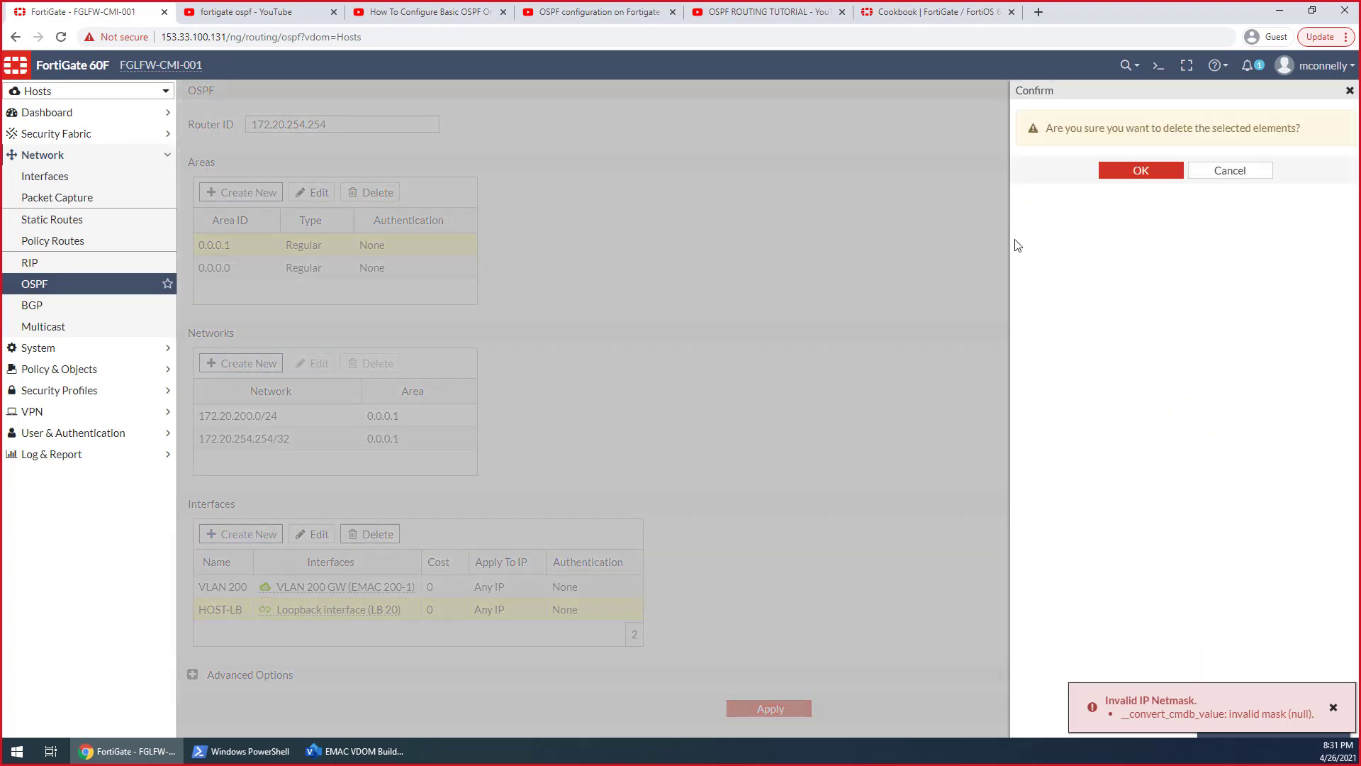
pyautogui.click(1116, 177)
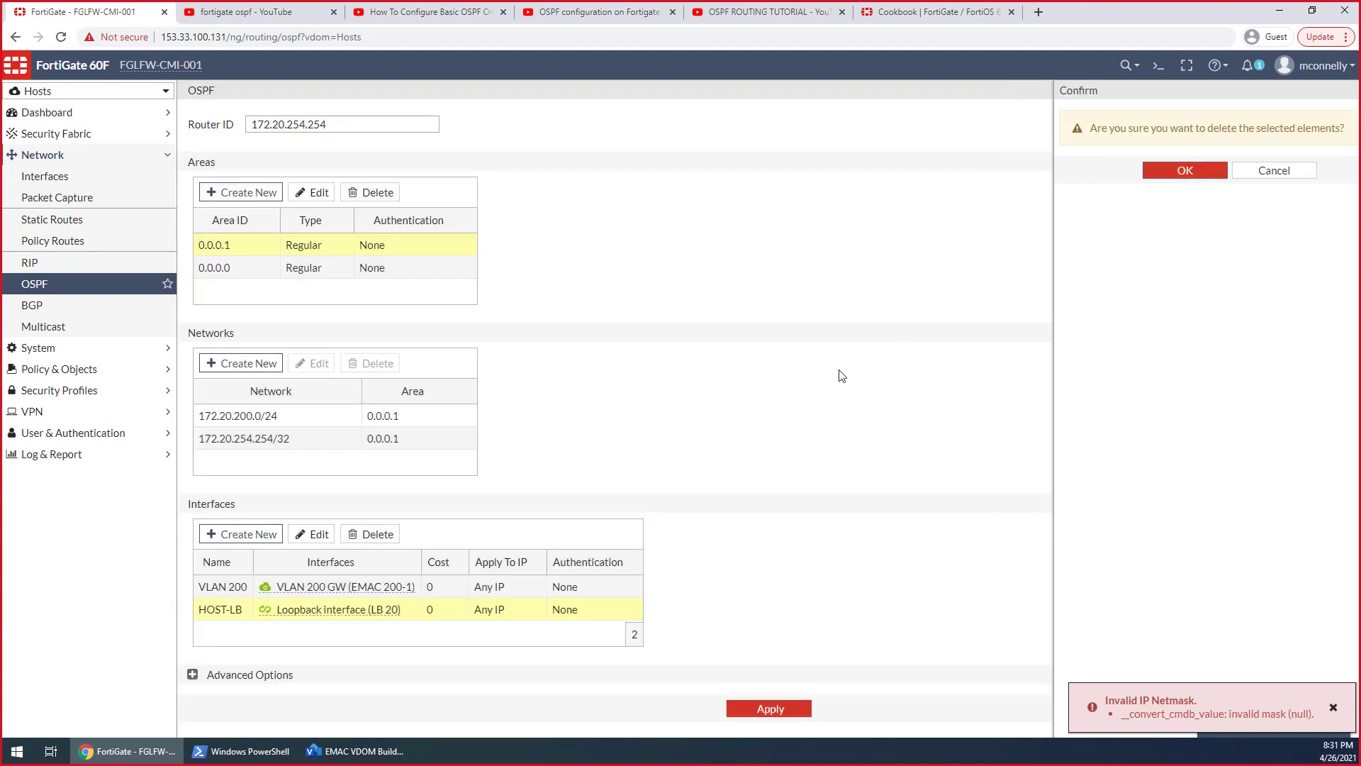
pyautogui.click(347, 589)
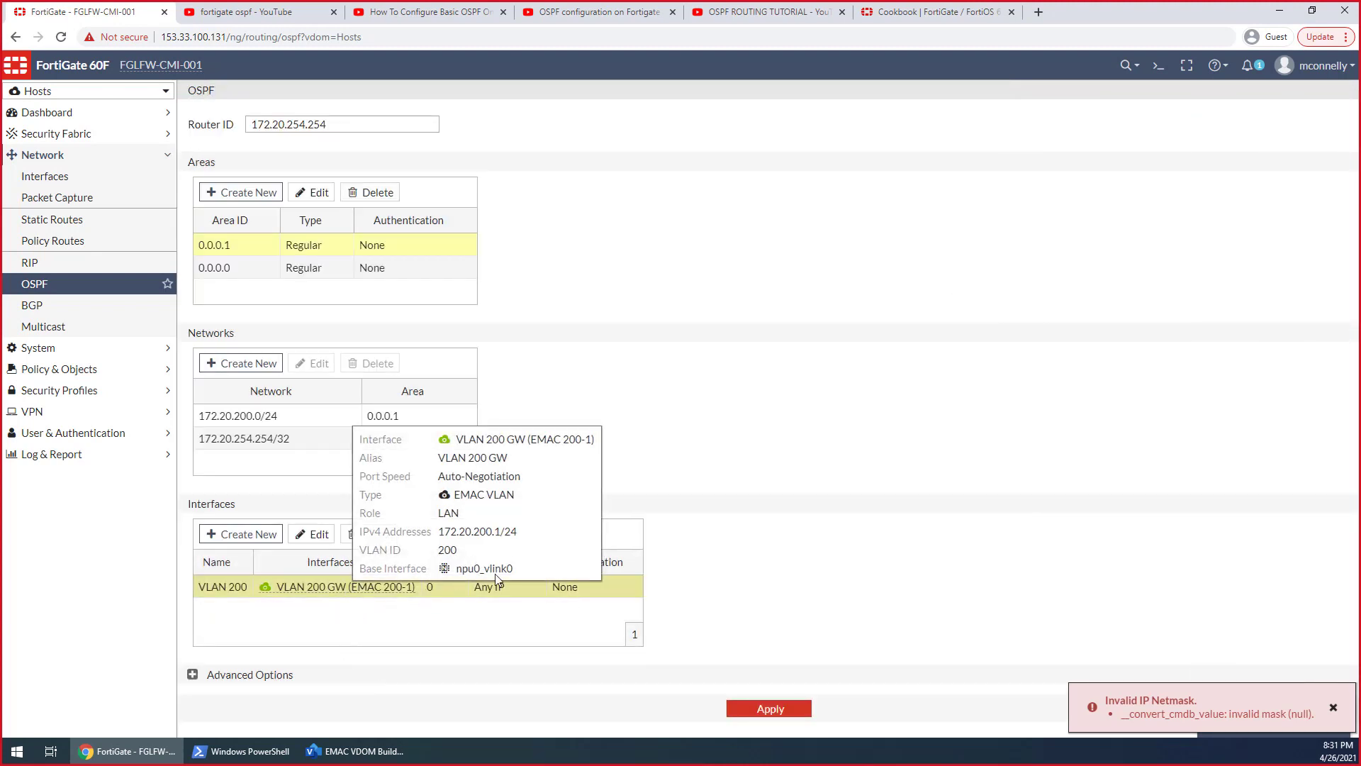
pyautogui.click(364, 537)
pyautogui.click(1135, 175)
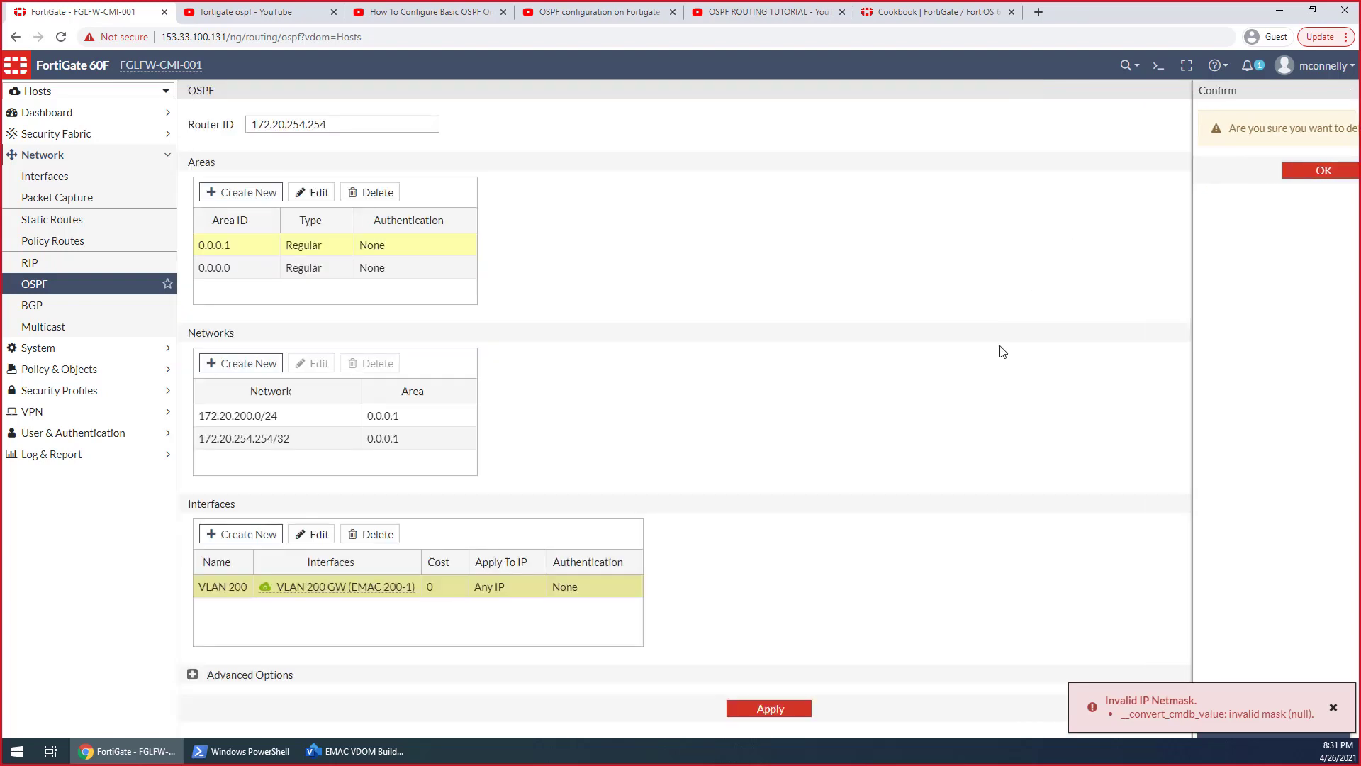
pyautogui.click(766, 711)
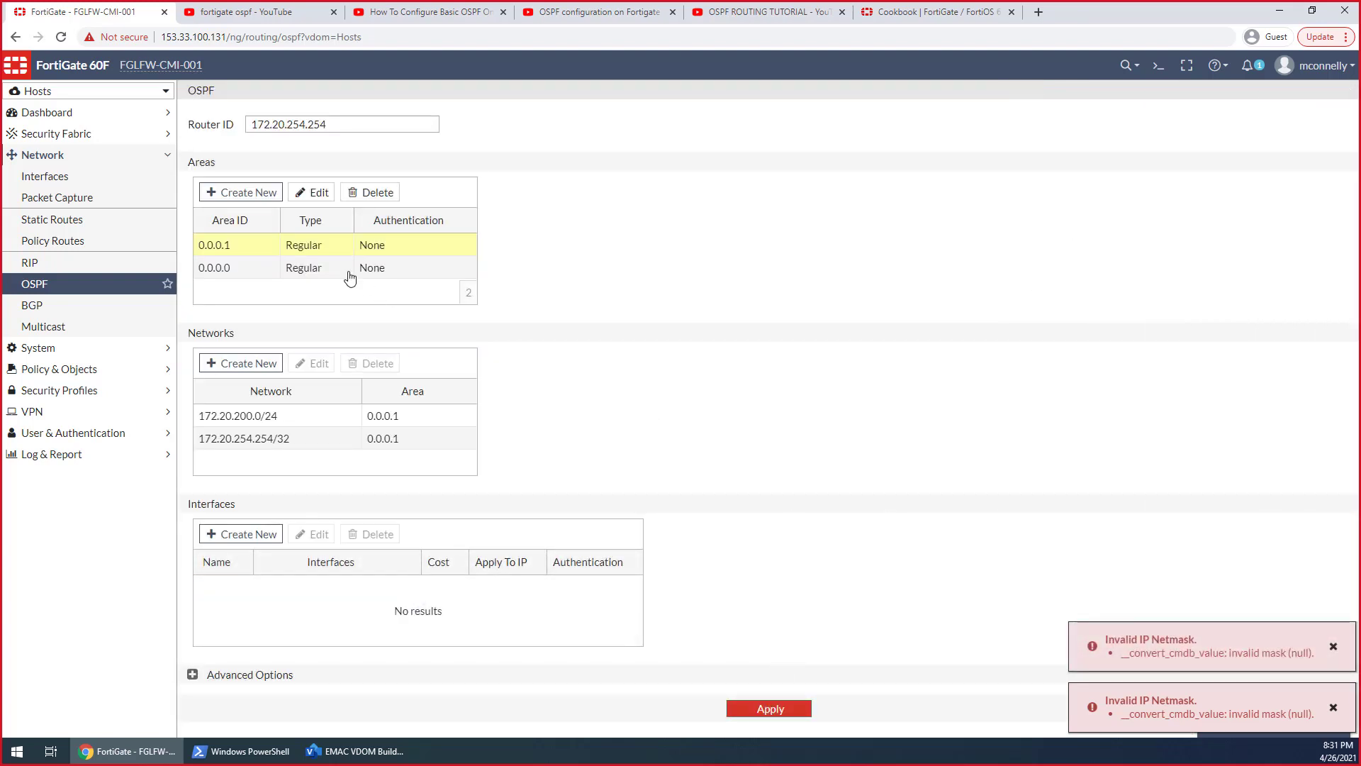
pyautogui.doubleClick(303, 244)
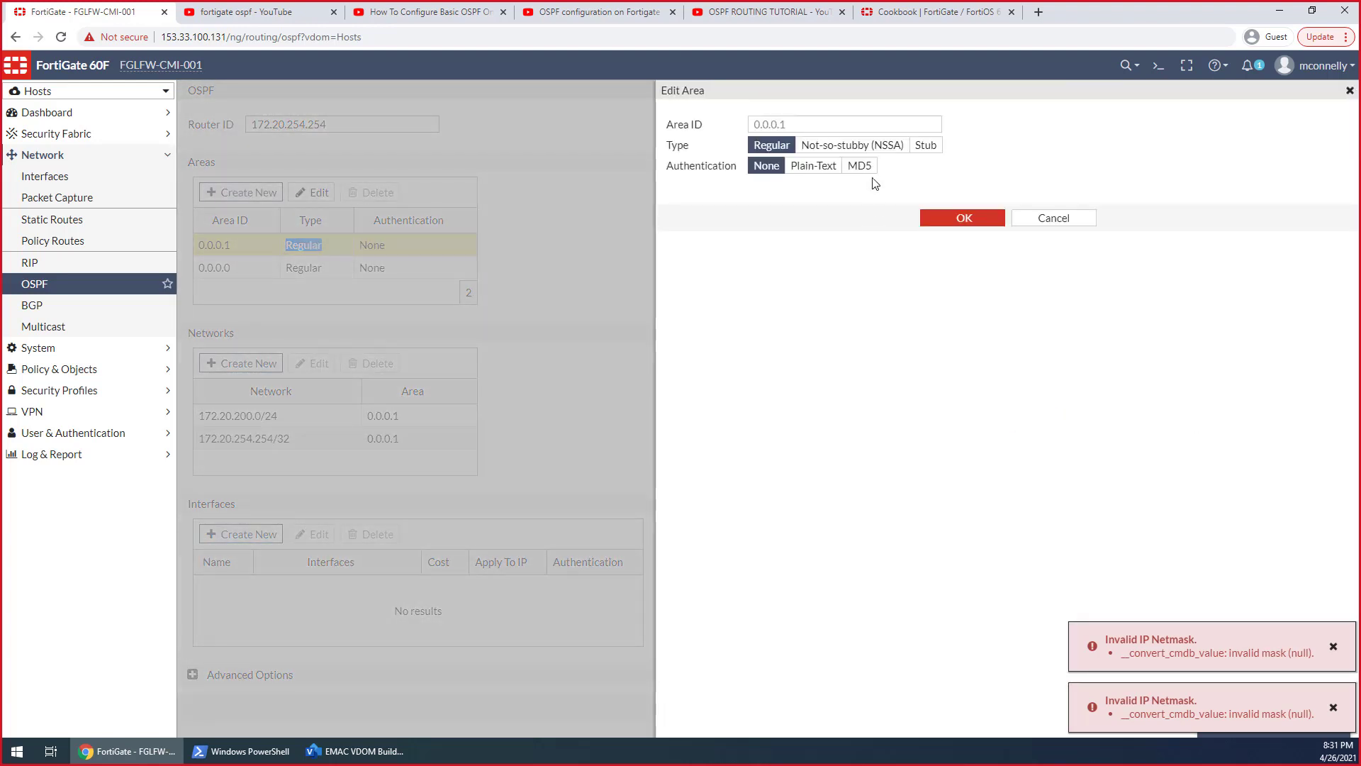
pyautogui.click(840, 118)
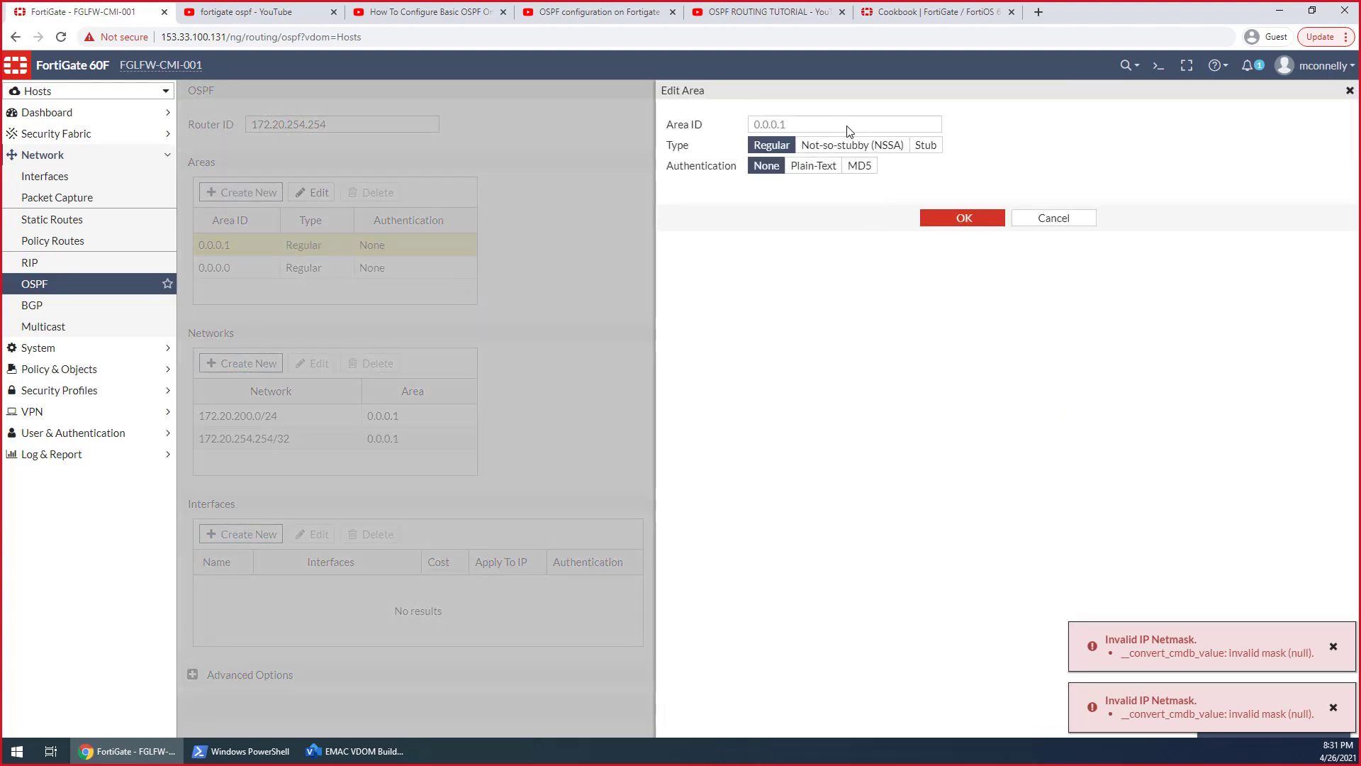
pyautogui.click(1030, 225)
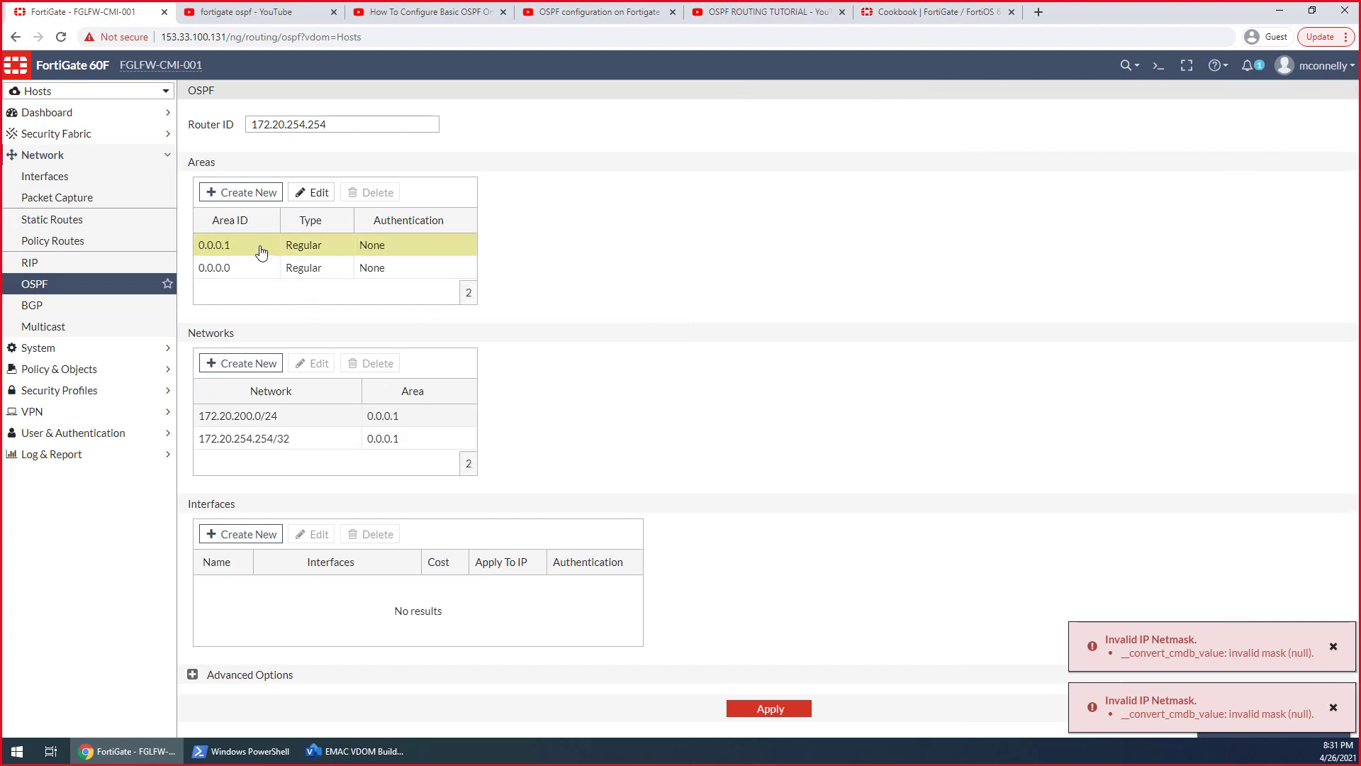
# Reassign the OSPF network 172.20.254.254/32 to area 0.0.0.0
pyautogui.click(319, 437)
pyautogui.doubleClick(387, 446)
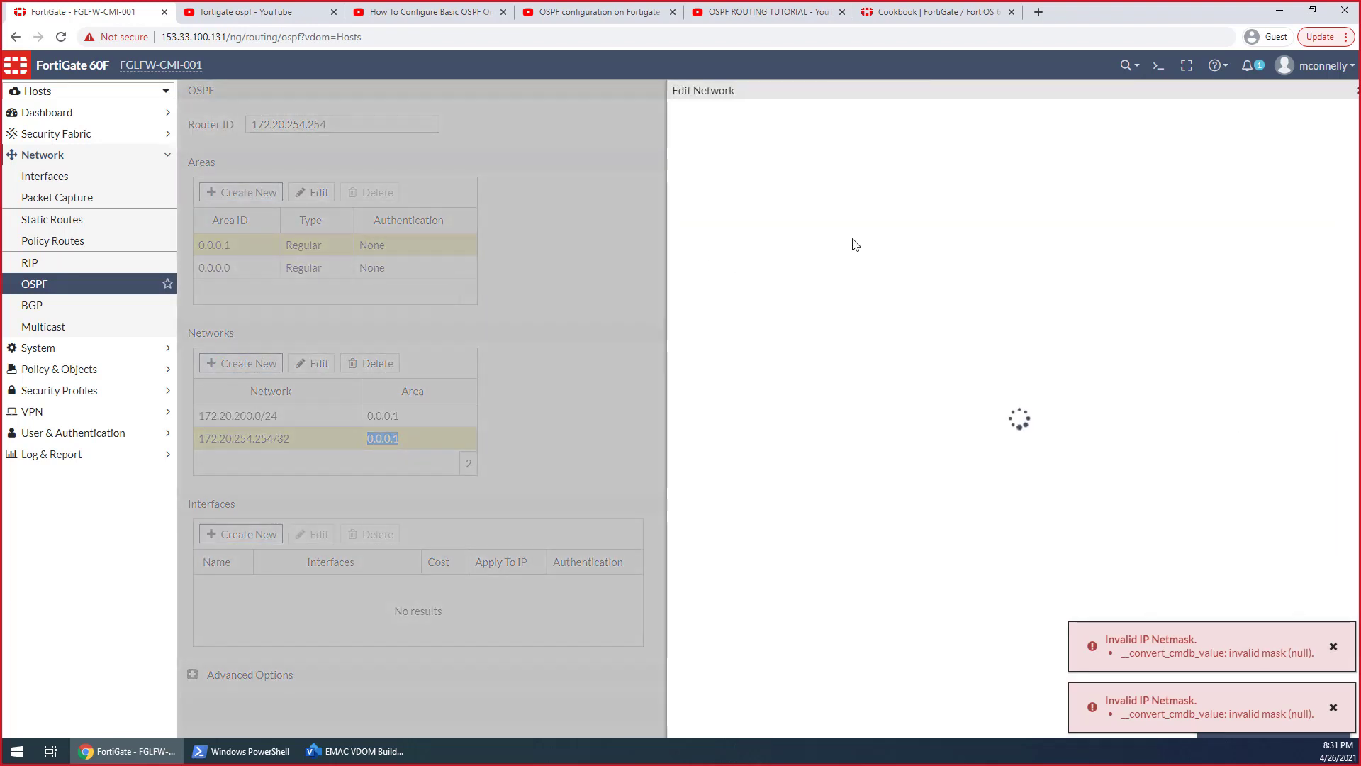
pyautogui.click(840, 144)
pyautogui.click(829, 124)
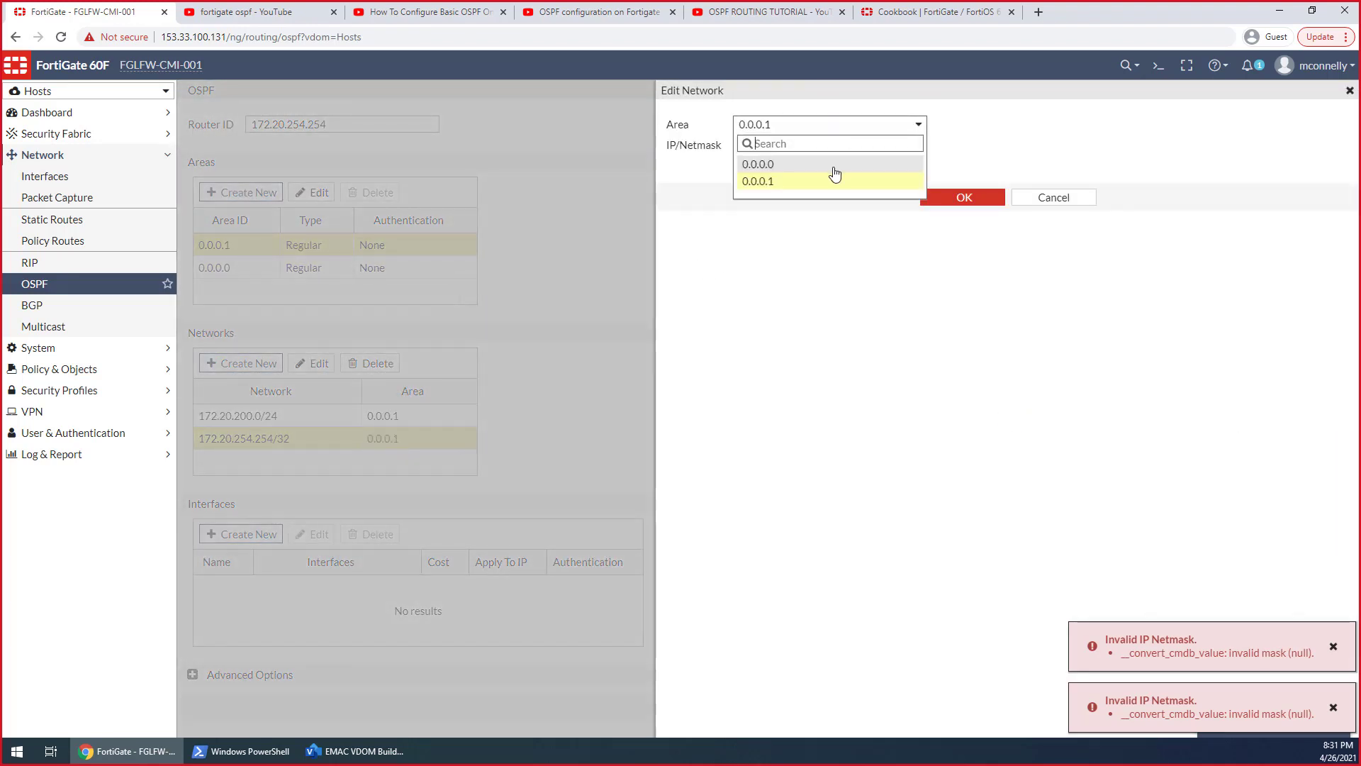
pyautogui.click(834, 166)
pyautogui.click(922, 198)
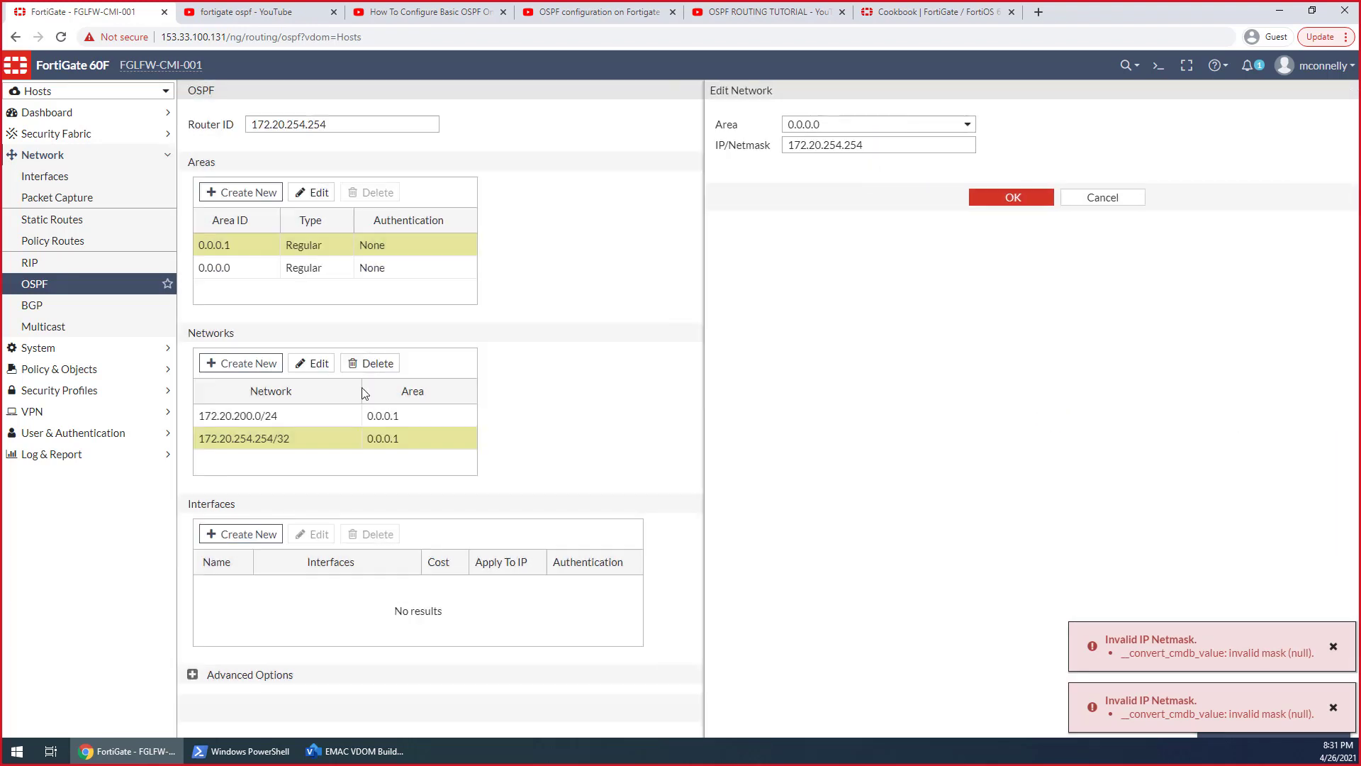
# Reassign the OSPF network 172.20.200.0/24 to area 0.0.0.0
pyautogui.click(287, 420)
pyautogui.doubleClick(318, 423)
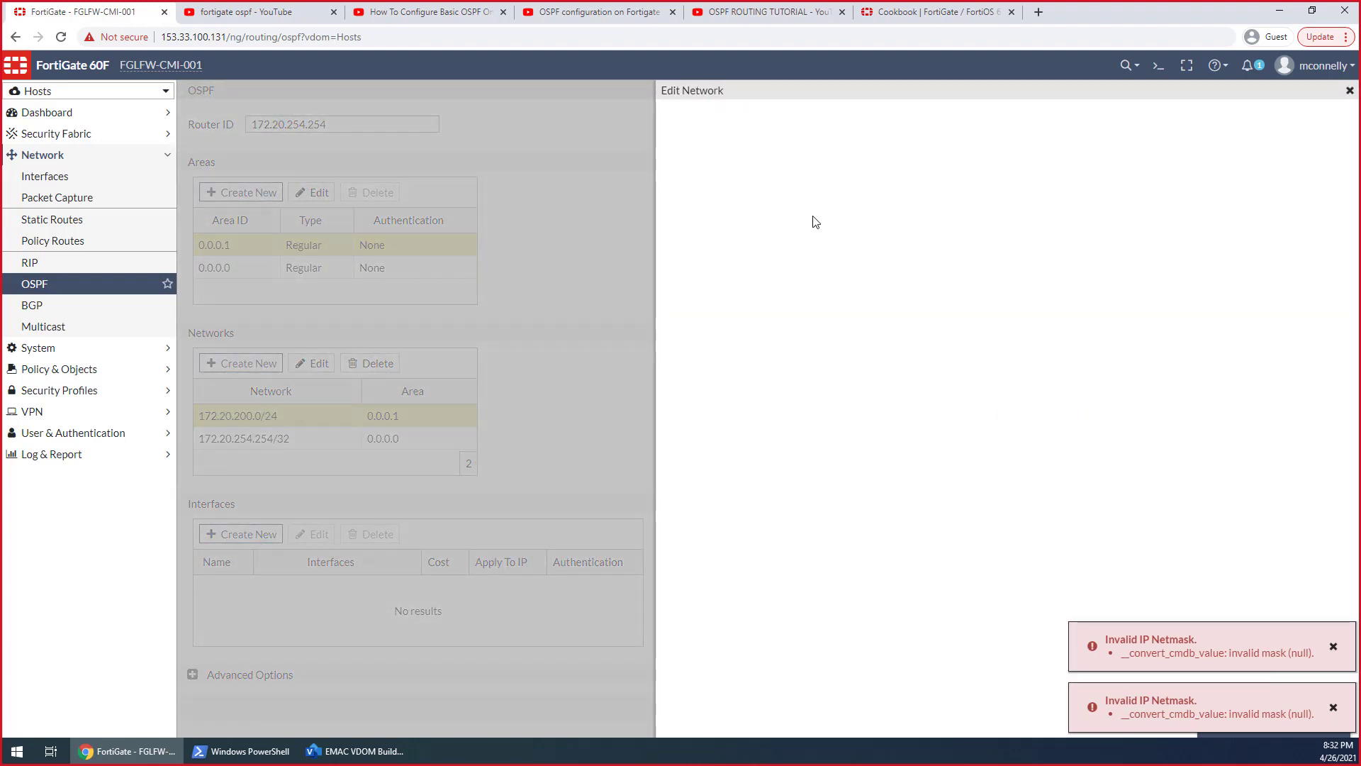
pyautogui.click(824, 125)
pyautogui.click(855, 165)
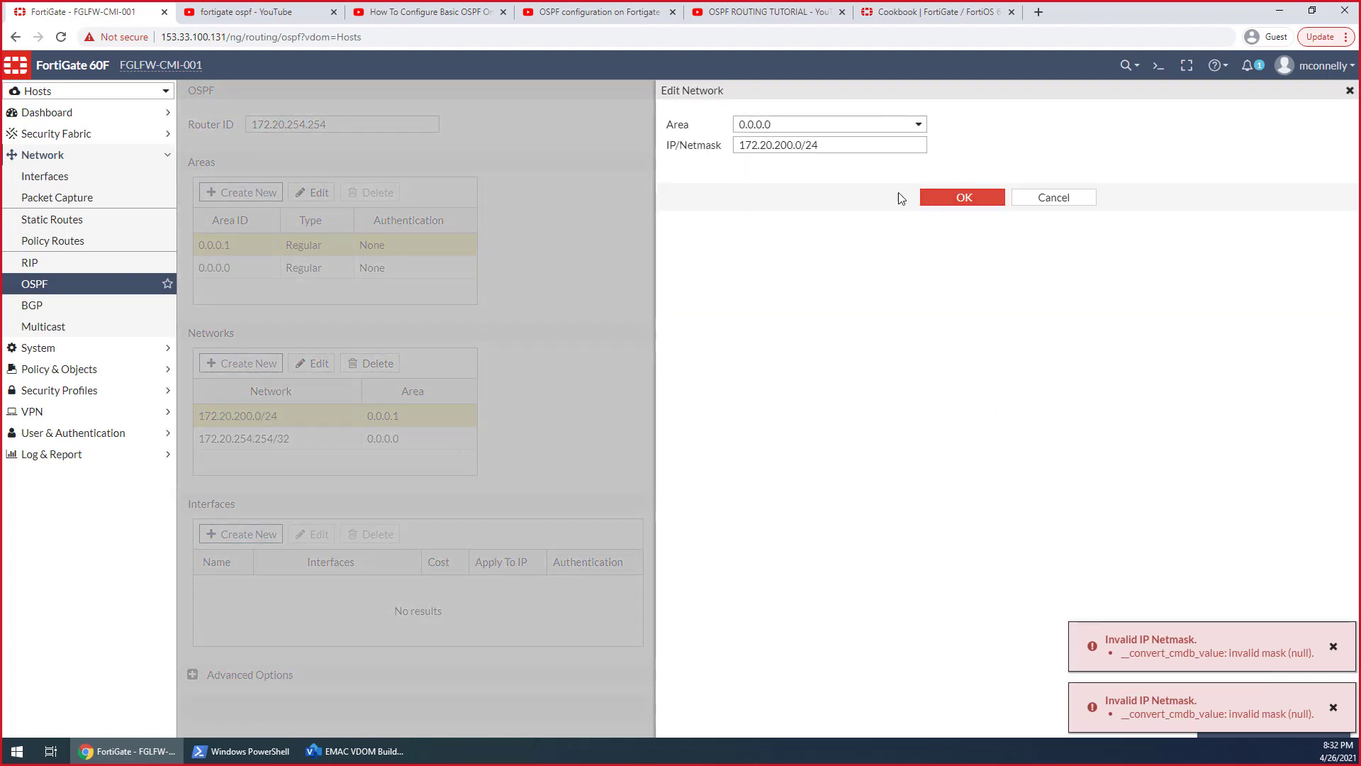
pyautogui.click(925, 197)
# Delete the OSPF area 0.0.0.1 from the Hosts VDOM
pyautogui.click(276, 241)
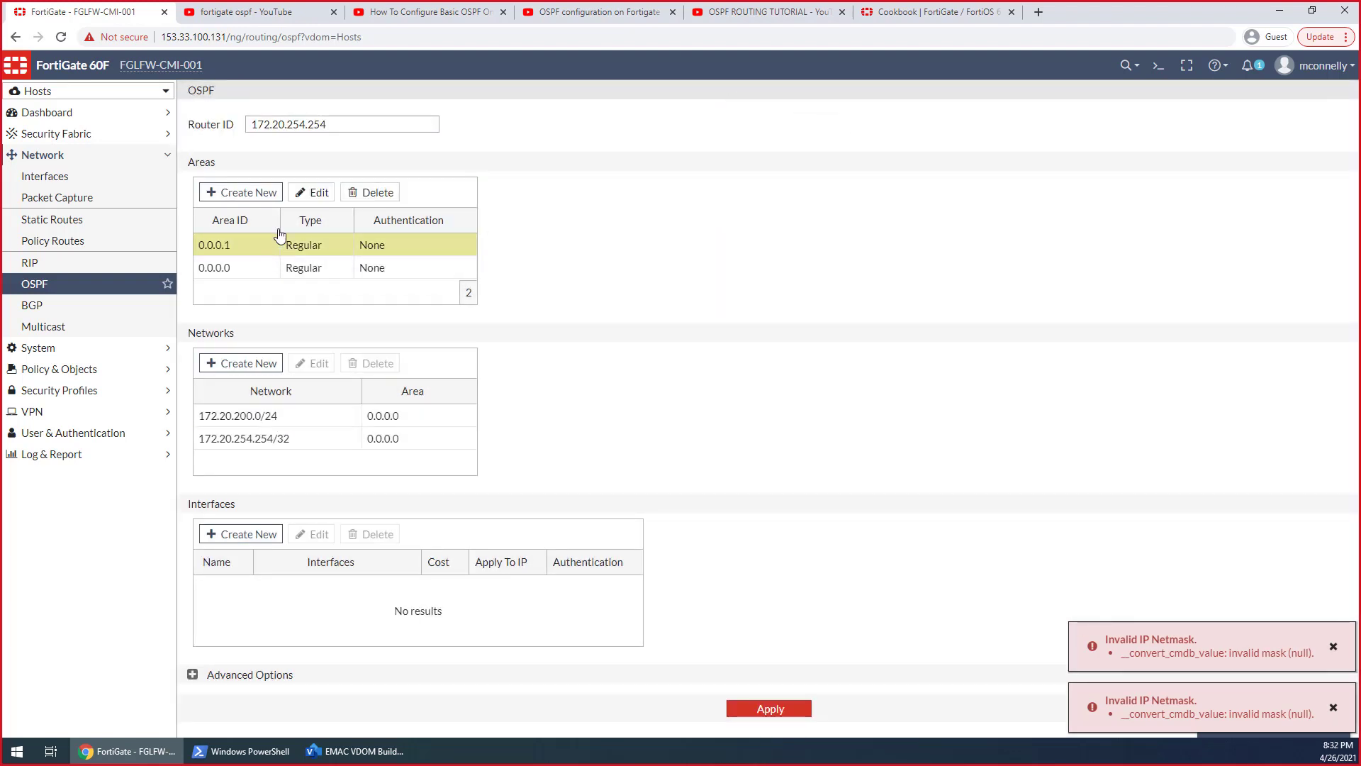
pyautogui.click(371, 193)
pyautogui.click(1138, 172)
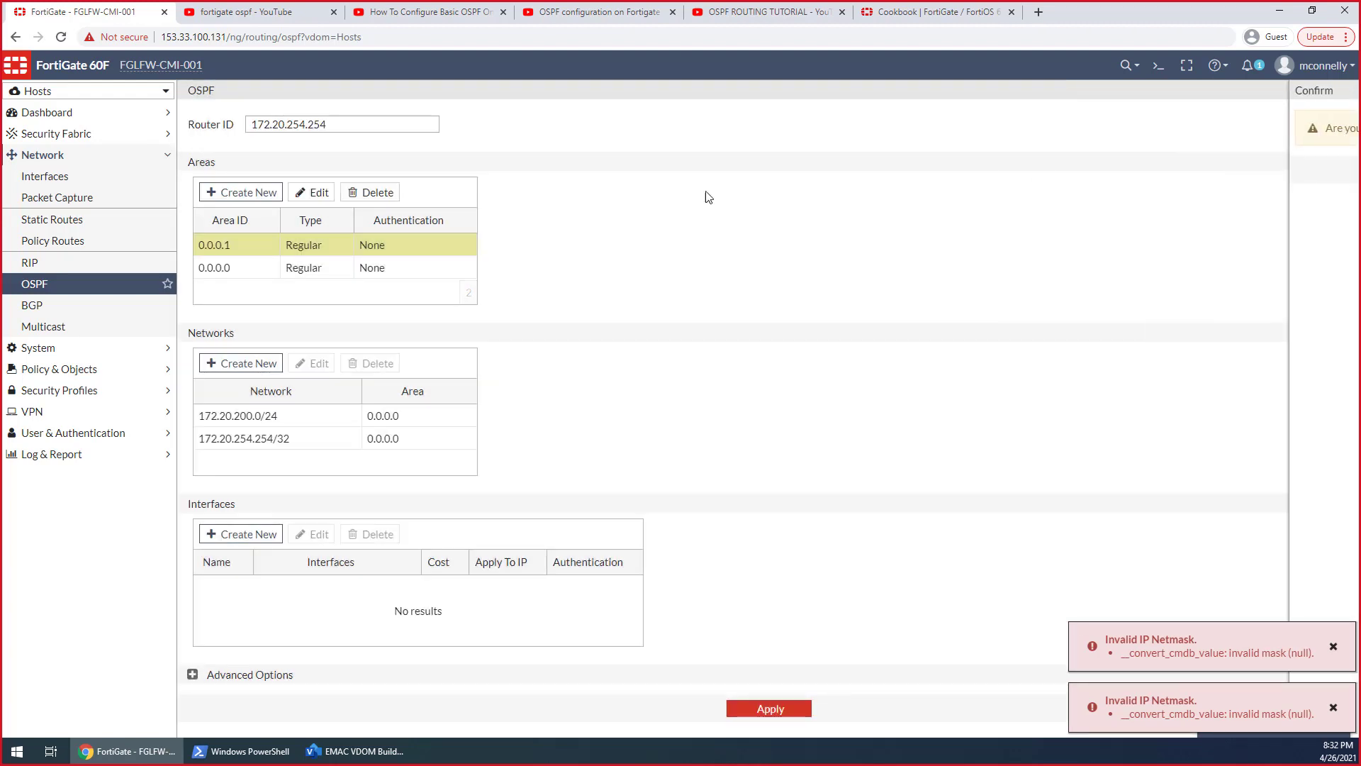
# Start adding an OSPF area, trying 0.0.0.1/24 as the area ID and shortening it to 0.0.0.1
pyautogui.click(264, 190)
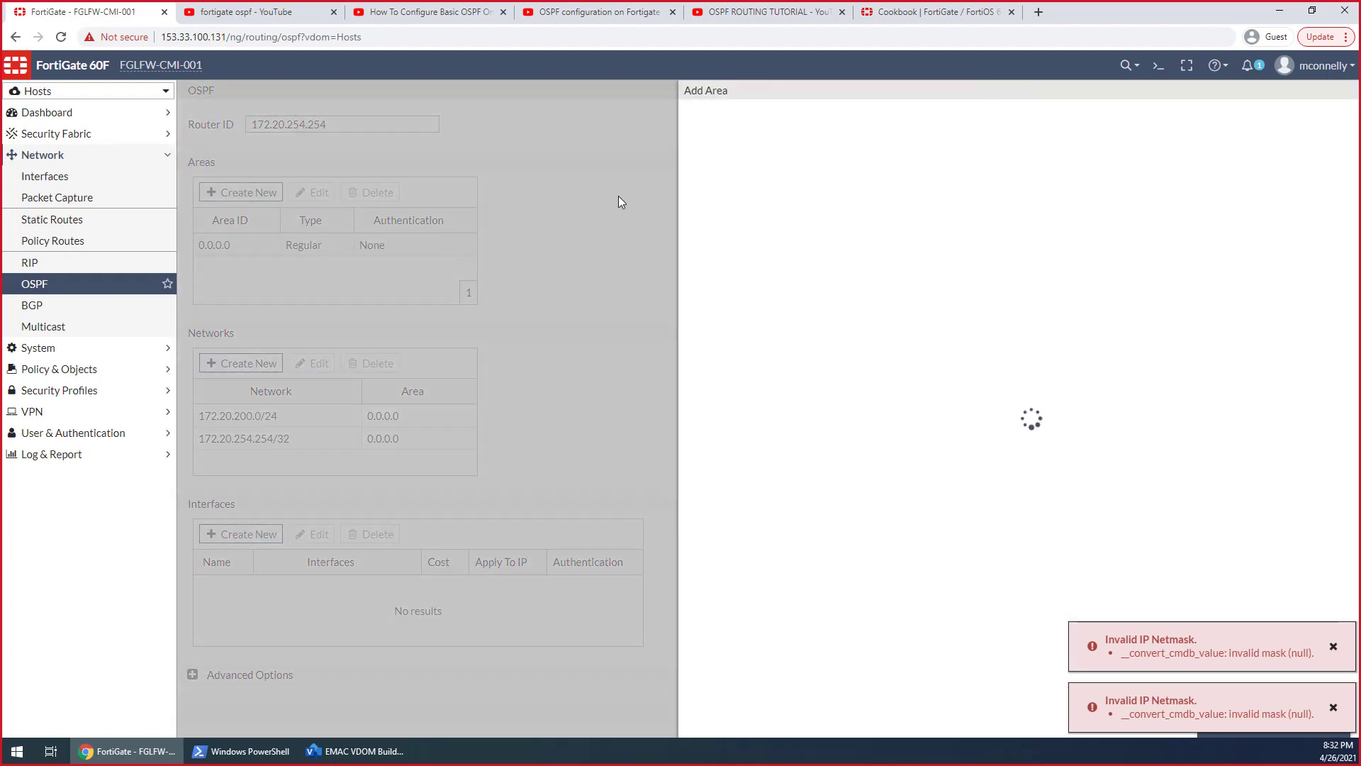
pyautogui.click(793, 123)
pyautogui.write('0.0.0.')
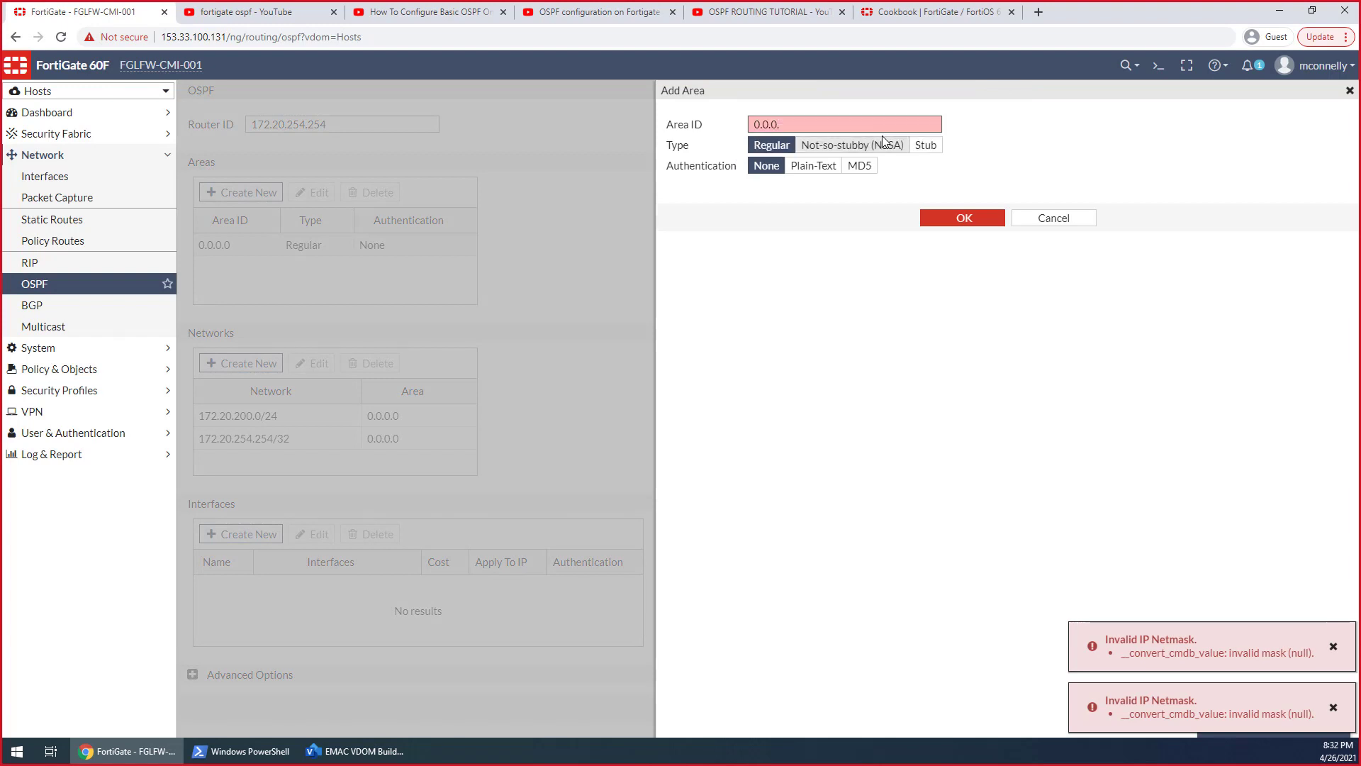
pyautogui.write('1/24')
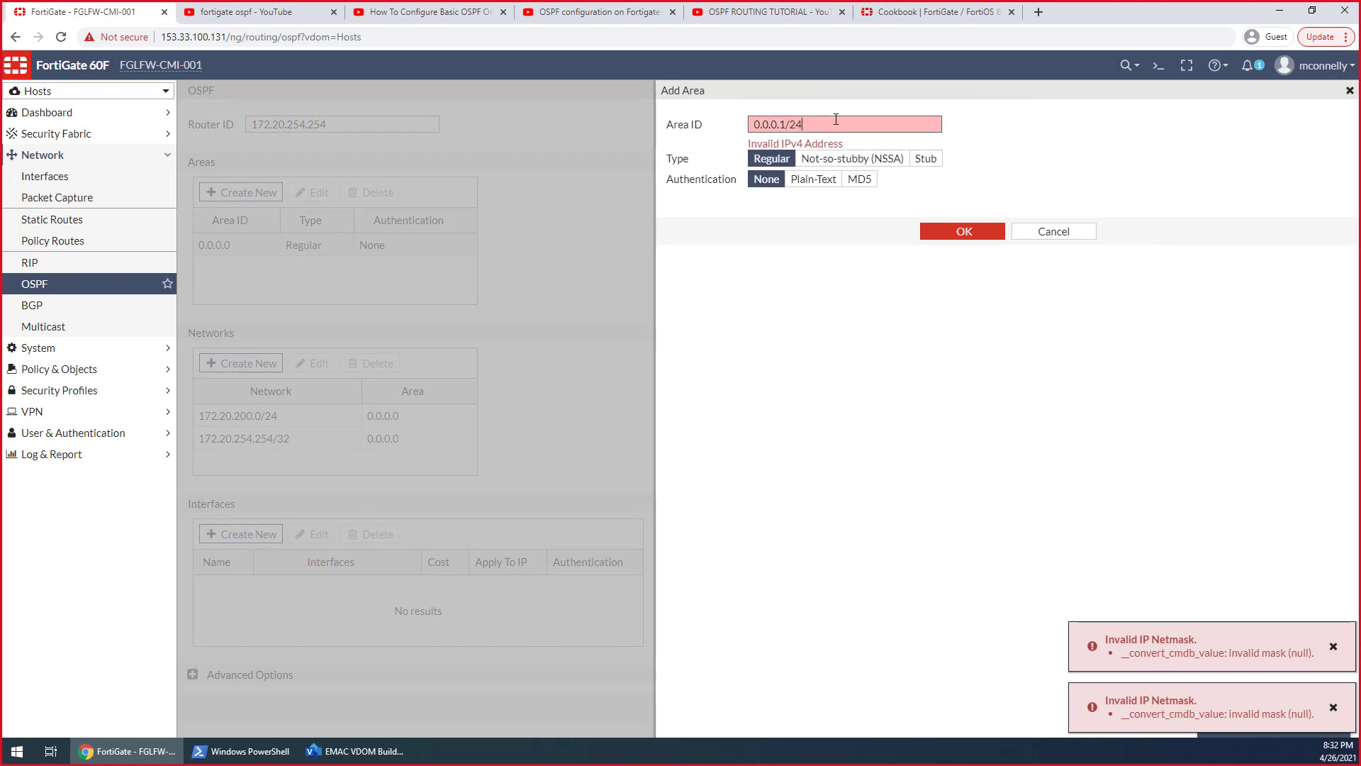
pyautogui.press('BackSpace')
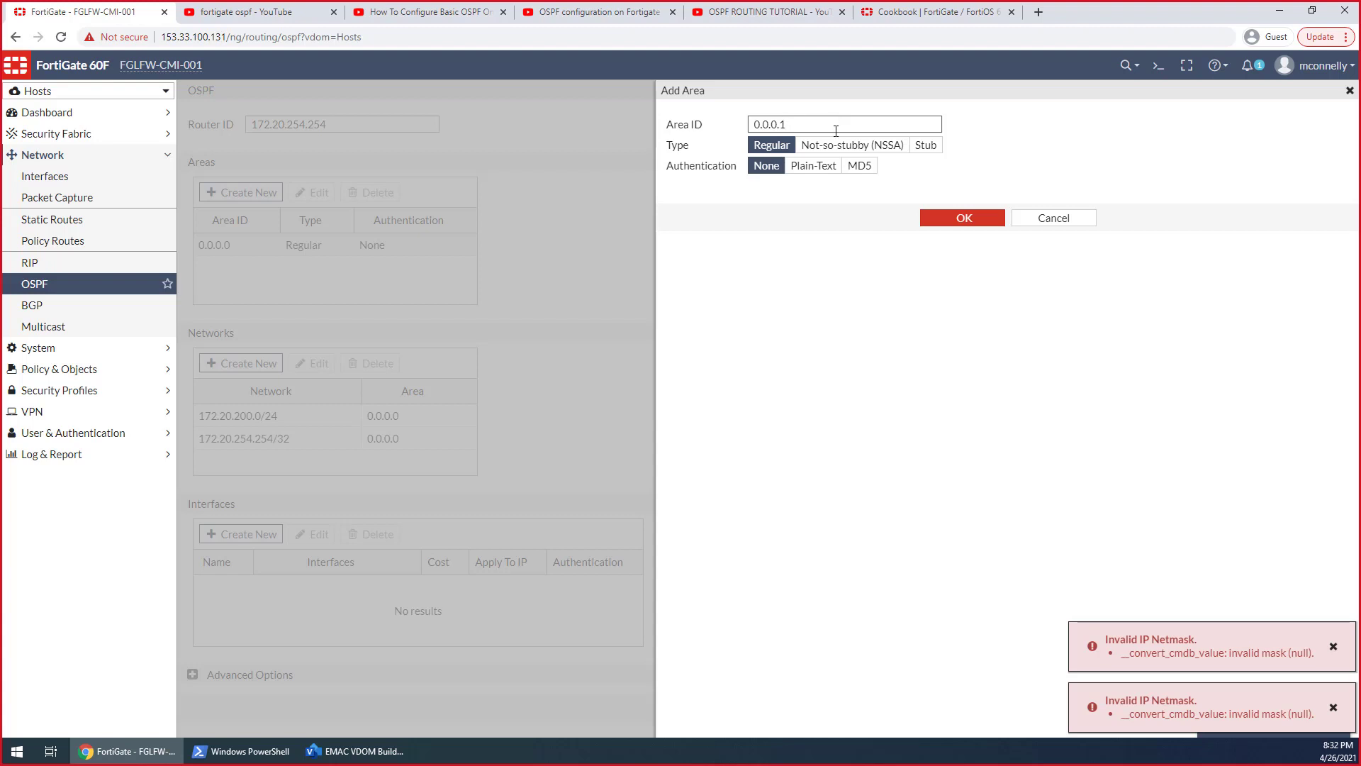
# Open the CLI console for the Hosts VDOM and review the full router OSPF configuration, including the router ID
pyautogui.click(1160, 71)
pyautogui.write('c')
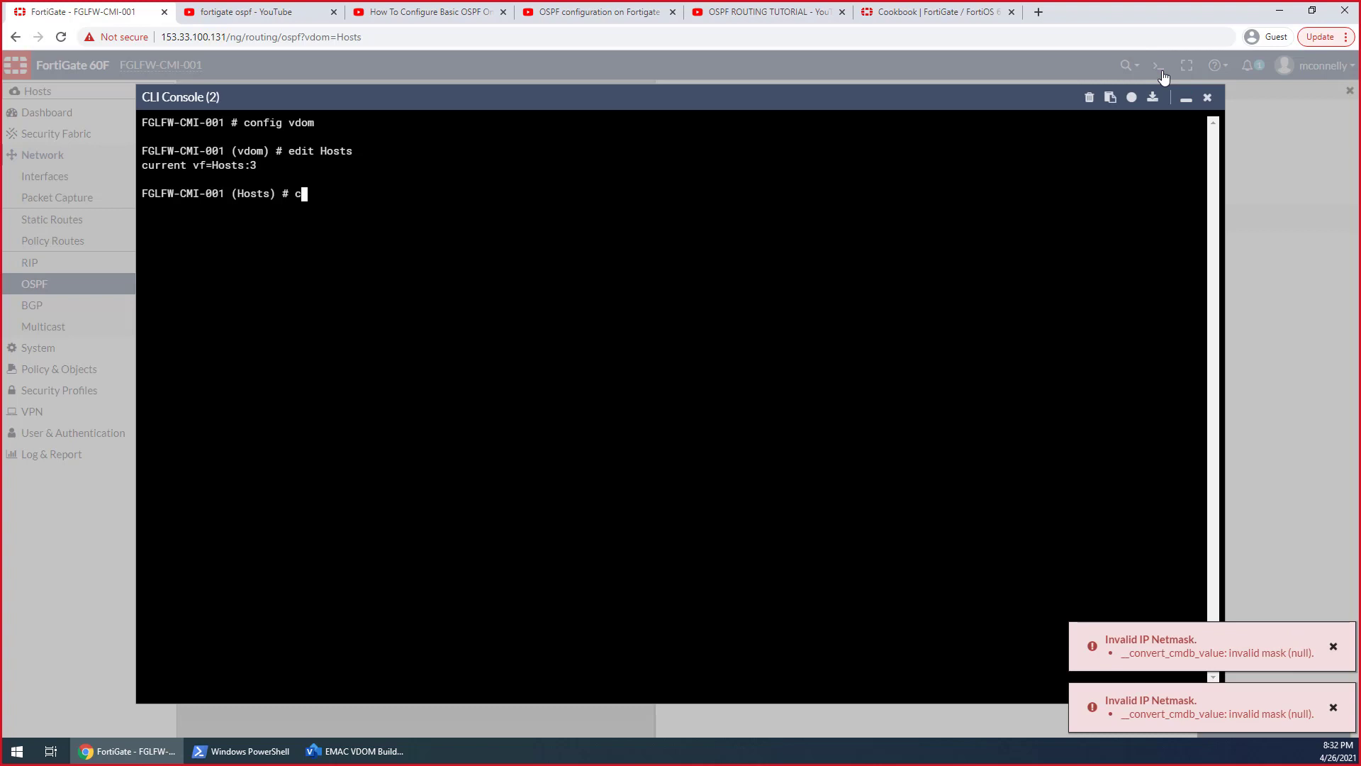
pyautogui.write('onfig router ospf')
pyautogui.press('?')
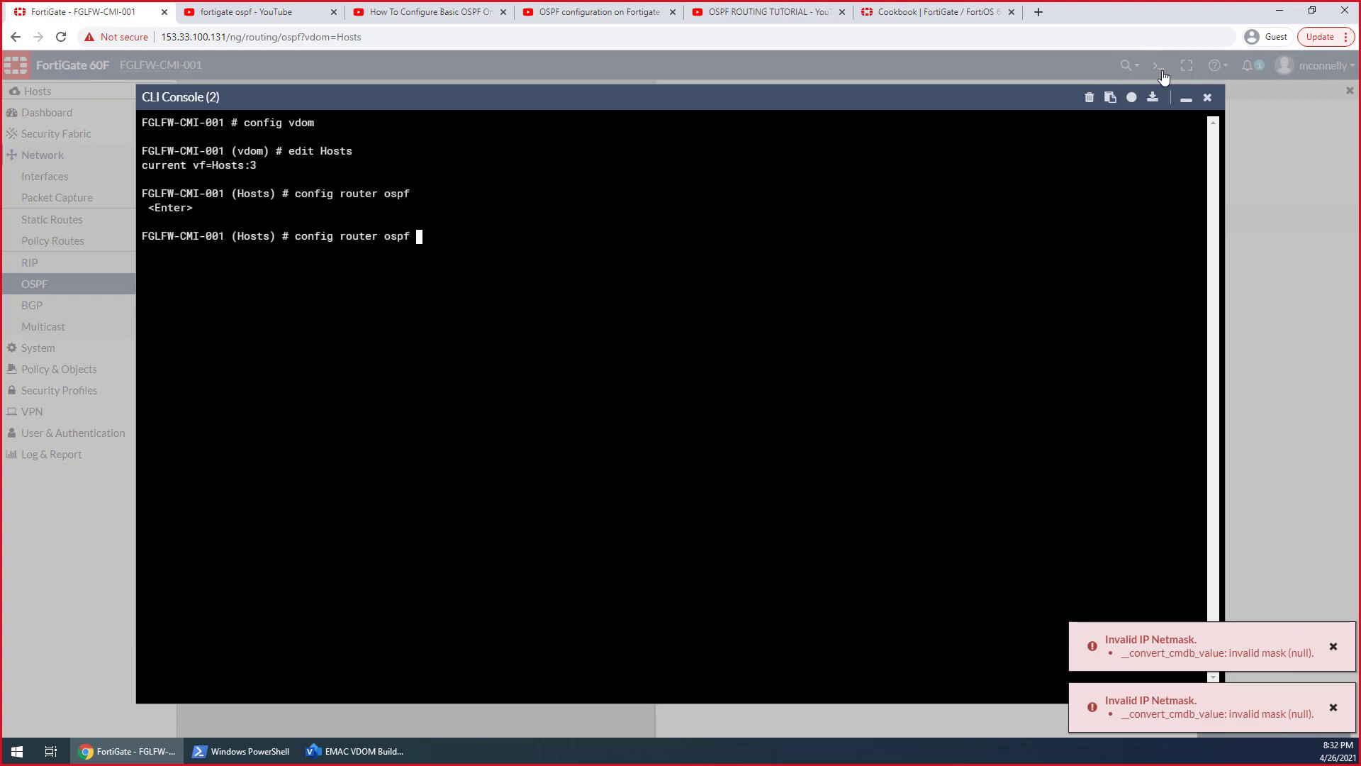
pyautogui.press('Return')
pyautogui.write('get')
pyautogui.press('Return')
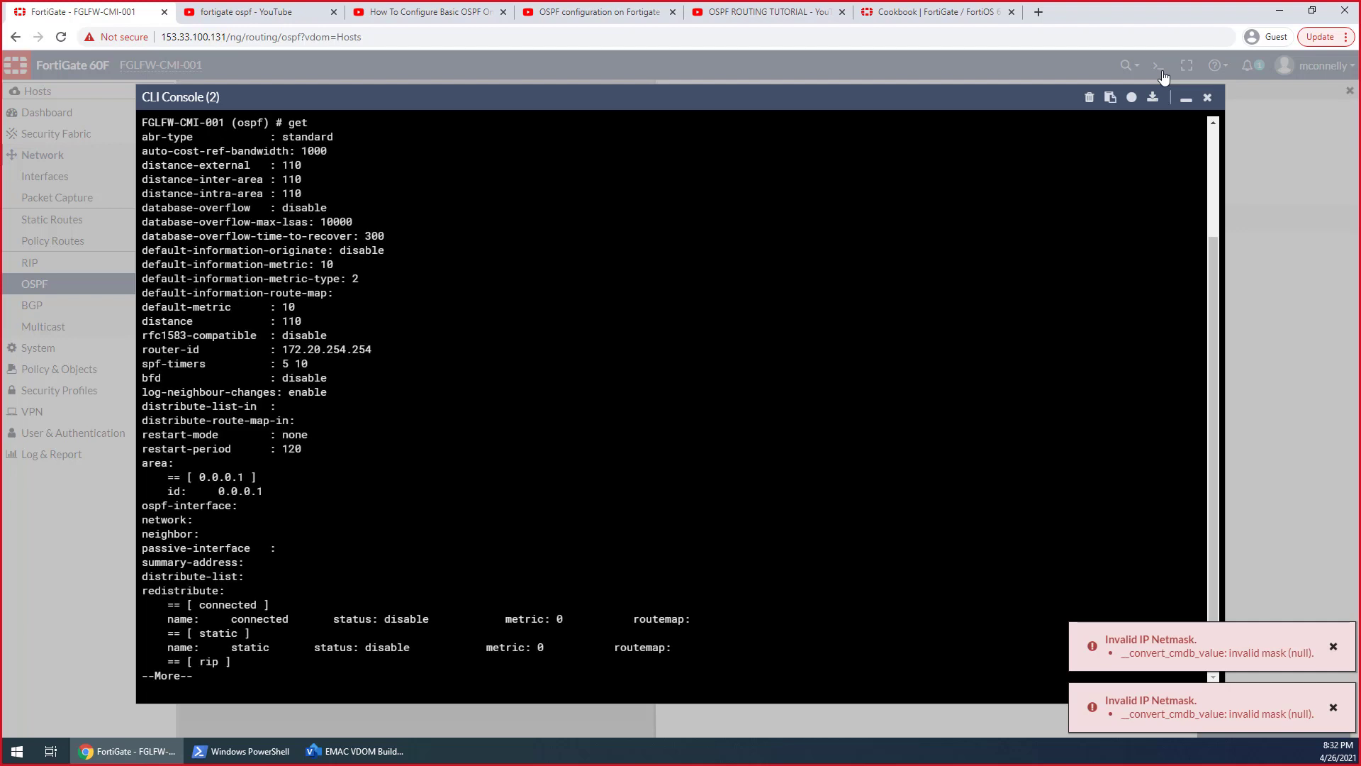
pyautogui.press('space')
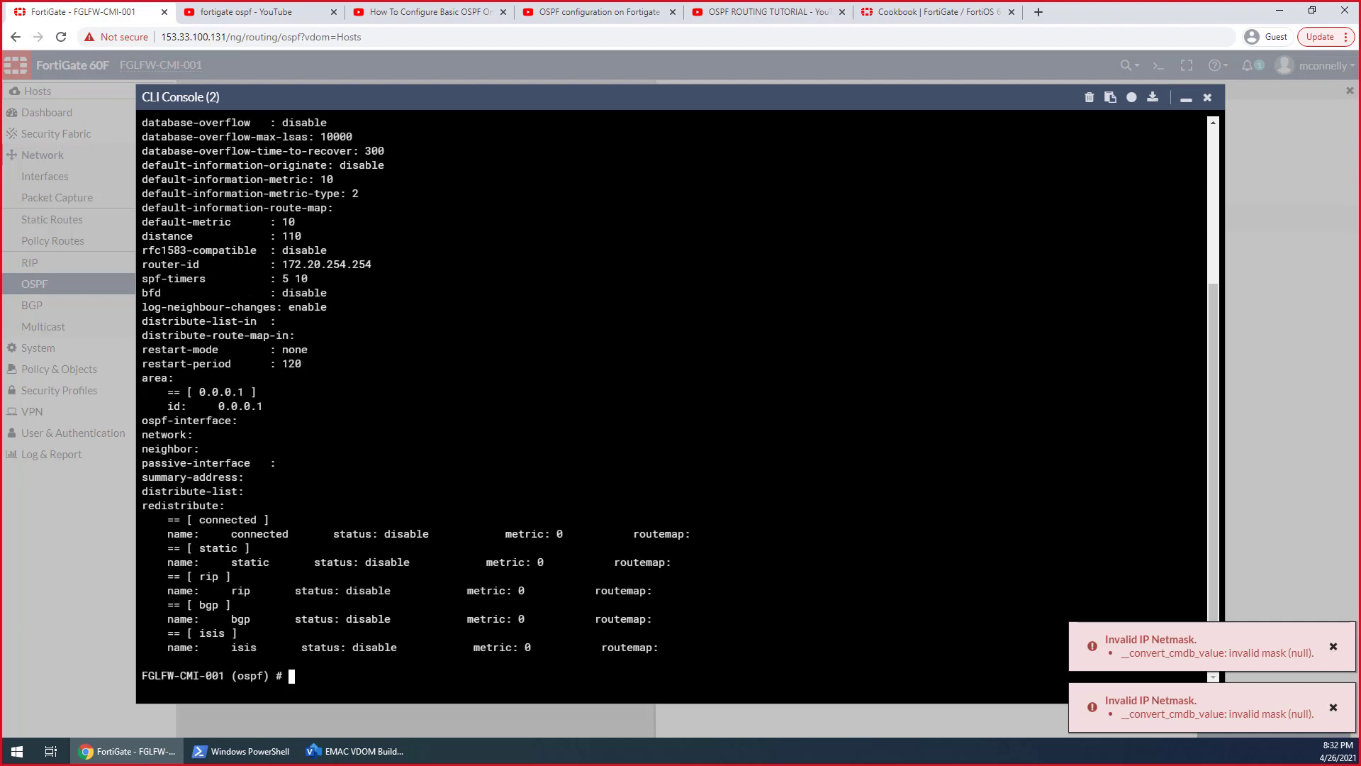
pyautogui.scroll(1, 673, 397)
pyautogui.scroll(1, 673, 397)
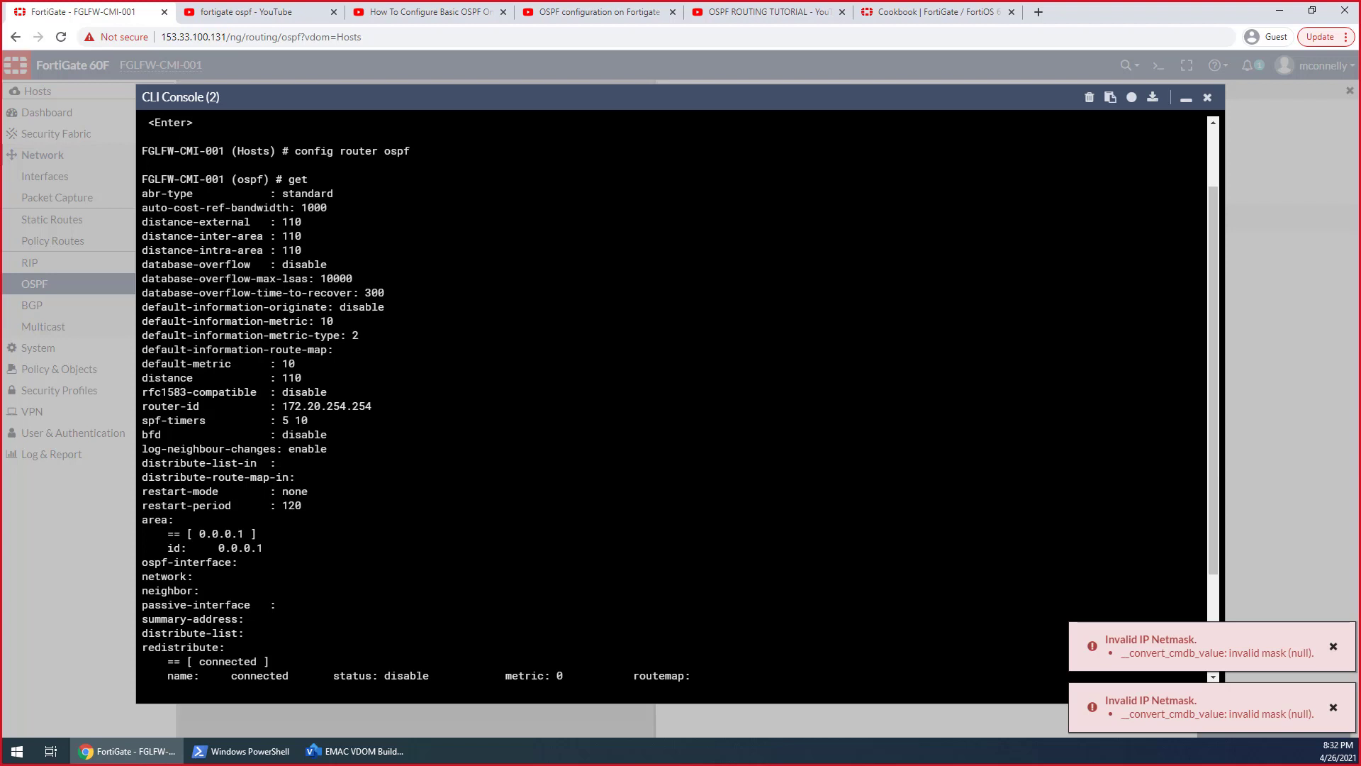
pyautogui.moveTo(378, 407); pyautogui.dragTo(282, 407)
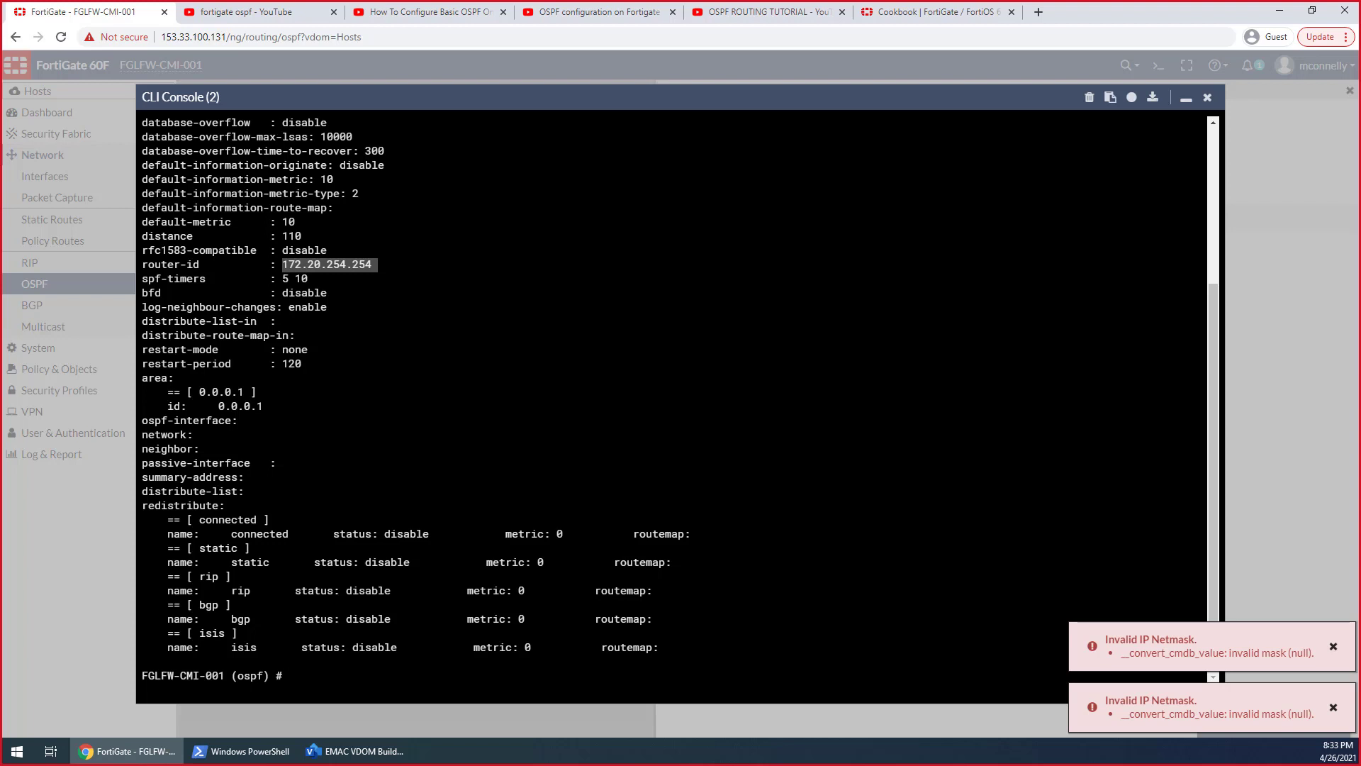
# Enter the ospf-interface configuration within router OSPF and list its existing entries
pyautogui.write('set ')
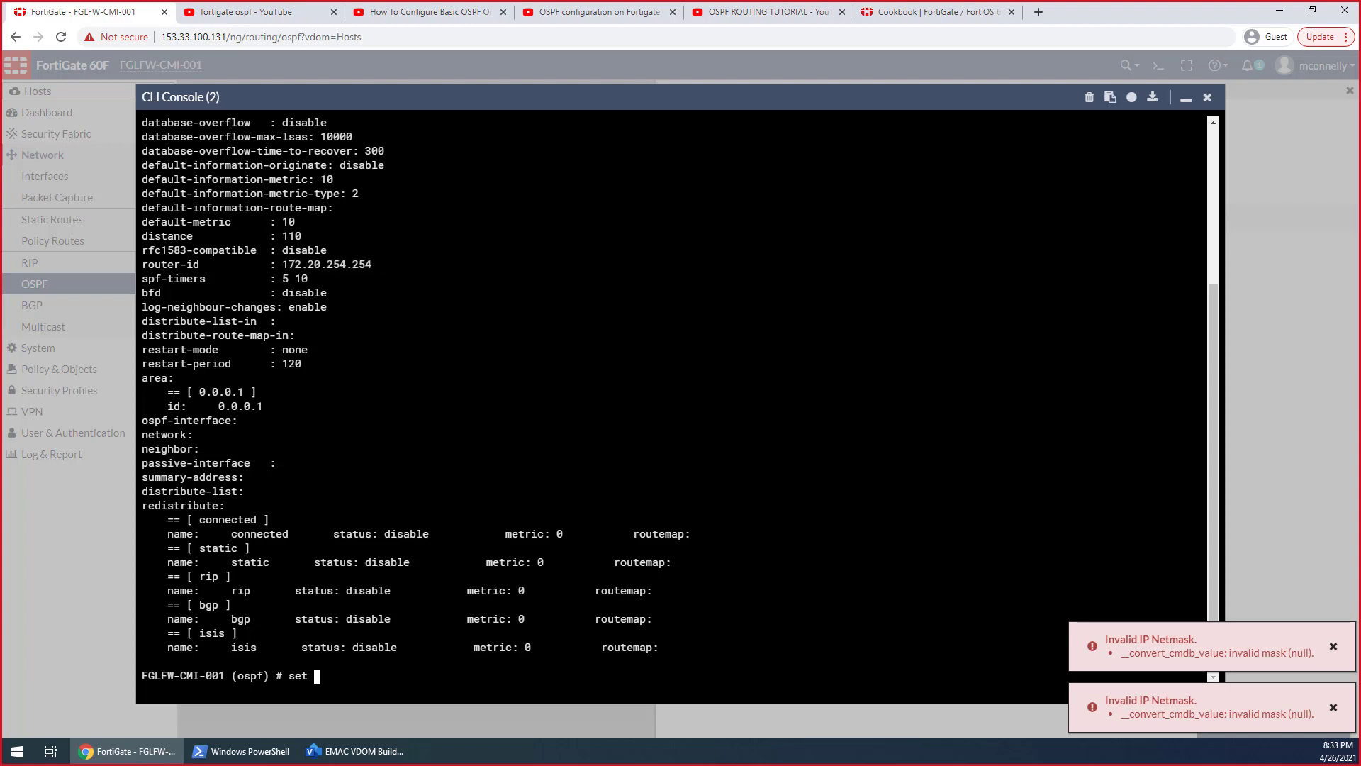
pyautogui.write('os')
pyautogui.press('BackSpace')
pyautogui.press('BackSpace')
pyautogui.press('BackSpace')
pyautogui.press('BackSpace')
pyautogui.press('BackSpace')
pyautogui.write('config os')
pyautogui.press('Tab')
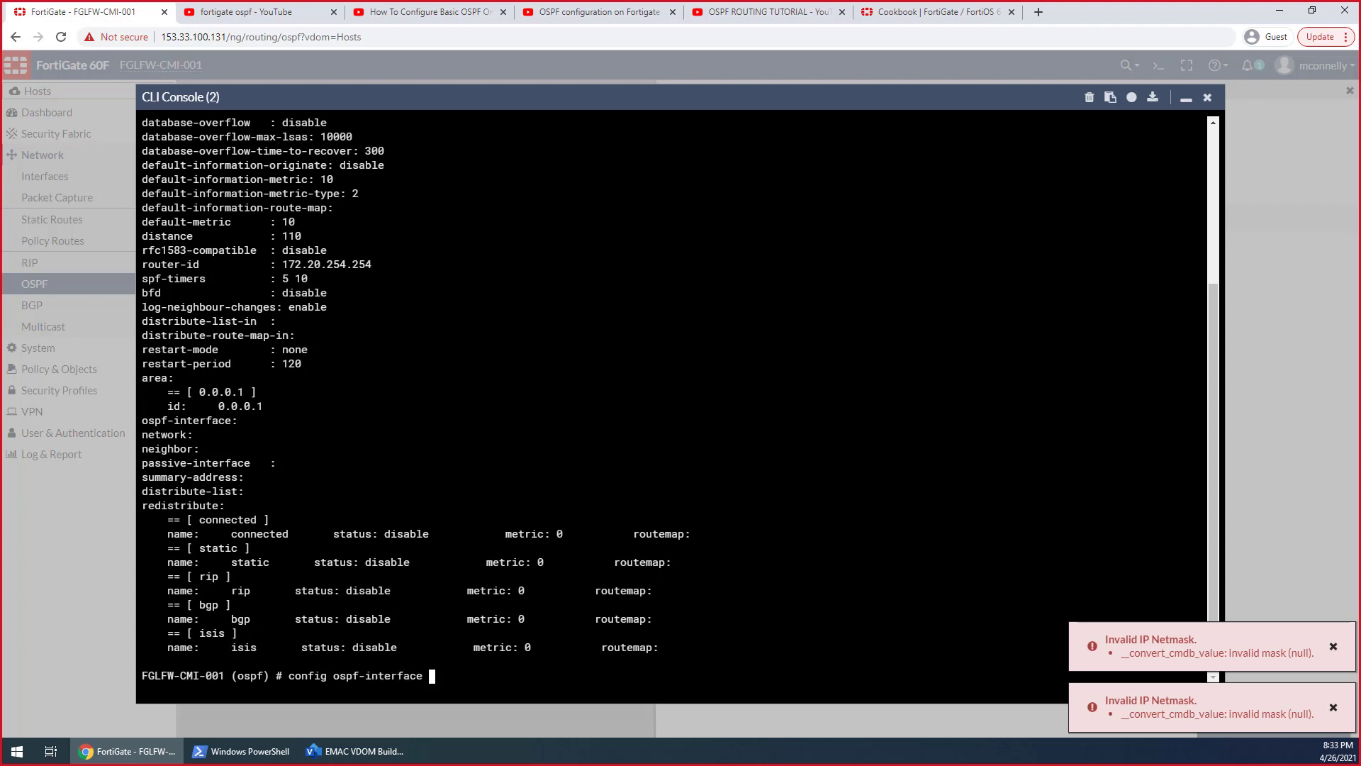
pyautogui.press('Return')
pyautogui.write('get')
pyautogui.press('Return')
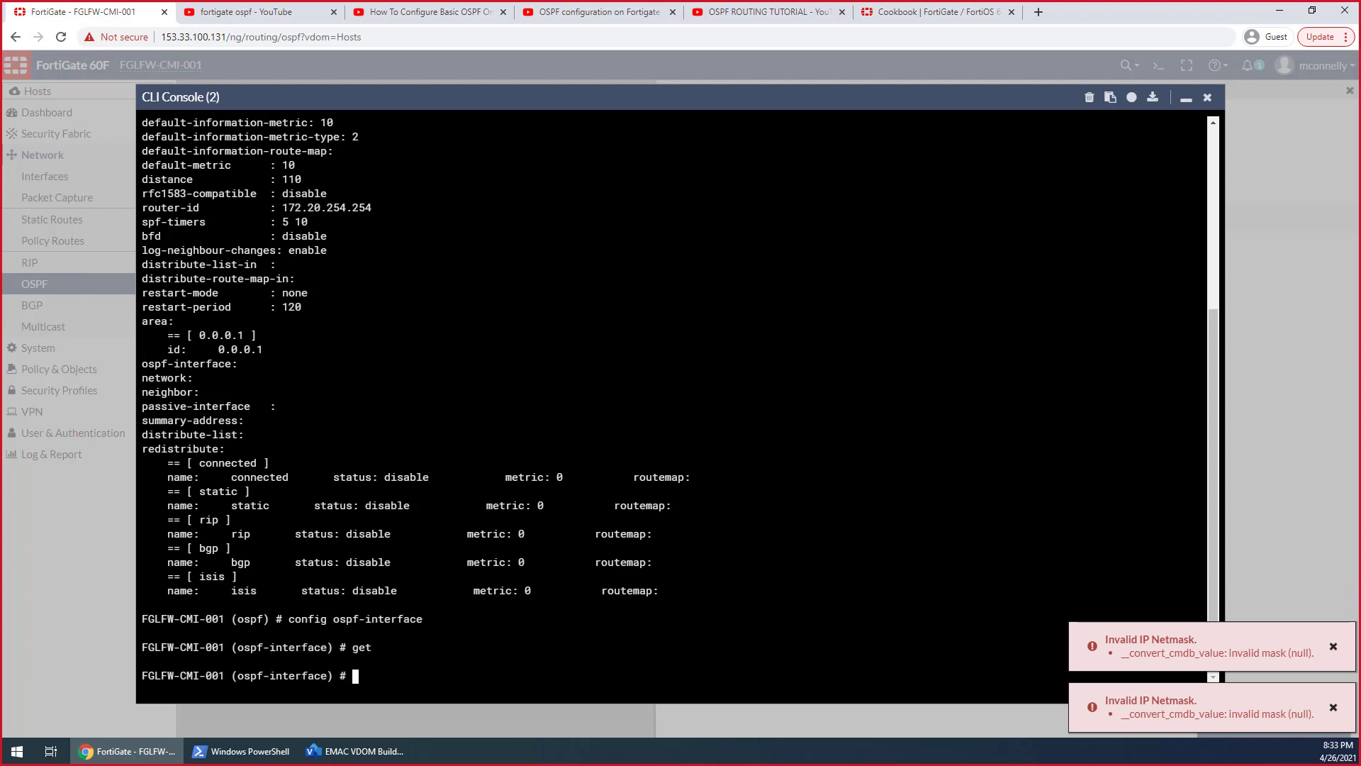
# Try to add an OSPF interface entry named 1, listing its settings before ending the edit
pyautogui.write('set')
pyautogui.press('BackSpace')
pyautogui.press('BackSpace')
pyautogui.press('BackSpace')
pyautogui.press('BackSpace')
pyautogui.write('edit 1')
pyautogui.press('Return')
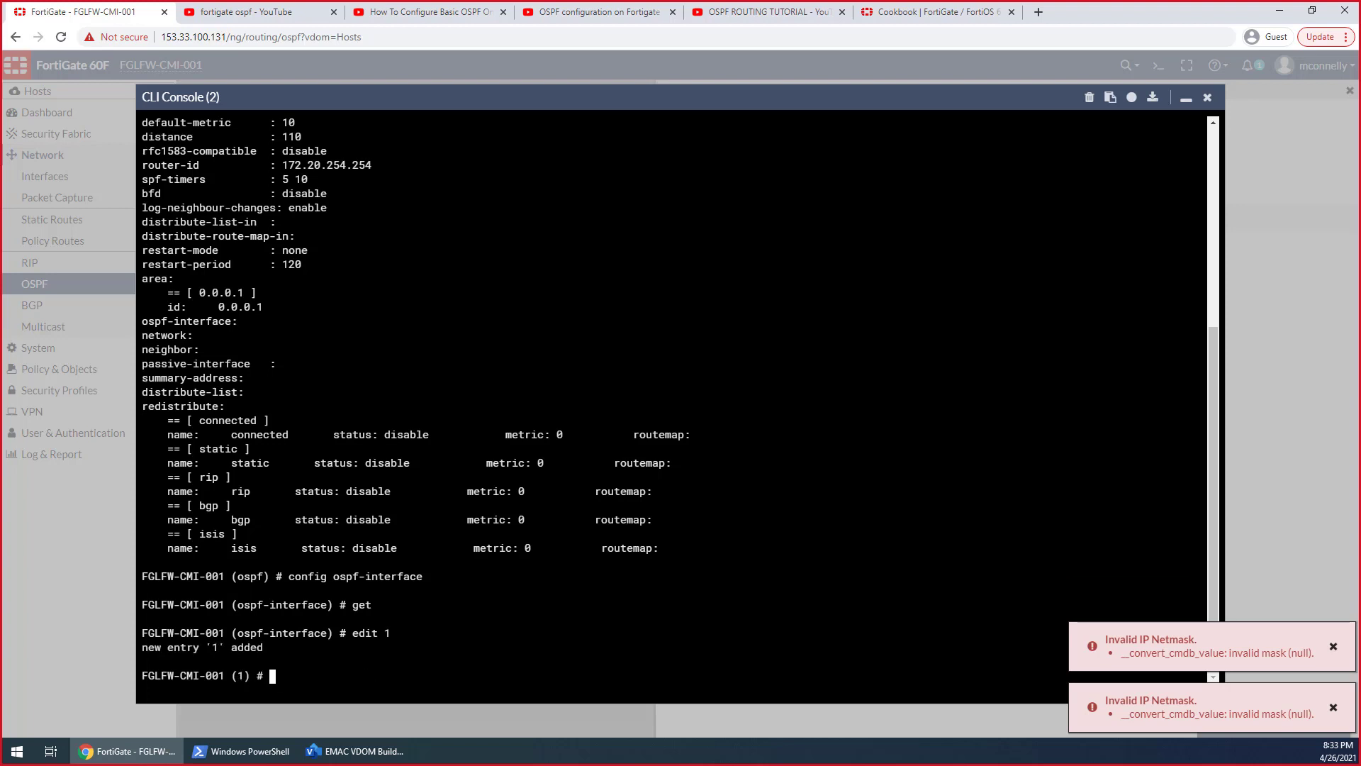
pyautogui.write('get')
pyautogui.press('Return')
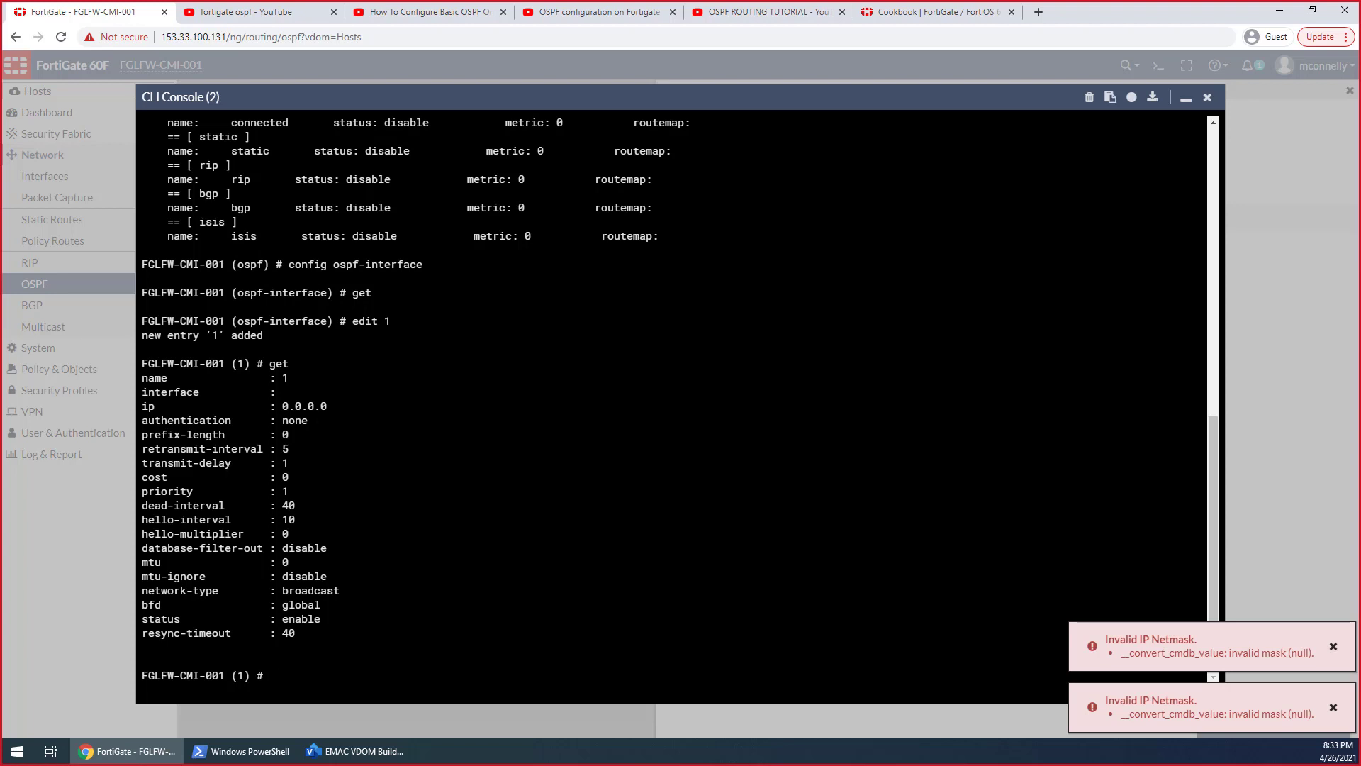
pyautogui.write('end')
pyautogui.press('Return')
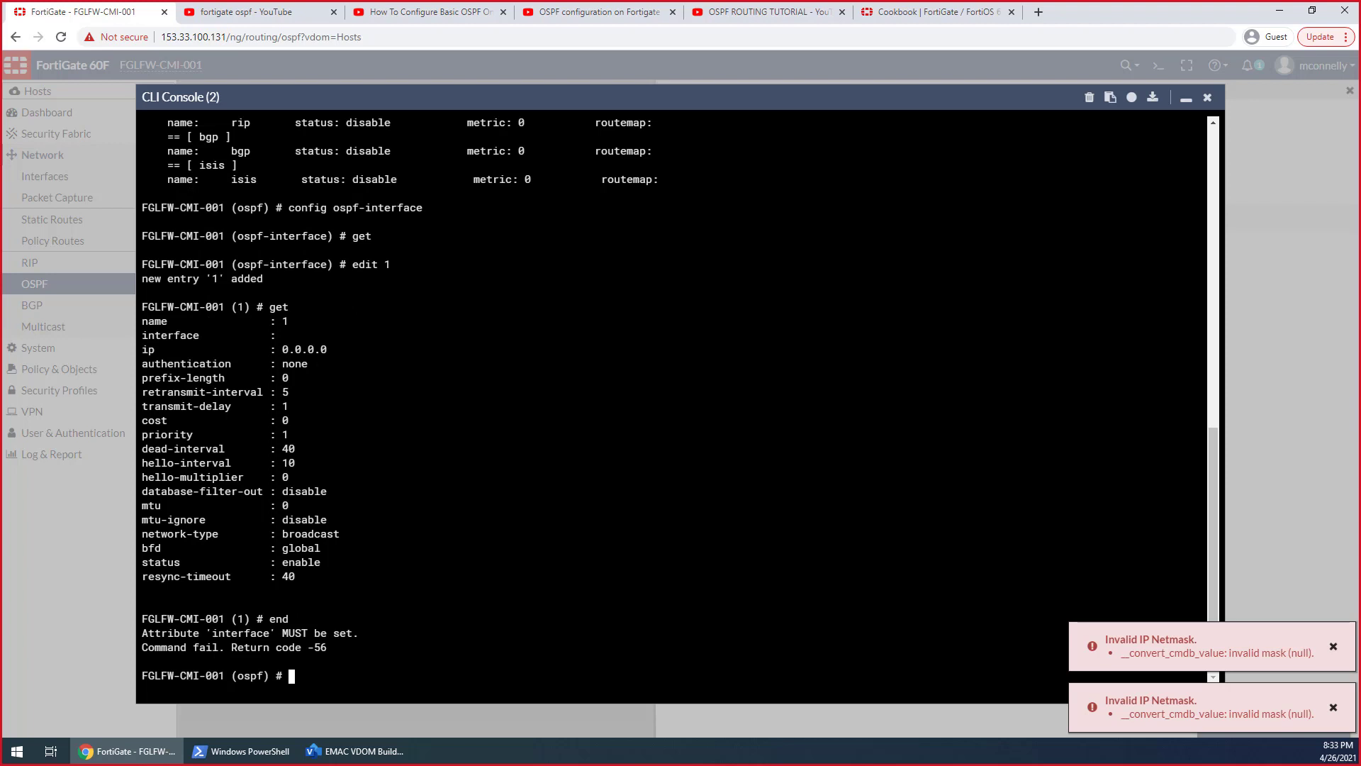
# Try to edit VLAN_200 and VLAN200 directly from the router OSPF level of the CLI
pyautogui.write('edit VLAN_200')
pyautogui.press('Return')
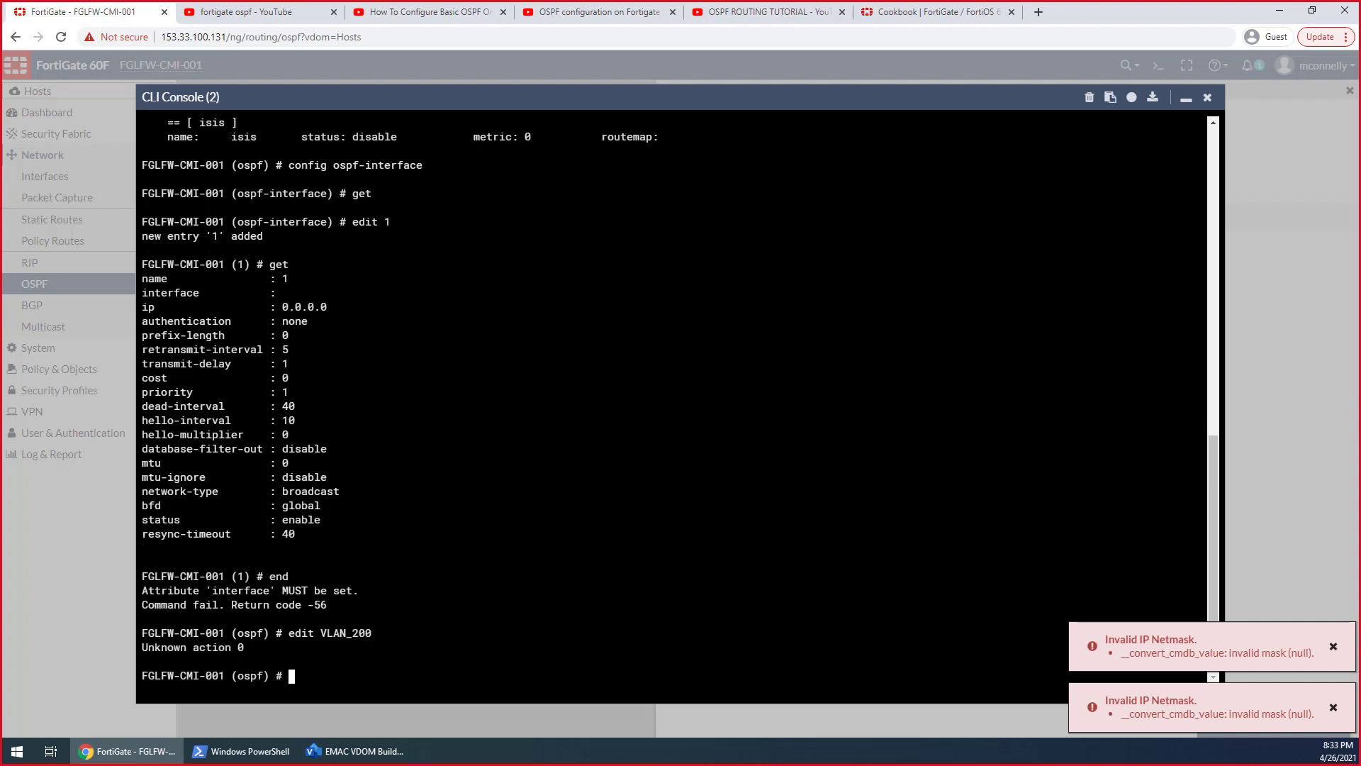
pyautogui.write('g')
pyautogui.write('edit V:L')
pyautogui.press('BackSpace')
pyautogui.press('BackSpace')
pyautogui.write('LAN200')
pyautogui.press('Return')
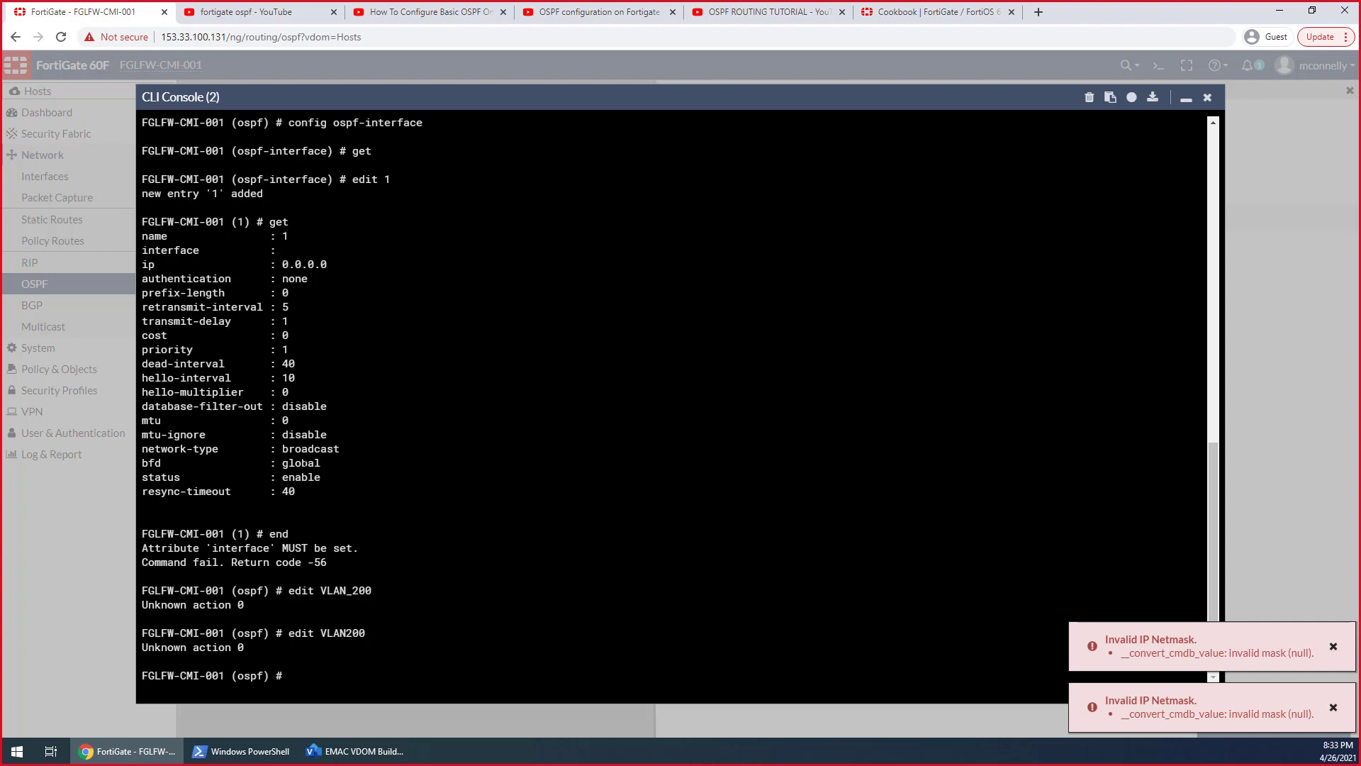
# Re-enter the ospf-interface configuration, add an entry named VLAN_200 and list its settings
pyautogui.write('cpmfog')
pyautogui.press('BackSpace')
pyautogui.press('BackSpace')
pyautogui.press('BackSpace')
pyautogui.press('BackSpace')
pyautogui.press('BackSpace')
pyautogui.press('BackSpace')
pyautogui.write('ond')
pyautogui.press('BackSpace')
pyautogui.write('fig ospf-interface')
pyautogui.press('Return')
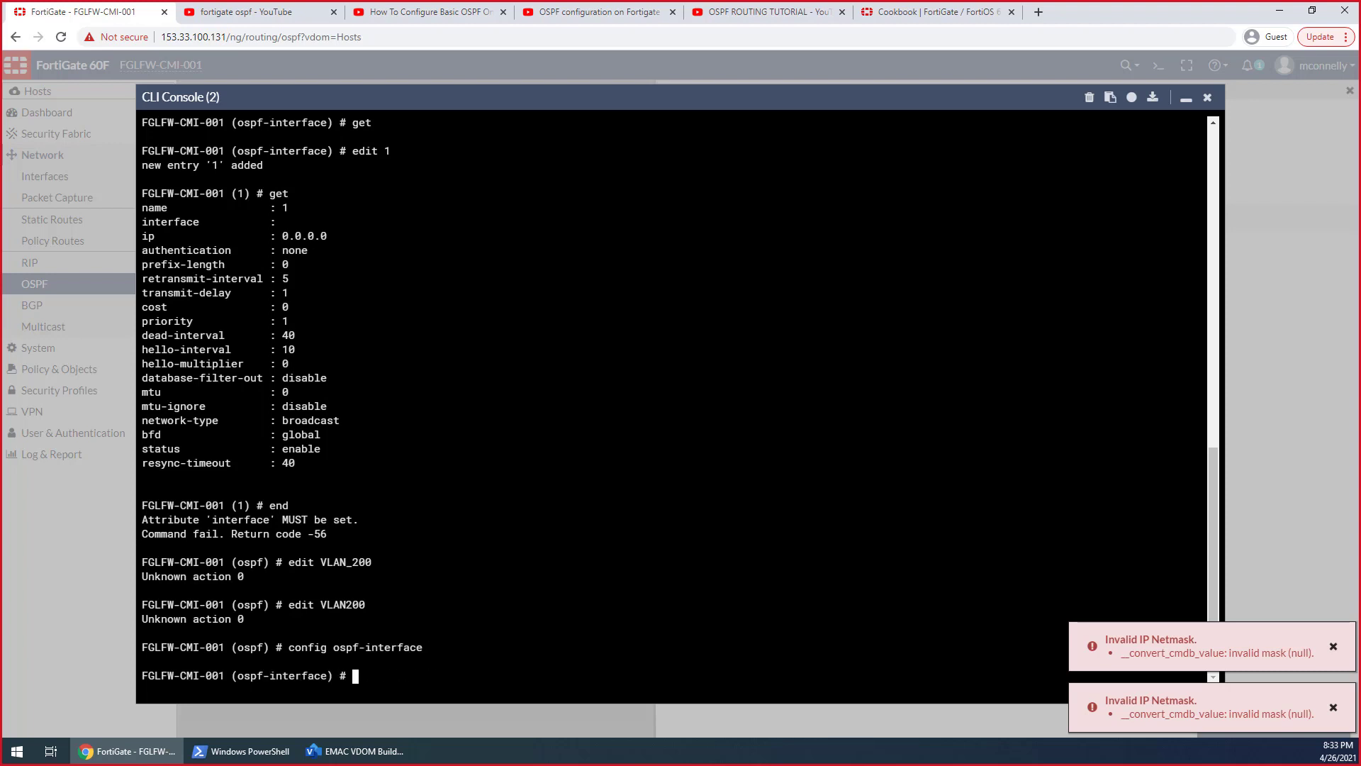
pyautogui.write('edit VLAN_200')
pyautogui.press('Return')
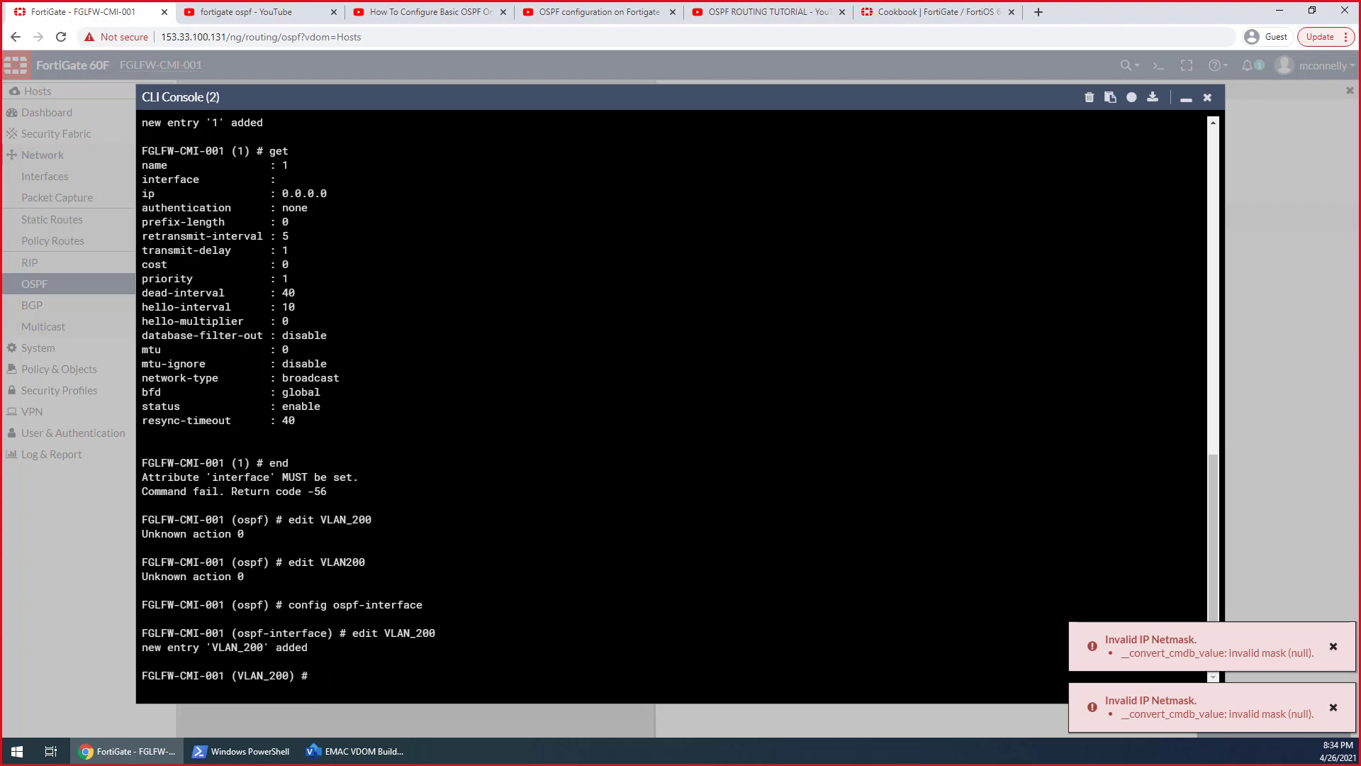
pyautogui.write('get')
pyautogui.press('Return')
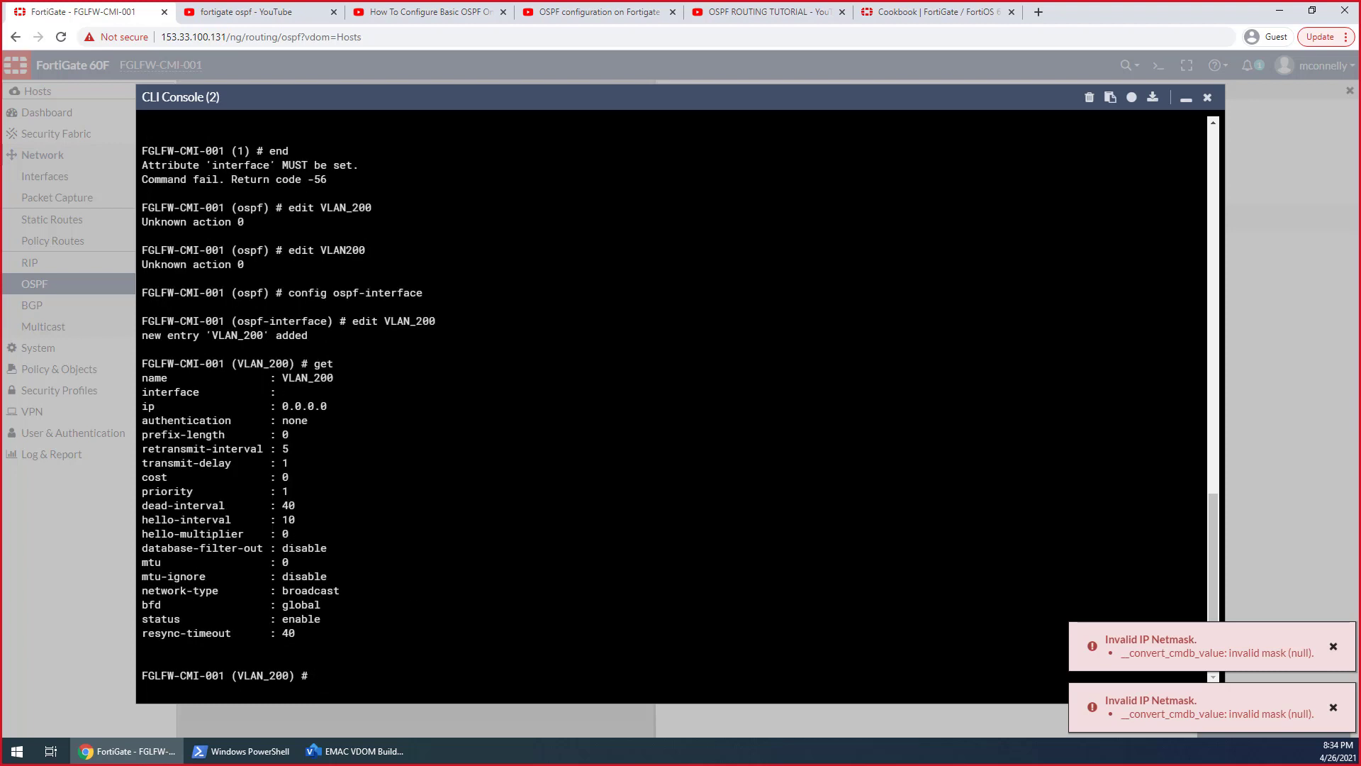
# Set the VLAN_200 OSPF entry's interface to EMAC 200-1, escaping the space in the name
pyautogui.write('edit inter')
pyautogui.press('Return')
pyautogui.press('Up')
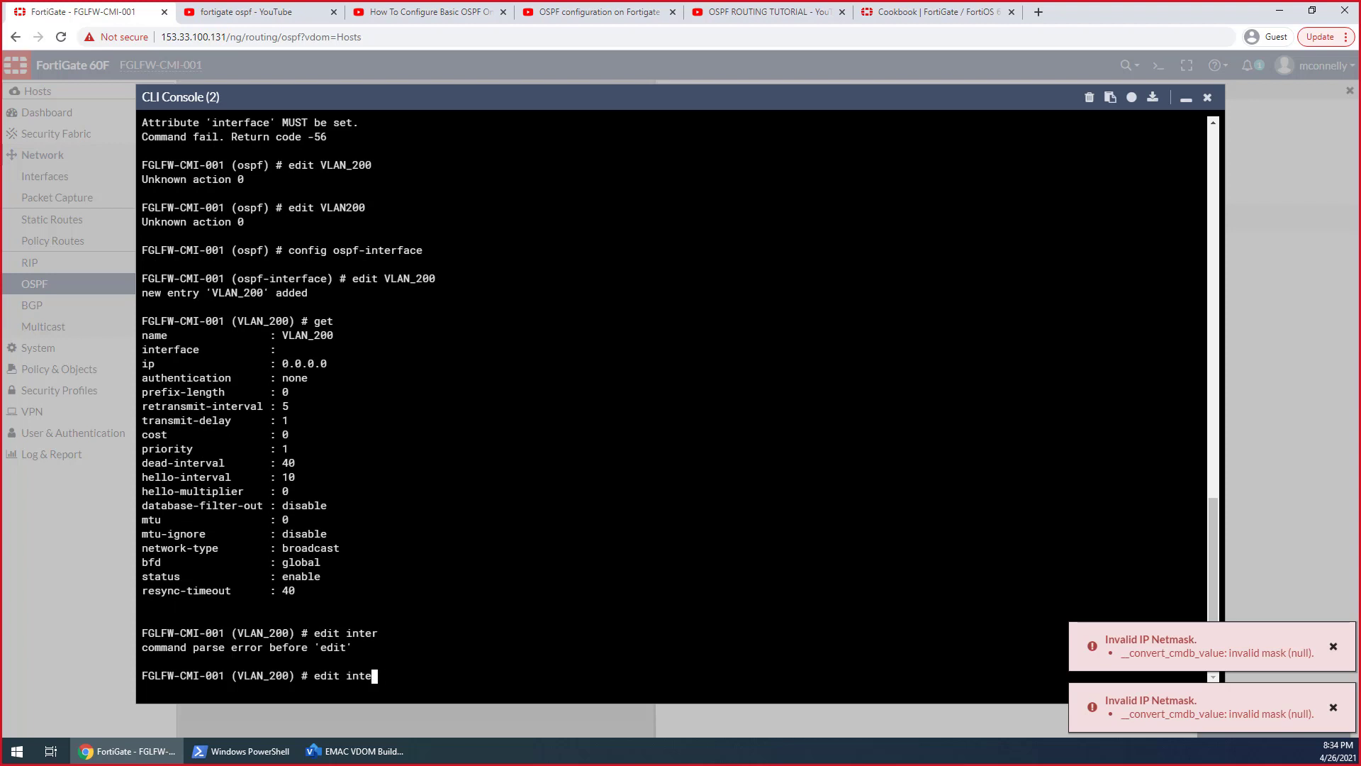
pyautogui.press('BackSpace')
pyautogui.press('BackSpace')
pyautogui.press('BackSpace')
pyautogui.press('BackSpace')
pyautogui.press('BackSpace')
pyautogui.press('BackSpace')
pyautogui.press('BackSpace')
pyautogui.press('BackSpace')
pyautogui.press('BackSpace')
pyautogui.write('set')
pyautogui.write('nterface EMAC\\ 200-1')
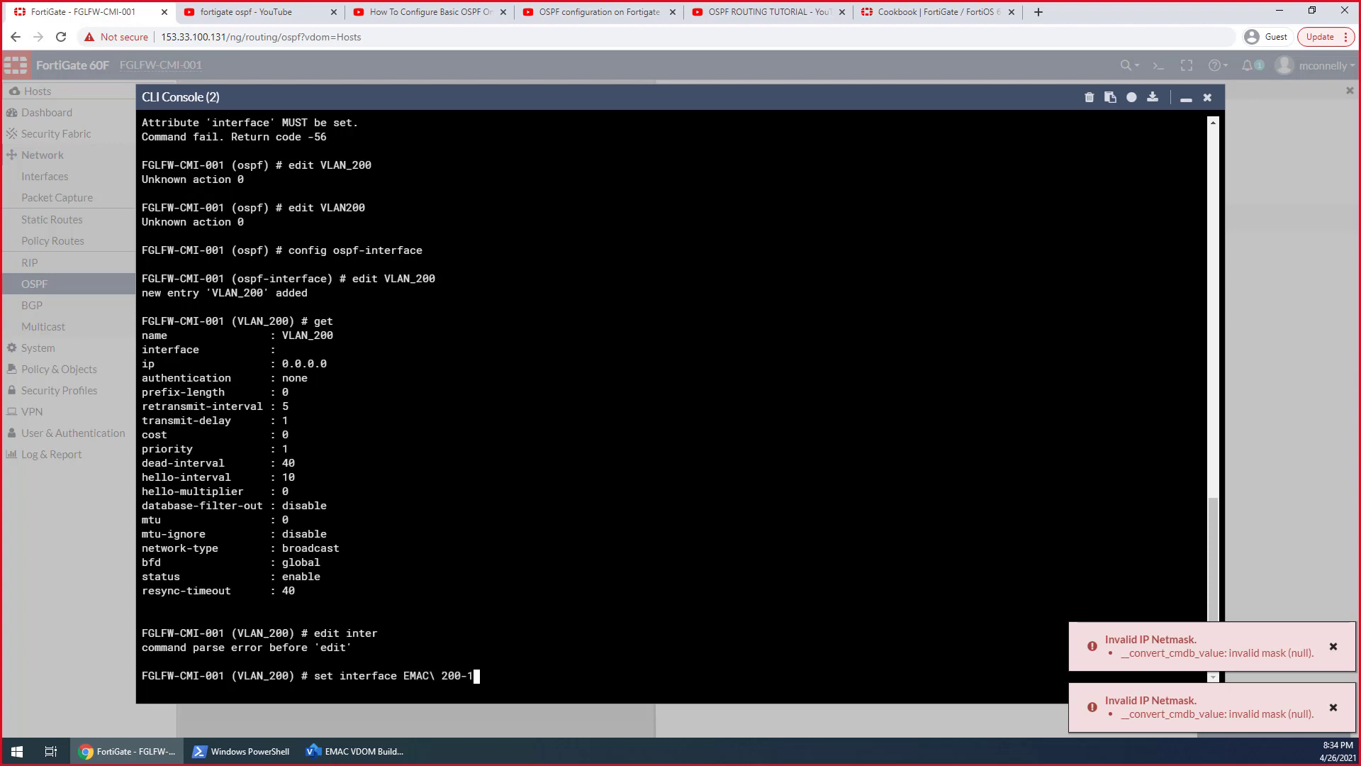
pyautogui.press('Return')
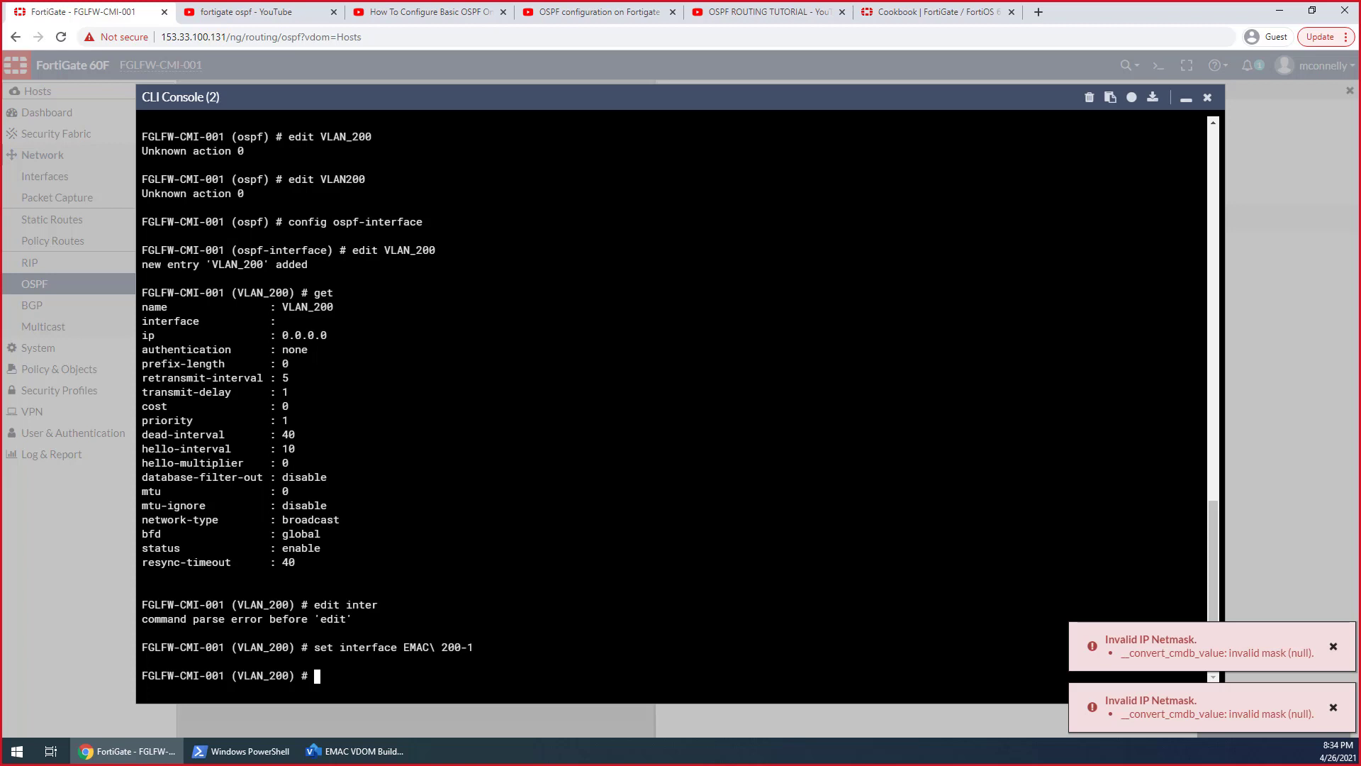
# Try to set the VLAN_200 OSPF entry's IP to 172.20.200.0 with the mask 255.255.255.0
pyautogui.write('set ip 172.20.200.0 255.255.2')
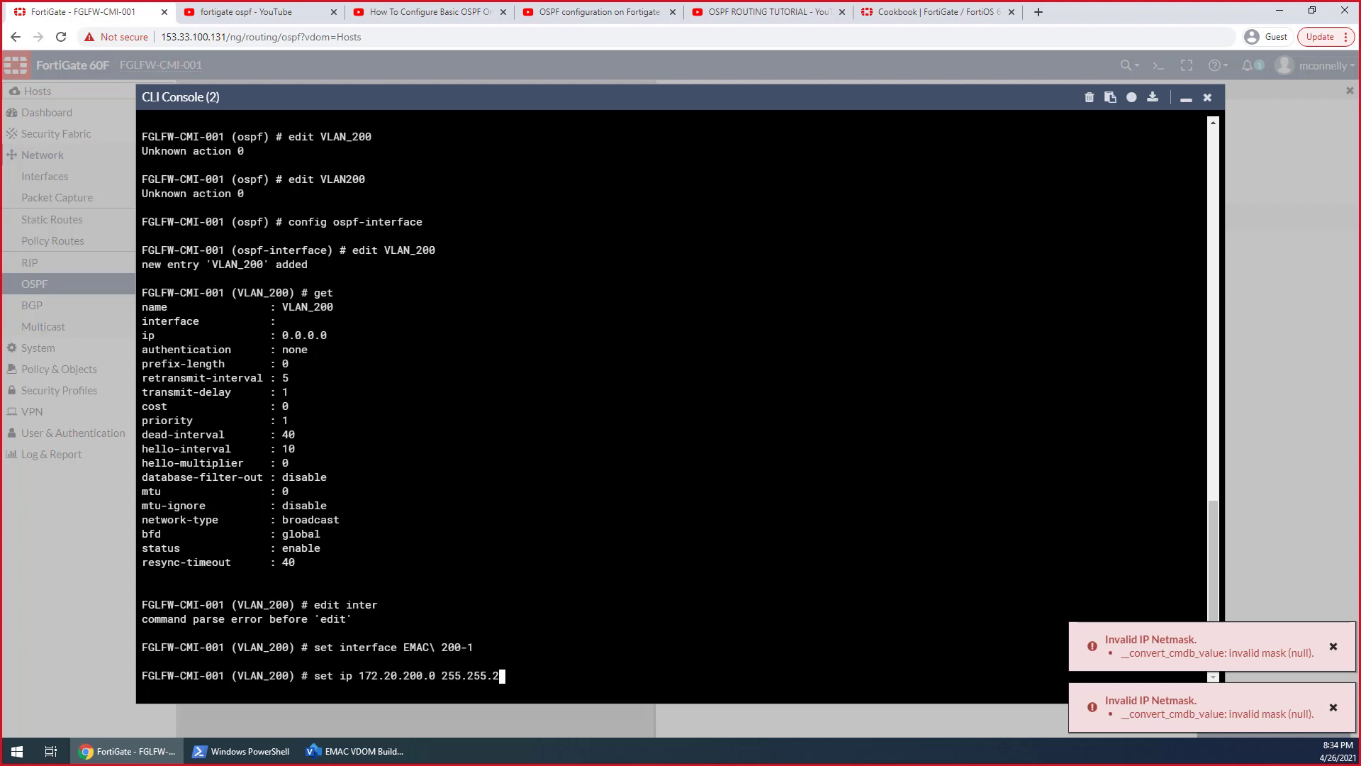
pyautogui.write('55.255.0')
pyautogui.press('Return')
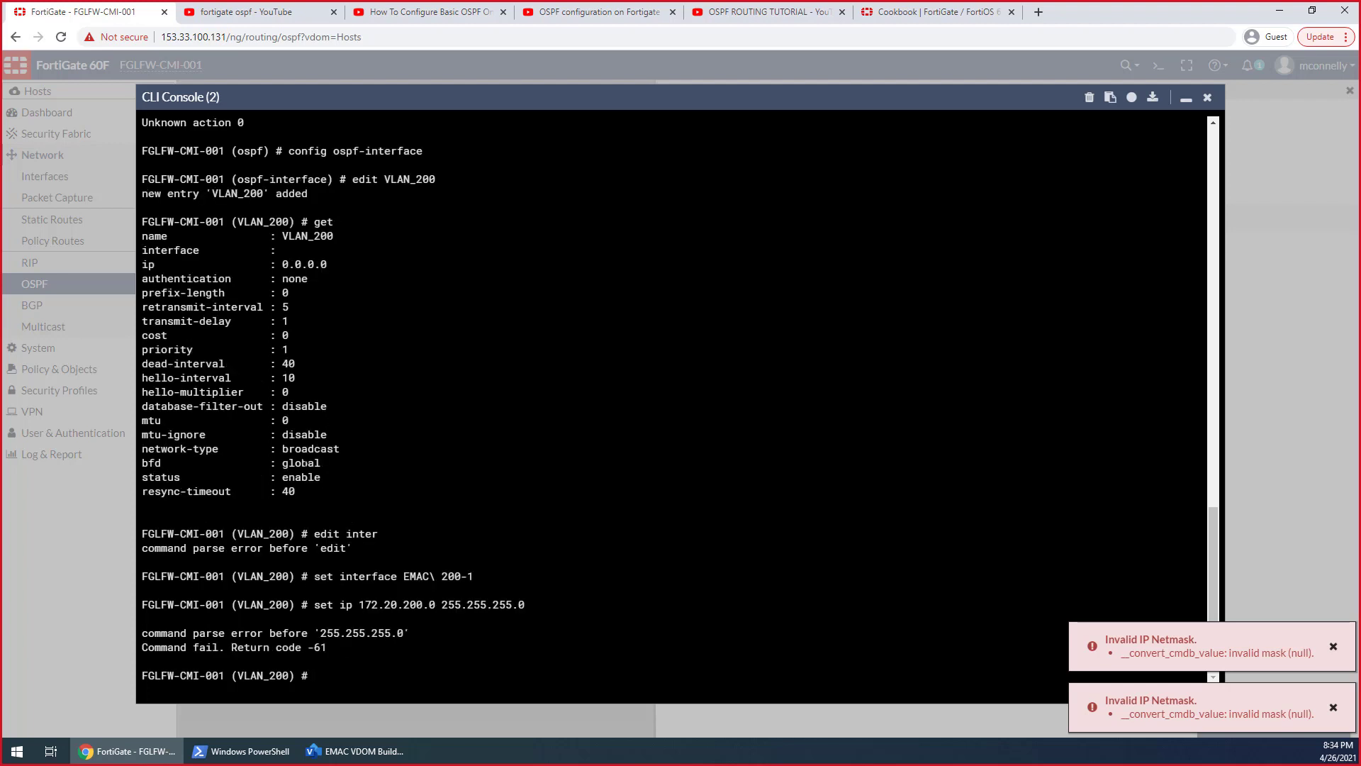
# Set the VLAN_200 OSPF entry's IP to 172.20.200.0 without a mask
pyautogui.press('Up')
pyautogui.press('BackSpace')
pyautogui.press('BackSpace')
pyautogui.press('BackSpace')
pyautogui.press('BackSpace')
pyautogui.press('BackSpace')
pyautogui.press('BackSpace')
pyautogui.press('BackSpace')
pyautogui.press('BackSpace')
pyautogui.press('BackSpace')
pyautogui.press('BackSpace')
pyautogui.press('BackSpace')
pyautogui.press('BackSpace')
pyautogui.press('BackSpace')
pyautogui.press('BackSpace')
pyautogui.press('BackSpace')
pyautogui.write('0')
pyautogui.press('Return')
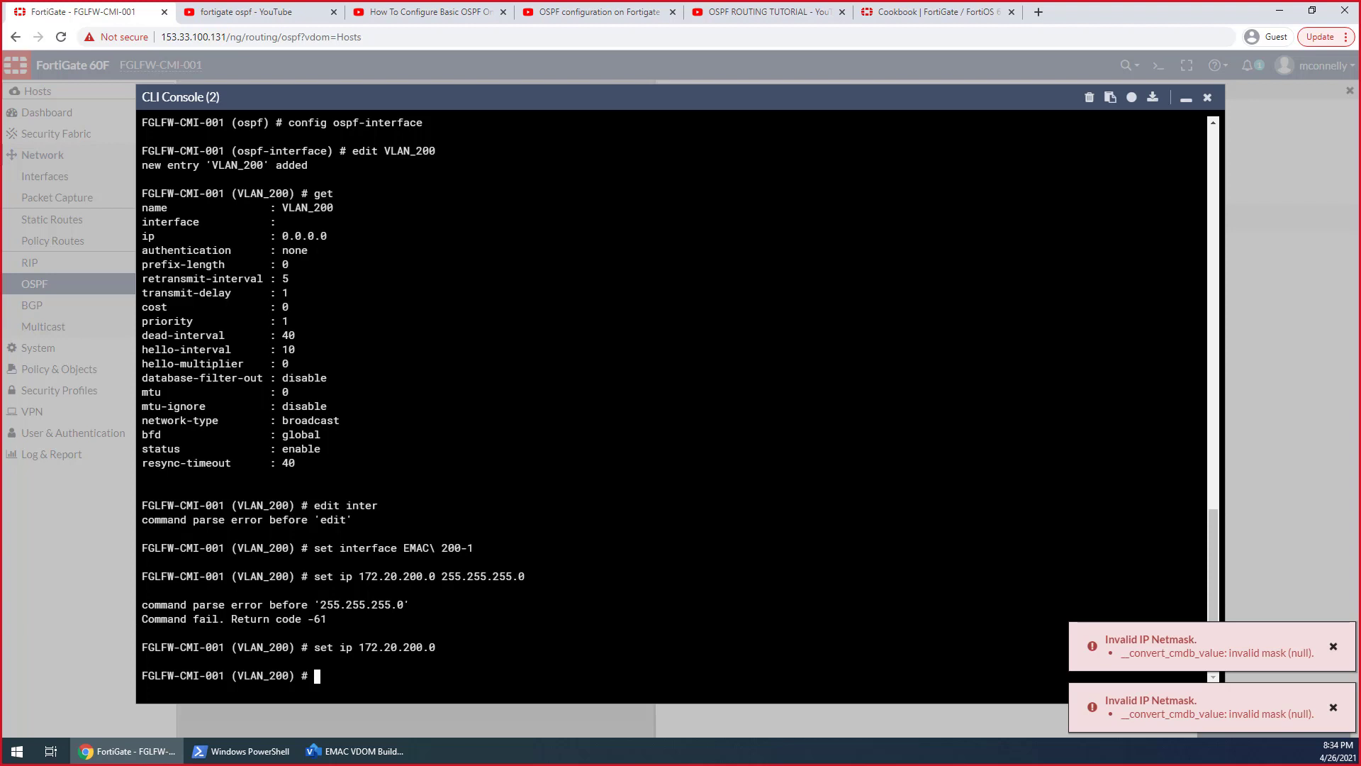
# Try to save the VLAN_200 OSPF entry by ending the edit, and close the CLI console
pyautogui.write('emd')
pyautogui.press('Return')
pyautogui.write('end')
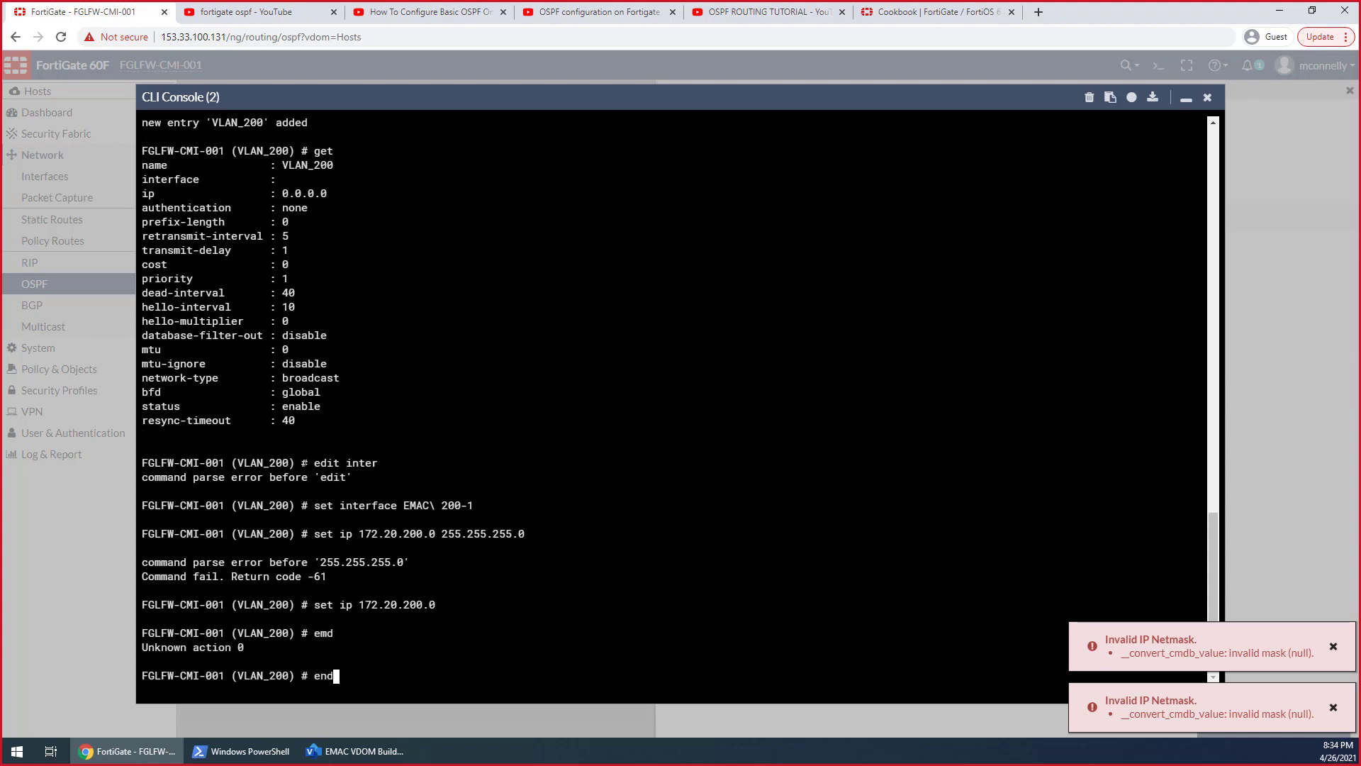
pyautogui.press('Return')
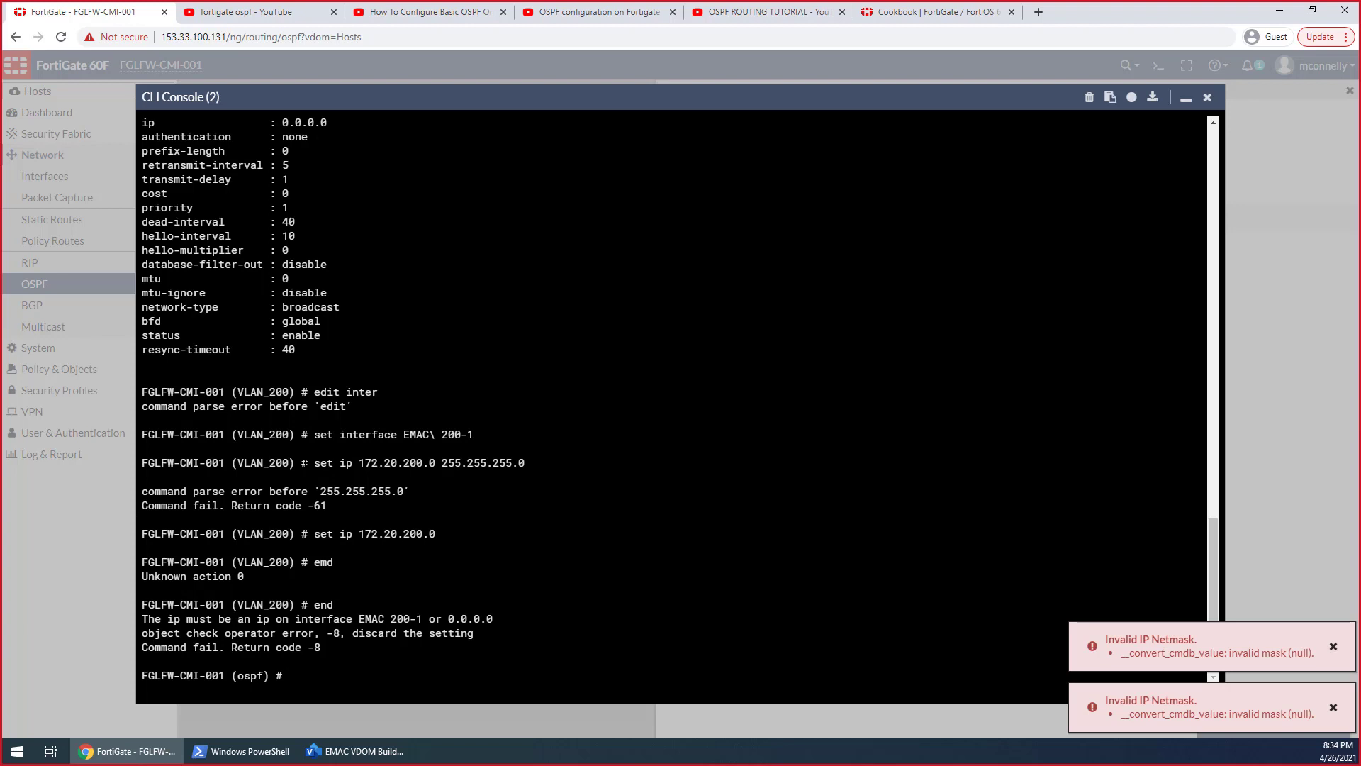
pyautogui.click(1208, 97)
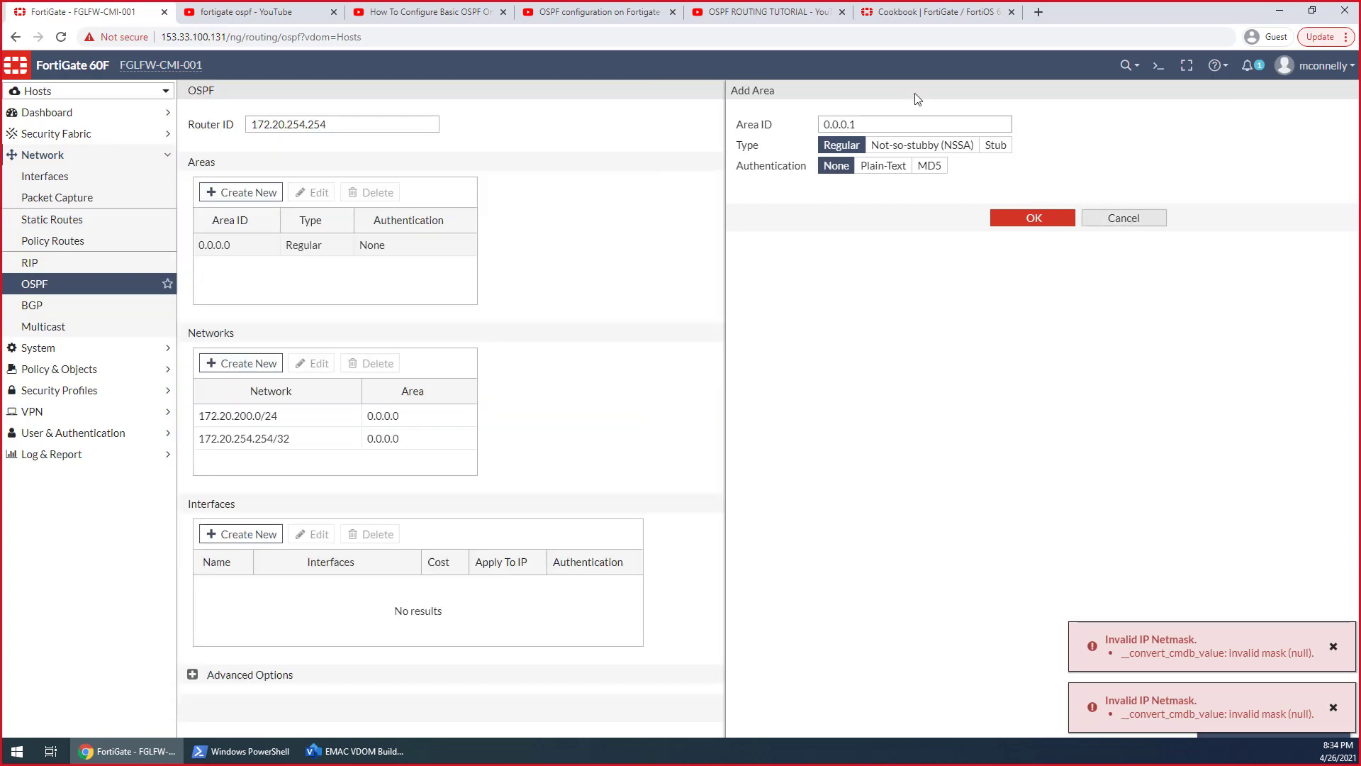
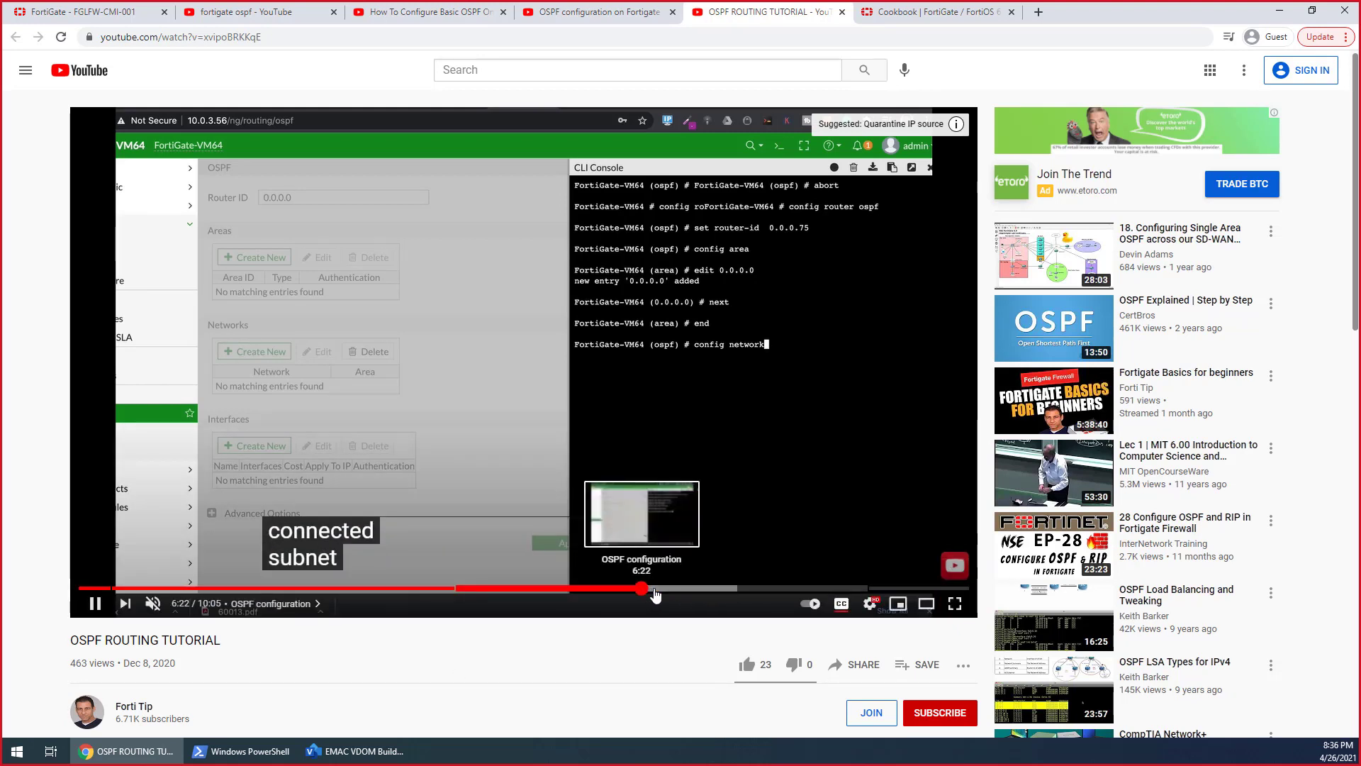
# Skim the OSPF tutorial video forward to its interface configuration part, pause it, and return to the FortiGate OSPF page
pyautogui.click(655, 598)
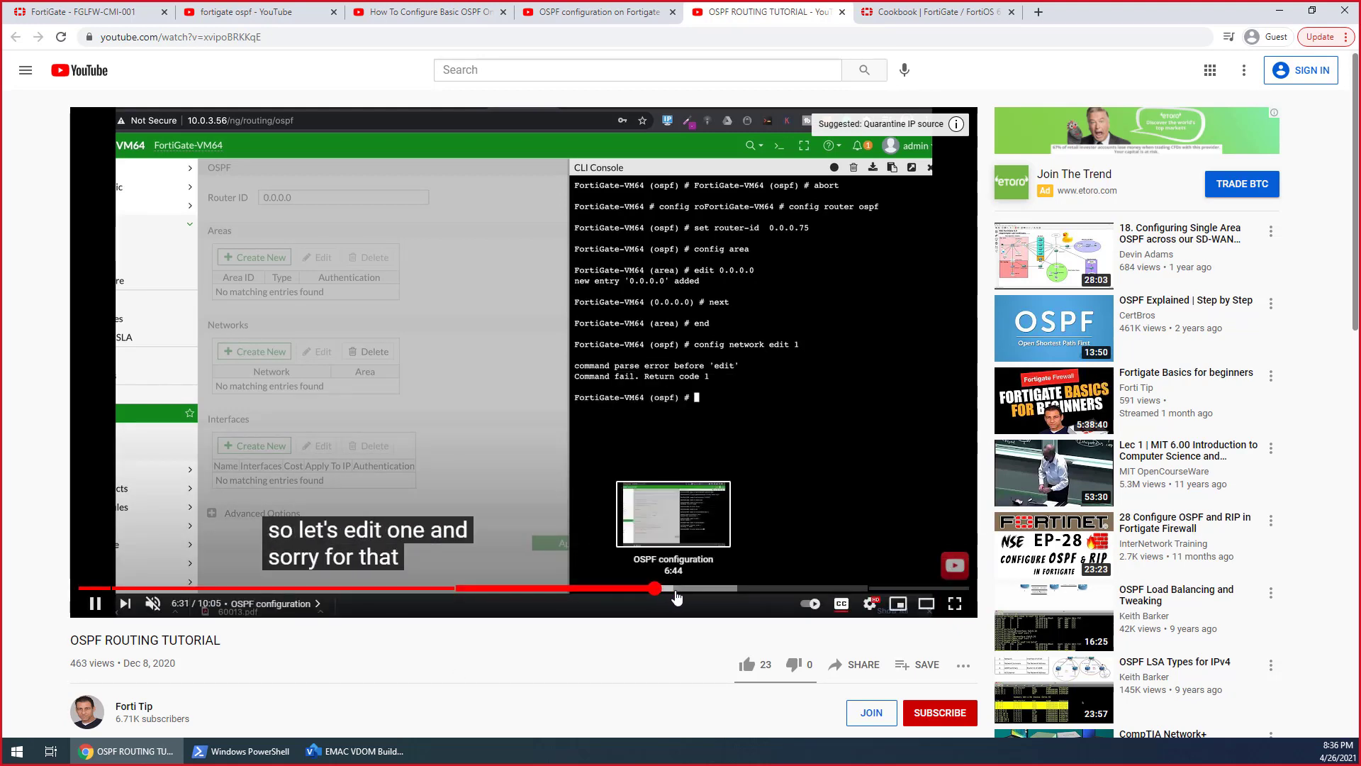
pyautogui.click(677, 589)
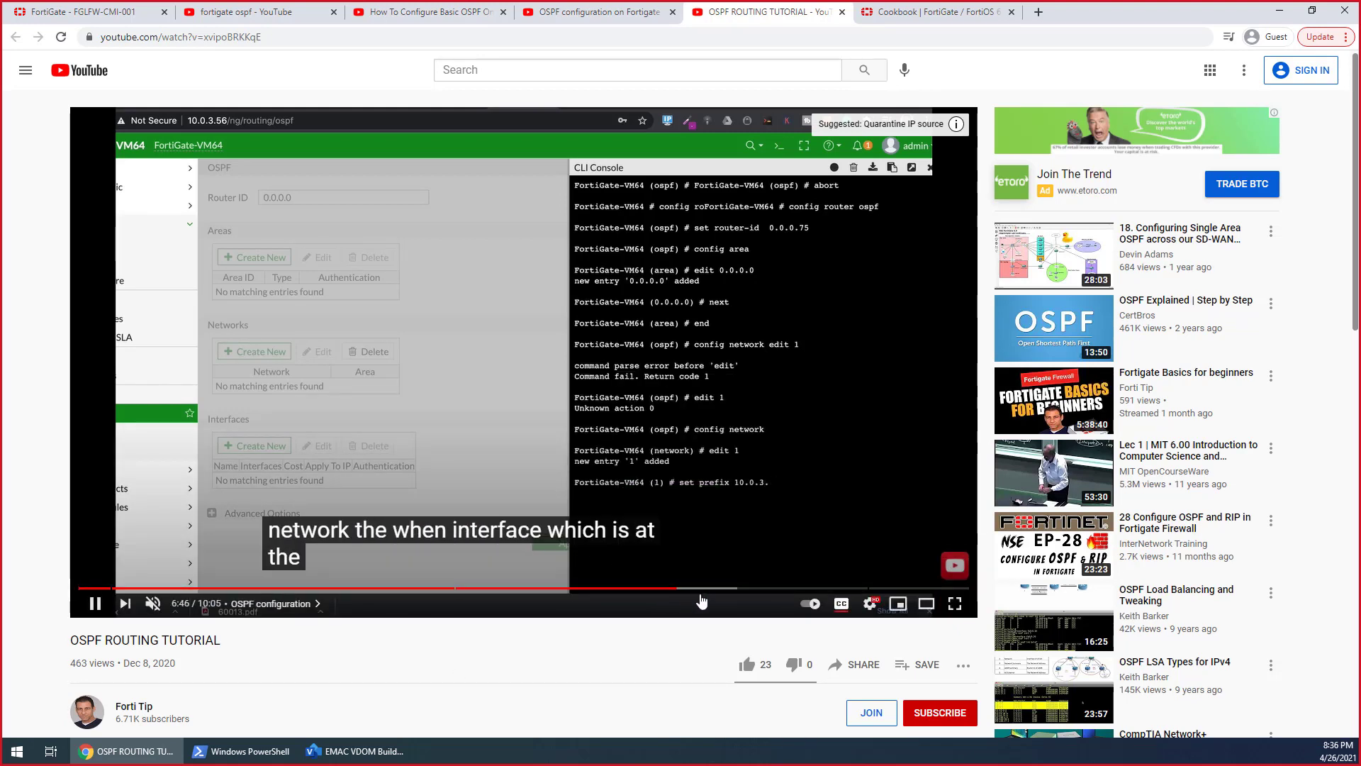
pyautogui.click(704, 594)
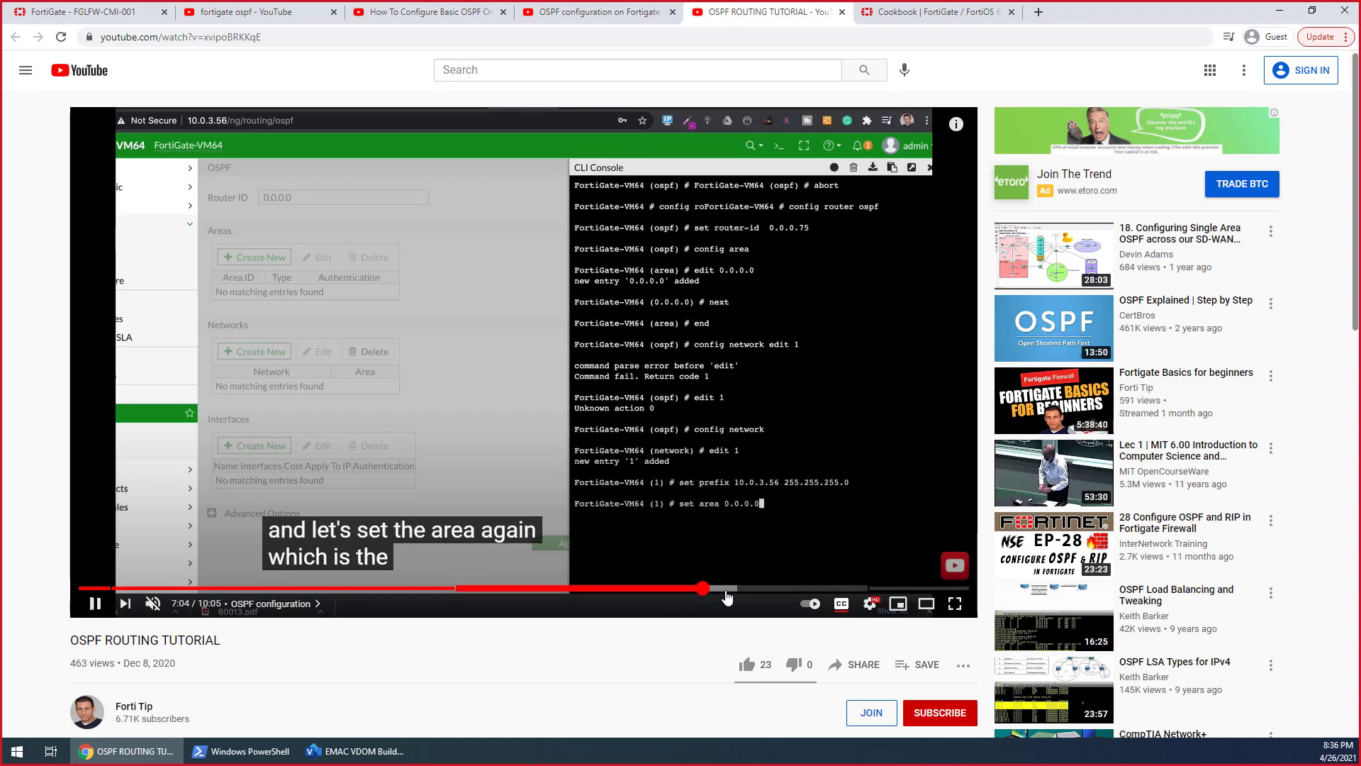
pyautogui.click(742, 592)
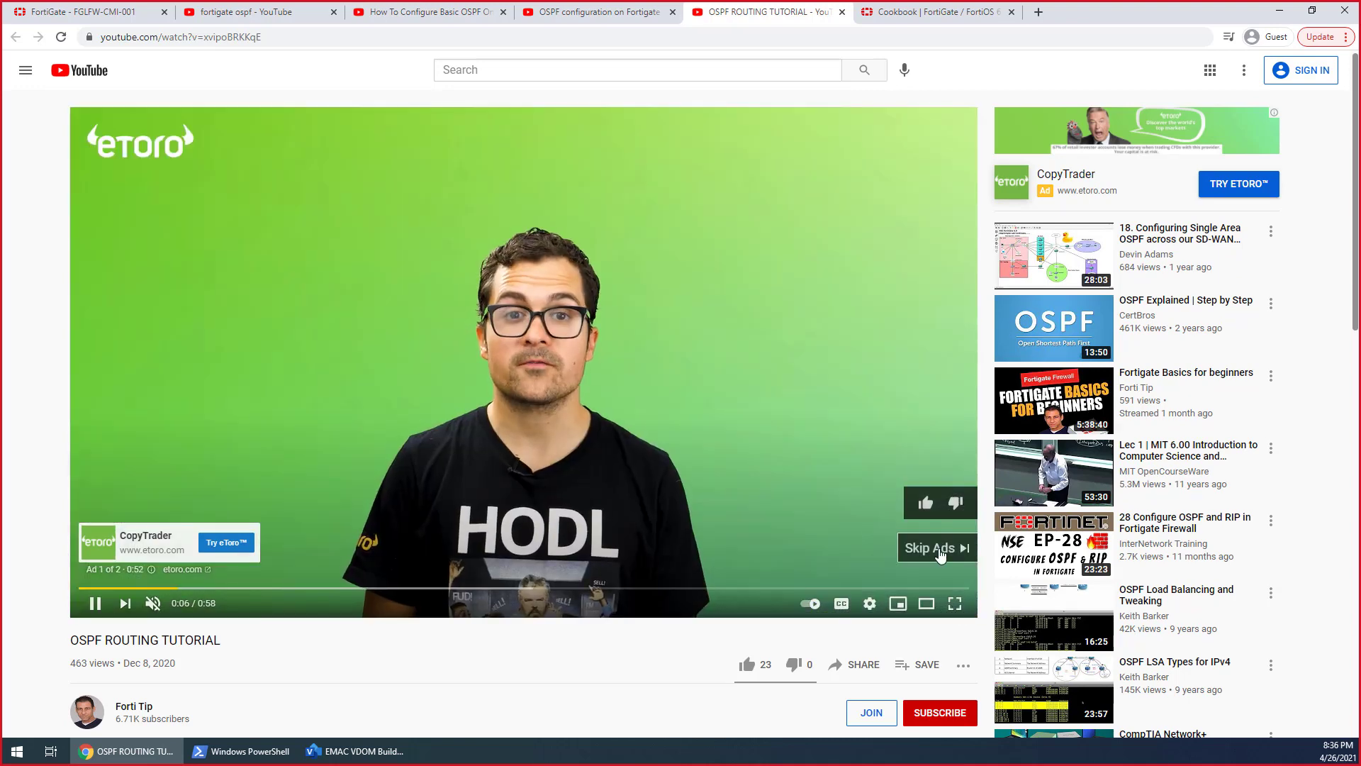
pyautogui.click(904, 539)
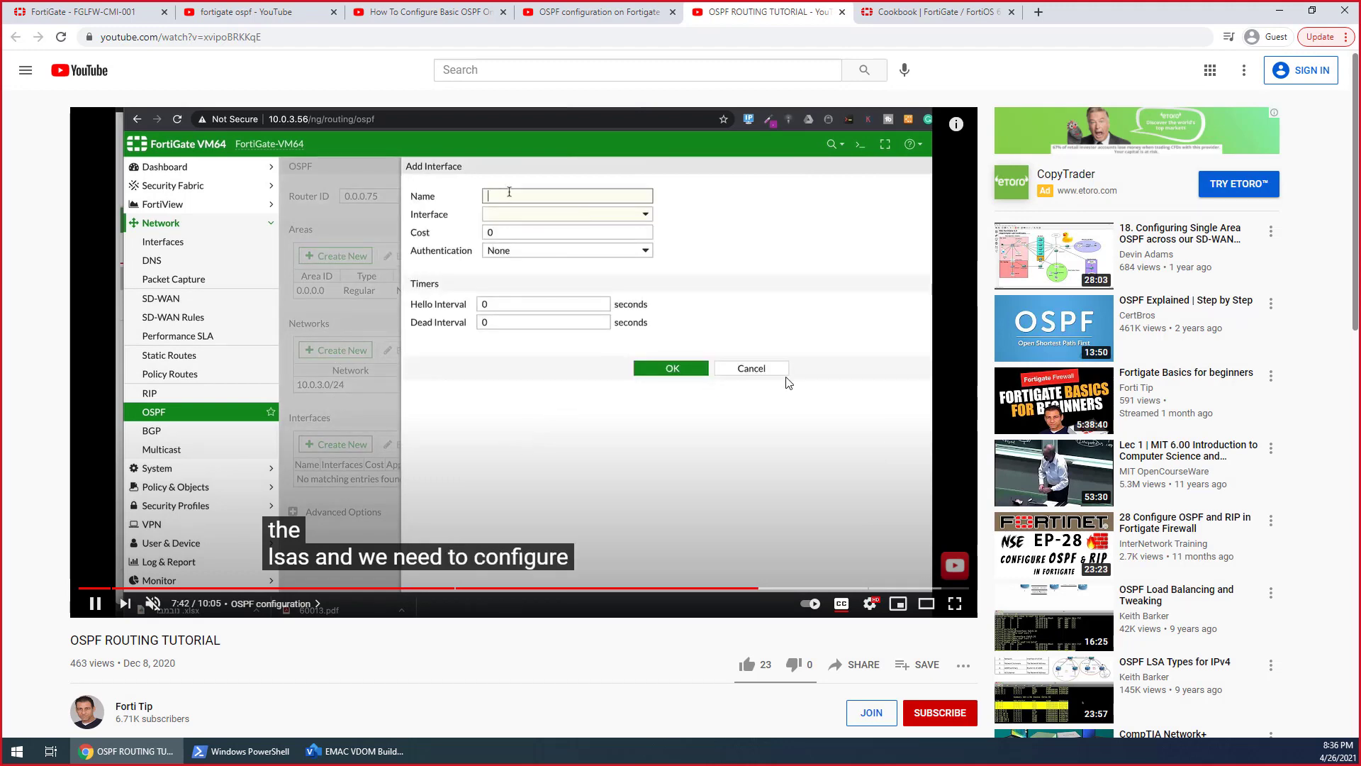
pyautogui.click(717, 414)
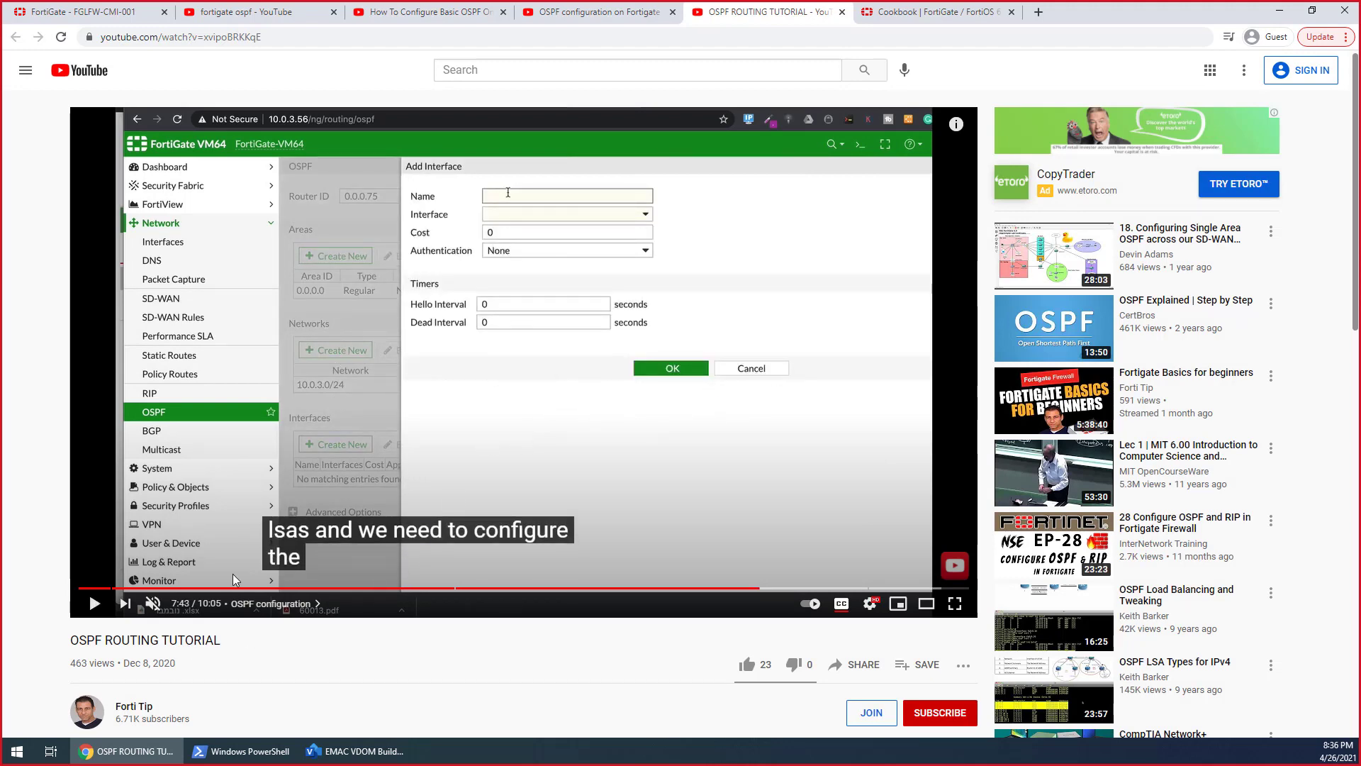
pyautogui.click(90, 12)
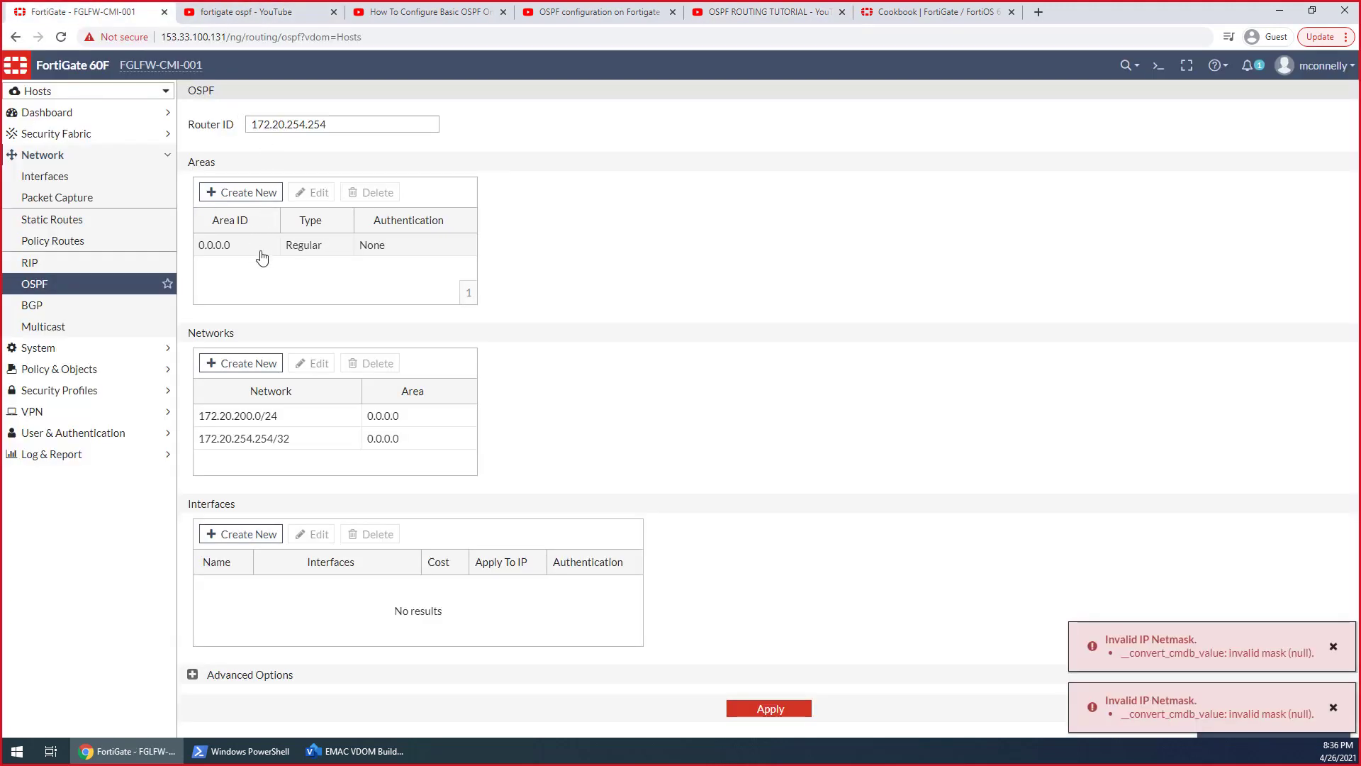
# Delete the 172.20.254.254/32 network from the Hosts VDOM's OSPF networks and try to apply the settings
pyautogui.click(279, 440)
pyautogui.click(363, 365)
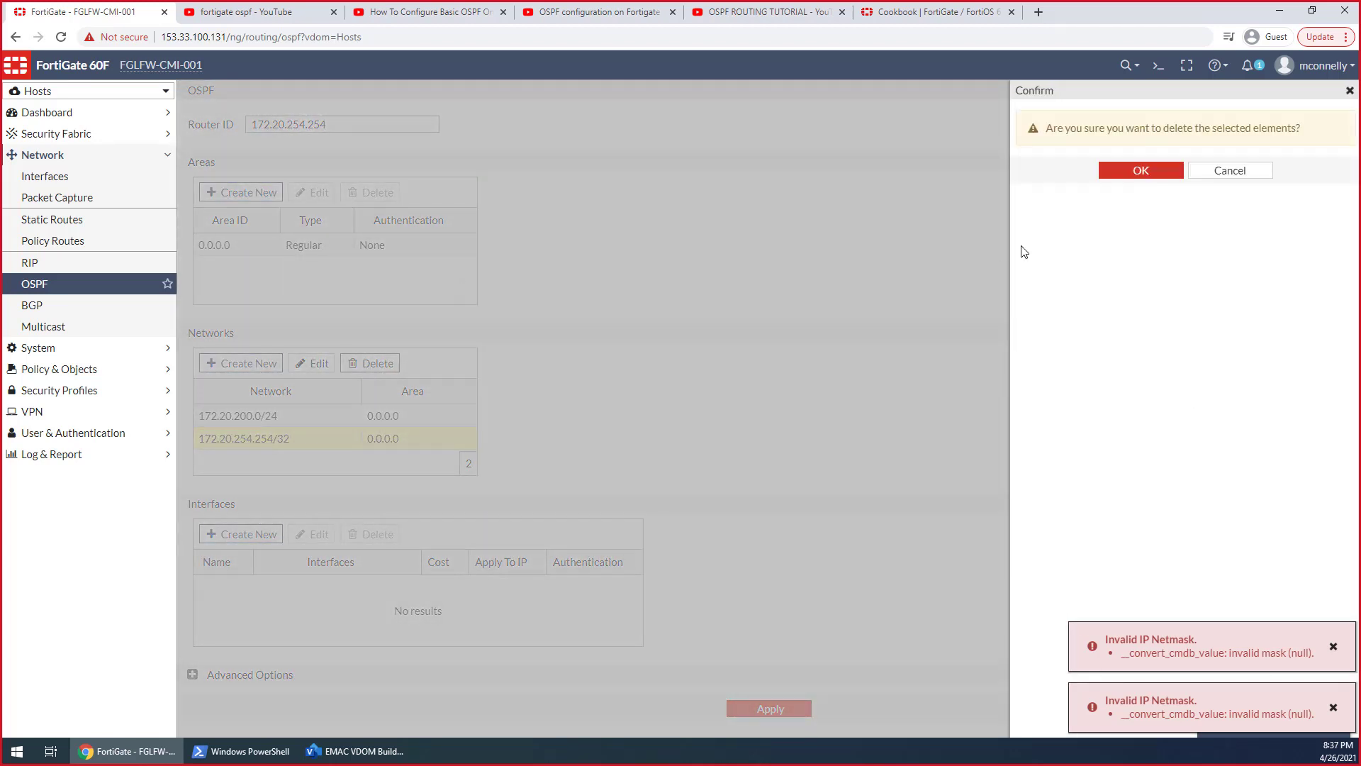
pyautogui.click(1141, 169)
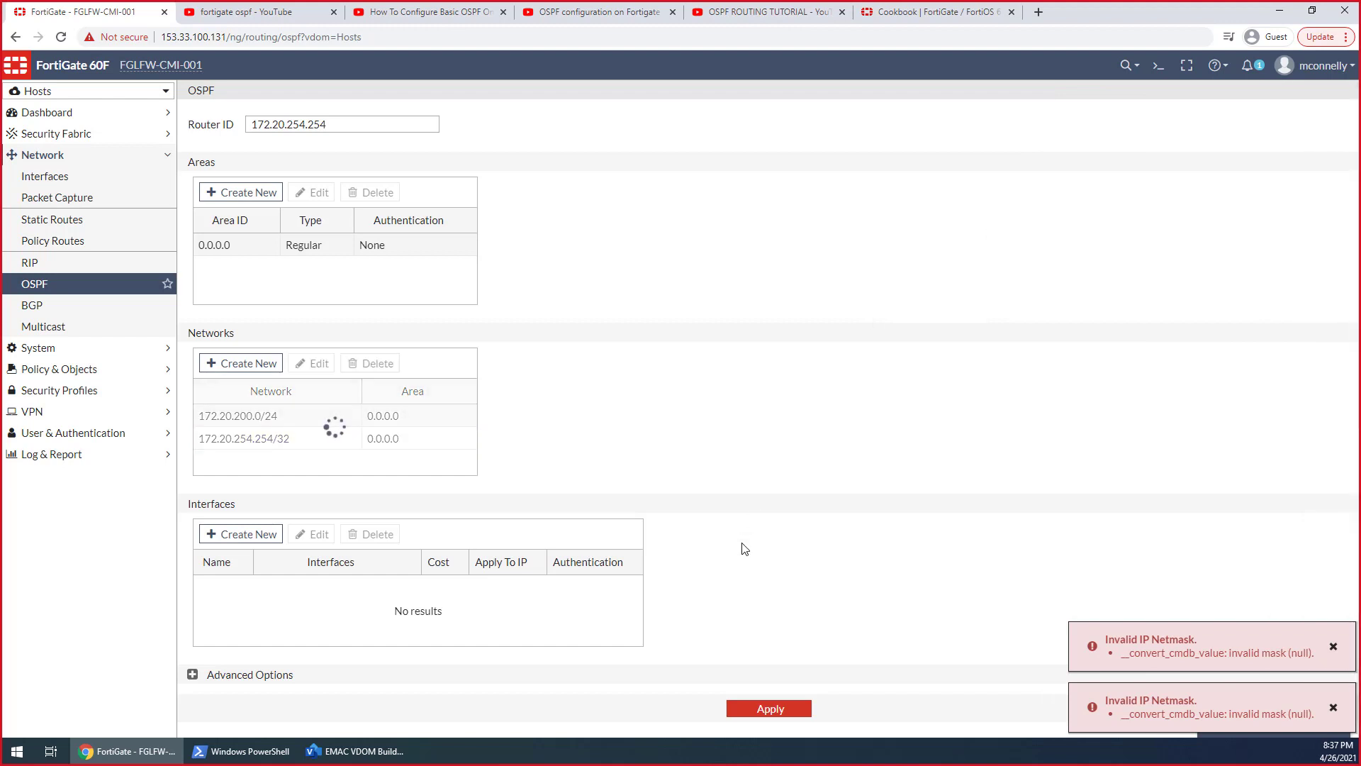
pyautogui.click(750, 709)
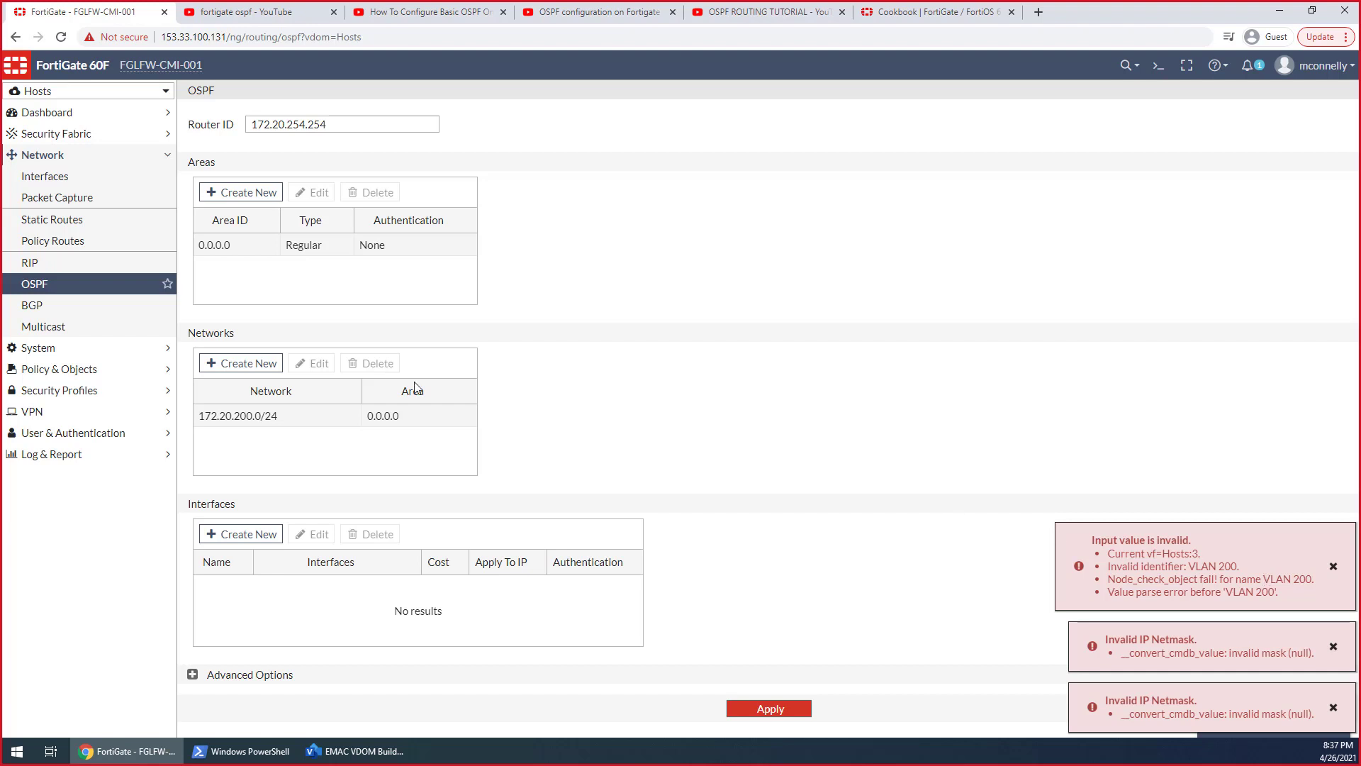
# Reload the Hosts VDOM's OSPF page to discard the unsaved entries, and apply the settings with only area 0.0.0.0 defined
pyautogui.click(192, 675)
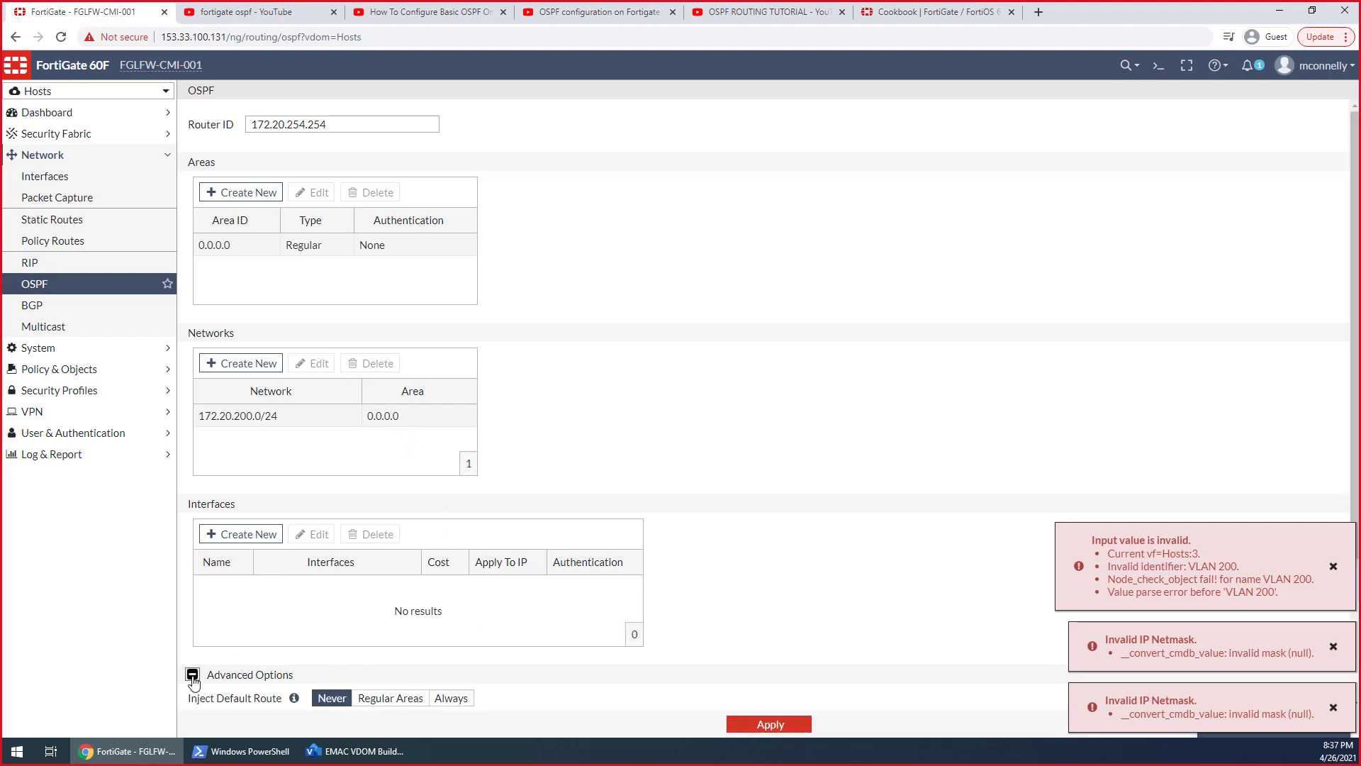
pyautogui.click(112, 291)
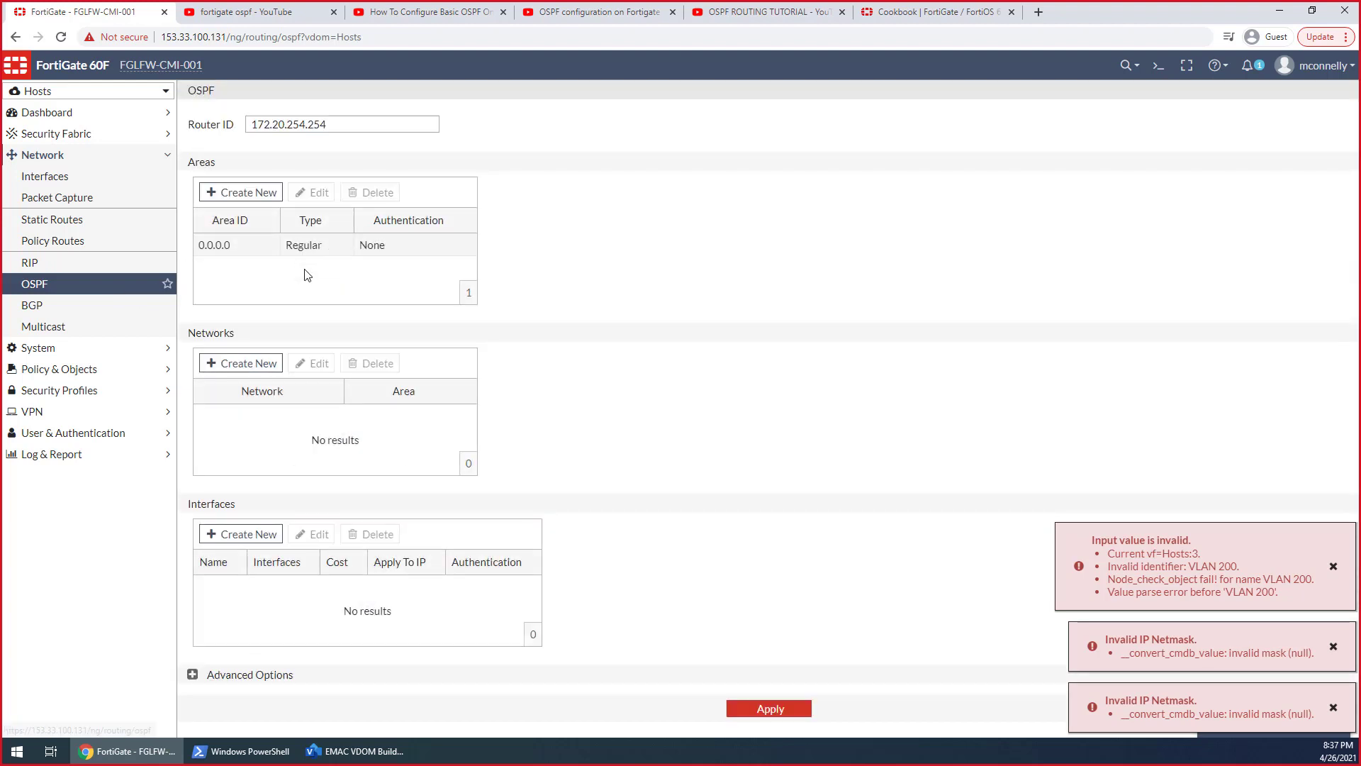
pyautogui.click(271, 250)
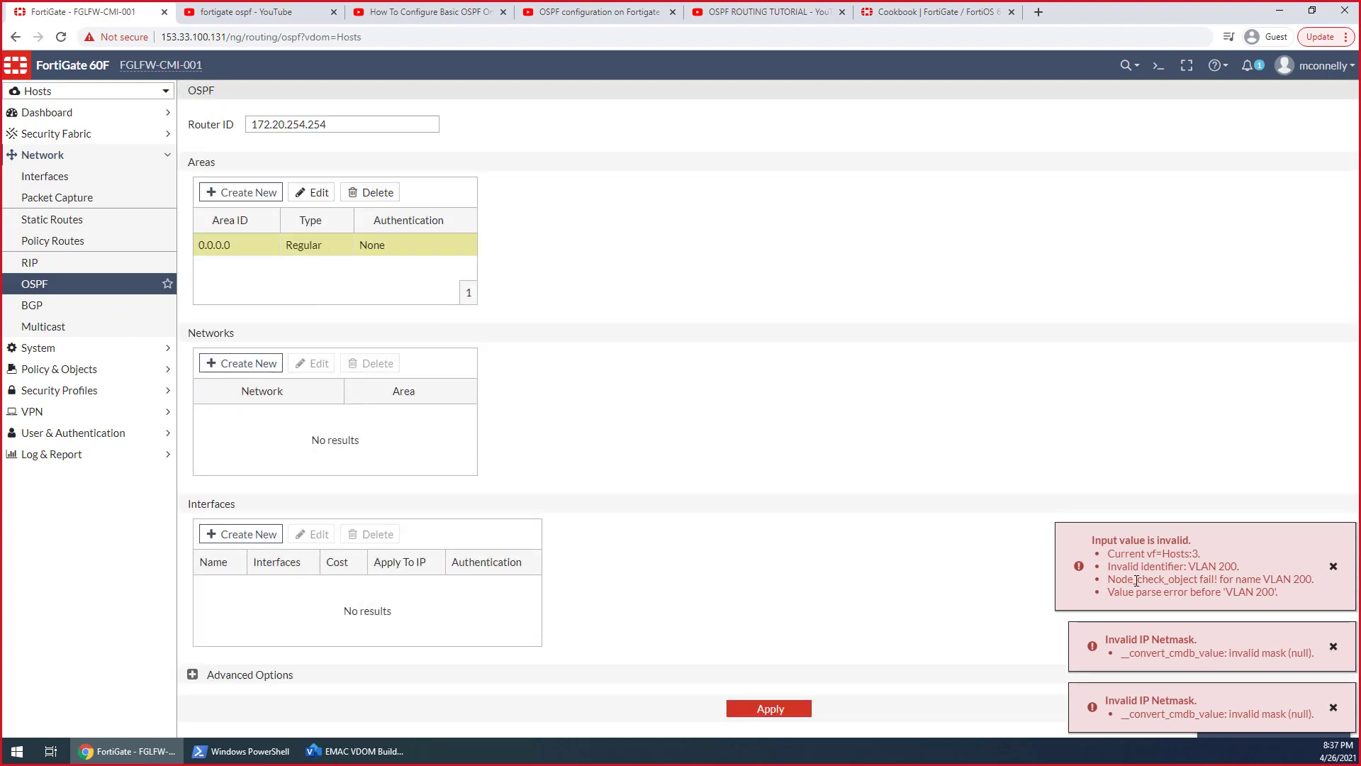
pyautogui.click(775, 708)
# Add the OSPF network 172.20.200.0/24 to area 0.0.0.0 in the Hosts VDOM
pyautogui.click(260, 365)
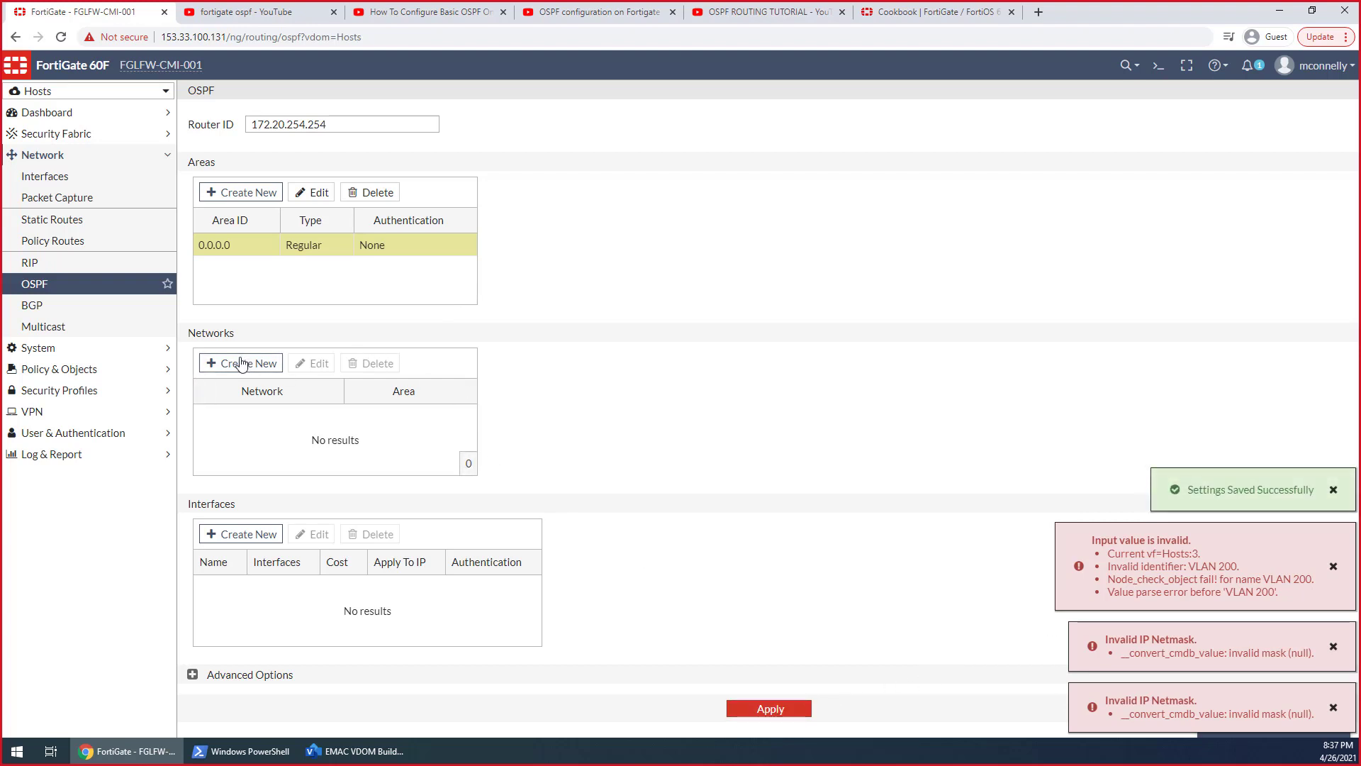
pyautogui.click(819, 127)
pyautogui.click(817, 168)
pyautogui.press('Tab')
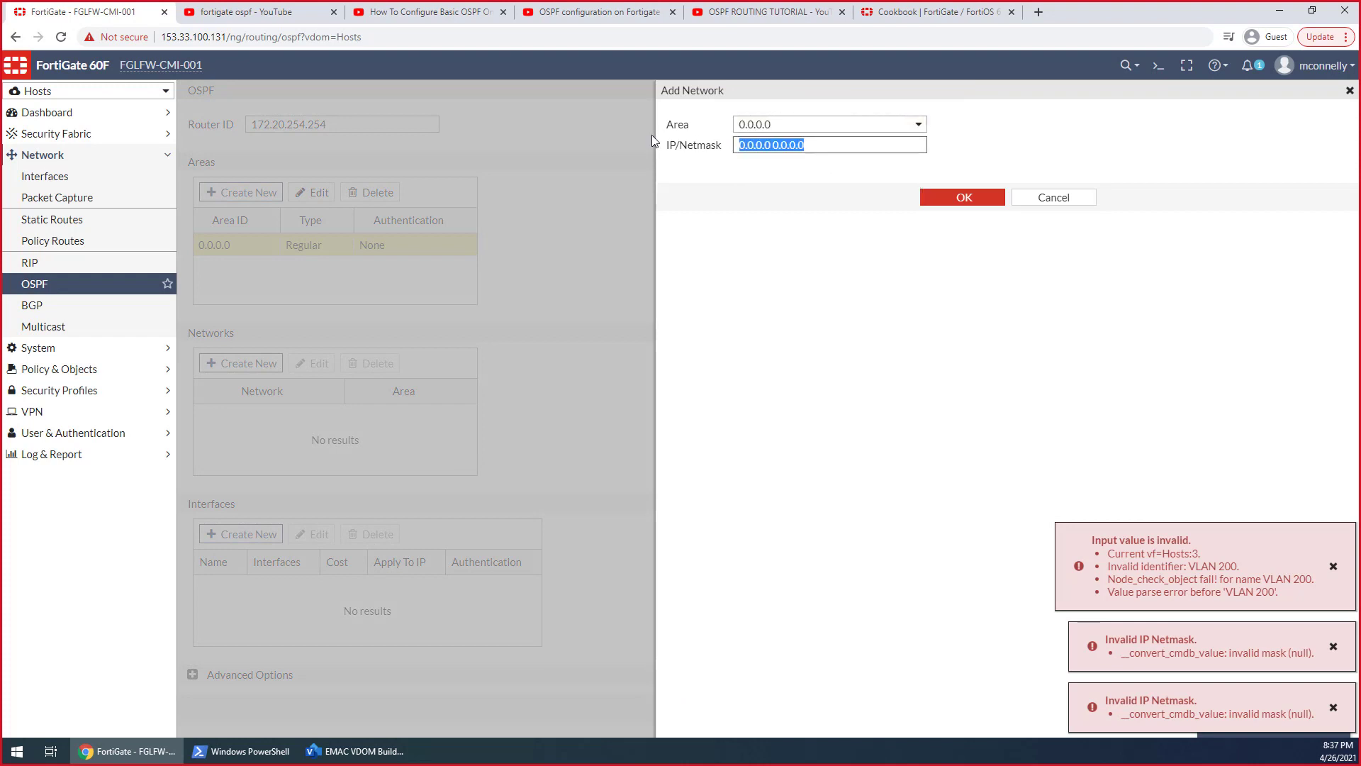
pyautogui.write('172.20.0')
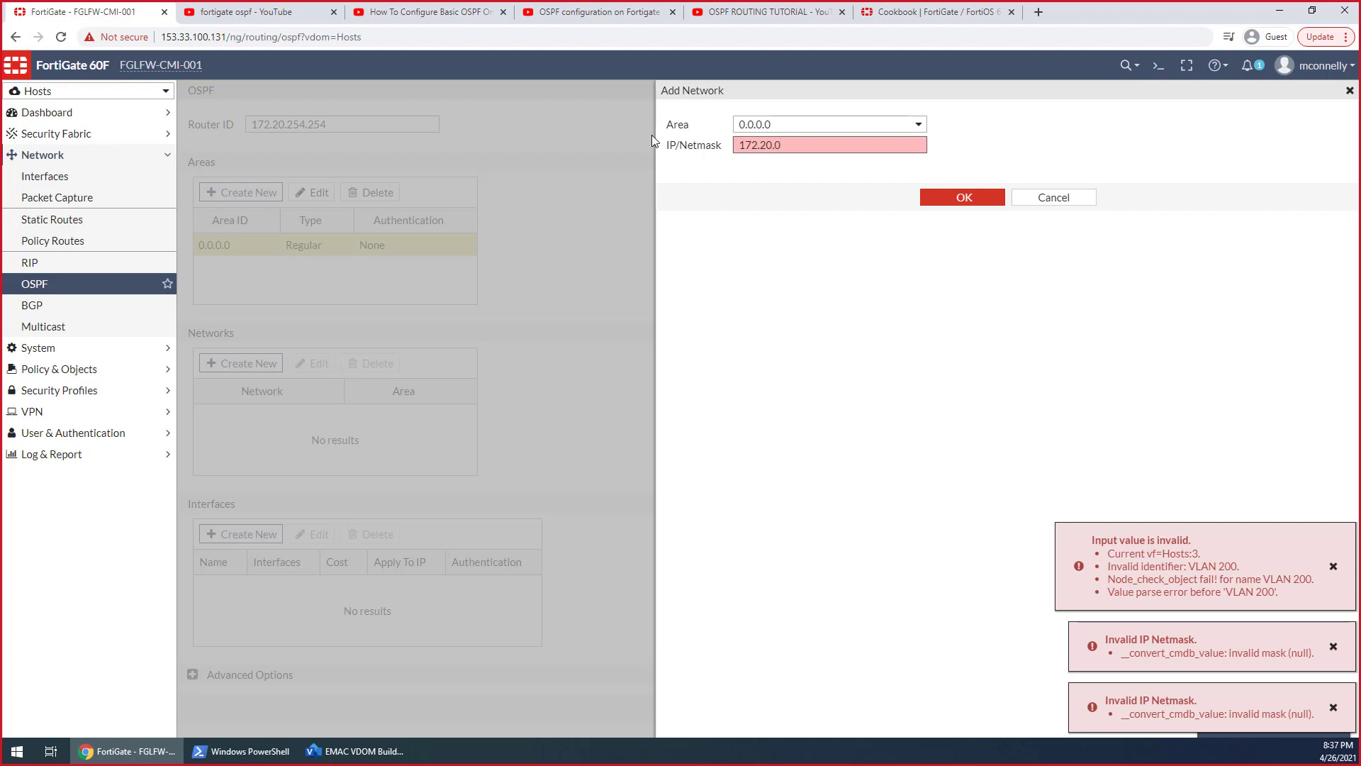
pyautogui.press('BackSpace')
pyautogui.write('200.0/24')
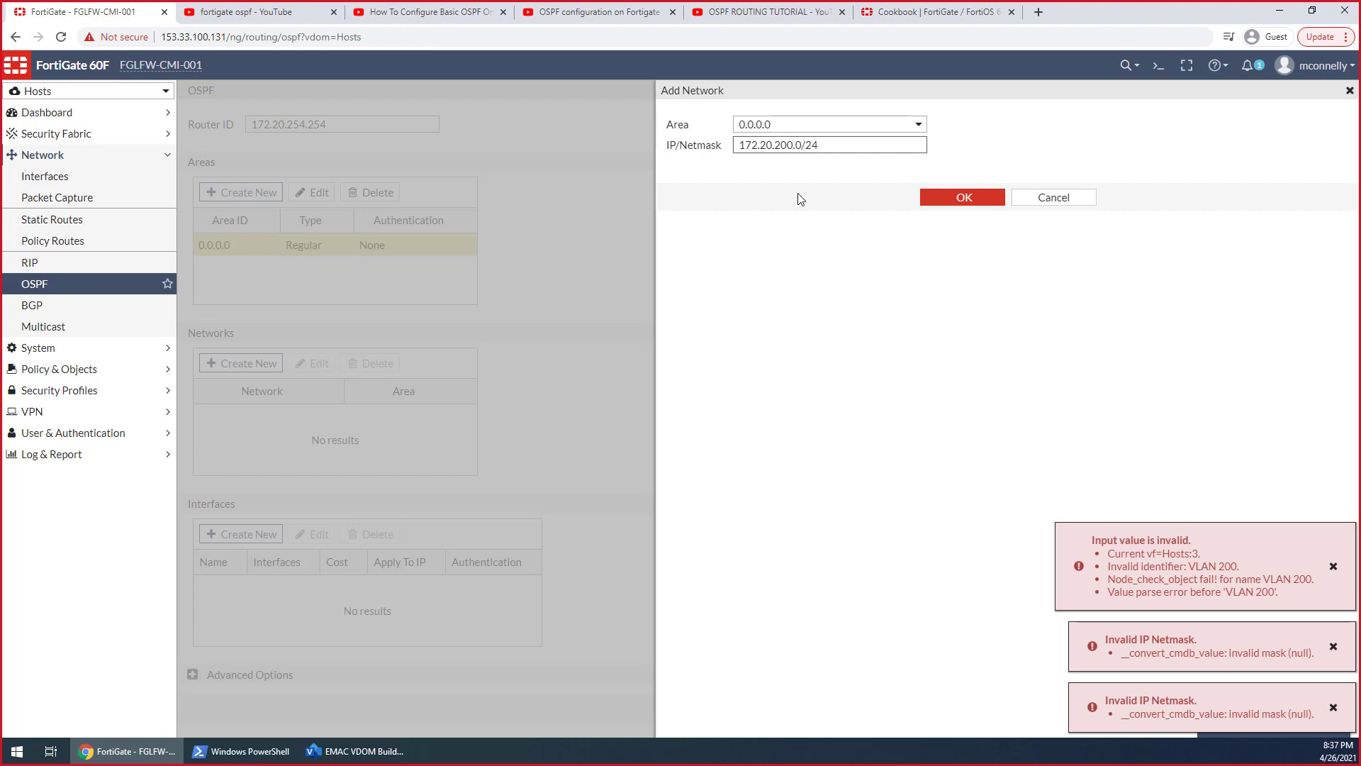
pyautogui.click(925, 200)
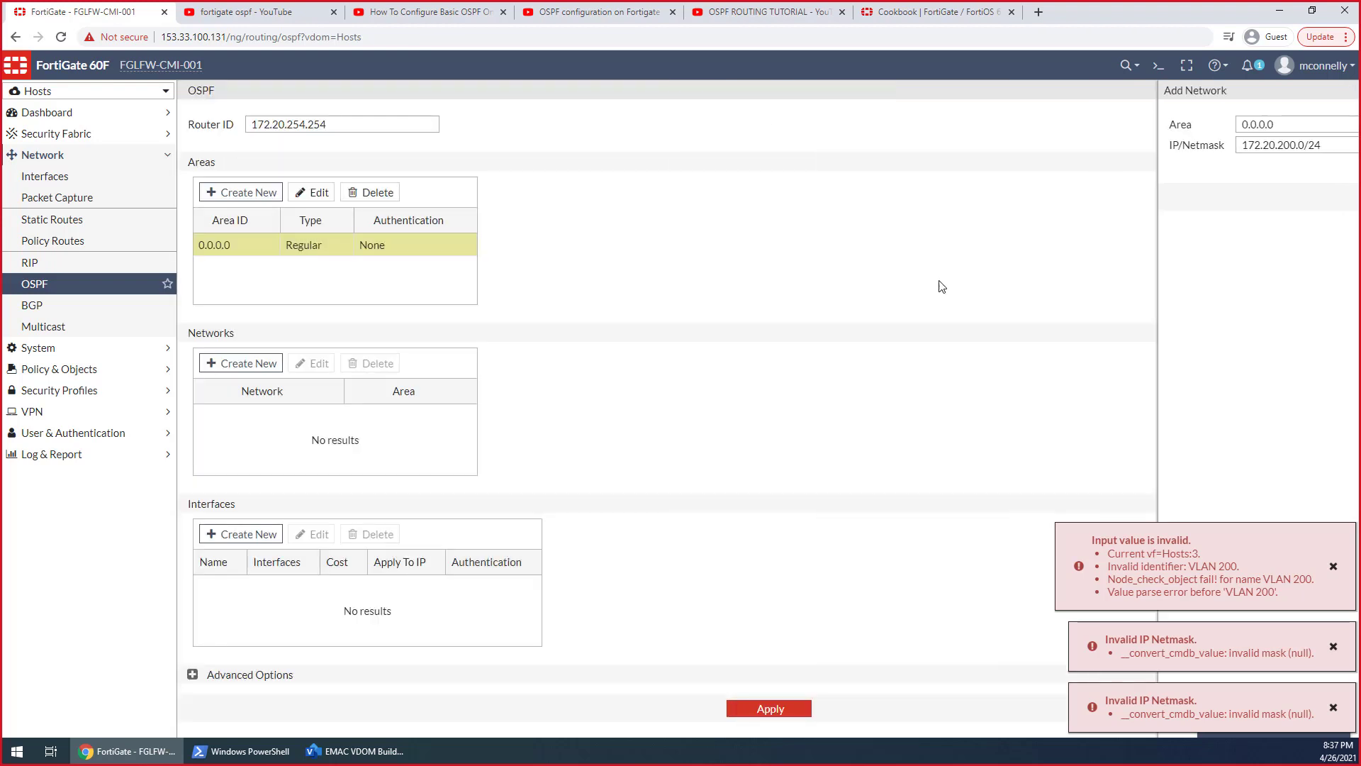
# Dismiss the remaining error notifications and apply the OSPF settings with the 172.20.200.0/24 network
pyautogui.click(1333, 567)
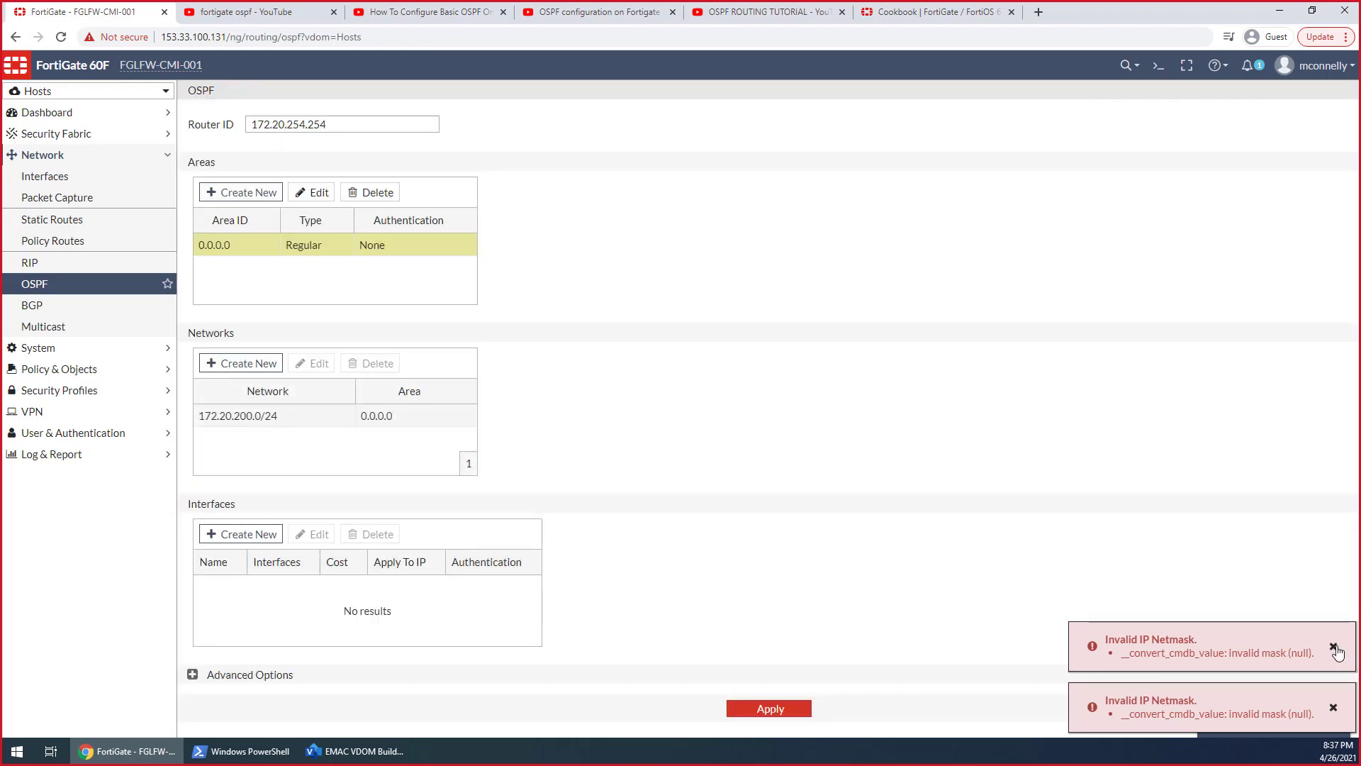
pyautogui.click(1334, 646)
pyautogui.click(1334, 706)
pyautogui.click(790, 710)
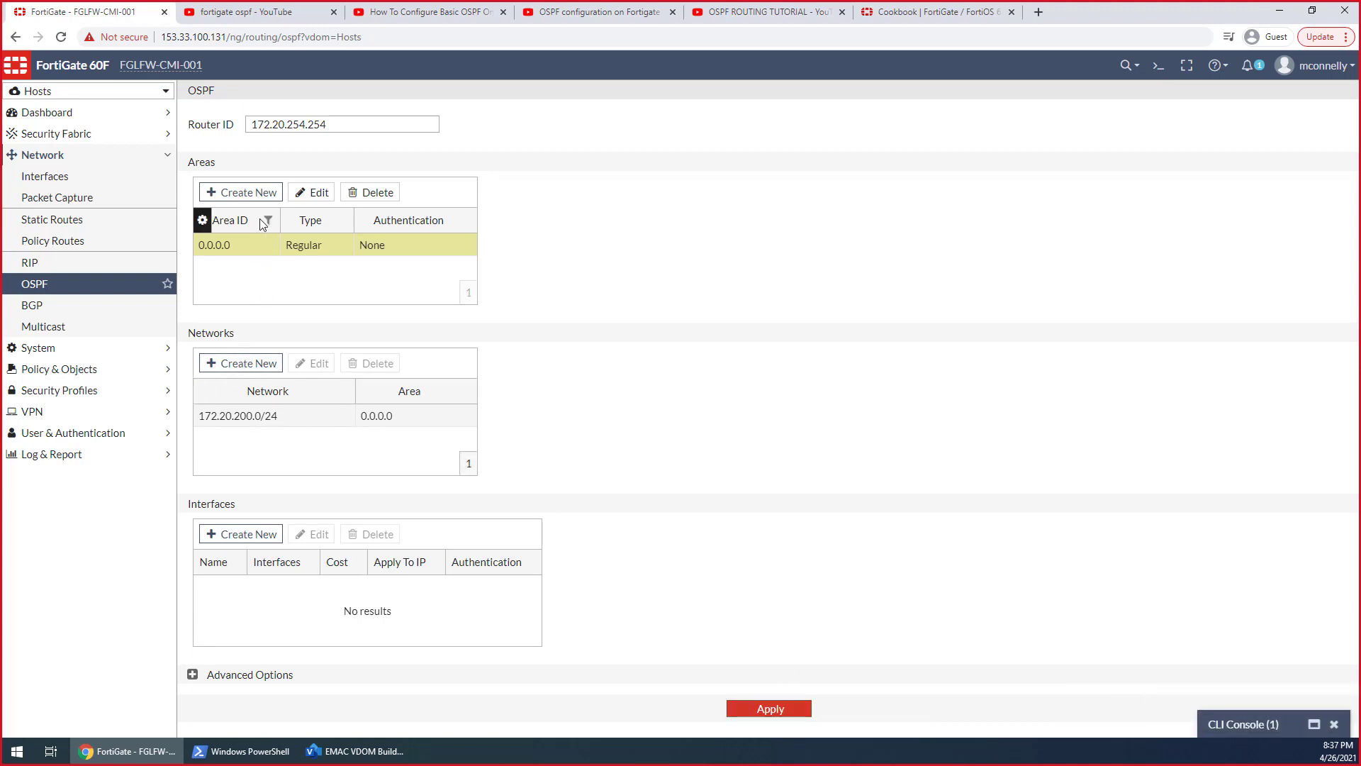
# Create a second OSPF area with ID 0.0.0.1, type Regular and no authentication
pyautogui.click(257, 197)
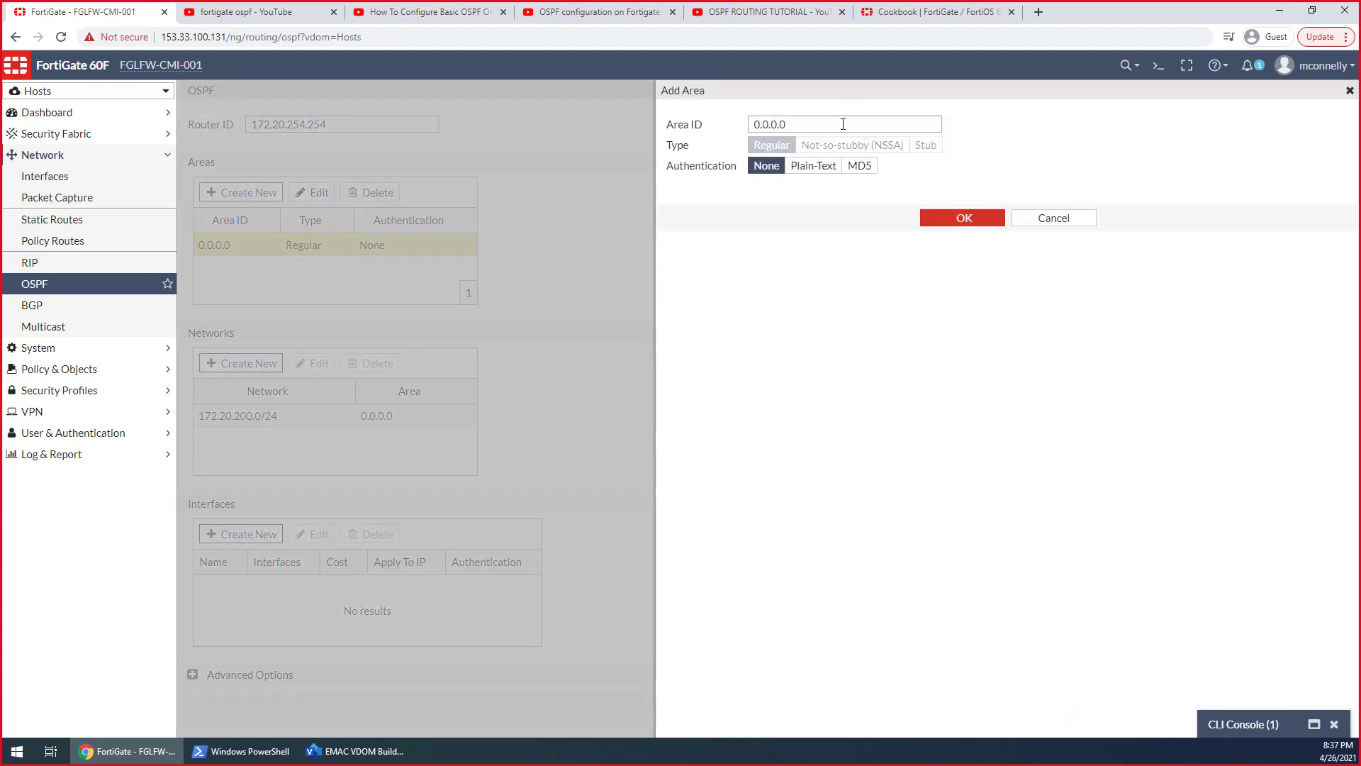
pyautogui.click(832, 124)
pyautogui.press('BackSpace')
pyautogui.write('0.0.0.1')
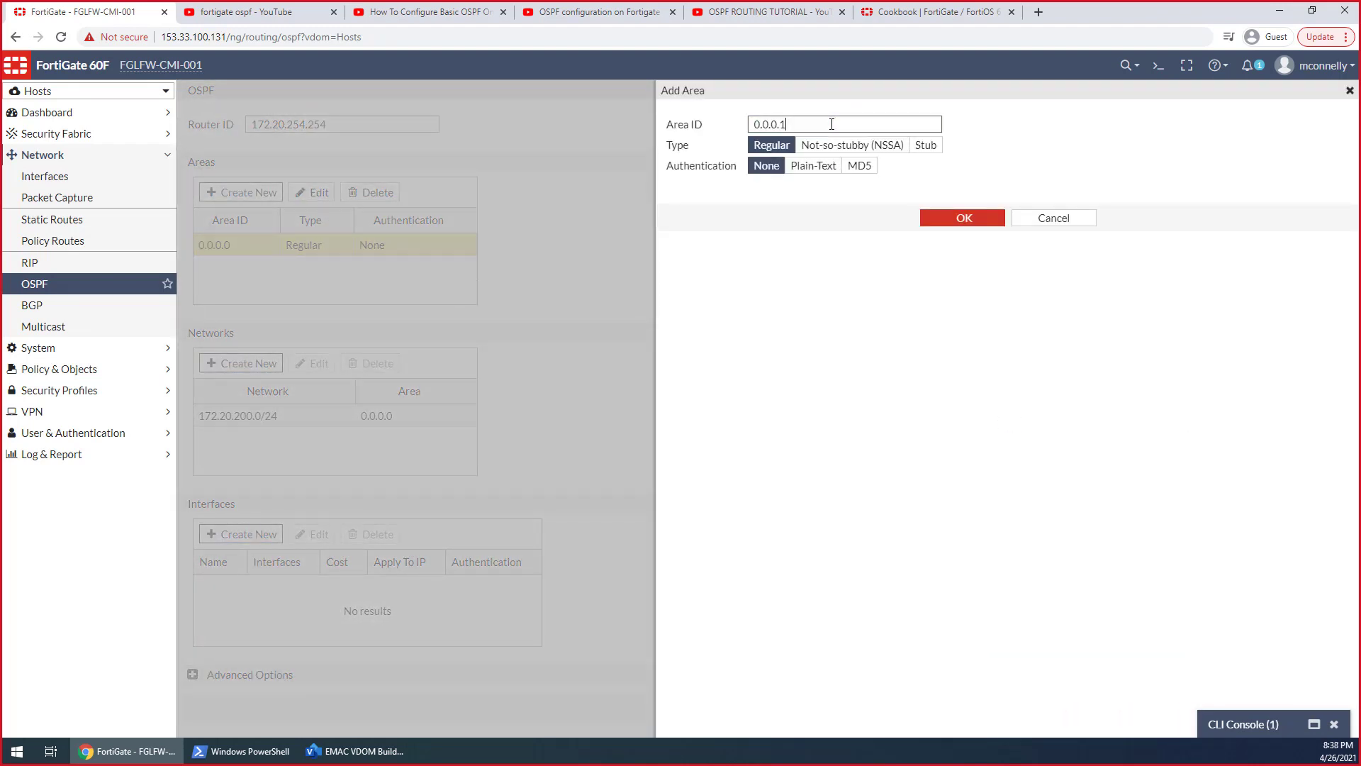
pyautogui.click(963, 218)
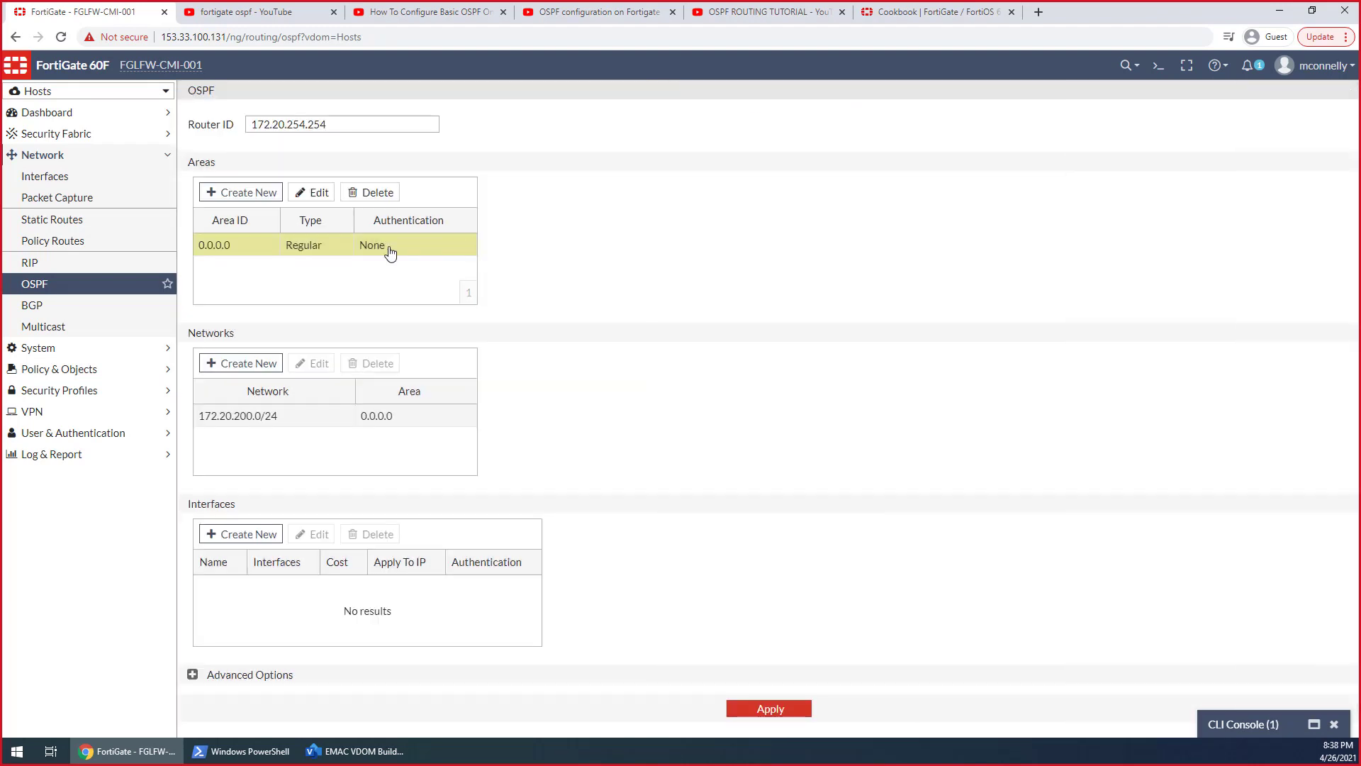
# Reassign the 172.20.200.0/24 network to area 0.0.0.1 and apply the OSPF settings
pyautogui.doubleClick(283, 418)
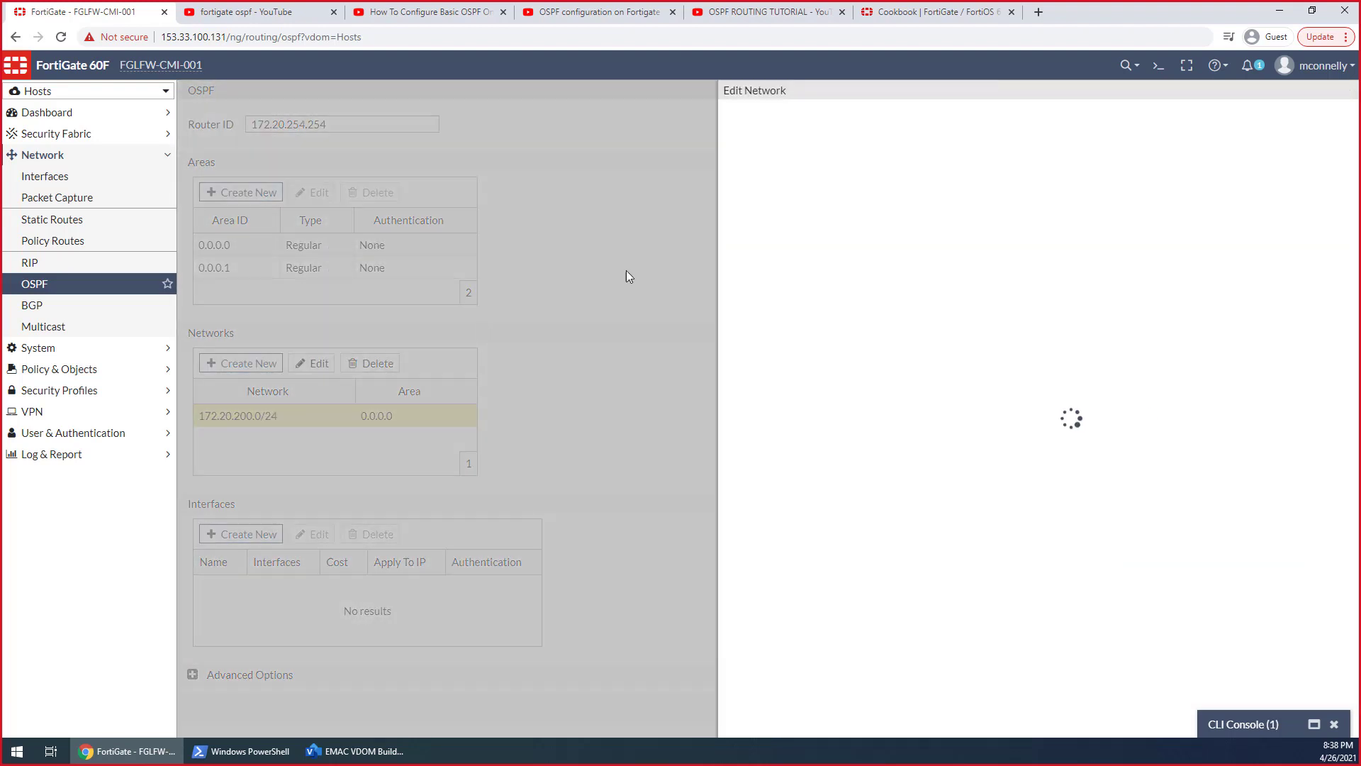
pyautogui.click(758, 128)
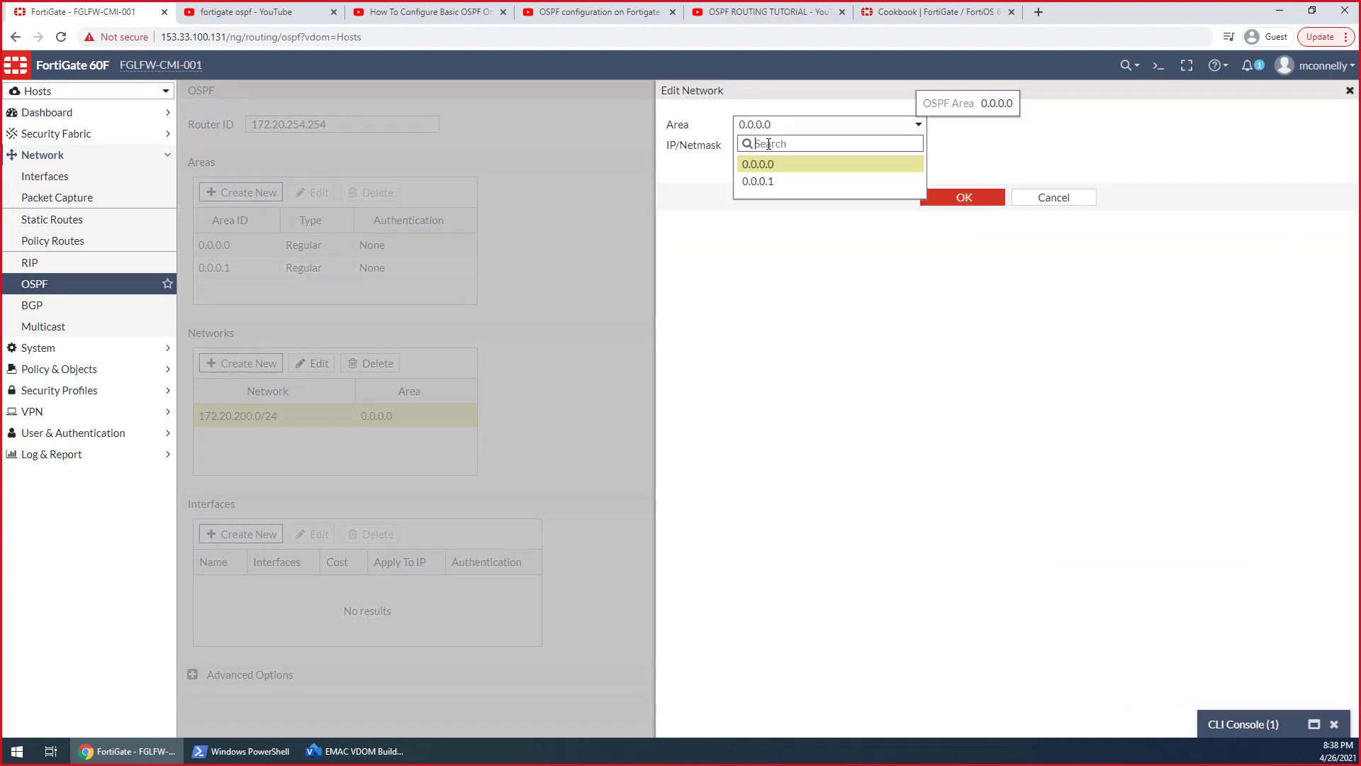
pyautogui.click(772, 180)
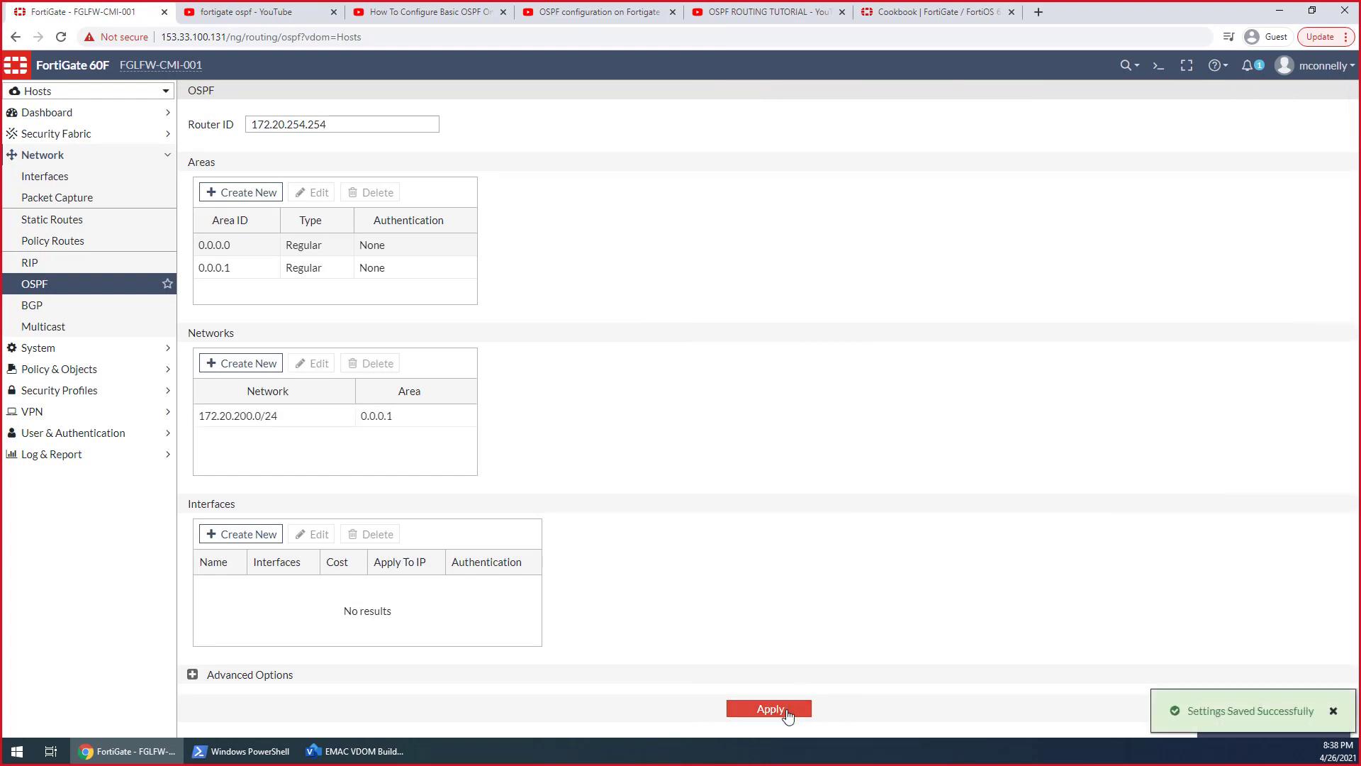
# Add an OSPF interface entry named VLAN_200 on VLAN 200 GW (EMAC 200-1), and apply the settings
pyautogui.click(243, 534)
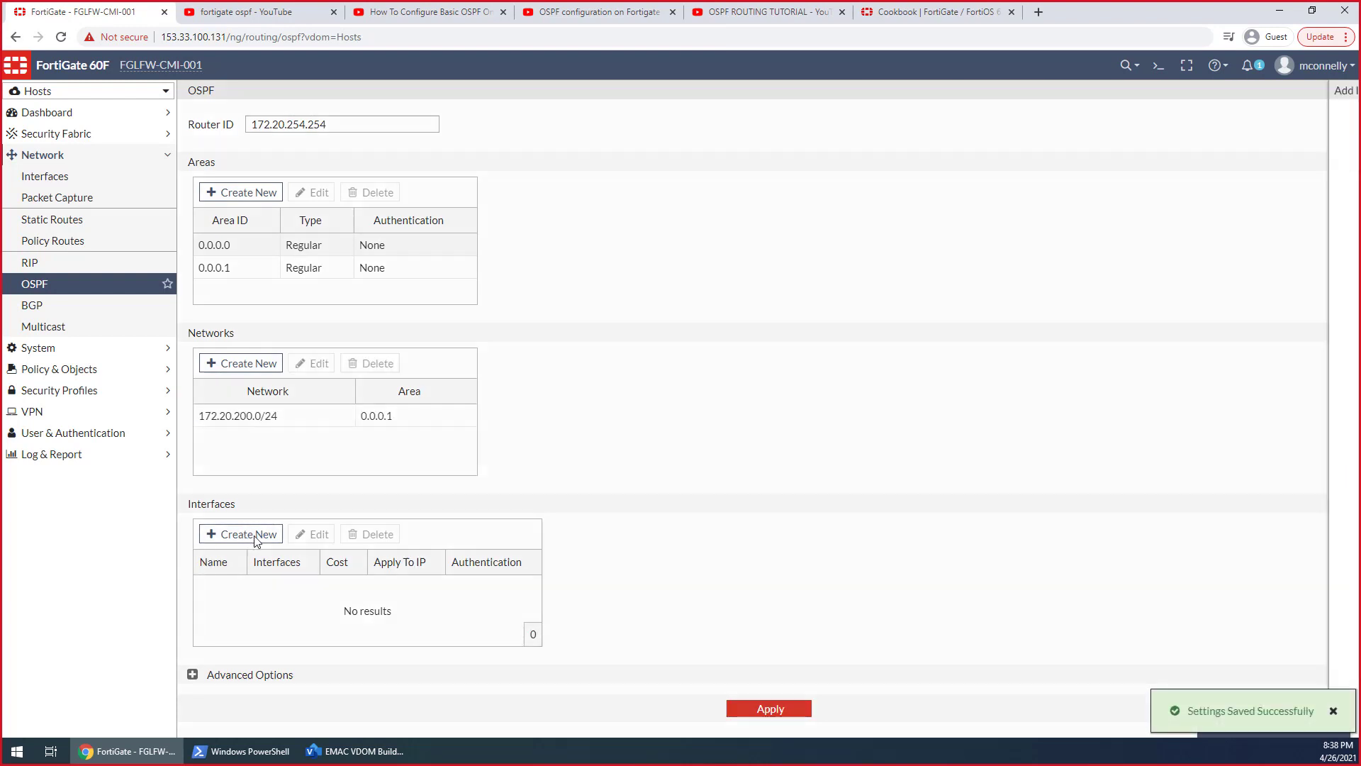
pyautogui.click(807, 124)
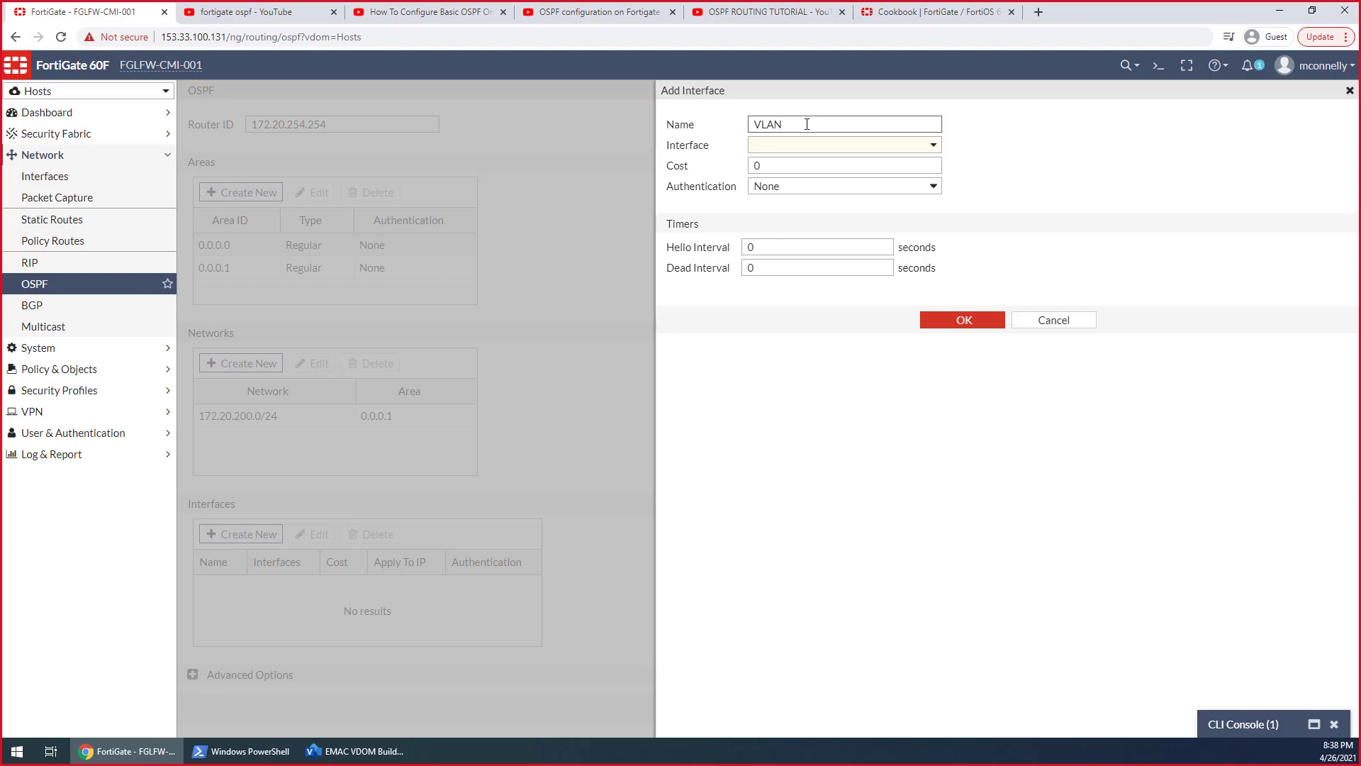
pyautogui.press('Tab')
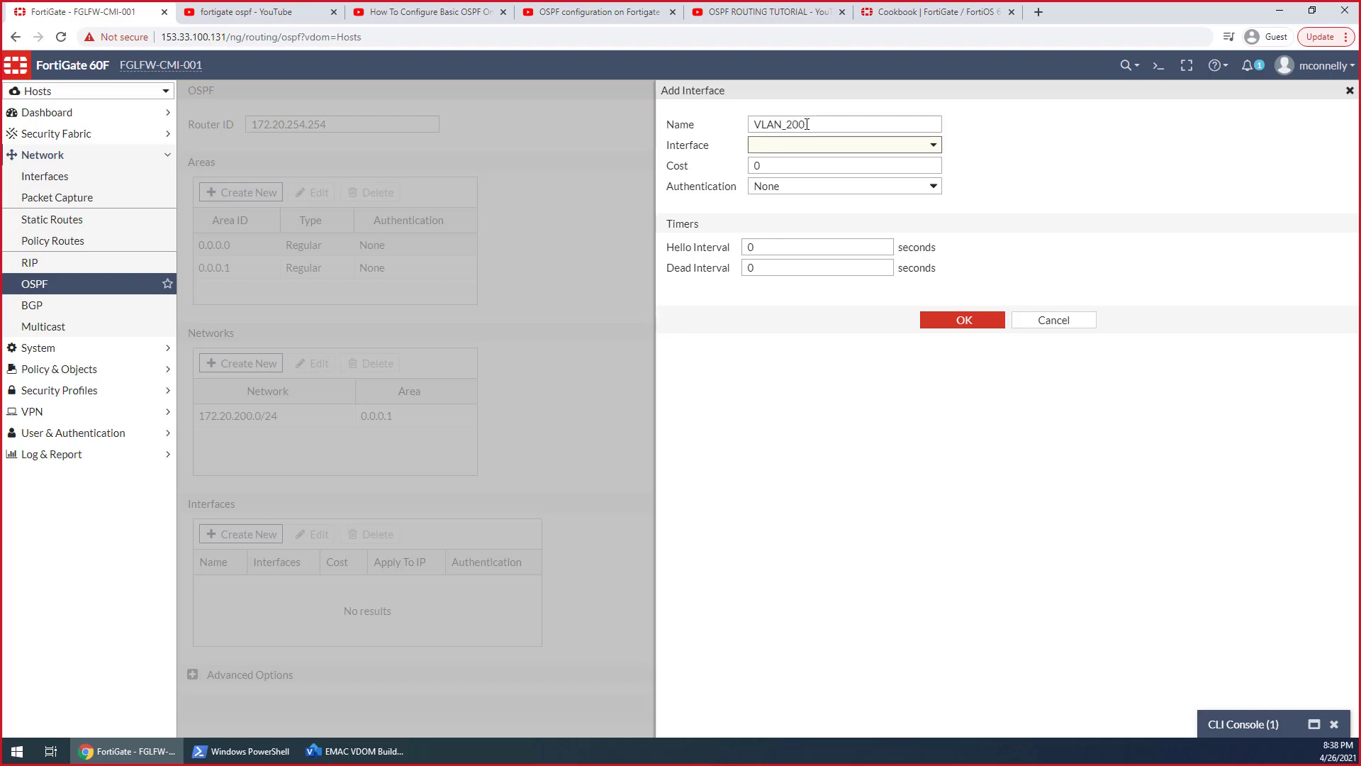
pyautogui.click(835, 146)
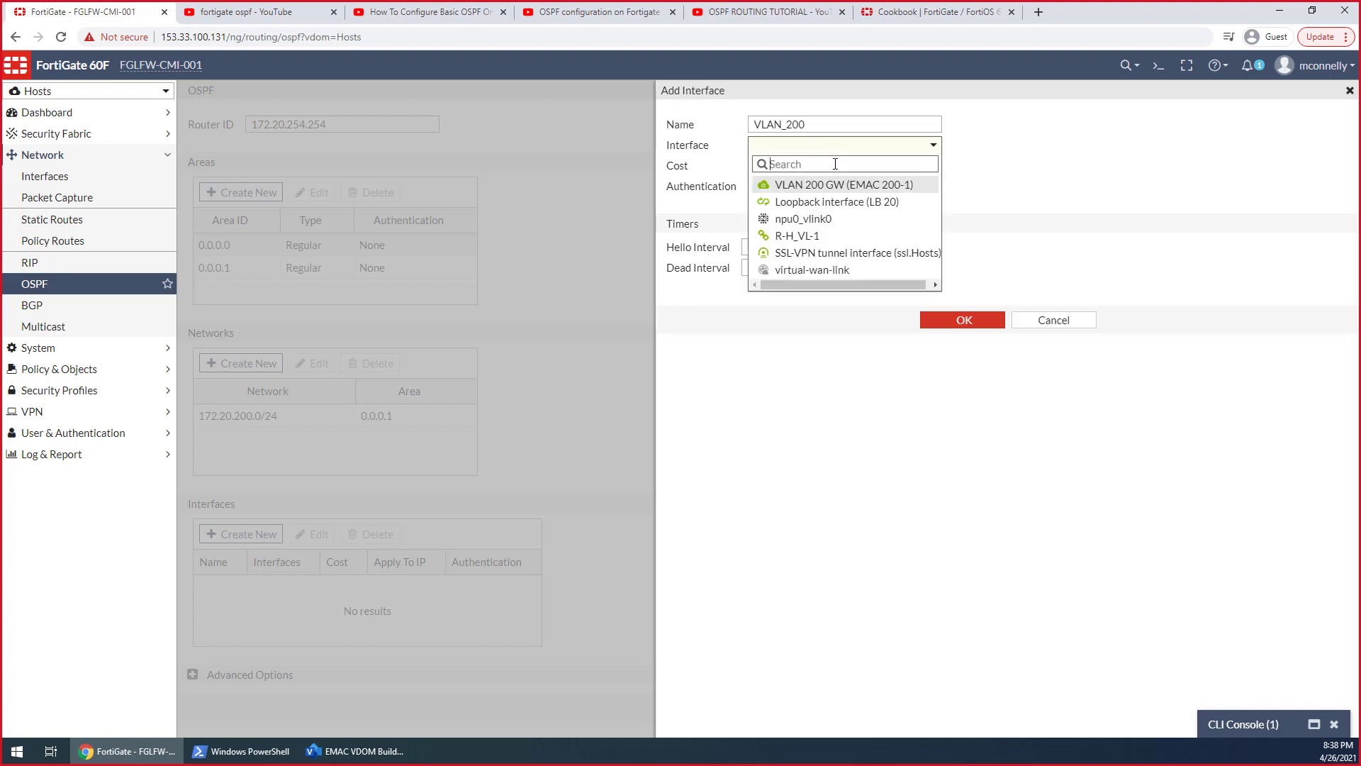
pyautogui.click(835, 186)
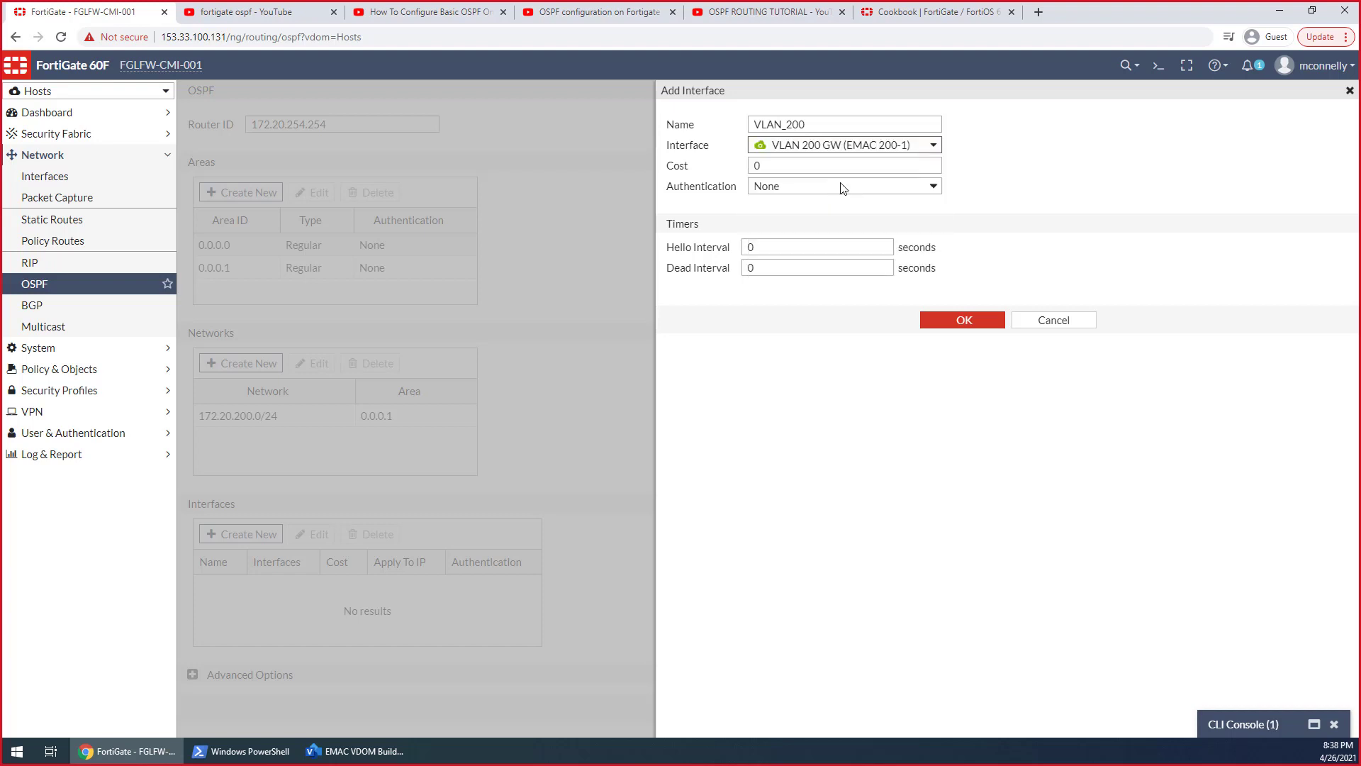
pyautogui.click(968, 327)
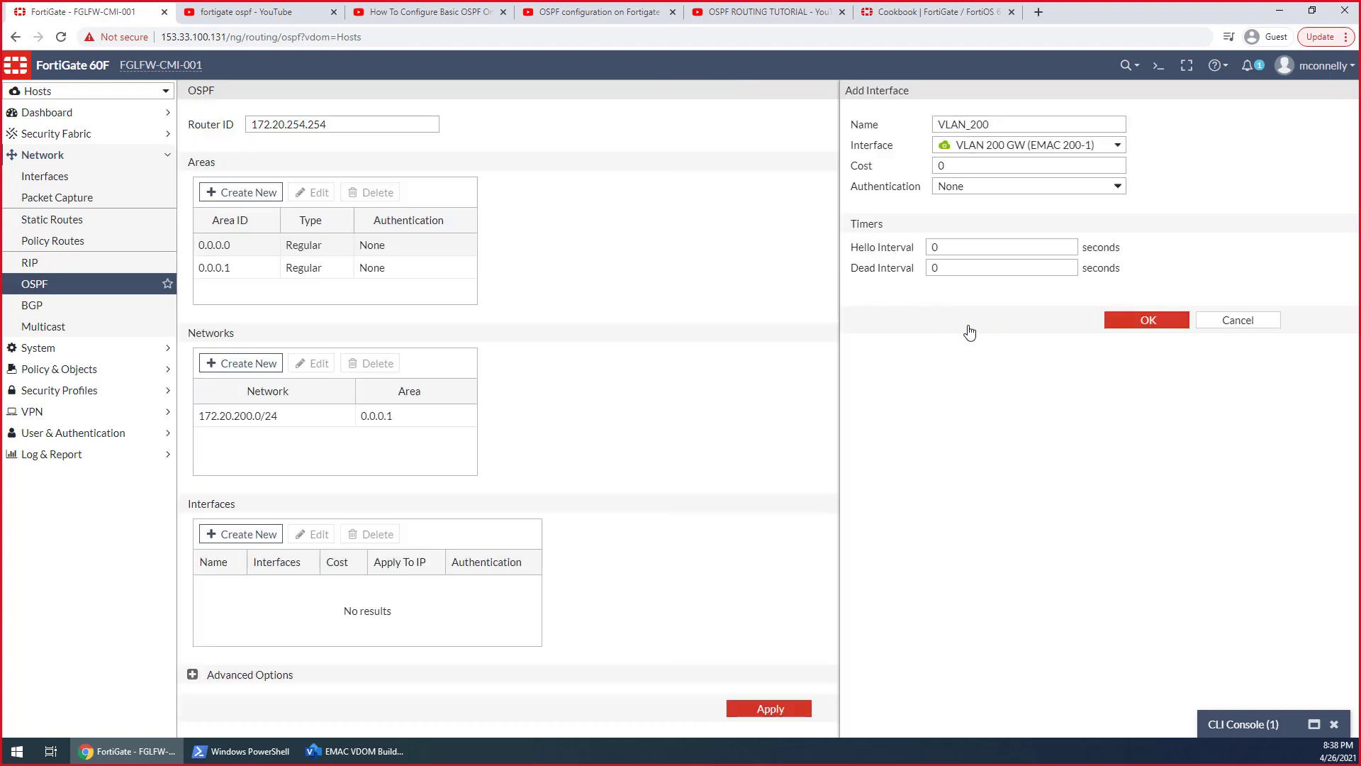
pyautogui.click(741, 710)
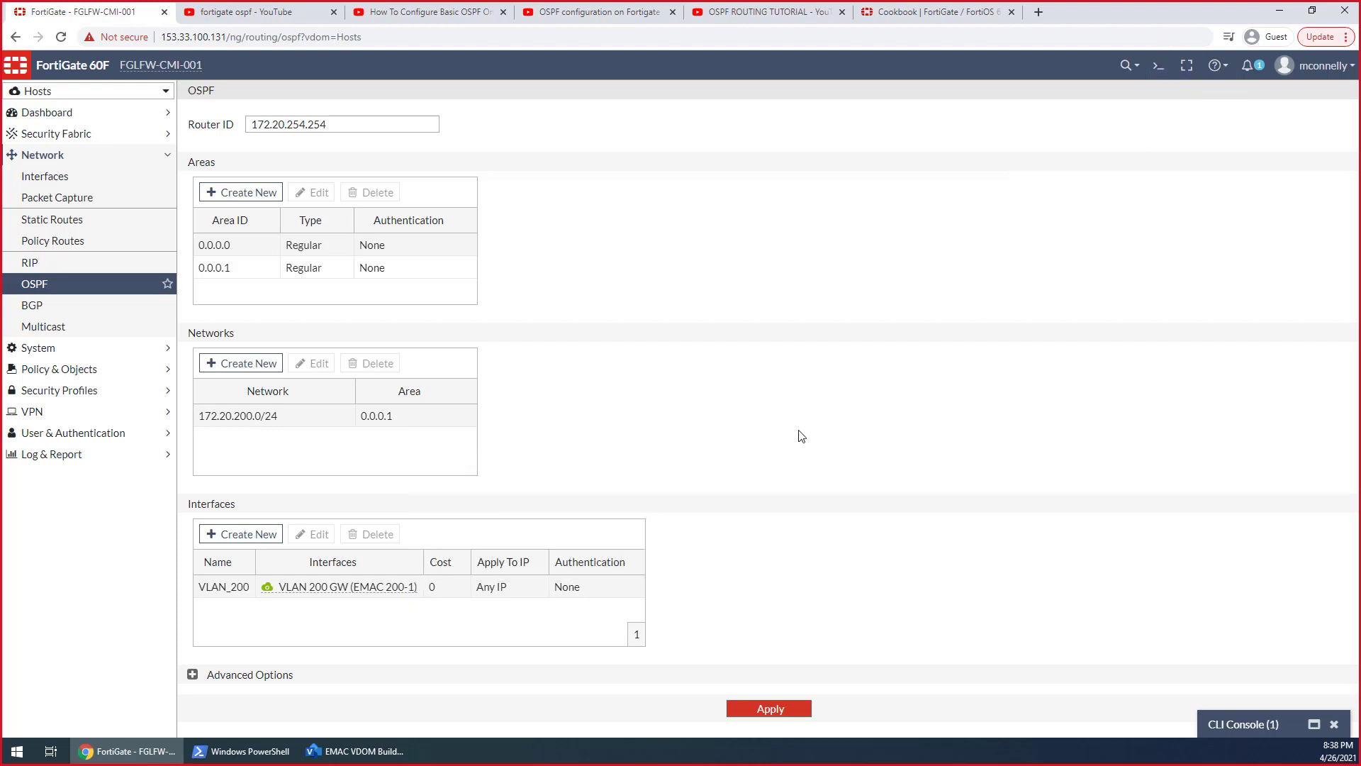
# Add the network 172.20.254.254/32 to area 0.0.0.1 in the Hosts VDOM's OSPF settings and apply them
pyautogui.click(243, 364)
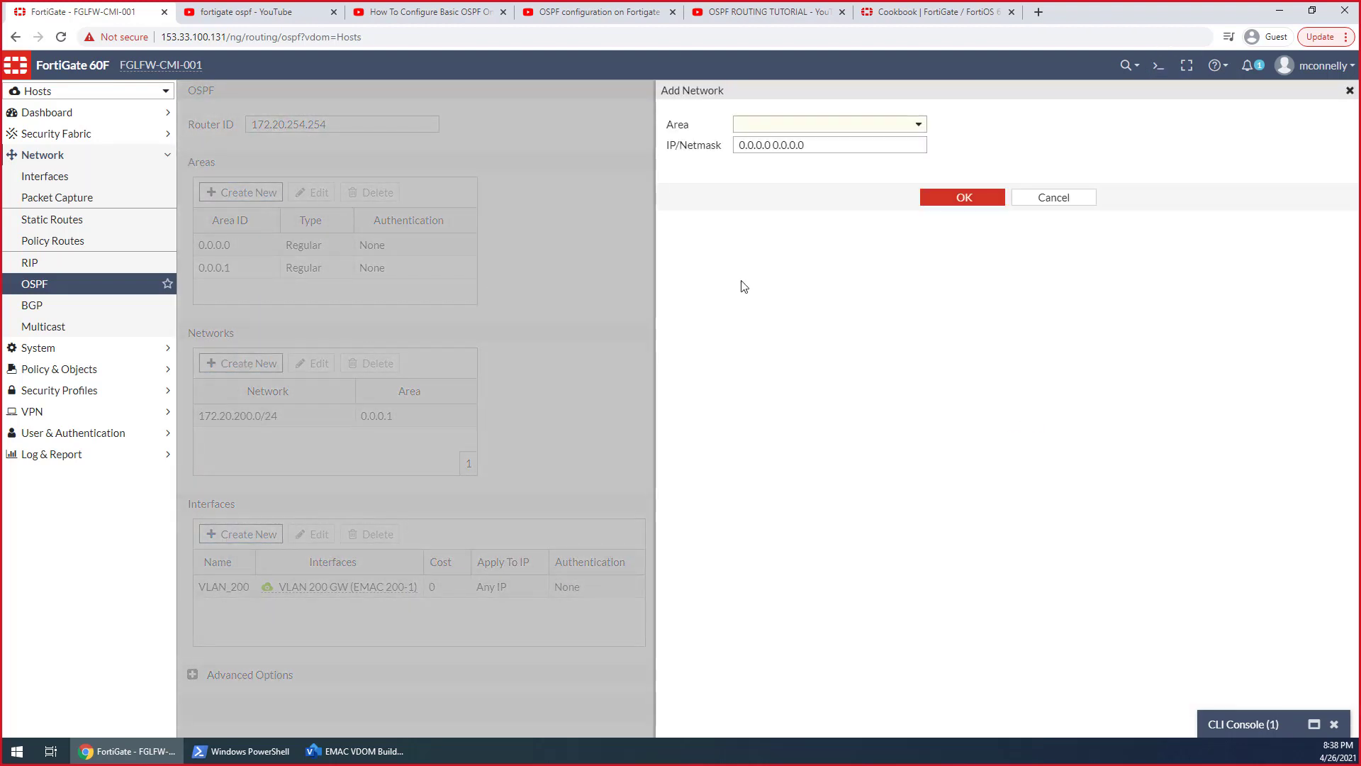
pyautogui.click(815, 126)
pyautogui.click(820, 181)
pyautogui.press('Tab')
pyautogui.write('1')
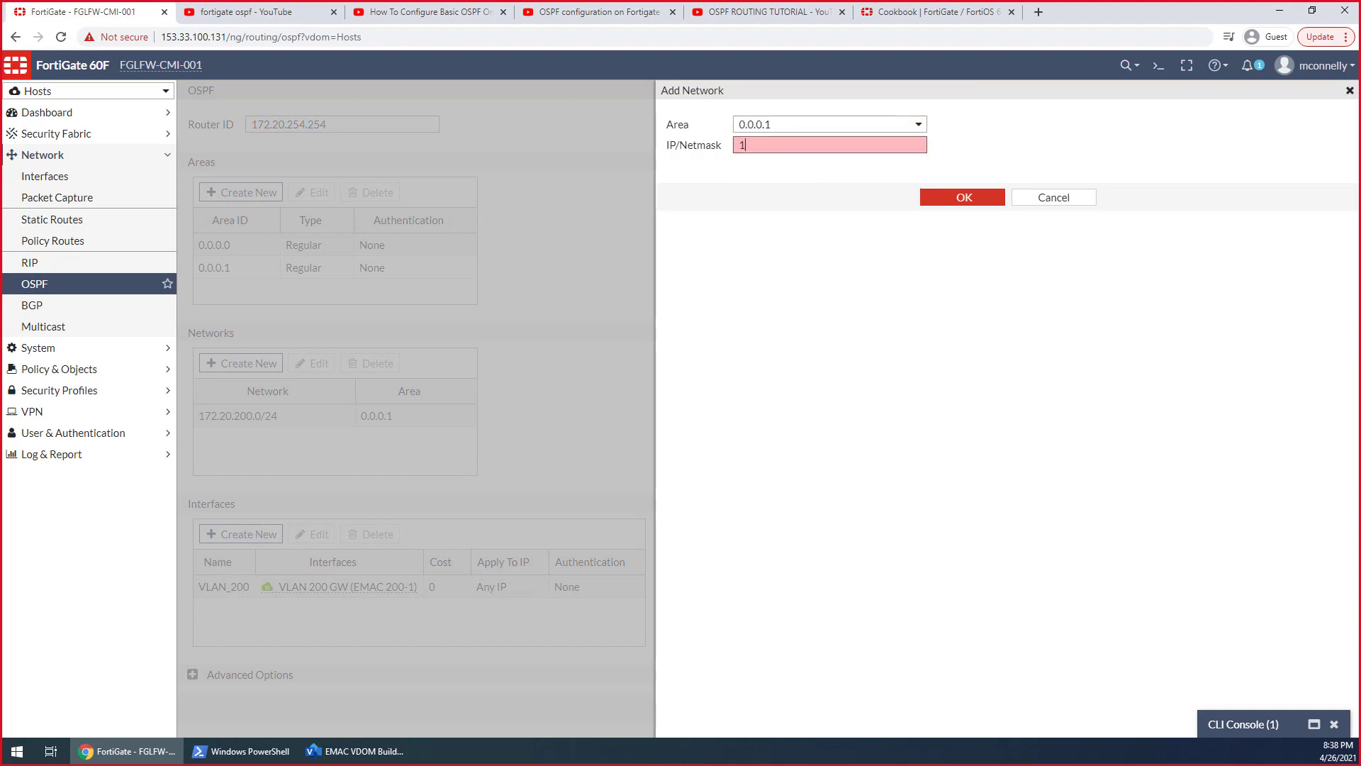
pyautogui.write('72.20.254.254/32')
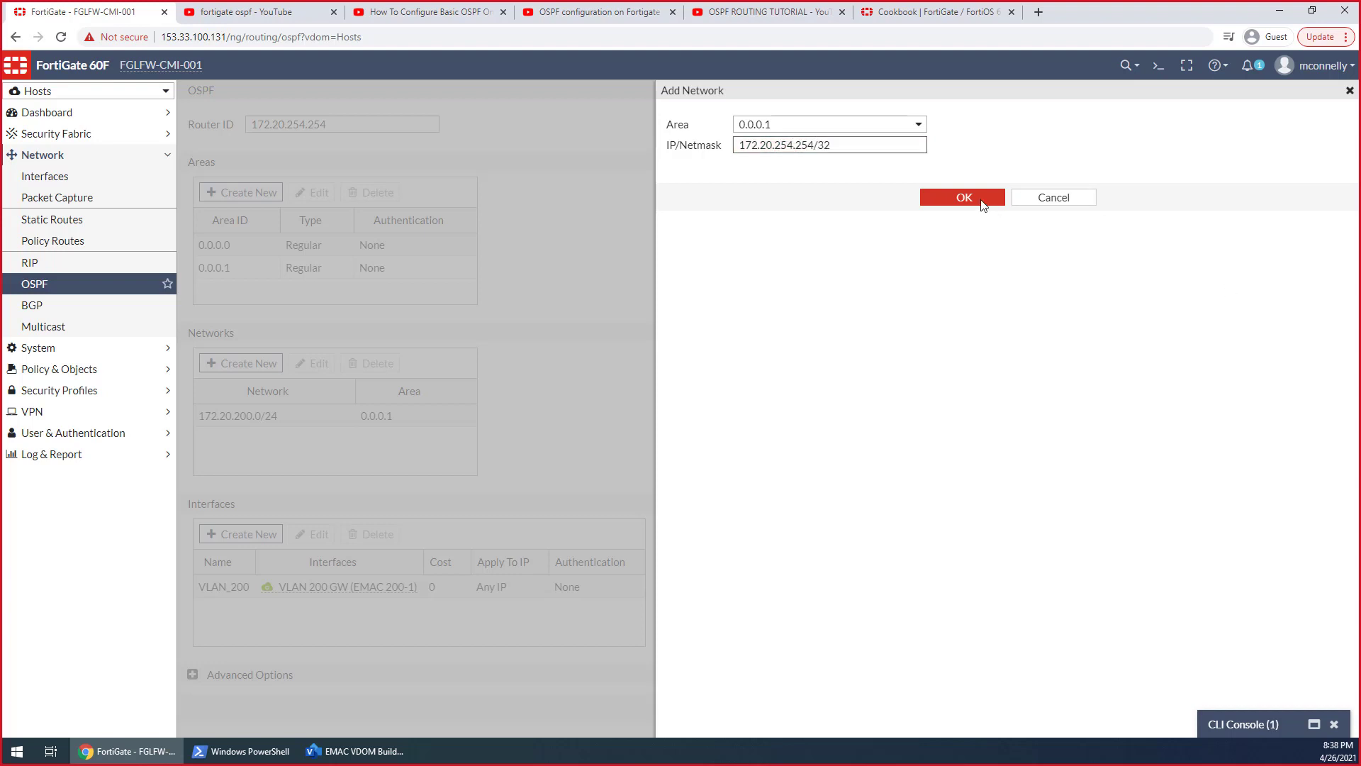
pyautogui.click(981, 201)
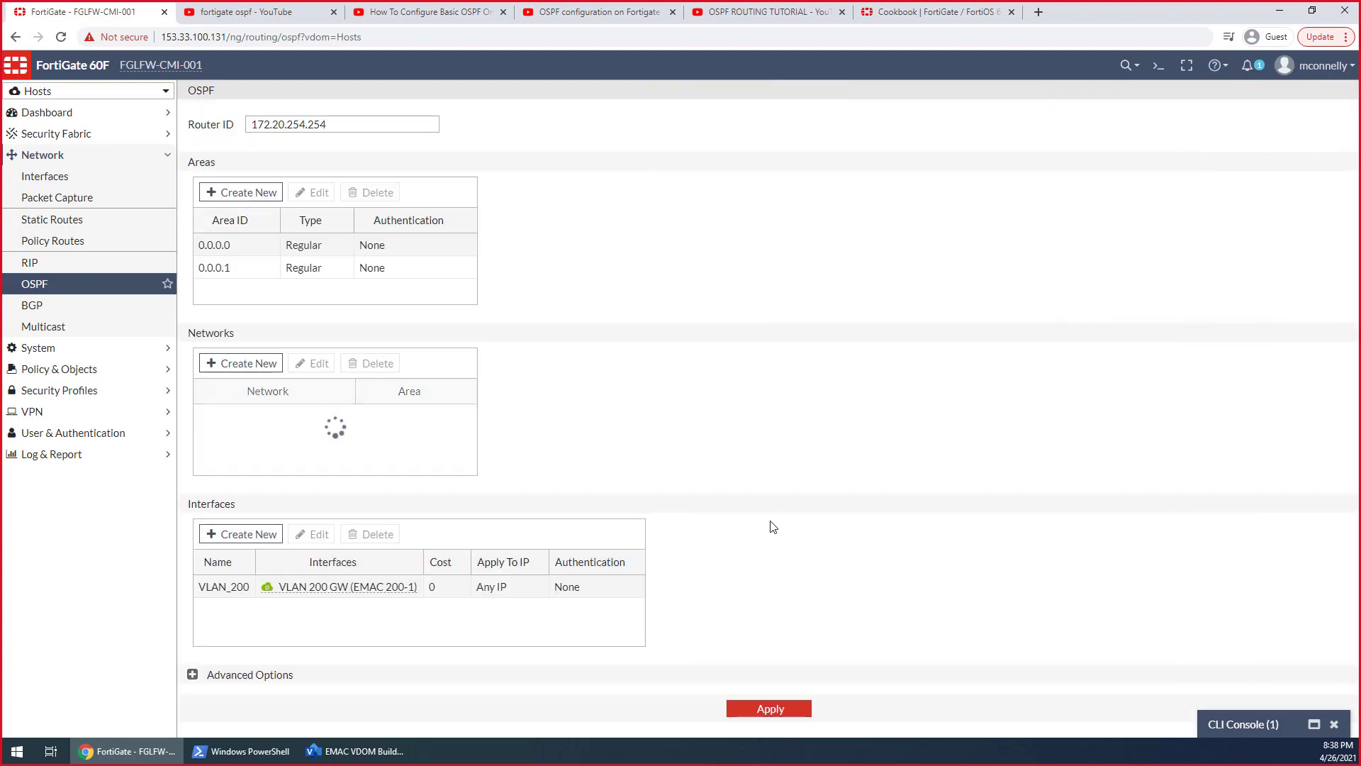
pyautogui.click(770, 712)
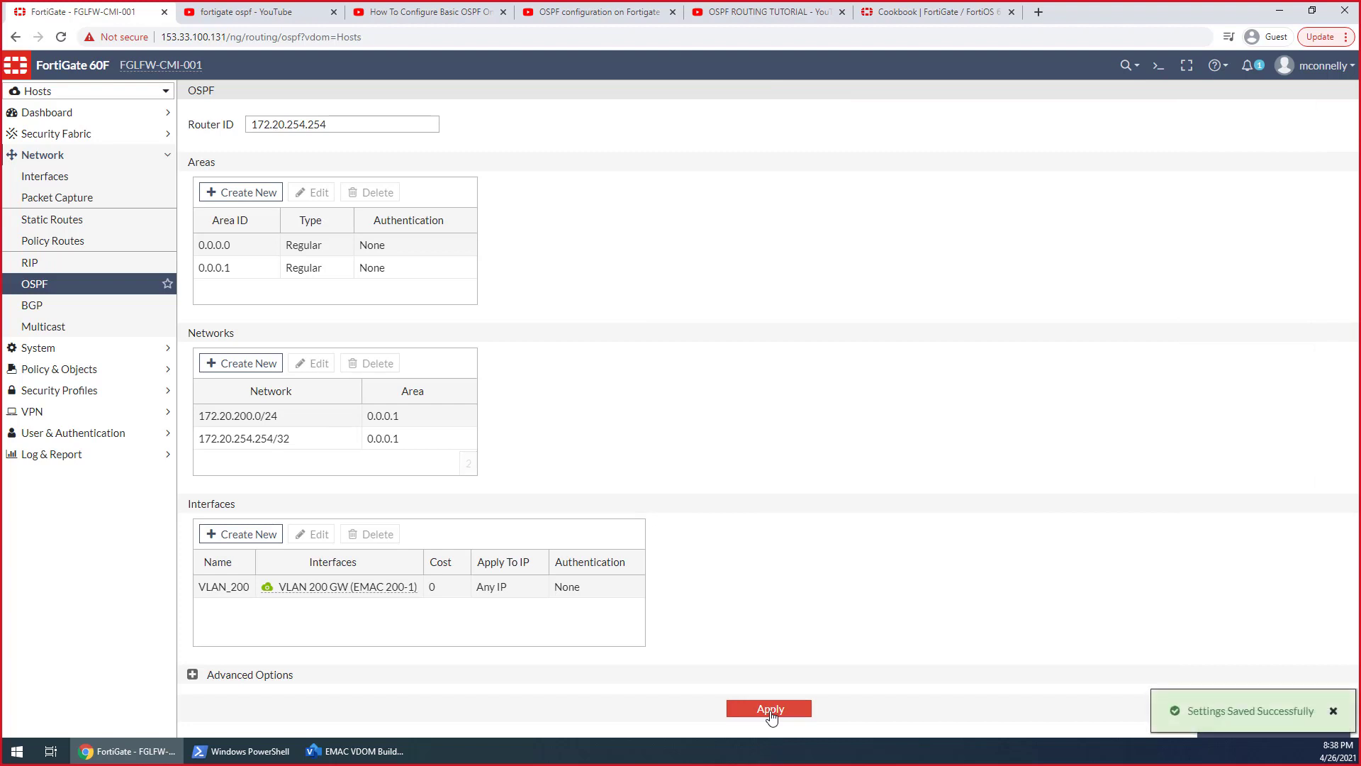
pyautogui.click(1332, 711)
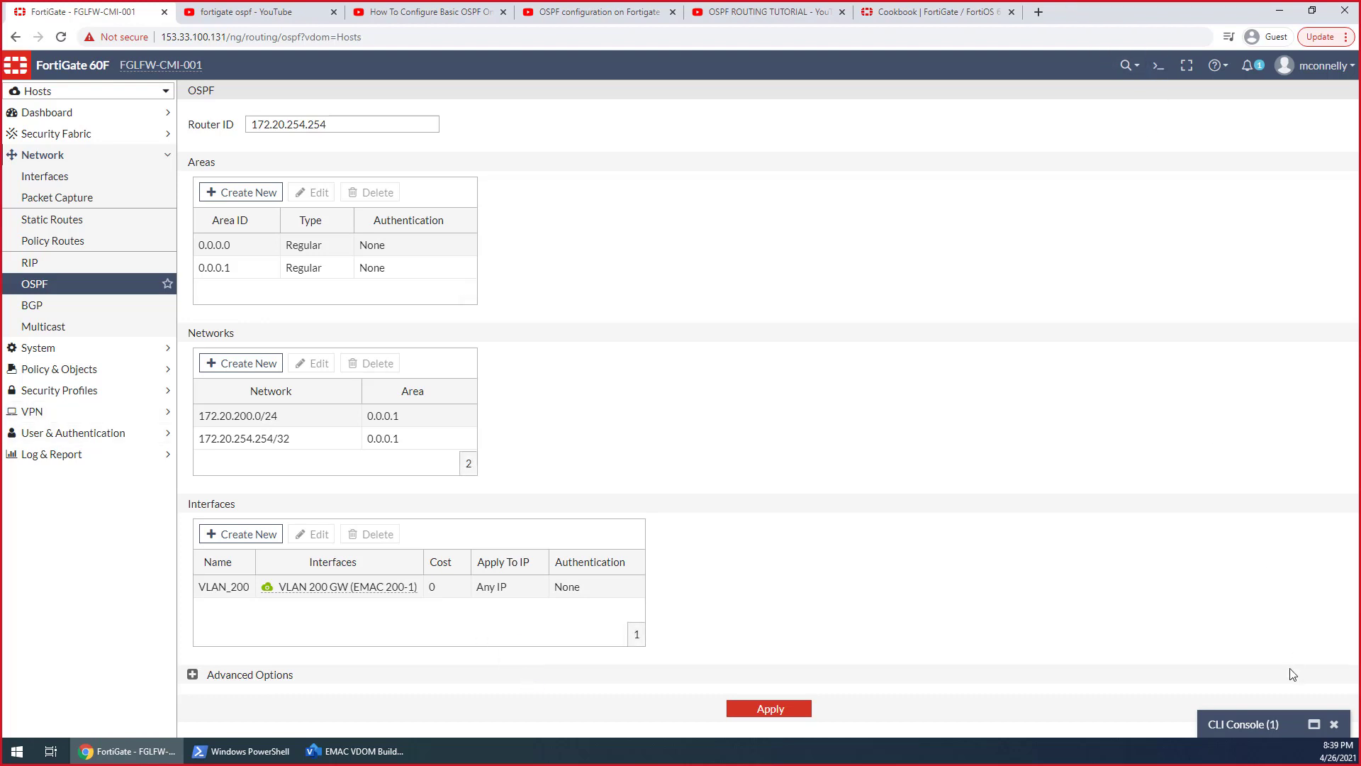
# In the CLI console, leave the root VDOM and enter the Hosts VDOM configuration context
pyautogui.click(1262, 728)
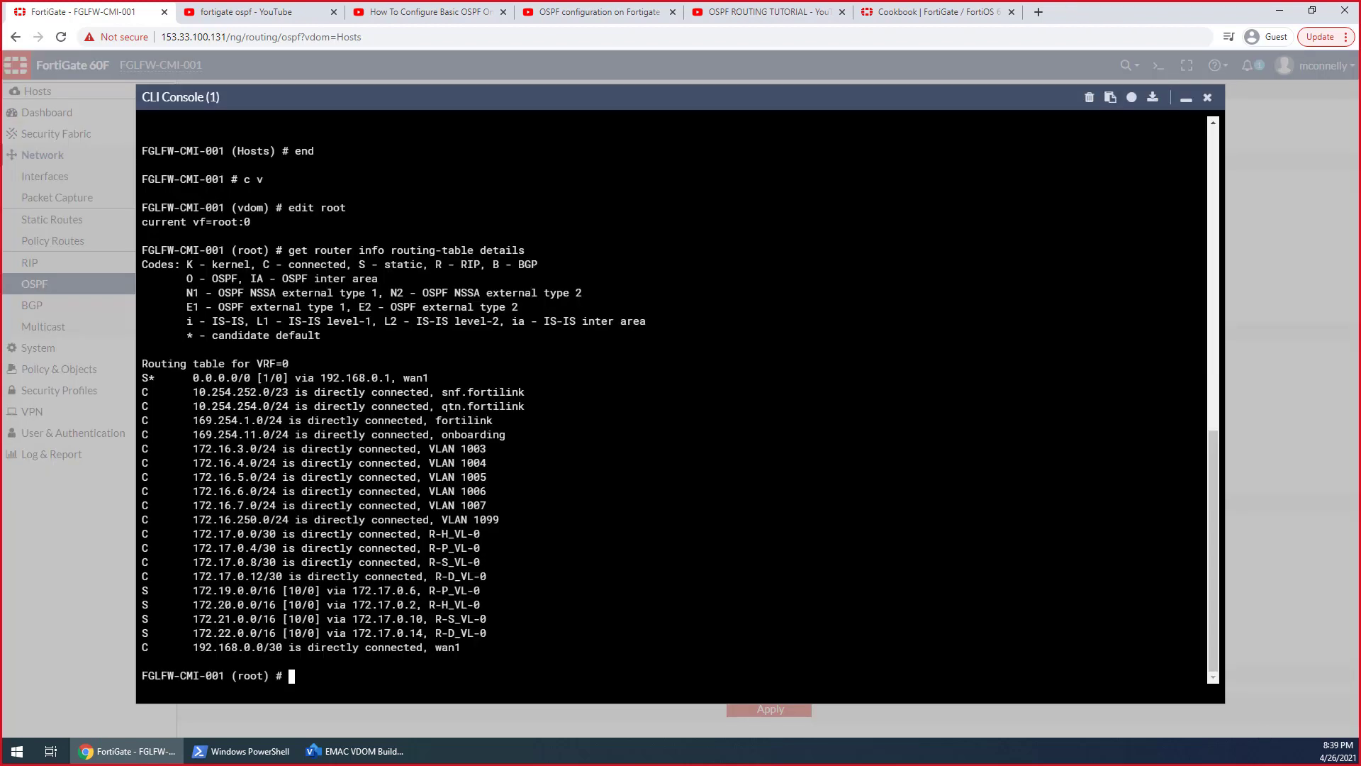
pyautogui.write('end')
pyautogui.press('Return')
pyautogui.write('edit')
pyautogui.press('BackSpace')
pyautogui.press('BackSpace')
pyautogui.press('BackSpace')
pyautogui.press('BackSpace')
pyautogui.press('BackSpace')
pyautogui.write('c v')
pyautogui.press('Return')
pyautogui.write('edit Hosts')
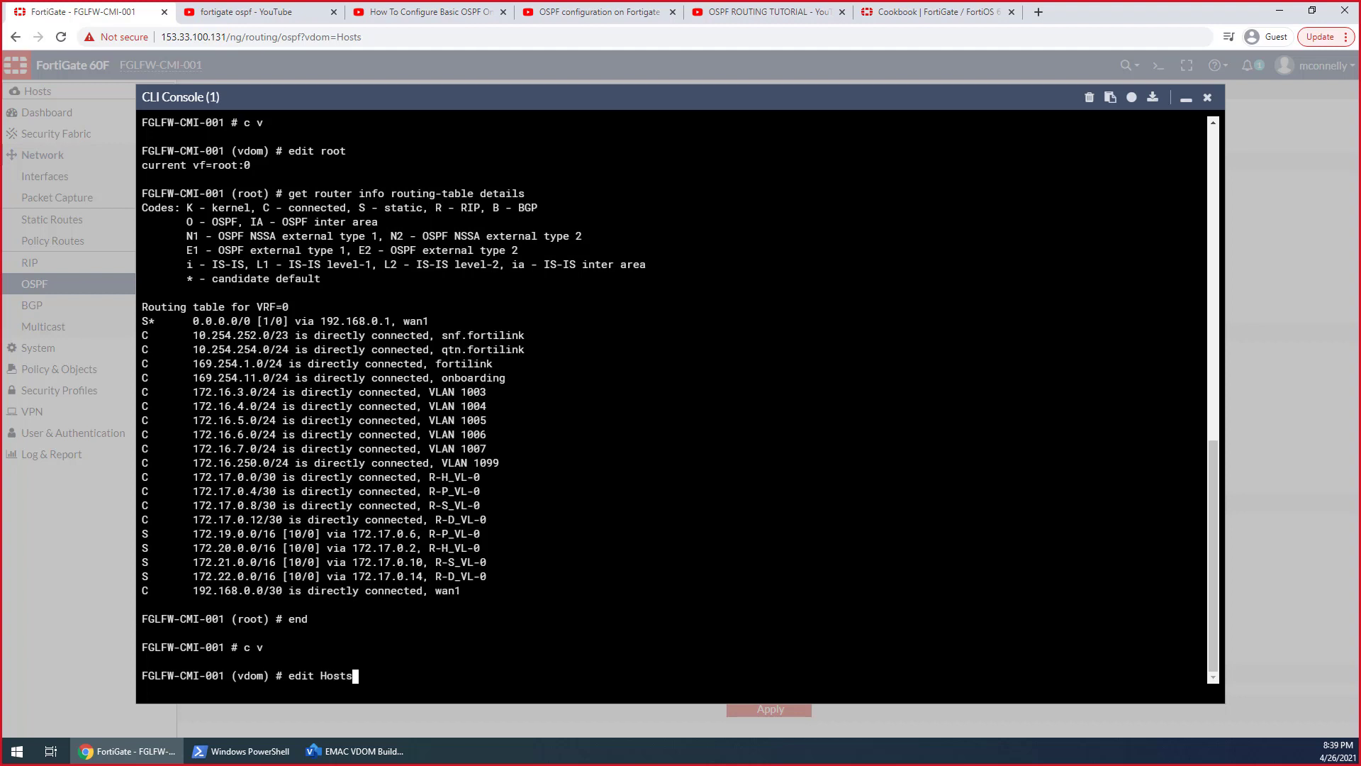
pyautogui.press('Return')
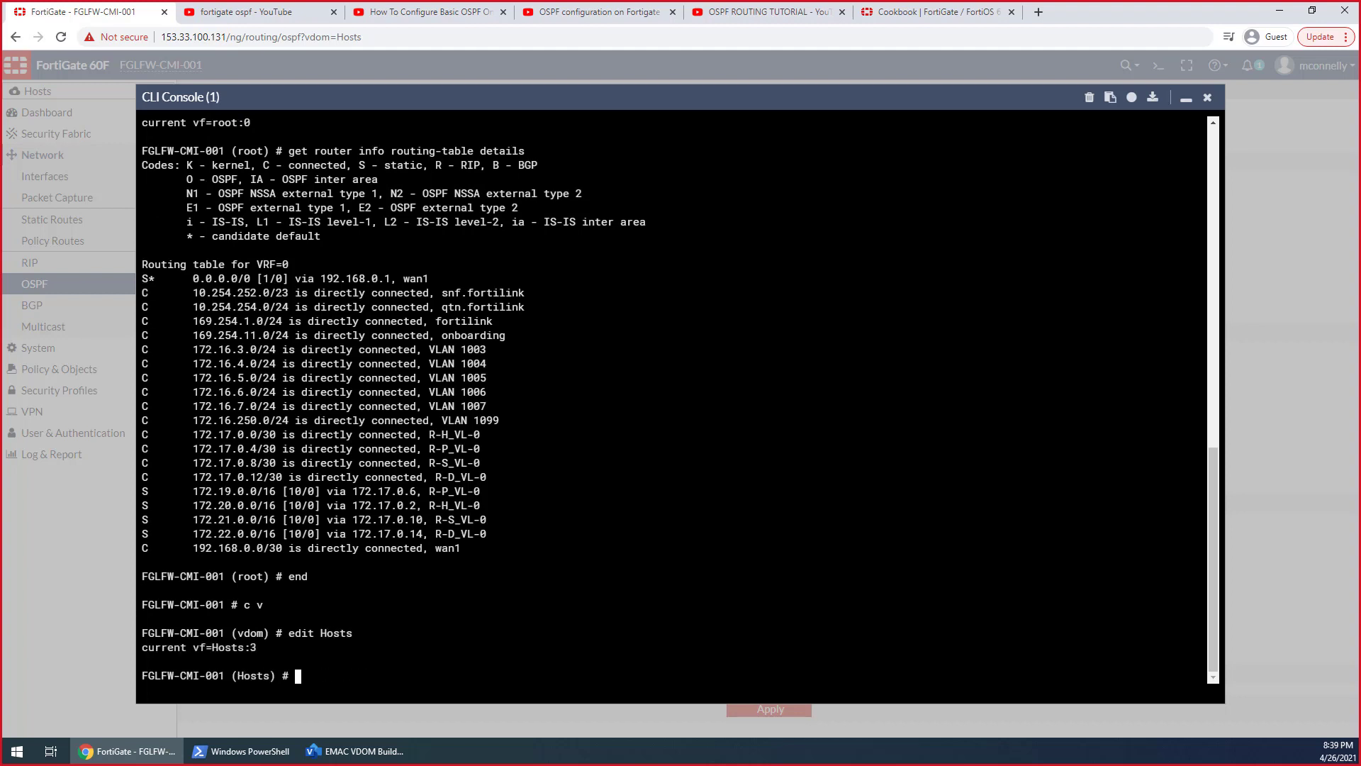
# Enter the Hosts VDOM's router OSPF configuration in the CLI console and display all its settings with get
pyautogui.click(1185, 98)
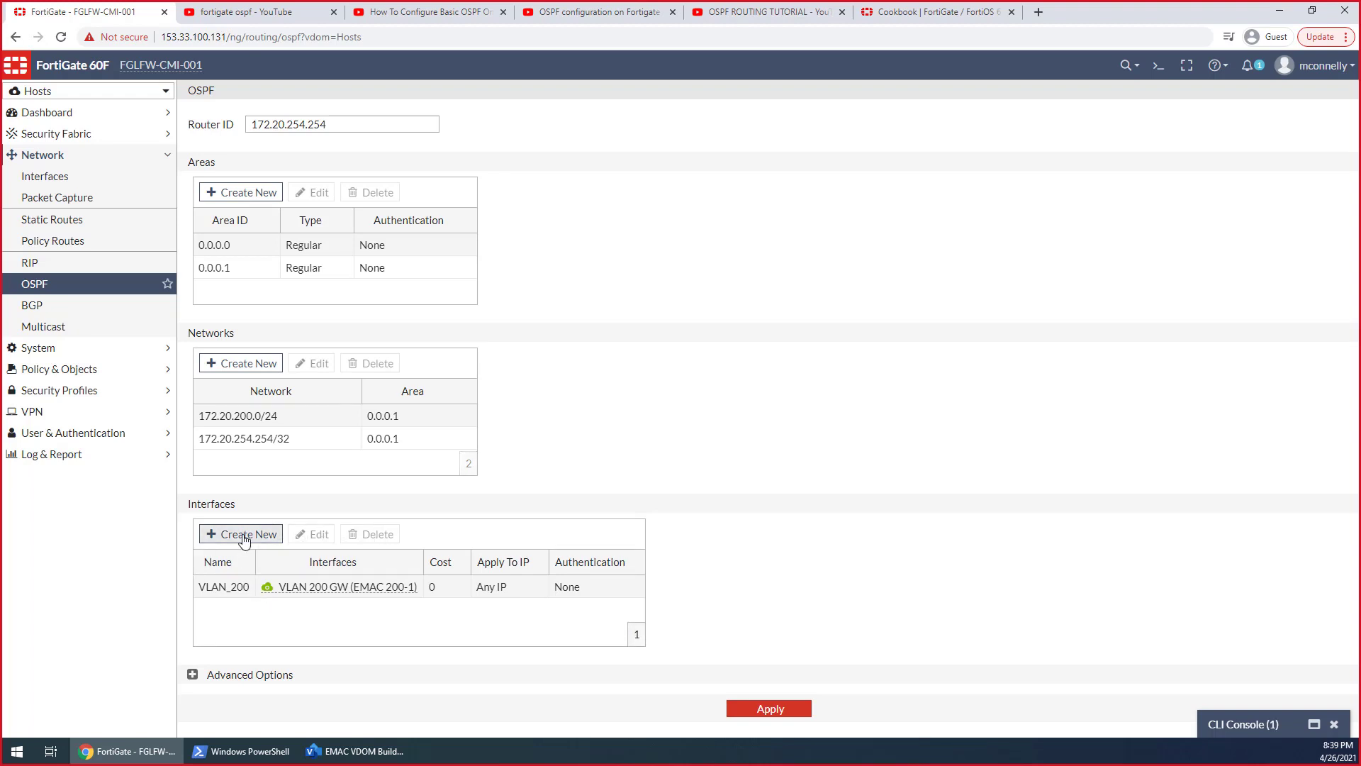
pyautogui.click(58, 93)
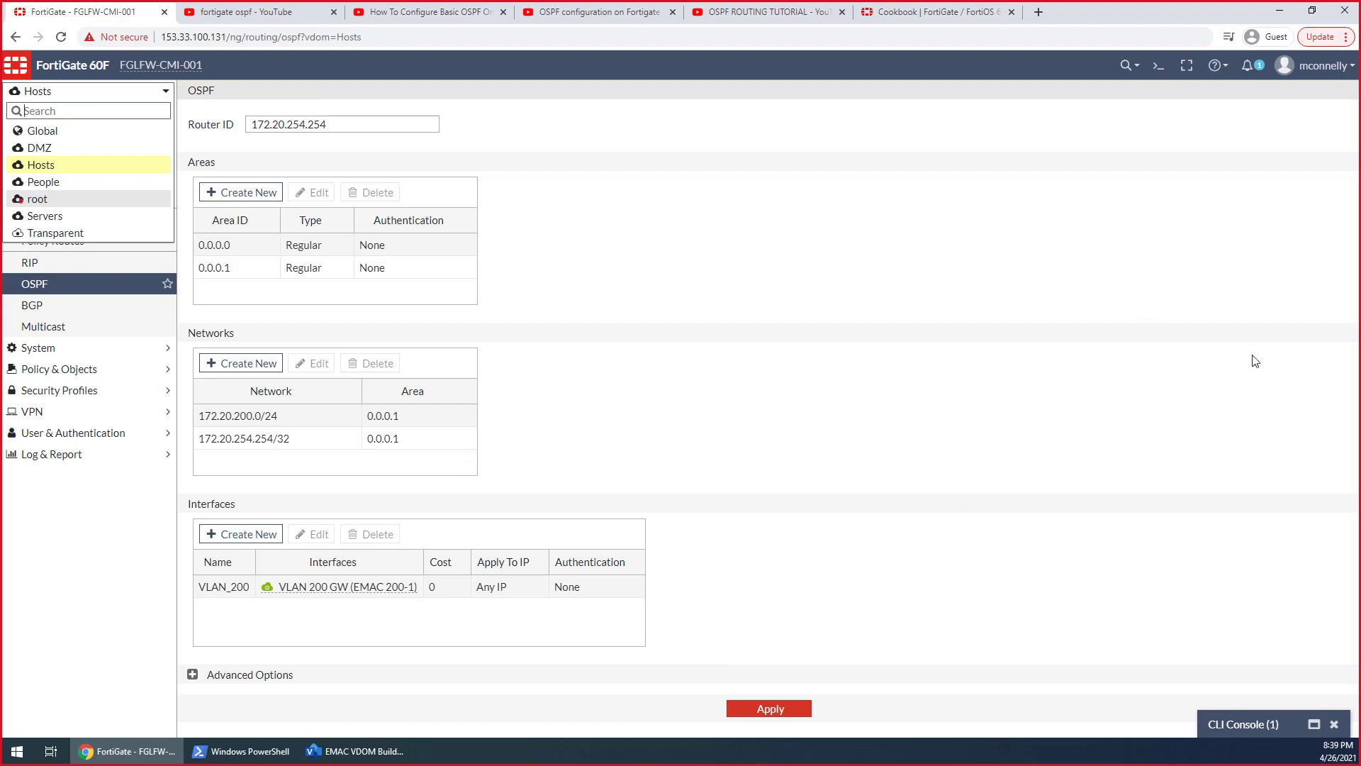
pyautogui.click(1270, 724)
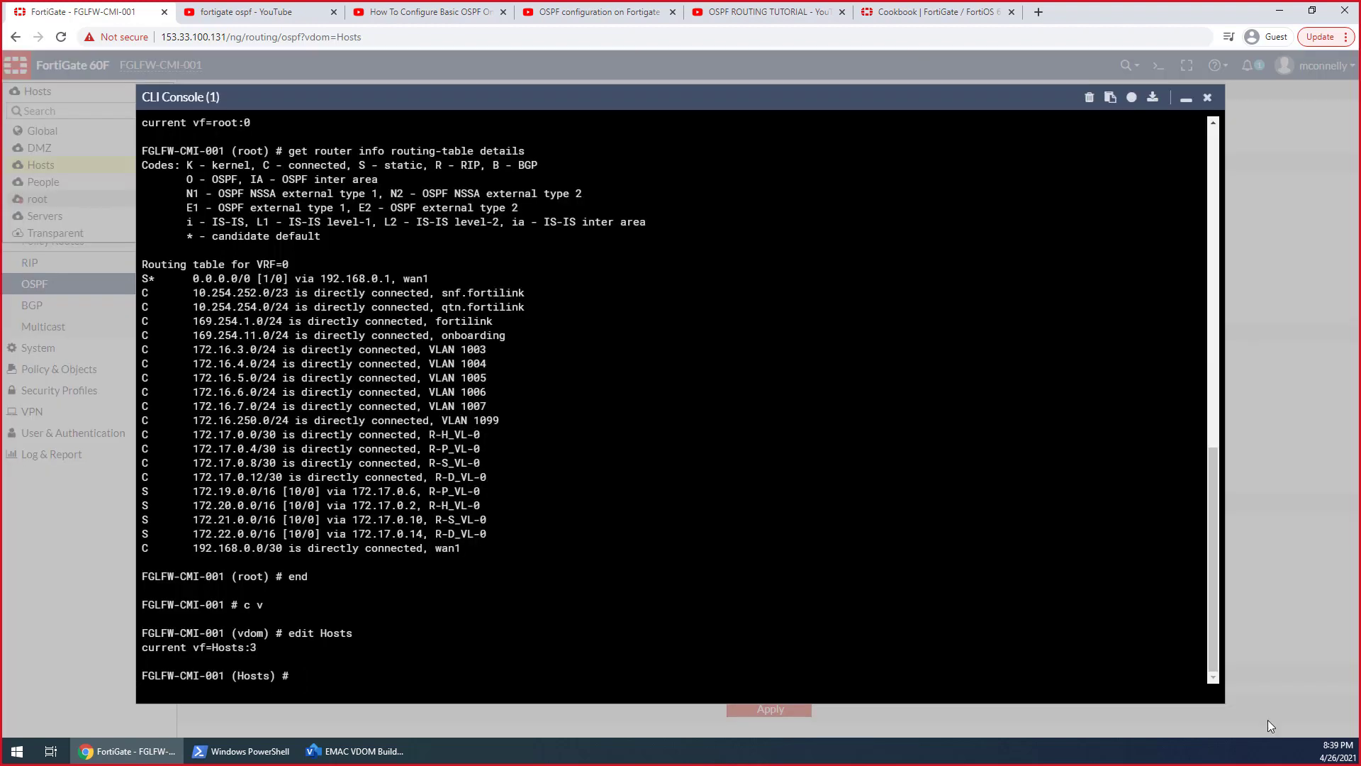
pyautogui.write('config router ospf')
pyautogui.press('Return')
pyautogui.write('get')
pyautogui.press('Return')
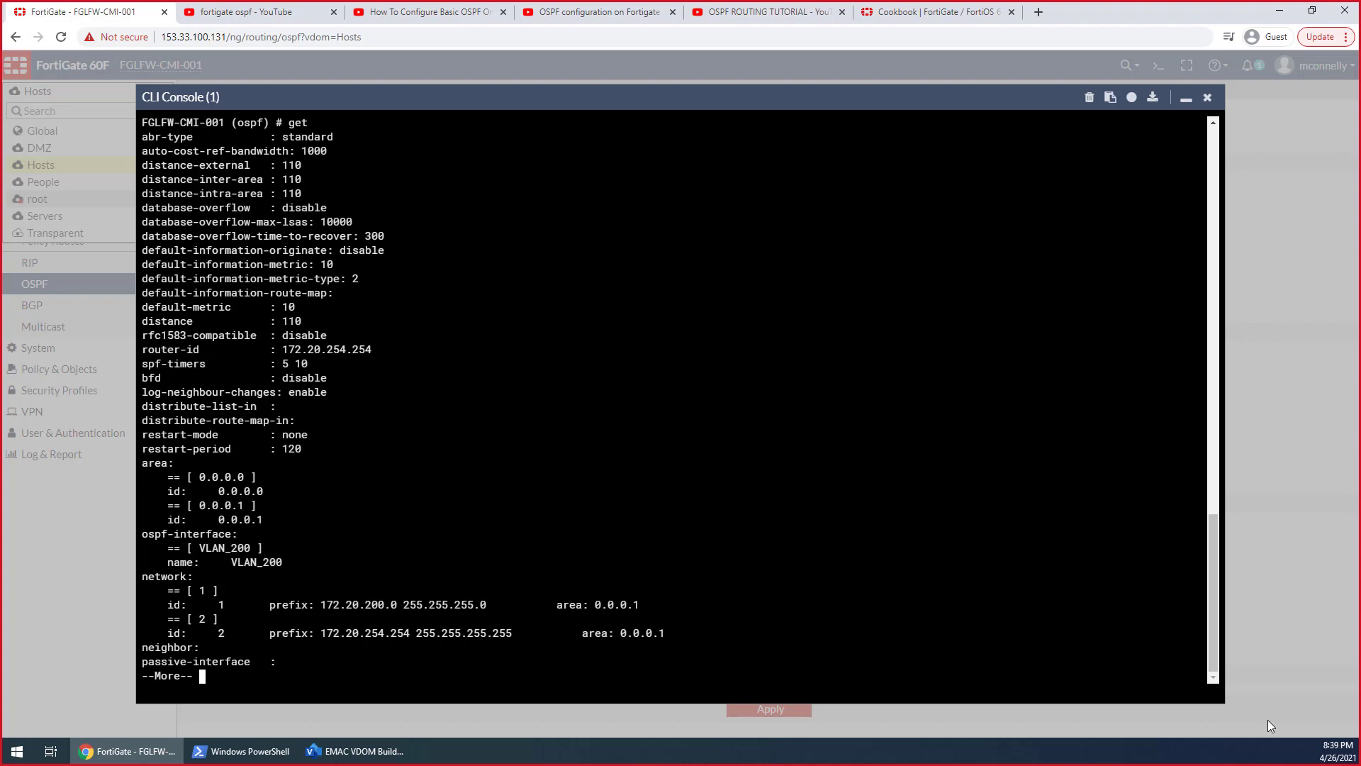
pyautogui.press('space')
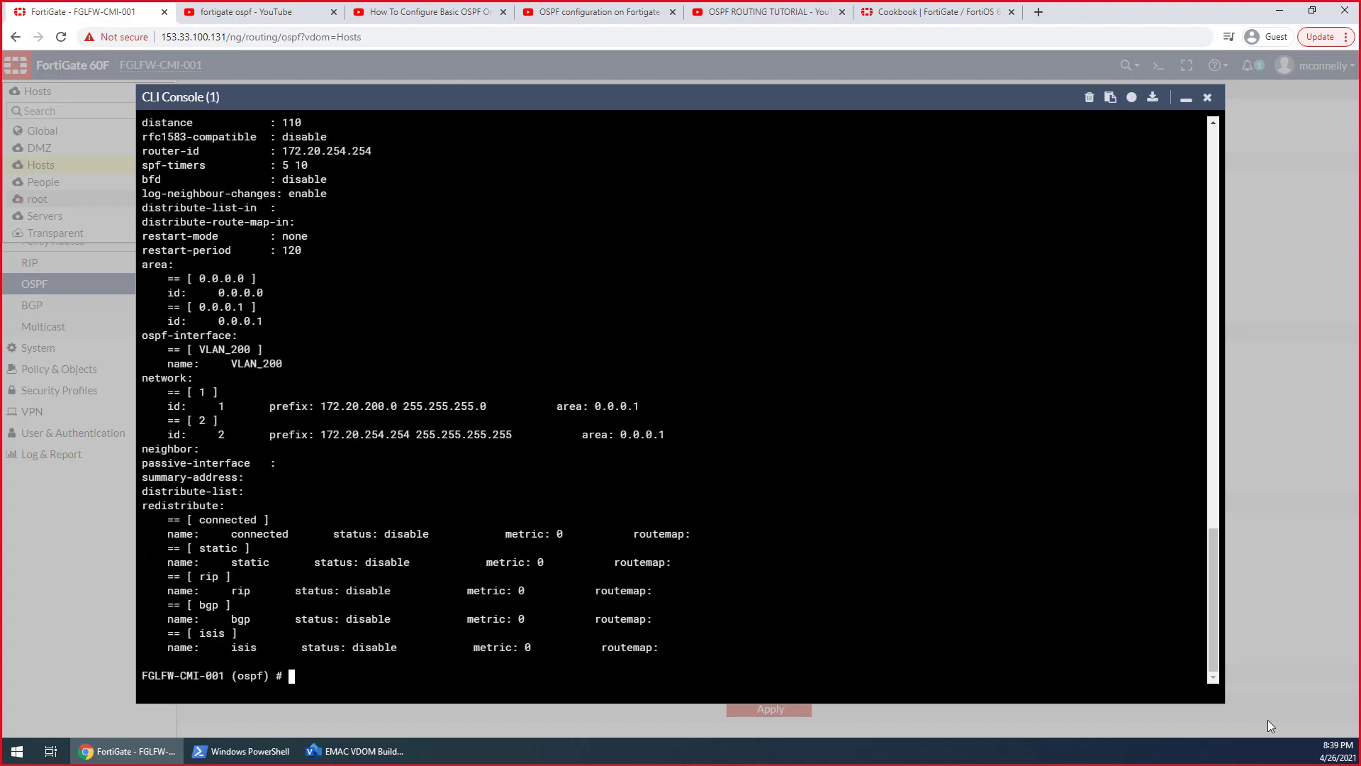
# Open the OSPF neighbor configuration in the CLI, list its available commands, show its contents and return to the OSPF level
pyautogui.write('config neighbor')
pyautogui.press('Return')
pyautogui.press('?')
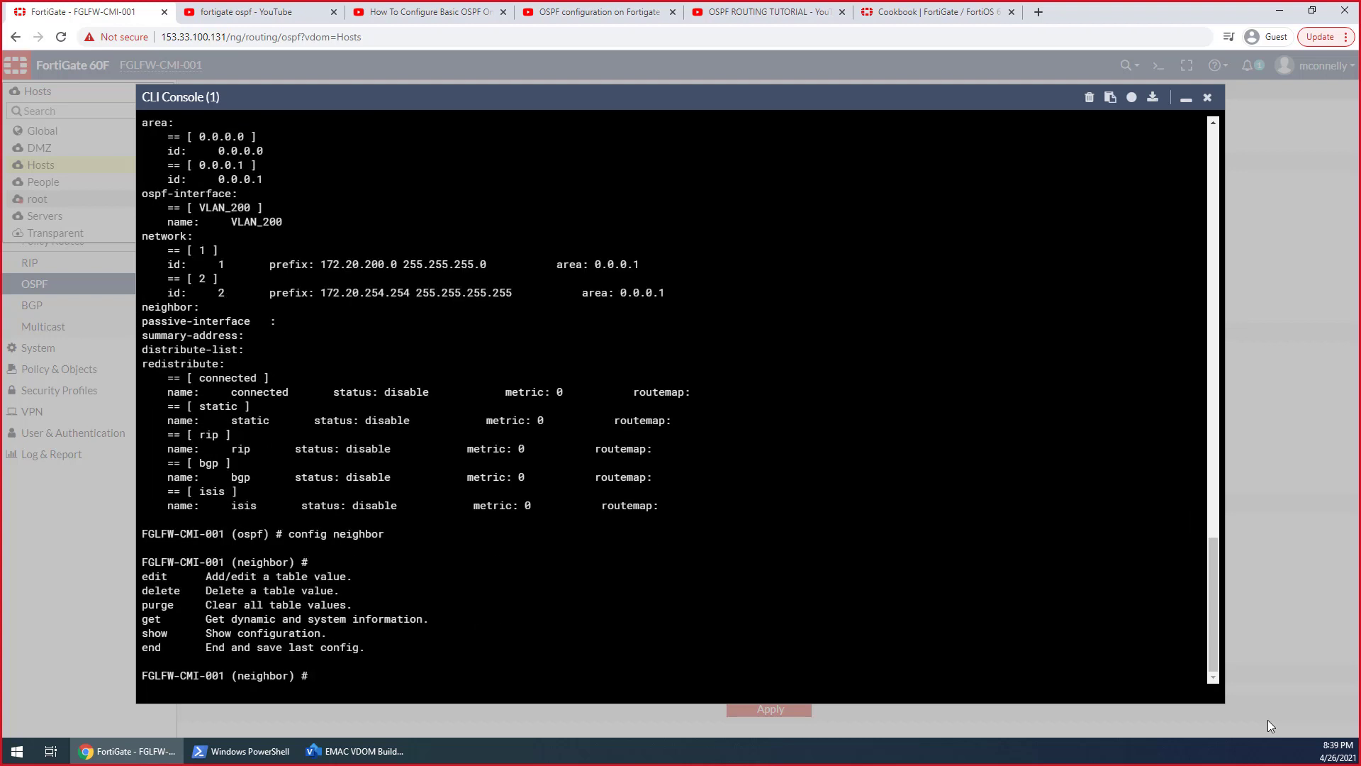
pyautogui.write('show')
pyautogui.press('Return')
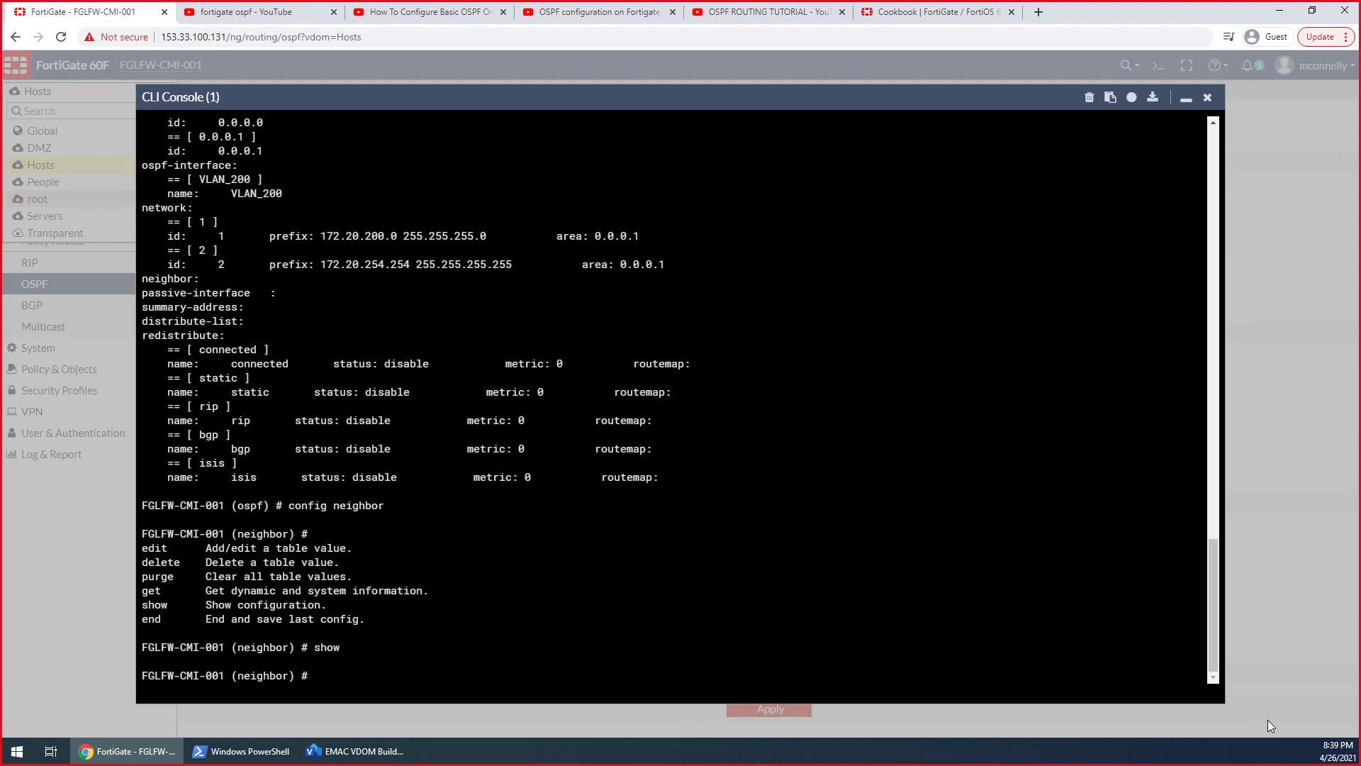
pyautogui.write('end')
pyautogui.press('Return')
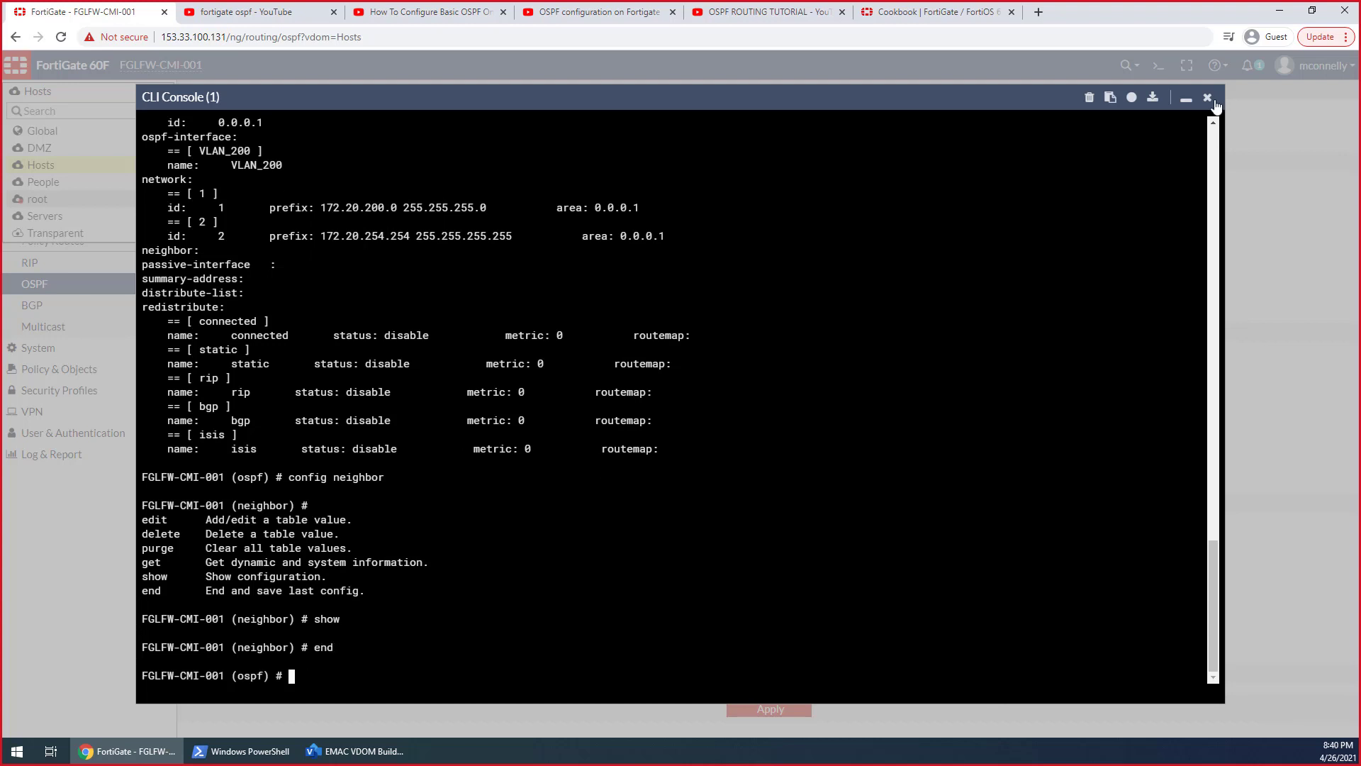
# Minimize the CLI console and switch to the root VDOM's OSPF settings
pyautogui.click(1186, 98)
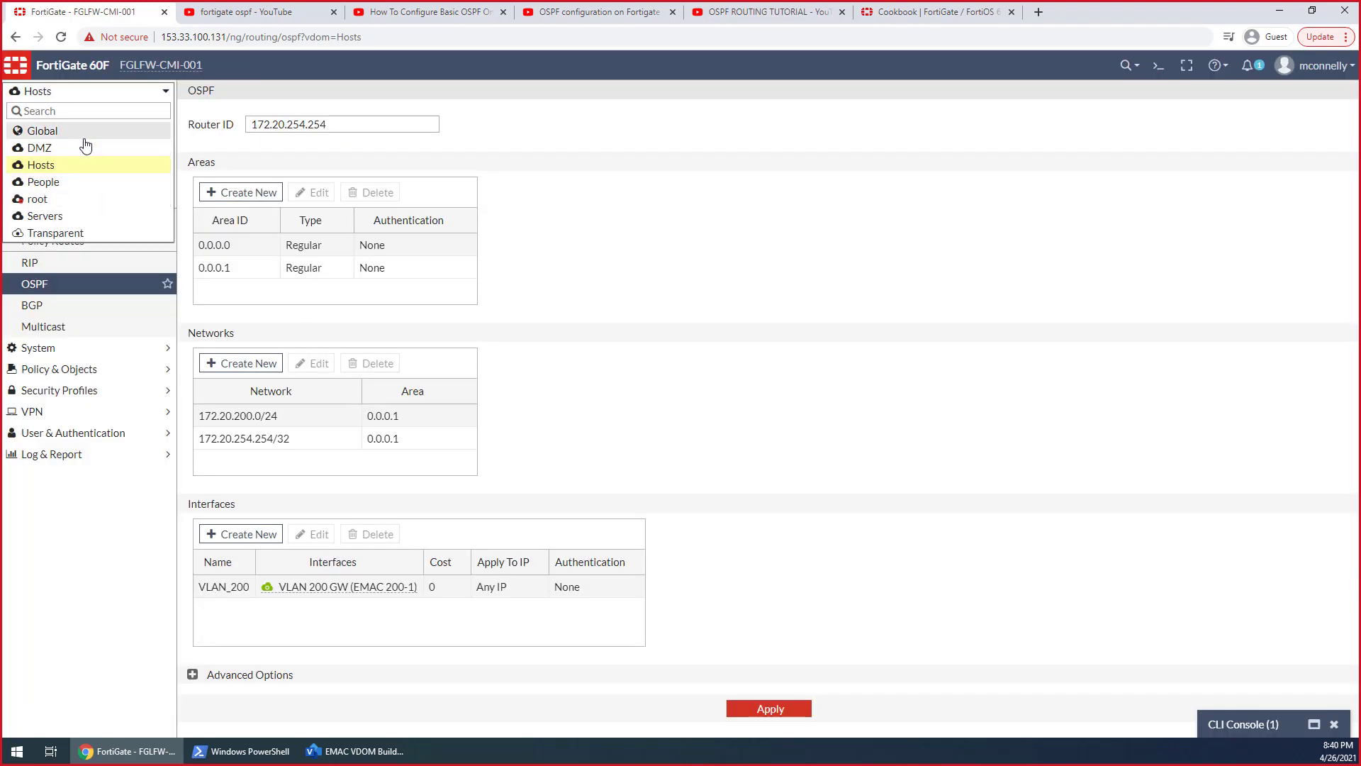
pyautogui.click(66, 202)
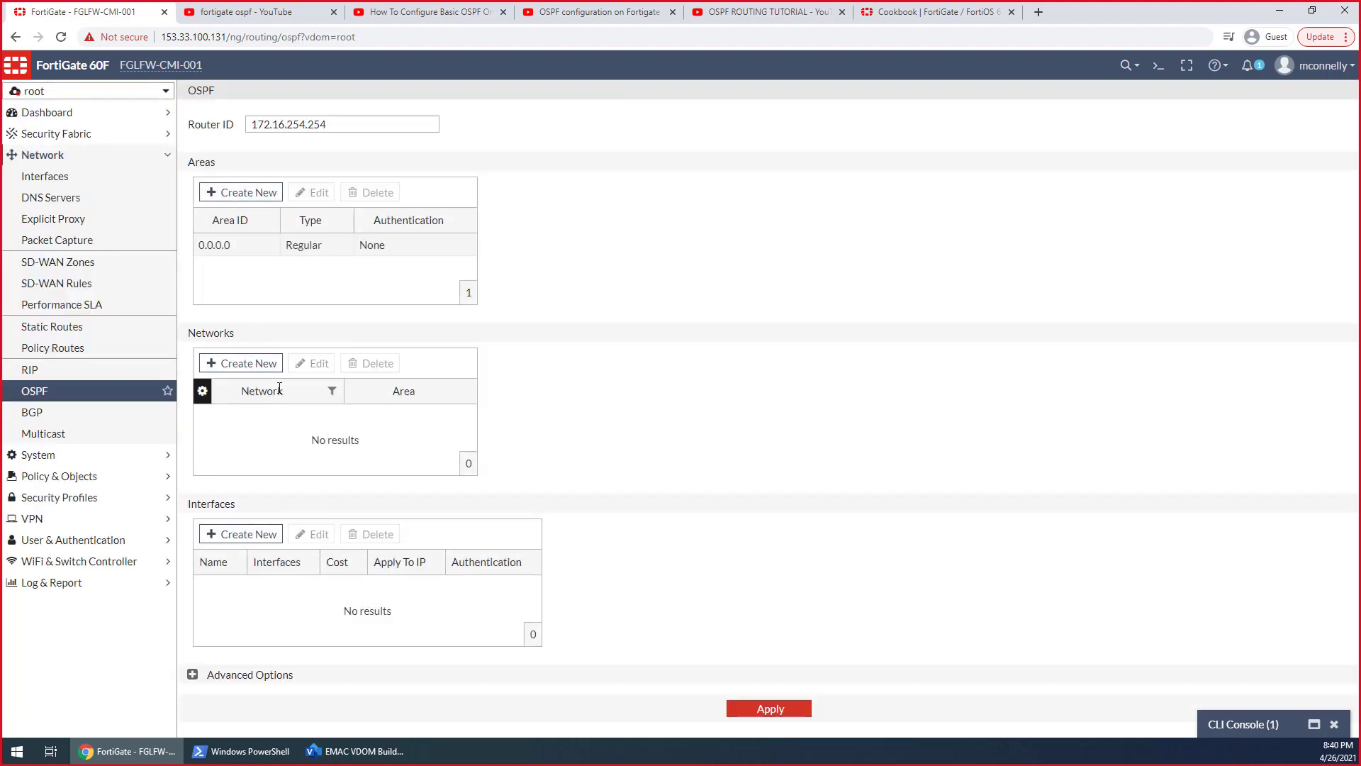
pyautogui.click(242, 535)
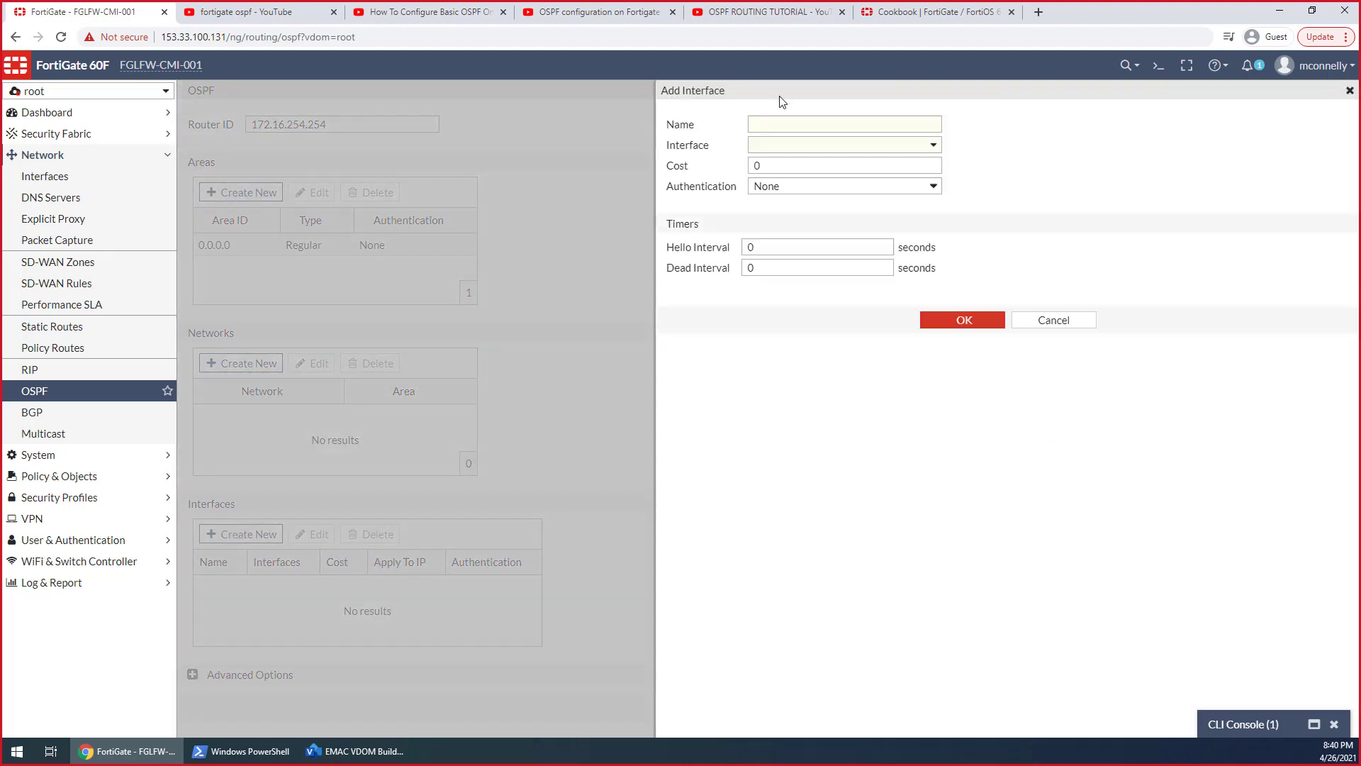
pyautogui.click(1346, 101)
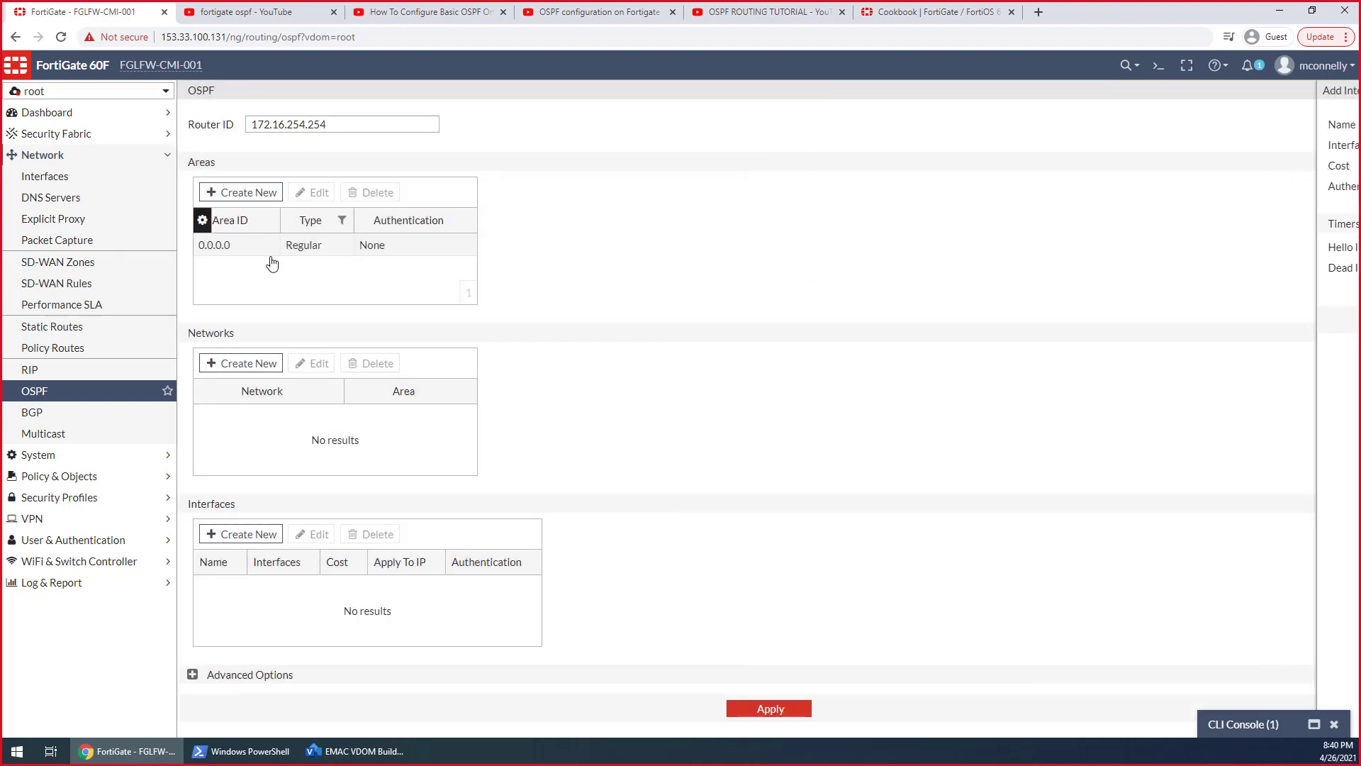
# Add an OSPF network entry for 172.16.254.254 in area 0.0.0.0 of the root VDOM
pyautogui.click(260, 365)
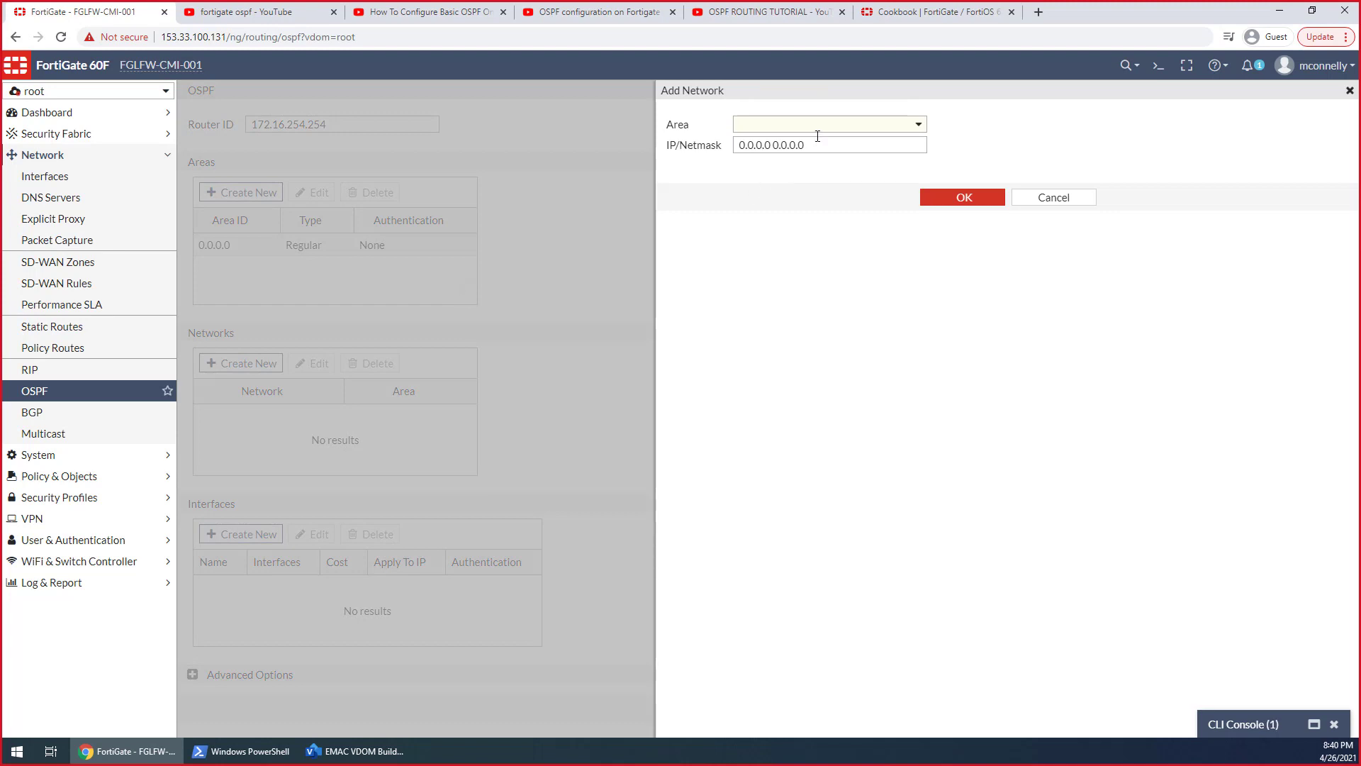
pyautogui.click(824, 127)
pyautogui.click(811, 168)
pyautogui.click(811, 145)
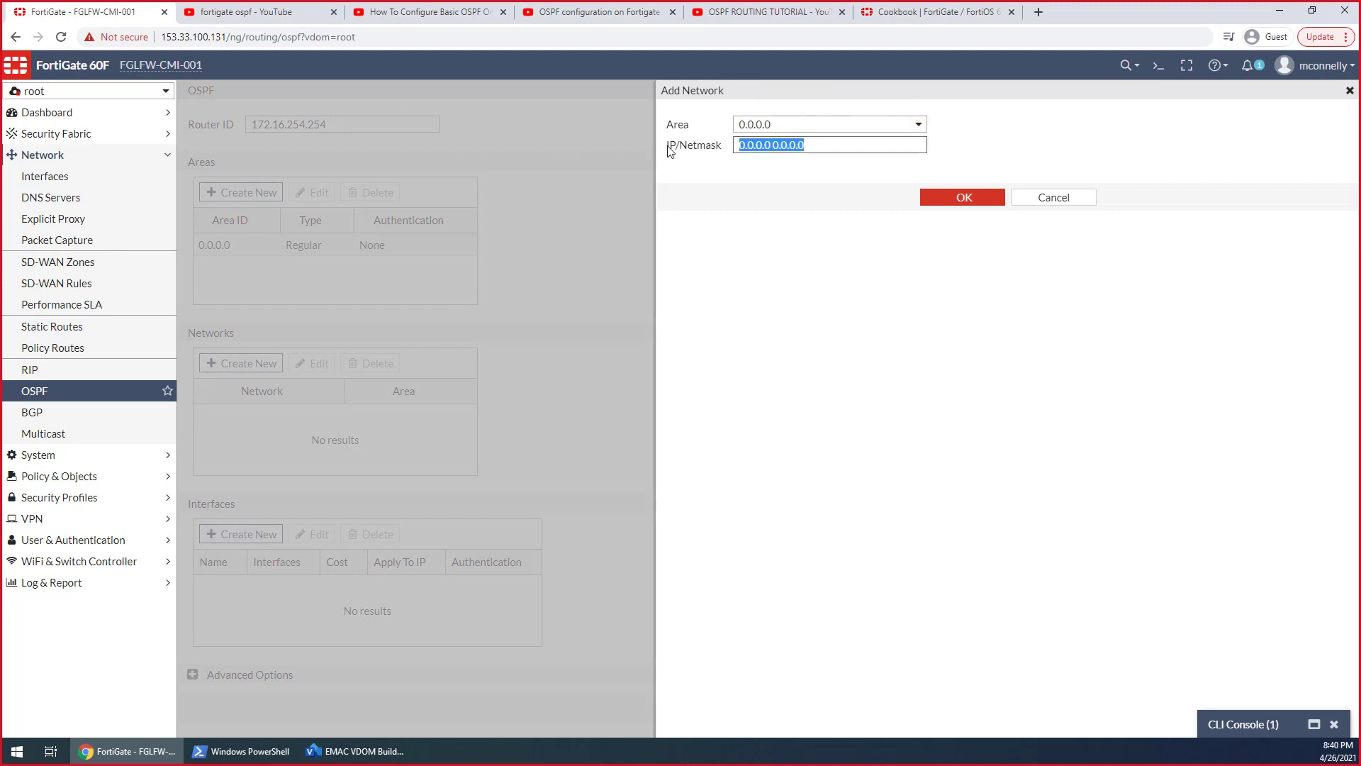
pyautogui.write('172.1')
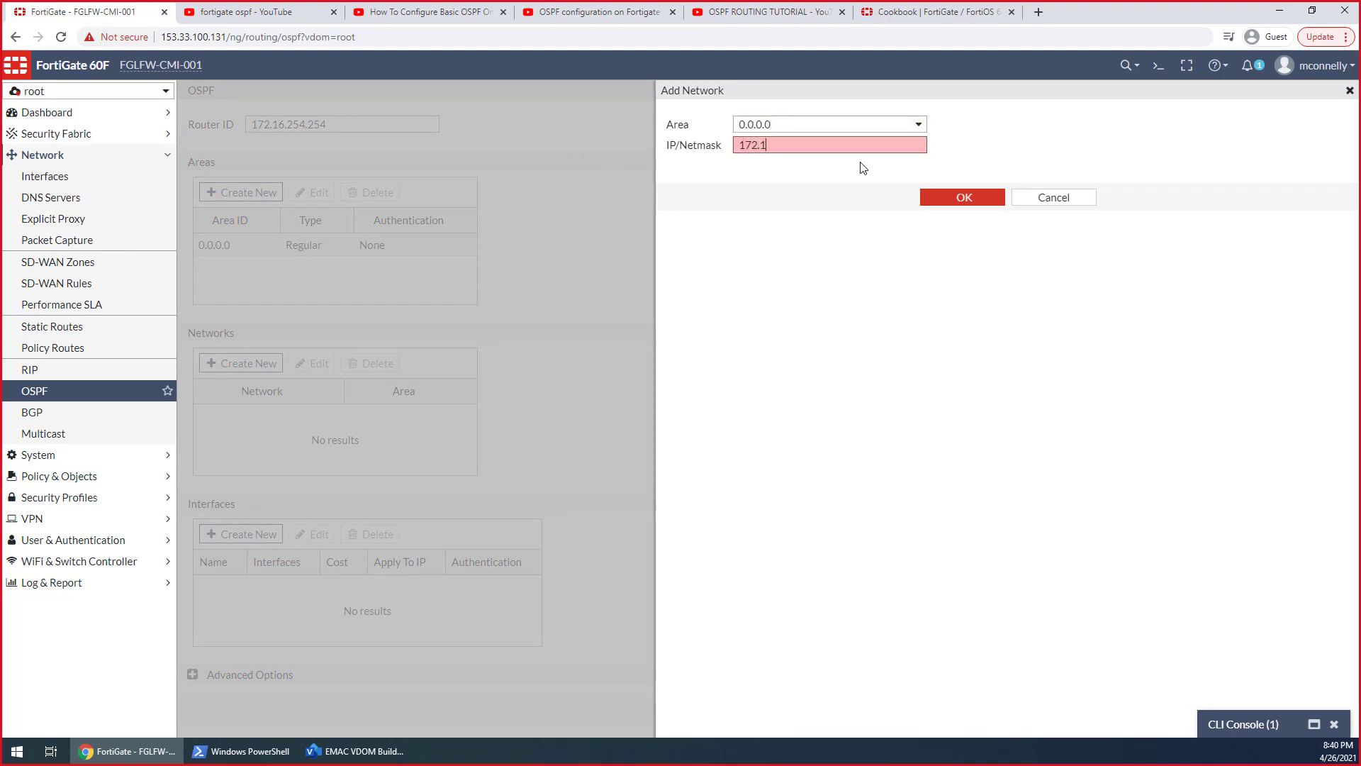
pyautogui.write('6.254.254')
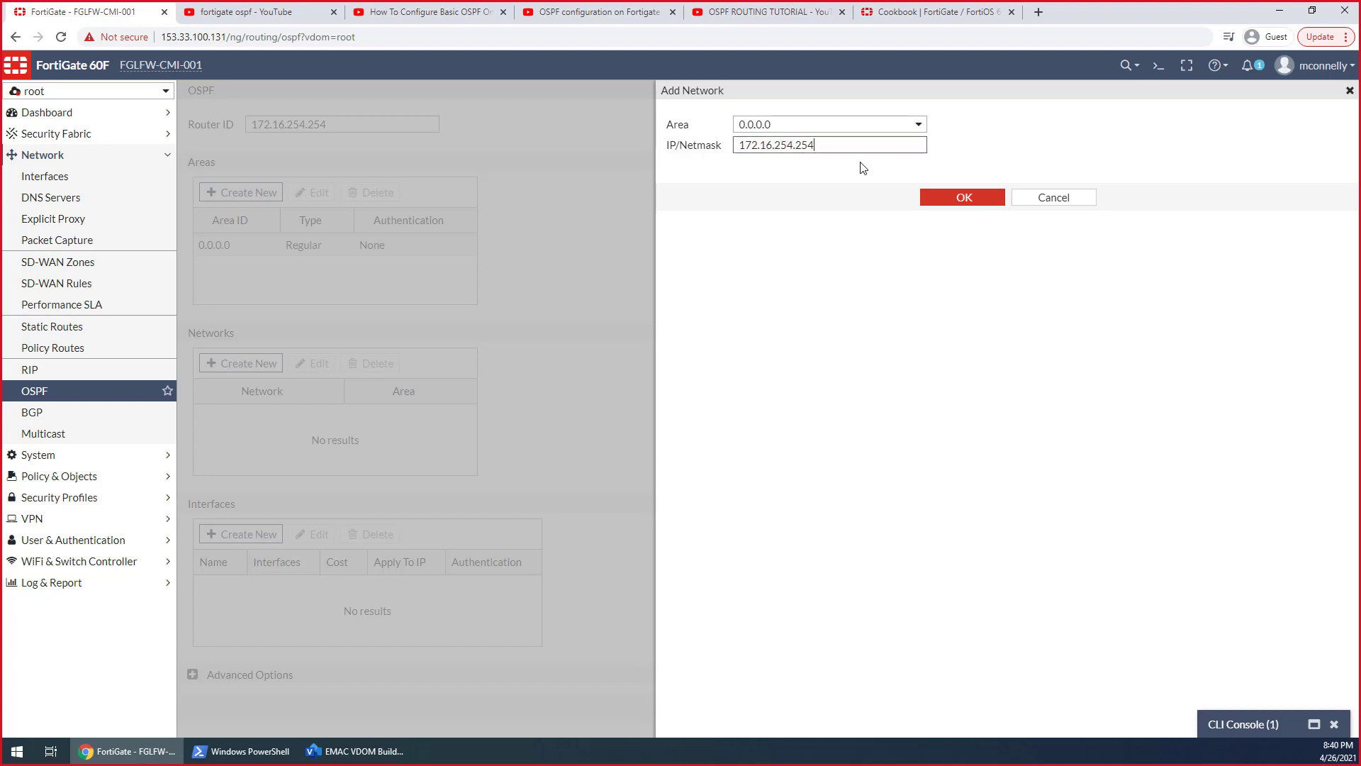
pyautogui.click(964, 197)
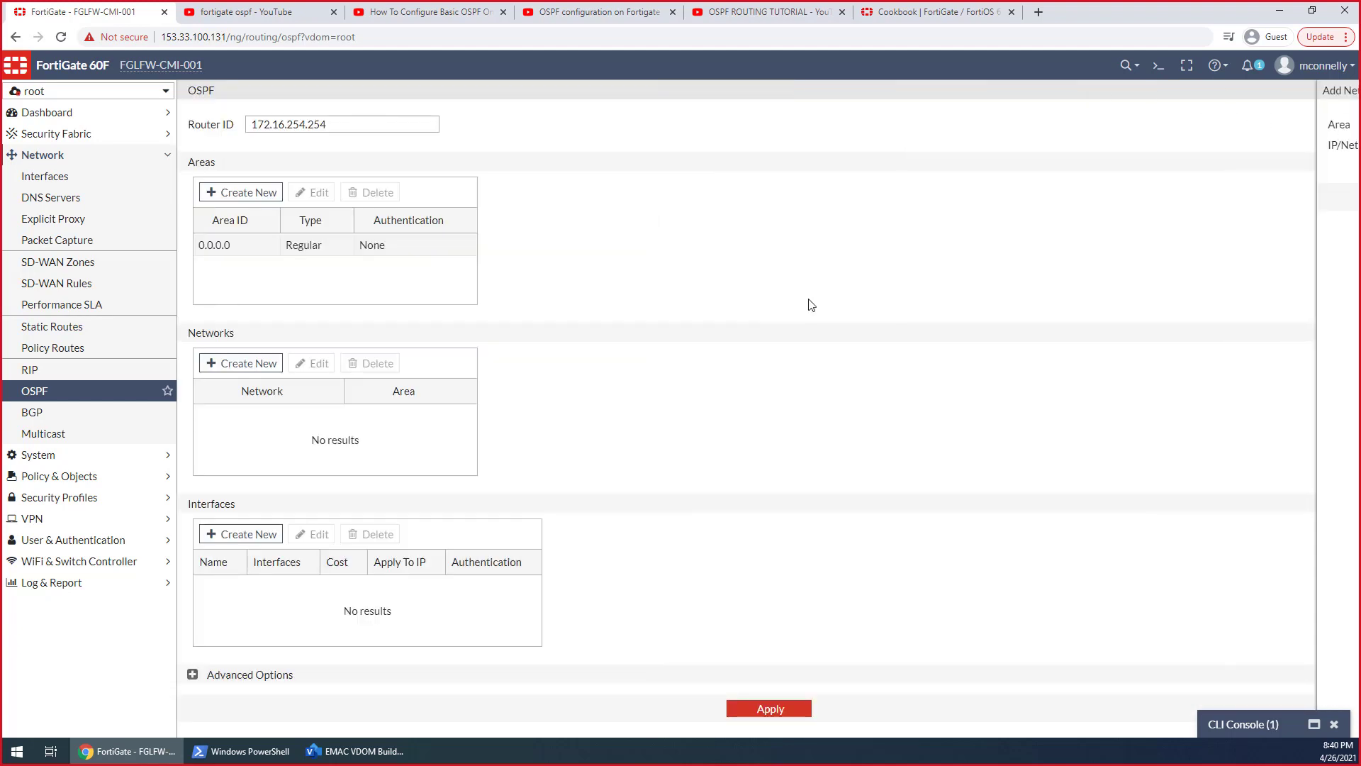
# Add an OSPF interface entry named HOSTVDOM on R-H_VL-0 and try to apply the root VDOM's OSPF settings
pyautogui.click(257, 536)
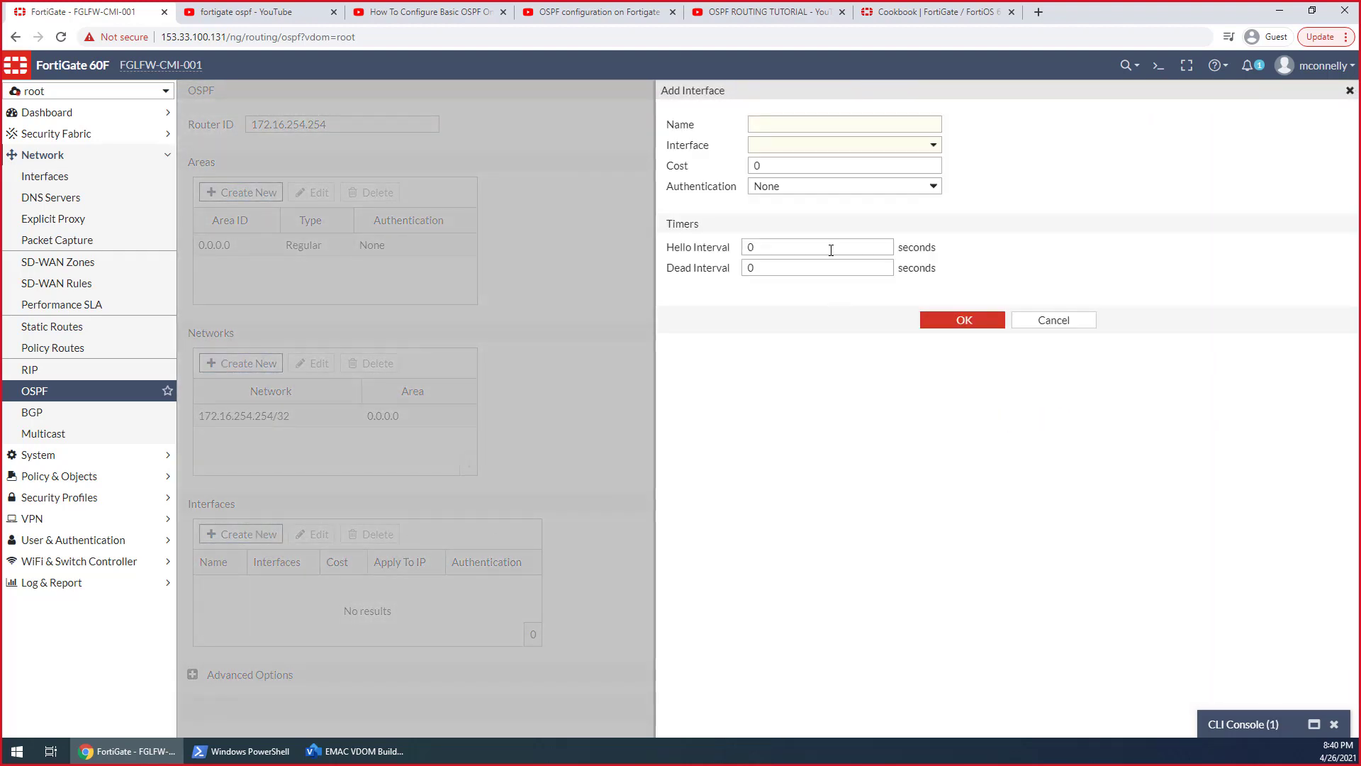
pyautogui.click(803, 126)
pyautogui.write('HOSTVDOM')
pyautogui.press('Tab')
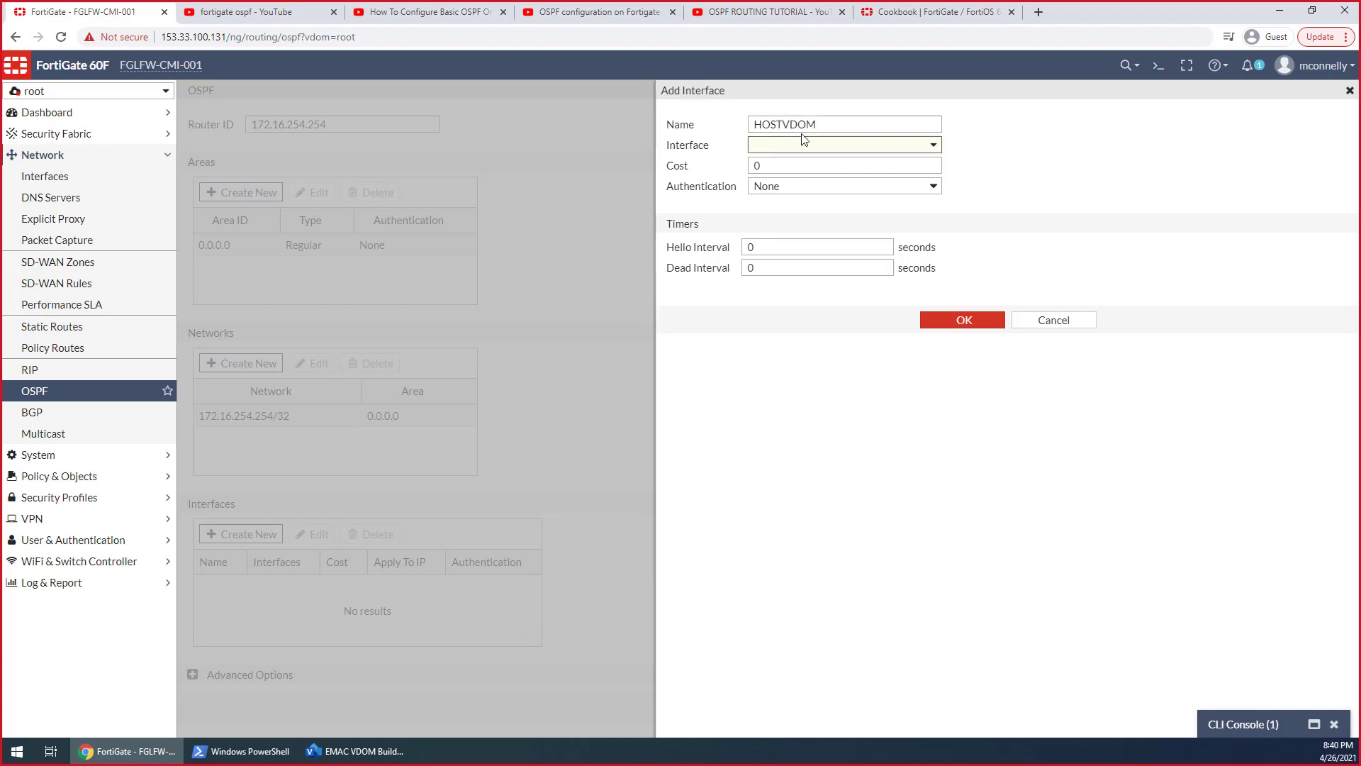
pyautogui.click(806, 146)
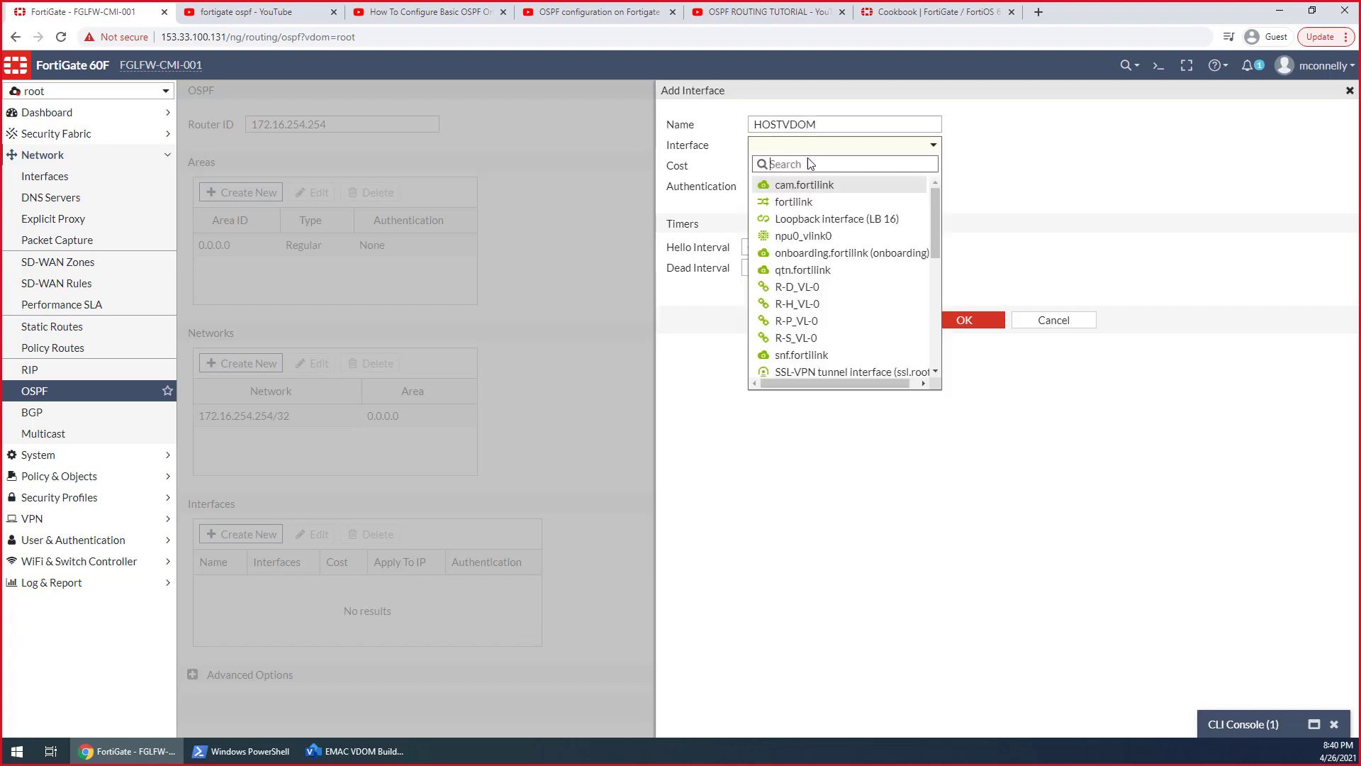
pyautogui.click(844, 304)
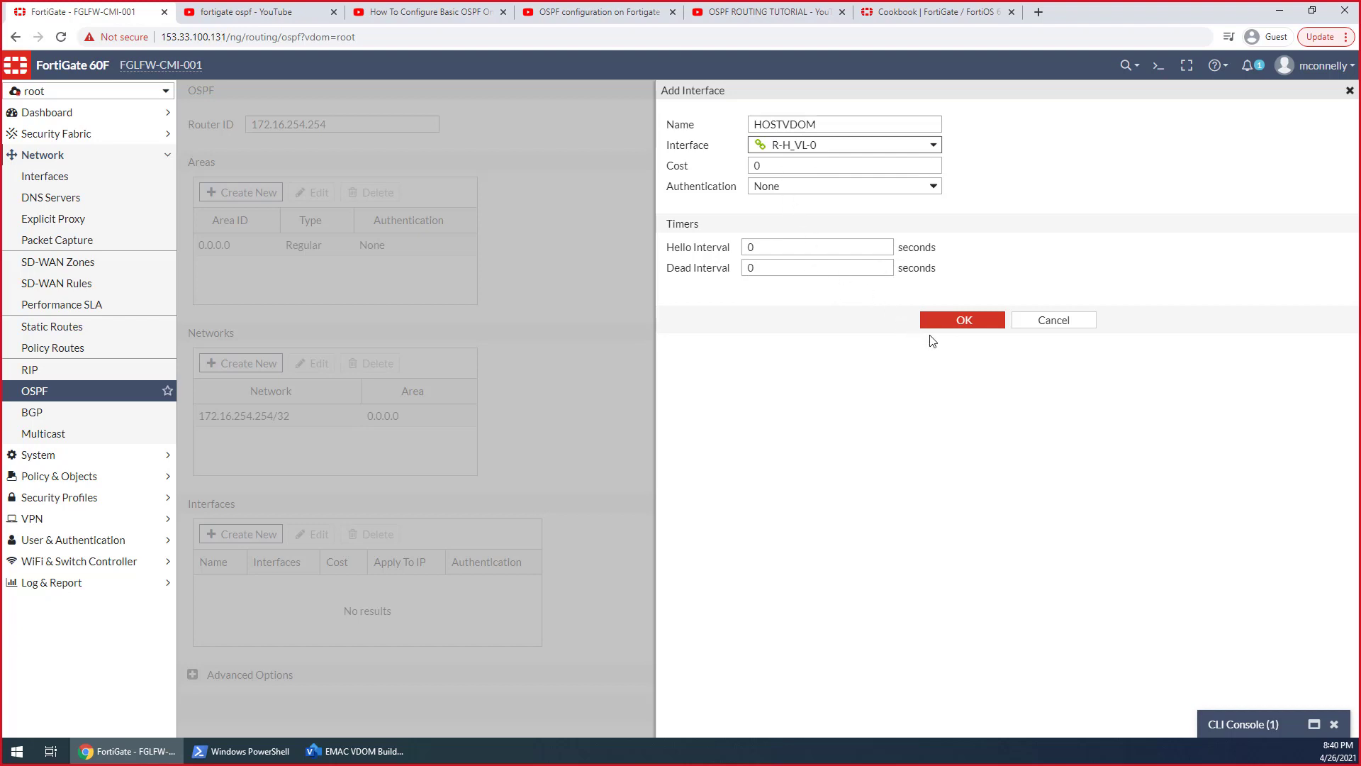
pyautogui.click(938, 324)
pyautogui.click(746, 710)
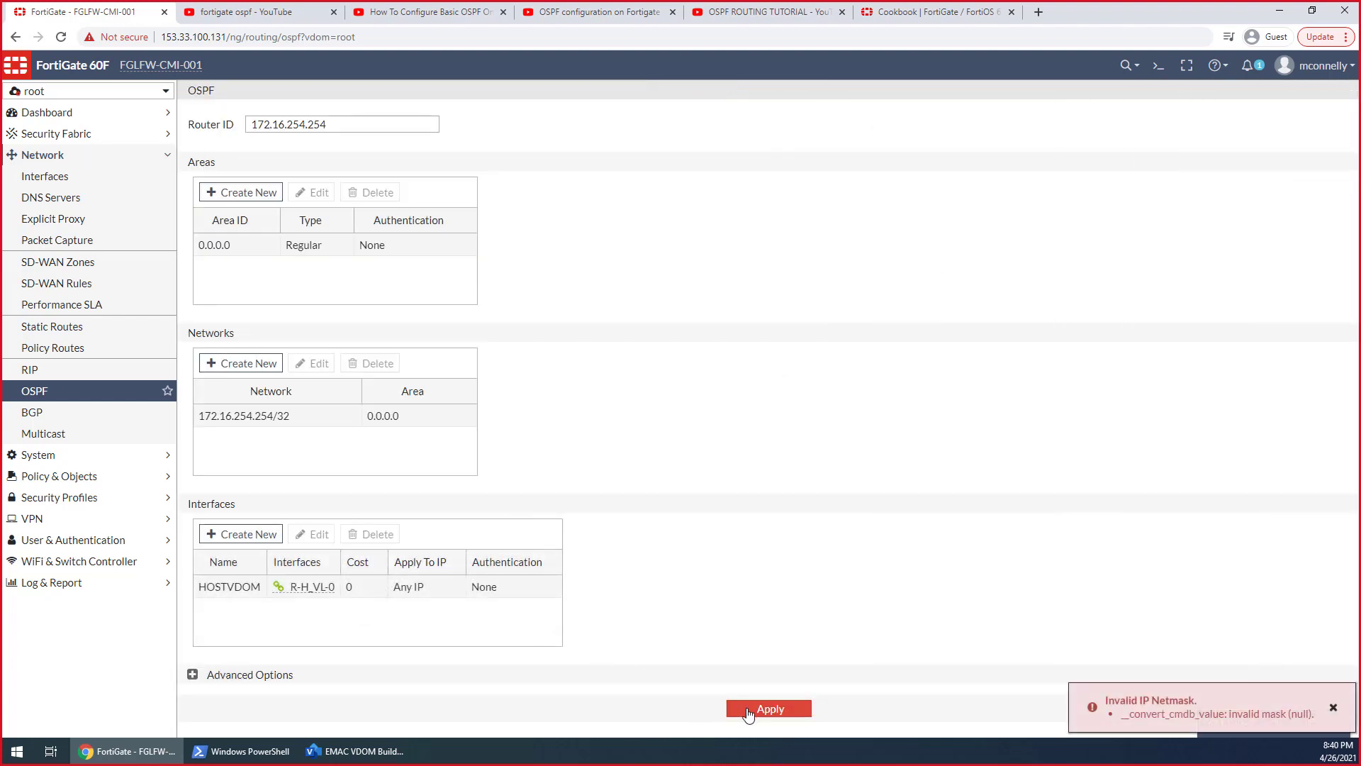
# Reload the root VDOM's OSPF settings, add network 172.16.254.254/32 in area 0.0.0.0 and apply it
pyautogui.click(100, 391)
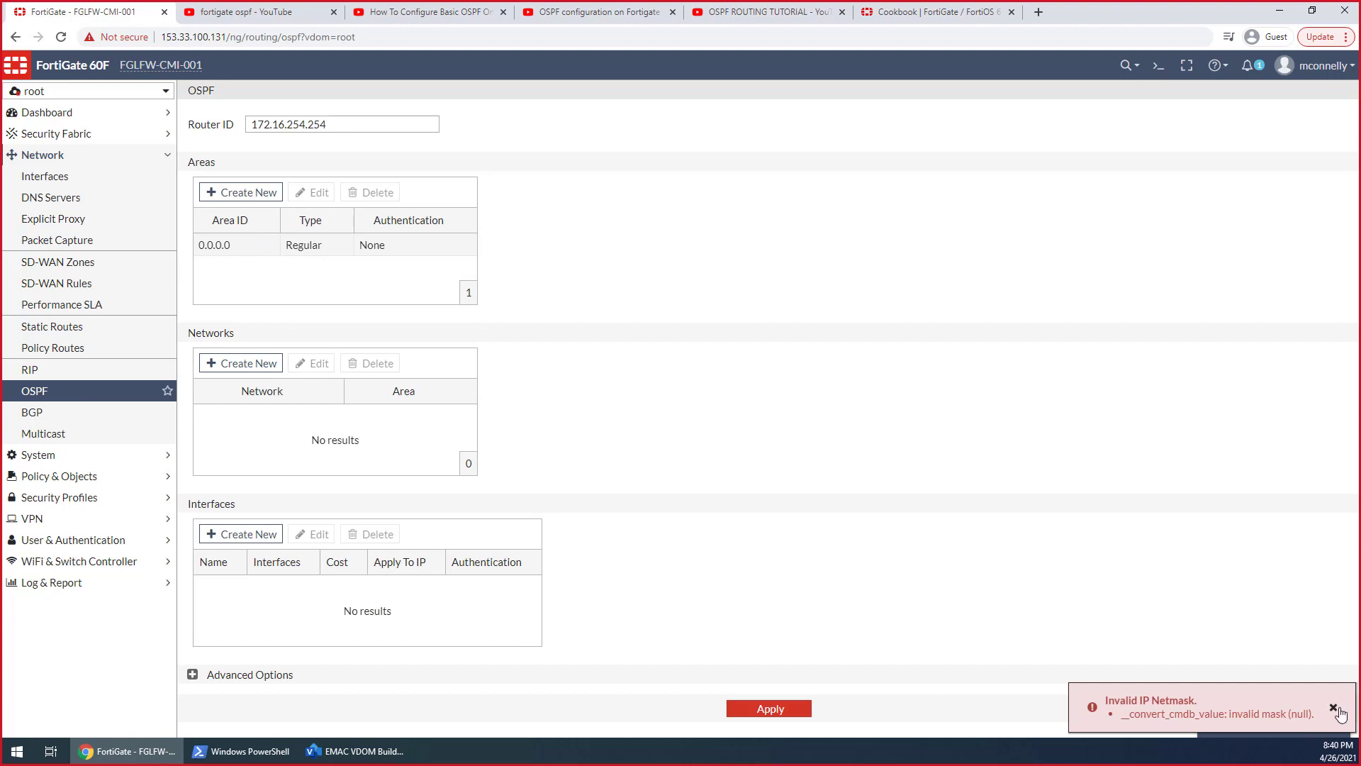
pyautogui.click(267, 365)
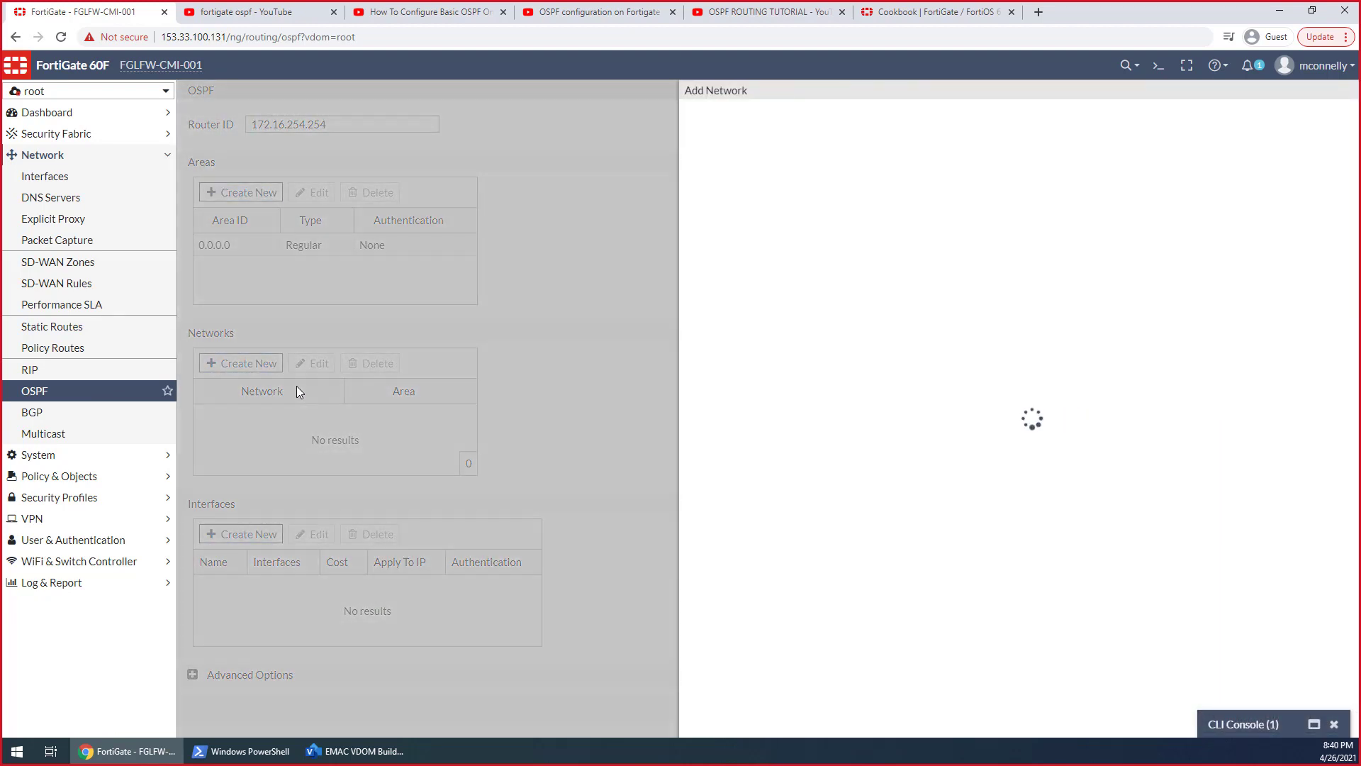
pyautogui.click(865, 133)
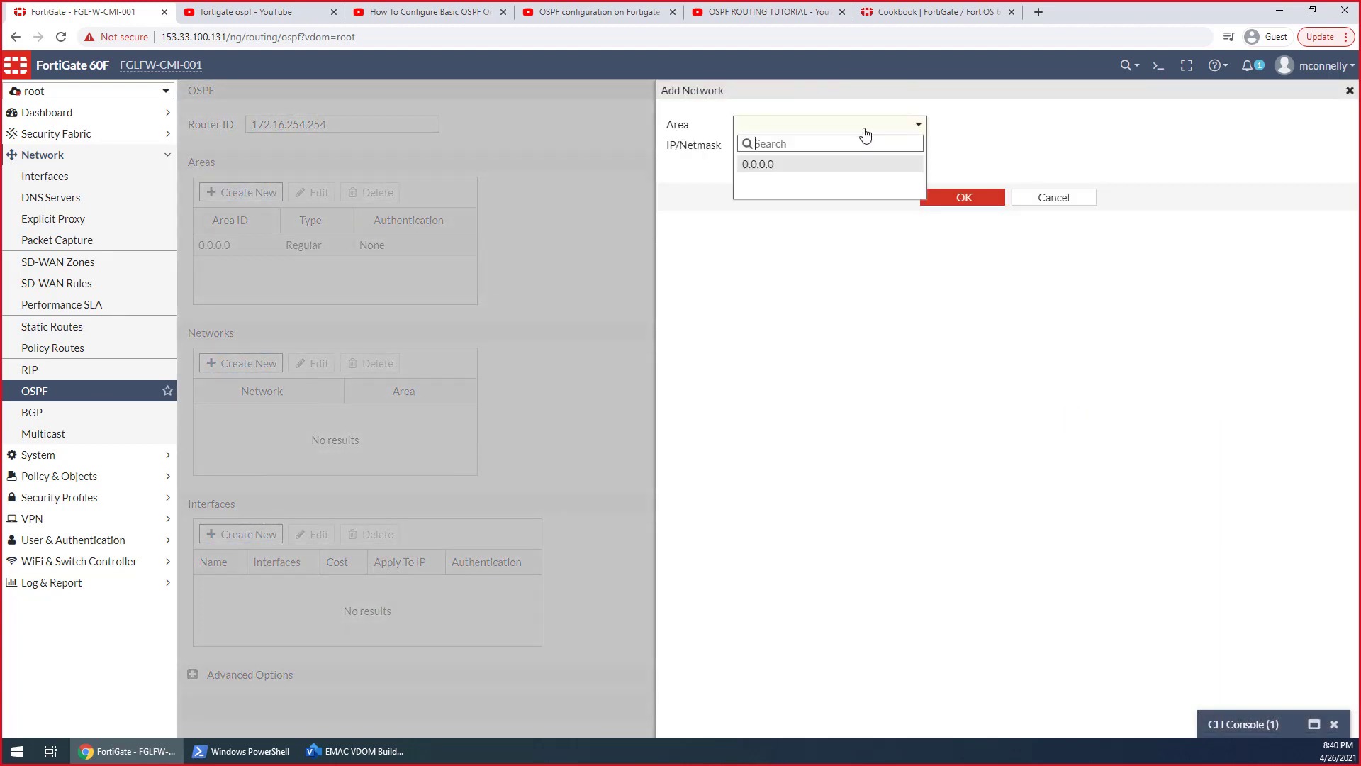
pyautogui.click(871, 128)
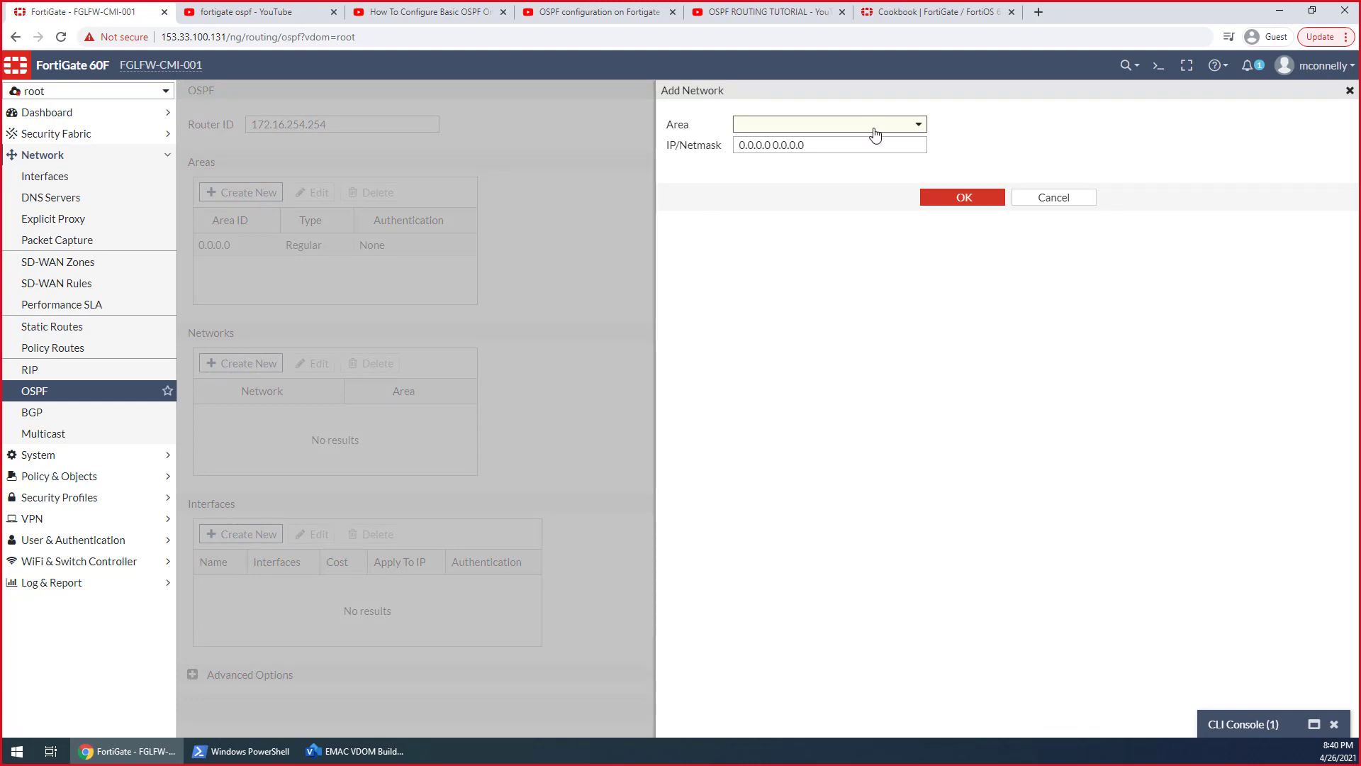
pyautogui.click(877, 132)
pyautogui.click(845, 170)
pyautogui.moveTo(879, 150); pyautogui.dragTo(680, 151)
pyautogui.write('172.1')
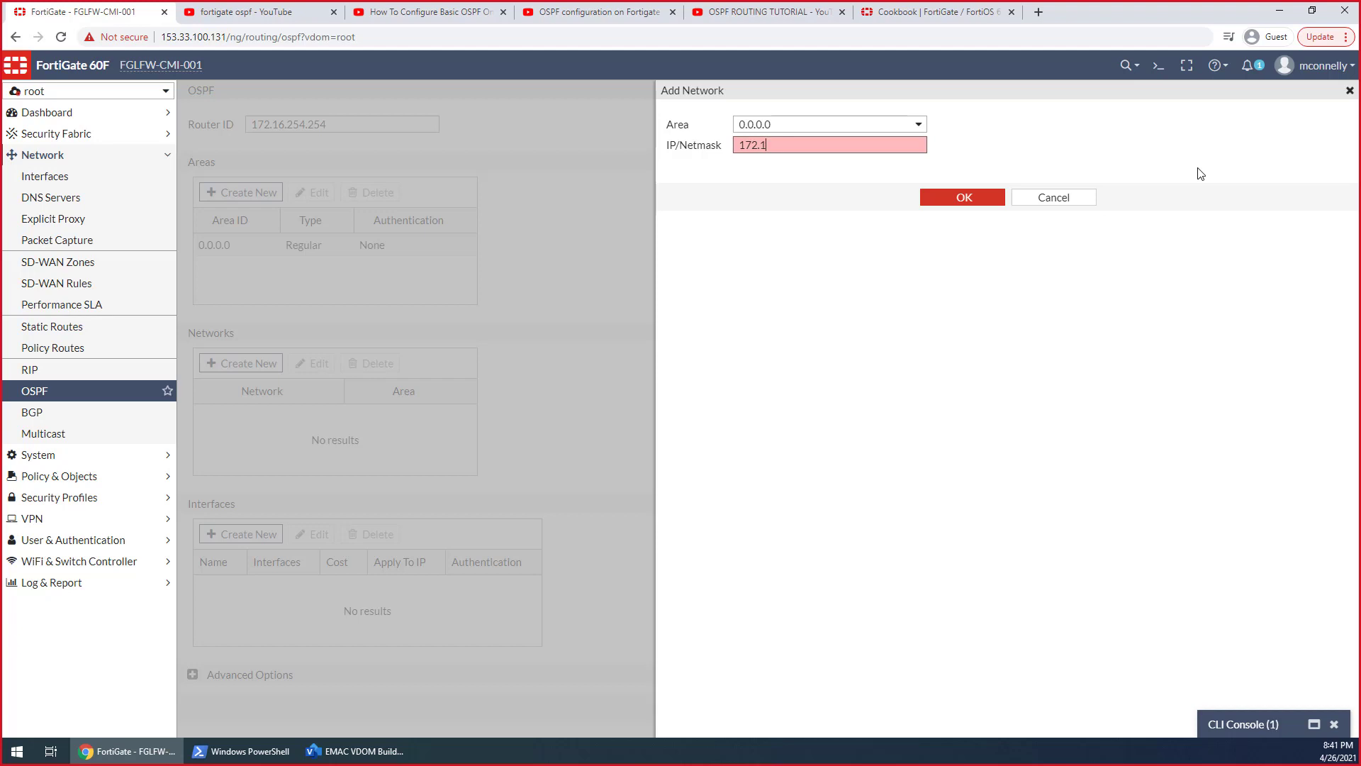
pyautogui.write('6.254.25')
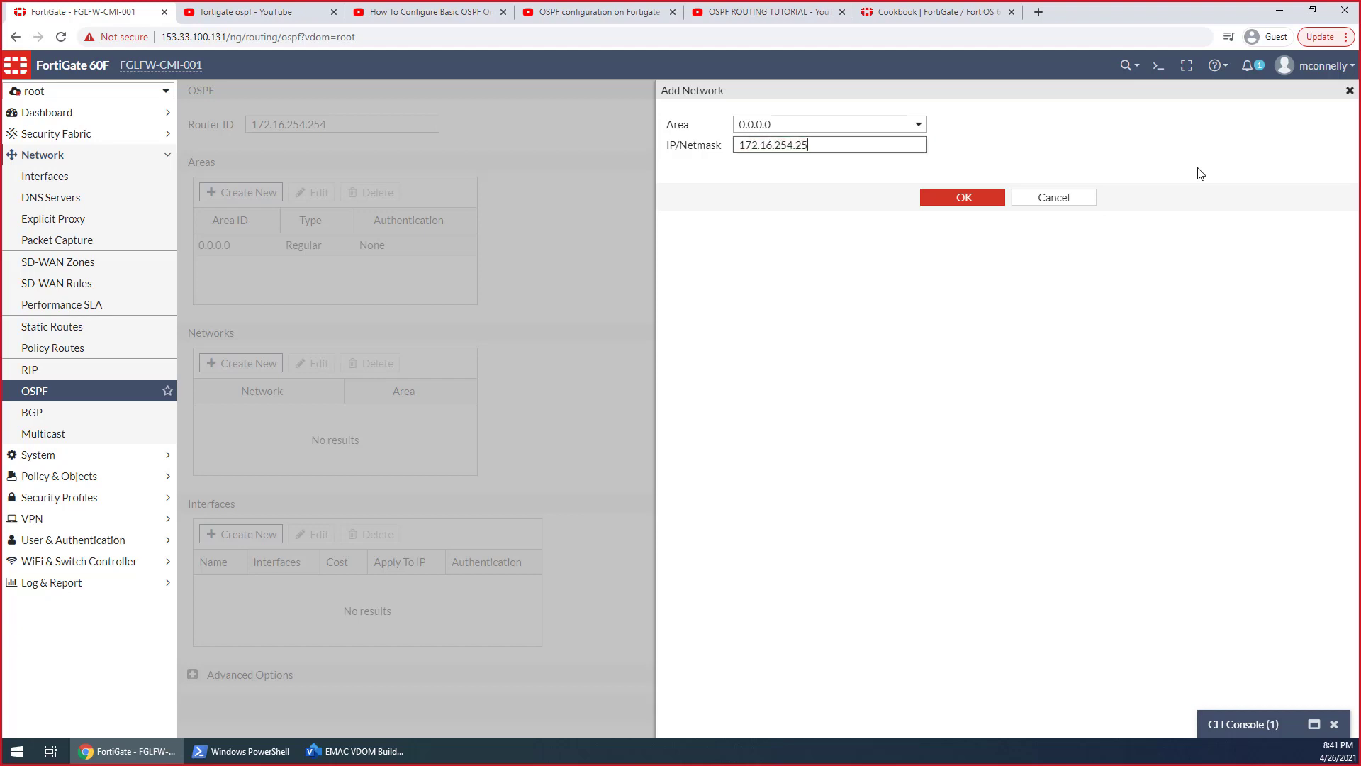
pyautogui.write('4/32')
pyautogui.click(988, 206)
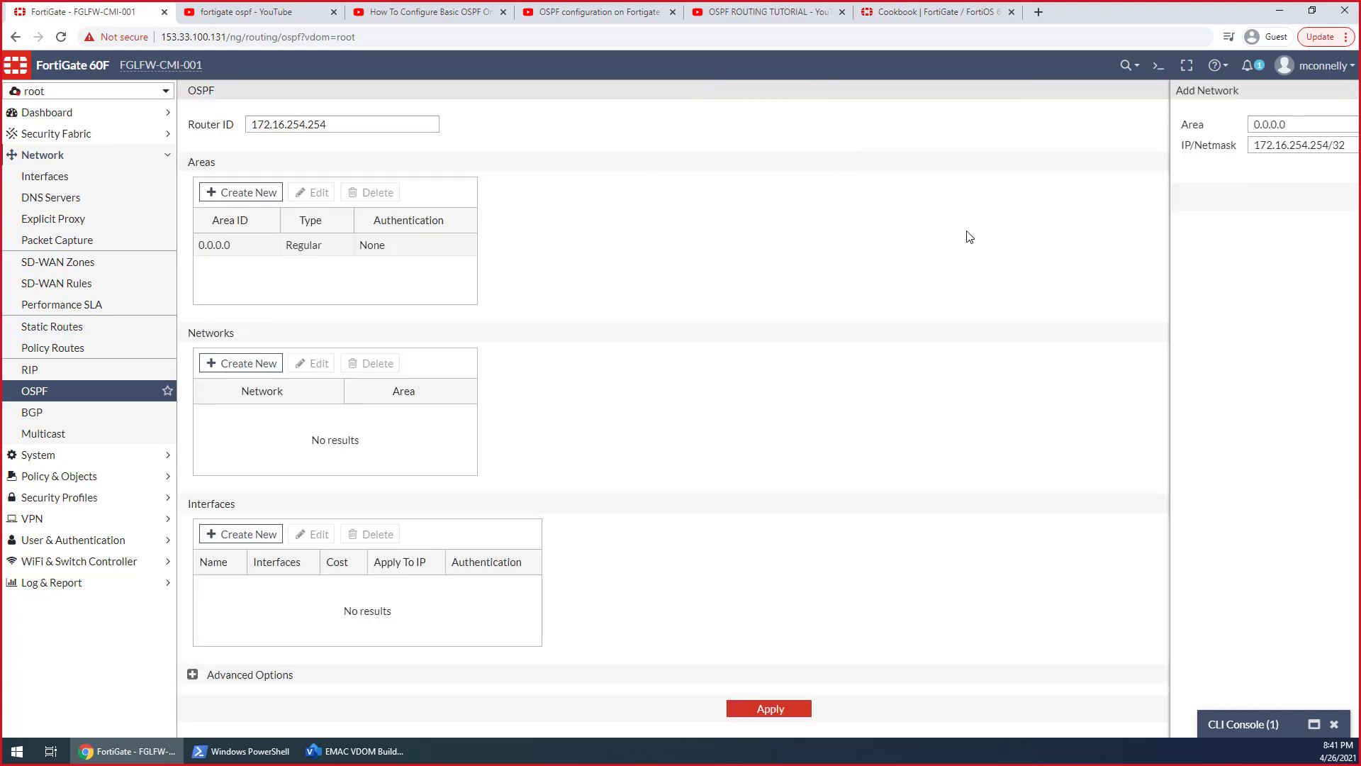
pyautogui.click(779, 712)
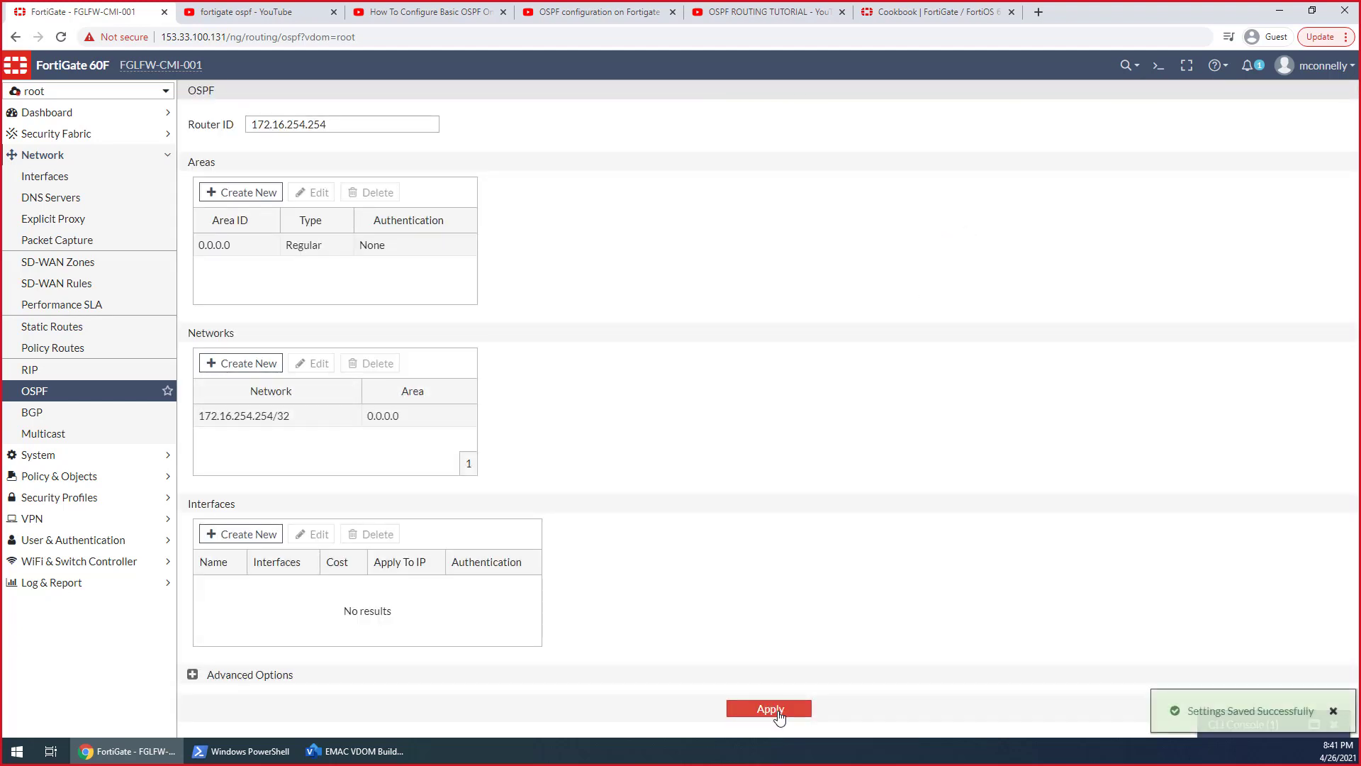
# Add an OSPF interface entry named HOSTVDOM on R-H_VL-0 in the root VDOM and apply the settings
pyautogui.click(254, 543)
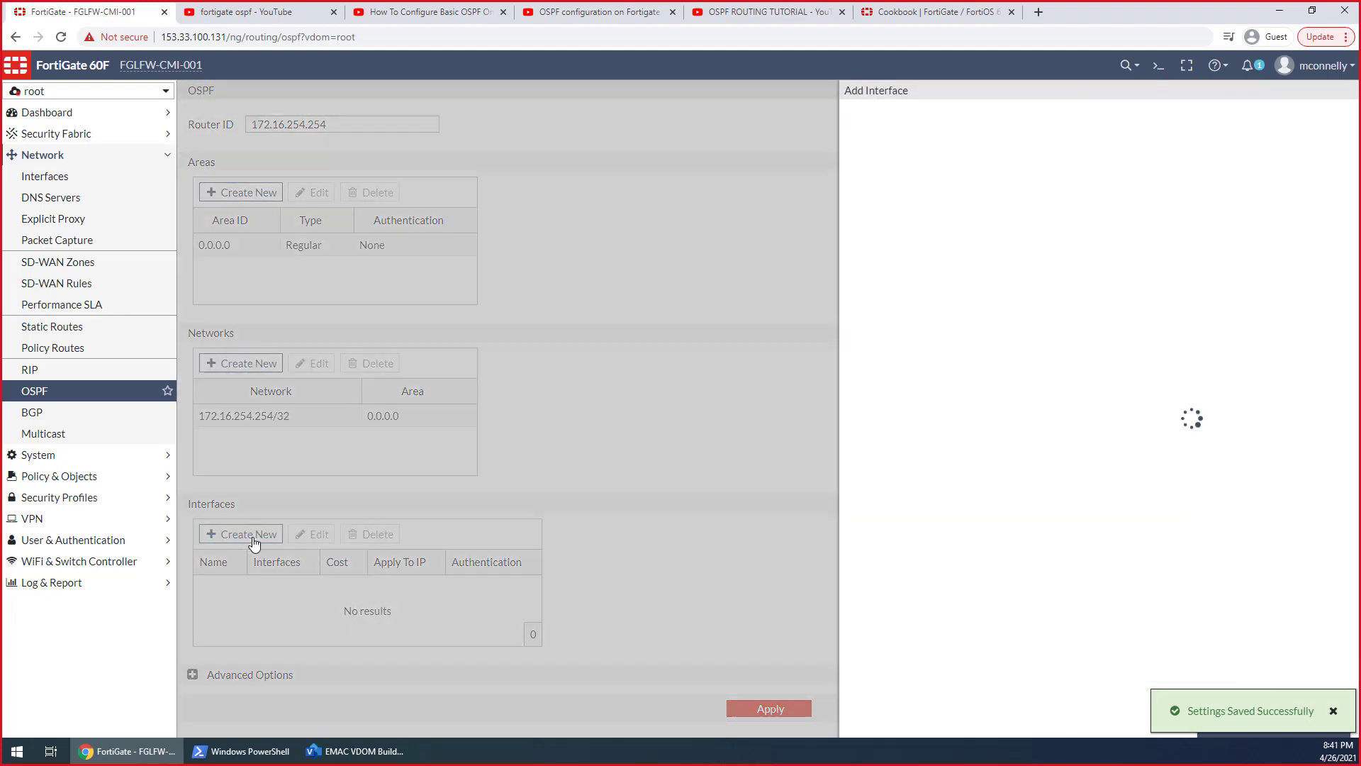
pyautogui.click(801, 126)
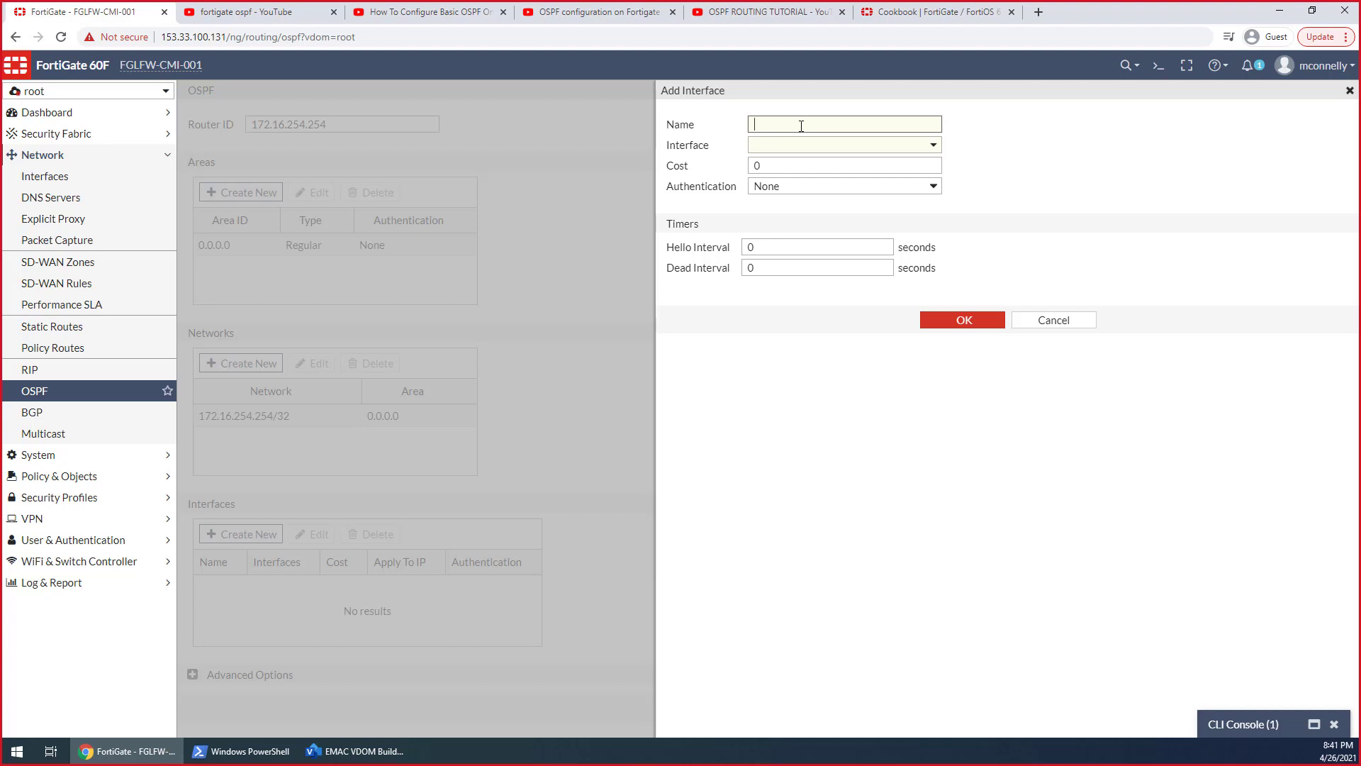
pyautogui.write('HOSTVDOM')
pyautogui.press('Tab')
pyautogui.click(805, 142)
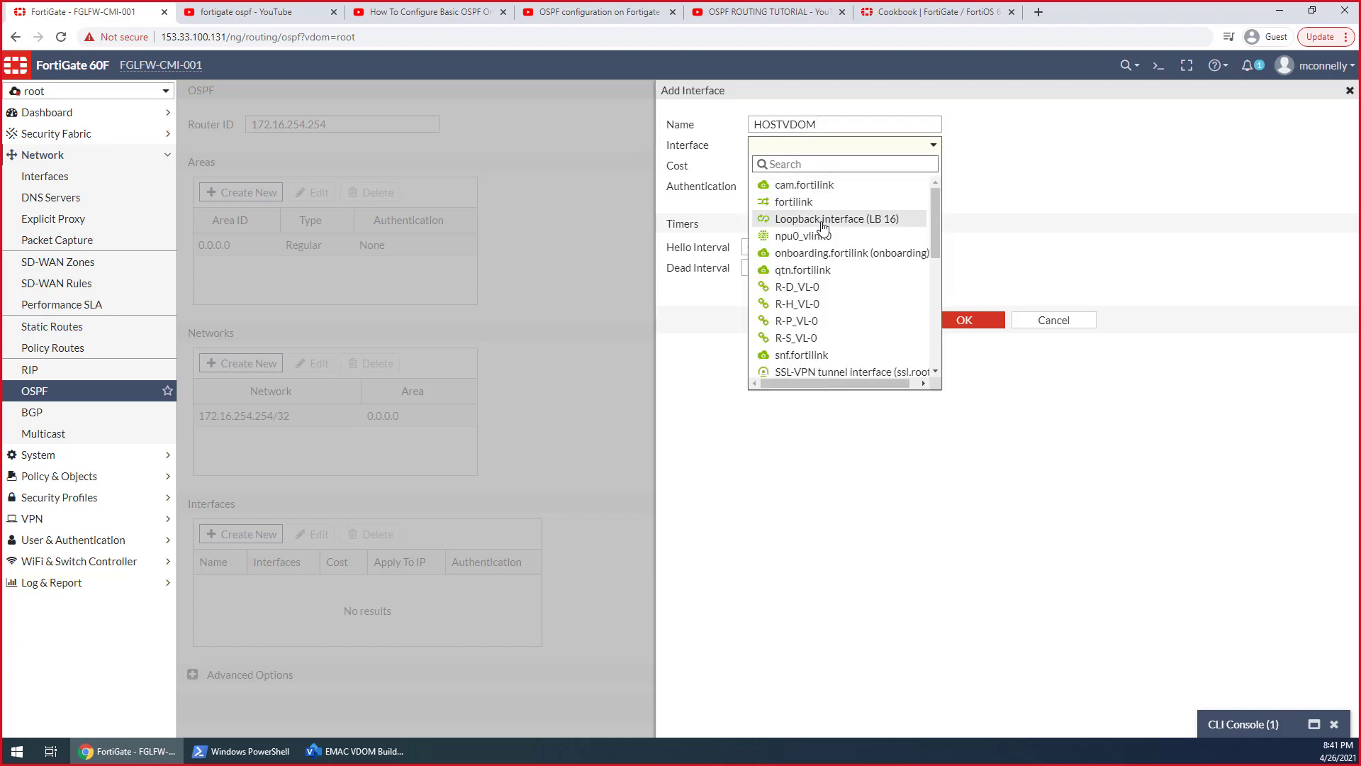
pyautogui.click(821, 222)
pyautogui.click(817, 148)
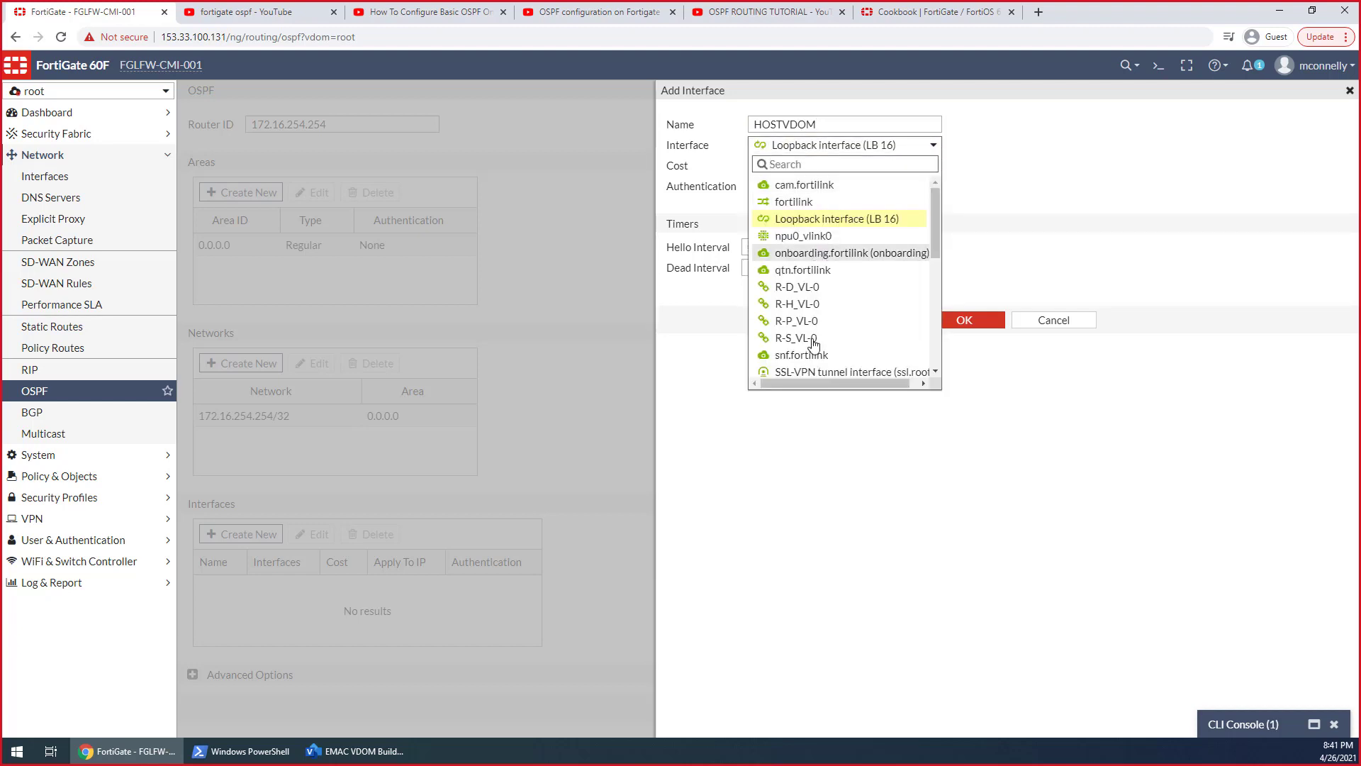
pyautogui.click(807, 306)
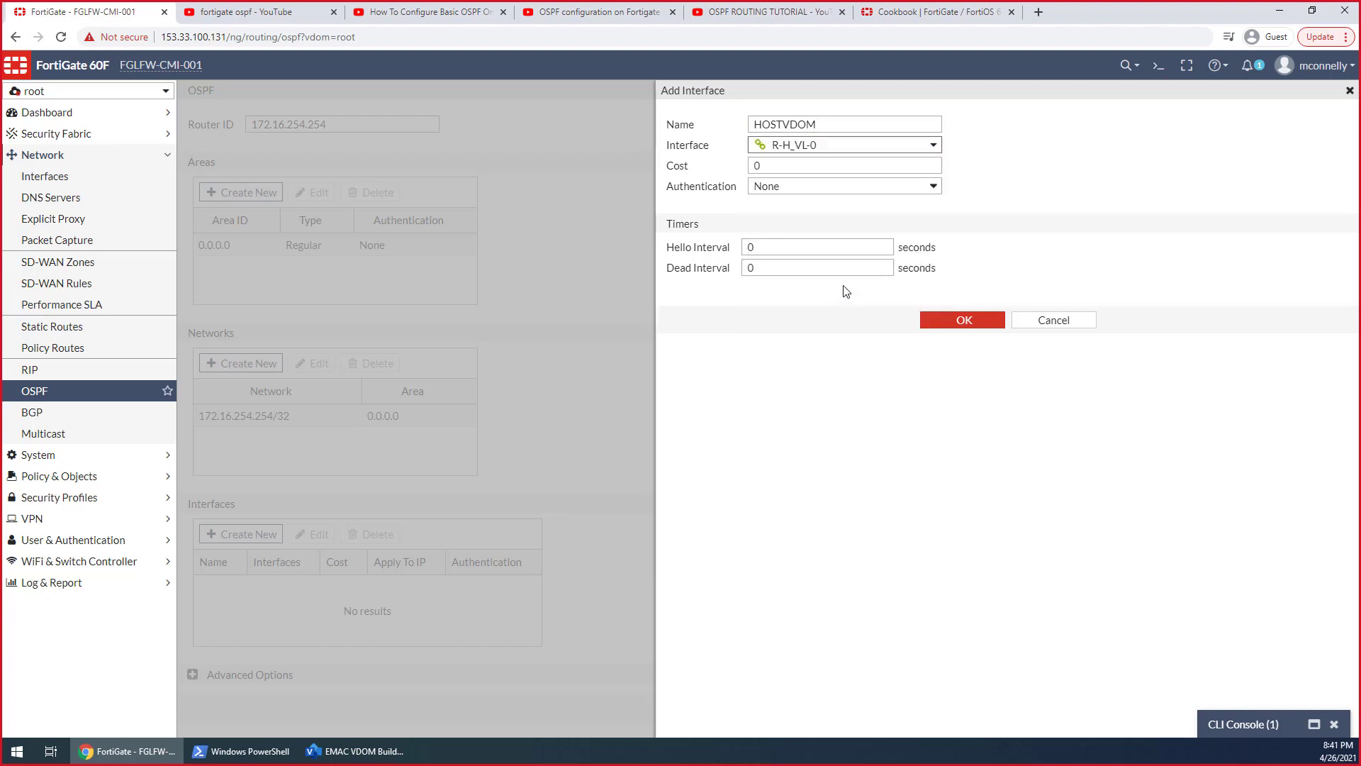
pyautogui.click(963, 320)
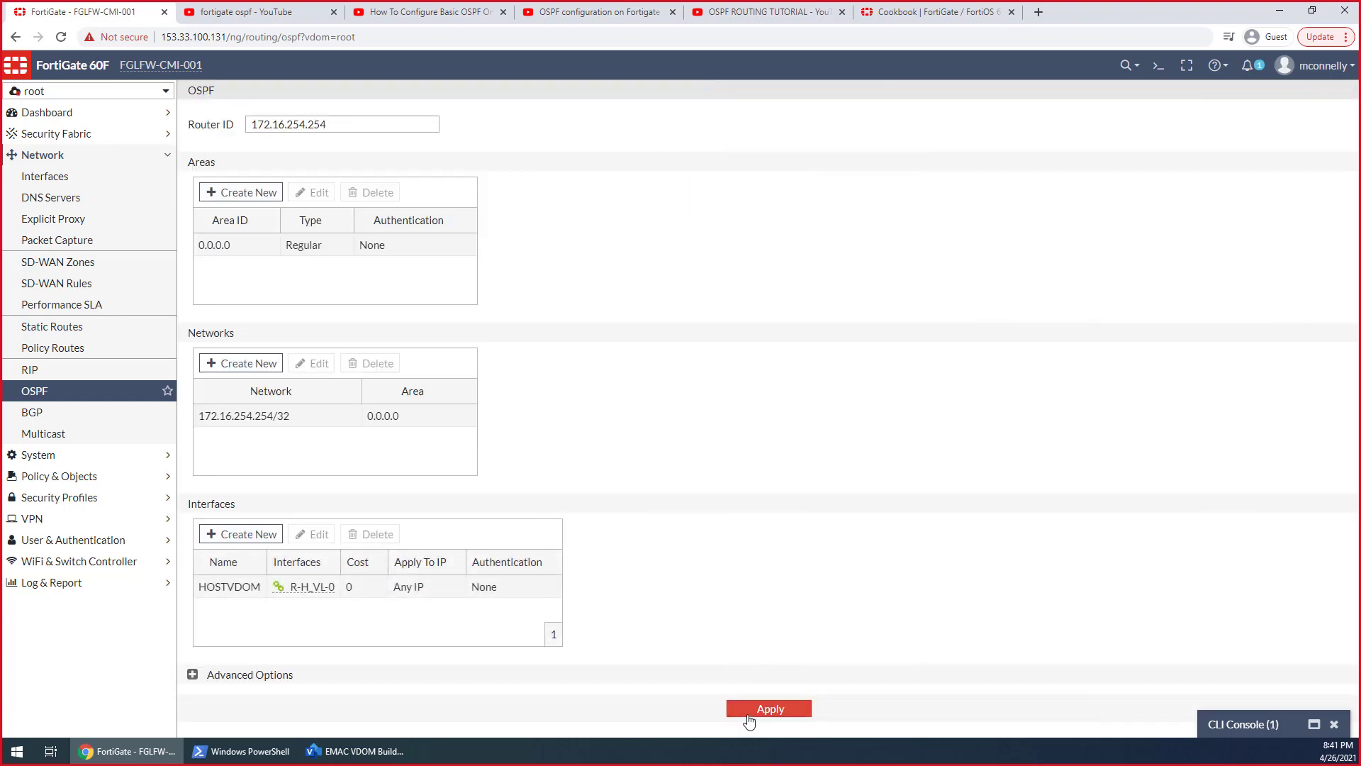
pyautogui.click(748, 715)
# Switch to the Hosts VDOM and add an OSPF interface entry named ROOTVDOM on R-H_VL-1
pyautogui.moveTo(300, 591)
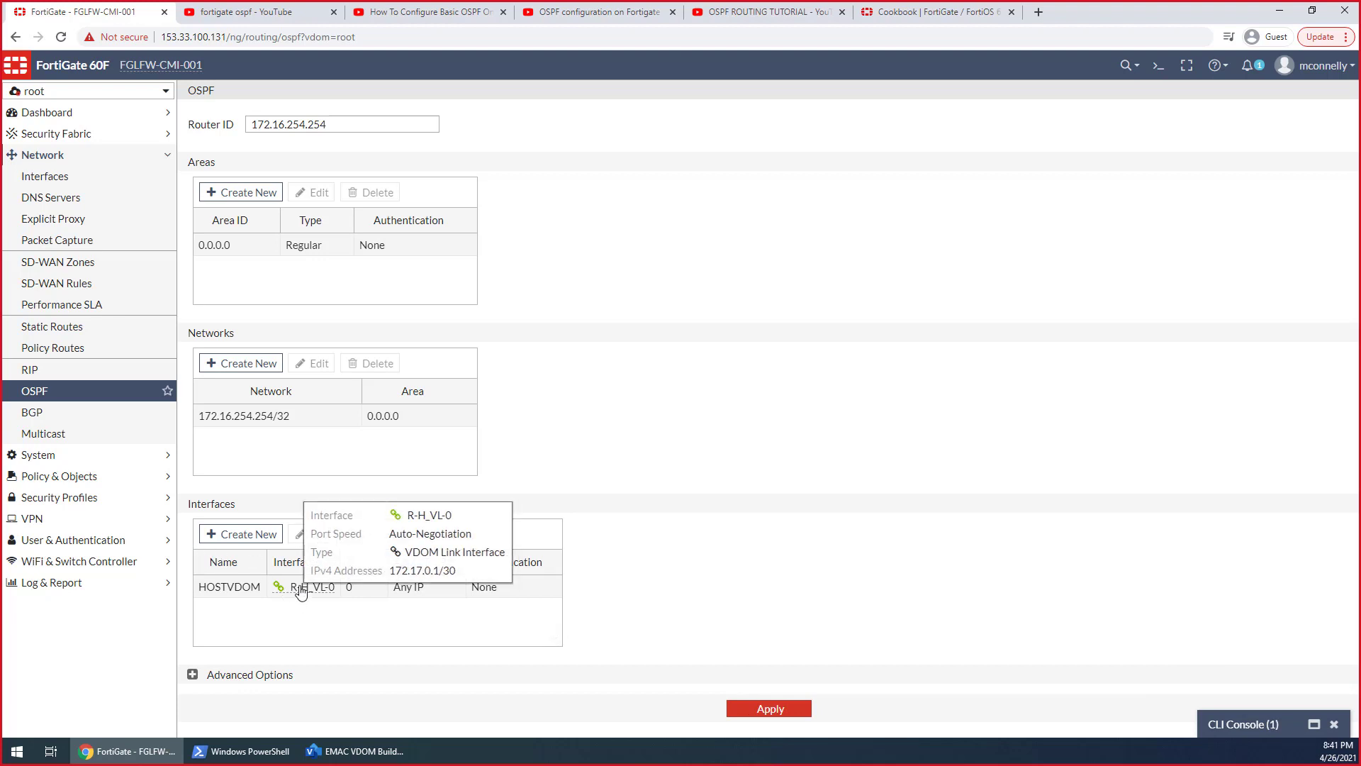
pyautogui.click(57, 92)
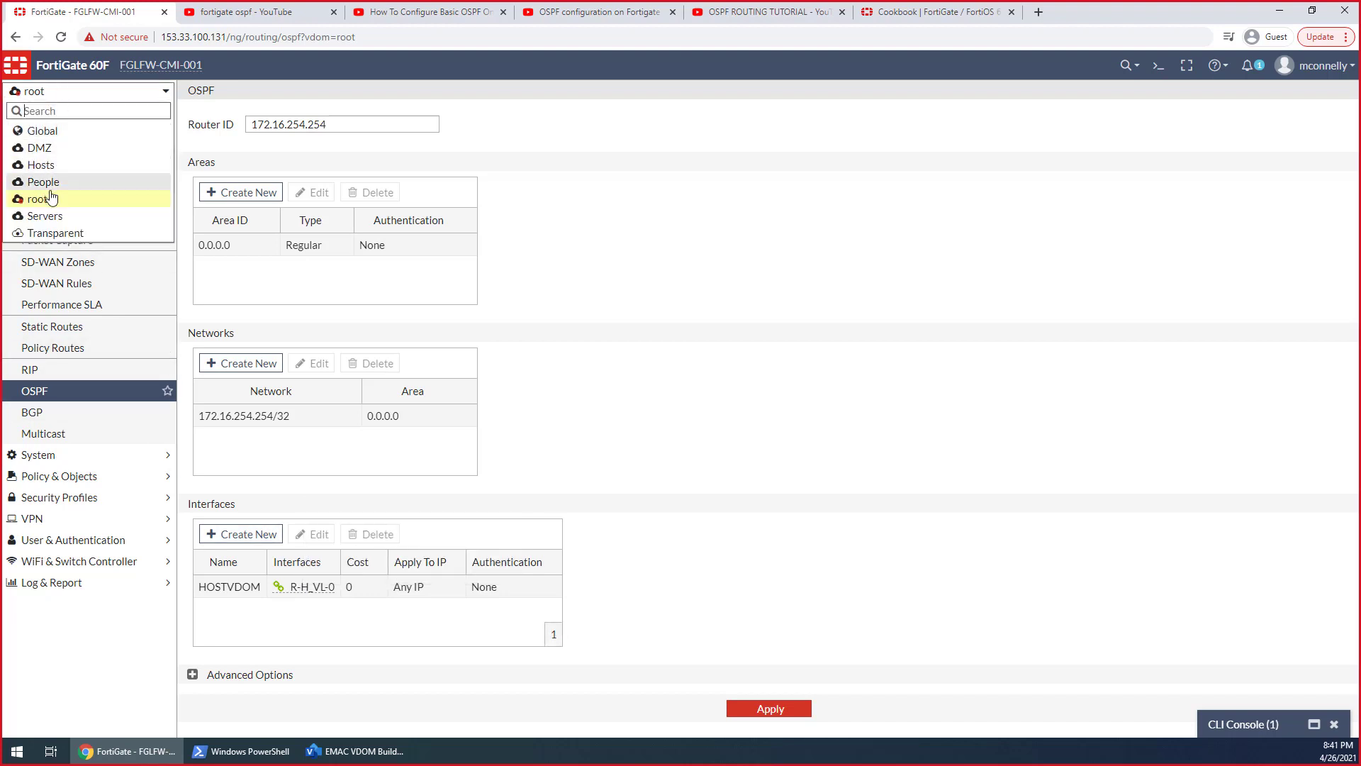
pyautogui.click(43, 165)
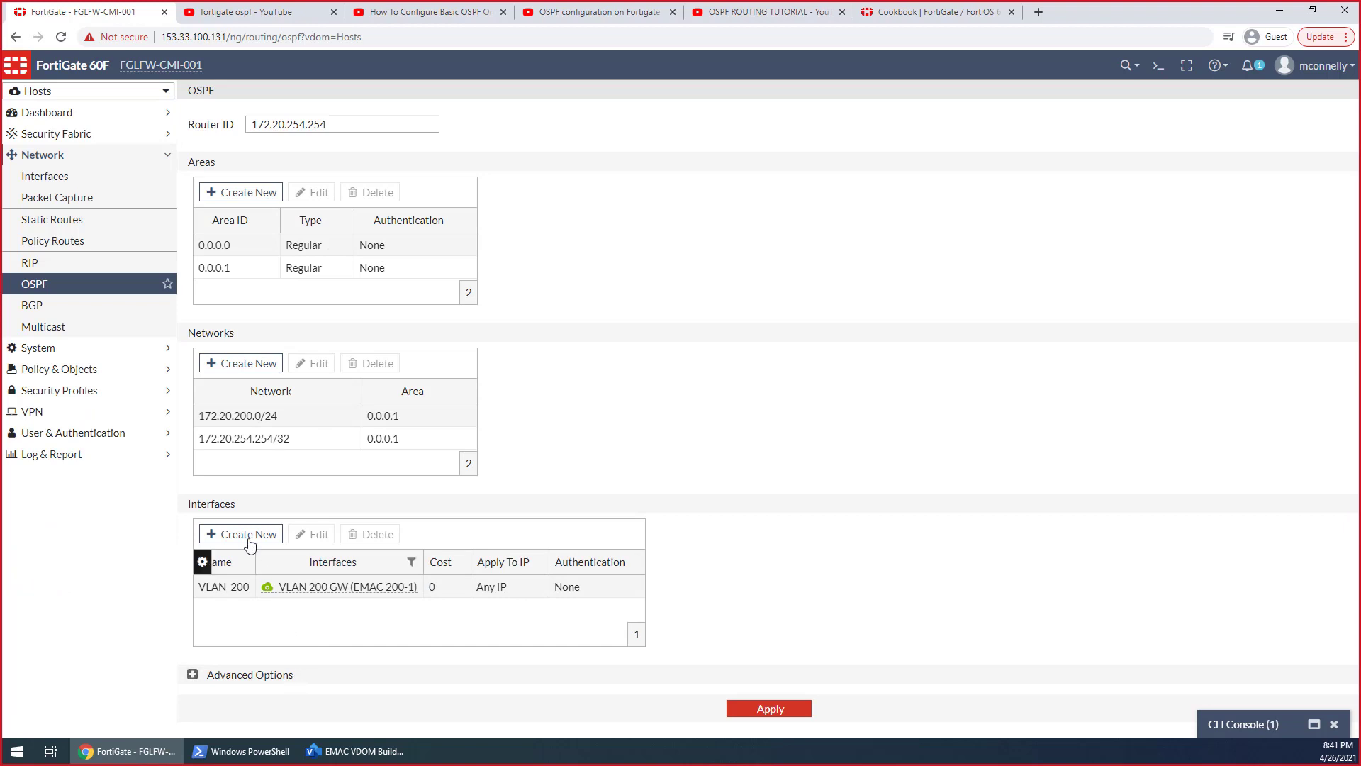
pyautogui.click(248, 538)
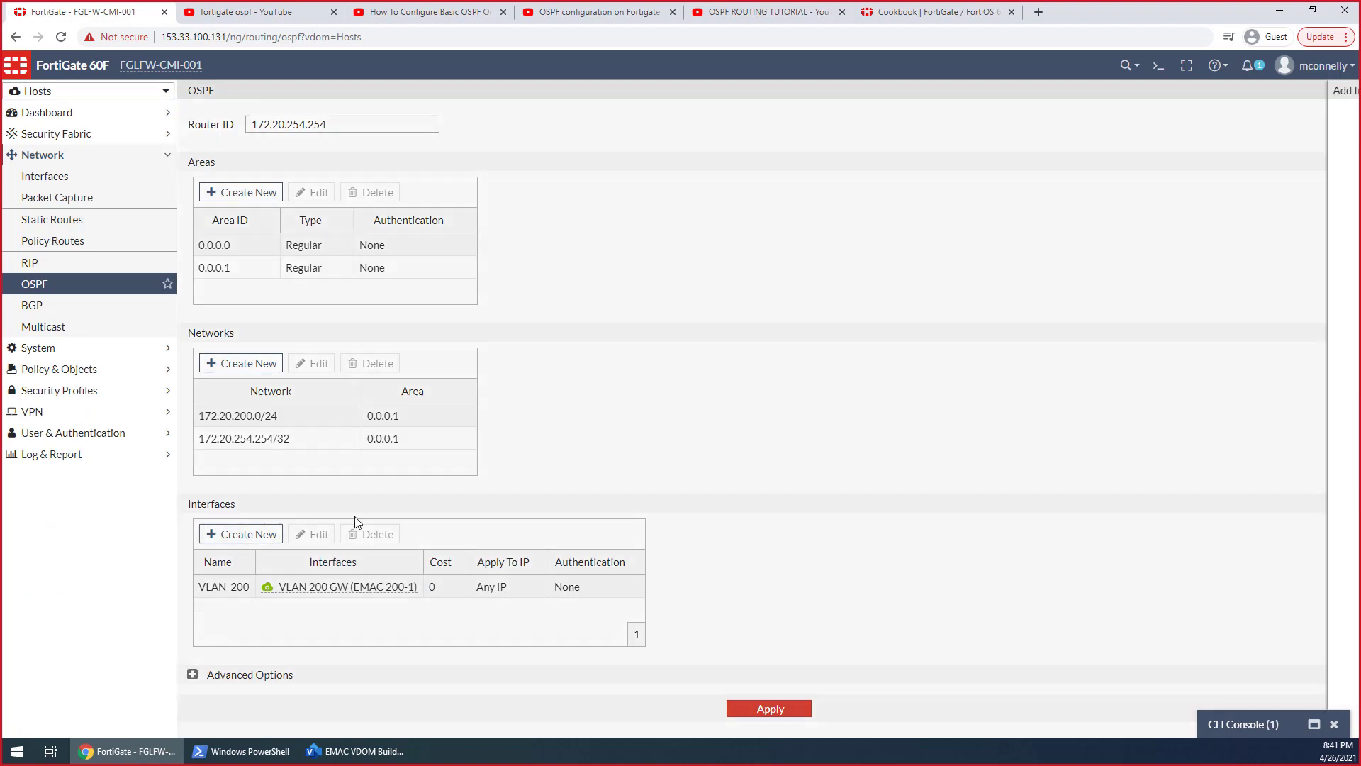
pyautogui.click(805, 123)
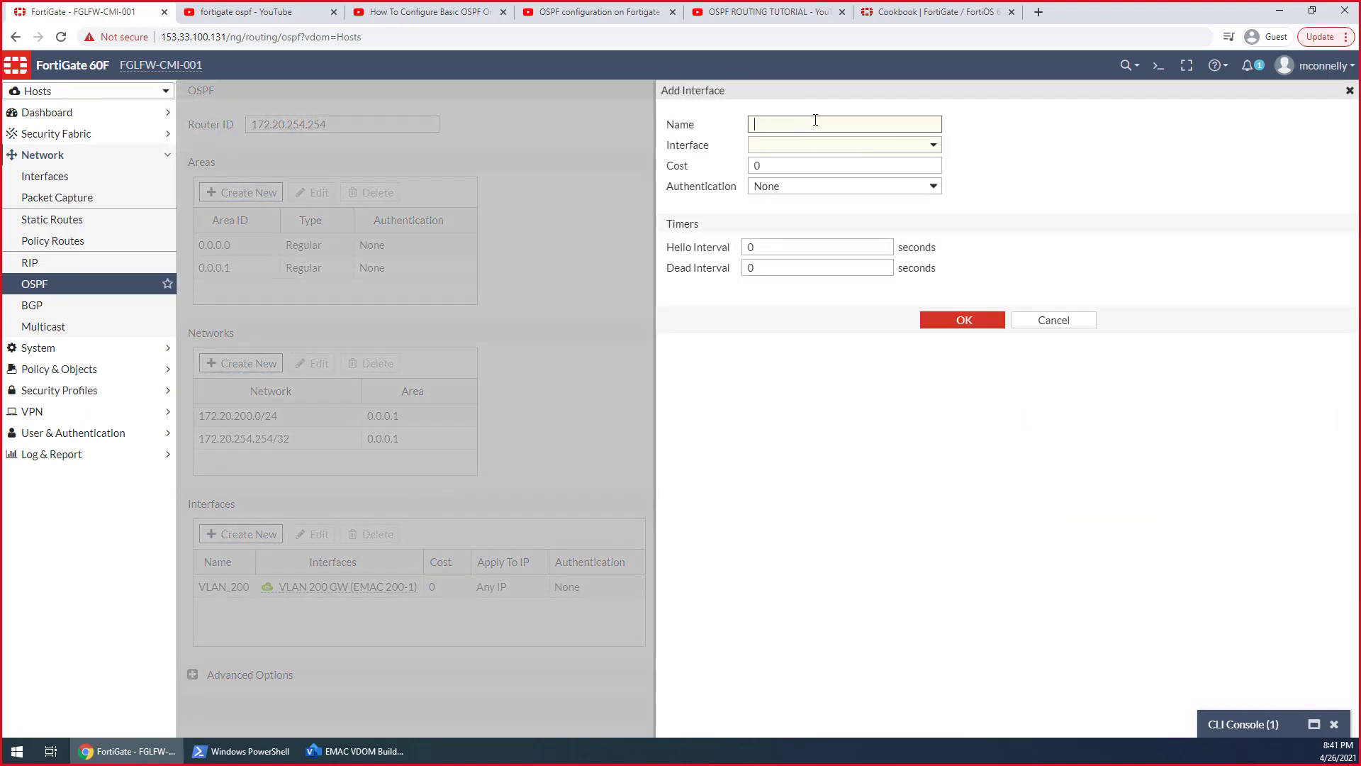
pyautogui.write('ROOTVDOM')
pyautogui.click(823, 148)
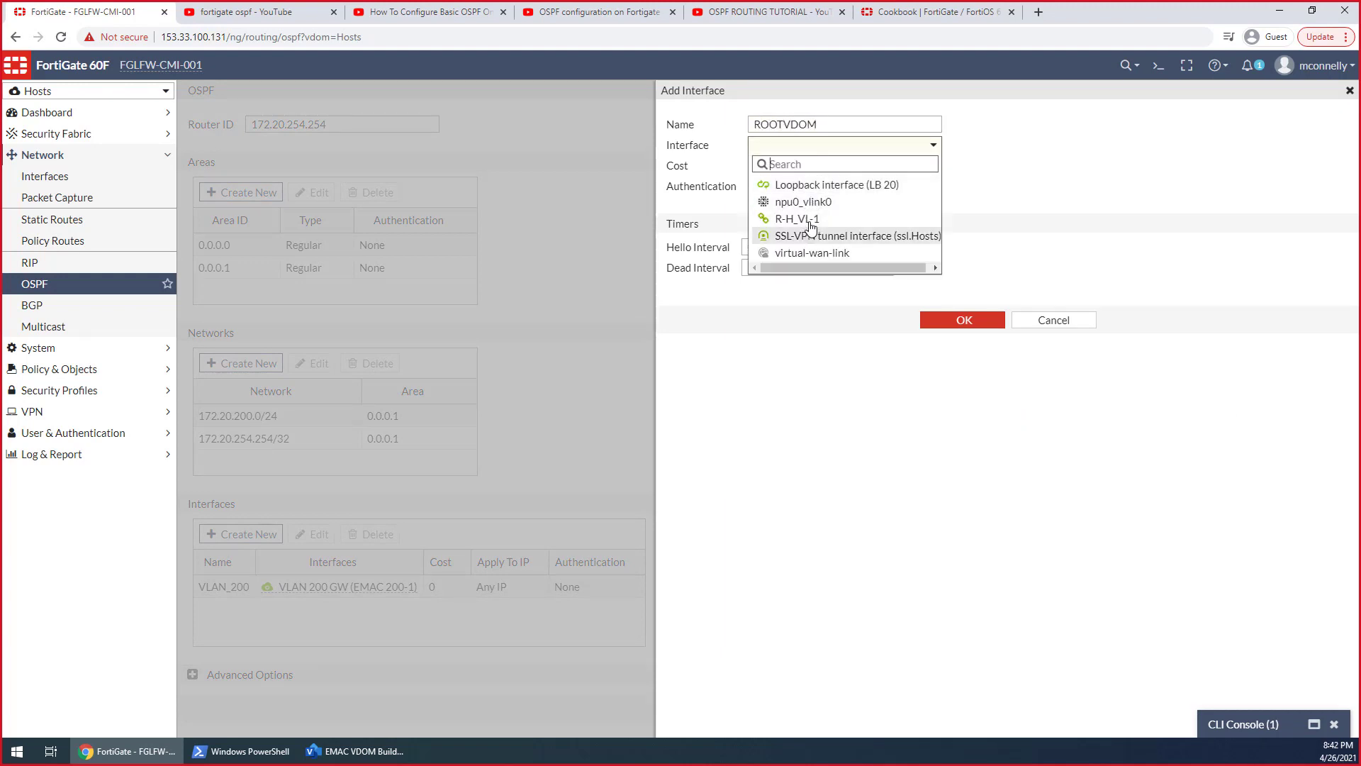
pyautogui.click(809, 220)
pyautogui.click(939, 325)
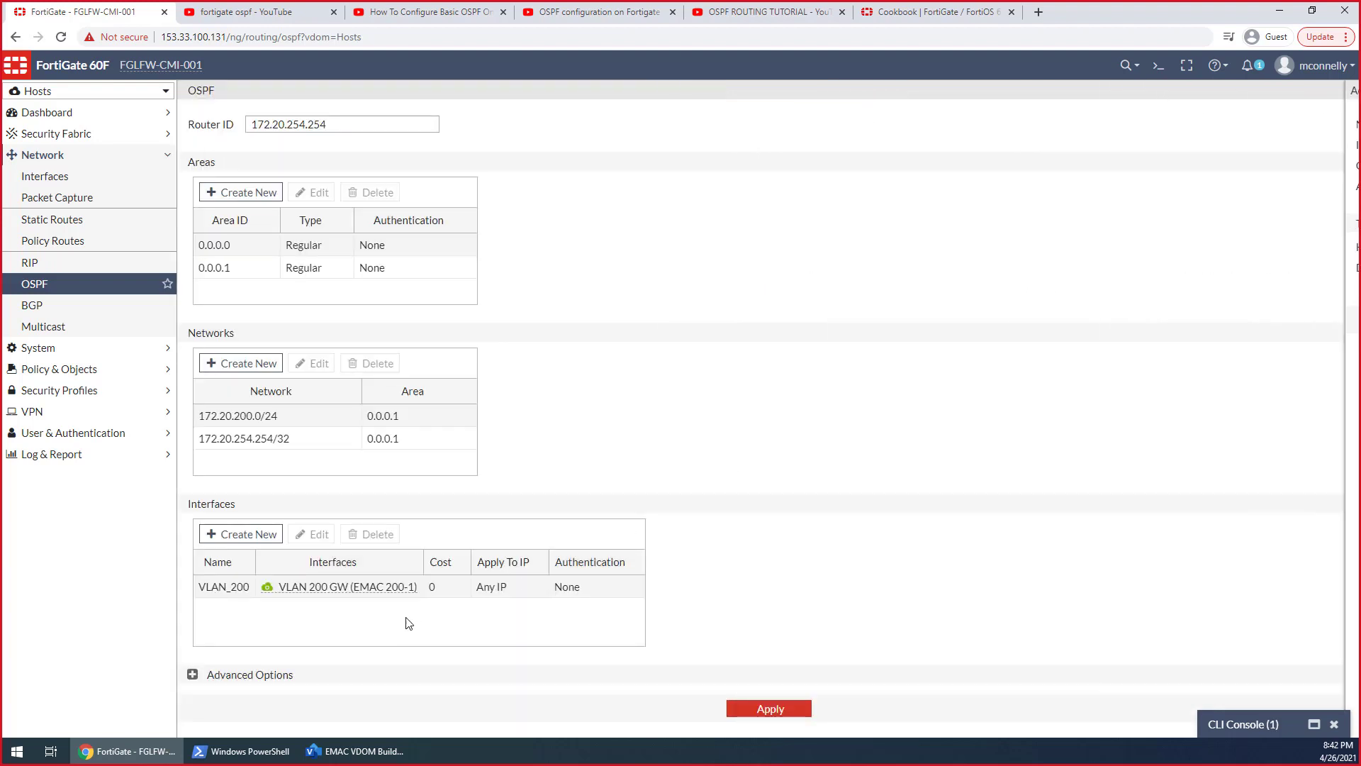
# Delete the VLAN_200 entry from the Hosts VDOM's OSPF interfaces and apply the settings
pyautogui.click(298, 586)
pyautogui.click(370, 534)
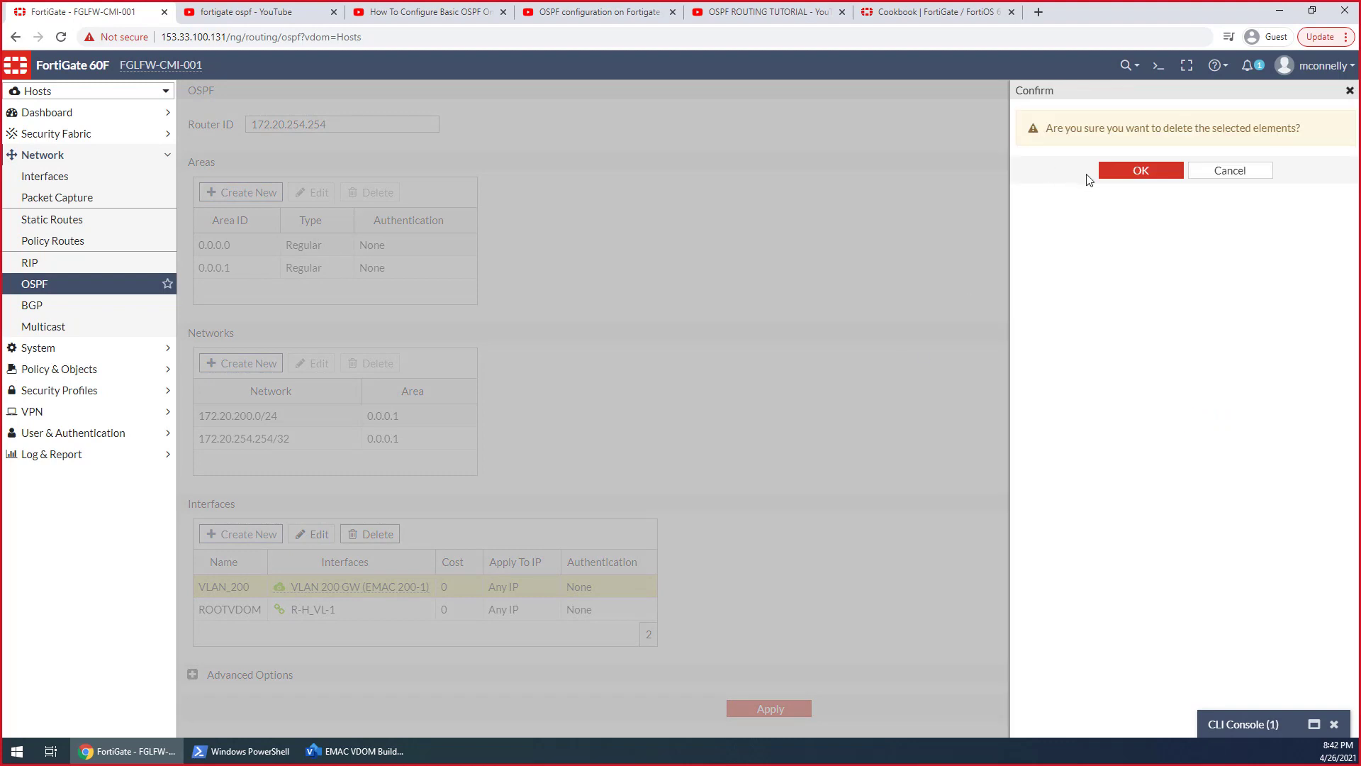
pyautogui.click(1138, 174)
pyautogui.click(770, 711)
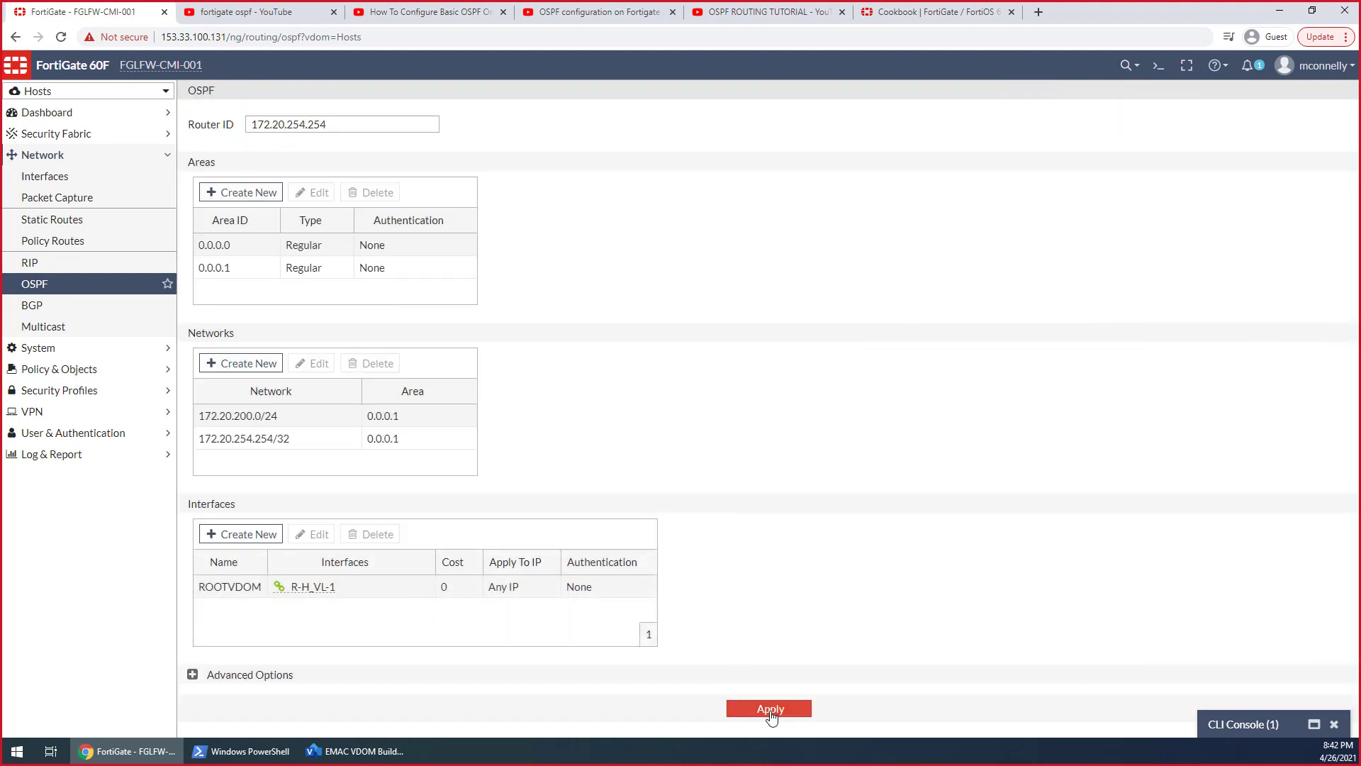
# Expand the Hosts VDOM's advanced OSPF options and enable redistribution of connected routes only
pyautogui.click(92, 91)
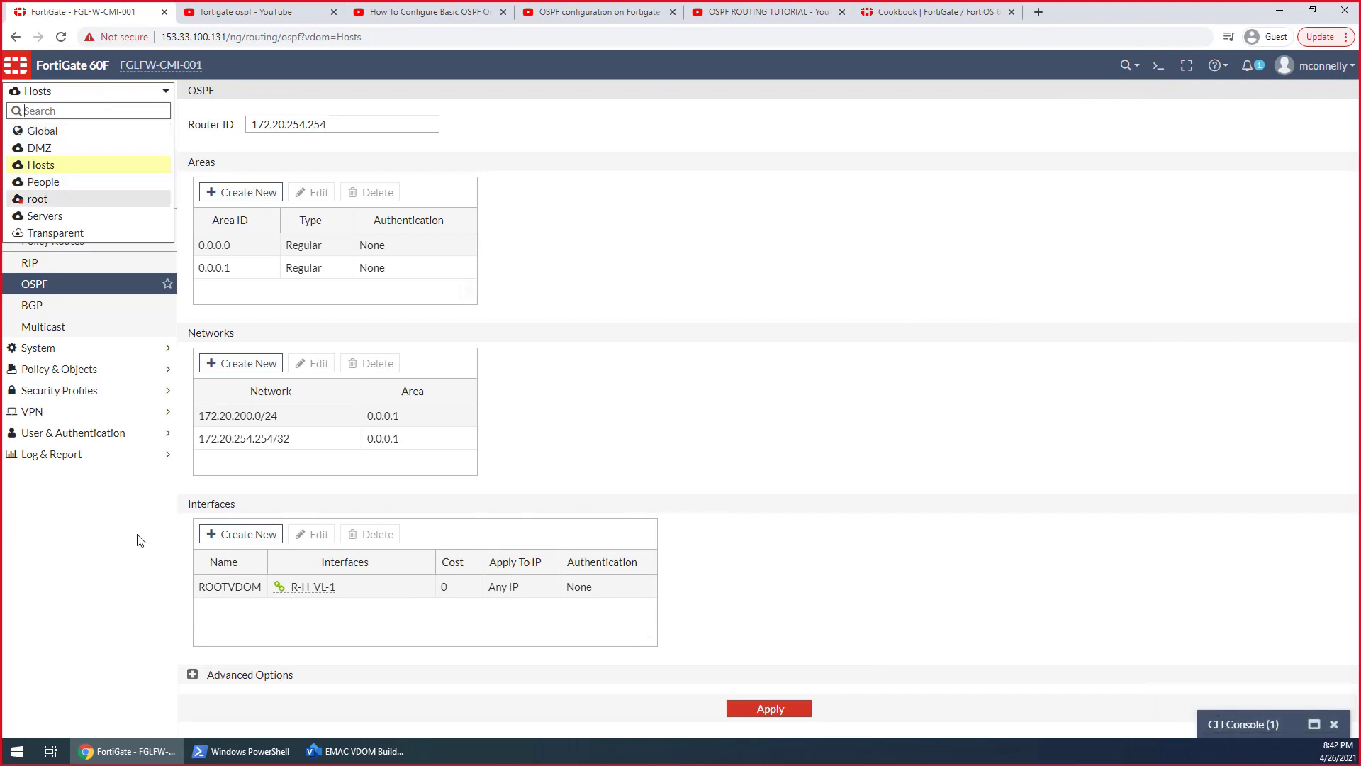
pyautogui.click(195, 685)
pyautogui.click(202, 683)
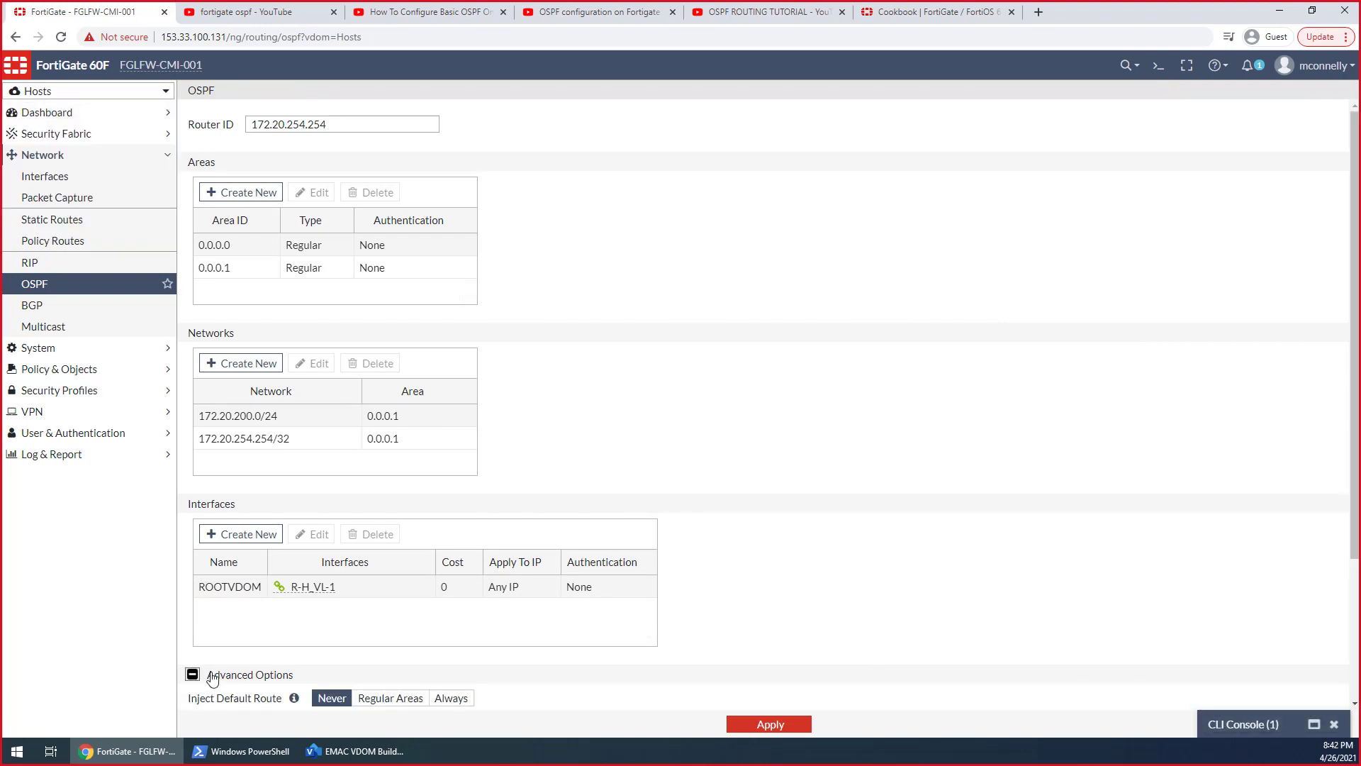
pyautogui.scroll(-3, 326, 648)
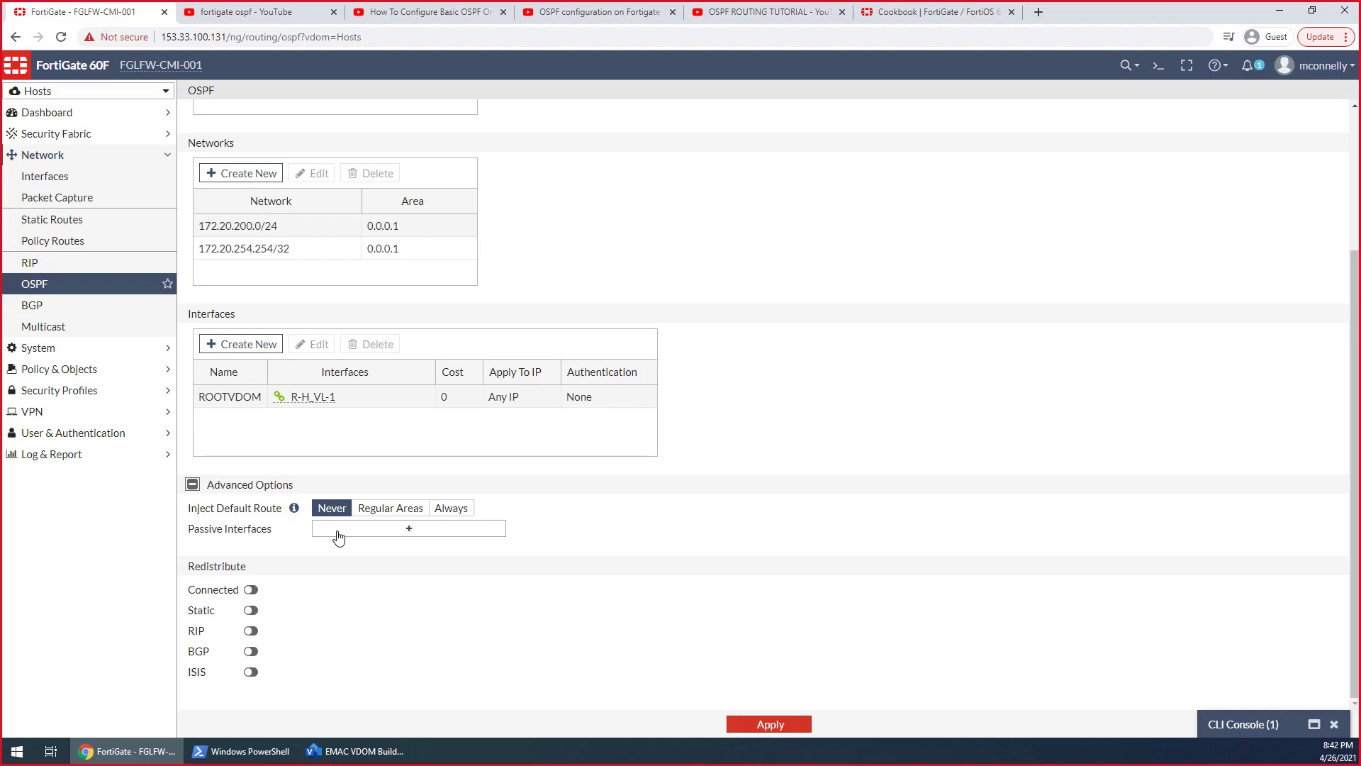
pyautogui.click(250, 652)
pyautogui.click(251, 652)
pyautogui.click(252, 589)
pyautogui.click(253, 590)
pyautogui.click(254, 590)
# Try a very large metric of repeated nines for redistributed connected routes and reset it to 0
pyautogui.doubleClick(292, 588)
pyautogui.write('9999999')
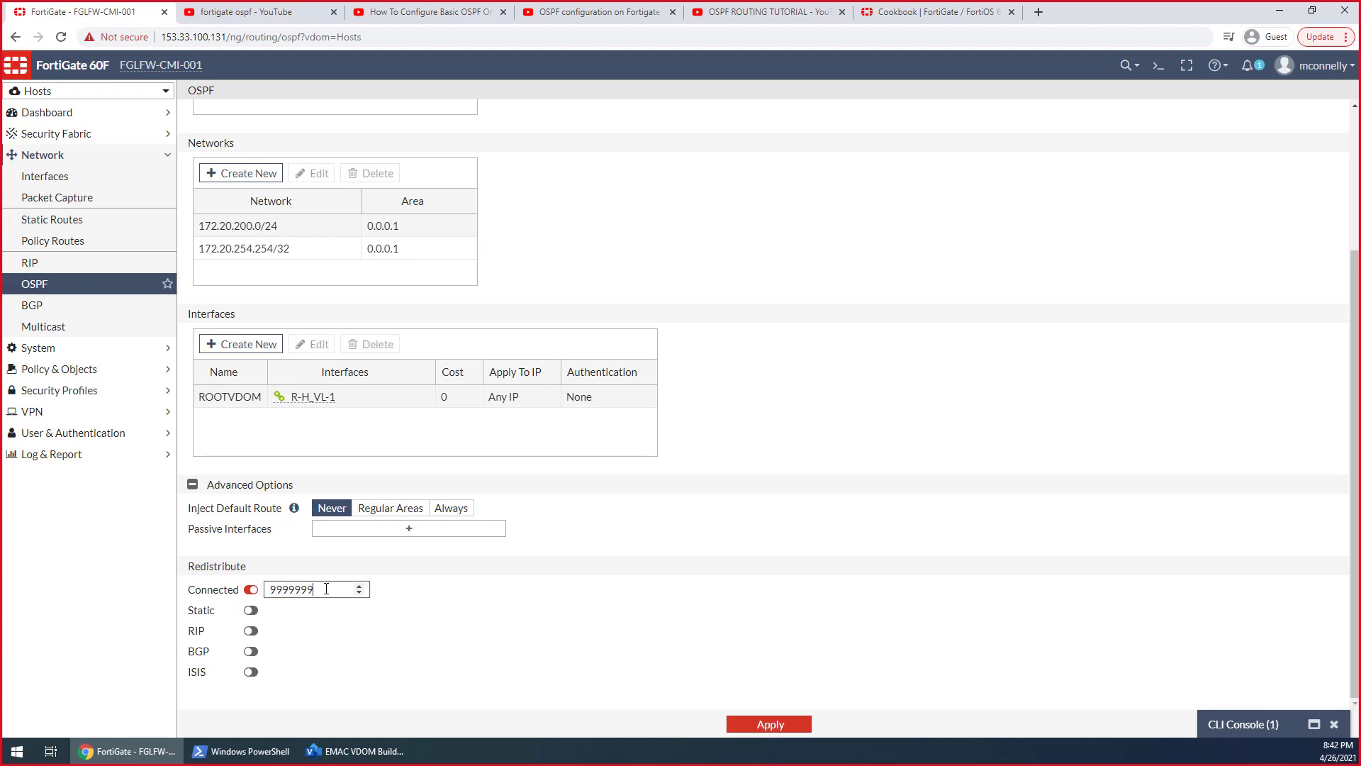
pyautogui.write('9999999')
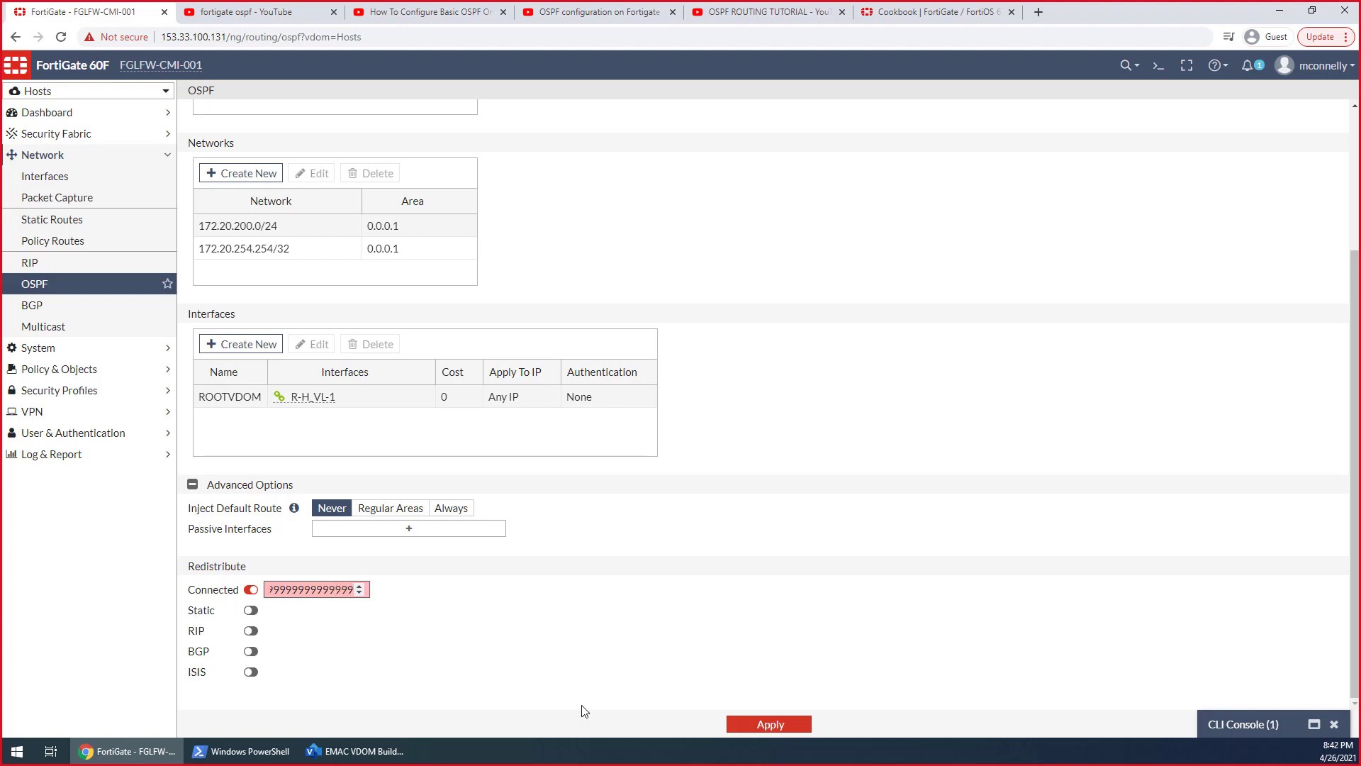
pyautogui.click(542, 643)
pyautogui.moveTo(373, 607); pyautogui.dragTo(419, 614)
pyautogui.click(322, 591)
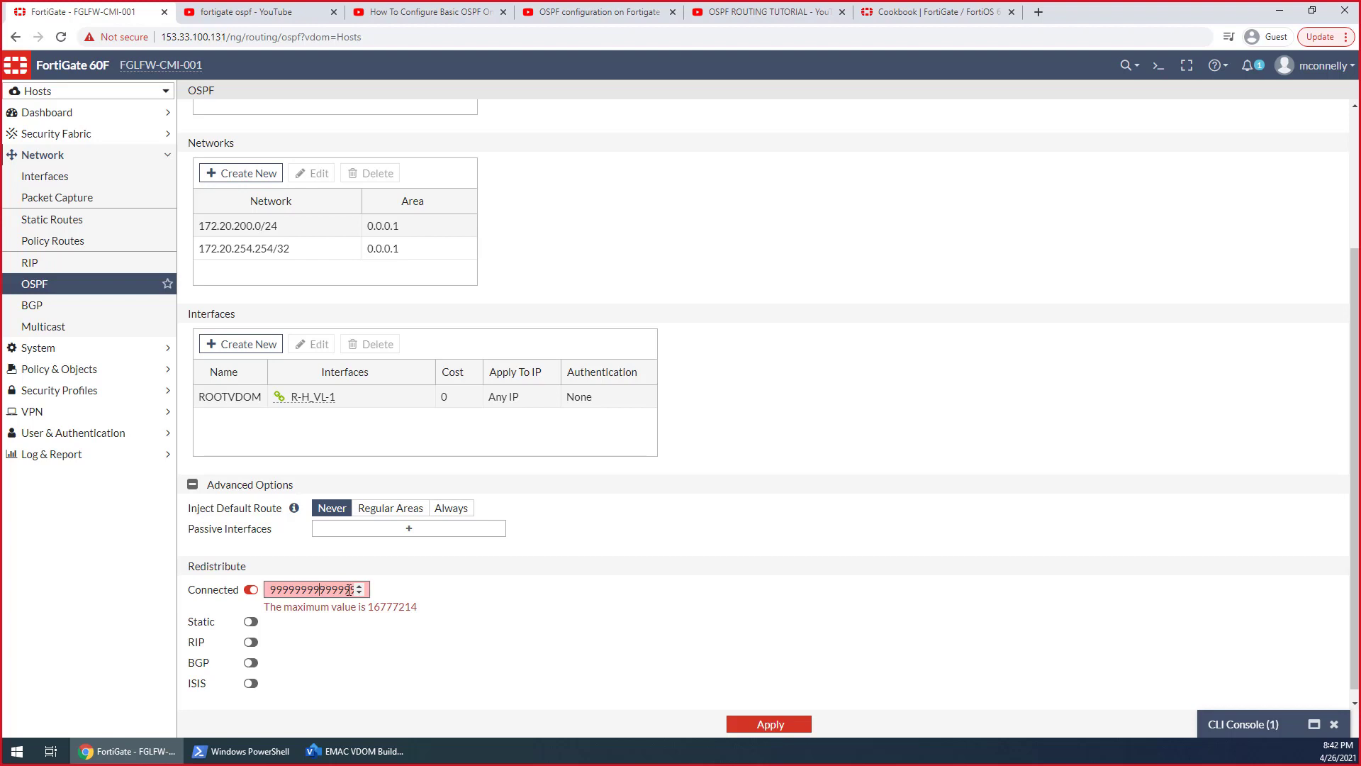
pyautogui.moveTo(296, 592); pyautogui.dragTo(416, 594)
pyautogui.press('BackSpace')
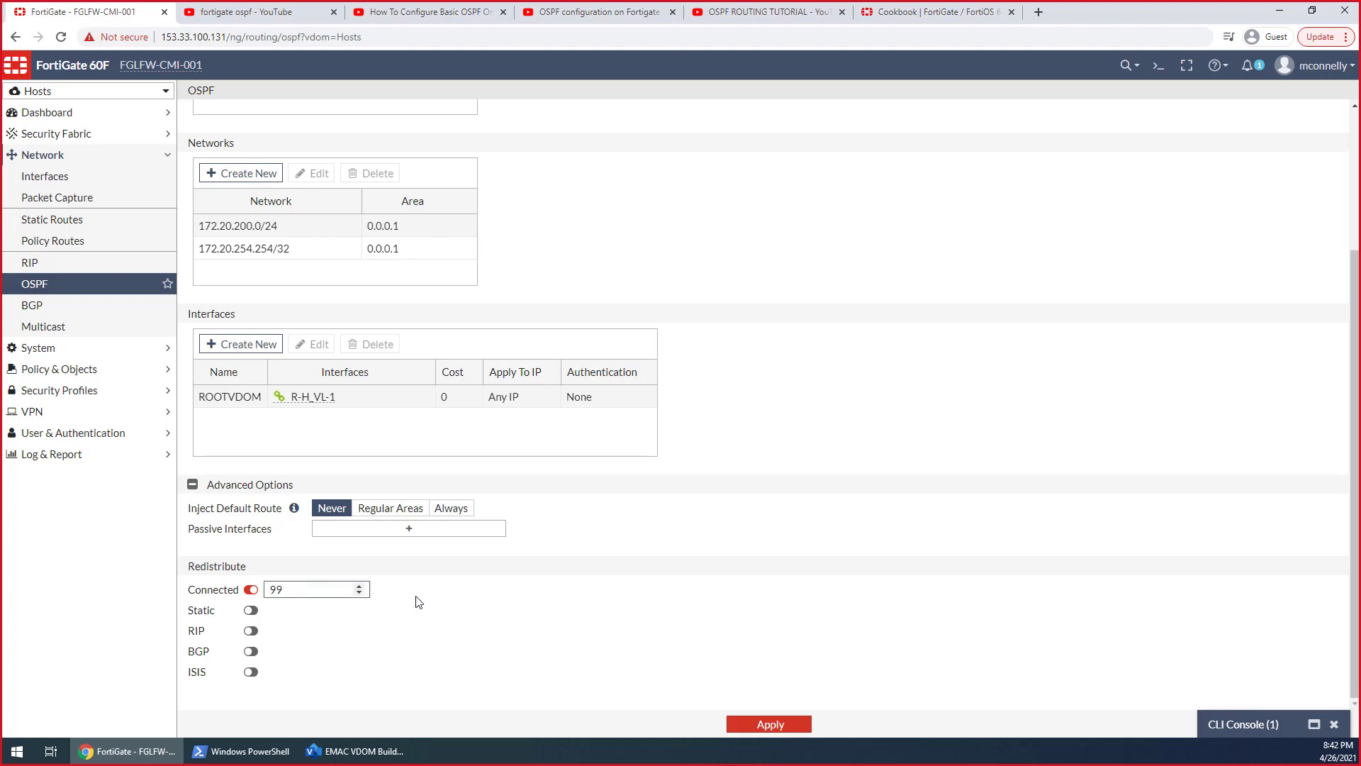
pyautogui.press('BackSpace')
pyautogui.press('BackSpace')
pyautogui.write('0')
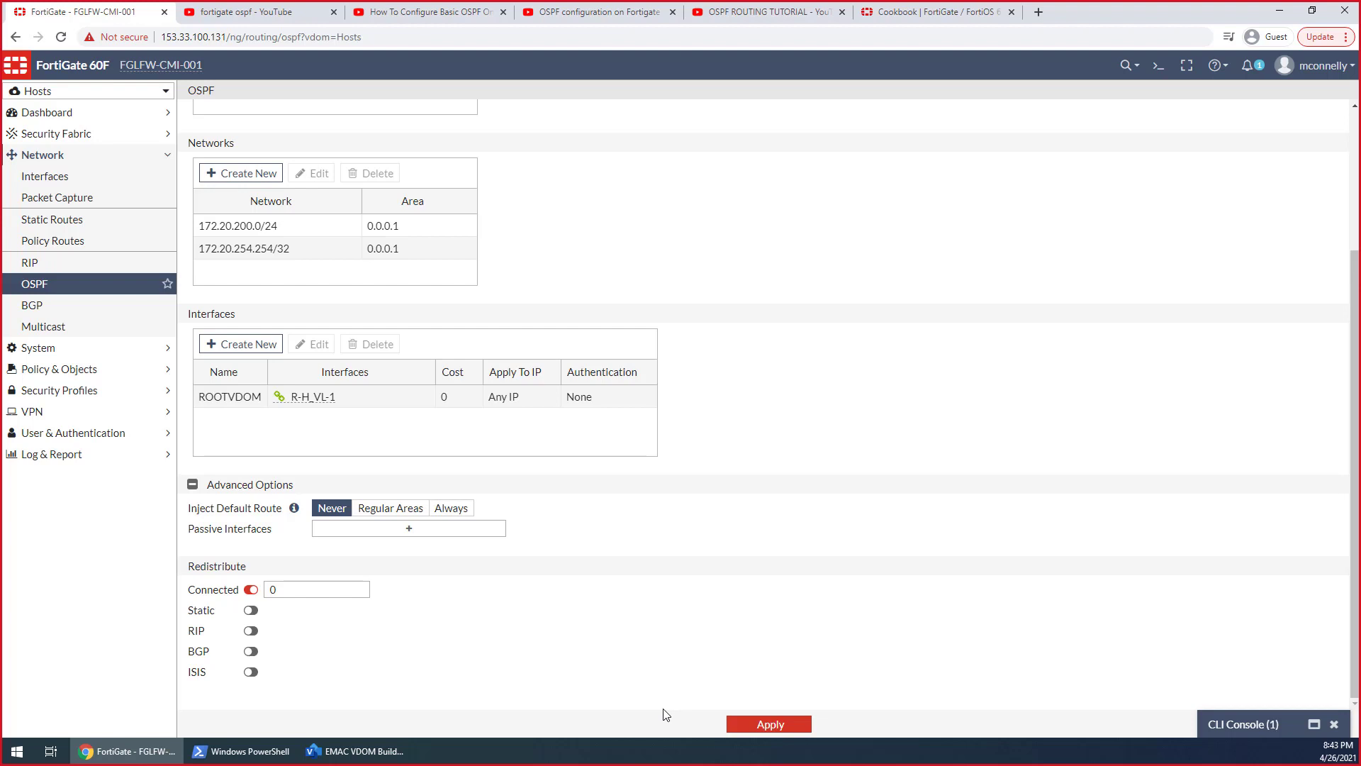
# Apply the Hosts VDOM's OSPF settings with connected-route redistribution enabled
pyautogui.click(790, 731)
pyautogui.scroll(3, 461, 564)
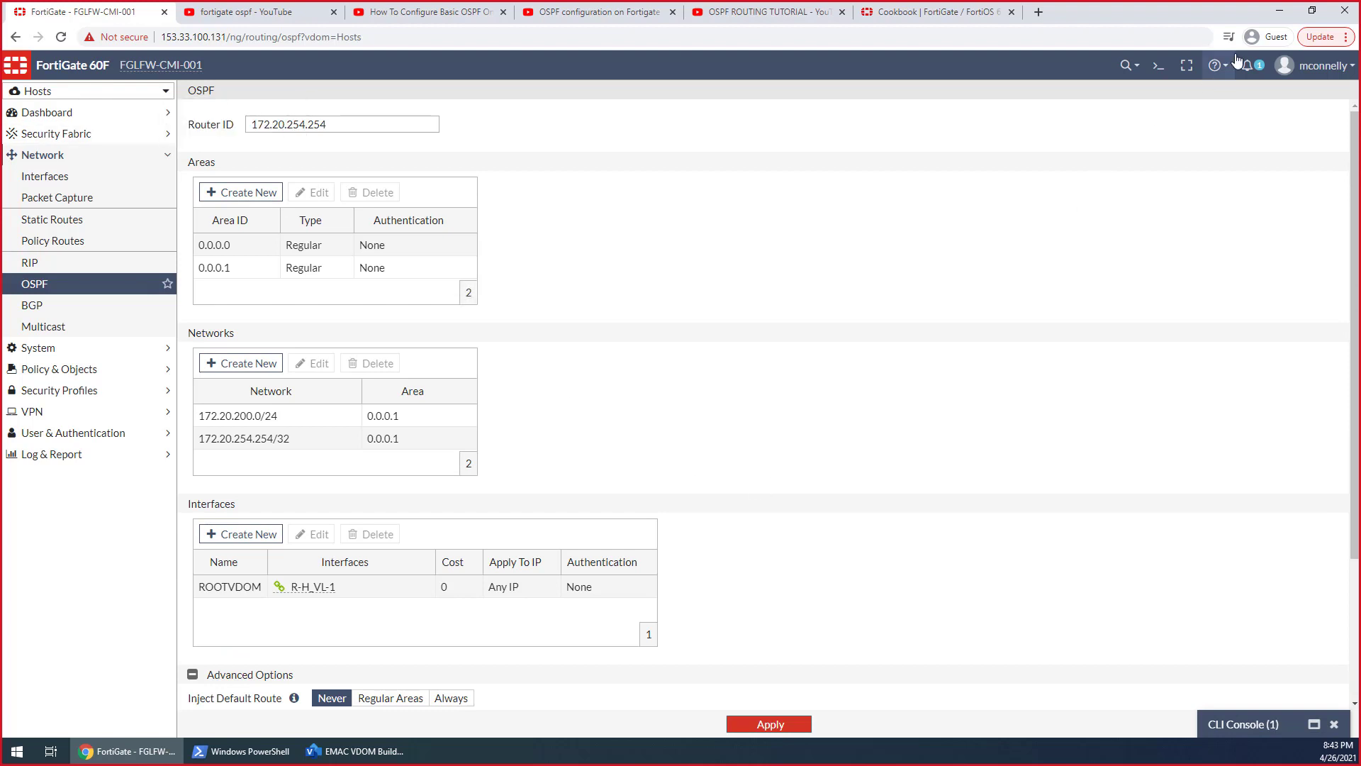
# Restore the CLI console and end the OSPF configuration to return to the Hosts VDOM level
pyautogui.click(1249, 721)
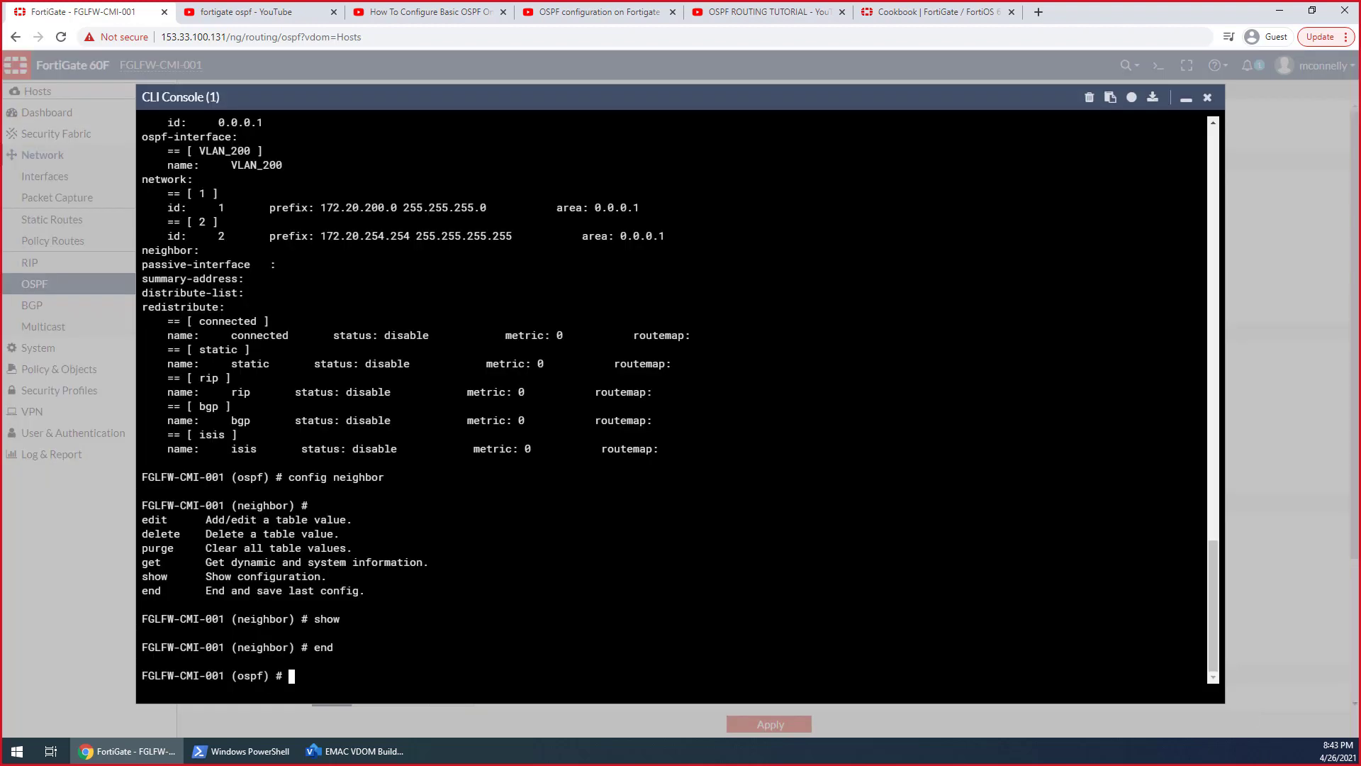
pyautogui.write('end')
pyautogui.press('Return')
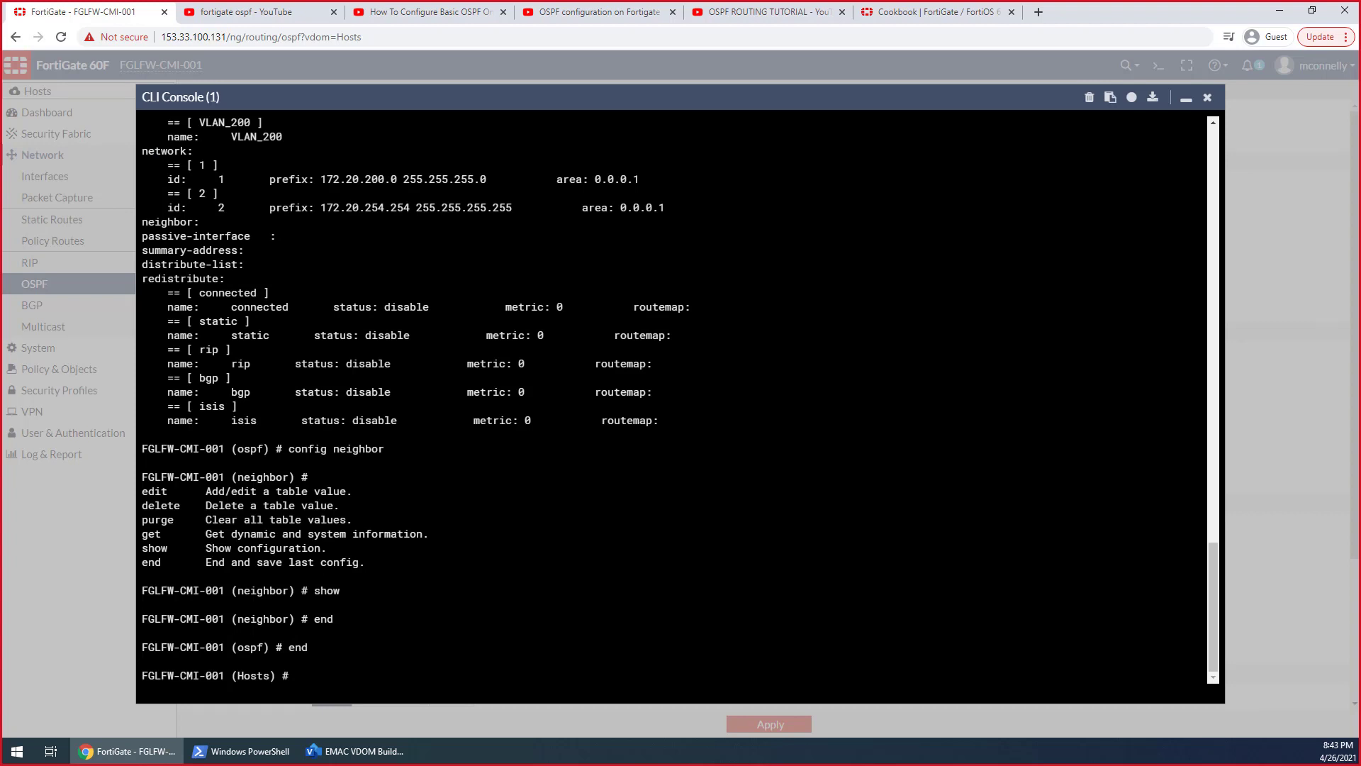
# Enter the Hosts VDOM's OSPF neighbor configuration with config router ospf and config neighbor
pyautogui.write('config router ospf')
pyautogui.press('Return')
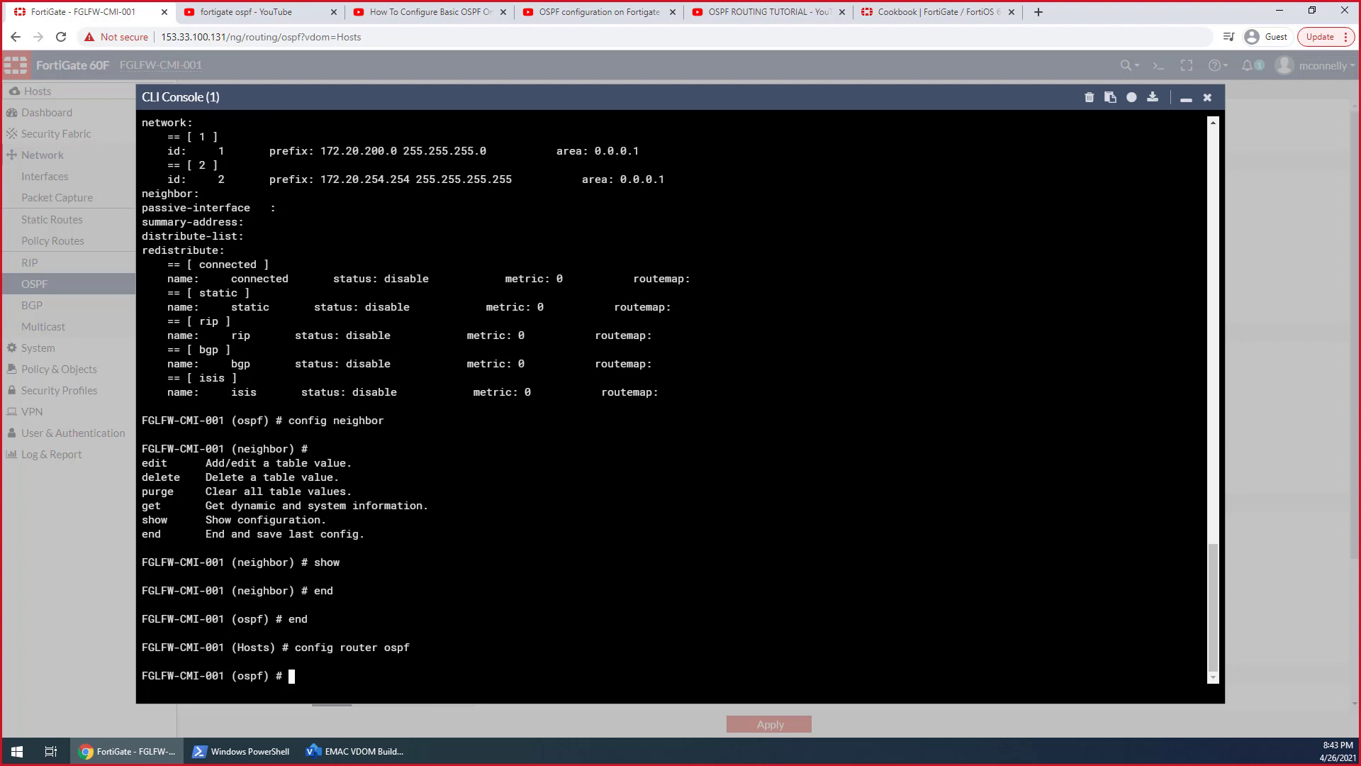
pyautogui.write('config network')
pyautogui.press('BackSpace')
pyautogui.press('BackSpace')
pyautogui.press('BackSpace')
pyautogui.press('BackSpace')
pyautogui.press('BackSpace')
pyautogui.press('BackSpace')
pyautogui.write('ighbor')
pyautogui.press('Return')
# List the commands available at the neighbor level and show the current OSPF neighbor configuration
pyautogui.write('show ne')
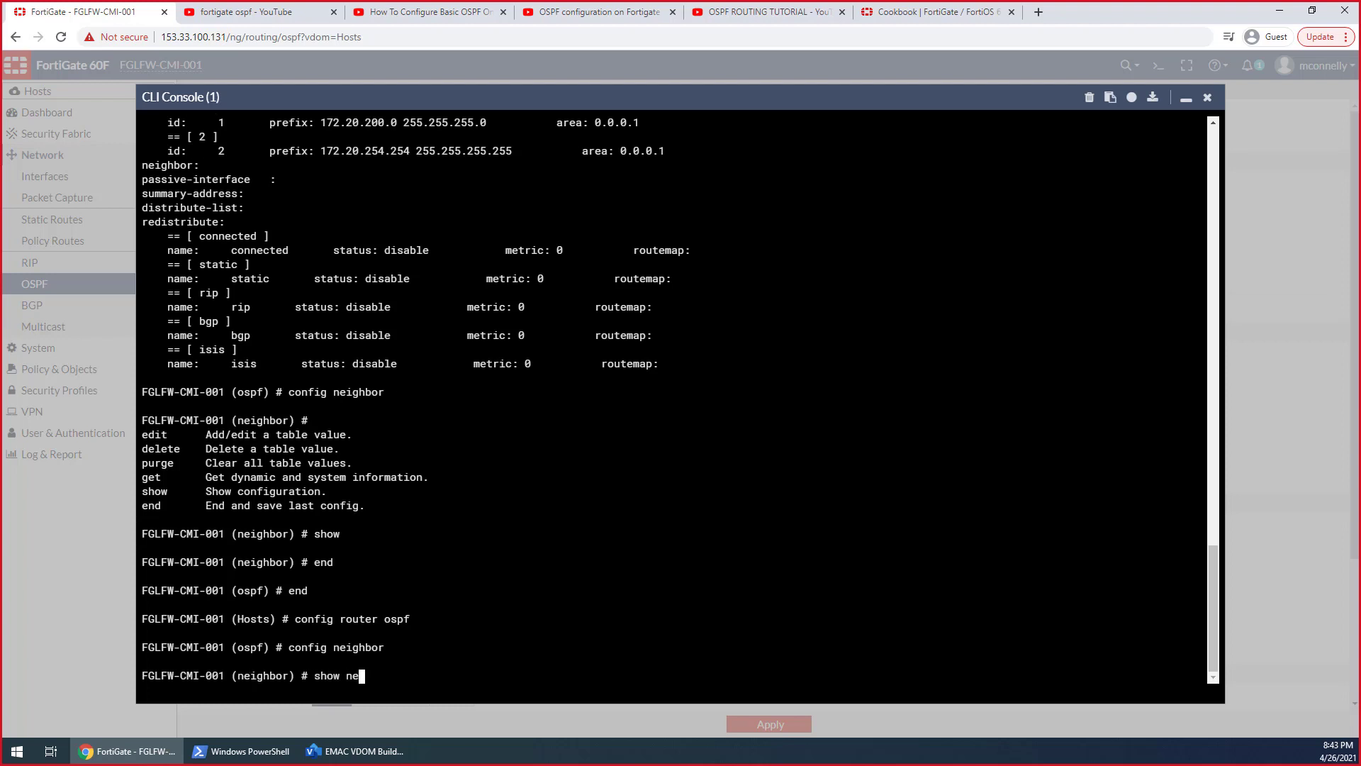
pyautogui.press('BackSpace')
pyautogui.press('BackSpace')
pyautogui.press('BackSpace')
pyautogui.press('BackSpace')
pyautogui.press('BackSpace')
pyautogui.press('?')
pyautogui.write('SHOW')
pyautogui.press('Return')
pyautogui.write('show')
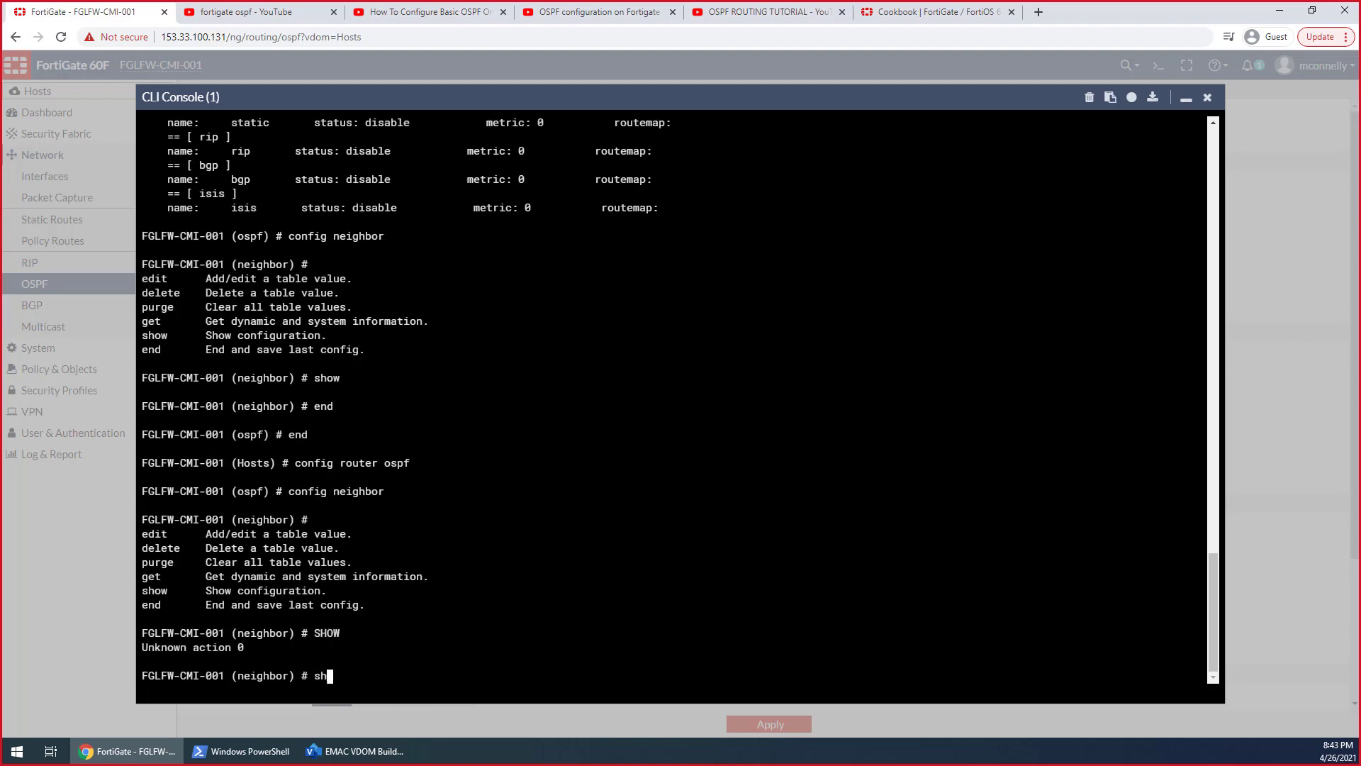
pyautogui.press('Return')
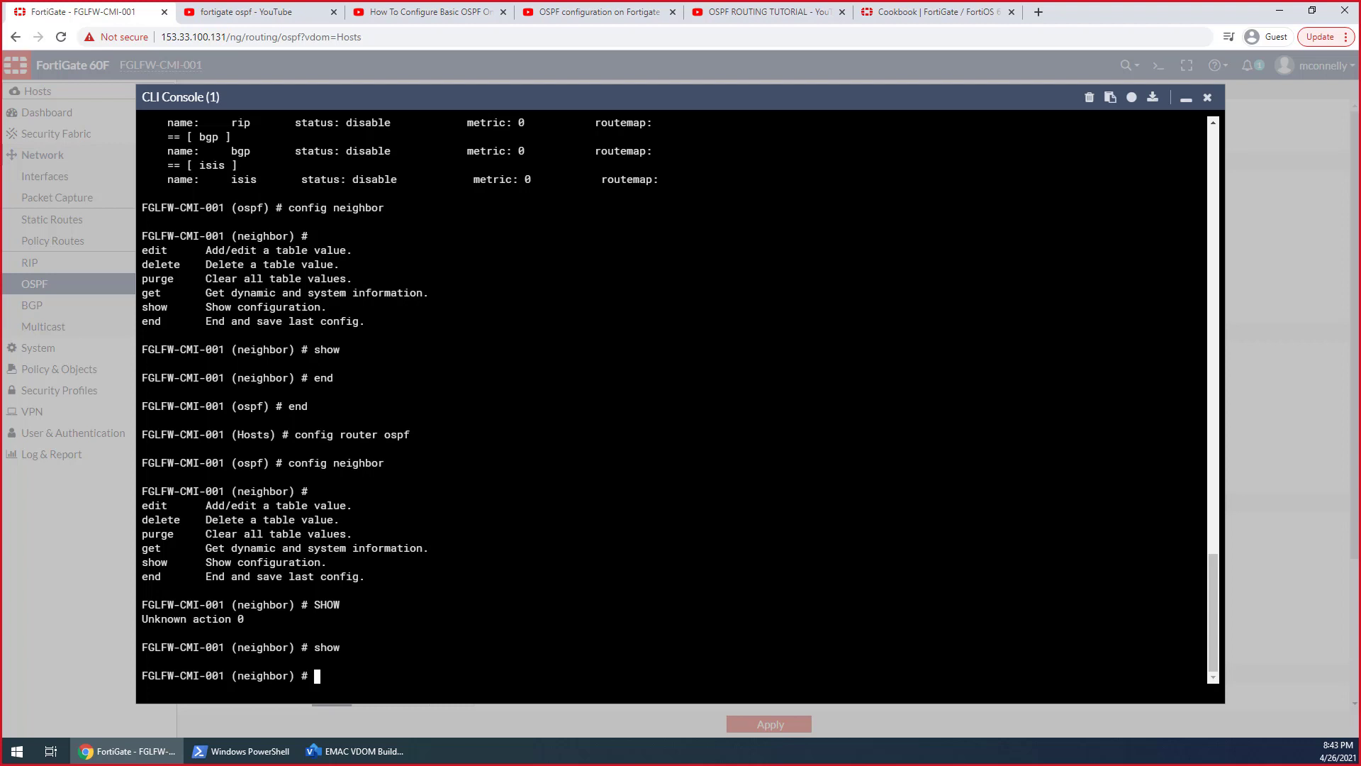
# Try to reach the packet sniffer from the neighbor level with config sni, config pac and diag snif
pyautogui.write('config sni')
pyautogui.press('Return')
pyautogui.press('BackSpace')
pyautogui.press('BackSpace')
pyautogui.press('BackSpace')
pyautogui.write('pac')
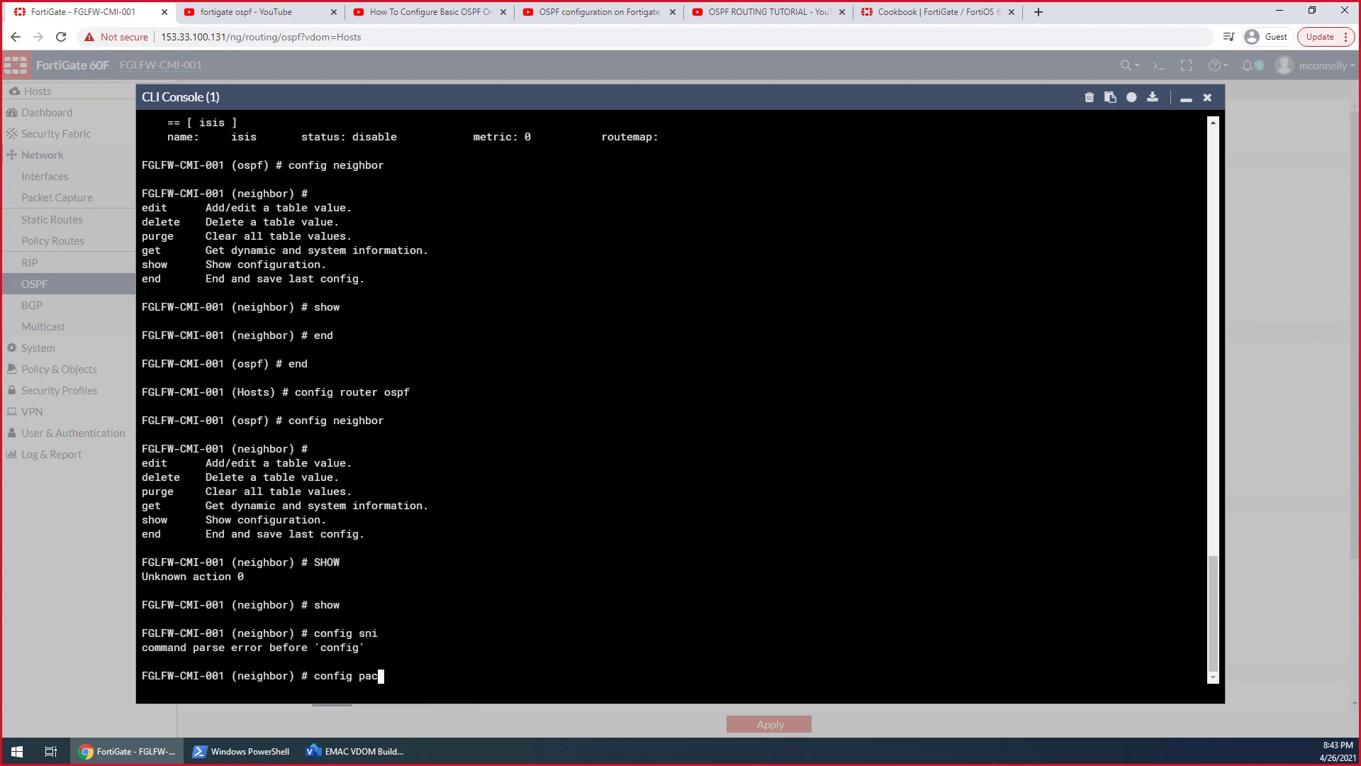
pyautogui.press('Return')
pyautogui.press('BackSpace')
pyautogui.press('BackSpace')
pyautogui.press('BackSpace')
pyautogui.press('BackSpace')
pyautogui.press('BackSpace')
pyautogui.press('BackSpace')
pyautogui.press('BackSpace')
pyautogui.press('BackSpace')
pyautogui.press('BackSpace')
pyautogui.press('BackSpace')
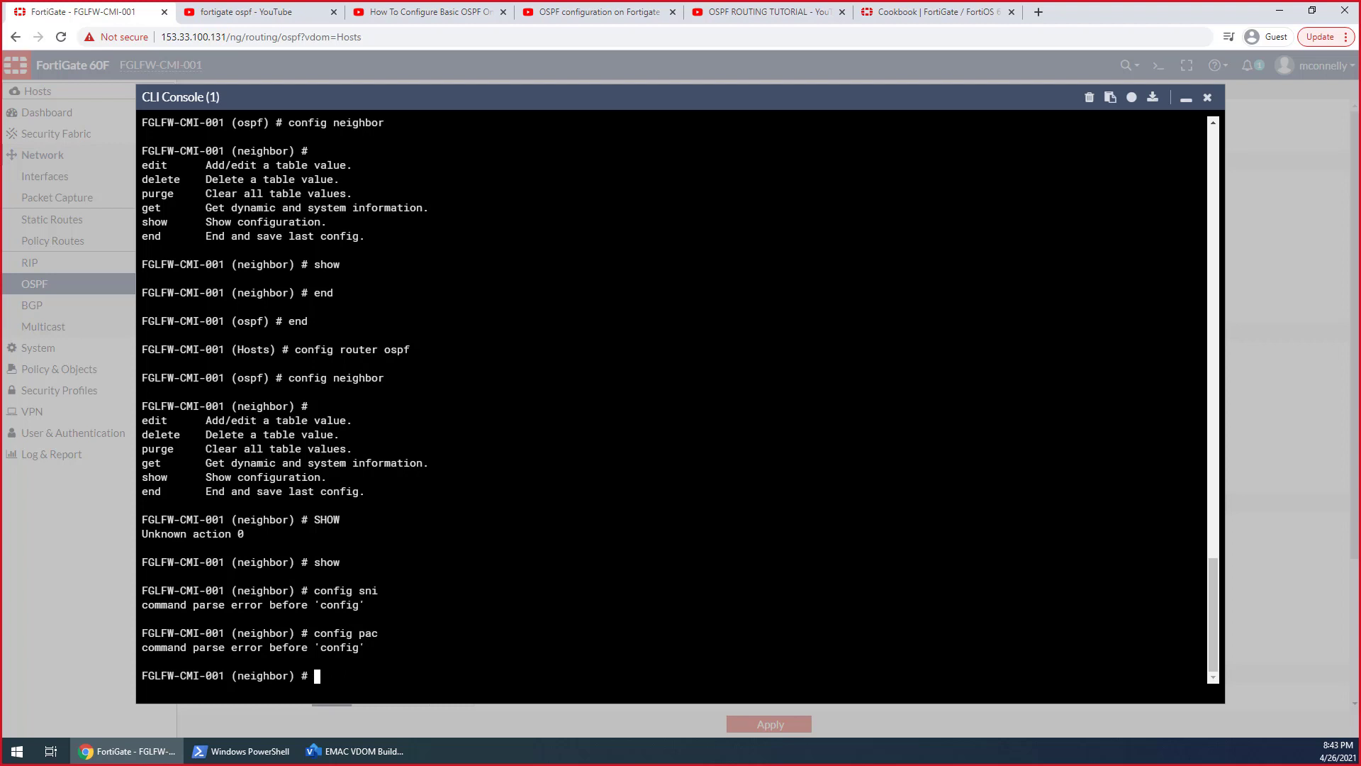
pyautogui.write('diag snif')
pyautogui.press('Return')
pyautogui.press('BackSpace')
pyautogui.press('BackSpace')
pyautogui.press('BackSpace')
pyautogui.press('BackSpace')
pyautogui.press('BackSpace')
pyautogui.press('BackSpace')
pyautogui.press('BackSpace')
pyautogui.press('BackSpace')
pyautogui.press('BackSpace')
# End the neighbor and OSPF configuration levels to return to the Hosts VDOM level
pyautogui.write('end')
pyautogui.press('Return')
pyautogui.write('end')
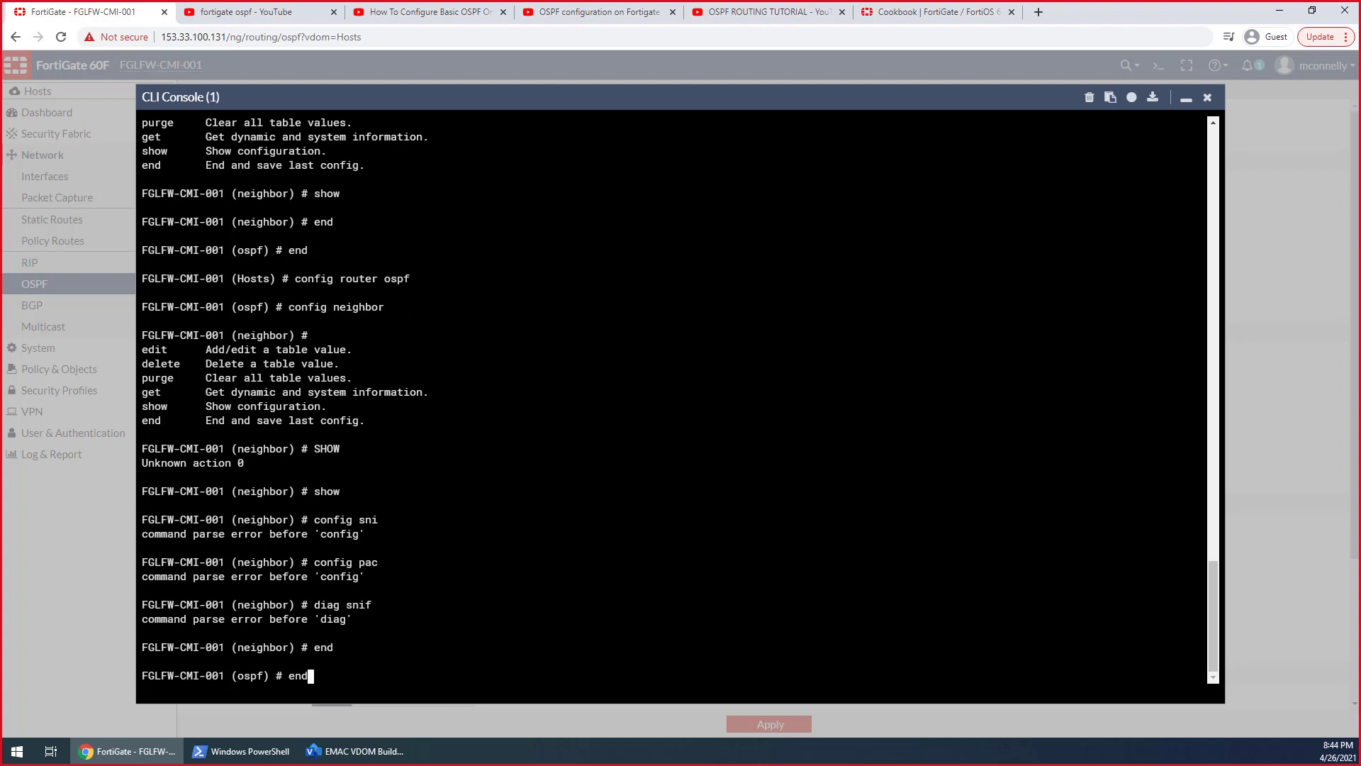
pyautogui.press('Return')
# Try to sniff the Hosts side of the VDOM link with diag sniffer packet R-H_VL-1 4 0 a
pyautogui.write('diagf')
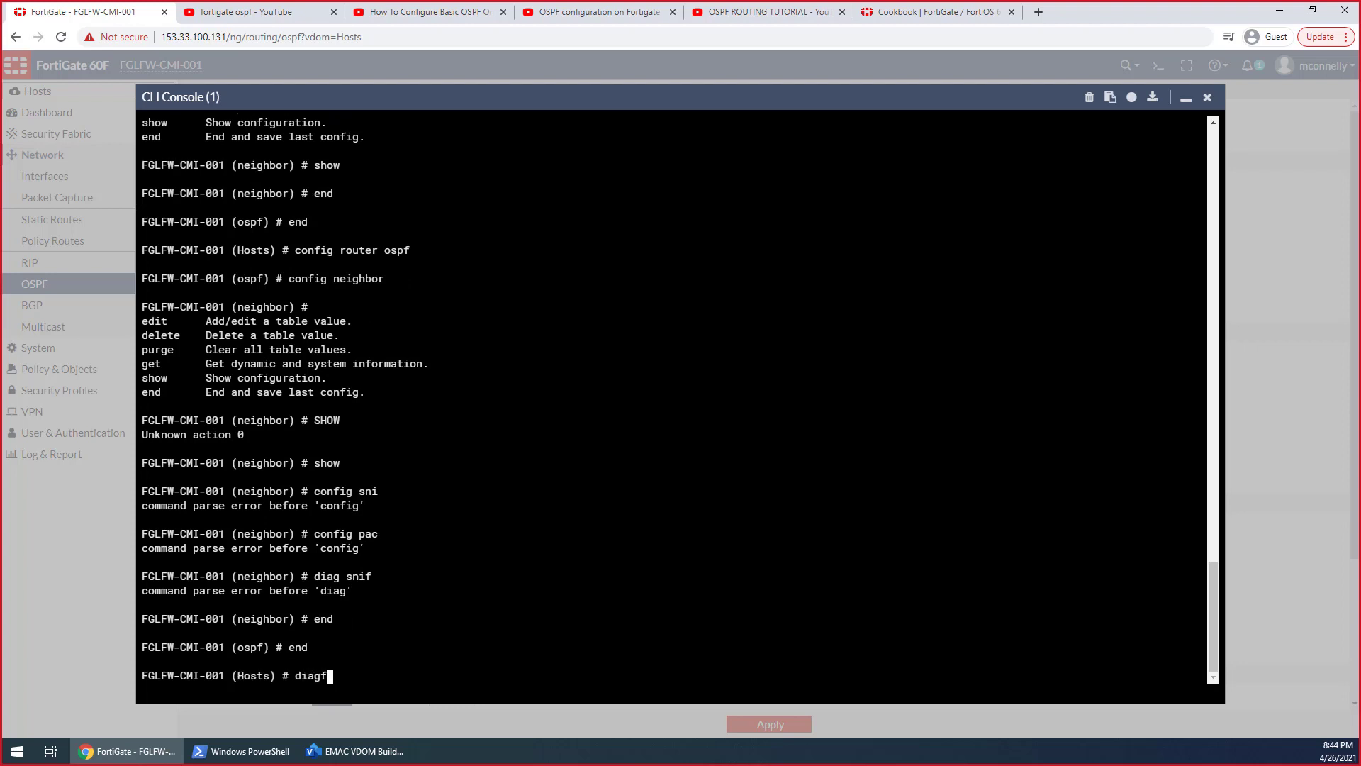
pyautogui.press('BackSpace')
pyautogui.write(' sniffer a')
pyautogui.press('BackSpace')
pyautogui.write('packet a')
pyautogui.press('BackSpace')
pyautogui.write('R-H_VL-')
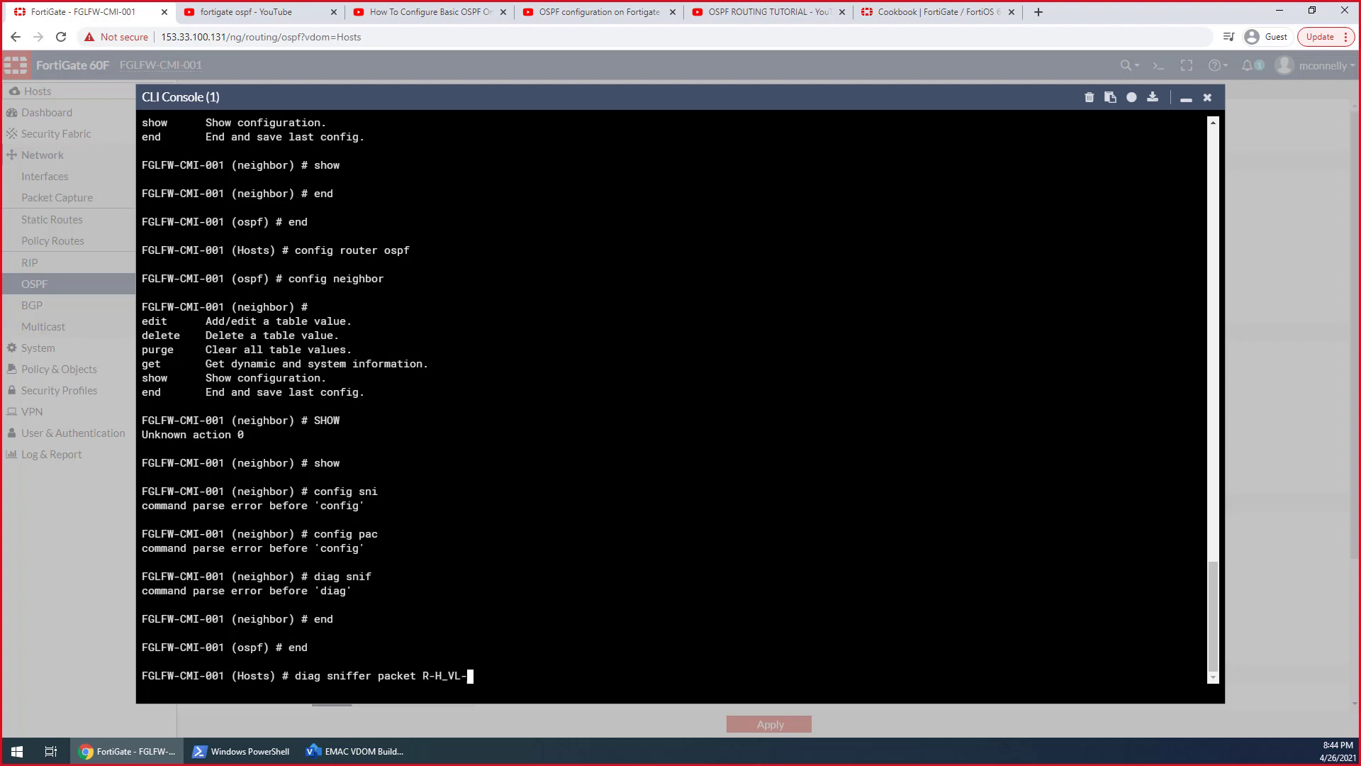
pyautogui.write('1')
pyautogui.write(' "')
pyautogui.write('4 0 a')
pyautogui.press('Return')
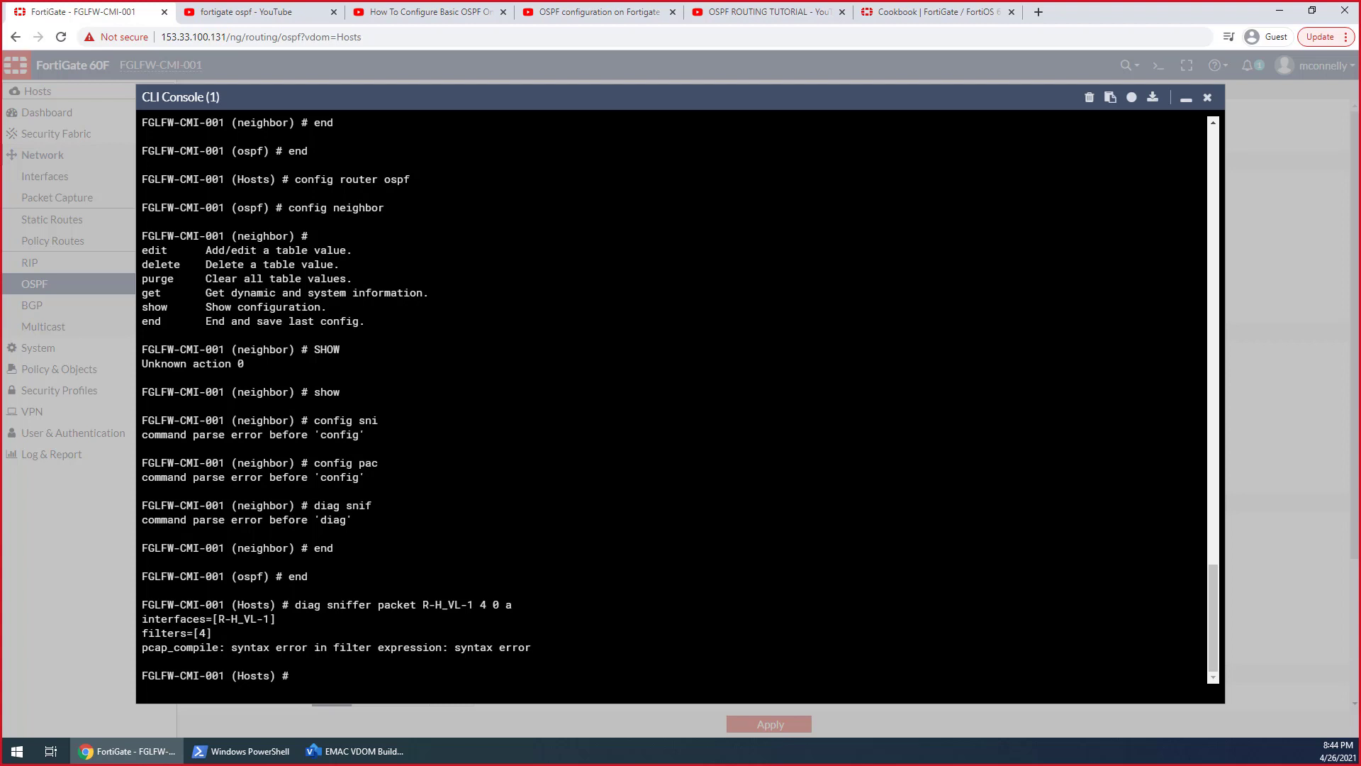
# Recall the sniffer command and insert the beginning of a quoted host filter, "host 172.17., before the verbosity value 4
pyautogui.press('Up')
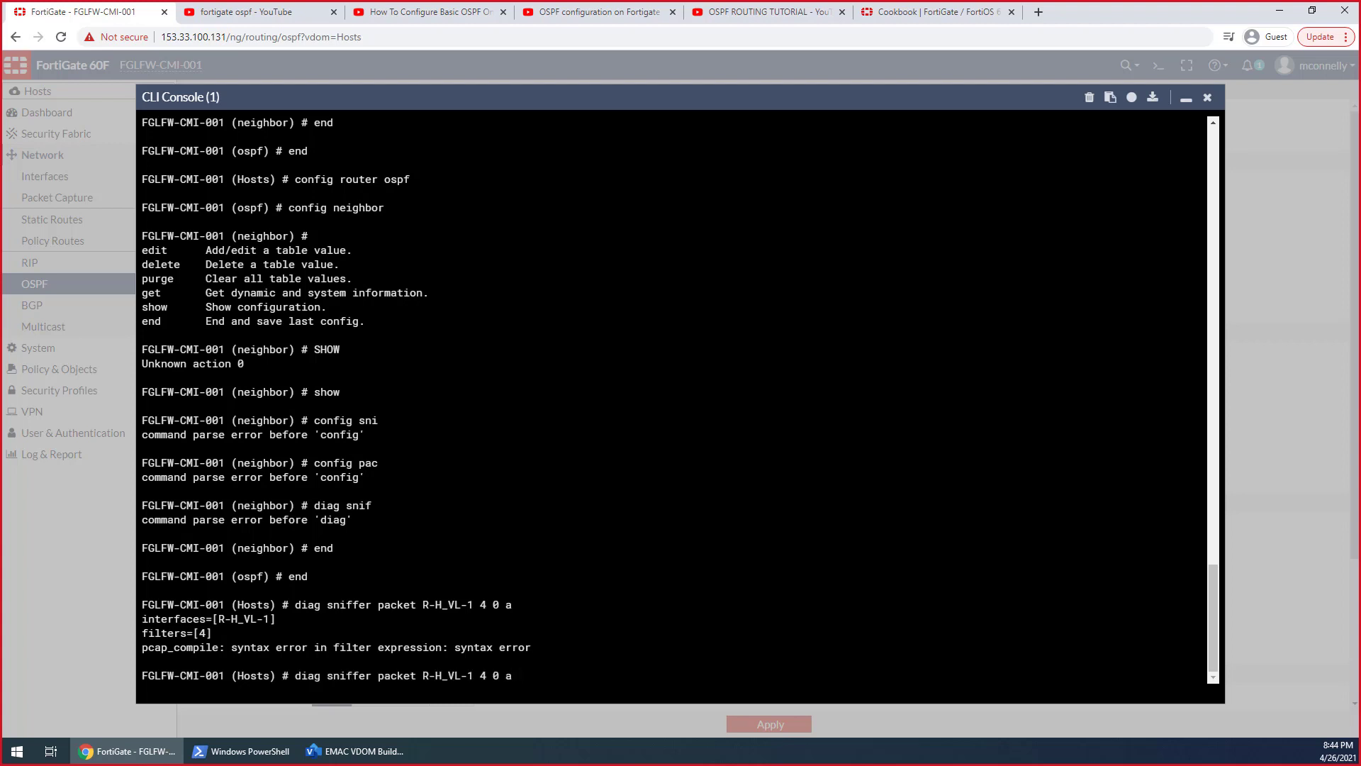
pyautogui.press('Left')
pyautogui.press('Left')
pyautogui.press('Left')
pyautogui.press('Left')
pyautogui.press('Left')
pyautogui.write('host')
pyautogui.press('BackSpace')
pyautogui.press('BackSpace')
pyautogui.press('BackSpace')
pyautogui.press('BackSpace')
pyautogui.write('"host 172.17.')
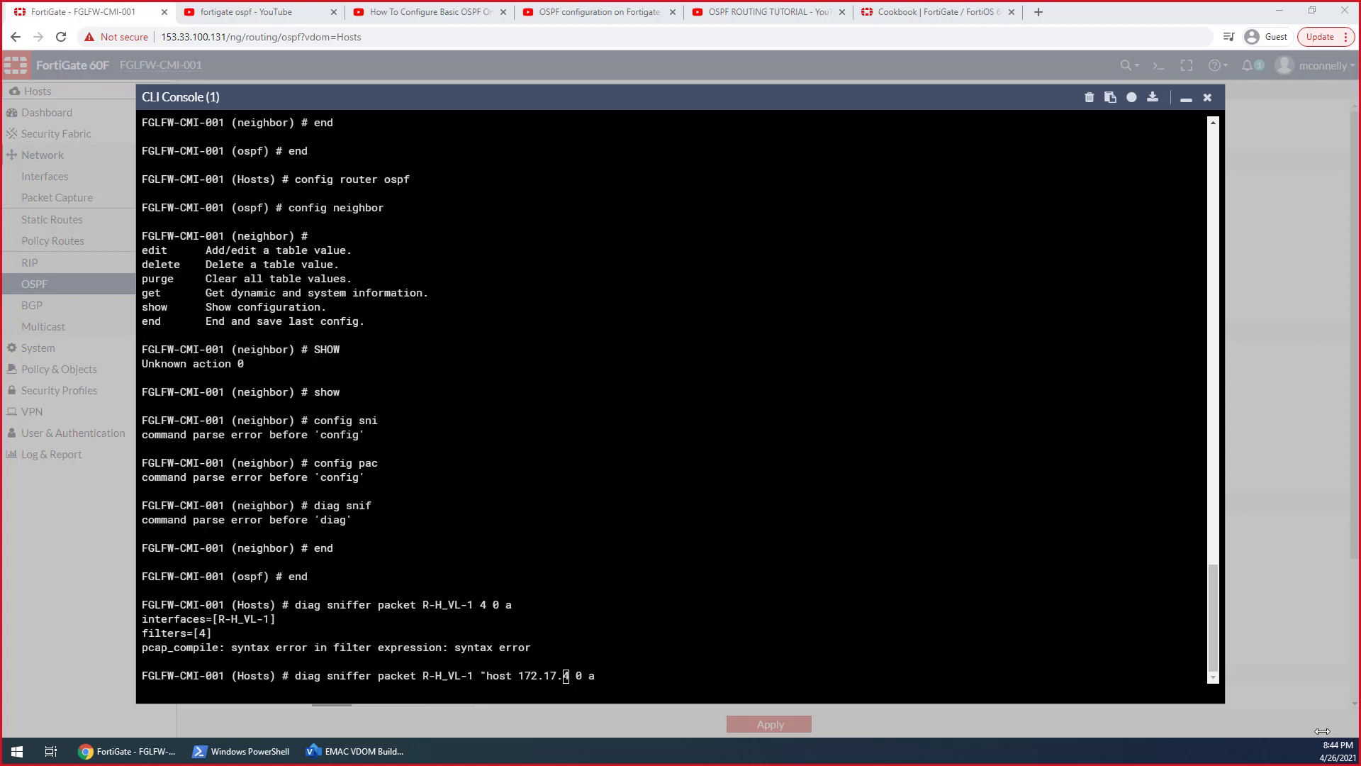
# Check the Hosts link address in the Visio network diagram, complete the sniffer filter as "host 172.17.0.1" in the FortiGate console, and run it
pyautogui.click(355, 751)
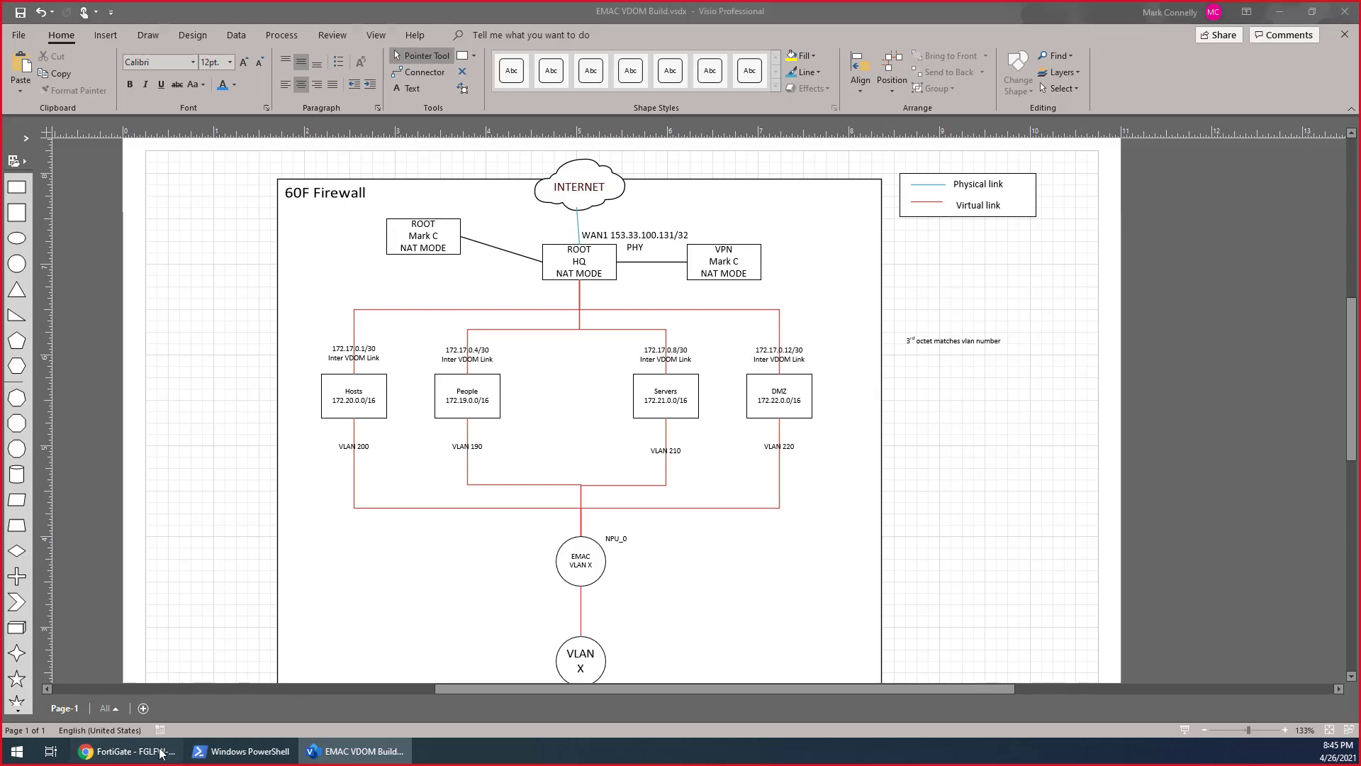
pyautogui.click(124, 751)
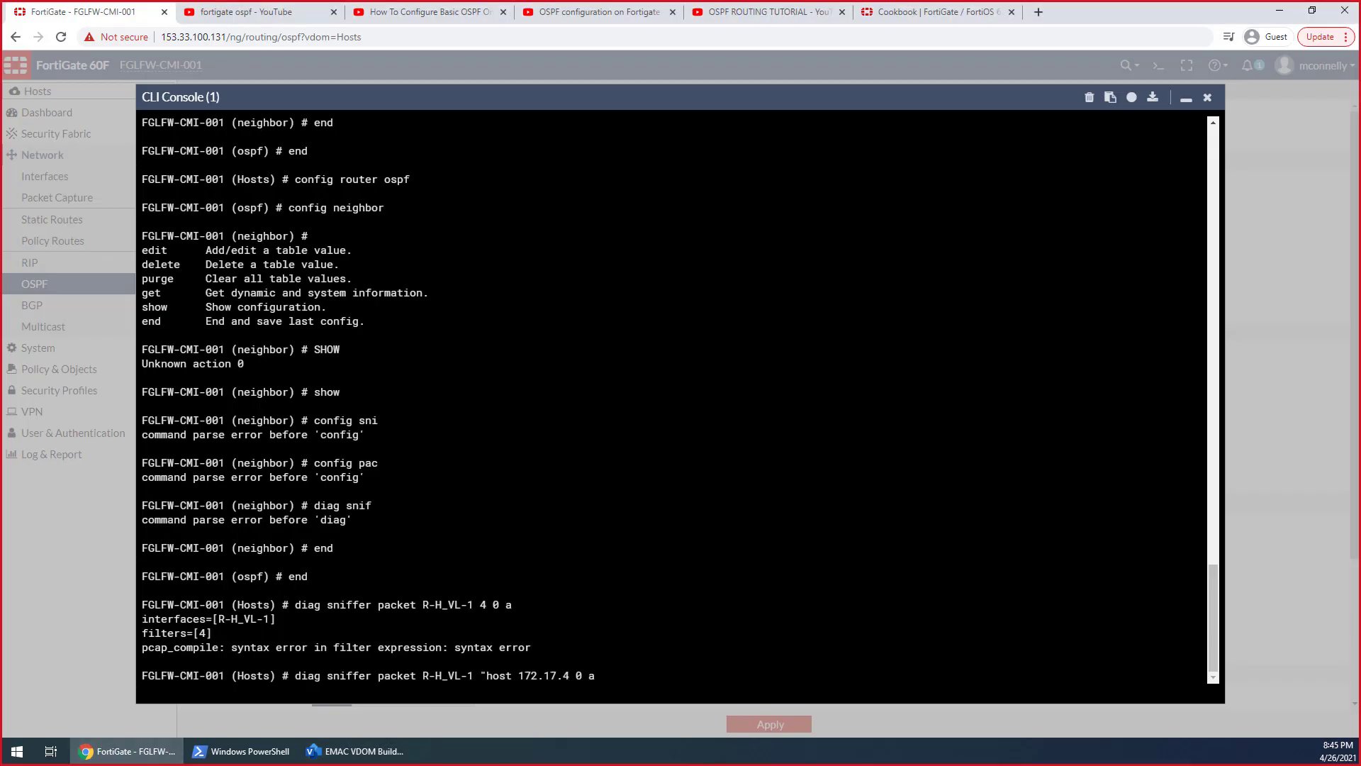
pyautogui.write('1')
pyautogui.press('BackSpace')
pyautogui.write('0.1"')
pyautogui.press('Return')
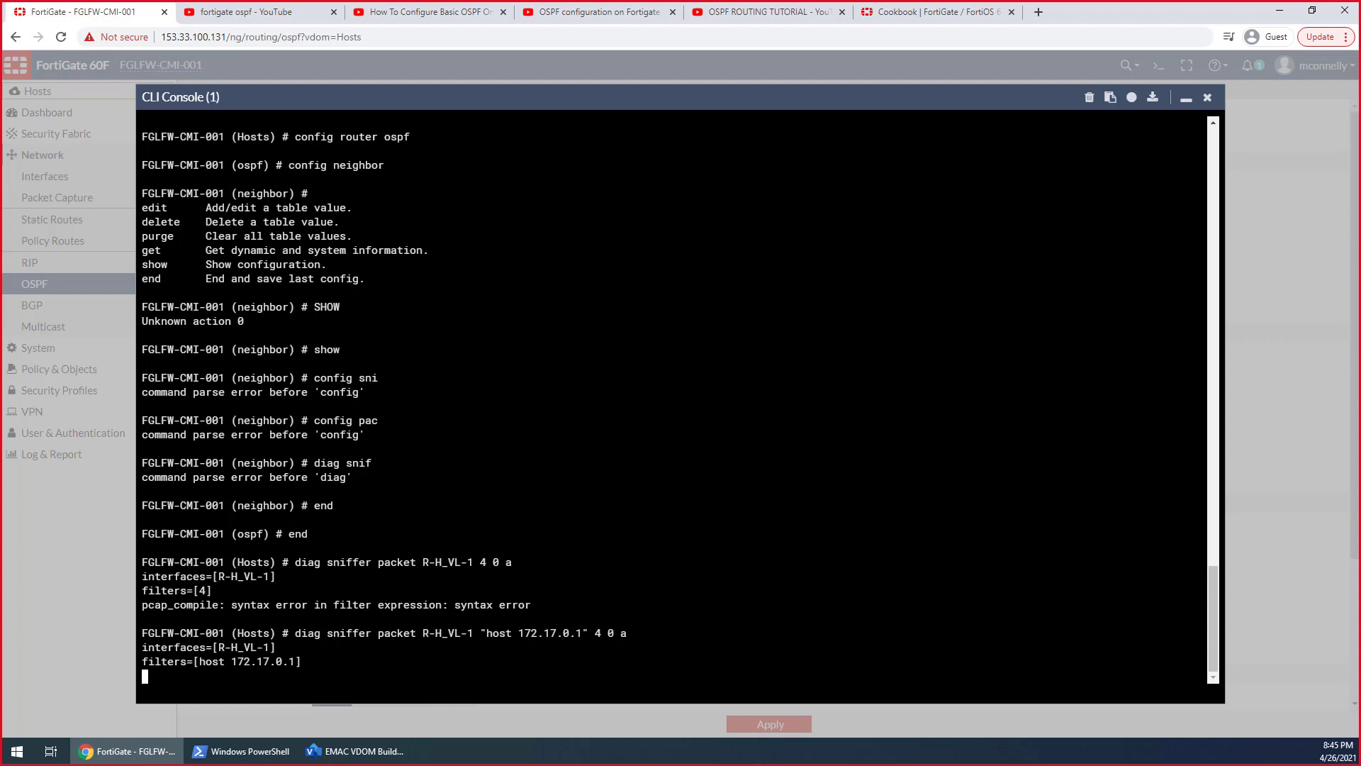
# Stop the R-H_VL-1 capture and rerun the sniffer on interface any with the filter "host 172.17.0.1" 4 0 a
pyautogui.hotkey('ctrl', 'c')
pyautogui.press('Up')
pyautogui.press('Left')
pyautogui.press('Left')
pyautogui.press('Left')
pyautogui.press('Left')
pyautogui.press('Left')
pyautogui.press('Left')
pyautogui.press('Left')
pyautogui.press('Left')
pyautogui.press('Left')
pyautogui.press('Left')
pyautogui.press('Left')
pyautogui.press('Left')
pyautogui.press('Left')
pyautogui.press('Left')
pyautogui.press('Left')
pyautogui.press('Left')
pyautogui.press('Left')
pyautogui.press('Left')
pyautogui.press('Left')
pyautogui.press('Left')
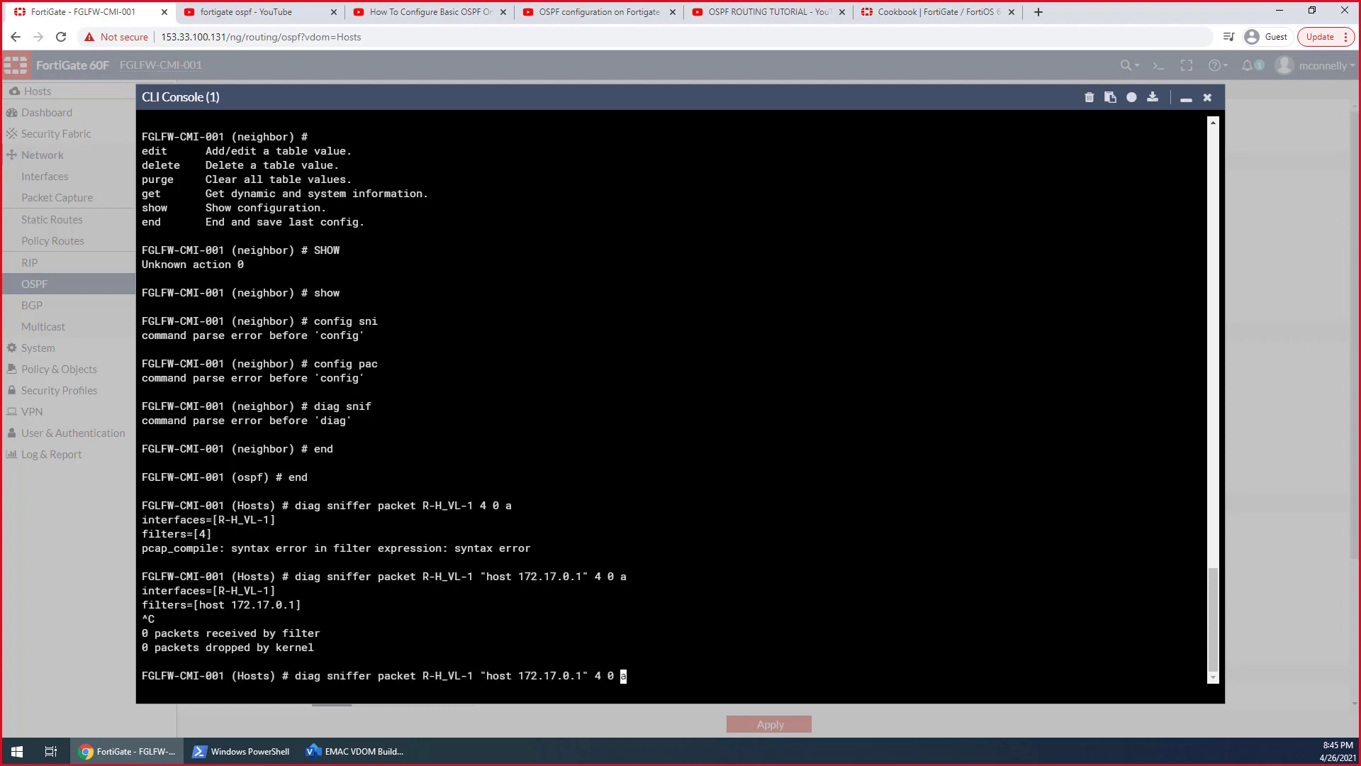
pyautogui.press('BackSpace')
pyautogui.press('BackSpace')
pyautogui.press('BackSpace')
pyautogui.press('BackSpace')
pyautogui.press('BackSpace')
pyautogui.press('BackSpace')
pyautogui.press('BackSpace')
pyautogui.press('BackSpace')
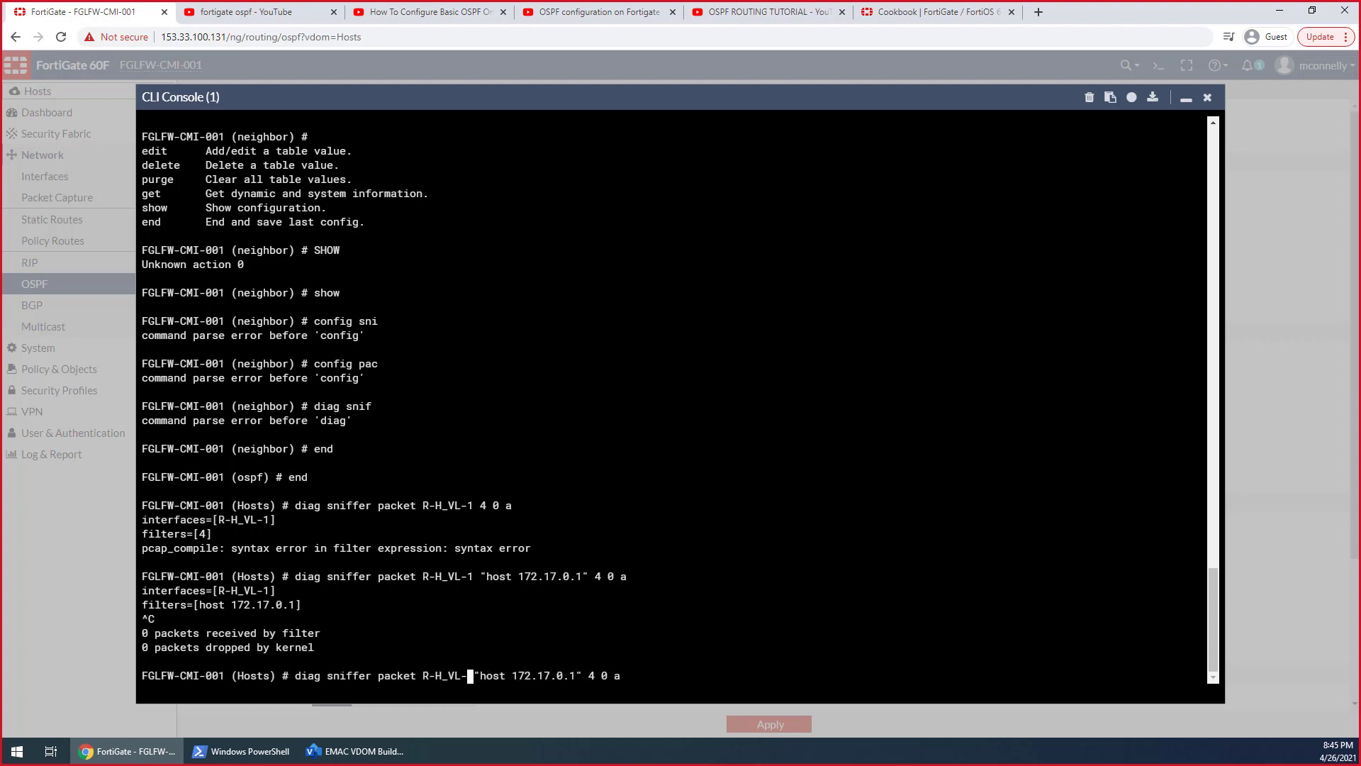
pyautogui.write('any')
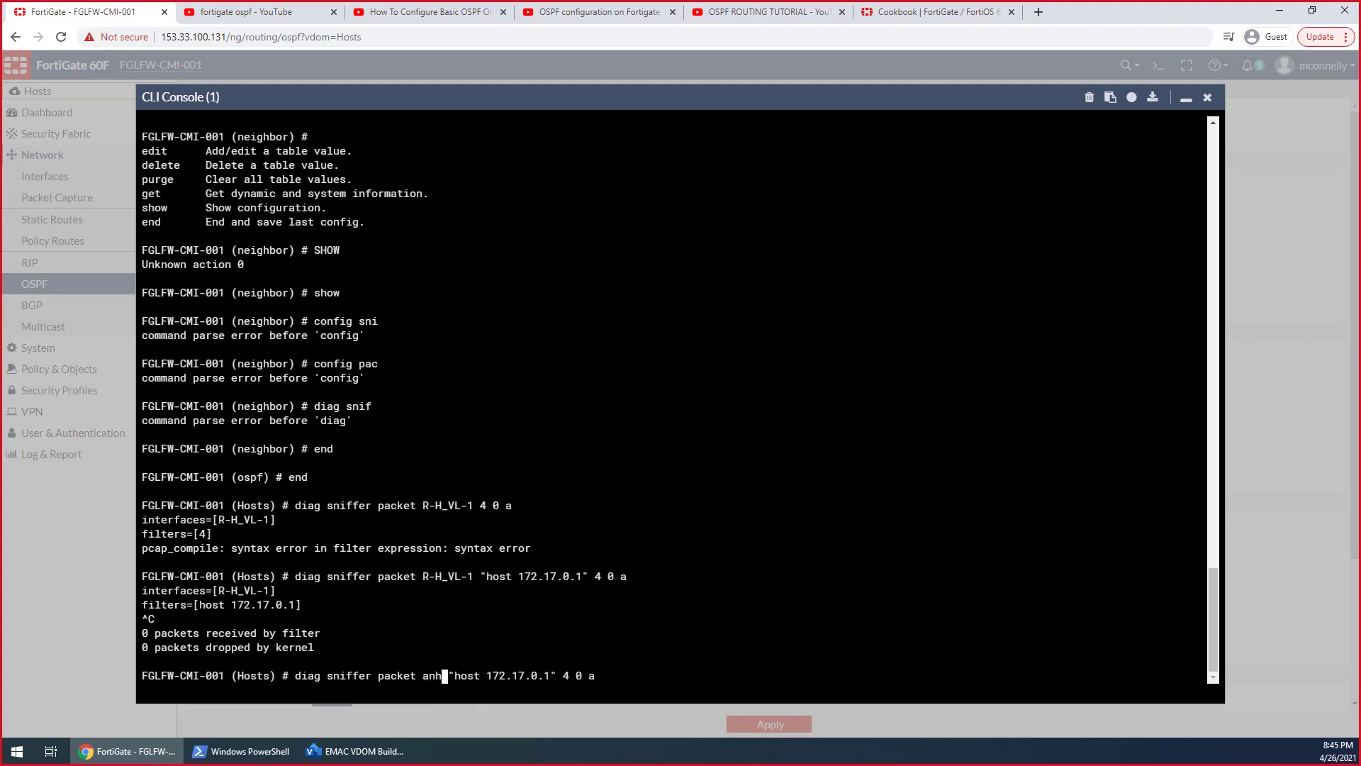
pyautogui.press('Right')
pyautogui.press('Right')
pyautogui.press('Right')
pyautogui.press('Right')
pyautogui.press('Right')
pyautogui.press('Right')
pyautogui.press('Right')
pyautogui.press('Right')
pyautogui.press('Right')
pyautogui.press('Right')
pyautogui.press('Right')
pyautogui.press('Right')
pyautogui.press('Right')
pyautogui.press('Right')
pyautogui.press('Right')
pyautogui.press('Right')
pyautogui.press('Right')
pyautogui.press('Right')
pyautogui.press('Right')
pyautogui.press('Right')
pyautogui.press('Right')
pyautogui.press('Return')
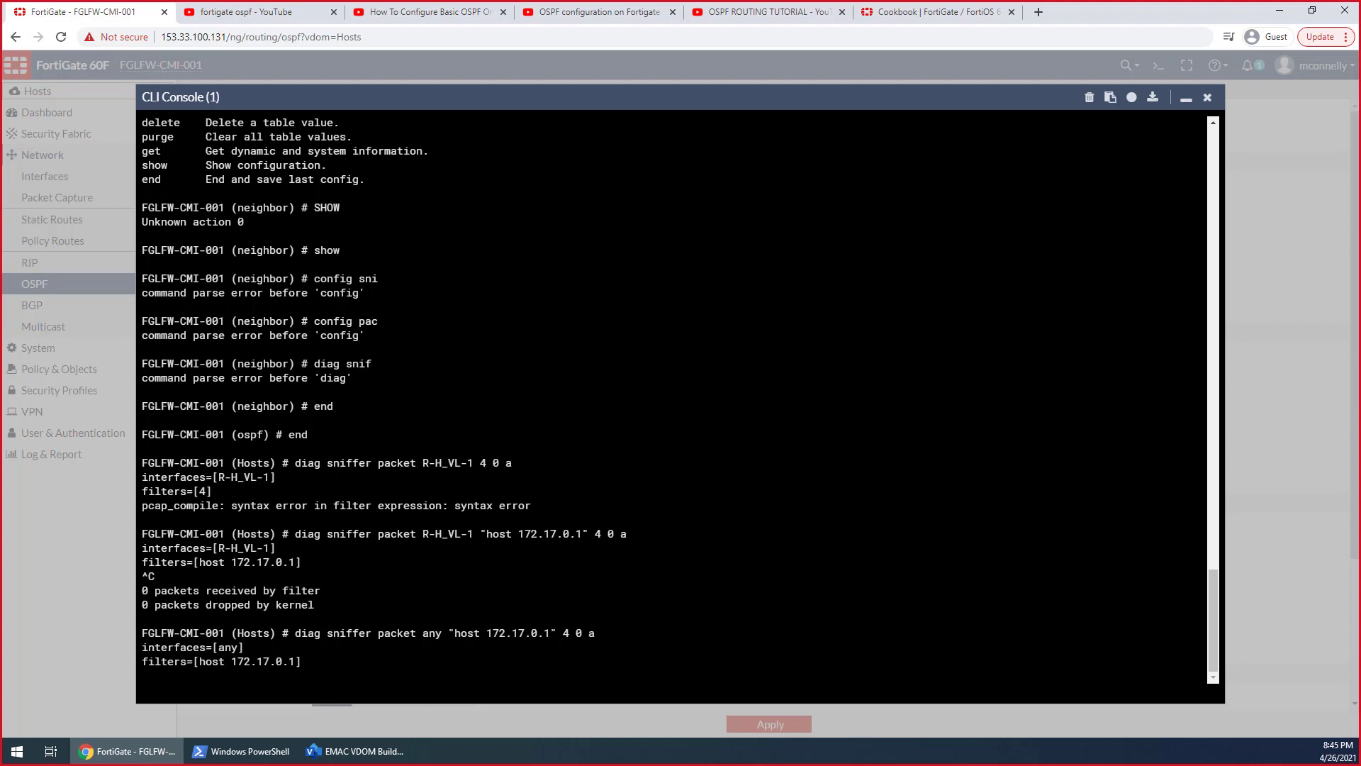
# Minimize the CLI console, reapply the Hosts VDOM's OSPF settings, and review the redistribution options
pyautogui.click(1180, 101)
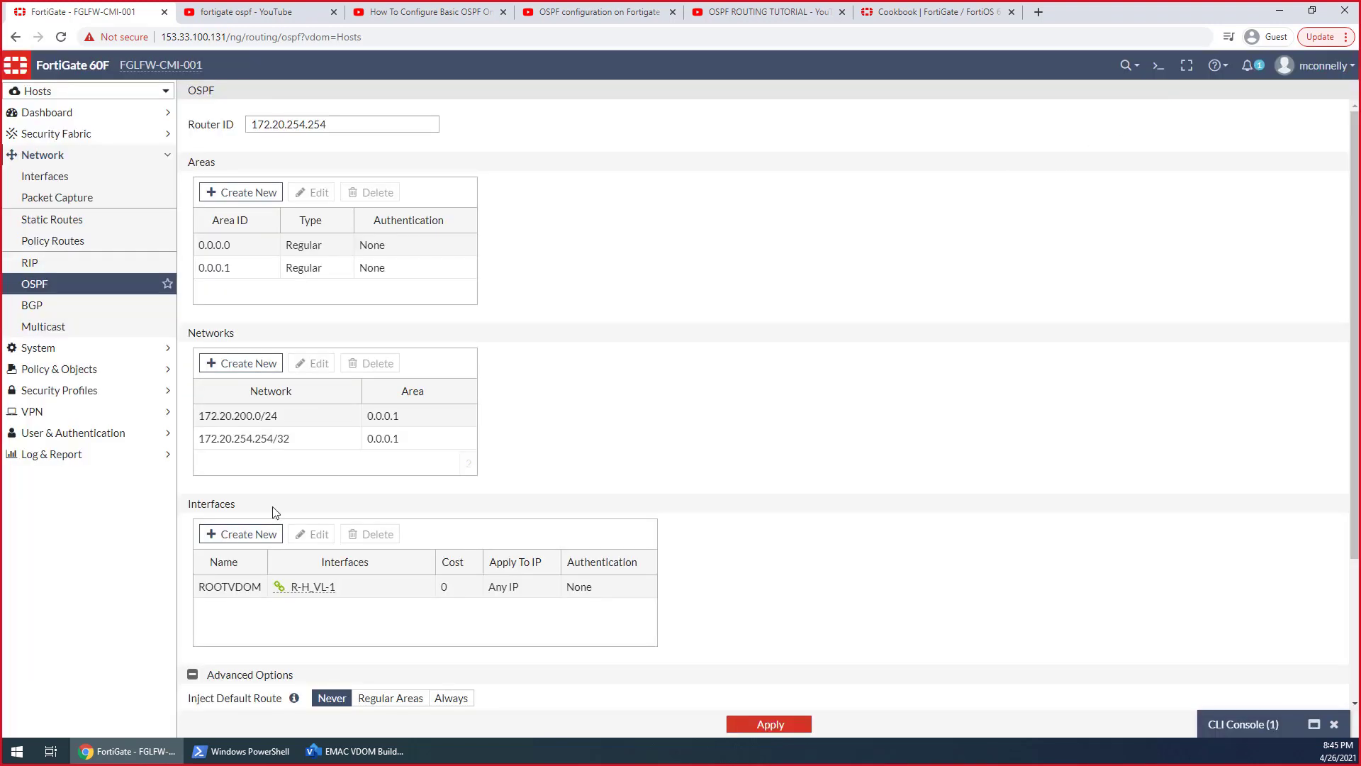
pyautogui.click(740, 724)
pyautogui.scroll(-3, 695, 586)
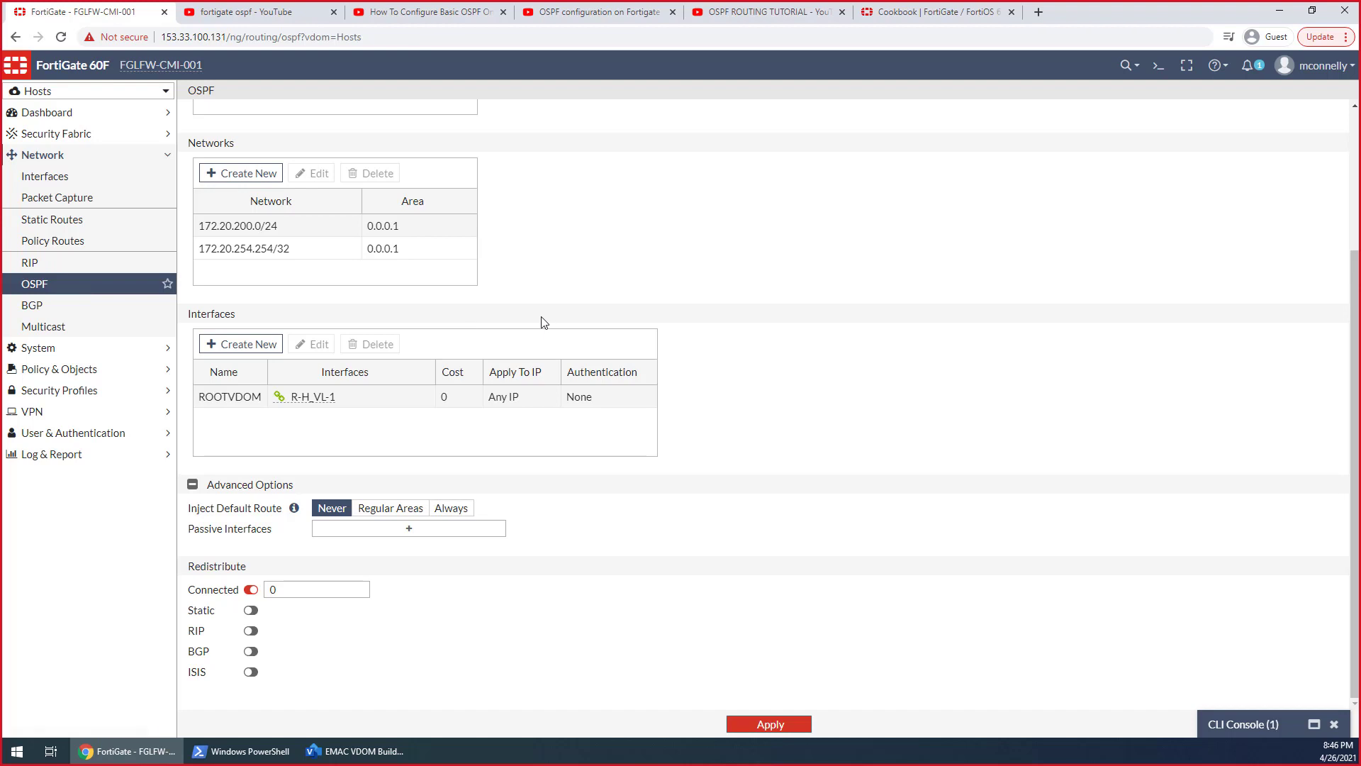
# Open a second CLI console for the Hosts VDOM, ping 172.17.0.1 from it, and minimize the console
pyautogui.click(1159, 71)
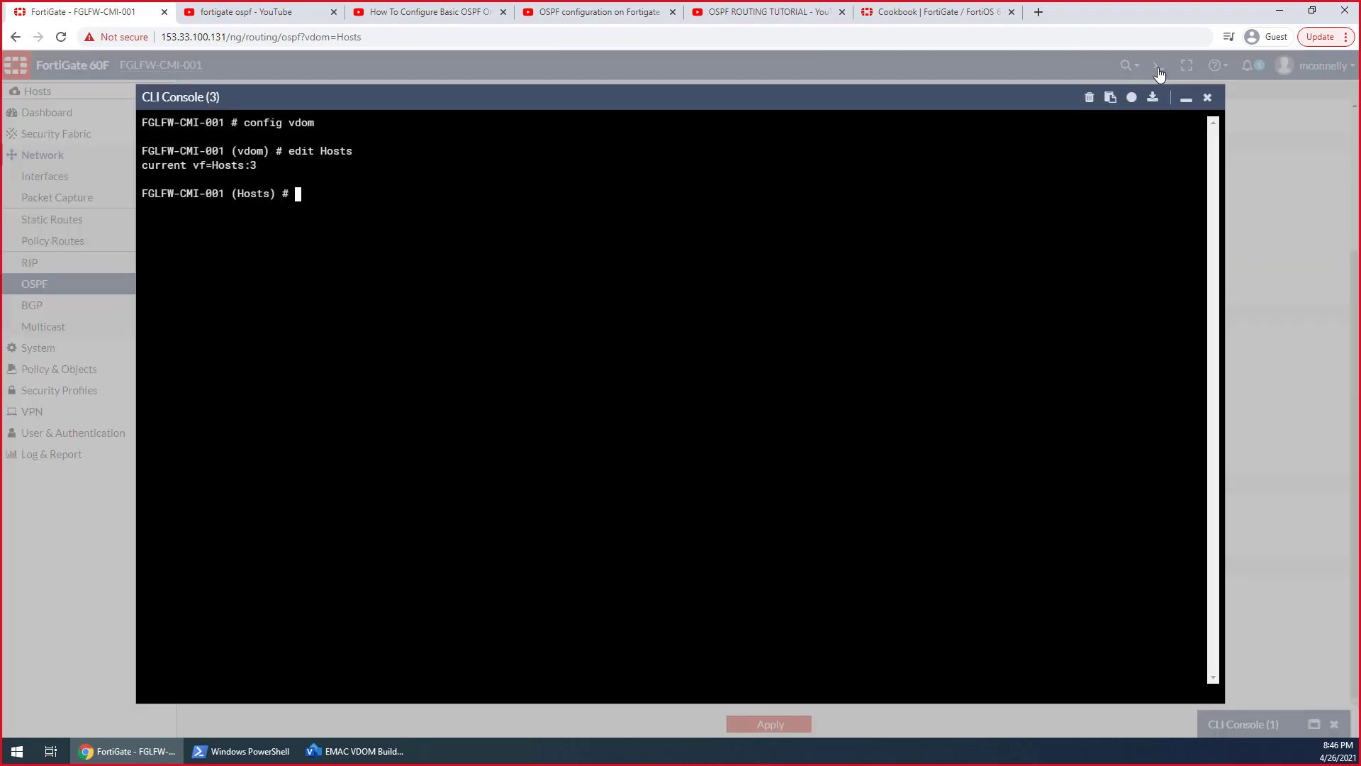
pyautogui.write('exe ping 172.17.0.1')
pyautogui.press('Return')
pyautogui.click(1186, 99)
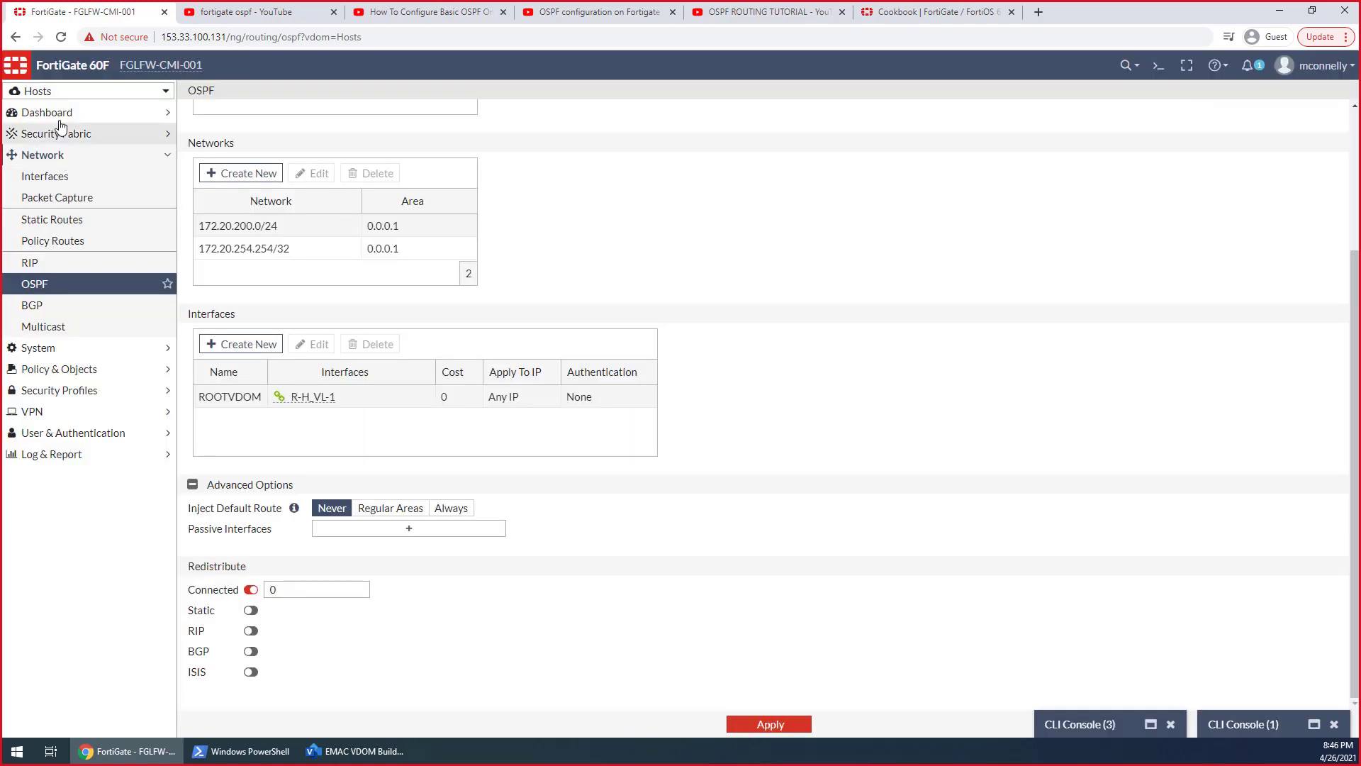
# In the root VDOM, allow PING administrative access on the R-H_VL-0 VDOM link interface and save it
pyautogui.click(64, 92)
pyautogui.click(55, 200)
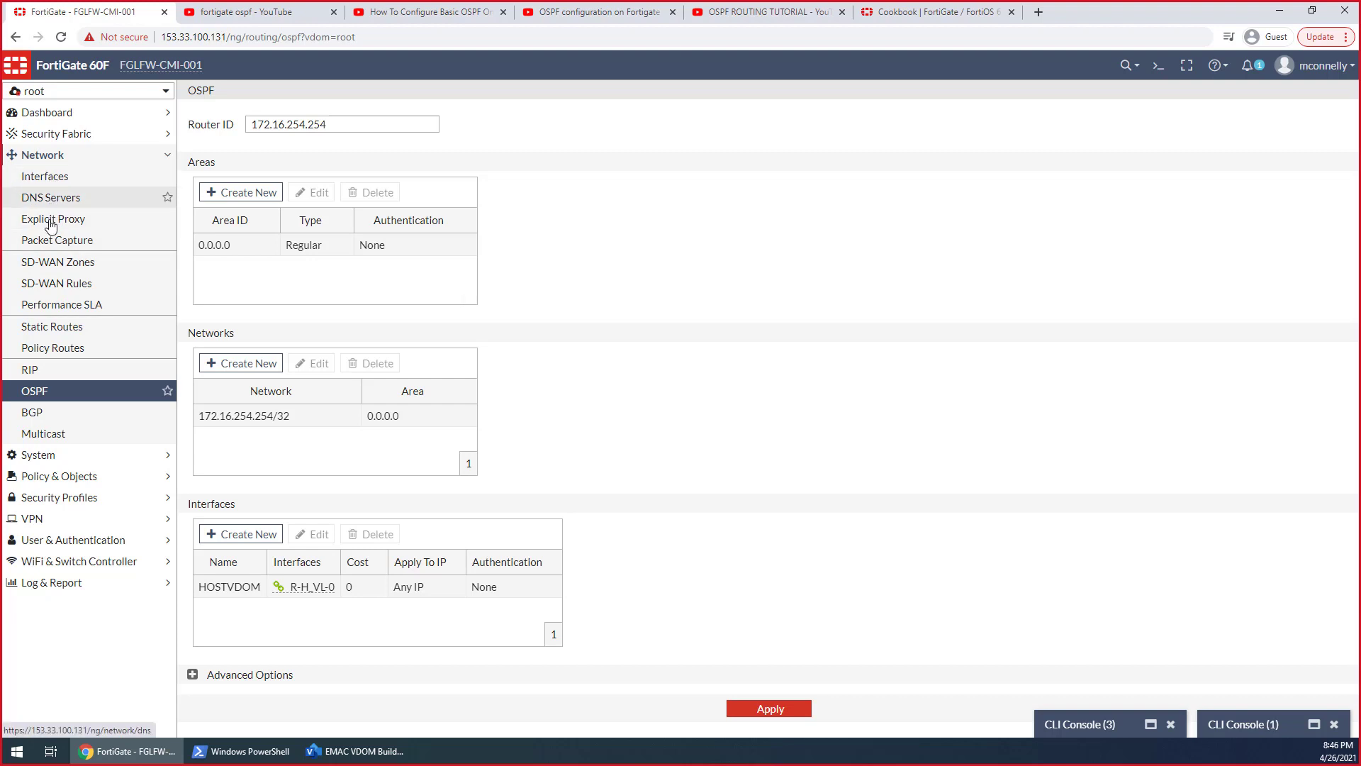
pyautogui.click(48, 176)
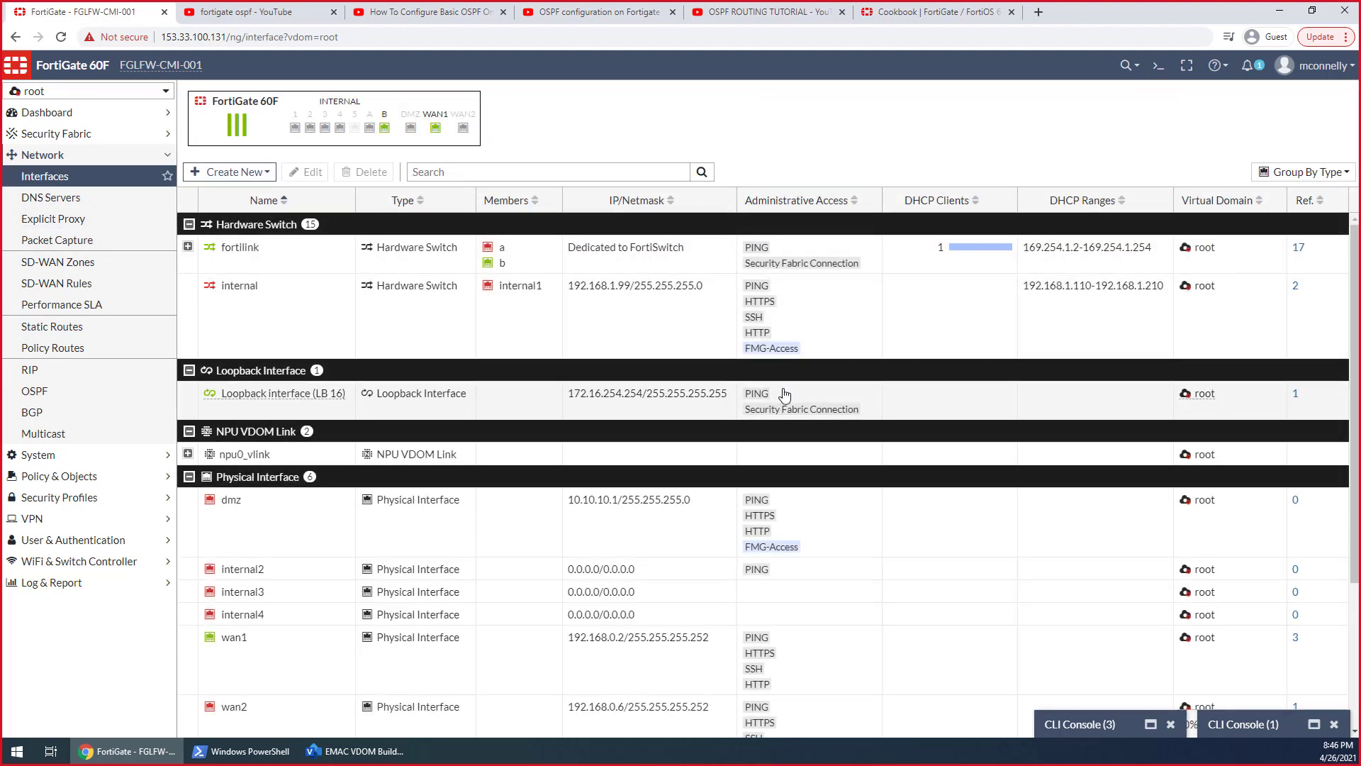
pyautogui.scroll(-3, 784, 398)
pyautogui.scroll(3, 303, 496)
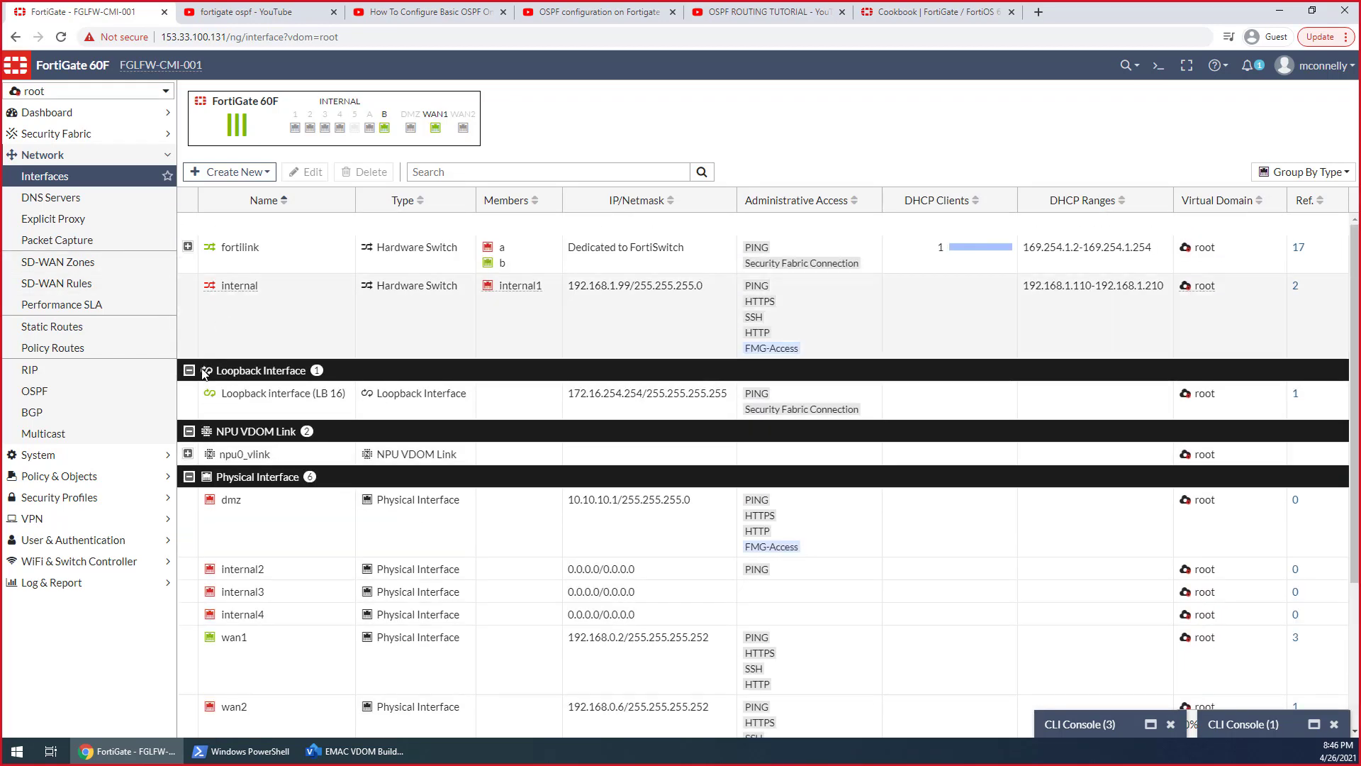
pyautogui.scroll(-3, 303, 519)
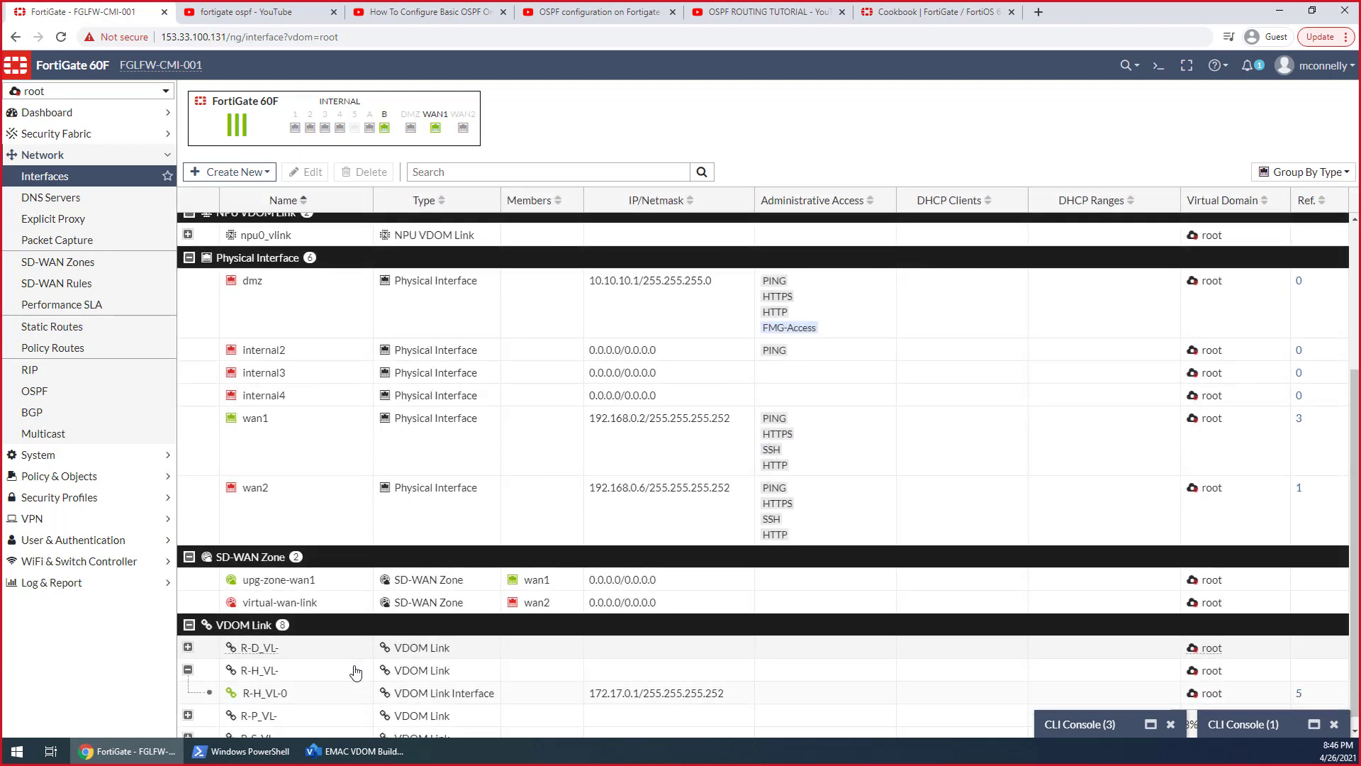
pyautogui.doubleClick(303, 685)
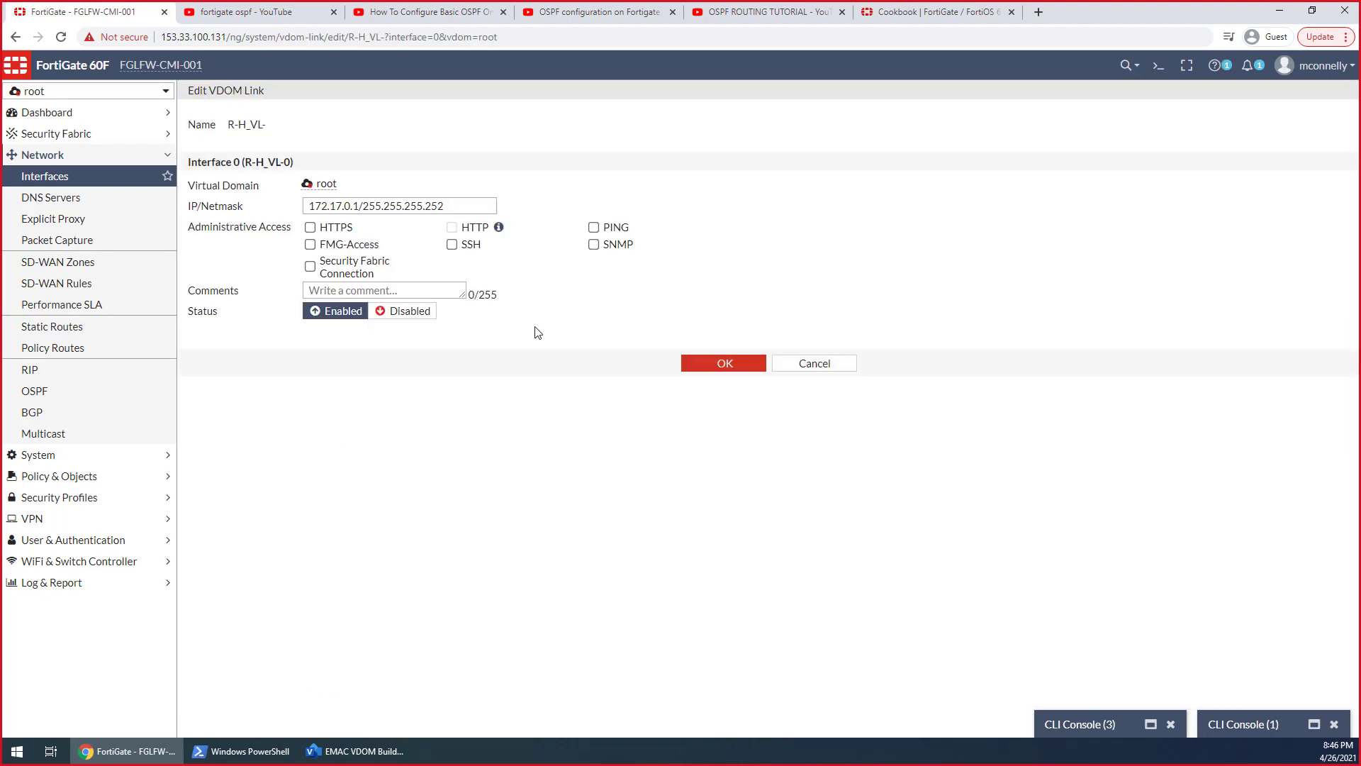
pyautogui.click(593, 228)
pyautogui.click(719, 363)
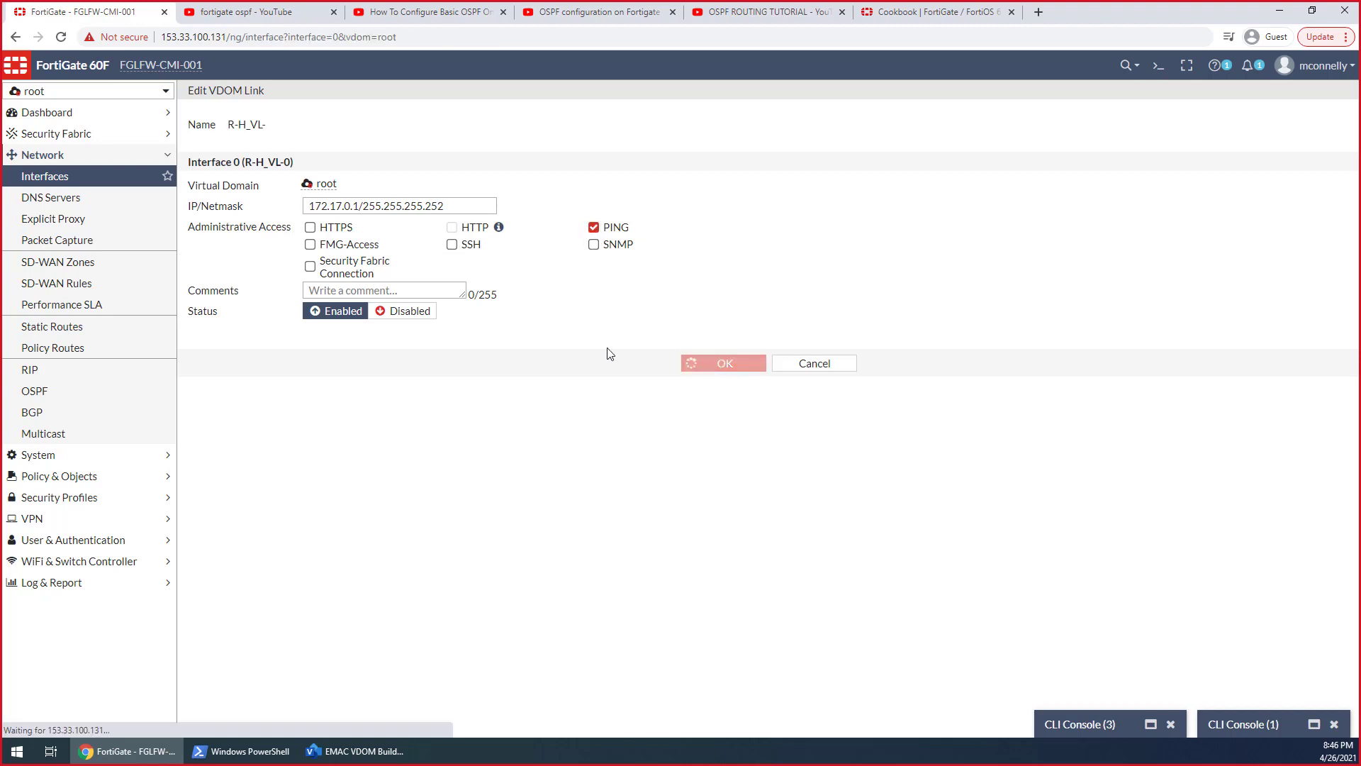
# In the Hosts VDOM, allow PING and Security Fabric Connection access on the R-H_VL-1 VDOM link interface and save it
pyautogui.click(85, 91)
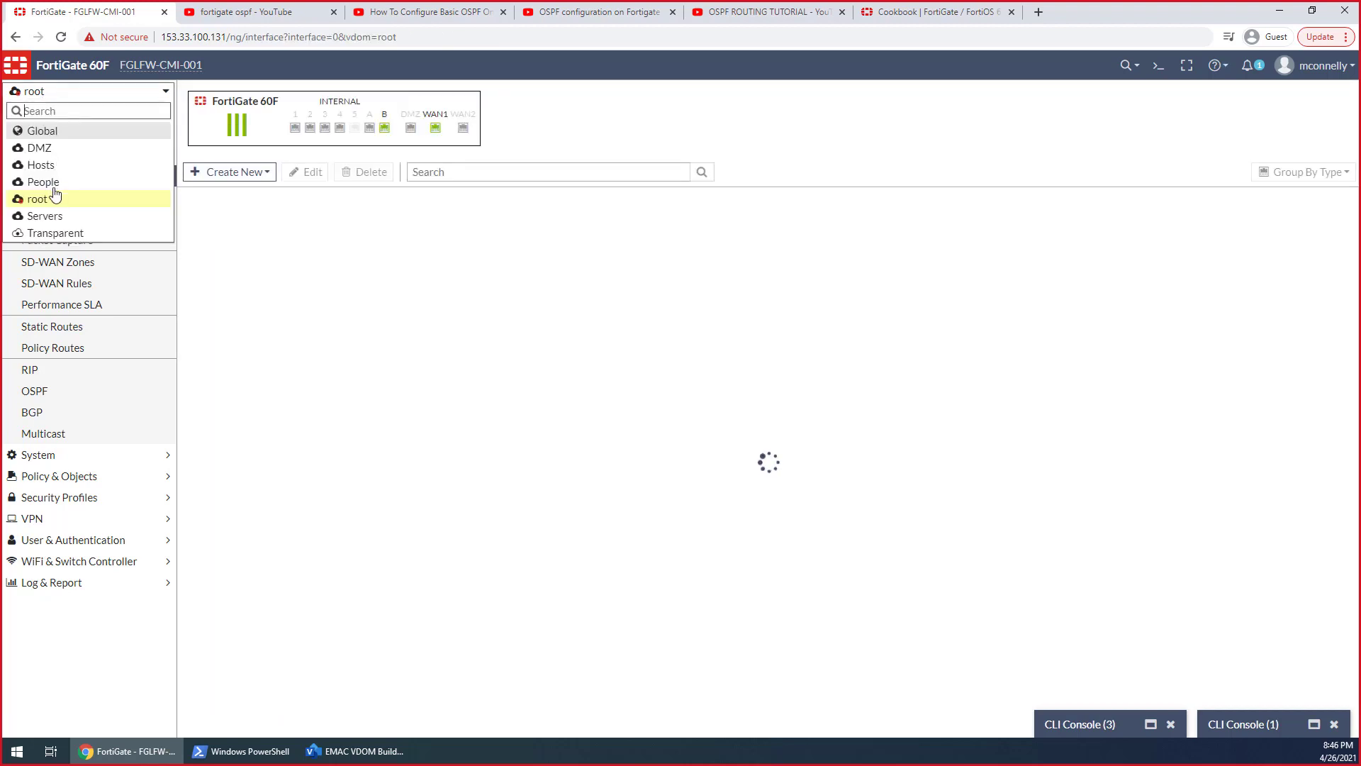
pyautogui.click(41, 164)
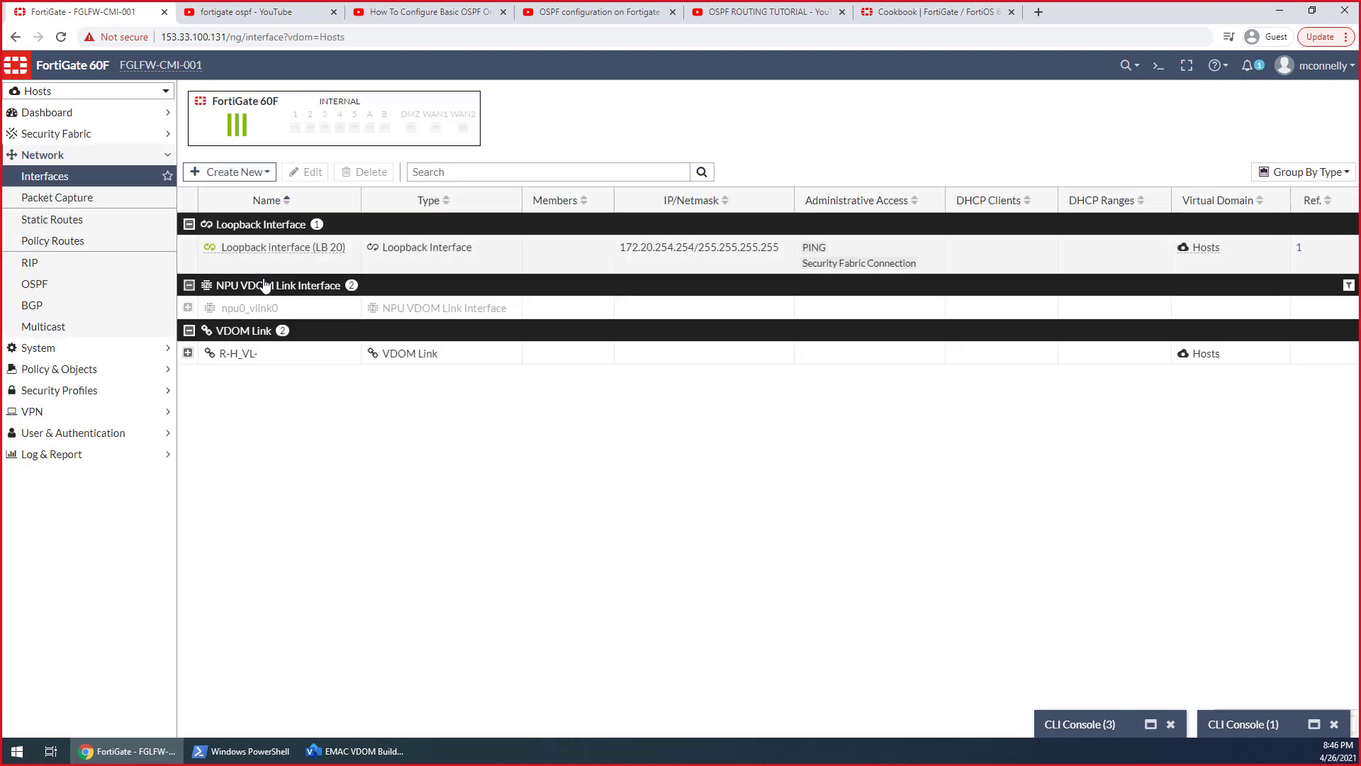
pyautogui.click(188, 352)
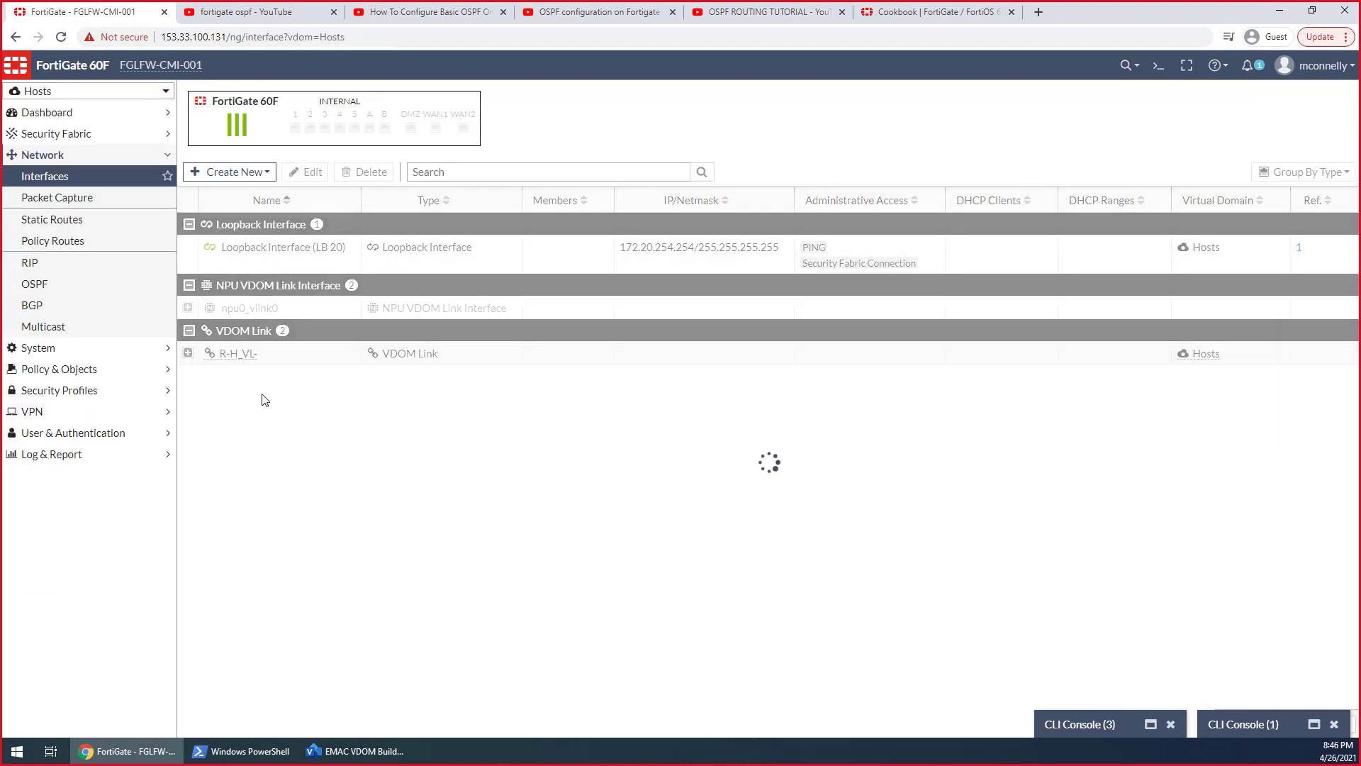
pyautogui.doubleClick(351, 385)
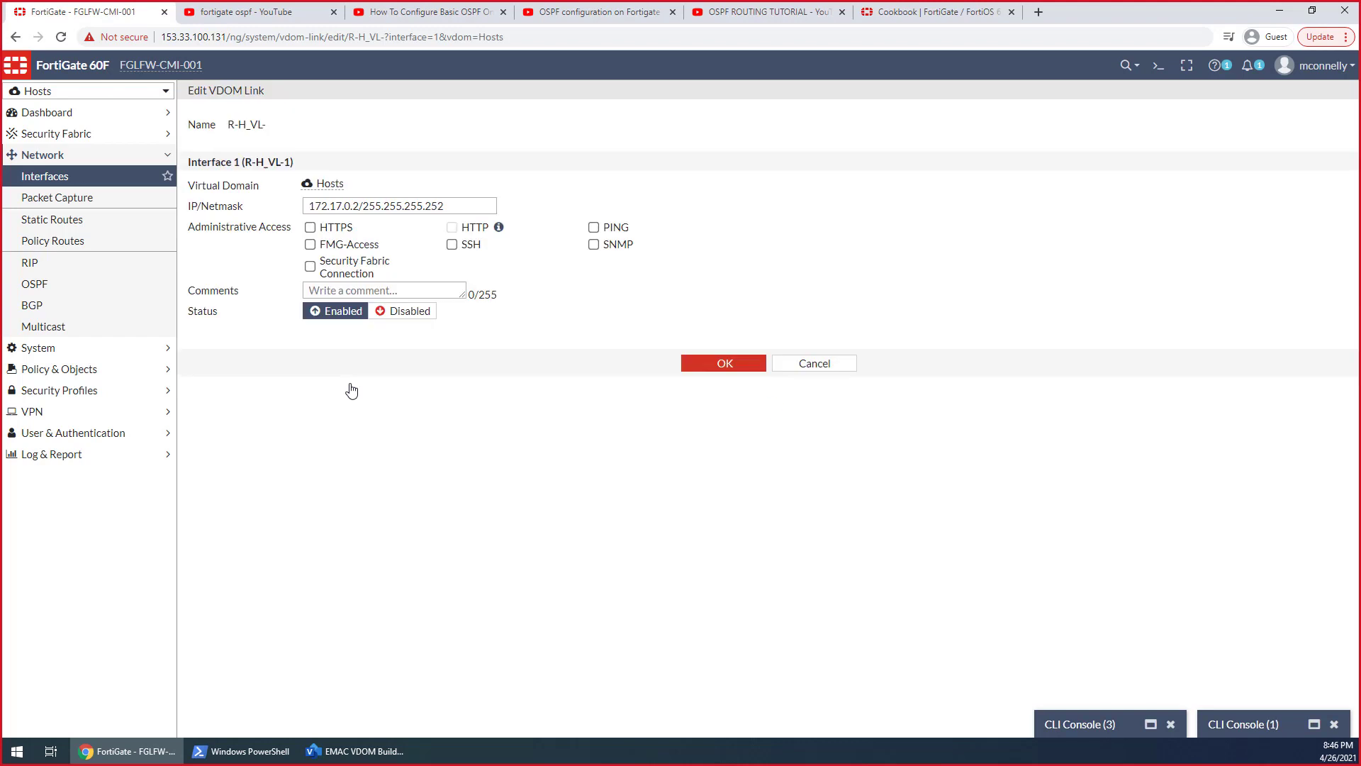
pyautogui.click(613, 230)
pyautogui.click(312, 268)
pyautogui.click(728, 369)
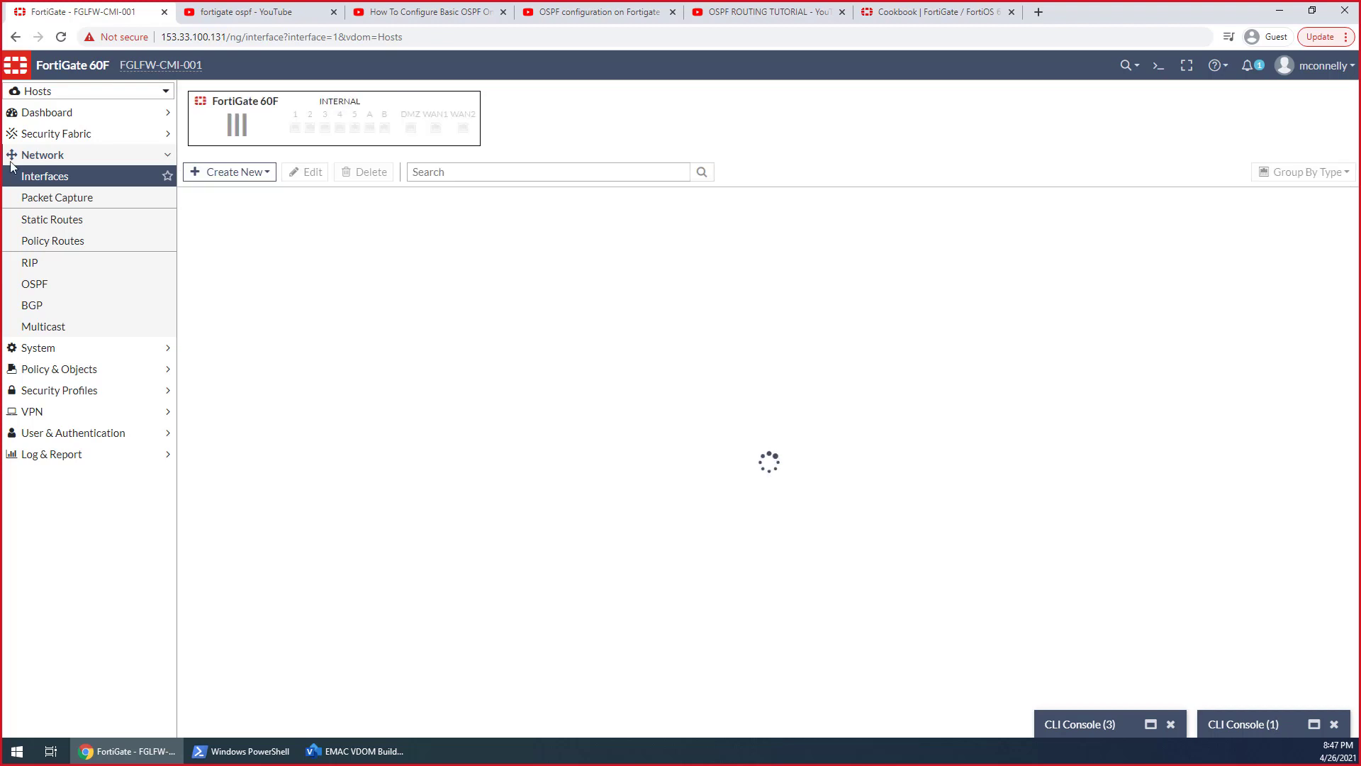
# In the root VDOM, allow Security Fabric Connection access on the R-H_VL-0 VDOM link interface and save it
pyautogui.click(82, 92)
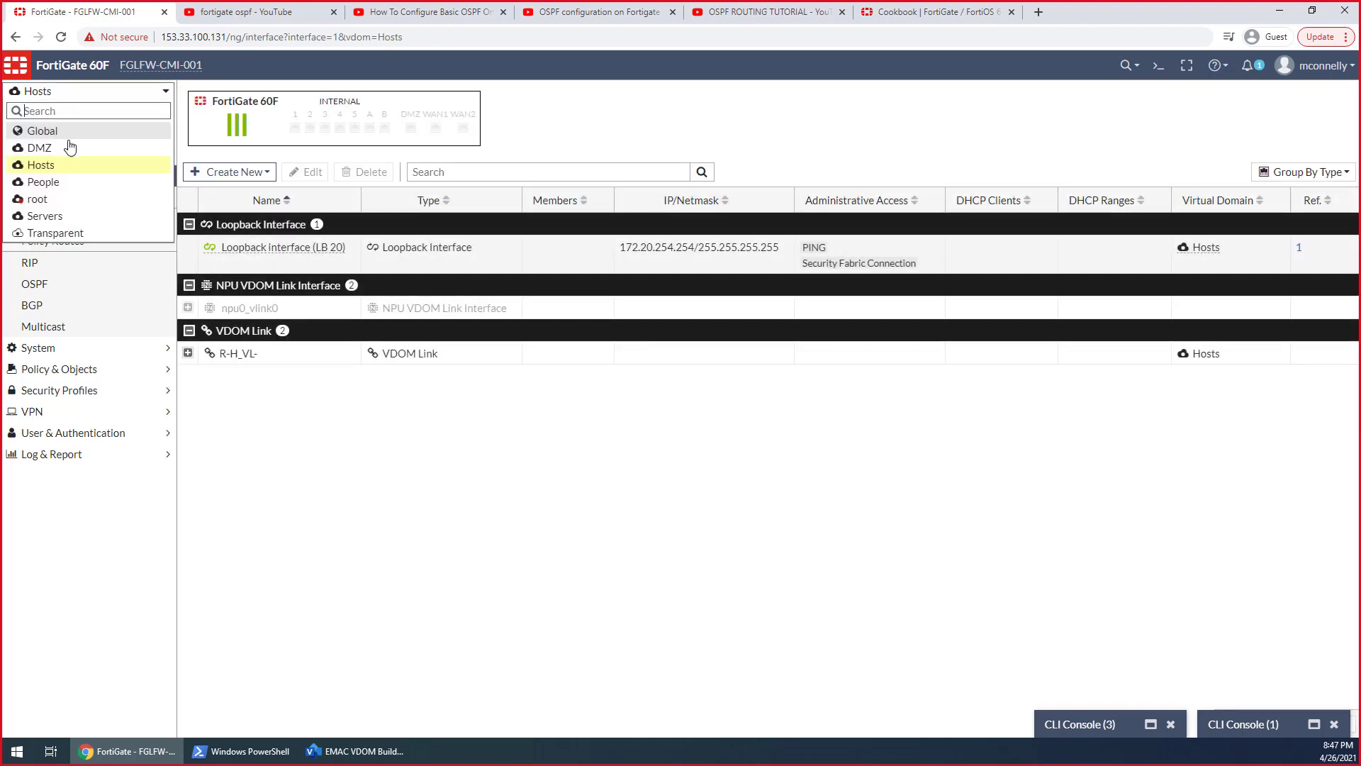
pyautogui.click(58, 202)
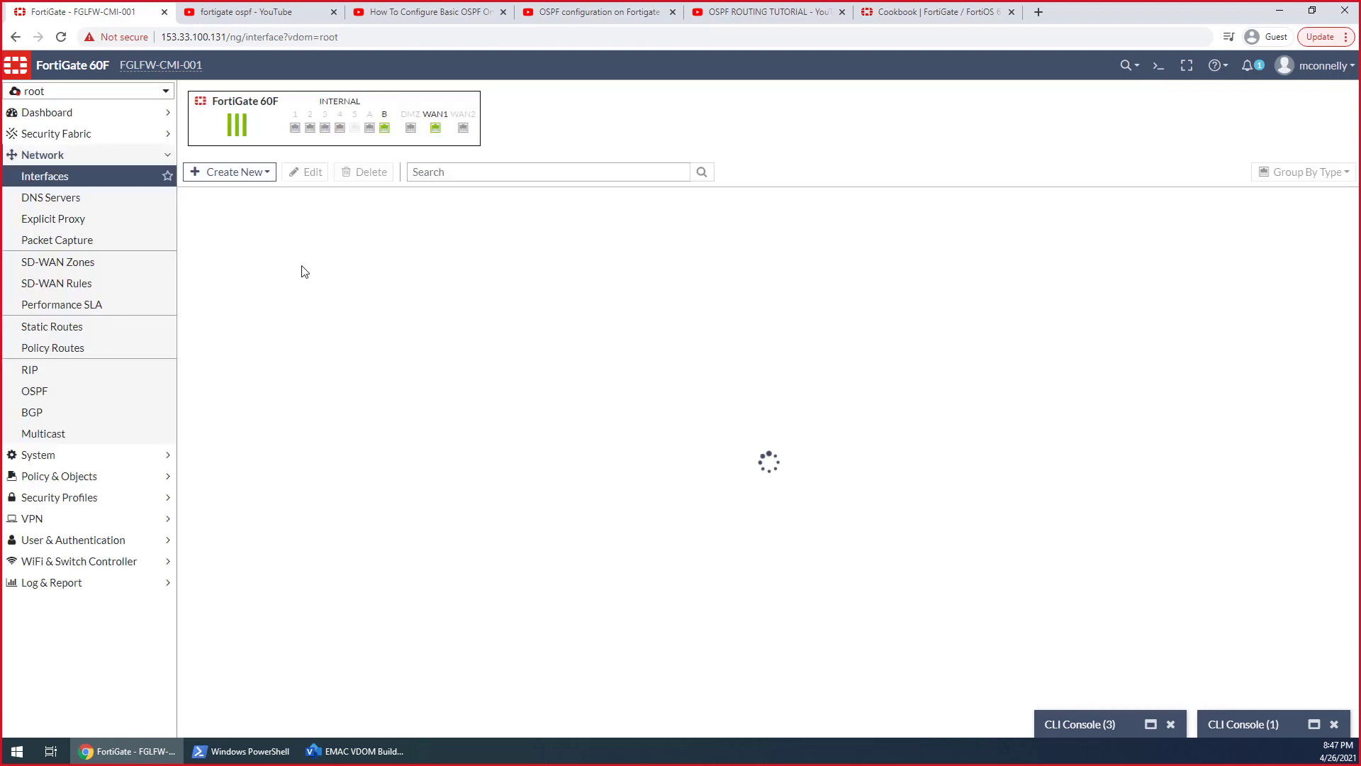
pyautogui.scroll(-2, 290, 445)
pyautogui.scroll(-2, 290, 445)
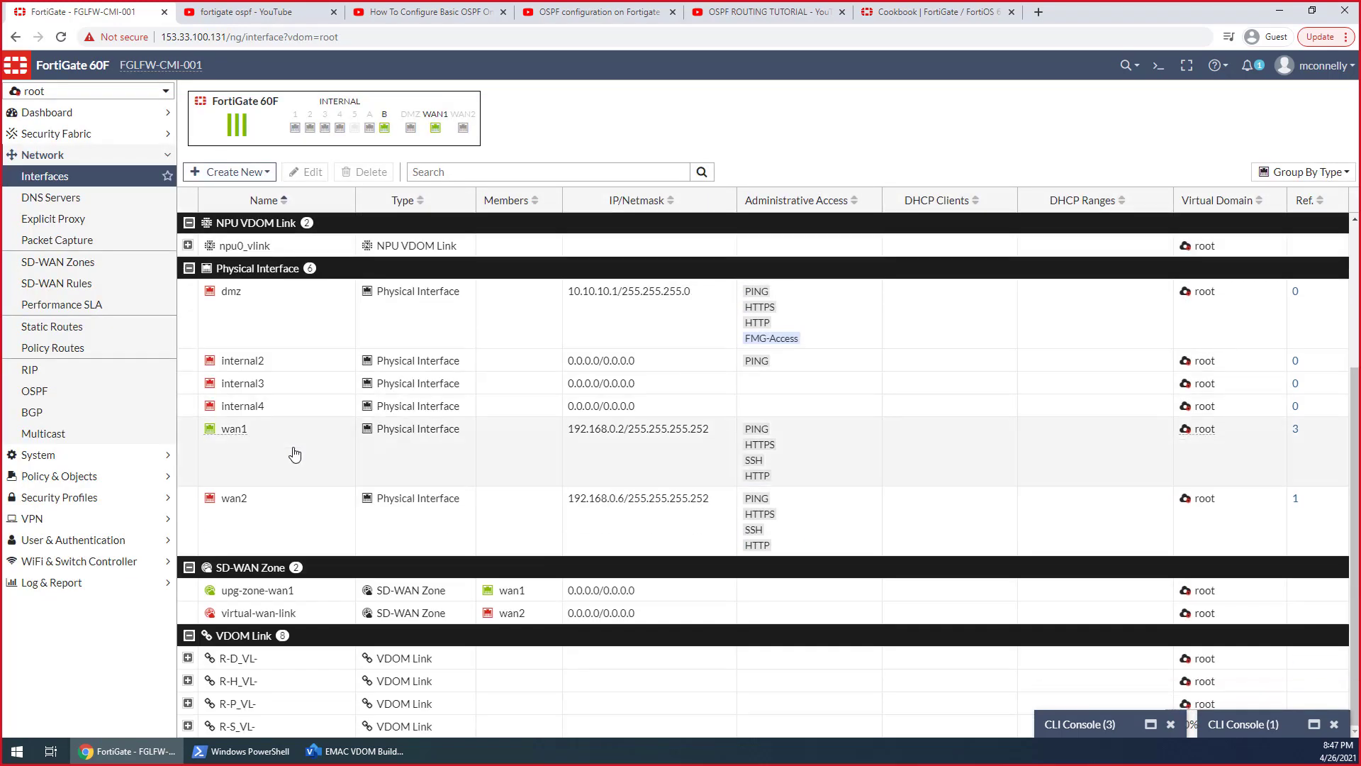
pyautogui.click(188, 682)
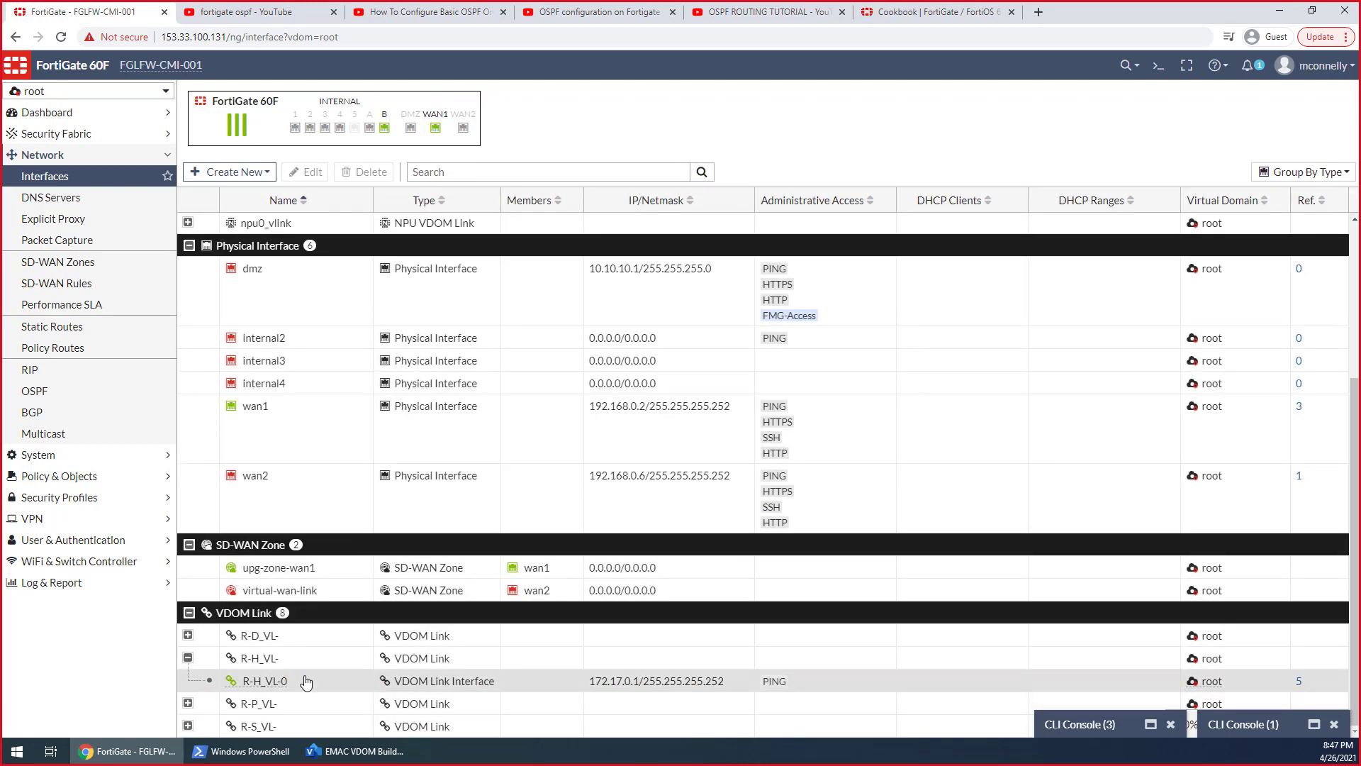
pyautogui.doubleClick(306, 682)
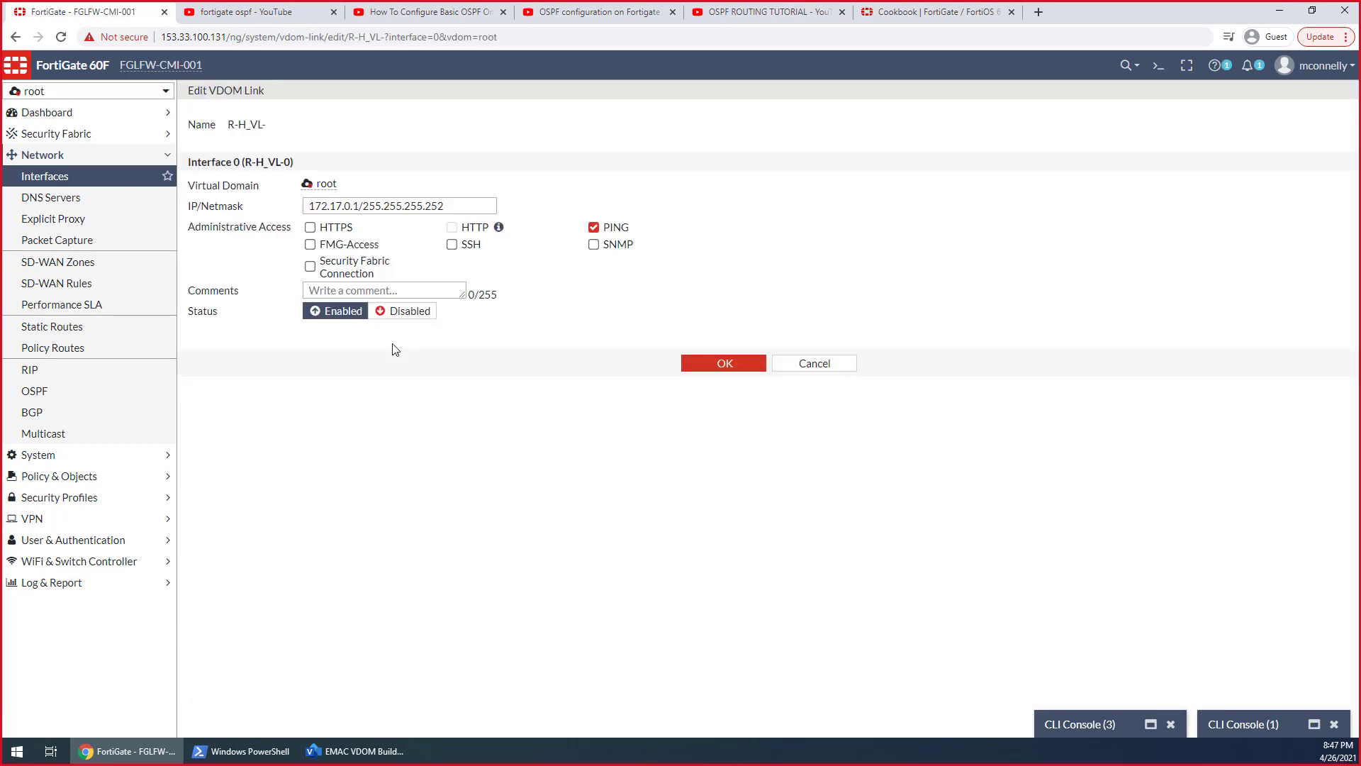
pyautogui.click(310, 266)
pyautogui.click(717, 367)
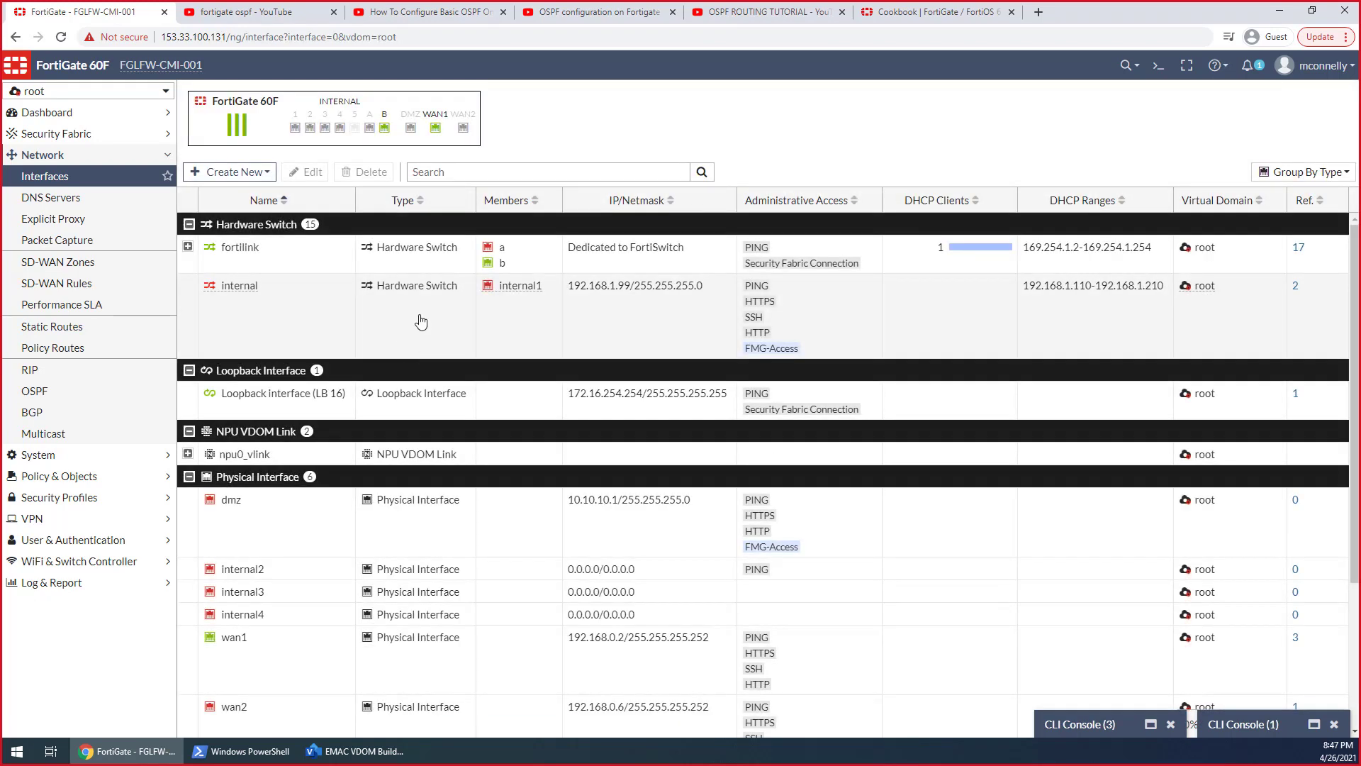
pyautogui.scroll(-3, 537, 583)
pyautogui.scroll(-1, 537, 582)
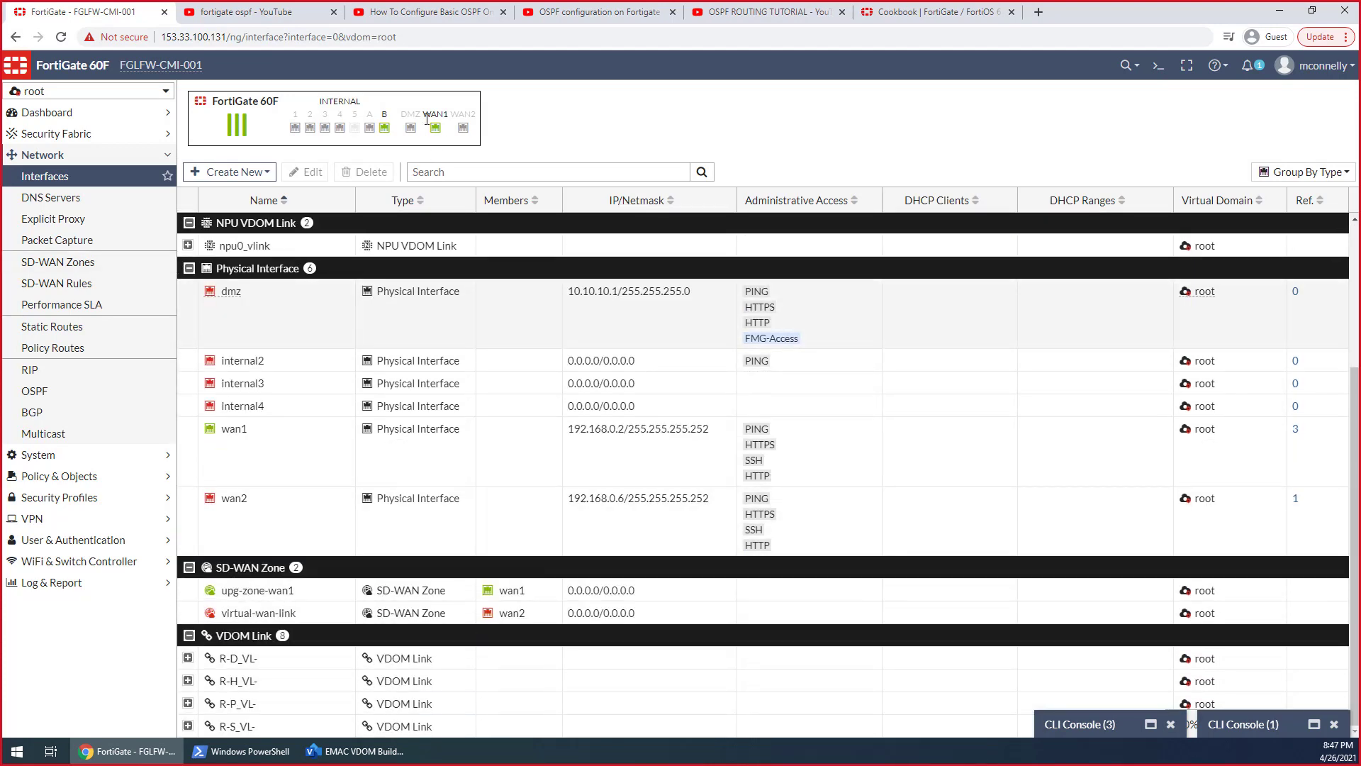
# Restore the Hosts VDOM's CLI console and ping 172.17.0.1 and 172.17.0.2 from it, stopping each ping after a few replies
pyautogui.click(1128, 730)
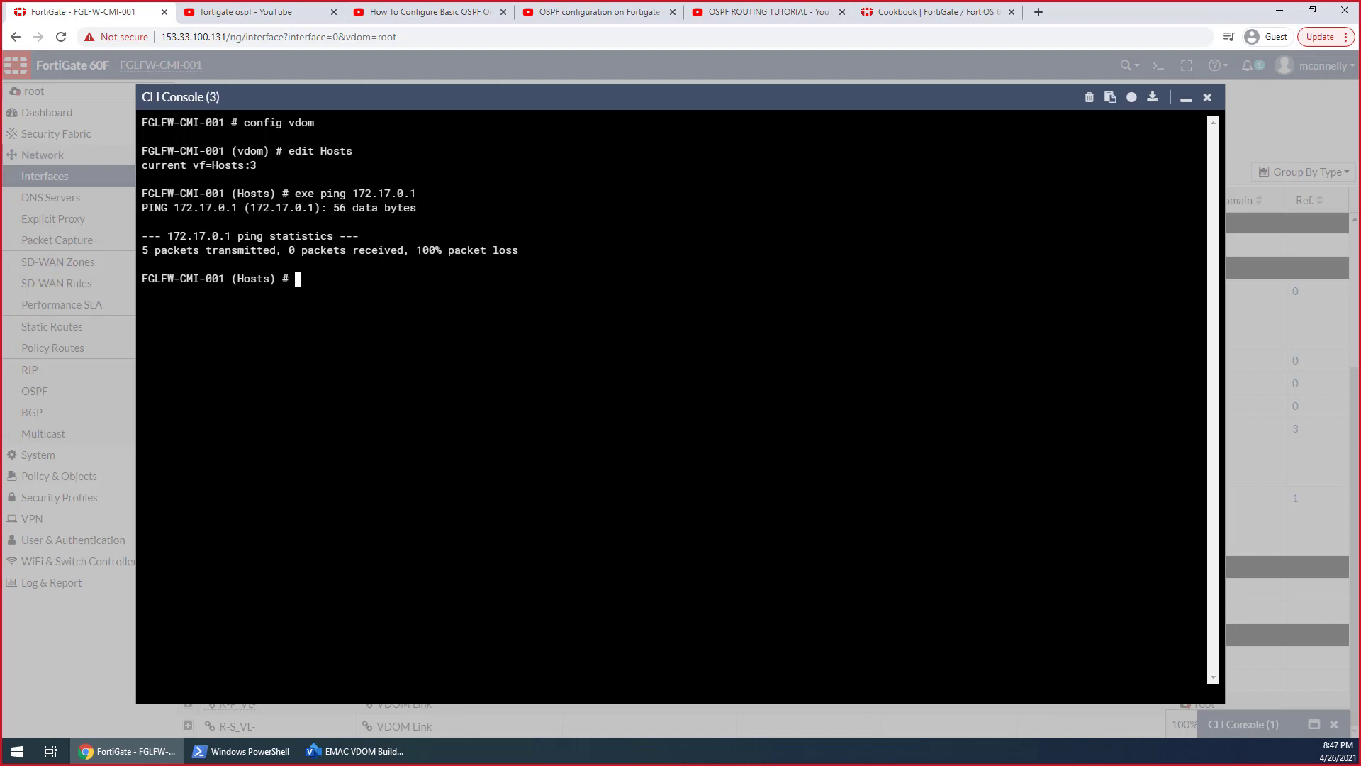
pyautogui.write('exe ping')
pyautogui.press('Up')
pyautogui.press('Return')
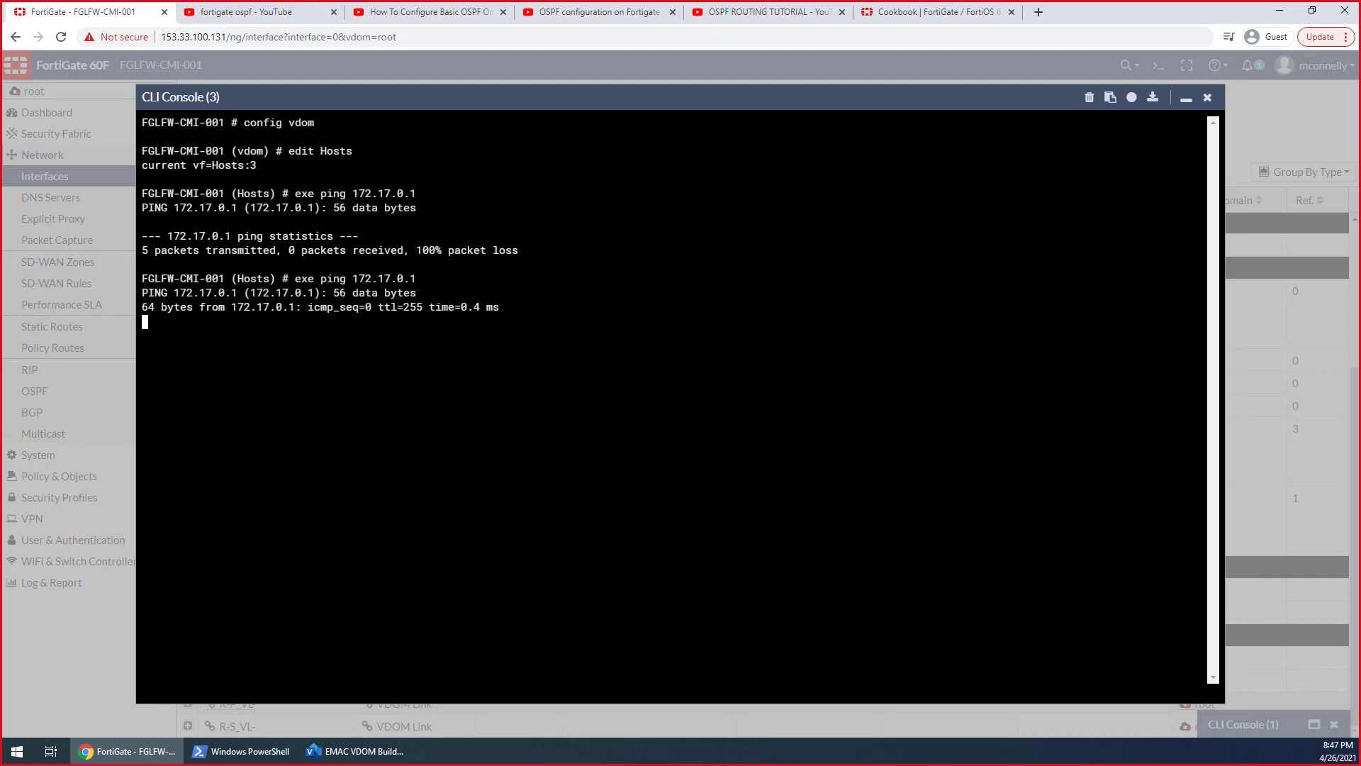
pyautogui.hotkey('ctrl', 'c')
pyautogui.press('Up')
pyautogui.press('BackSpace')
pyautogui.write('2')
pyautogui.press('Return')
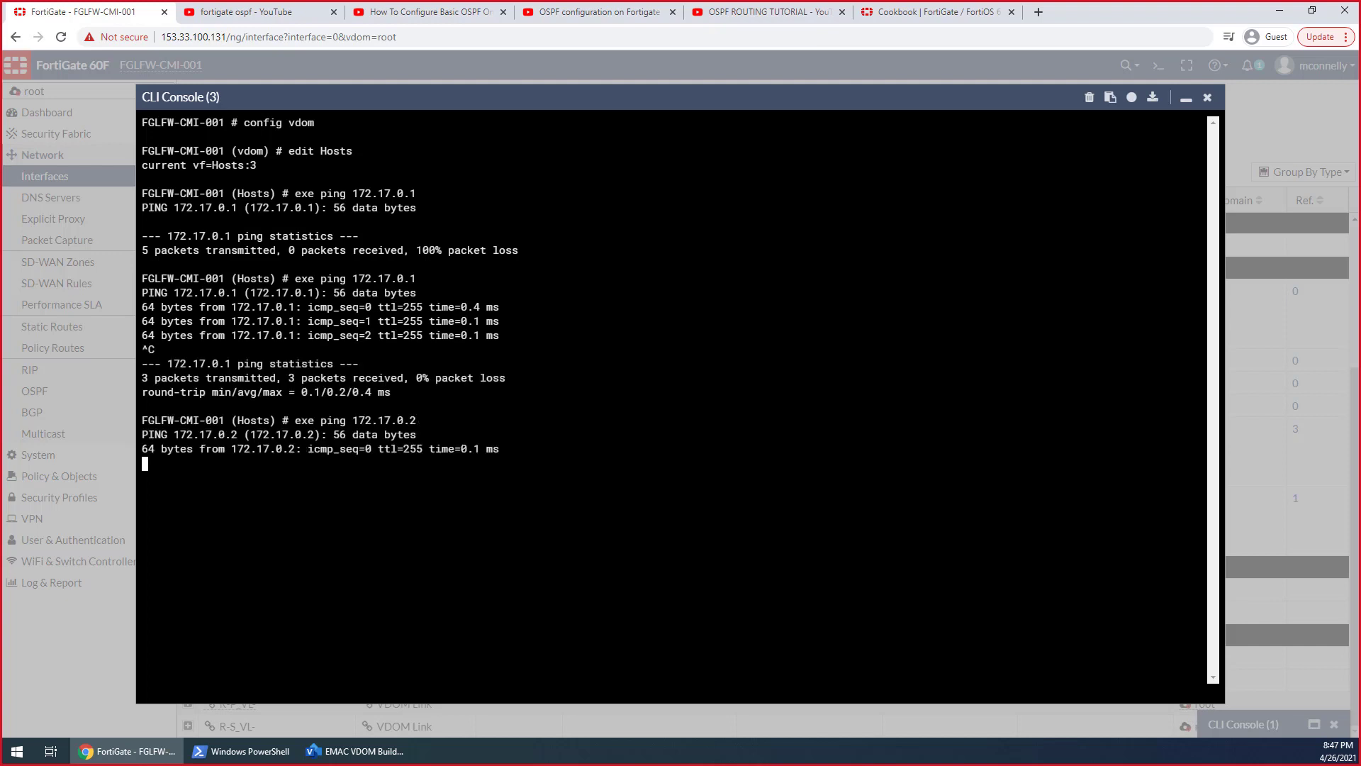
pyautogui.hotkey('ctrl', 'c')
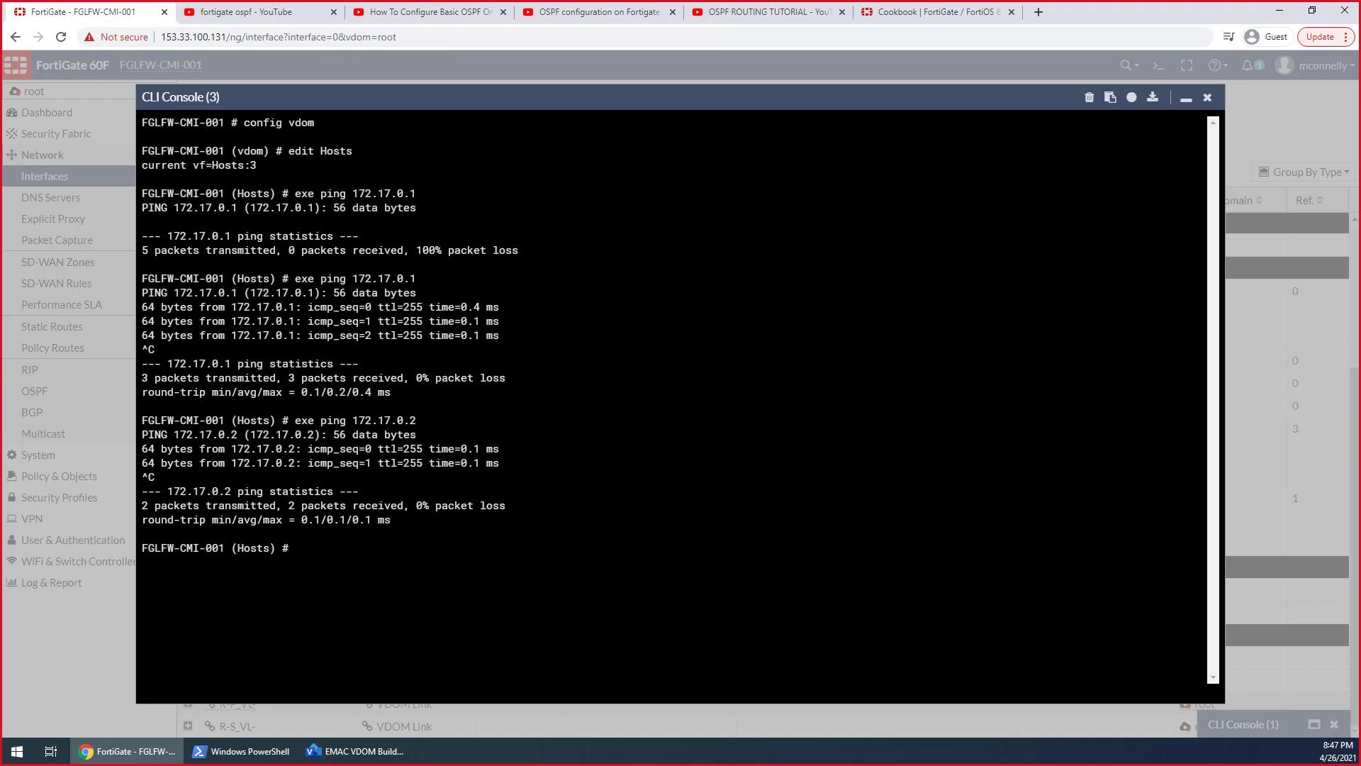
# Enter the Hosts VDOM's OSPF neighbor configuration in the CLI, show its contents, and list the available commands
pyautogui.write('onfig router ospf')
pyautogui.press('Return')
pyautogui.write('end')
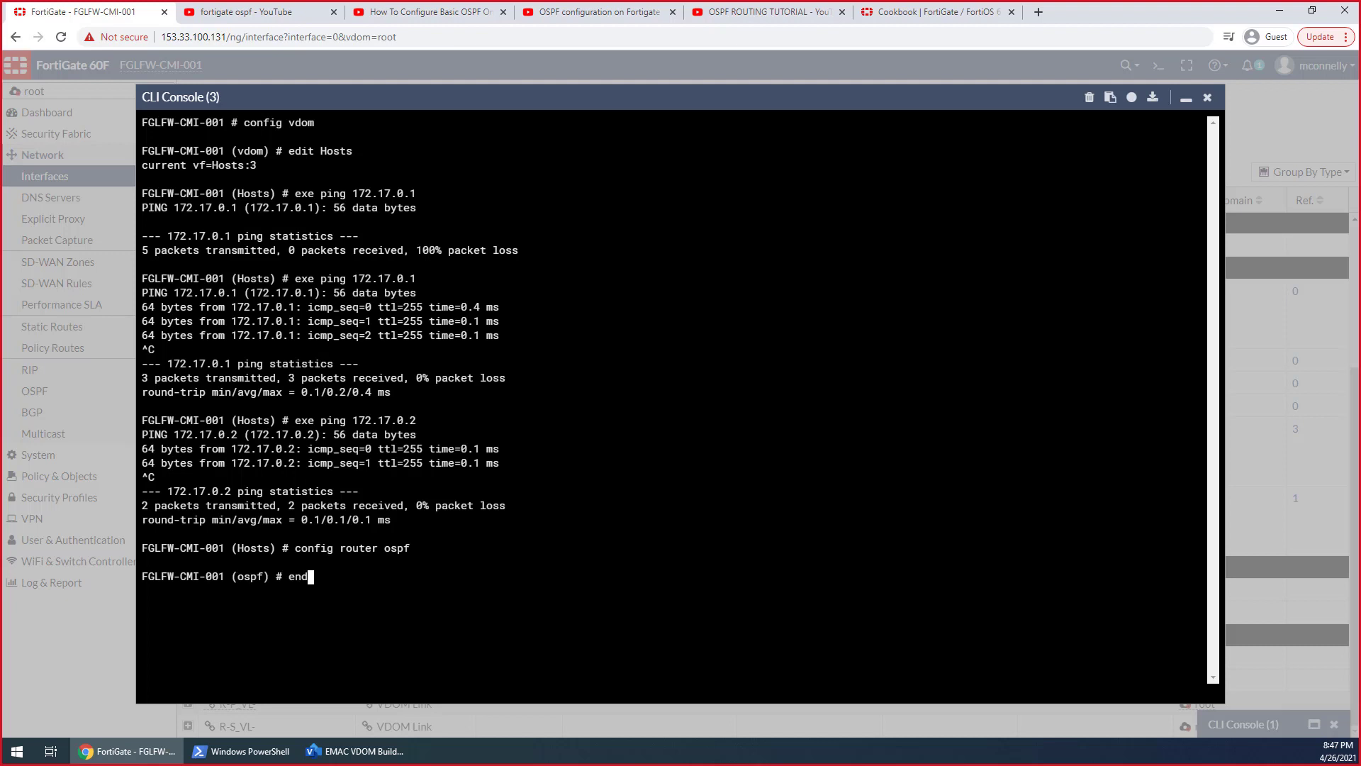
pyautogui.write('config neighbor')
pyautogui.press('Return')
pyautogui.write('sh')
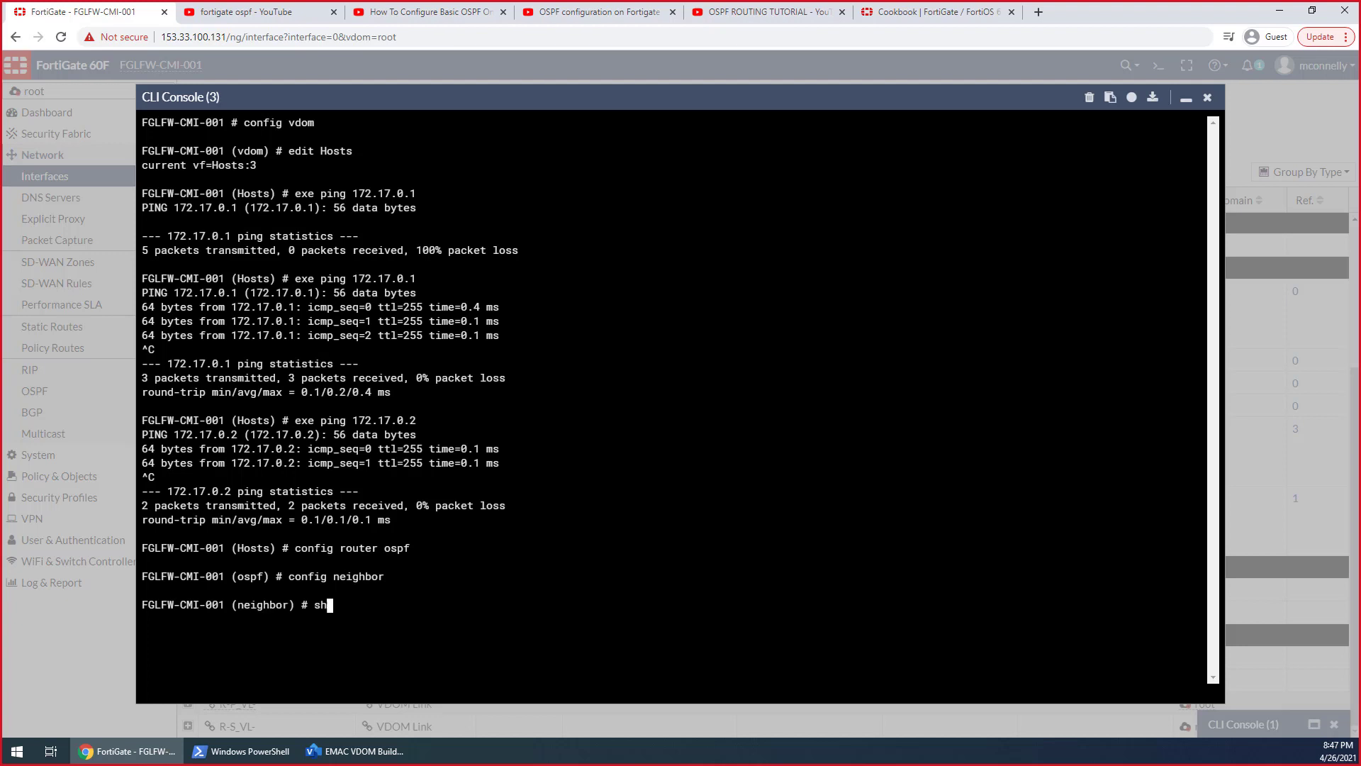
pyautogui.write('ow')
pyautogui.press('Return')
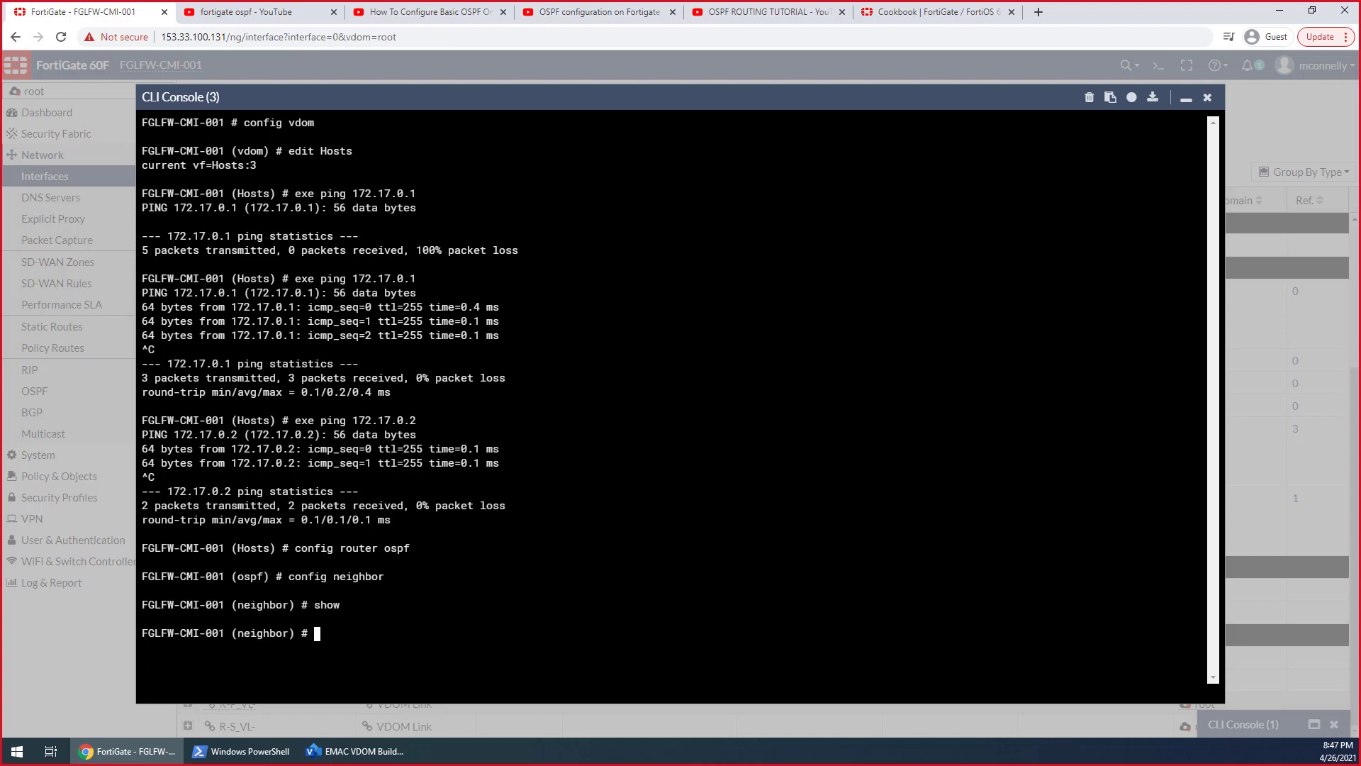
pyautogui.press('?')
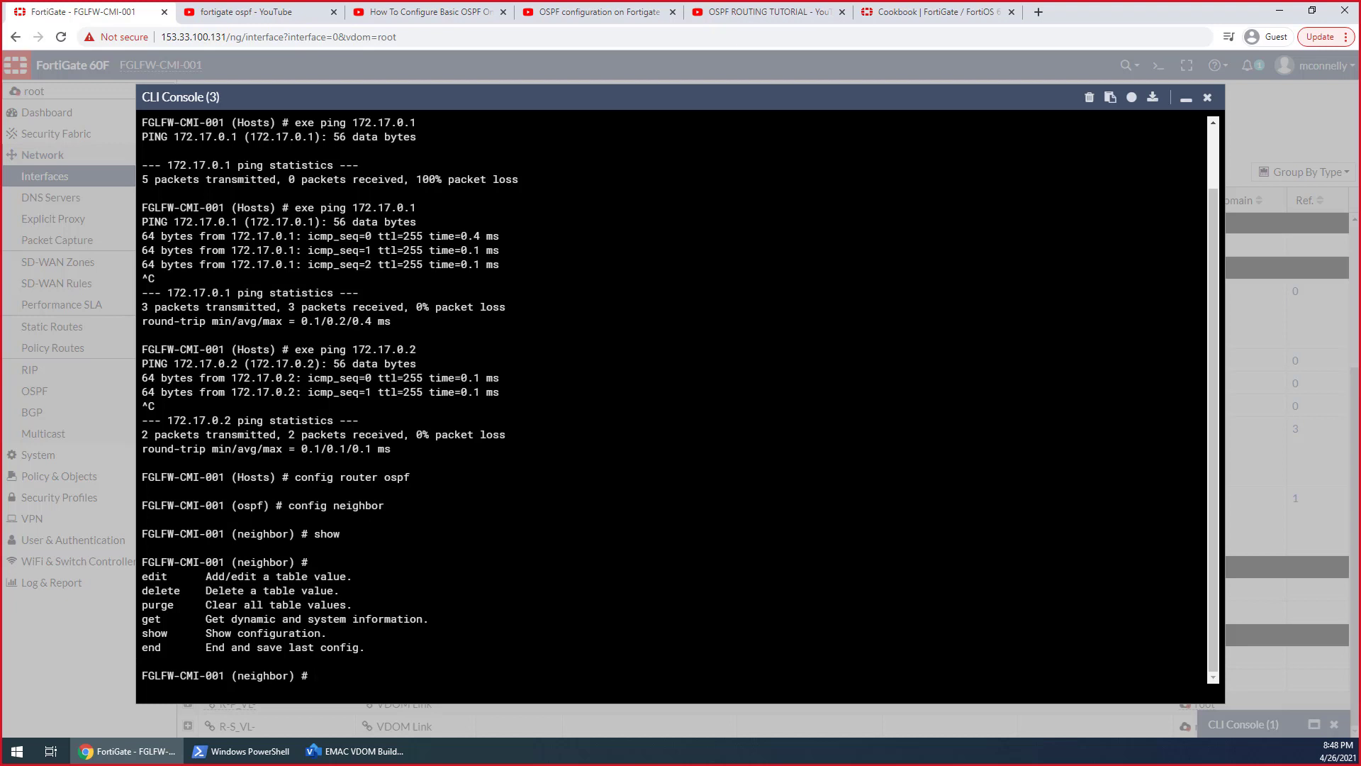
# Leave the neighbor table, review the Hosts VDOM's full OSPF settings with get, and minimize the console
pyautogui.write('next')
pyautogui.press('Return')
pyautogui.write('end')
pyautogui.press('Return')
pyautogui.write('get')
pyautogui.press('Return')
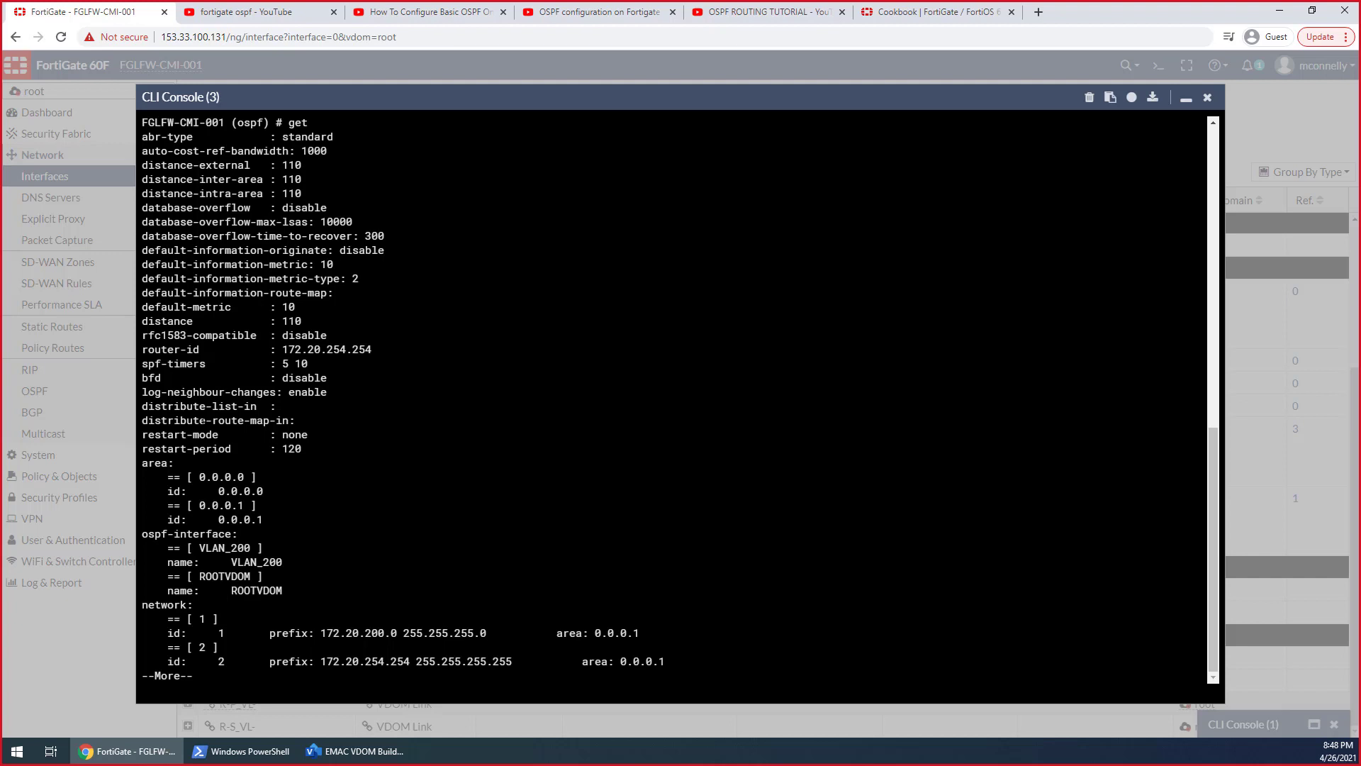
pyautogui.scroll(2, 677, 397)
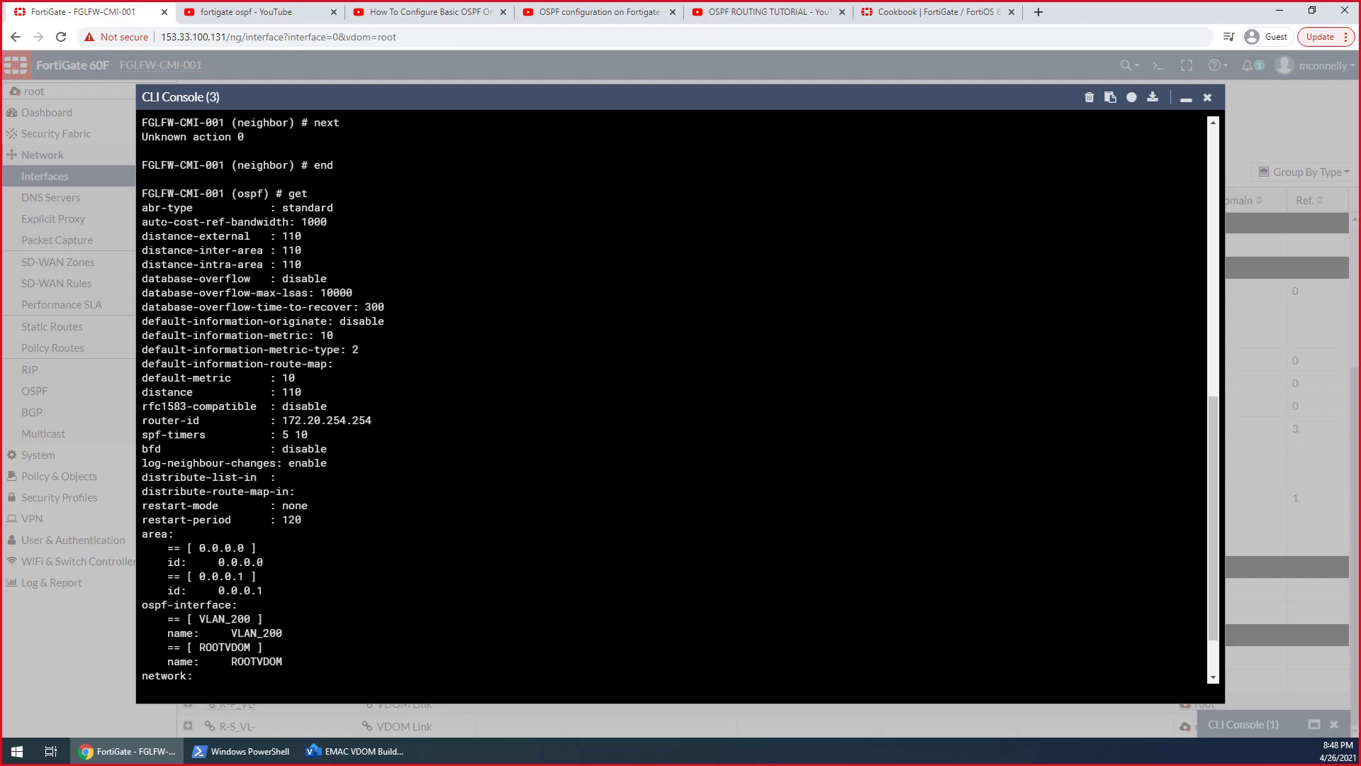
pyautogui.scroll(-2, 677, 397)
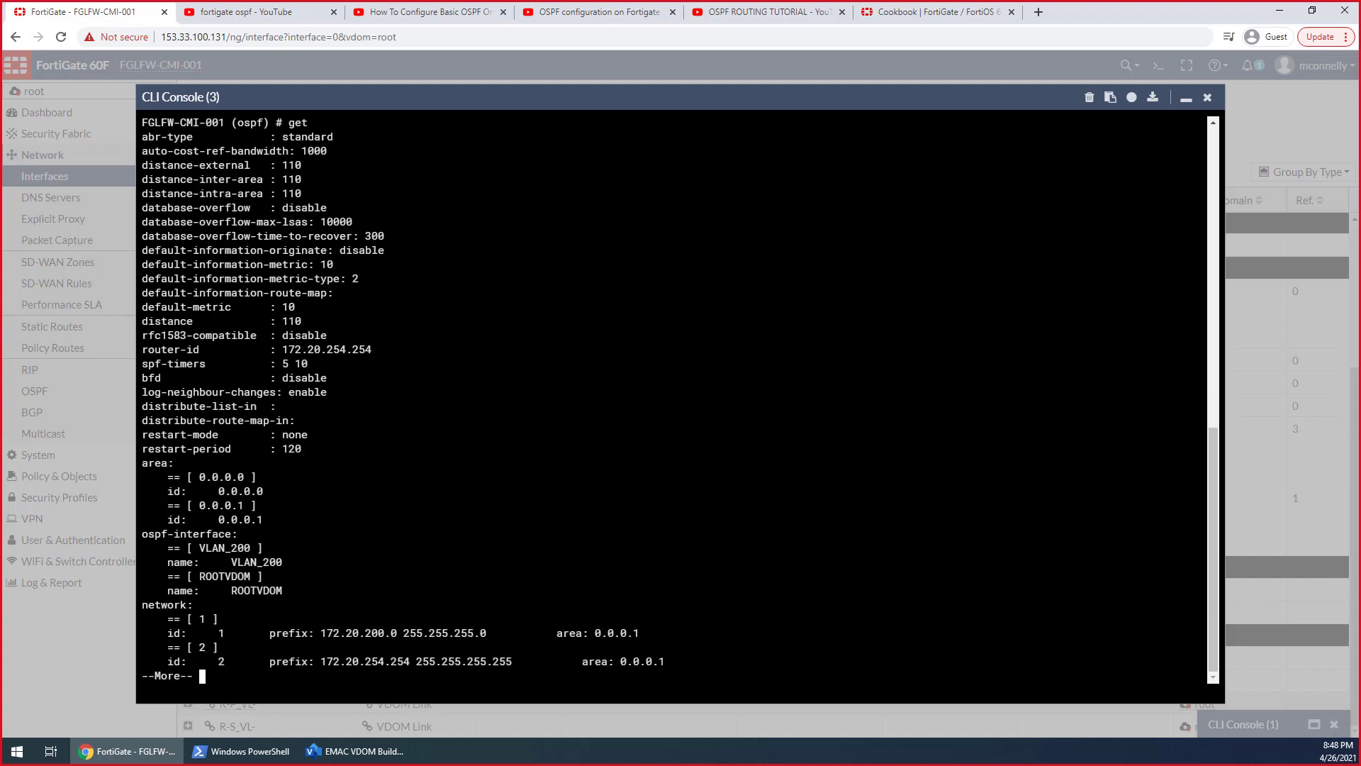
pyautogui.press('space')
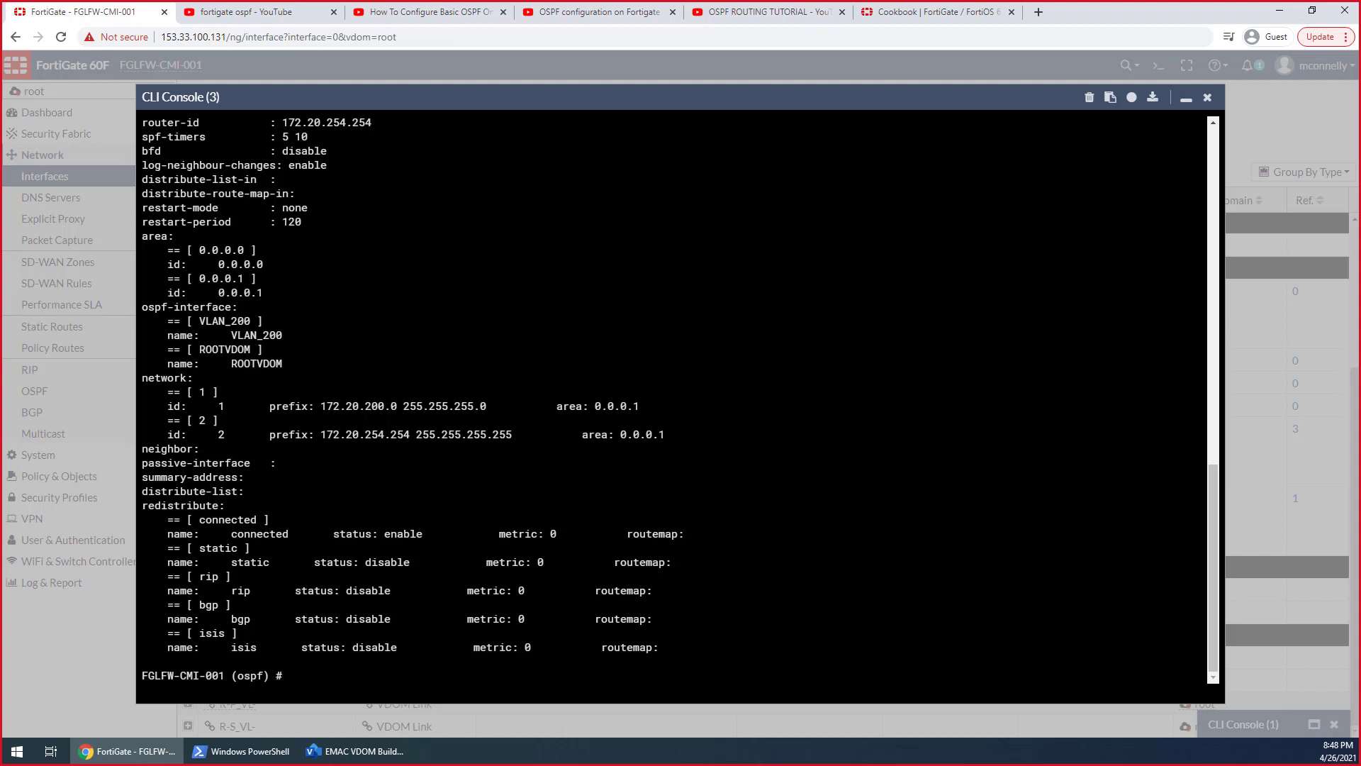
pyautogui.click(1183, 99)
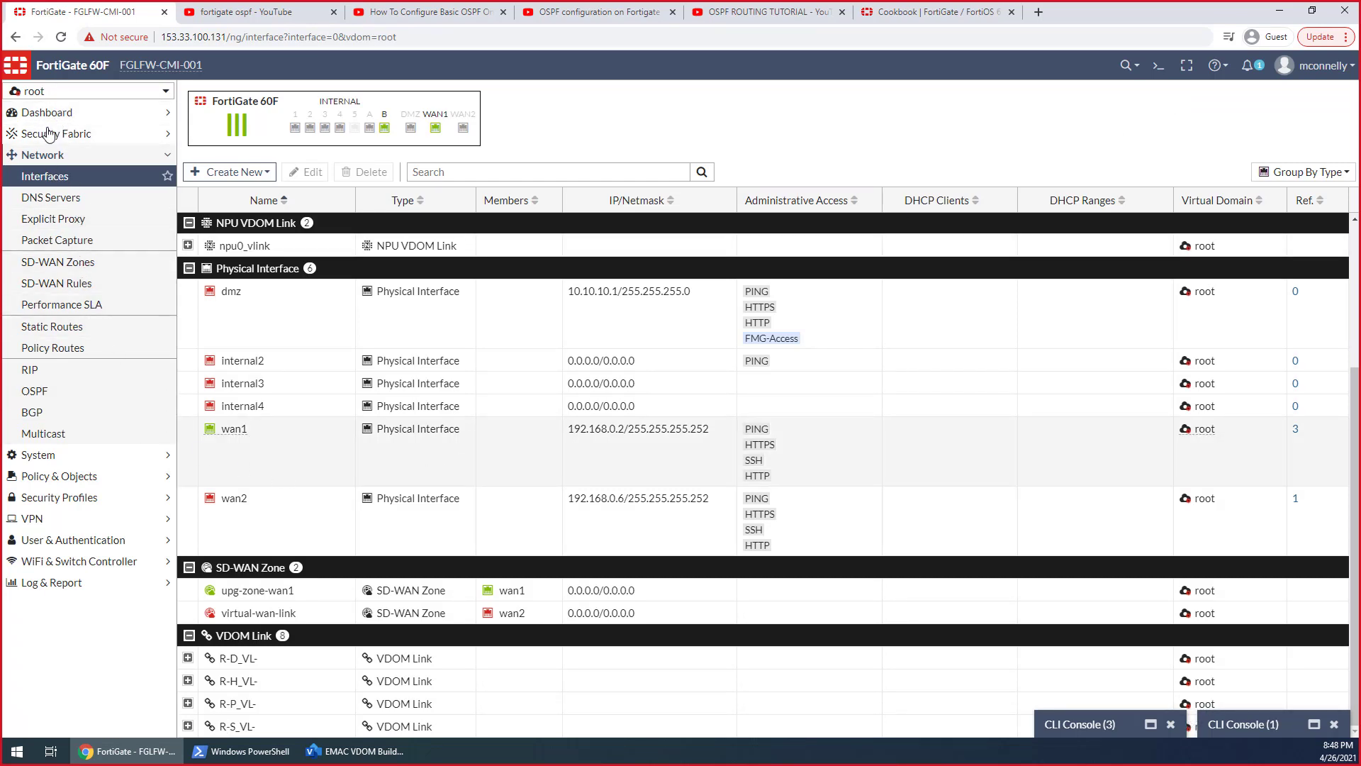
# In the Hosts VDOM's OSPF settings, assign the 172.20.254.254/32 network to area 0.0.0.0 and apply the change
pyautogui.click(57, 95)
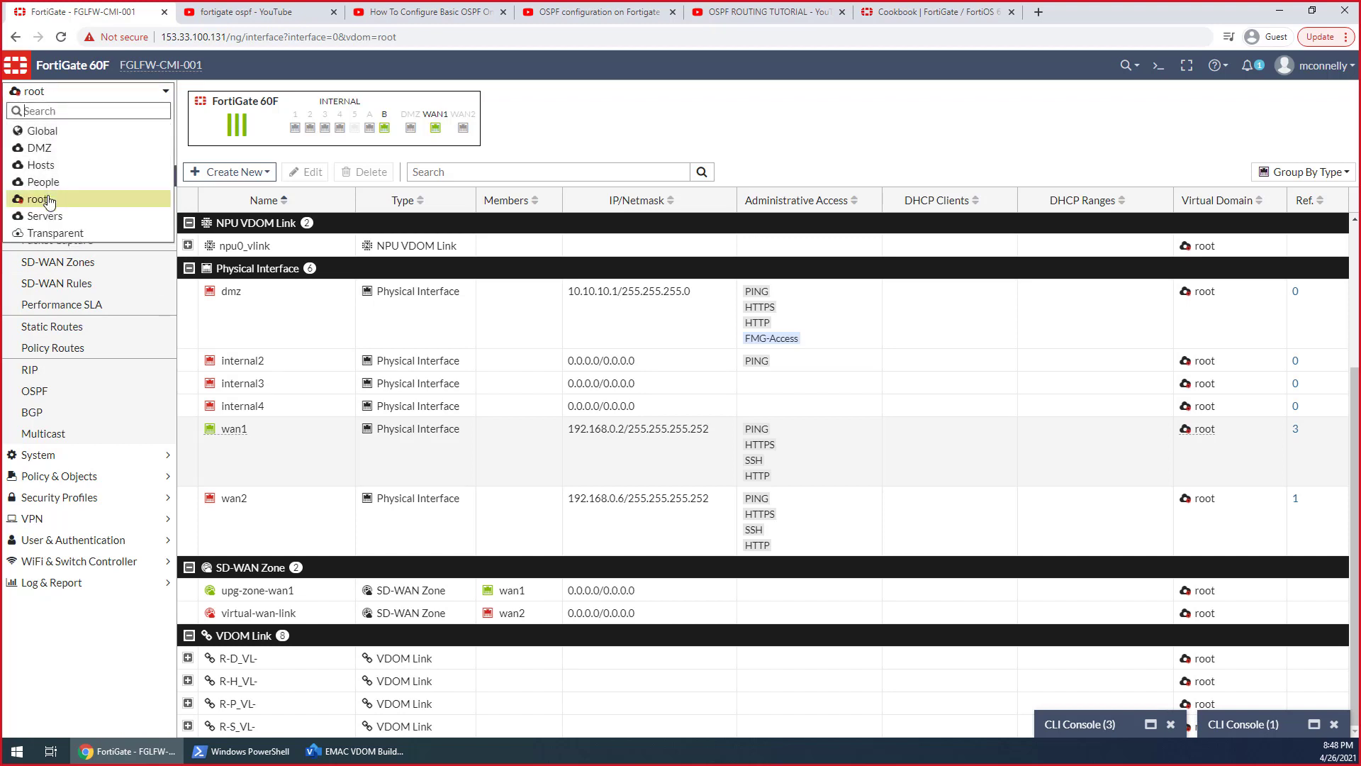
pyautogui.moveTo(50, 201)
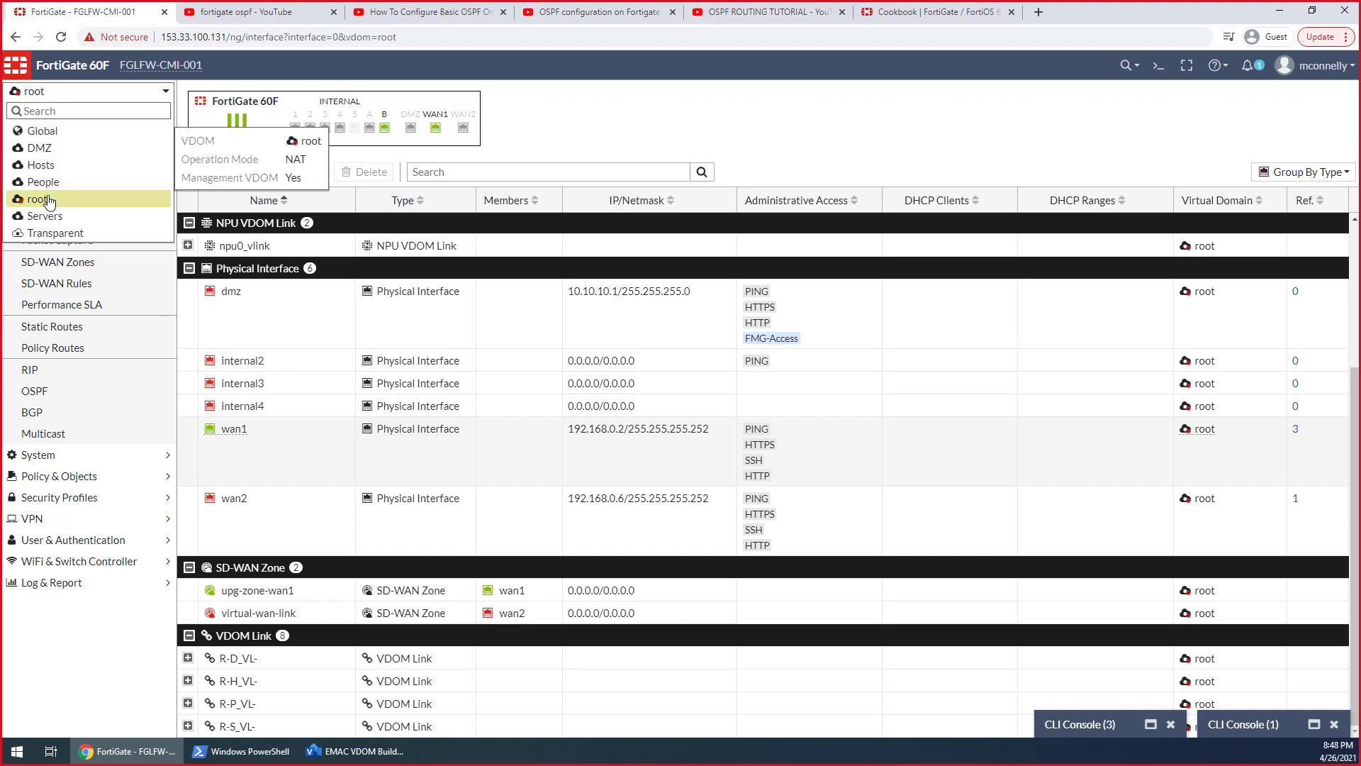
pyautogui.click(44, 165)
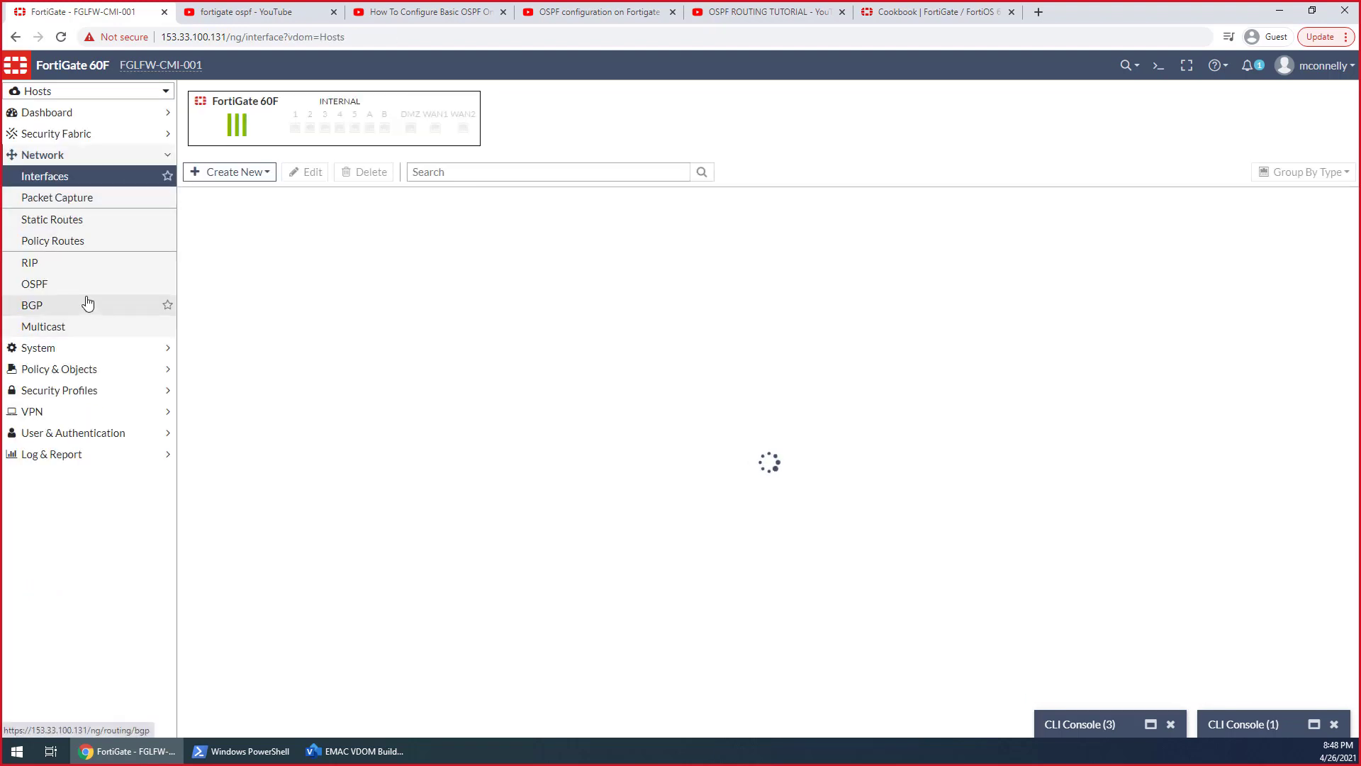
pyautogui.click(61, 285)
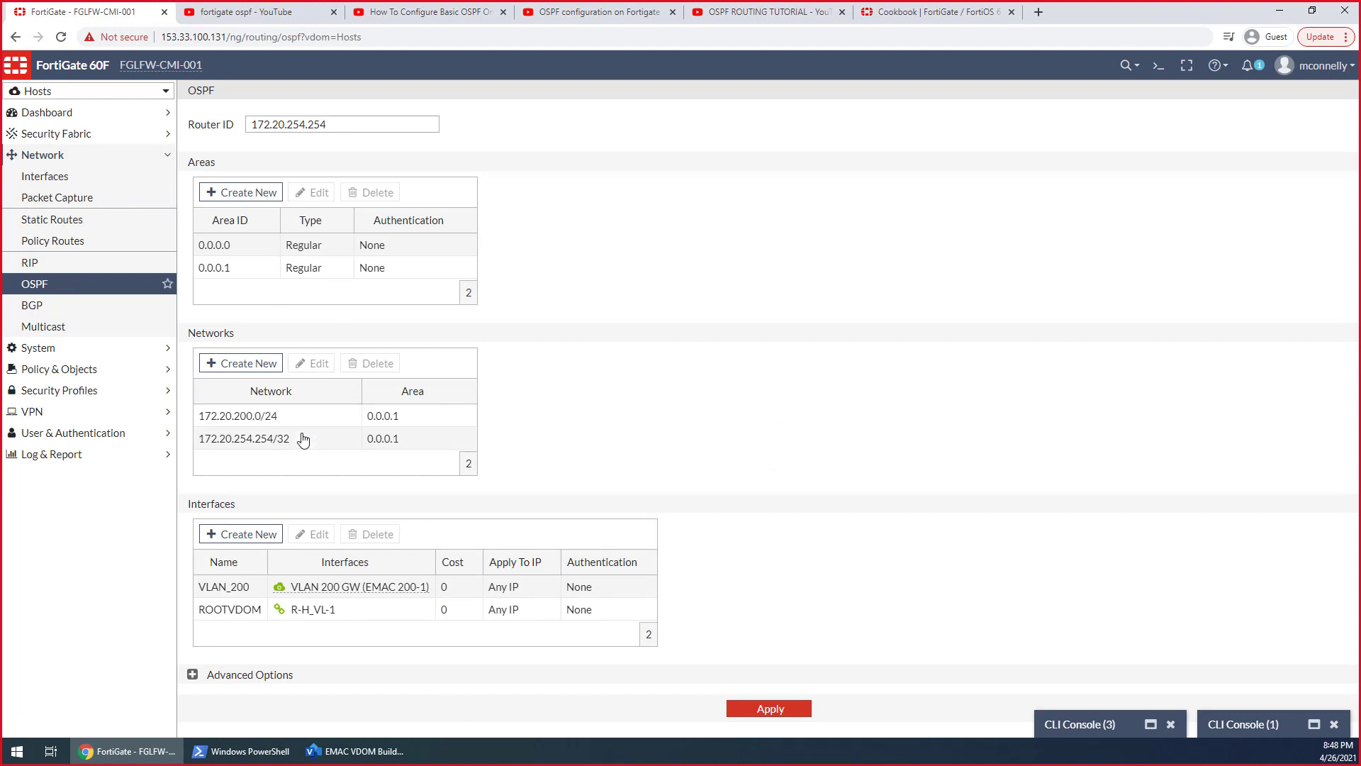
pyautogui.doubleClick(266, 442)
pyautogui.click(834, 131)
pyautogui.click(814, 179)
pyautogui.click(936, 198)
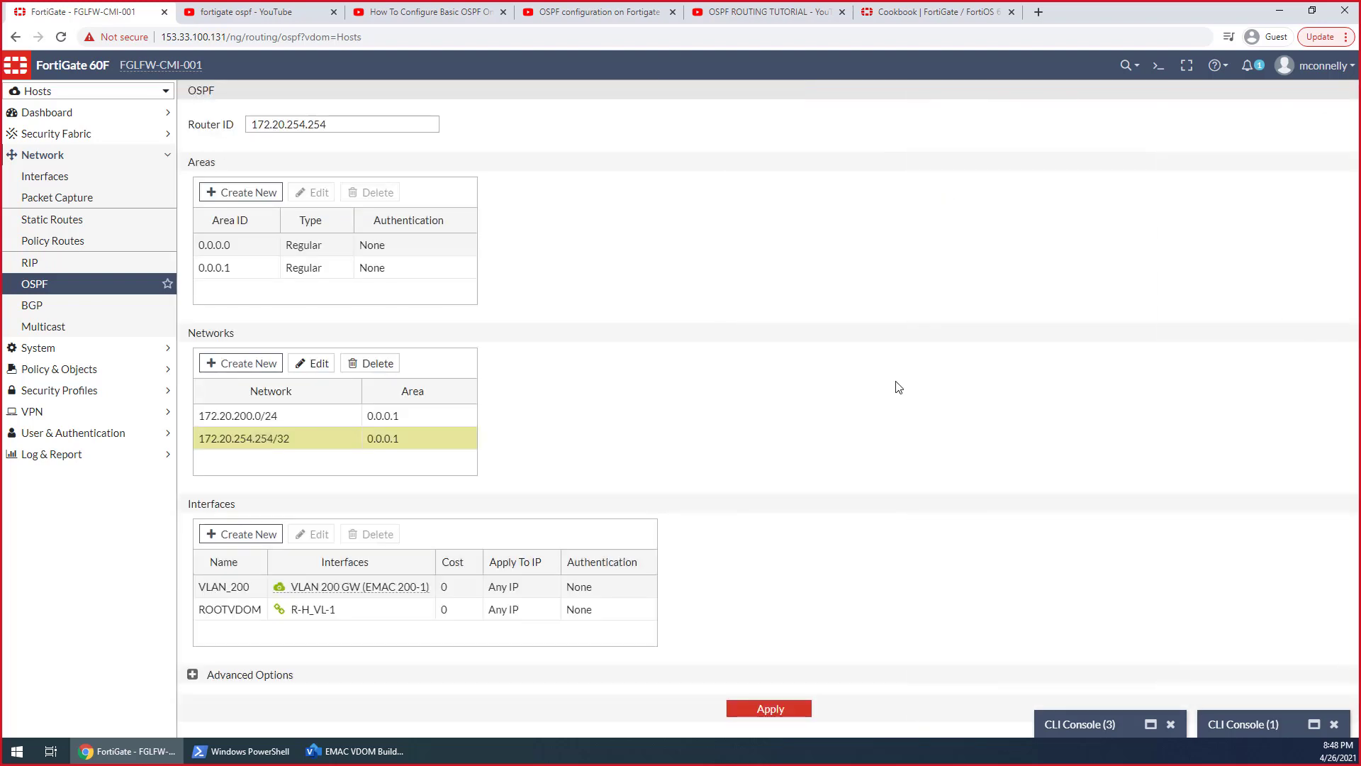
pyautogui.click(780, 710)
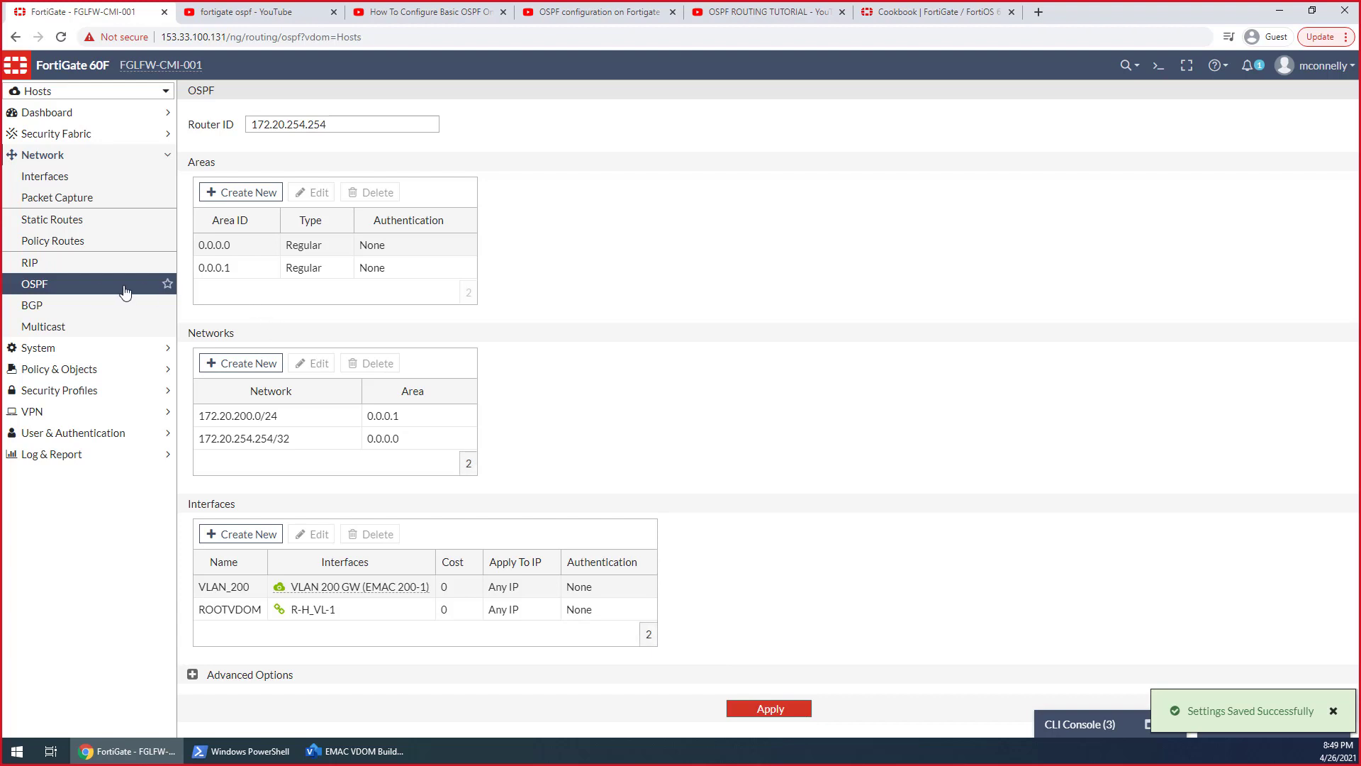
# Delete the VLAN_200 interface entry from the Hosts VDOM's OSPF settings and apply the change
pyautogui.click(92, 285)
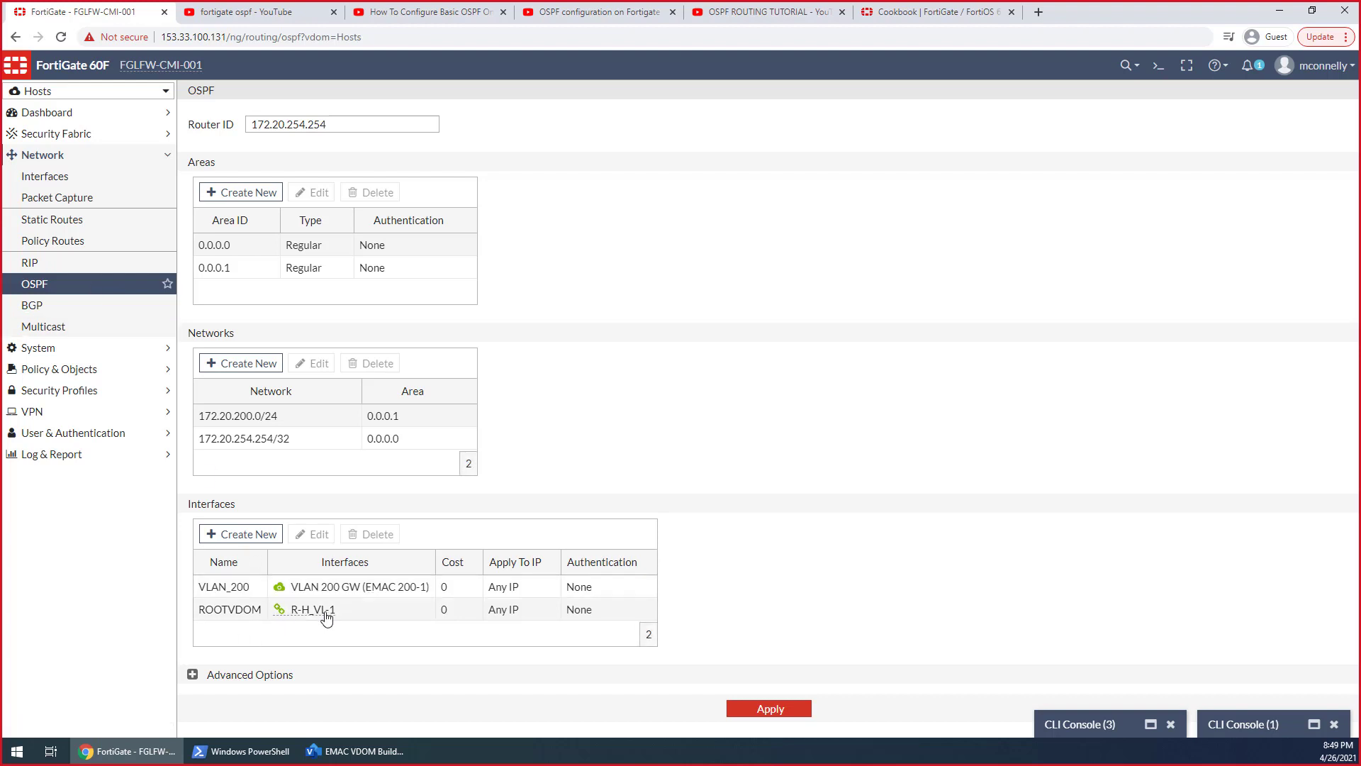
pyautogui.moveTo(355, 589)
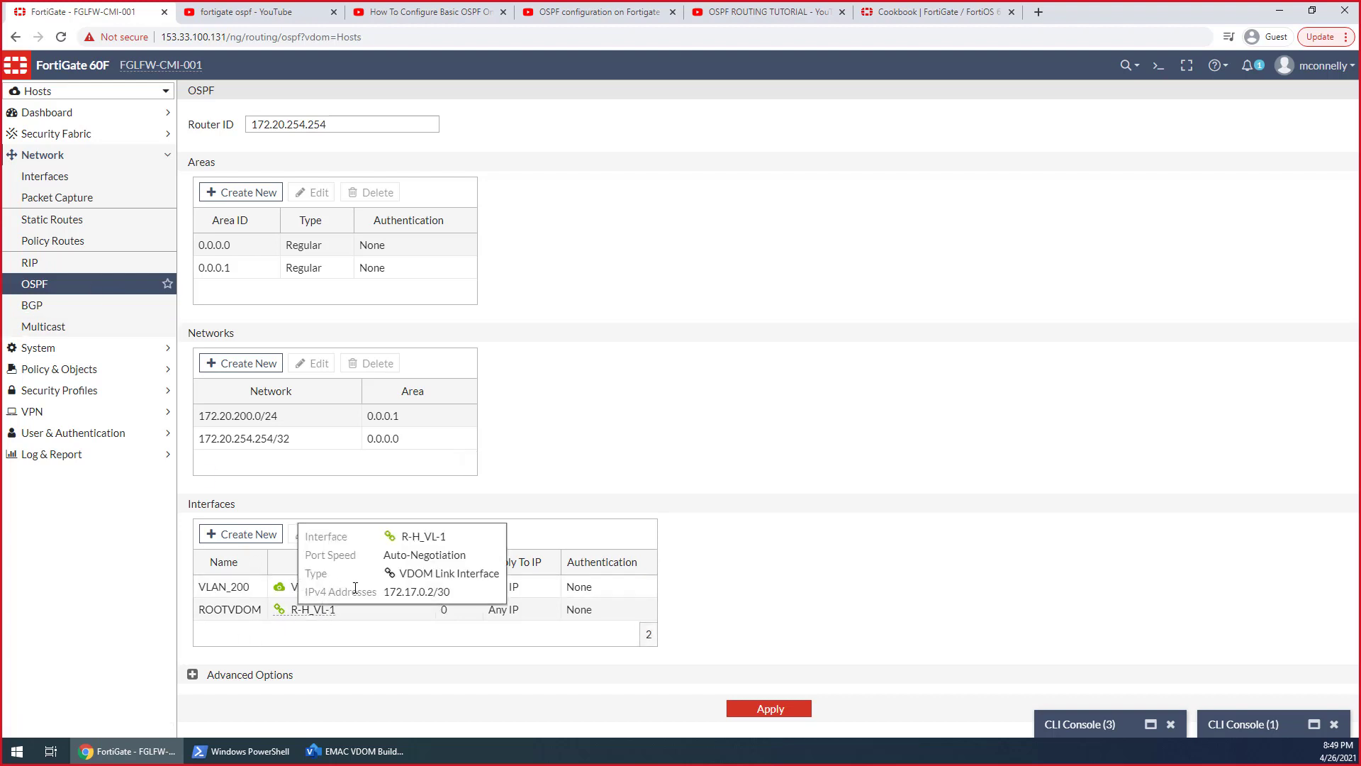
pyautogui.click(278, 589)
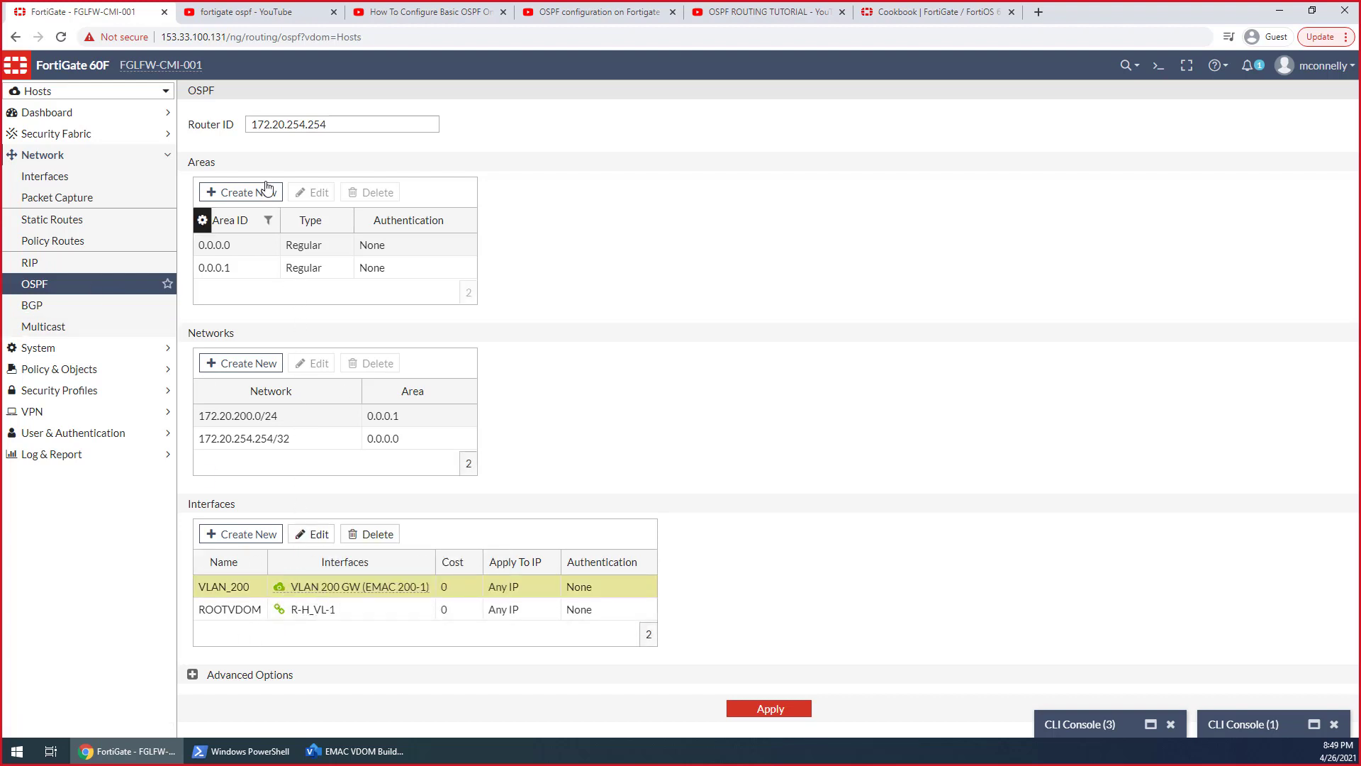
pyautogui.click(370, 534)
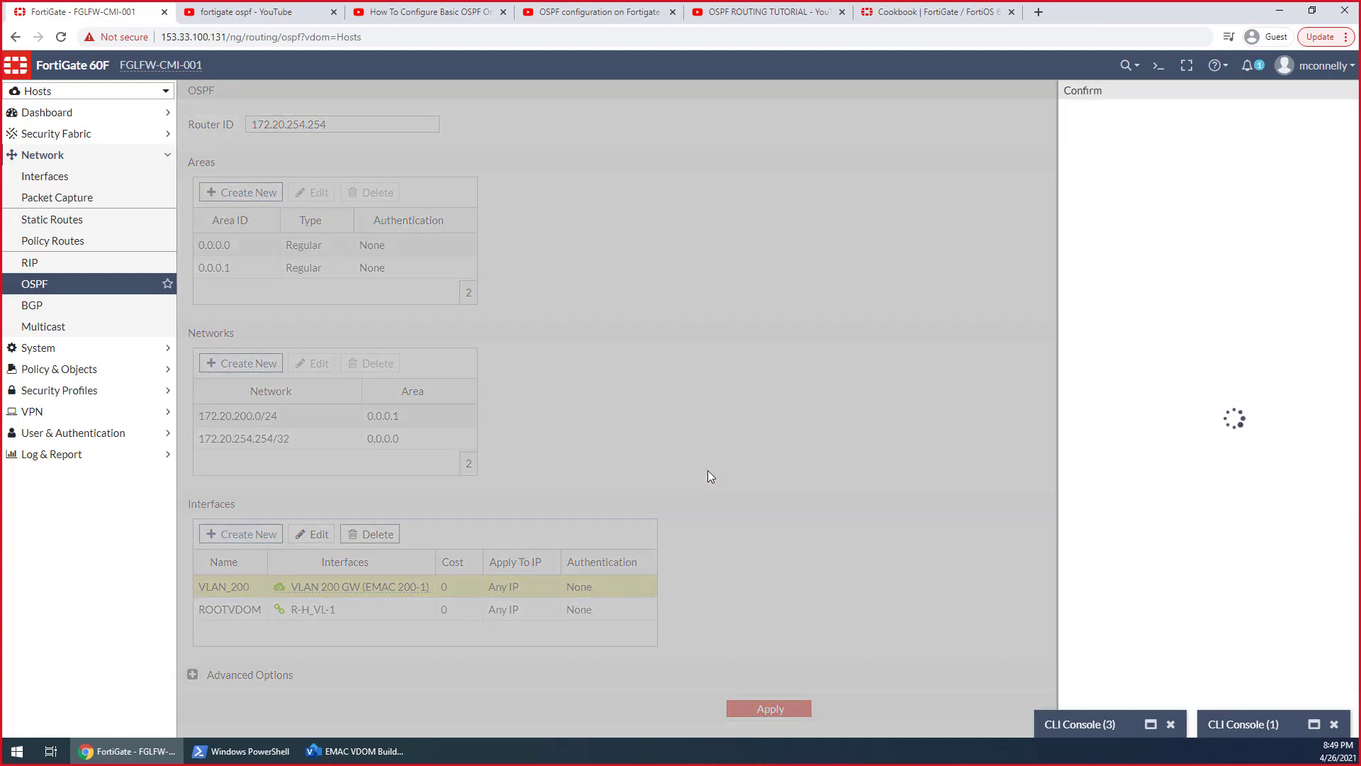
pyautogui.click(1112, 172)
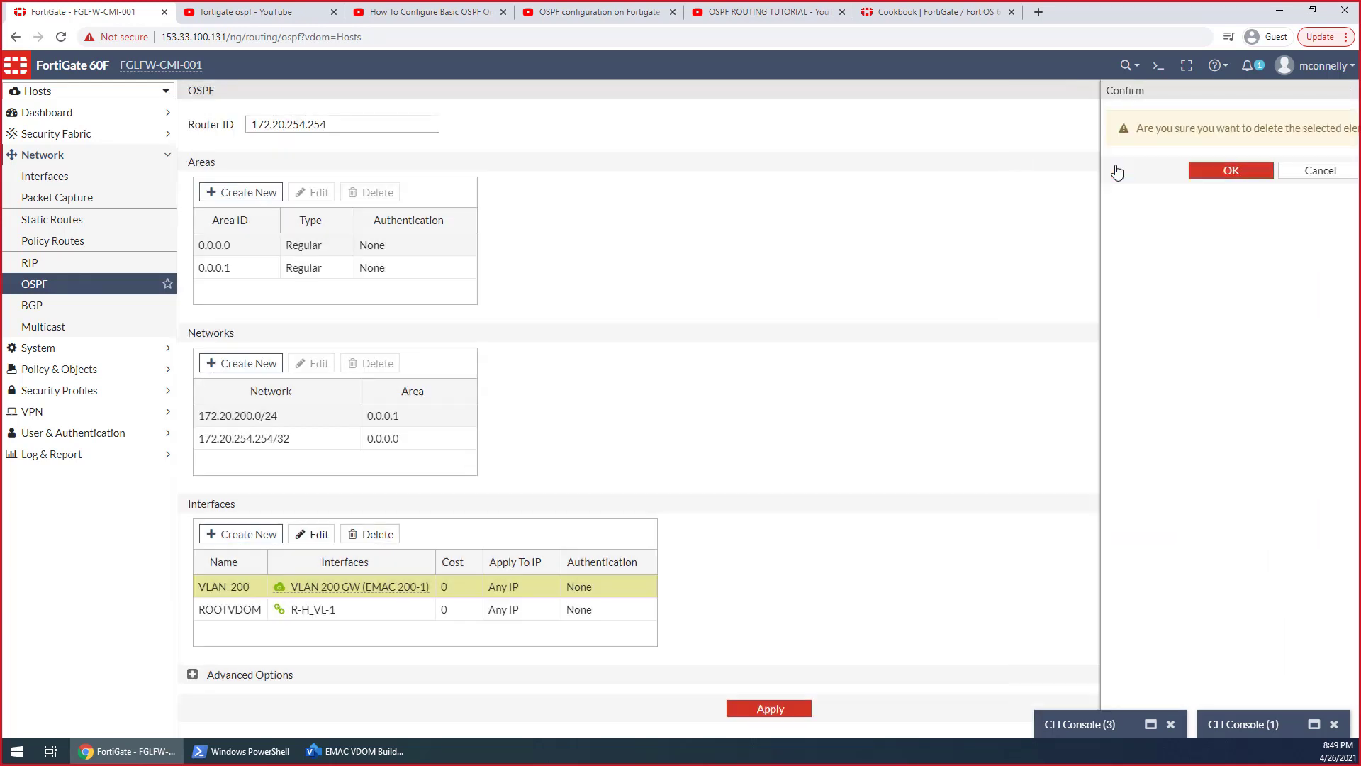
pyautogui.click(761, 711)
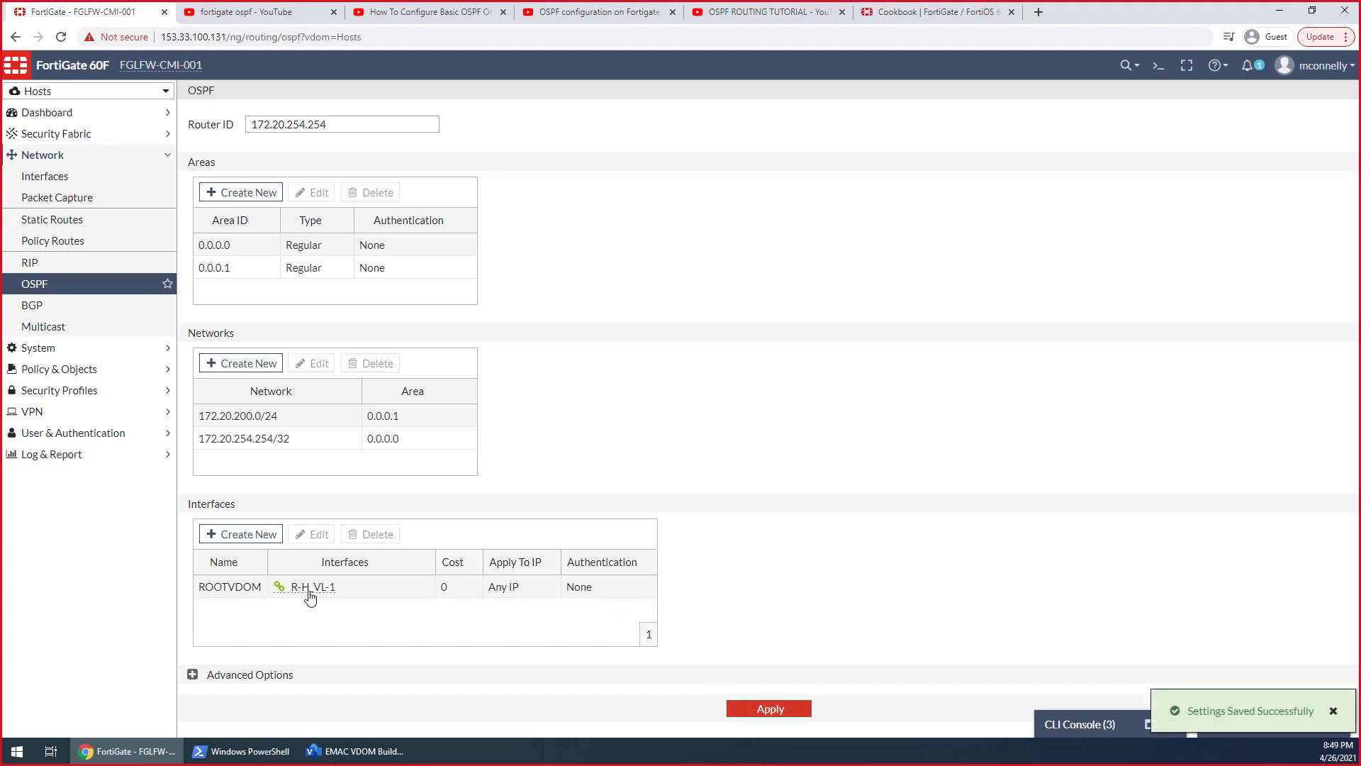
# Switch to the OSPF ROUTING TUTORIAL video on YouTube and skip ahead to 8:57 in its OSPF Diagnostics chapter
pyautogui.moveTo(310, 597)
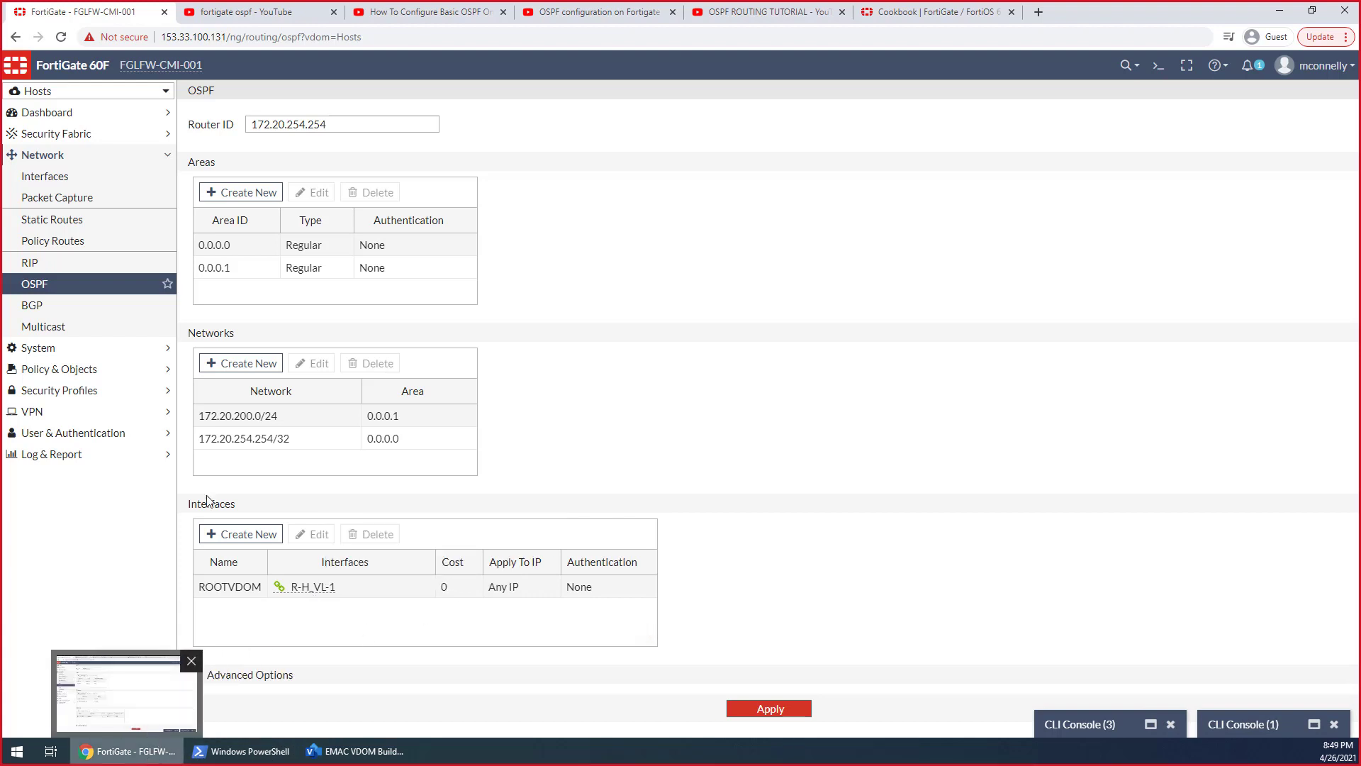
pyautogui.click(599, 13)
pyautogui.click(760, 22)
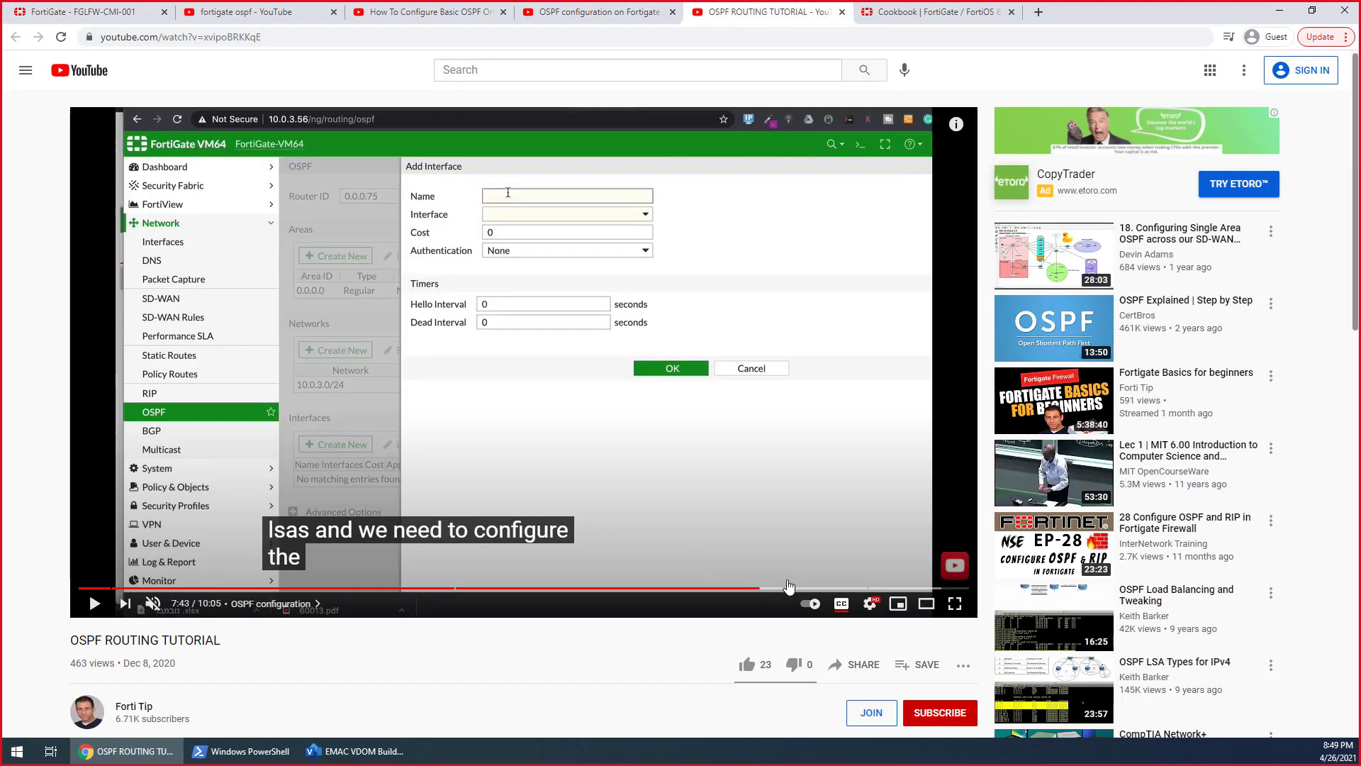
pyautogui.click(869, 590)
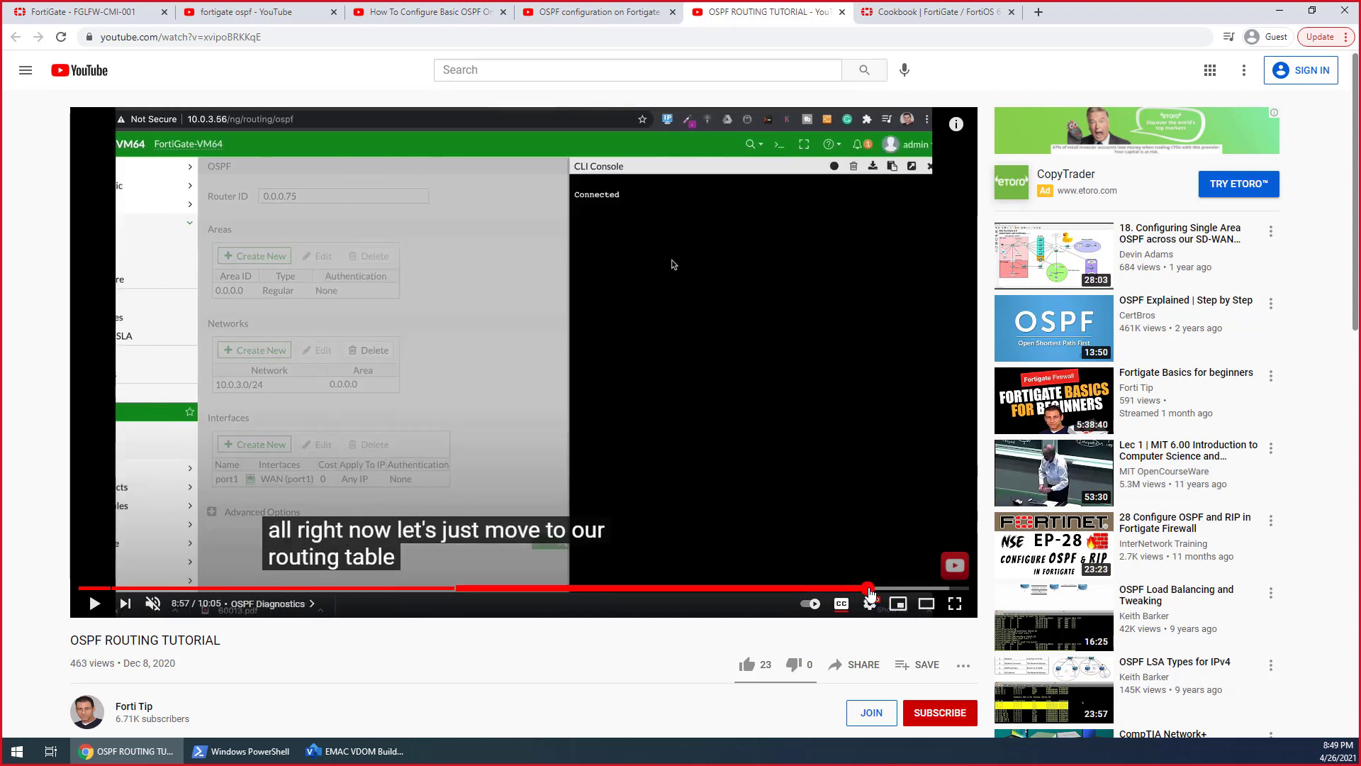
# Play the tutorial's OSPF Diagnostics chapter through the routing-table database command and pause it
pyautogui.click(629, 515)
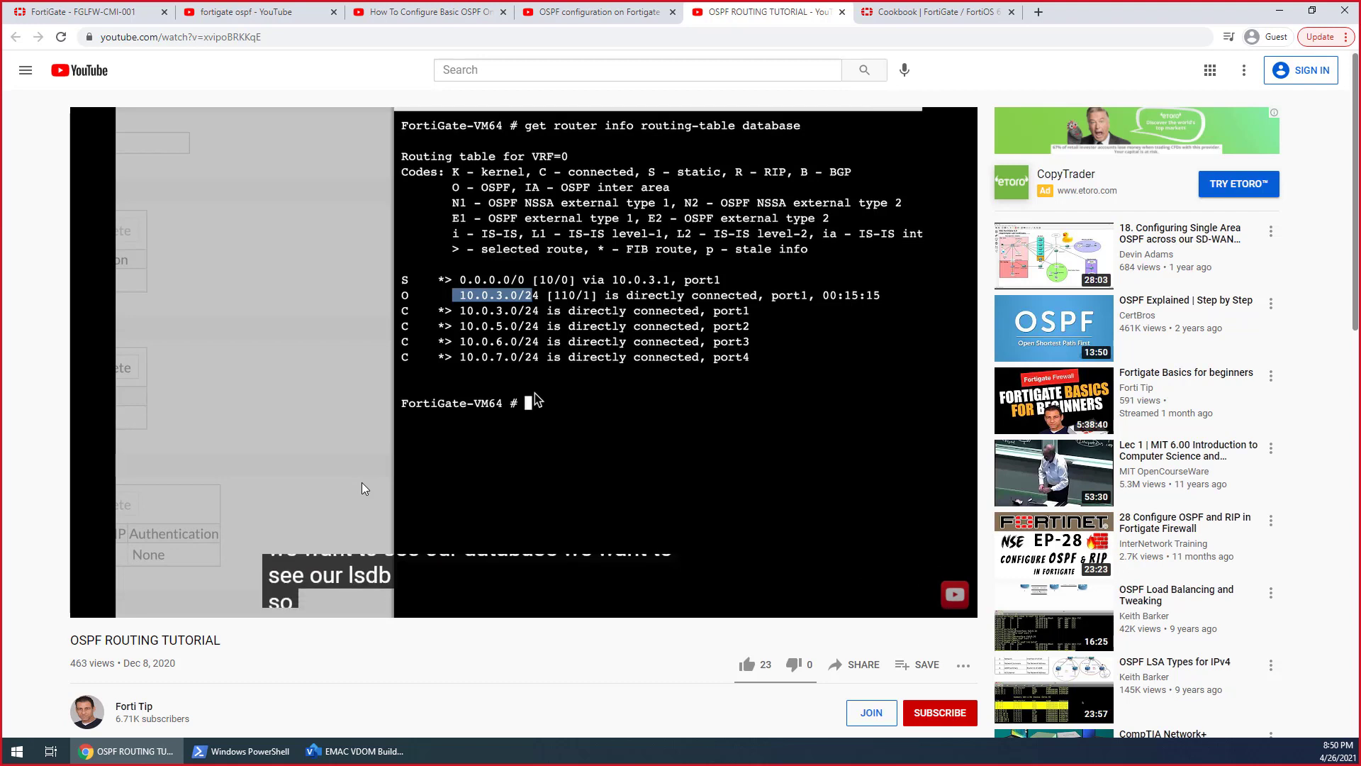
pyautogui.click(552, 445)
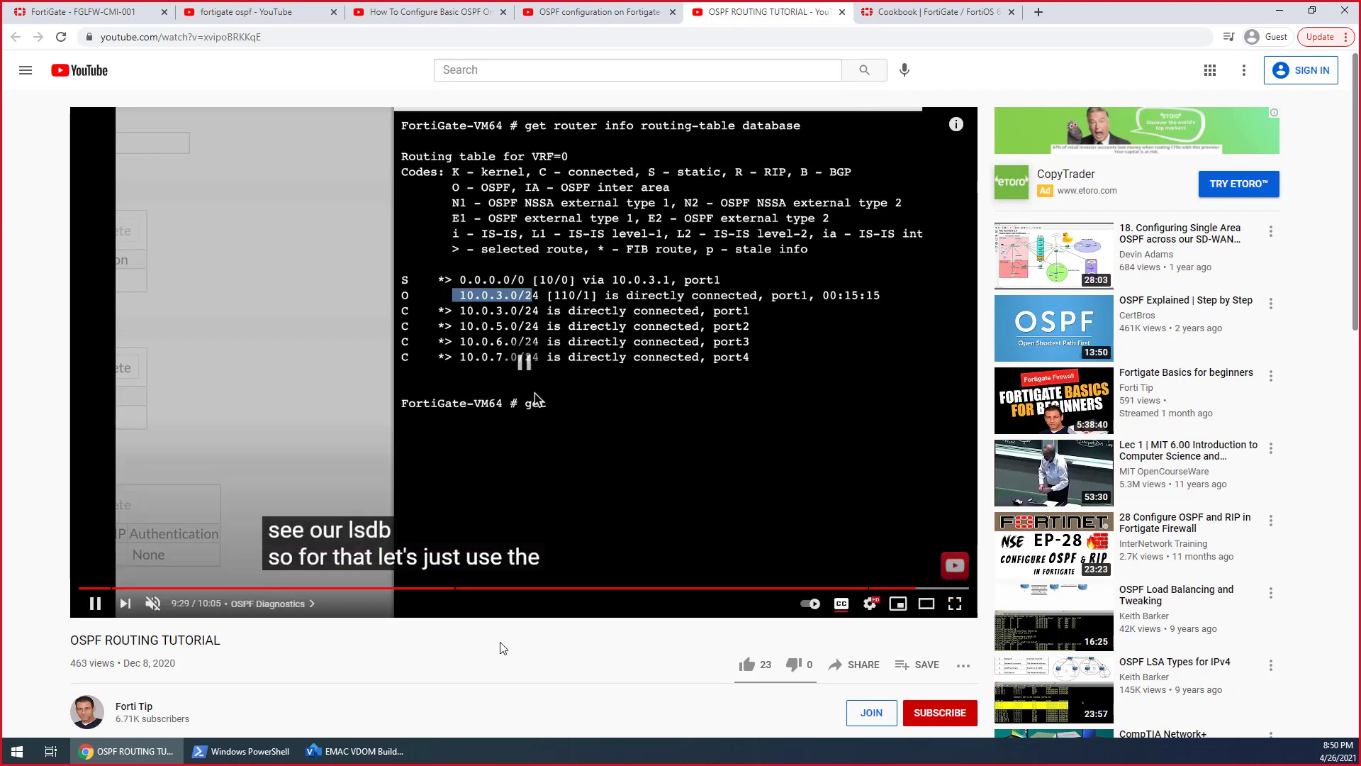
# Return to the FortiGate console, leave the OSPF configuration, and run get router info routing-table database in the Hosts VDOM
pyautogui.hotkey('ctrl', '1')
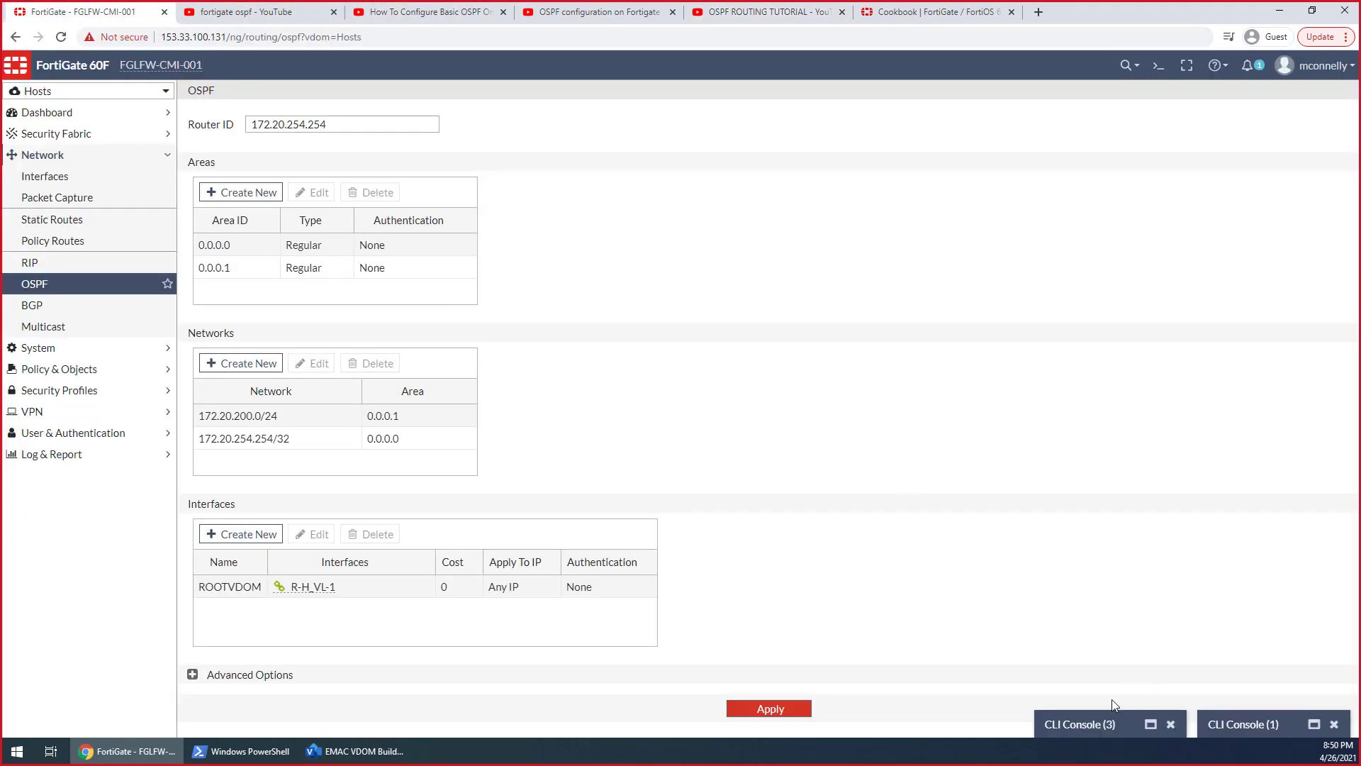
pyautogui.click(1108, 720)
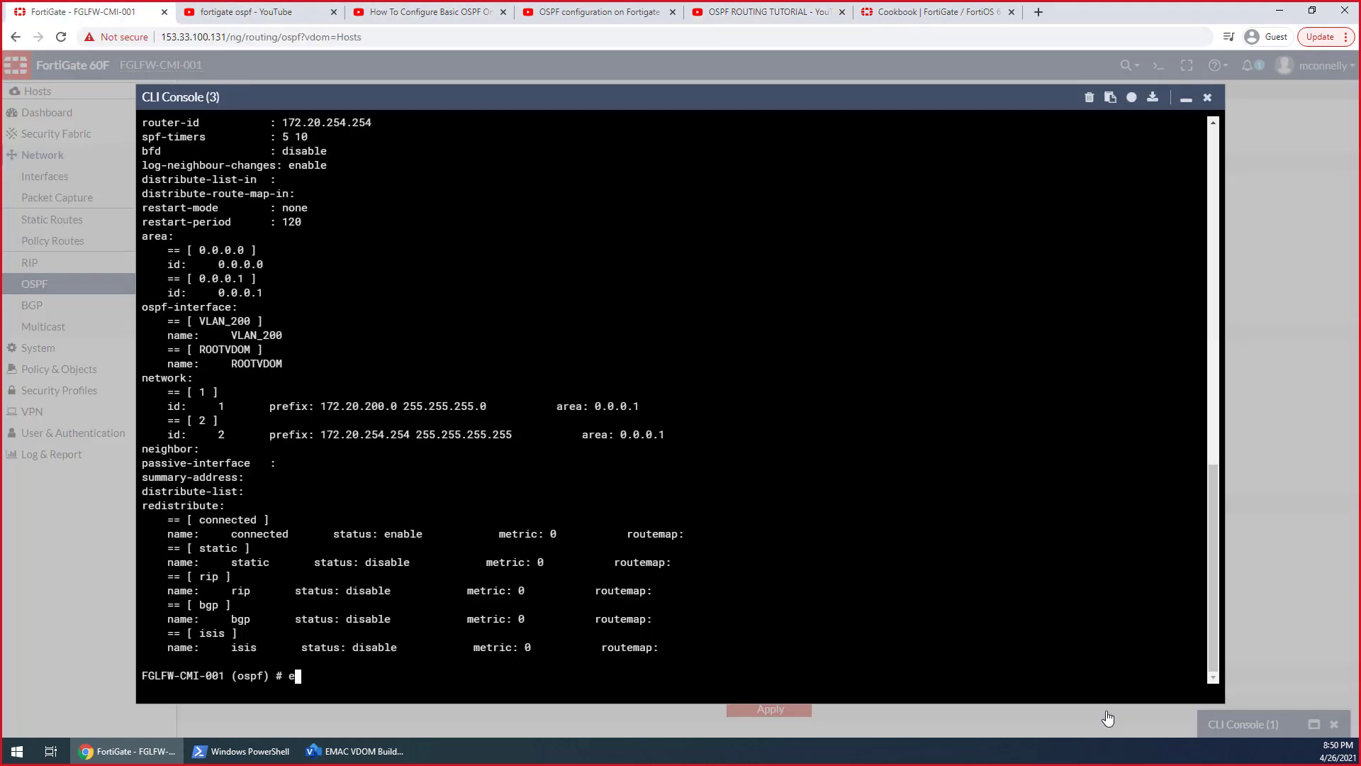
pyautogui.write('end')
pyautogui.press('Return')
pyautogui.write('get router info routing-table ')
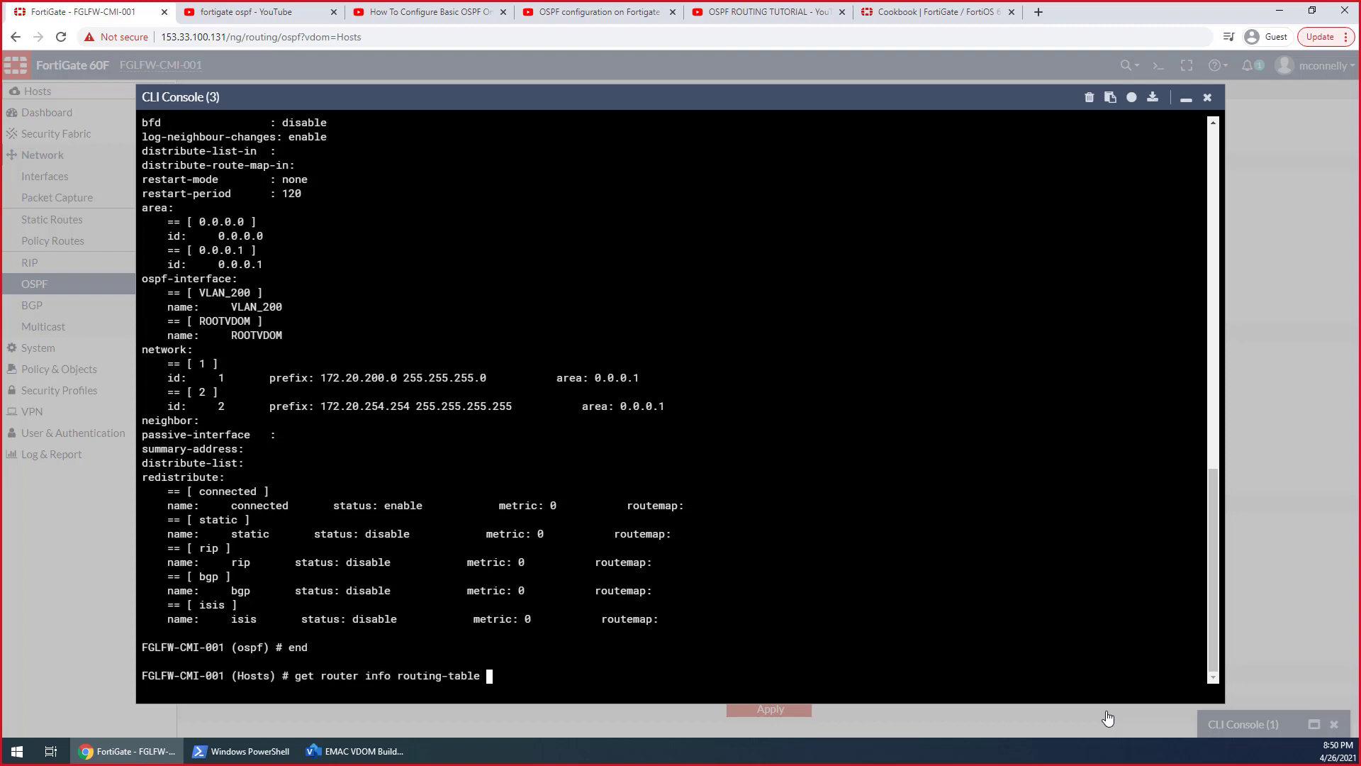
pyautogui.write('database')
pyautogui.press('Return')
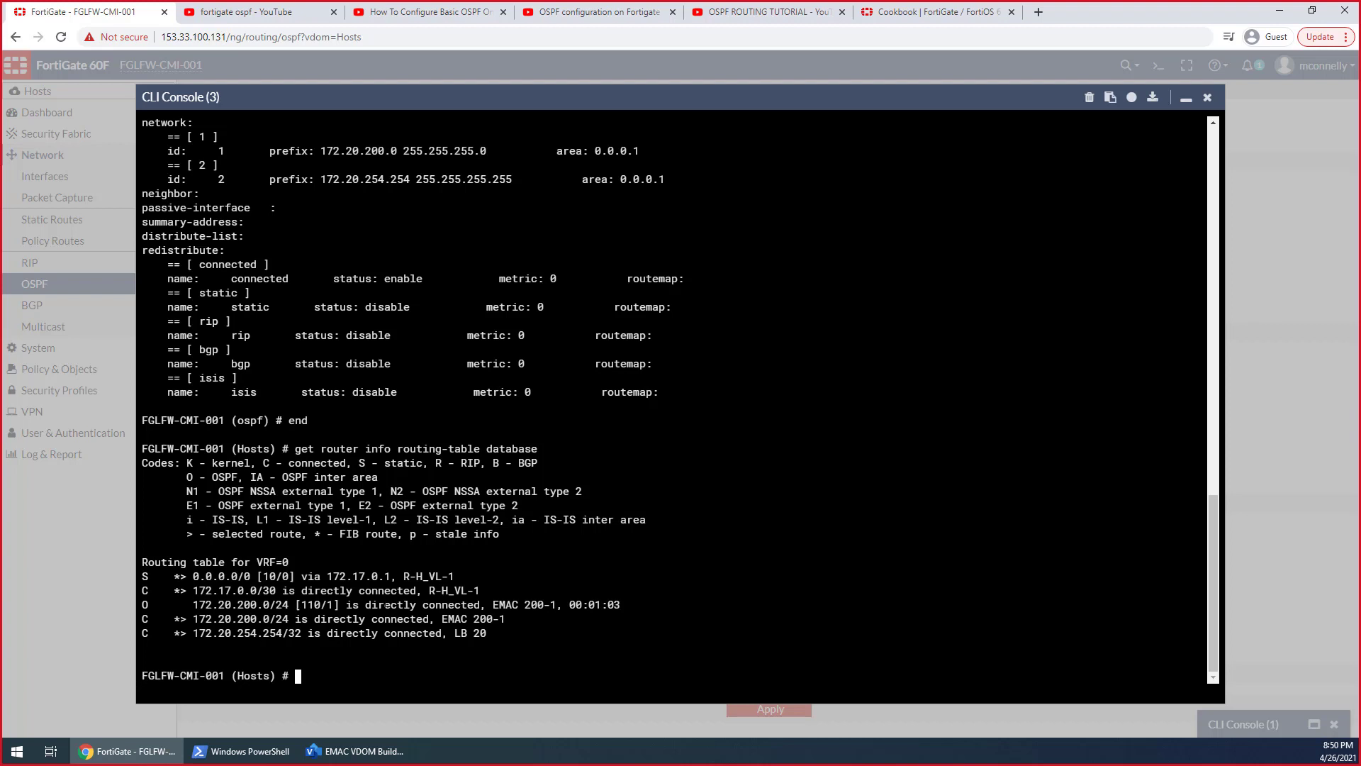
# Leave the Hosts VDOM in the console and enter the root VDOM with edit root
pyautogui.write('end')
pyautogui.press('Return')
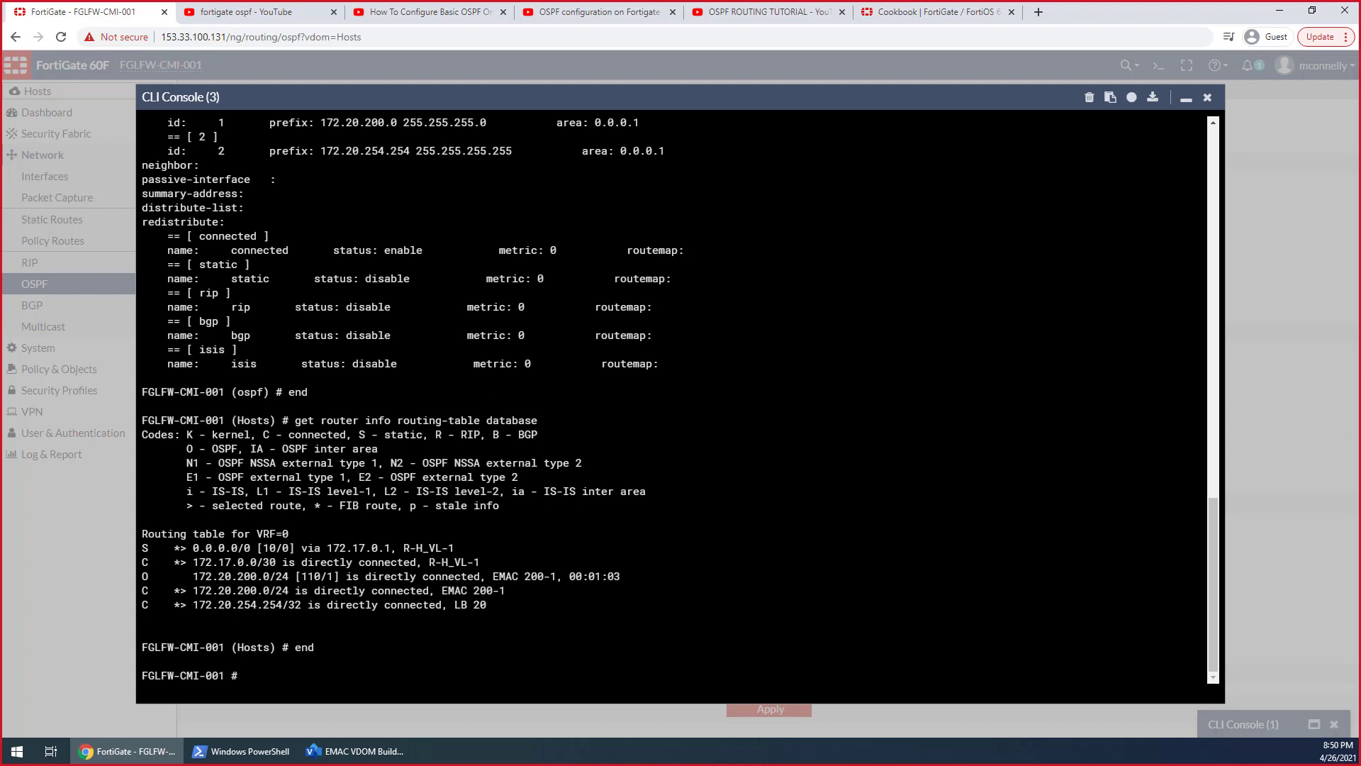
pyautogui.write('c v')
pyautogui.press('Return')
pyautogui.write('edi')
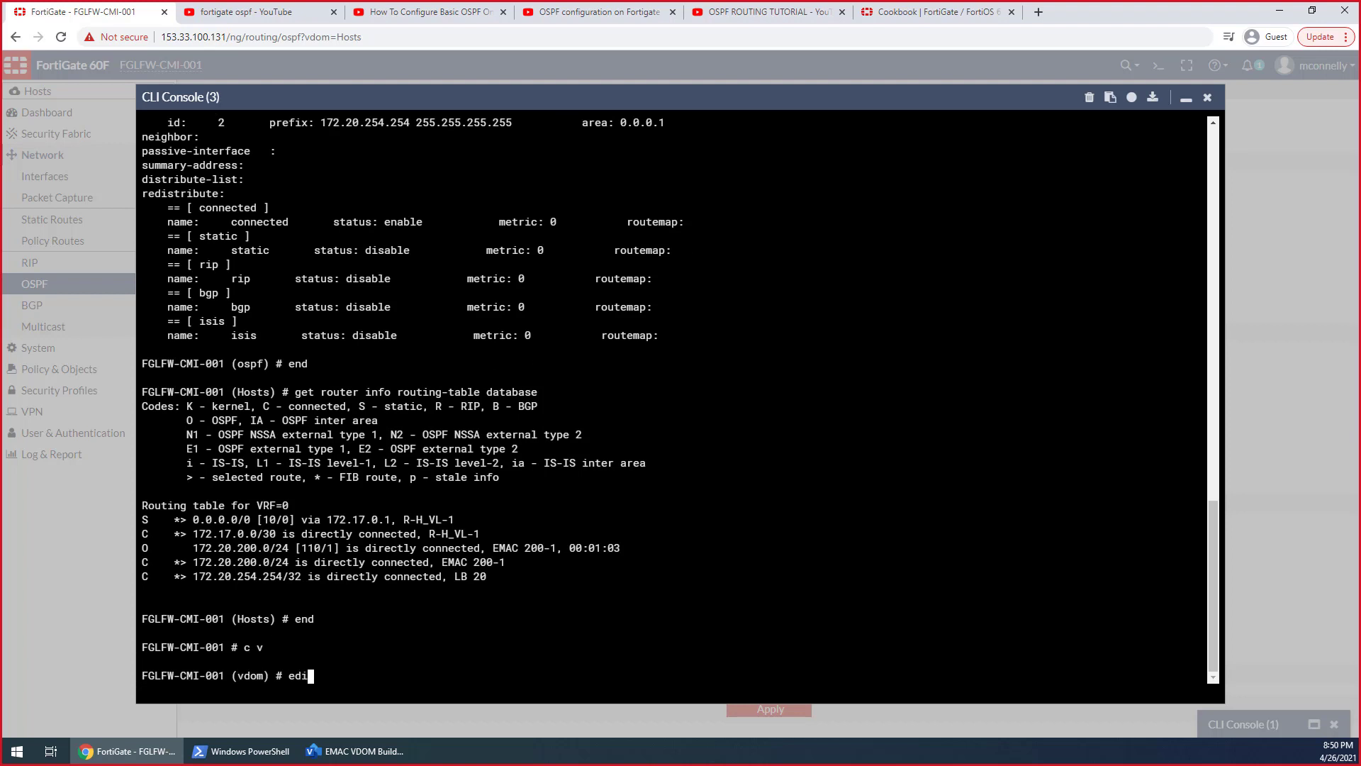
pyautogui.write('t root')
pyautogui.press('Return')
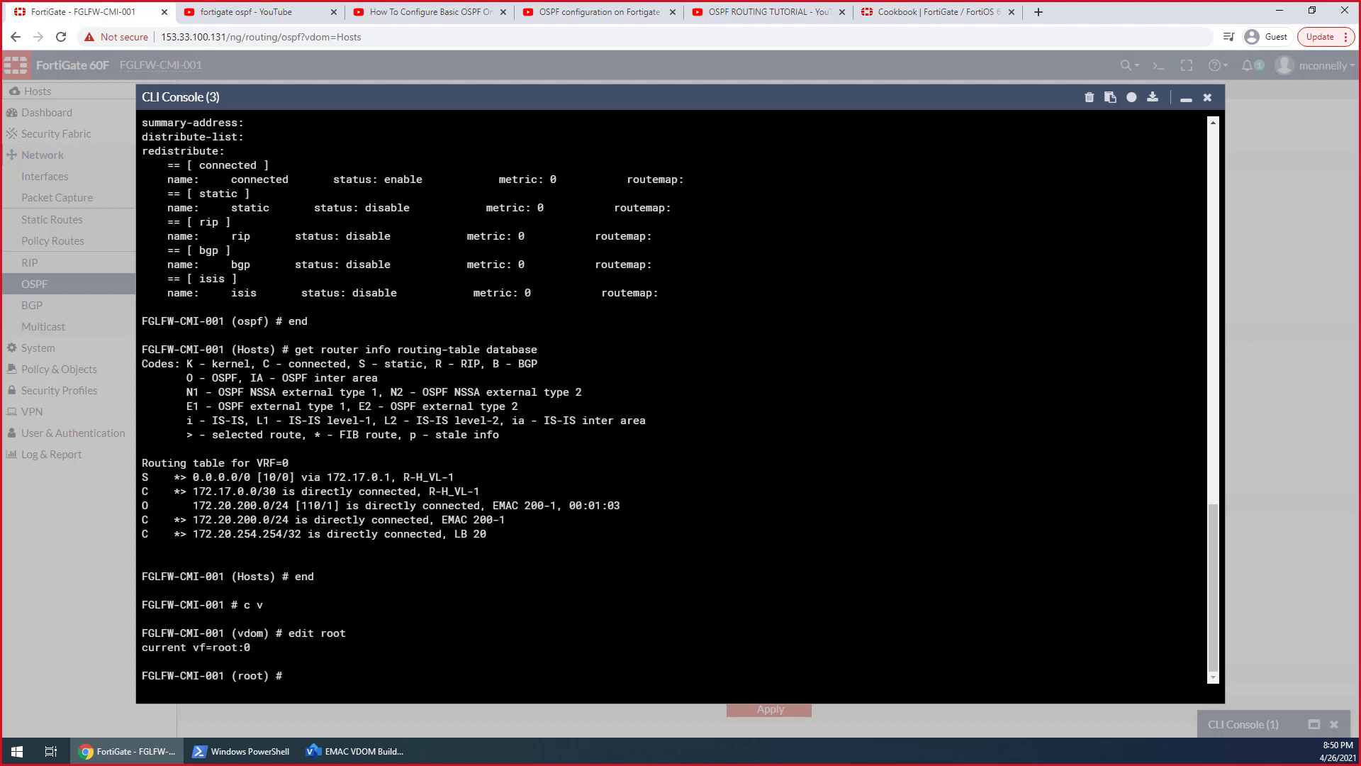
pyautogui.write('config router info rou')
pyautogui.press('Tab')
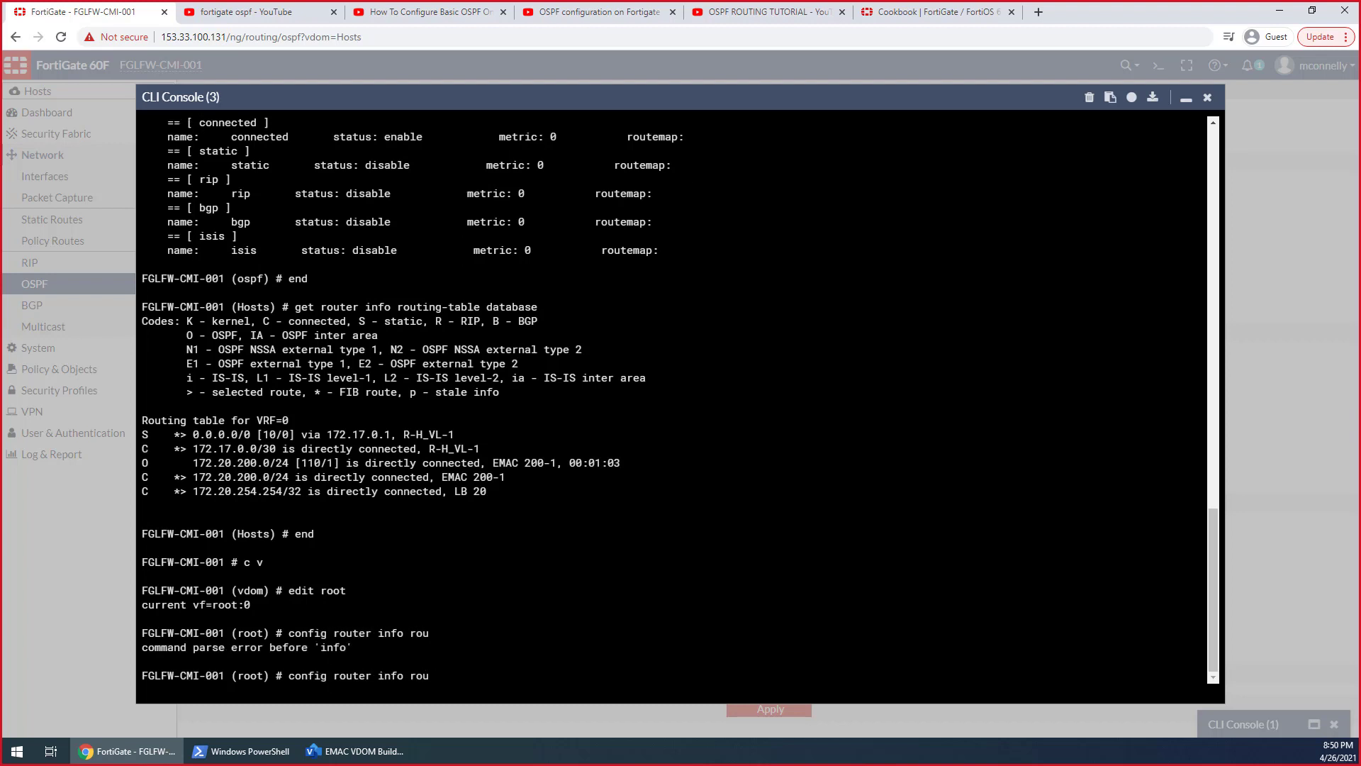
pyautogui.press('BackSpace')
pyautogui.press('BackSpace')
pyautogui.press('BackSpace')
pyautogui.press('BackSpace')
pyautogui.press('BackSpace')
pyautogui.press('BackSpace')
pyautogui.press('BackSpace')
pyautogui.press('BackSpace')
pyautogui.press('BackSpace')
pyautogui.press('BackSpace')
pyautogui.press('BackSpace')
pyautogui.press('BackSpace')
pyautogui.press('BackSpace')
pyautogui.press('BackSpace')
pyautogui.press('BackSpace')
pyautogui.press('BackSpace')
pyautogui.press('BackSpace')
pyautogui.press('BackSpace')
pyautogui.press('BackSpace')
pyautogui.press('BackSpace')
# Display the root VDOM's routing entries with get router info routing-table database
pyautogui.write('get ro')
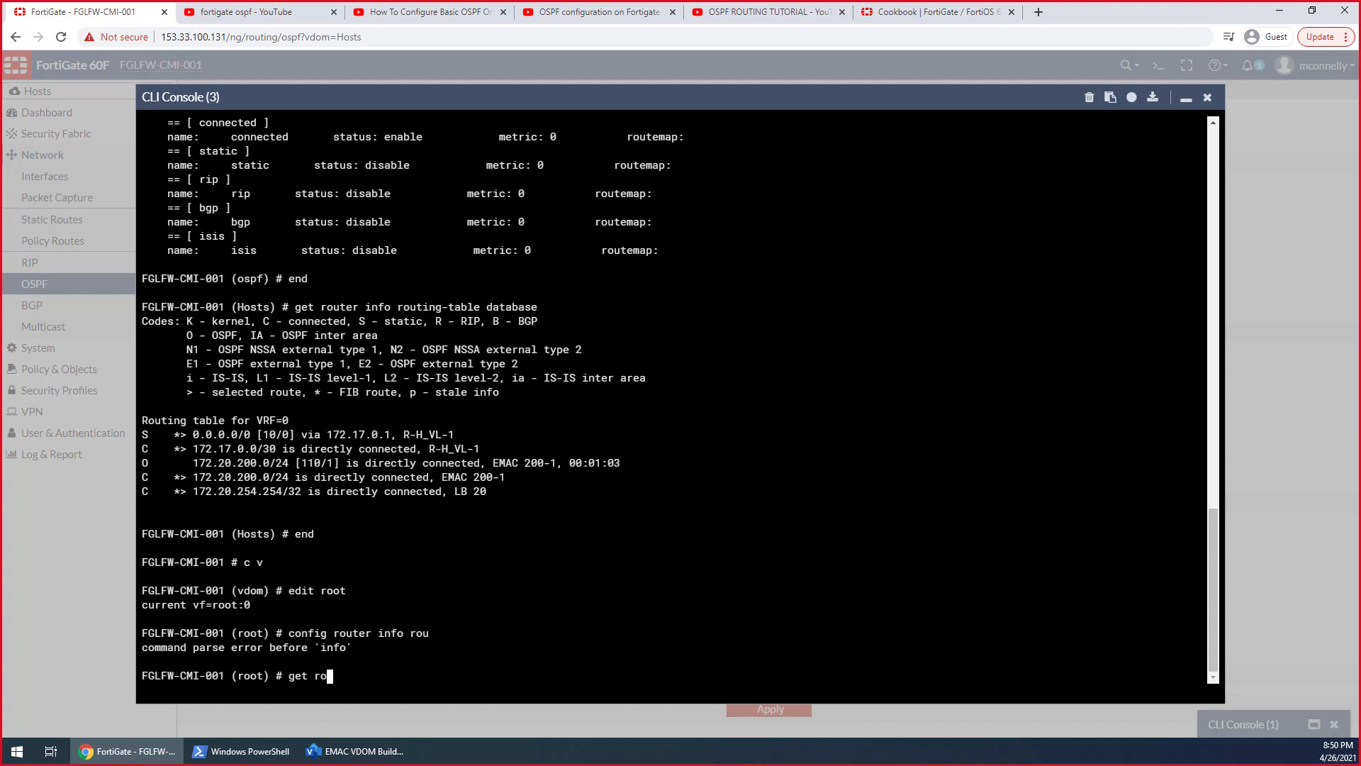
pyautogui.write('uter info rou')
pyautogui.press('Tab')
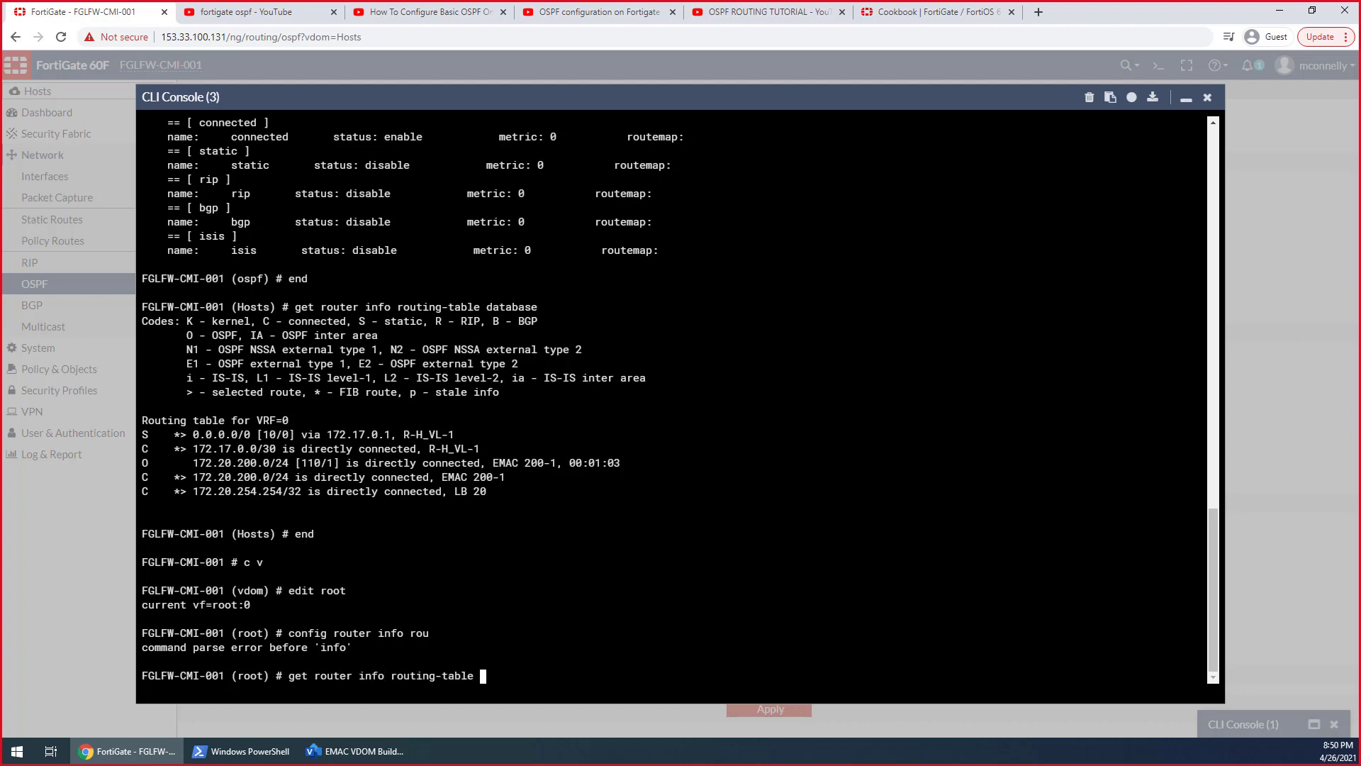
pyautogui.write('database')
pyautogui.press('Return')
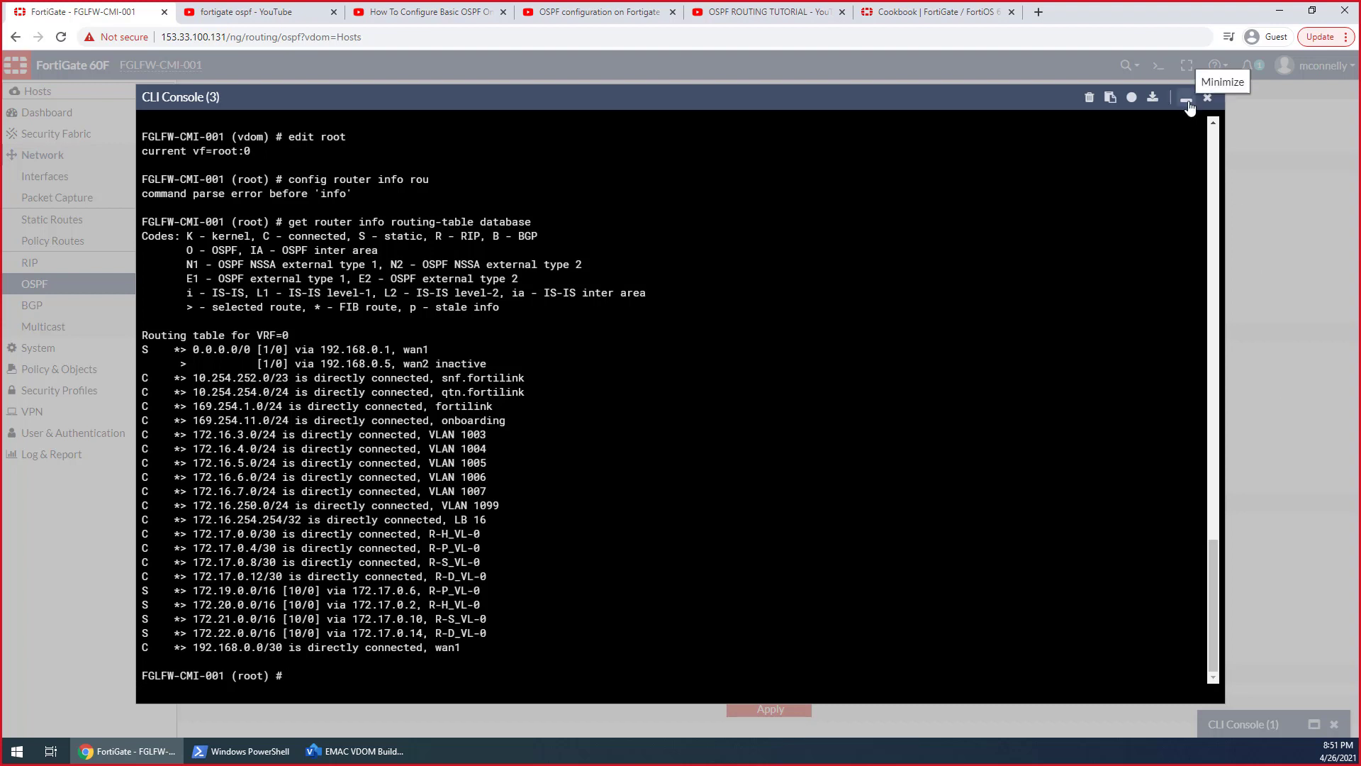
pyautogui.write('config router')
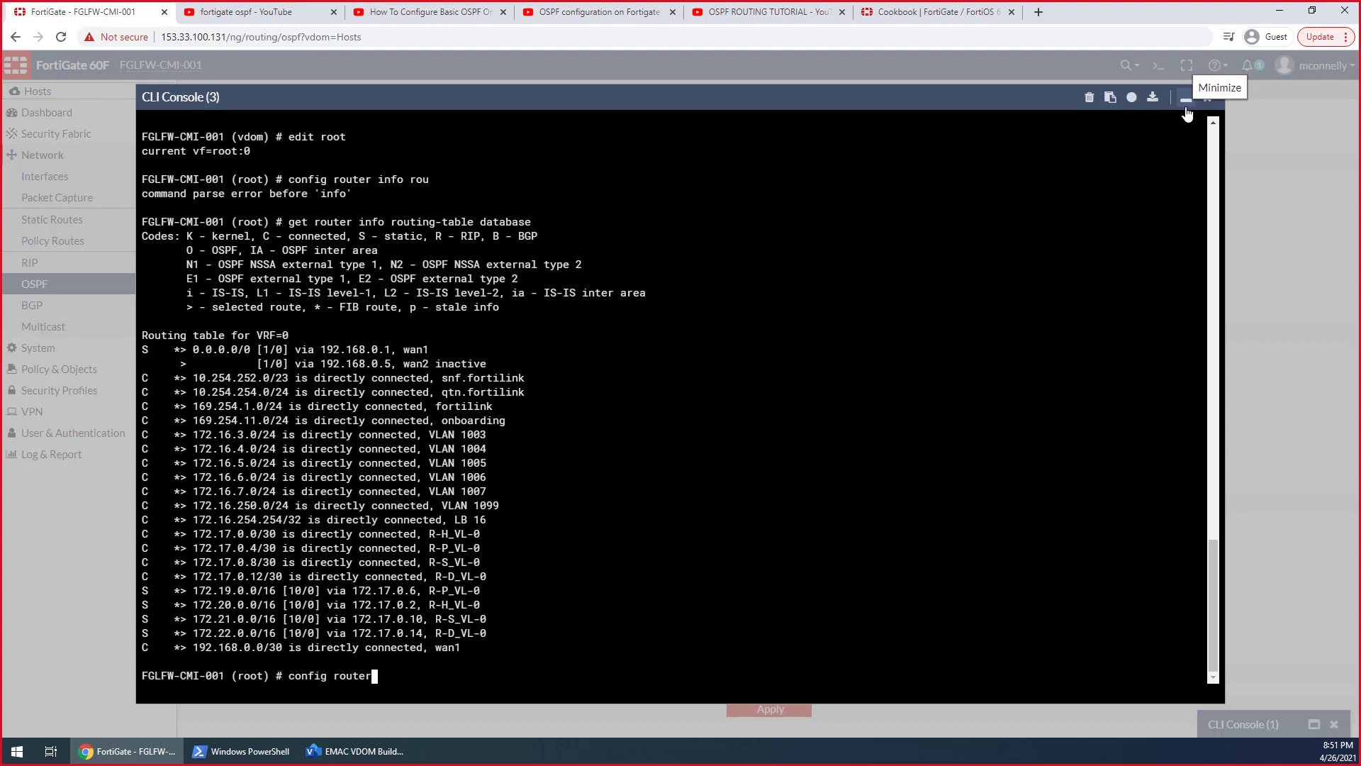
pyautogui.press('BackSpace')
pyautogui.press('BackSpace')
pyautogui.press('BackSpace')
pyautogui.press('BackSpace')
pyautogui.press('BackSpace')
pyautogui.press('BackSpace')
pyautogui.press('BackSpace')
pyautogui.press('BackSpace')
pyautogui.press('BackSpace')
pyautogui.press('BackSpace')
pyautogui.press('BackSpace')
pyautogui.press('BackSpace')
pyautogui.press('BackSpace')
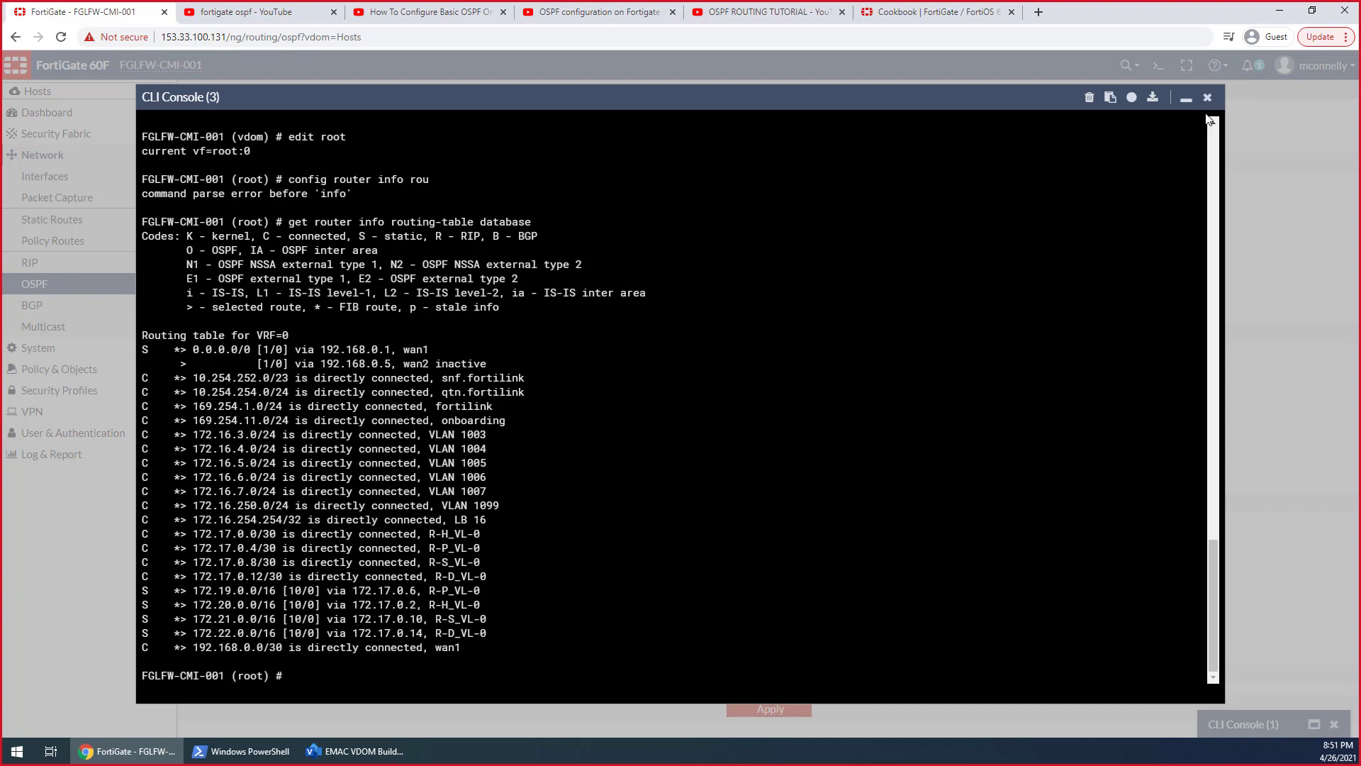
# Minimize the console and set the administrative distance of the Hosts VDOM's 0.0.0.0/0 static route to 240
pyautogui.click(1207, 102)
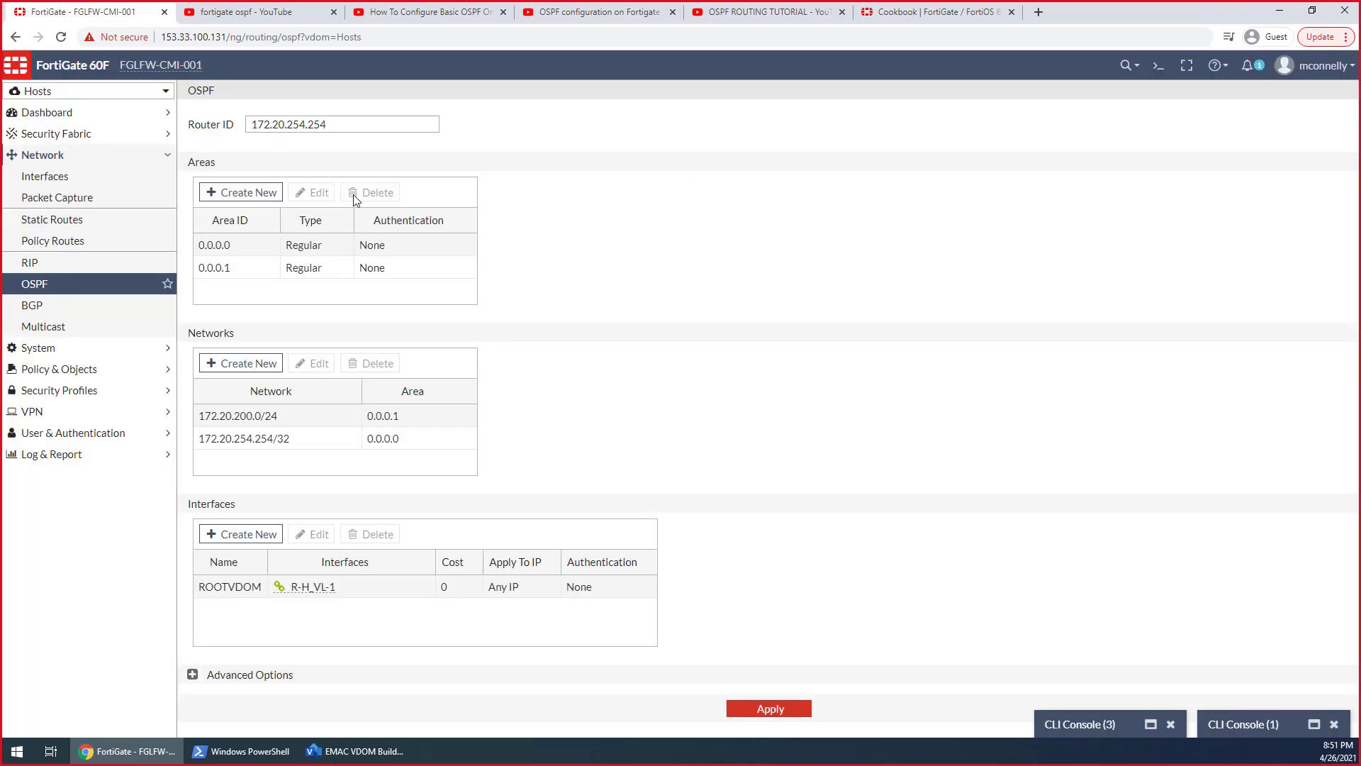
pyautogui.click(69, 221)
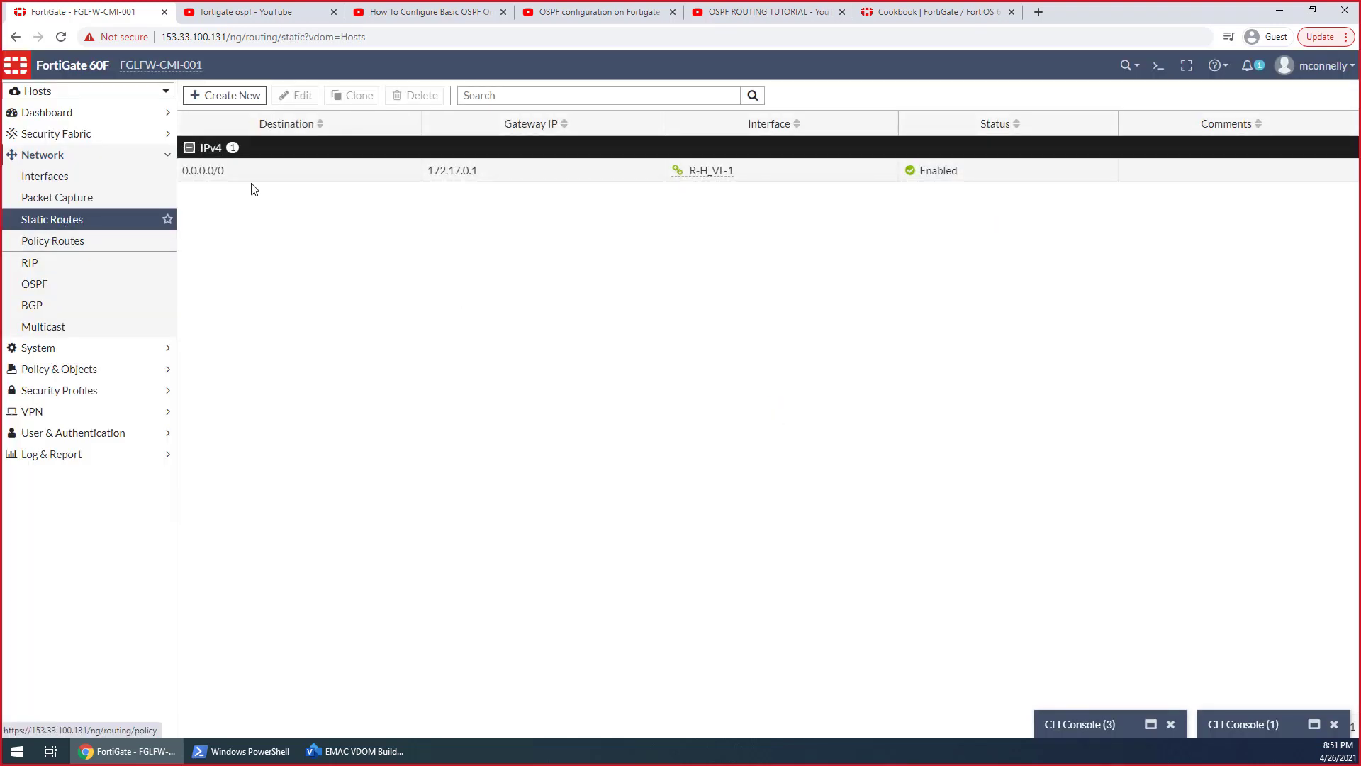
pyautogui.doubleClick(249, 175)
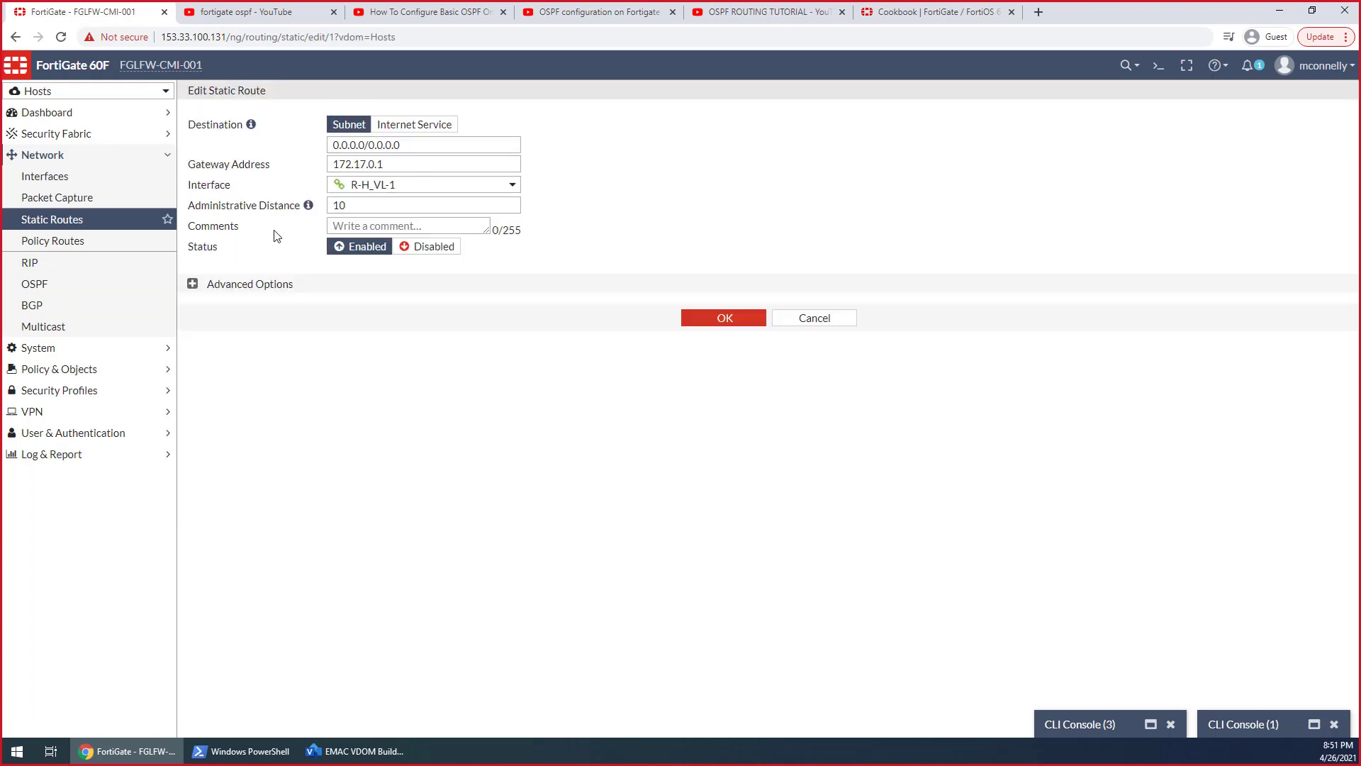
pyautogui.moveTo(352, 206); pyautogui.dragTo(305, 210)
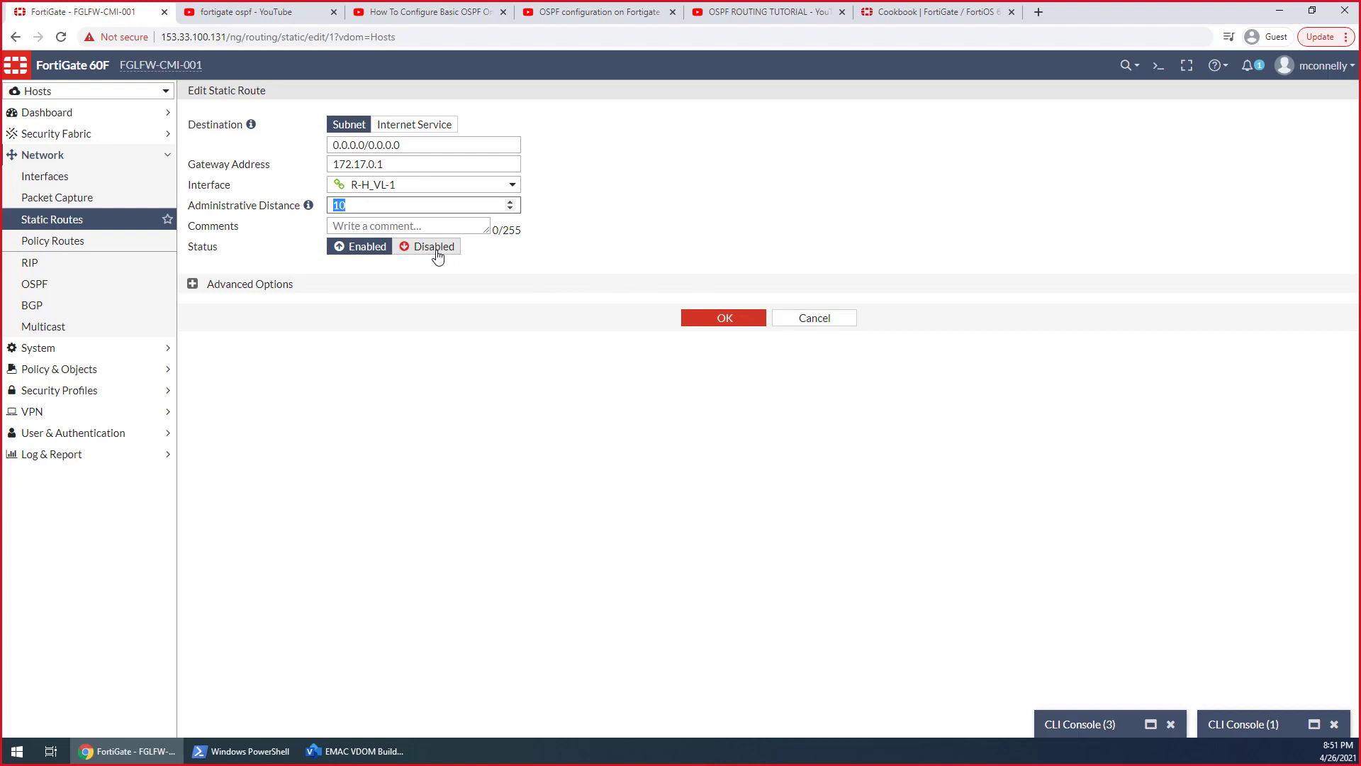
pyautogui.write('11')
pyautogui.press('BackSpace')
pyautogui.press('BackSpace')
pyautogui.press('BackSpace')
pyautogui.write('24')
pyautogui.click(721, 317)
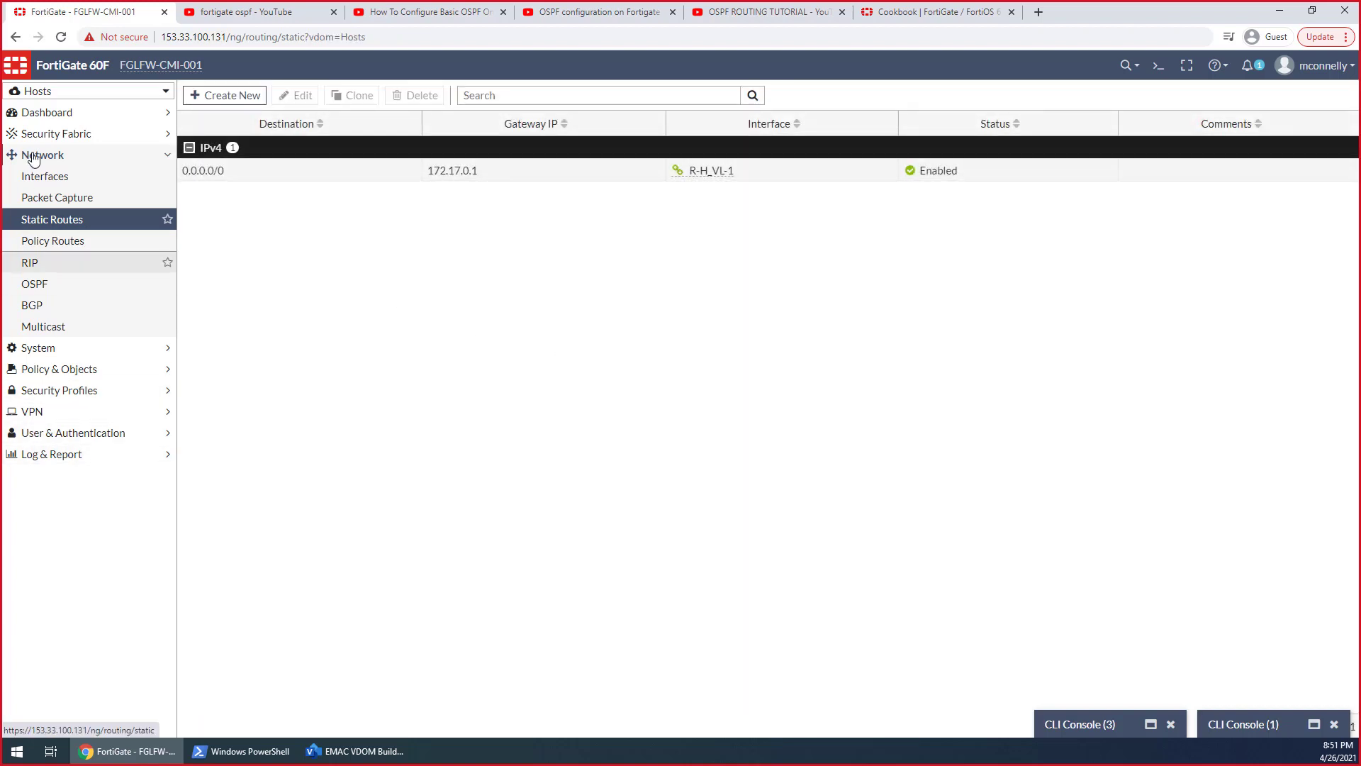
# Switch to the root VDOM and set the administrative distance of its 172.20.0.0/16 static route to 240
pyautogui.click(37, 116)
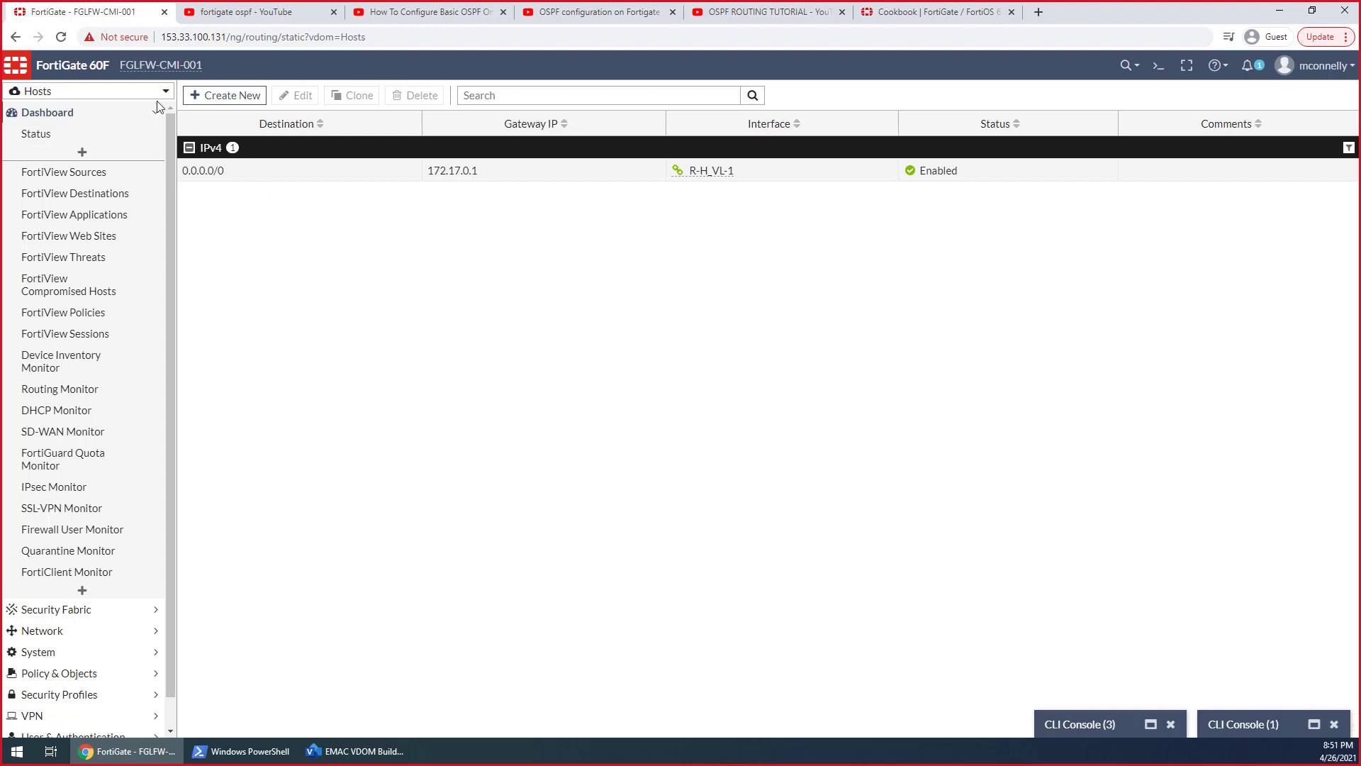
pyautogui.click(100, 95)
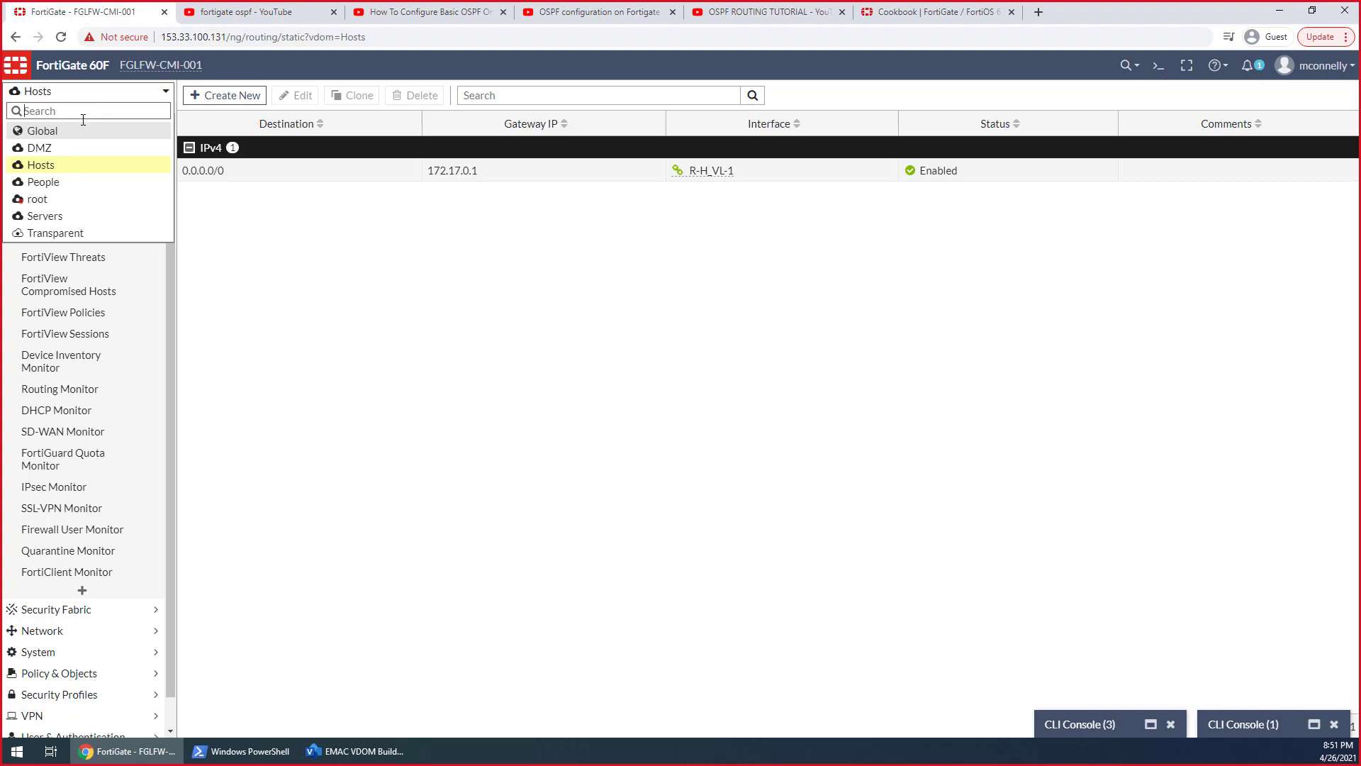
pyautogui.click(50, 200)
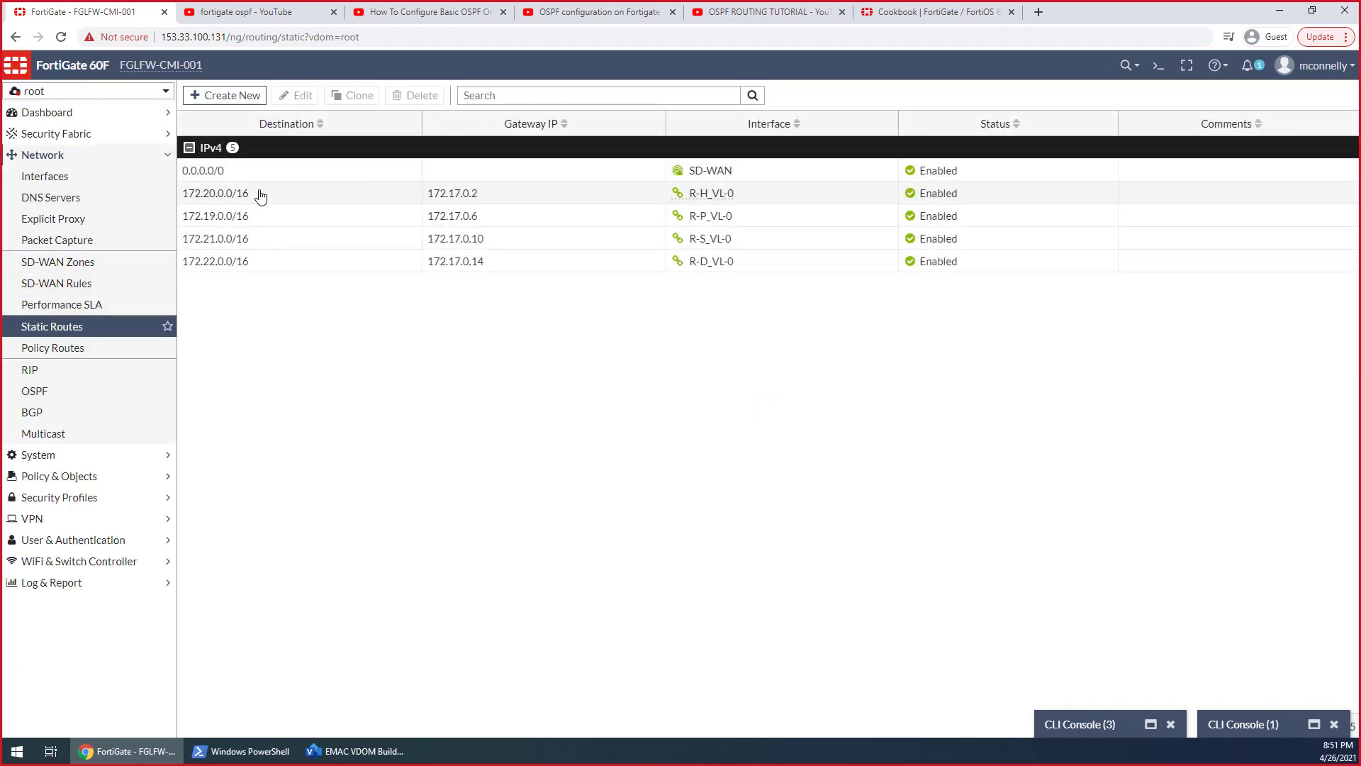
pyautogui.doubleClick(261, 196)
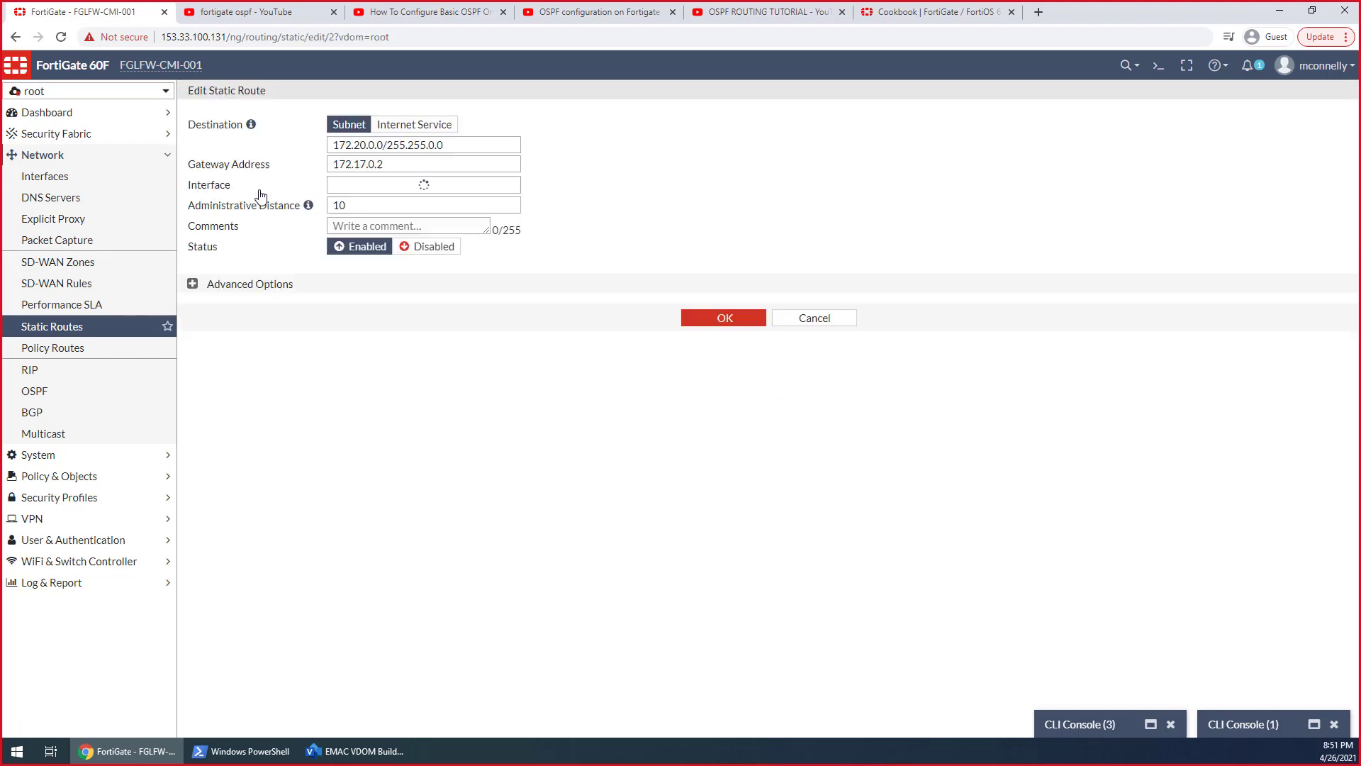
pyautogui.moveTo(356, 205); pyautogui.dragTo(278, 205)
pyautogui.write('240')
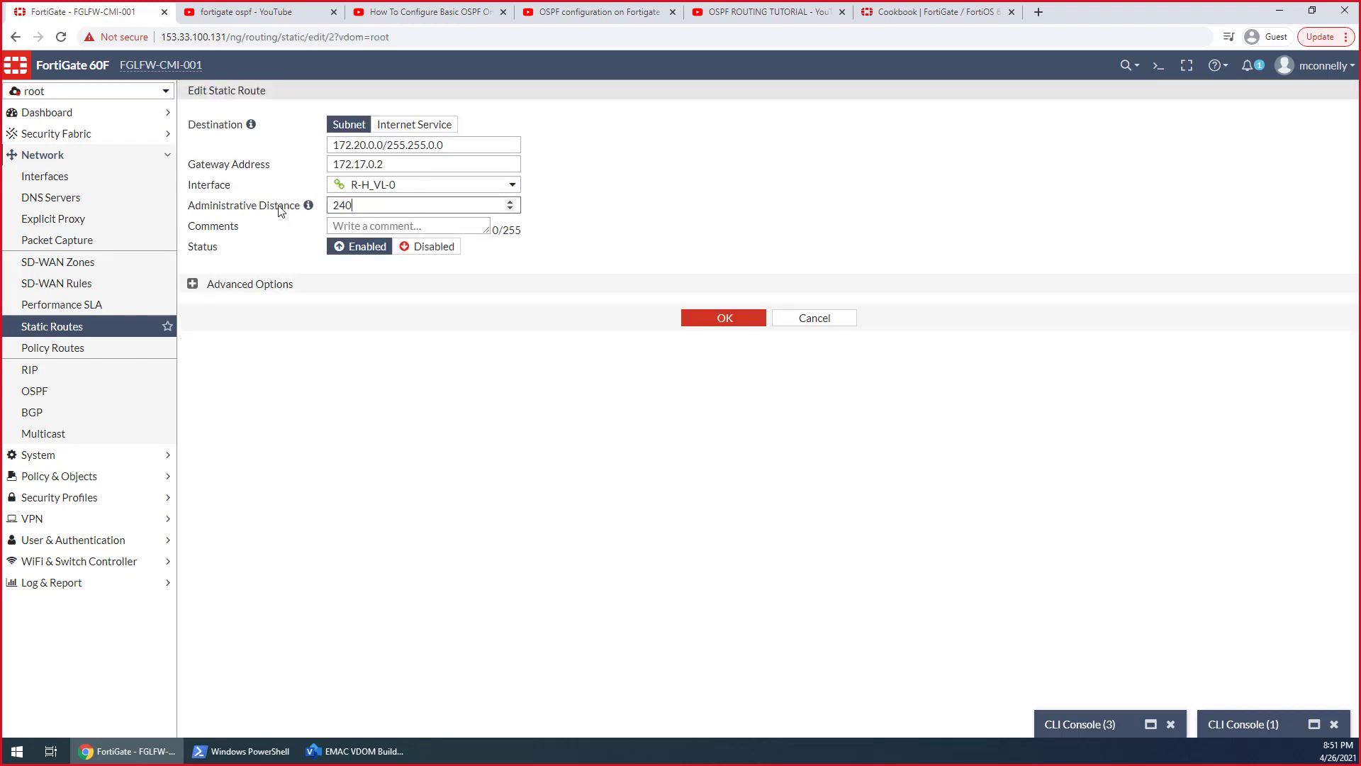
pyautogui.click(712, 318)
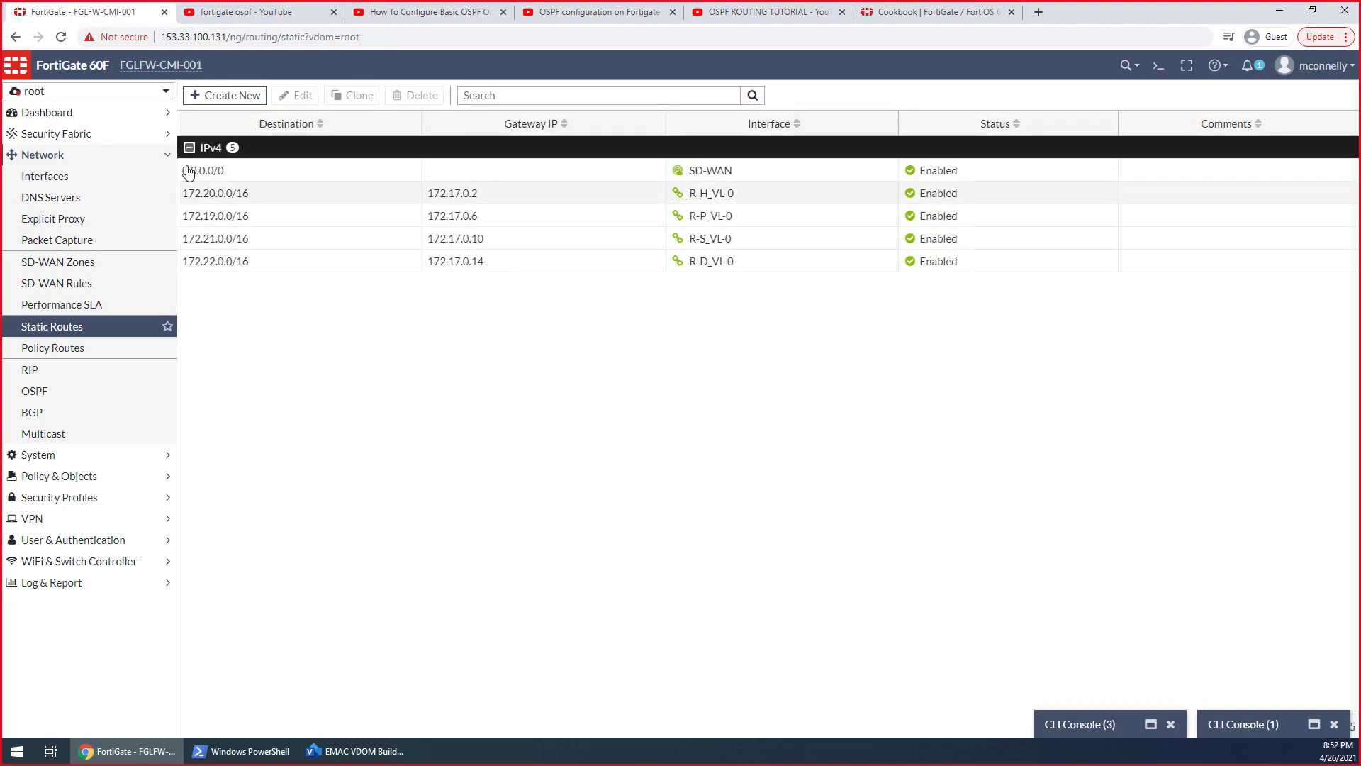
# Switch back to the Hosts VDOM and stop the packet sniffer running in CLI Console (1)
pyautogui.click(71, 93)
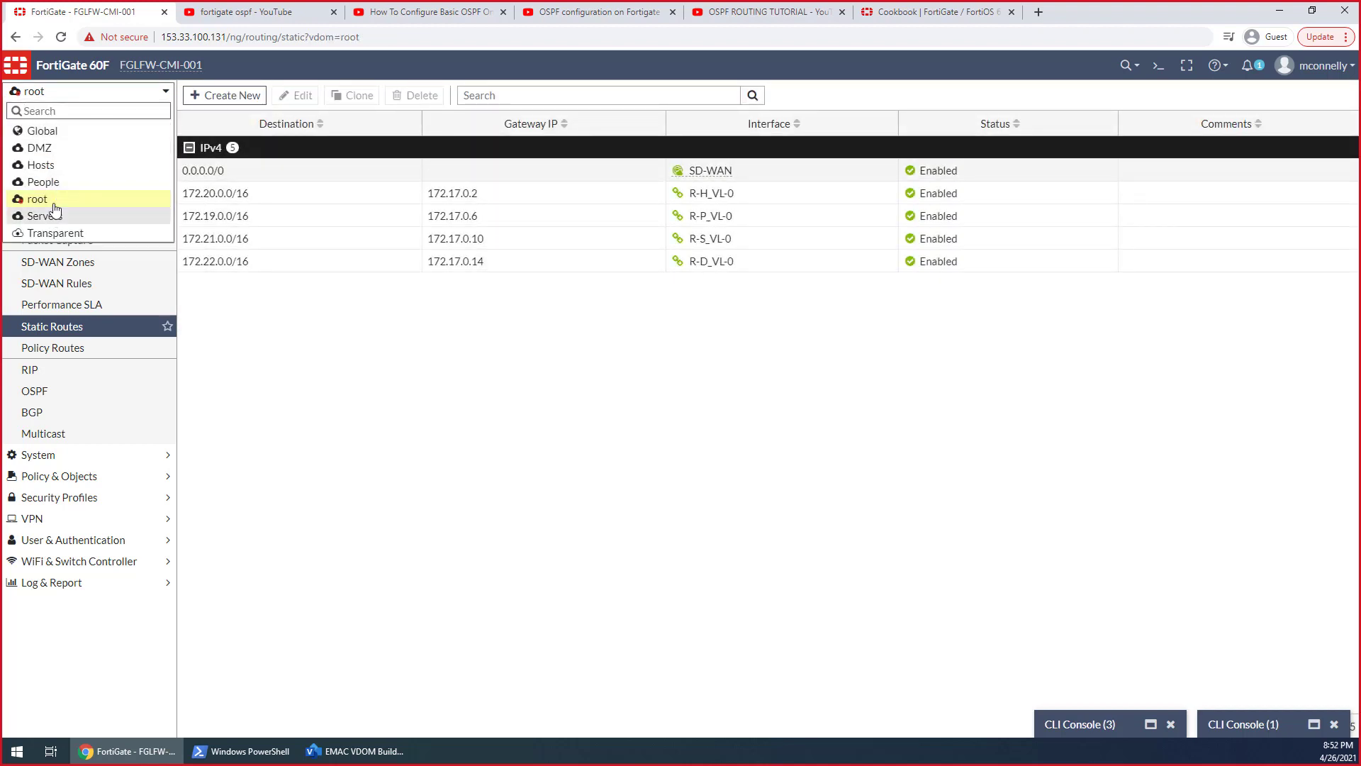
pyautogui.click(56, 168)
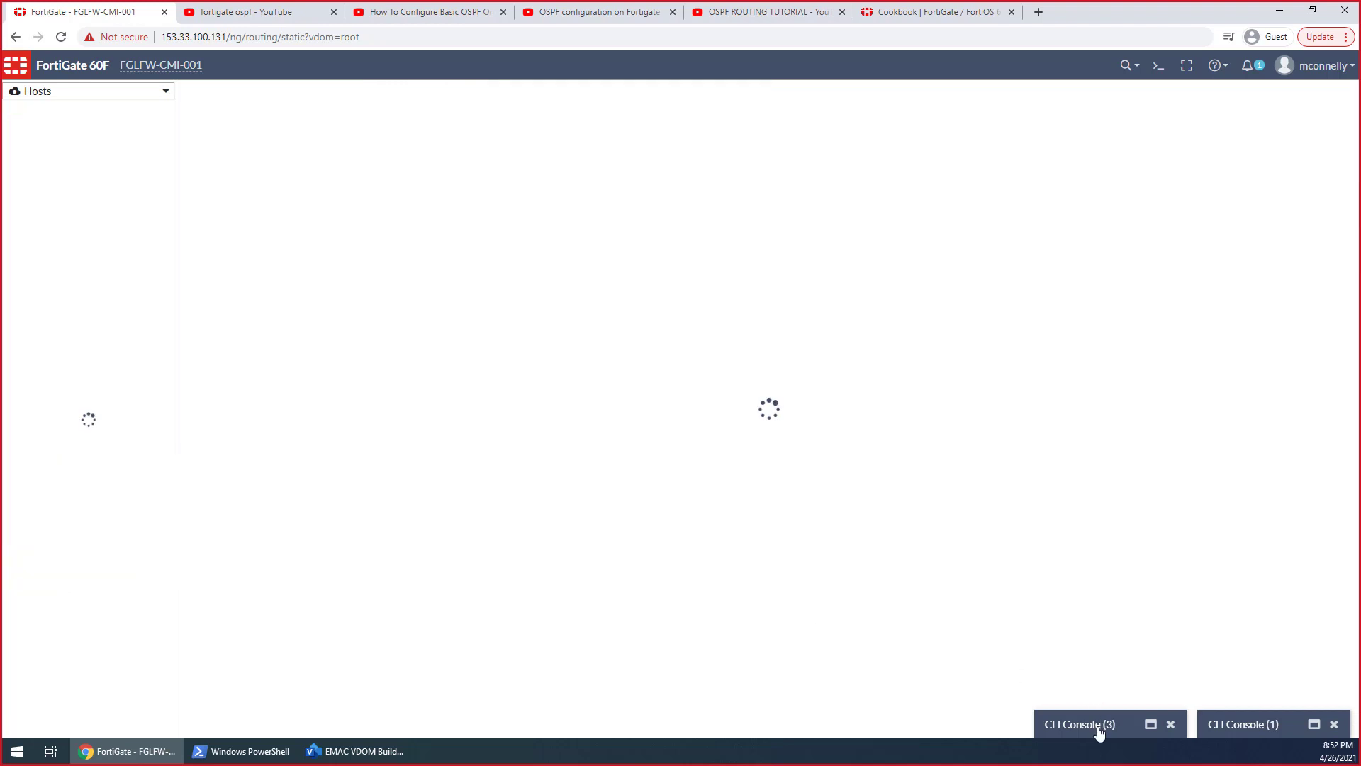
pyautogui.click(1099, 723)
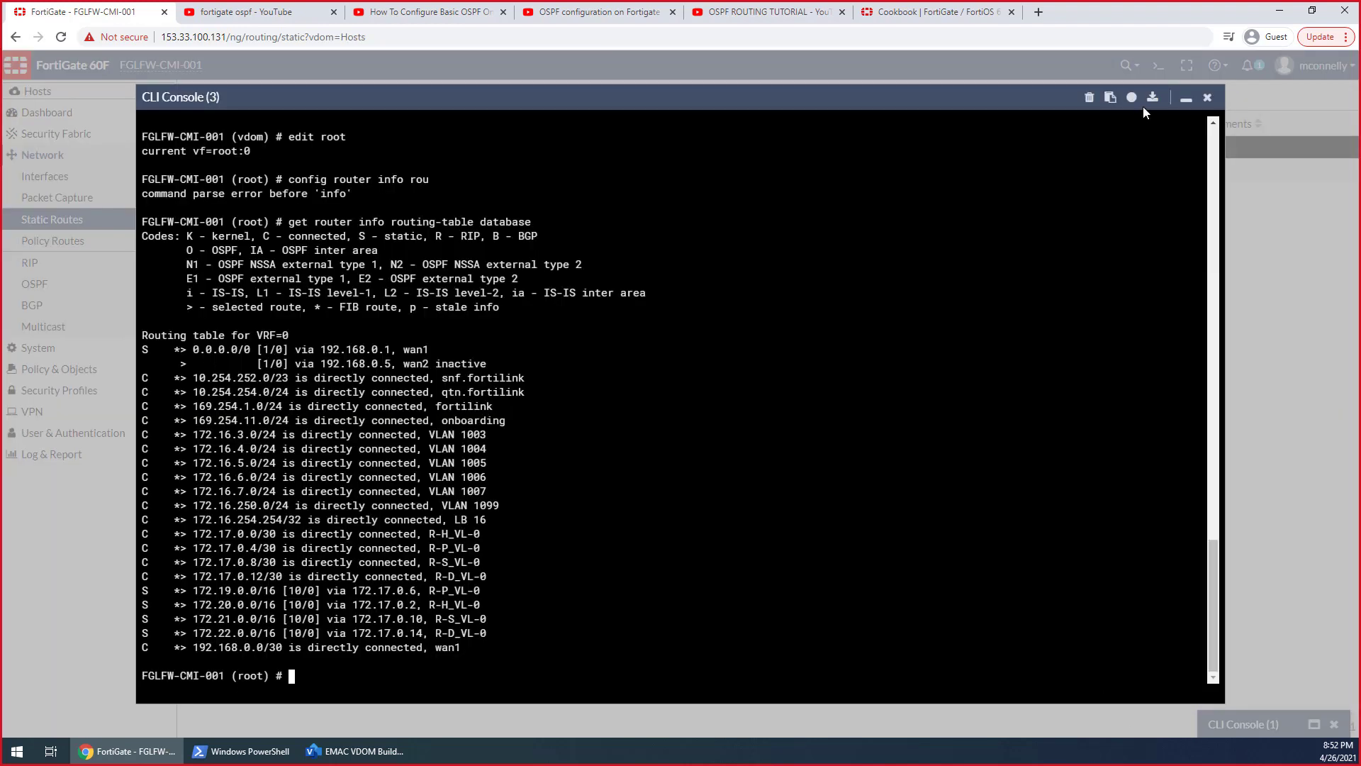
pyautogui.click(1186, 101)
pyautogui.click(1241, 723)
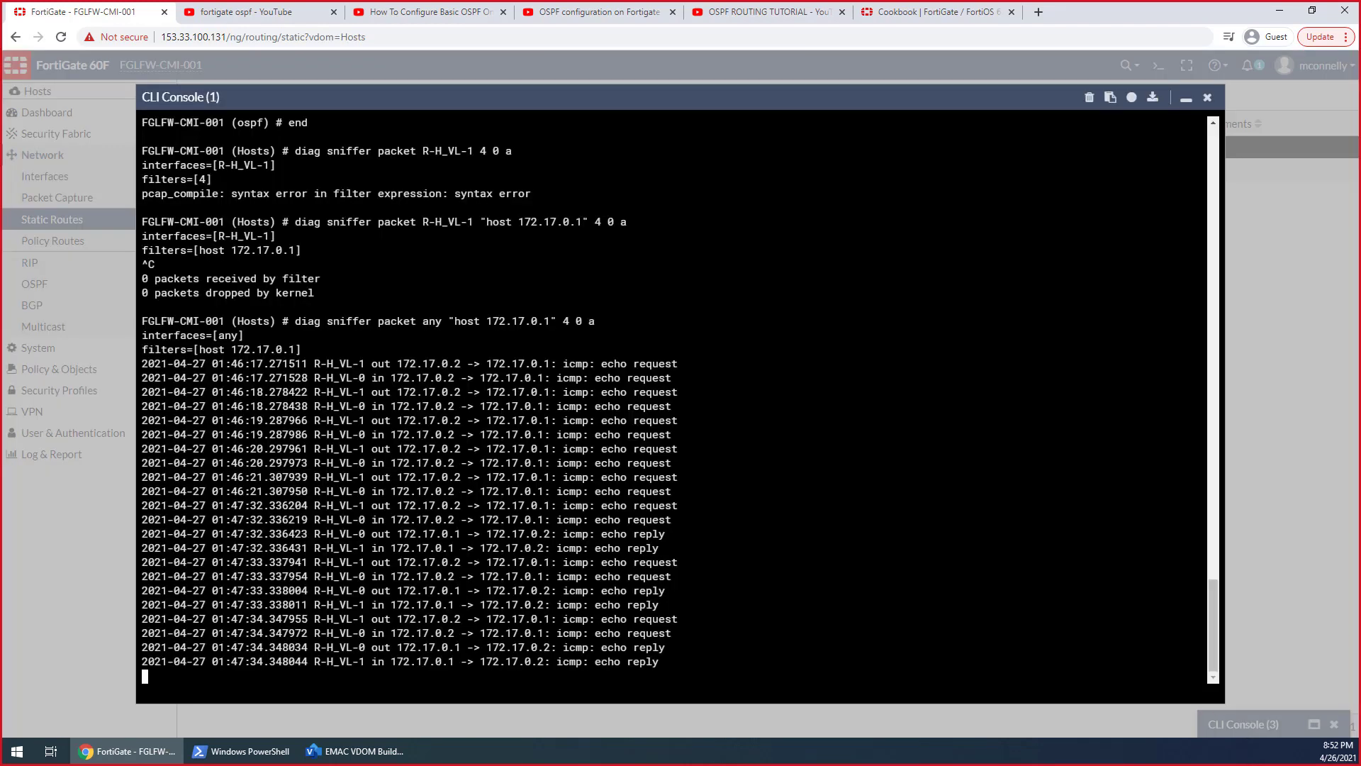
pyautogui.hotkey('ctrl', 'c')
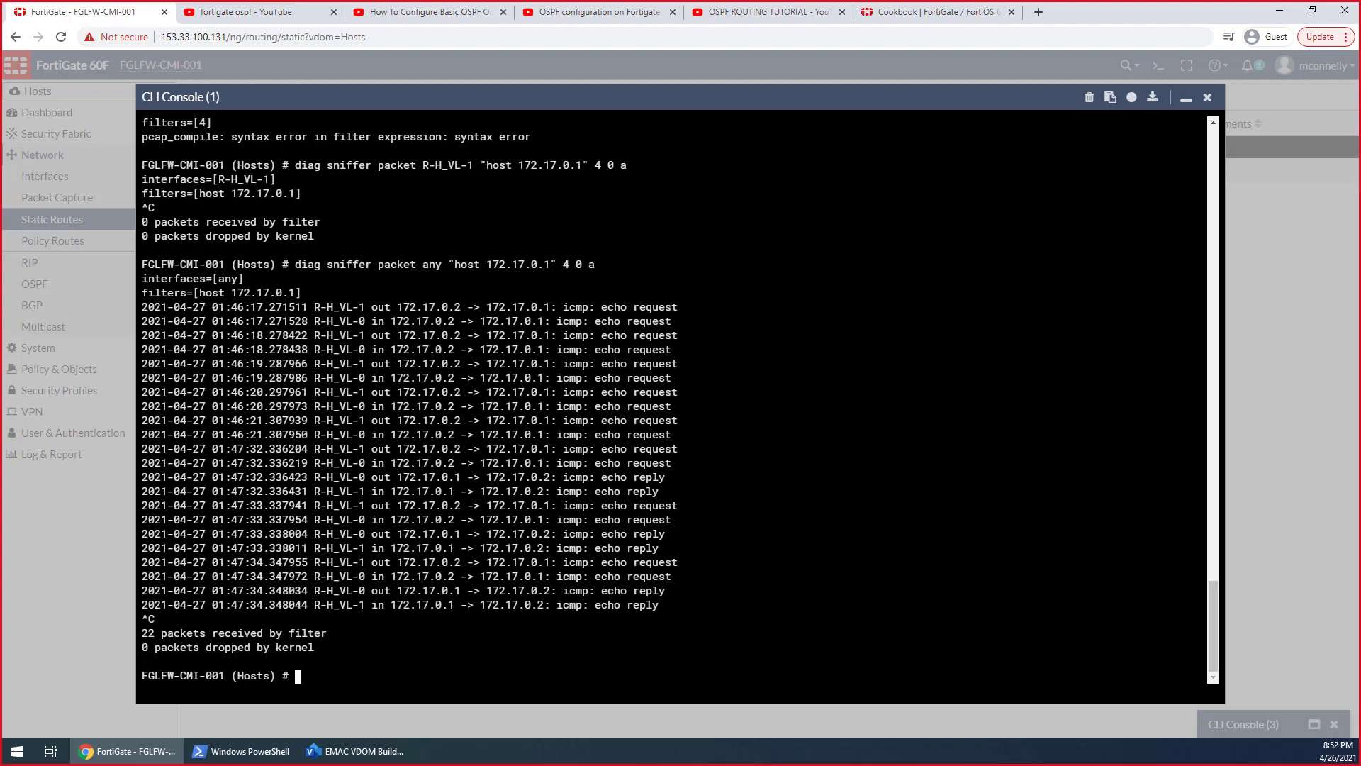
pyautogui.write('config ro')
pyautogui.press('BackSpace')
pyautogui.press('BackSpace')
pyautogui.press('BackSpace')
pyautogui.press('BackSpace')
pyautogui.press('BackSpace')
pyautogui.press('BackSpace')
pyautogui.press('BackSpace')
pyautogui.press('BackSpace')
pyautogui.press('BackSpace')
# Run get router info routing-table database in the Hosts VDOM's console to review its routes, and minimize the console
pyautogui.write('get rou')
pyautogui.write('ter ')
pyautogui.write('route-map')
pyautogui.press('BackSpace')
pyautogui.press('BackSpace')
pyautogui.press('BackSpace')
pyautogui.press('BackSpace')
pyautogui.press('BackSpace')
pyautogui.press('BackSpace')
pyautogui.press('BackSpace')
pyautogui.press('BackSpace')
pyautogui.press('BackSpace')
pyautogui.press('BackSpace')
pyautogui.write('info routing-table database')
pyautogui.press('Return')
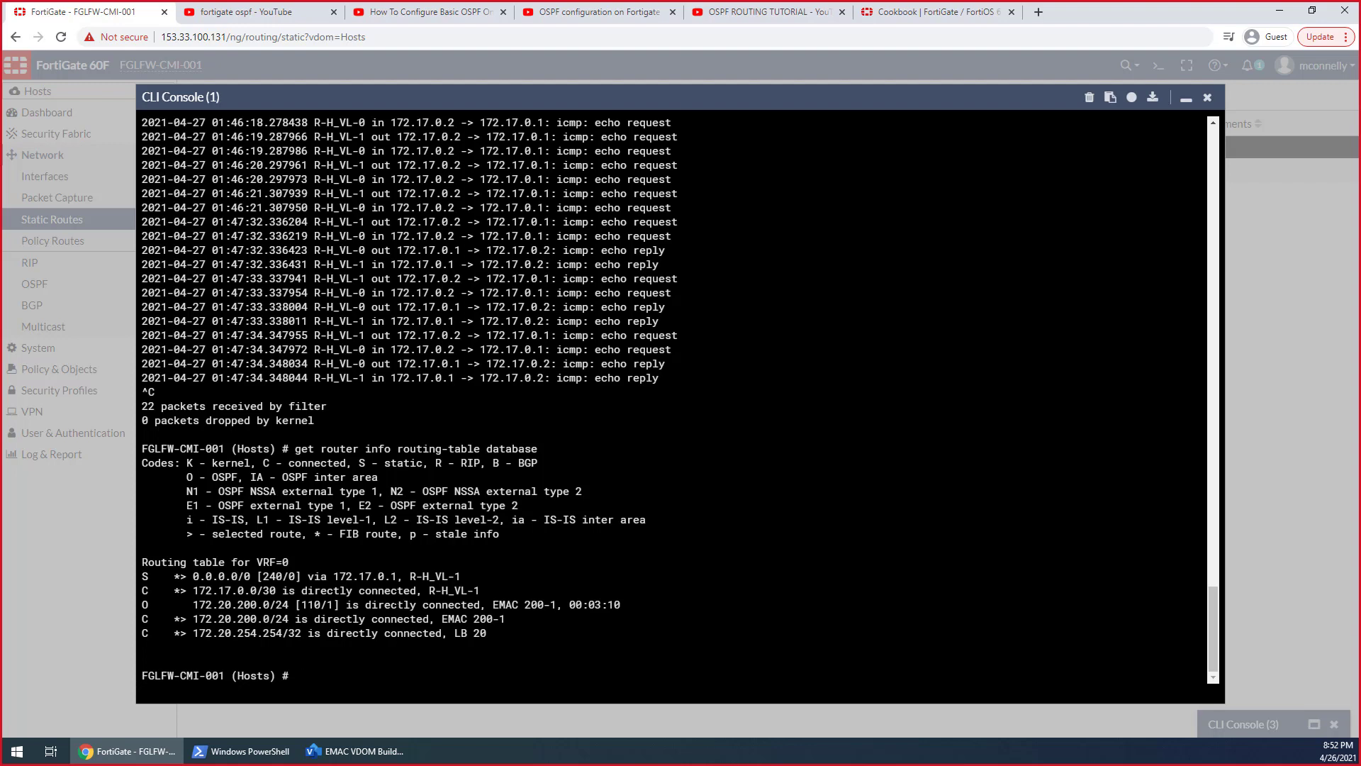
pyautogui.click(1187, 100)
# Rerun get router info routing-table database in the root VDOM's CLI Console (3), and minimize the console
pyautogui.click(1122, 727)
pyautogui.click(1187, 97)
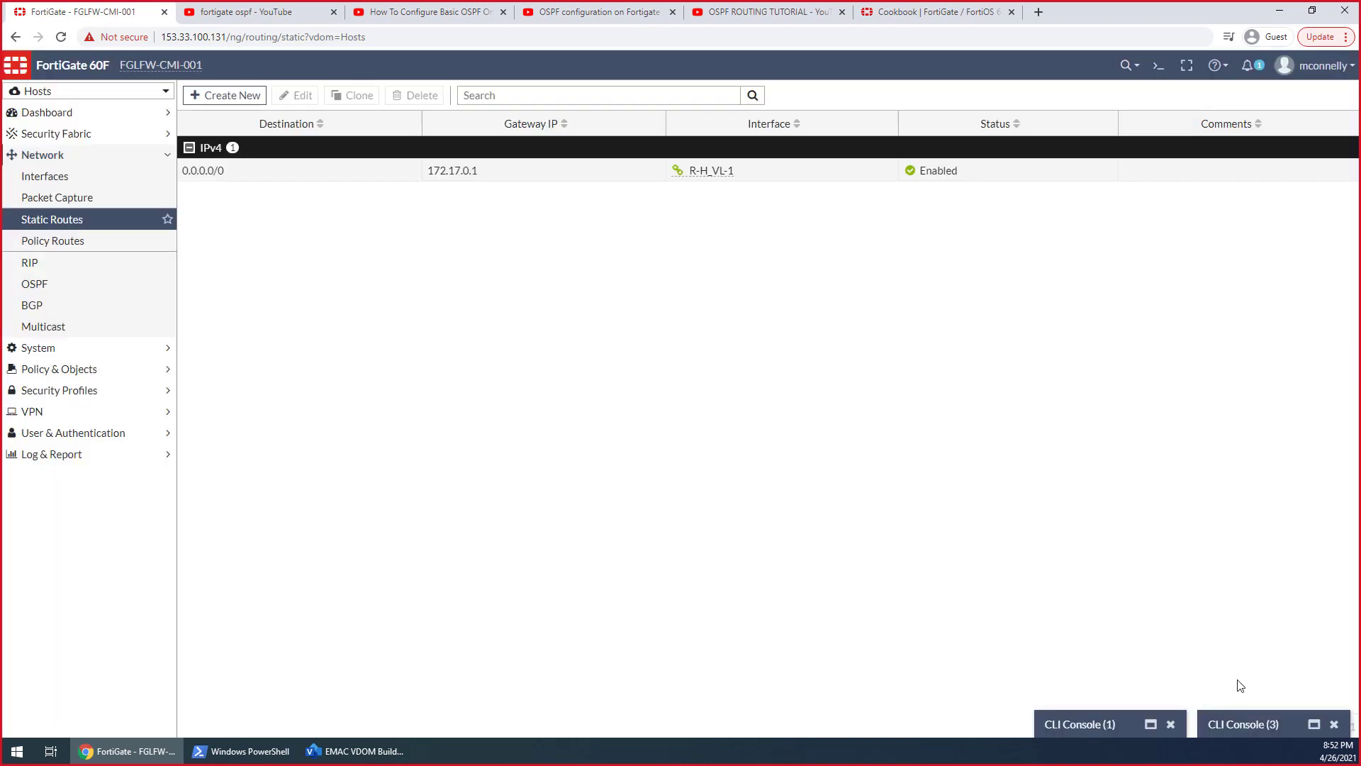
pyautogui.click(1242, 727)
pyautogui.press('Up')
pyautogui.press('Return')
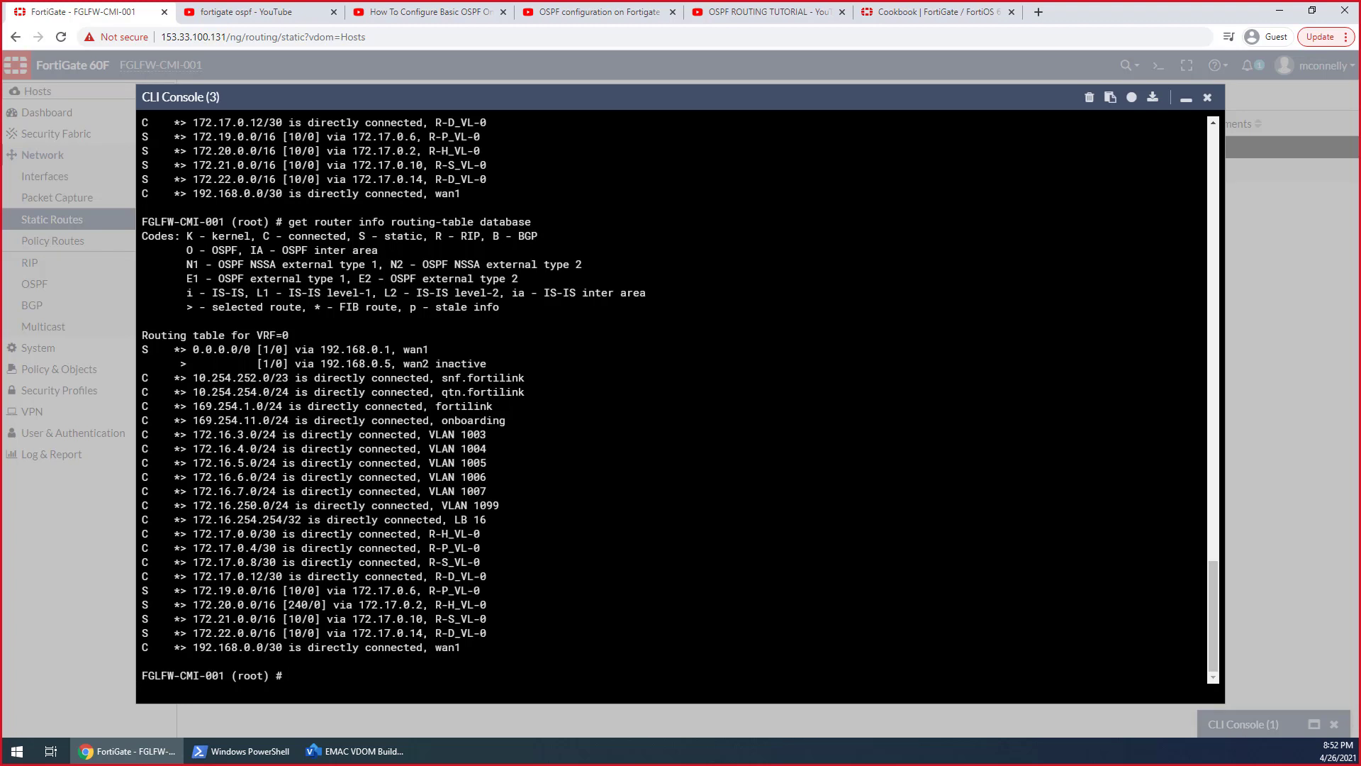
pyautogui.click(1187, 99)
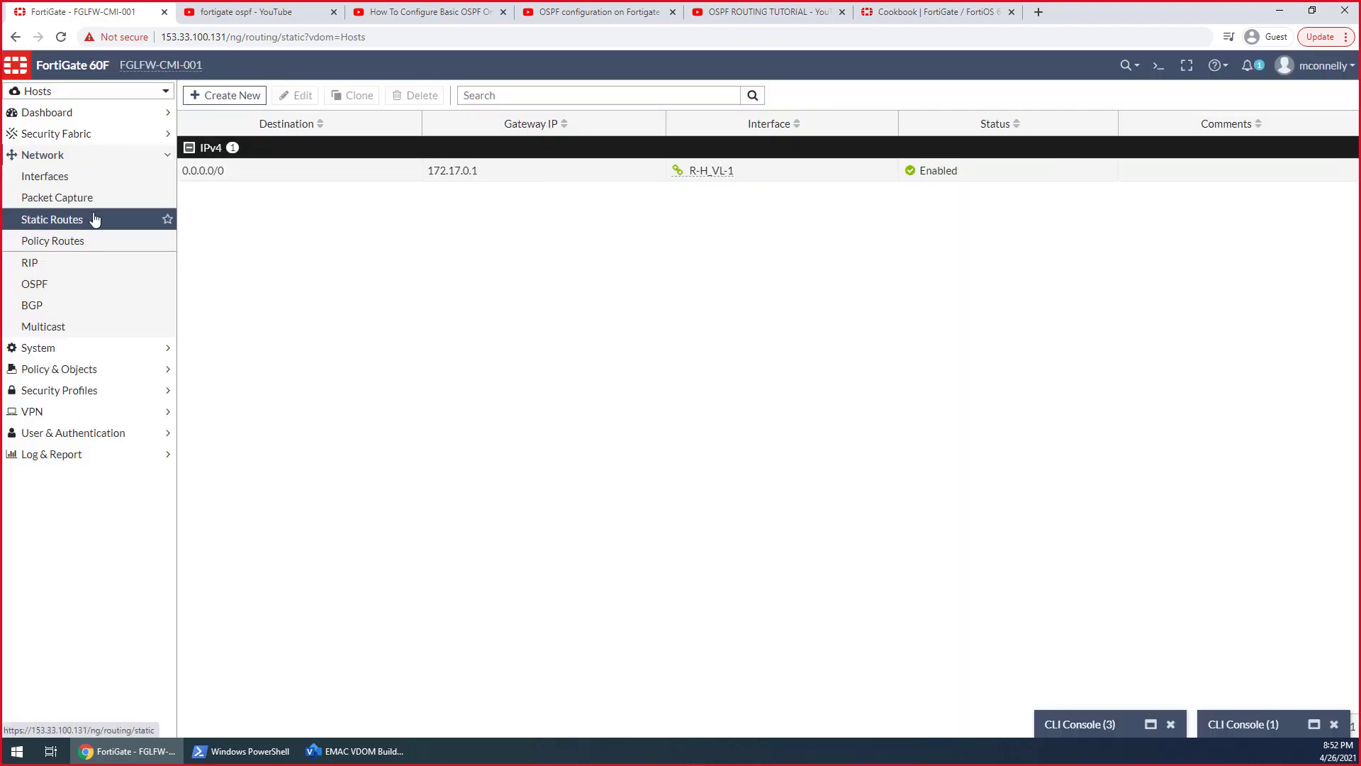
# Delete the 0.0.0.0/0 static route via 172.17.0.1 from the Hosts VDOM
pyautogui.click(213, 172)
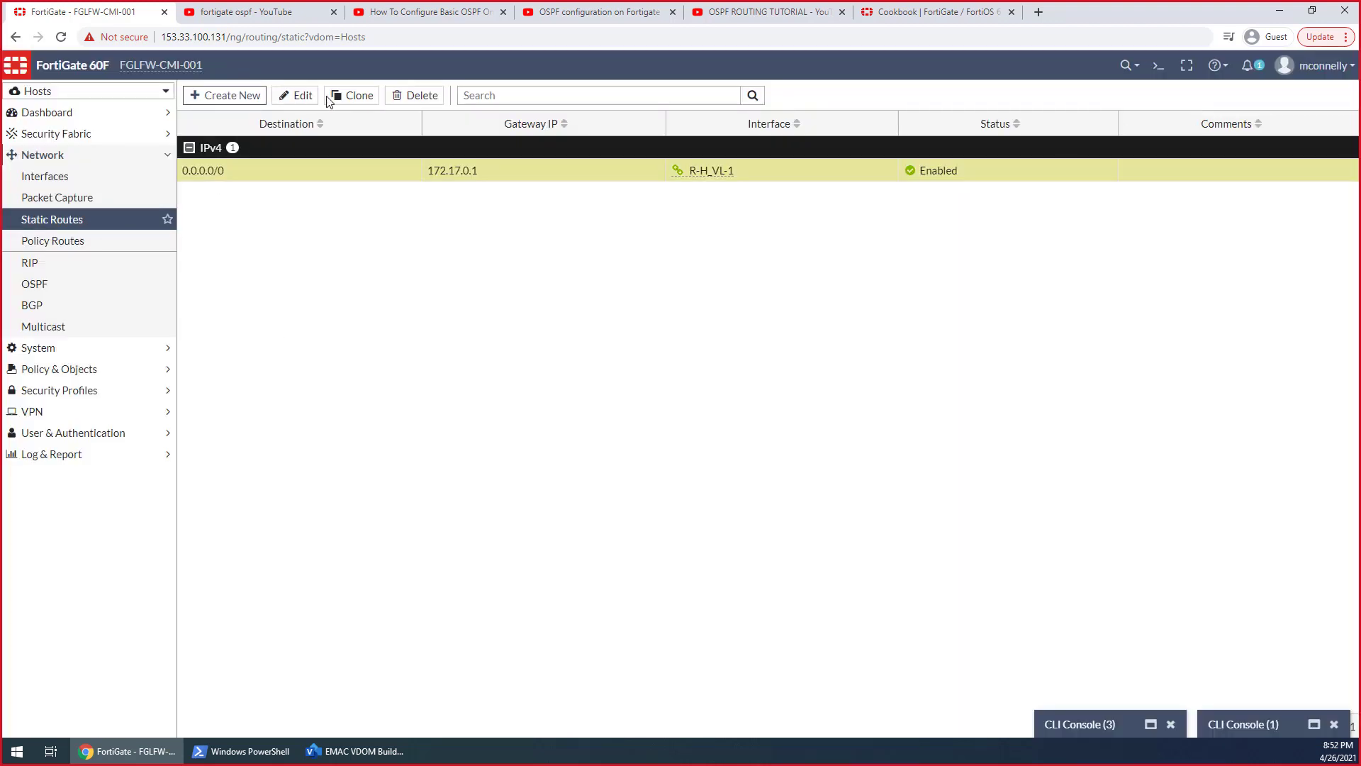
pyautogui.click(411, 95)
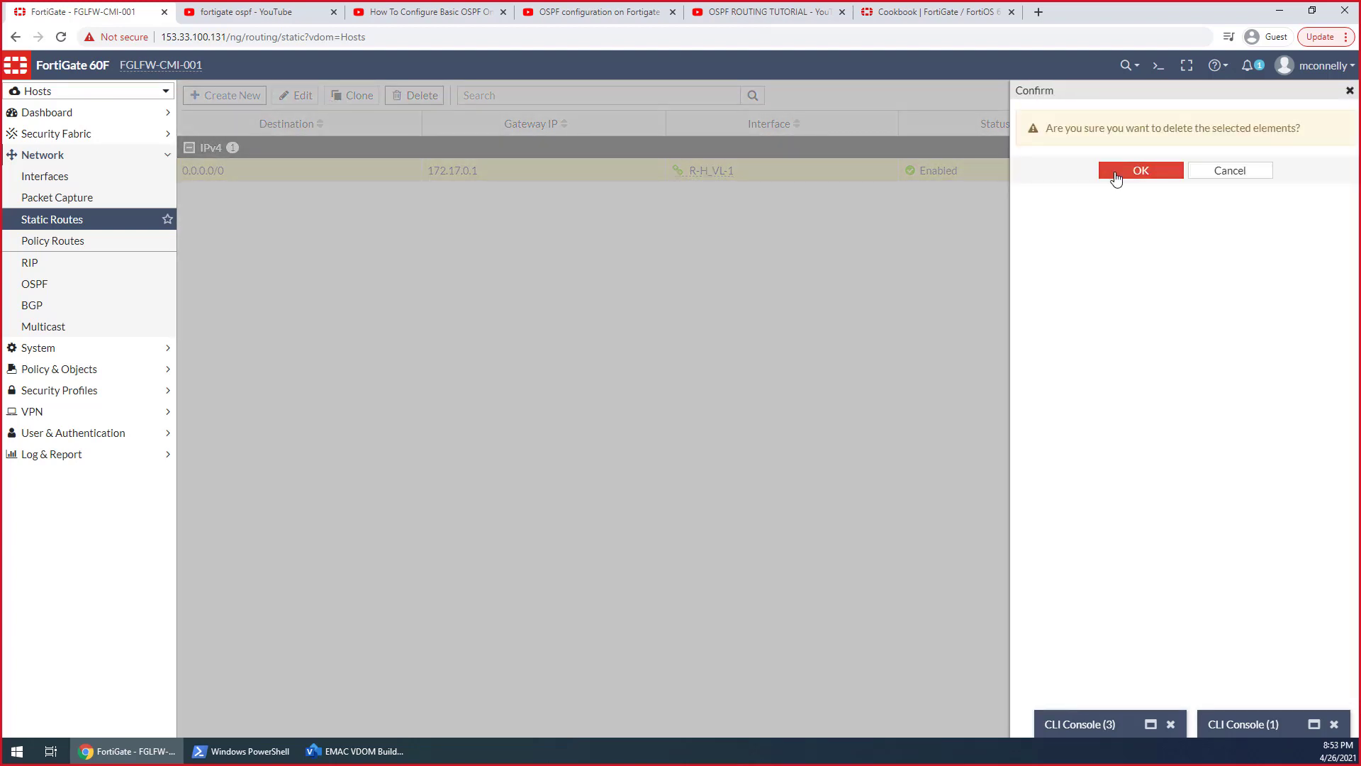
pyautogui.click(1116, 176)
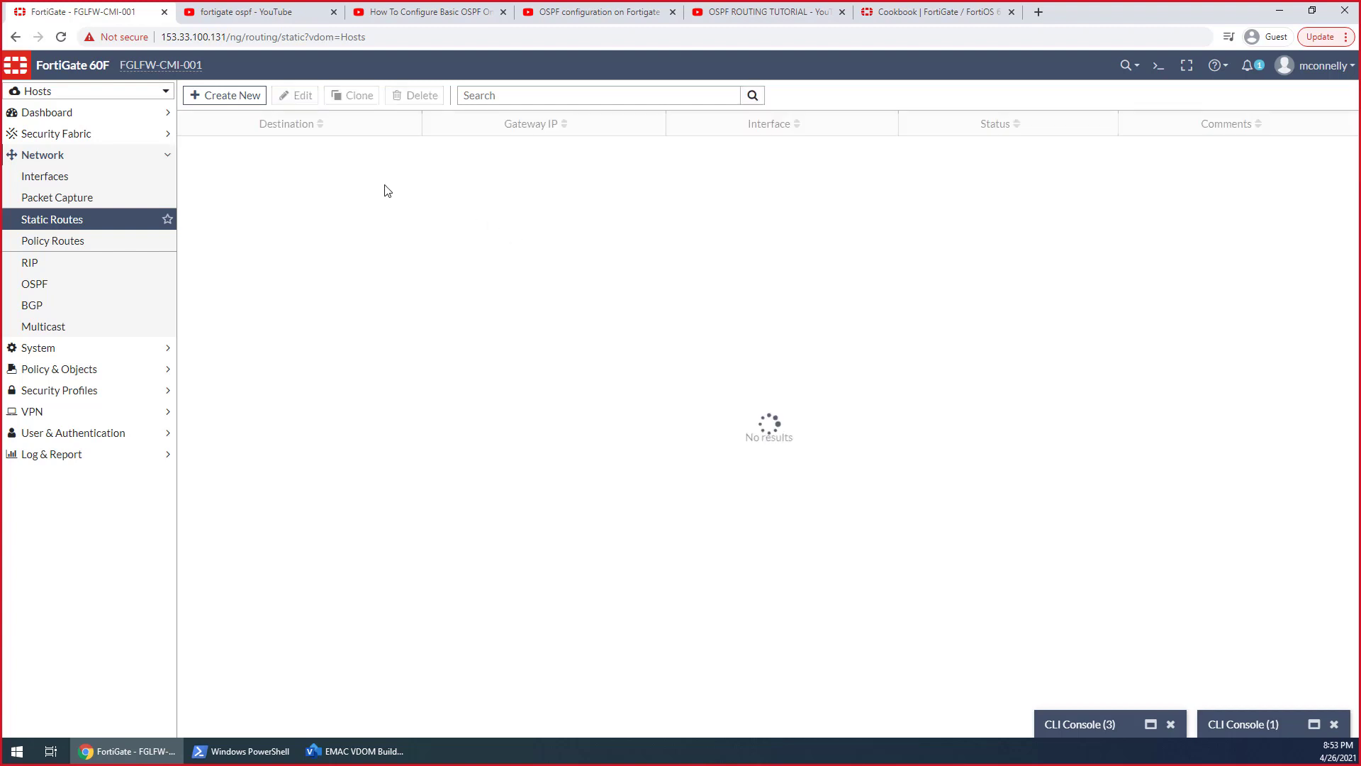
# Switch to the root VDOM, delete its 172.20.0.0/16 static route through R-H_VL-0, and reload the static route list
pyautogui.click(71, 93)
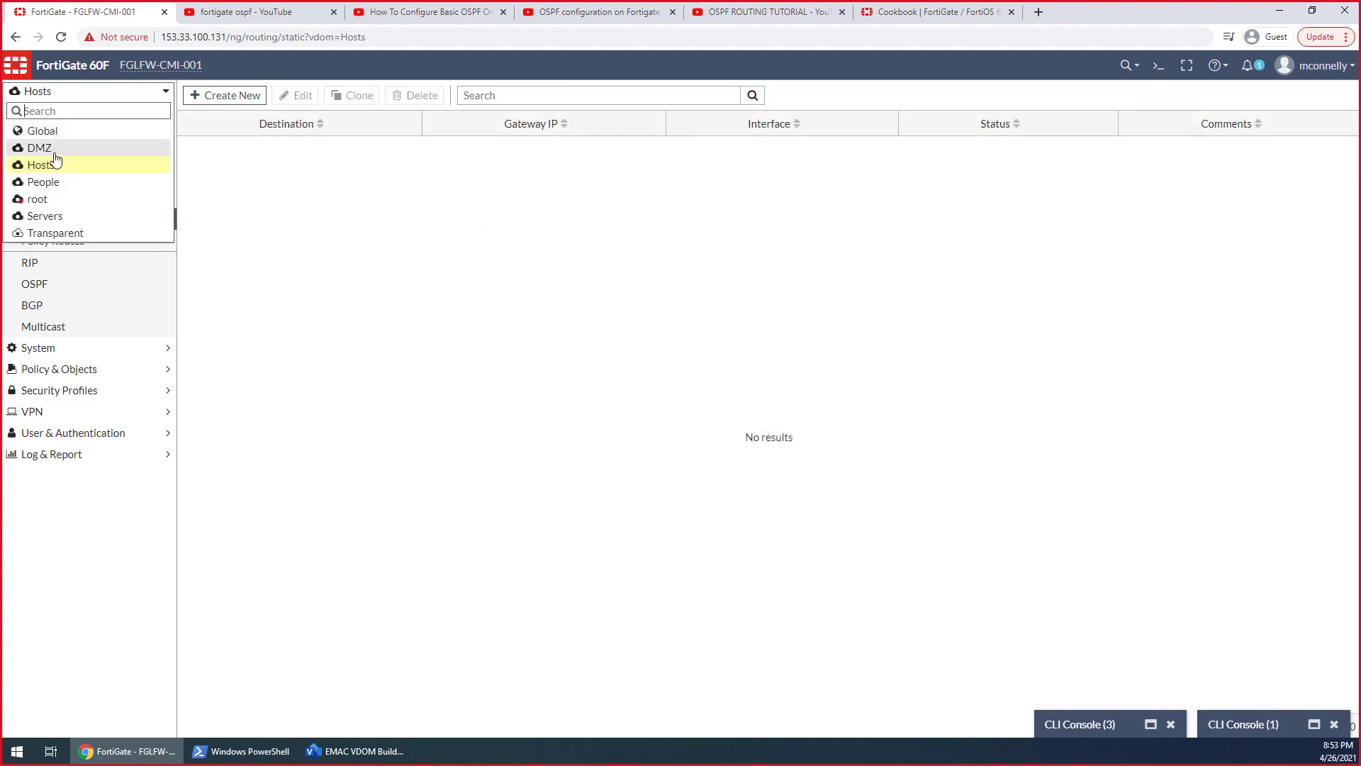
pyautogui.click(47, 200)
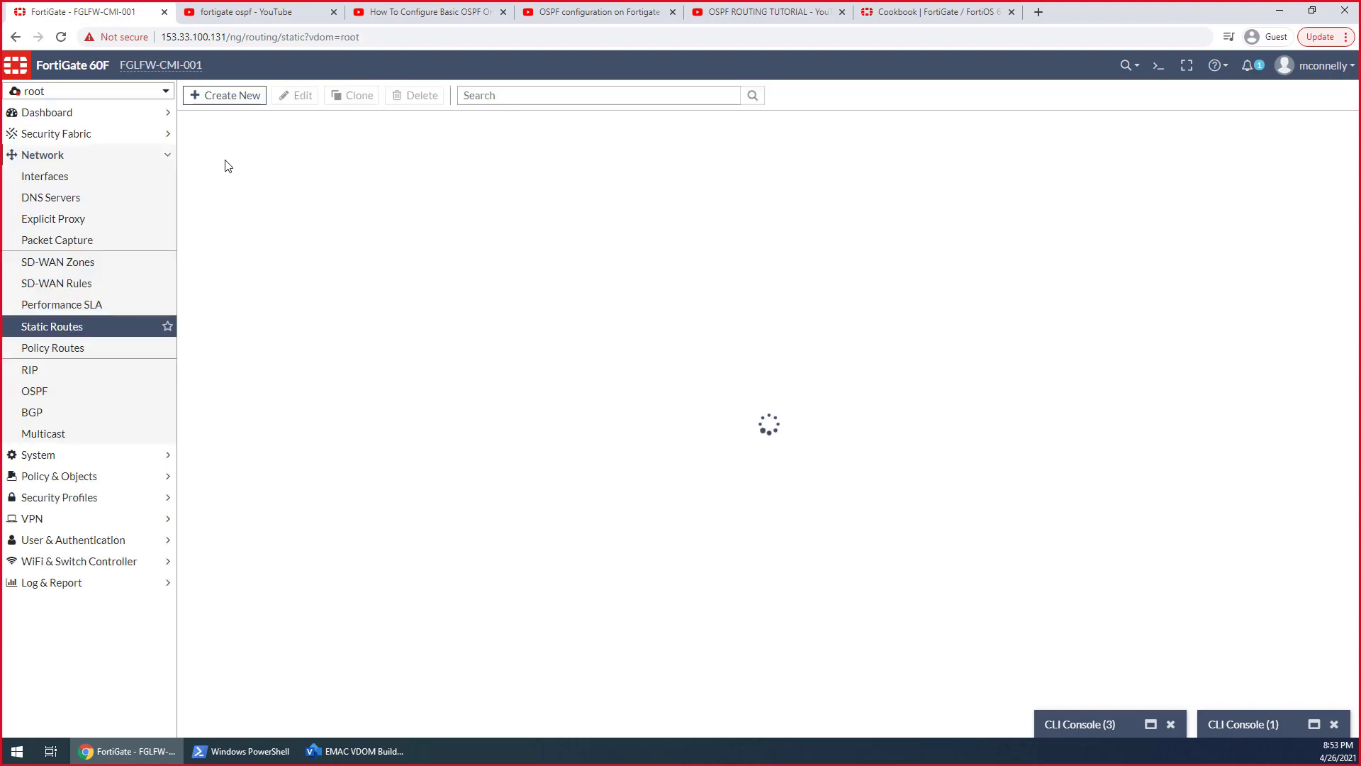
pyautogui.click(237, 194)
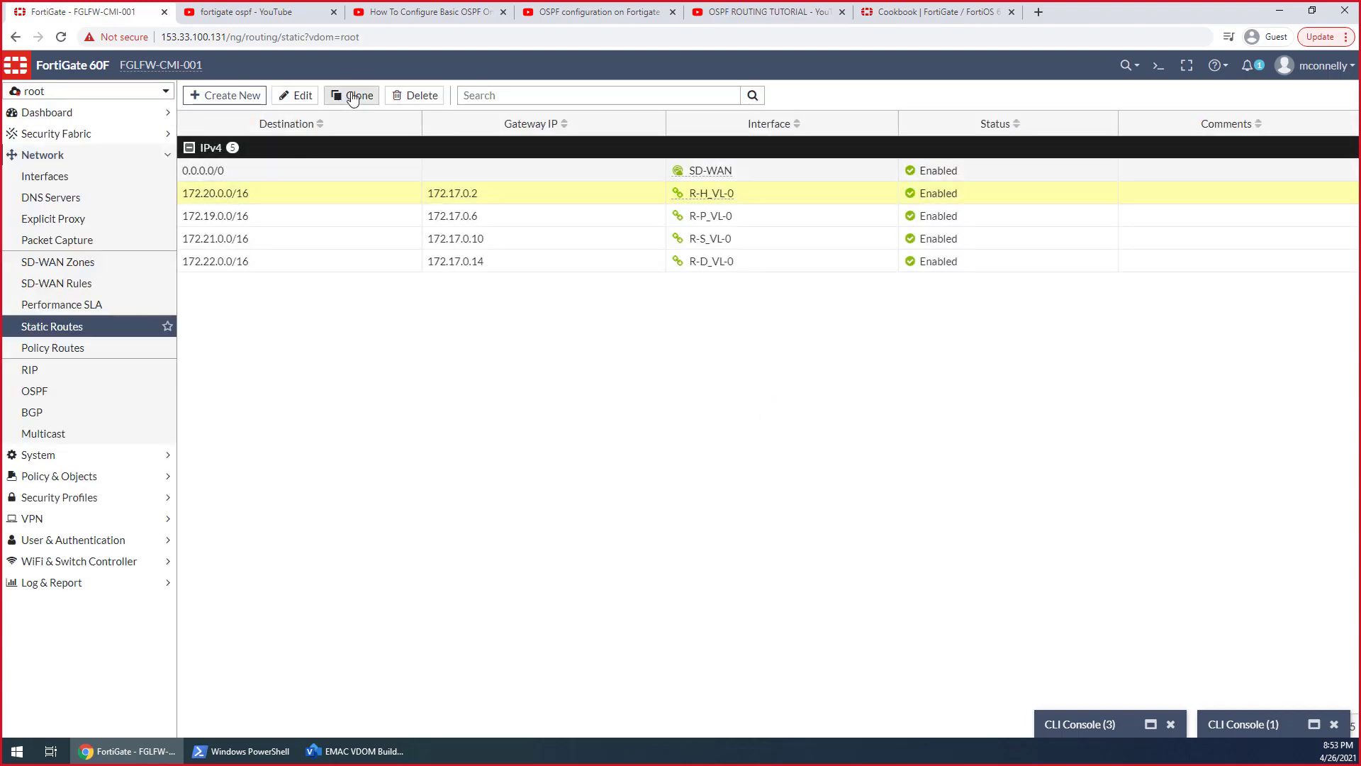
pyautogui.click(418, 95)
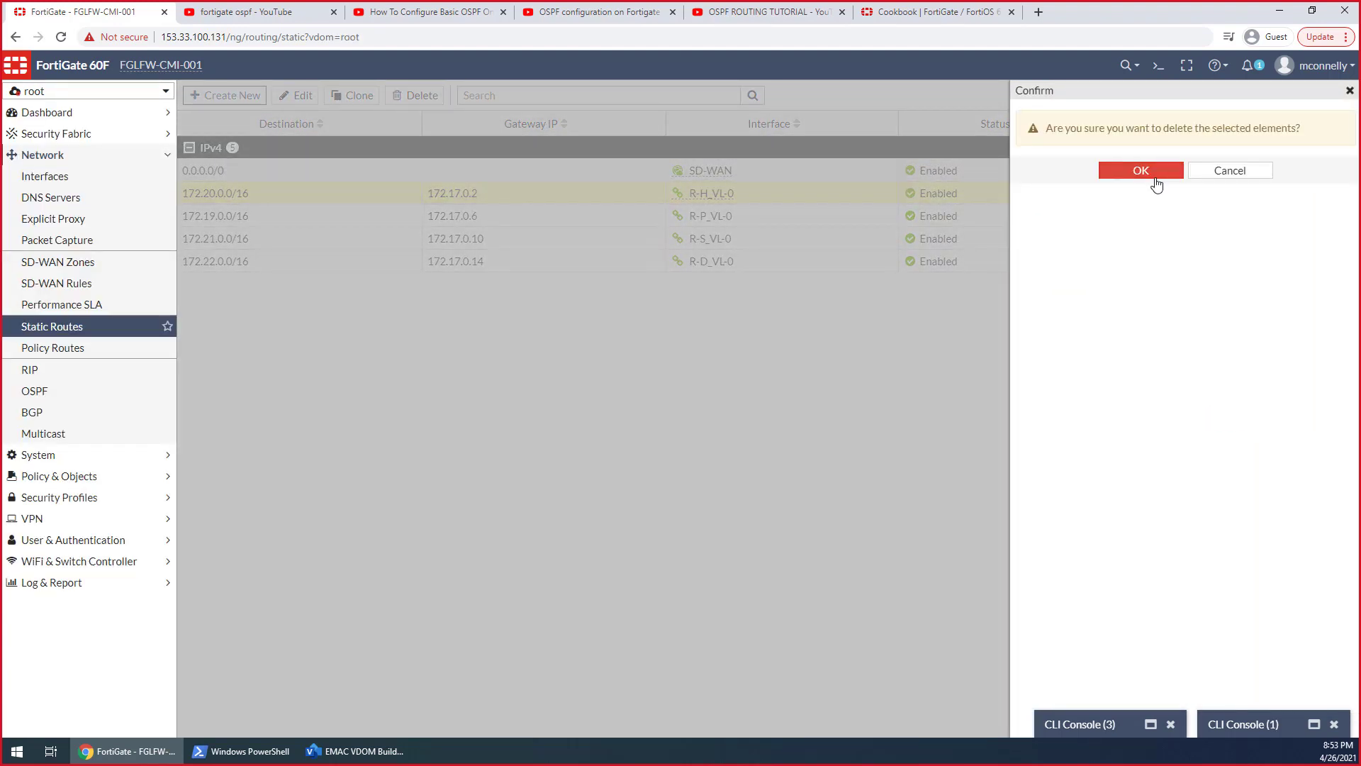
pyautogui.click(1141, 171)
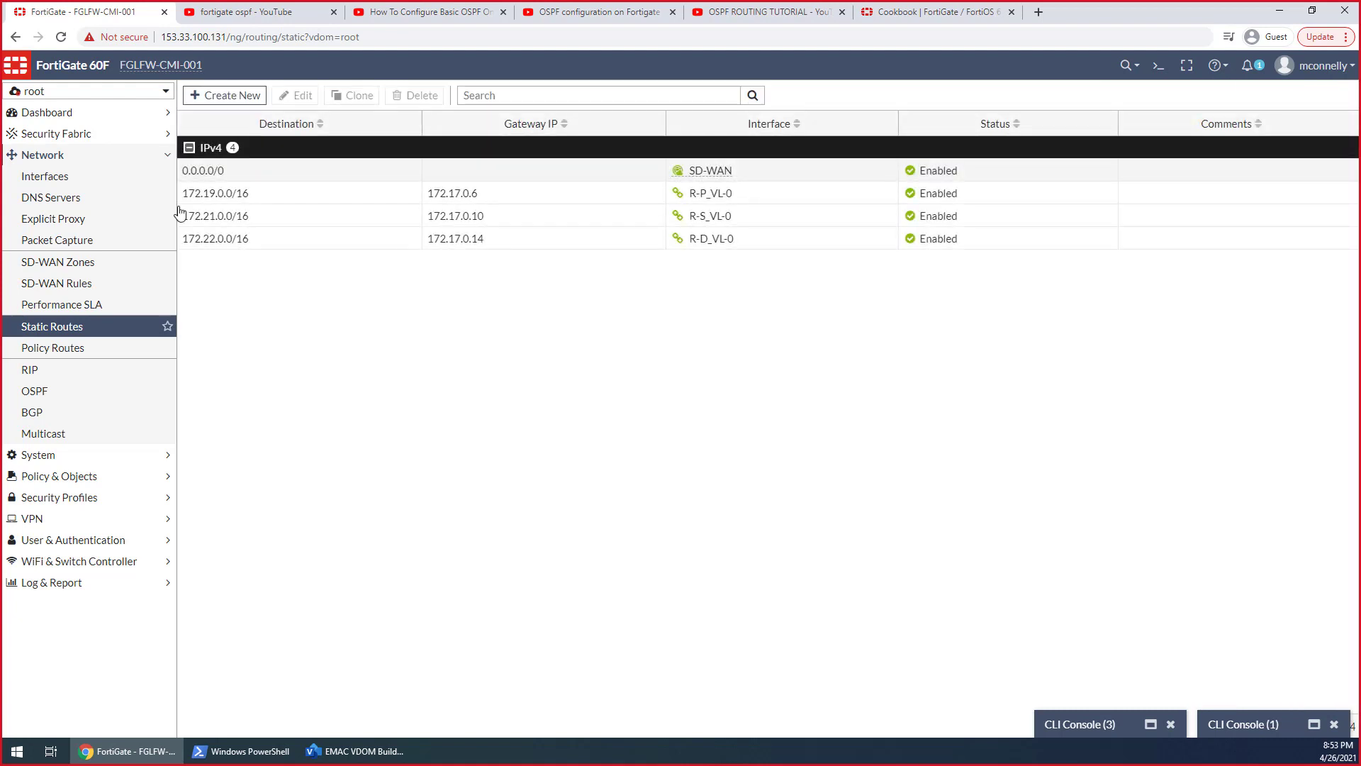
pyautogui.click(61, 330)
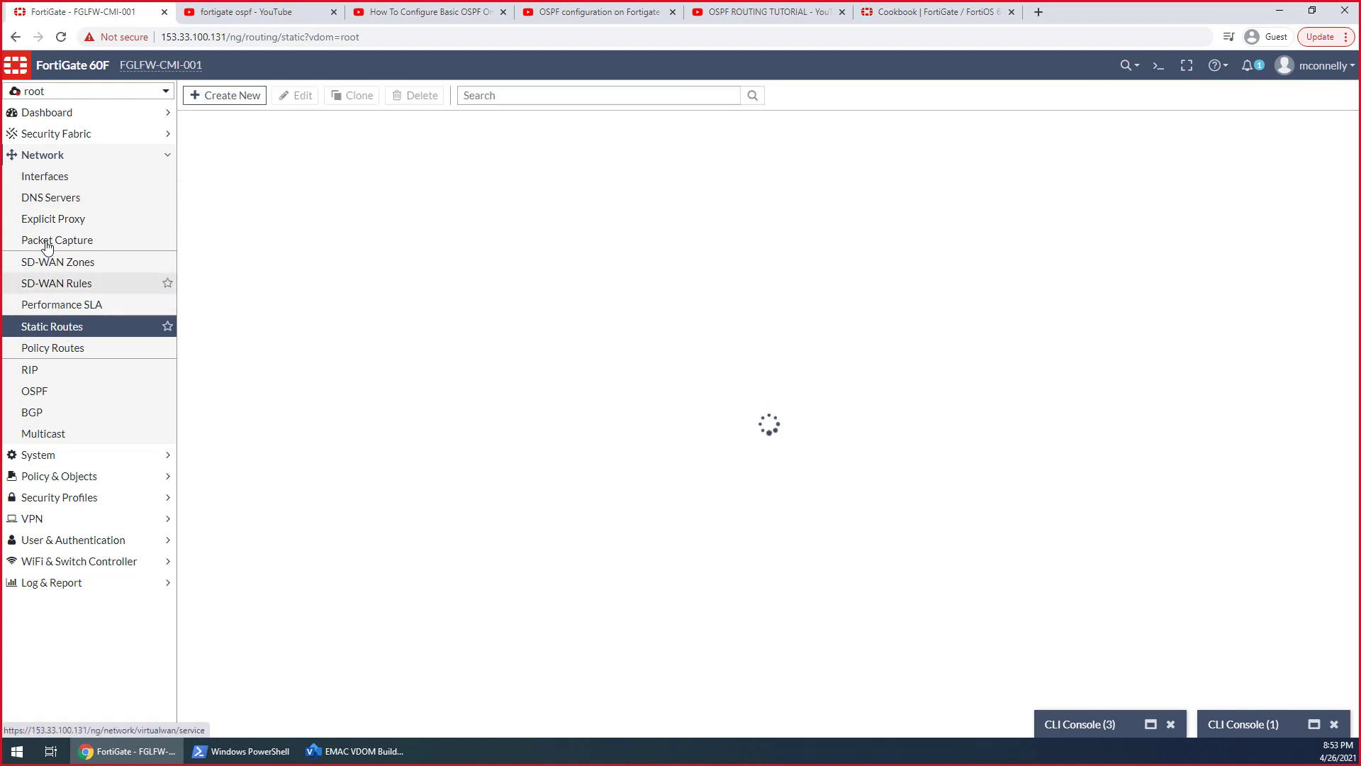
# Open the settings of the R-H_VL- VDOM link from the root VDOM's interfaces to review its root-side interface
pyautogui.click(43, 185)
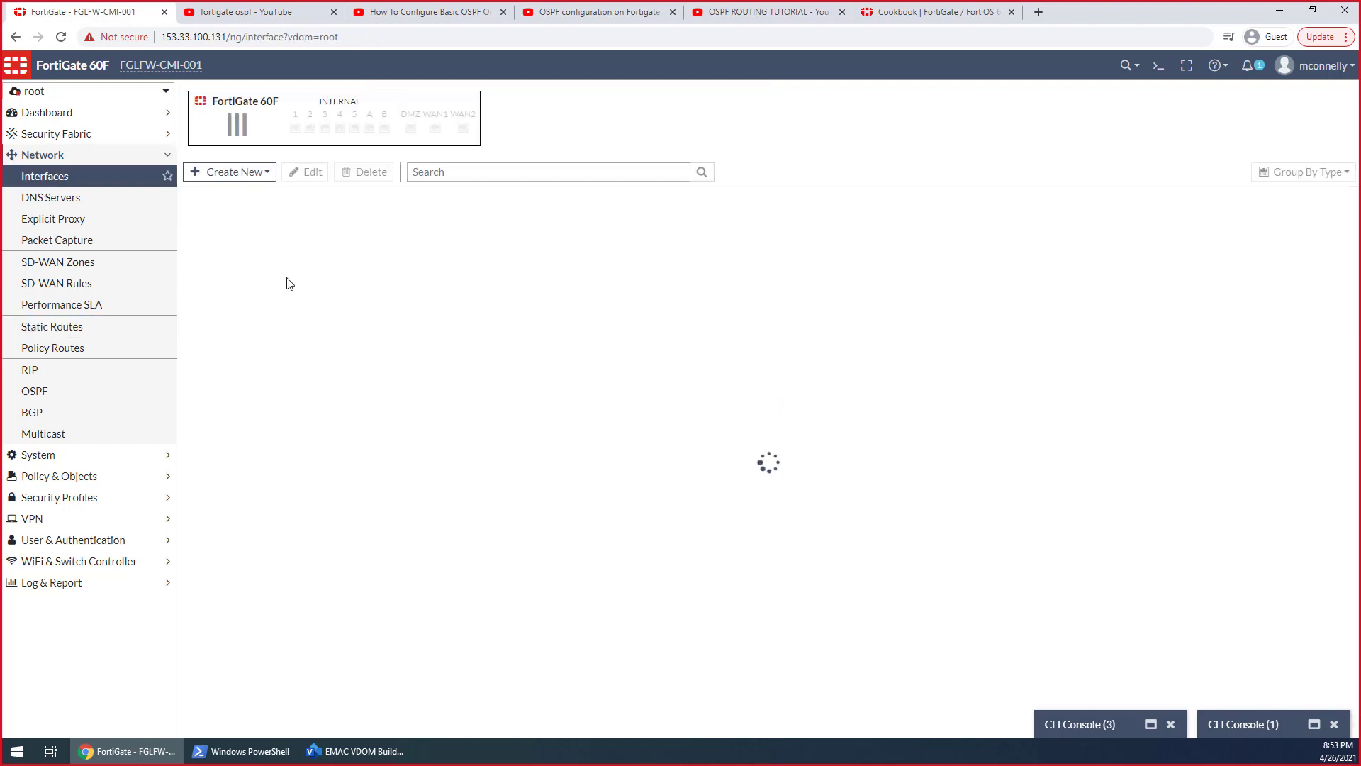
pyautogui.scroll(-3, 339, 439)
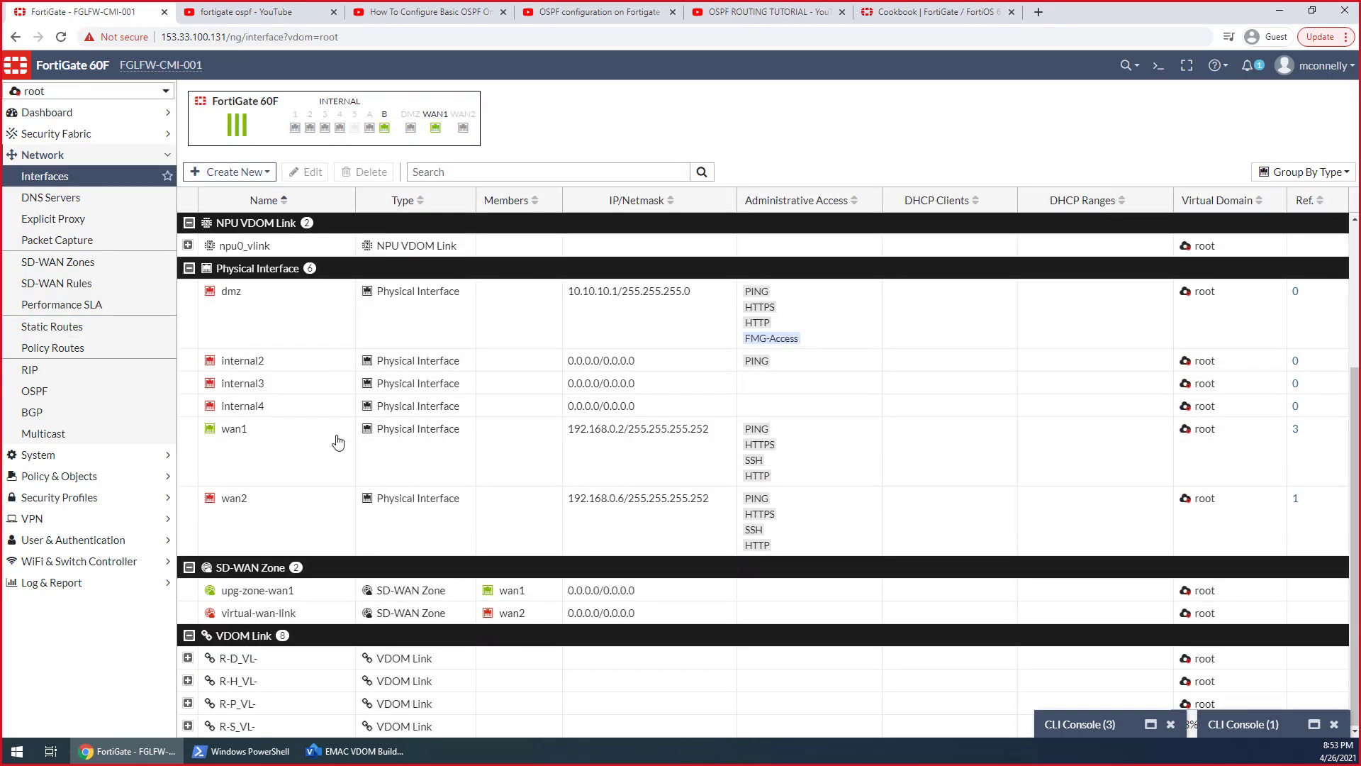
pyautogui.click(188, 681)
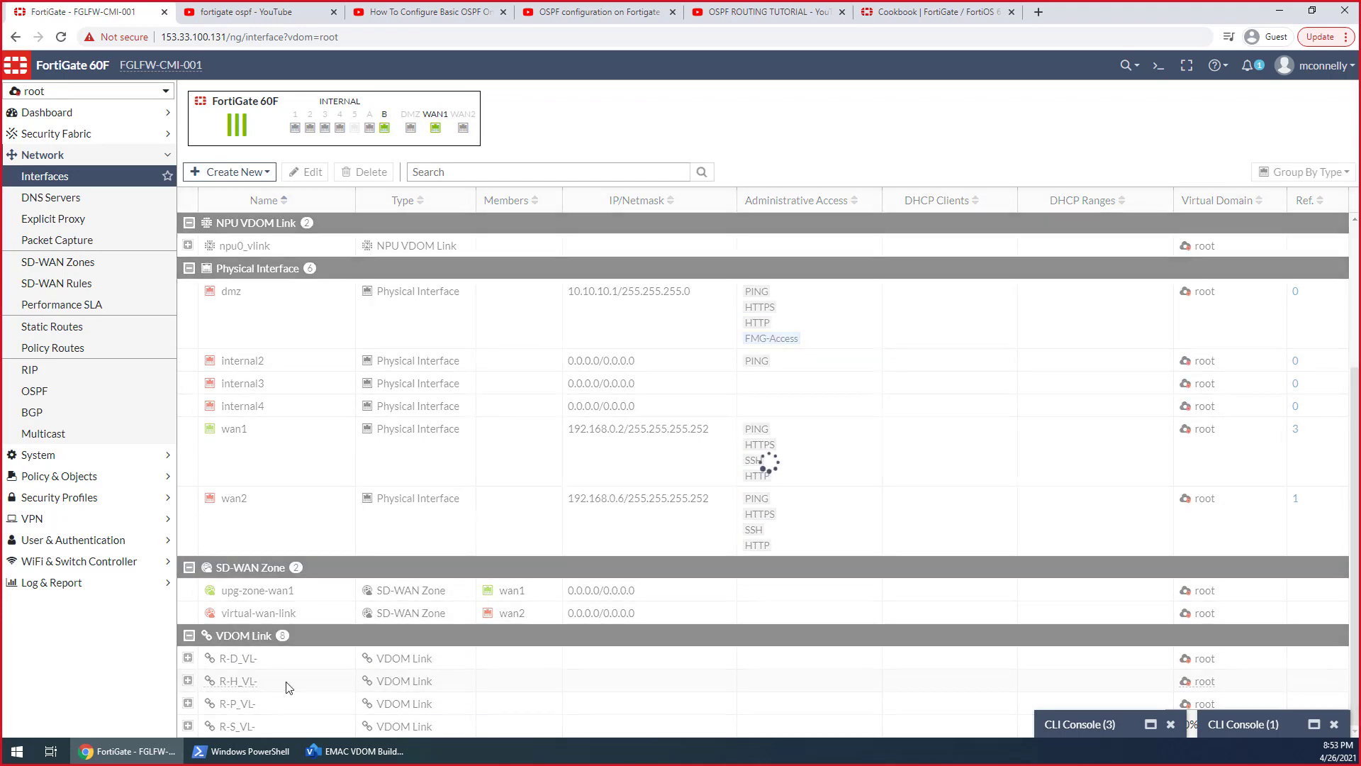
pyautogui.doubleClick(280, 705)
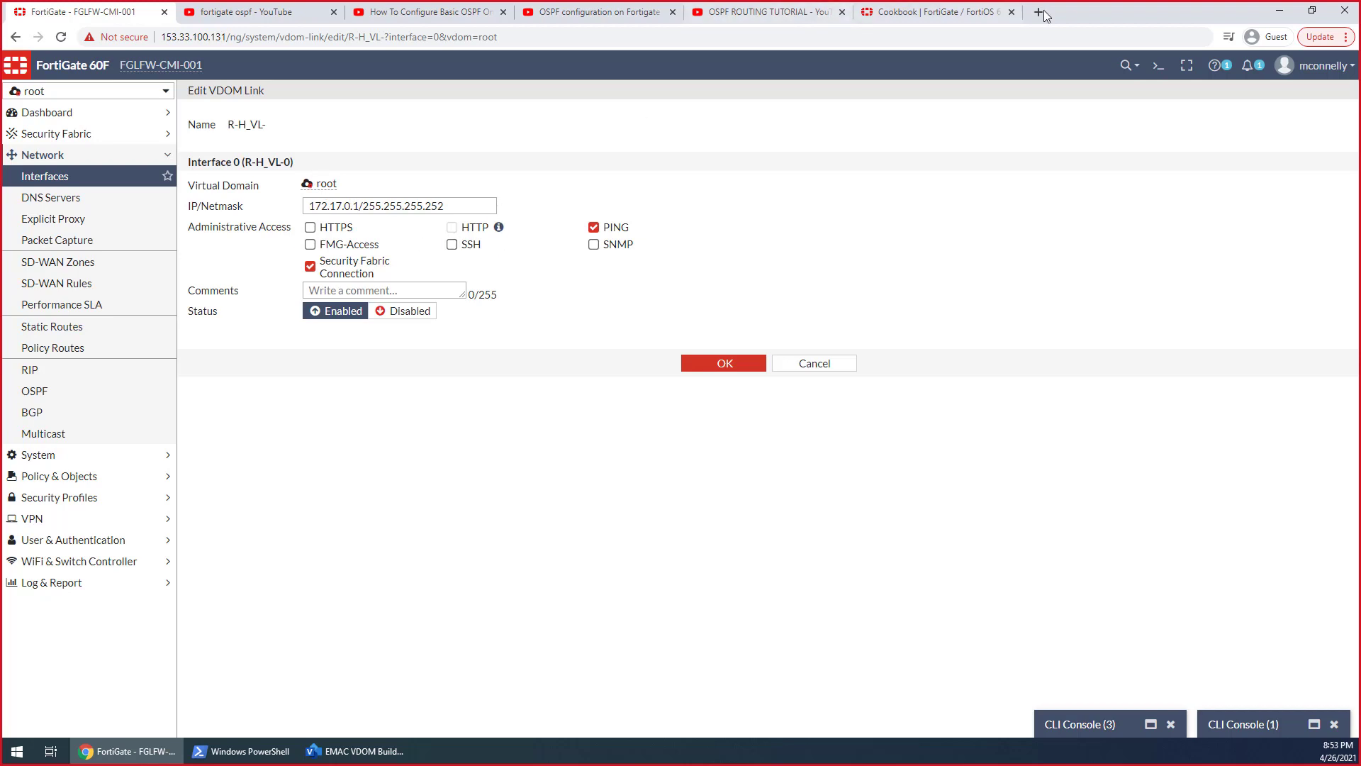
# Switch to the OSPF ROUTING TUTORIAL video on YouTube and skip through its OSPF Diagnostics chapter to the OSPF database command
pyautogui.click(759, 12)
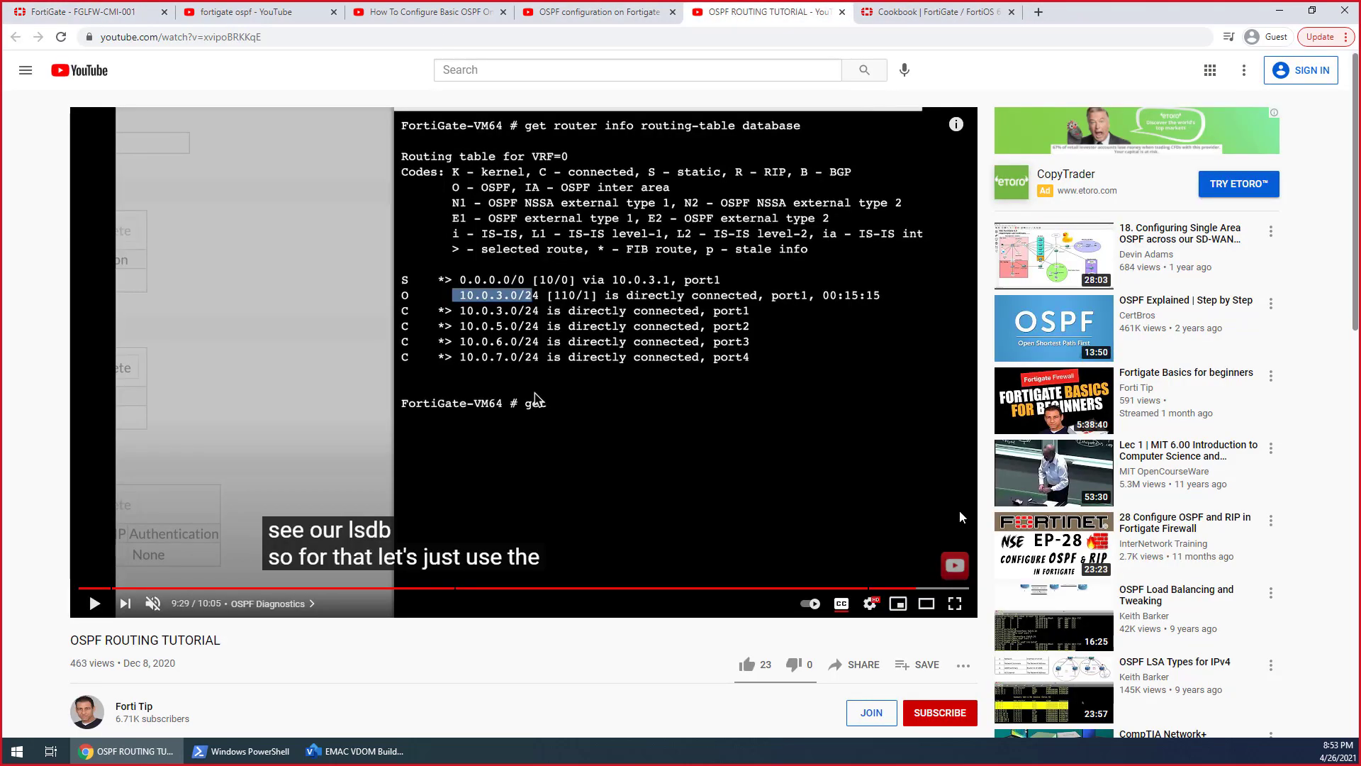
pyautogui.click(920, 588)
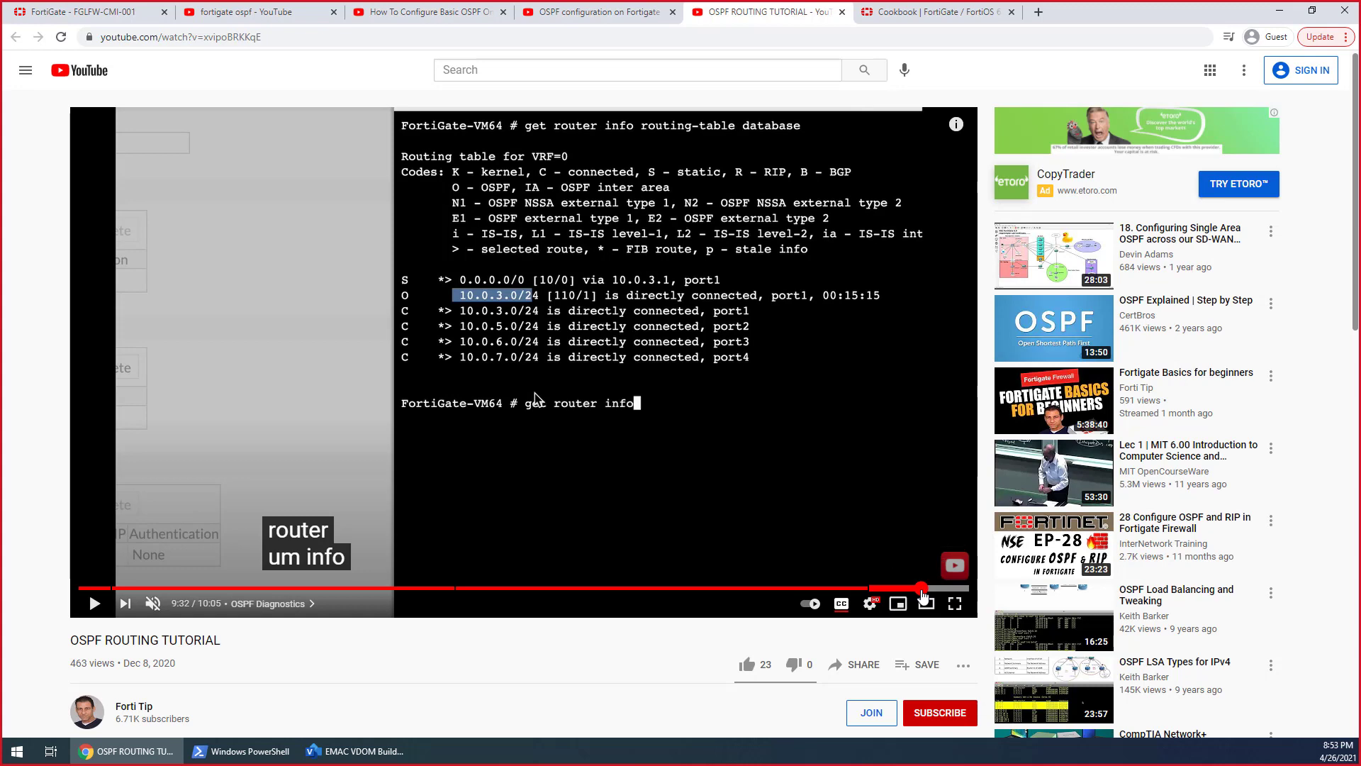
pyautogui.click(924, 590)
pyautogui.moveTo(928, 594); pyautogui.dragTo(932, 595)
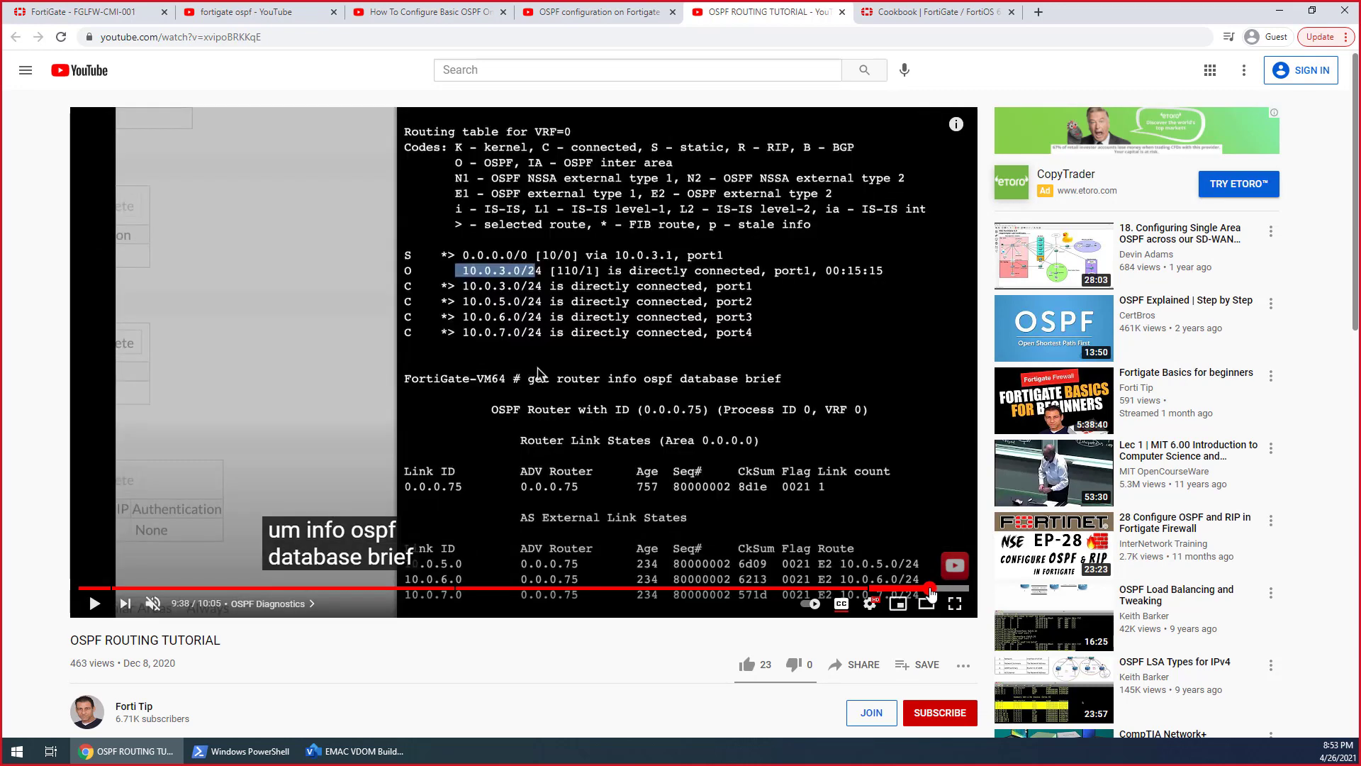
pyautogui.moveTo(931, 594); pyautogui.dragTo(940, 591)
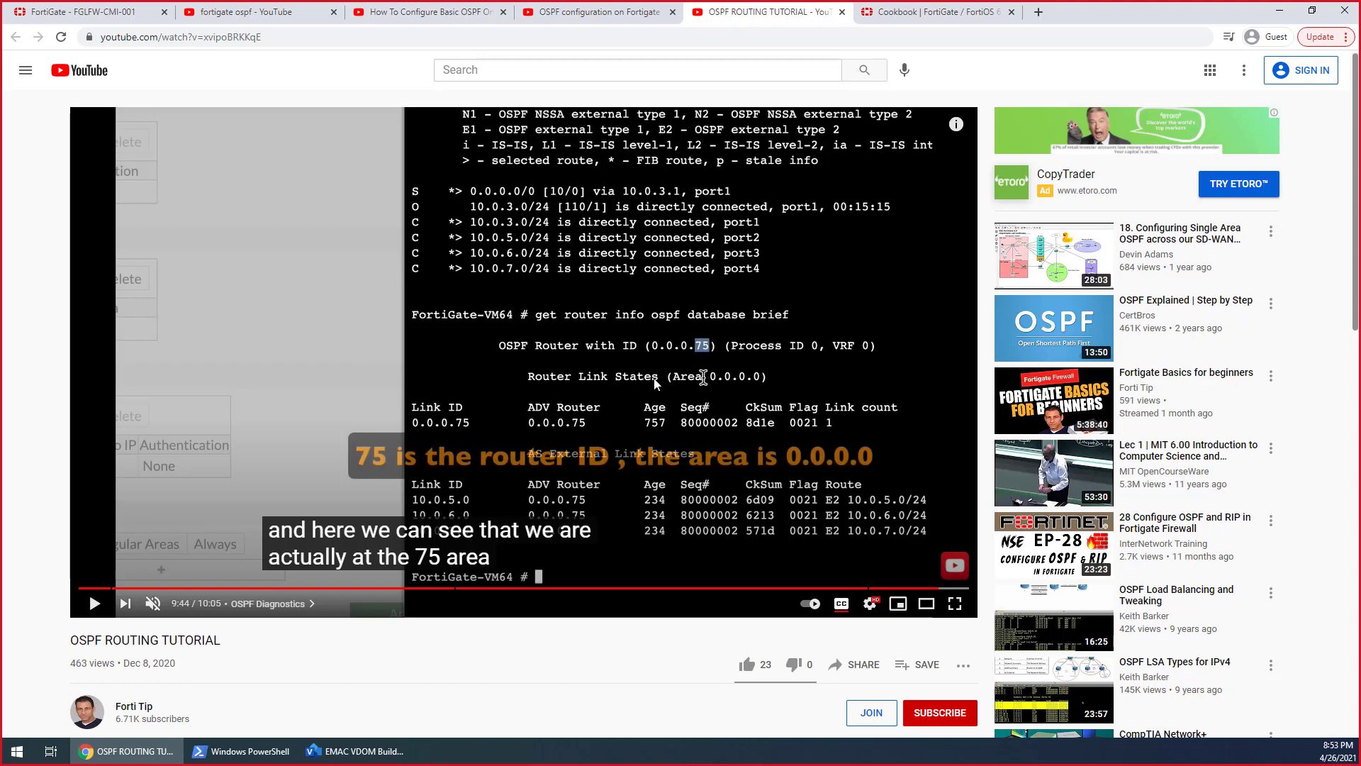
# Play a bit more of the video's OSPF database explanation, and return to the FortiGate's interface list in the root VDOM
pyautogui.click(655, 384)
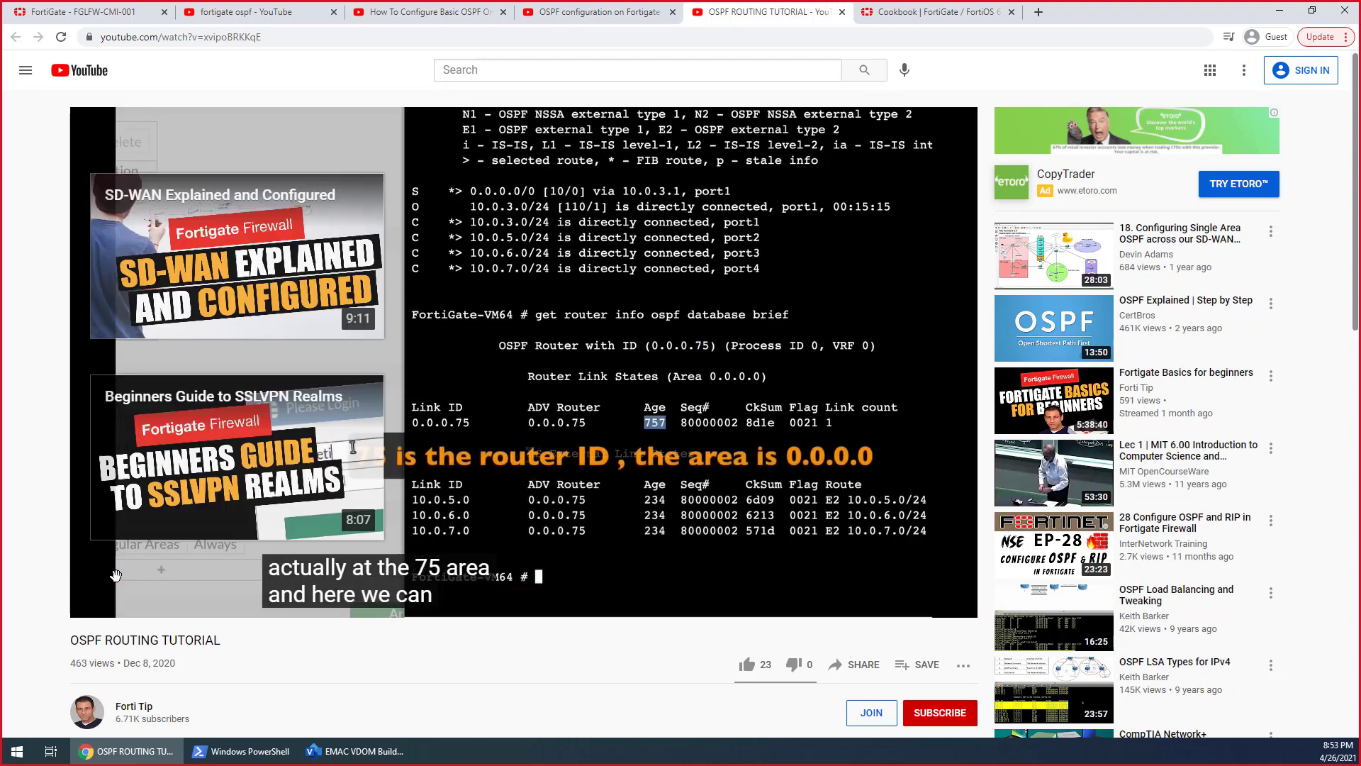
pyautogui.click(470, 373)
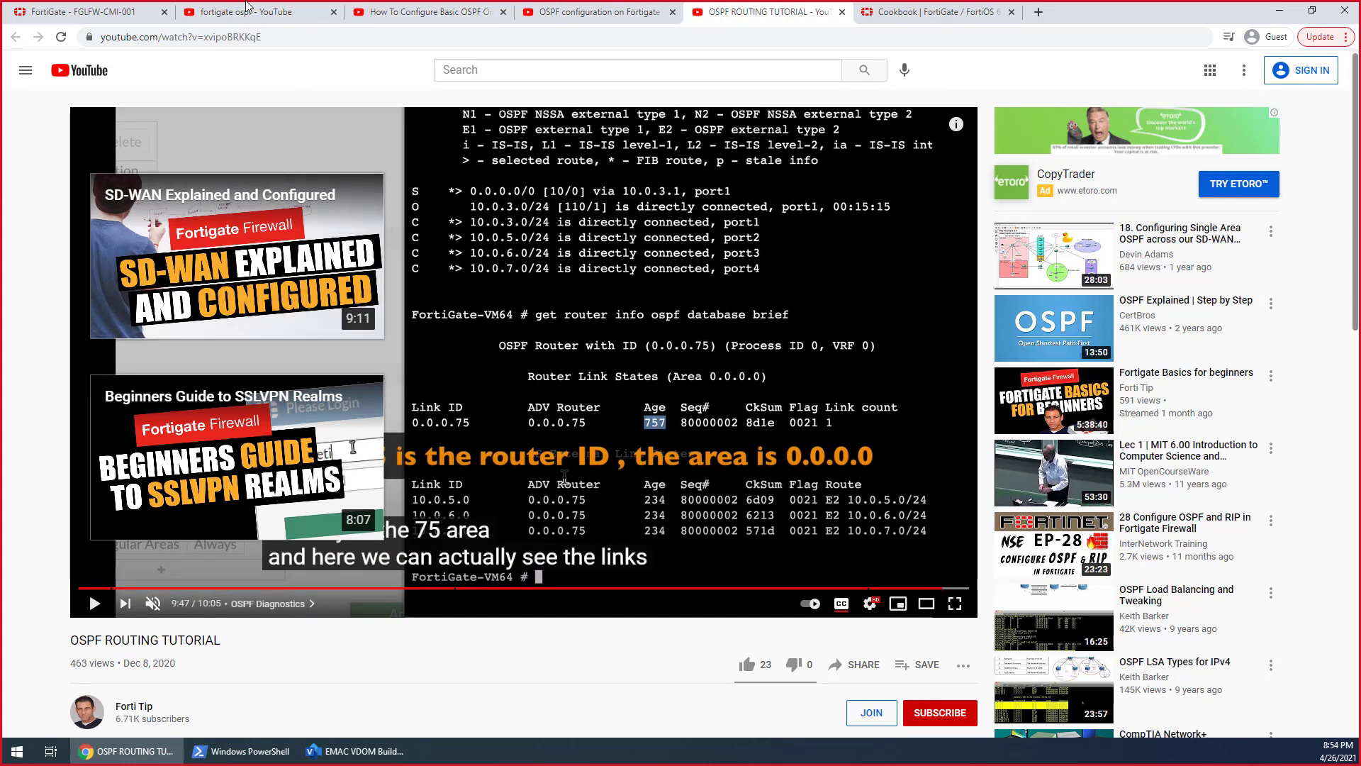
pyautogui.click(106, 14)
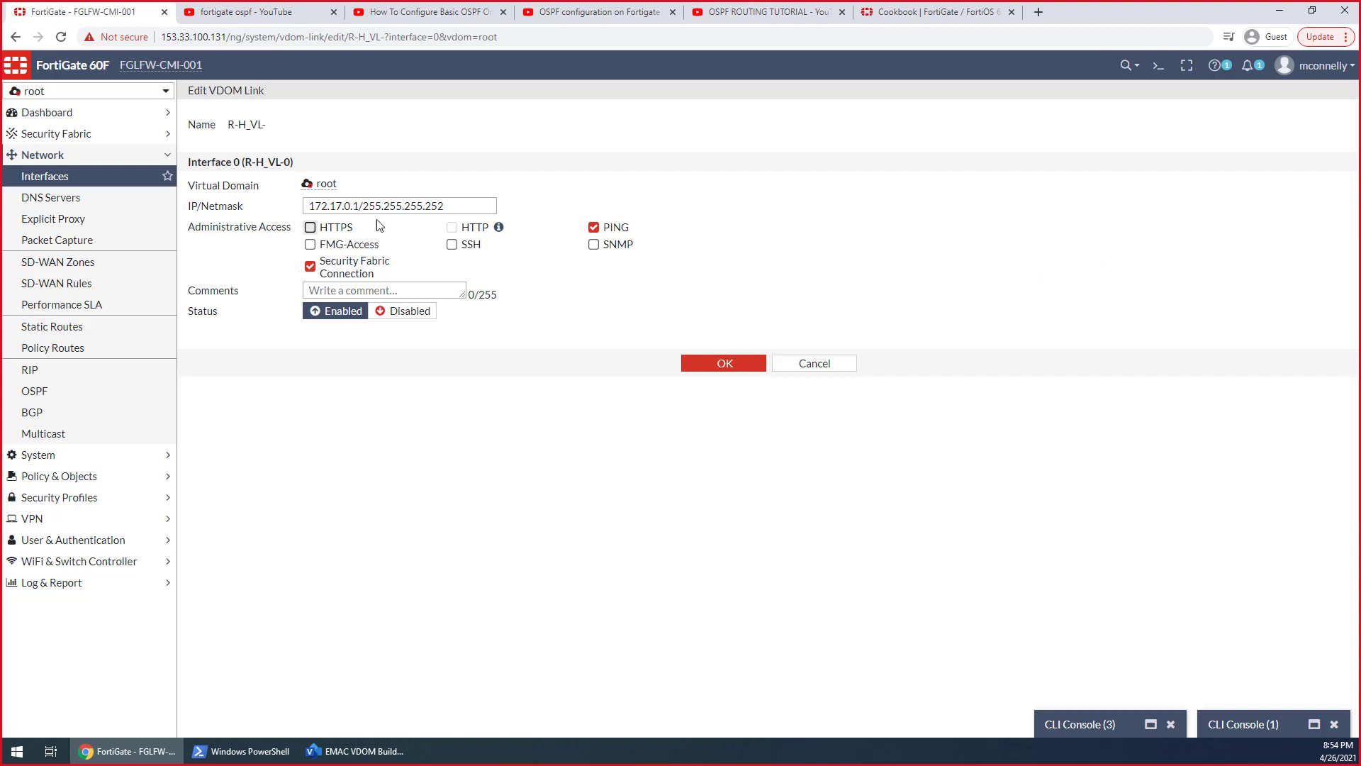
pyautogui.click(59, 182)
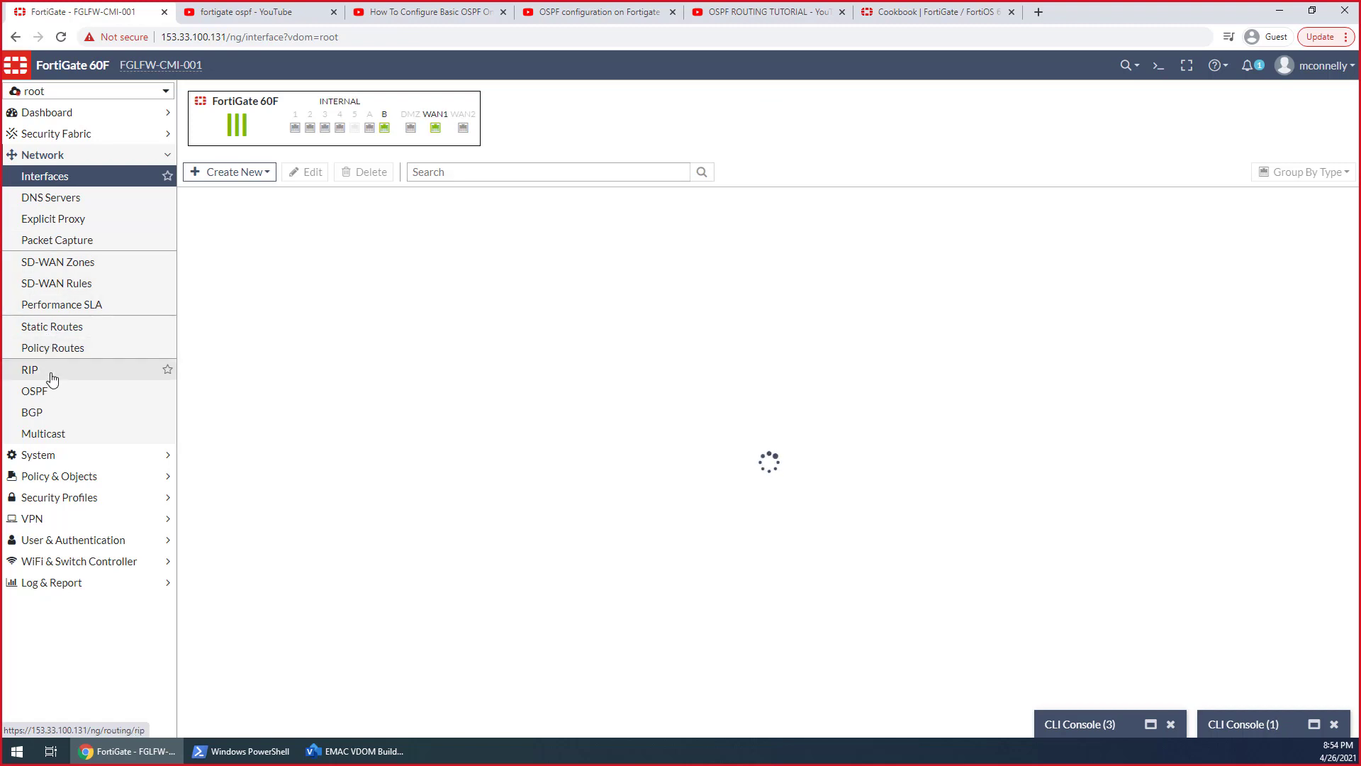
# Search Google for "fortigate ospf" in a new browser tab and open the FortiOS 6.0.0 Handbook's basic OSPF example
pyautogui.click(1038, 12)
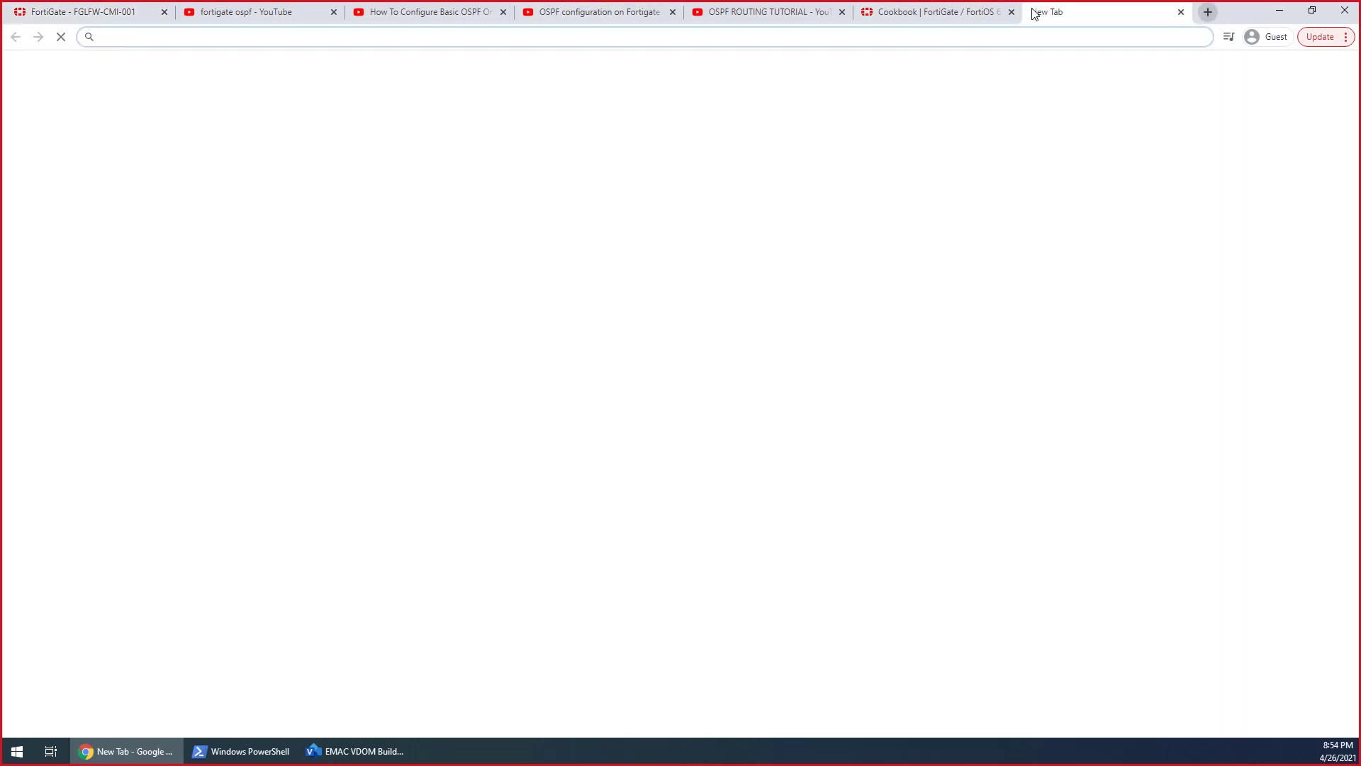
pyautogui.write('fortigate os')
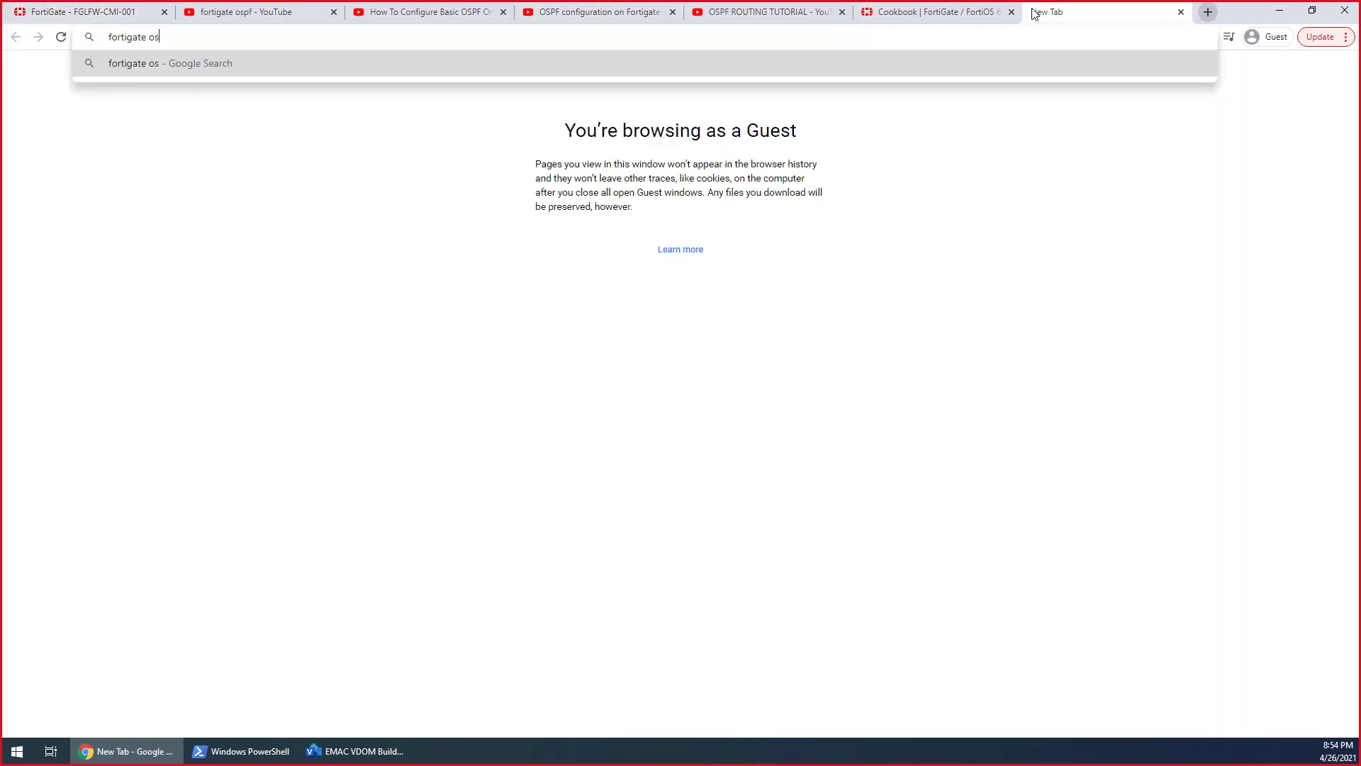
pyautogui.write('pf')
pyautogui.press('Return')
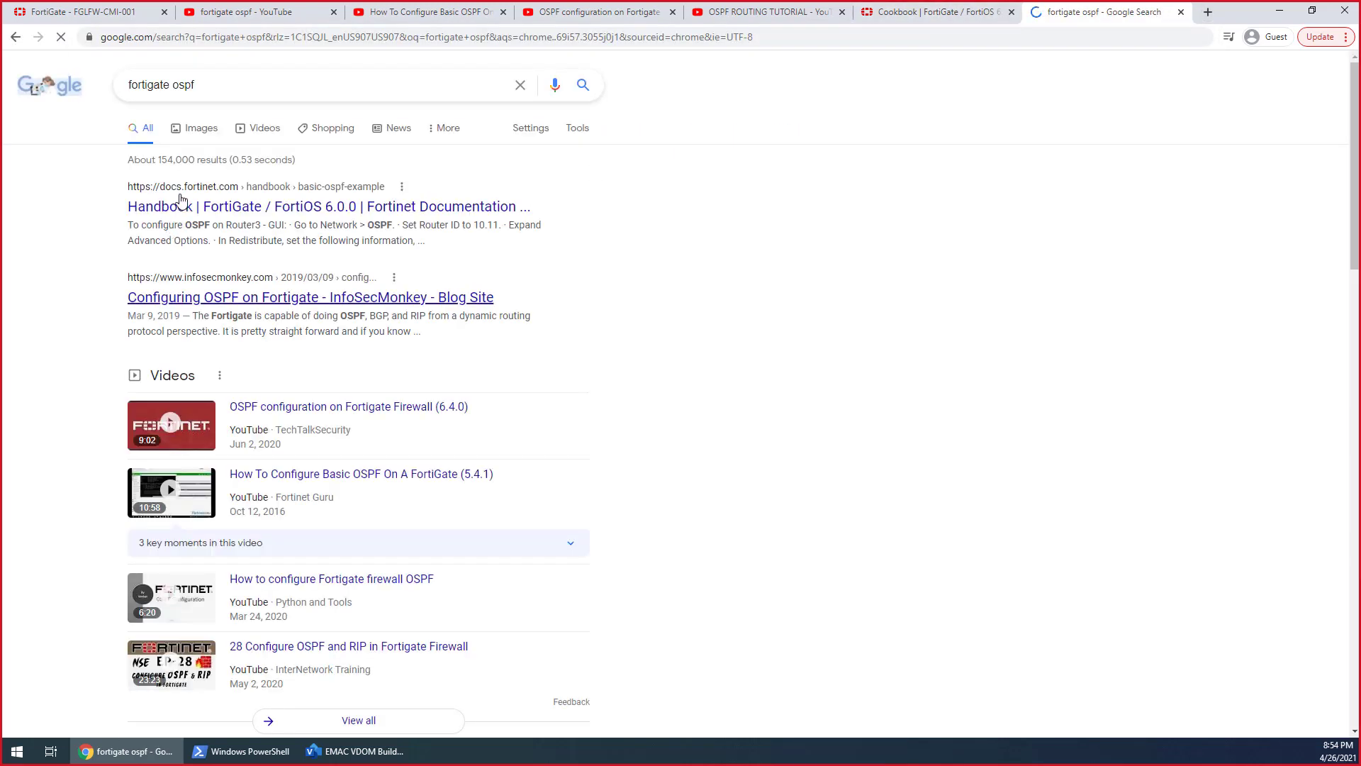
pyautogui.click(184, 207)
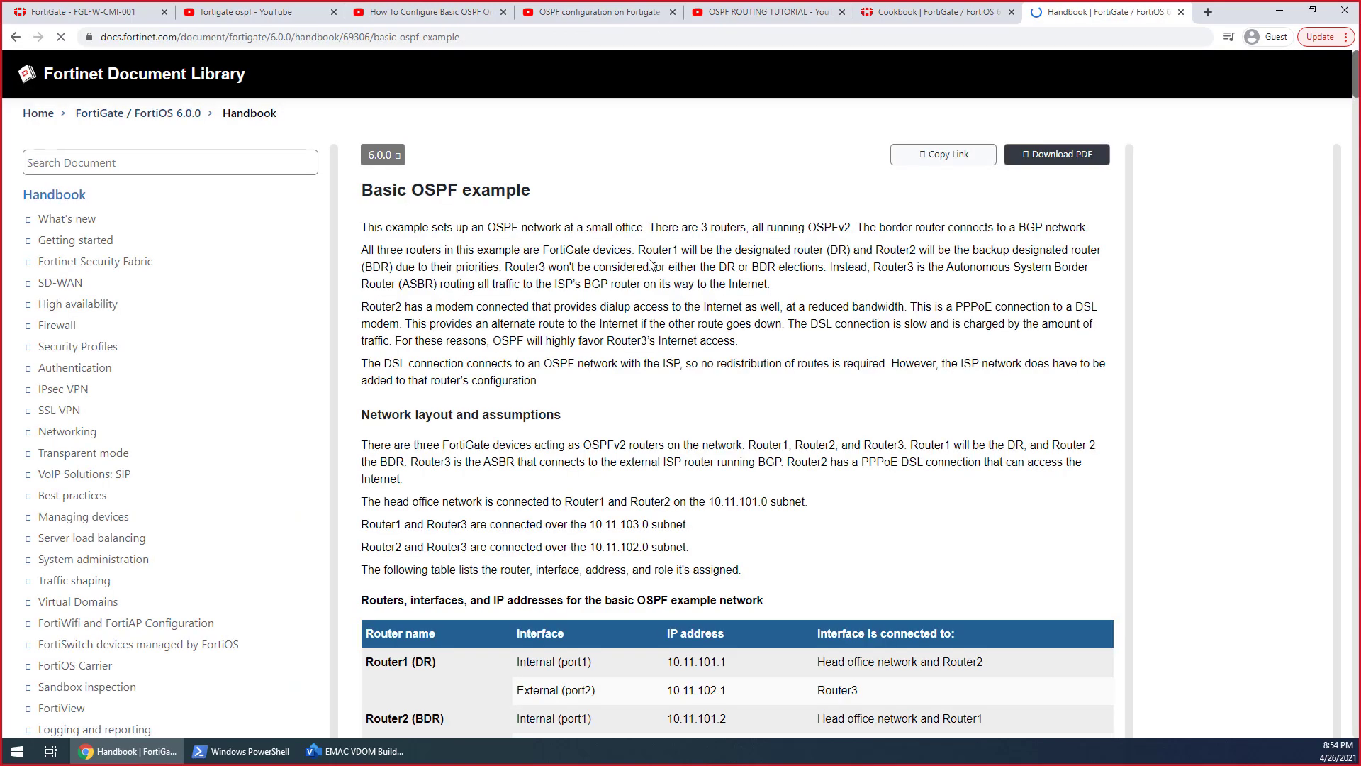
# Skim the network layout of the Basic OSPF example and accept the site's cookie notice
pyautogui.scroll(-3, 645, 380)
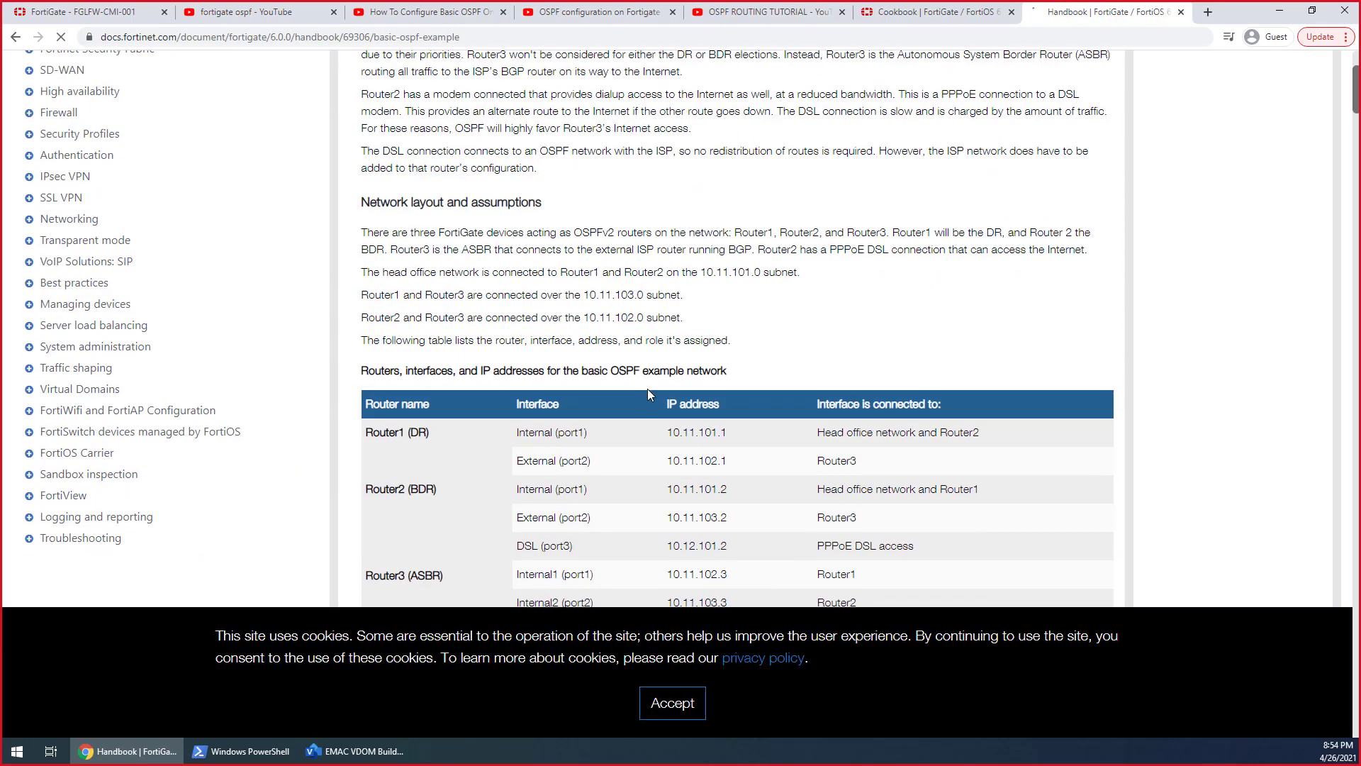
pyautogui.scroll(-10, 648, 389)
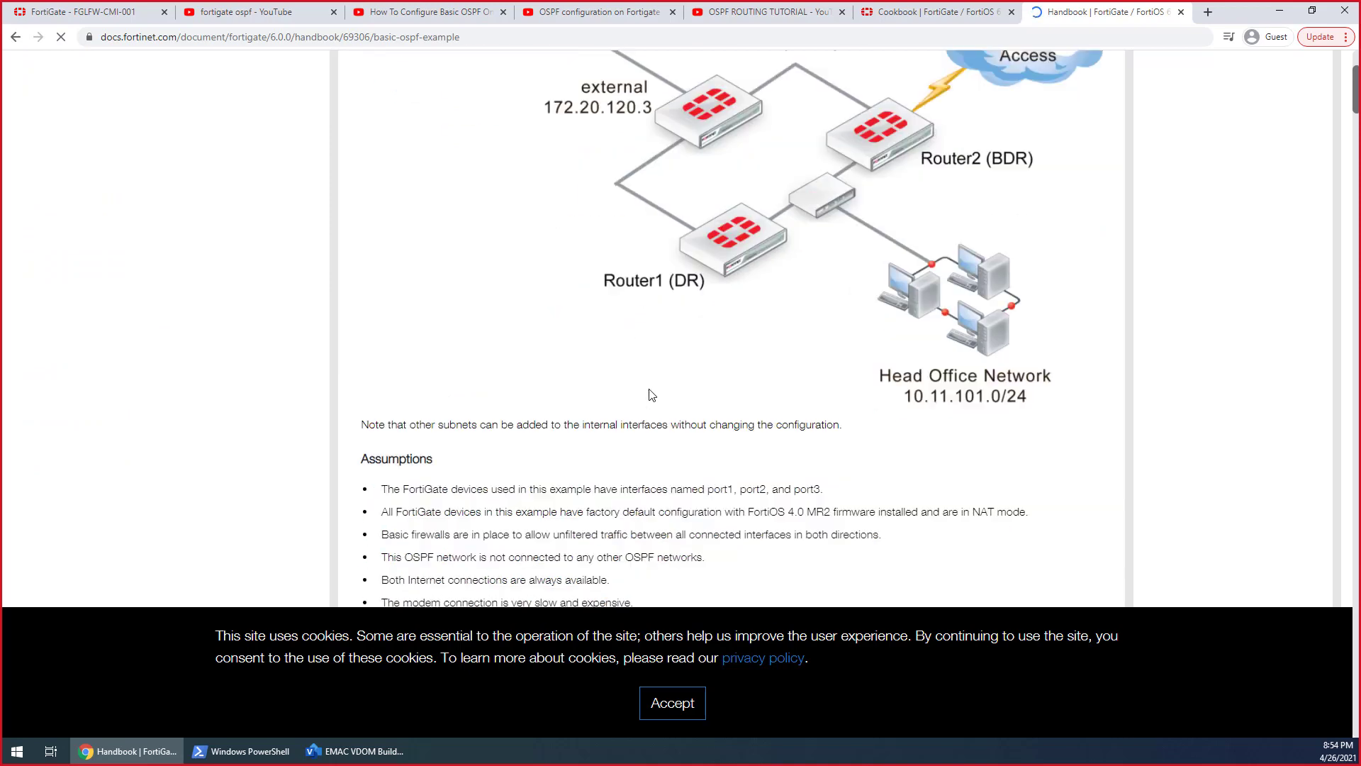
pyautogui.scroll(-5, 651, 394)
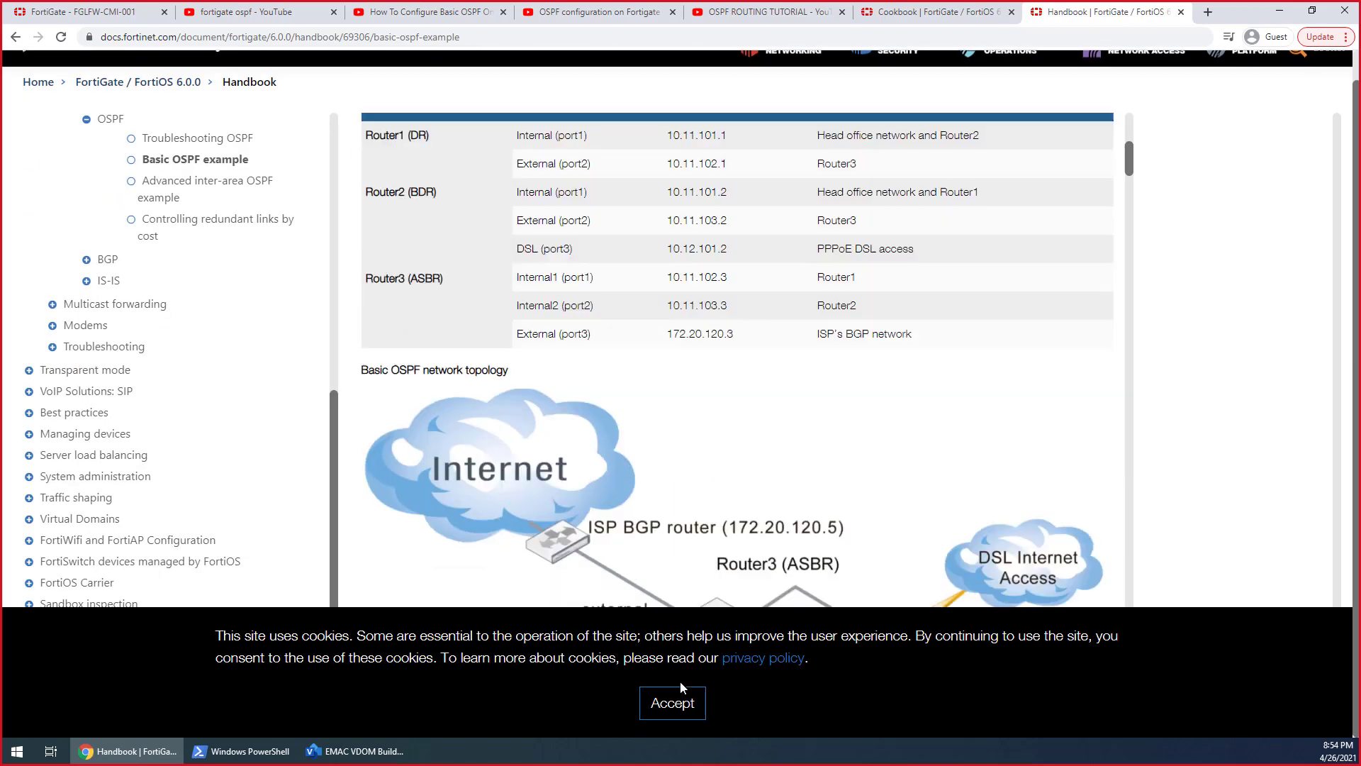
pyautogui.click(673, 703)
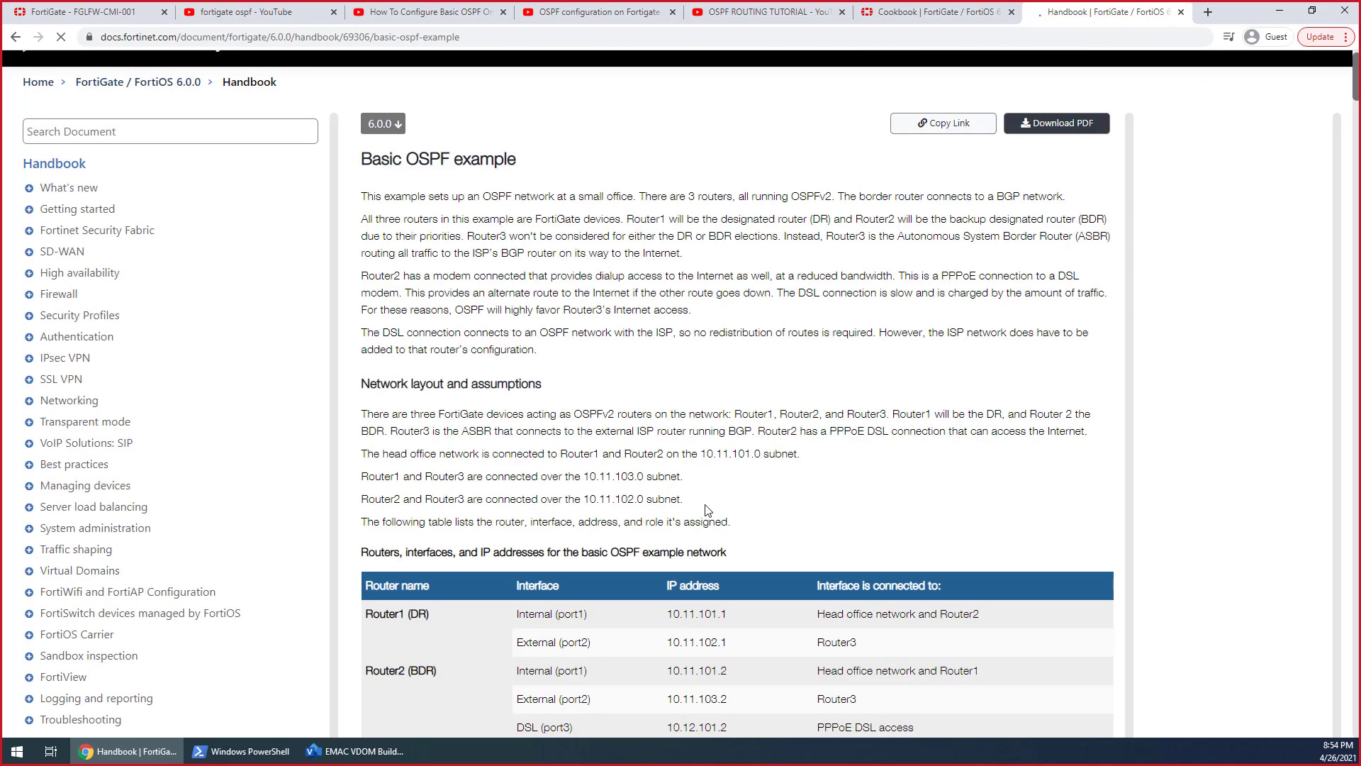
# Examine the handbook's assumptions and its interface settings for Router1, Router2 and Router3
pyautogui.scroll(-10, 702, 508)
pyautogui.scroll(-10, 703, 475)
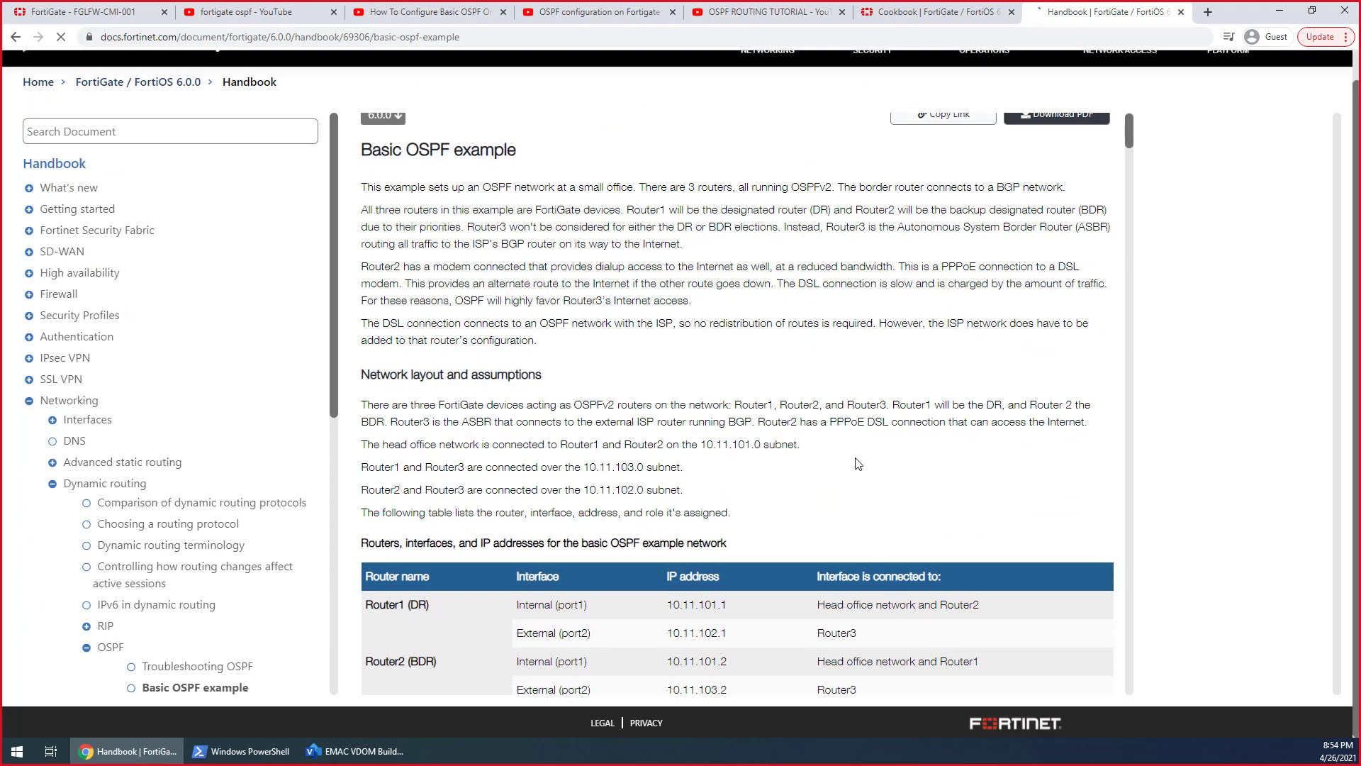
pyautogui.scroll(-10, 858, 463)
pyautogui.scroll(-5, 1012, 297)
pyautogui.scroll(-3, 895, 309)
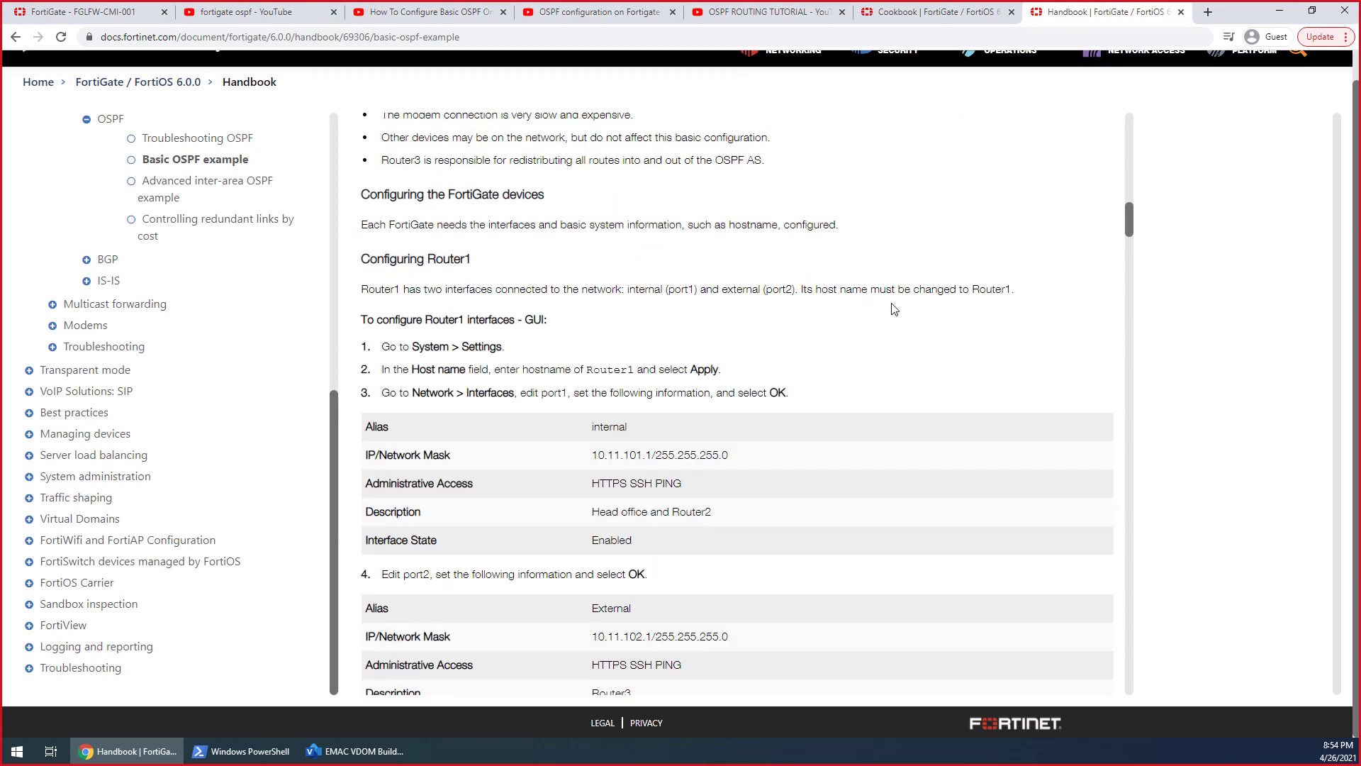
pyautogui.scroll(-2, 894, 309)
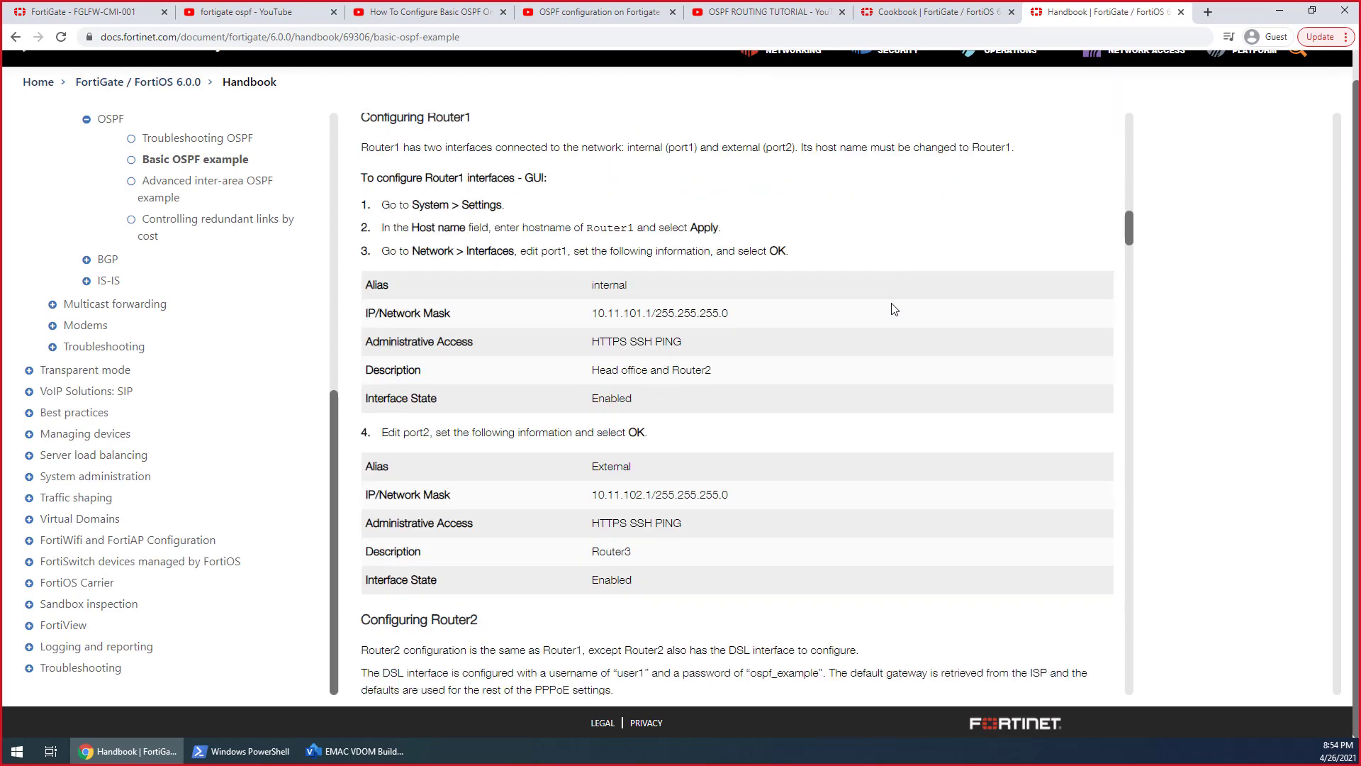
pyautogui.scroll(-2, 895, 309)
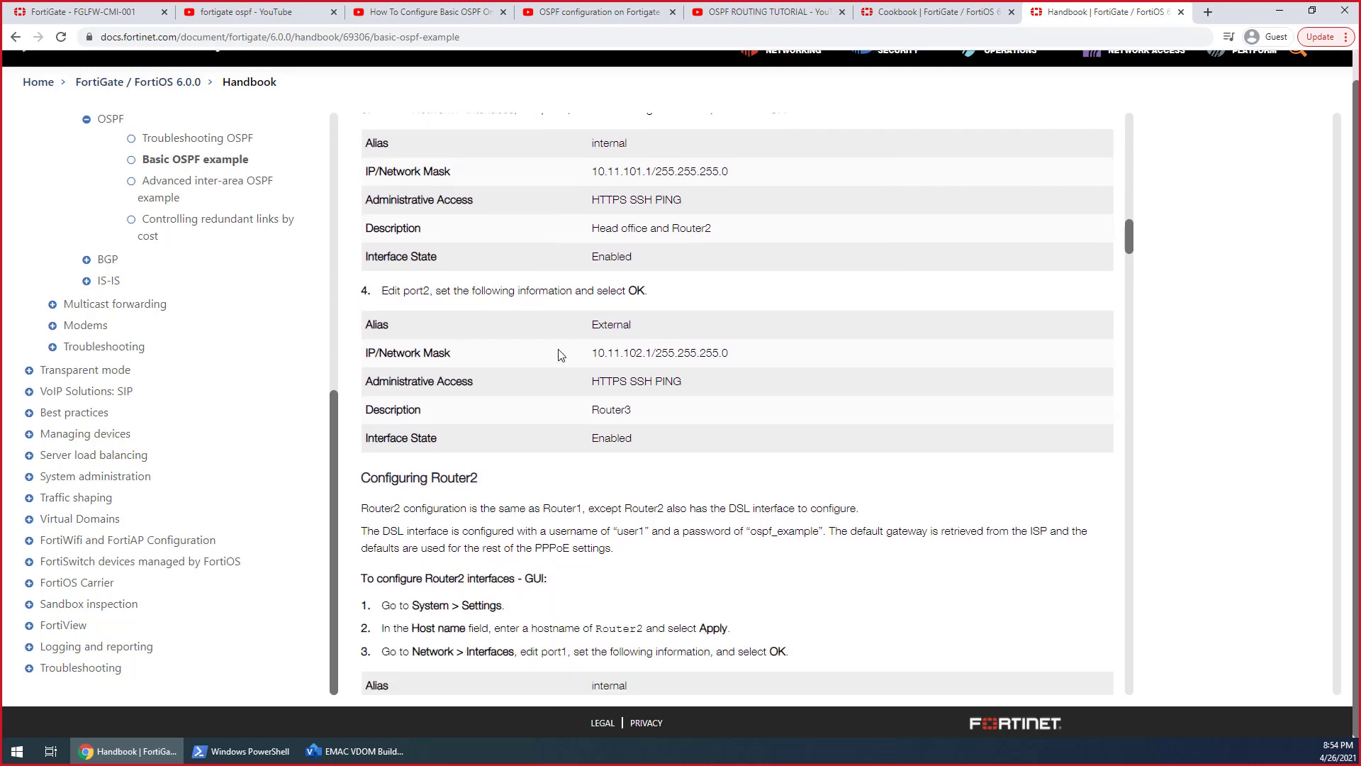
pyautogui.scroll(2, 608, 329)
pyautogui.scroll(-5, 608, 334)
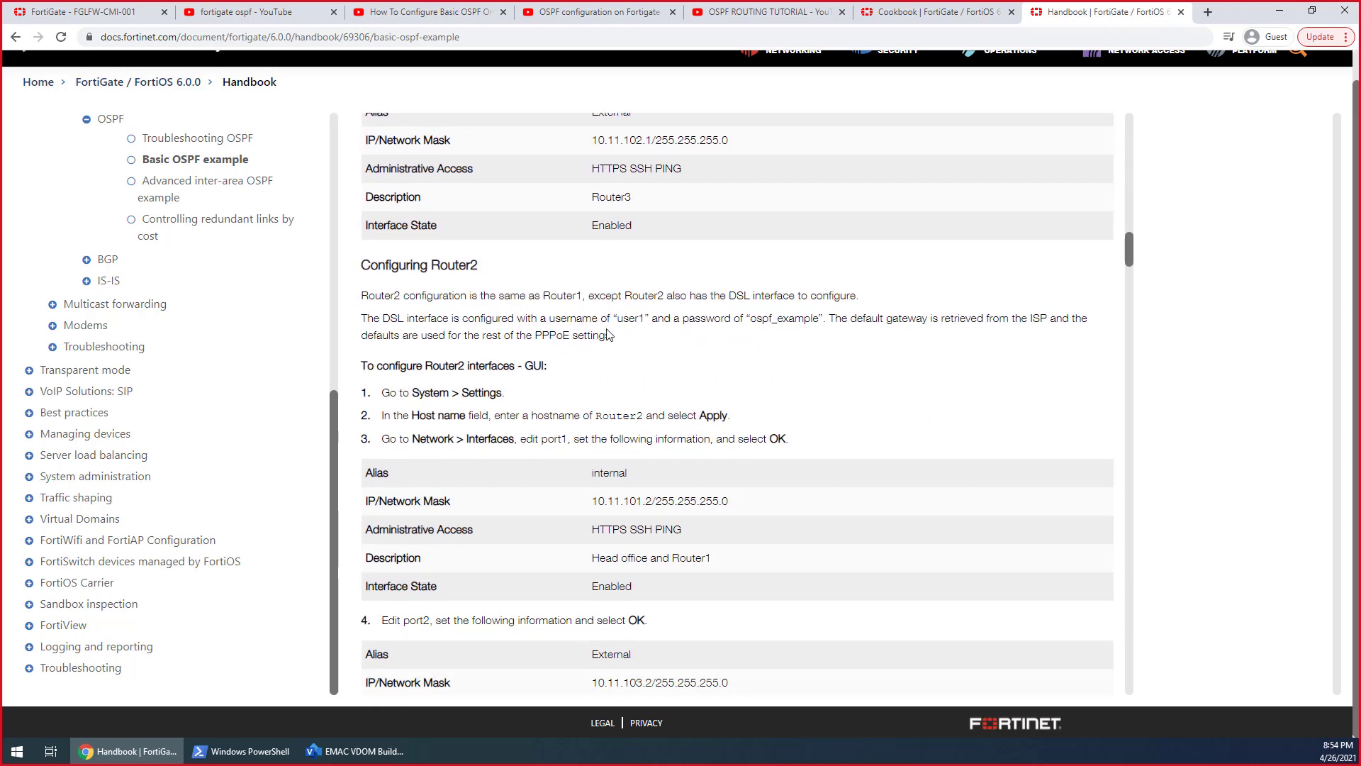
pyautogui.scroll(-10, 608, 329)
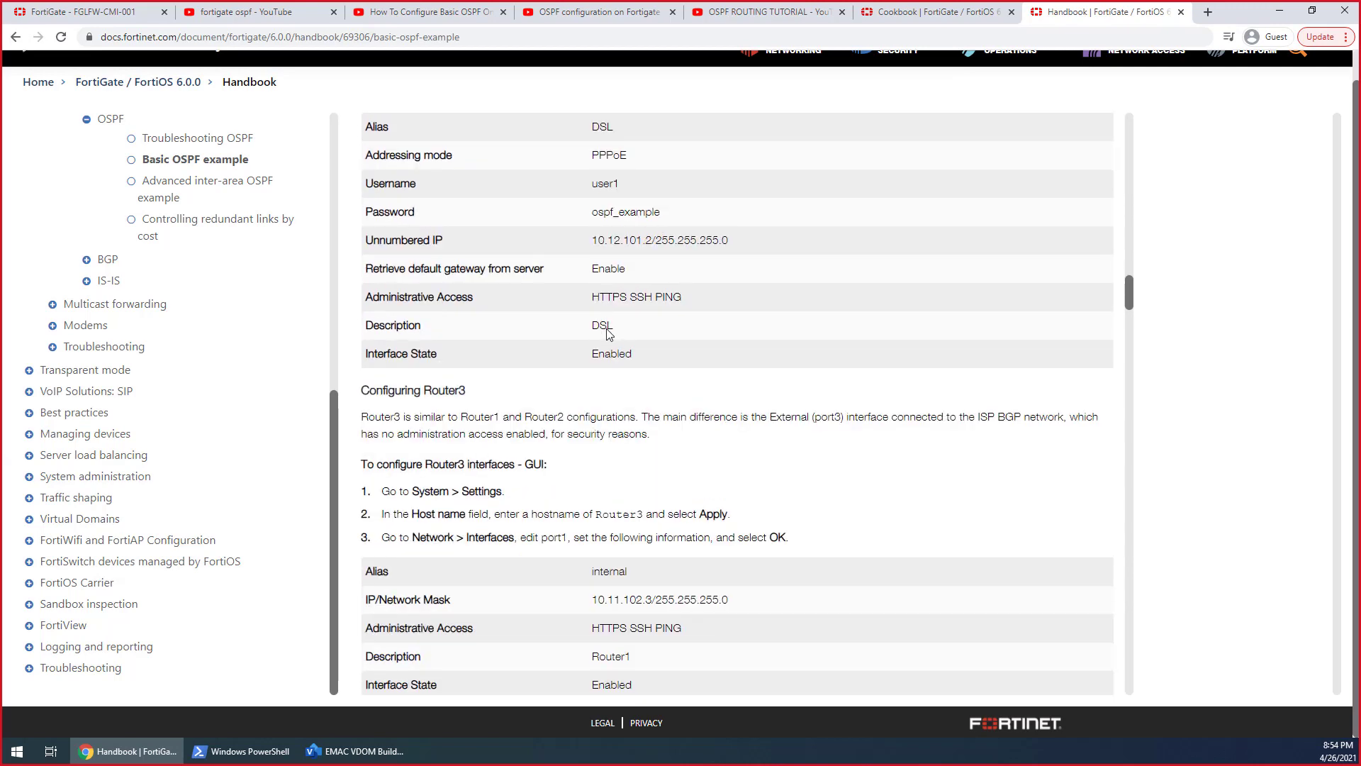
pyautogui.scroll(-3, 607, 331)
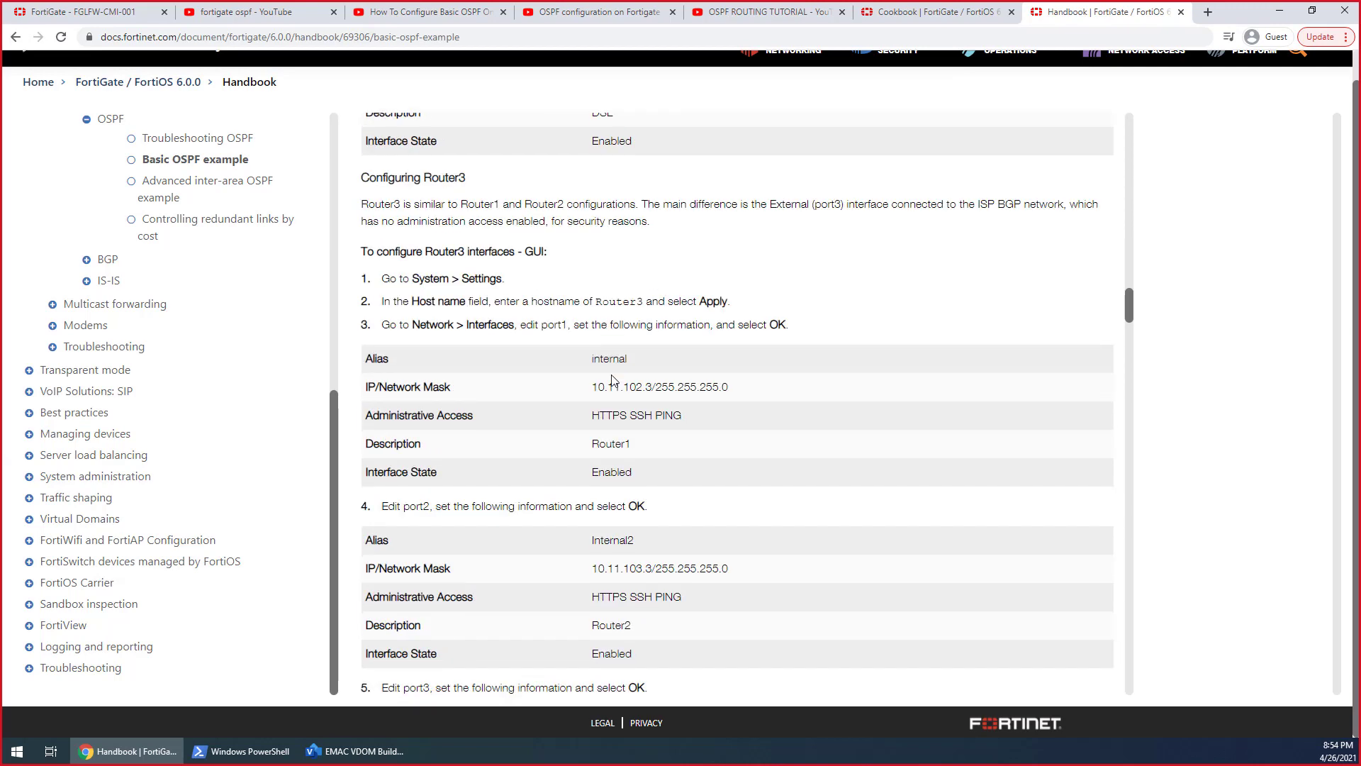
pyautogui.scroll(-1, 614, 380)
pyautogui.scroll(-8, 614, 381)
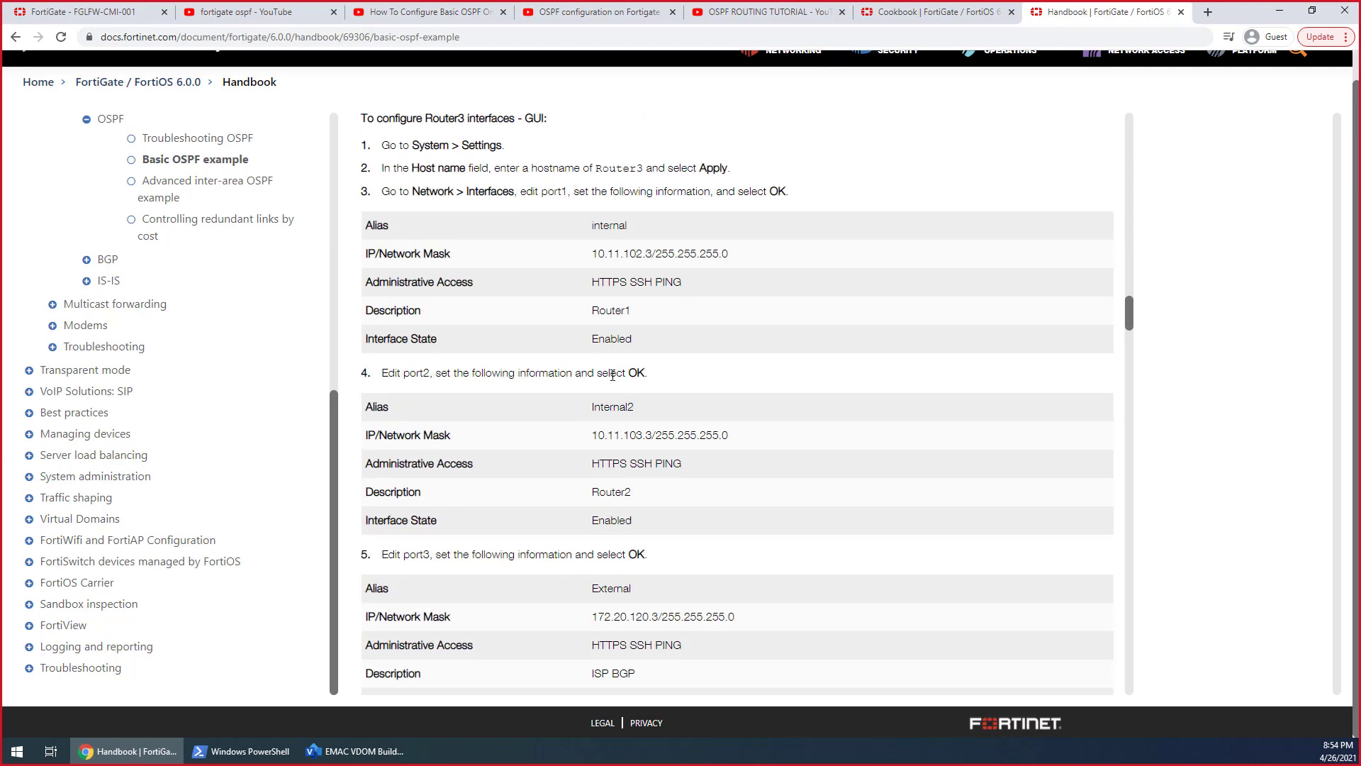
# Examine the handbook's OSPF setup for Router1: area, networks, OSPF interfaces and the CLI commands for interface priority
pyautogui.scroll(-5, 612, 375)
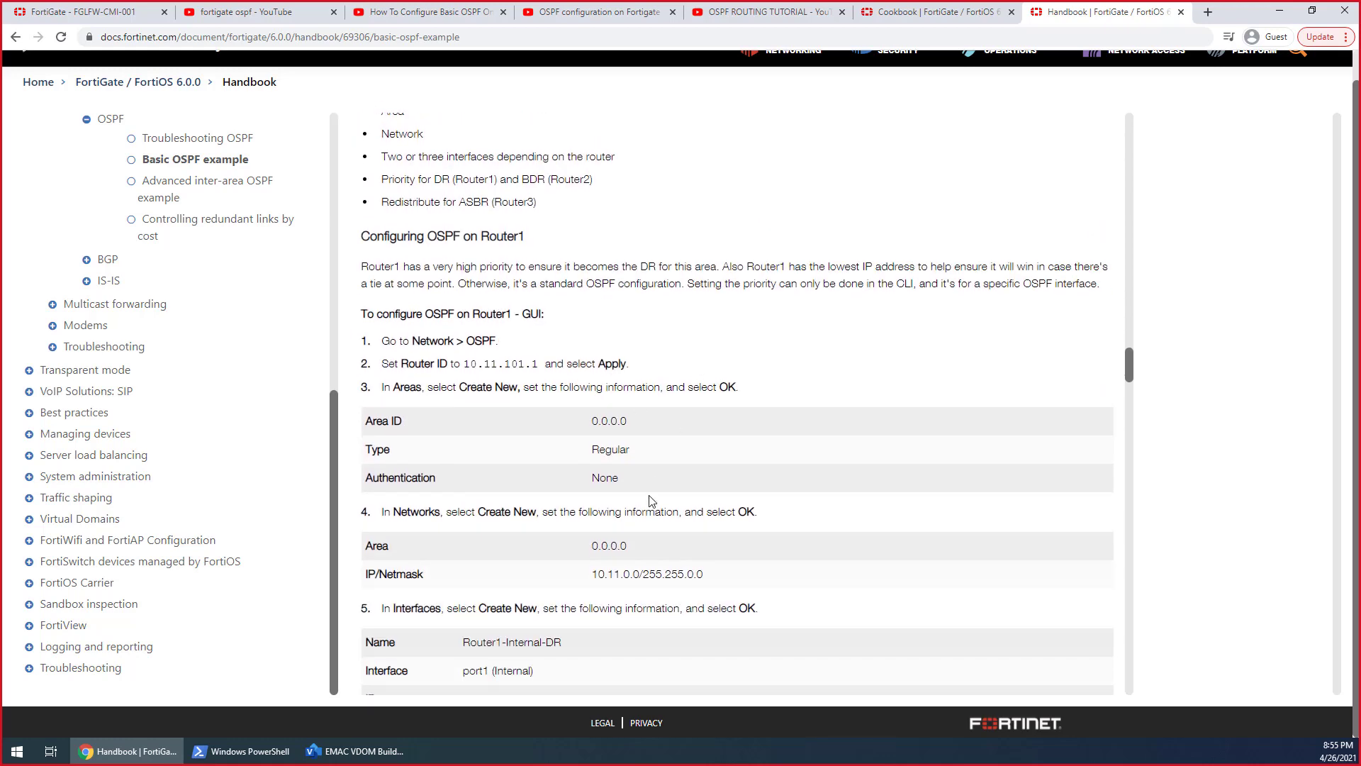
pyautogui.moveTo(627, 422); pyautogui.dragTo(575, 424)
pyautogui.click(712, 465)
pyautogui.scroll(-3, 714, 470)
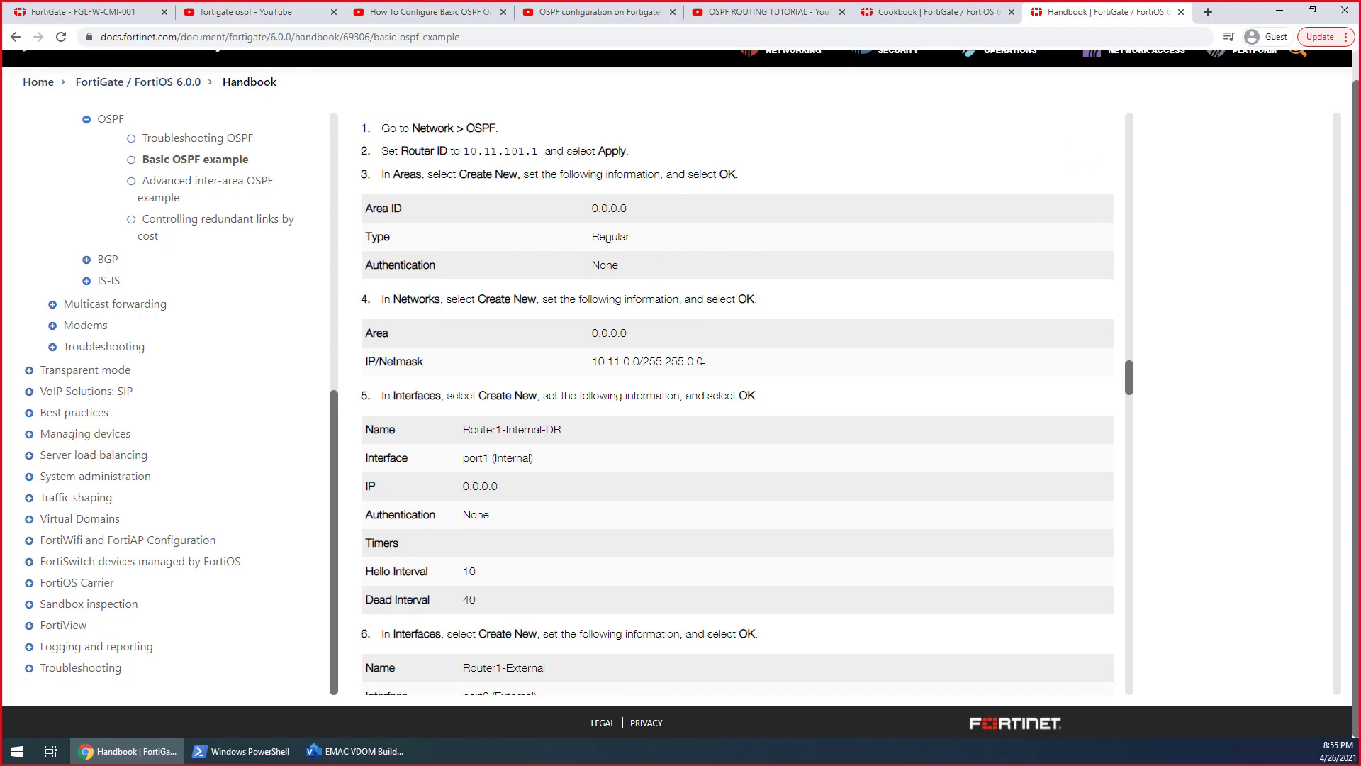
pyautogui.moveTo(704, 363); pyautogui.dragTo(567, 367)
pyautogui.scroll(-2, 628, 462)
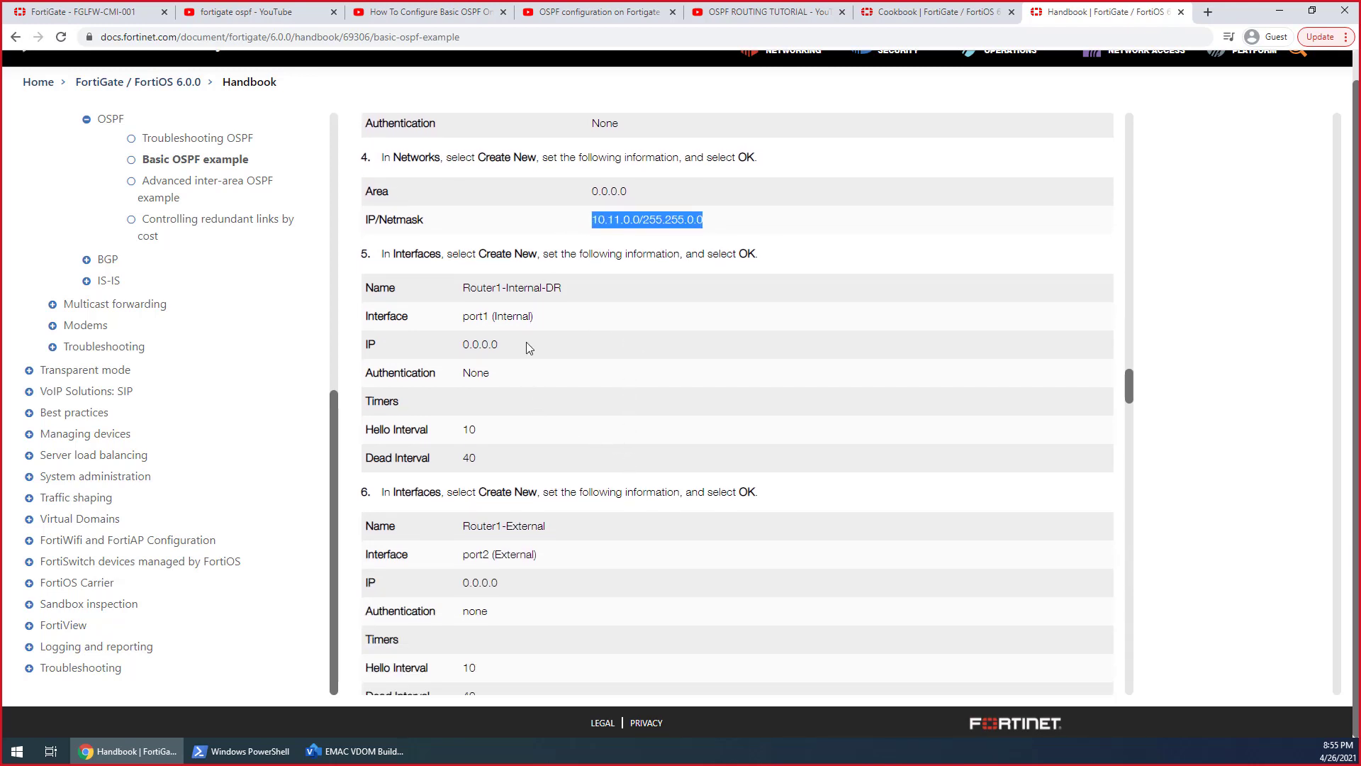
pyautogui.scroll(-2, 561, 449)
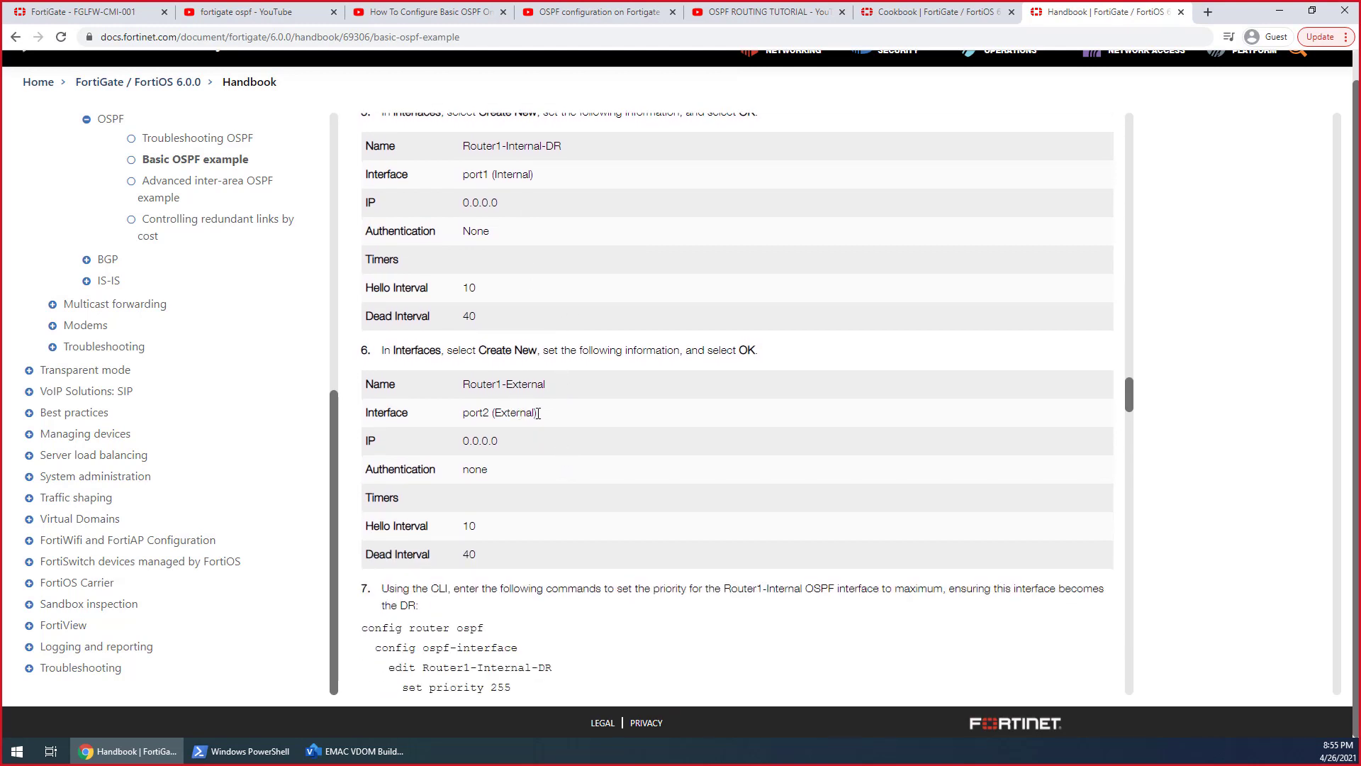
pyautogui.scroll(-3, 538, 413)
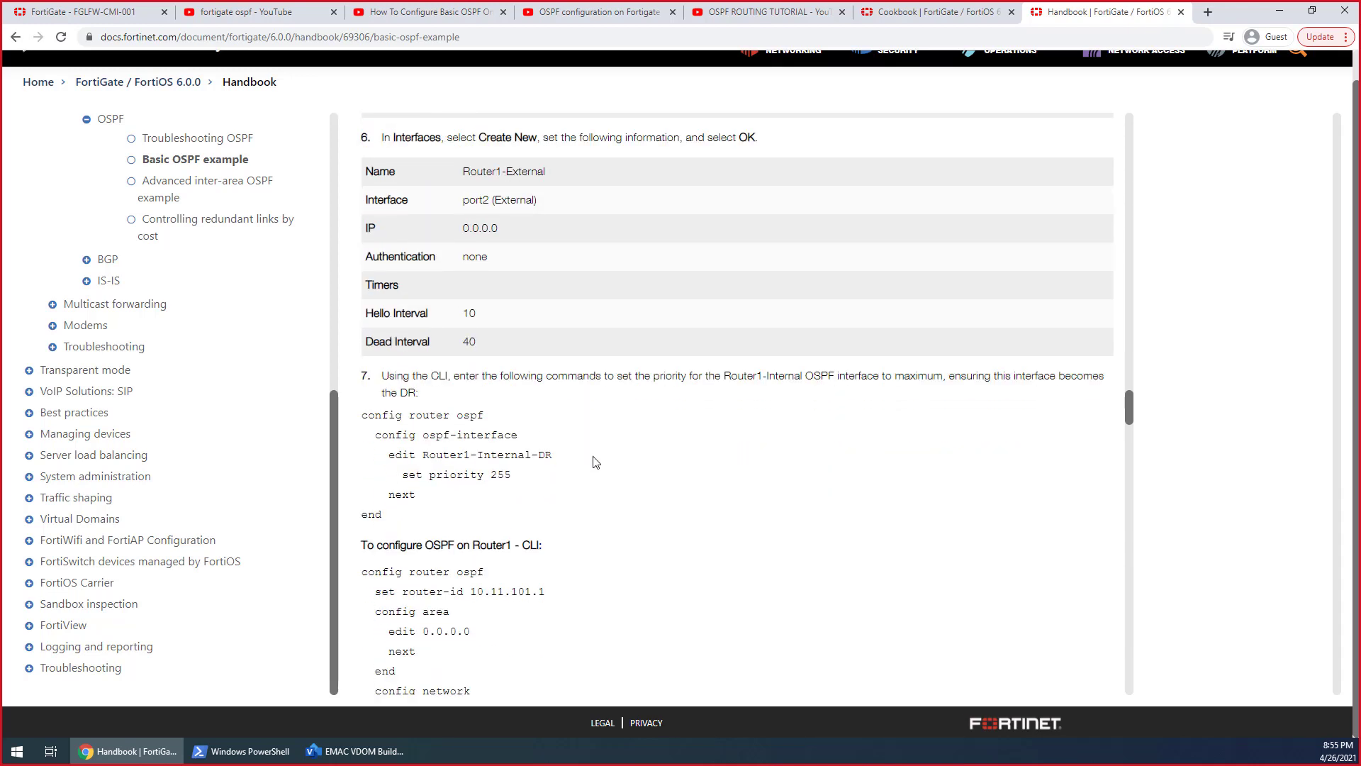
pyautogui.scroll(-1, 594, 458)
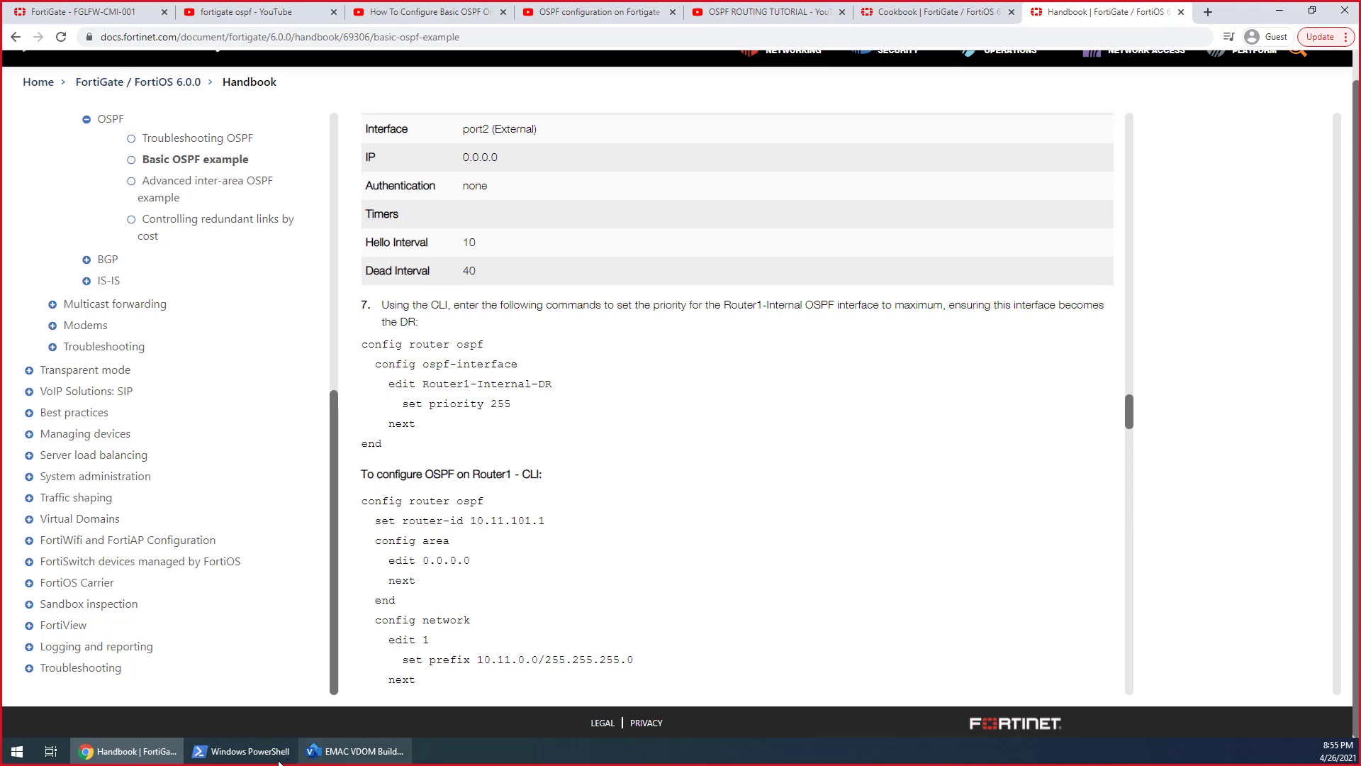
# Switch back to the FortiGate, open a new CLI console in the root VDOM, and run config router ospf
pyautogui.click(83, 17)
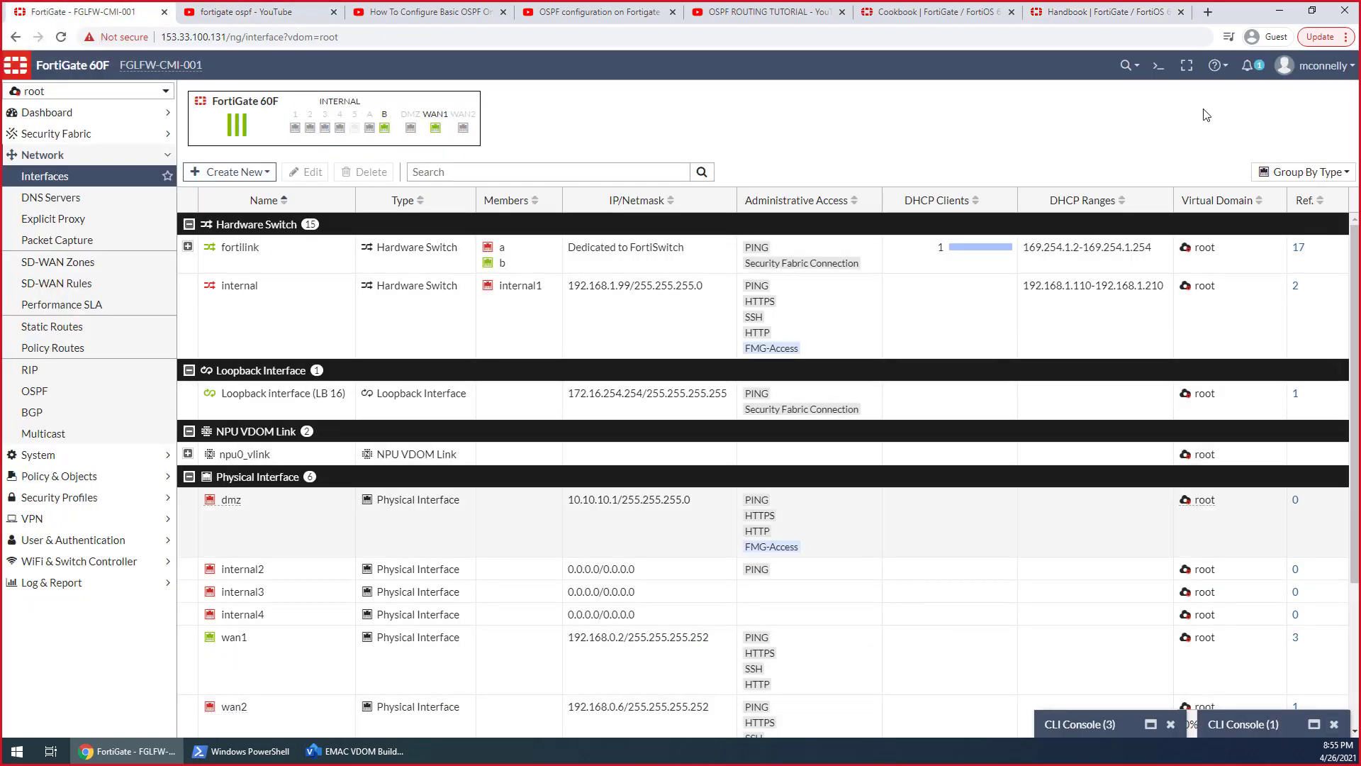
pyautogui.click(1159, 65)
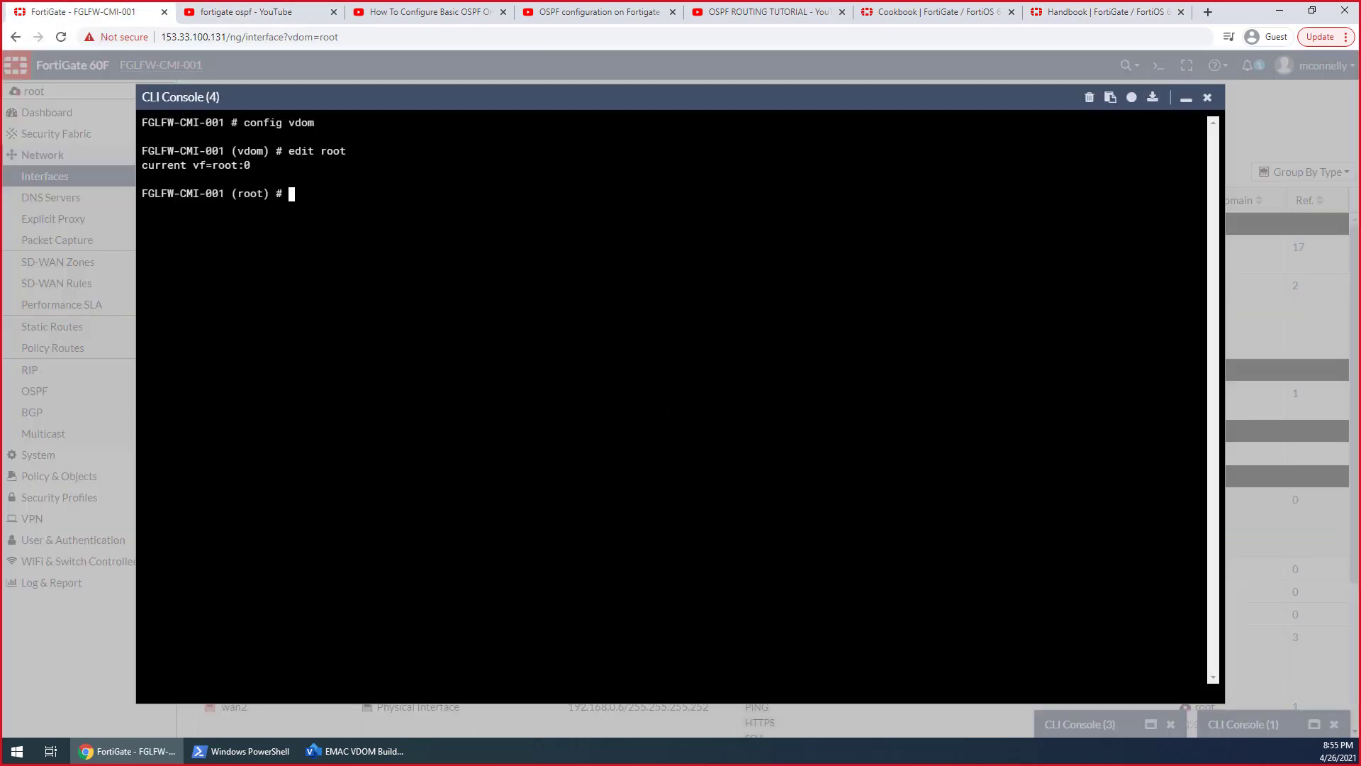
pyautogui.write('config router ospf')
pyautogui.press('Return')
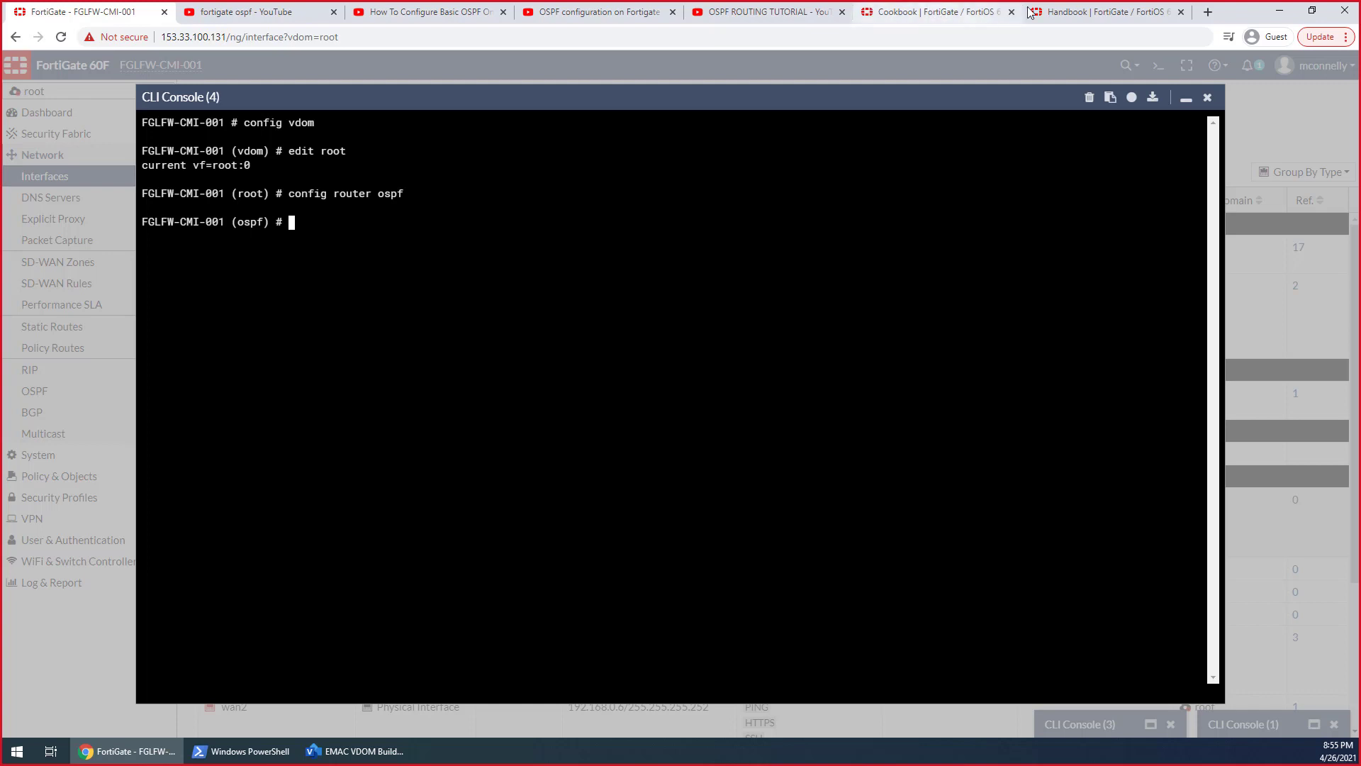
# Check the handbook's command, enter config ospf-interface in the root VDOM's console, and list its entries with get
pyautogui.click(1064, 18)
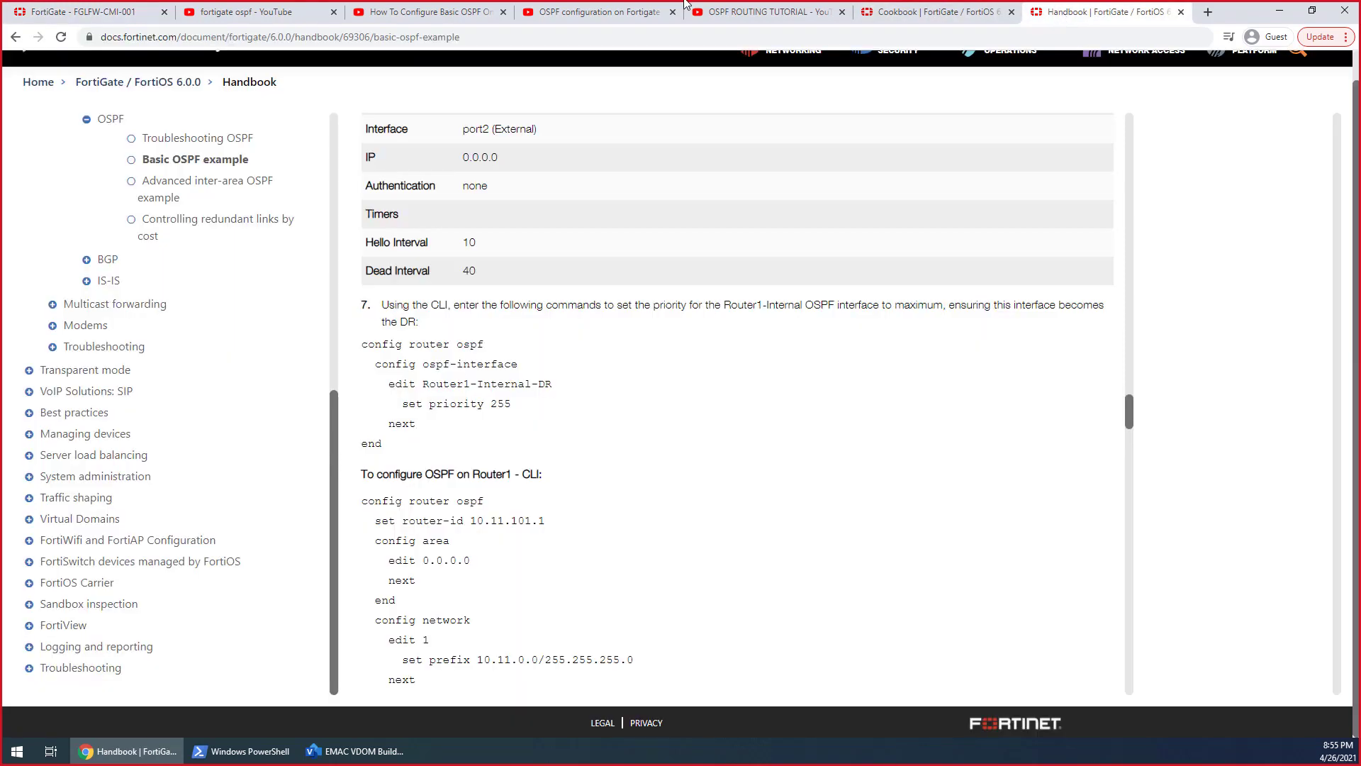
pyautogui.click(106, 12)
pyautogui.write('config ospf-interface')
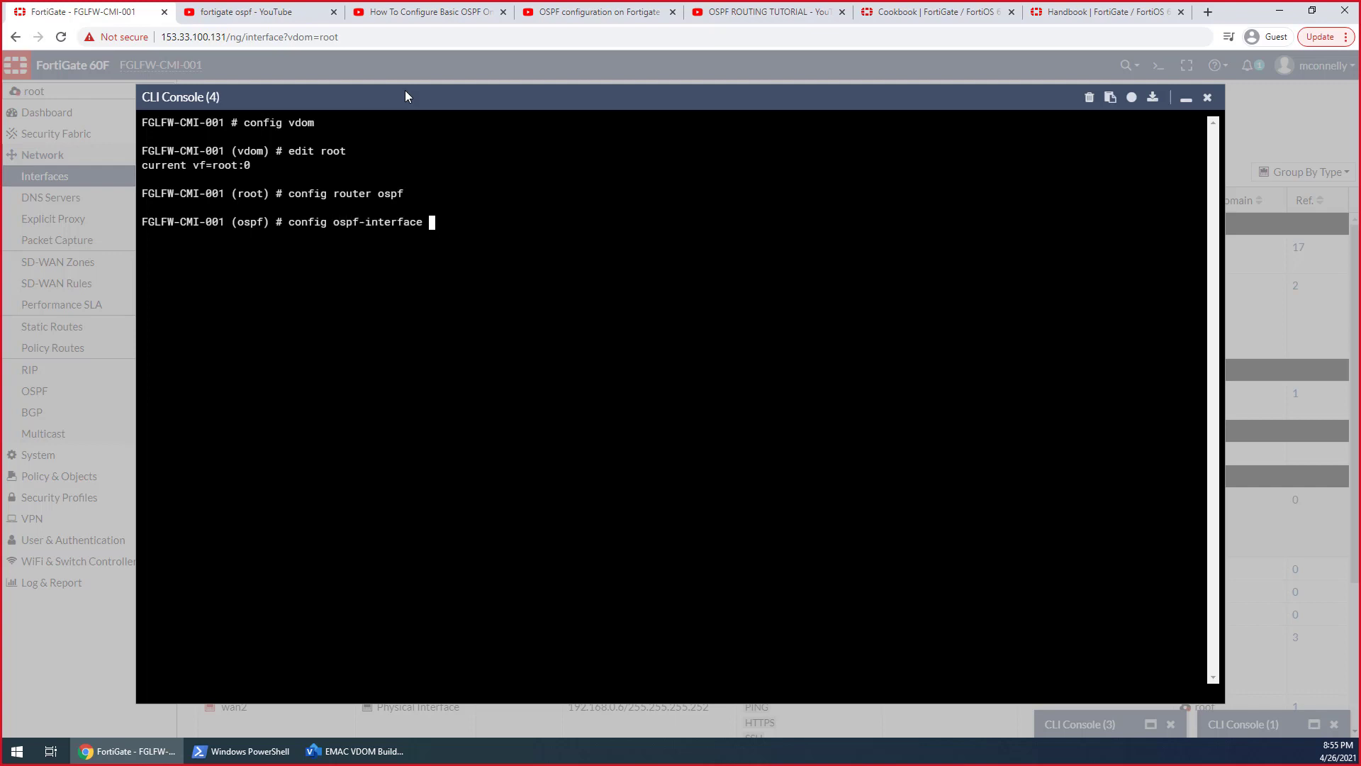
pyautogui.press('Return')
pyautogui.write('get')
pyautogui.press('Return')
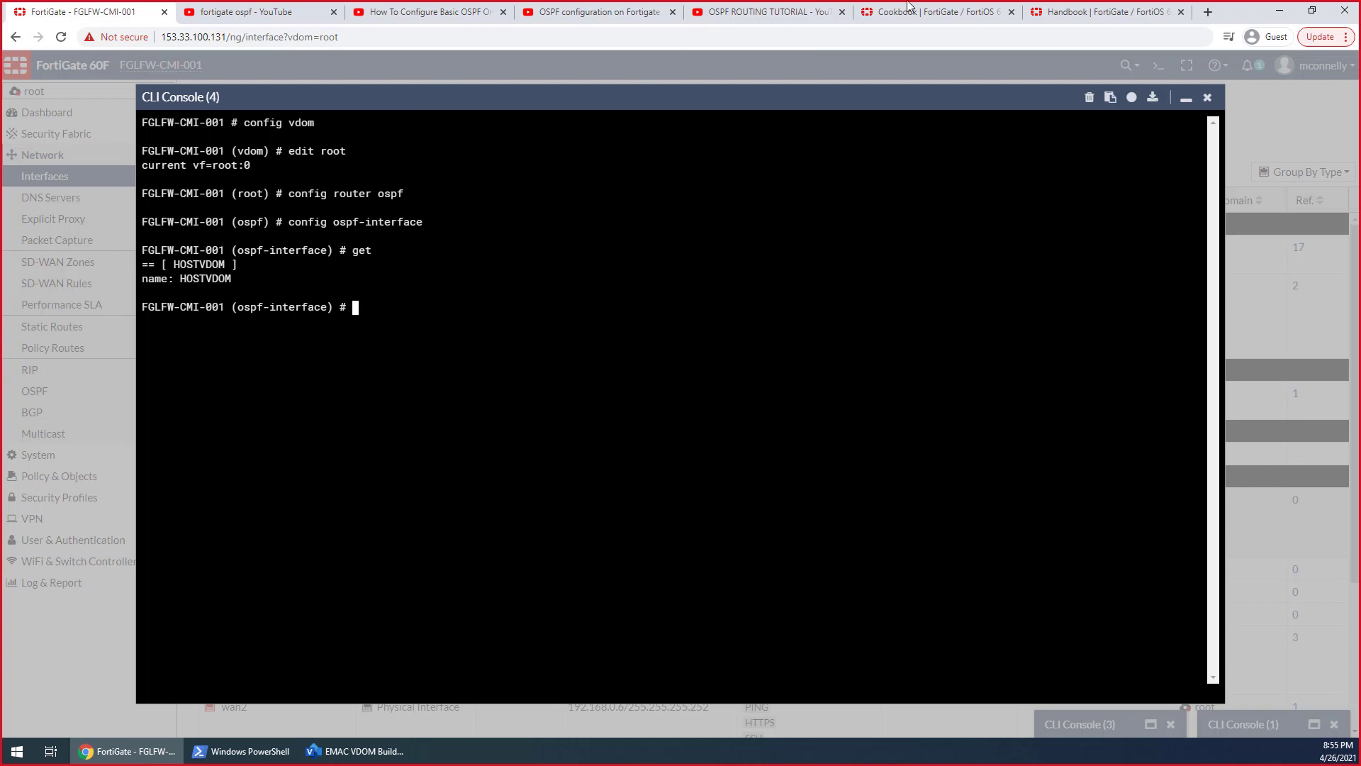
# Return to the handbook and examine the complete CLI configuration for OSPF on Router1
pyautogui.click(1089, 21)
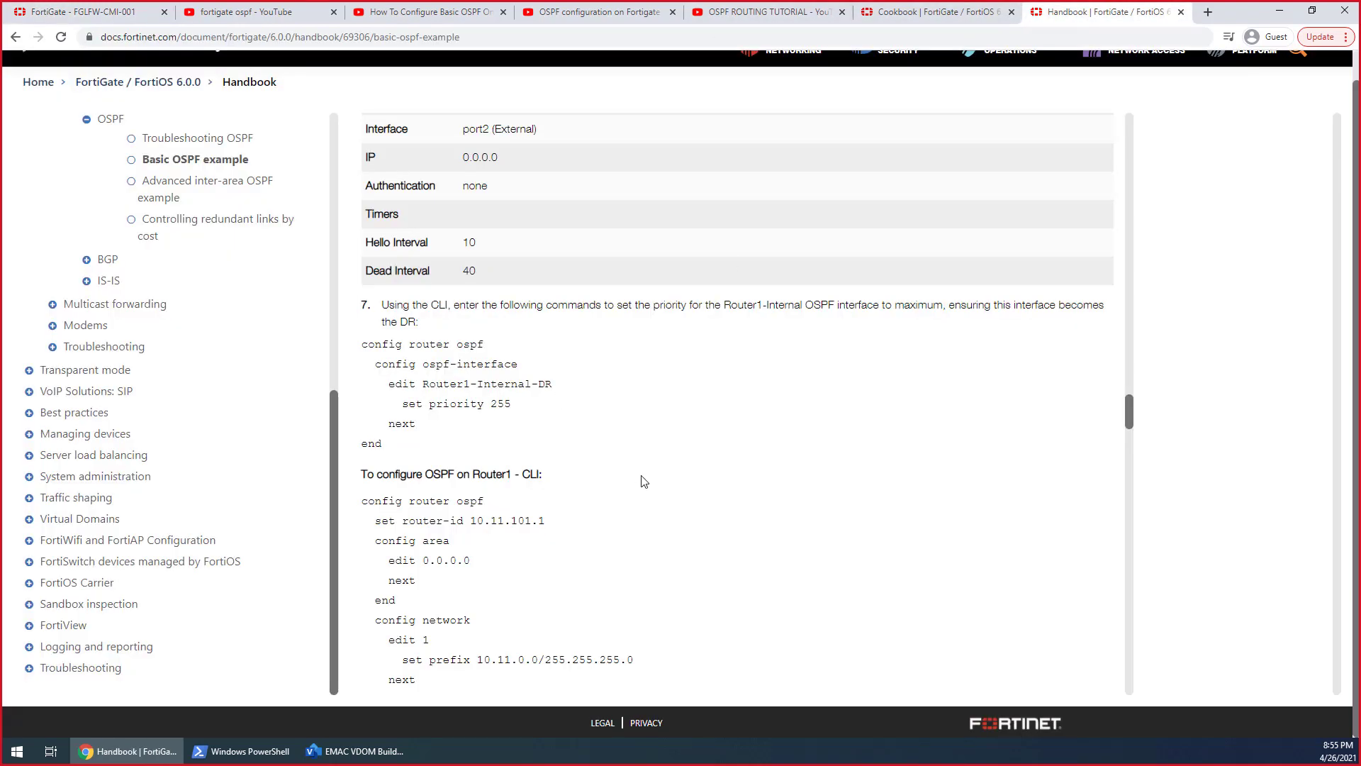
pyautogui.scroll(-1, 644, 481)
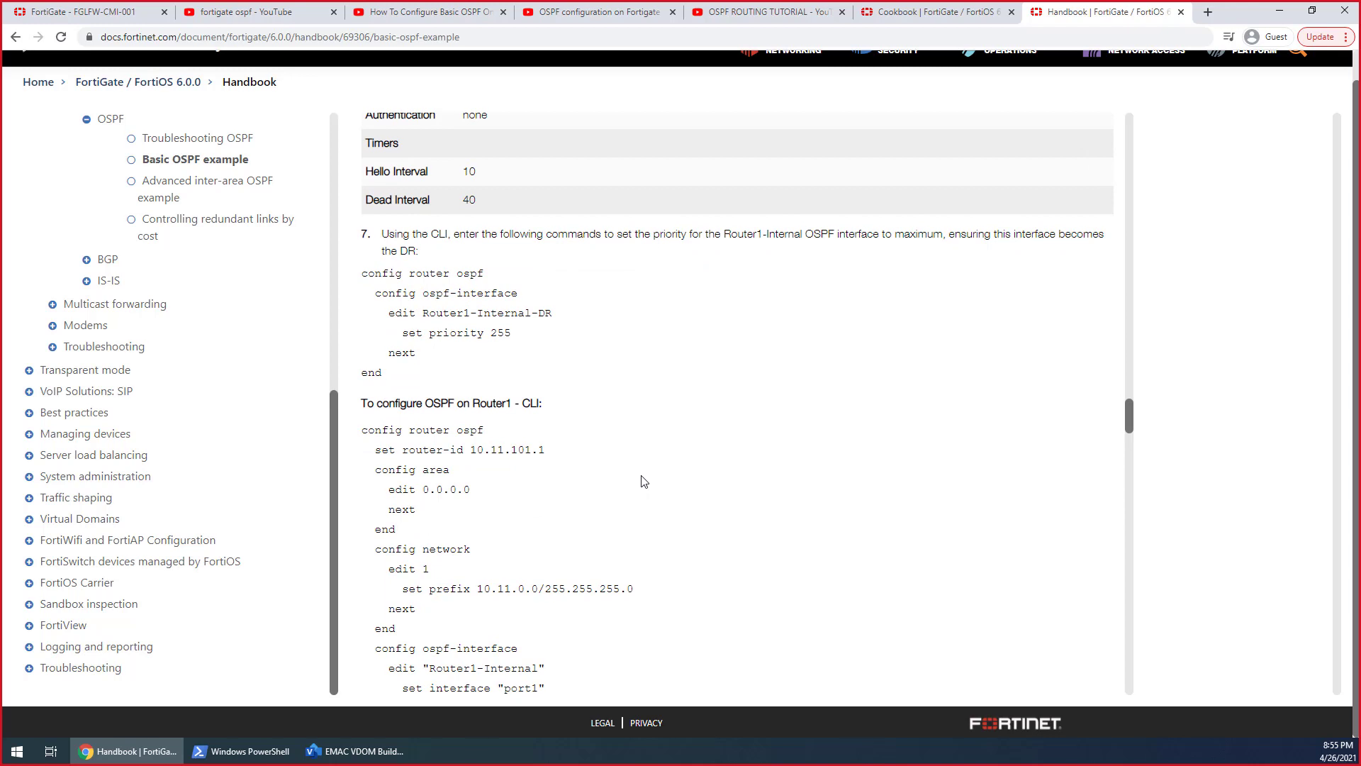
pyautogui.scroll(-2, 644, 482)
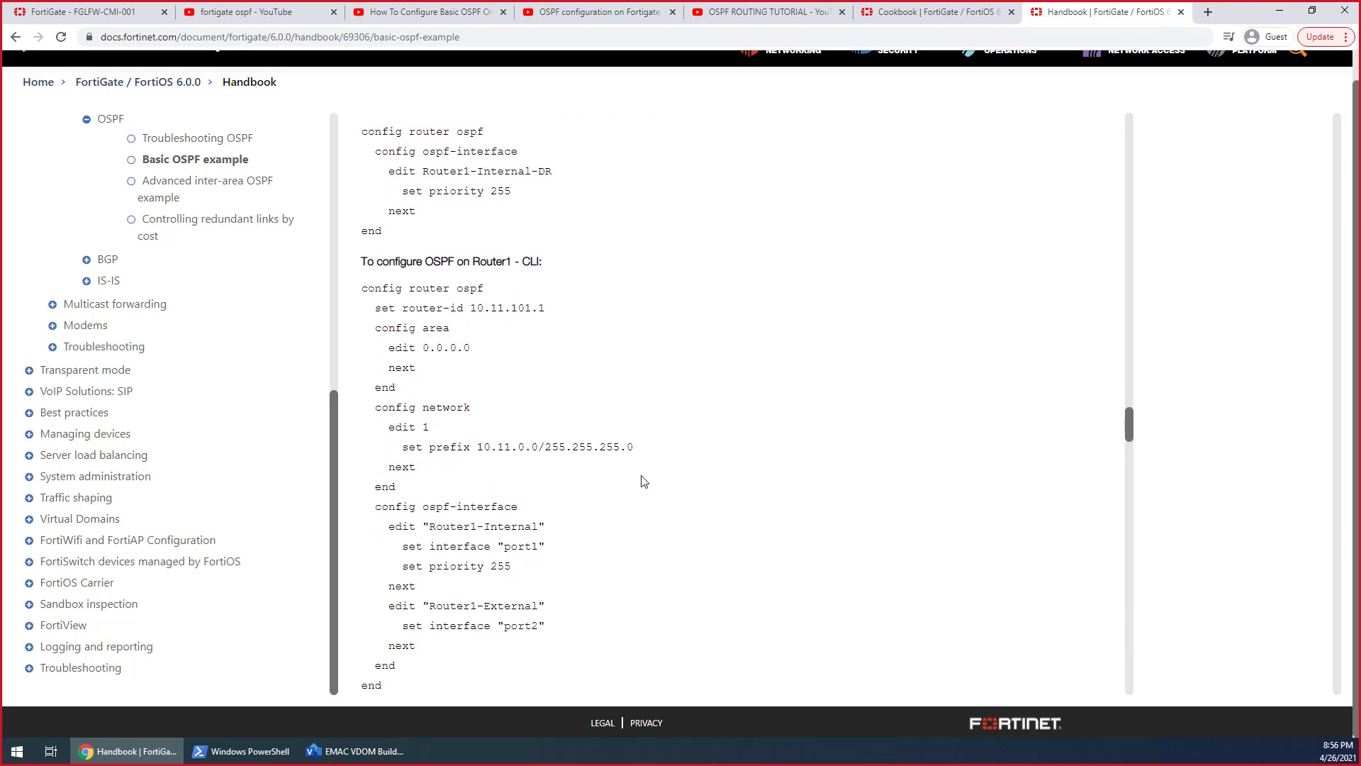
# Examine the handbook's Router2 OSPF configuration, covering its interfaces, timers, priority and CLI commands
pyautogui.scroll(-2, 643, 482)
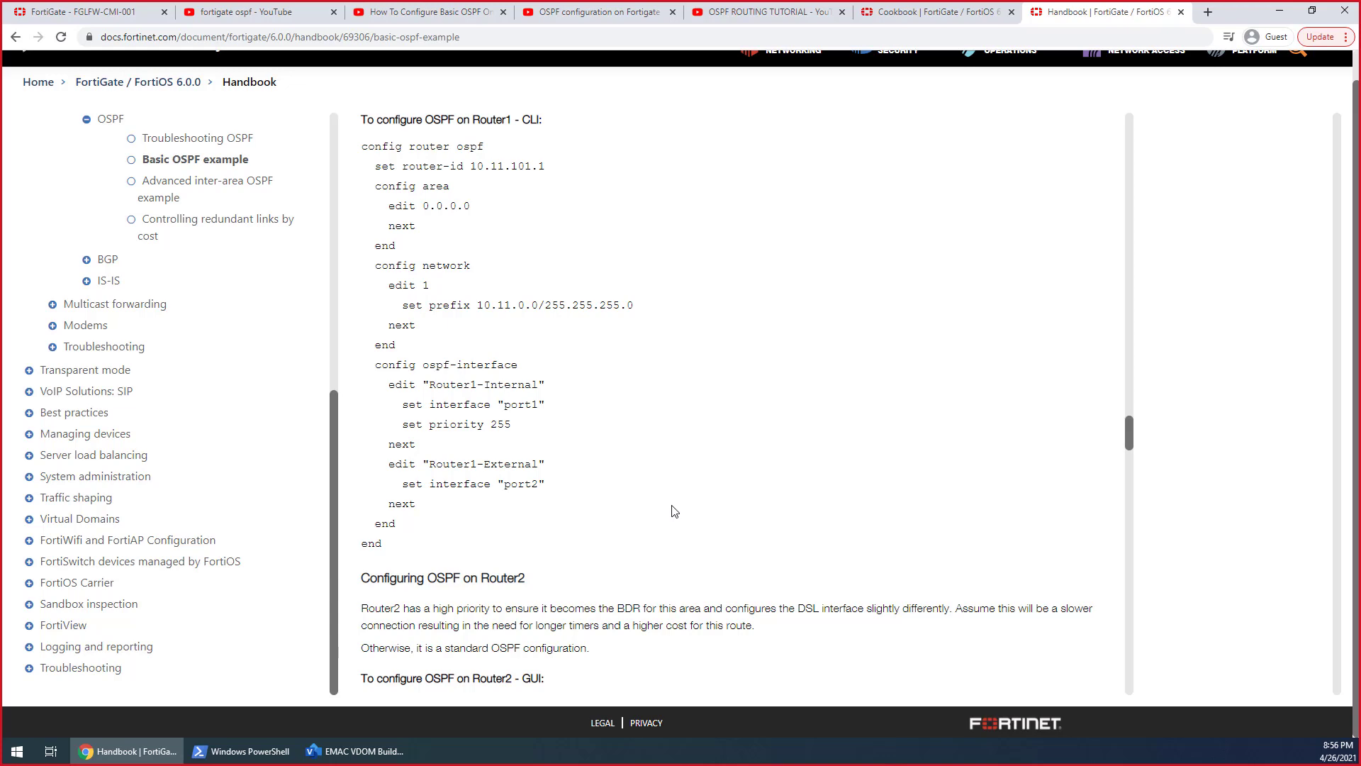
pyautogui.scroll(-6, 674, 512)
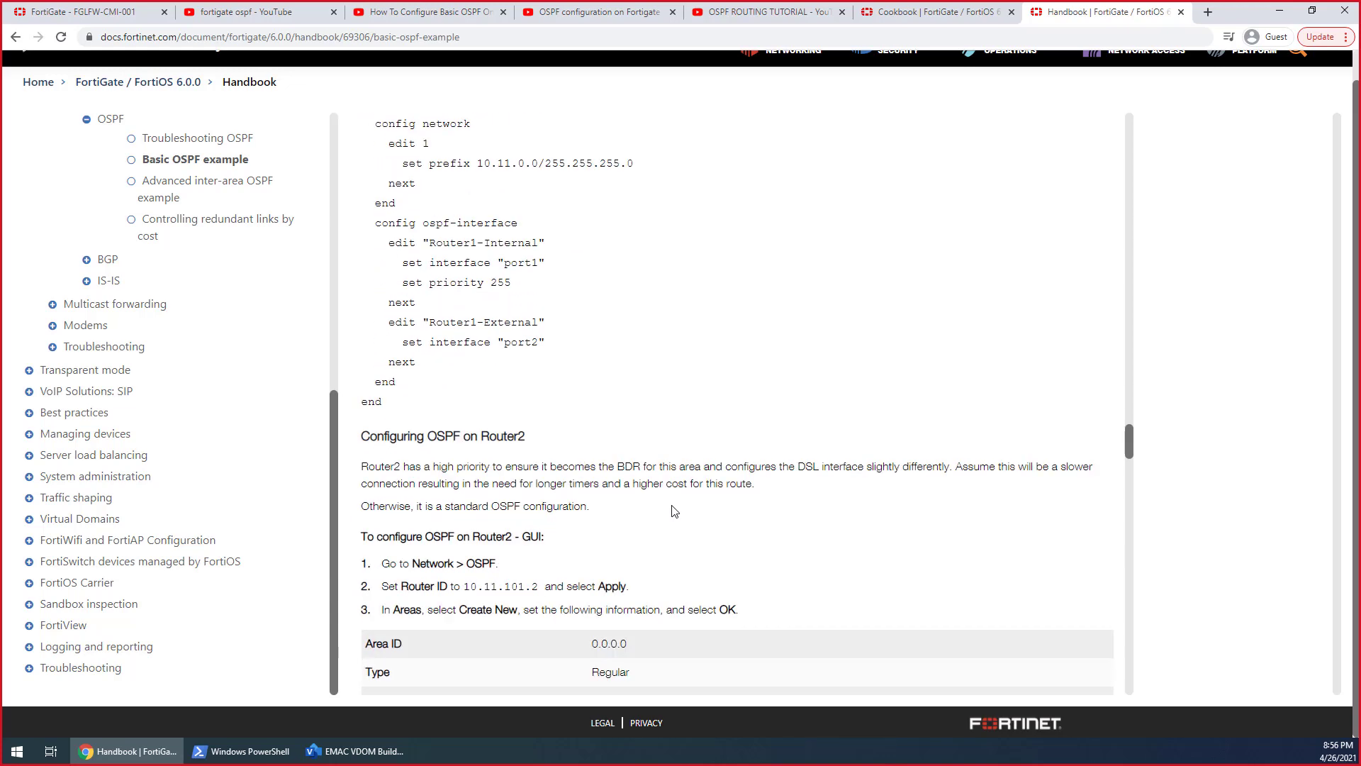
pyautogui.scroll(-11, 674, 511)
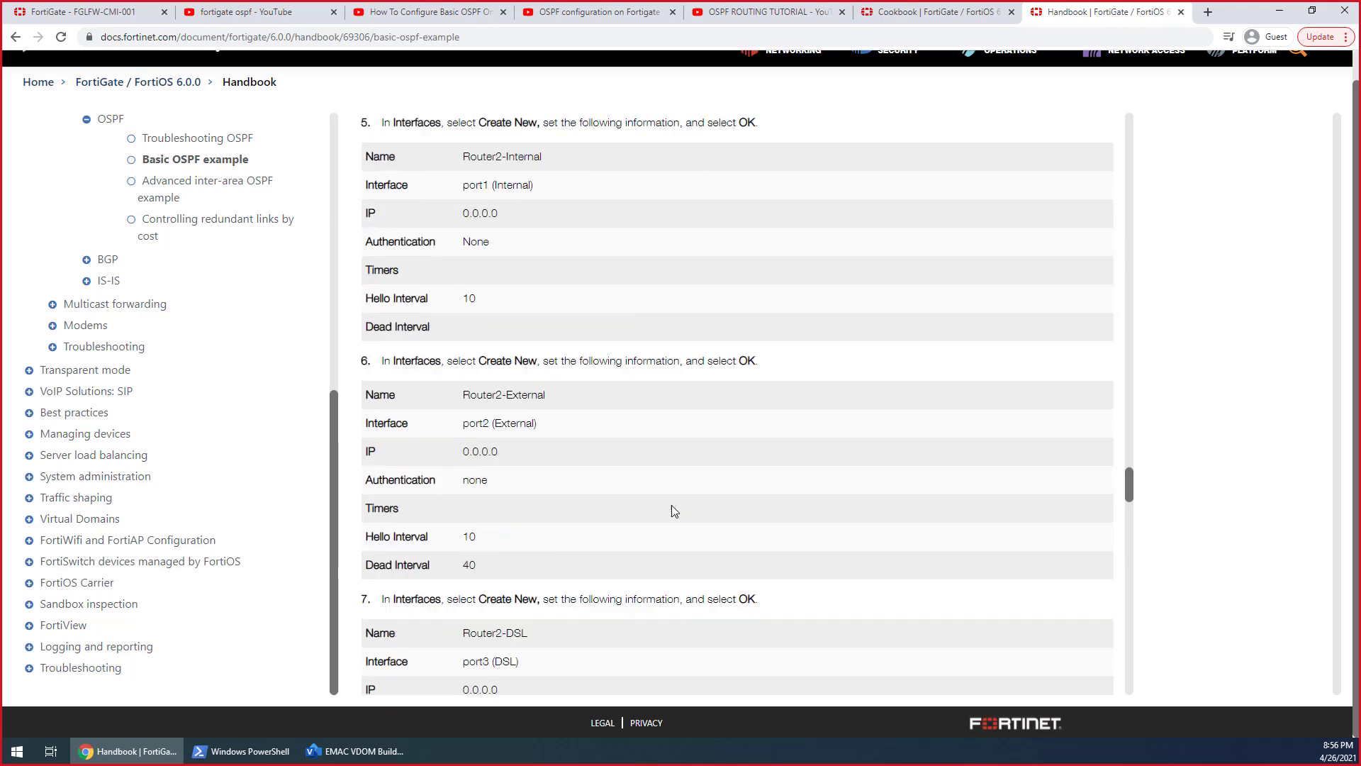
pyautogui.scroll(-8, 674, 511)
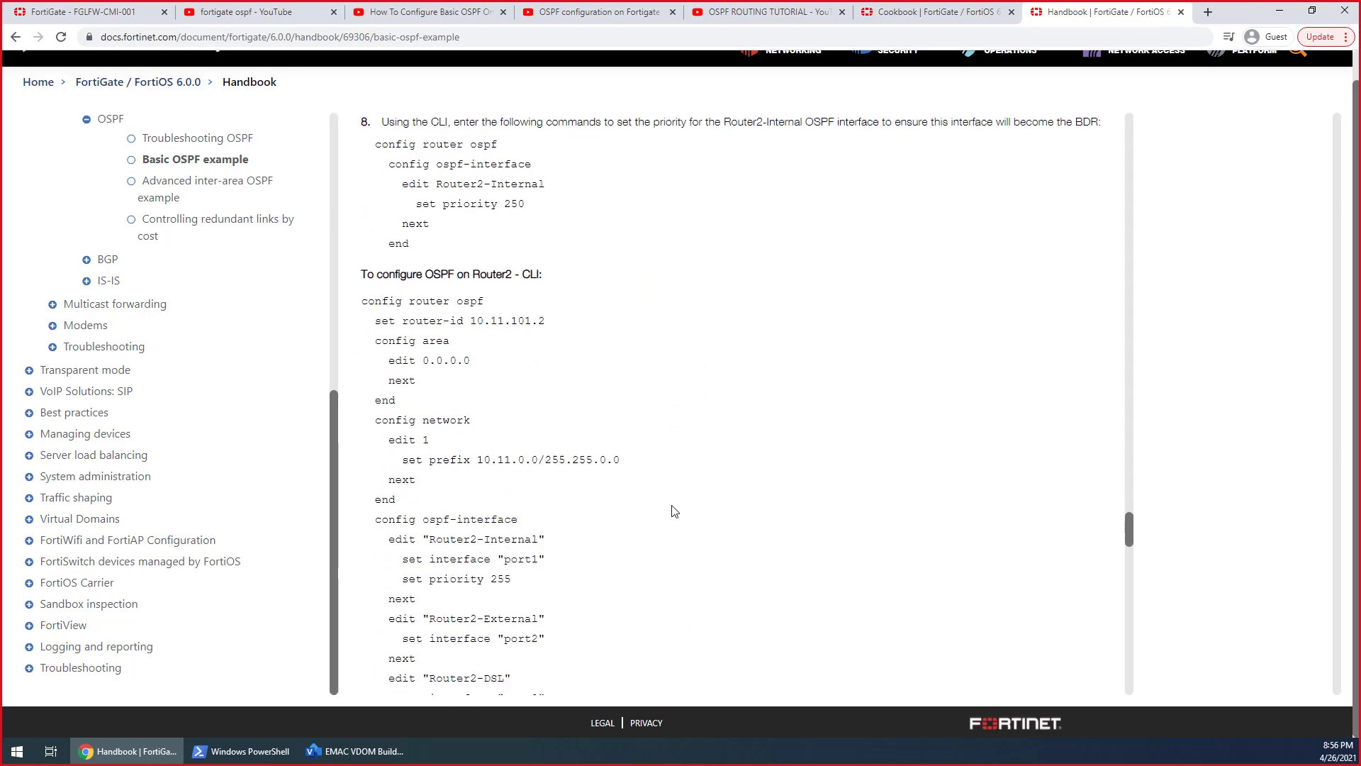
pyautogui.scroll(-5, 674, 511)
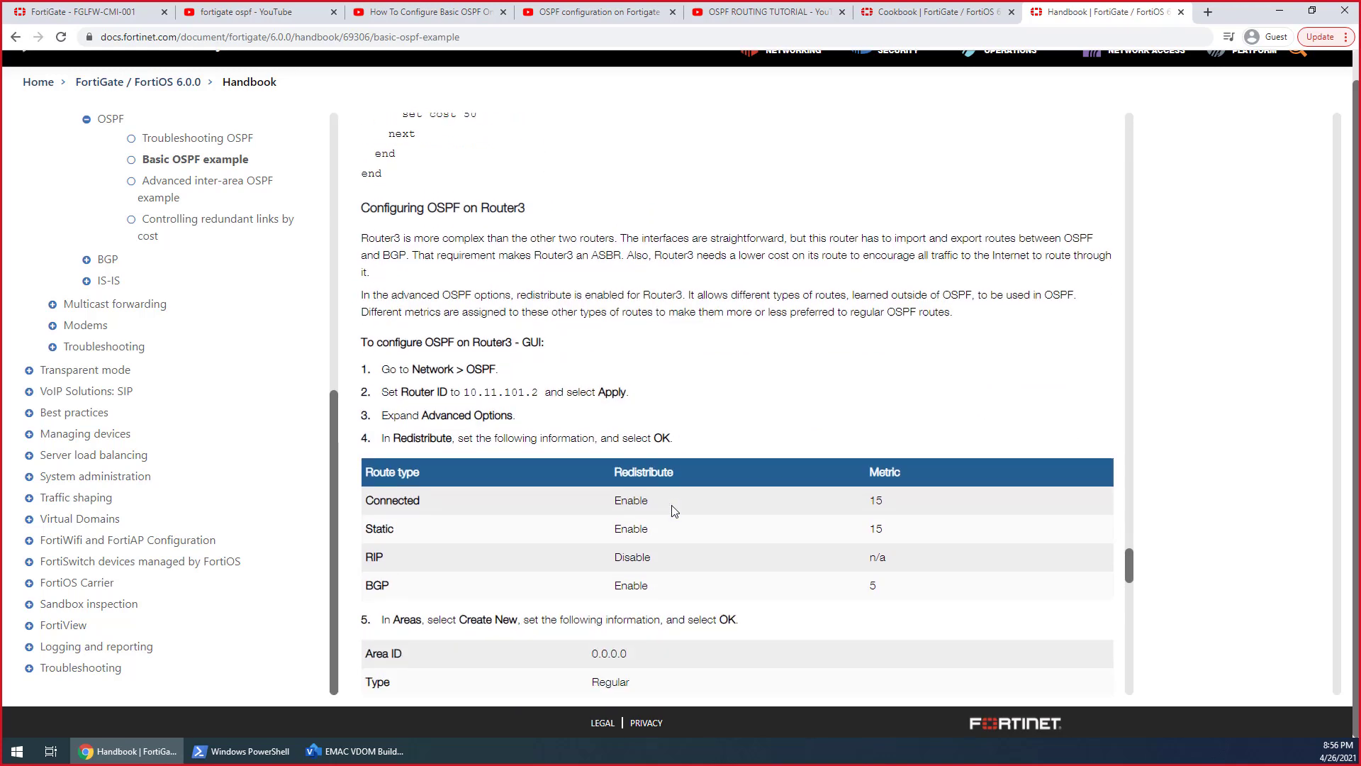
# Examine the handbook's Router3 OSPF configuration, including route redistribution, area ID, networks, interfaces and the CLI commands
pyautogui.scroll(-4, 674, 511)
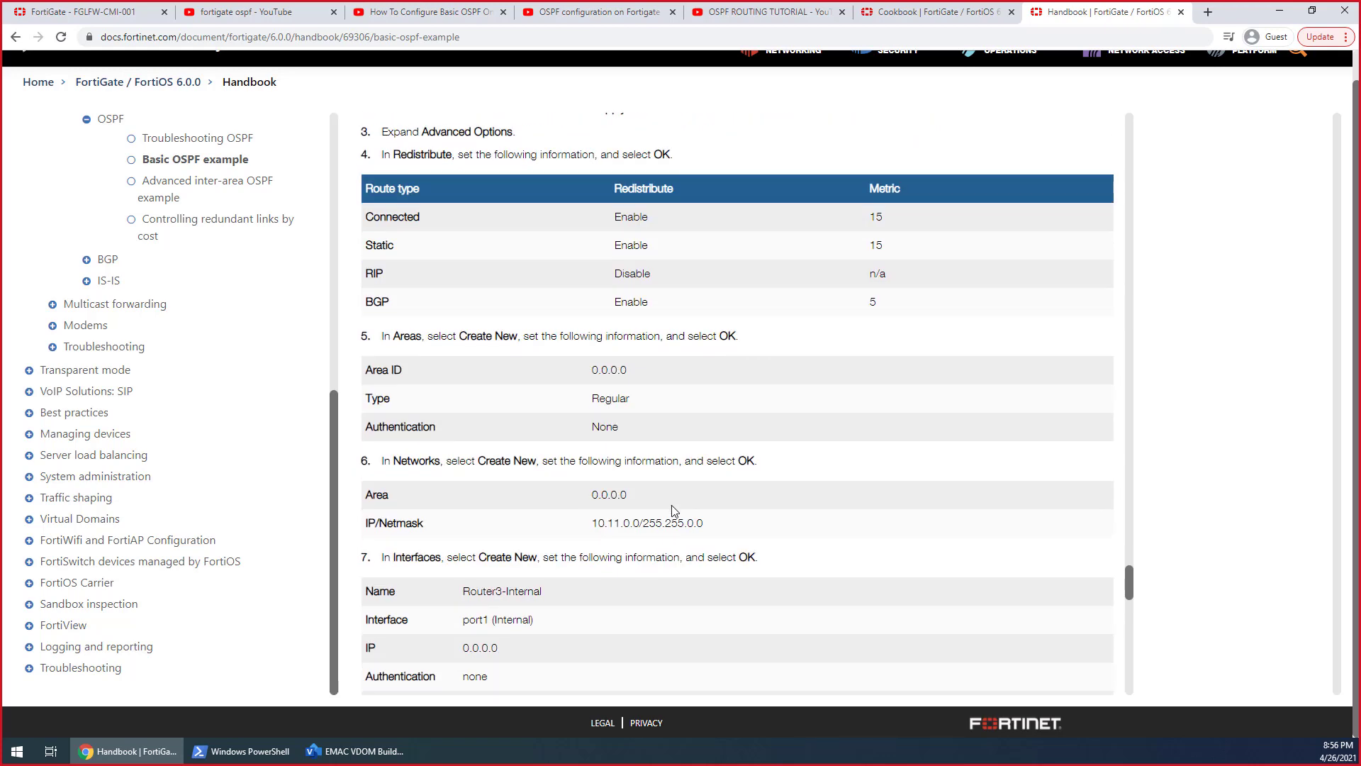
pyautogui.scroll(1, 526, 384)
pyautogui.scroll(4, 523, 383)
pyautogui.scroll(-2, 574, 490)
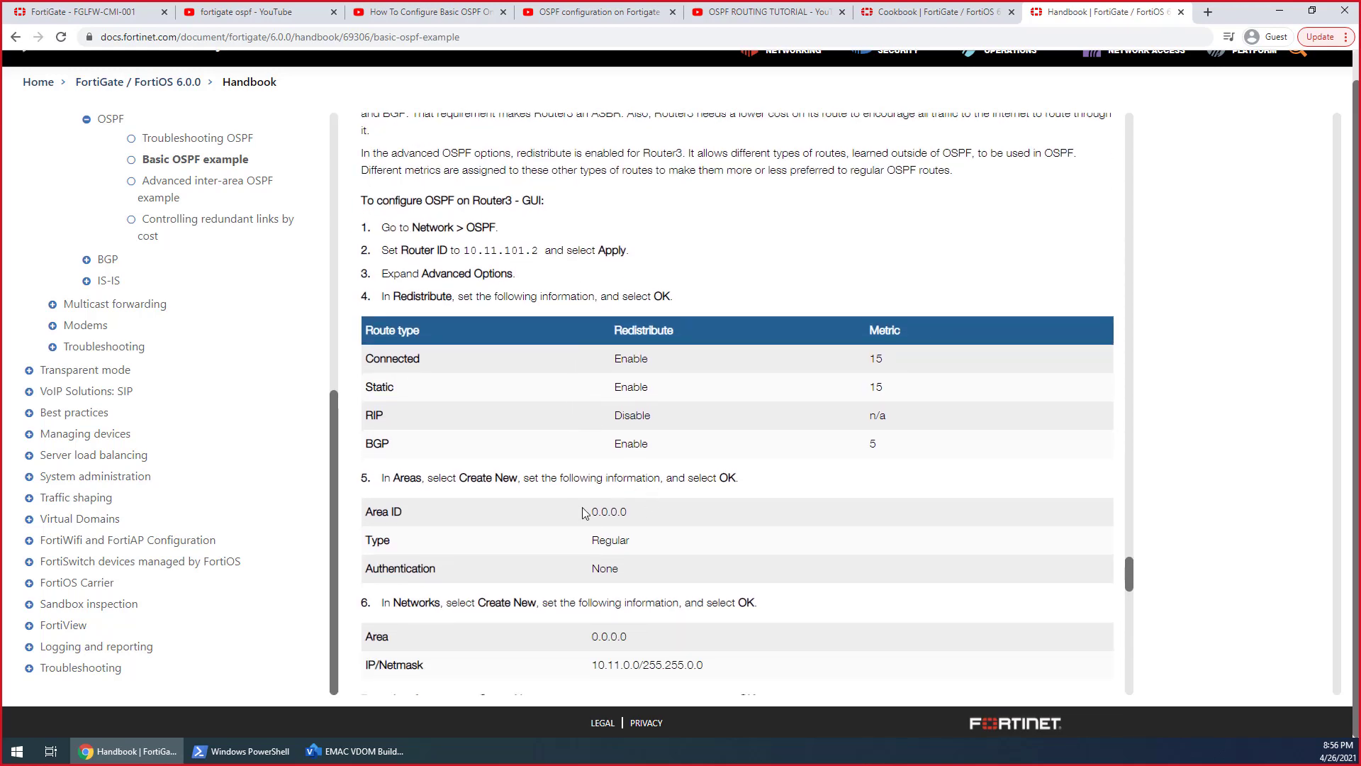
pyautogui.moveTo(586, 511); pyautogui.dragTo(646, 513)
pyautogui.scroll(-4, 658, 514)
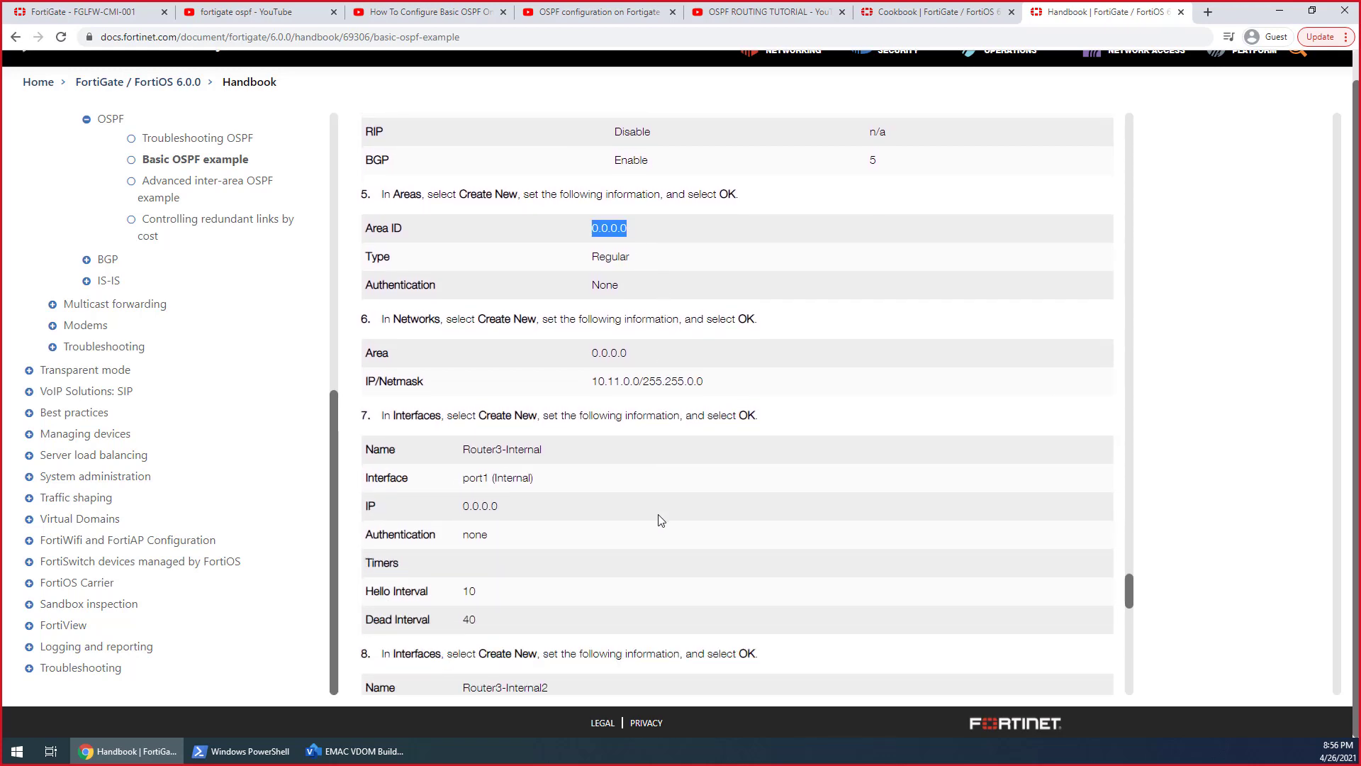
pyautogui.scroll(-8, 660, 520)
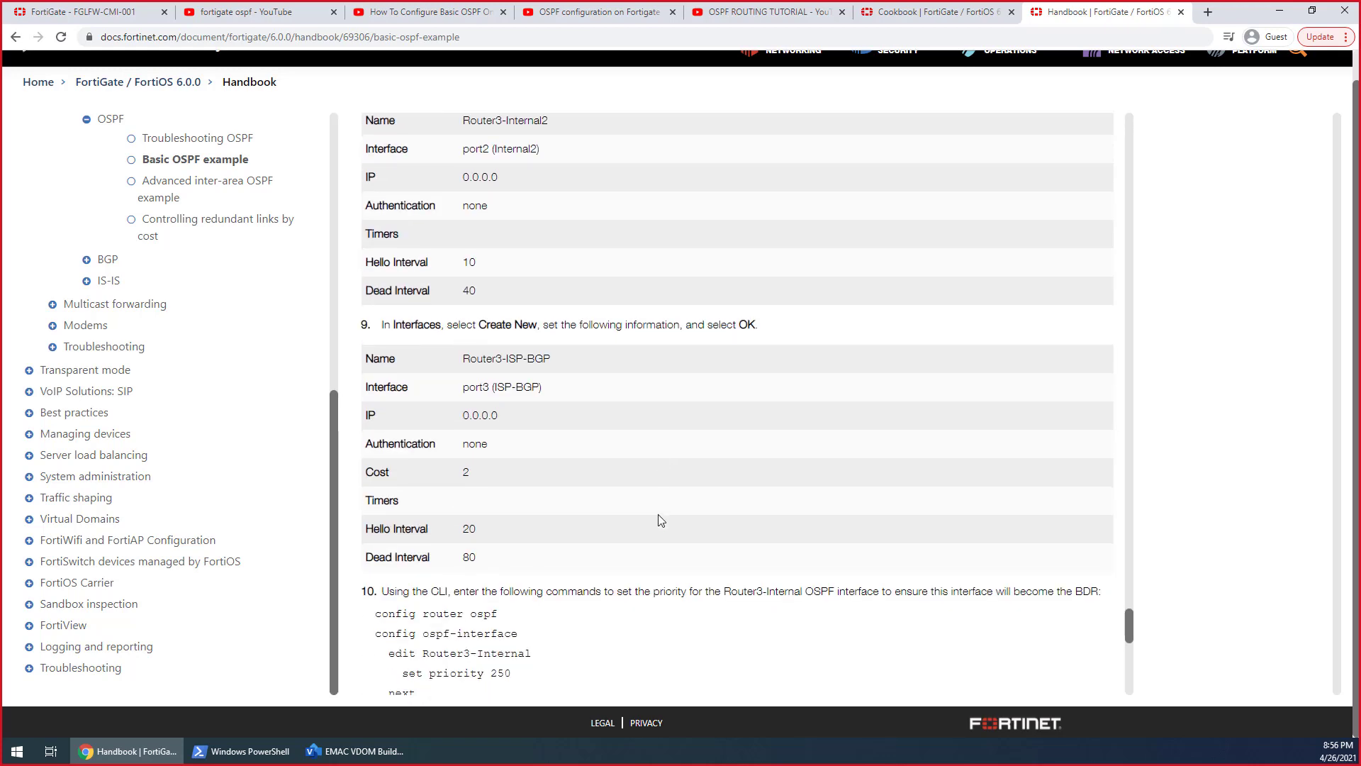
pyautogui.scroll(-3, 660, 520)
pyautogui.scroll(-9, 659, 521)
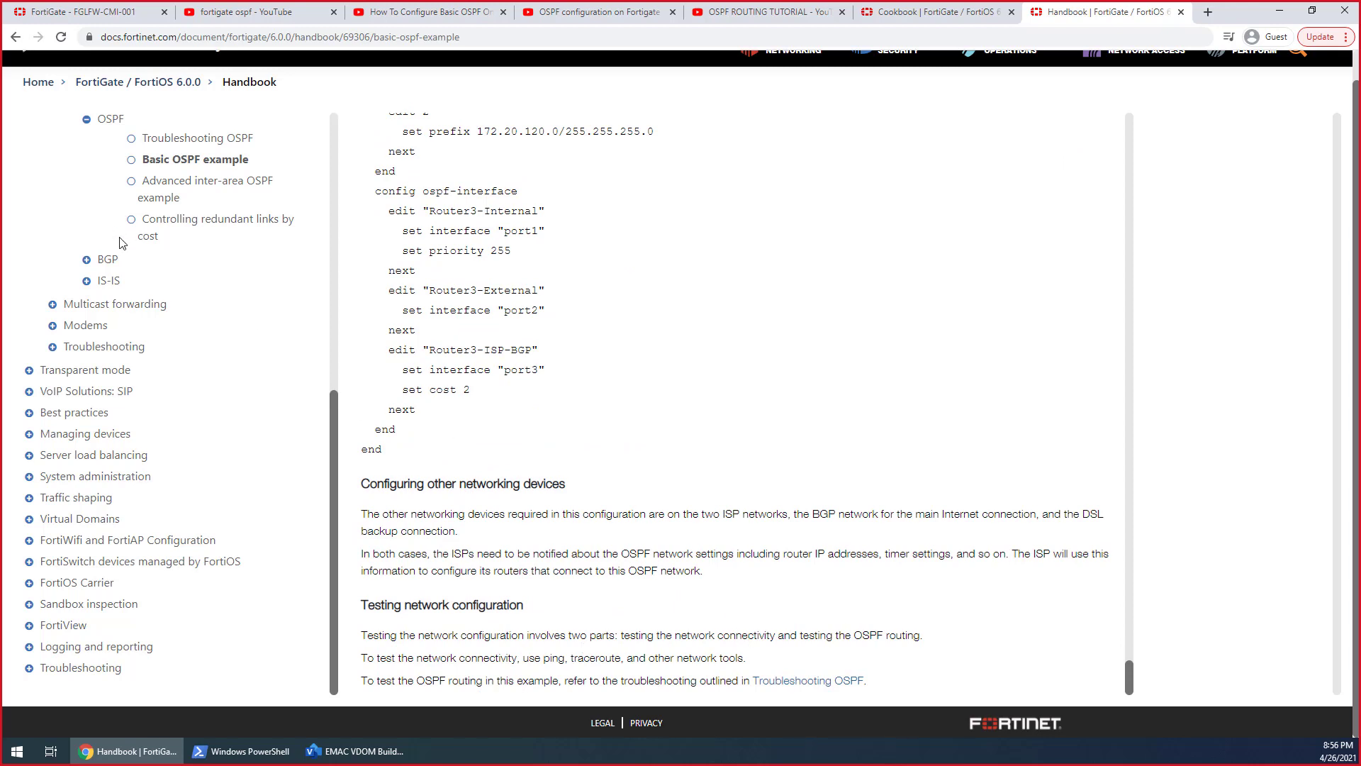
# Look over the handbook's advanced inter-area OSPF example, then read Troubleshooting OSPF on neighbor state and passive interface problems
pyautogui.click(258, 186)
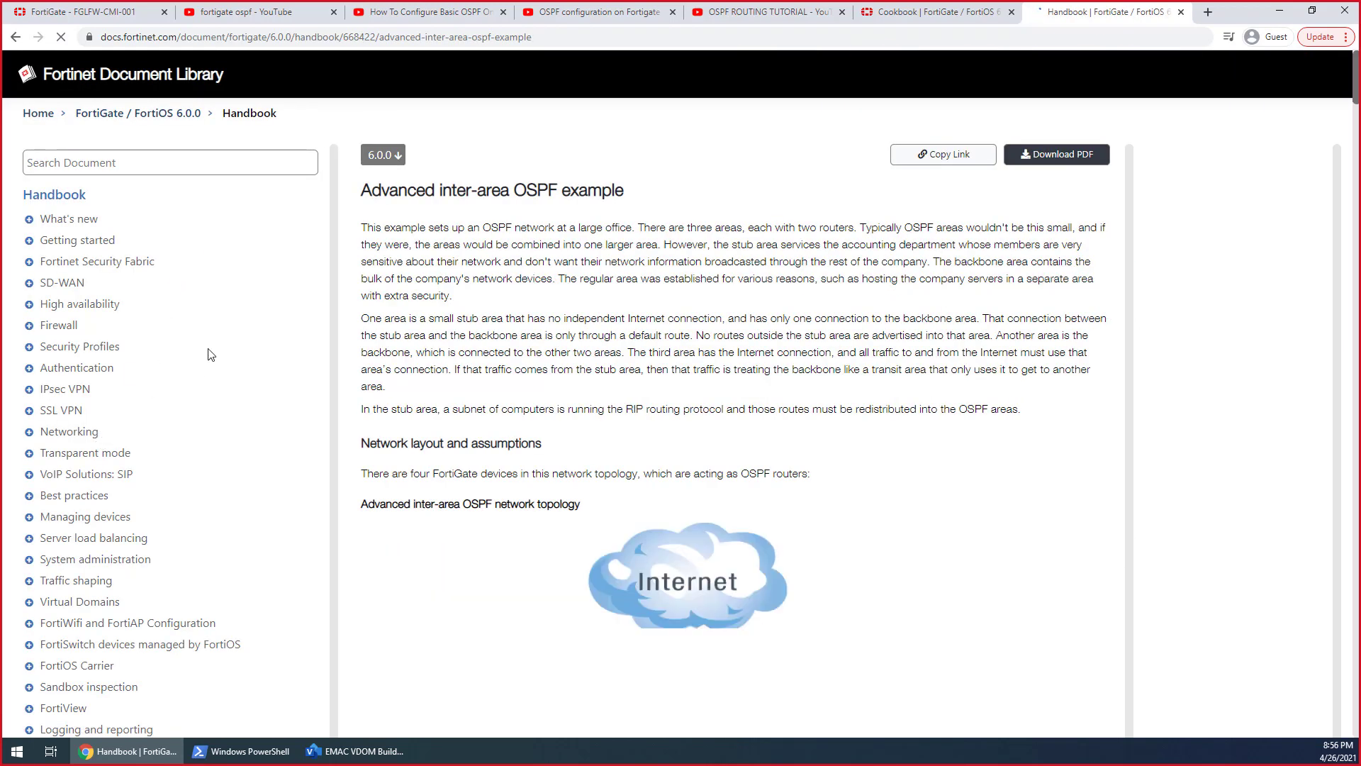
pyautogui.scroll(-7, 189, 510)
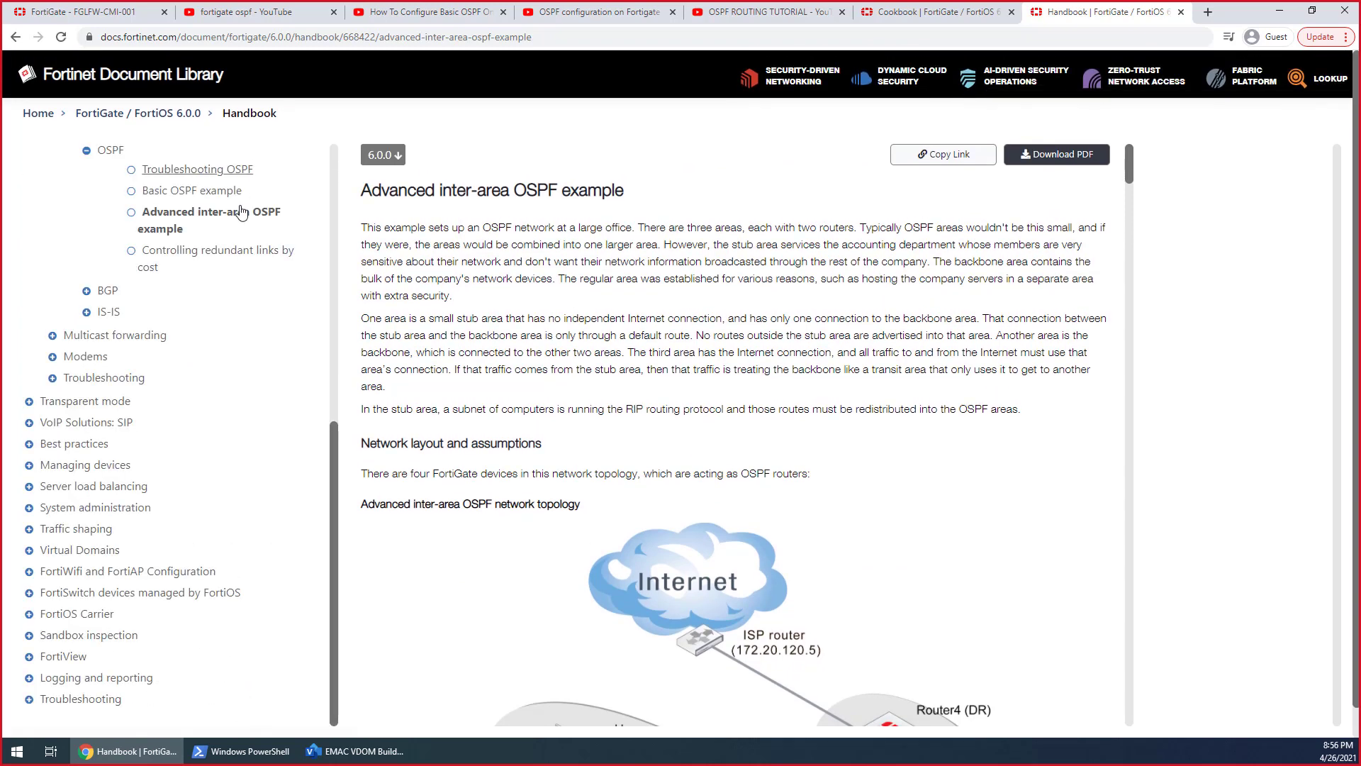
pyautogui.scroll(2, 237, 193)
pyautogui.click(230, 314)
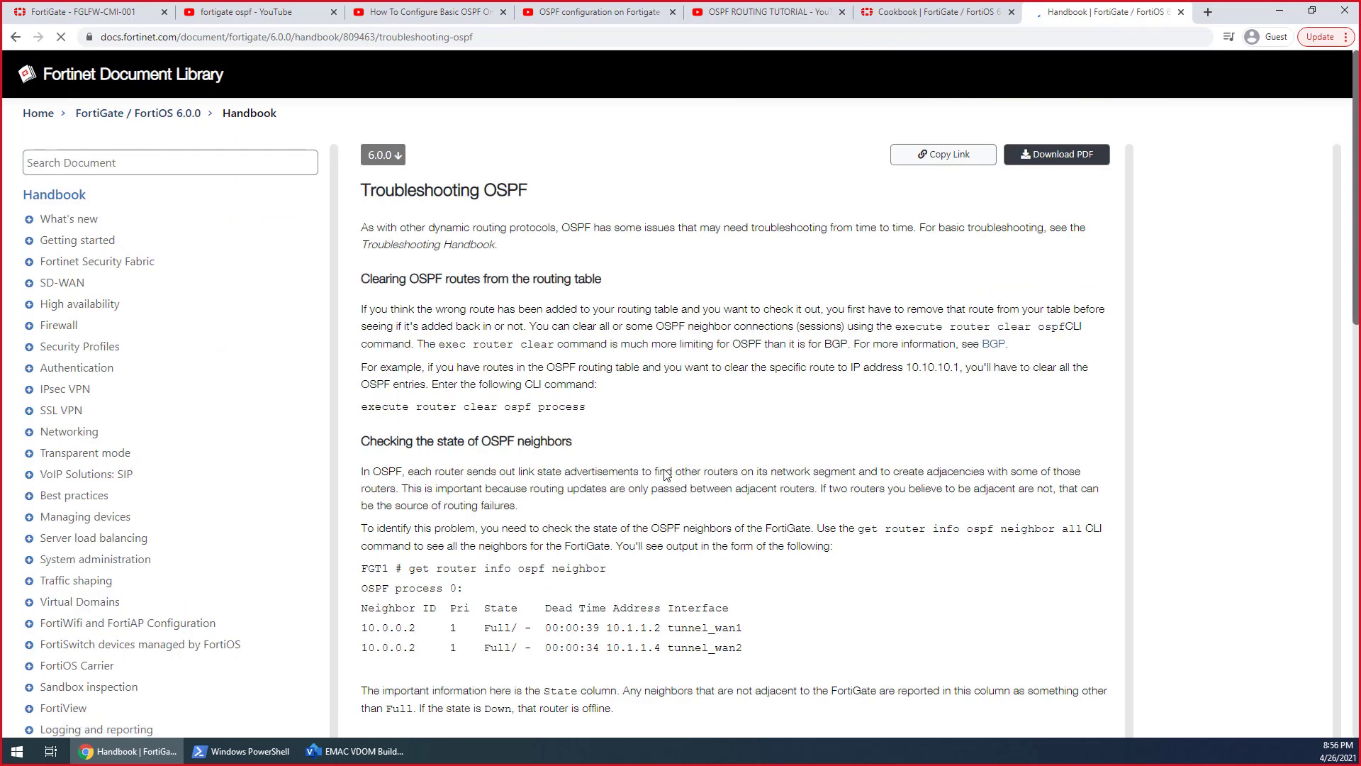
pyautogui.scroll(-2, 665, 469)
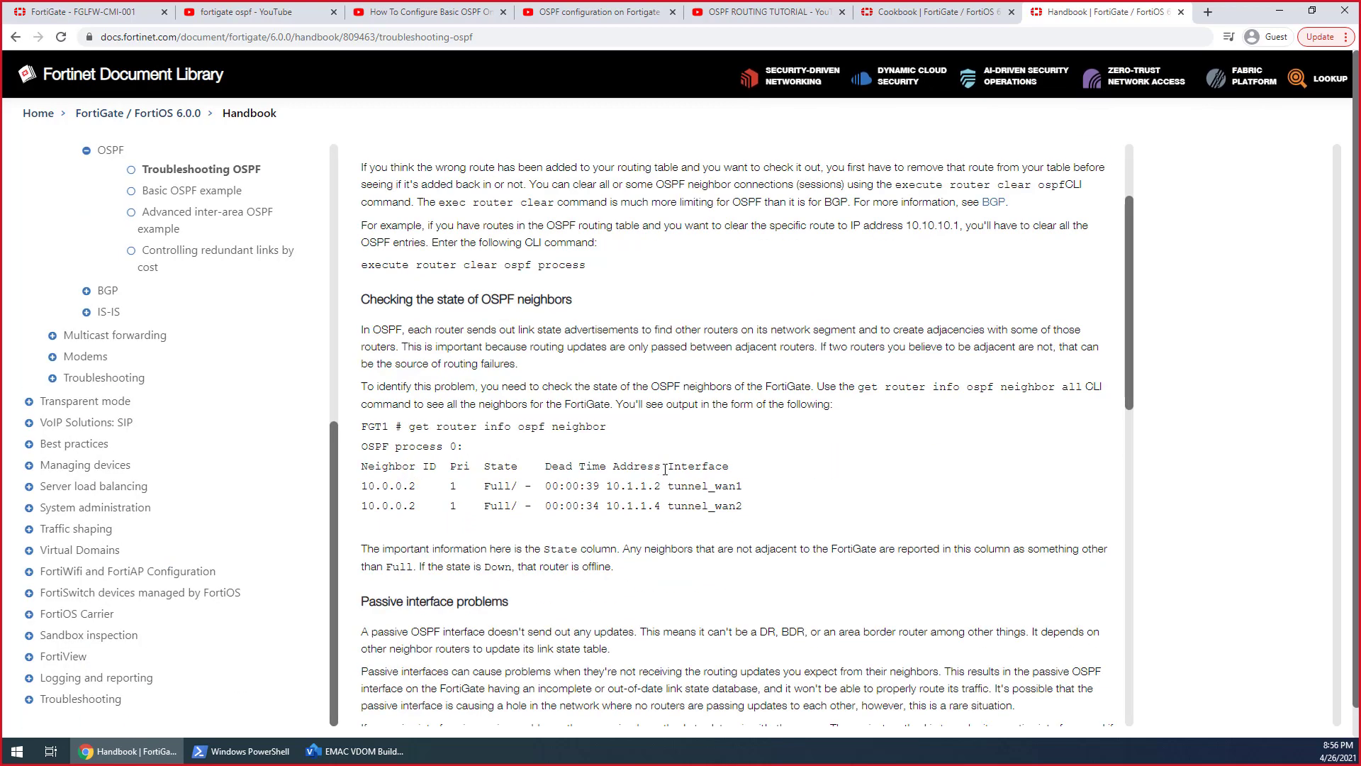
pyautogui.scroll(-3, 666, 469)
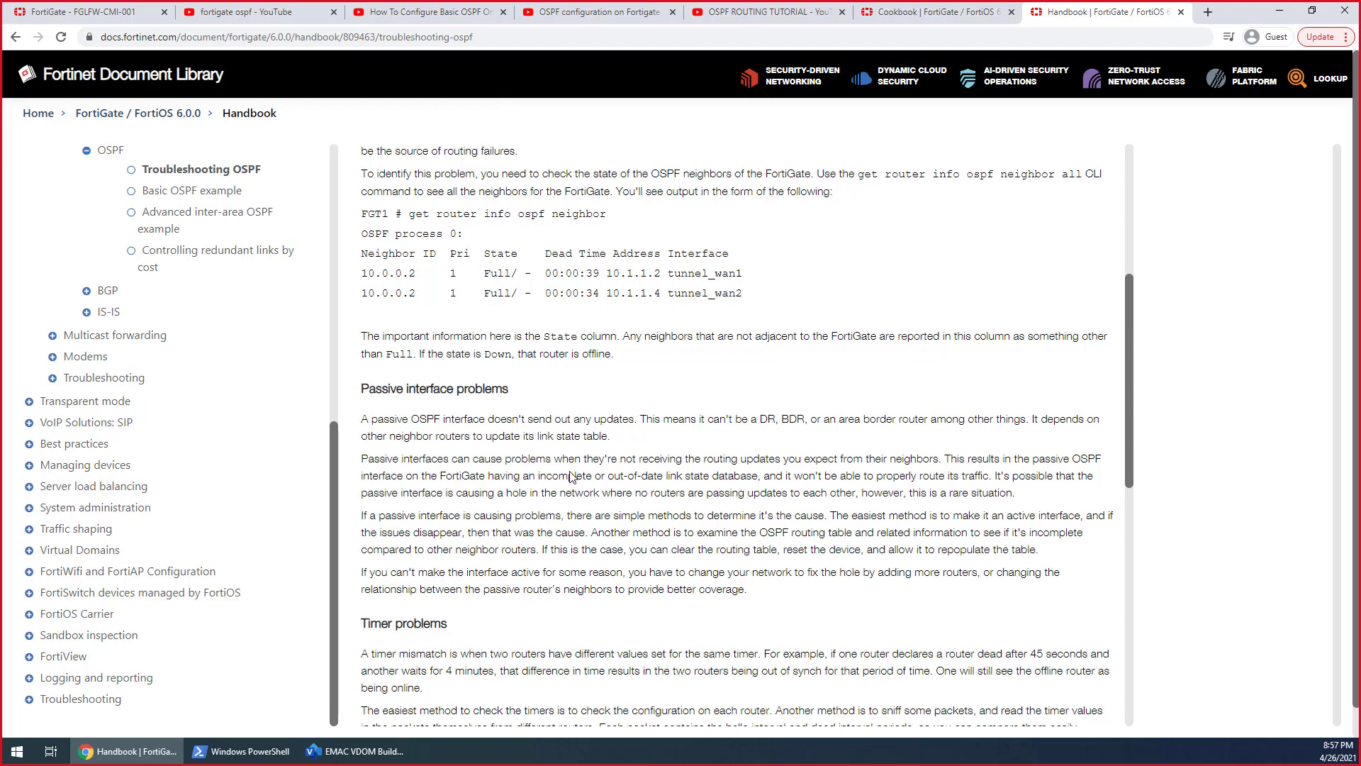
pyautogui.scroll(-1, 573, 472)
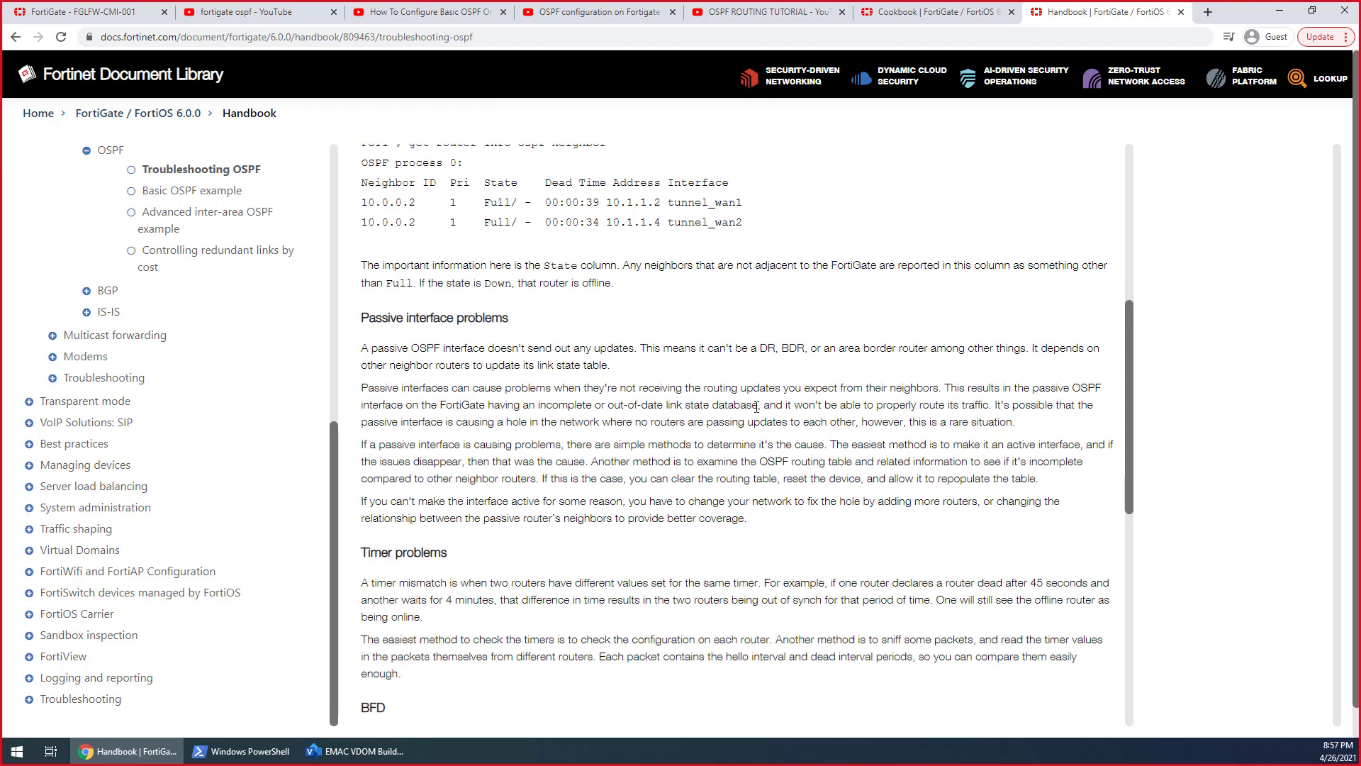
pyautogui.moveTo(379, 343); pyautogui.dragTo(642, 347)
pyautogui.click(650, 349)
# Return to the FortiGate's root console, leave ospf-interface with end, and list the full OSPF settings with get
pyautogui.click(107, 20)
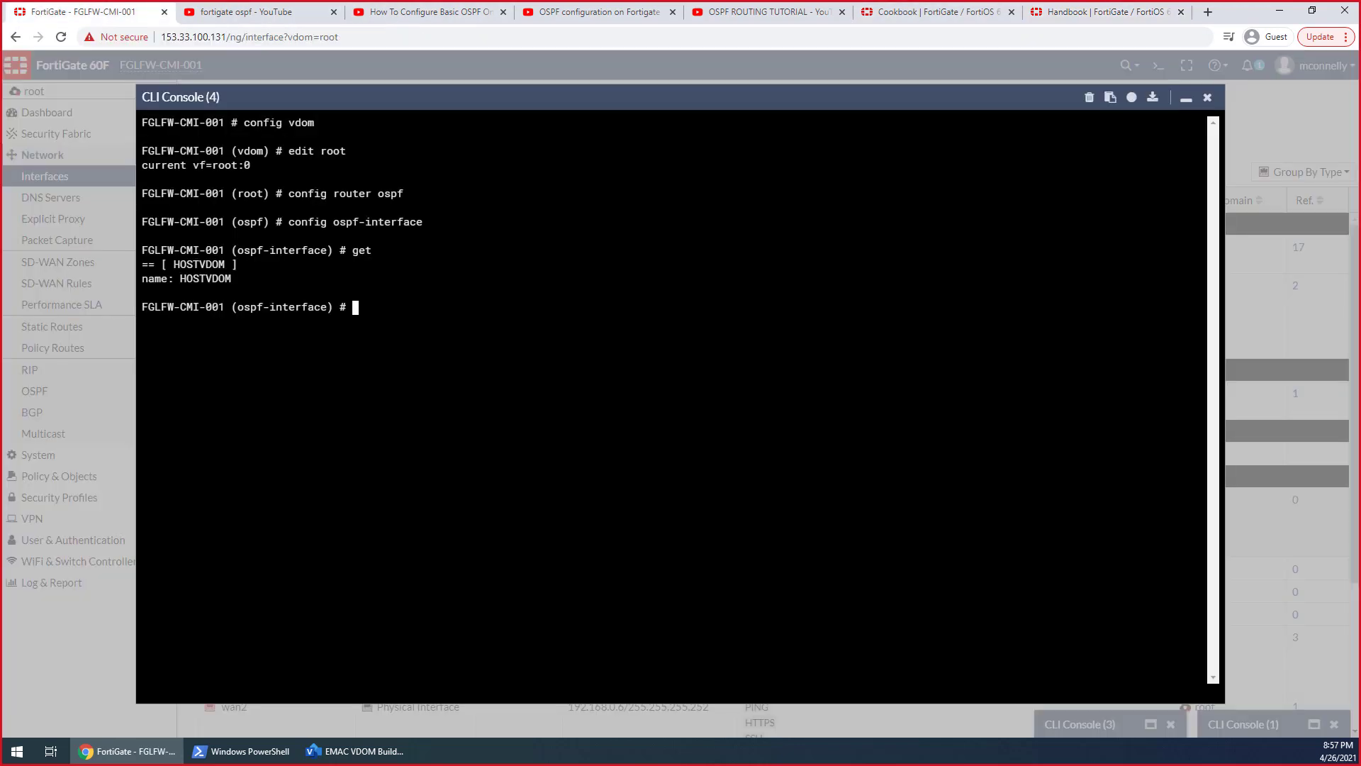
pyautogui.write('next')
pyautogui.press('Return')
pyautogui.write('e')
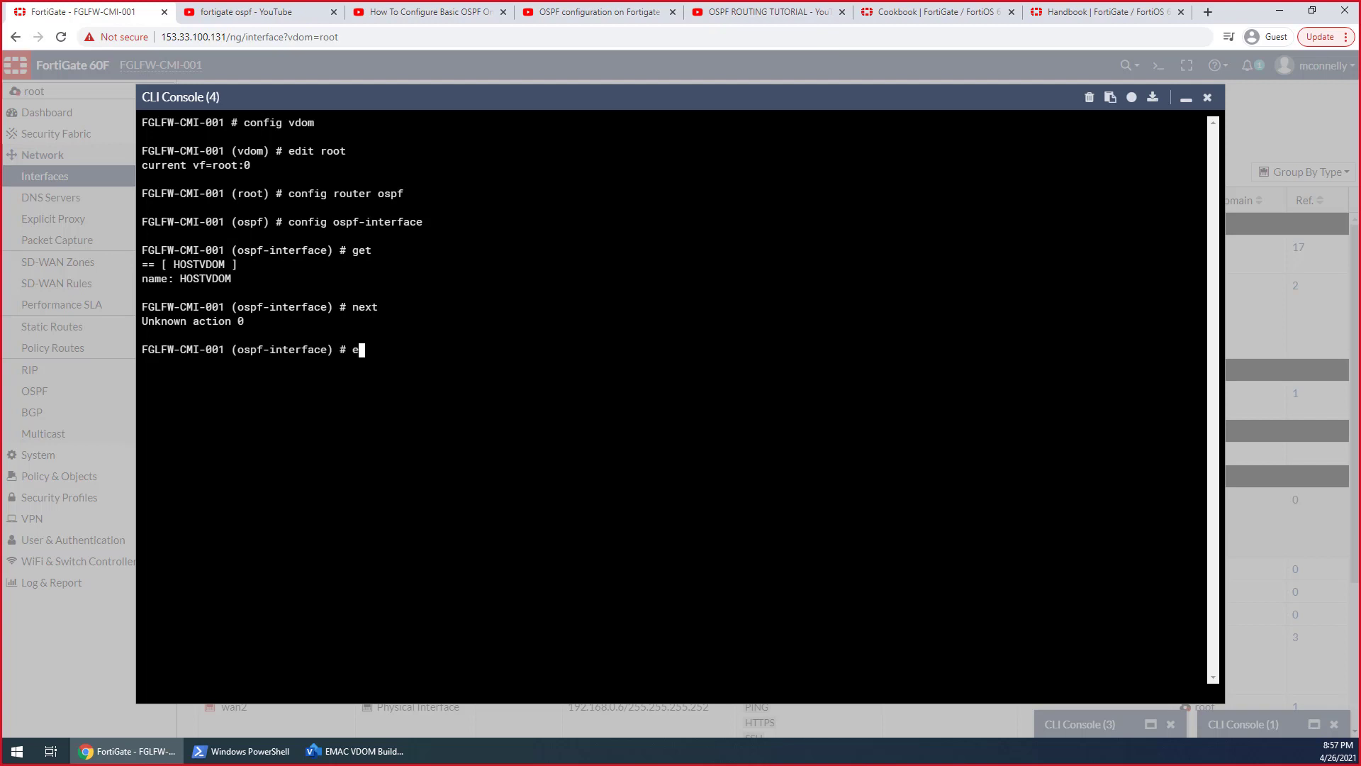
pyautogui.write('nd')
pyautogui.press('Return')
pyautogui.write('get')
pyautogui.press('Return')
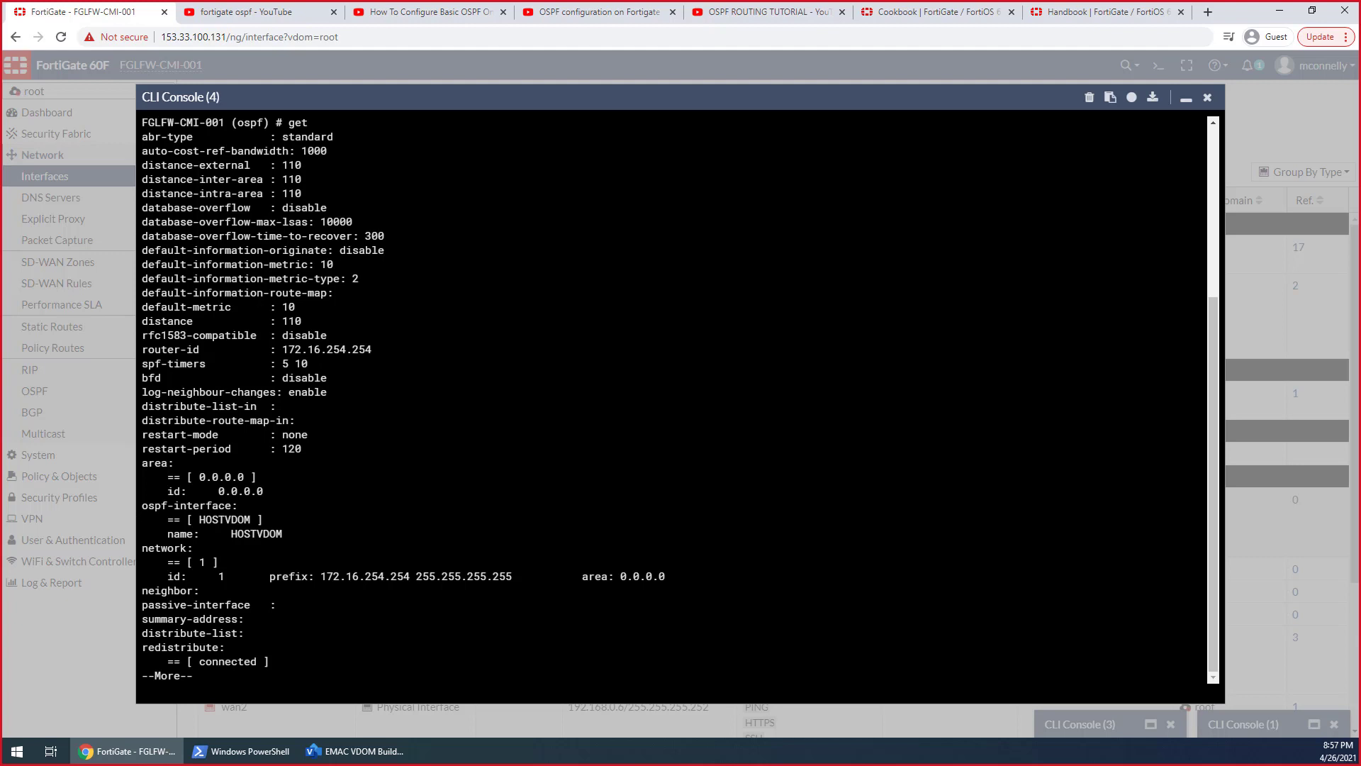
pyautogui.press('space')
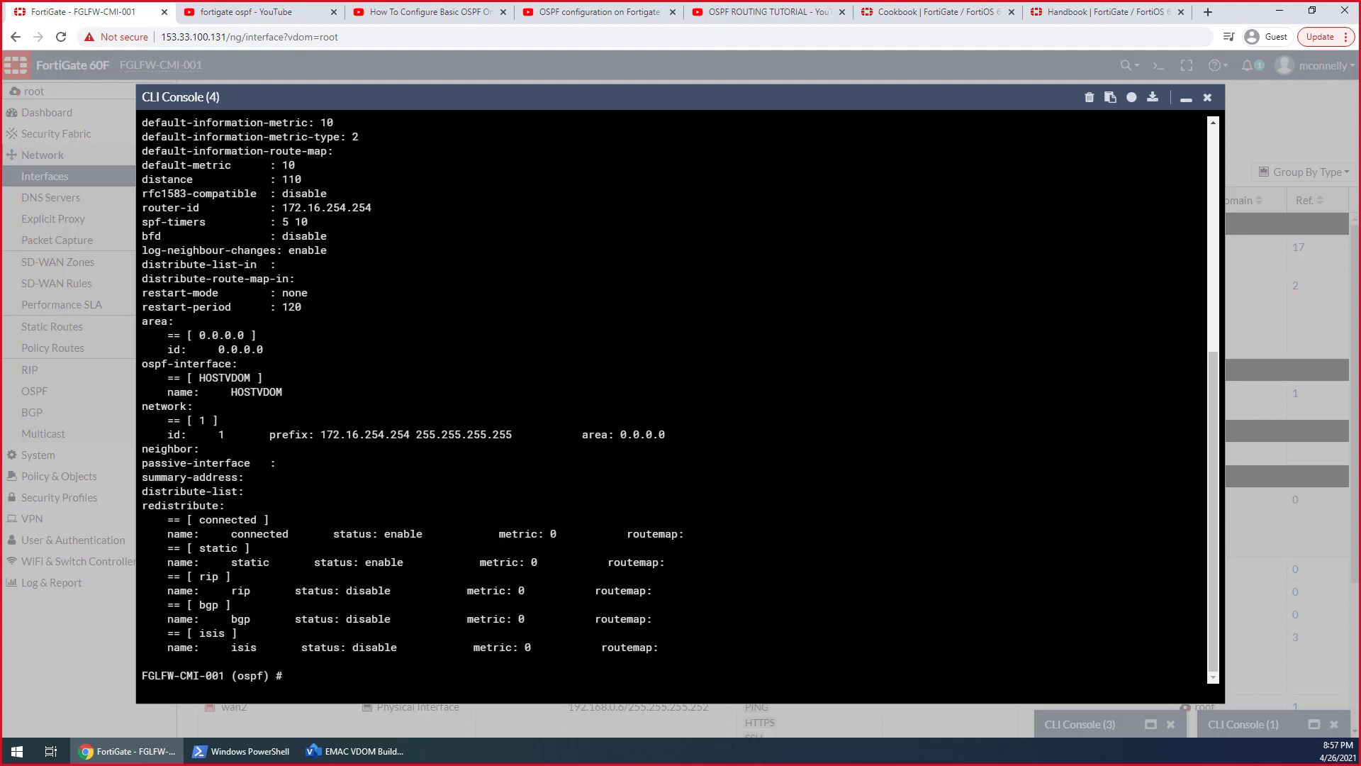
# Enter config neighbor under the root VDOM's OSPF configuration and list its entries with get
pyautogui.write('set')
pyautogui.press('BackSpace')
pyautogui.write('config network')
pyautogui.press('BackSpace')
pyautogui.press('BackSpace')
pyautogui.press('BackSpace')
pyautogui.press('BackSpace')
pyautogui.press('BackSpace')
pyautogui.press('BackSpace')
pyautogui.write('ighbor')
pyautogui.press('Return')
pyautogui.write('get')
pyautogui.press('Return')
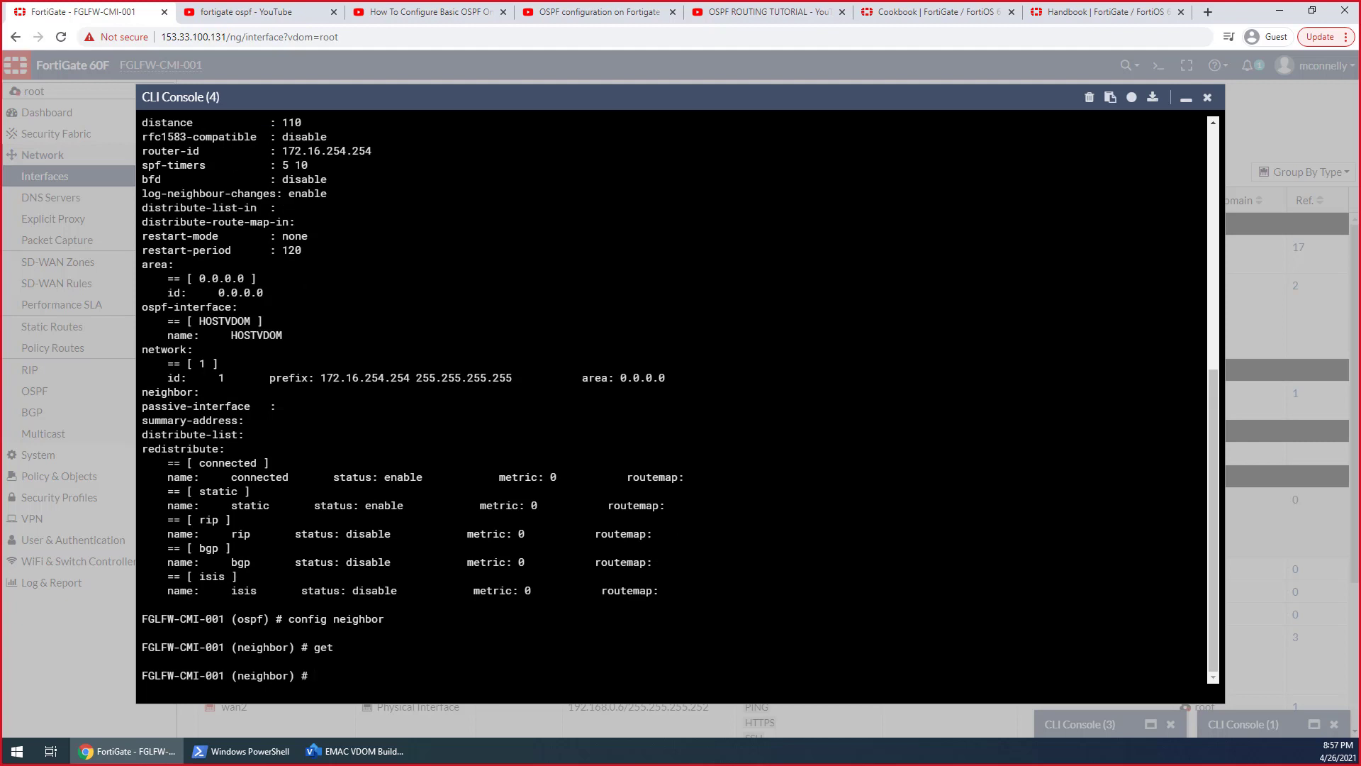
# List the commands available under neighbor, try edit ROOT and edit root, and check the entries with get
pyautogui.press('?')
pyautogui.write('edit ')
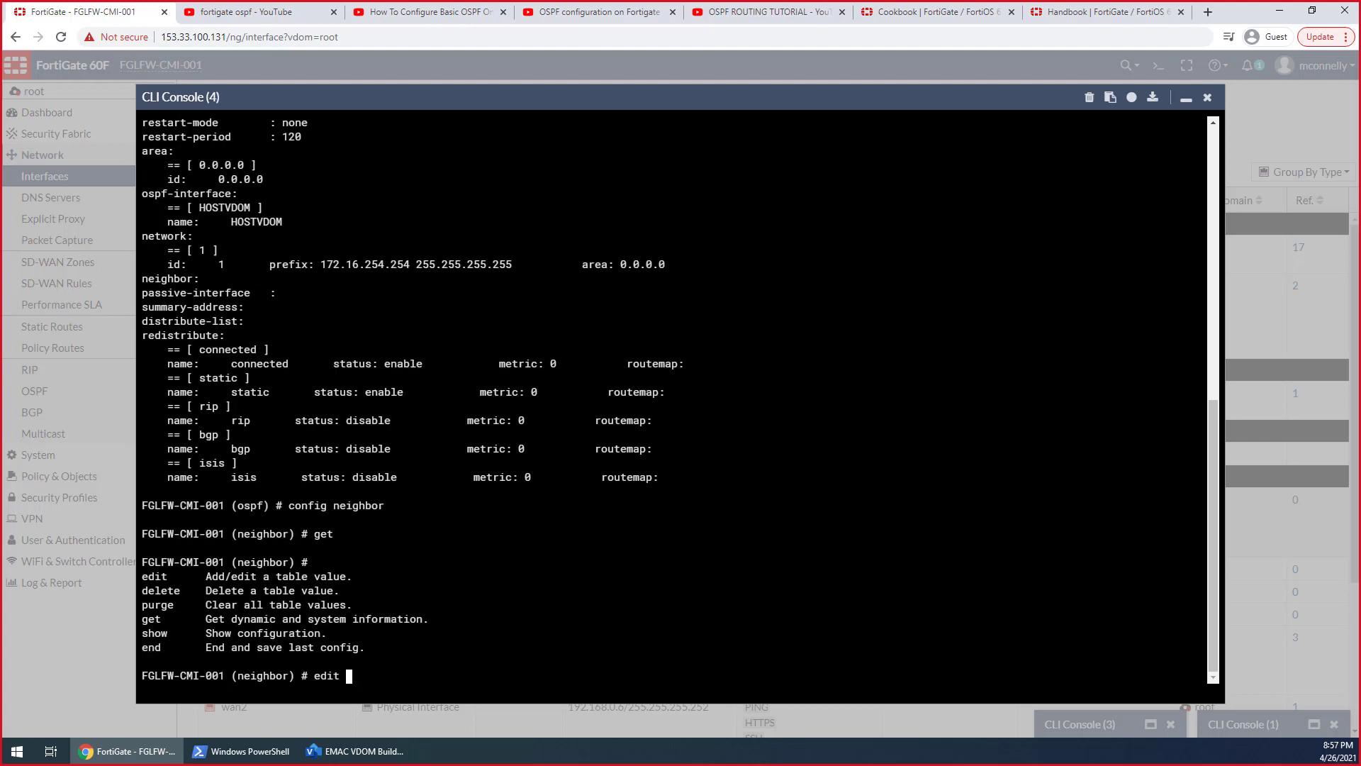
pyautogui.write('ROOT')
pyautogui.press('Return')
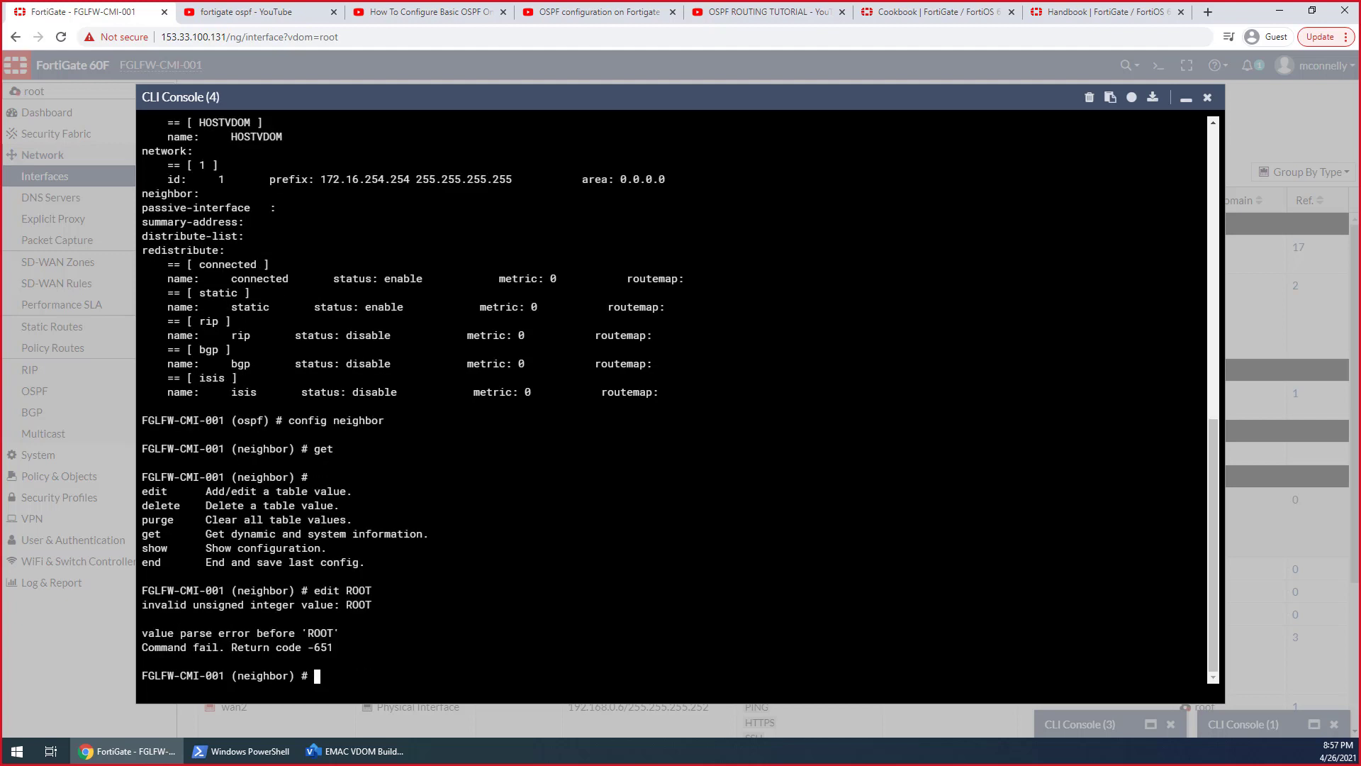
pyautogui.press('Up')
pyautogui.press('BackSpace')
pyautogui.press('BackSpace')
pyautogui.press('BackSpace')
pyautogui.press('BackSpace')
pyautogui.write('root')
pyautogui.press('Return')
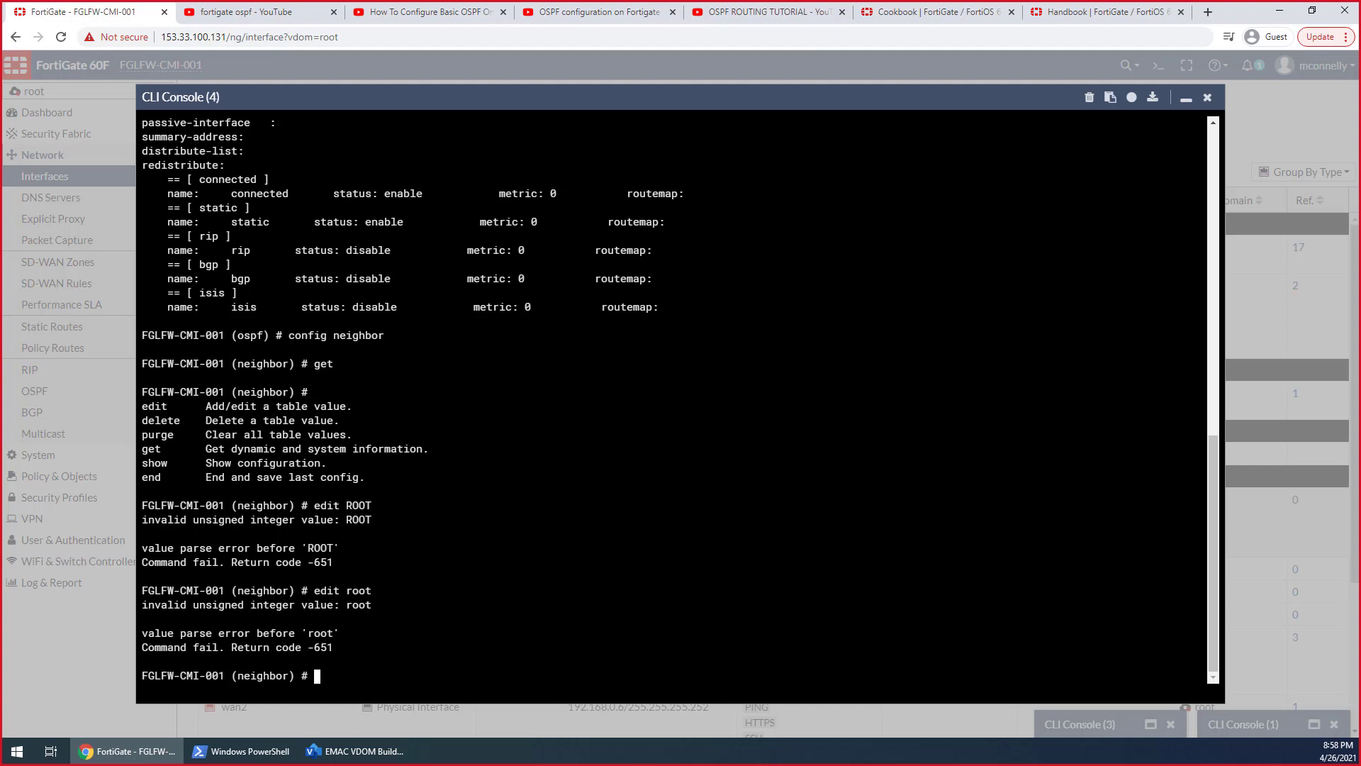
pyautogui.write('get')
pyautogui.press('Return')
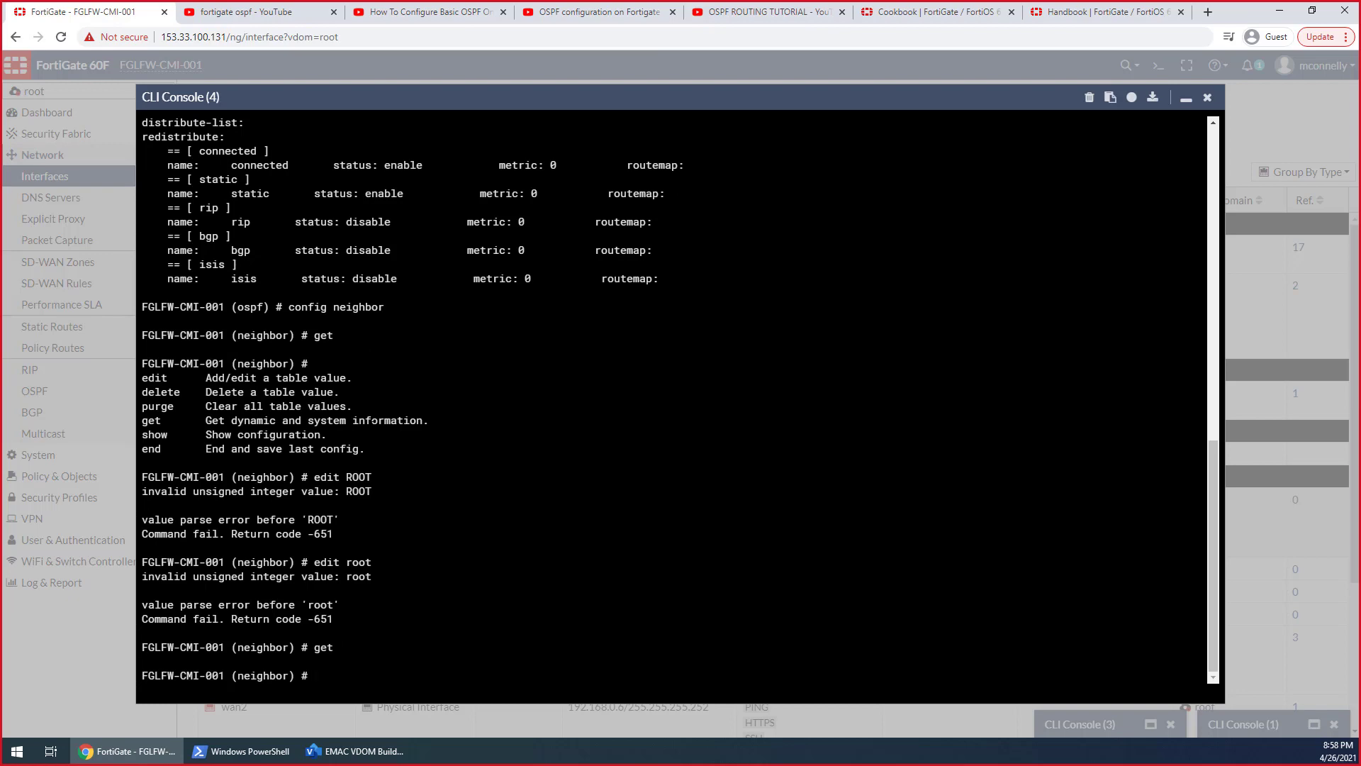
# Glance at the handbook's troubleshooting page, then review the root VDOM's OSPF settings in the console's earlier get output
pyautogui.click(1112, 12)
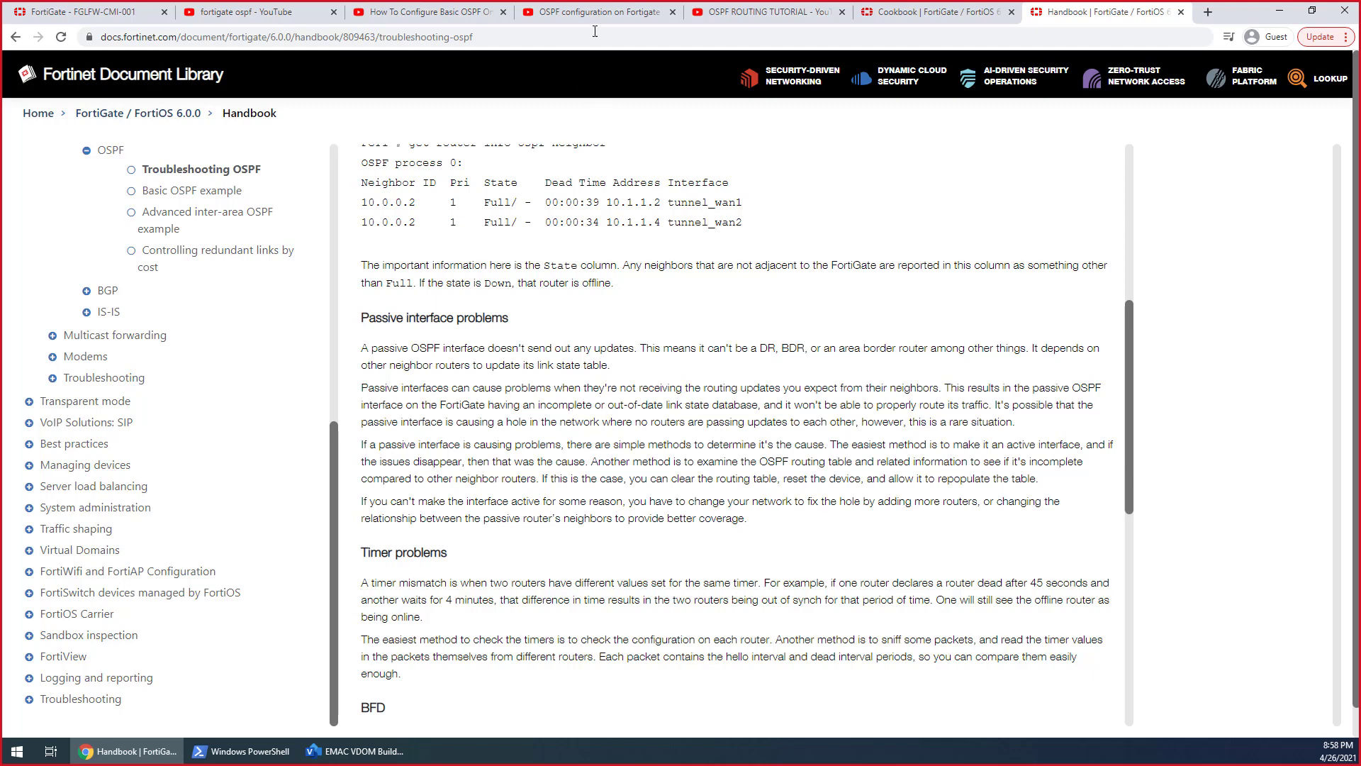
pyautogui.click(96, 14)
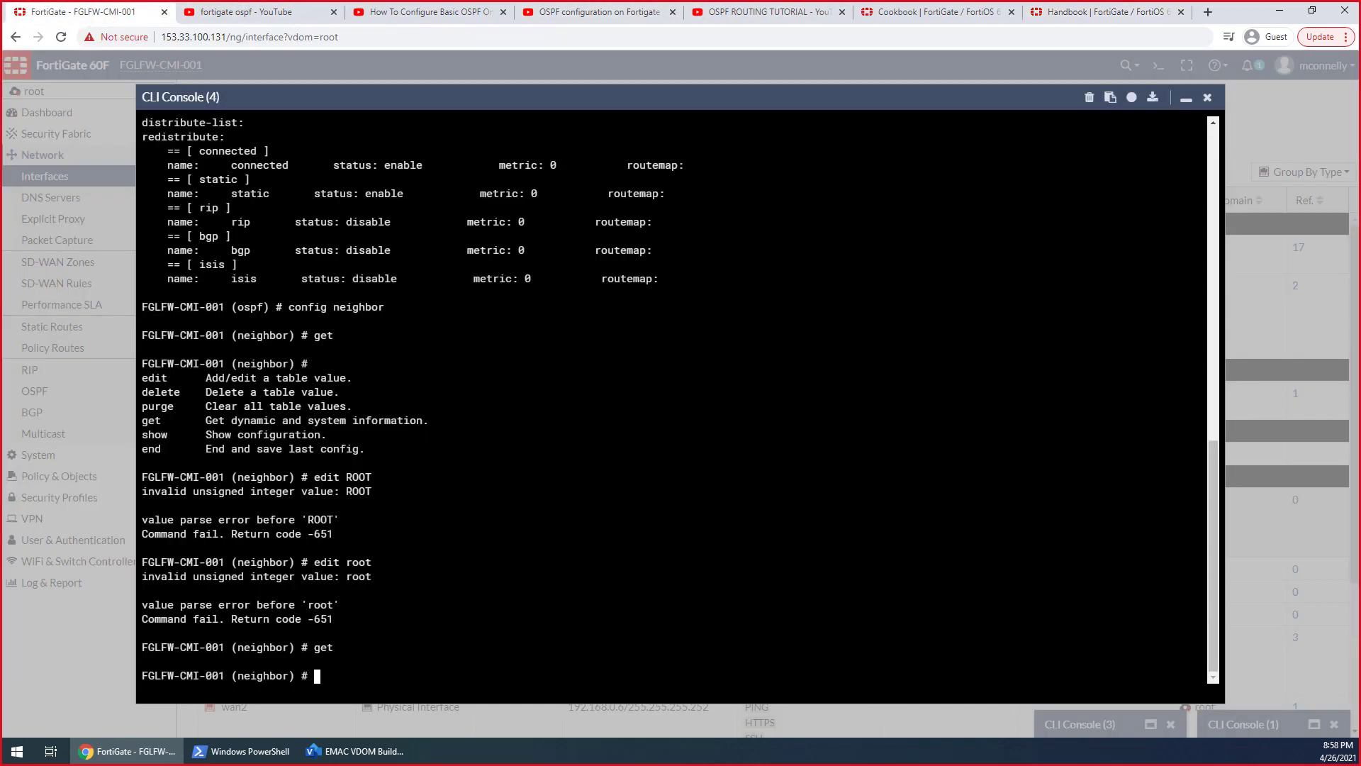
pyautogui.scroll(5, 673, 397)
pyautogui.scroll(2, 674, 397)
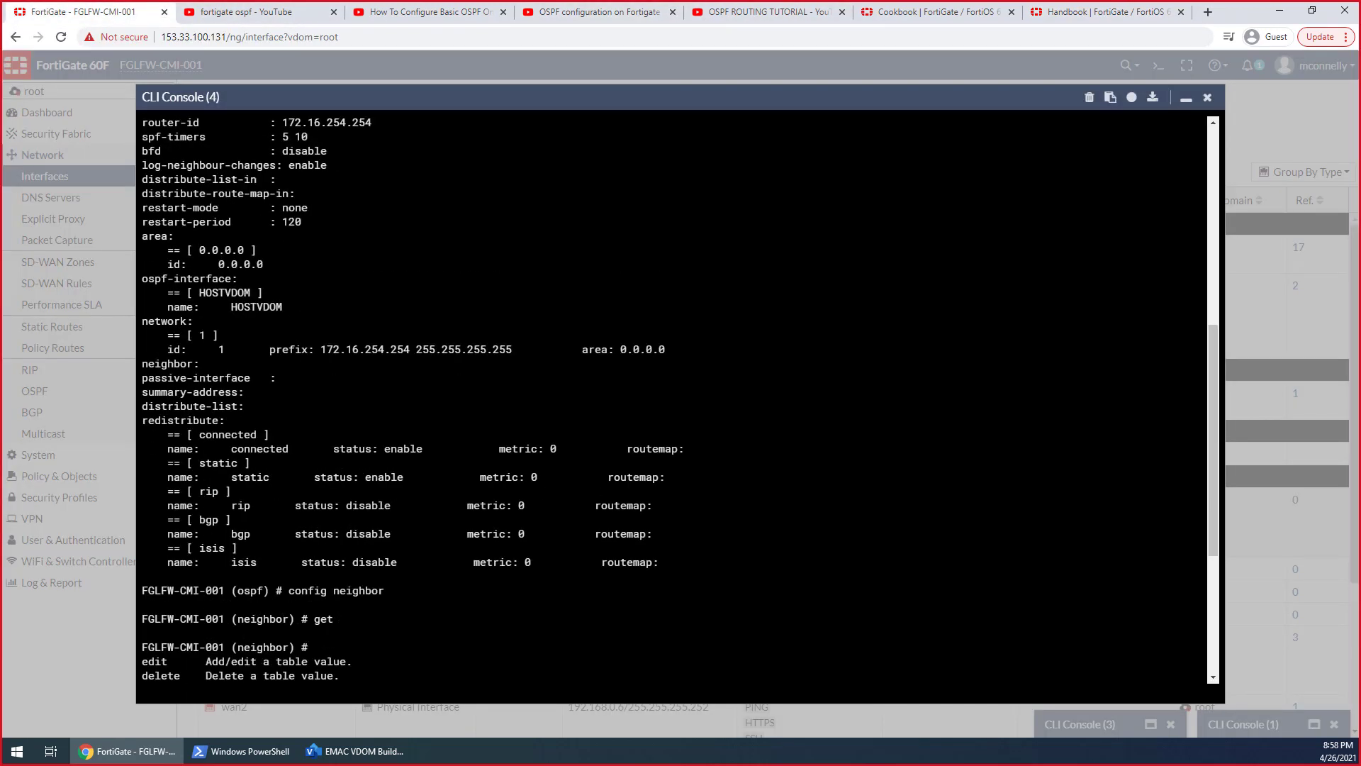
pyautogui.scroll(2, 673, 397)
pyautogui.scroll(2, 674, 398)
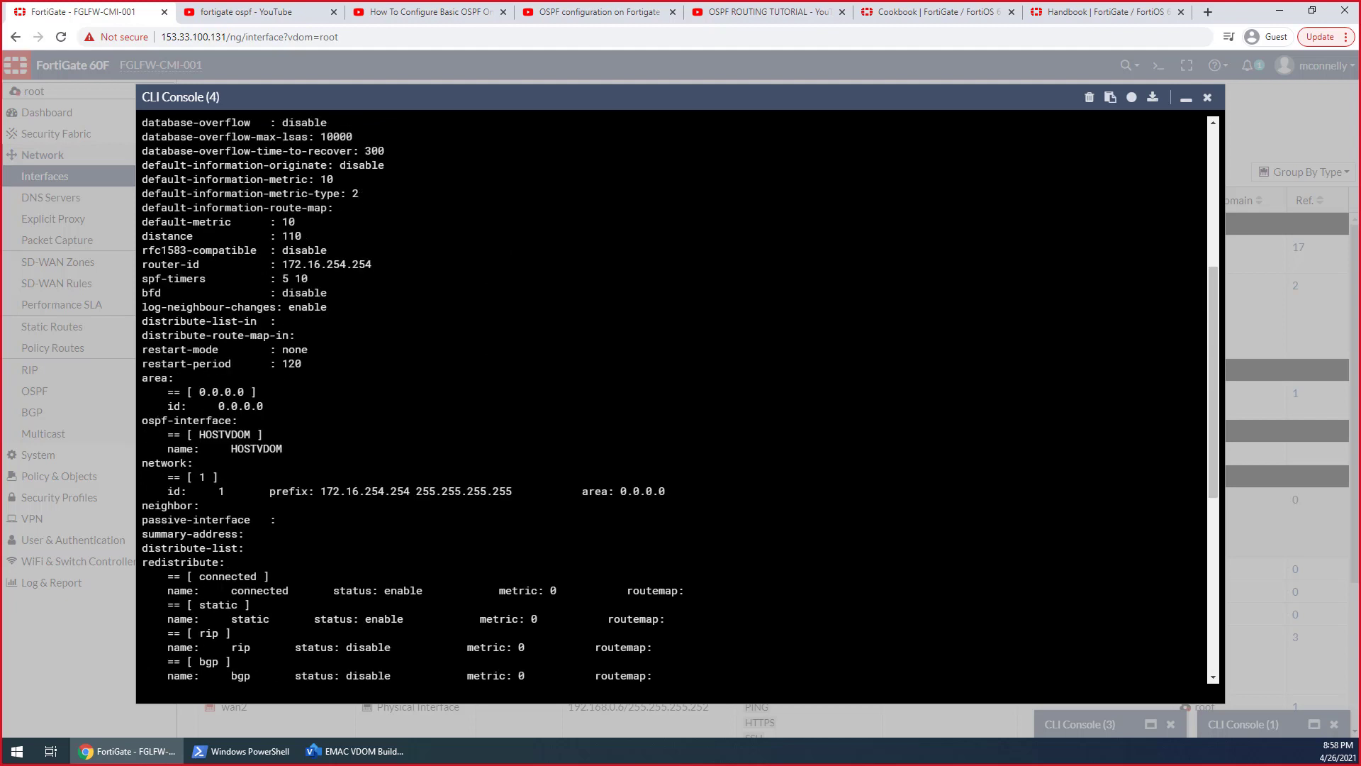
pyautogui.scroll(2, 674, 398)
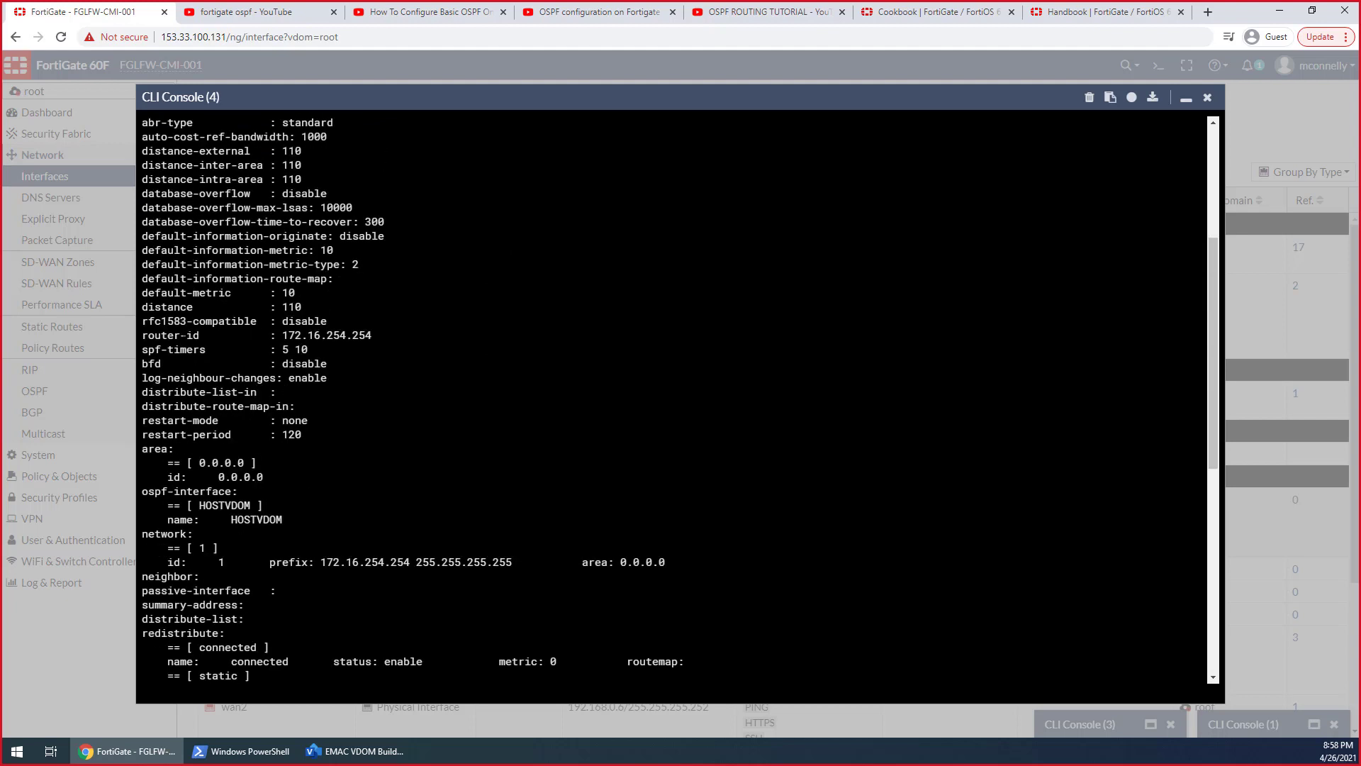
pyautogui.scroll(2, 674, 397)
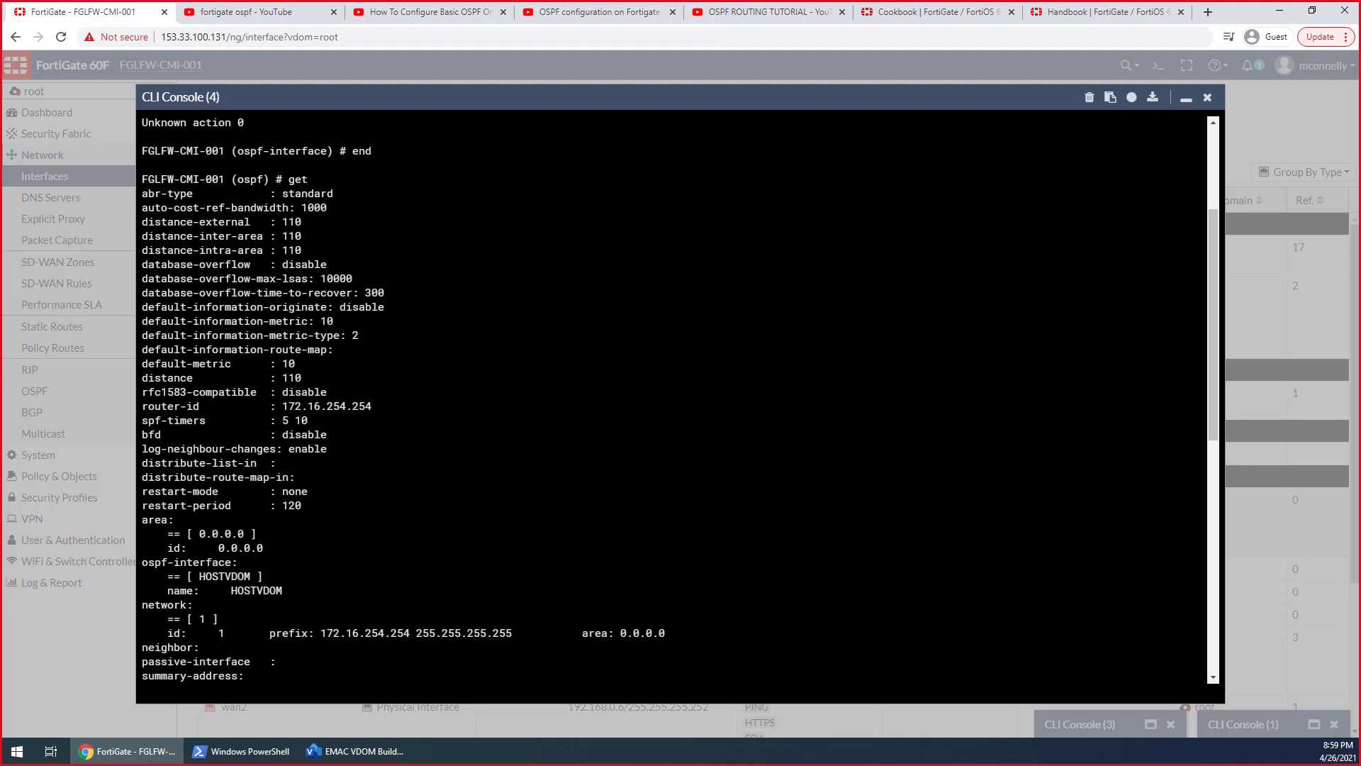
pyautogui.scroll(-10, 674, 397)
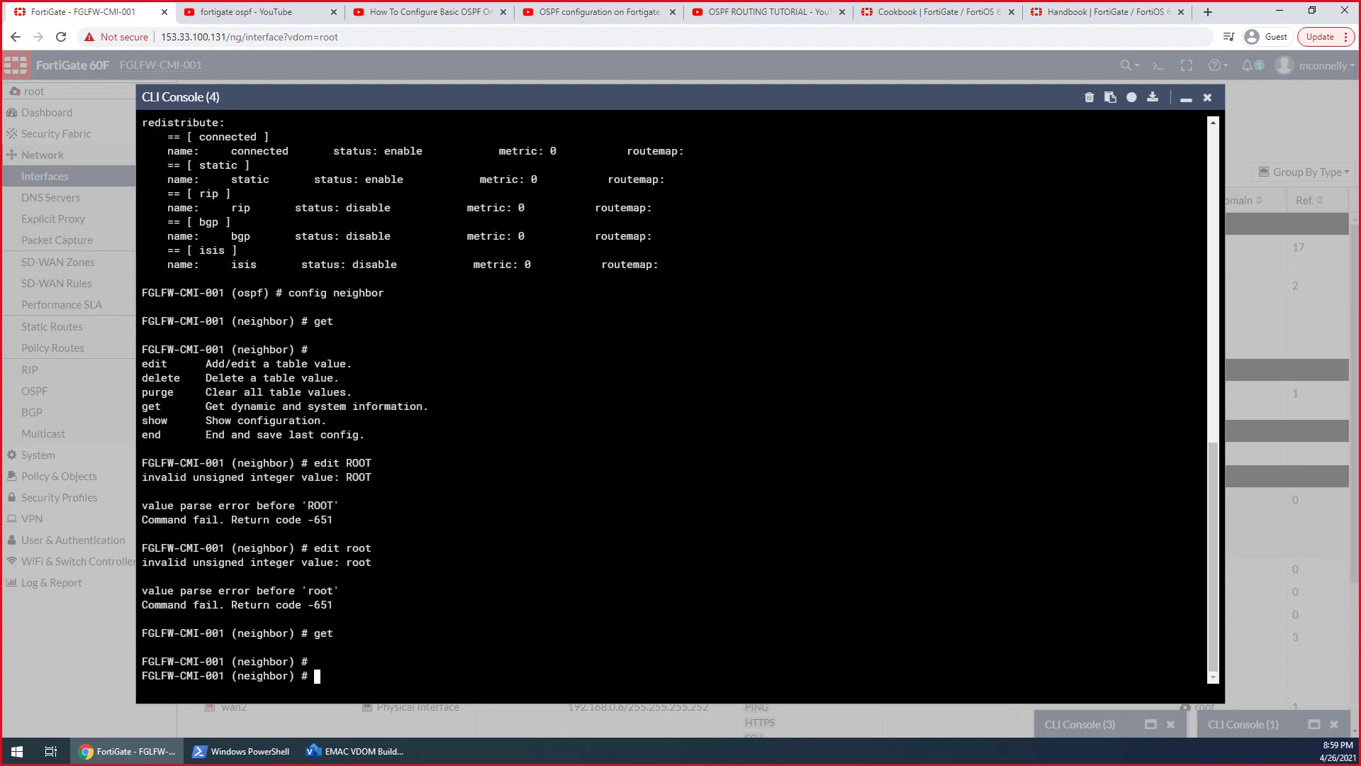
# Try next, leave the neighbor configuration with end, and go back to the start of the console's OSPF output
pyautogui.write('wbs==')
pyautogui.press('BackSpace')
pyautogui.press('BackSpace')
pyautogui.press('BackSpace')
pyautogui.press('BackSpace')
pyautogui.press('BackSpace')
pyautogui.write('next')
pyautogui.press('Return')
pyautogui.write('end')
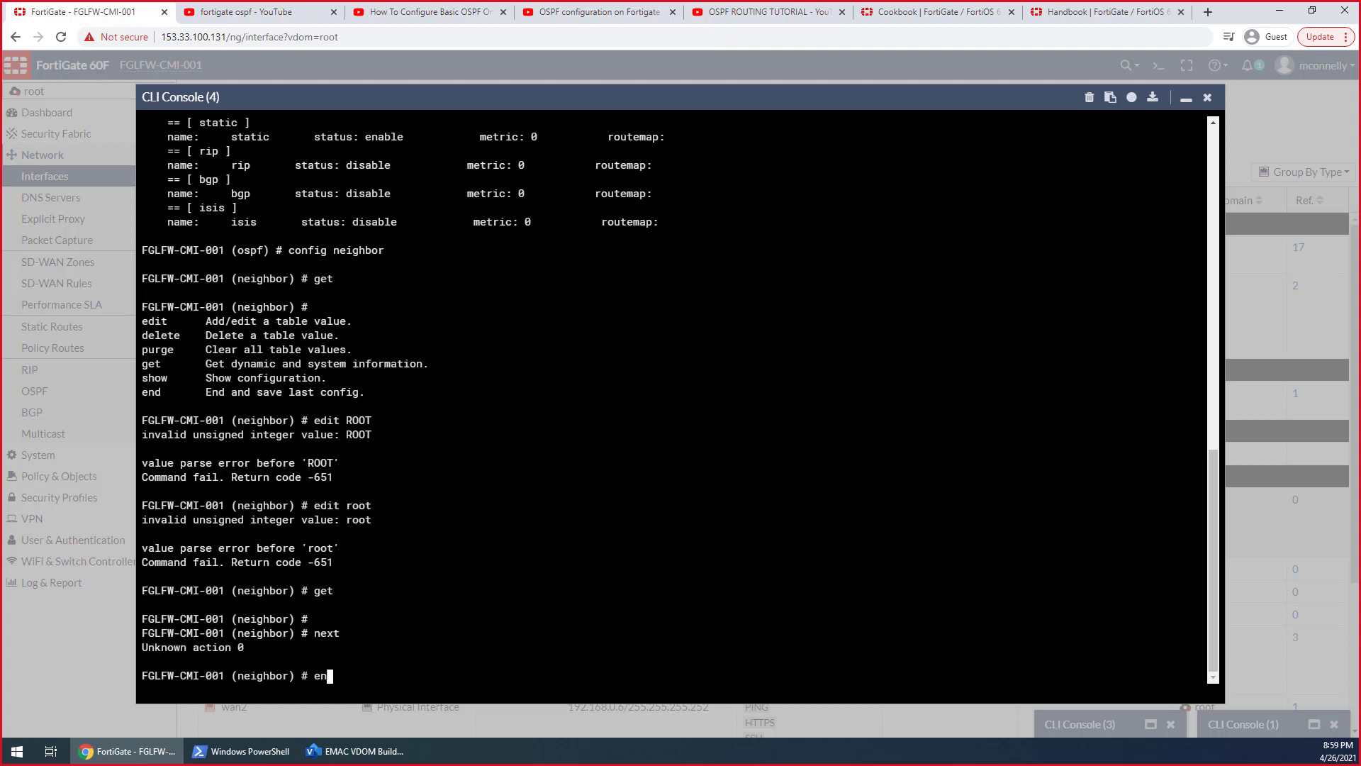
pyautogui.press('Return')
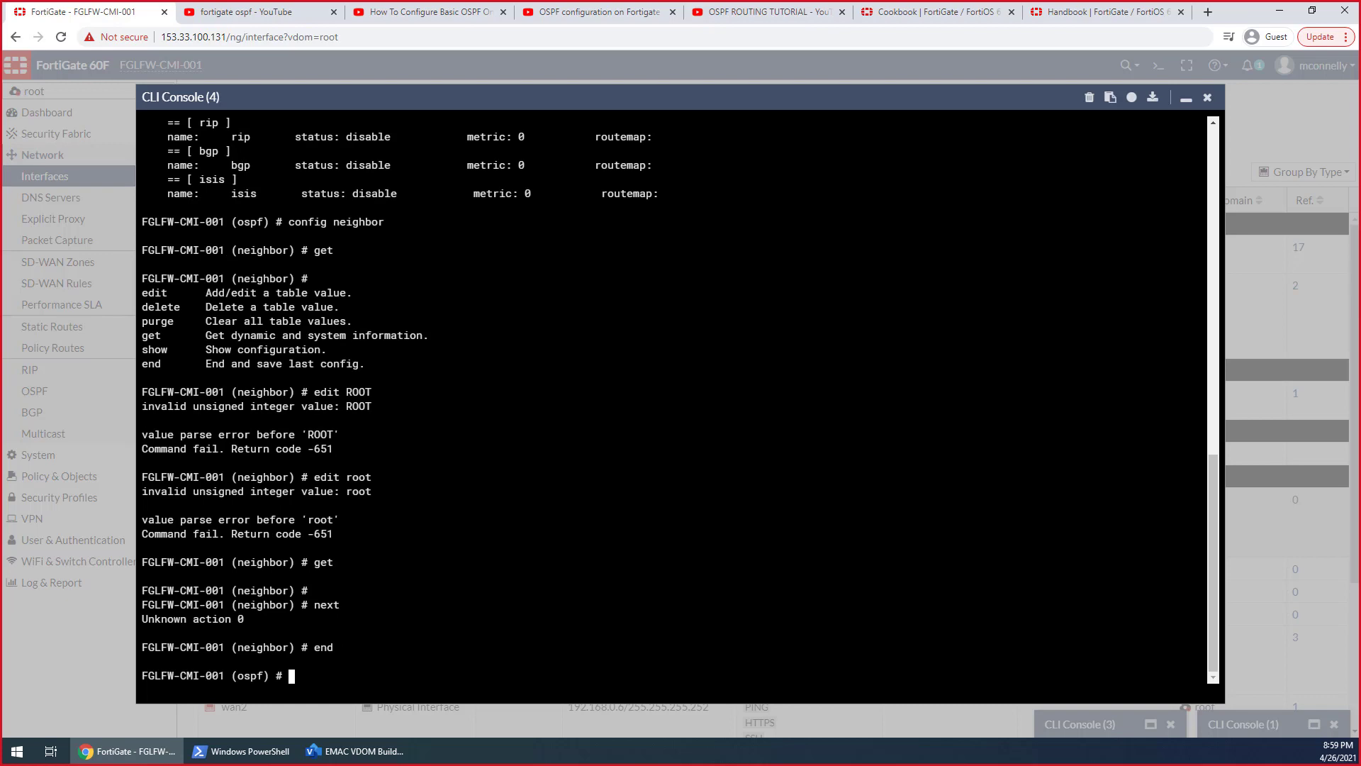
pyautogui.scroll(13, 677, 397)
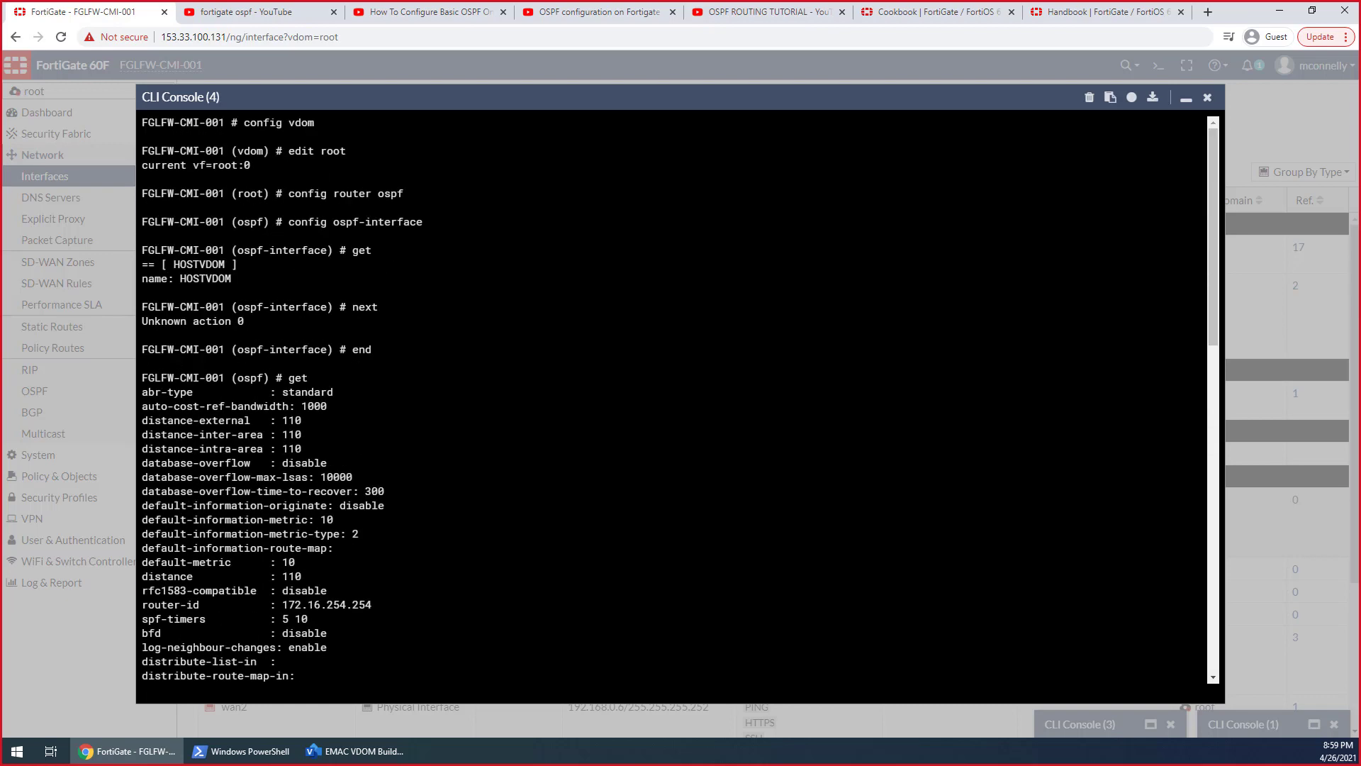
# List the accepted values for set abr-type in the root VDOM's OSPF configuration
pyautogui.scroll(-20, 674, 397)
pyautogui.write('set abr-type')
pyautogui.press('?')
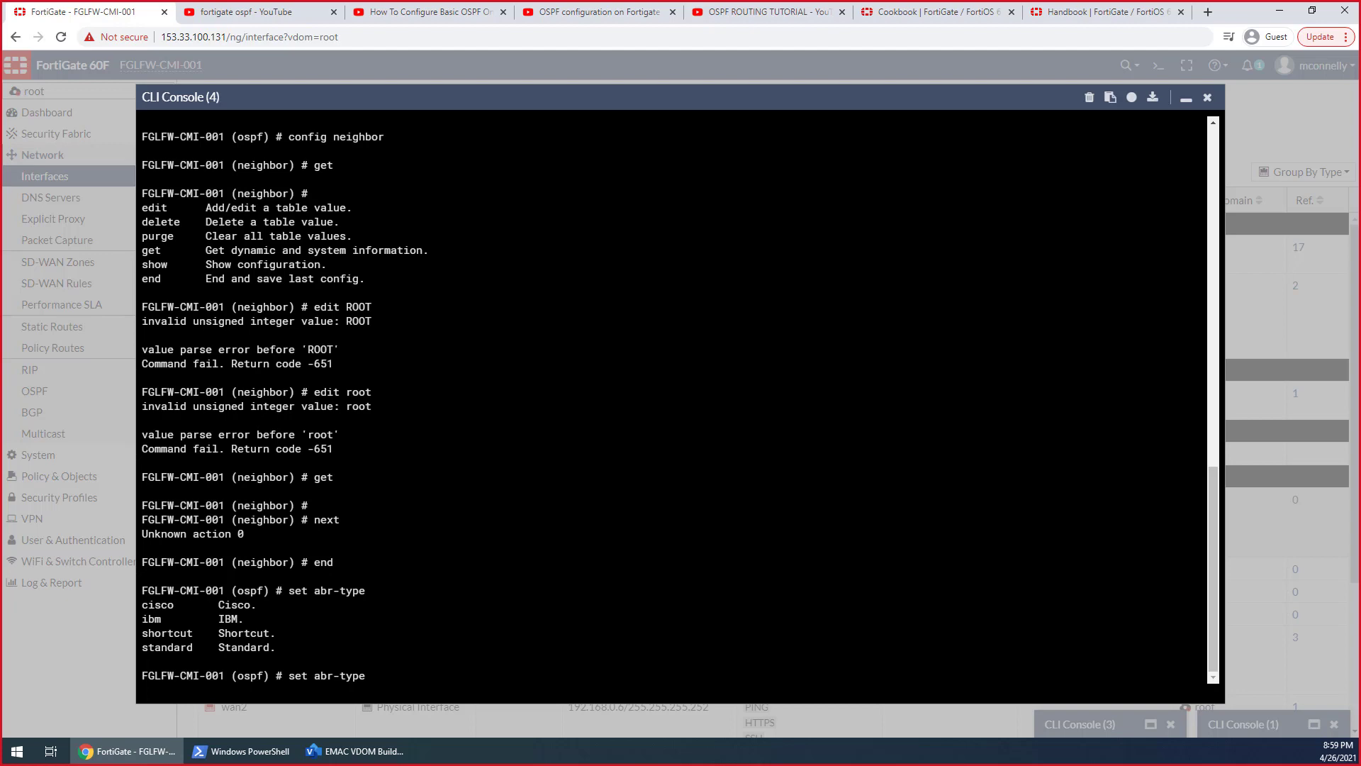
# Review the root VDOM's OSPF get output again, from abr-type through the area, interface, network, neighbor and redistribute entries
pyautogui.scroll(10, 673, 397)
pyautogui.scroll(7, 674, 397)
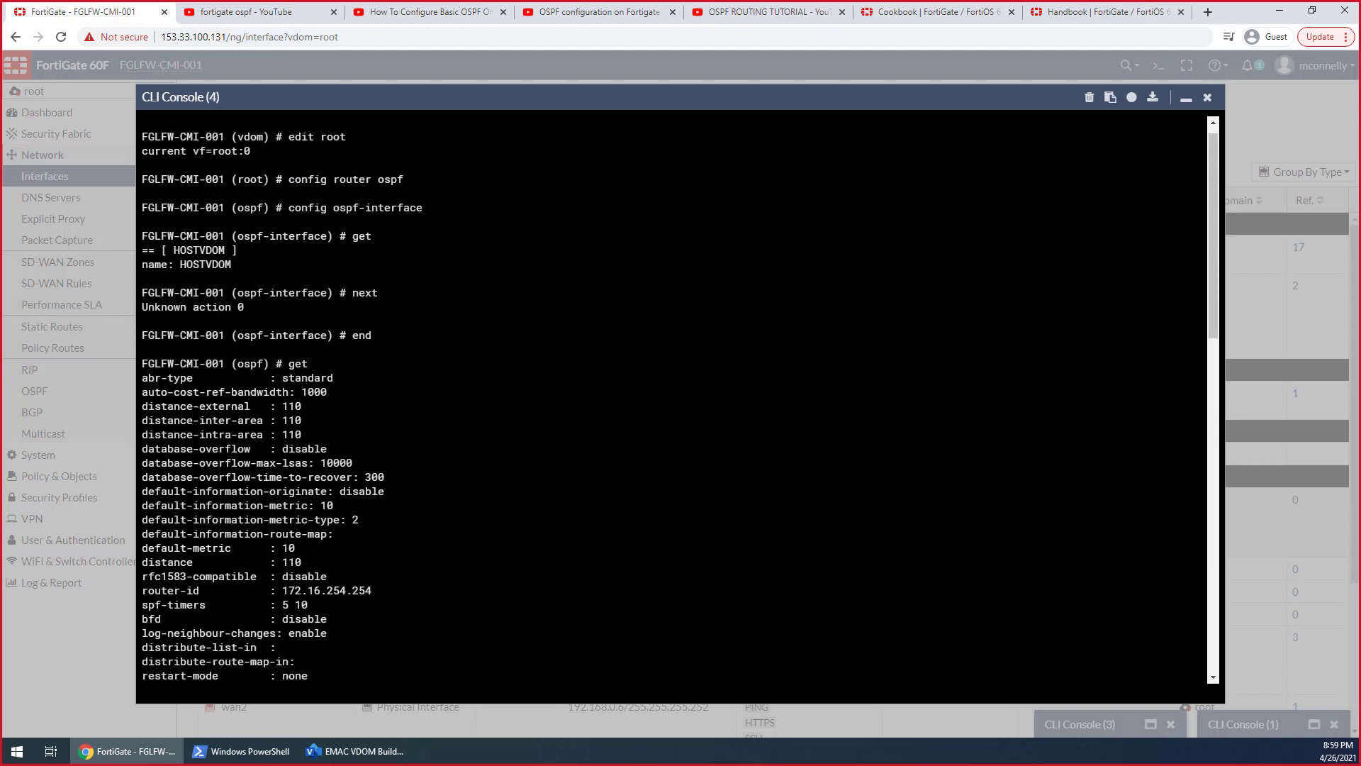
pyautogui.scroll(-4, 673, 397)
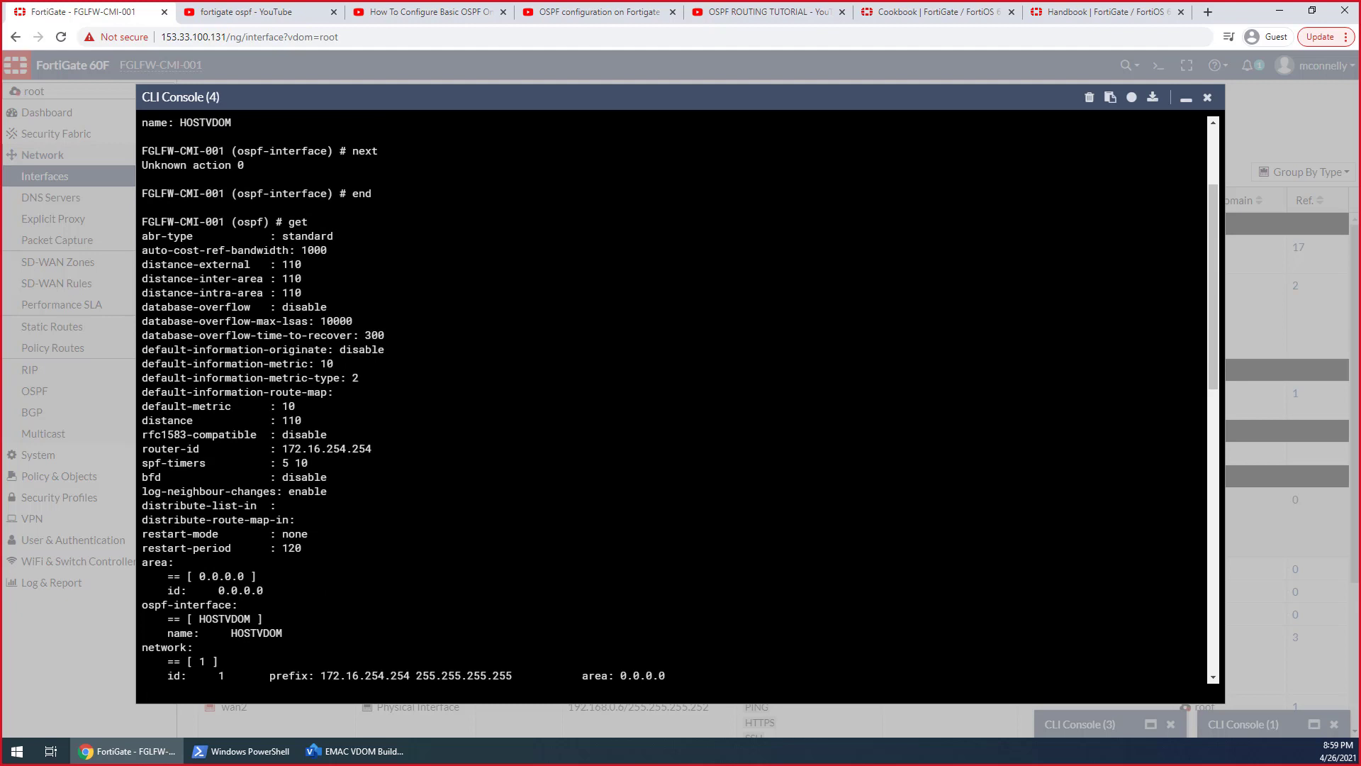
pyautogui.scroll(-2, 674, 397)
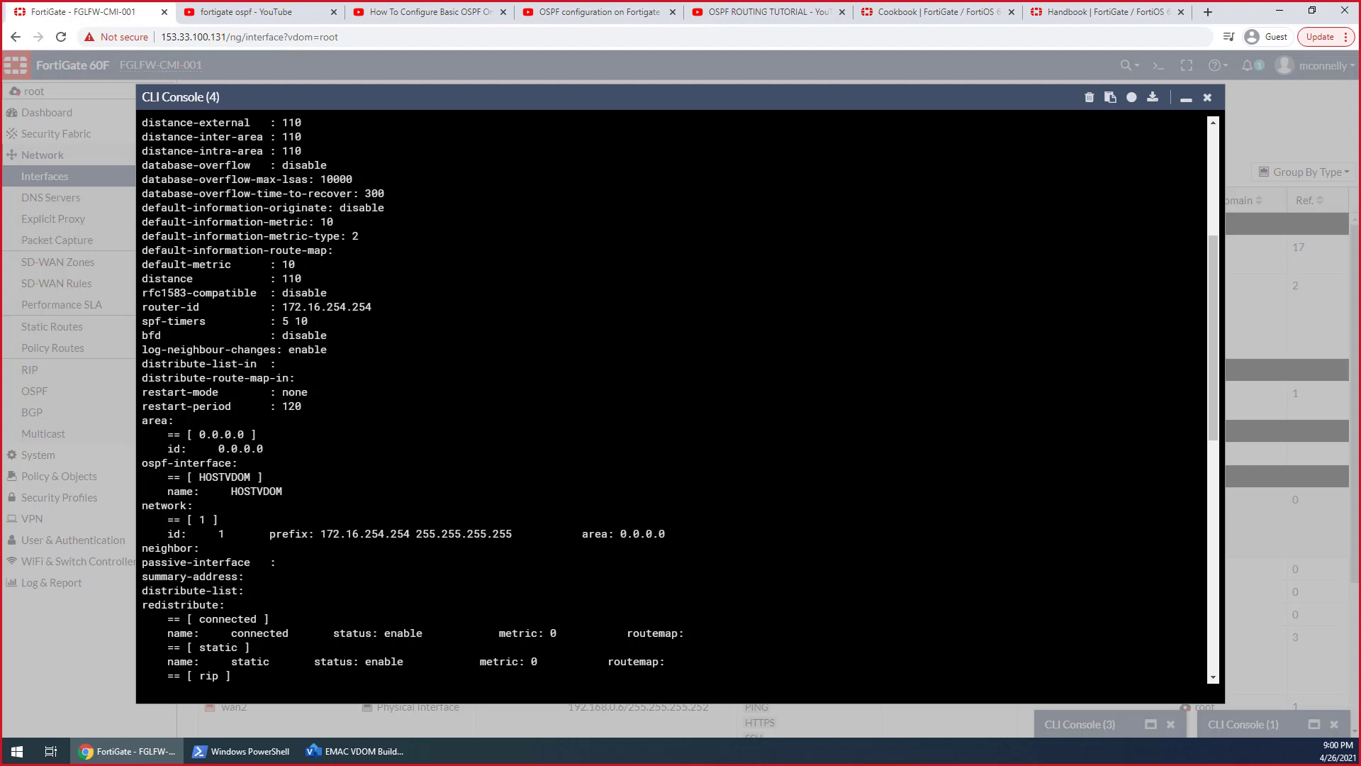
pyautogui.scroll(-2, 673, 397)
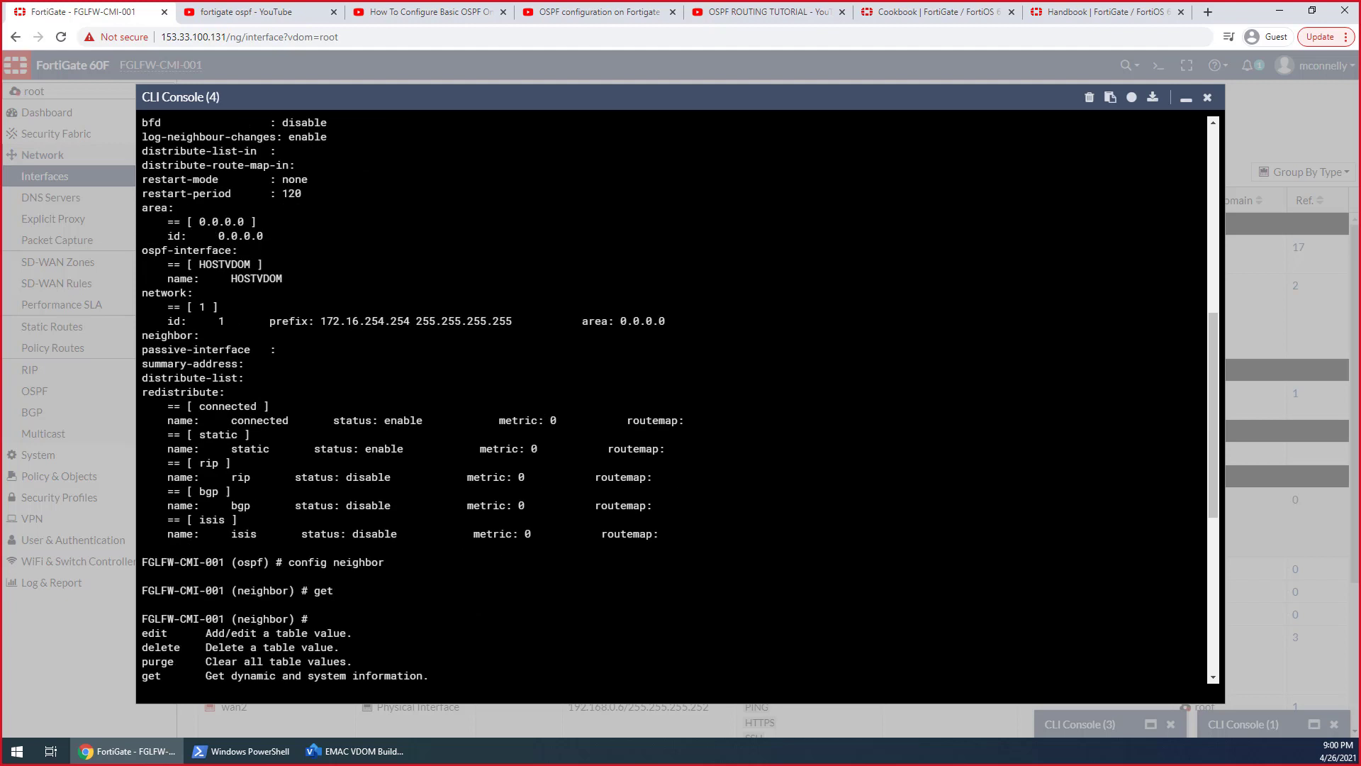
pyautogui.write('edit ROOT')
pyautogui.press('Return')
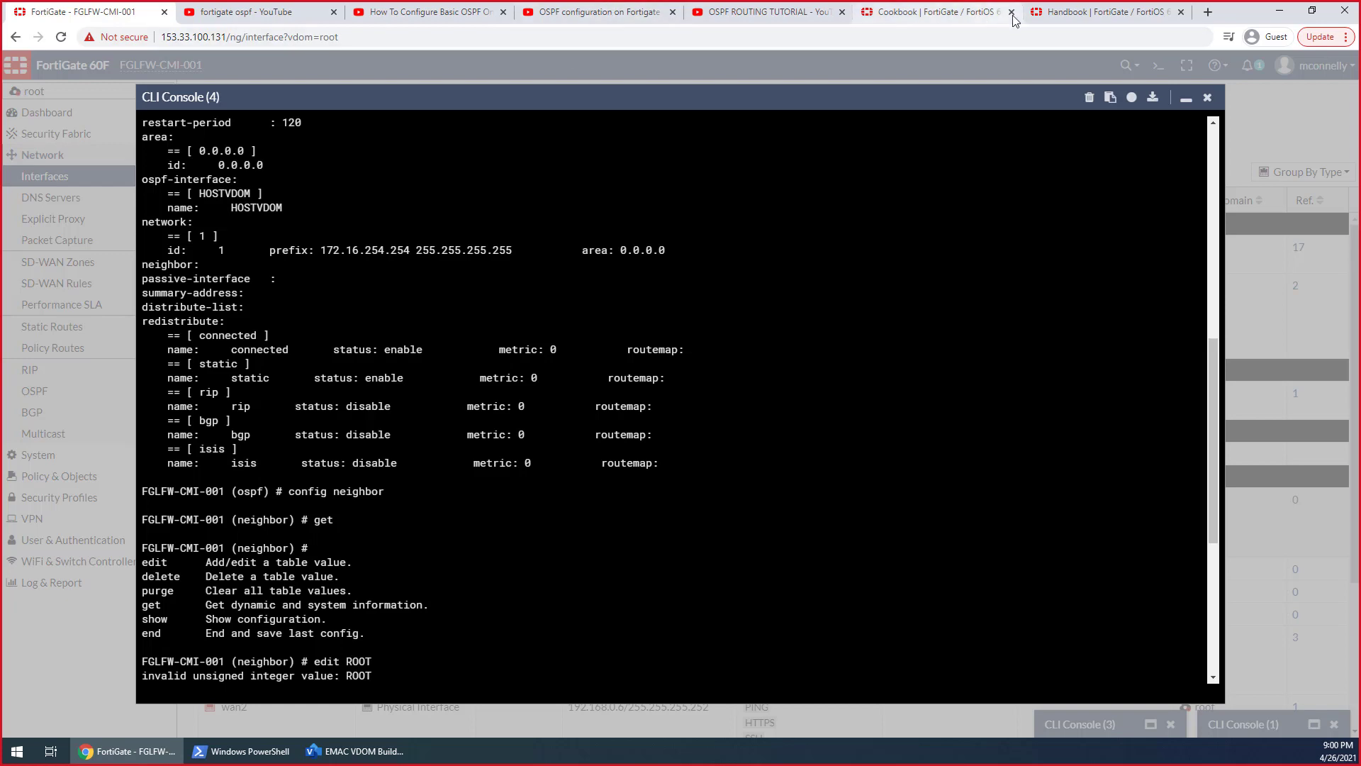
# Switch to the handbook's Troubleshooting OSPF page and read its timer, BFD, authentication and DR/BDR election sections
pyautogui.click(1091, 12)
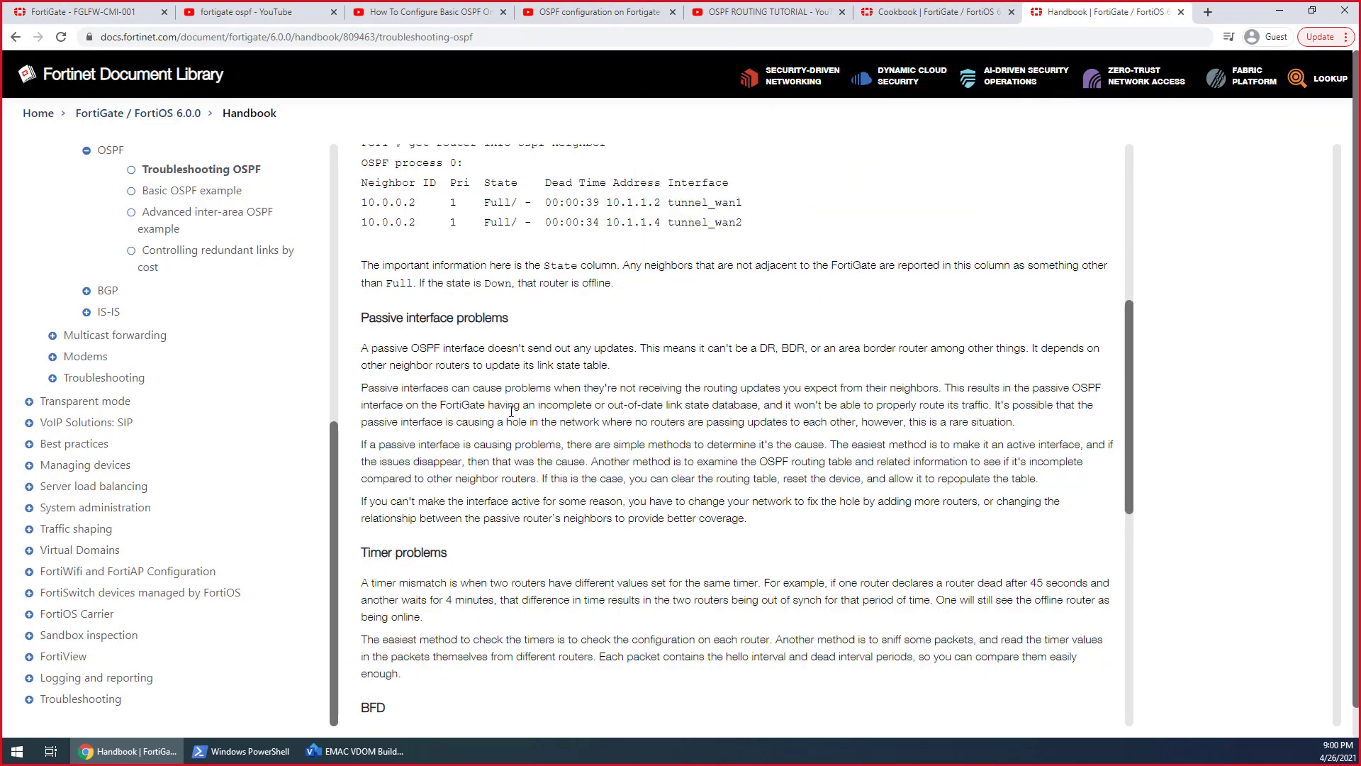
pyautogui.scroll(-4, 512, 411)
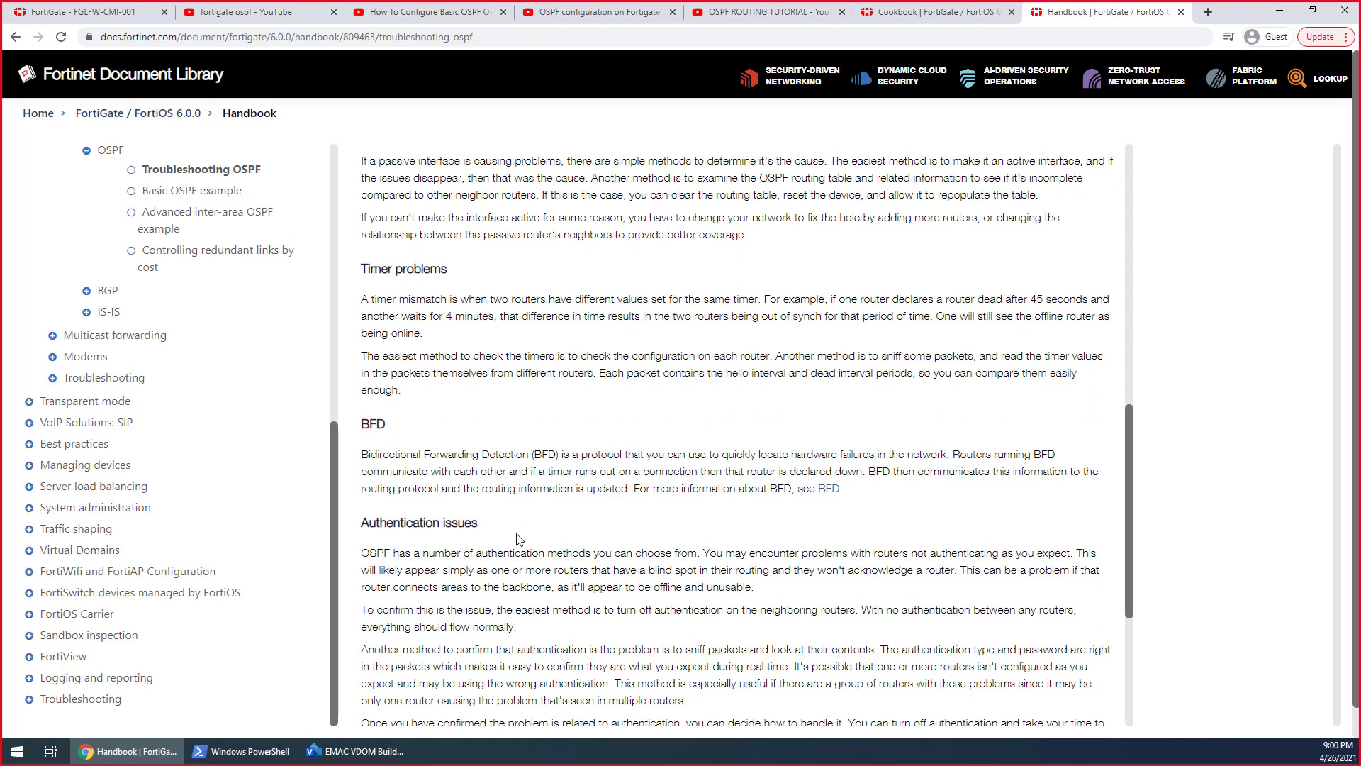
pyautogui.scroll(-4, 517, 539)
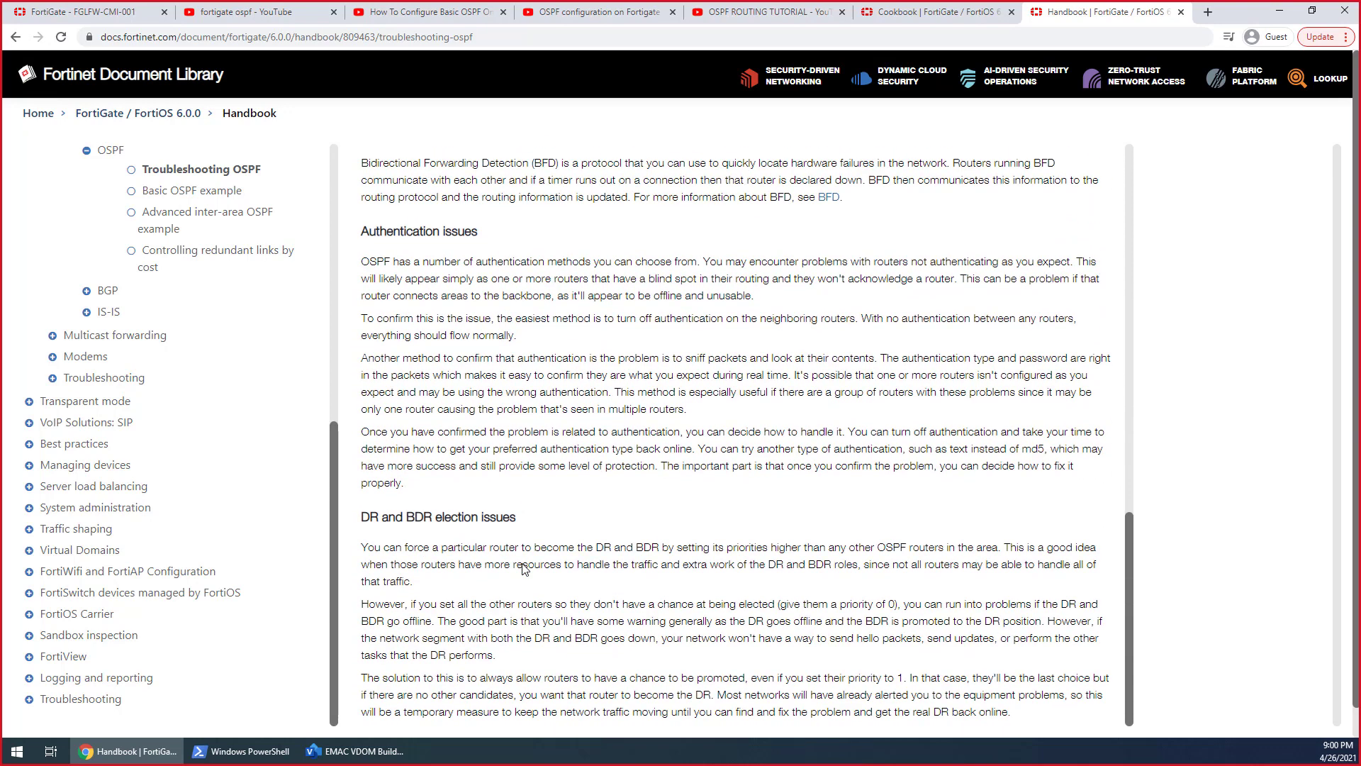
pyautogui.scroll(1, 523, 546)
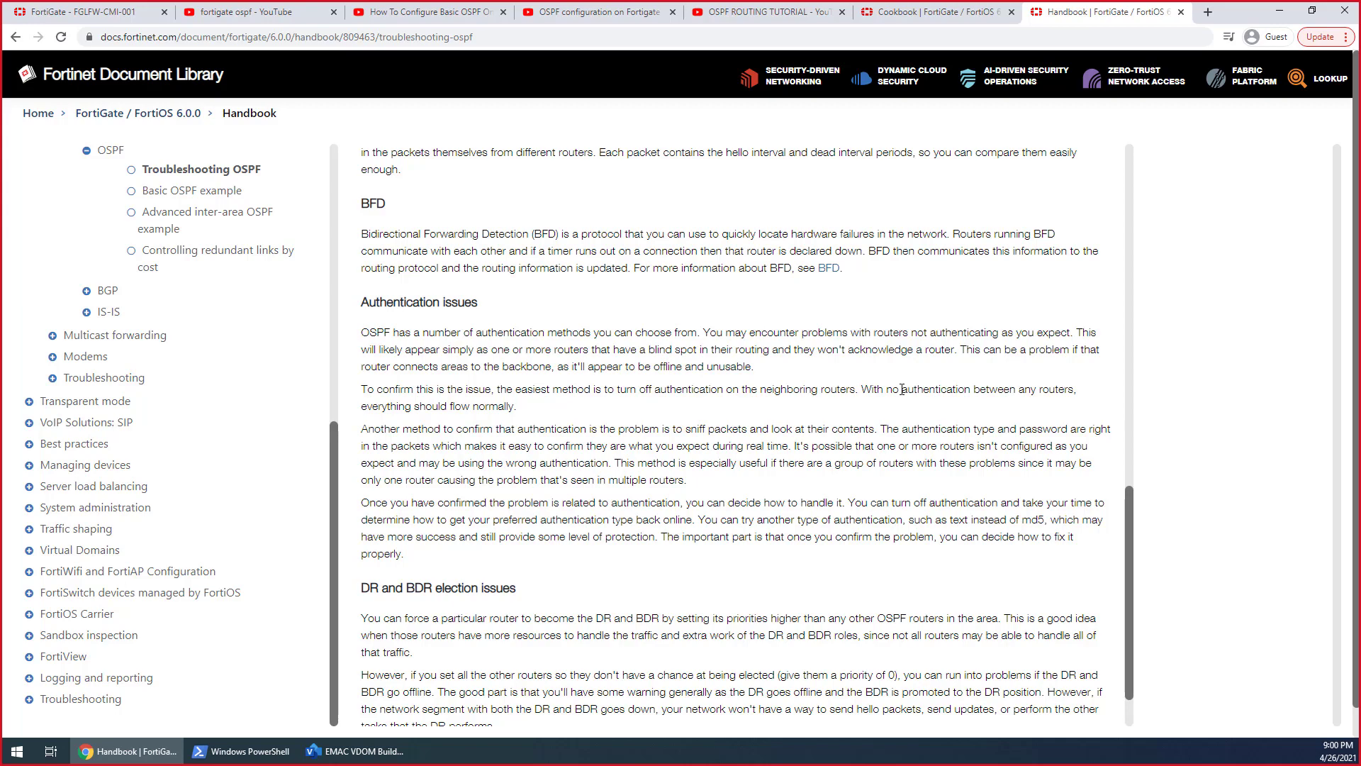
pyautogui.scroll(10, 851, 383)
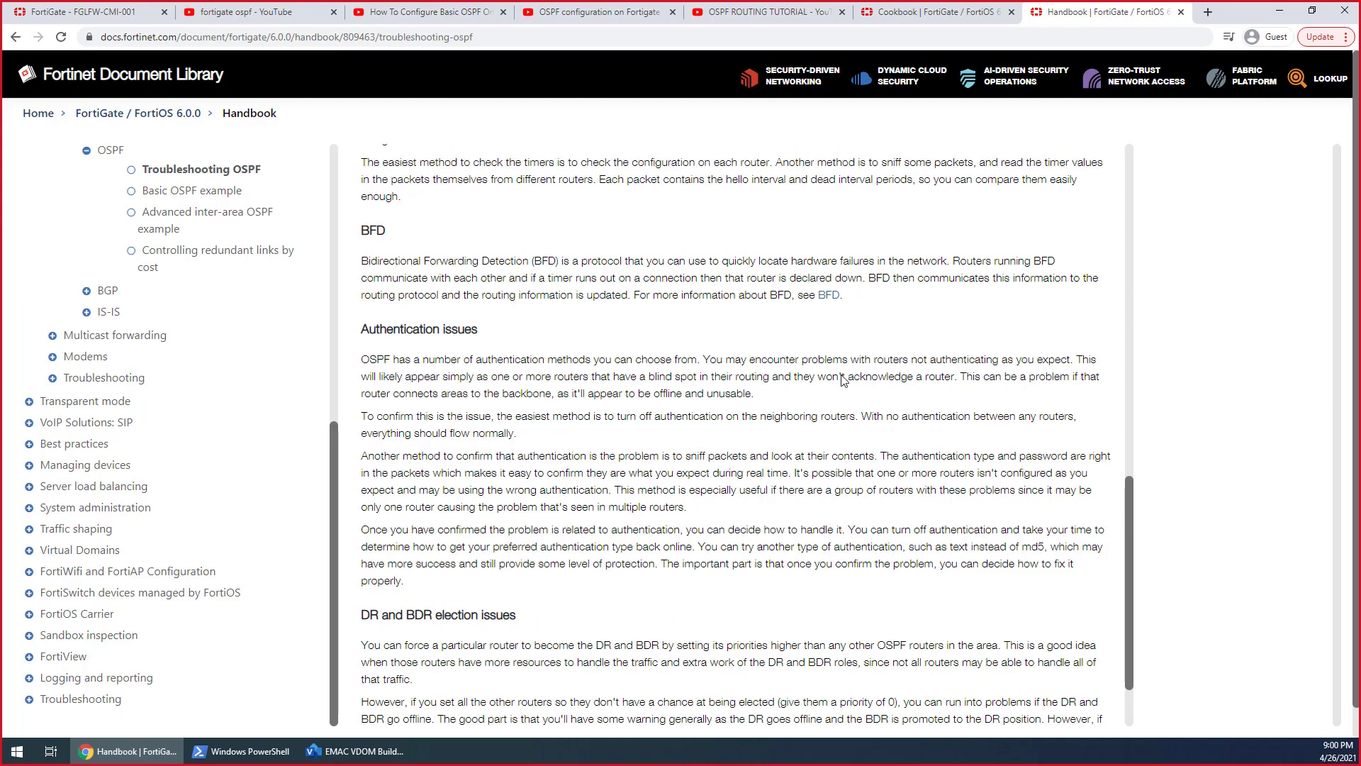
pyautogui.scroll(3, 844, 381)
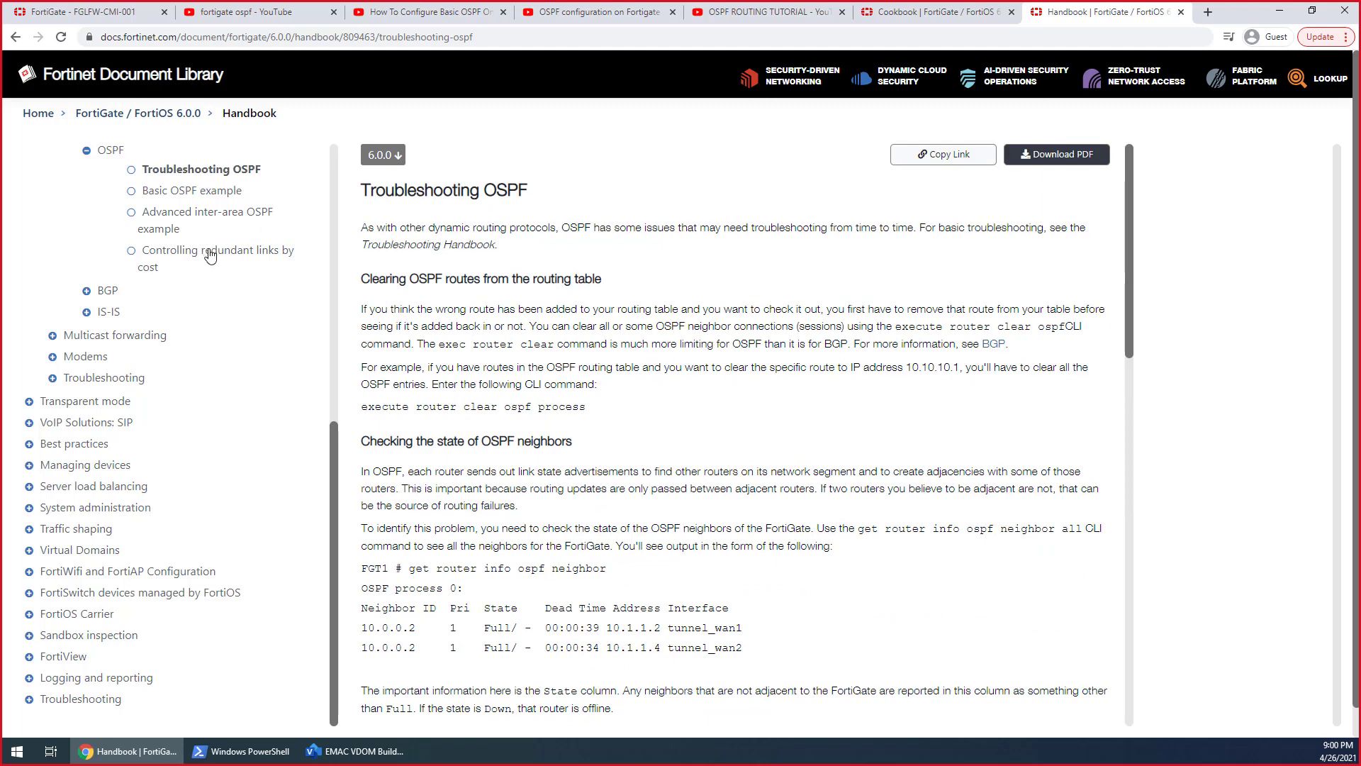
# Open the handbook's Advanced inter-area OSPF example and study its network topology diagram and area descriptions
pyautogui.click(190, 221)
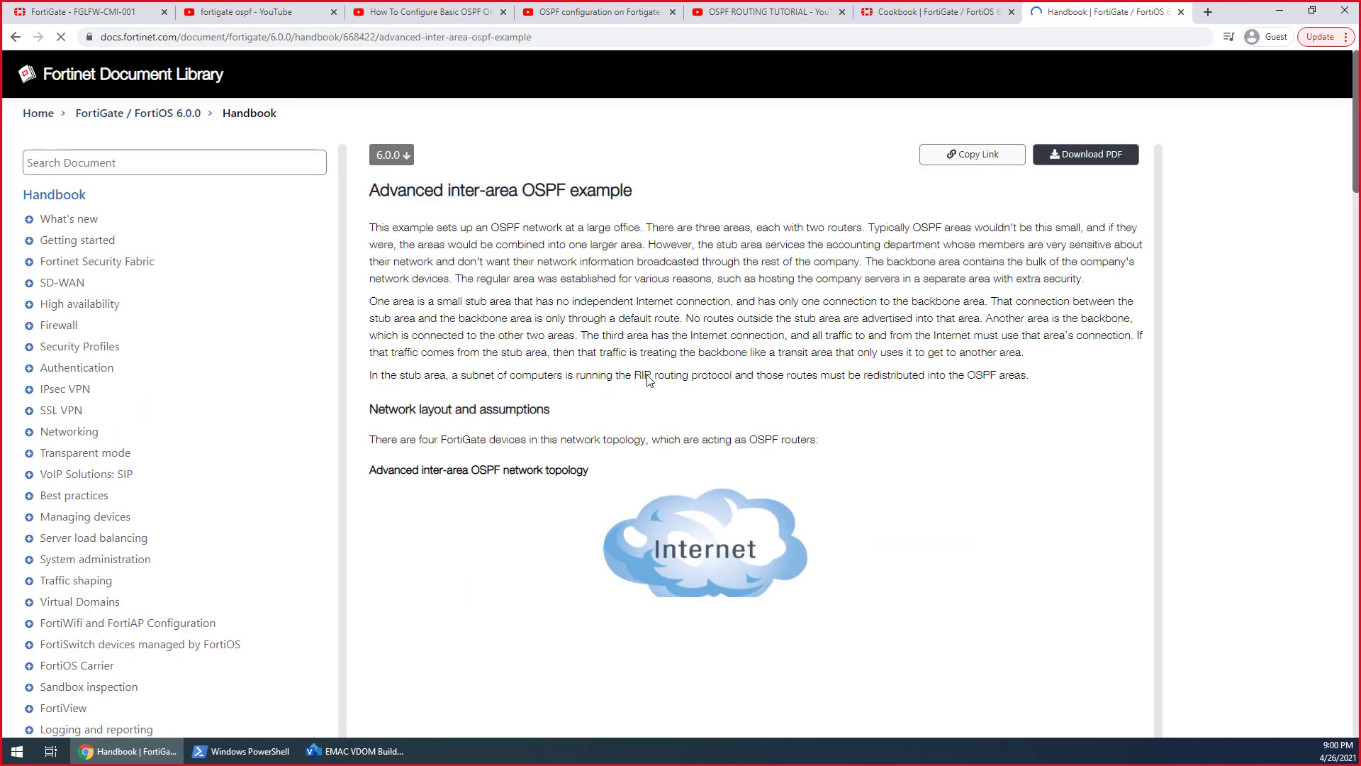
pyautogui.scroll(-7, 733, 423)
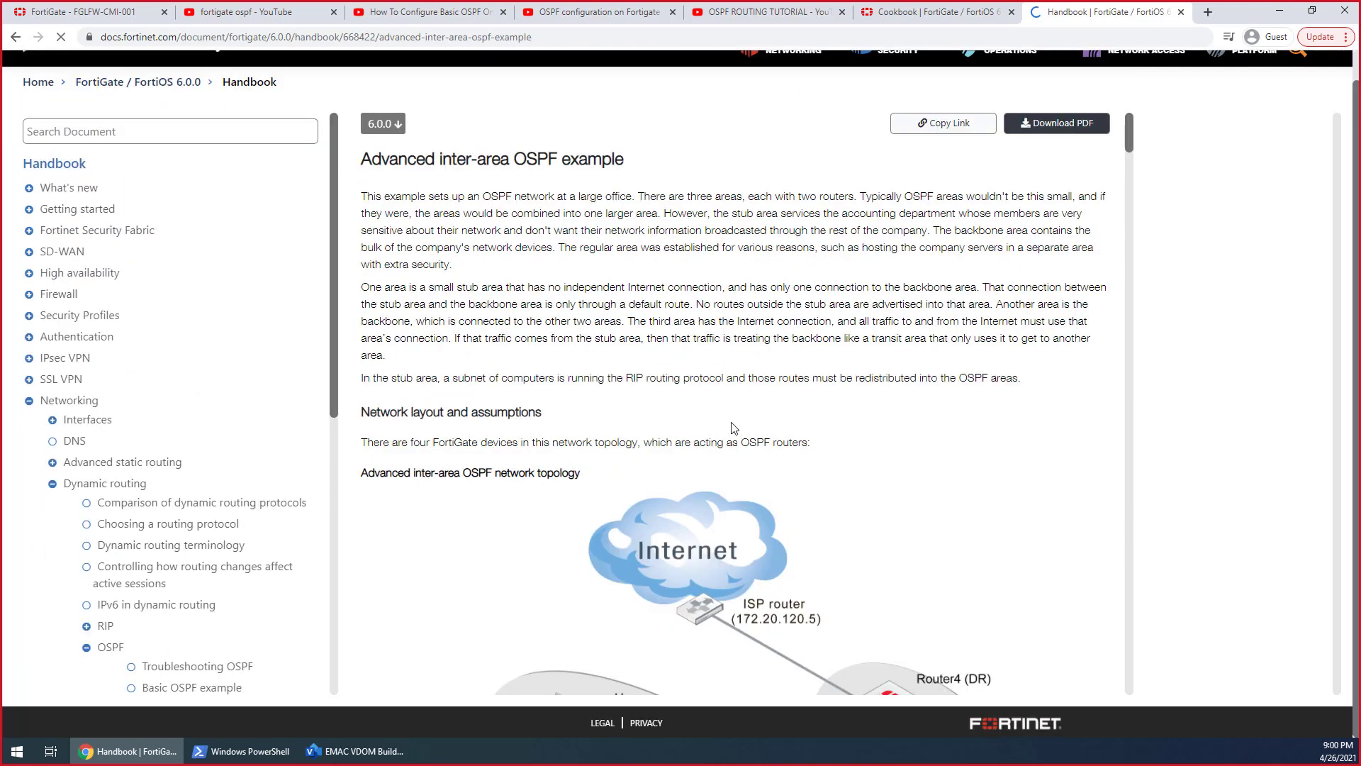
pyautogui.scroll(-5, 732, 424)
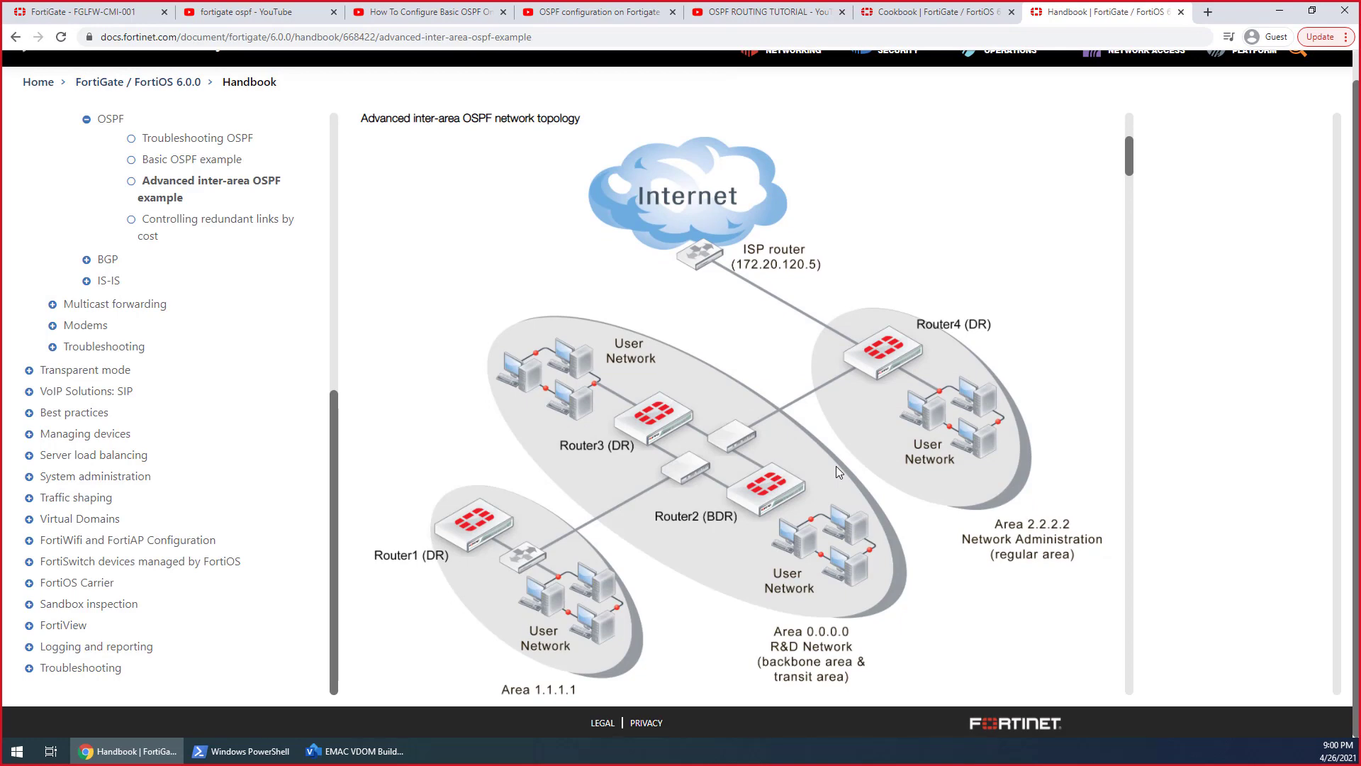
pyautogui.scroll(-1, 836, 466)
pyautogui.scroll(-1, 837, 472)
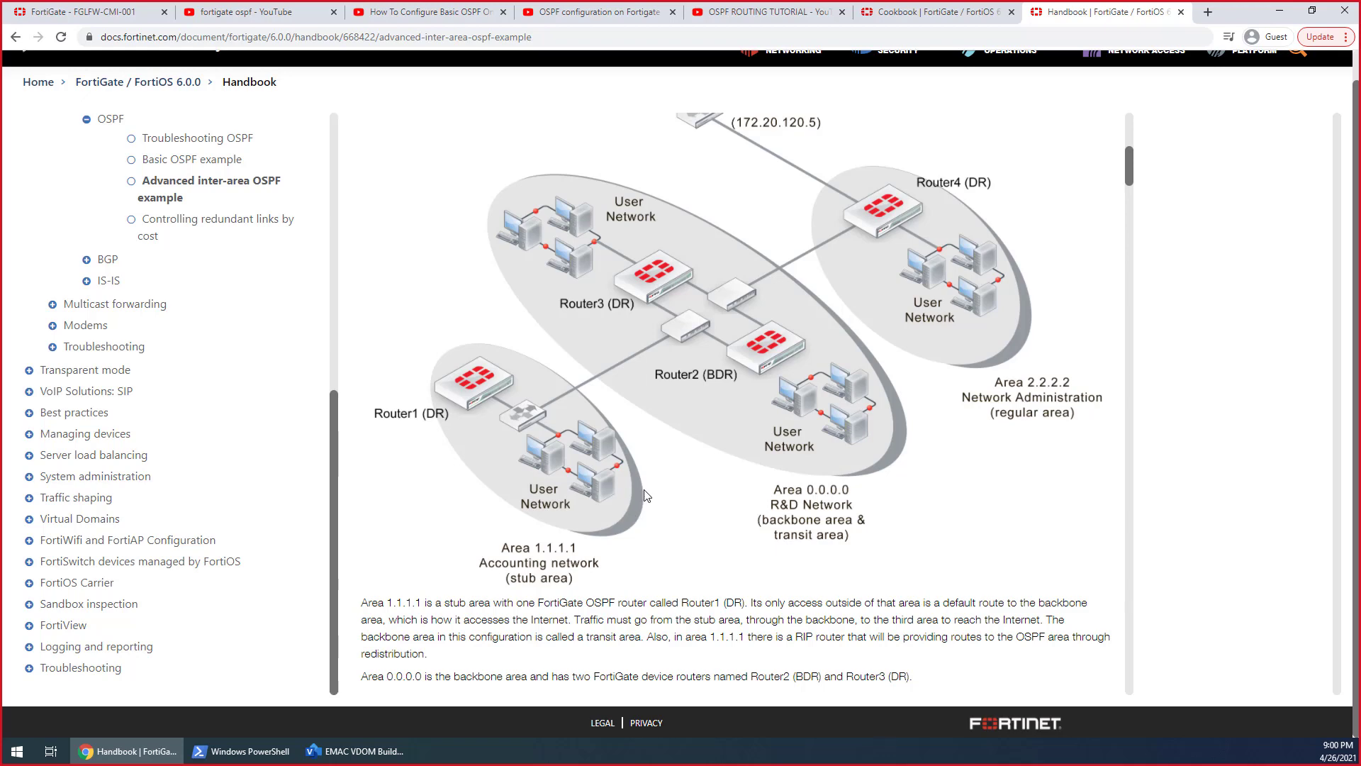
pyautogui.scroll(-3, 645, 495)
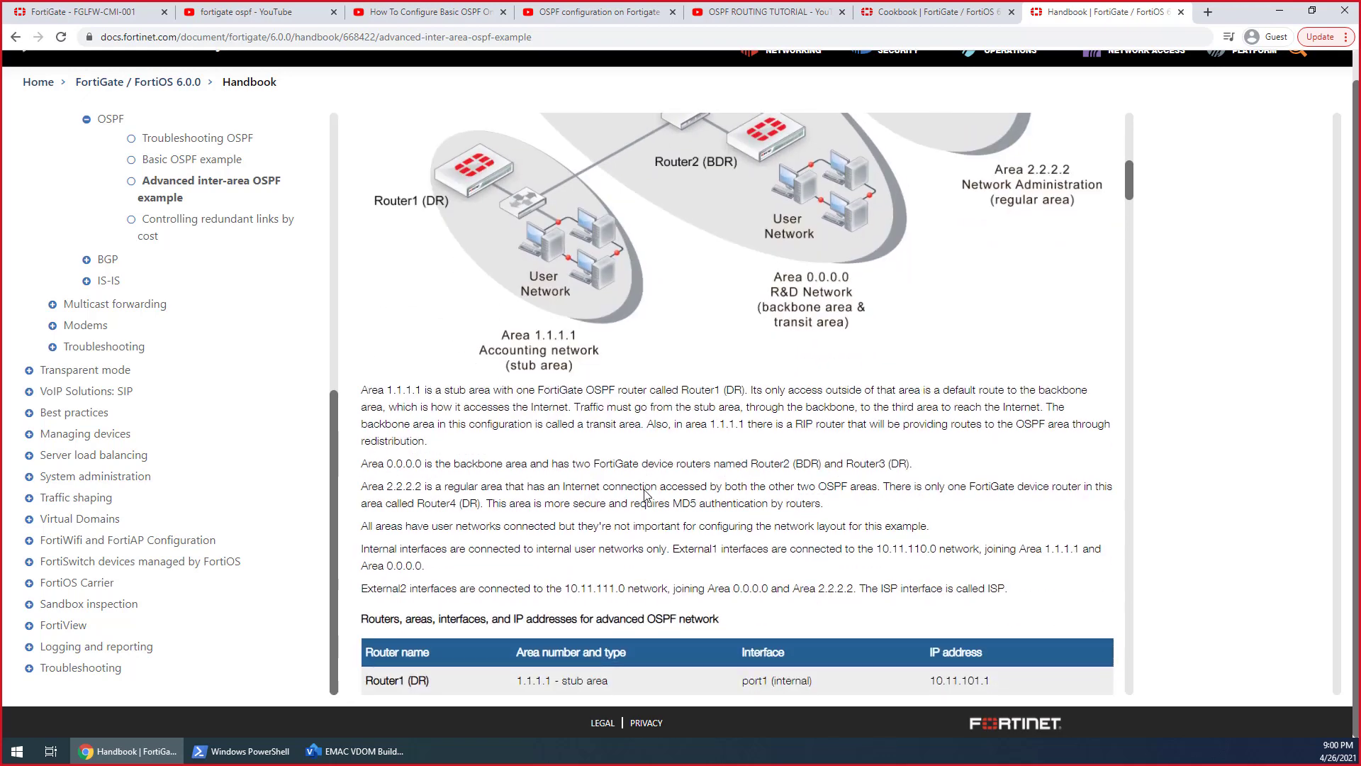
pyautogui.scroll(1, 645, 495)
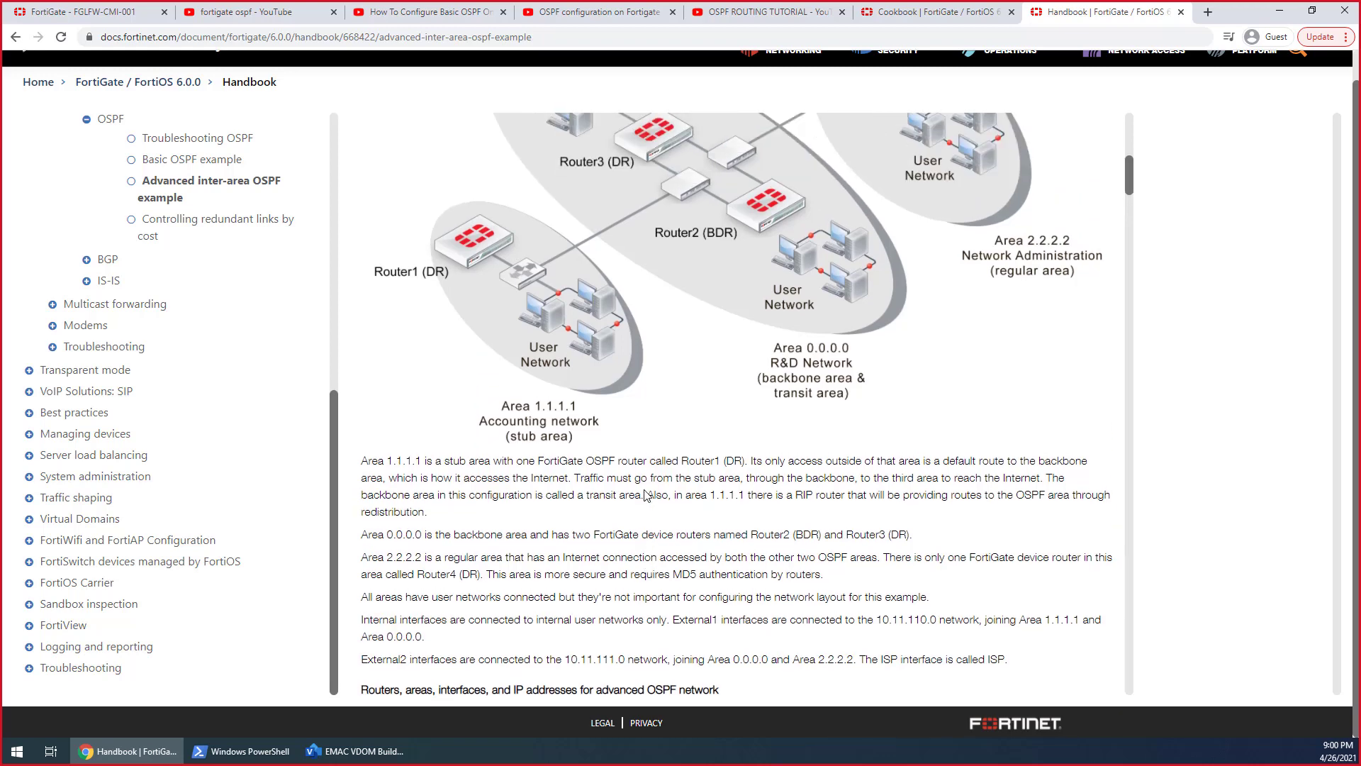
pyautogui.scroll(2, 645, 495)
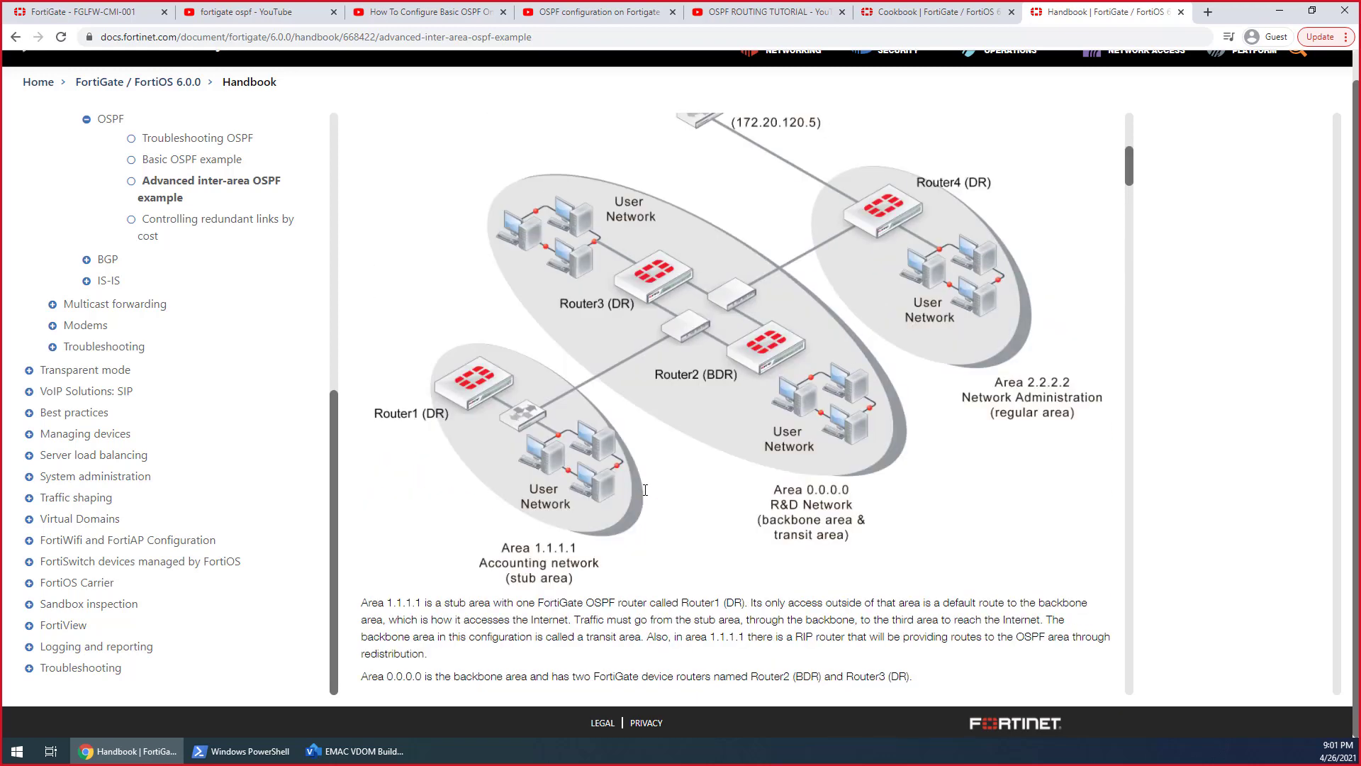
# Examine the example's table of routers, areas, interfaces and IP addresses, along with its assumptions
pyautogui.scroll(-6, 645, 489)
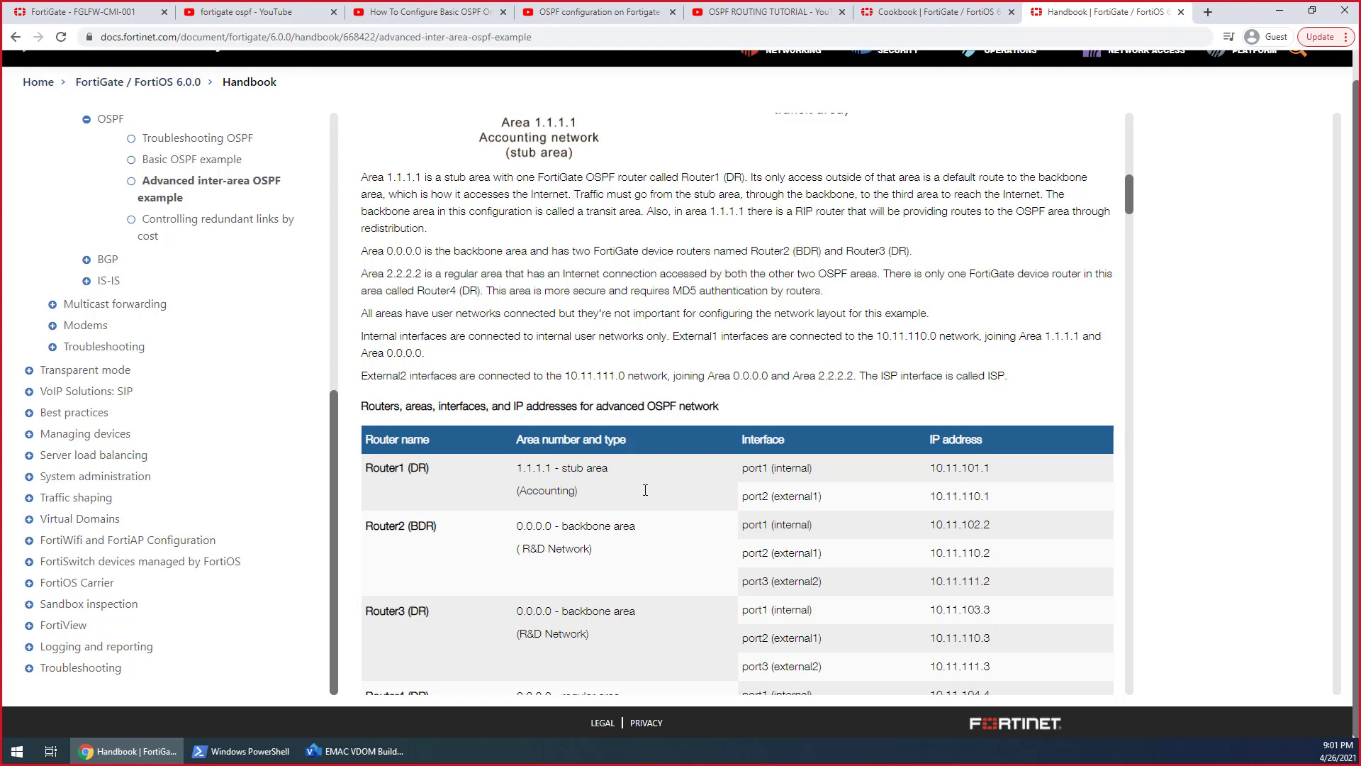
pyautogui.scroll(-2, 645, 490)
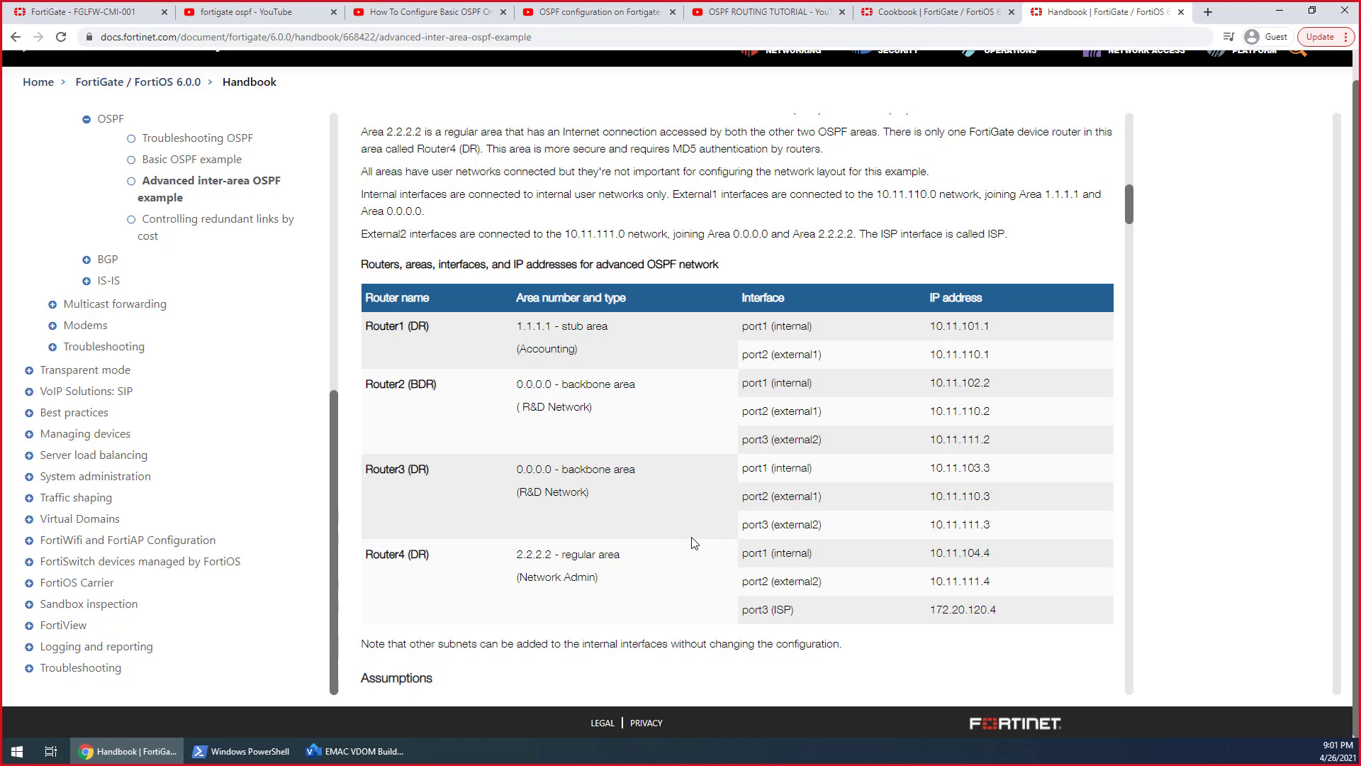
pyautogui.scroll(-1, 694, 542)
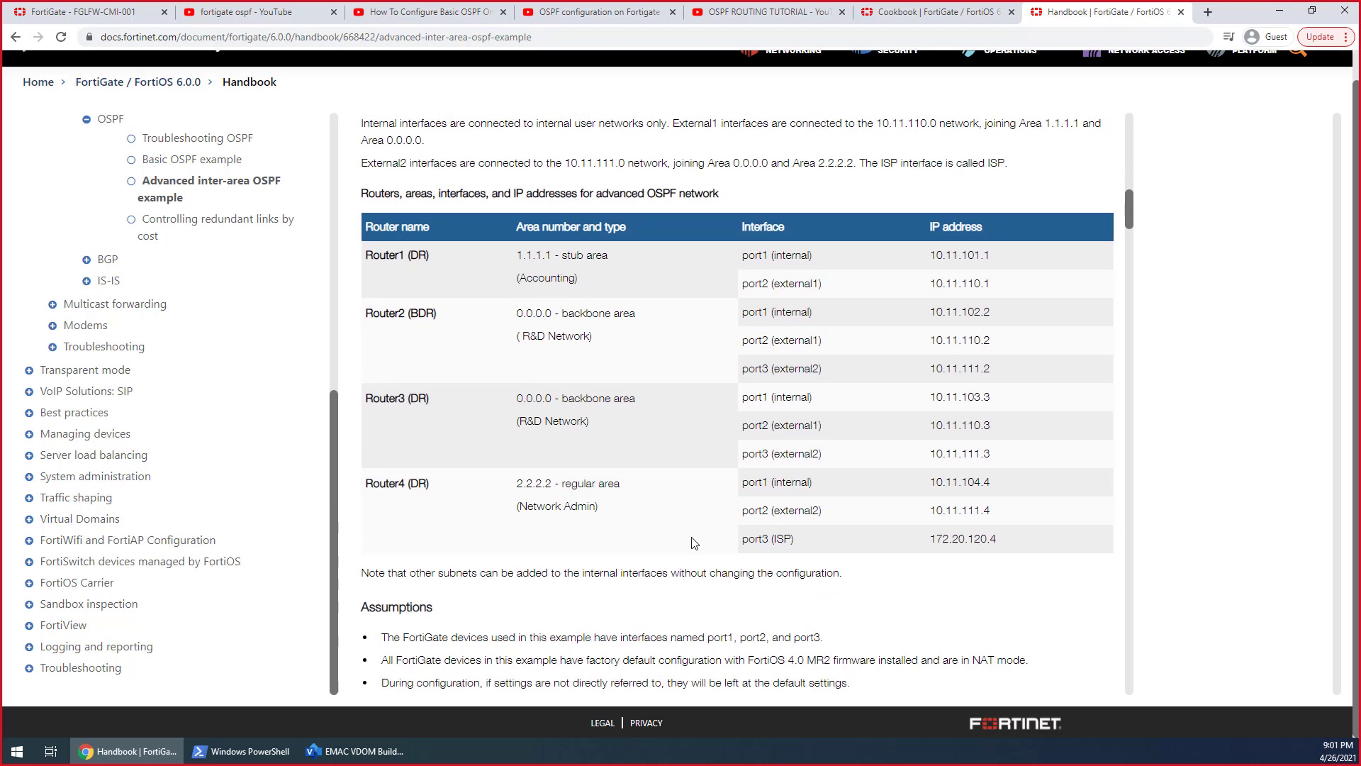
pyautogui.scroll(-2, 694, 543)
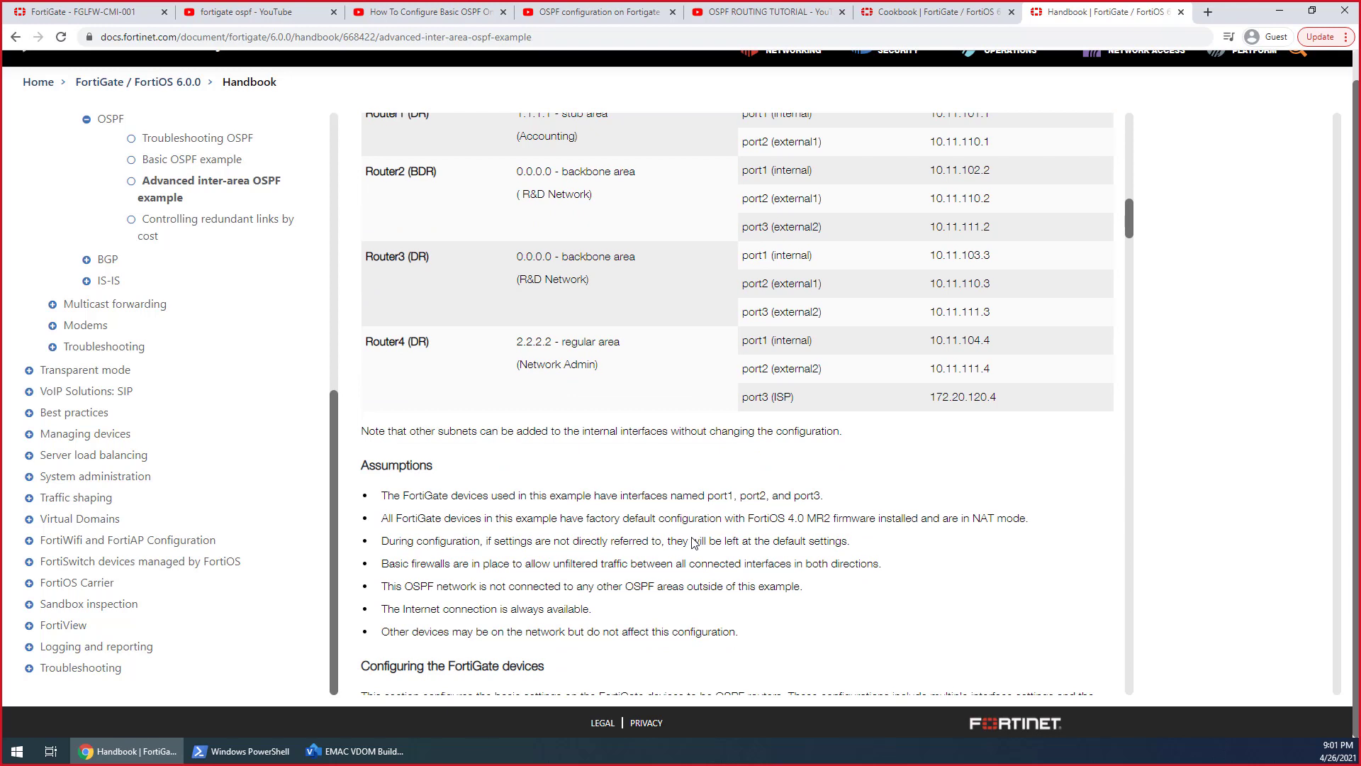
pyautogui.scroll(-2, 694, 543)
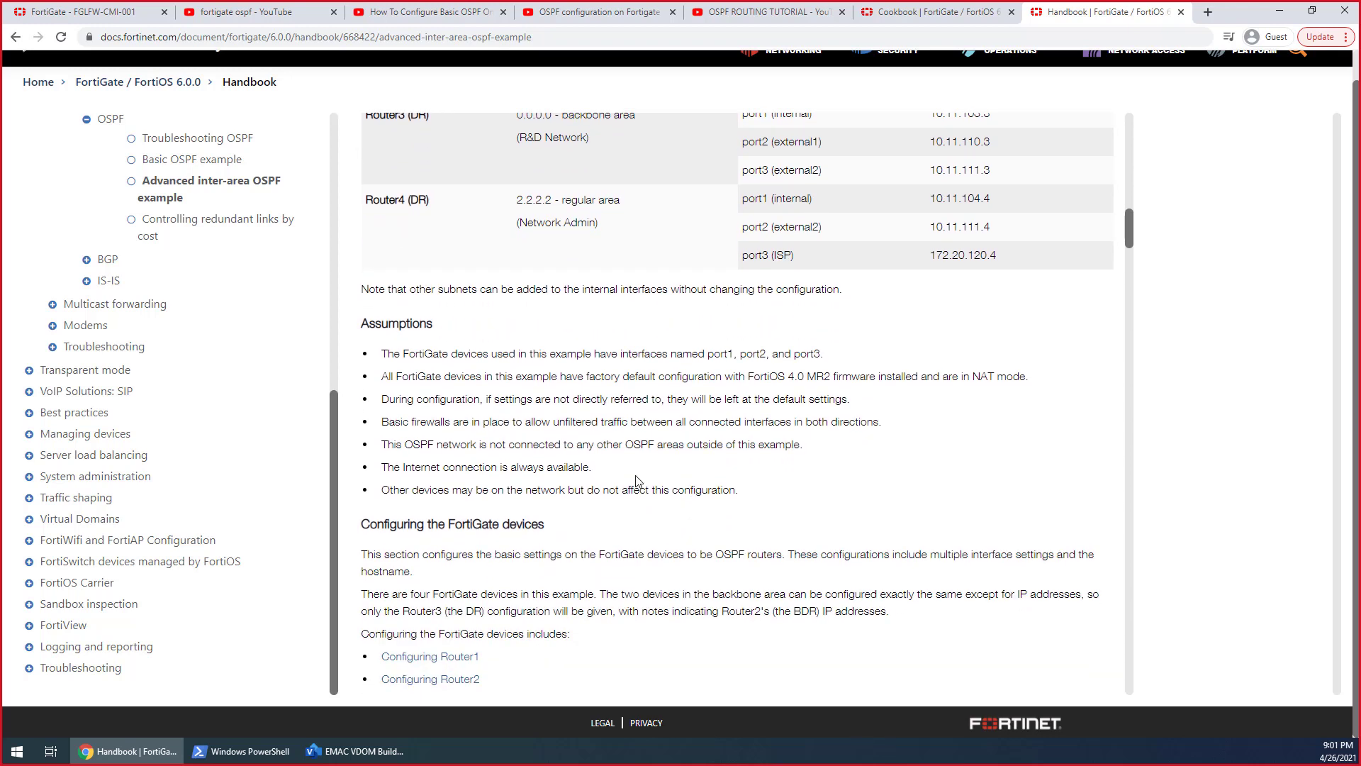
# Read through the example's interface settings for configuring Router1 through Router4
pyautogui.scroll(-6, 636, 480)
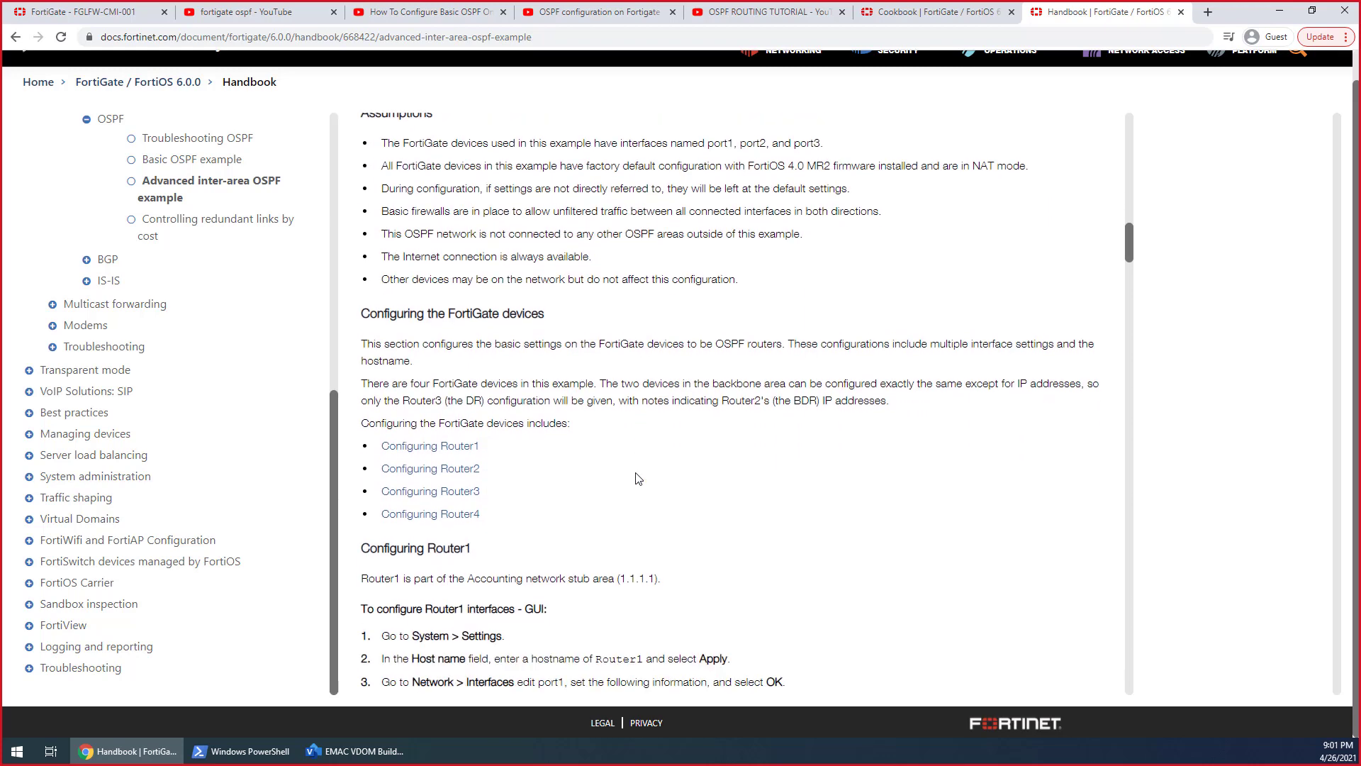
pyautogui.scroll(-2, 621, 494)
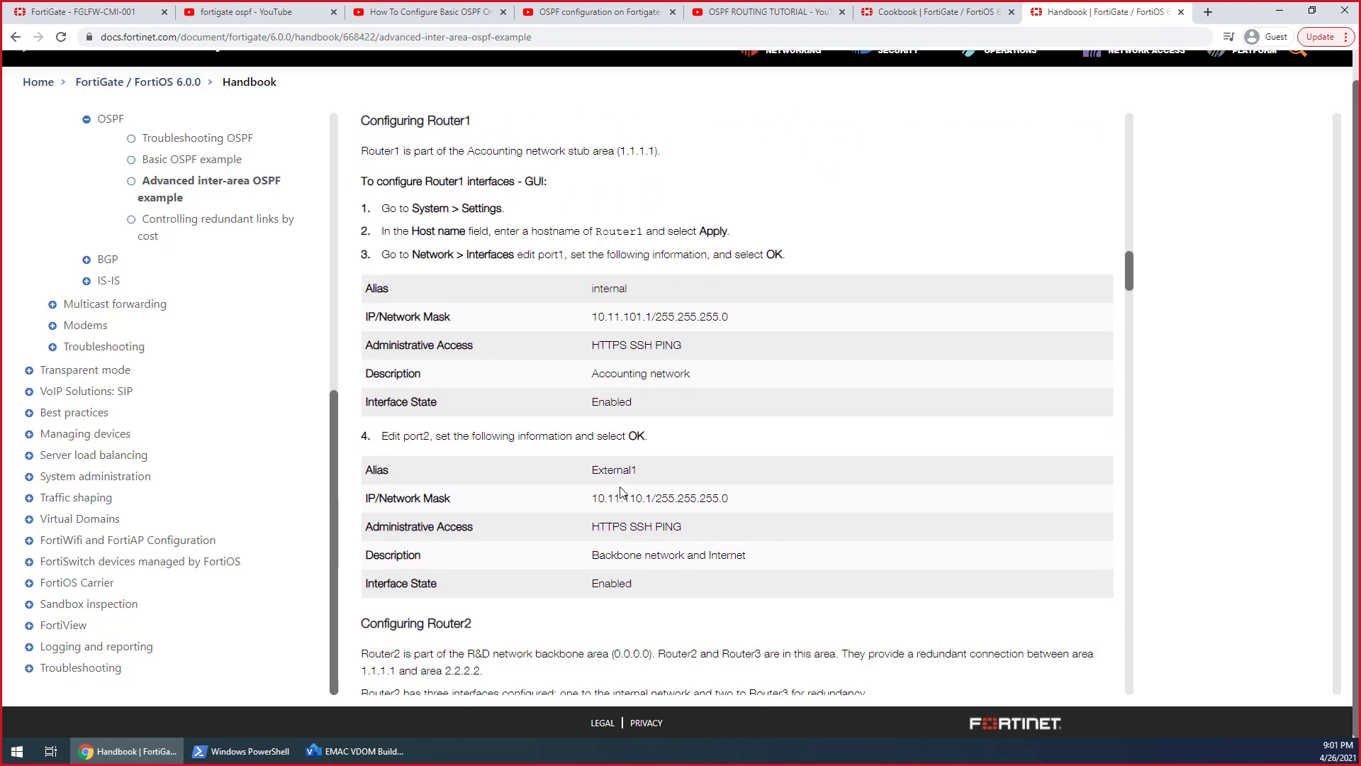
pyautogui.scroll(-18, 607, 482)
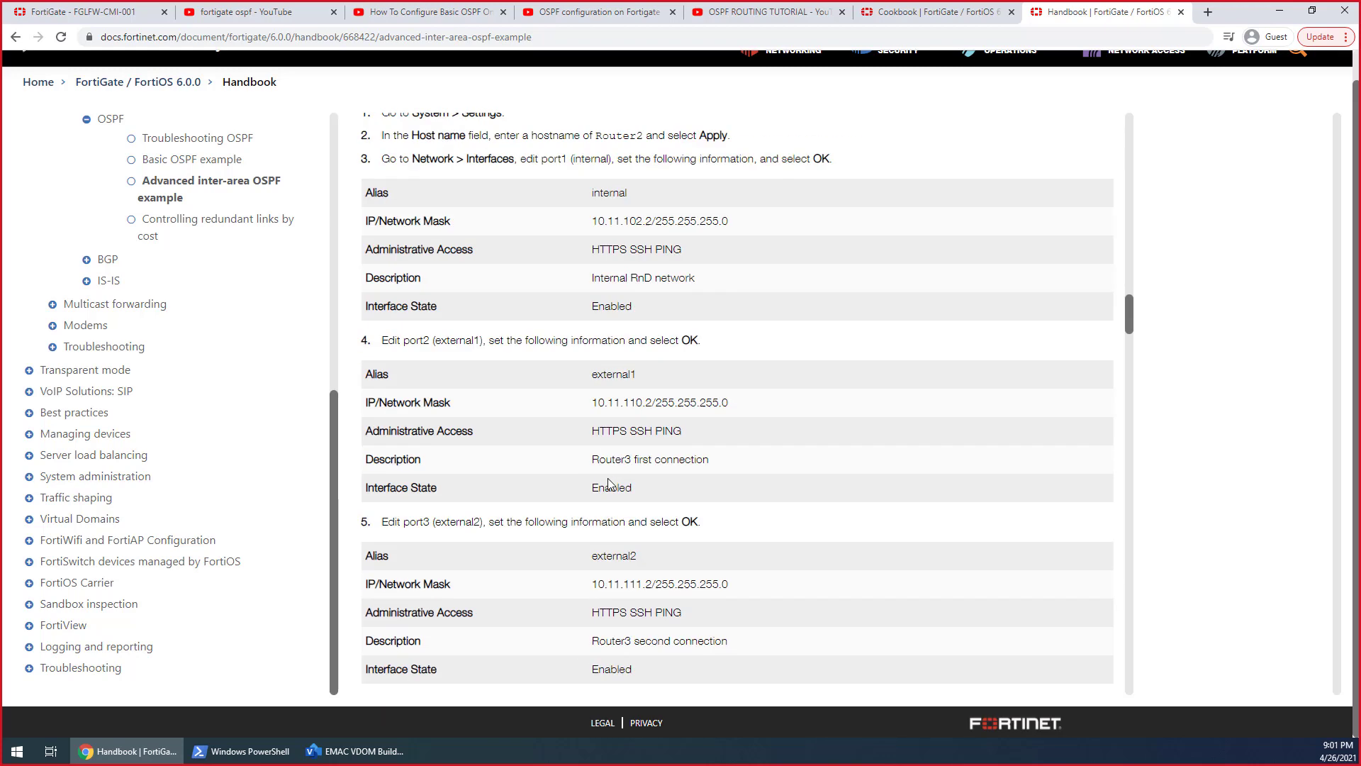
pyautogui.scroll(-7, 608, 483)
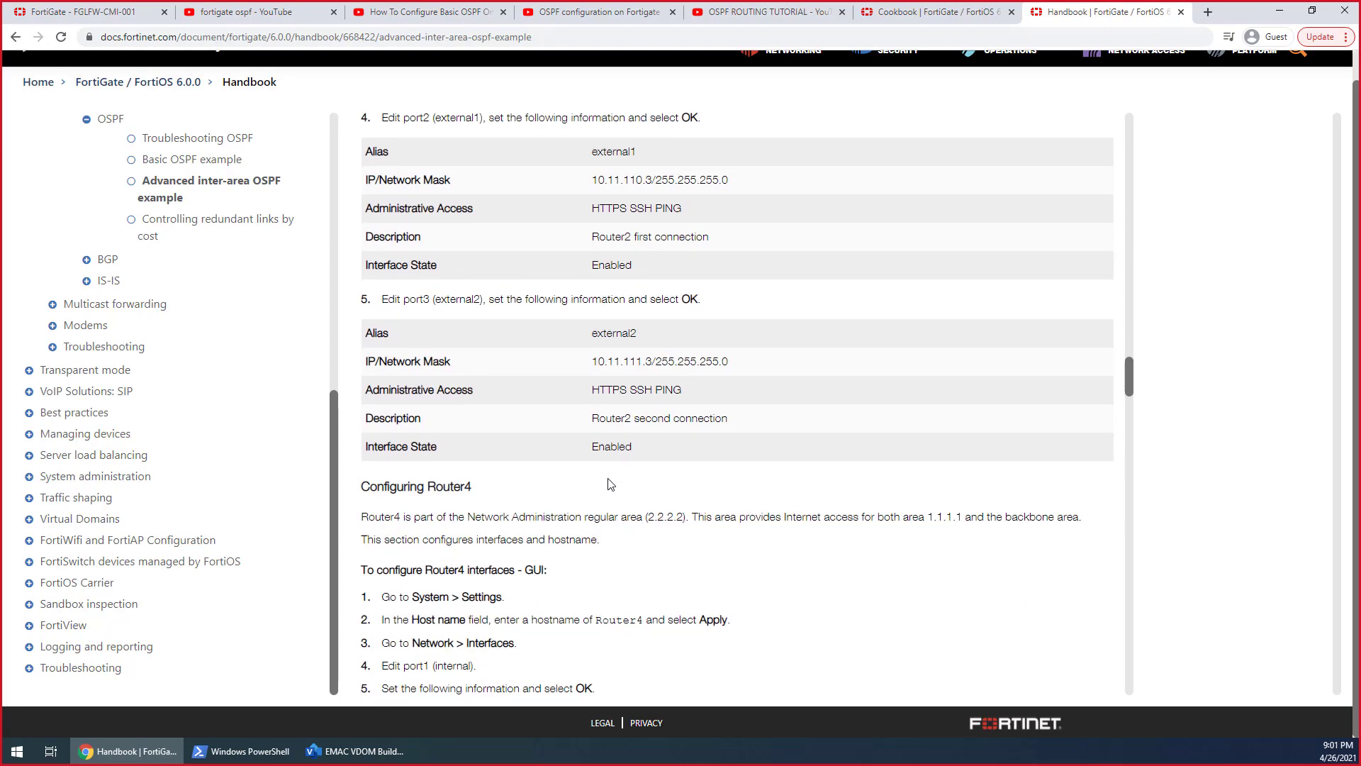
pyautogui.scroll(-12, 612, 484)
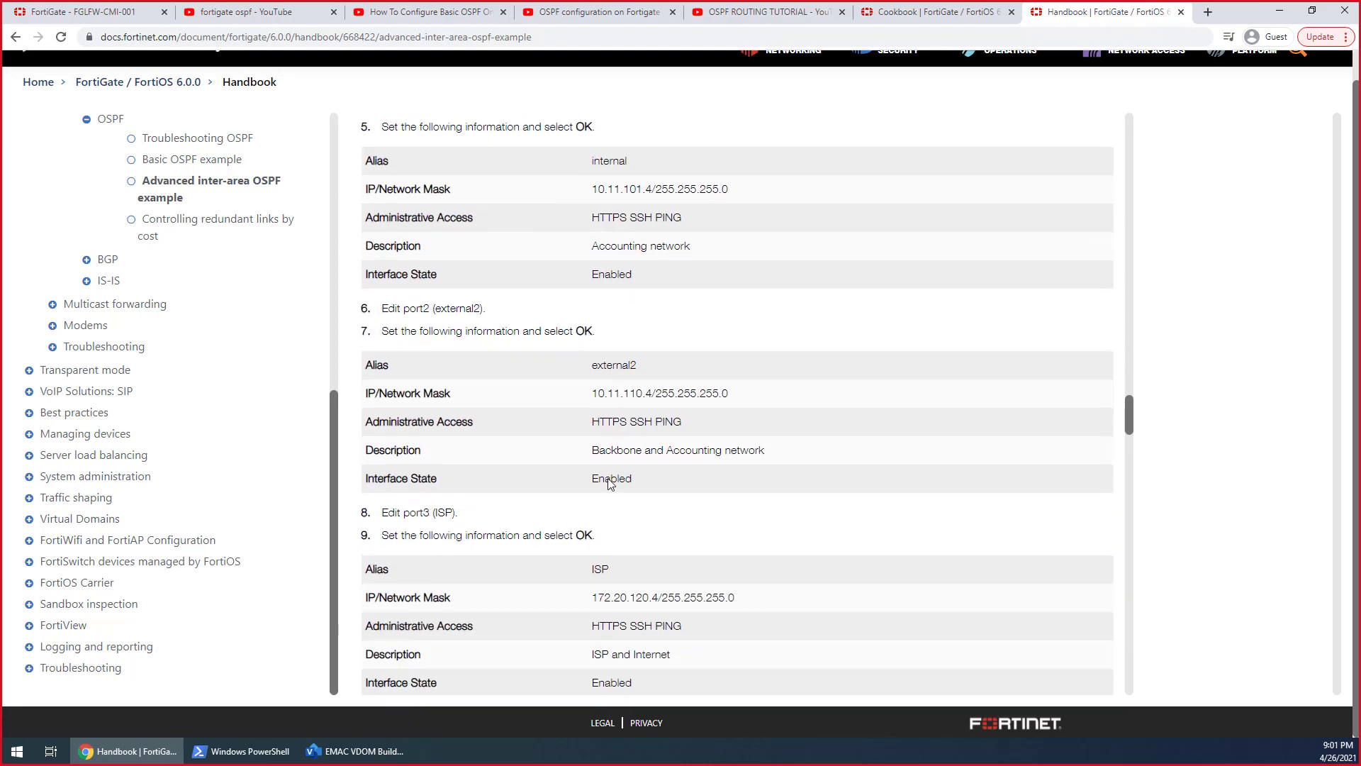
# Examine the example's OSPF areas, networks and interfaces for each router, plus the notes on testing the network configuration
pyautogui.scroll(-4, 644, 512)
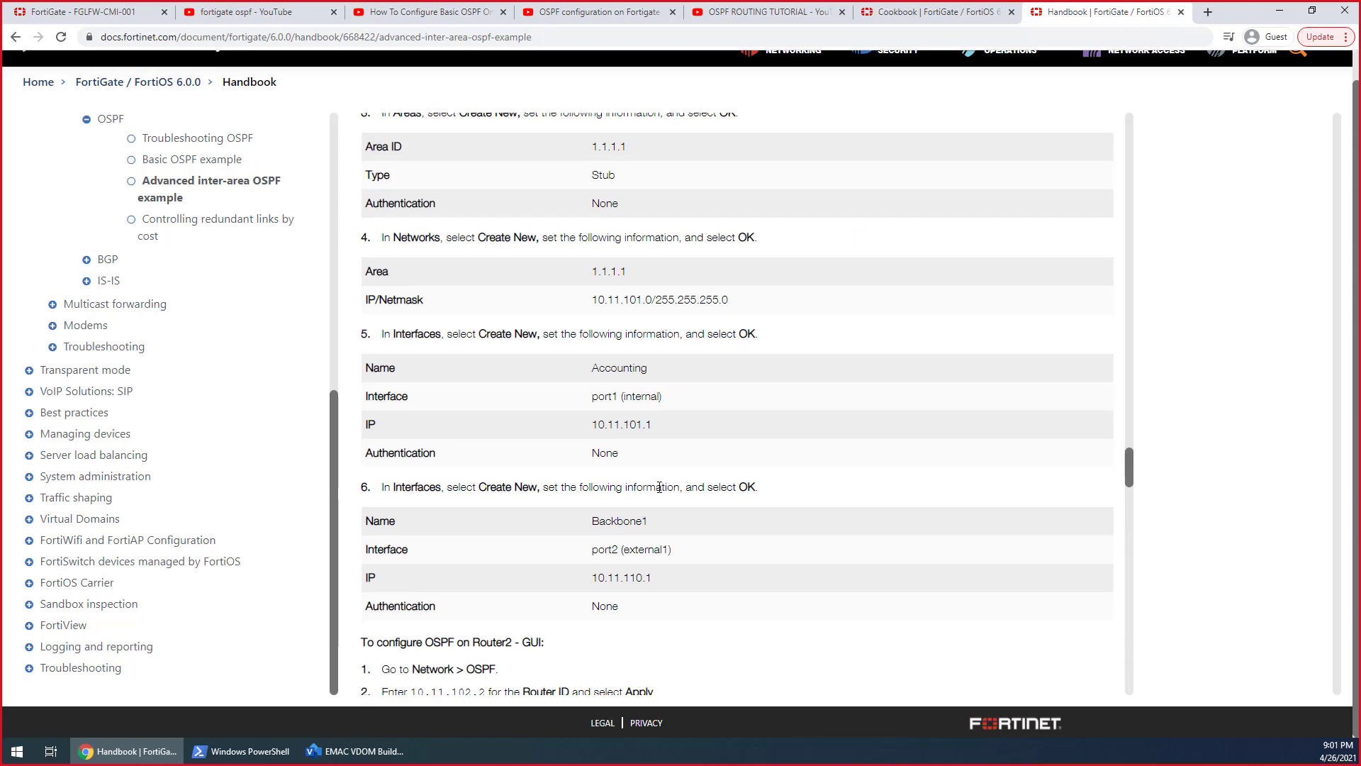
pyautogui.scroll(-8, 624, 482)
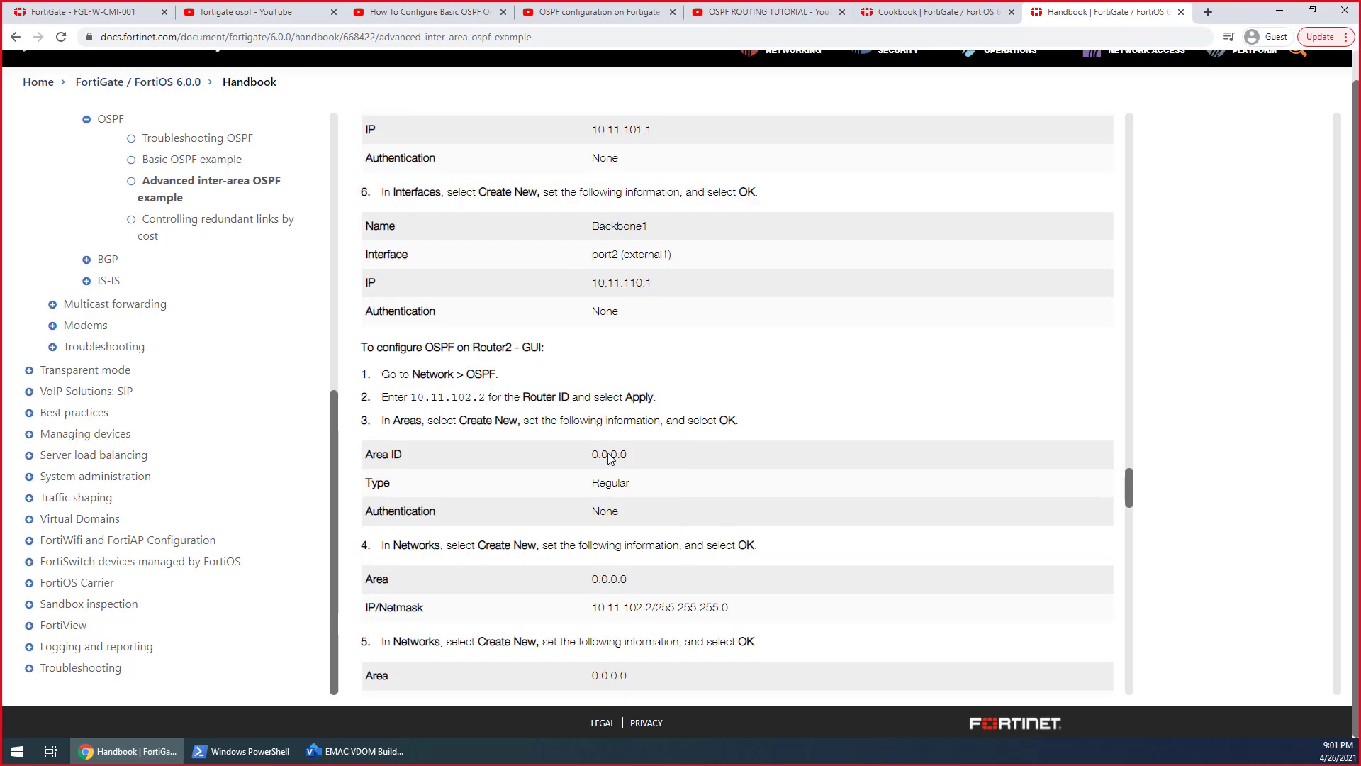
pyautogui.scroll(-16, 602, 480)
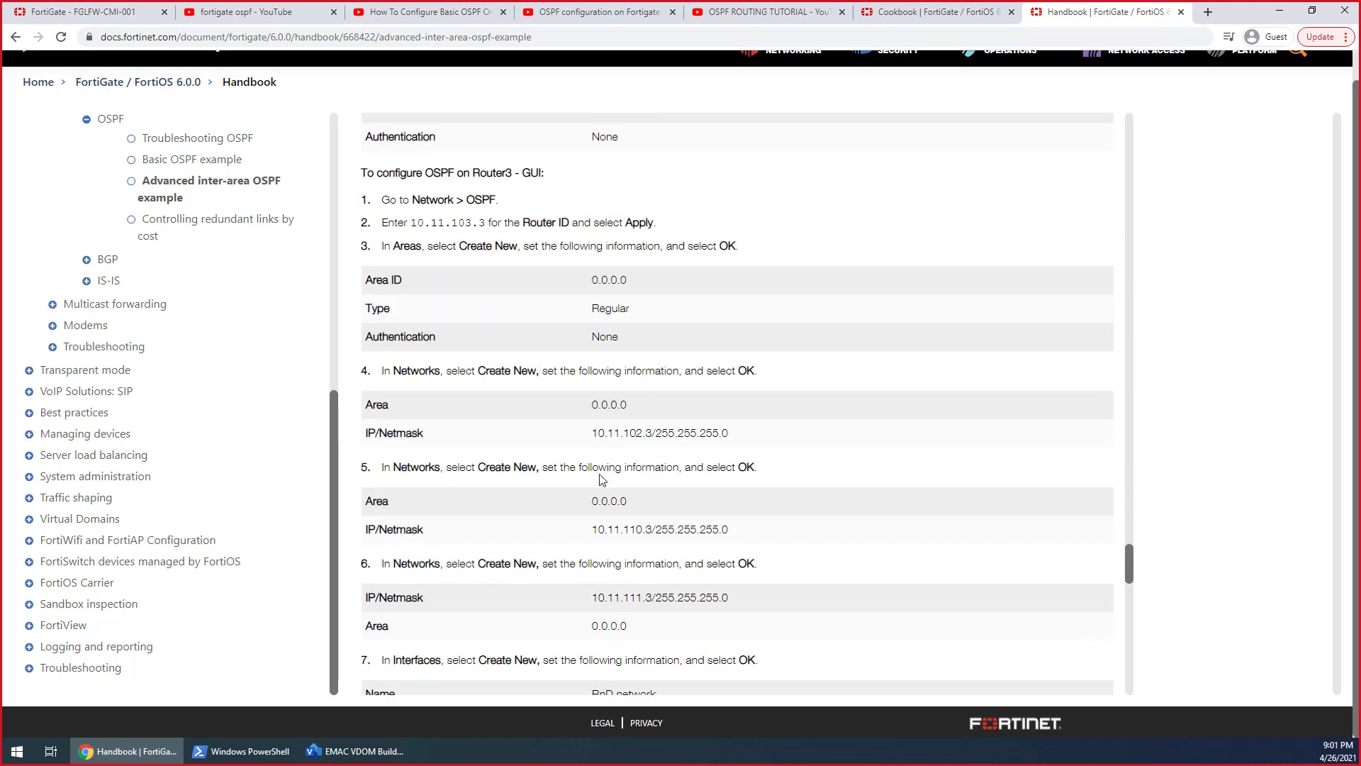
pyautogui.scroll(-9, 602, 480)
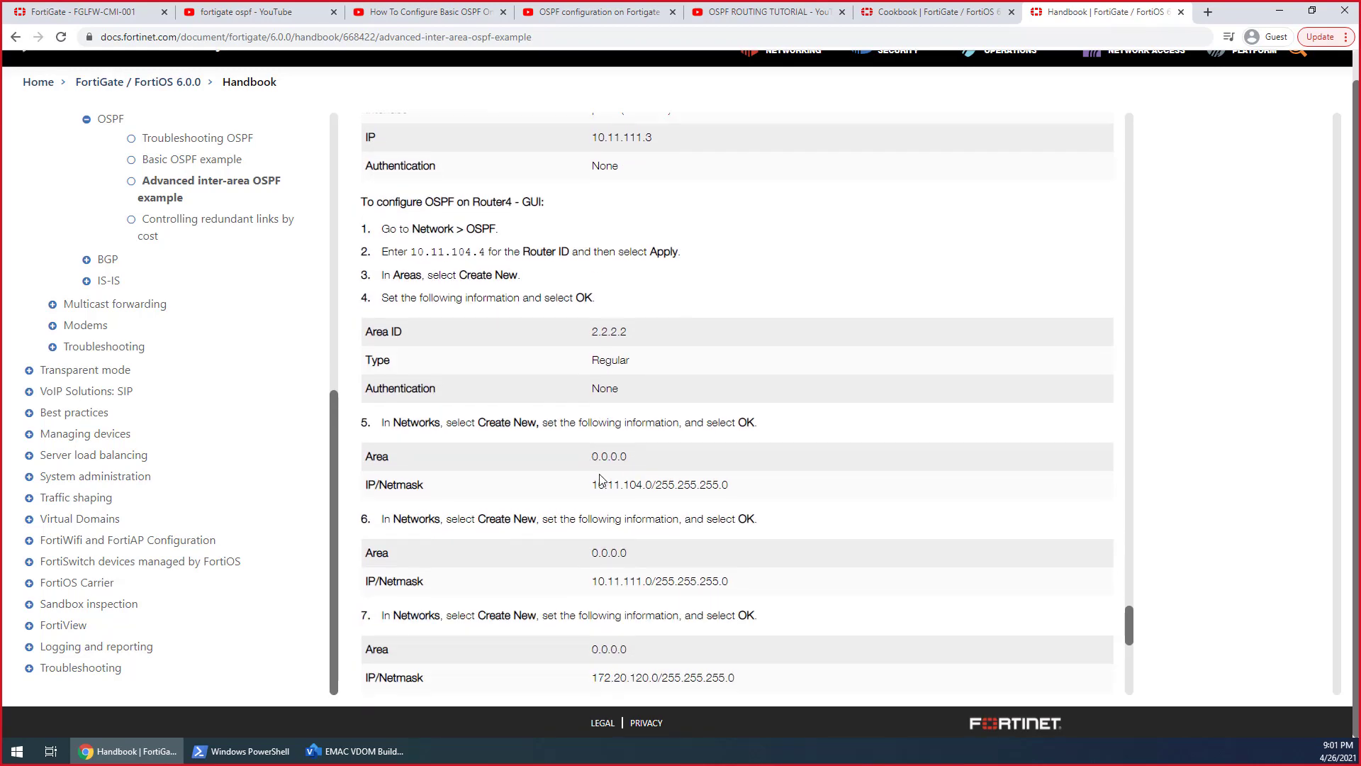
pyautogui.scroll(-12, 601, 480)
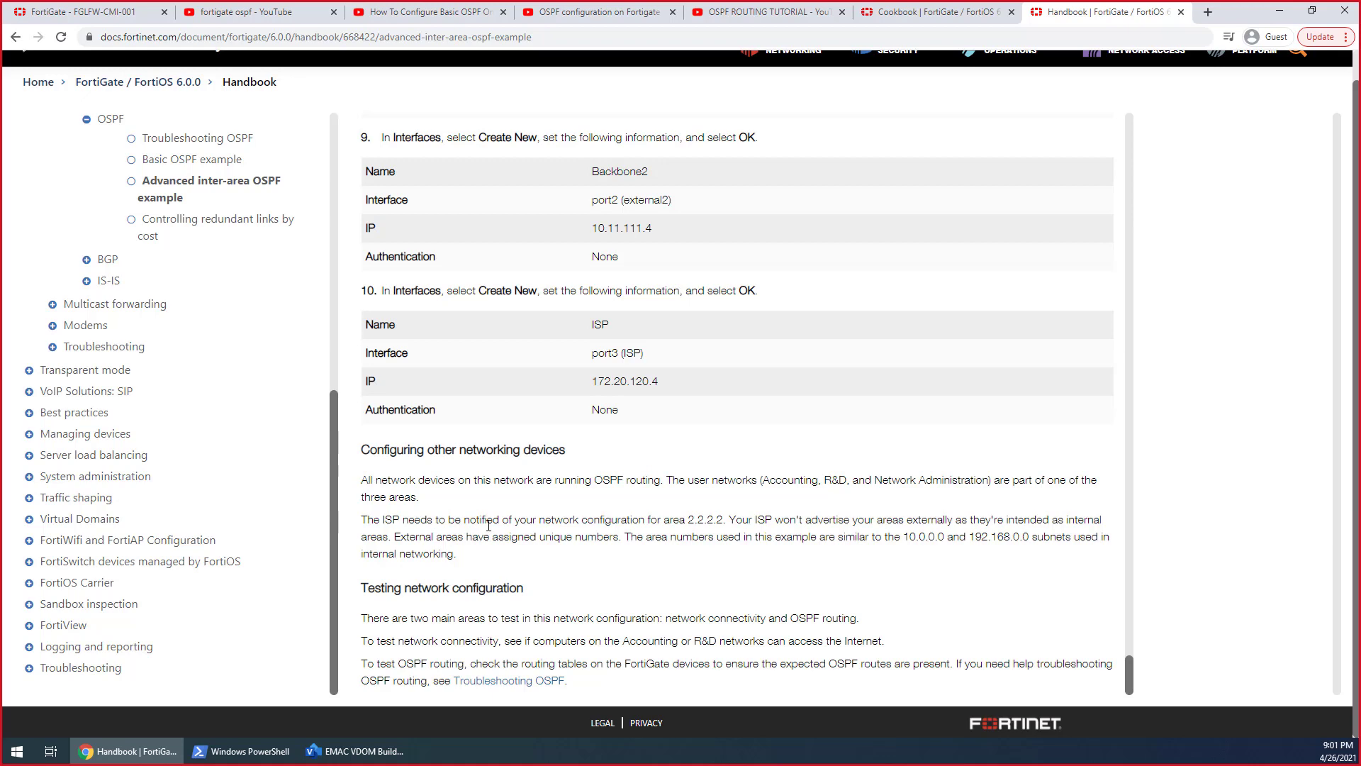
pyautogui.scroll(8, 525, 586)
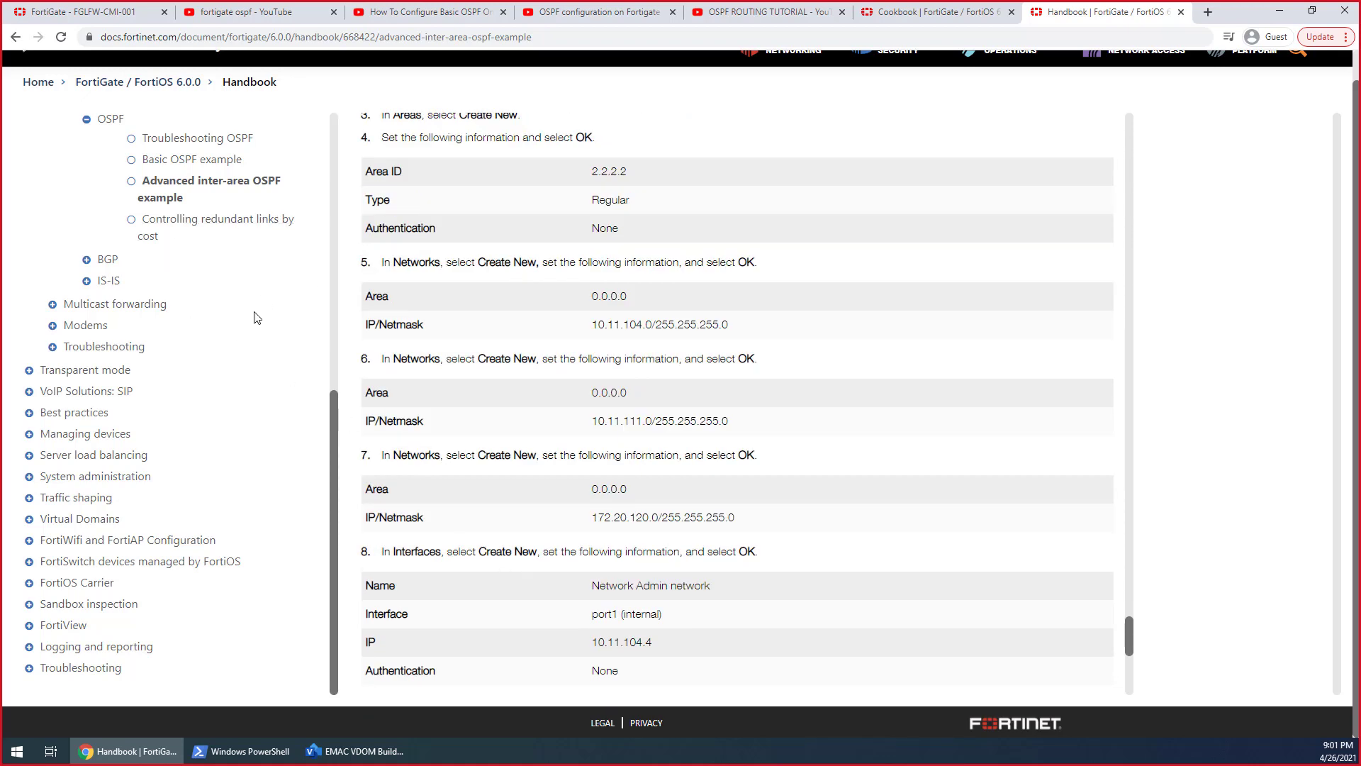
# Review the advanced example's OSPF and interface settings backwards from Router4 to the Router1 configuration
pyautogui.scroll(3, 530, 456)
pyautogui.scroll(2, 530, 455)
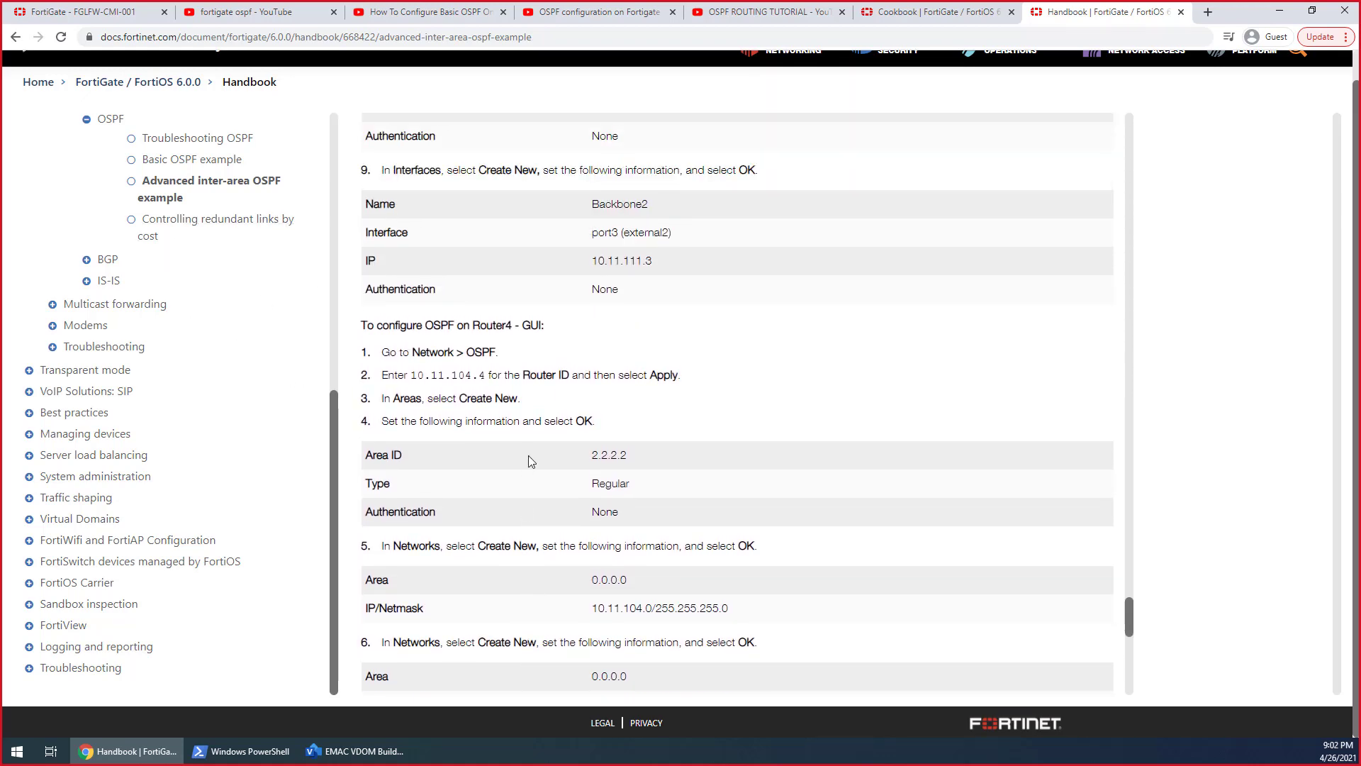
pyautogui.scroll(5, 529, 461)
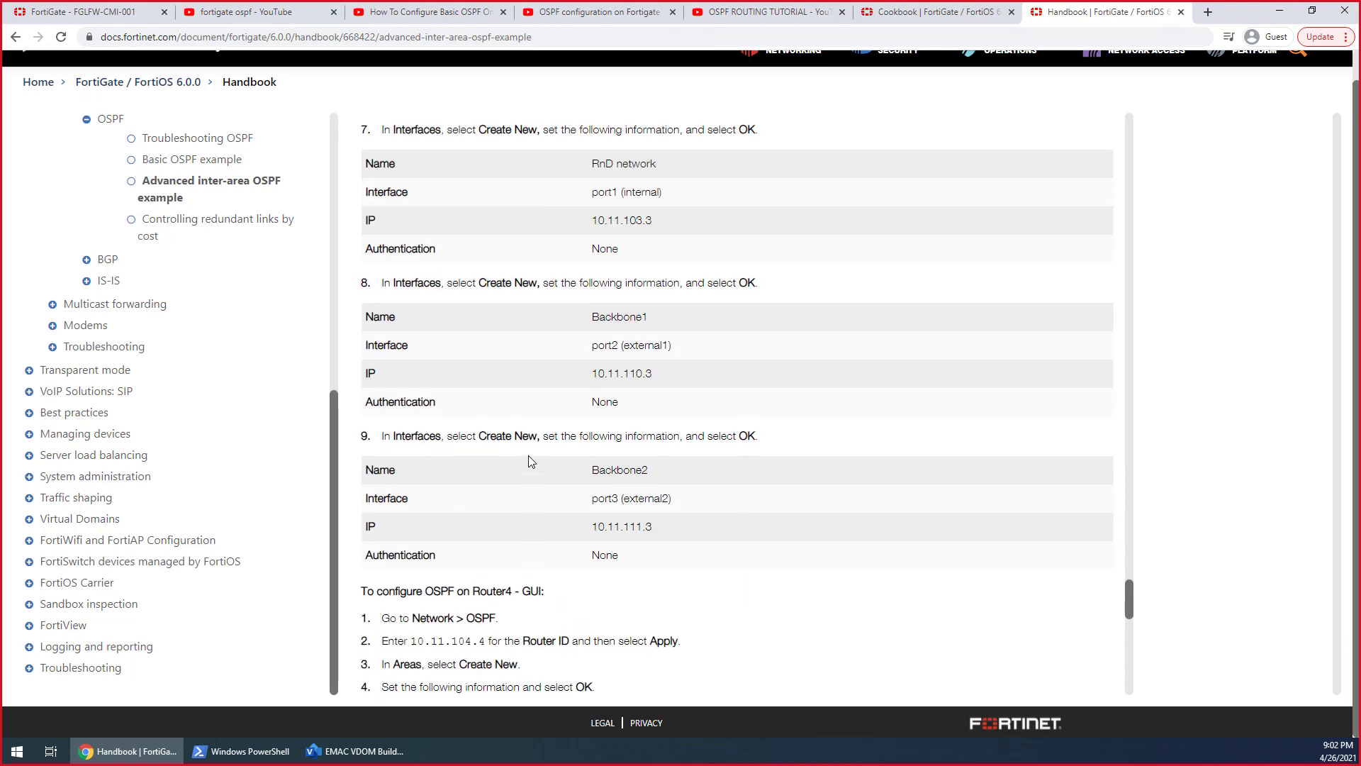
pyautogui.scroll(8, 529, 461)
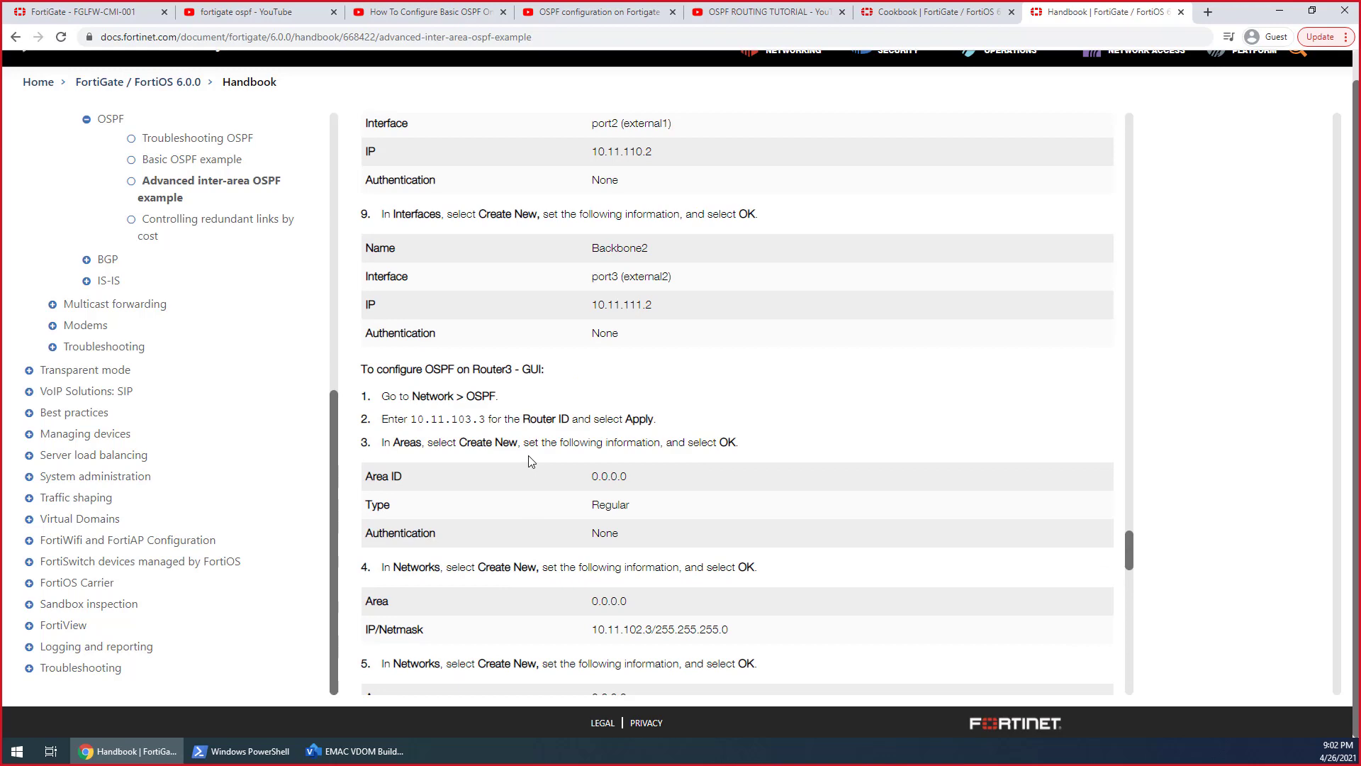
pyautogui.scroll(13, 525, 457)
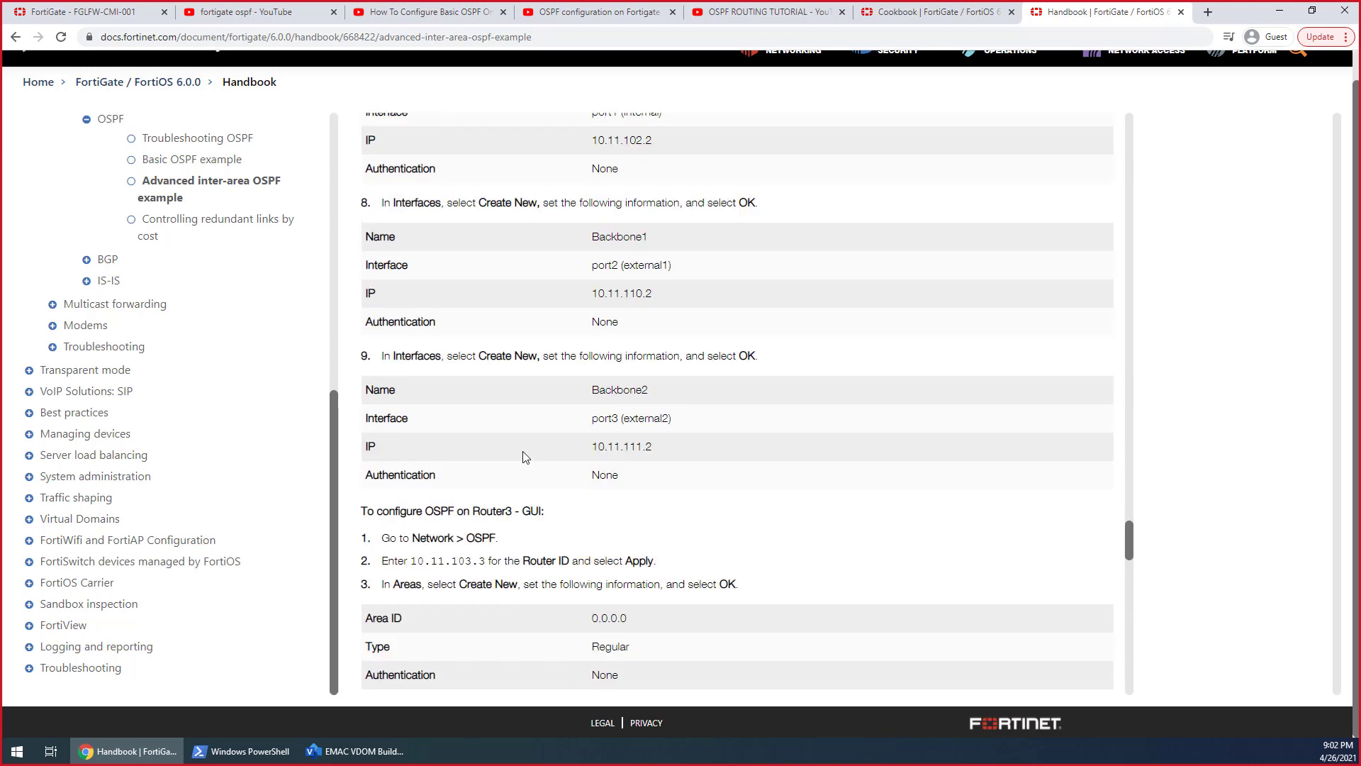
pyautogui.scroll(15, 526, 457)
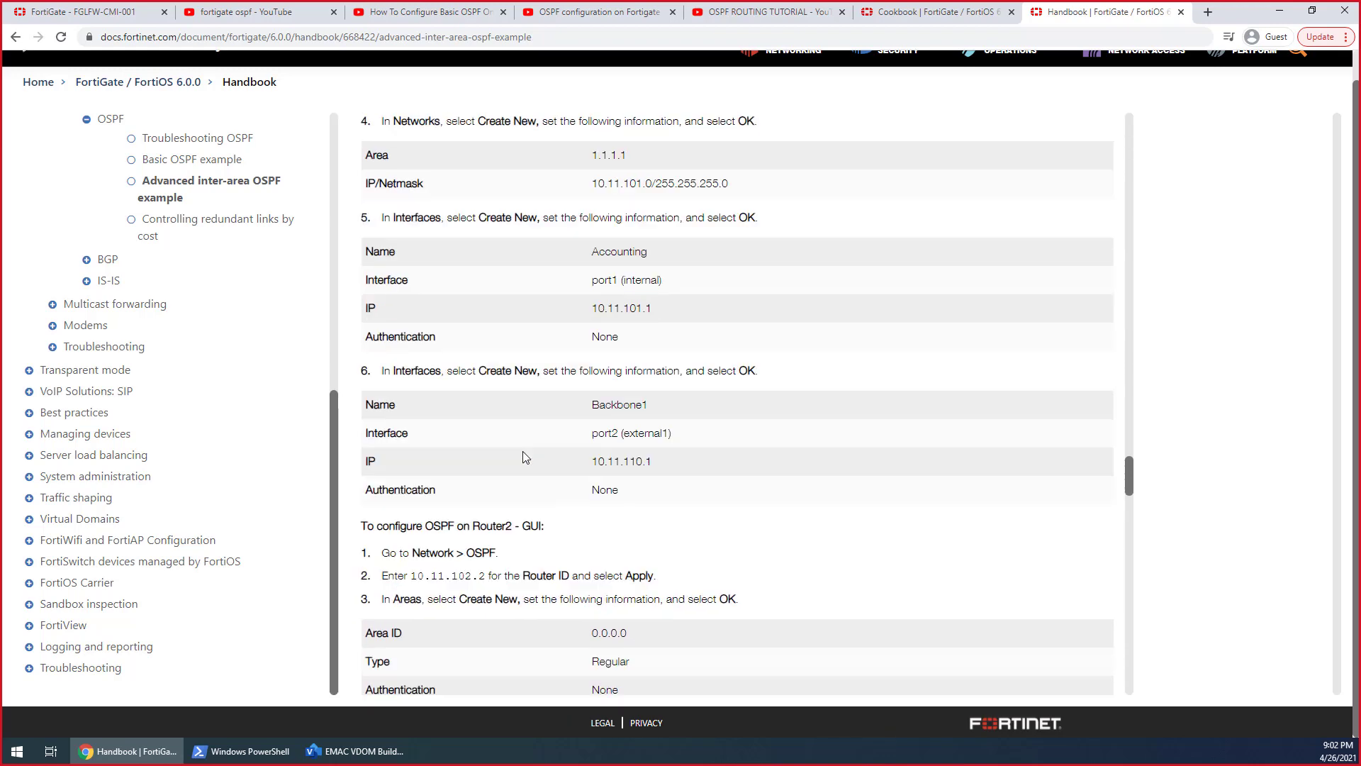
pyautogui.scroll(15, 525, 458)
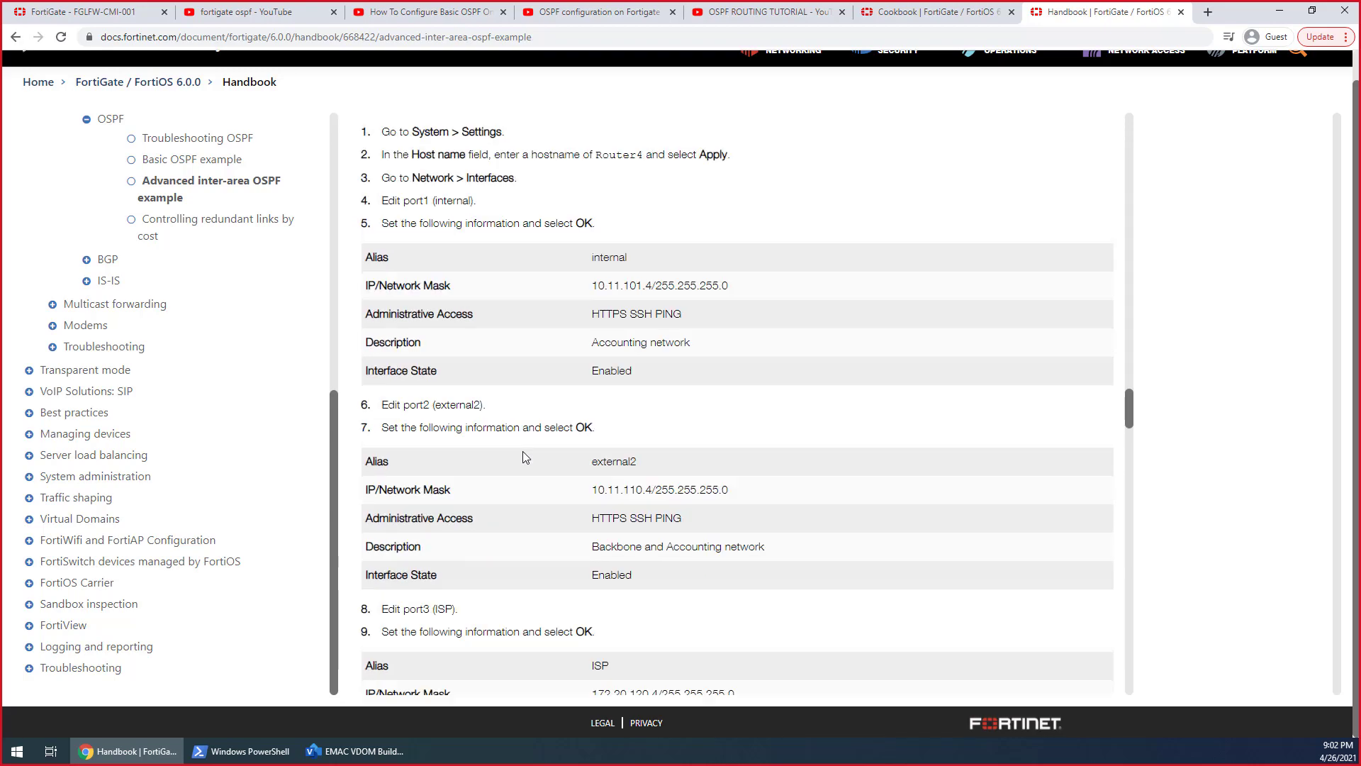
pyautogui.scroll(15, 525, 457)
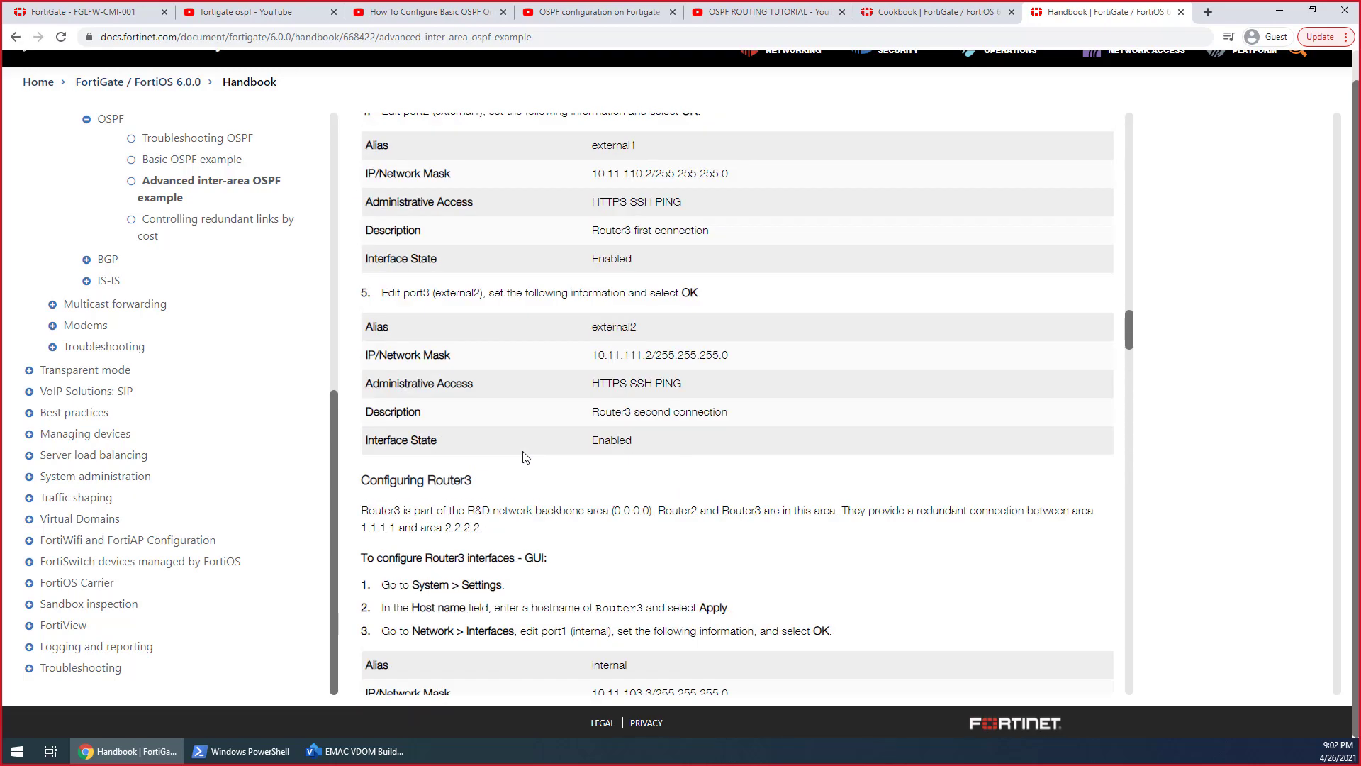
pyautogui.scroll(5, 525, 457)
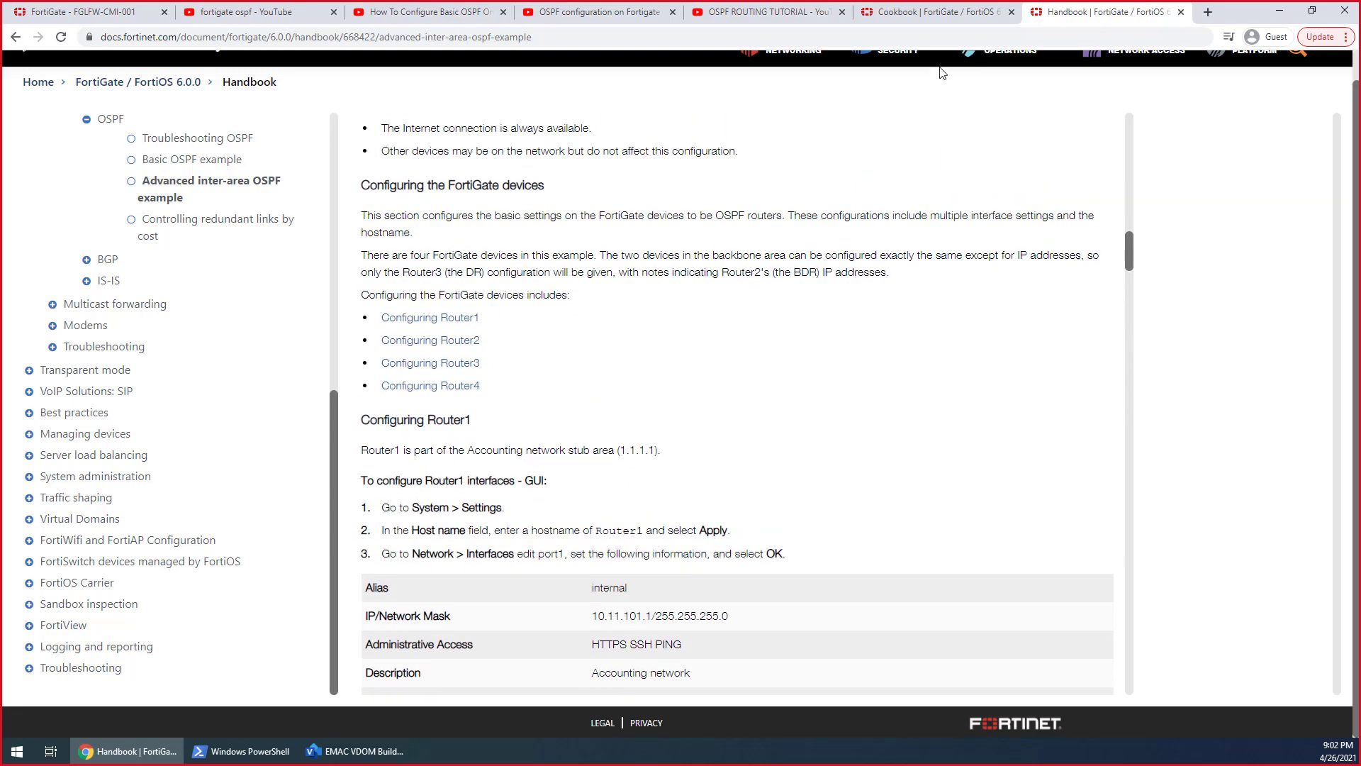
# Glance at the Enhanced MAC VLANs page and the OSPF tutorial video, and return from the handbook to the "fortigate ospf" search results
pyautogui.click(936, 12)
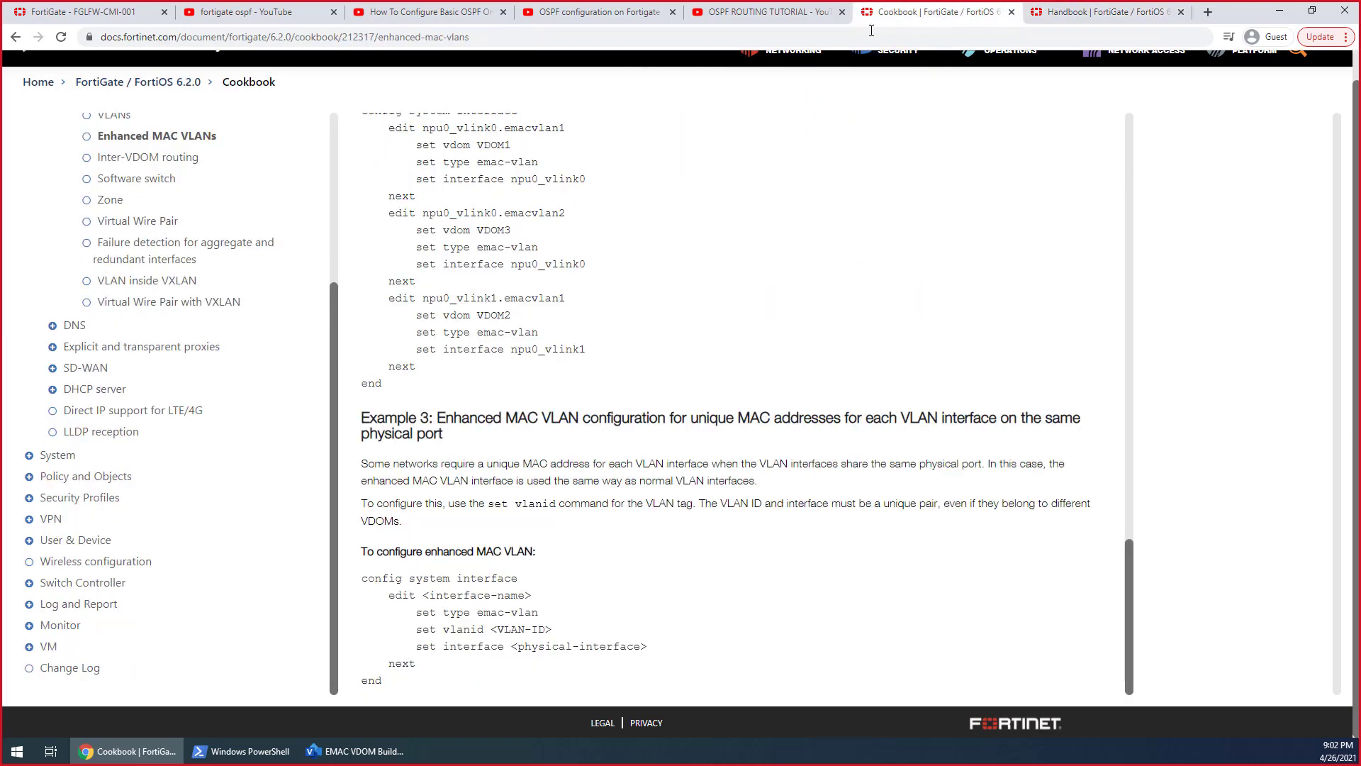
pyautogui.click(732, 12)
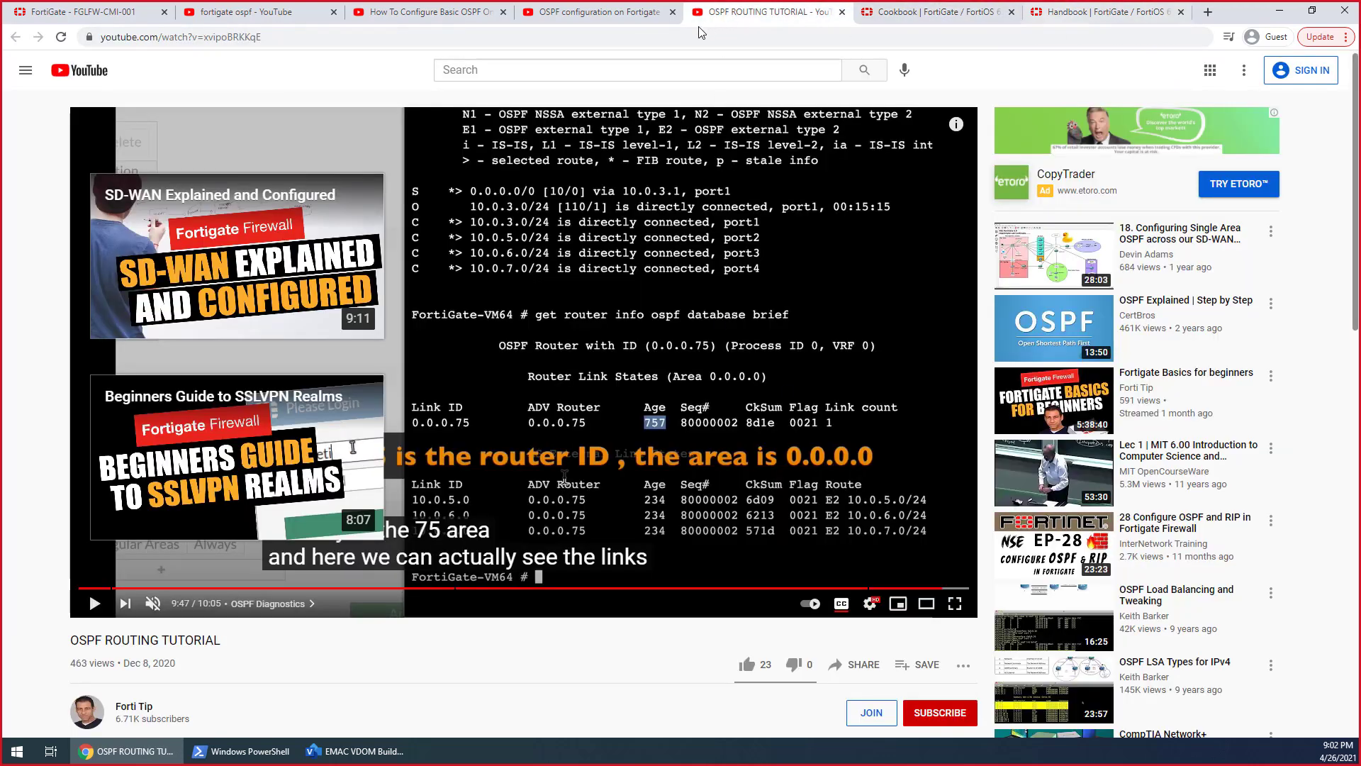
pyautogui.click(1099, 12)
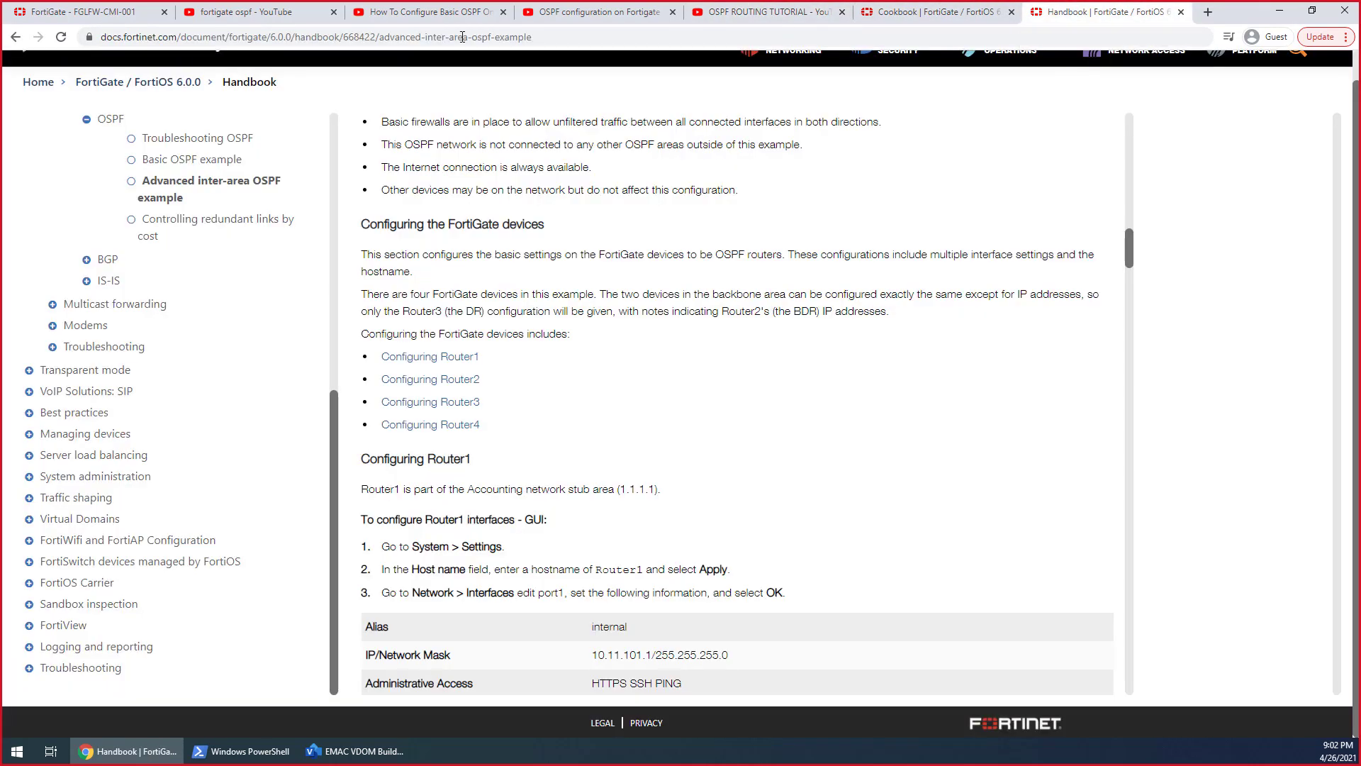
pyautogui.click(15, 39)
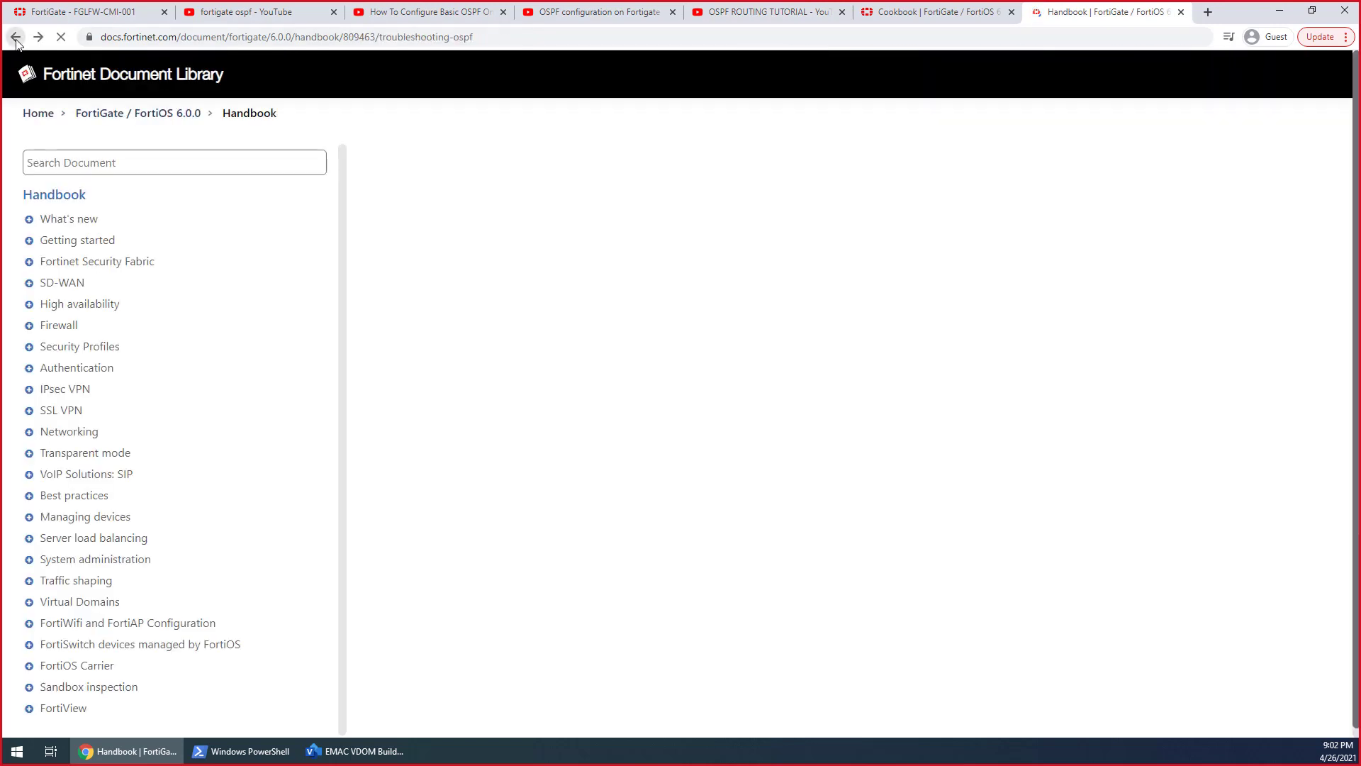
pyautogui.click(15, 38)
pyautogui.click(17, 41)
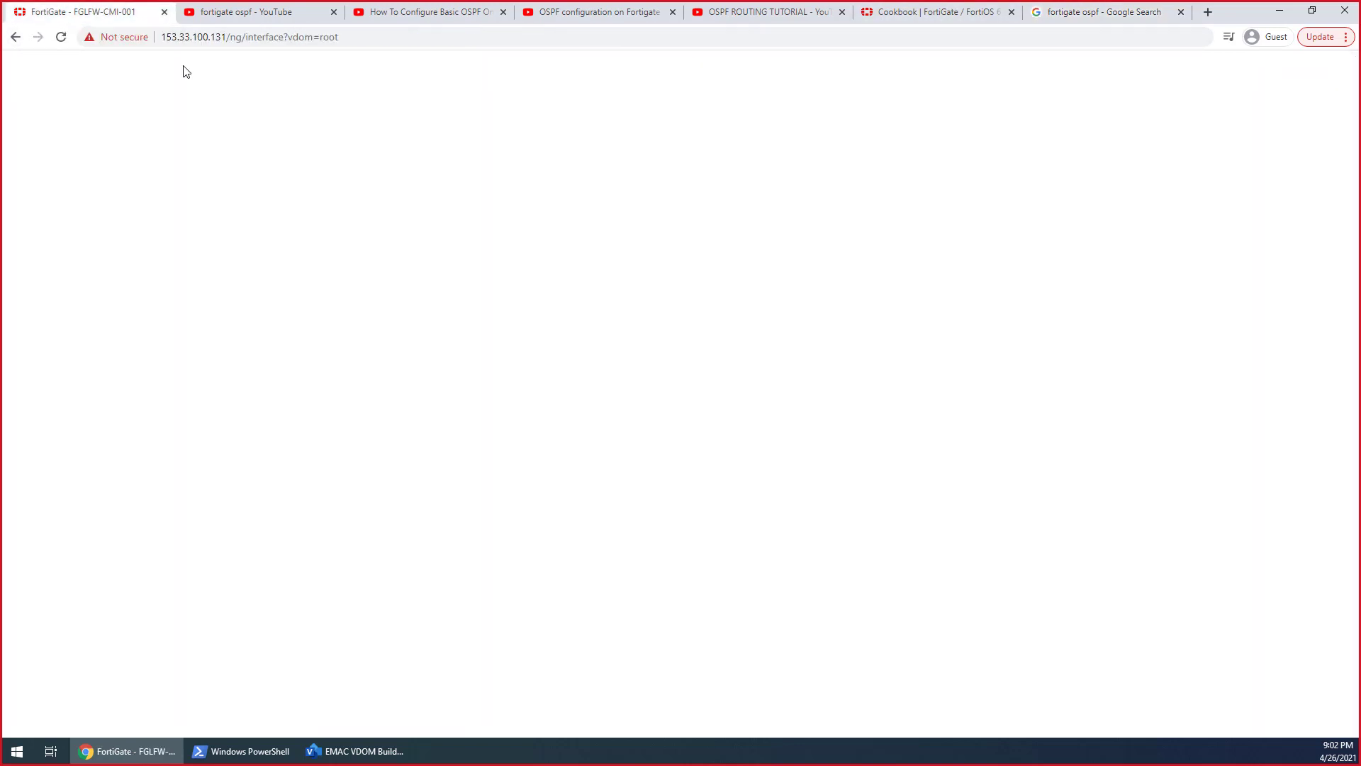
# In the FortiGate CLI's OSPF context, list the interfaces available for set passive-interface and discard the command
pyautogui.click(101, 10)
pyautogui.press('Return')
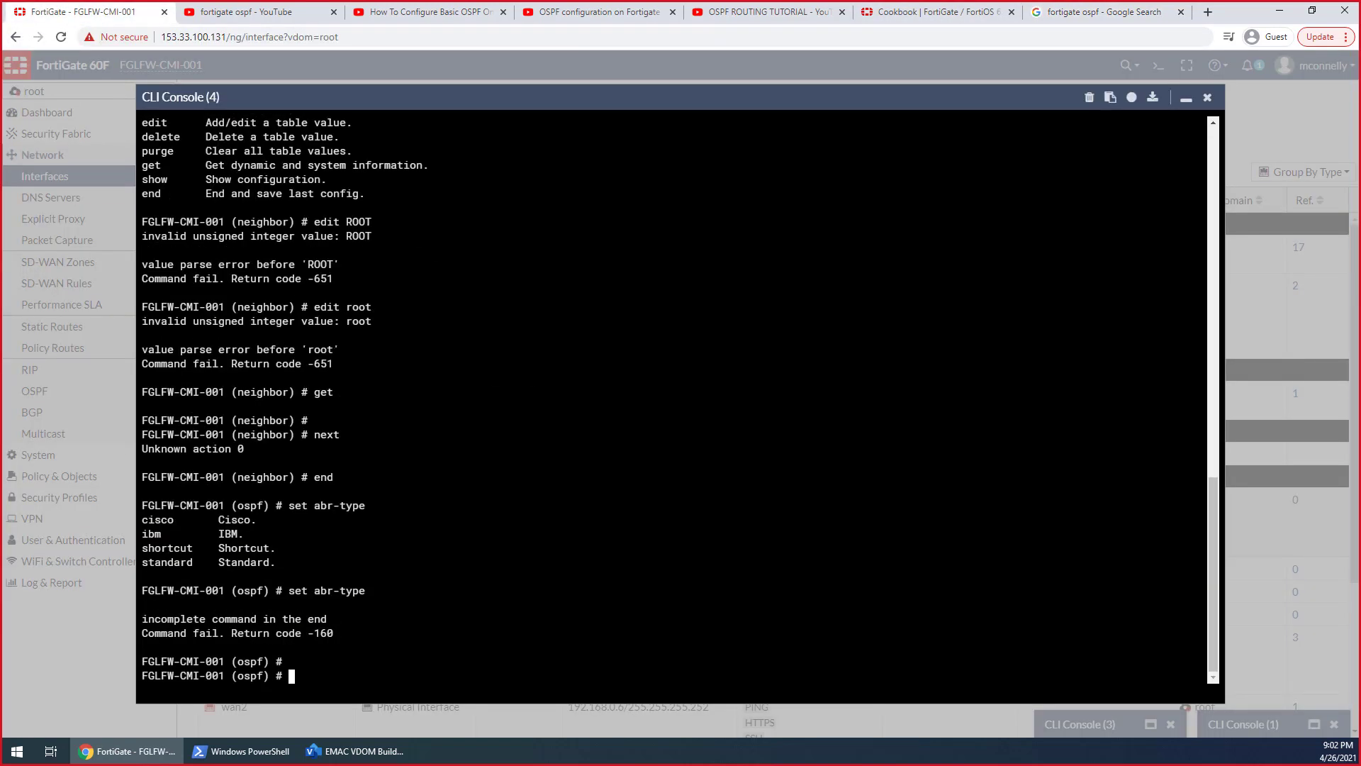
pyautogui.write('set pa')
pyautogui.press('Tab')
pyautogui.press('?')
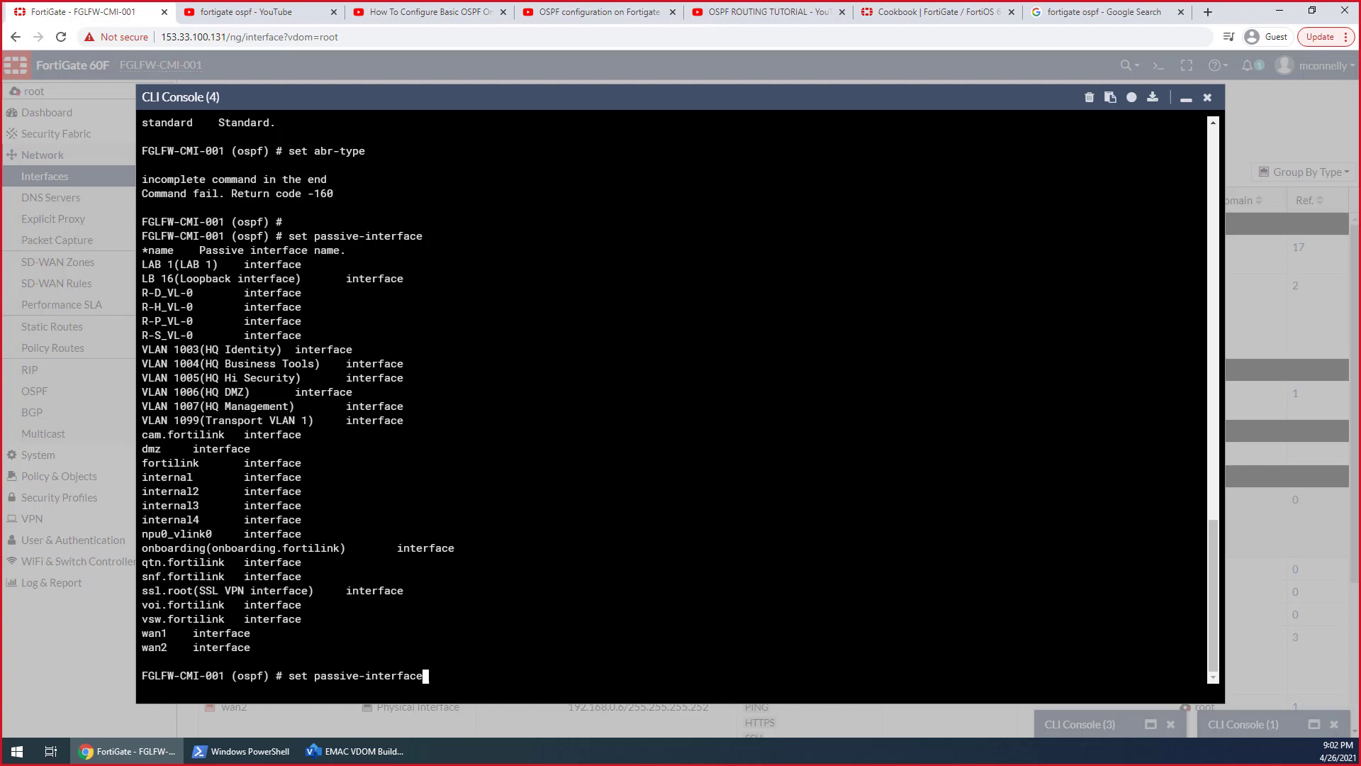
pyautogui.press('BackSpace')
pyautogui.press('BackSpace')
pyautogui.press('BackSpace')
pyautogui.press('BackSpace')
pyautogui.press('BackSpace')
pyautogui.press('BackSpace')
pyautogui.press('BackSpace')
pyautogui.press('BackSpace')
pyautogui.press('BackSpace')
pyautogui.press('BackSpace')
pyautogui.press('BackSpace')
pyautogui.press('BackSpace')
pyautogui.press('BackSpace')
pyautogui.press('BackSpace')
pyautogui.press('BackSpace')
pyautogui.press('BackSpace')
pyautogui.press('BackSpace')
pyautogui.press('BackSpace')
pyautogui.press('BackSpace')
pyautogui.press('BackSpace')
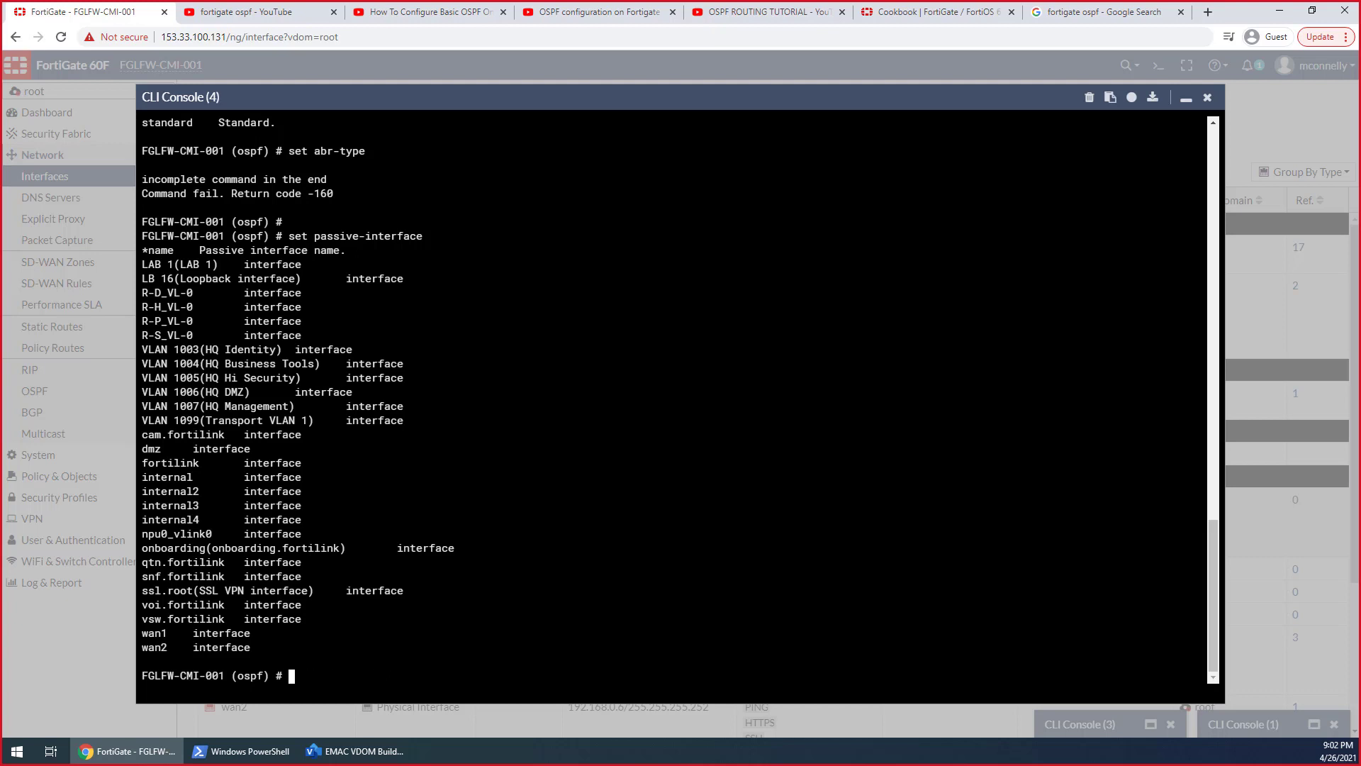
# Display root's complete OSPF configuration with get, through the redistribute entries
pyautogui.write('get')
pyautogui.press('Return')
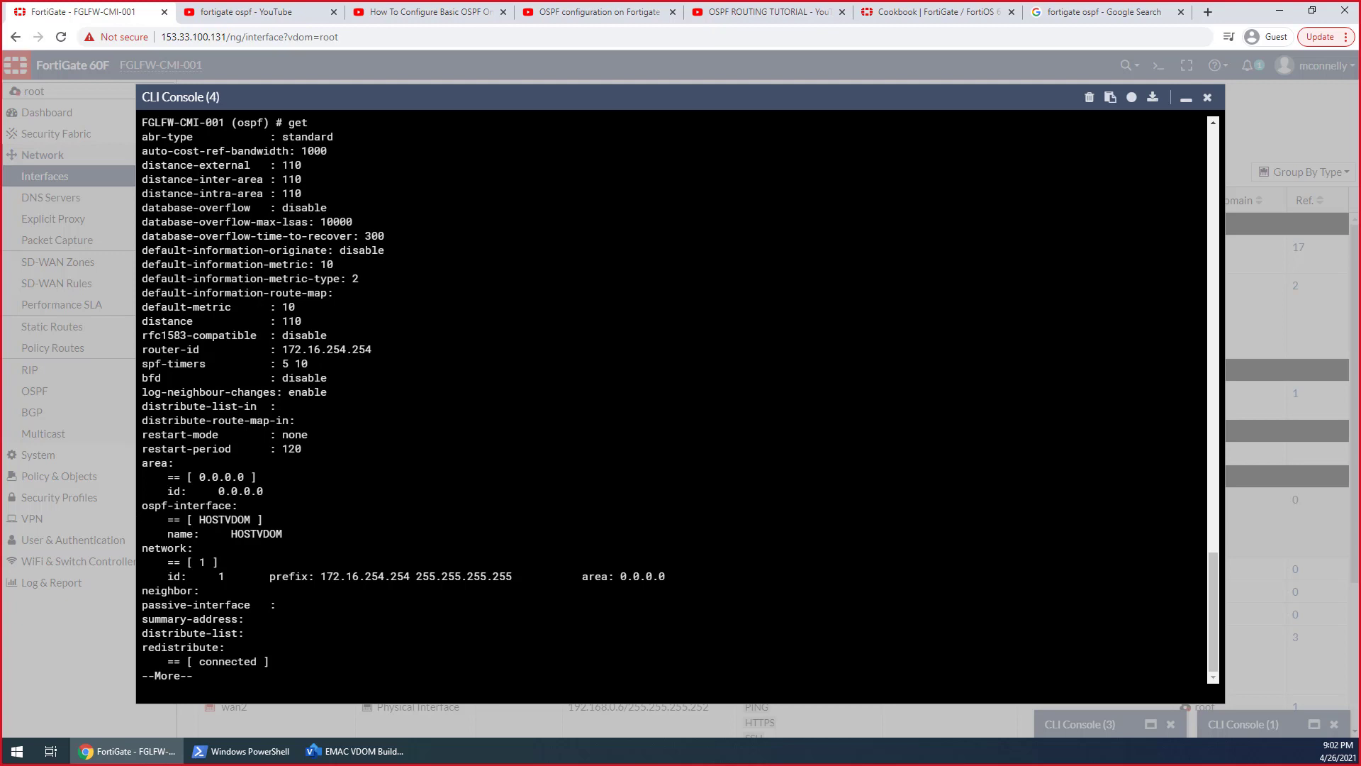
pyautogui.press('space')
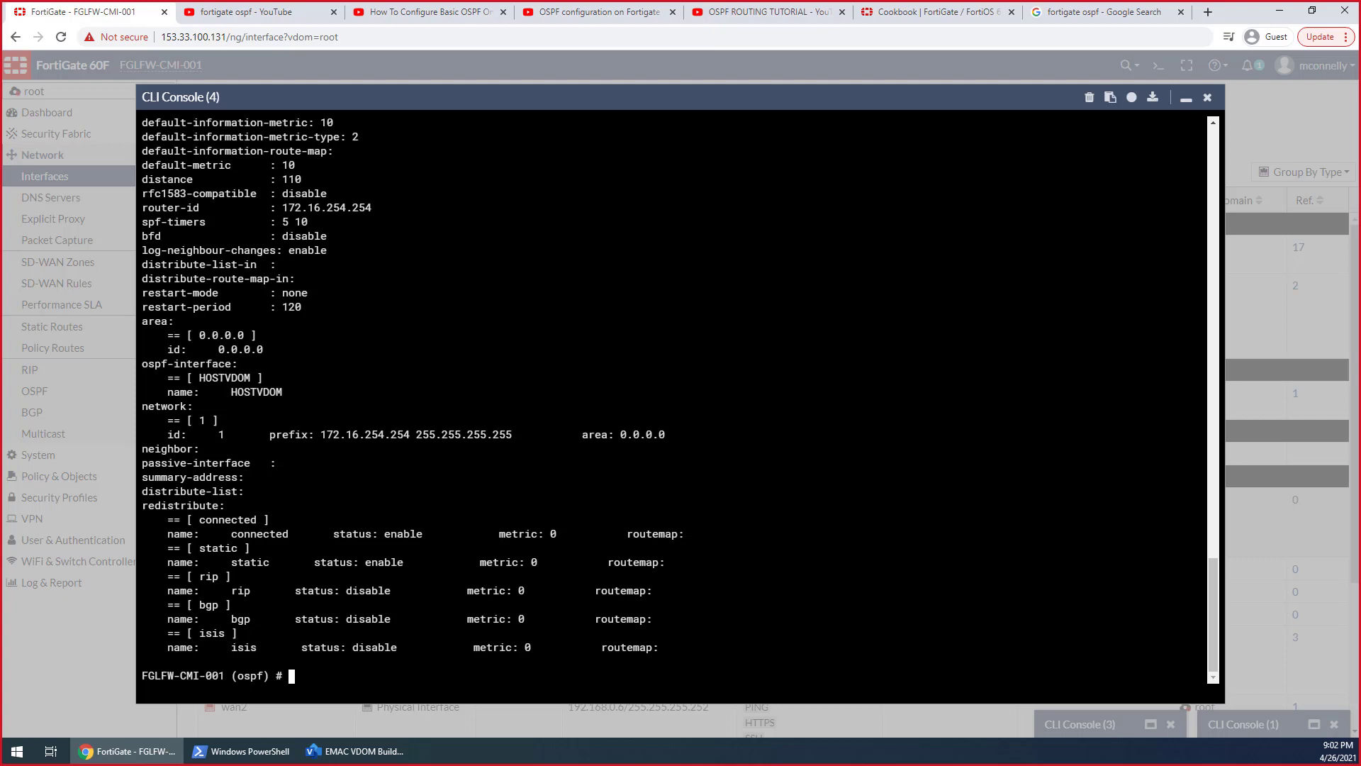
# Search the web for "fortigate 6.4 cli reference guide" in a new browser tab and open the FortiOS 6.4.4 CLI reference
pyautogui.click(1084, 12)
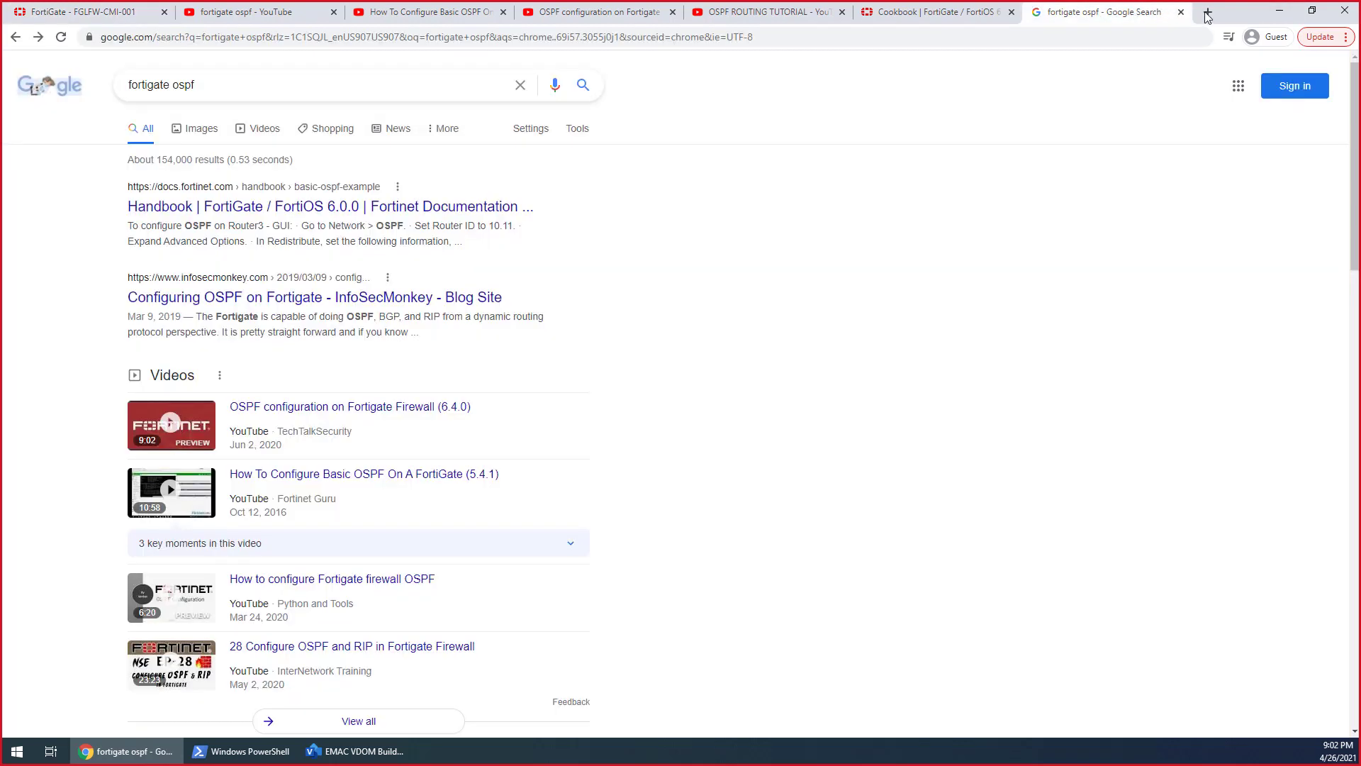
pyautogui.click(1207, 12)
pyautogui.write('fo')
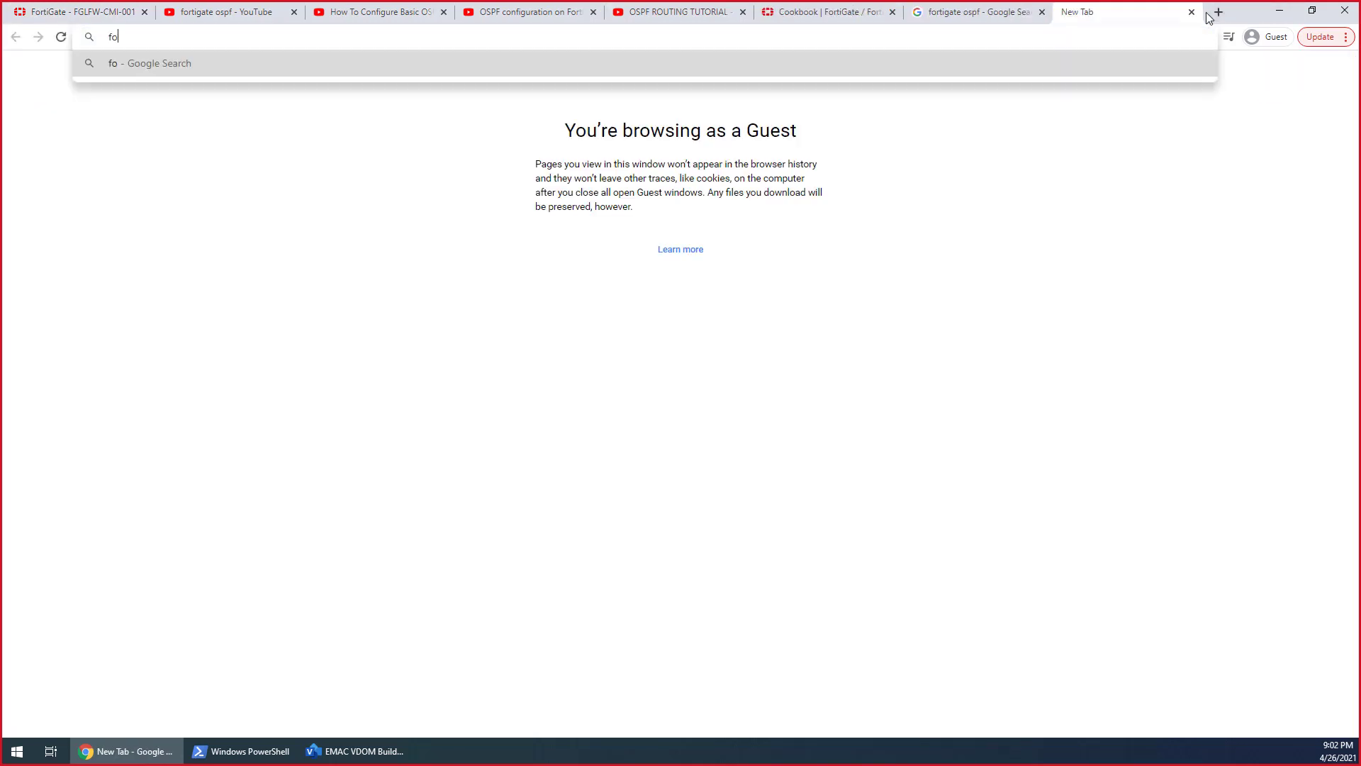
pyautogui.write('rtigate 6.4')
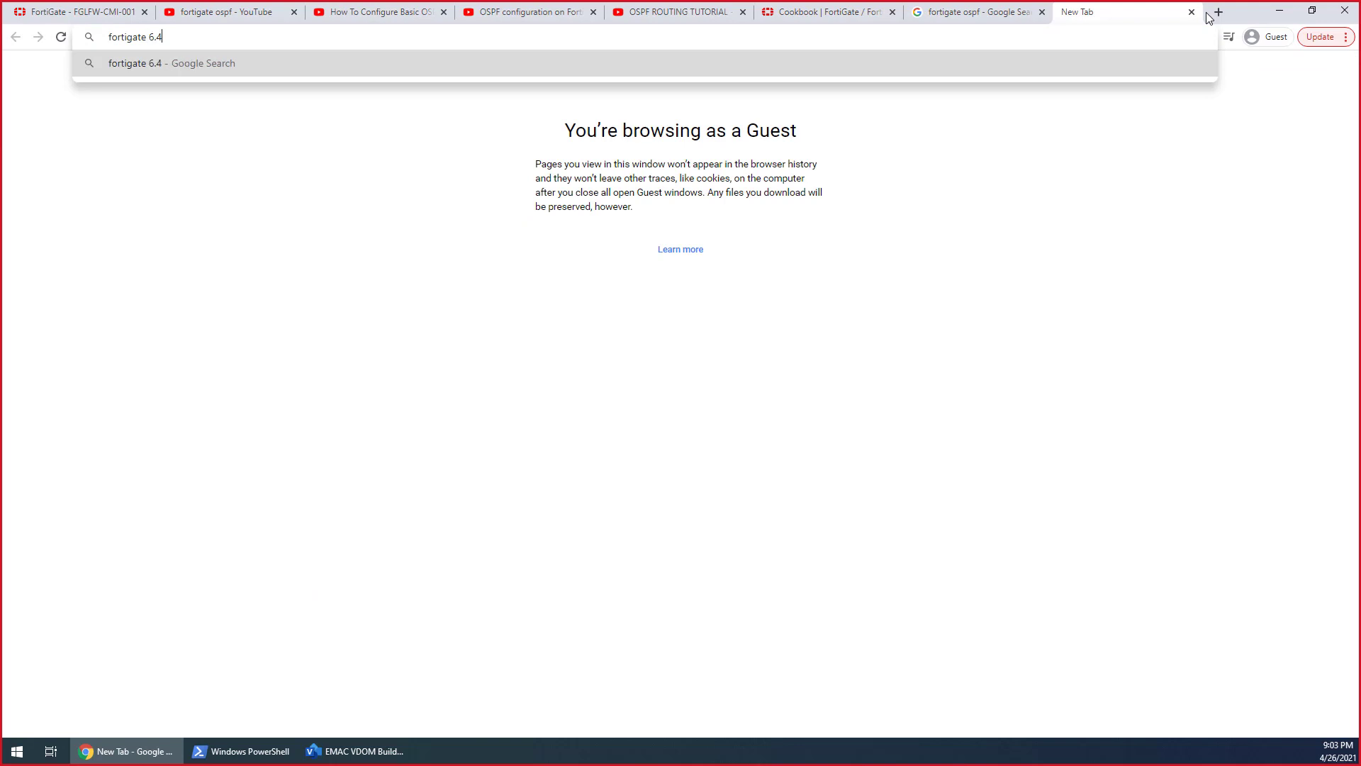
pyautogui.write(' cli referen')
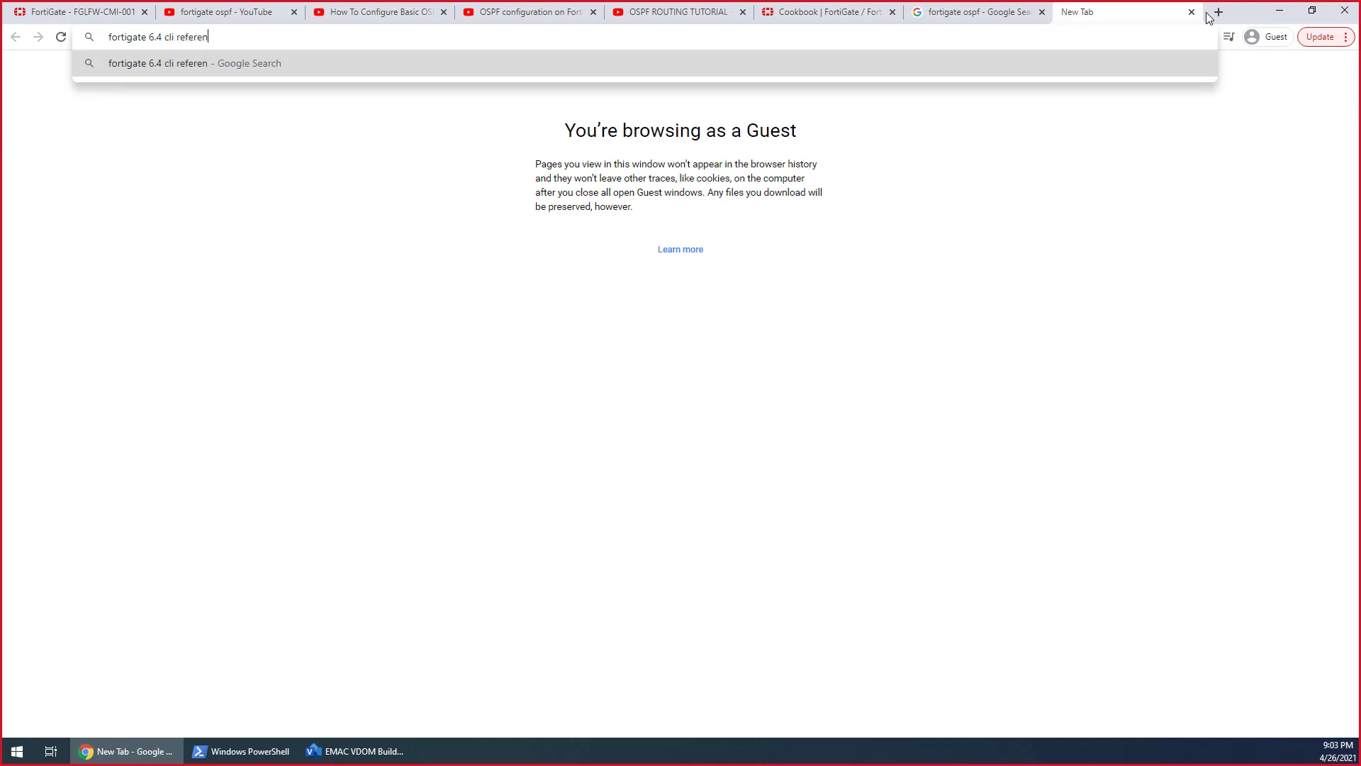
pyautogui.write('ce guide')
pyautogui.press('Return')
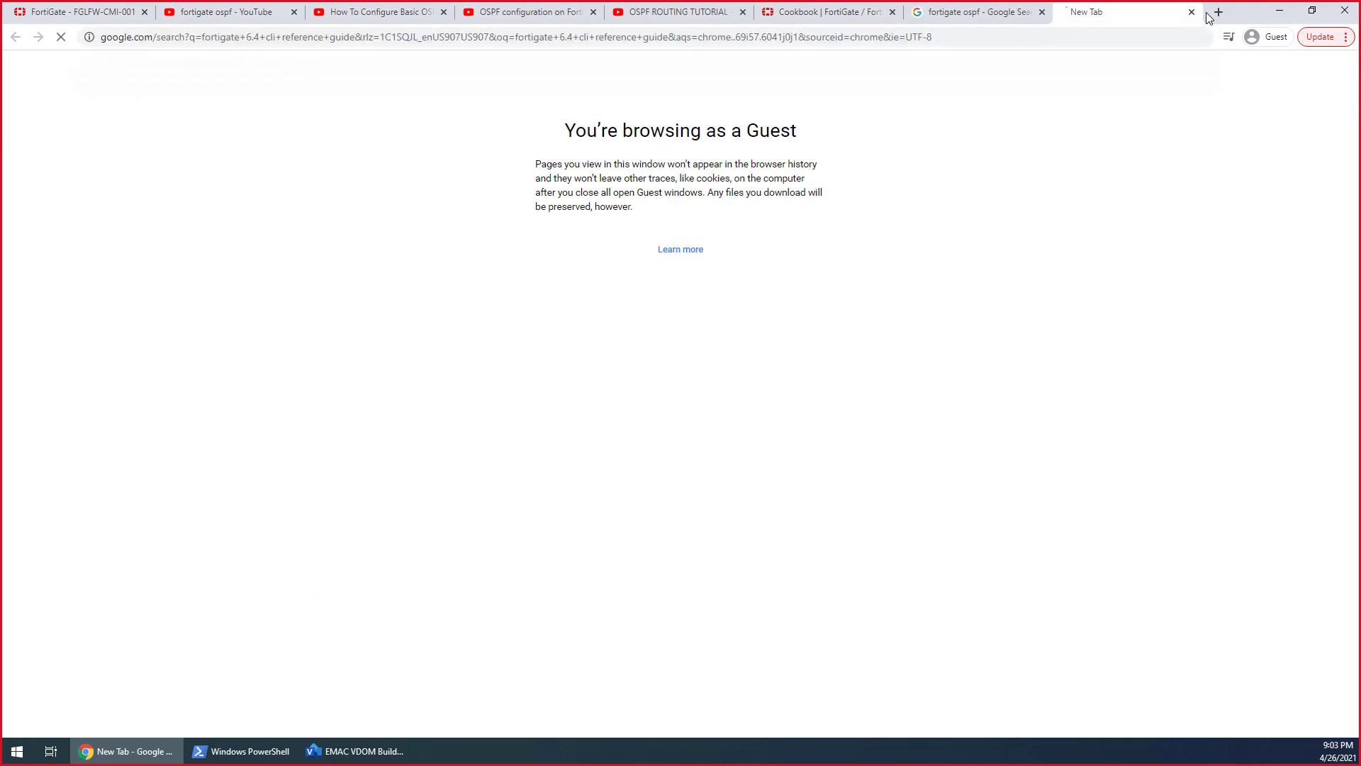
pyautogui.click(208, 211)
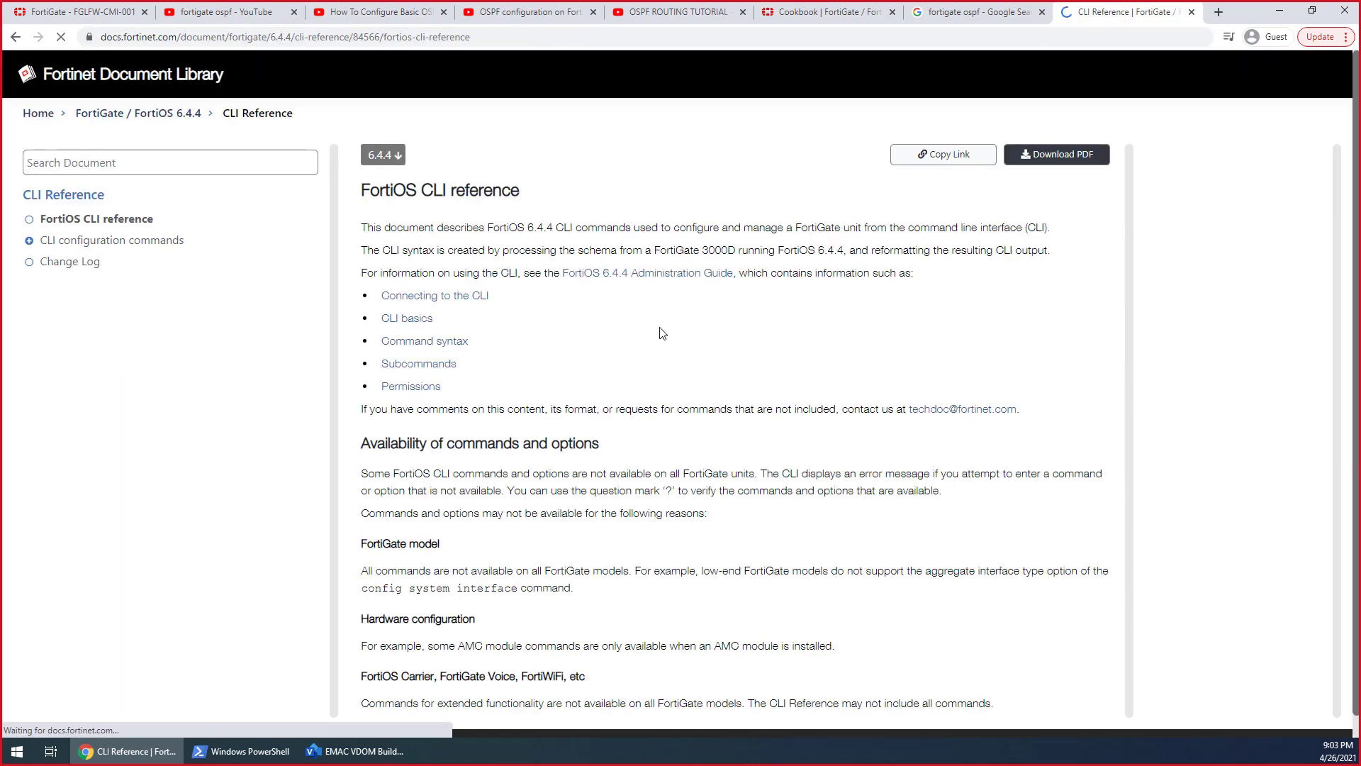
# Find the router commands under CLI configuration commands and open the config router ospf page
pyautogui.click(169, 168)
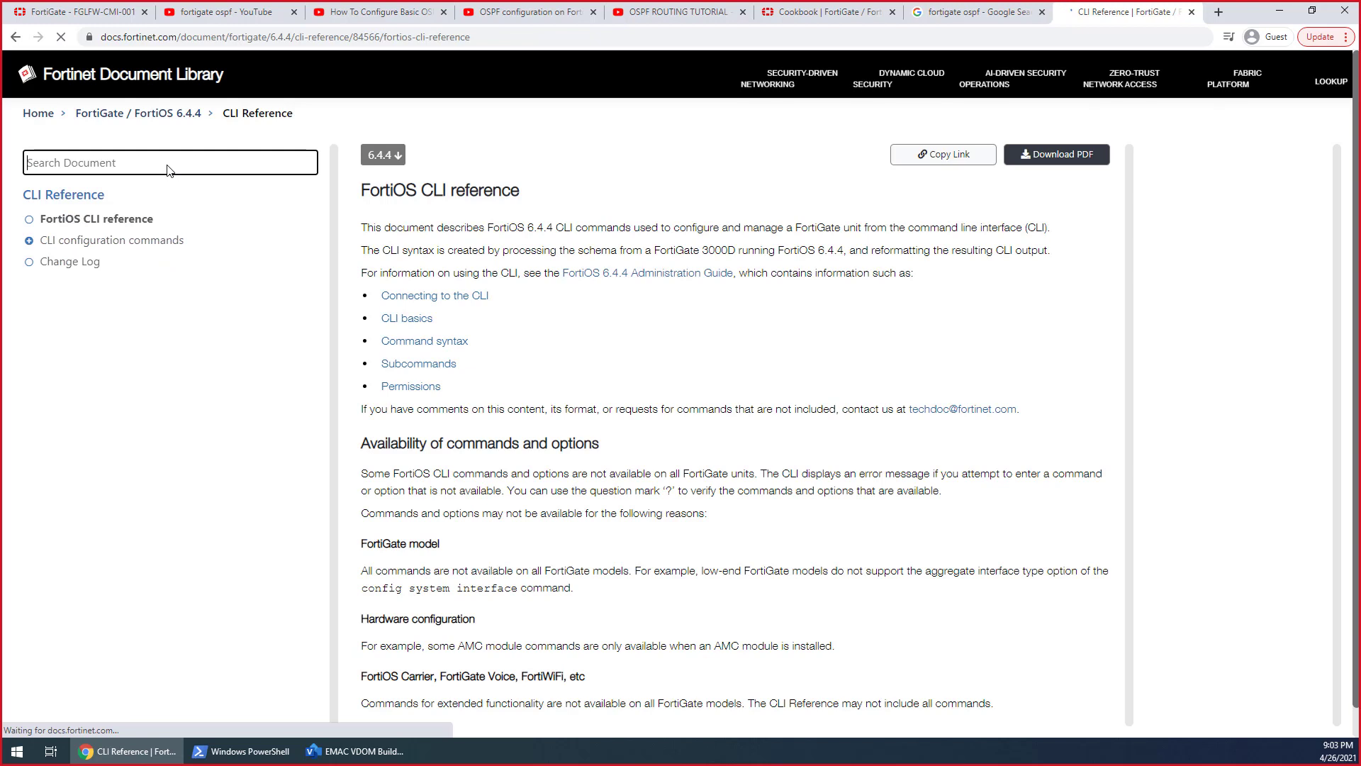
pyautogui.write('config rou')
pyautogui.click(29, 241)
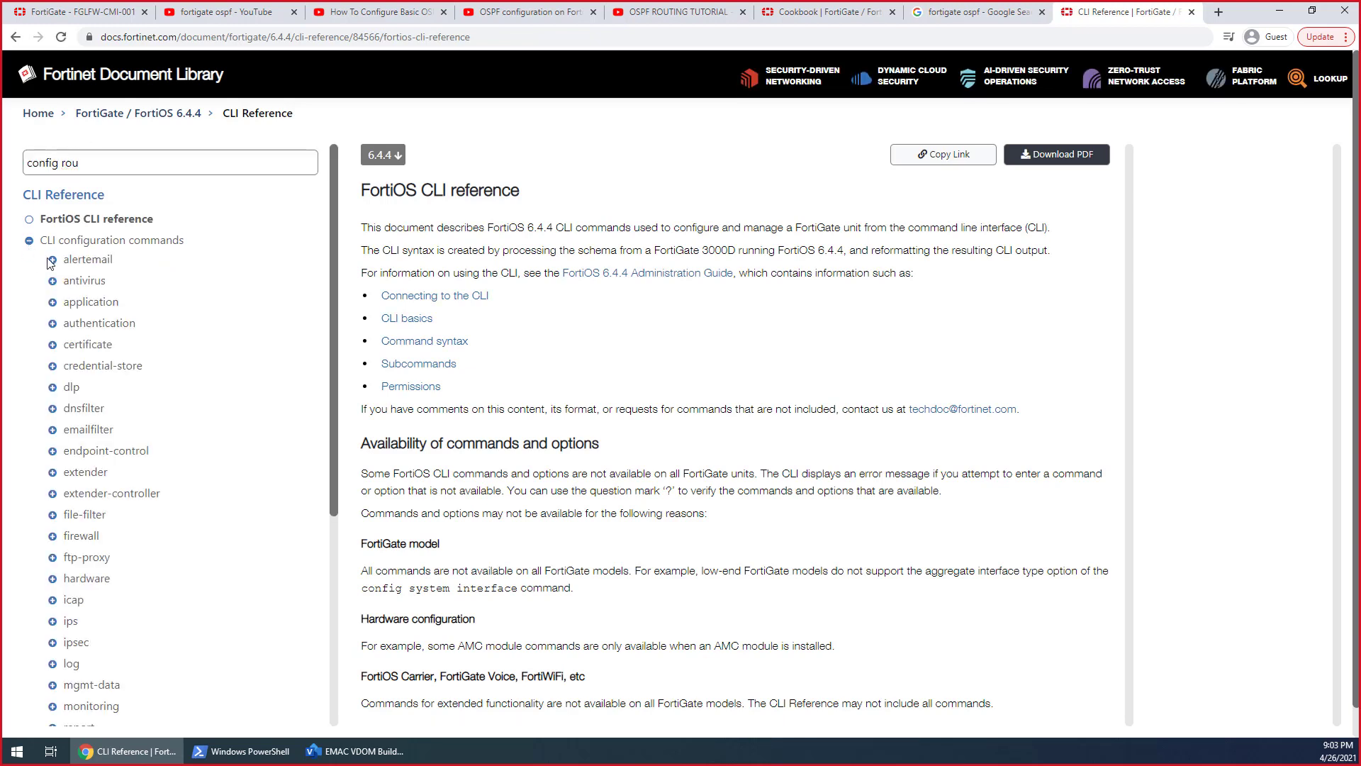
pyautogui.scroll(-1, 139, 415)
pyautogui.scroll(-4, 139, 414)
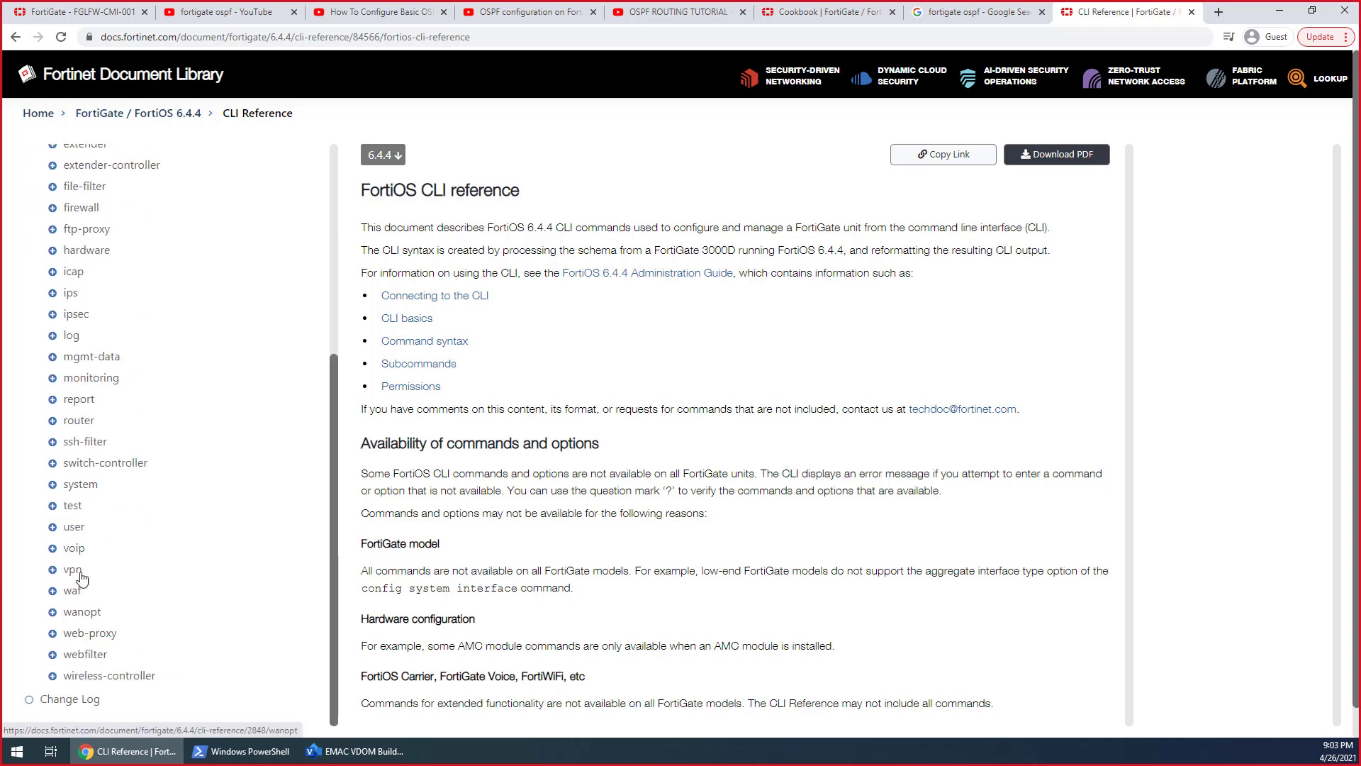
pyautogui.click(53, 421)
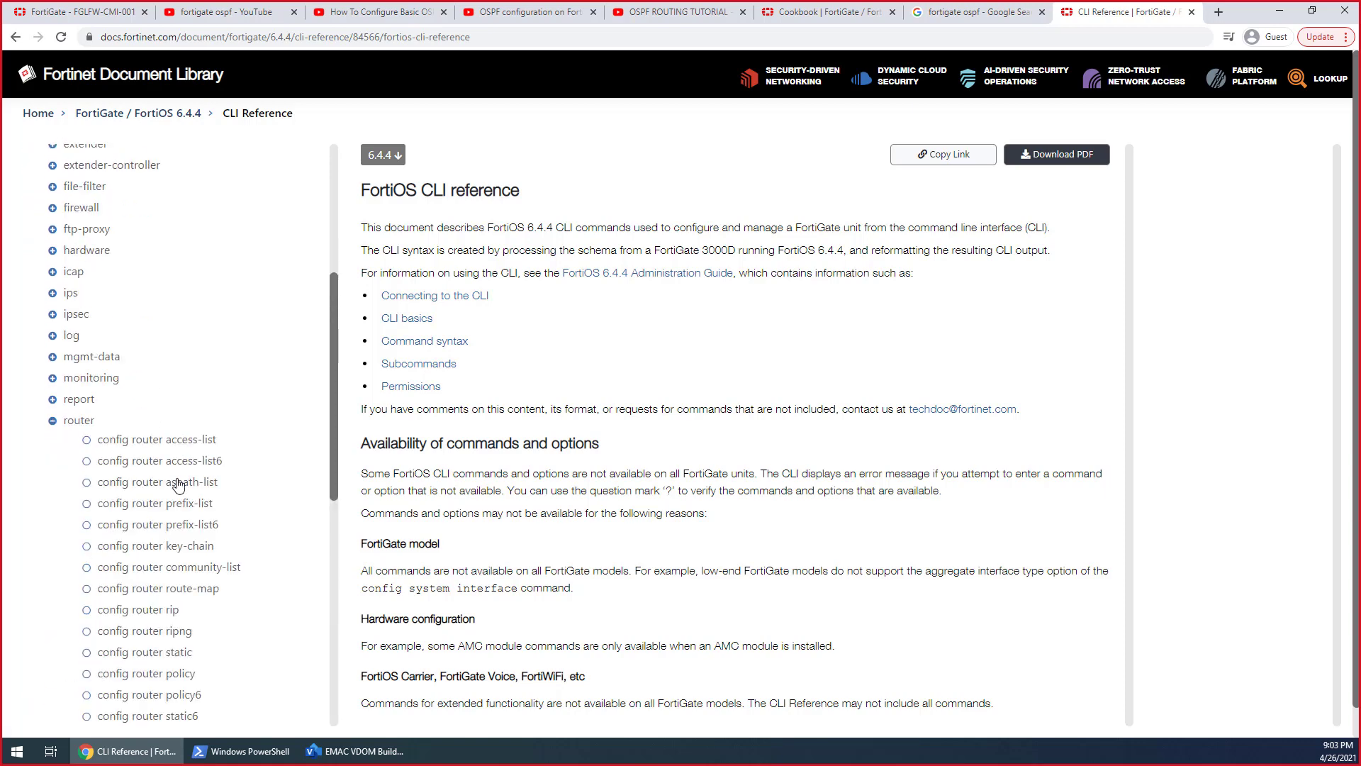
pyautogui.scroll(-8, 174, 476)
pyautogui.scroll(2, 108, 478)
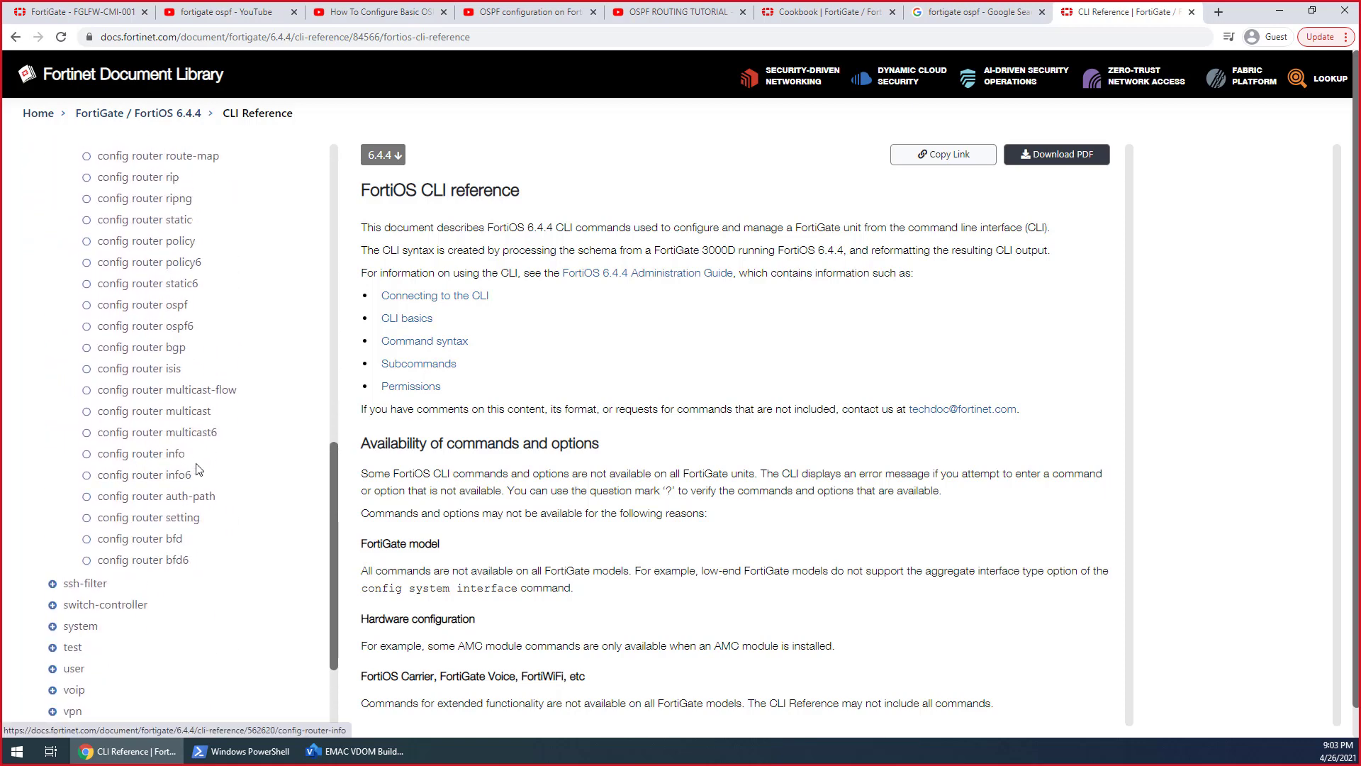
pyautogui.click(183, 307)
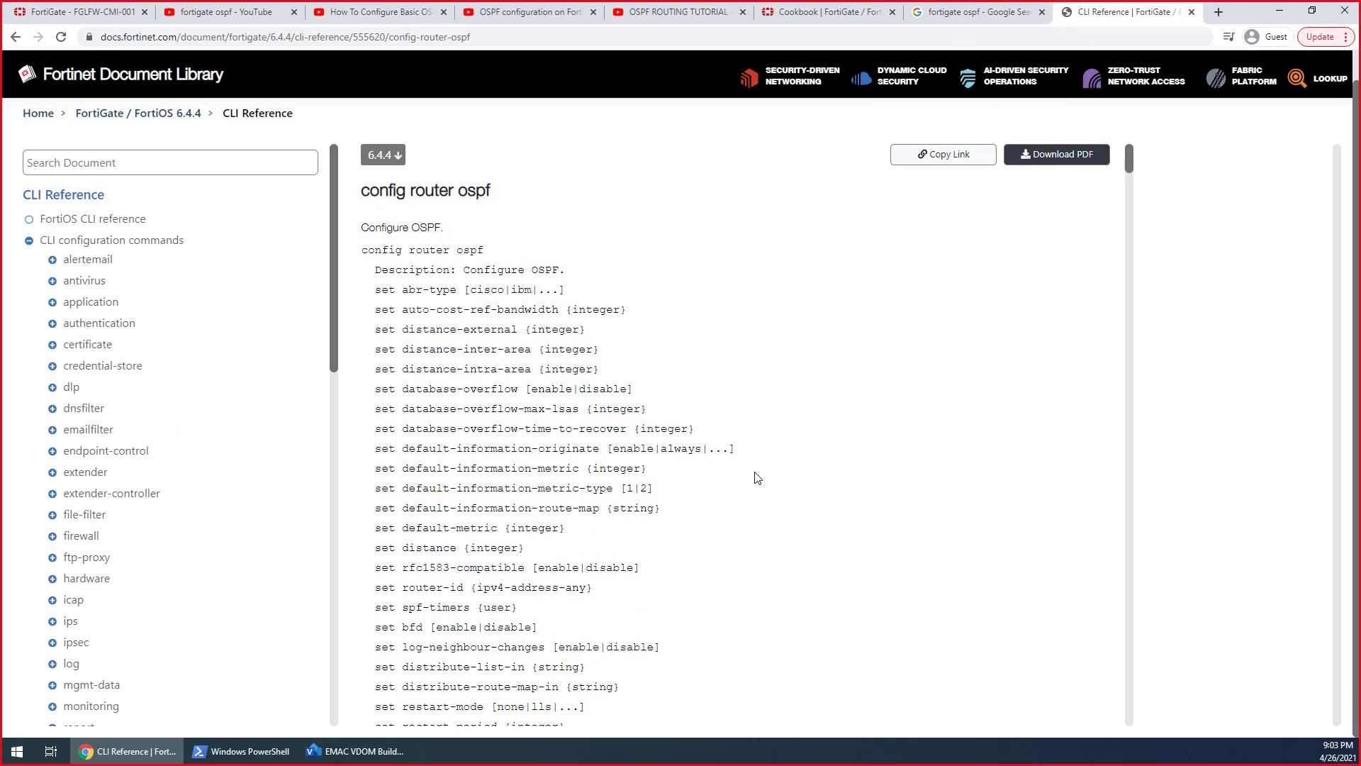
# Examine the config router ospf syntax and its parameter descriptions around passive-interface
pyautogui.scroll(-10, 638, 454)
pyautogui.scroll(2, 284, 390)
pyautogui.scroll(-10, 729, 501)
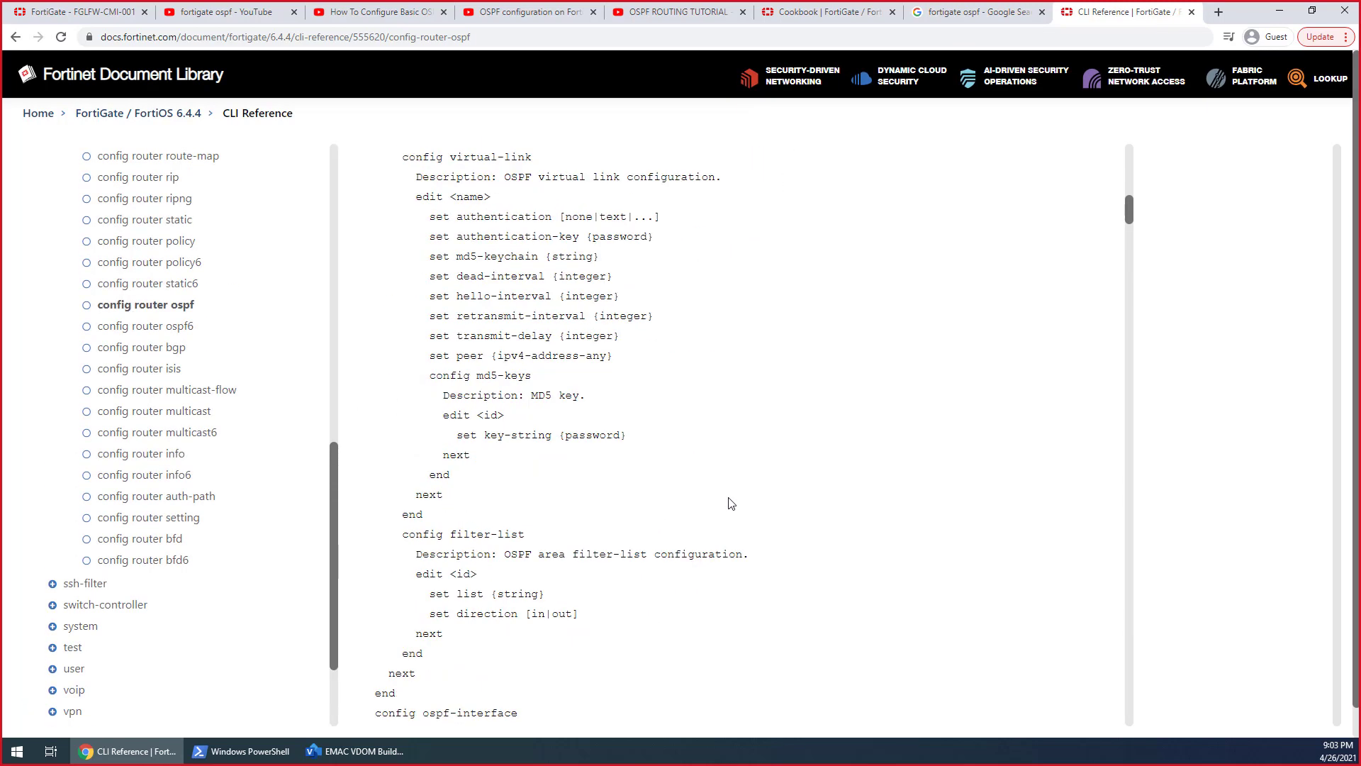
pyautogui.moveTo(1133, 239); pyautogui.dragTo(1132, 416)
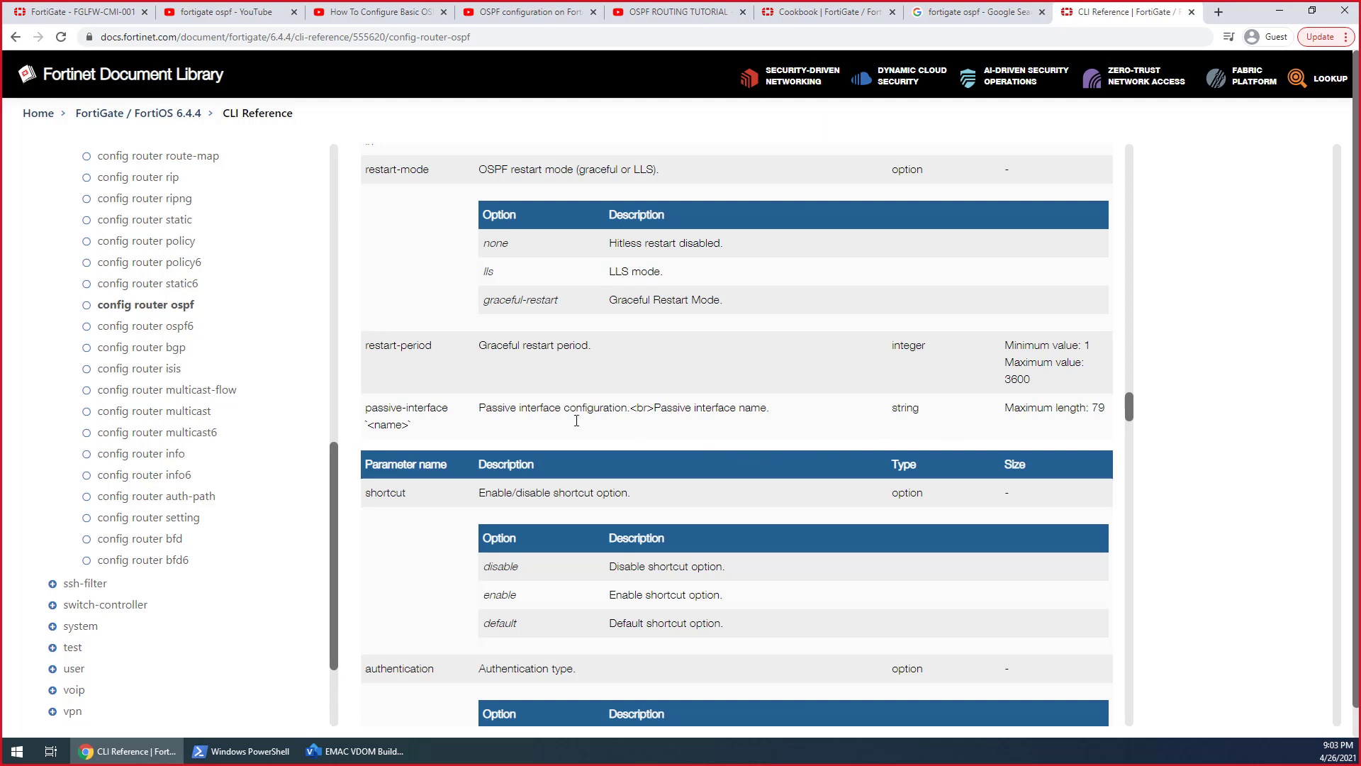
pyautogui.scroll(-3, 572, 418)
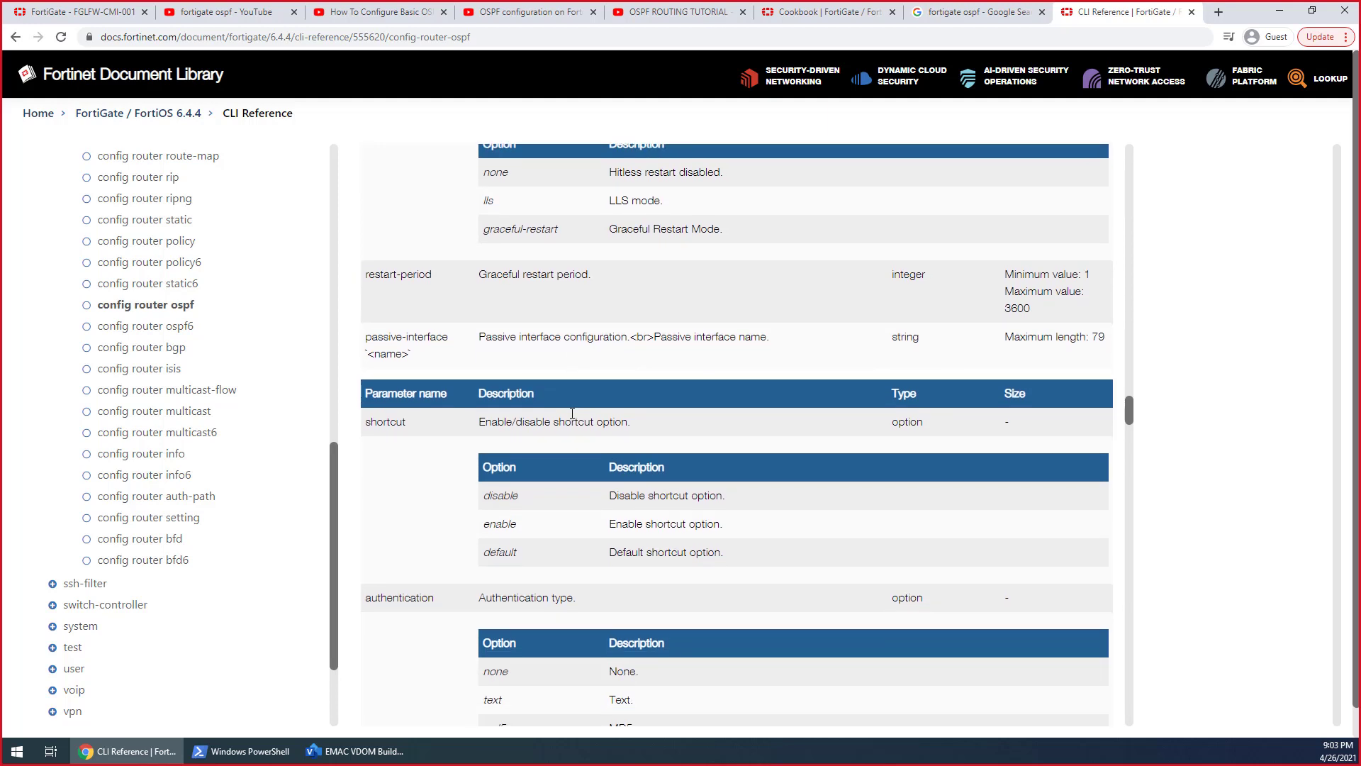
# Search the web for "making fortigate ospf active interface" and highlight the troubleshooting result's advice on making an interface active
pyautogui.click(1214, 20)
pyautogui.write('making fortigate ospf active interface')
pyautogui.press('Return')
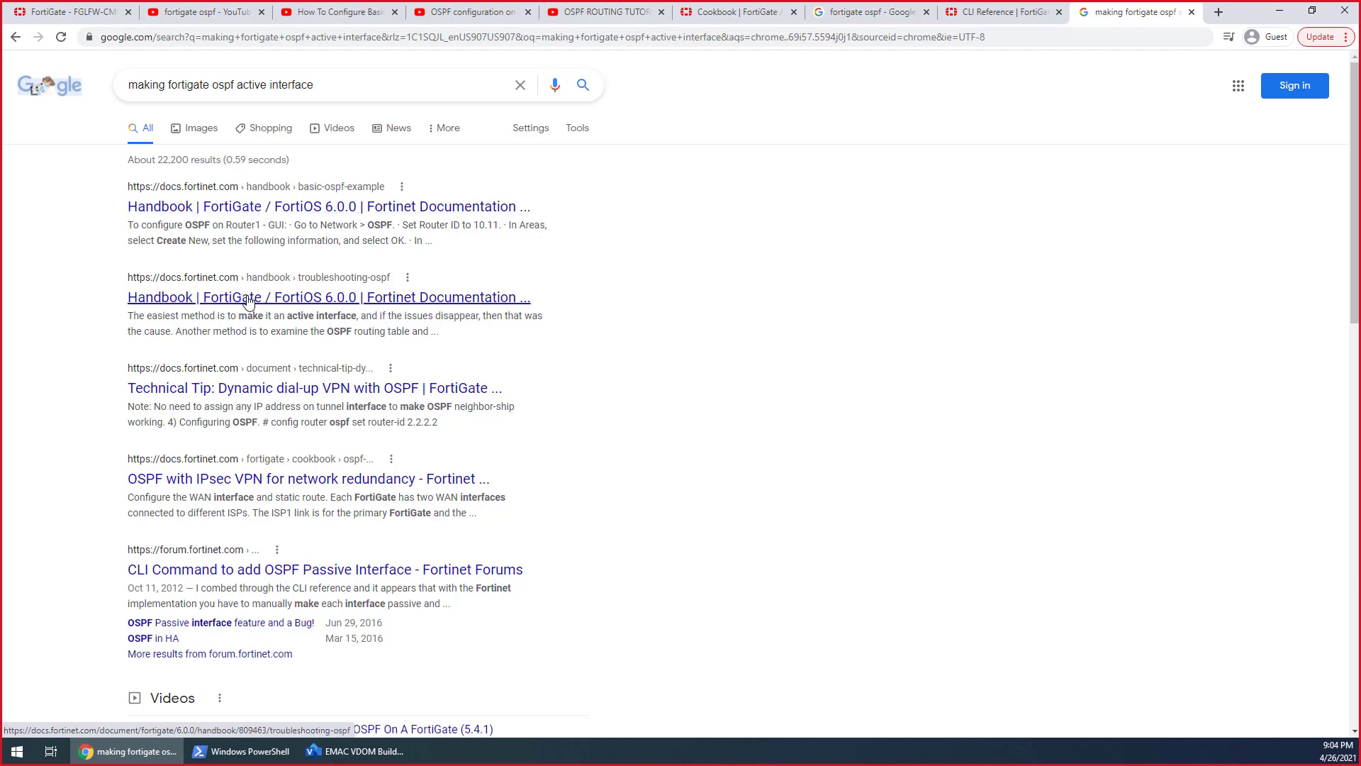
pyautogui.moveTo(158, 315); pyautogui.dragTo(552, 323)
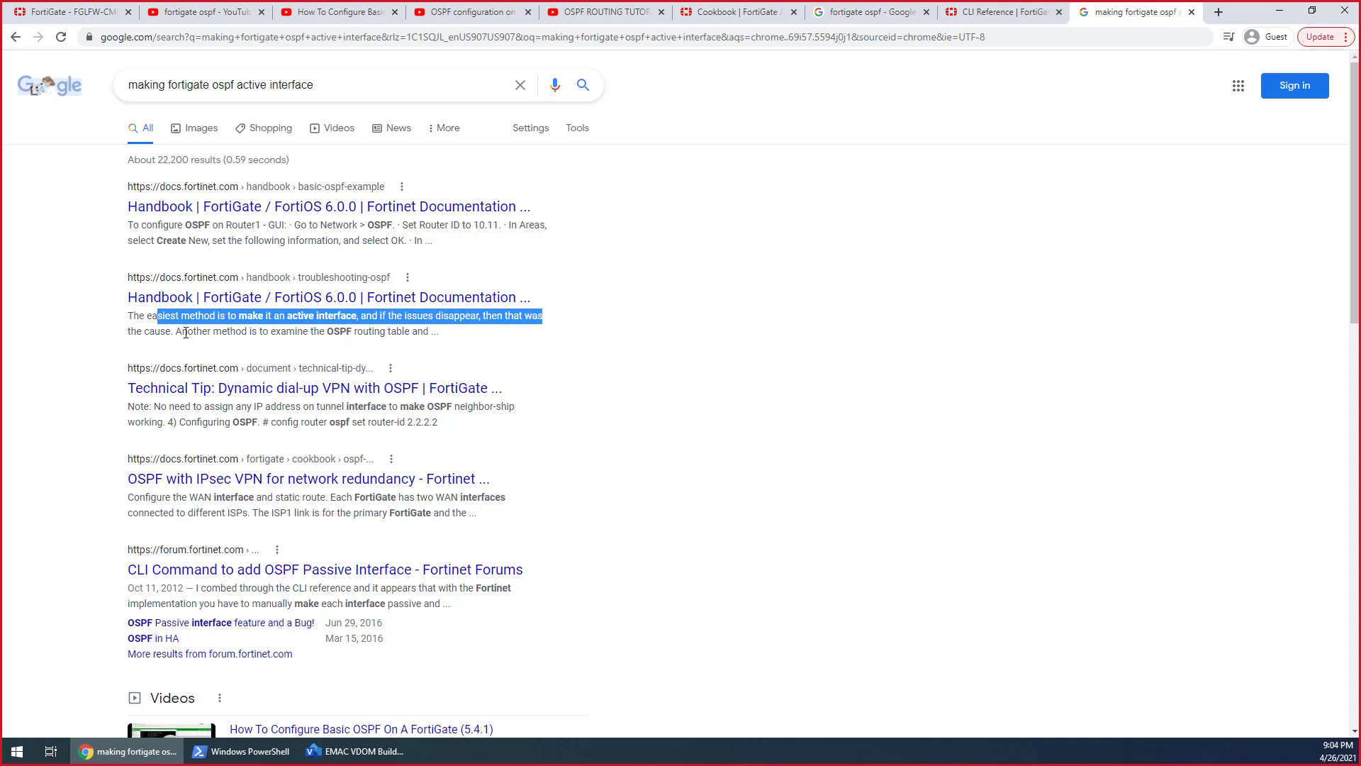
# Look through the search results on making a FortiGate OSPF interface active
pyautogui.scroll(-1, 319, 436)
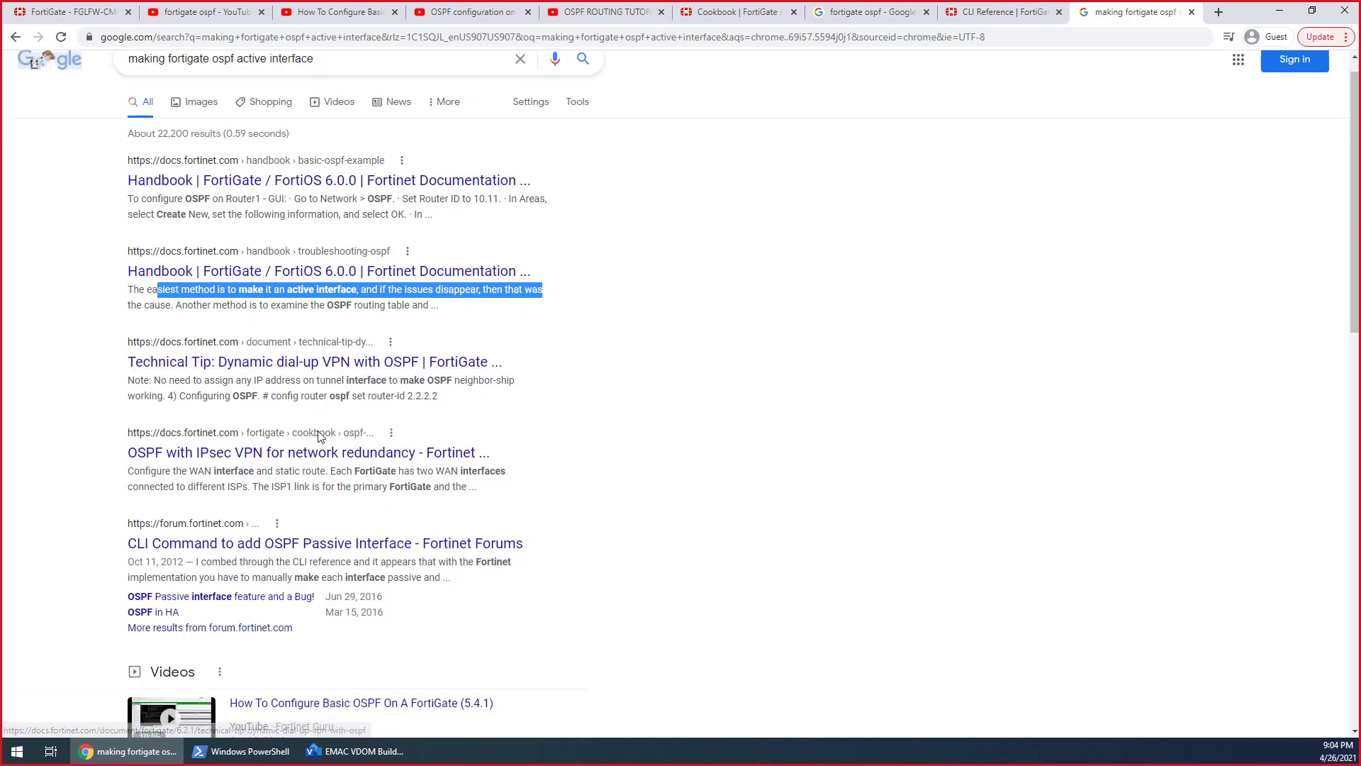
pyautogui.scroll(-2, 319, 436)
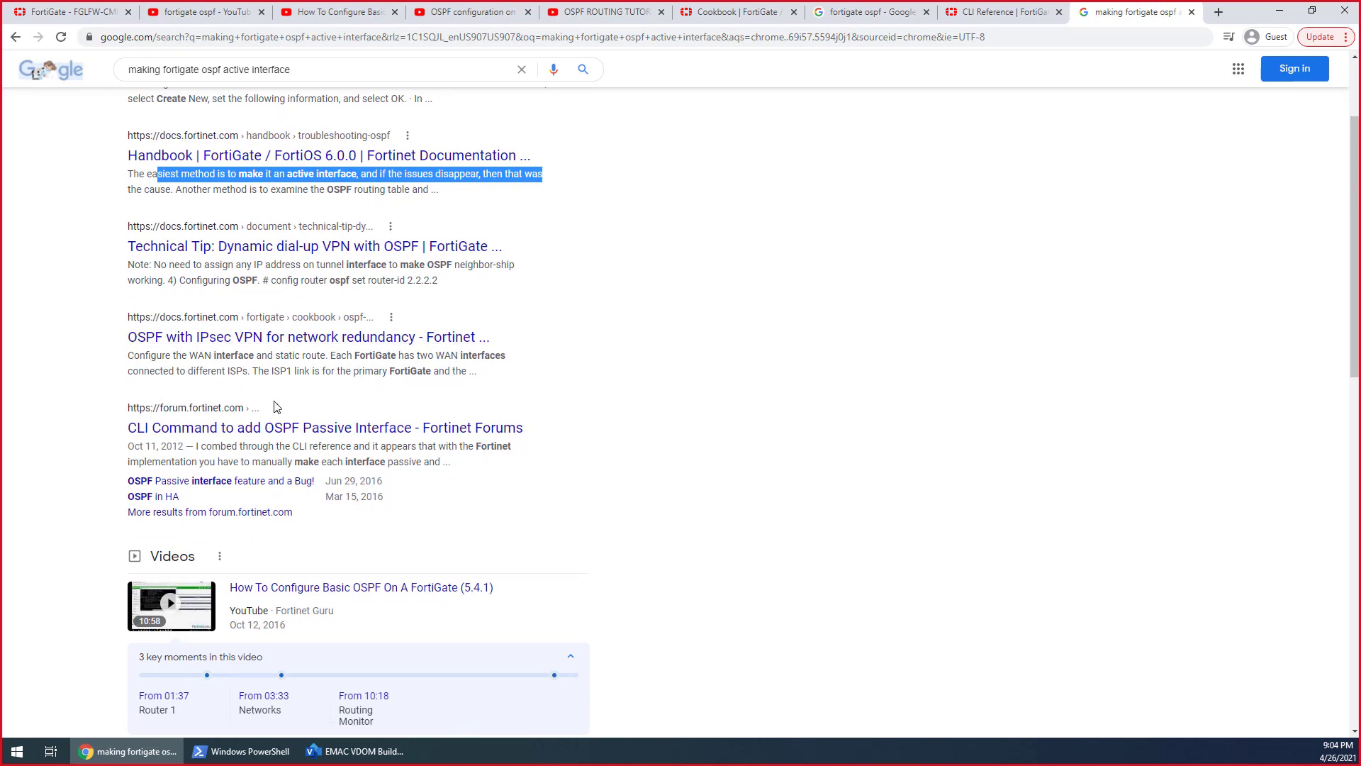
pyautogui.scroll(-1, 277, 407)
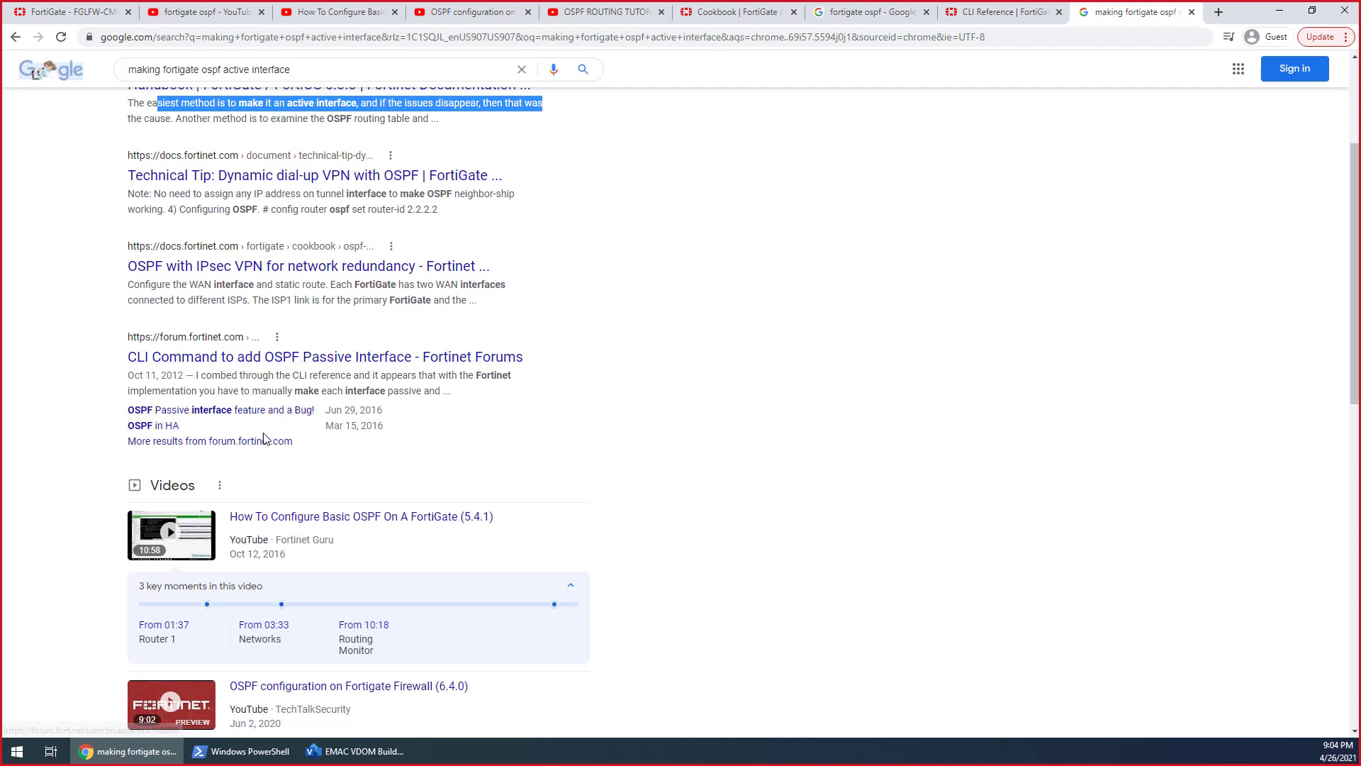
pyautogui.scroll(3, 462, 452)
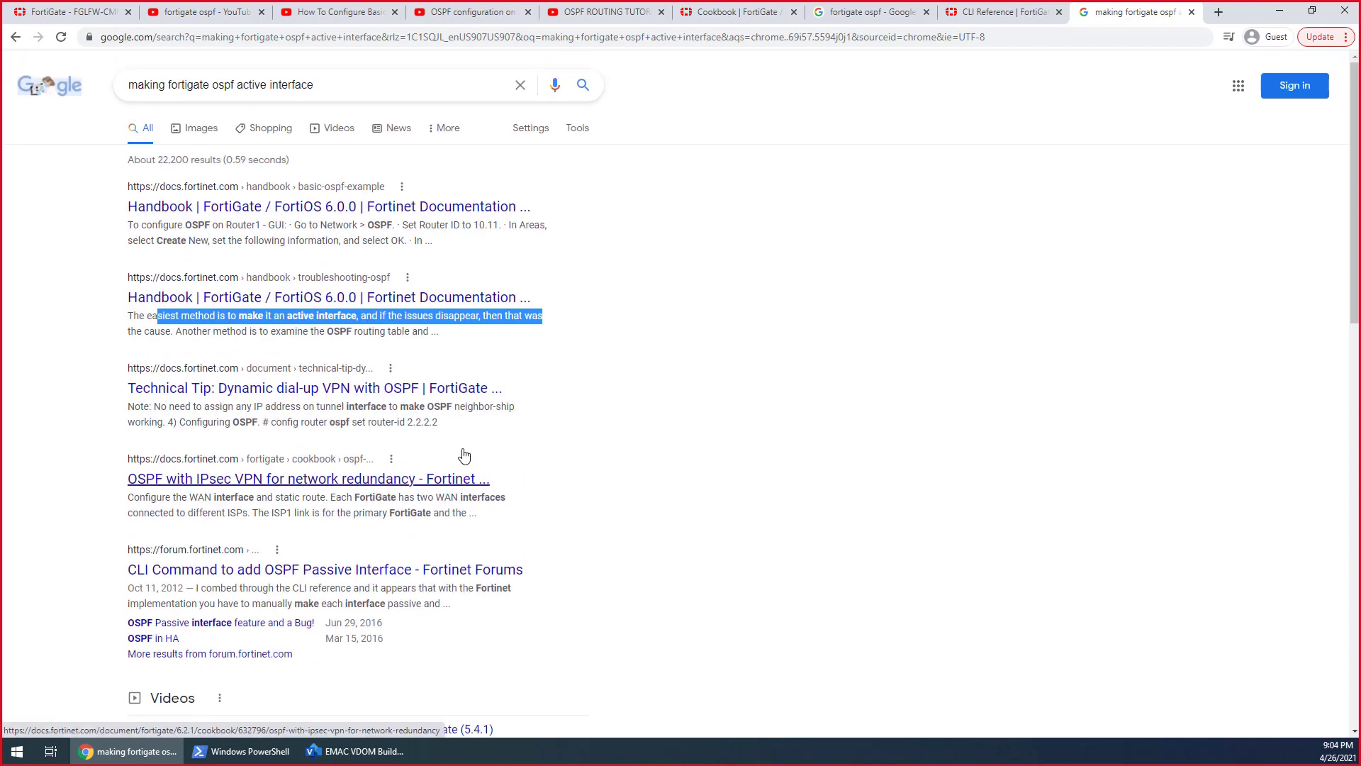
pyautogui.click(689, 348)
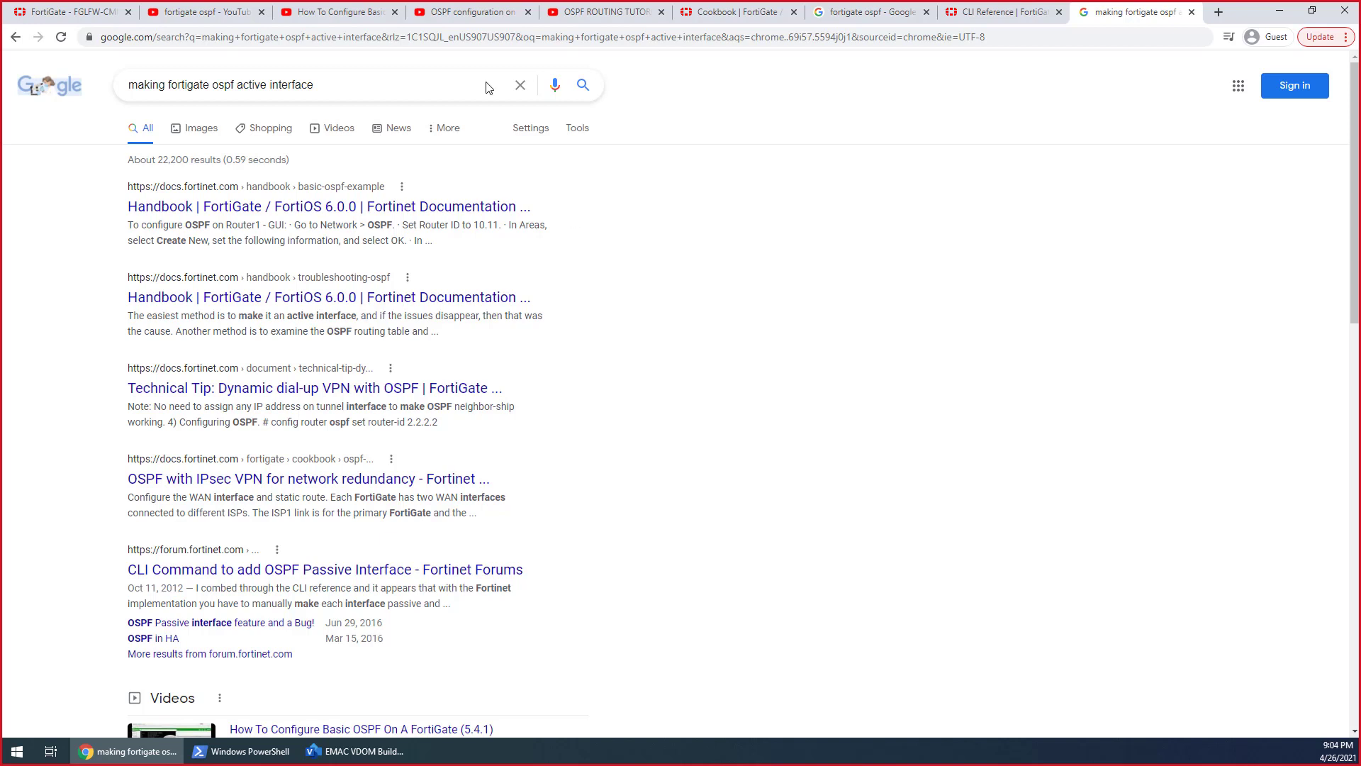
# Return to the FortiGate web interface and bring up CLI Console (1), which is in the Hosts VDOM
pyautogui.click(85, 11)
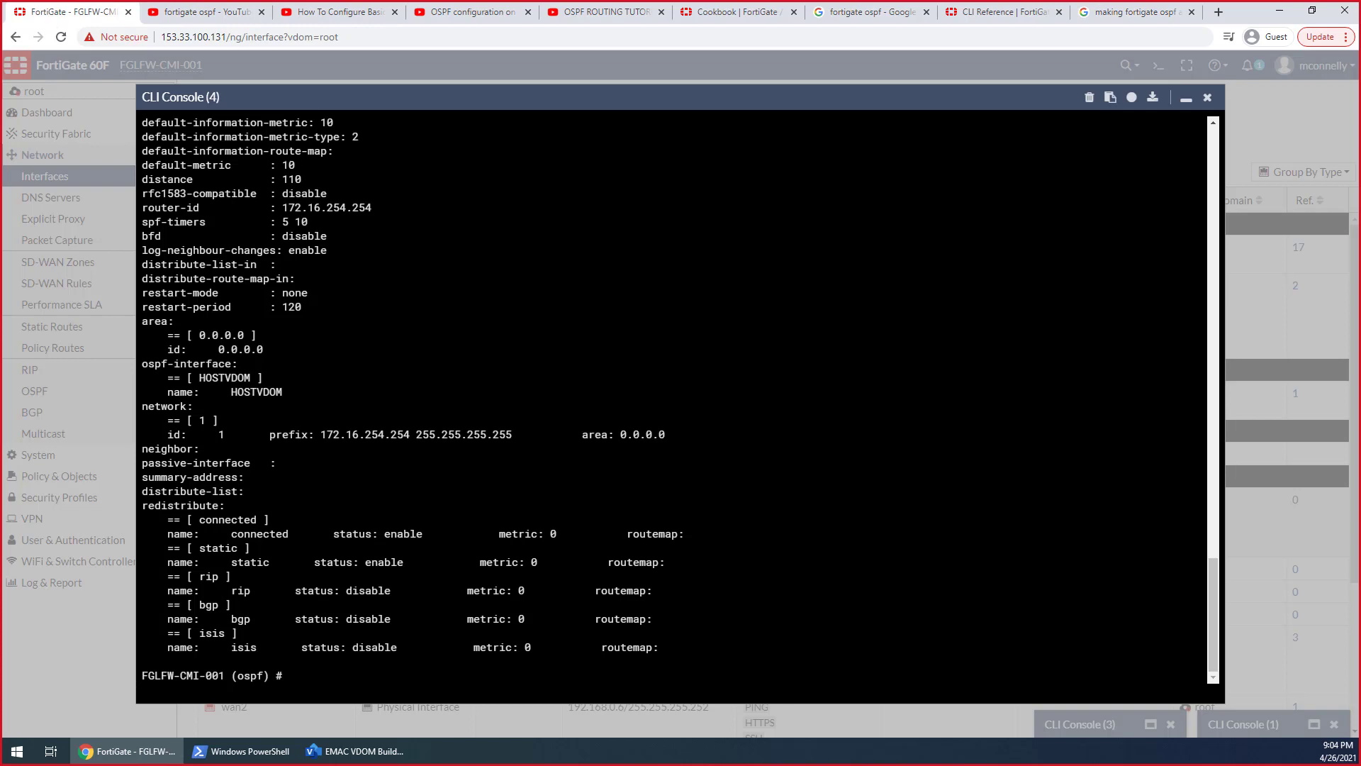
pyautogui.click(1184, 99)
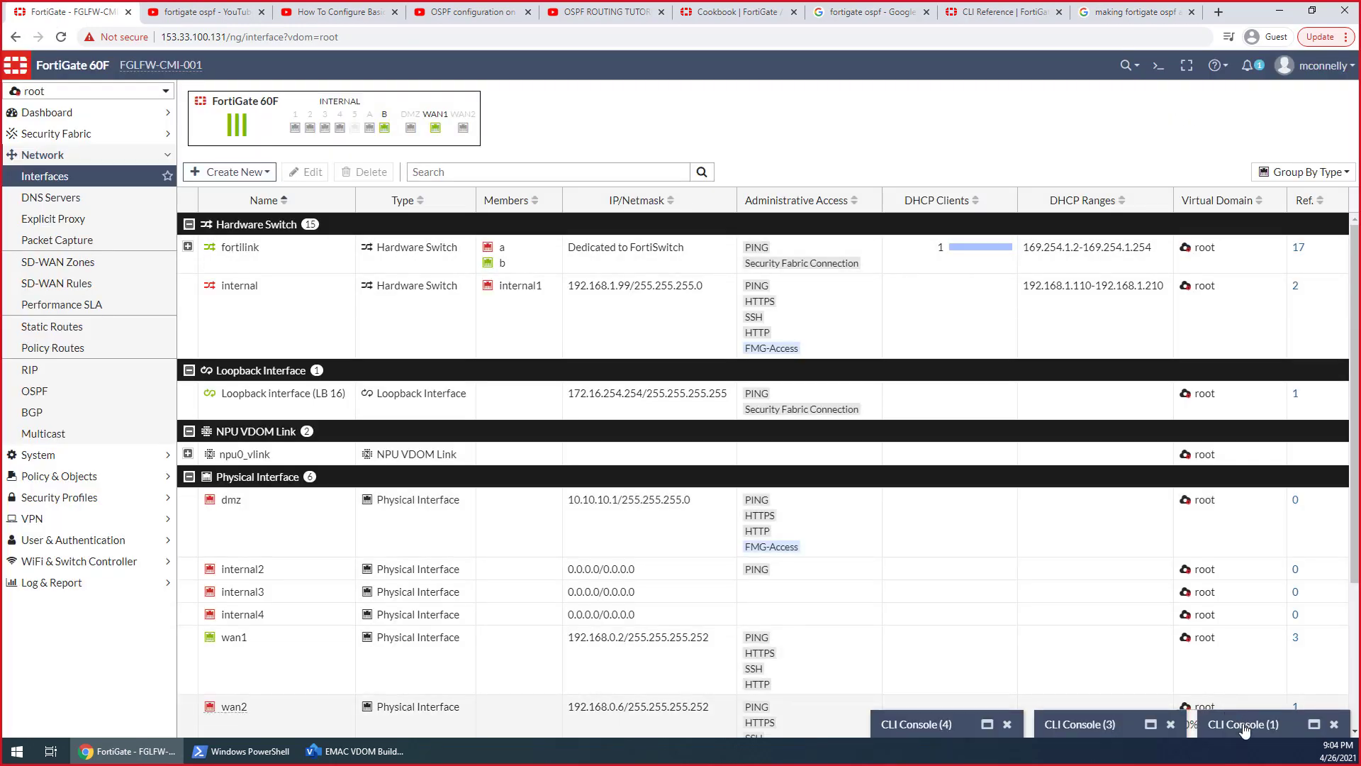
pyautogui.click(1242, 725)
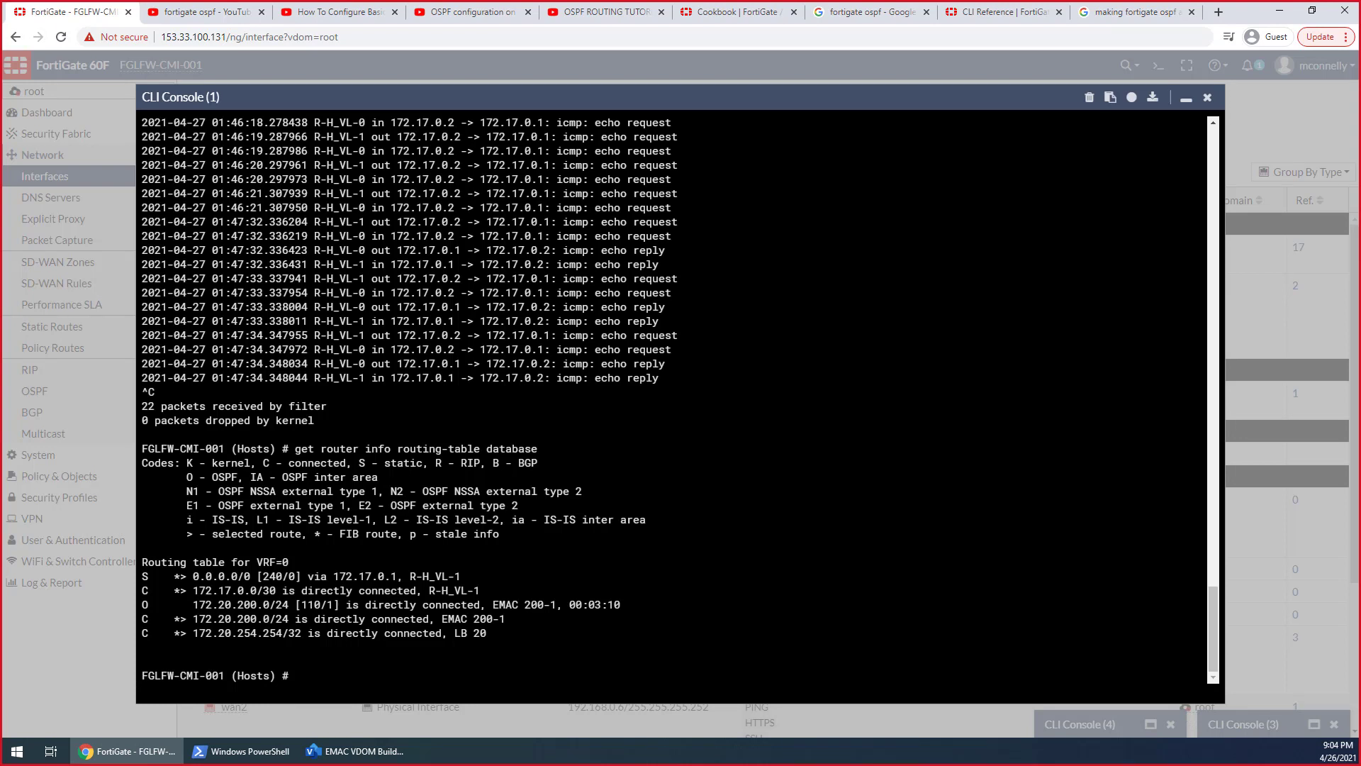
# Start a packet capture in the Hosts VDOM with diag sniffer packet any "host 172.17.0.1" 4 0 a
pyautogui.write('exe')
pyautogui.press('BackSpace')
pyautogui.press('BackSpace')
pyautogui.press('BackSpace')
pyautogui.write('diag pac')
pyautogui.press('BackSpace')
pyautogui.press('BackSpace')
pyautogui.press('BackSpace')
pyautogui.write('sniffer packet ')
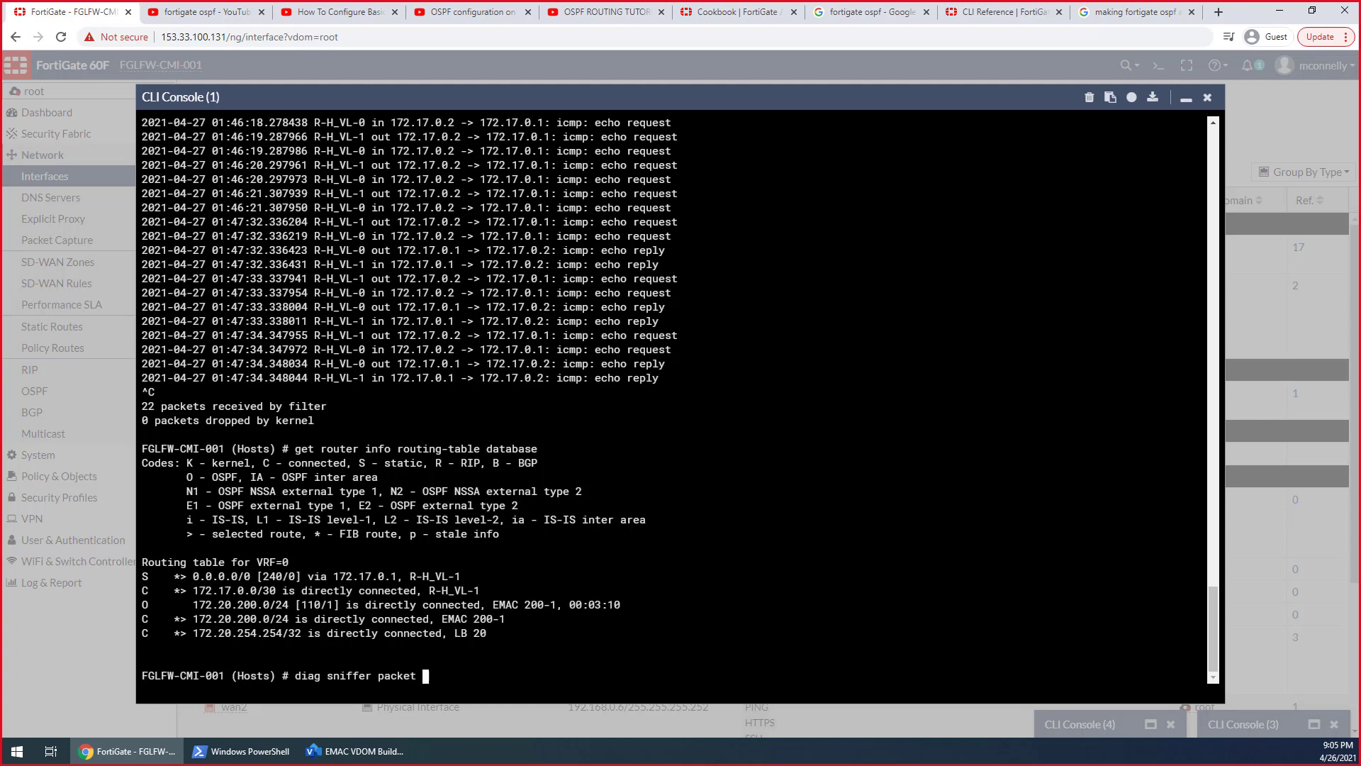
pyautogui.write('any "h')
pyautogui.write('ost ')
pyautogui.write('172.20')
pyautogui.press('BackSpace')
pyautogui.write('17.0.1"')
pyautogui.write('4 0 a')
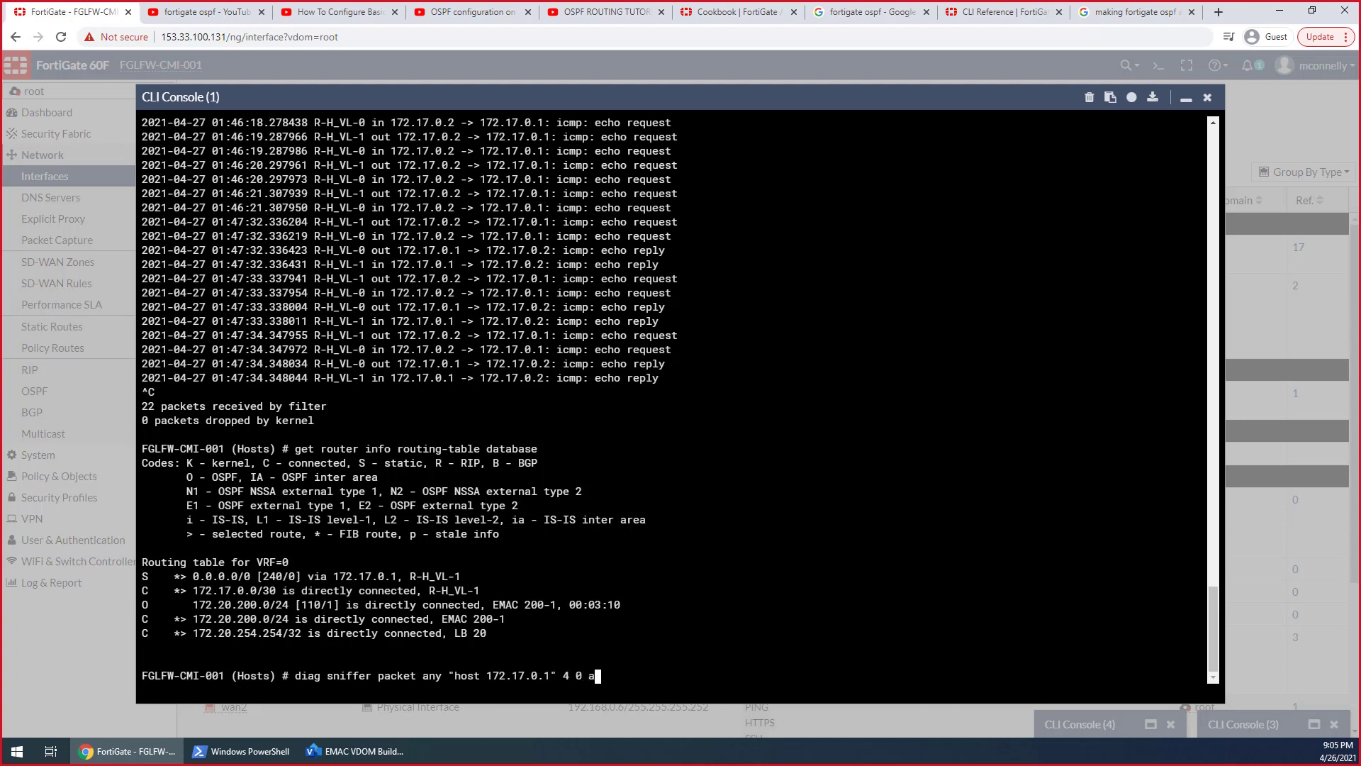
pyautogui.press('Return')
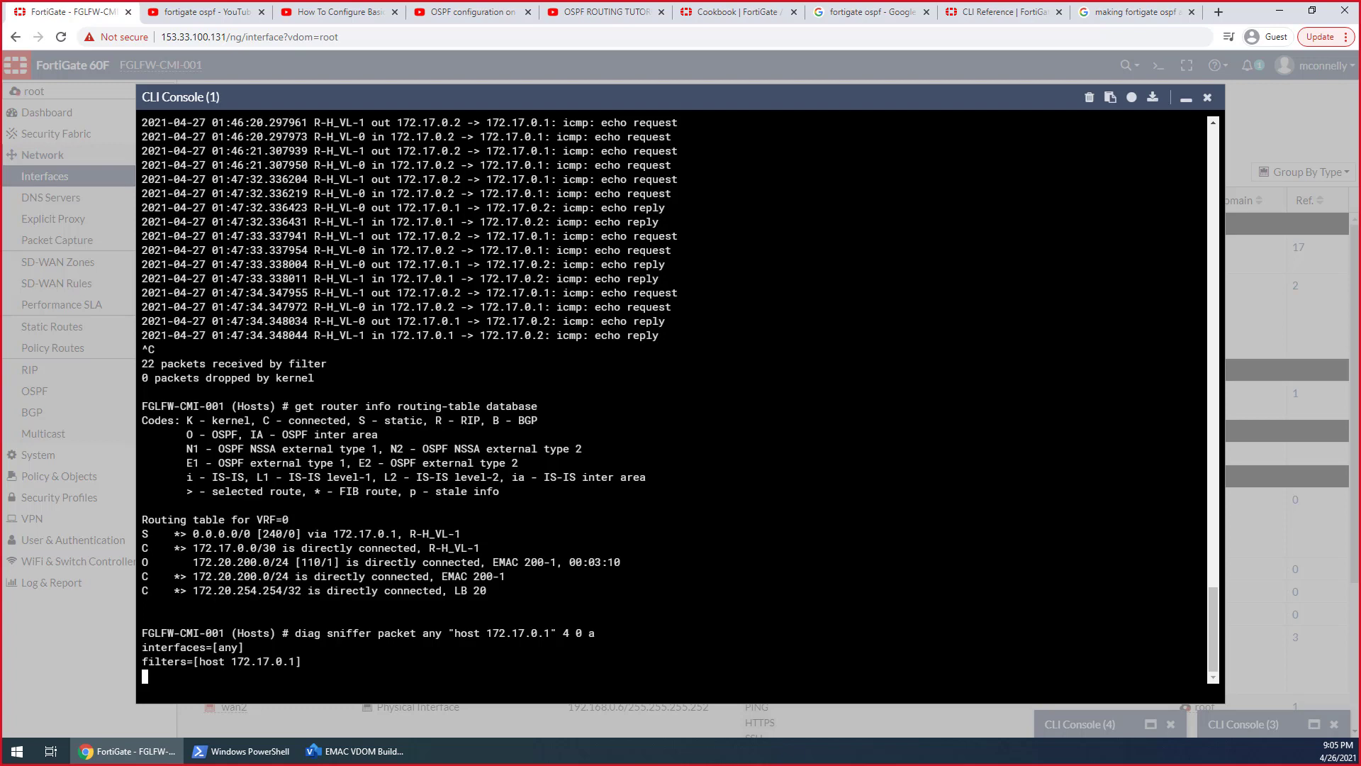
# Exit the OSPF configuration in CLI Console (4) back to the root VDOM prompt and minimize that console
pyautogui.click(1187, 100)
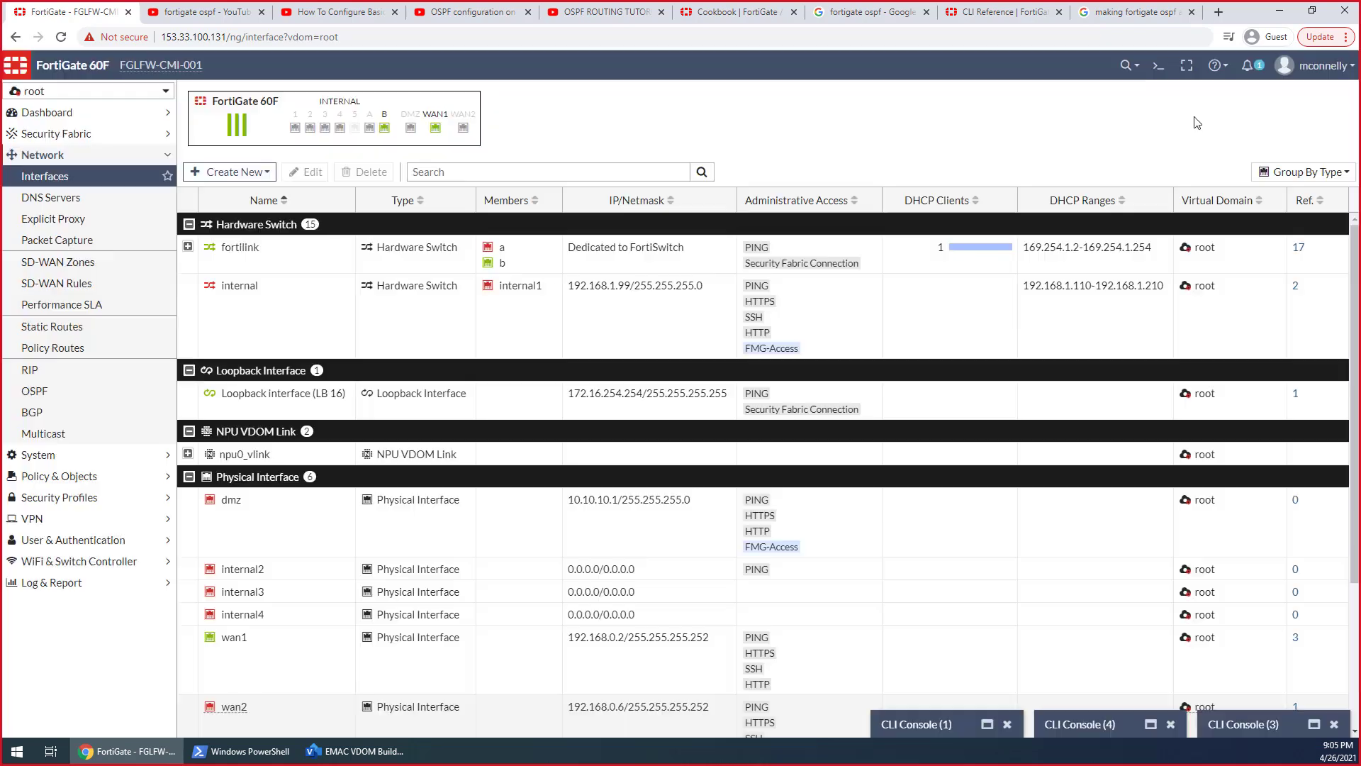
pyautogui.click(1151, 724)
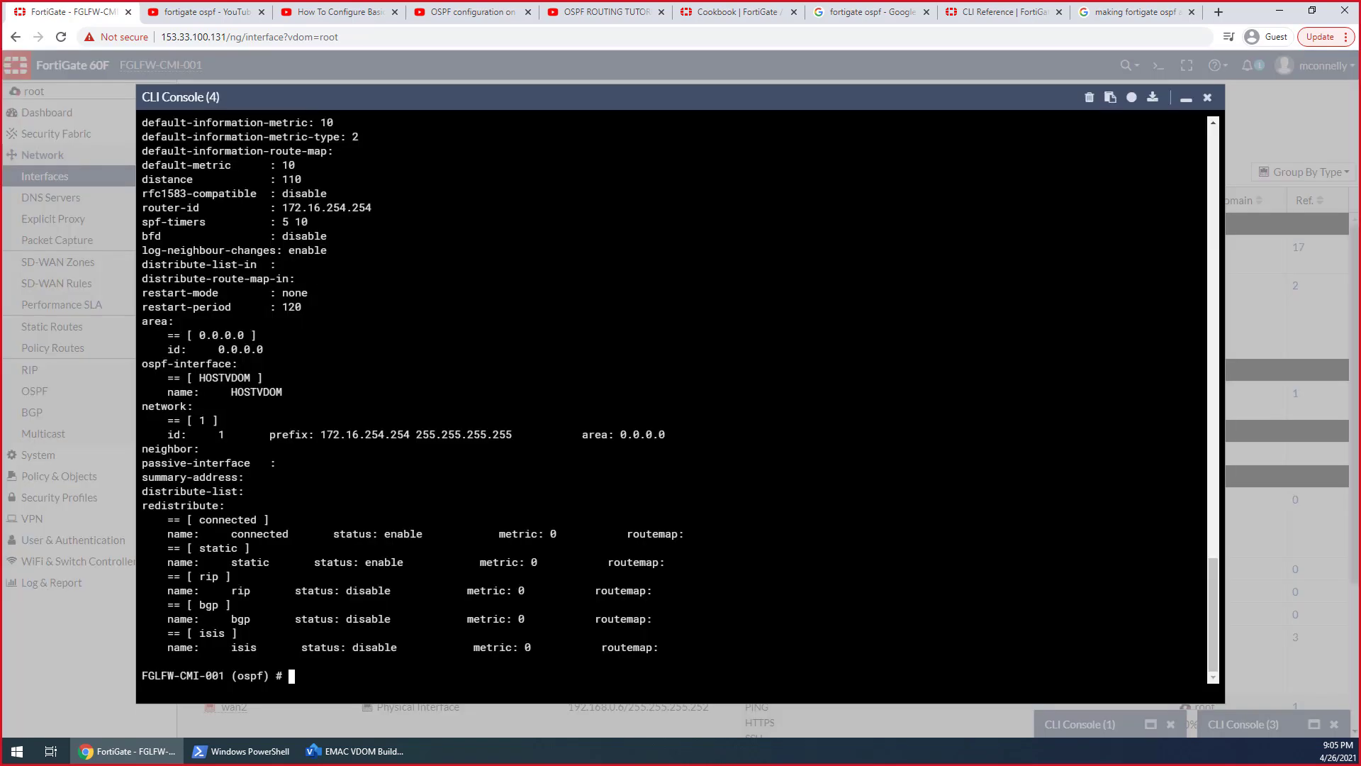
pyautogui.write('end')
pyautogui.press('Return')
pyautogui.press('Return')
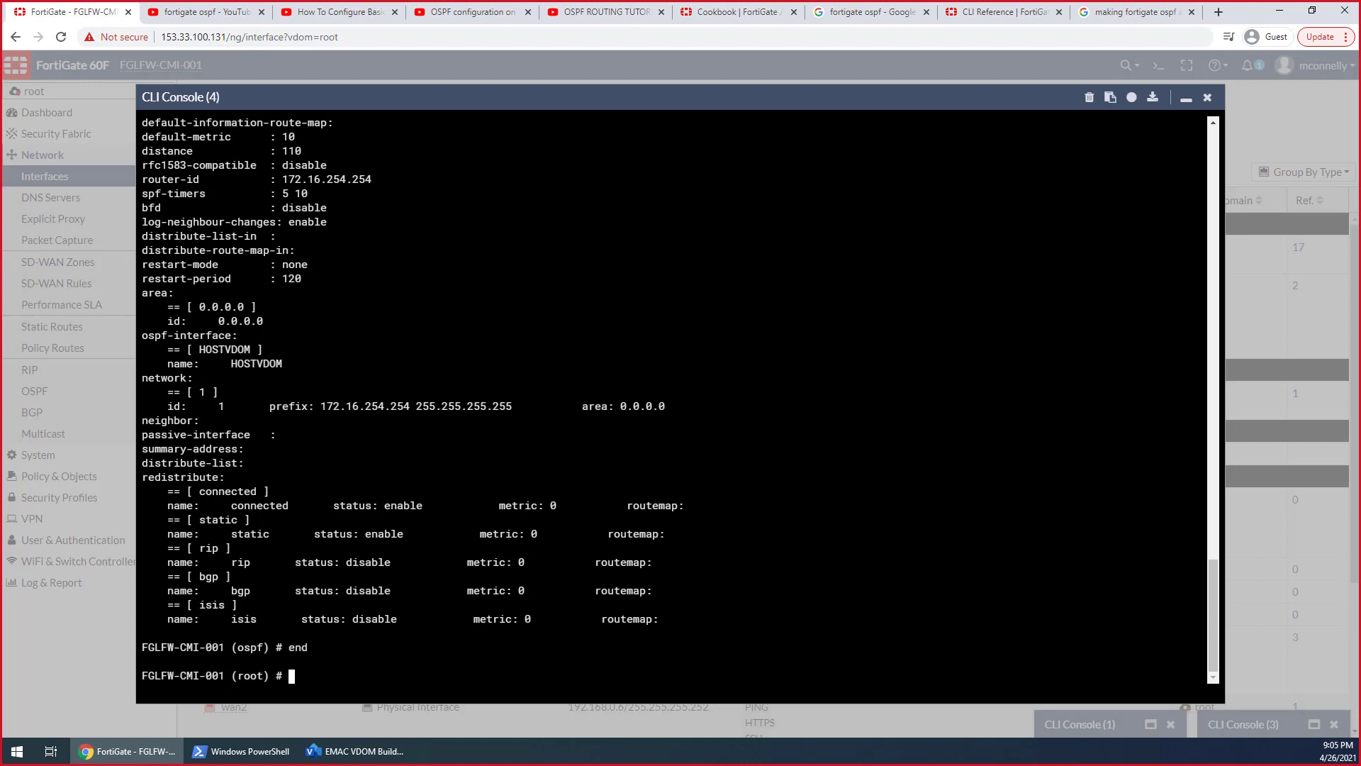
pyautogui.click(1187, 99)
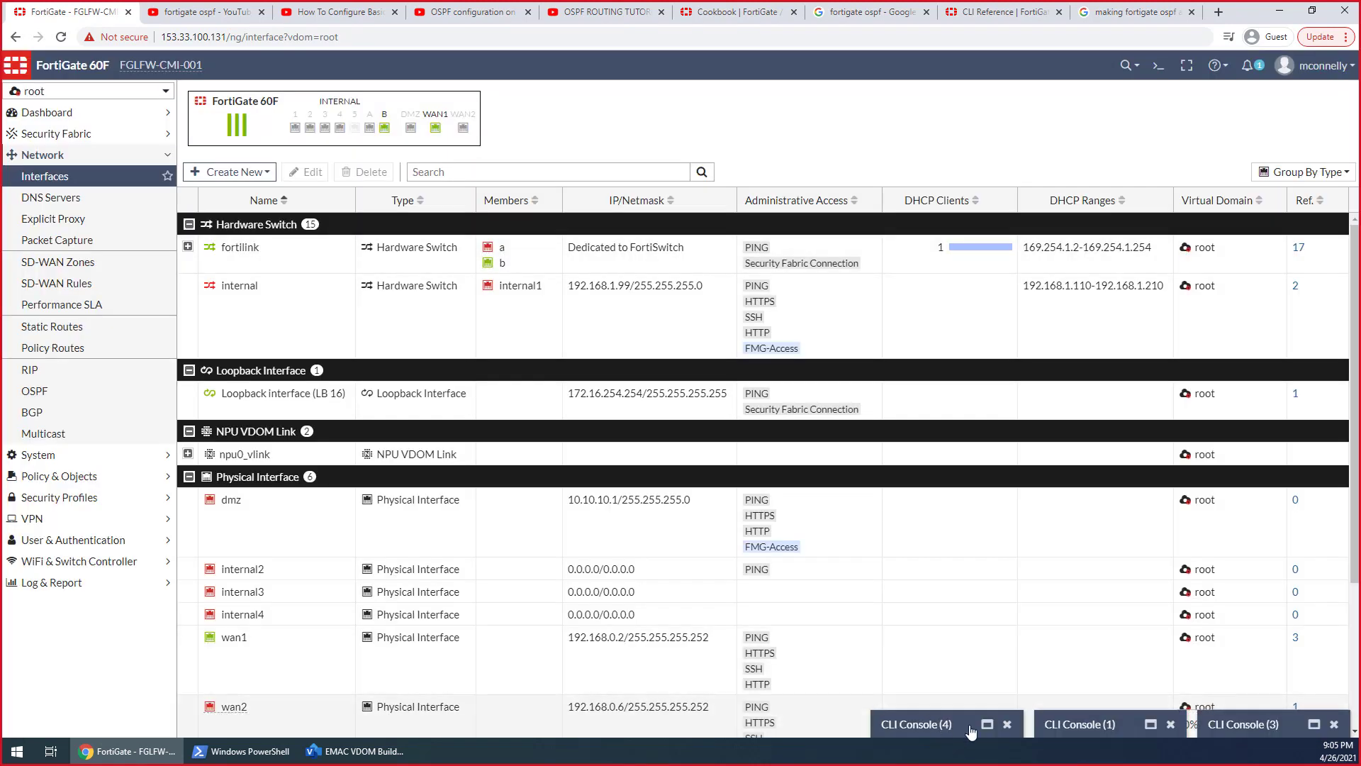
# Glance at the running sniffer, and in CLI Console (3) leave the root VDOM and enter the Hosts VDOM
pyautogui.click(1106, 727)
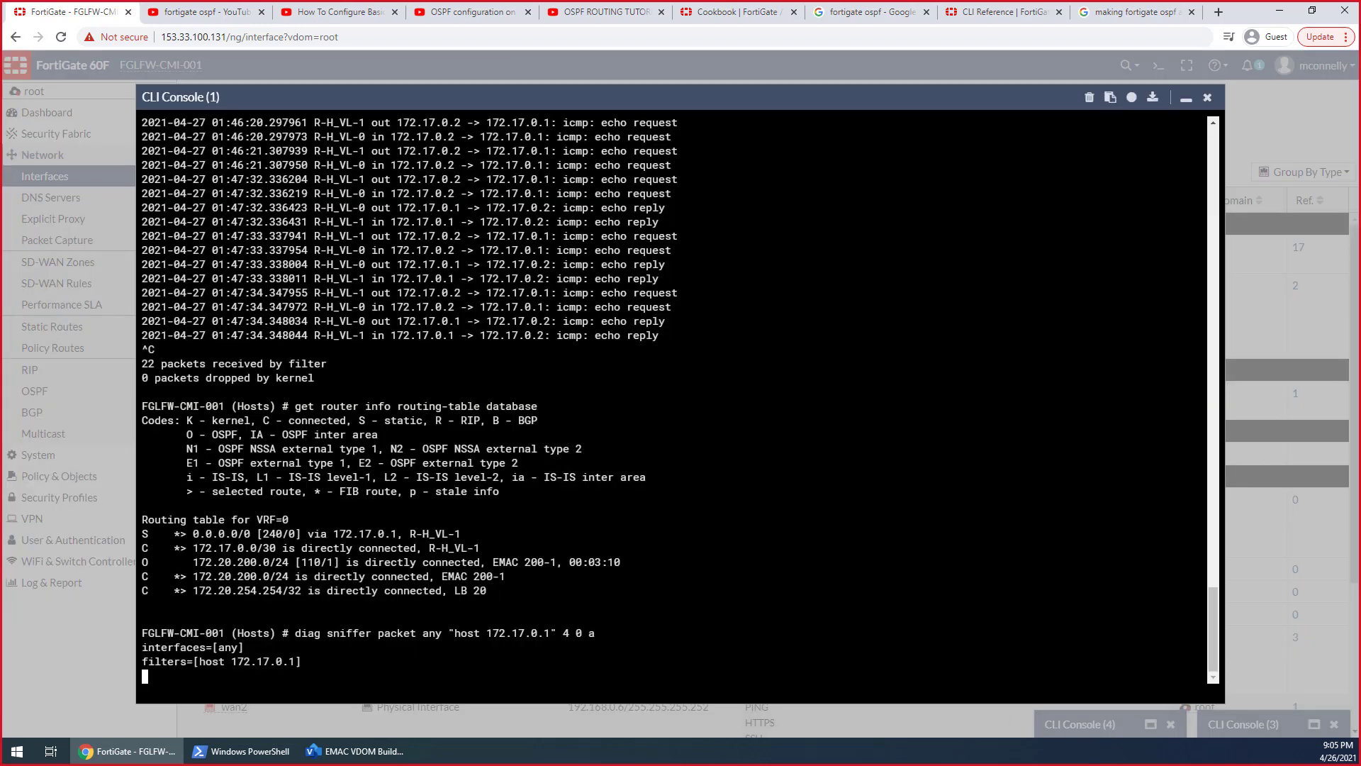
pyautogui.click(1186, 99)
pyautogui.click(1256, 725)
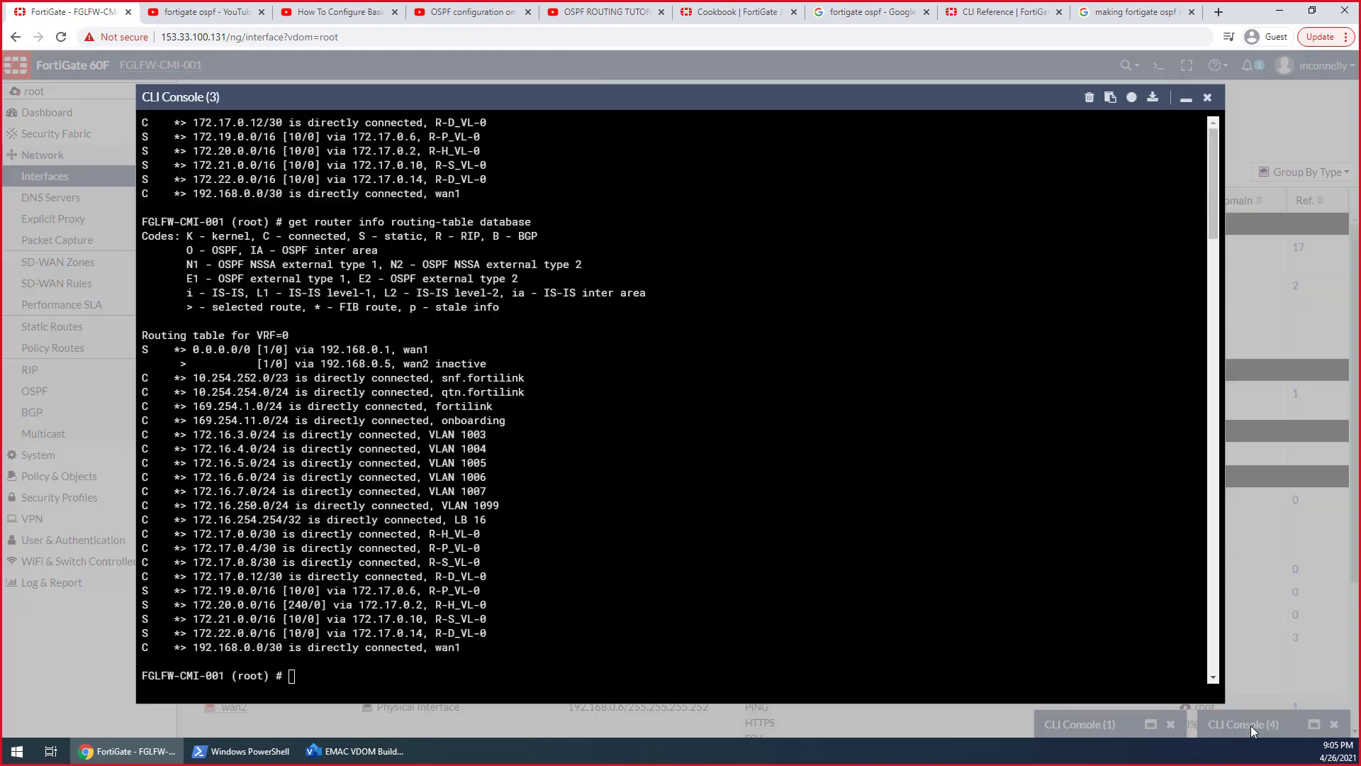
pyautogui.write('end')
pyautogui.press('Return')
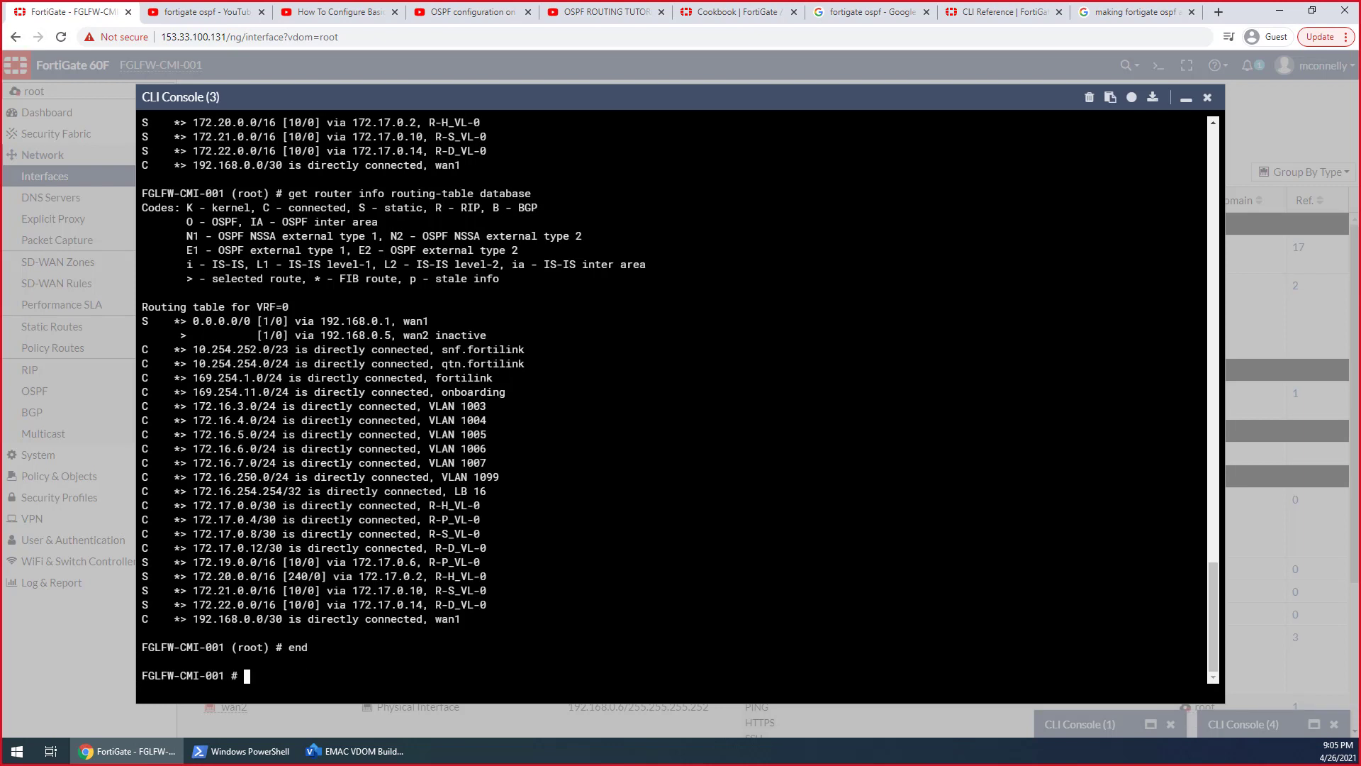
pyautogui.write('c v')
pyautogui.press('Return')
pyautogui.write('e')
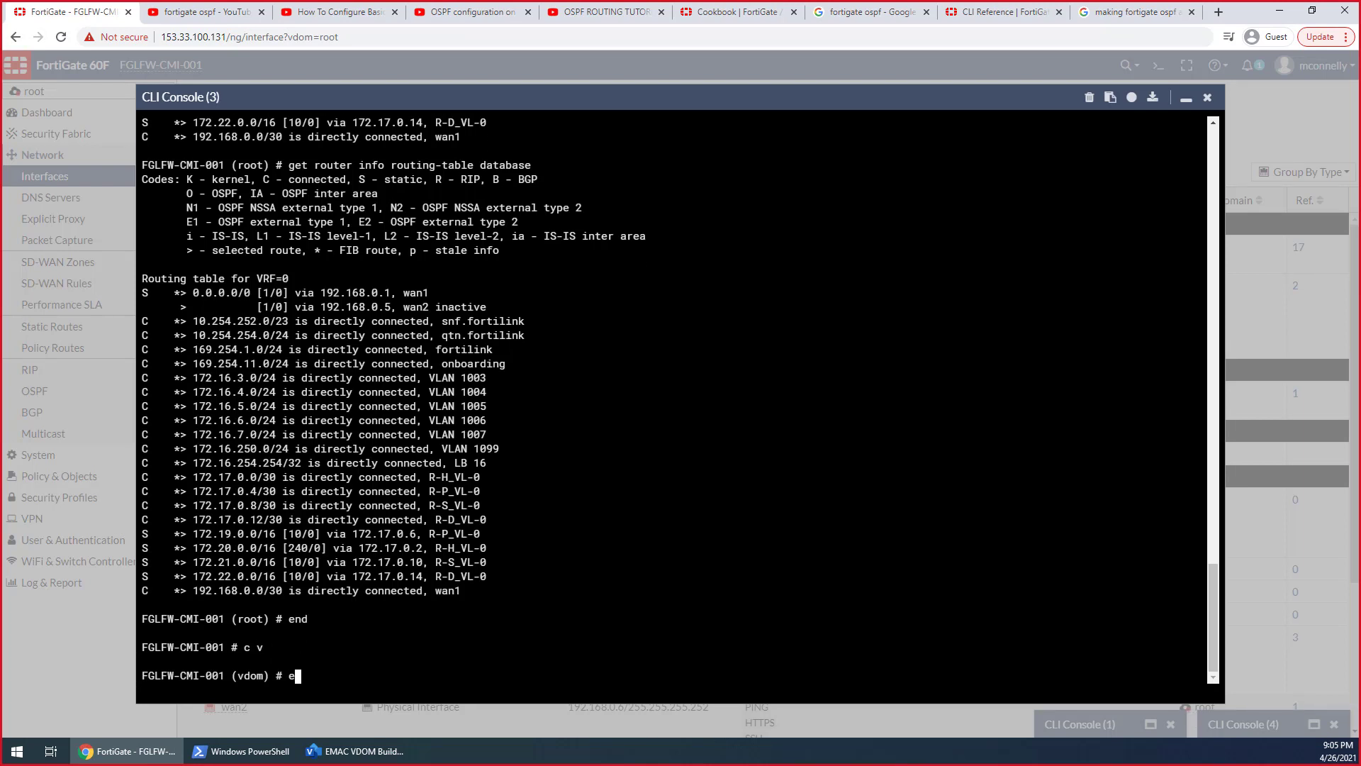
pyautogui.write('dit Hosts')
pyautogui.press('Return')
# Ping 172.17.0.1 from the Hosts VDOM and bring the sniffer console back up to check the capture
pyautogui.write('ext')
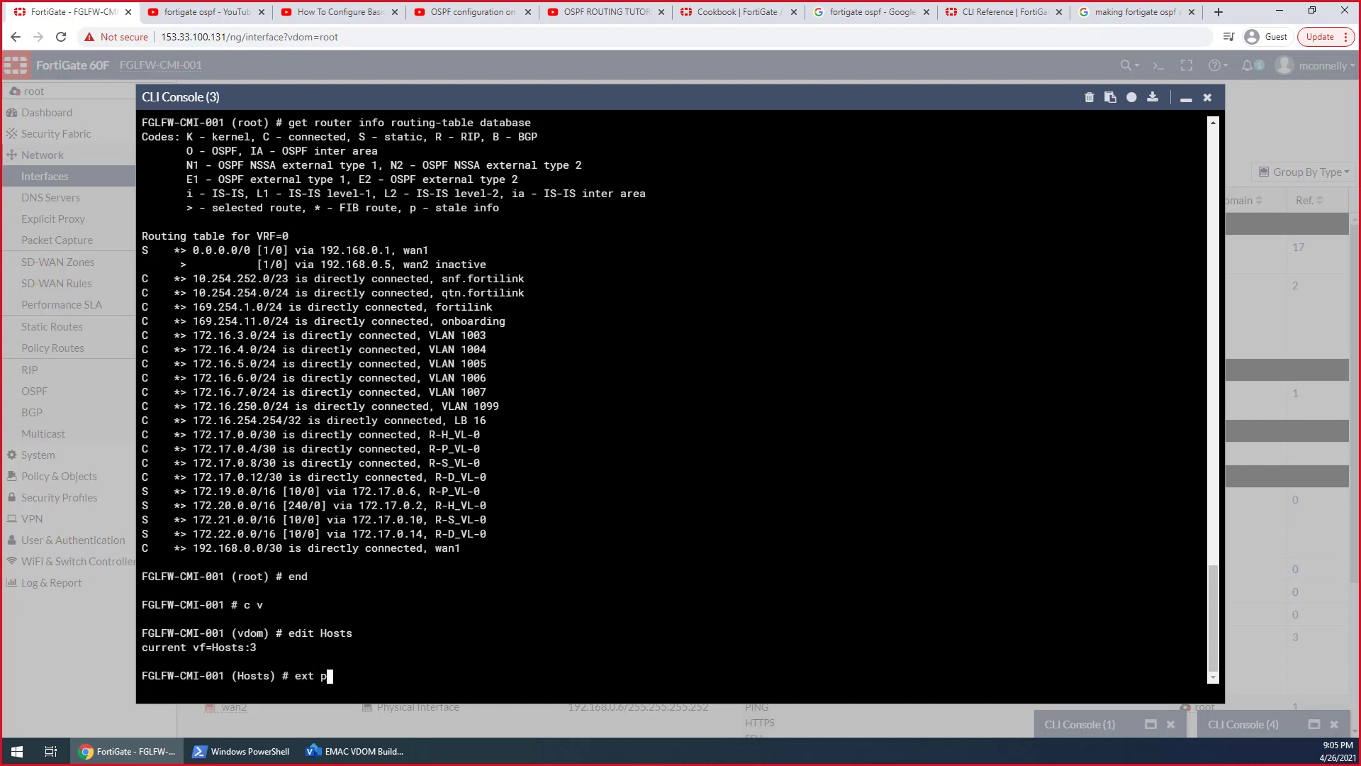
pyautogui.press('BackSpace')
pyautogui.write('e ping 172.17.0.1')
pyautogui.press('Return')
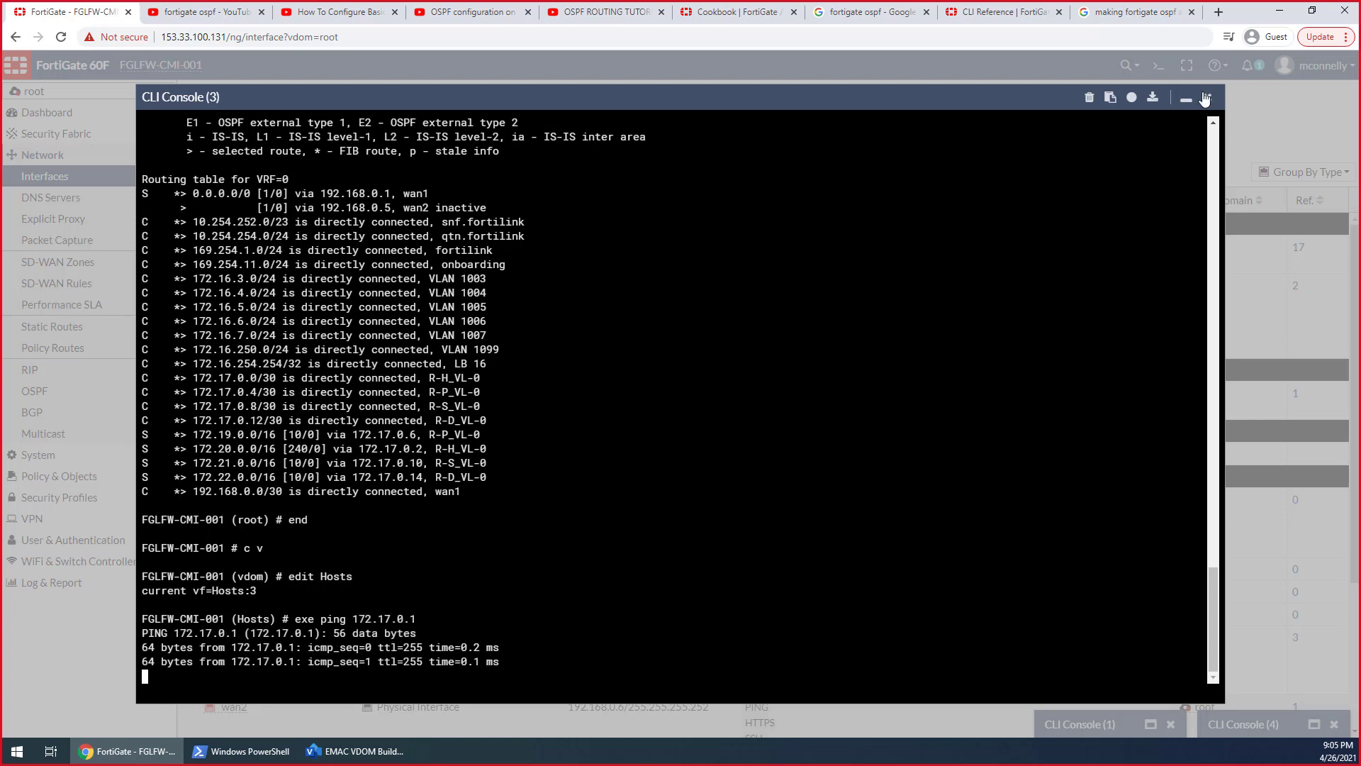
pyautogui.click(1186, 98)
pyautogui.click(1063, 724)
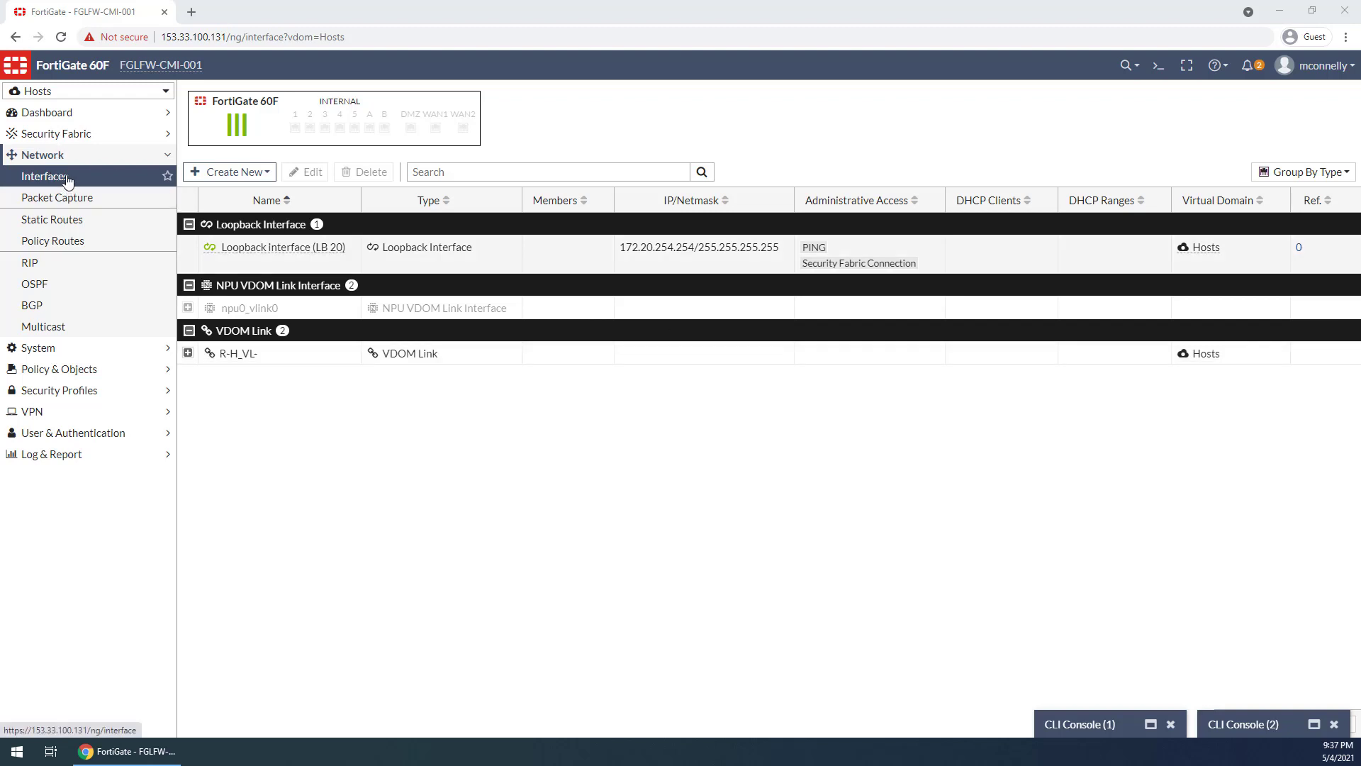
# Open the Hosts VDOM's OSPF settings and highlight the 172.17.0.0/30 network in area 0.0.0.0
pyautogui.moveTo(53, 93)
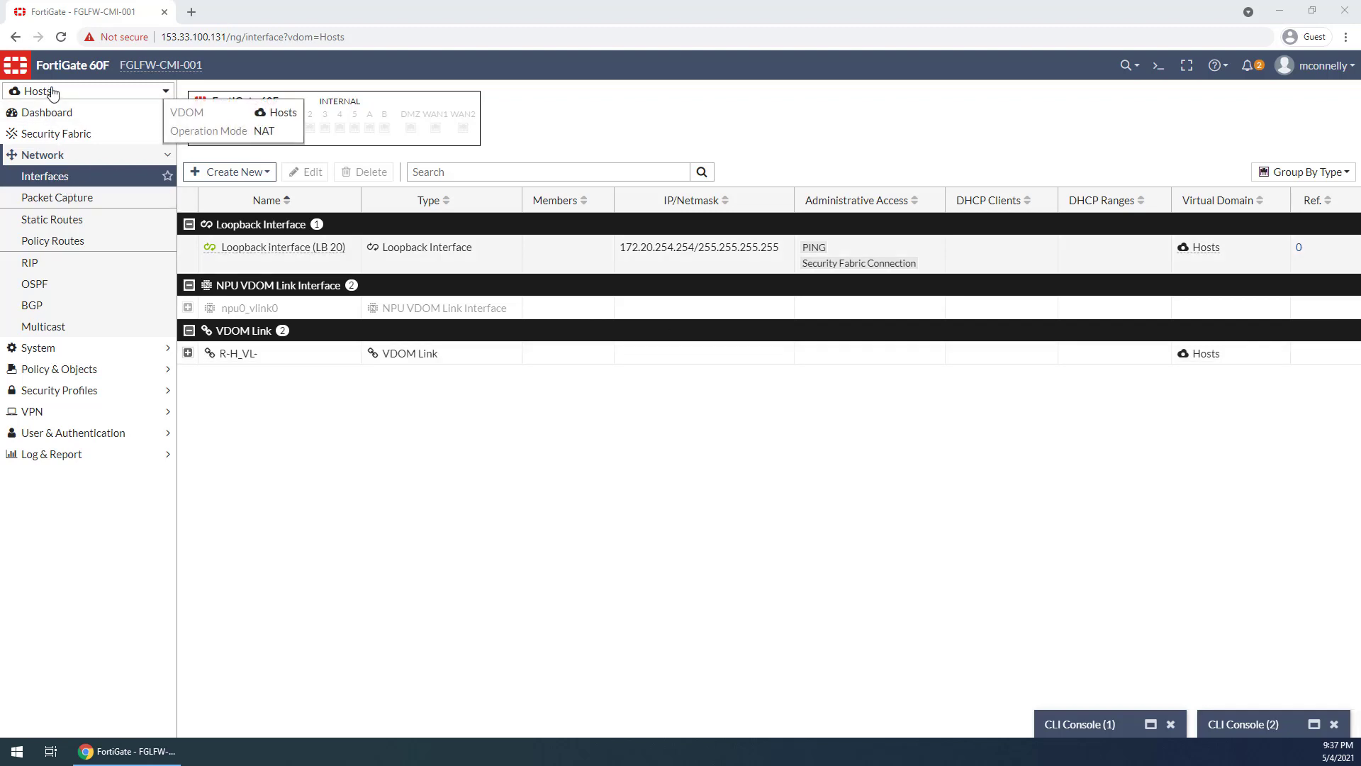
pyautogui.click(74, 94)
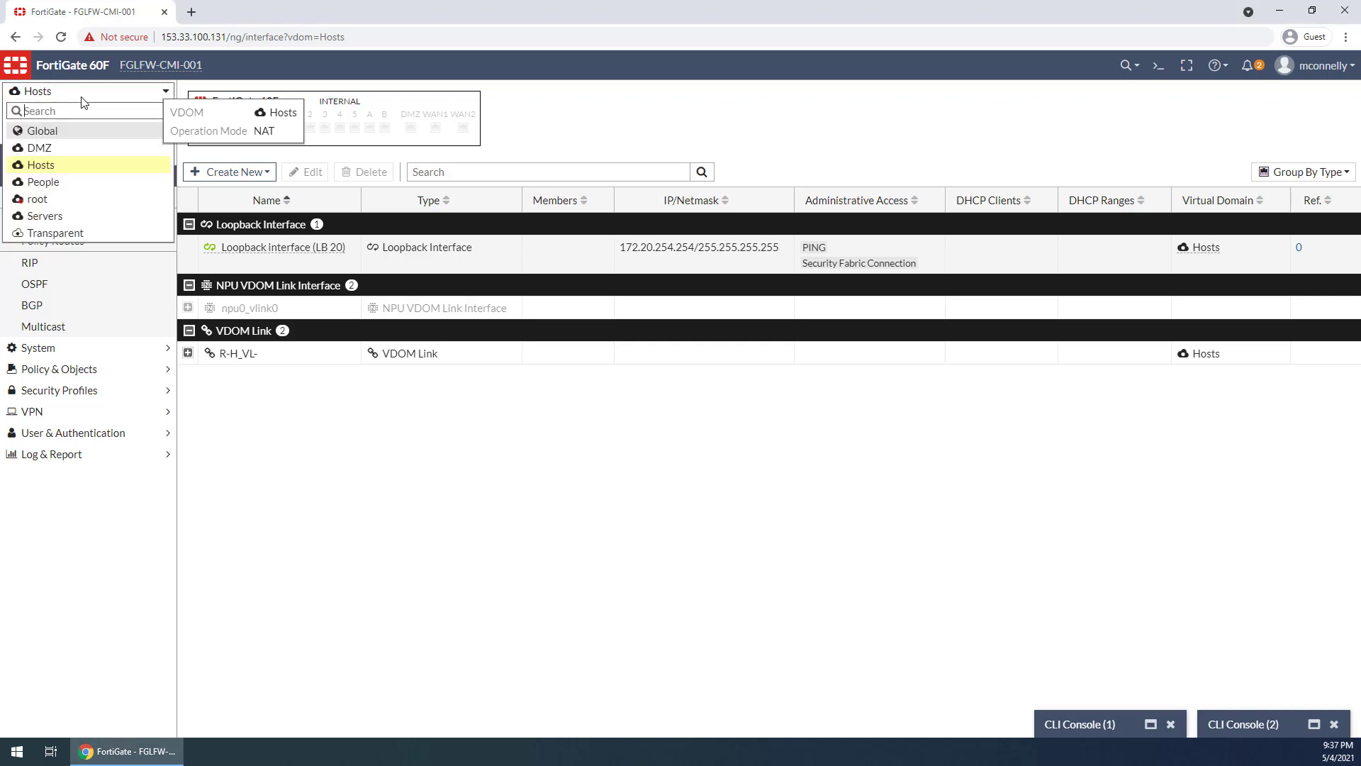
pyautogui.click(360, 448)
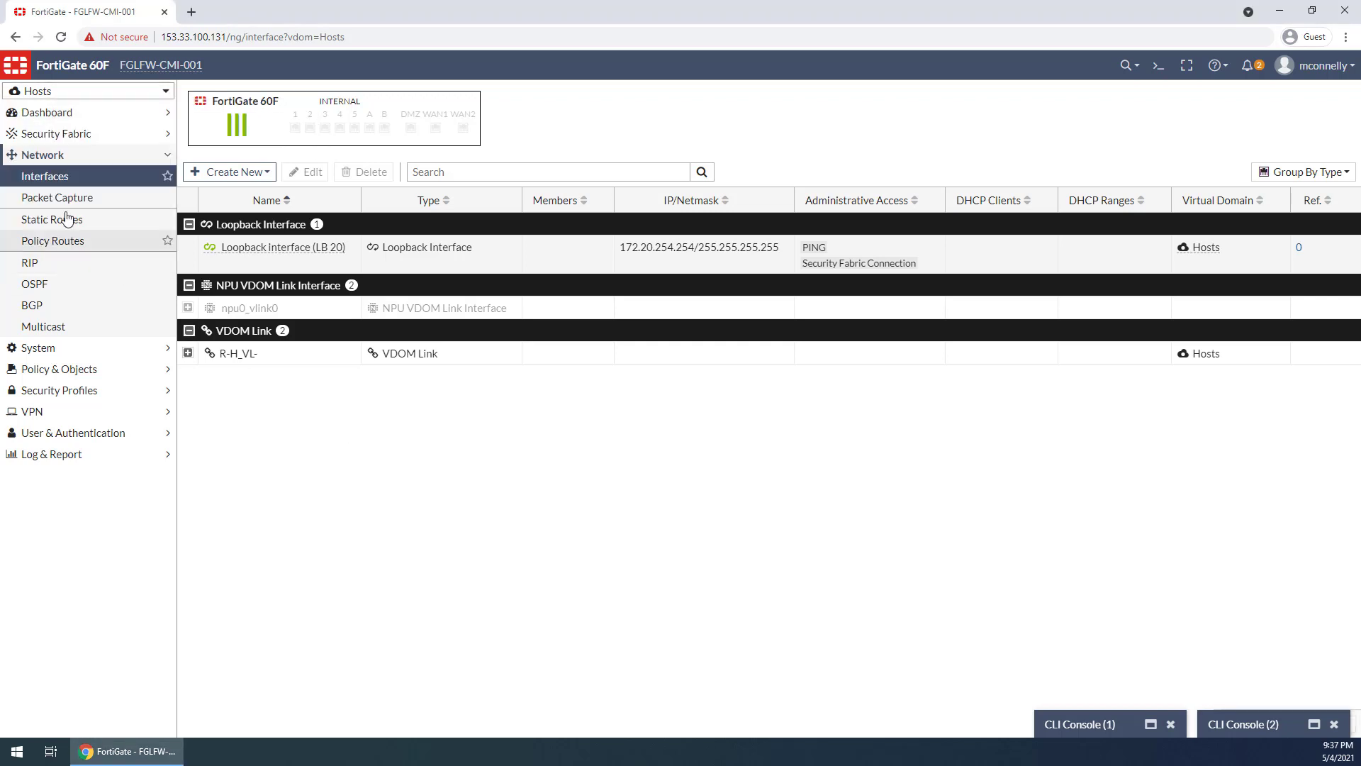
pyautogui.click(41, 283)
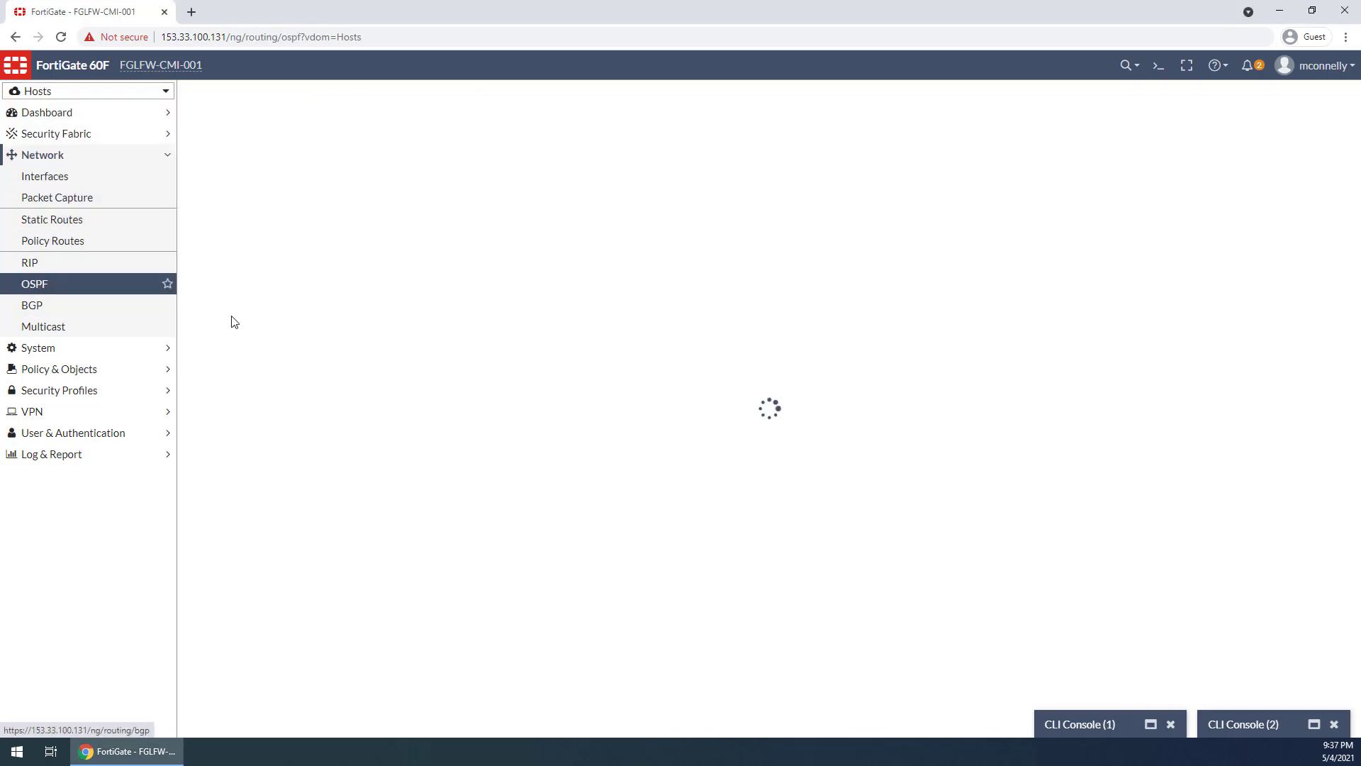
pyautogui.click(340, 462)
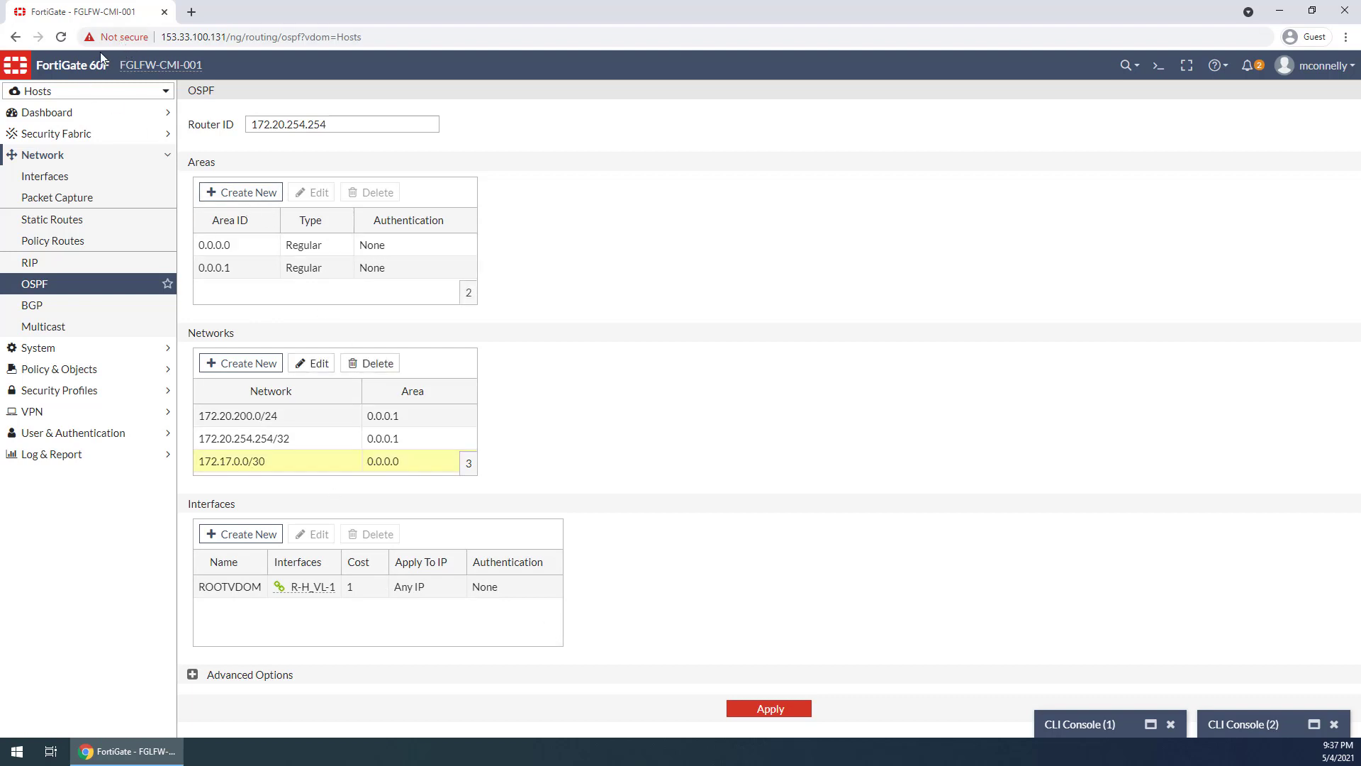
# Switch to the root VDOM's OSPF settings, review the default route injection and passive interface options, and highlight the 172.17.0.0/30 network
pyautogui.click(98, 91)
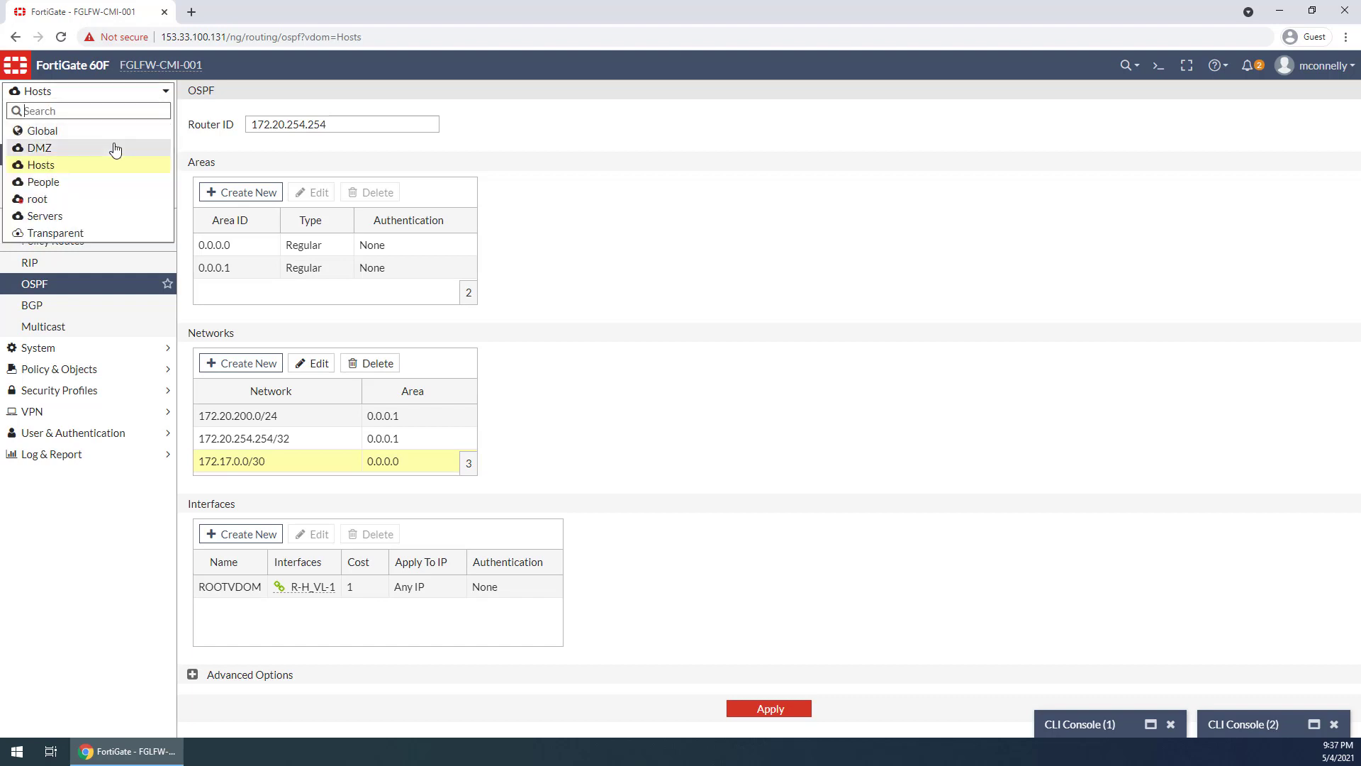
pyautogui.click(80, 201)
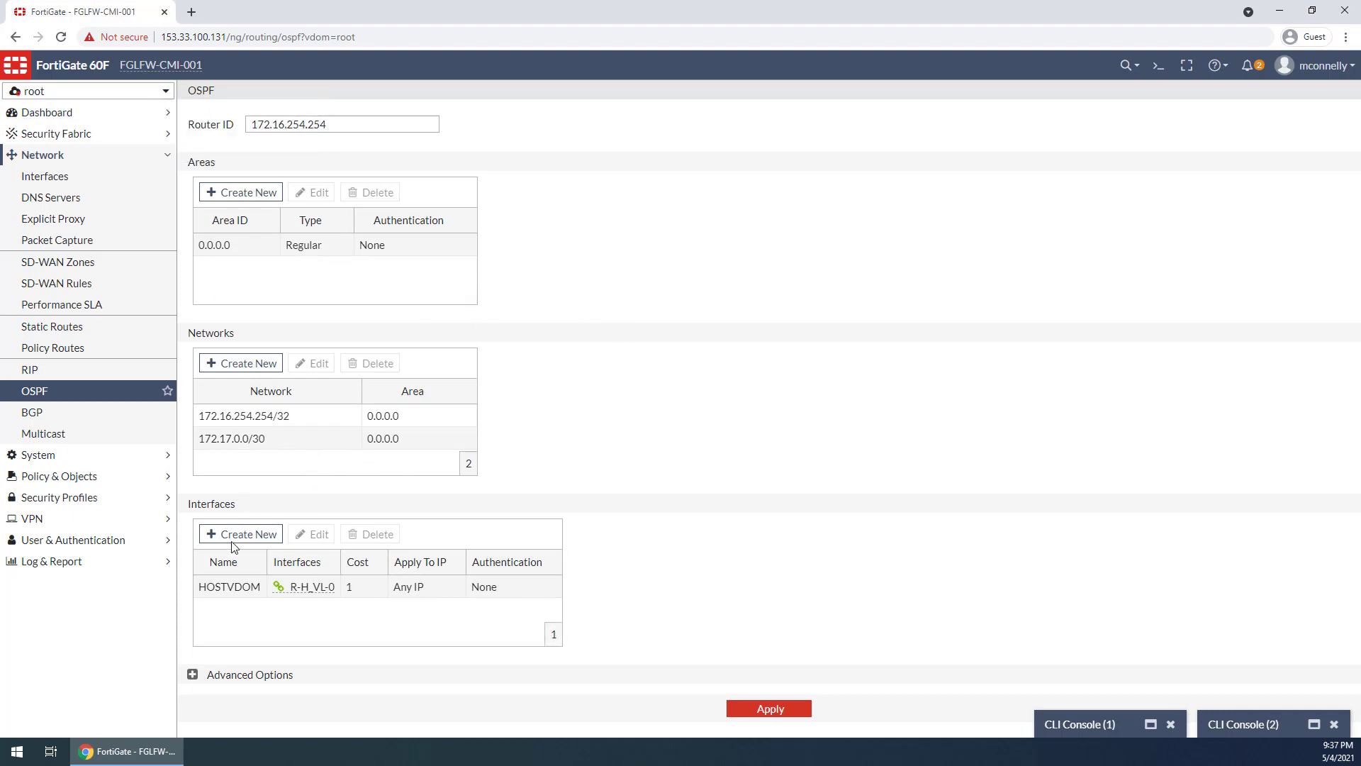
pyautogui.click(193, 674)
pyautogui.scroll(-3, 325, 694)
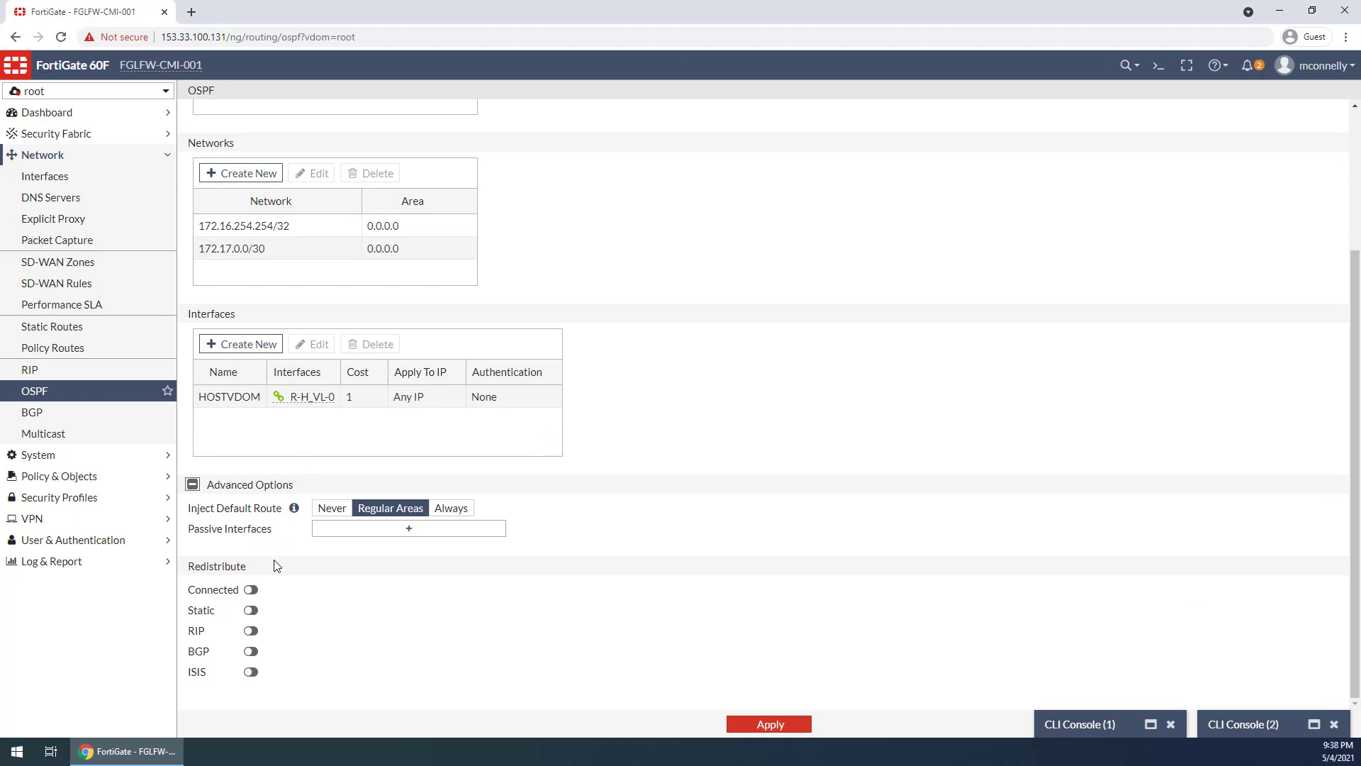
pyautogui.click(399, 532)
pyautogui.click(1350, 91)
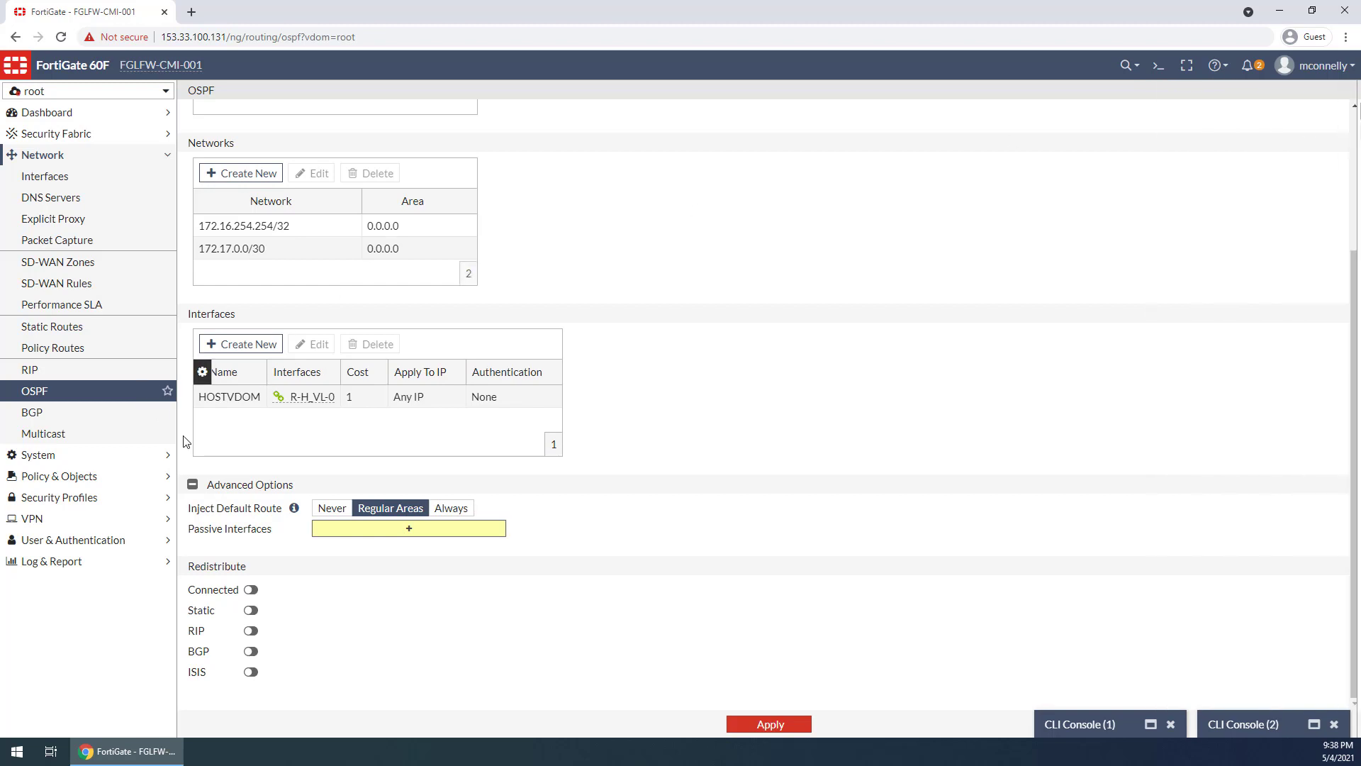
pyautogui.click(192, 484)
pyautogui.click(257, 447)
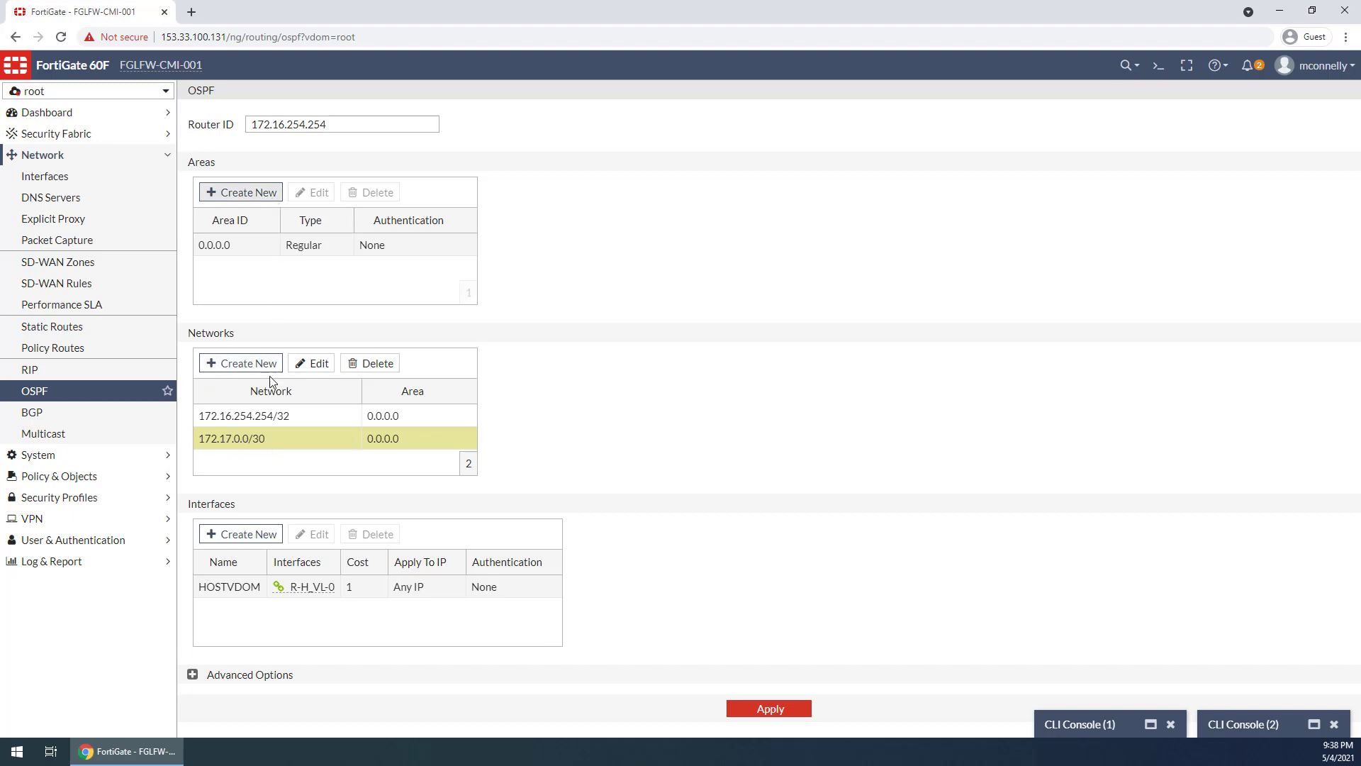
# Switch back to the Hosts VDOM's OSPF settings, highlight the 172.17.0.0/30 network and examine the advanced and redistribution options
pyautogui.click(101, 94)
pyautogui.click(78, 173)
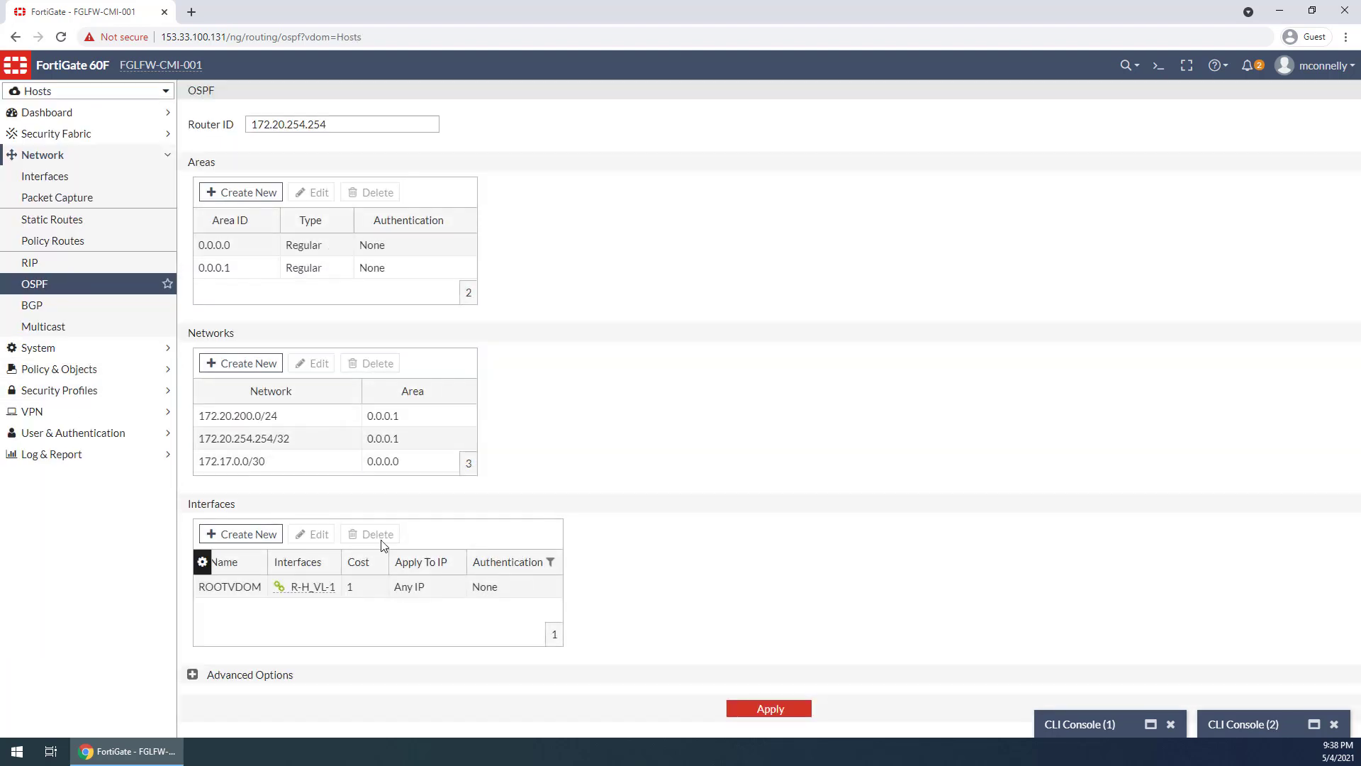
pyautogui.click(223, 468)
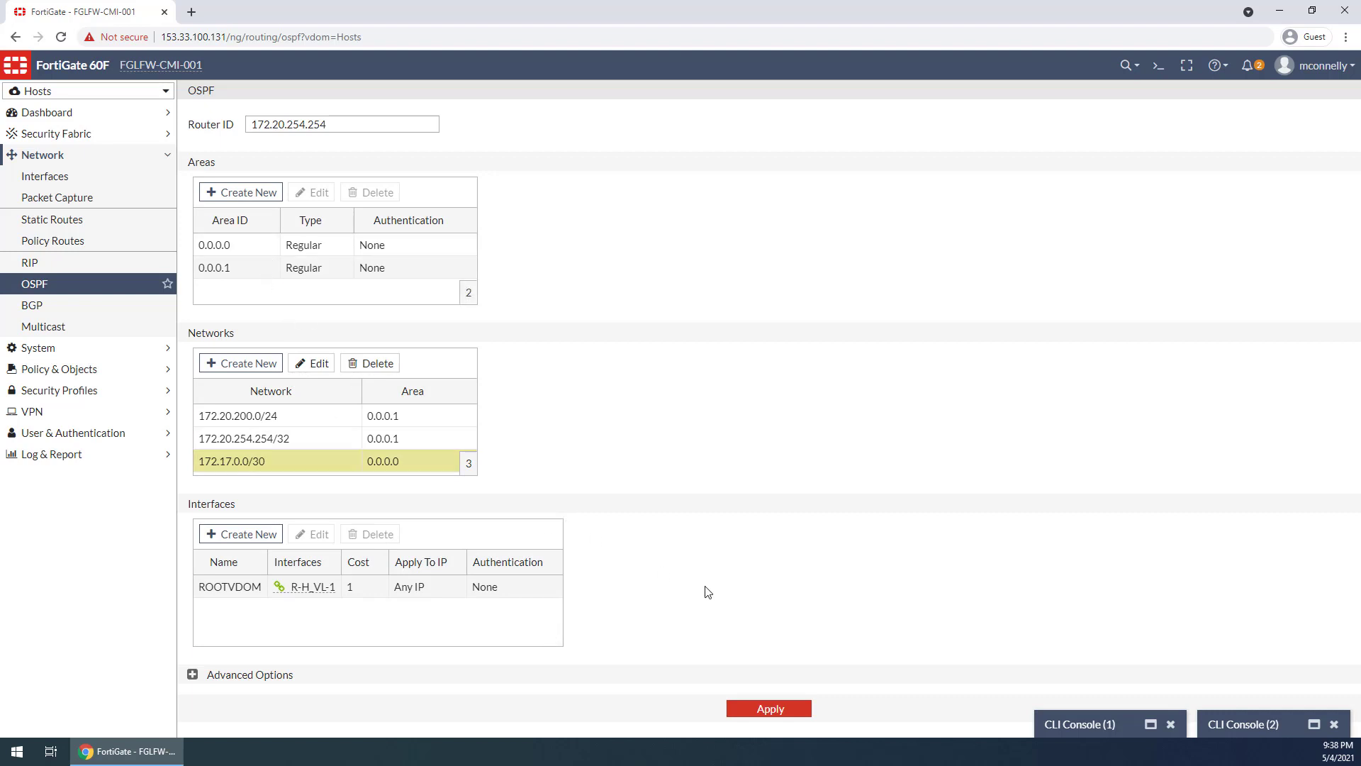
pyautogui.click(193, 675)
pyautogui.scroll(-3, 236, 477)
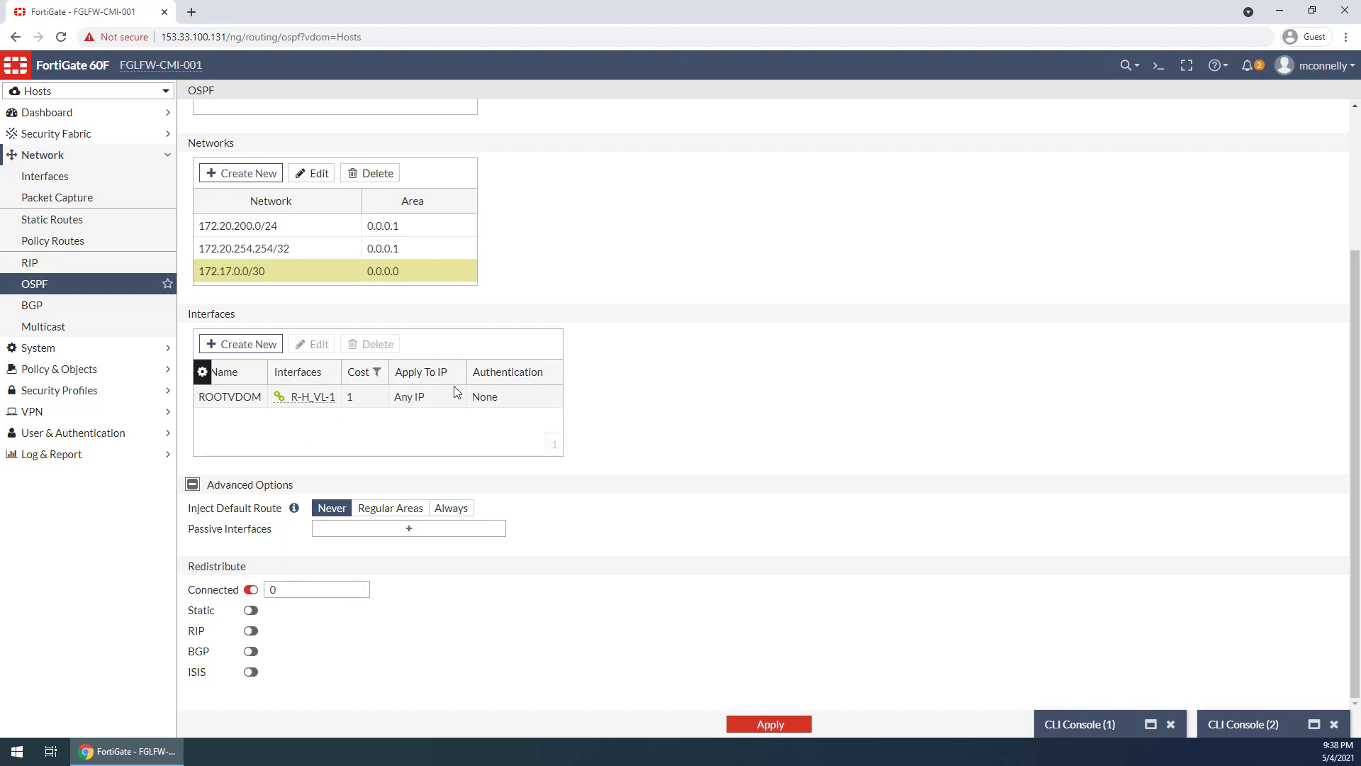
# Bring up the root VDOM console and highlight the 172.20.200.0/24 and 172.20.254.254/32 inter-area routes and the first route's age
pyautogui.click(1244, 724)
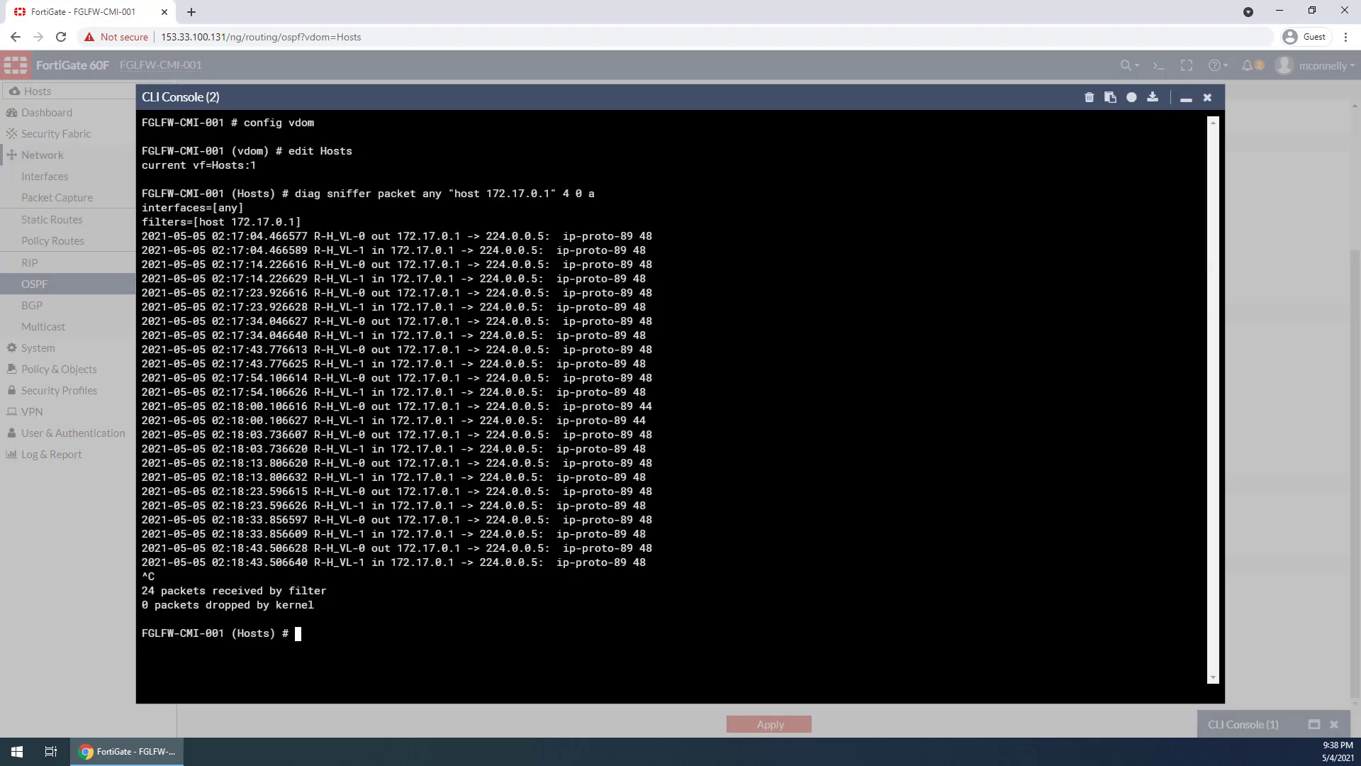
pyautogui.click(1185, 100)
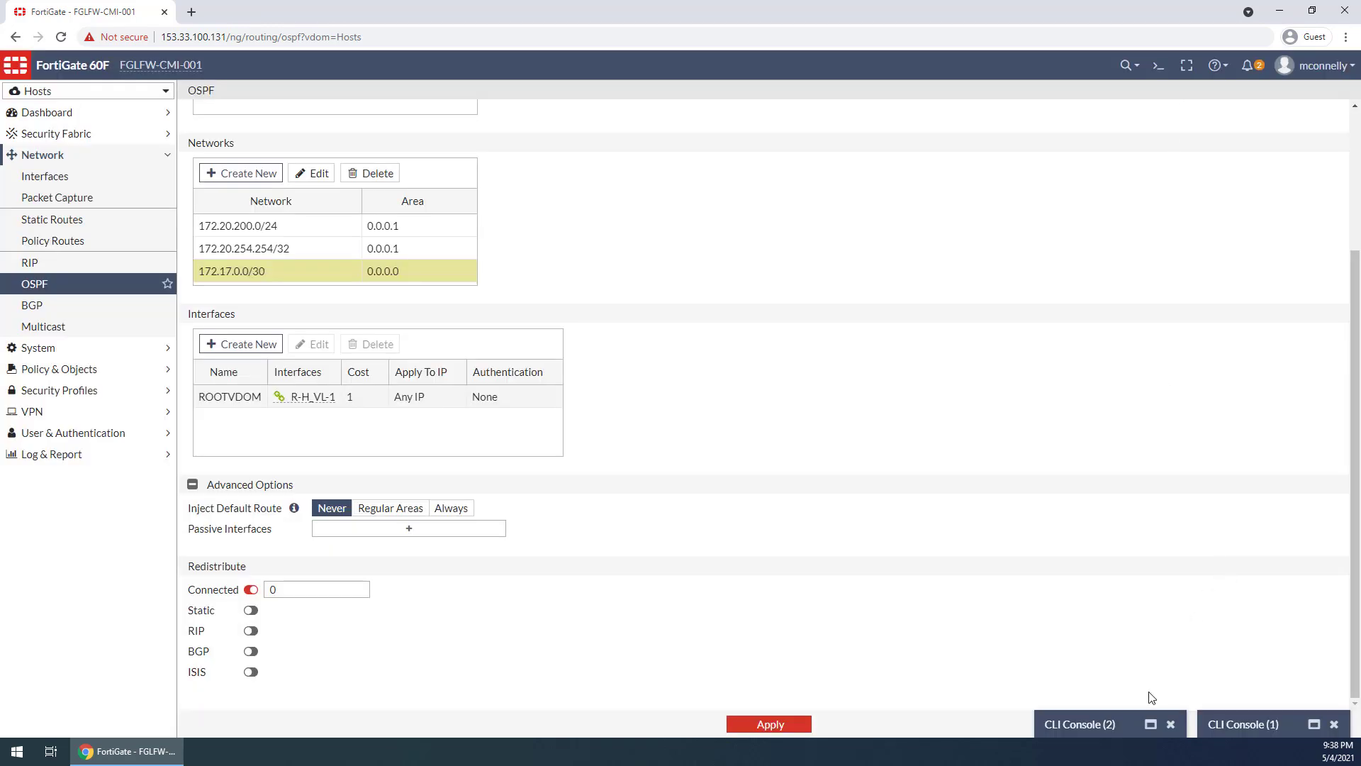
pyautogui.click(1049, 716)
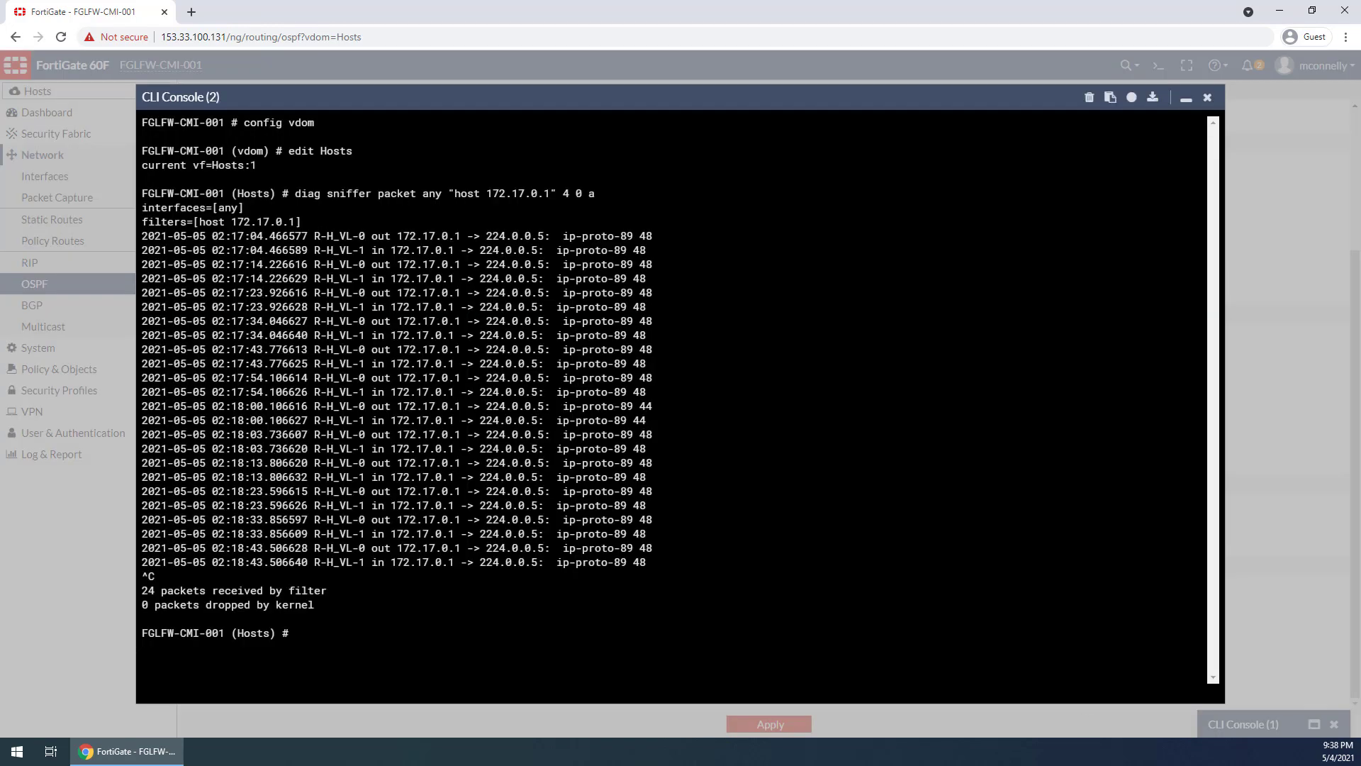
pyautogui.click(1189, 105)
pyautogui.click(1221, 716)
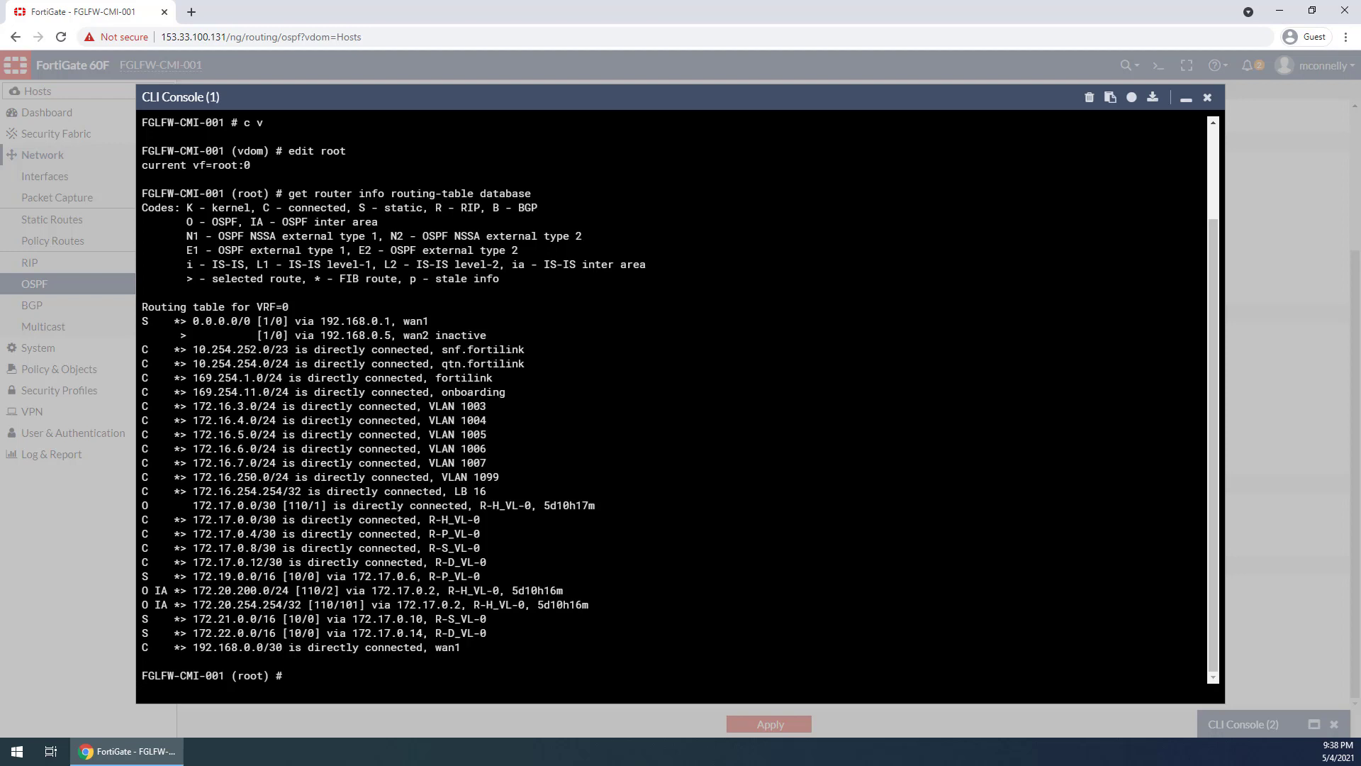
pyautogui.moveTo(225, 193); pyautogui.dragTo(302, 193)
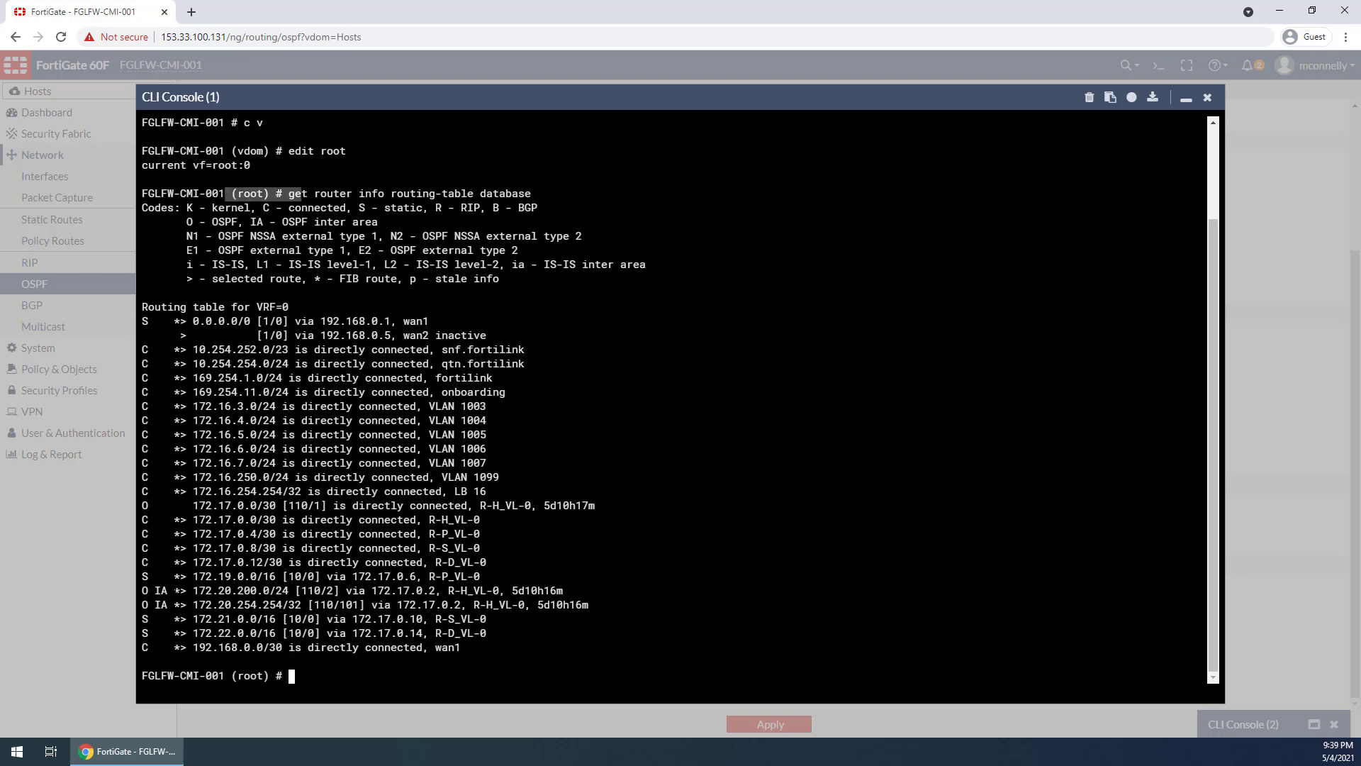
pyautogui.moveTo(599, 605); pyautogui.dragTo(144, 590)
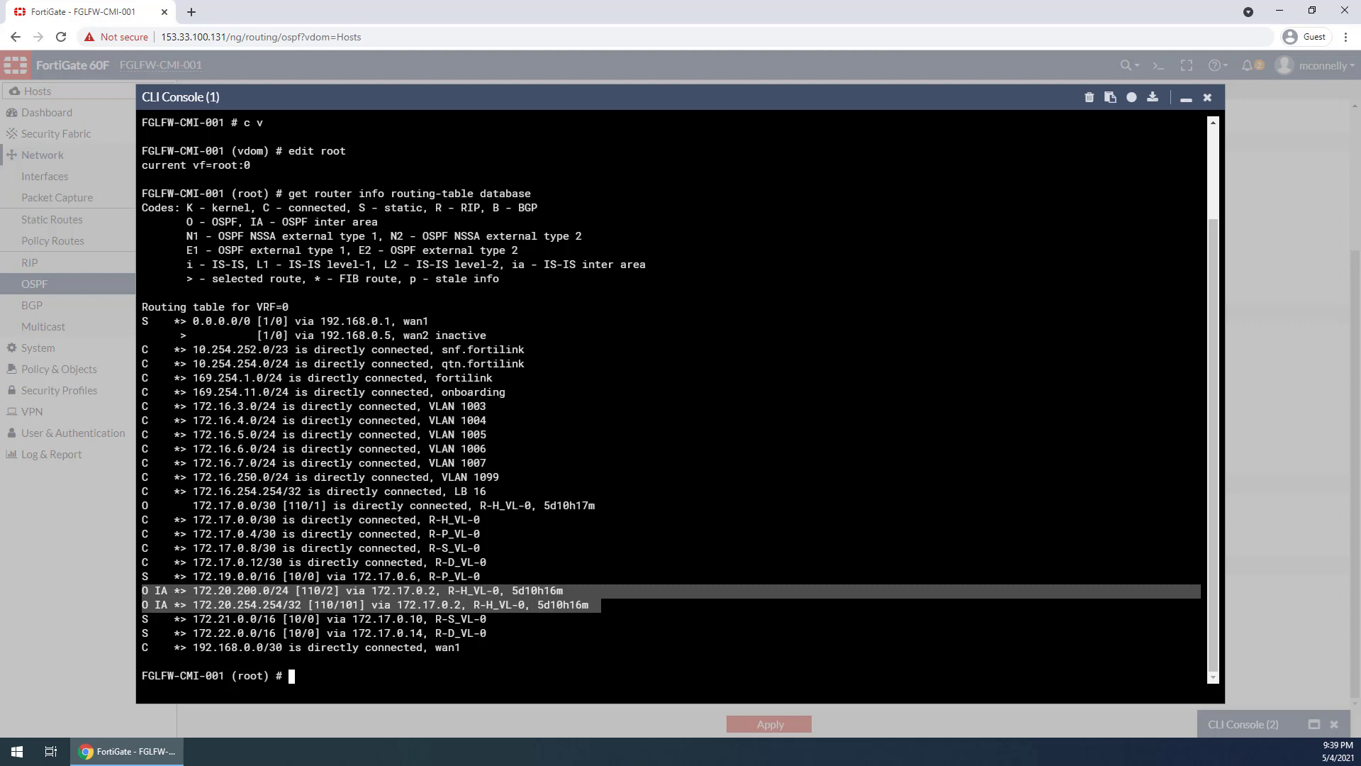
pyautogui.moveTo(511, 590); pyautogui.dragTo(575, 590)
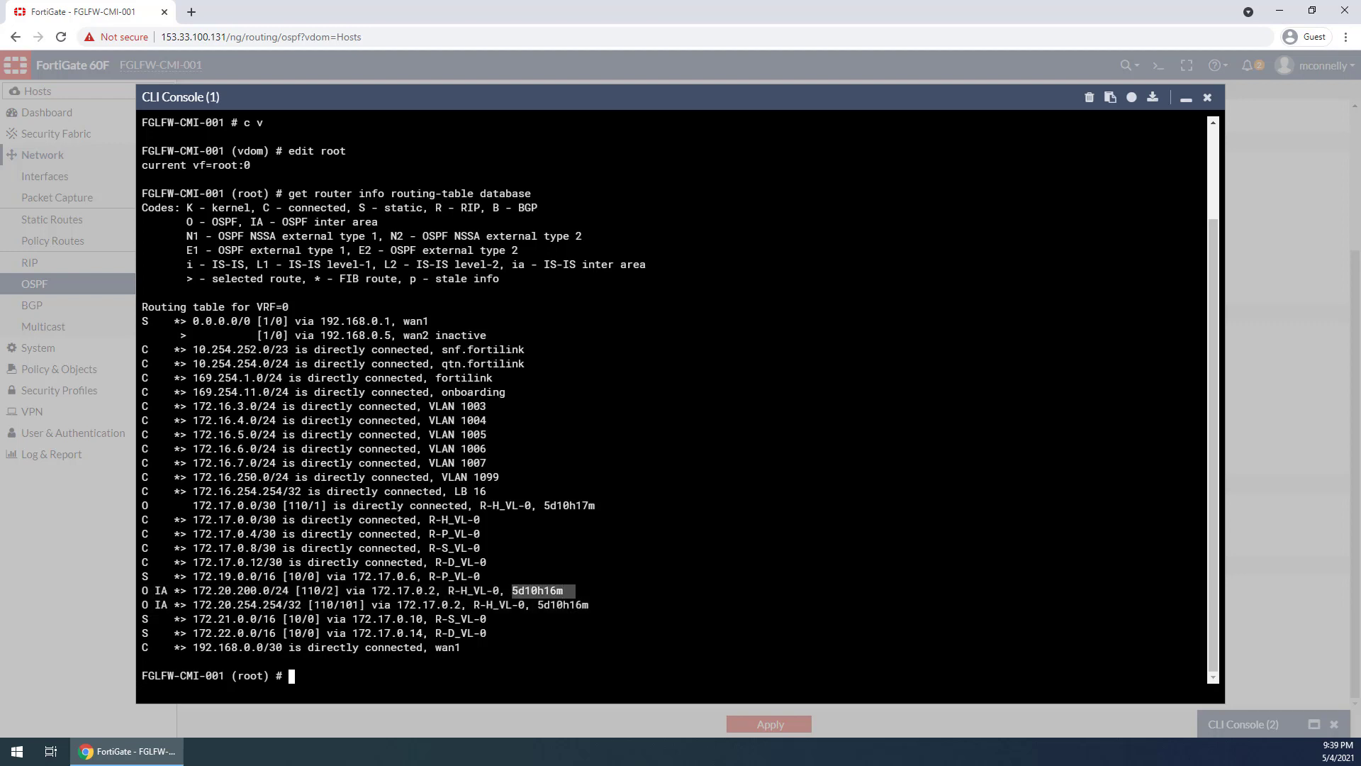
# Compare the OSPF and connected entries for 172.17.0.0/30 in root's routing table, then highlight the 172.20.200.0/24 network
pyautogui.click(253, 506)
pyautogui.moveTo(193, 505); pyautogui.dragTo(595, 505)
pyautogui.click(598, 505)
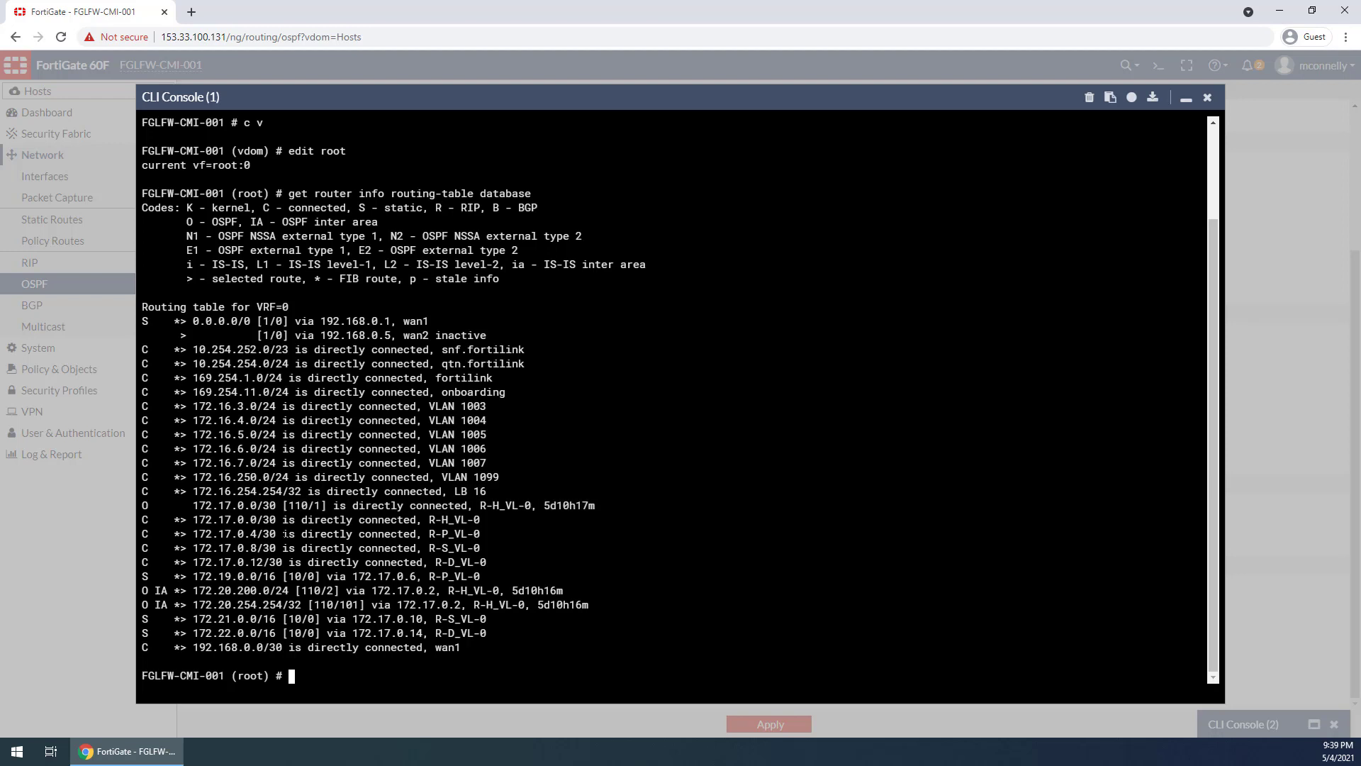
pyautogui.moveTo(225, 520); pyautogui.dragTo(479, 511)
pyautogui.click(476, 519)
pyautogui.moveTo(193, 591); pyautogui.dragTo(297, 591)
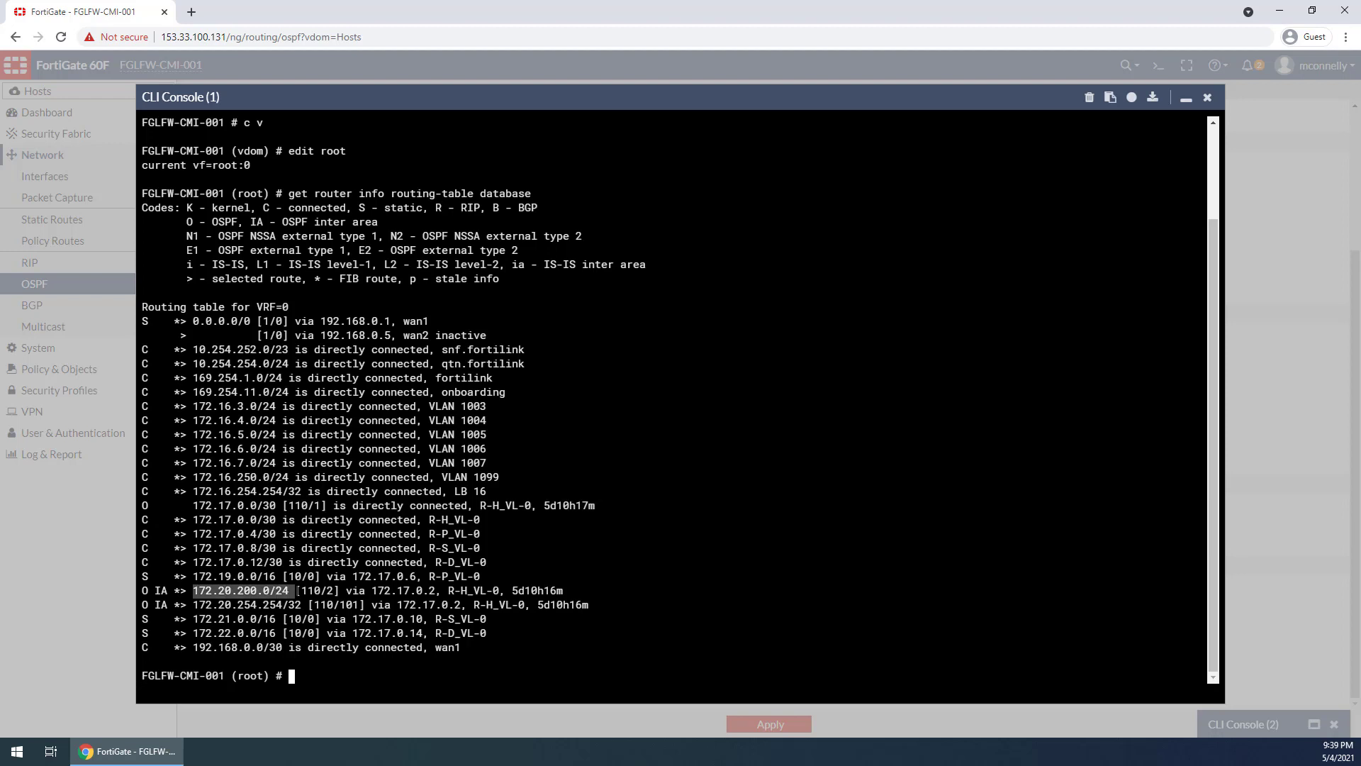
# Minimize the consoles, open the Hosts VDOM's interface list, expand npu0_vlink0 and select the VLAN 200 GW interface
pyautogui.click(1185, 99)
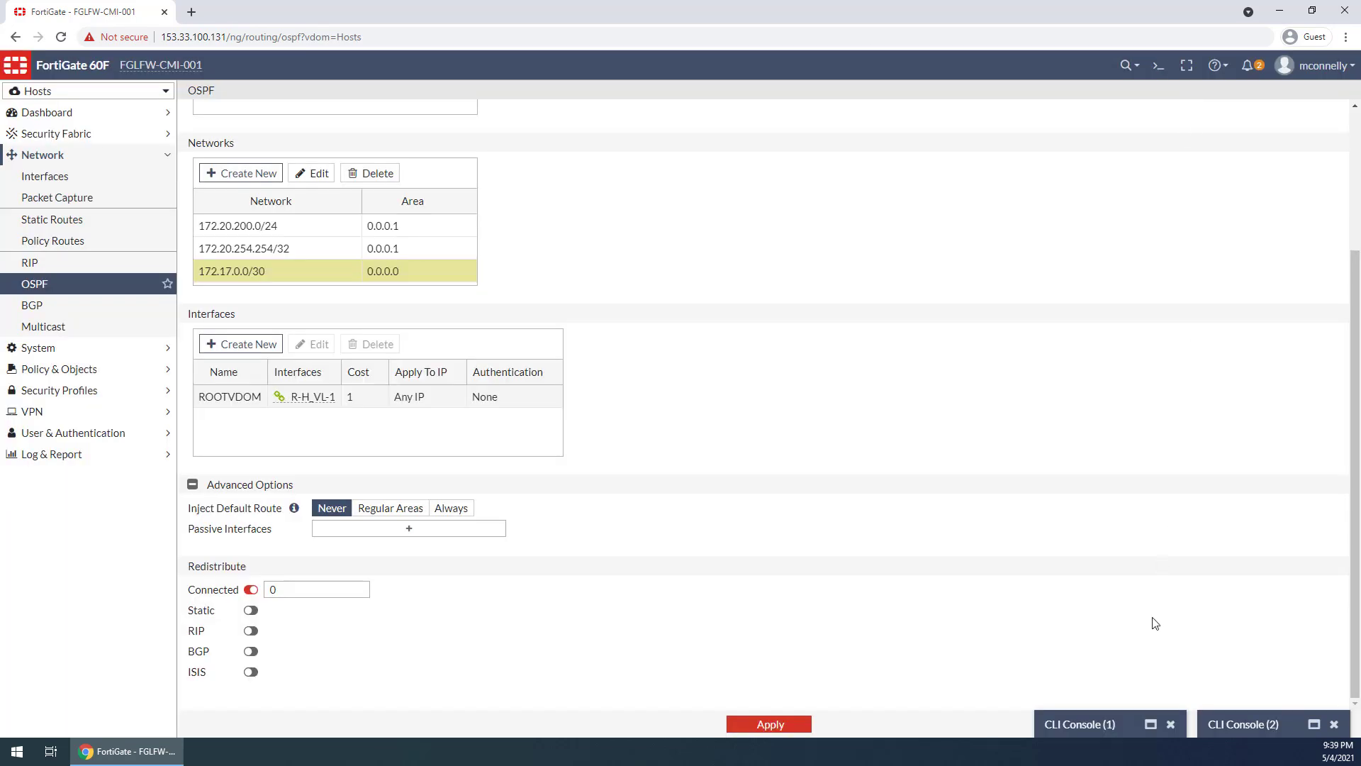
pyautogui.click(1114, 731)
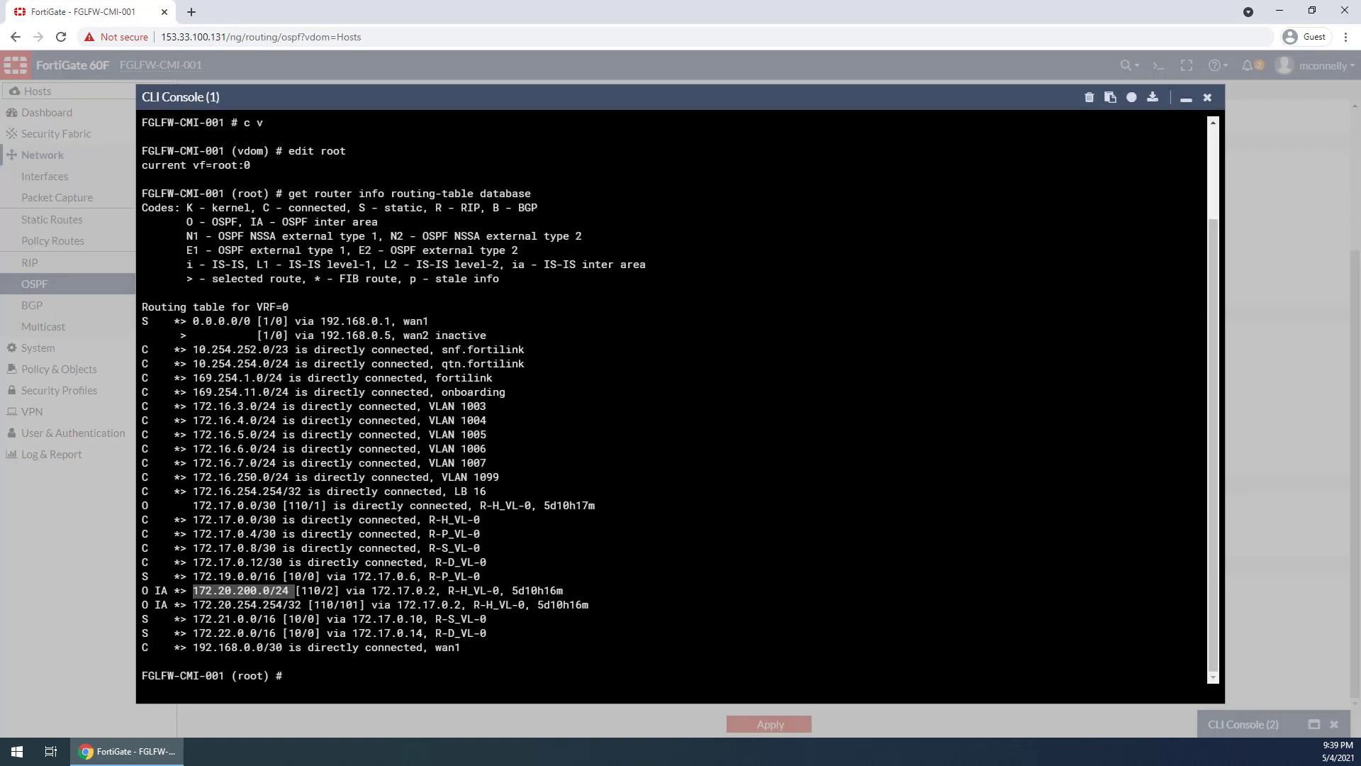
pyautogui.click(1186, 100)
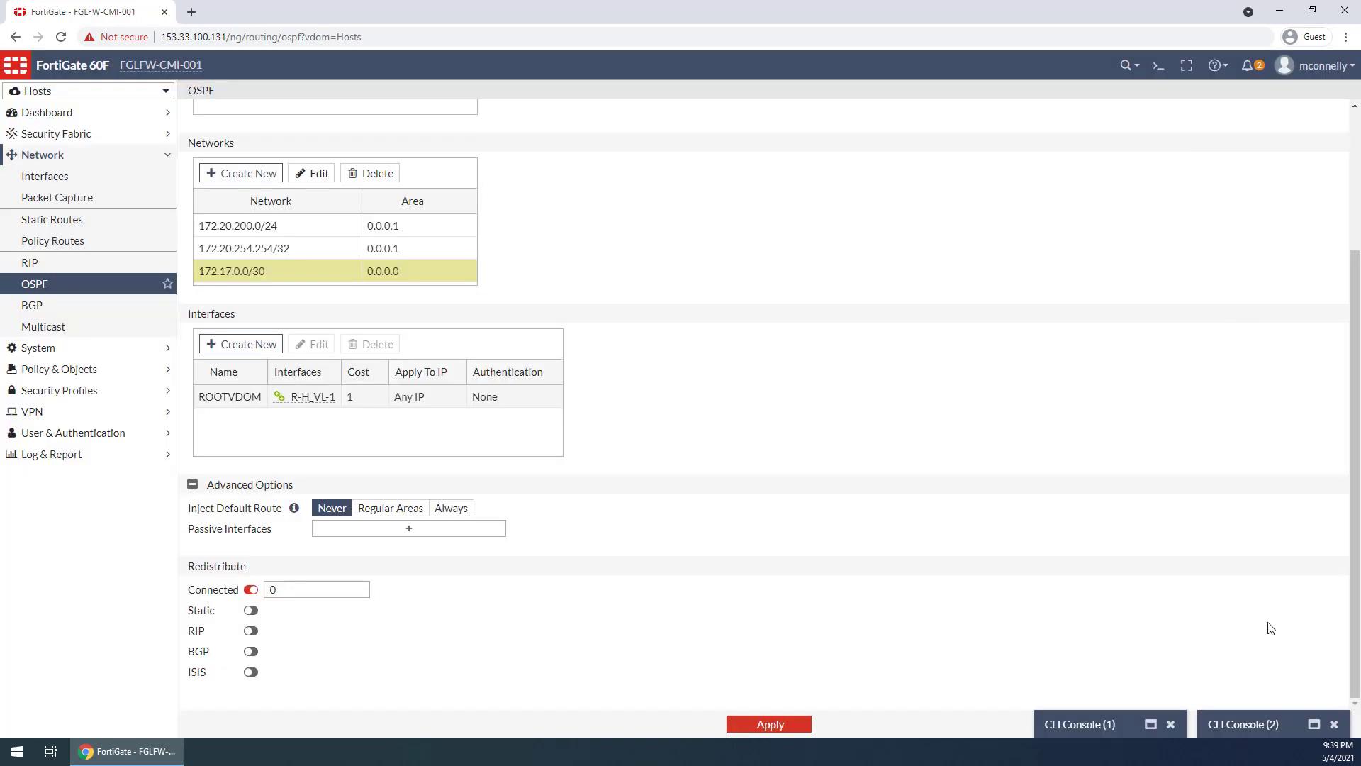
pyautogui.click(1246, 724)
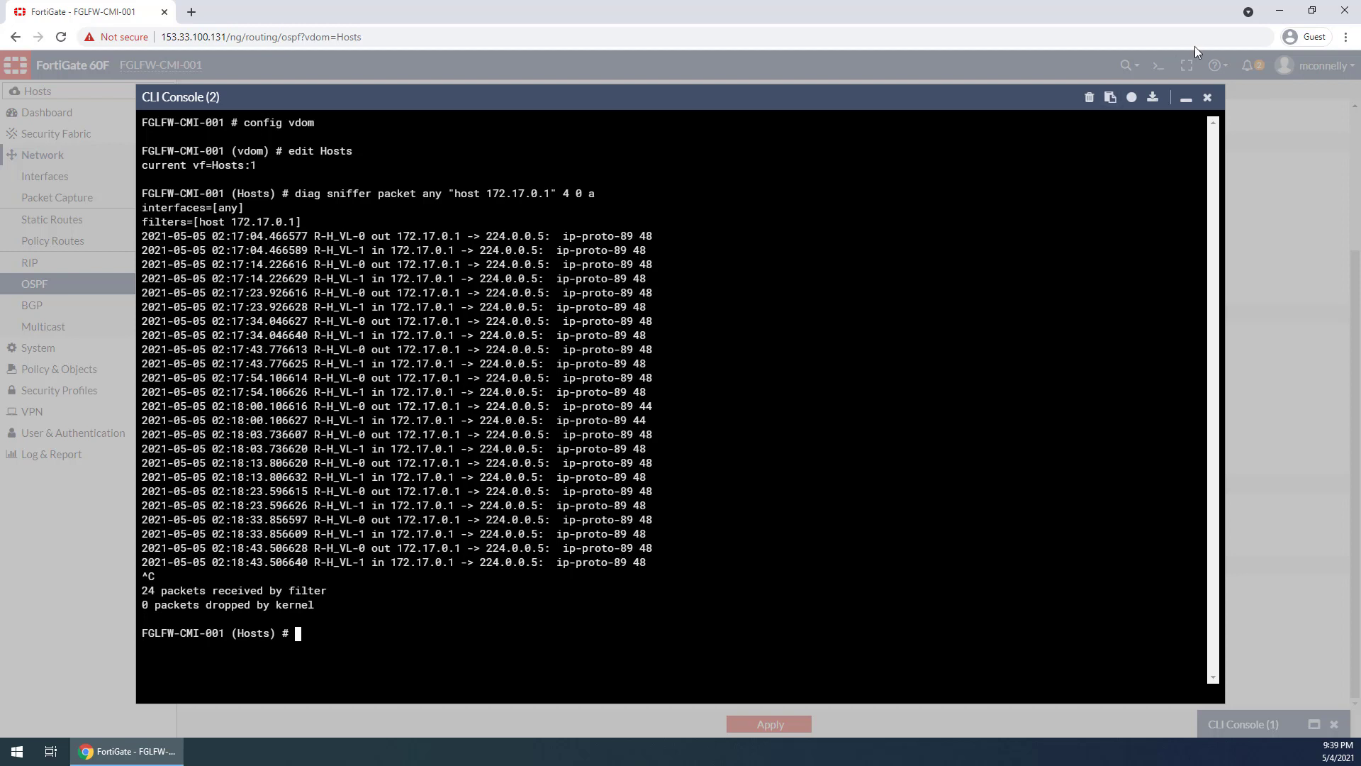
pyautogui.click(1185, 98)
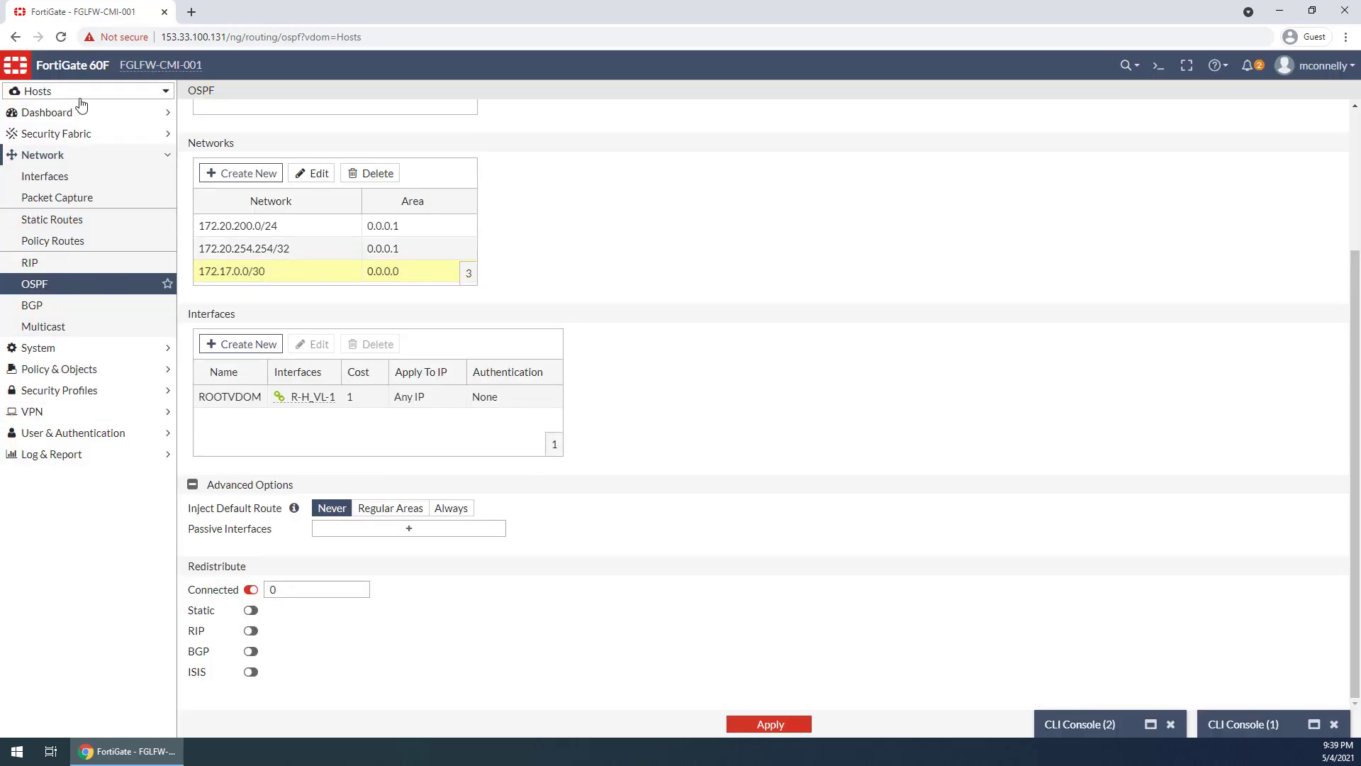
pyautogui.click(57, 176)
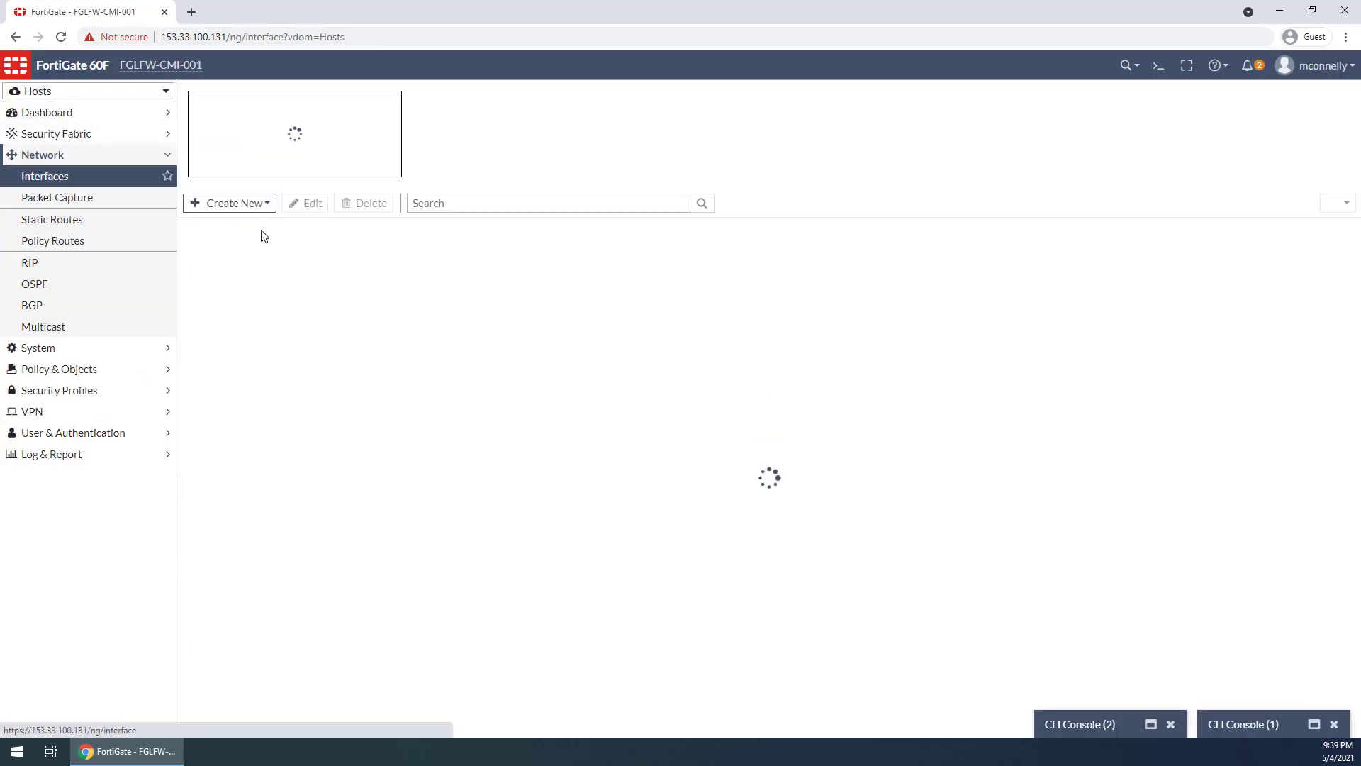
pyautogui.click(188, 307)
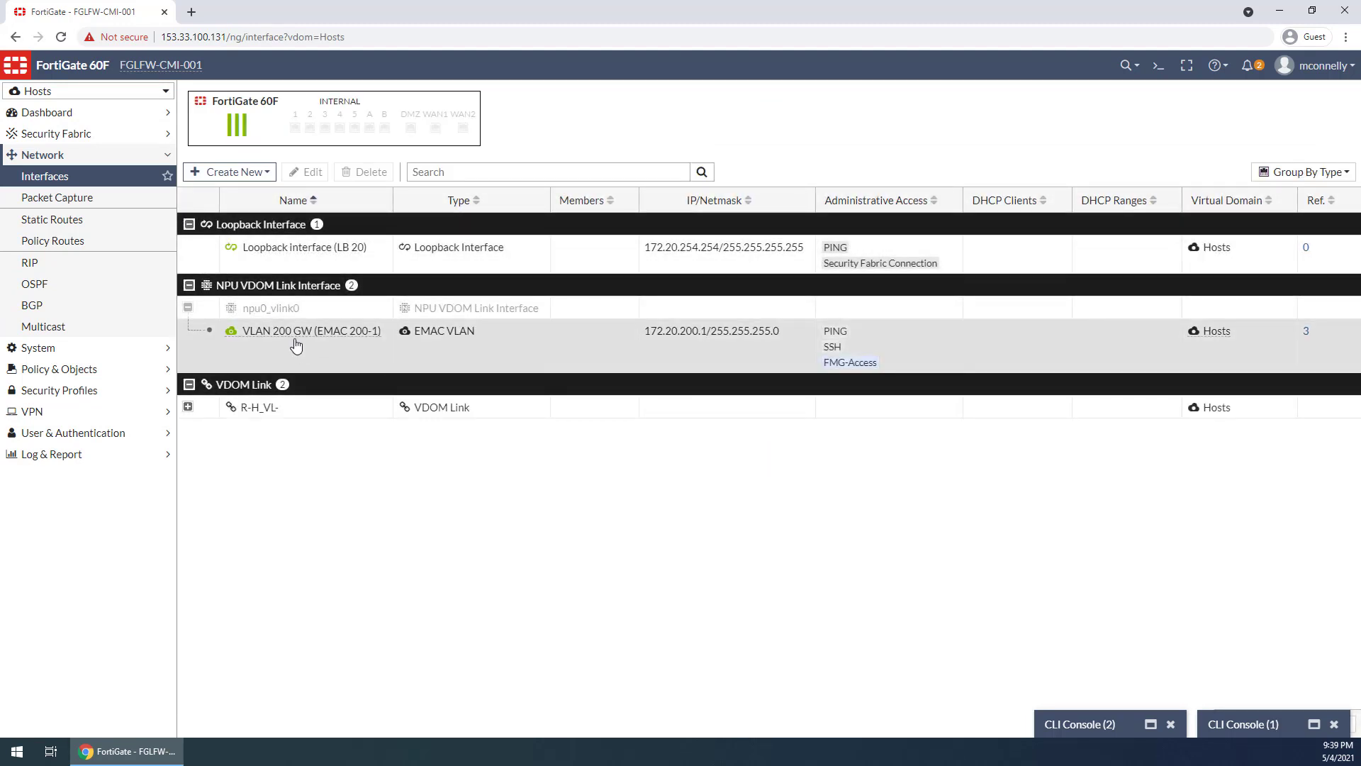
pyautogui.click(285, 337)
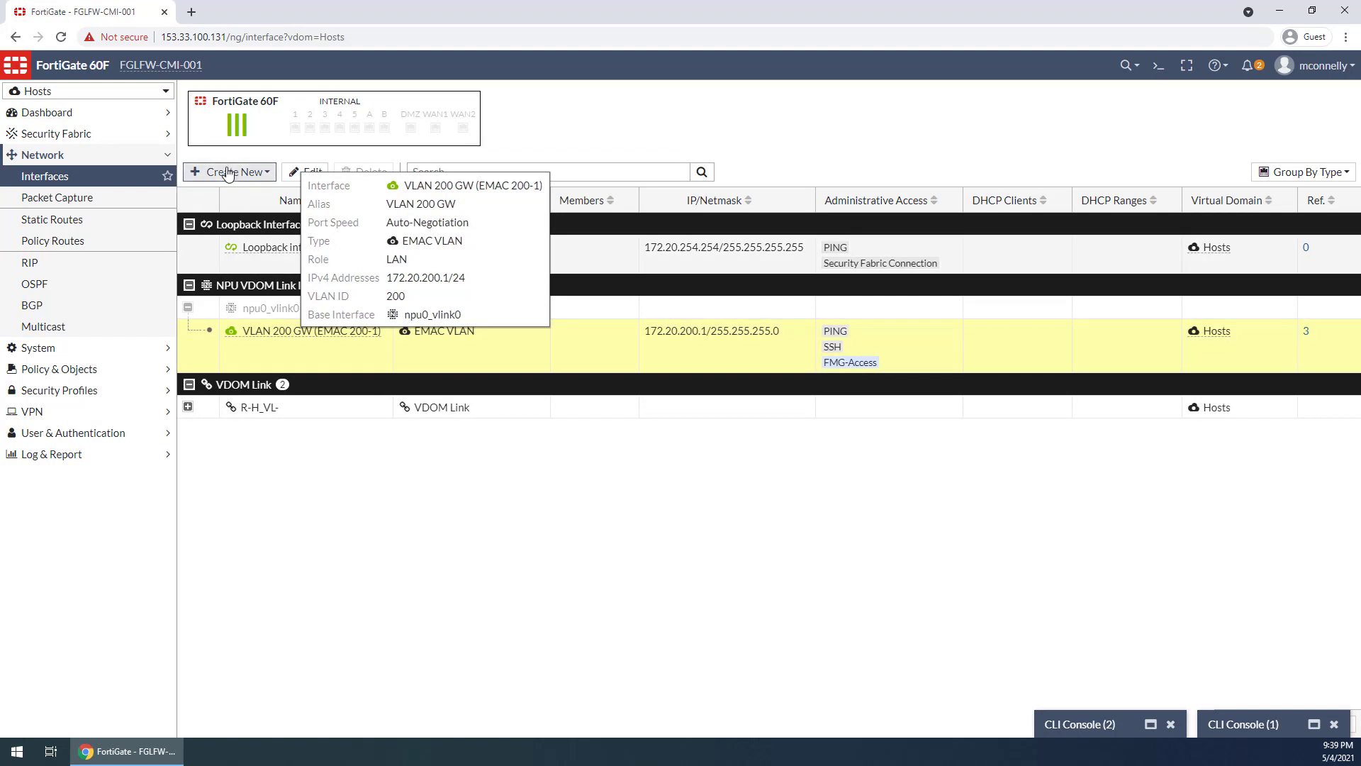
pyautogui.click(229, 172)
pyautogui.click(225, 192)
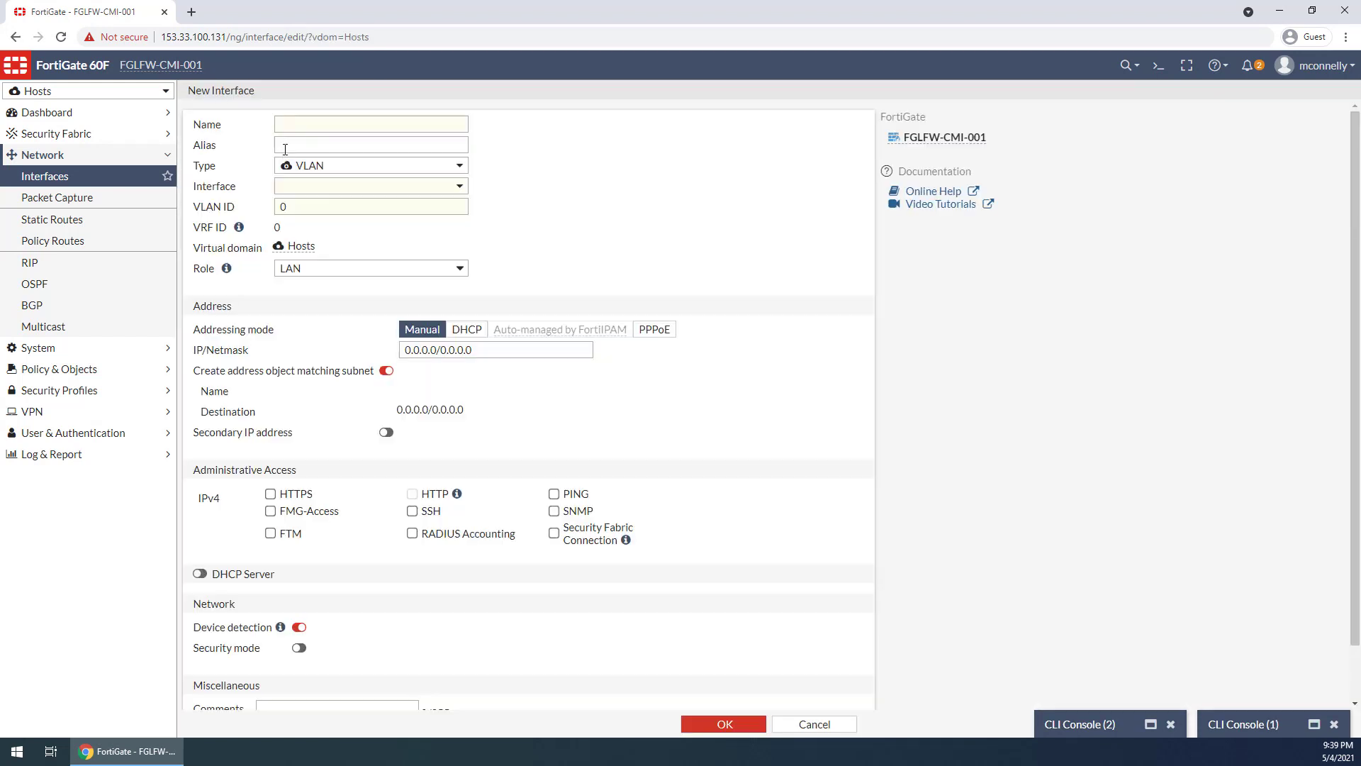
pyautogui.click(44, 176)
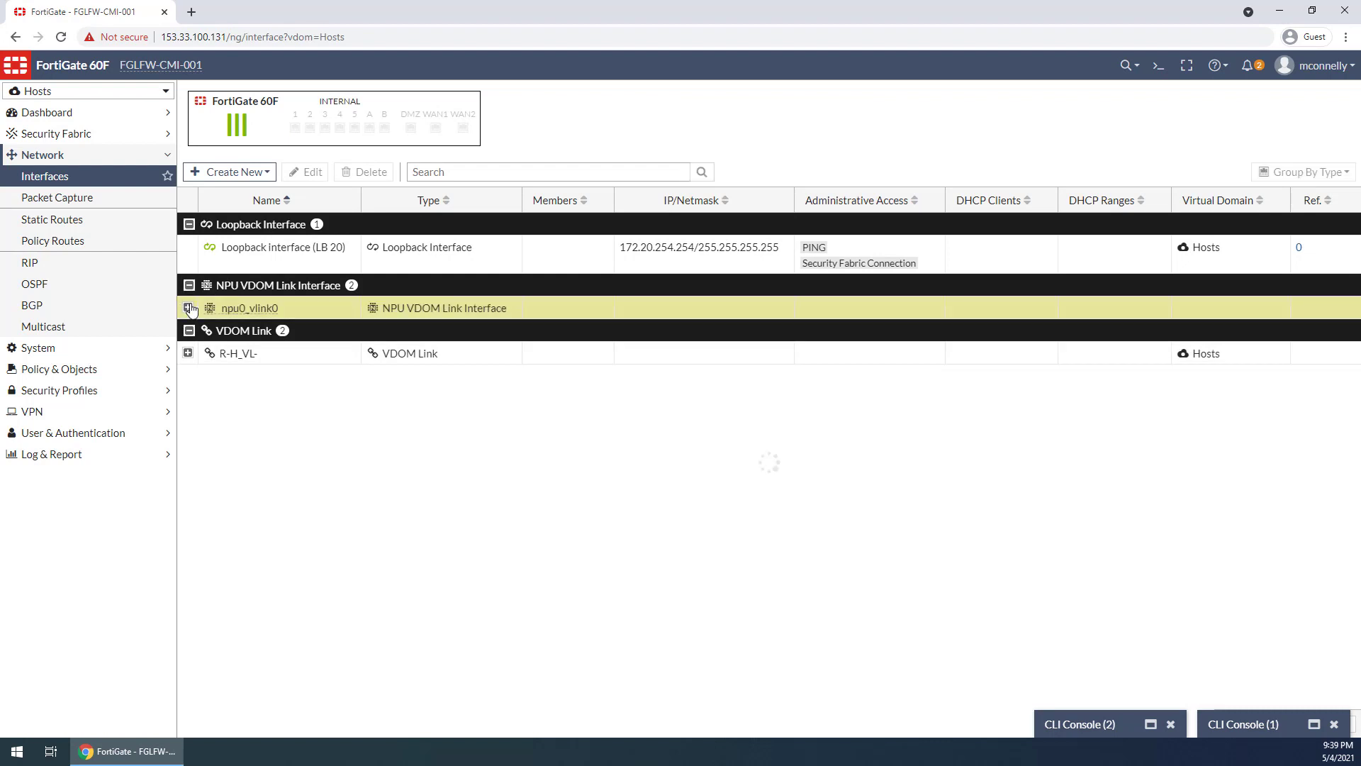
# Highlight the 172.20.200.1 address of the VLAN 200 GW interface in the Hosts VDOM's interface list
pyautogui.moveTo(711, 331); pyautogui.dragTo(640, 345)
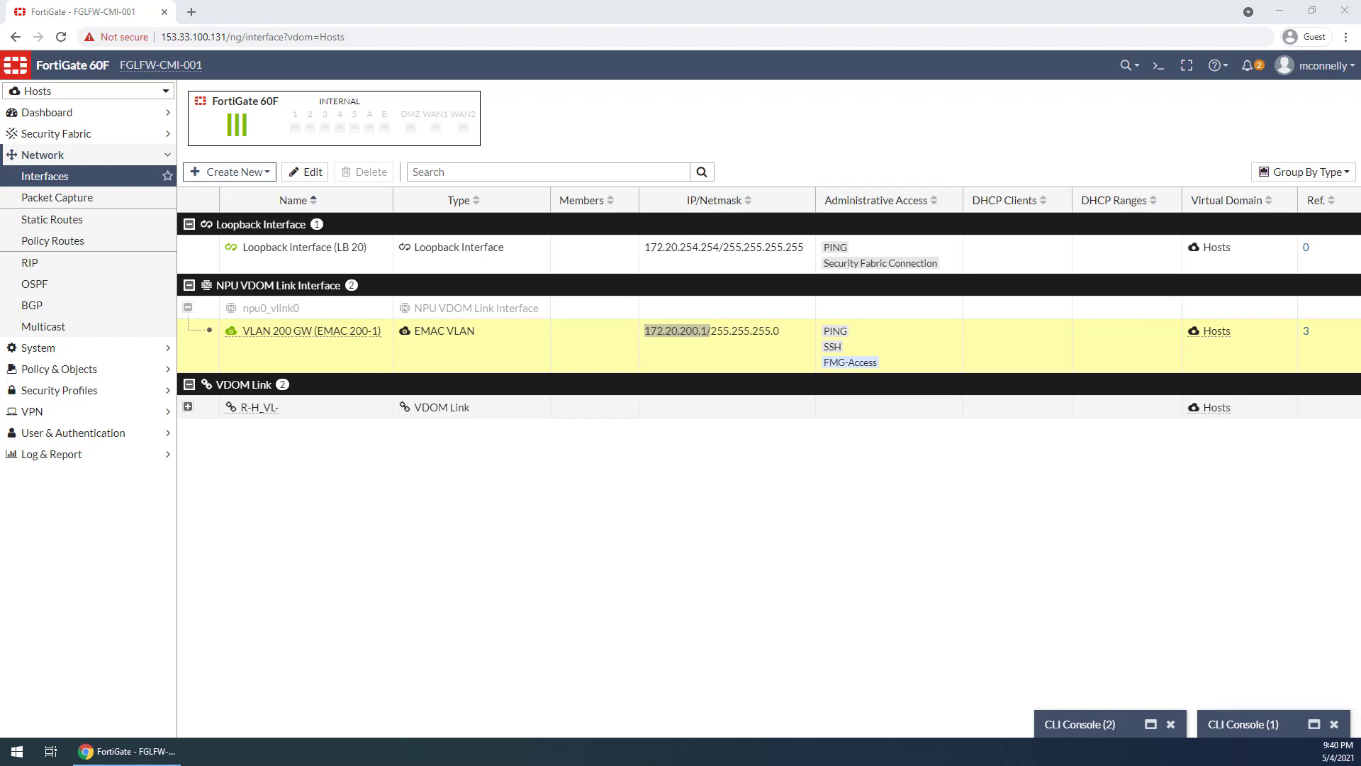
pyautogui.click(682, 240)
pyautogui.moveTo(178, 212); pyautogui.dragTo(1023, 461)
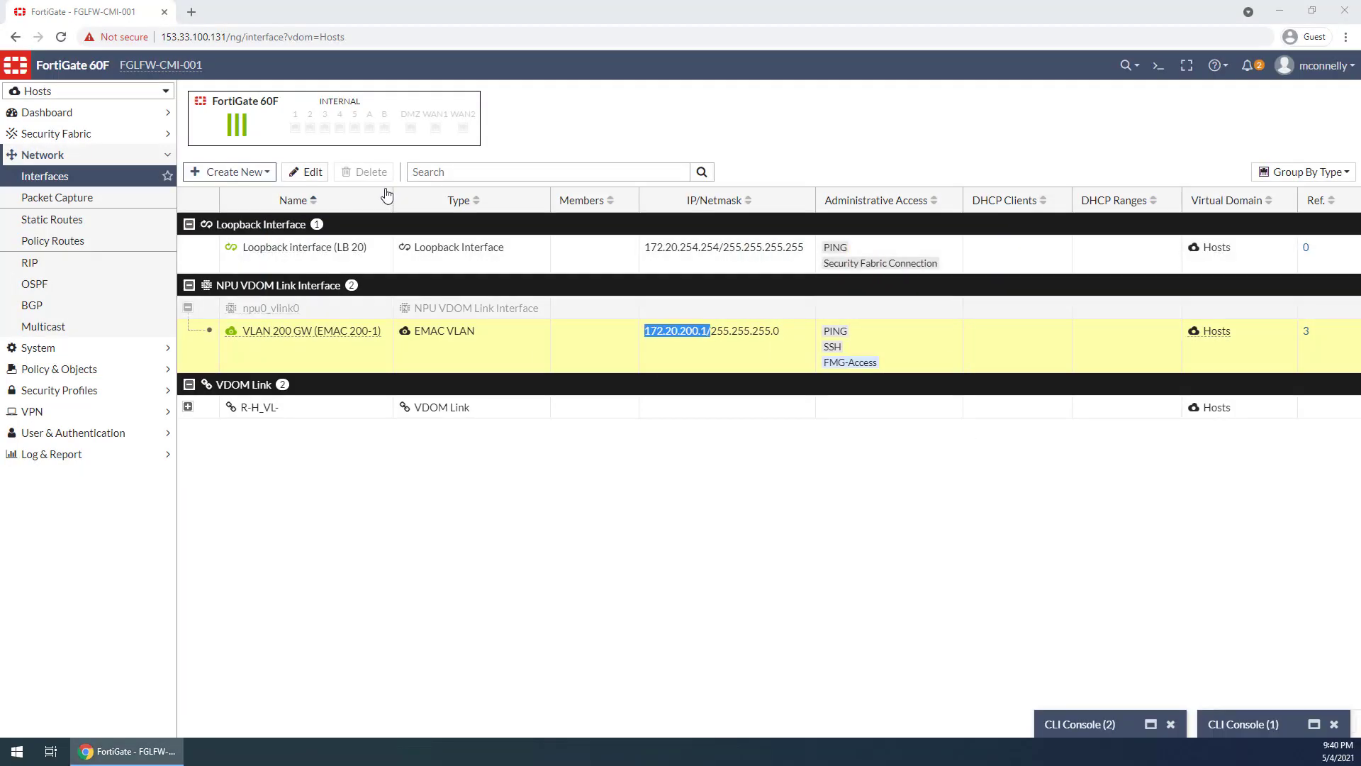
pyautogui.moveTo(876, 81); pyautogui.dragTo(900, 90)
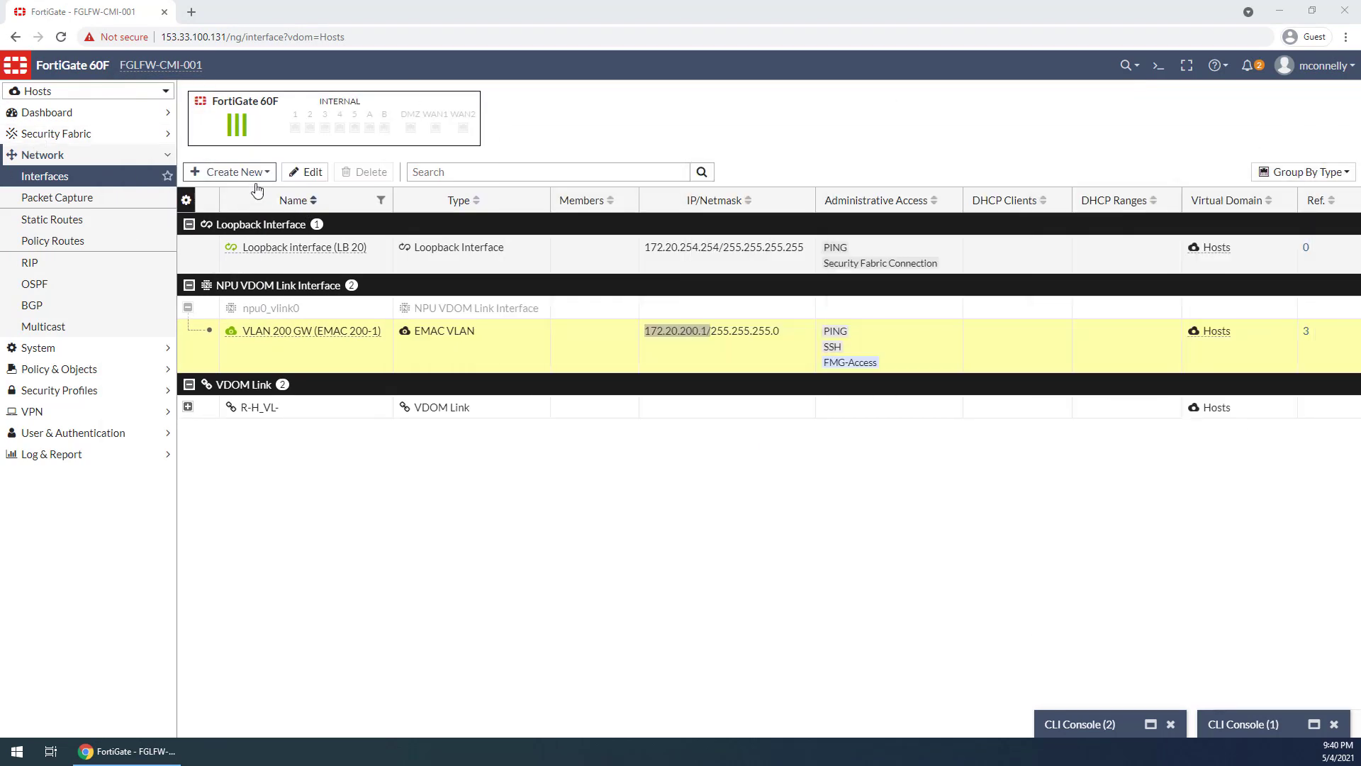
# Start a new interface in the Hosts VDOM named EMAC 201-1 with the alias VLAN 201 GW
pyautogui.click(227, 173)
pyautogui.click(224, 197)
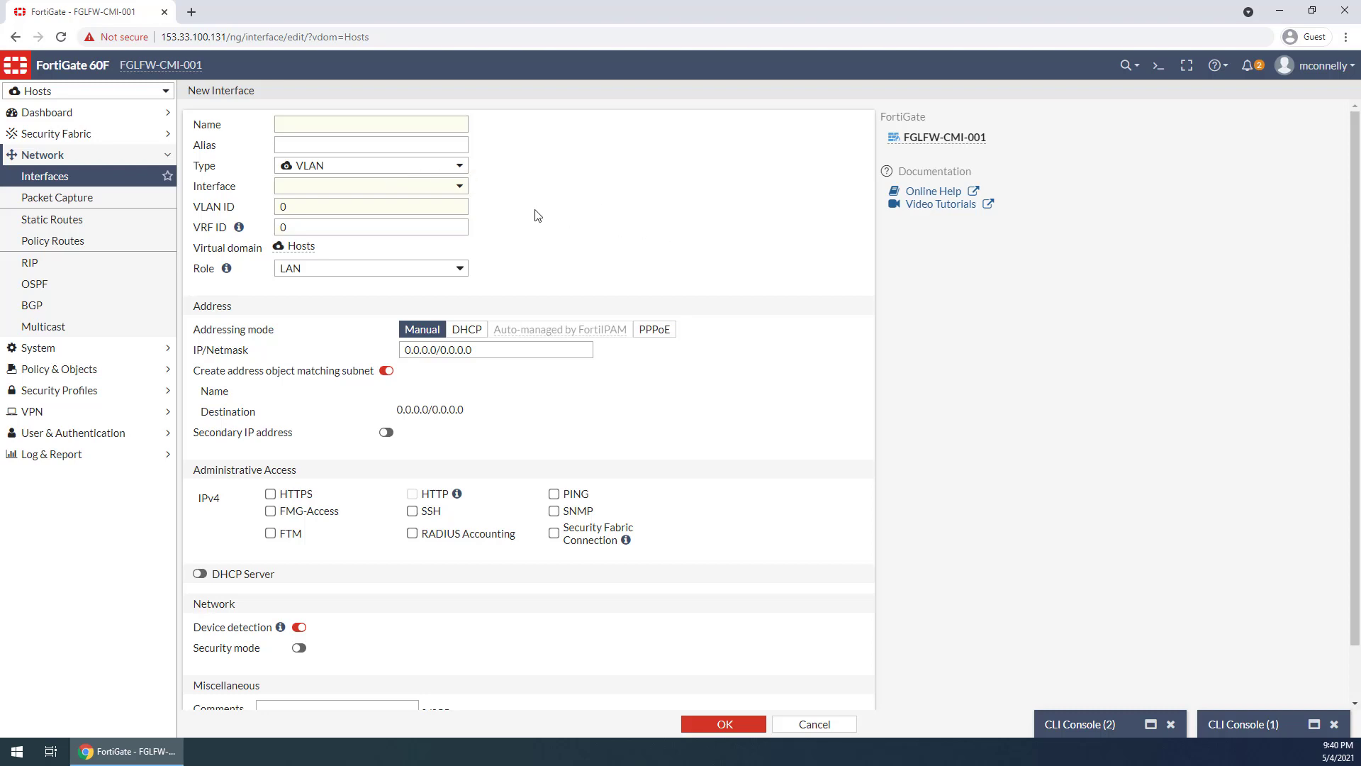
pyautogui.click(326, 124)
pyautogui.write('EMA')
pyautogui.press('BackSpace')
pyautogui.press('BackSpace')
pyautogui.write('MAC')
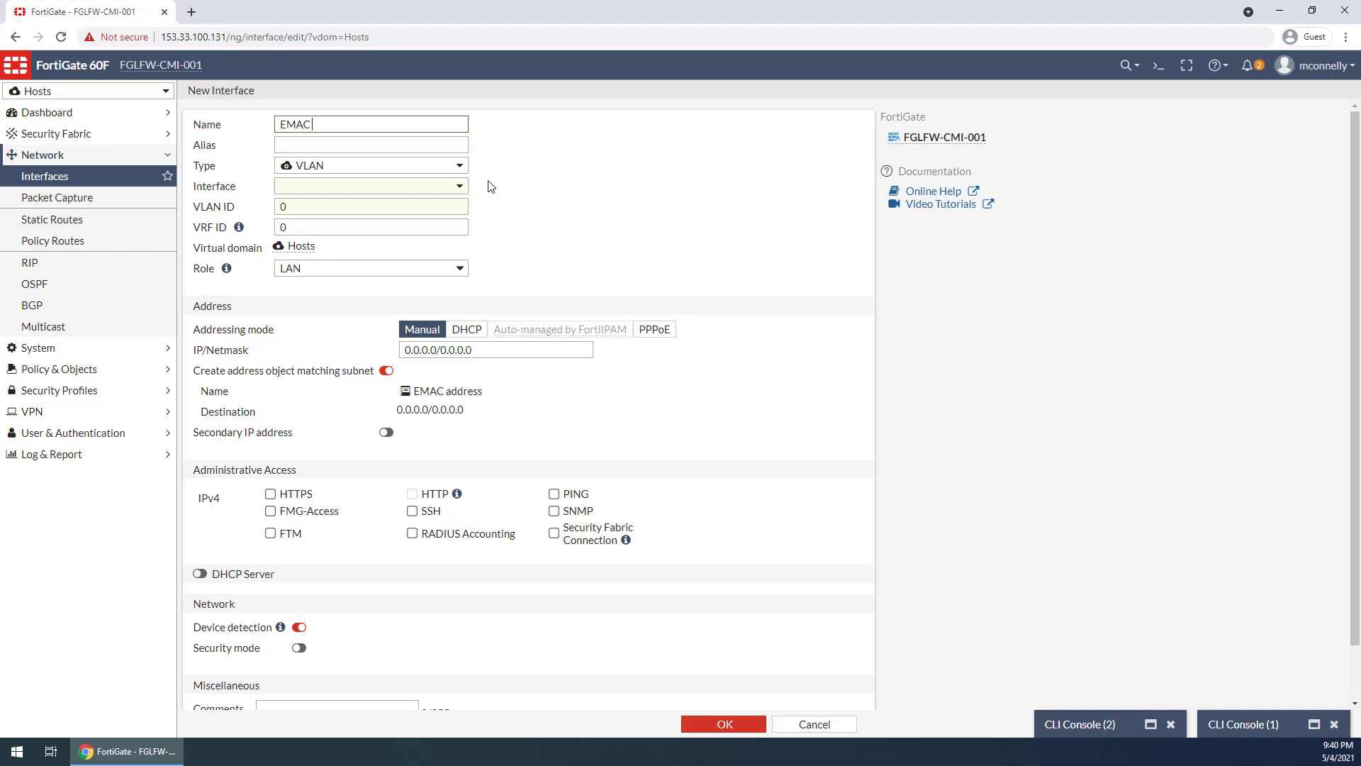
pyautogui.write(' 201-1')
pyautogui.press('Tab')
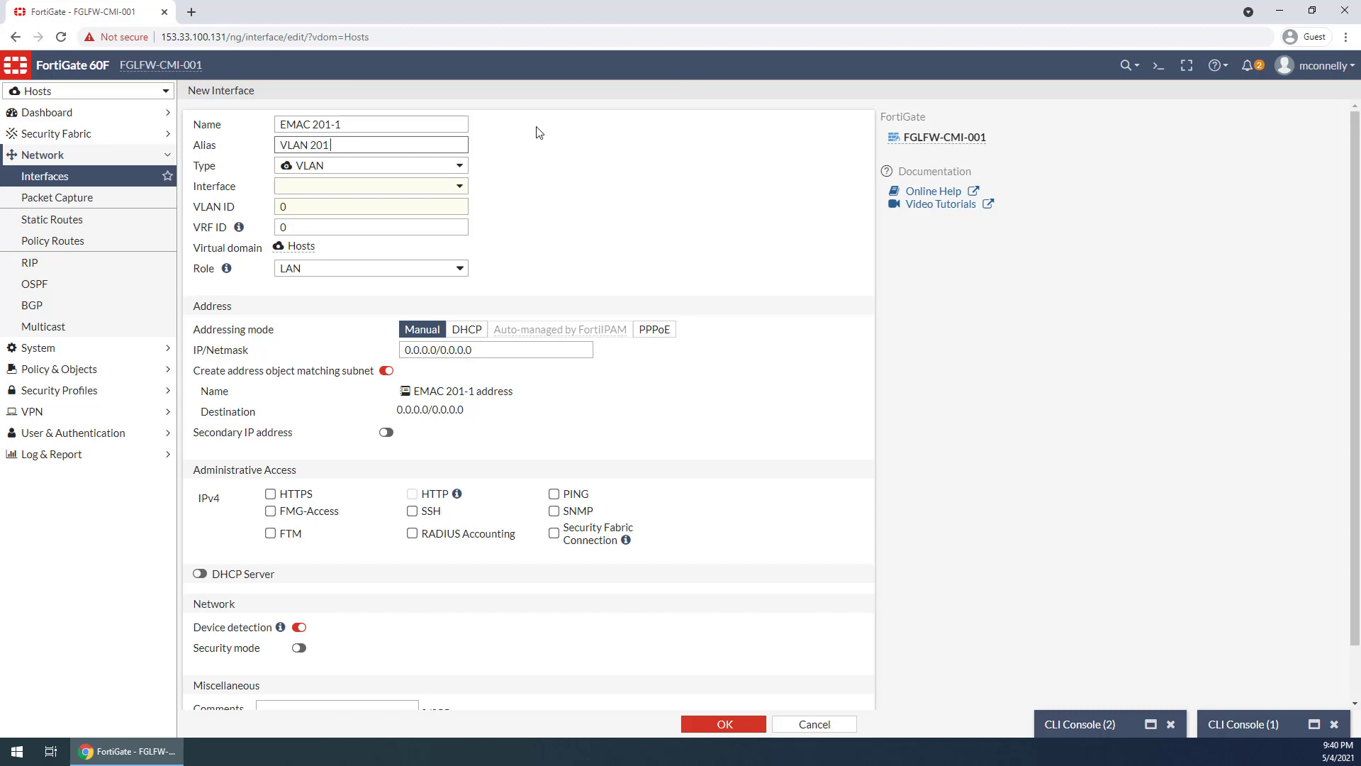
pyautogui.press('Tab')
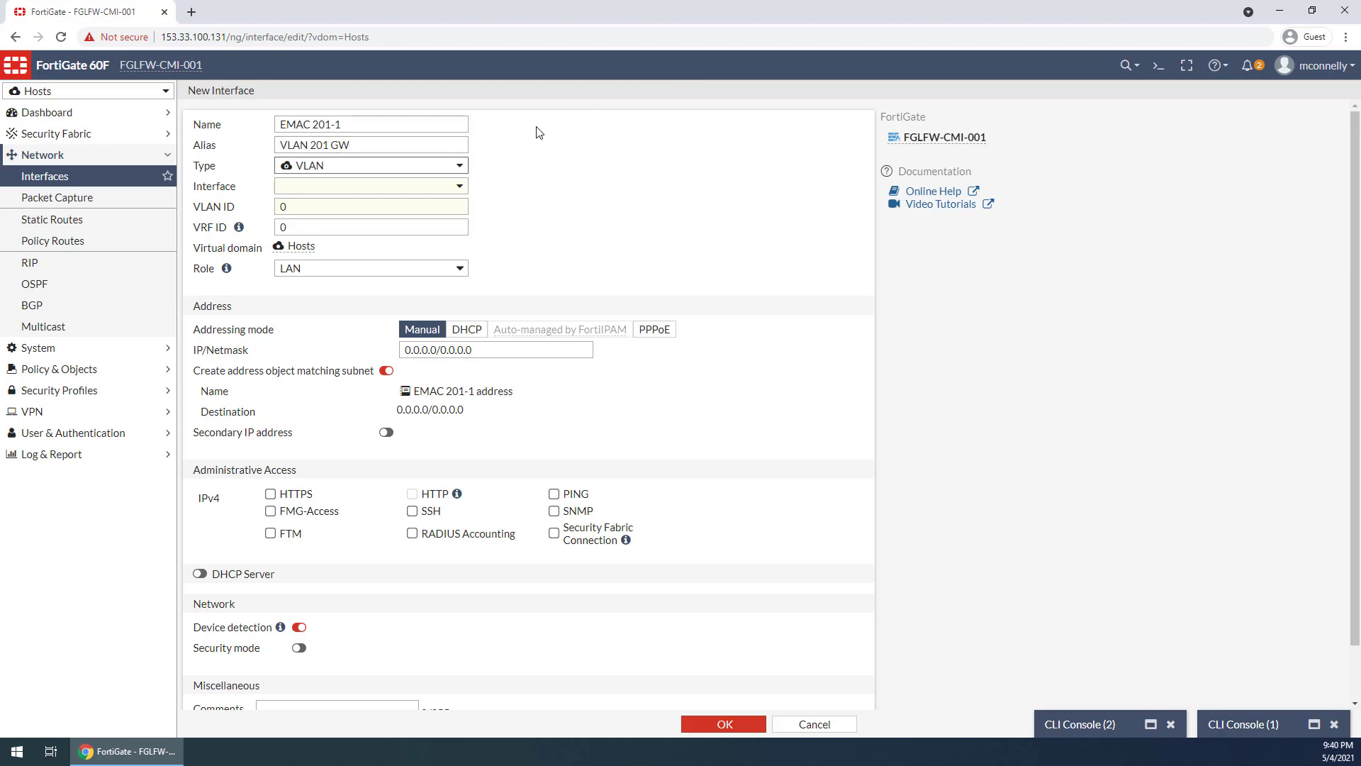
# Set the new Hosts interface's type to EMAC VLAN and try to choose its base interface
pyautogui.click(353, 165)
pyautogui.click(323, 214)
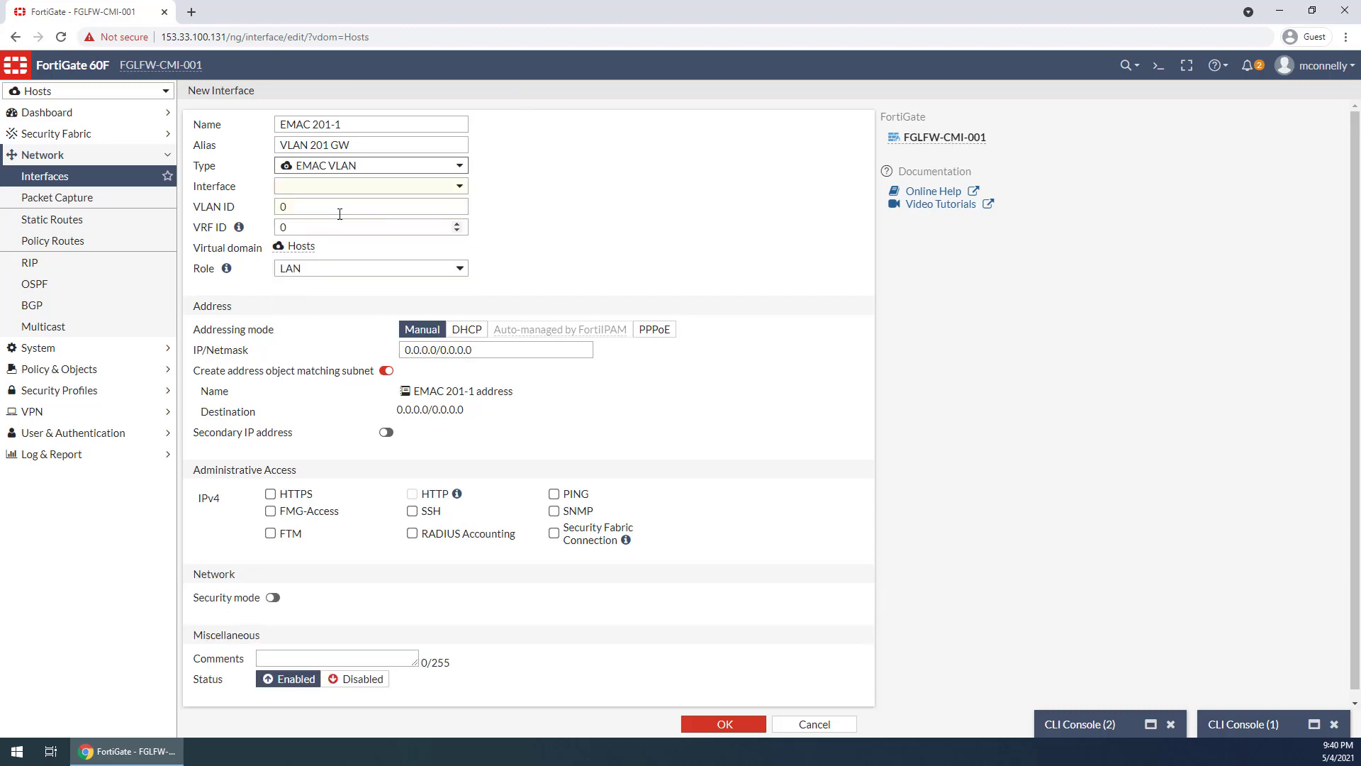
pyautogui.click(352, 185)
pyautogui.click(434, 186)
pyautogui.click(447, 187)
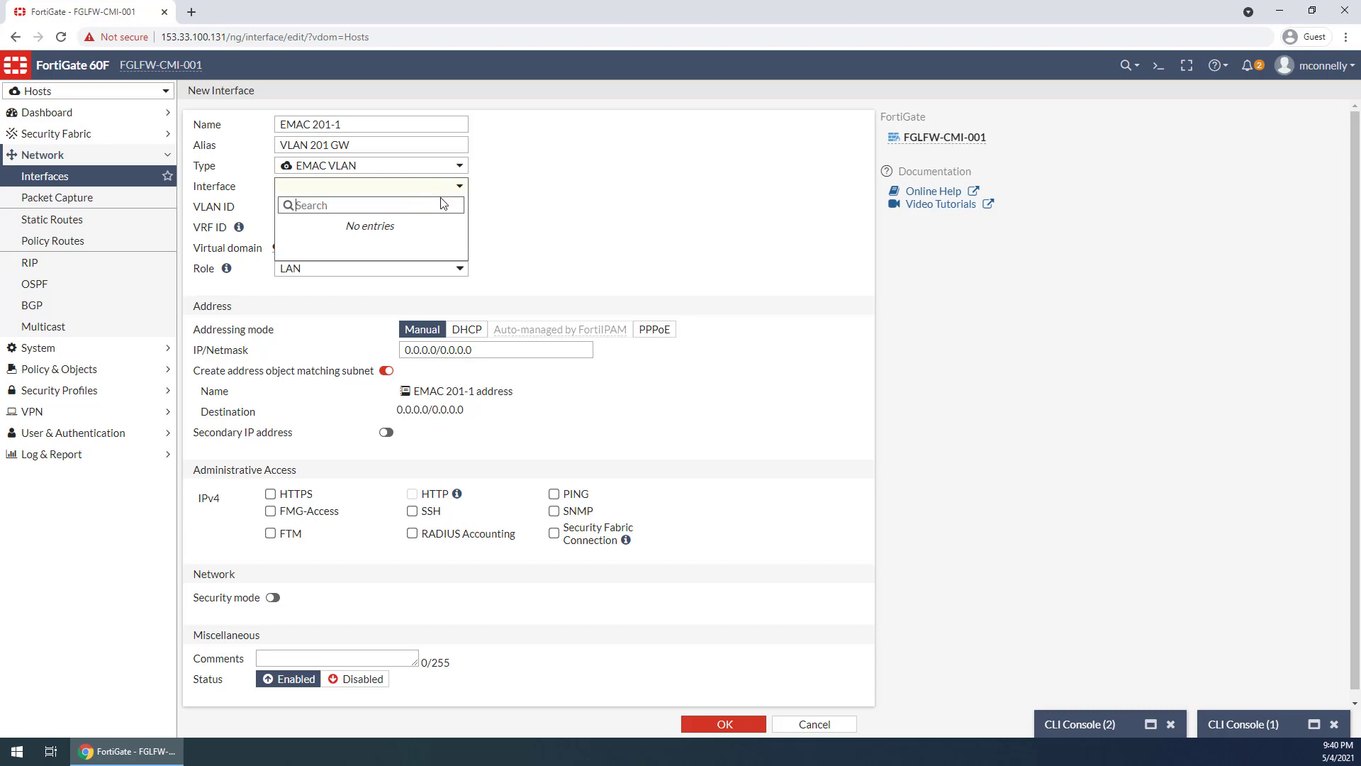
# Switch to the Global scope and start a new EMAC VLAN interface based on npu0_vlink0
pyautogui.click(89, 91)
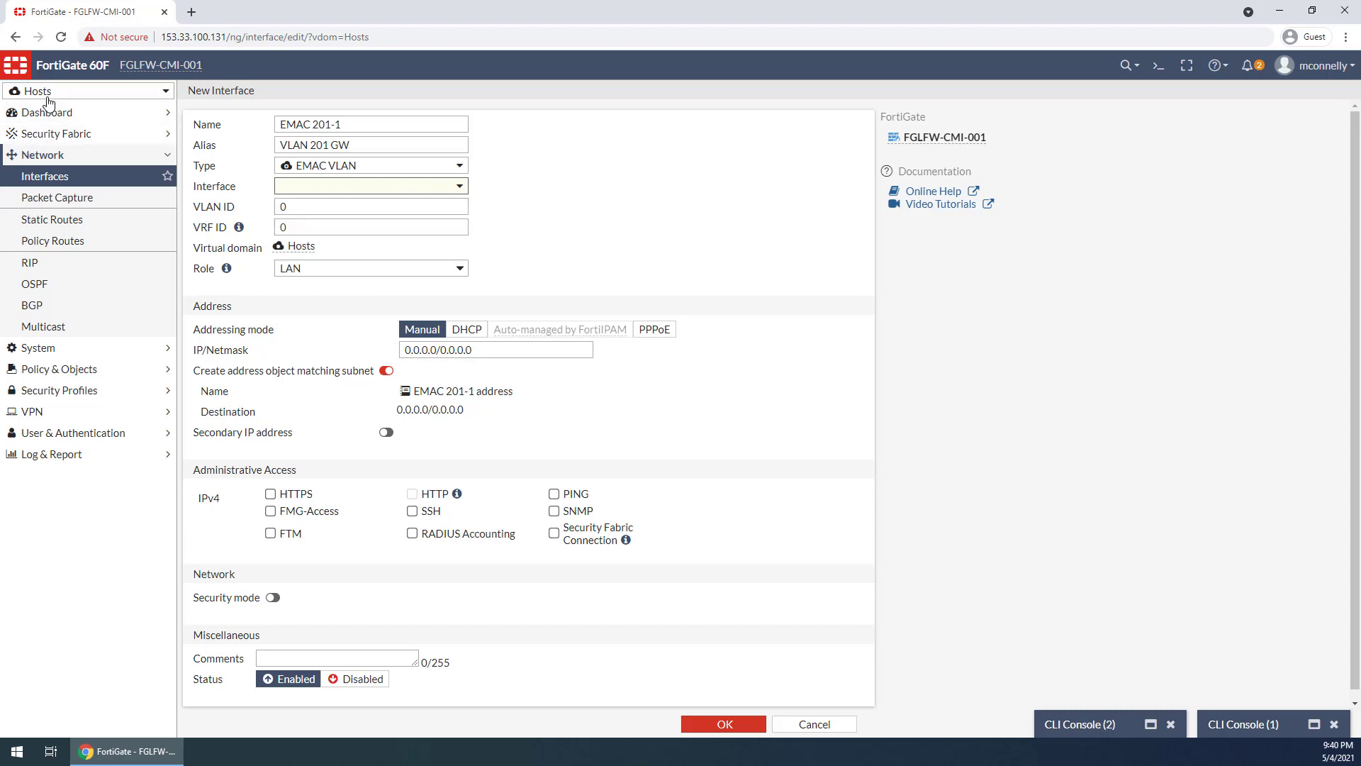
pyautogui.click(53, 125)
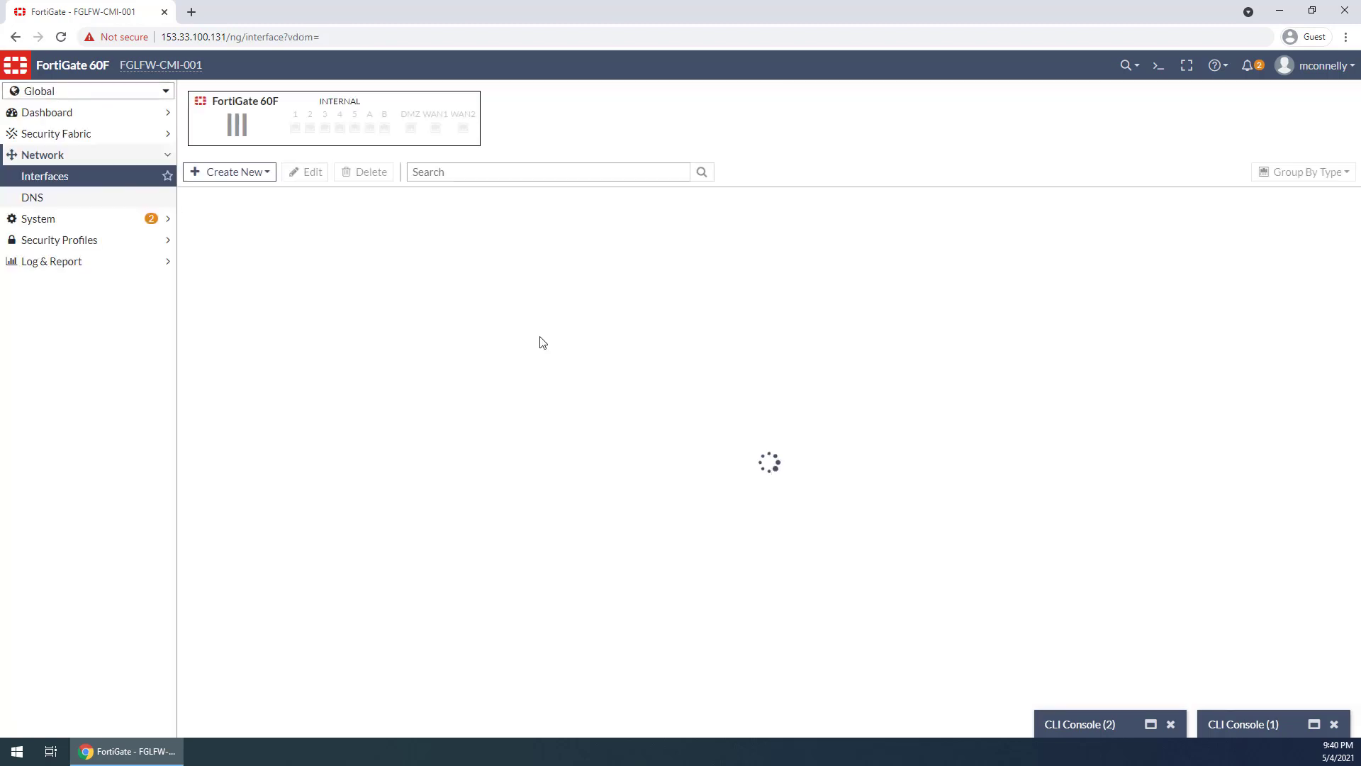
pyautogui.click(225, 176)
pyautogui.click(247, 197)
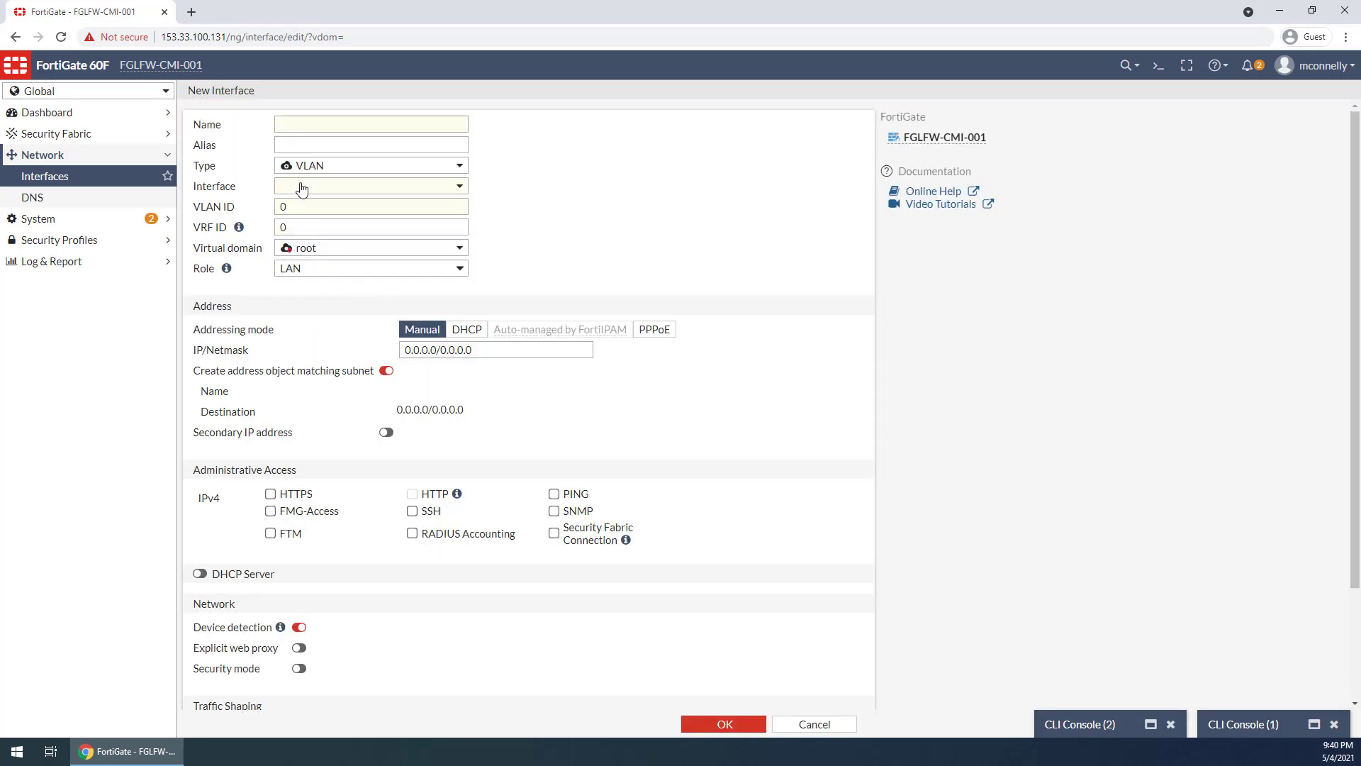
pyautogui.click(334, 172)
pyautogui.click(332, 219)
pyautogui.click(350, 186)
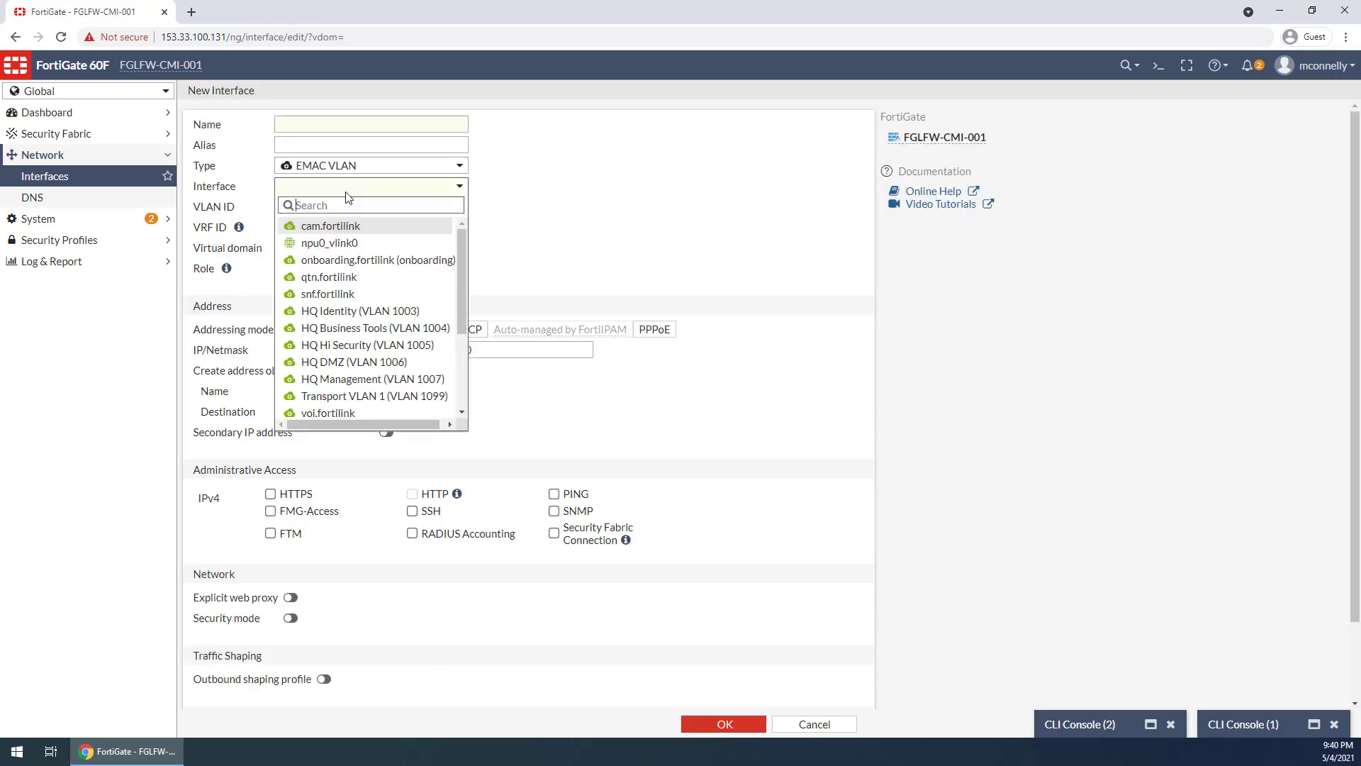
pyautogui.click(357, 246)
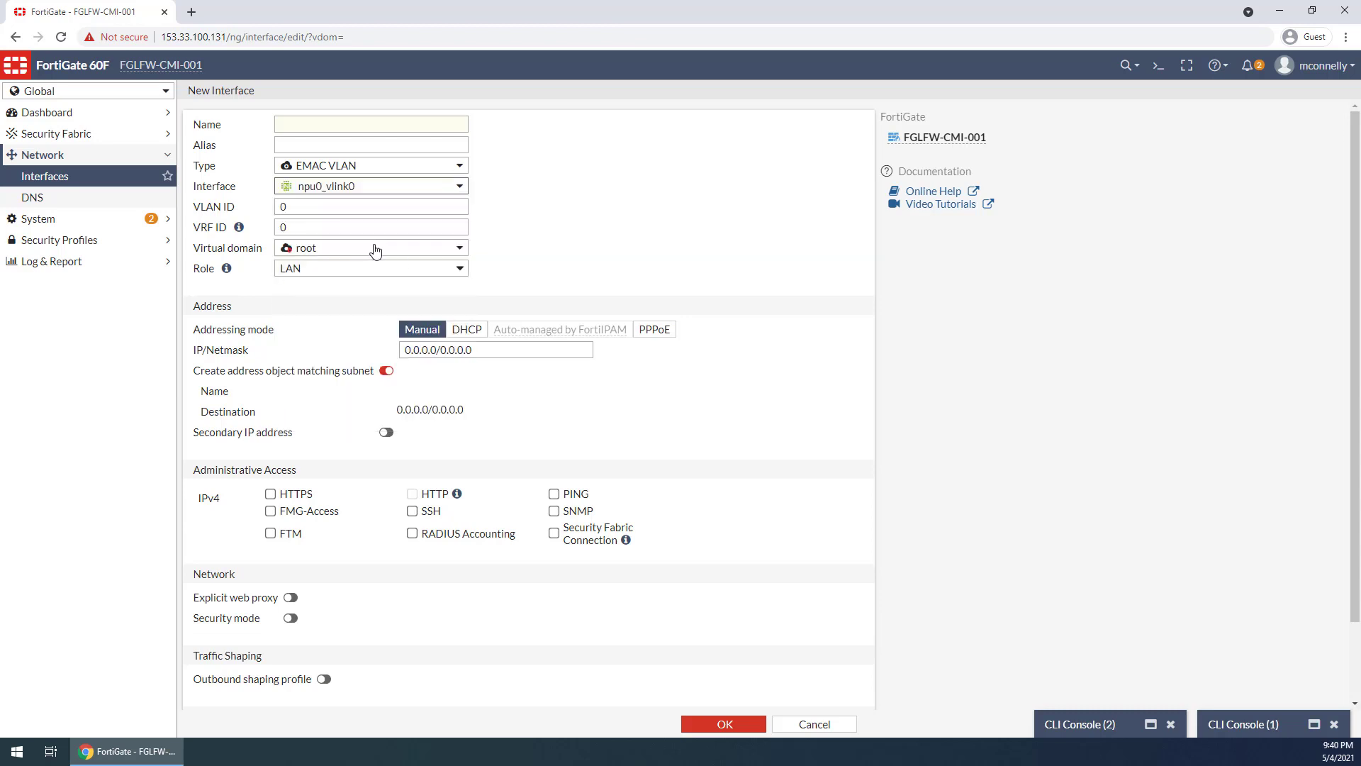
# Name the new EMAC VLAN interface EMAC 201-1 and give it the alias VLAN 201 GW
pyautogui.click(316, 128)
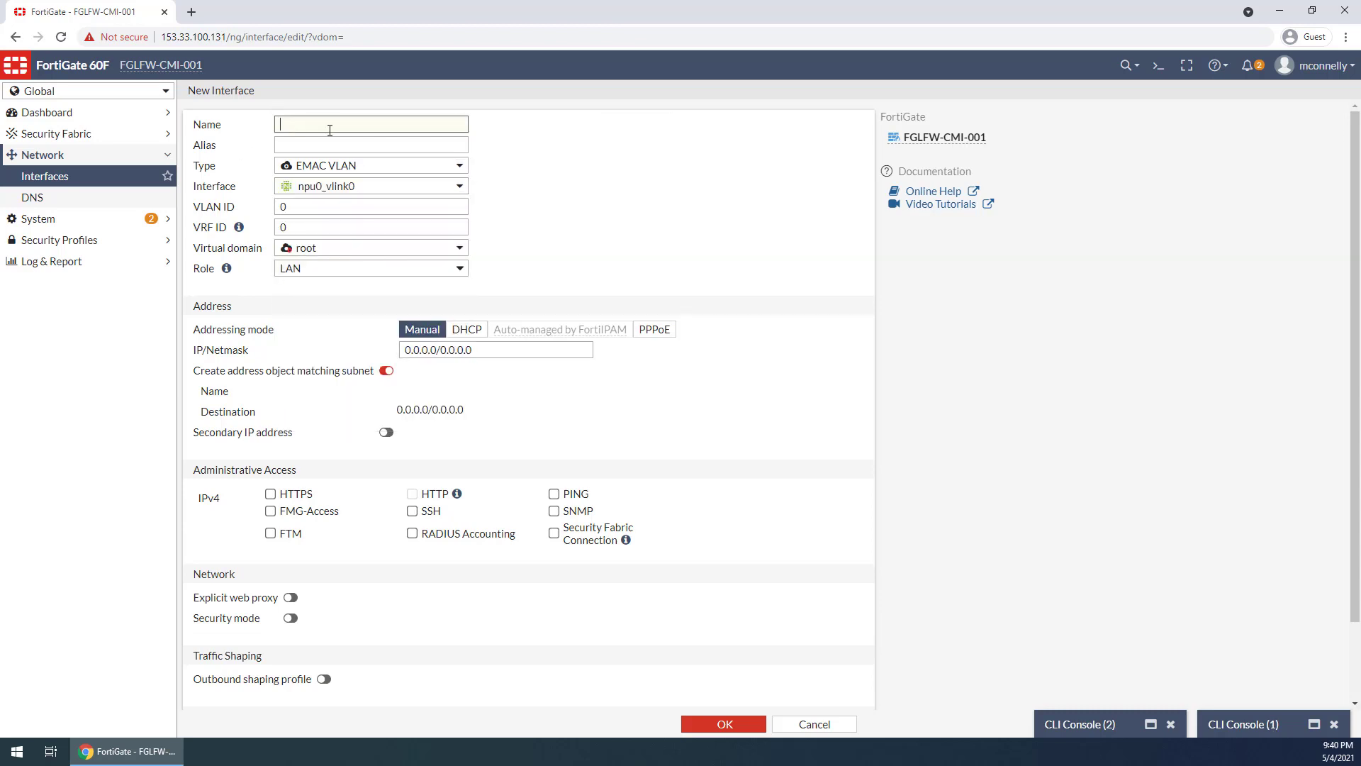
pyautogui.write('EMAC 201-1')
pyautogui.press('Tab')
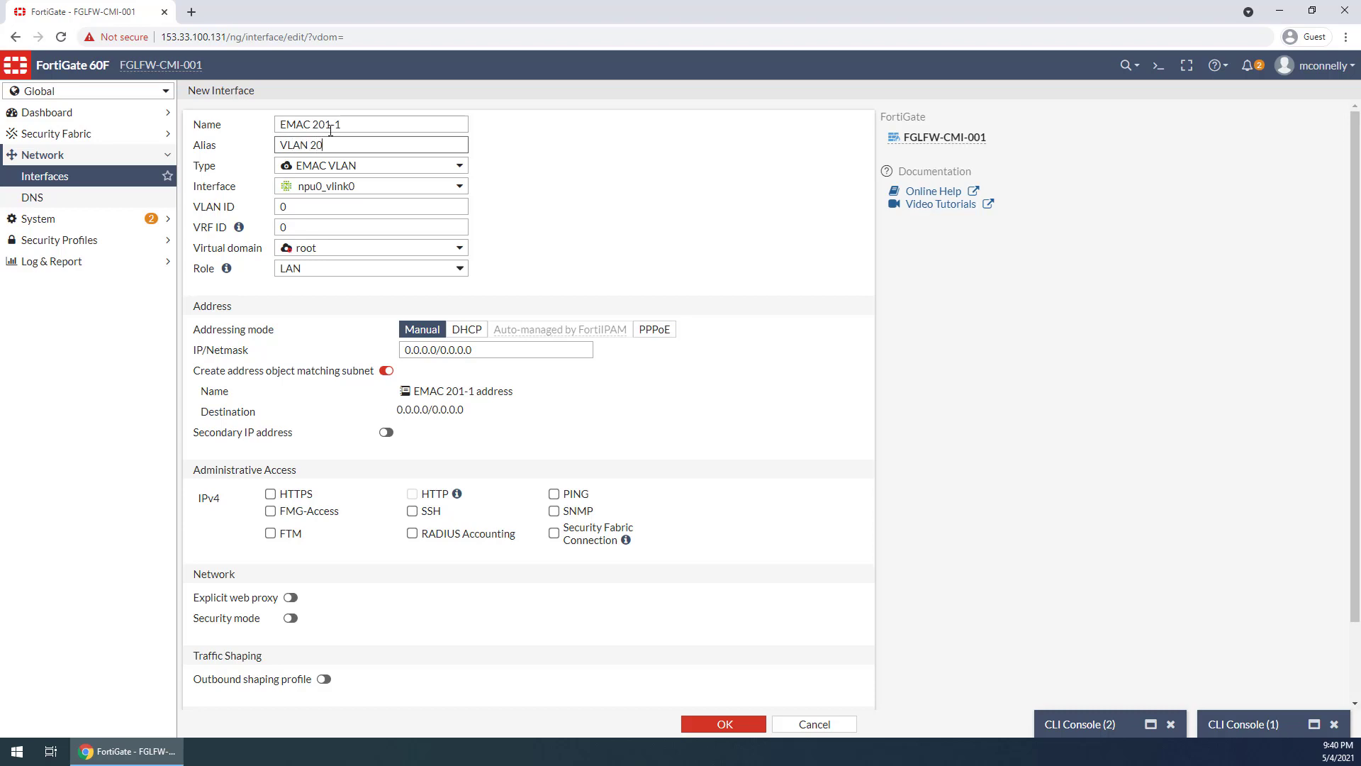
pyautogui.press('Tab')
# Set the EMAC 201-1 interface's VLAN ID to 201 and assign it to the Hosts virtual domain
pyautogui.click(314, 206)
pyautogui.write('201')
pyautogui.press('Tab')
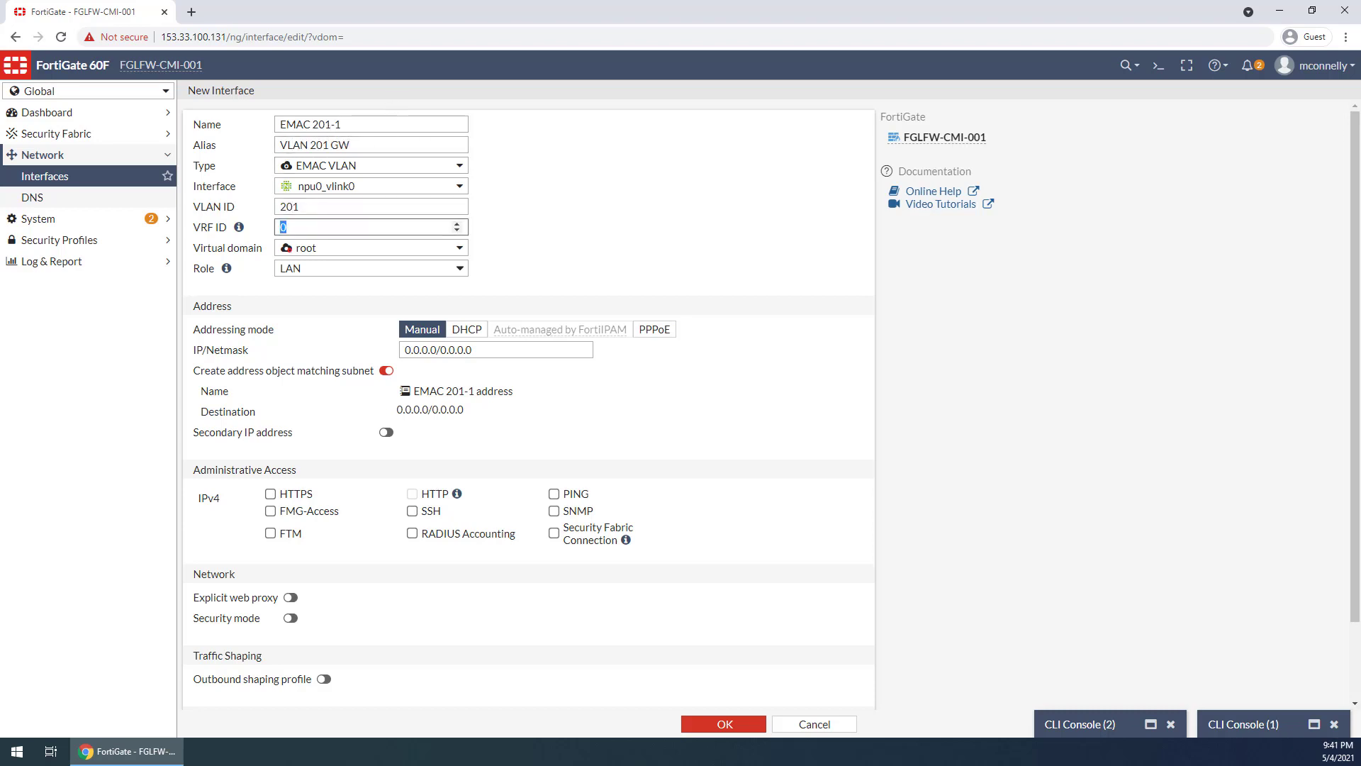
pyautogui.press('Tab')
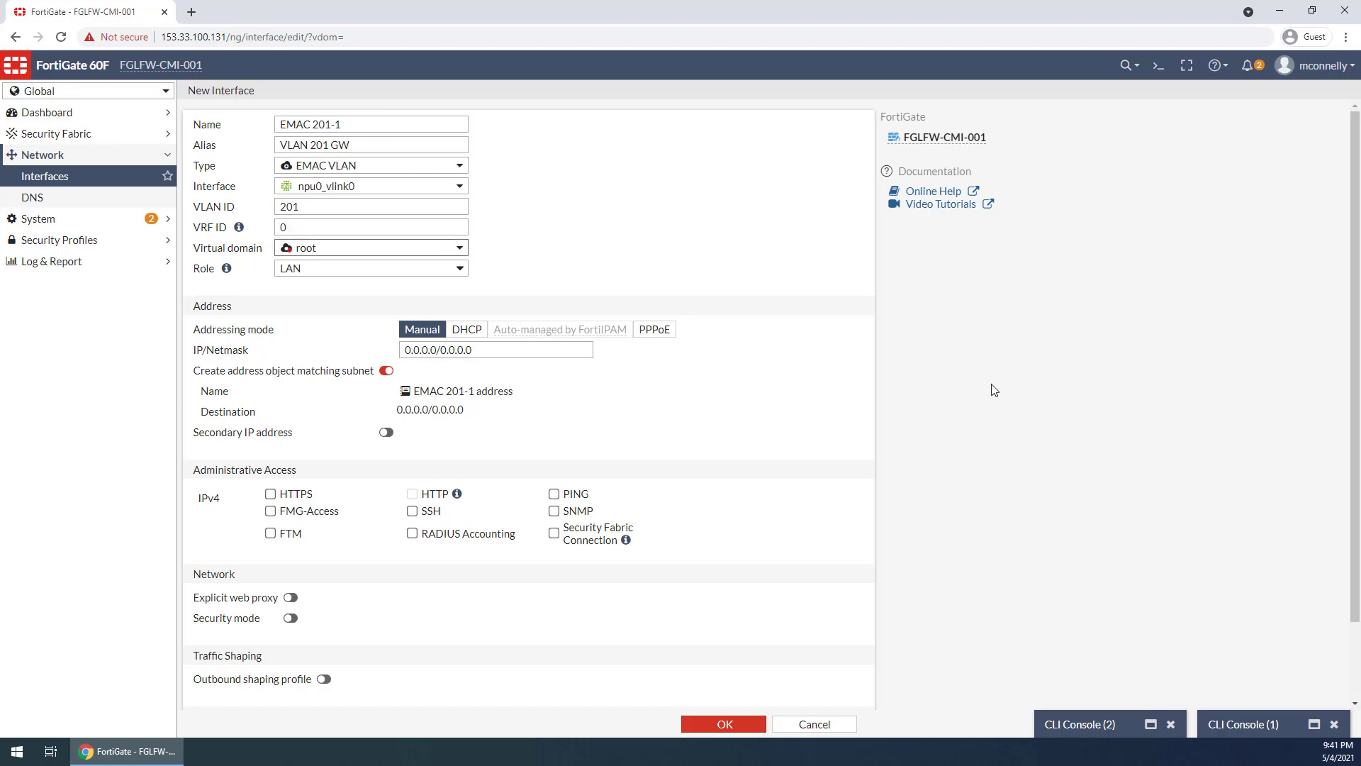
pyautogui.click(395, 250)
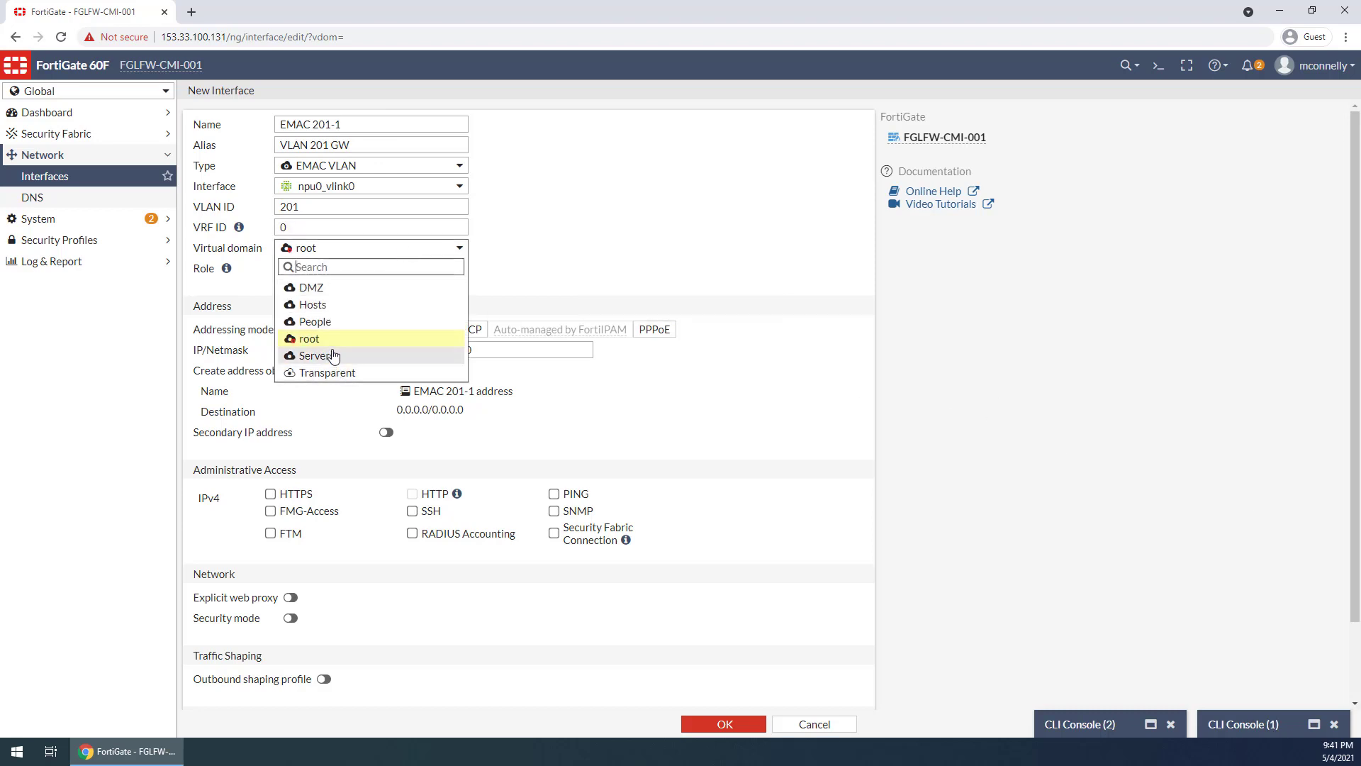
pyautogui.click(316, 305)
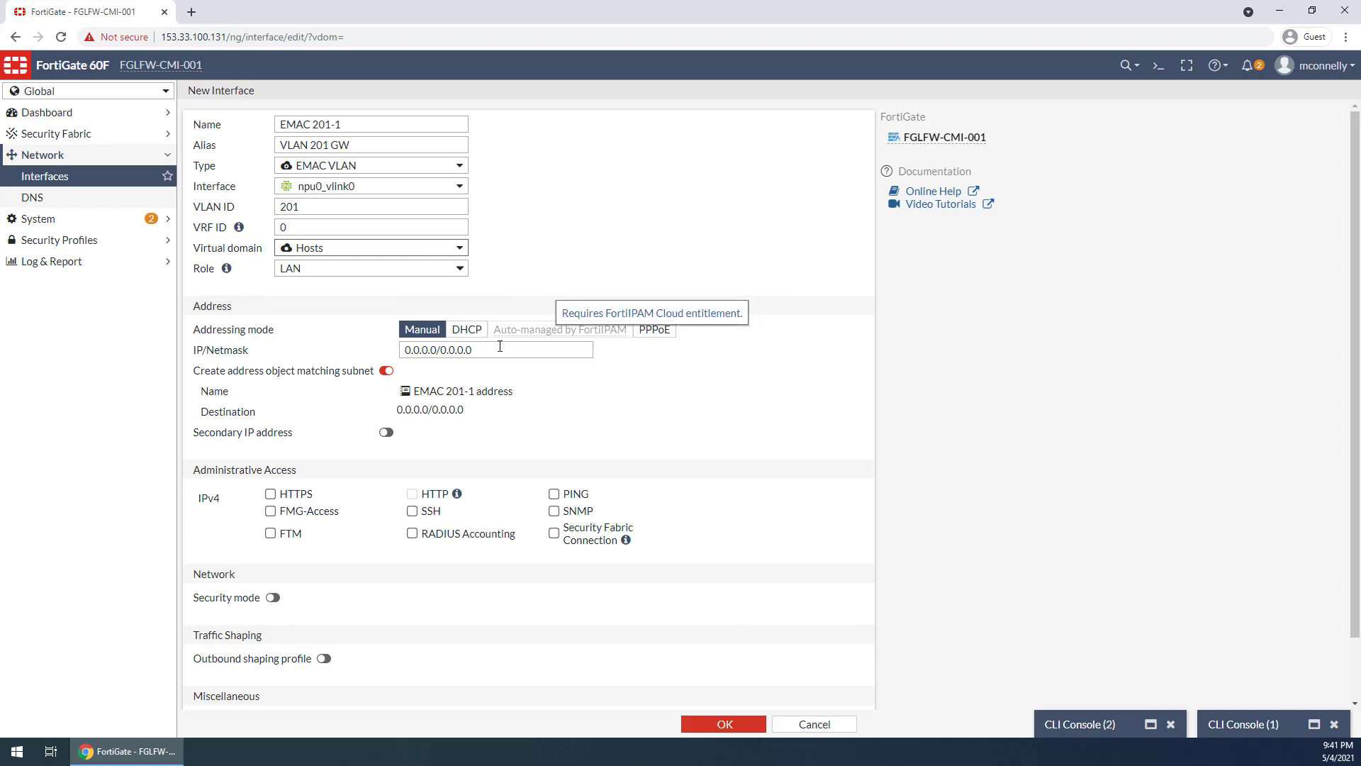
# Set the interface's IP/netmask to 172.20.201.1/24 and turn off creation of a matching address object
pyautogui.moveTo(502, 348); pyautogui.dragTo(307, 354)
pyautogui.write('172')
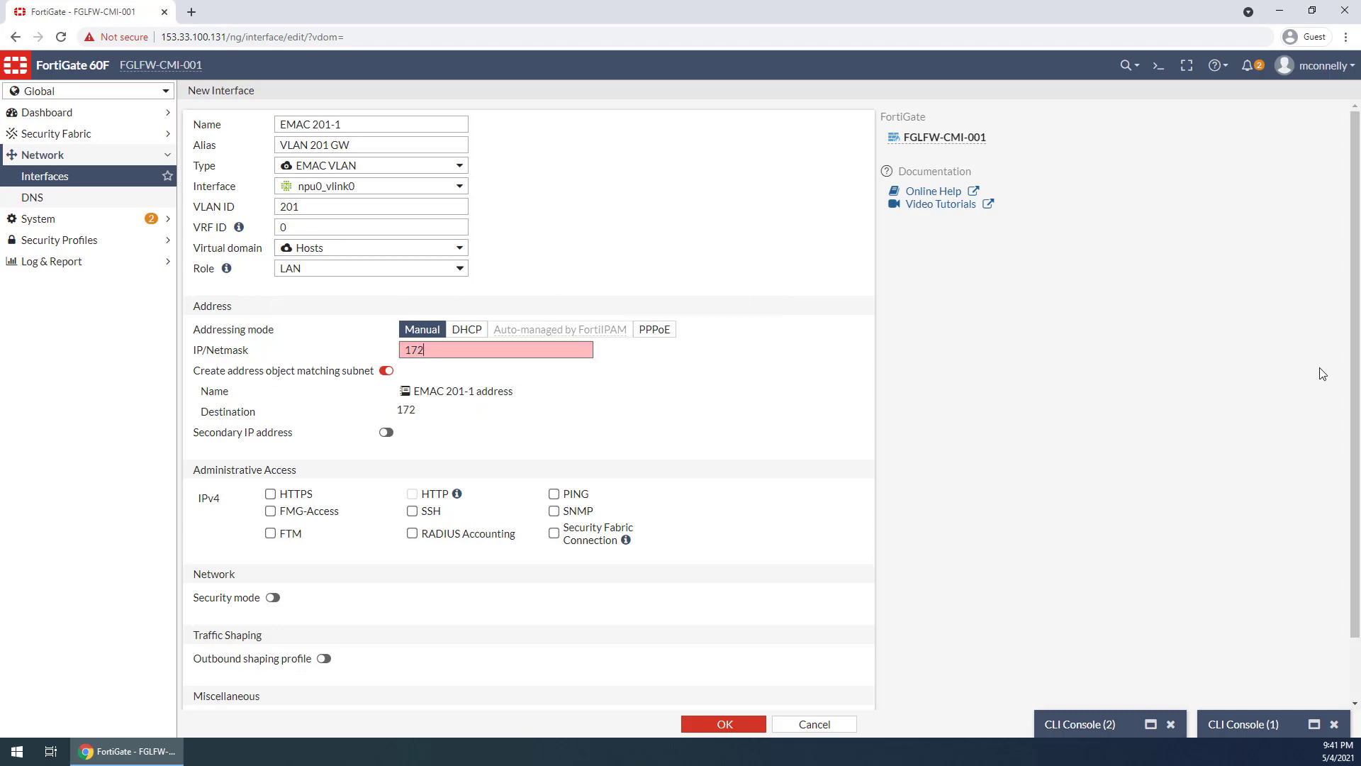
pyautogui.write('.20.201.1/24')
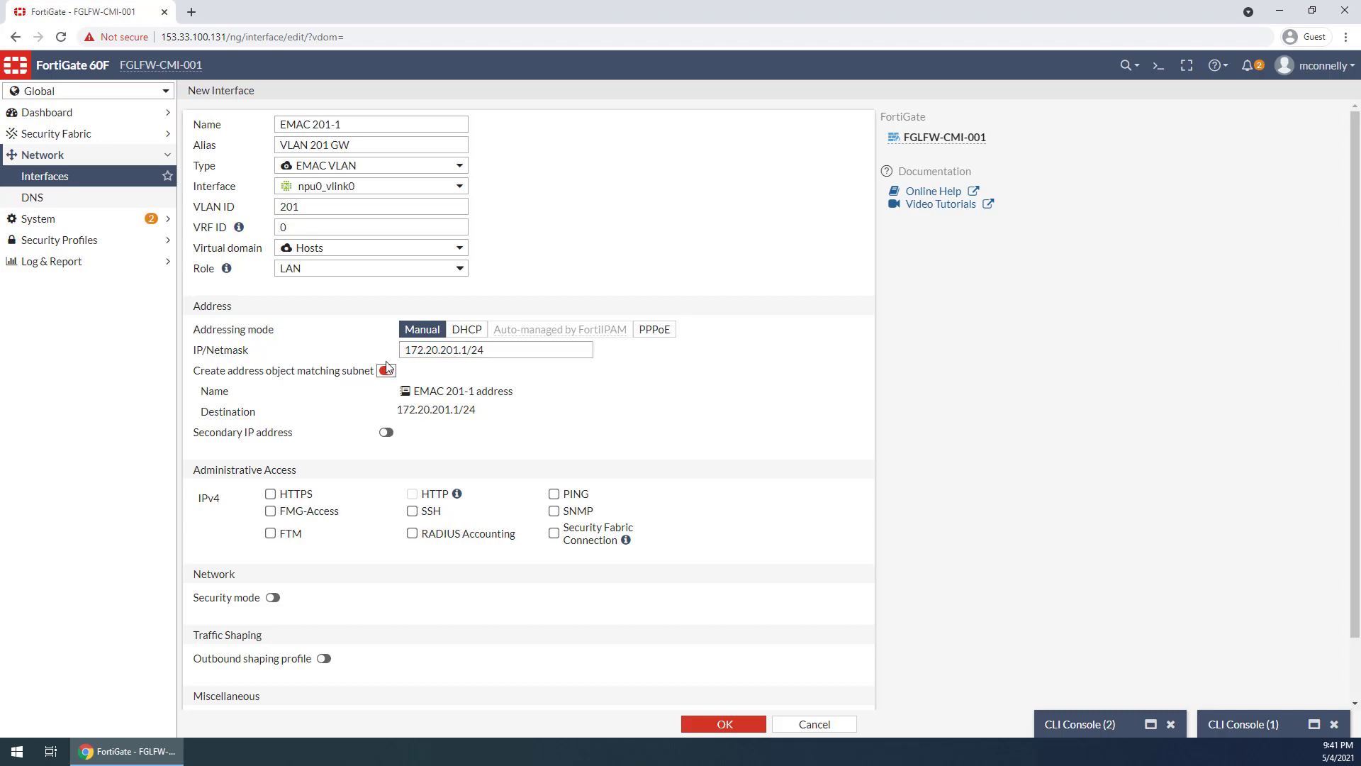
pyautogui.click(386, 370)
# Allow PING, HTTPS and SSH administrative access on EMAC 201-1 and save the interface
pyautogui.click(554, 453)
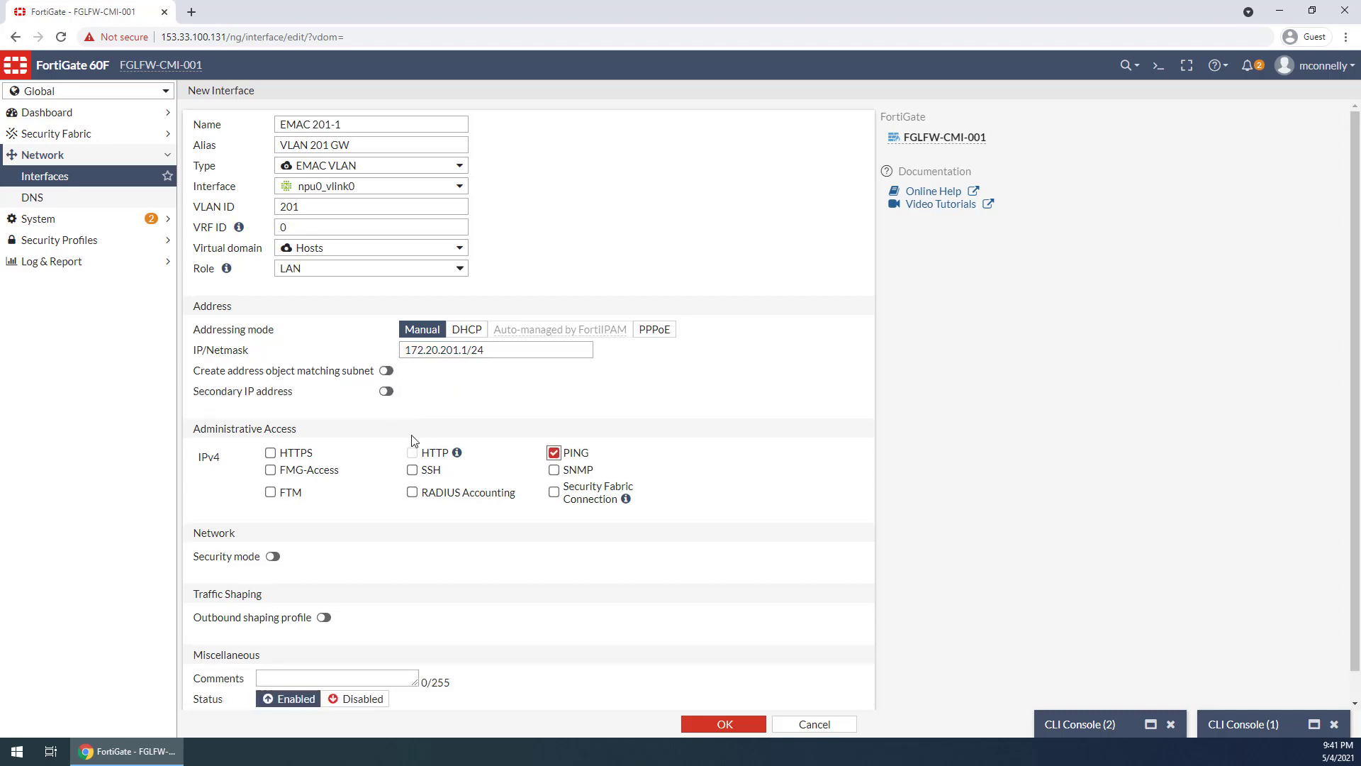
pyautogui.click(270, 453)
pyautogui.scroll(-1, 497, 624)
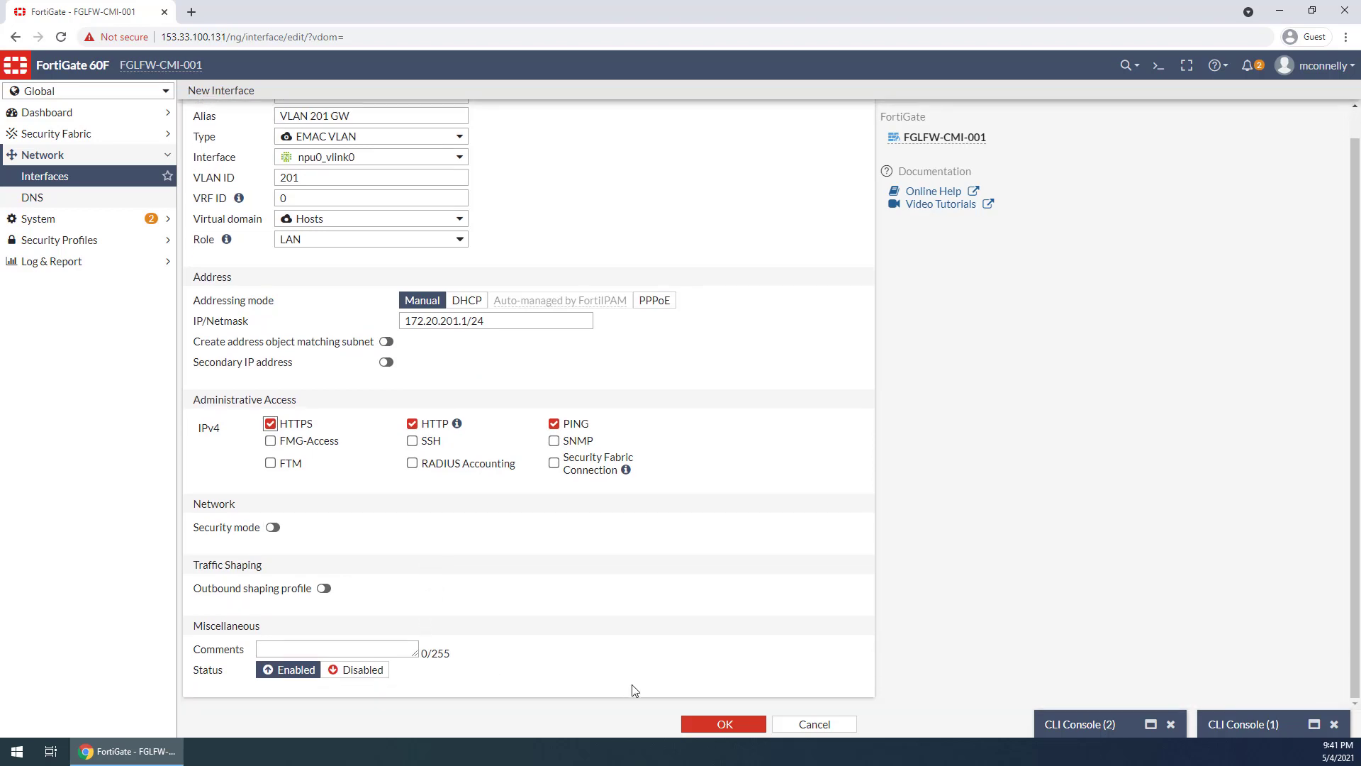
pyautogui.click(412, 441)
pyautogui.click(728, 724)
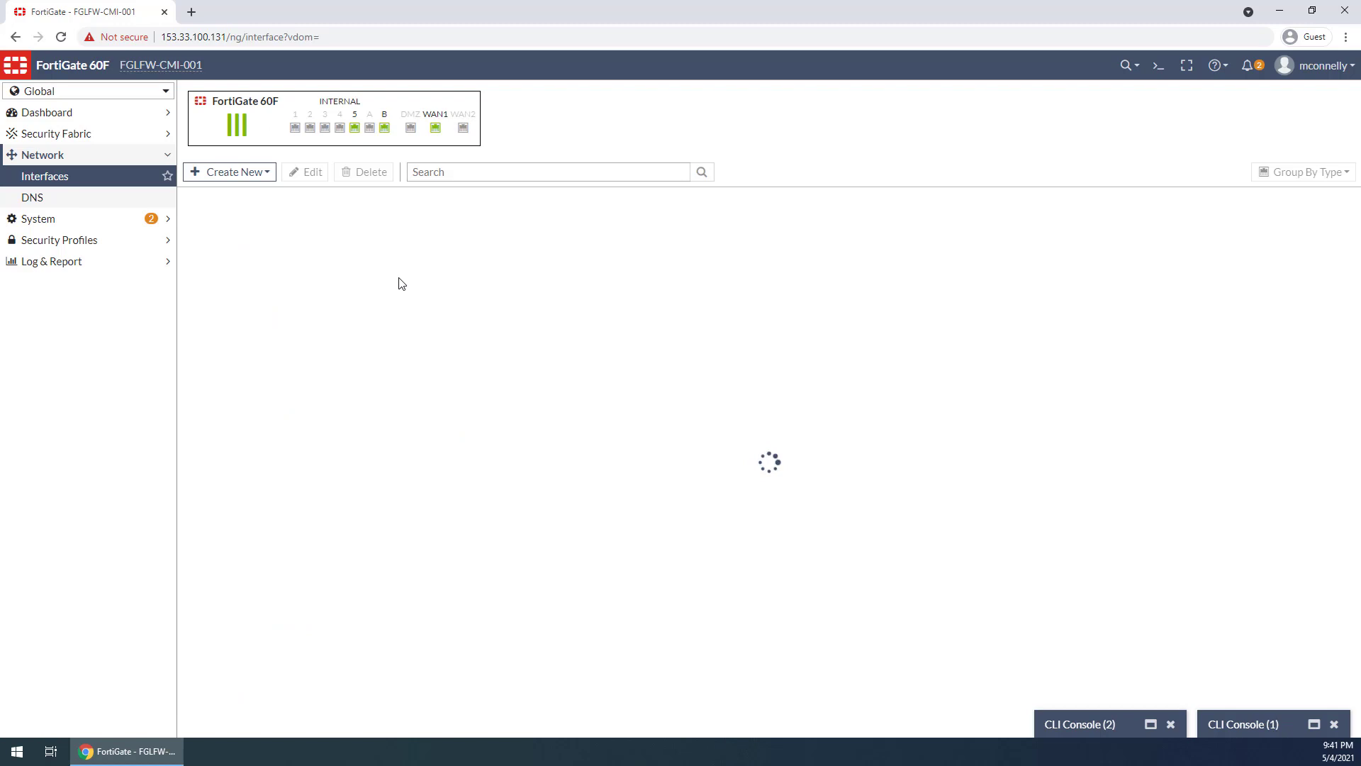
# Expand npu0_vlink and its npu0_vlink0 and npu0_vlink1 members to check their EMAC VLAN and VLAN interfaces
pyautogui.click(189, 492)
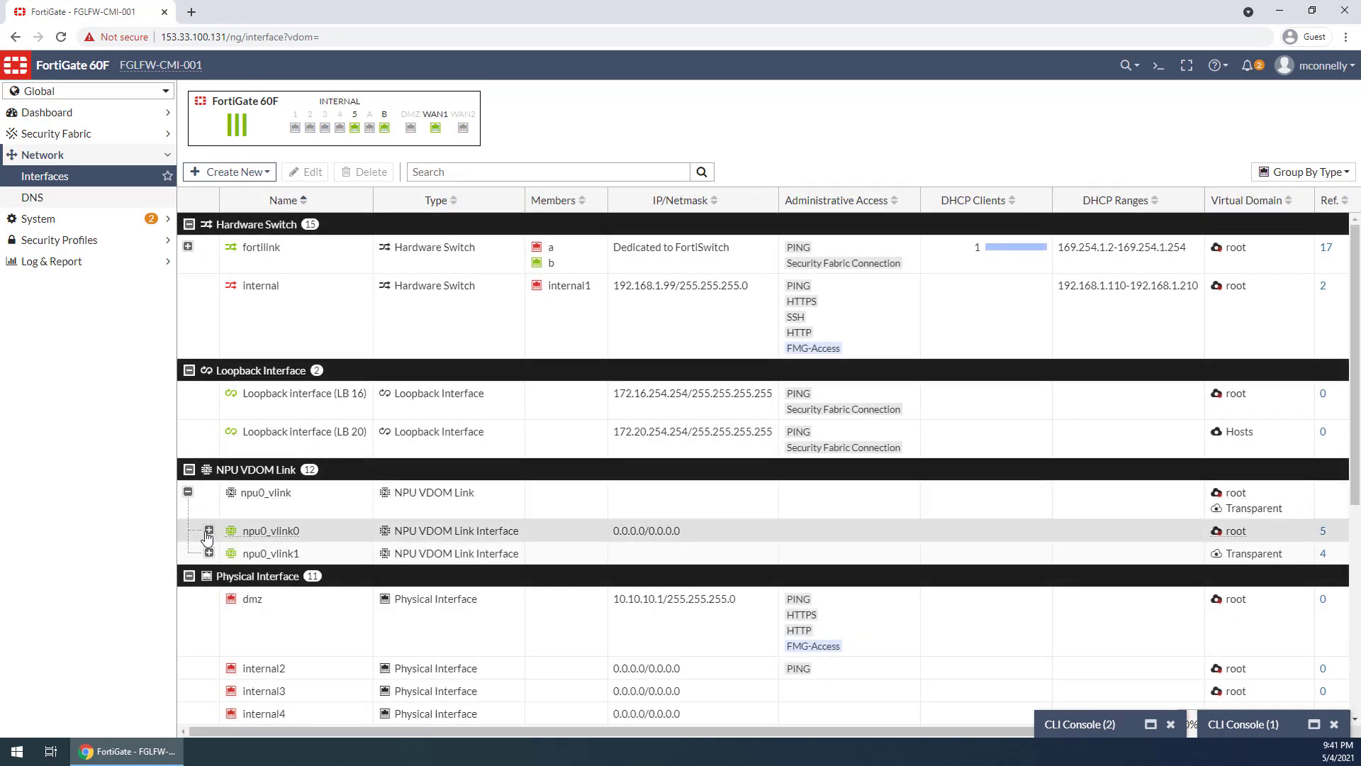
pyautogui.click(209, 531)
pyautogui.scroll(-3, 274, 556)
pyautogui.click(209, 531)
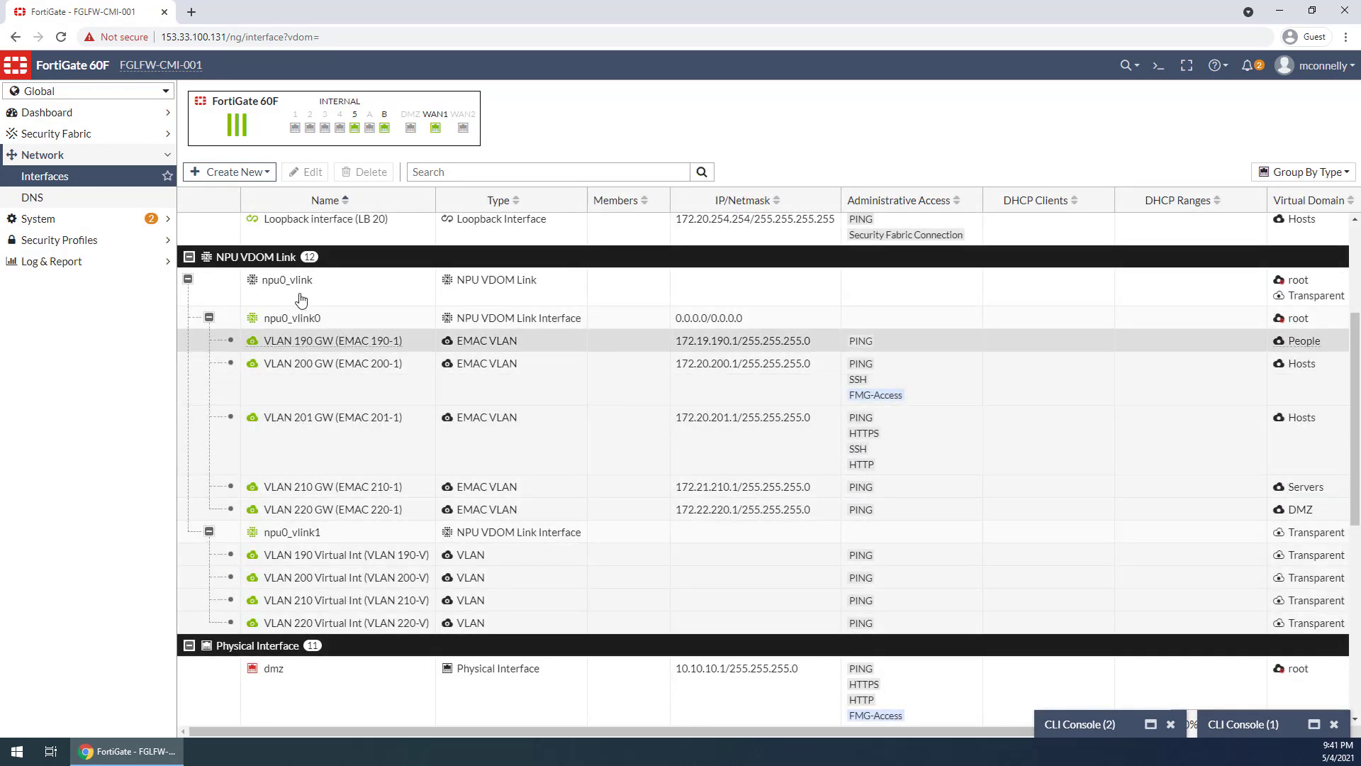
pyautogui.click(263, 181)
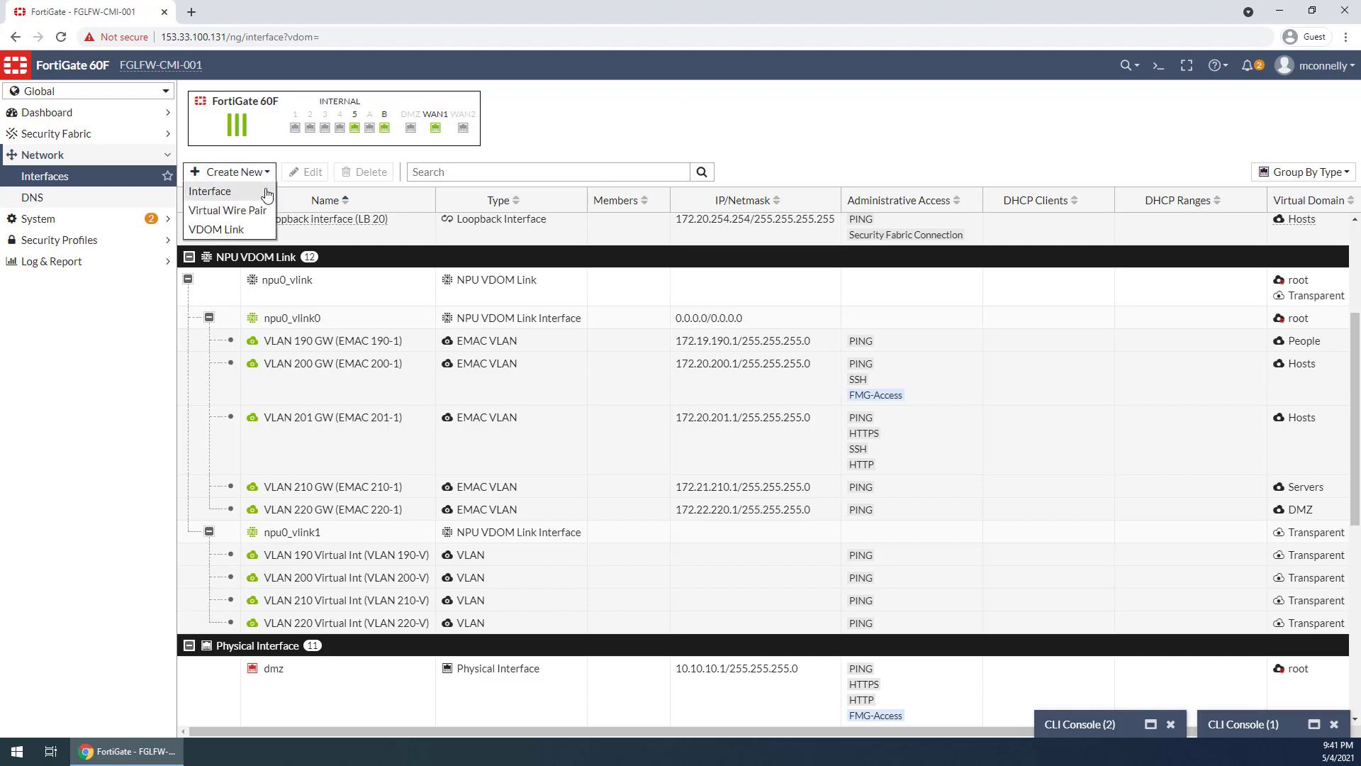
pyautogui.click(267, 192)
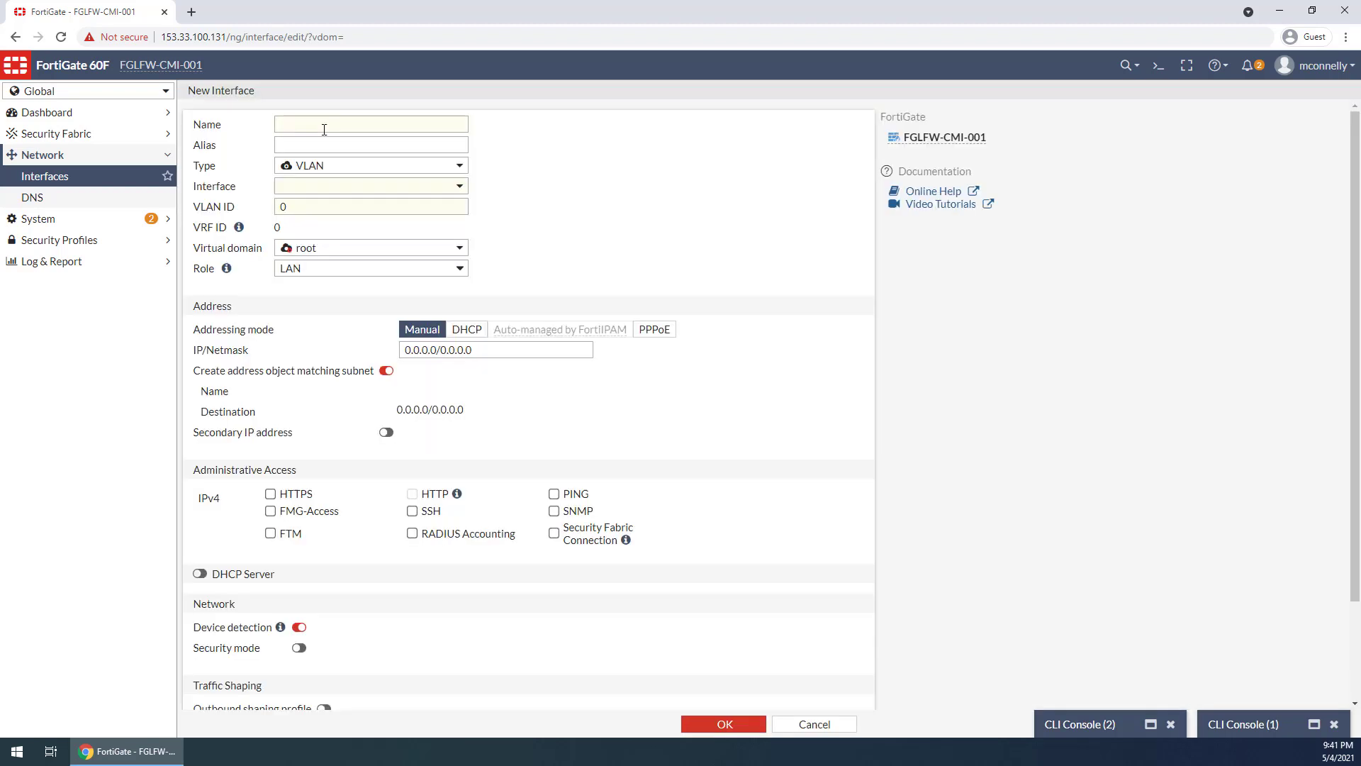
pyautogui.click(324, 130)
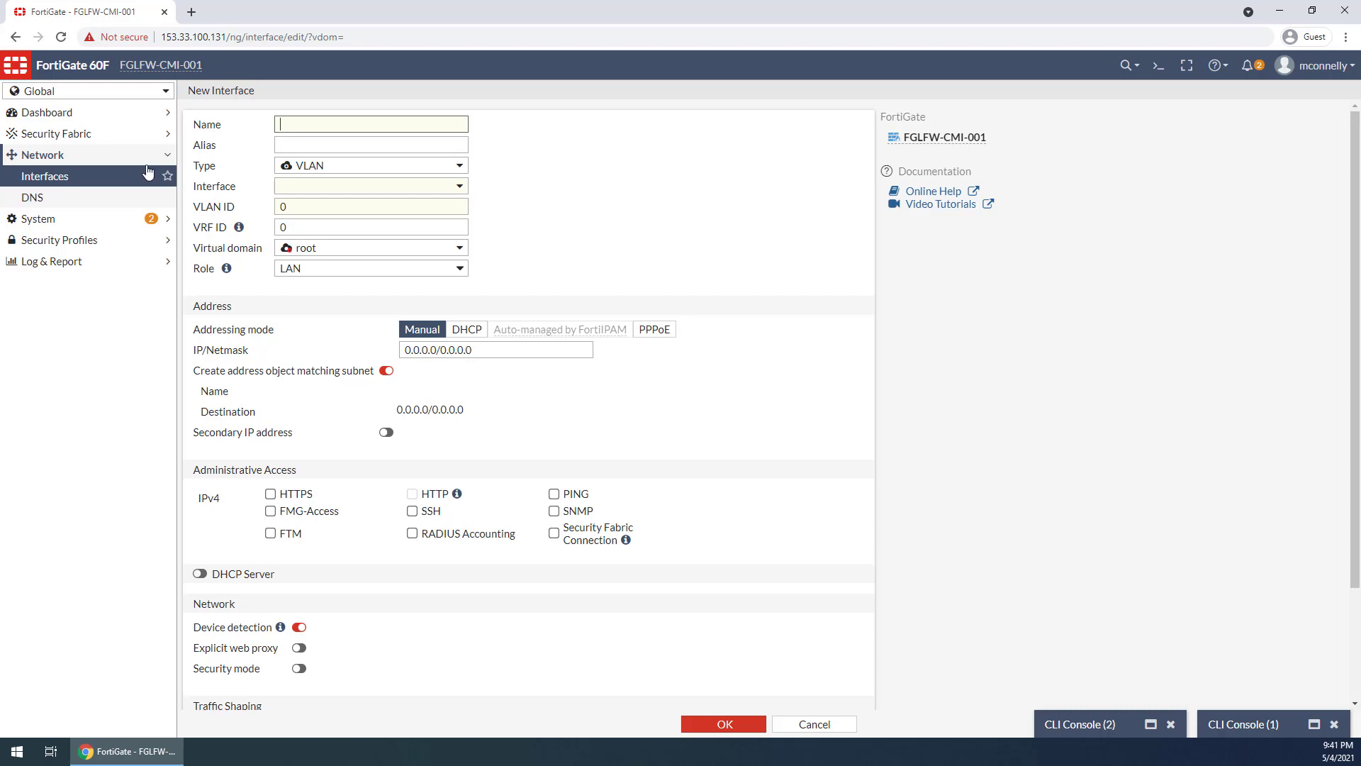
pyautogui.click(100, 178)
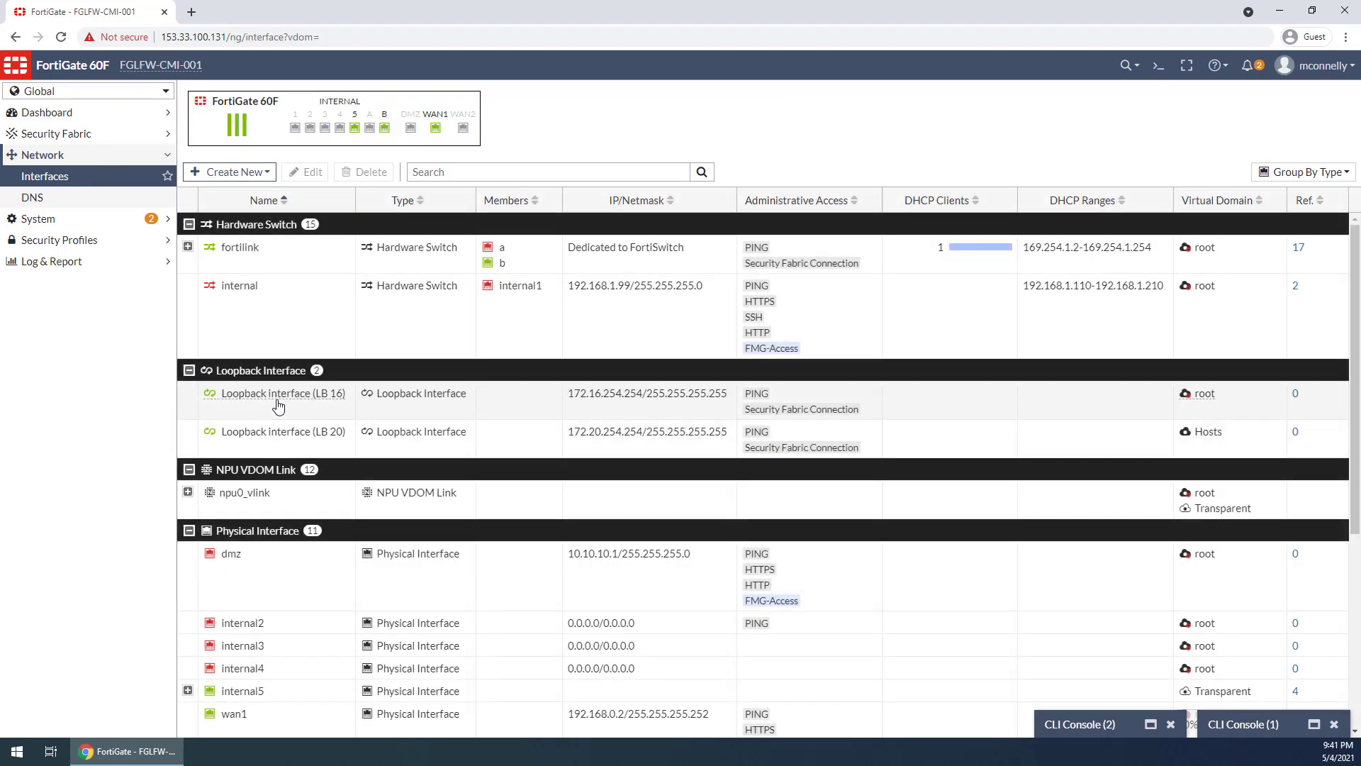
# Examine the existing virtual VLAN interfaces under npu0_vlink1 and the physical VLAN interfaces under internal5
pyautogui.click(188, 492)
pyautogui.click(209, 553)
pyautogui.scroll(-3, 357, 582)
pyautogui.scroll(-2, 357, 582)
pyautogui.click(188, 353)
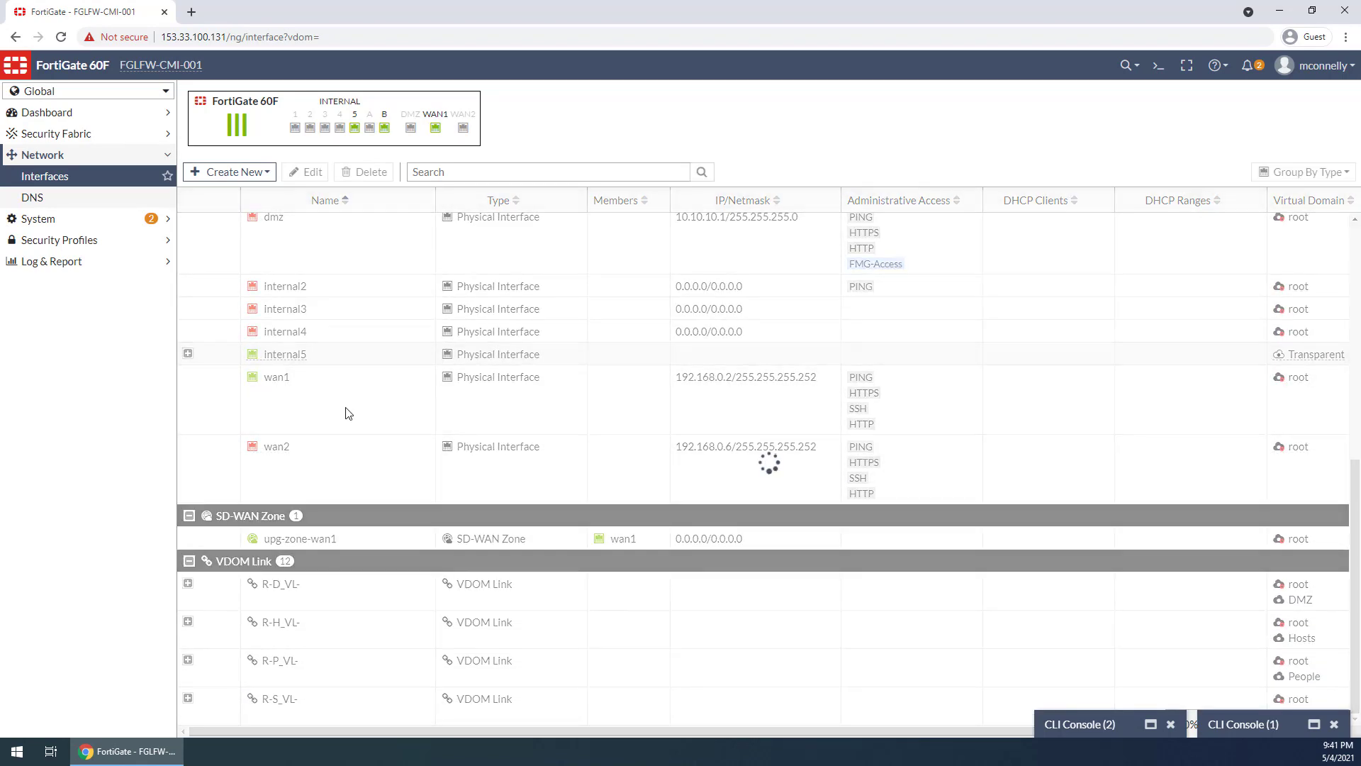
pyautogui.scroll(3, 376, 461)
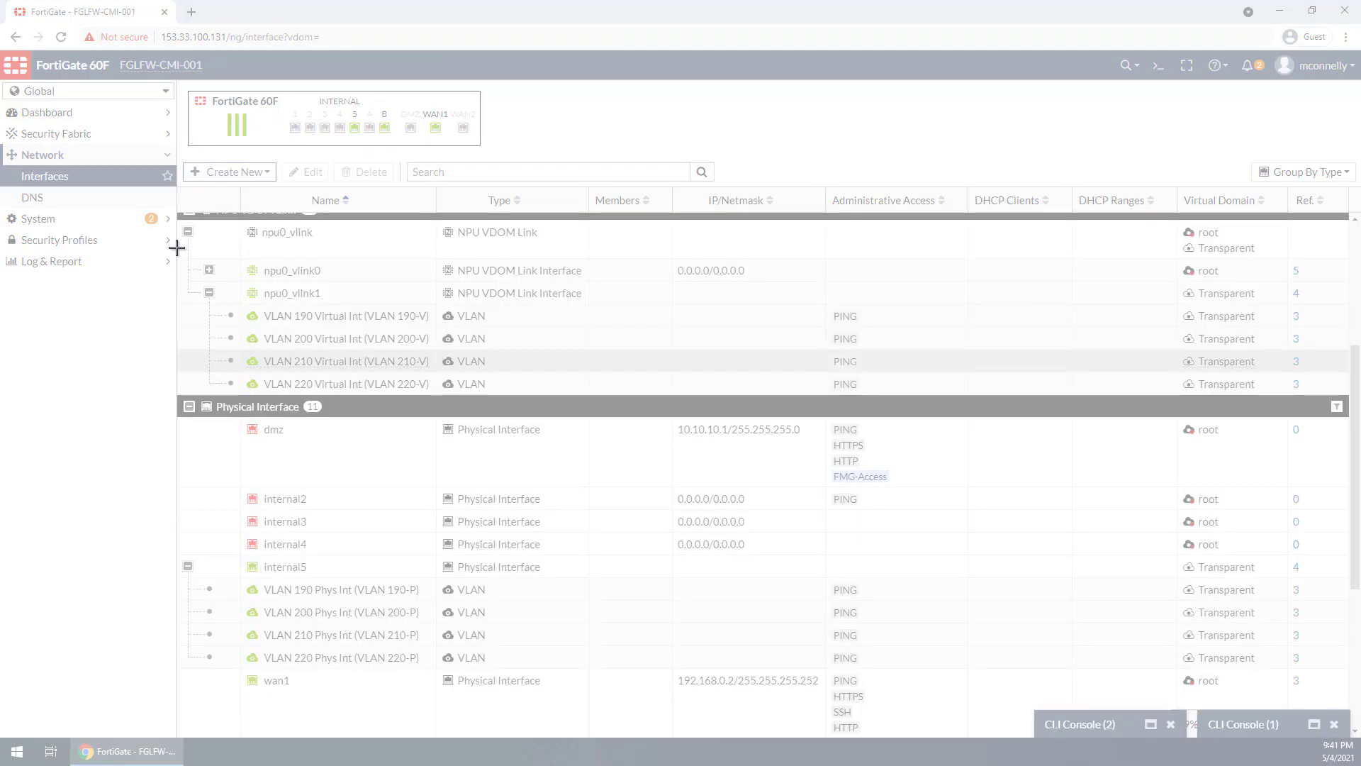
pyautogui.moveTo(176, 247); pyautogui.dragTo(937, 736)
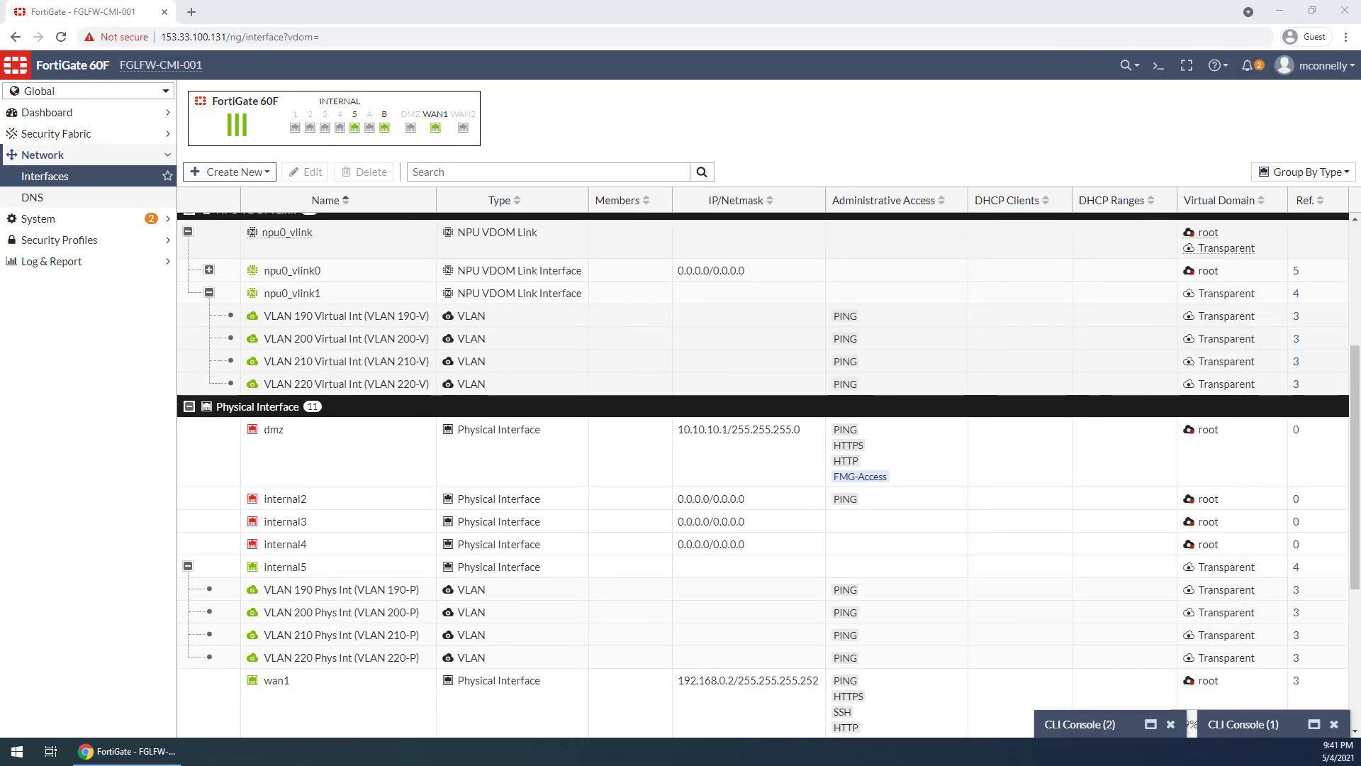
# Start a new VLAN interface named VLAN 201-V with the alias VLAN 201 Virtual Int
pyautogui.click(265, 176)
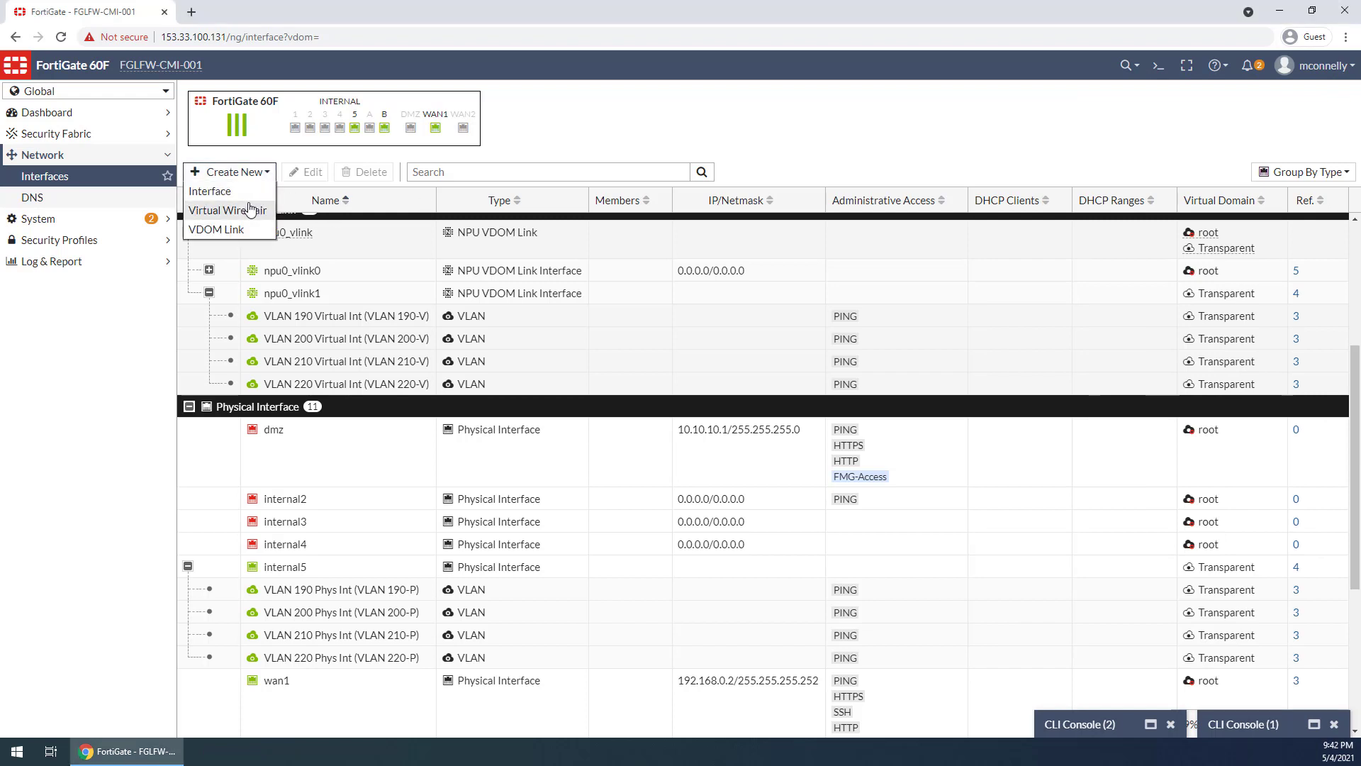
pyautogui.click(237, 192)
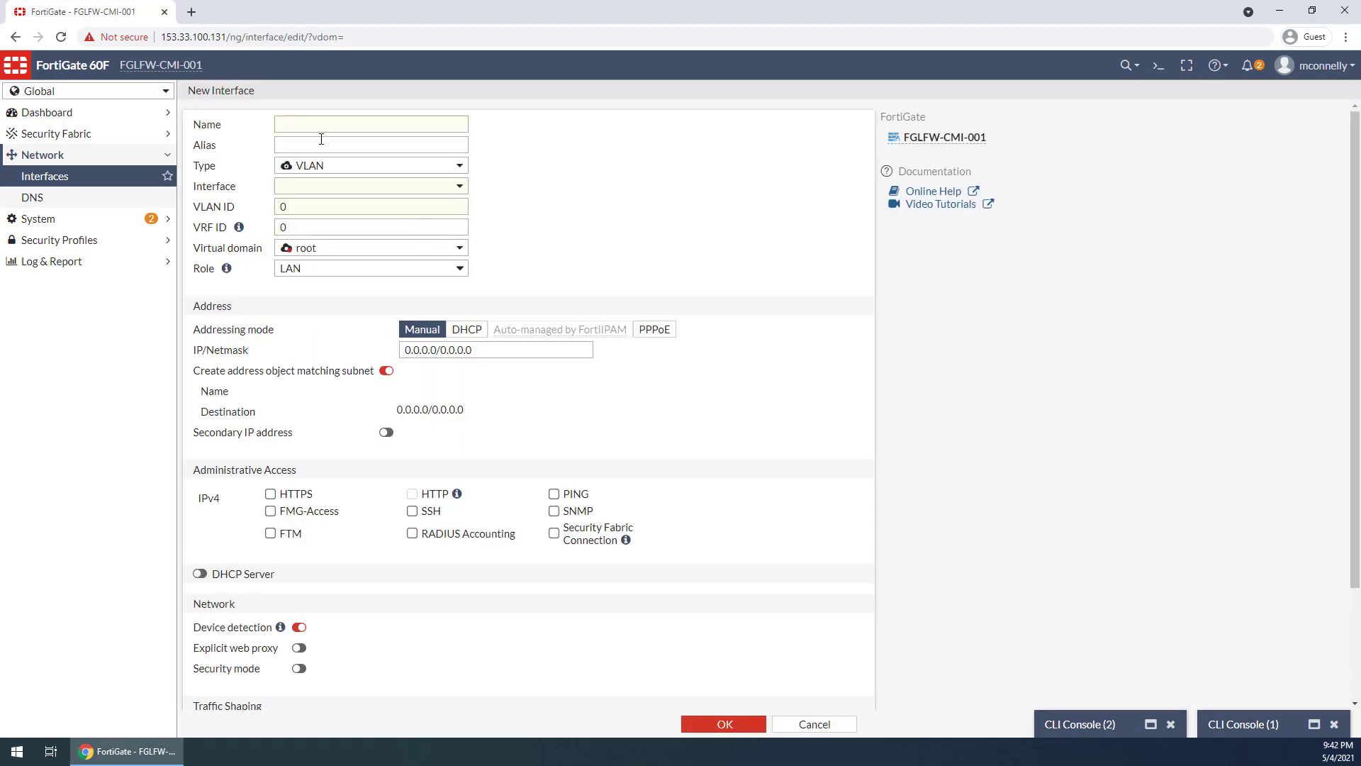
pyautogui.click(308, 122)
pyautogui.write('VLAN')
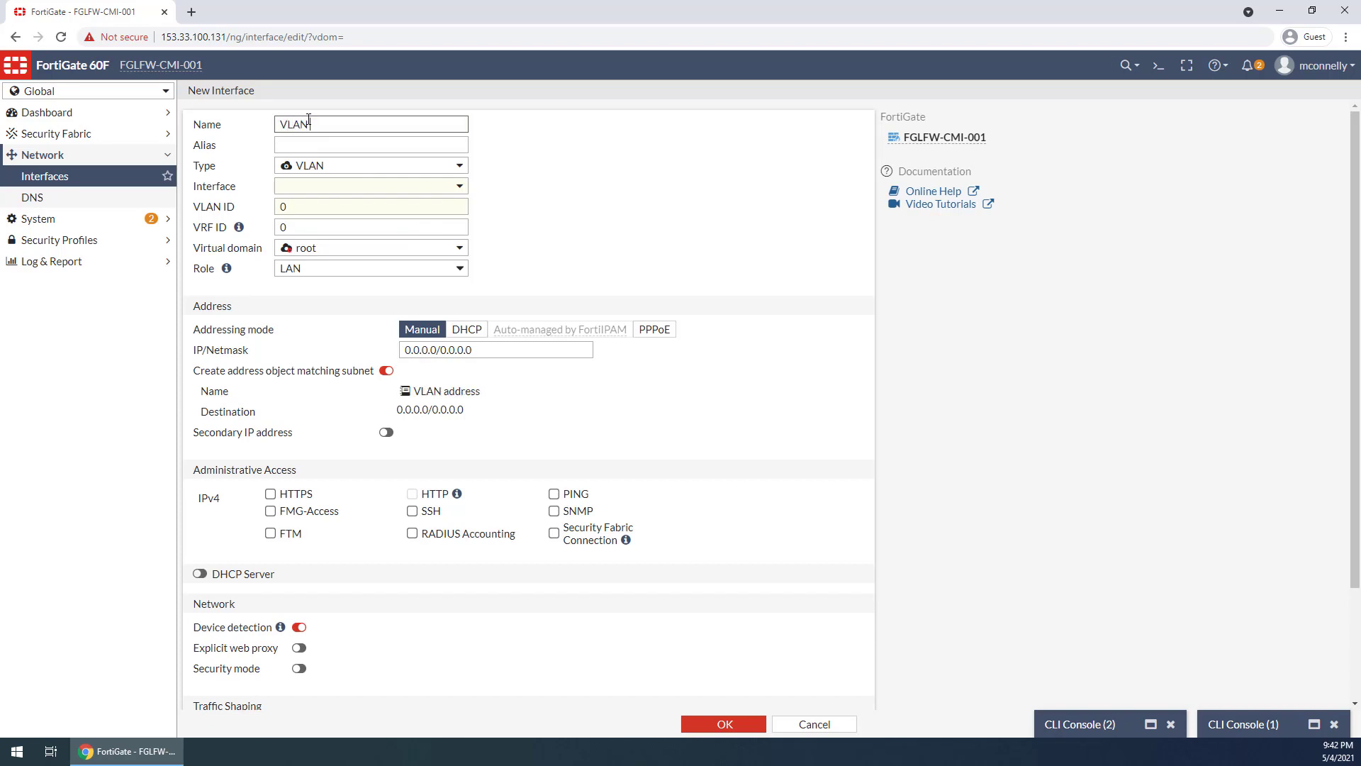
pyautogui.write(' 201-V')
pyautogui.press('Tab')
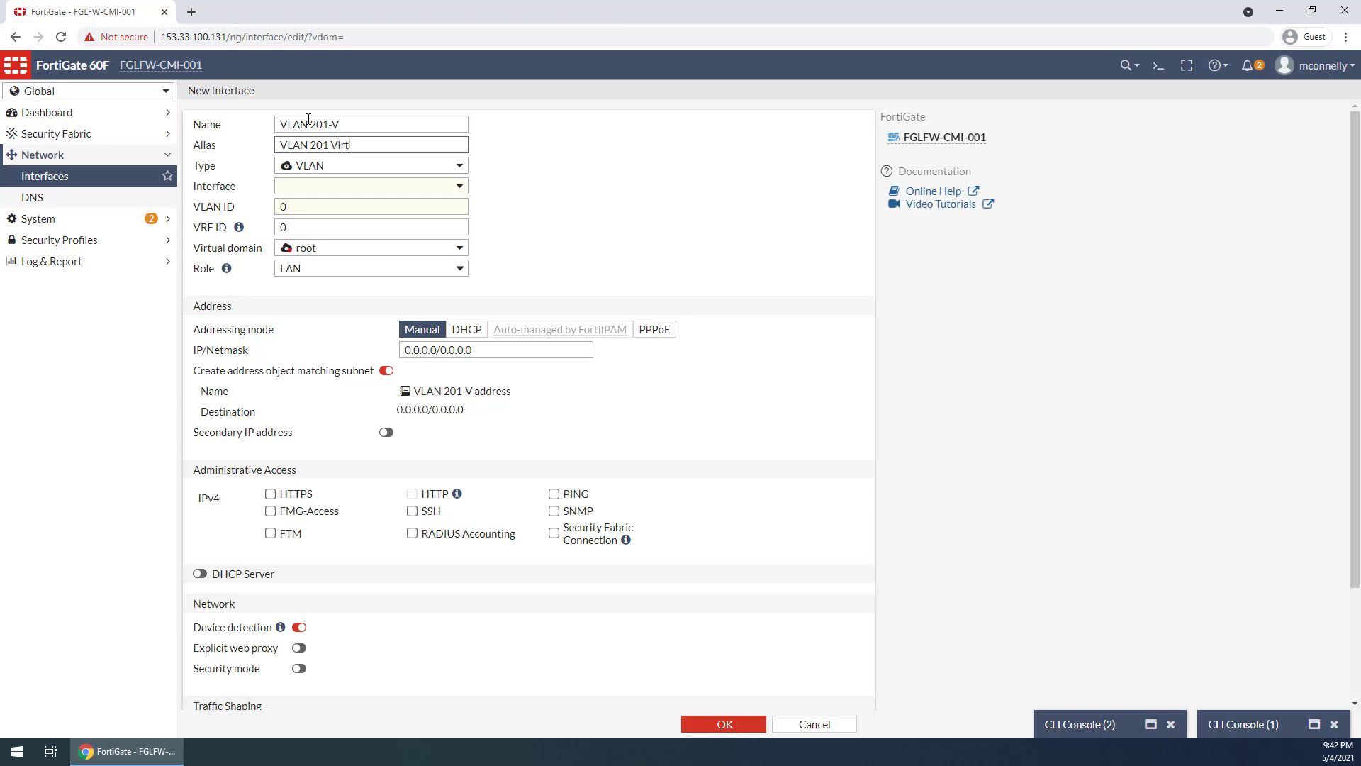
pyautogui.press('Tab')
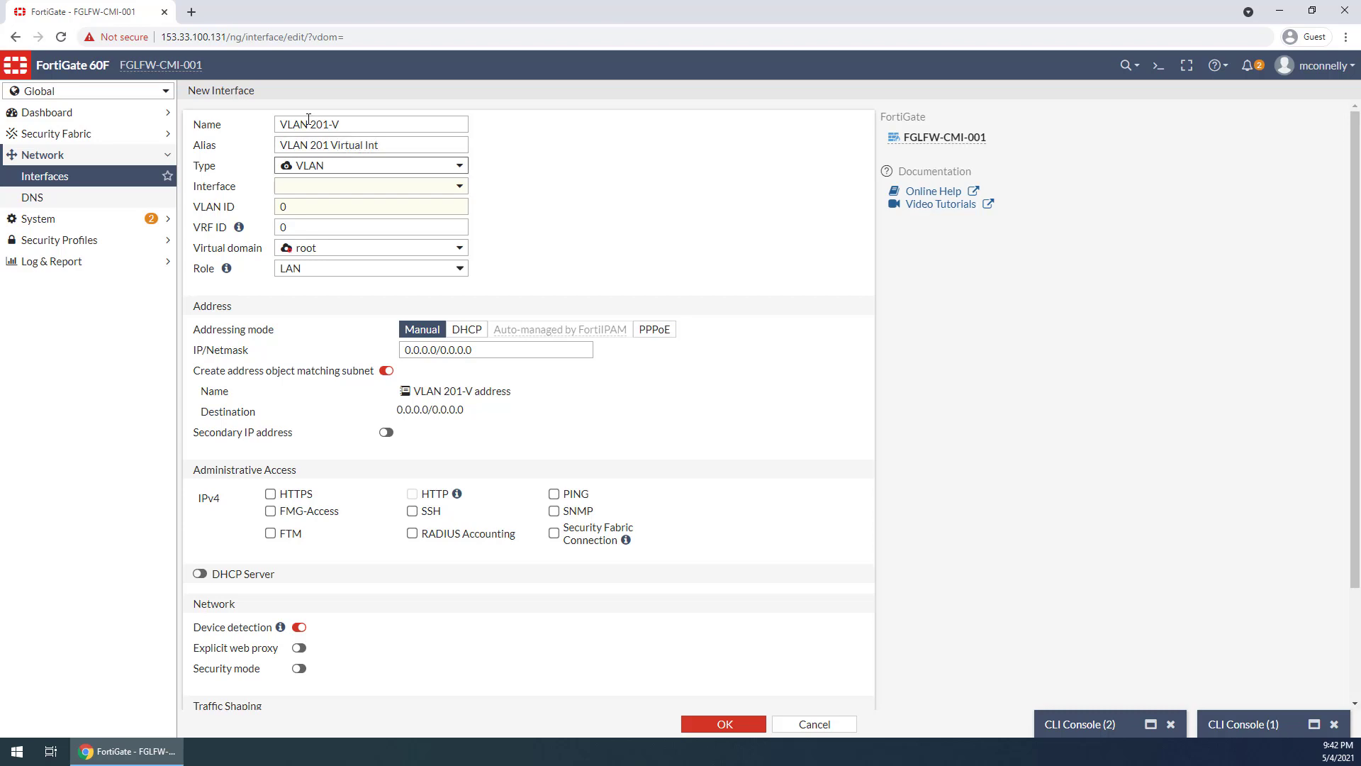
# Base VLAN 201-V on npu0_vlink1 with VLAN ID 201 in the Transparent virtual domain, and save it
pyautogui.click(340, 188)
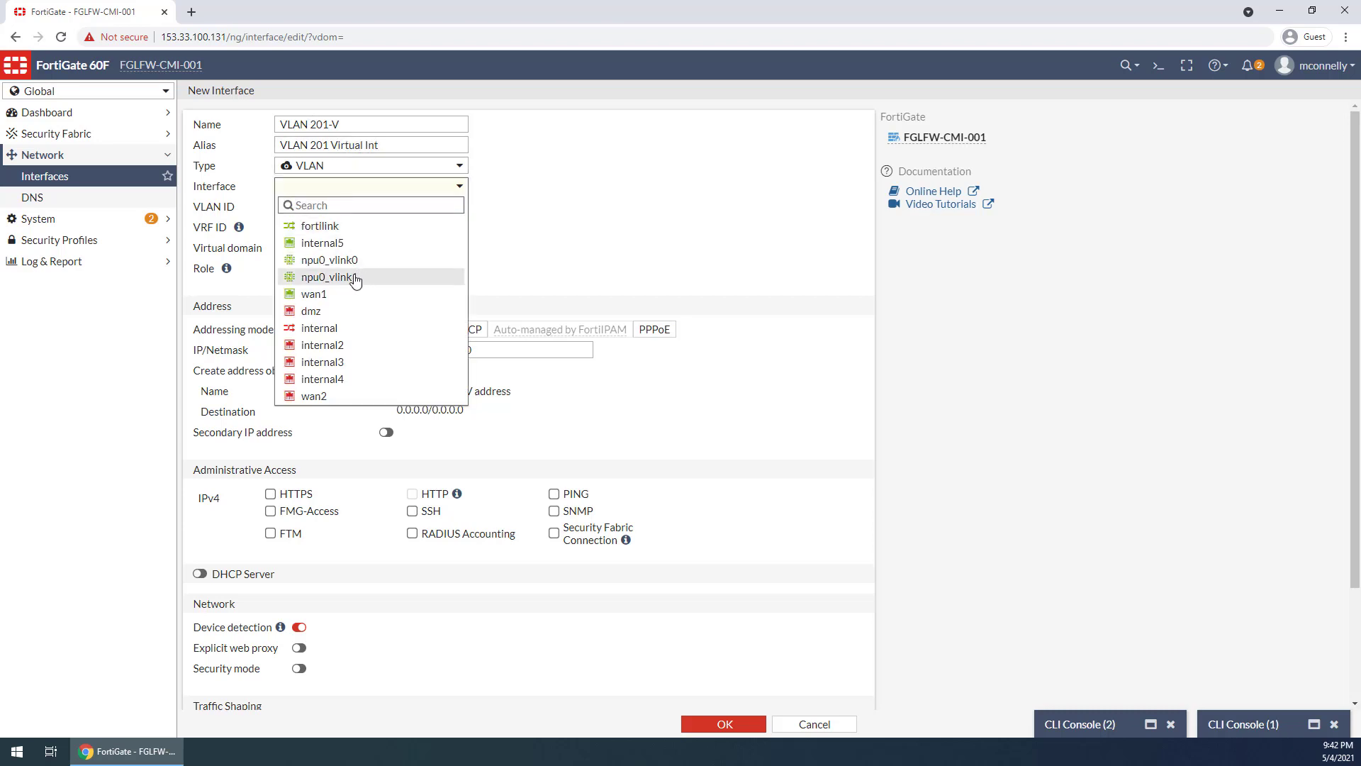
pyautogui.click(359, 275)
pyautogui.press('Tab')
pyautogui.write('201')
pyautogui.click(321, 249)
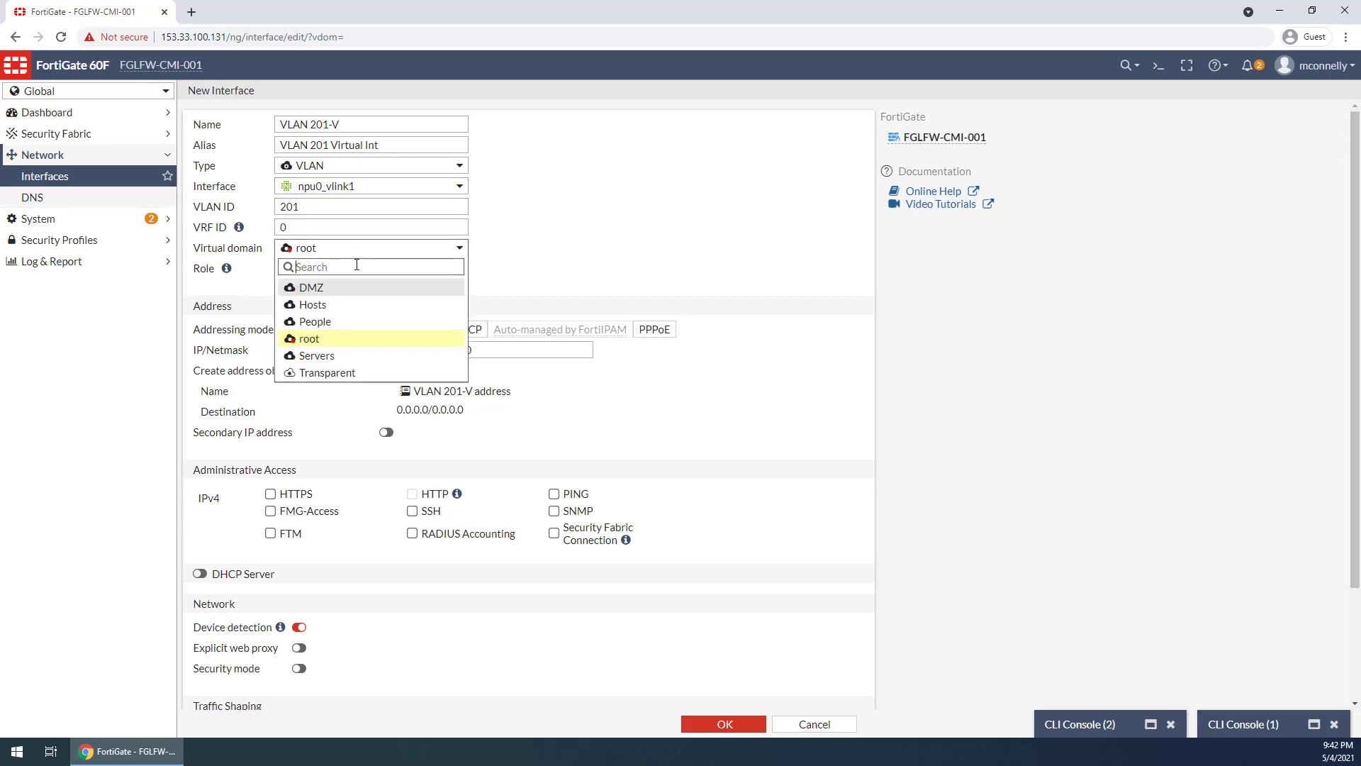
pyautogui.click(323, 372)
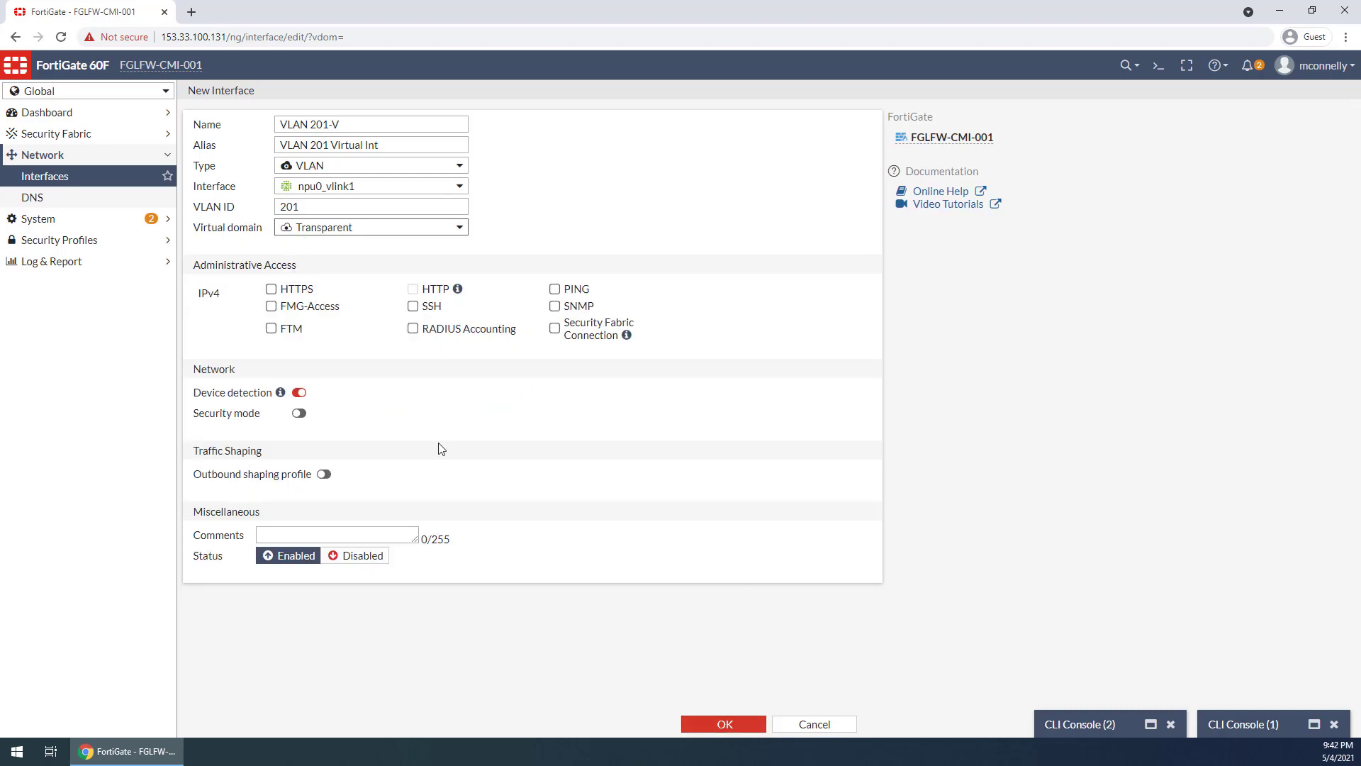
pyautogui.click(734, 730)
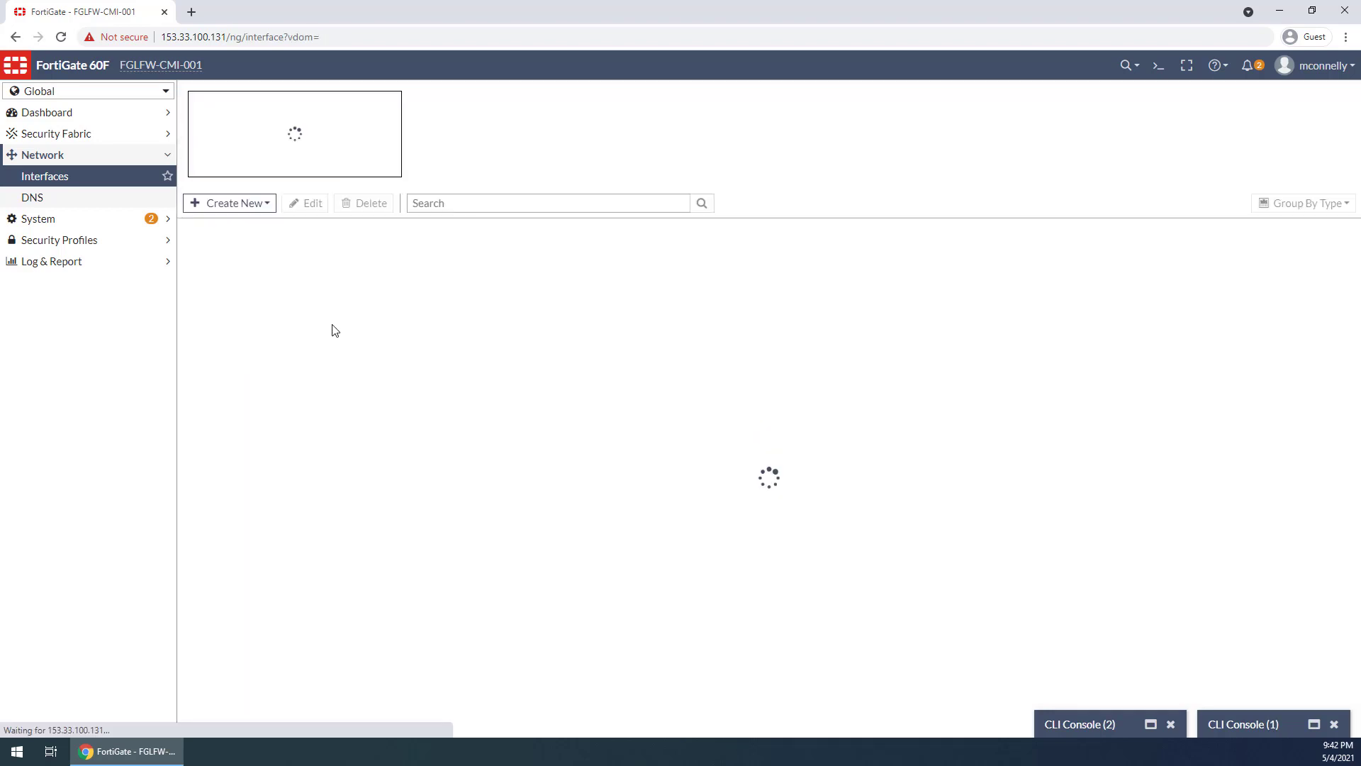
# Start another VLAN interface named VLAN 201-P with the alias VLAN 201 Phys Int
pyautogui.click(233, 173)
pyautogui.click(235, 197)
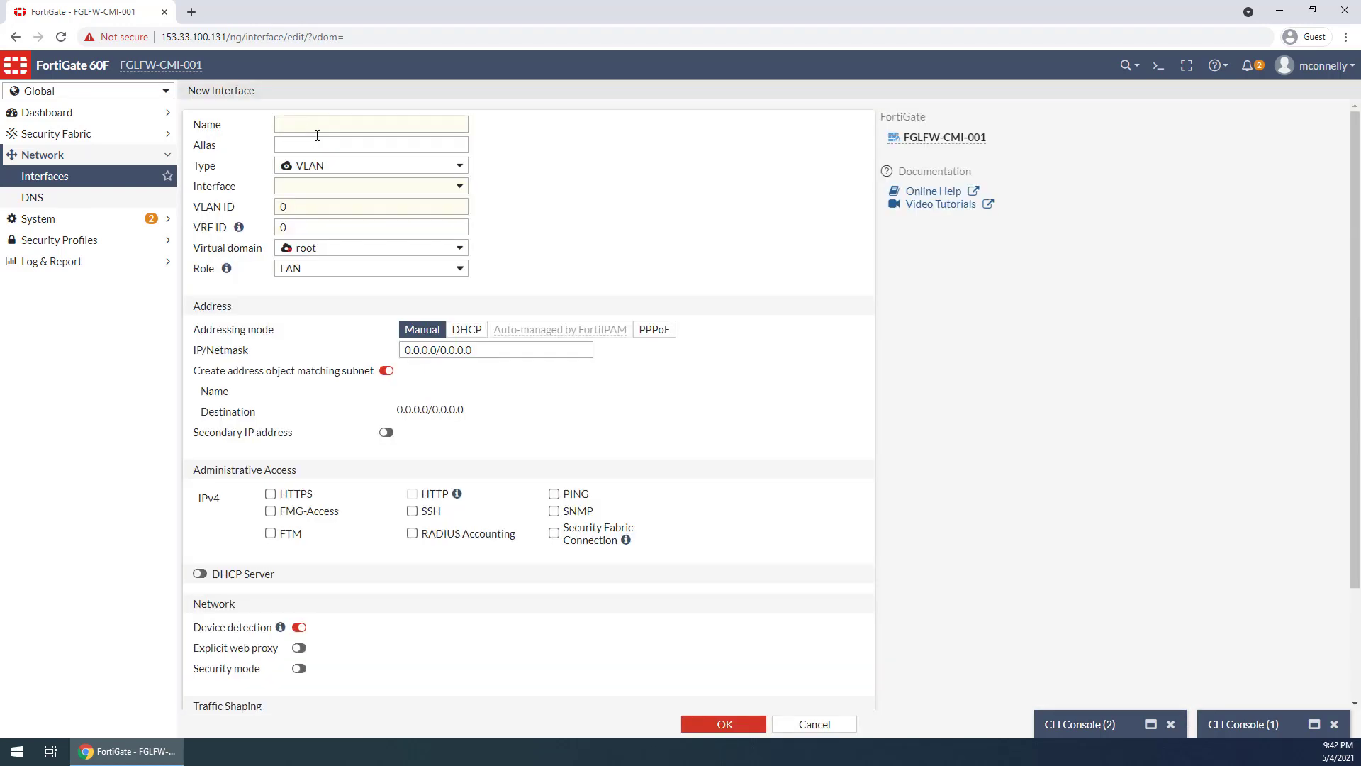
pyautogui.click(314, 121)
pyautogui.write('VLAN 201')
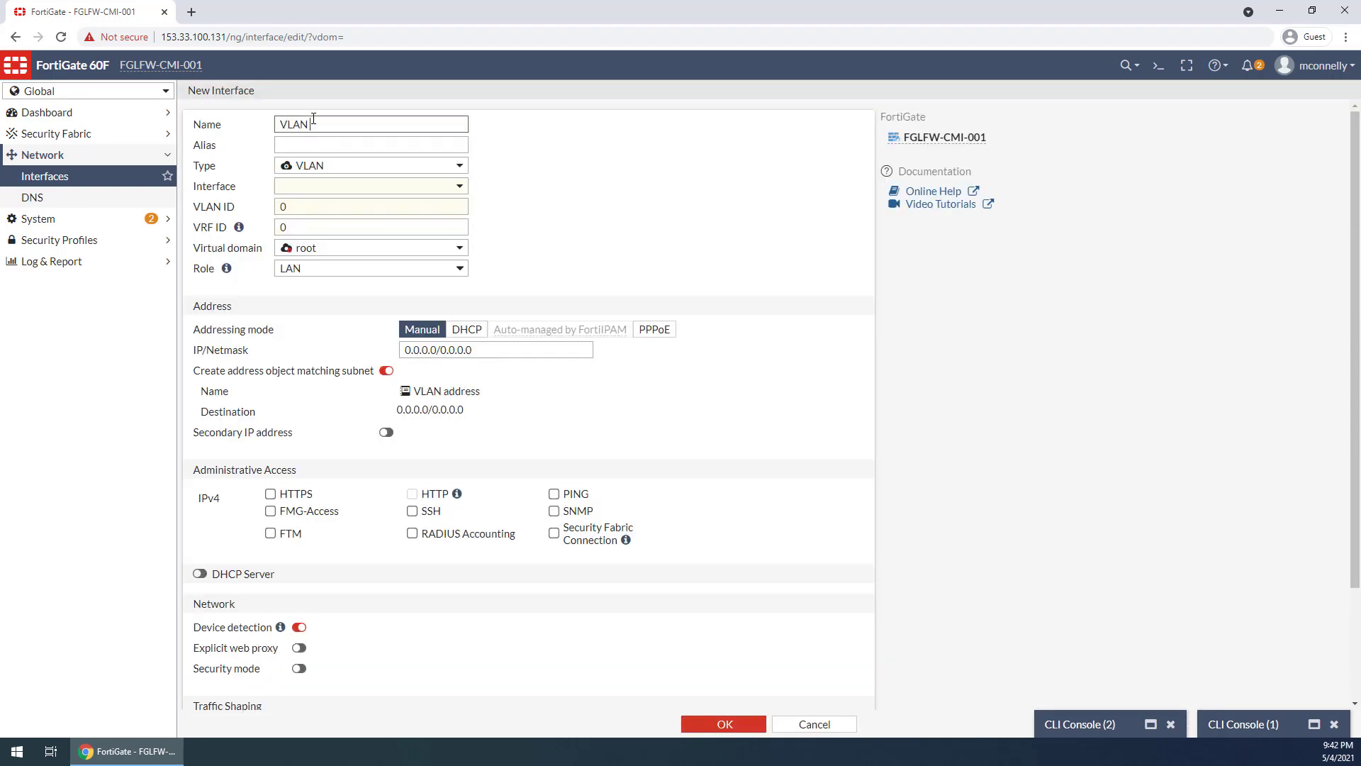
pyautogui.write('-P')
pyautogui.press('Tab')
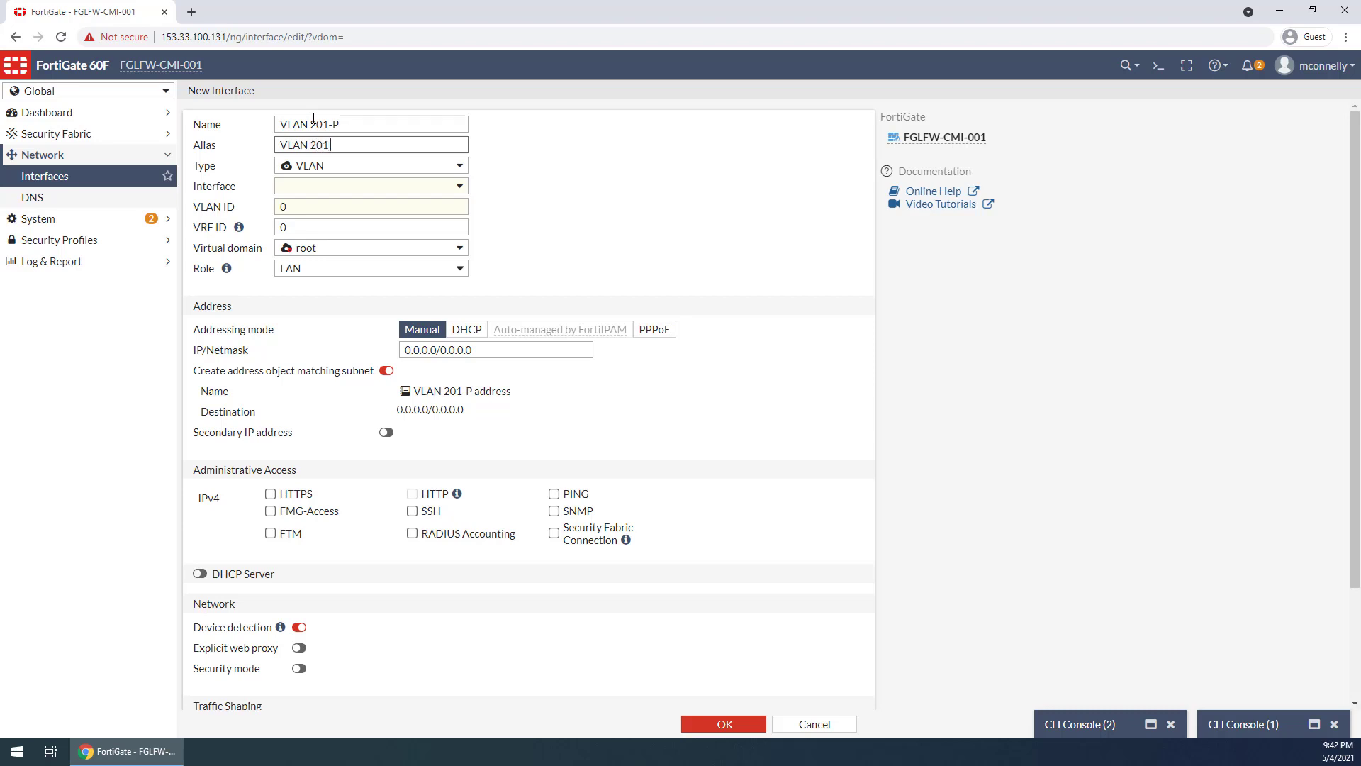
pyautogui.press('Tab')
# Base VLAN 201-P on internal5 with VLAN ID 201 in the Transparent virtual domain, and save the interface
pyautogui.click(283, 194)
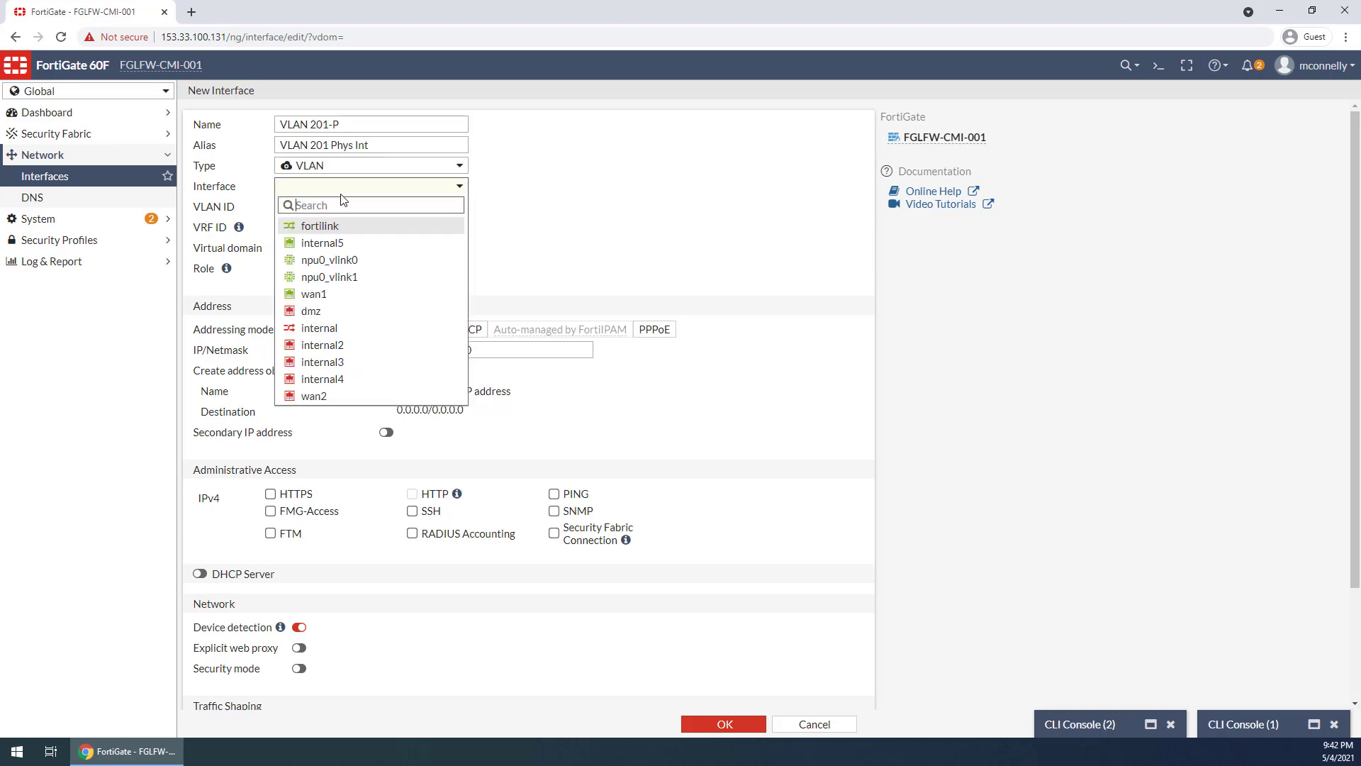
pyautogui.click(350, 276)
pyautogui.press('Tab')
pyautogui.write('201')
pyautogui.press('Tab')
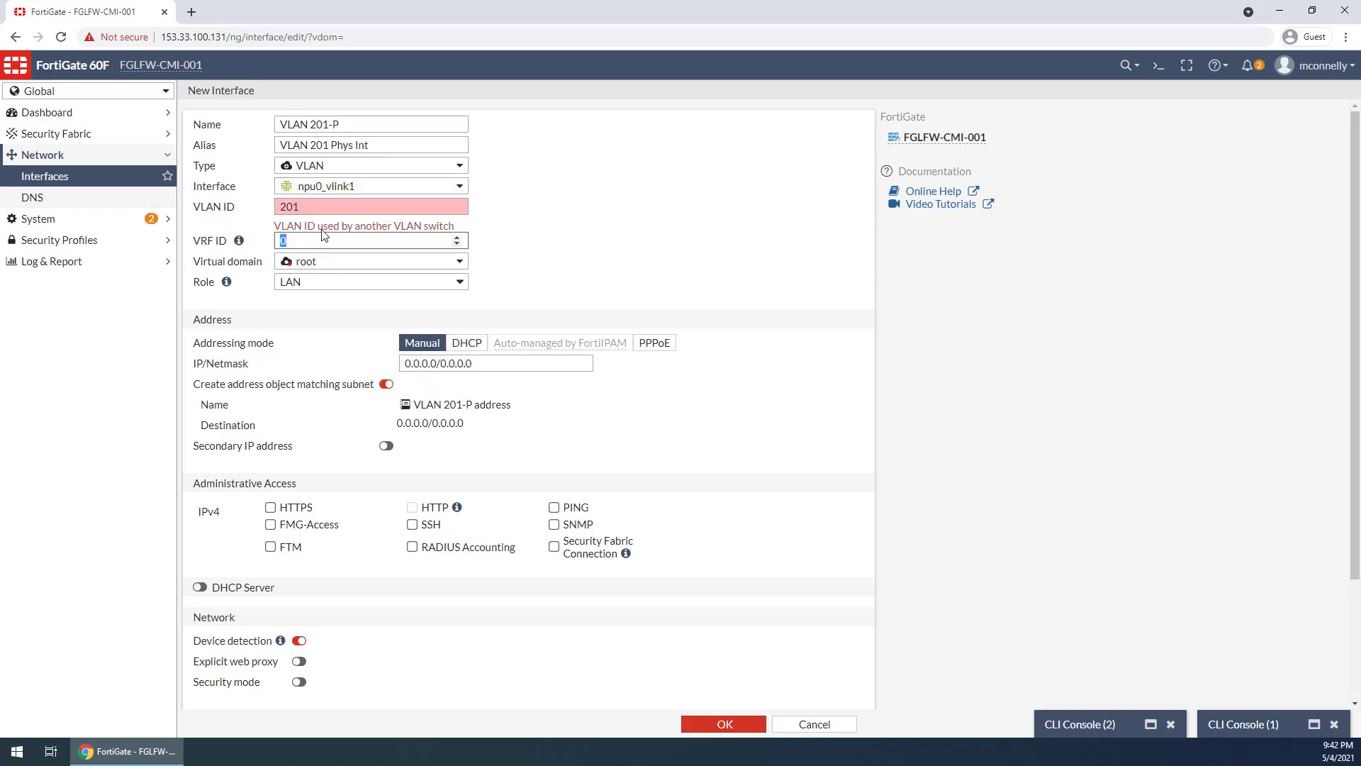
pyautogui.click(333, 187)
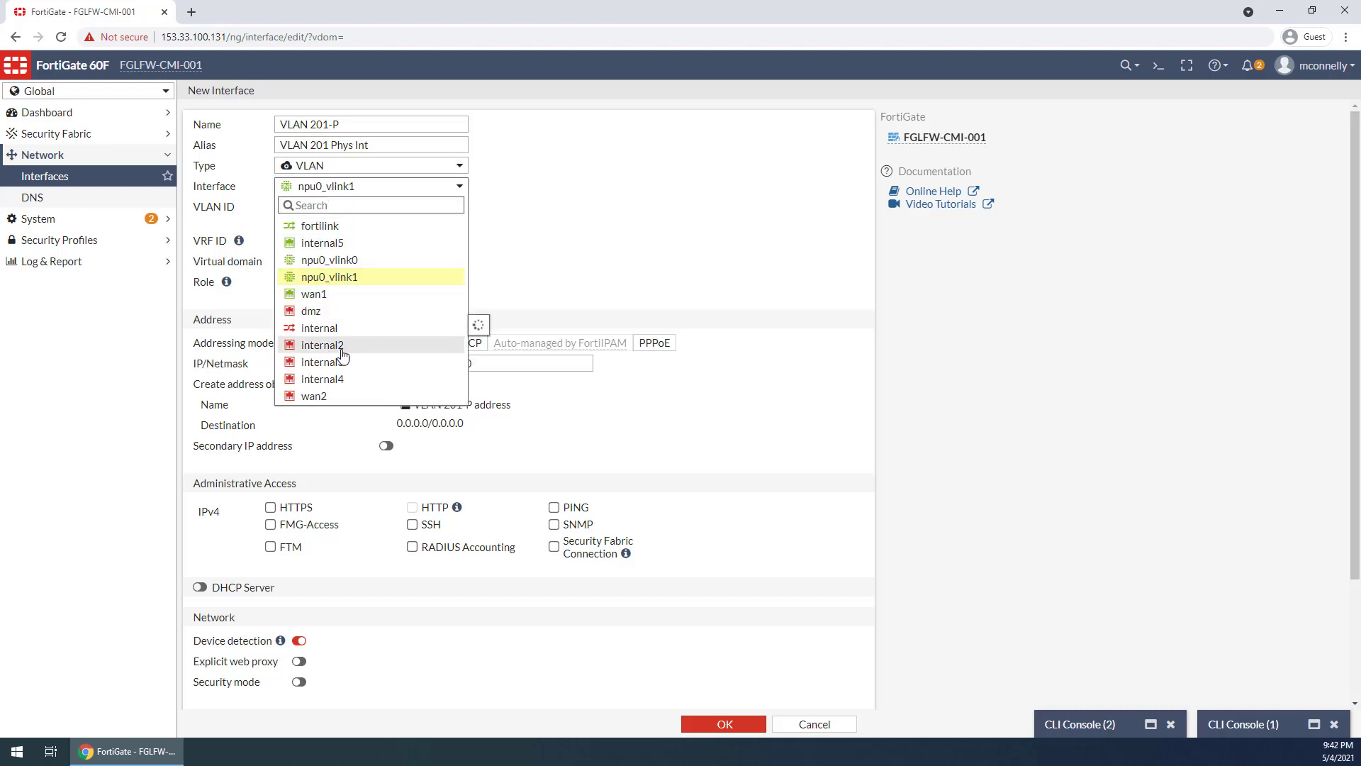
pyautogui.click(350, 243)
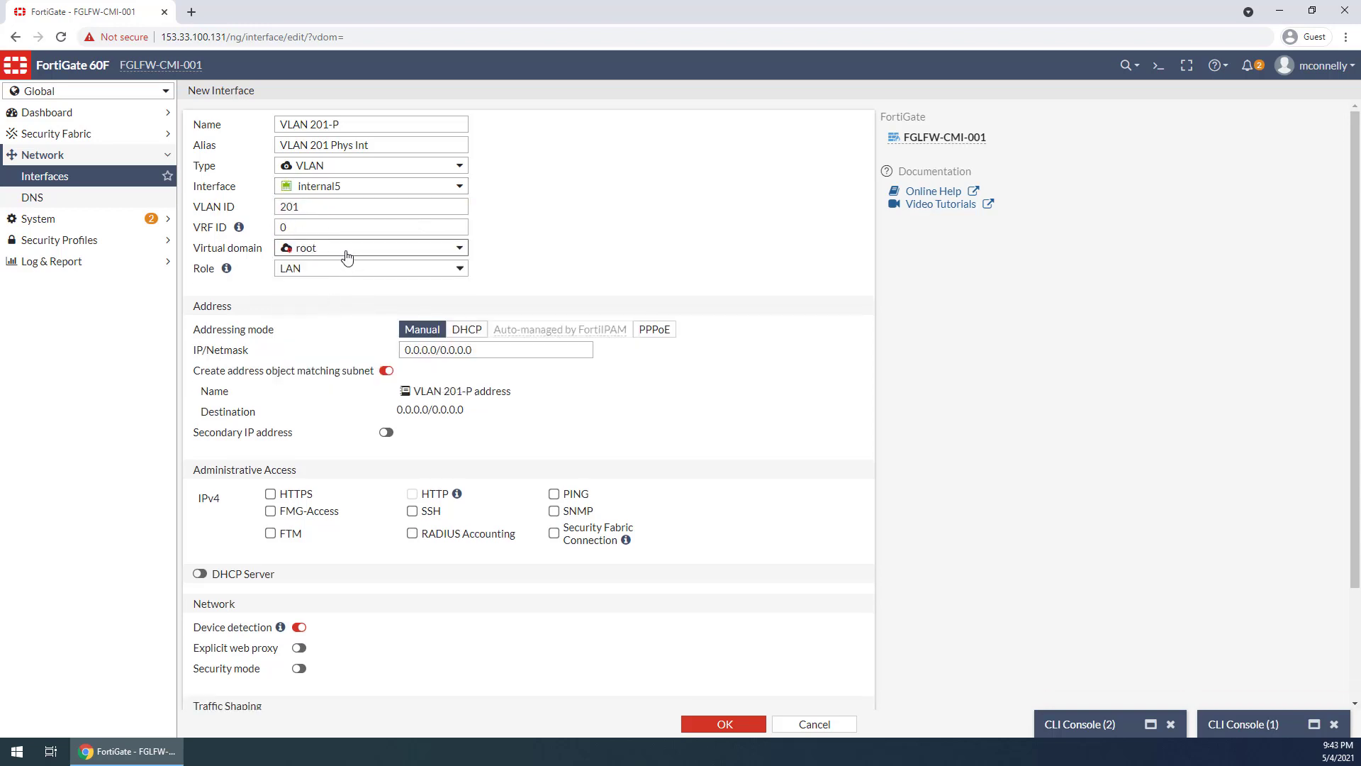
pyautogui.click(347, 247)
pyautogui.click(334, 371)
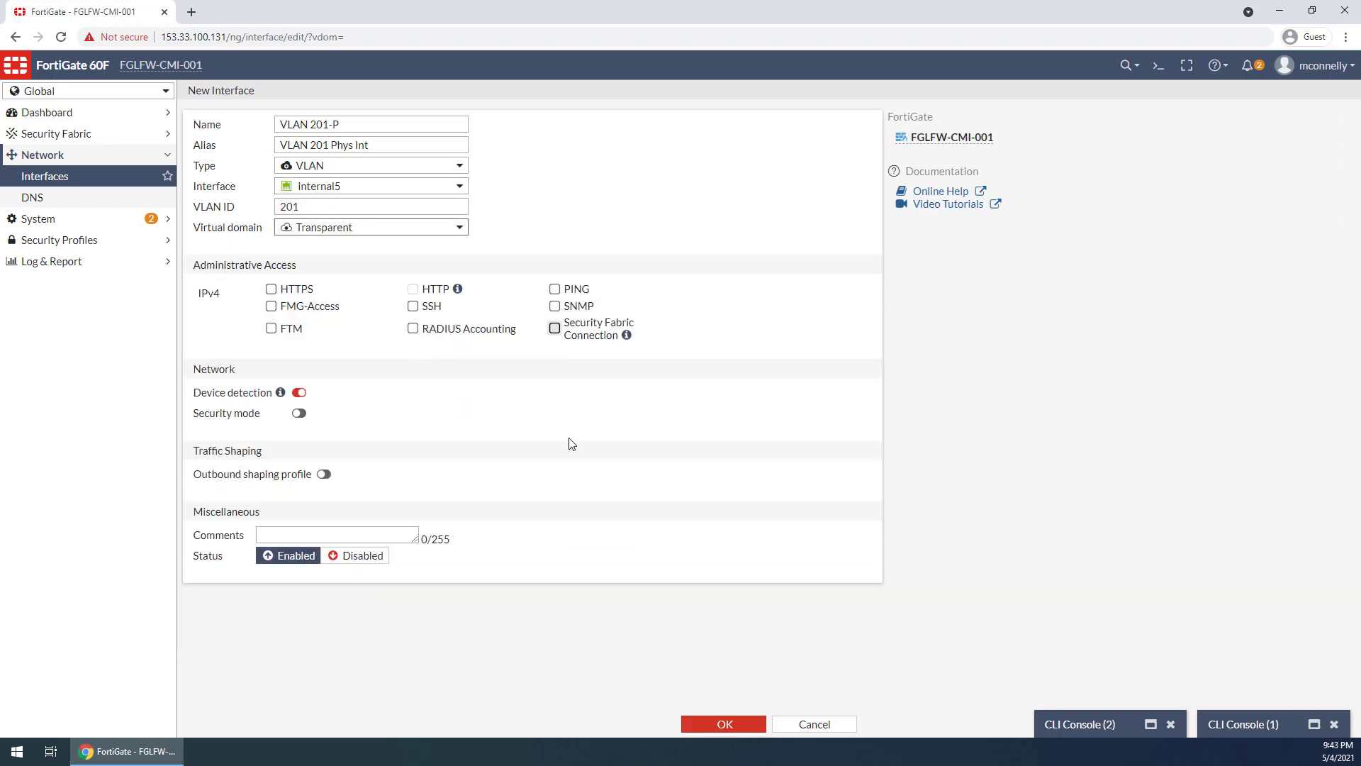
pyautogui.click(713, 726)
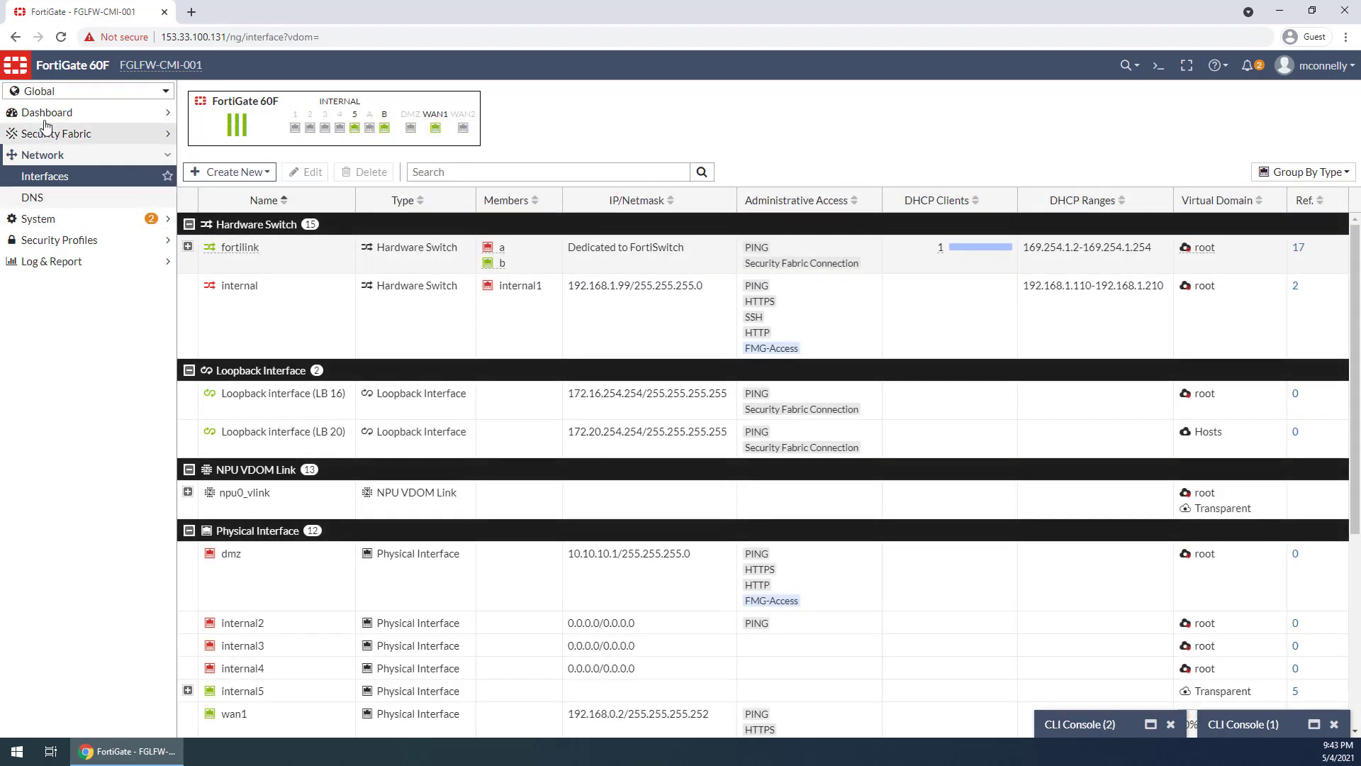
# Switch to the Transparent virtual domain and open its firewall policies
pyautogui.click(46, 93)
pyautogui.click(77, 241)
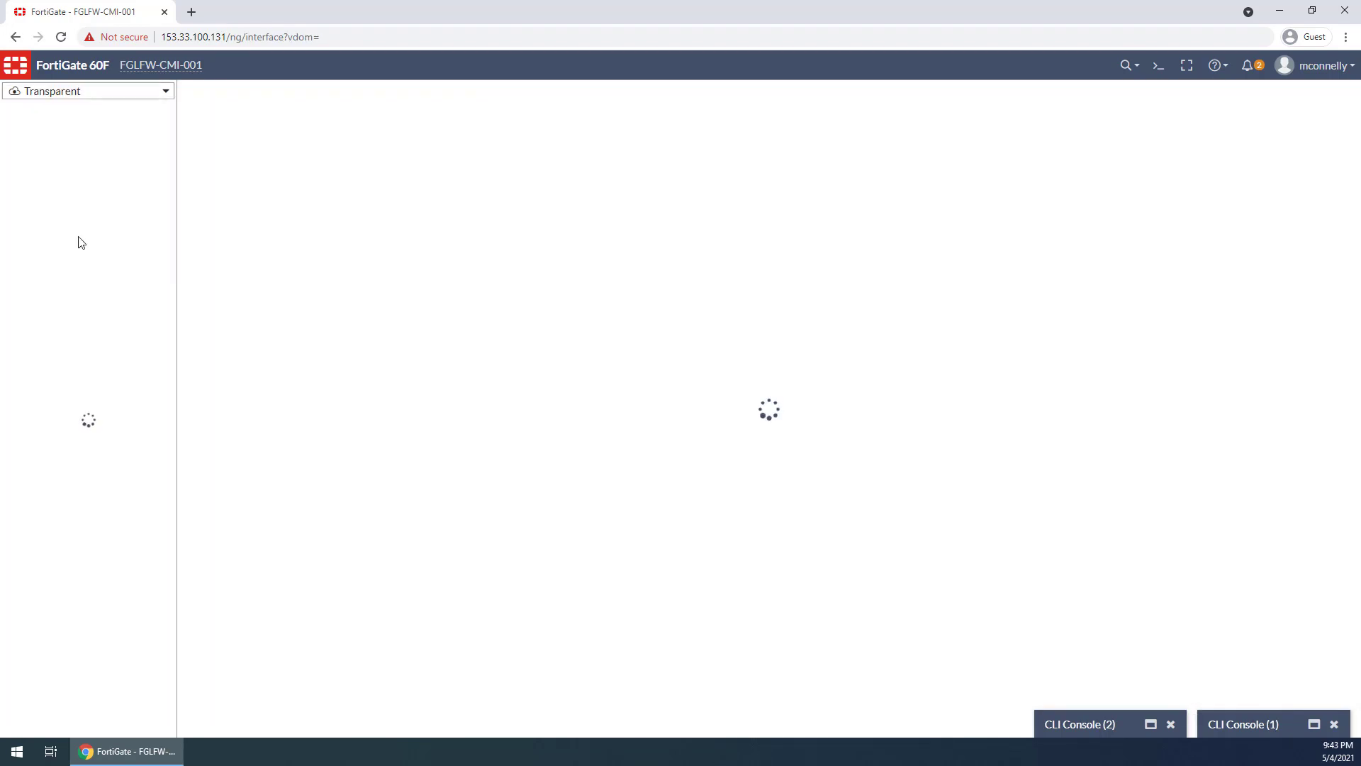
pyautogui.click(73, 262)
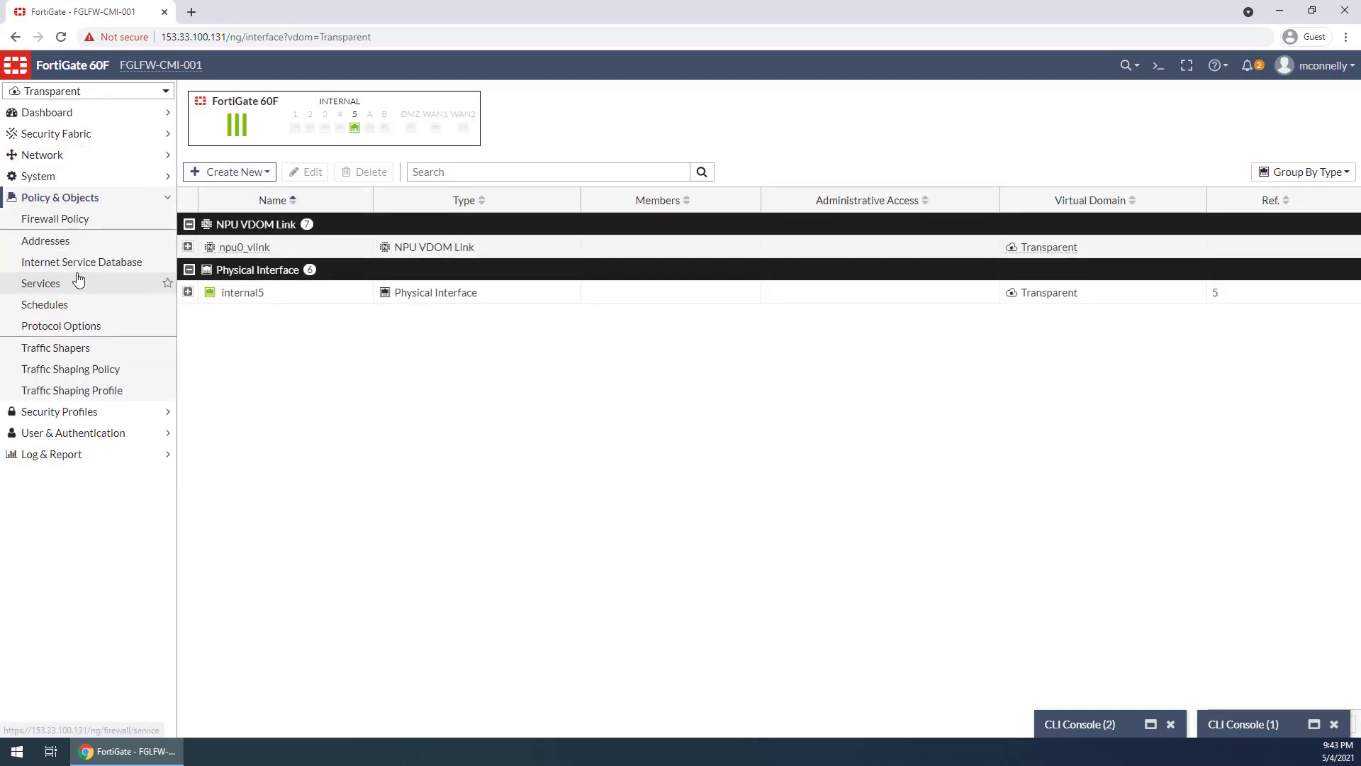
pyautogui.click(79, 223)
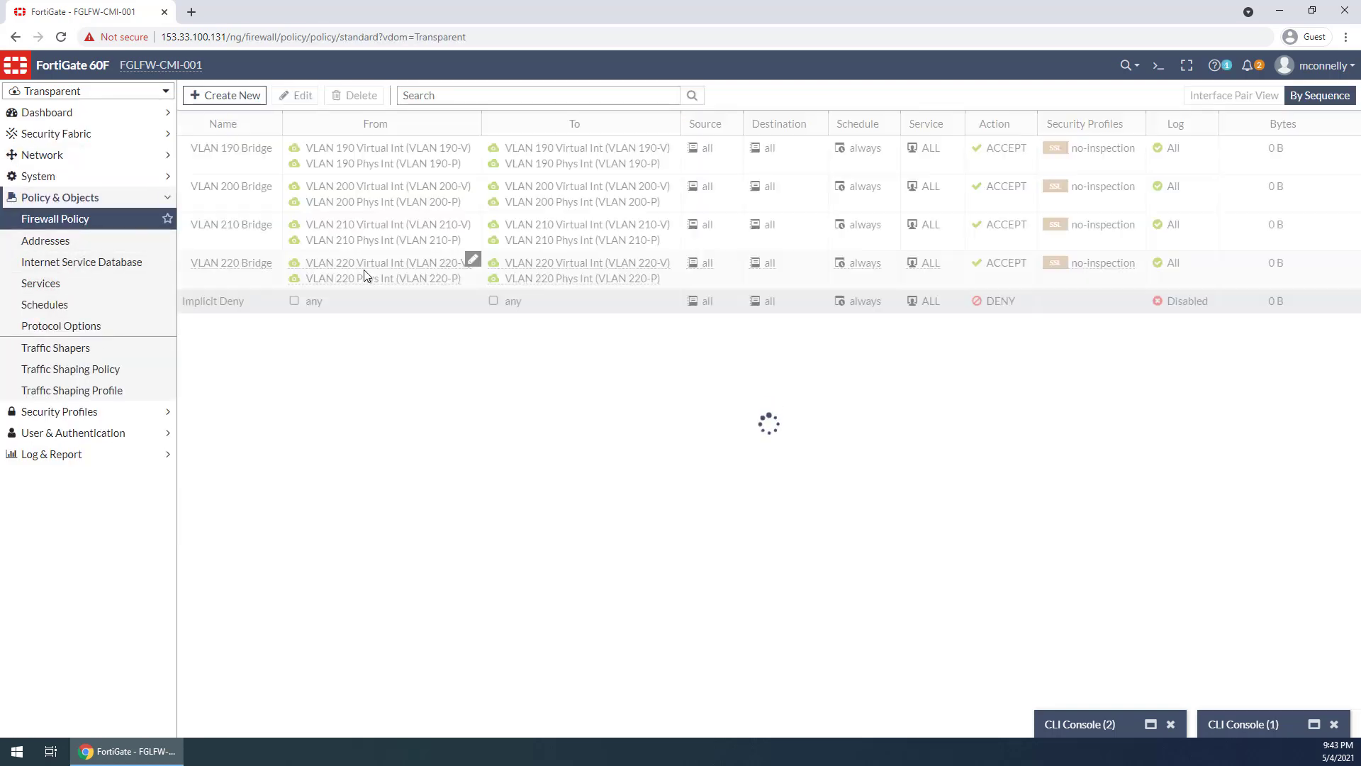
# Copy the VLAN 200 Bridge policy and paste the copy directly below it
pyautogui.click(233, 266)
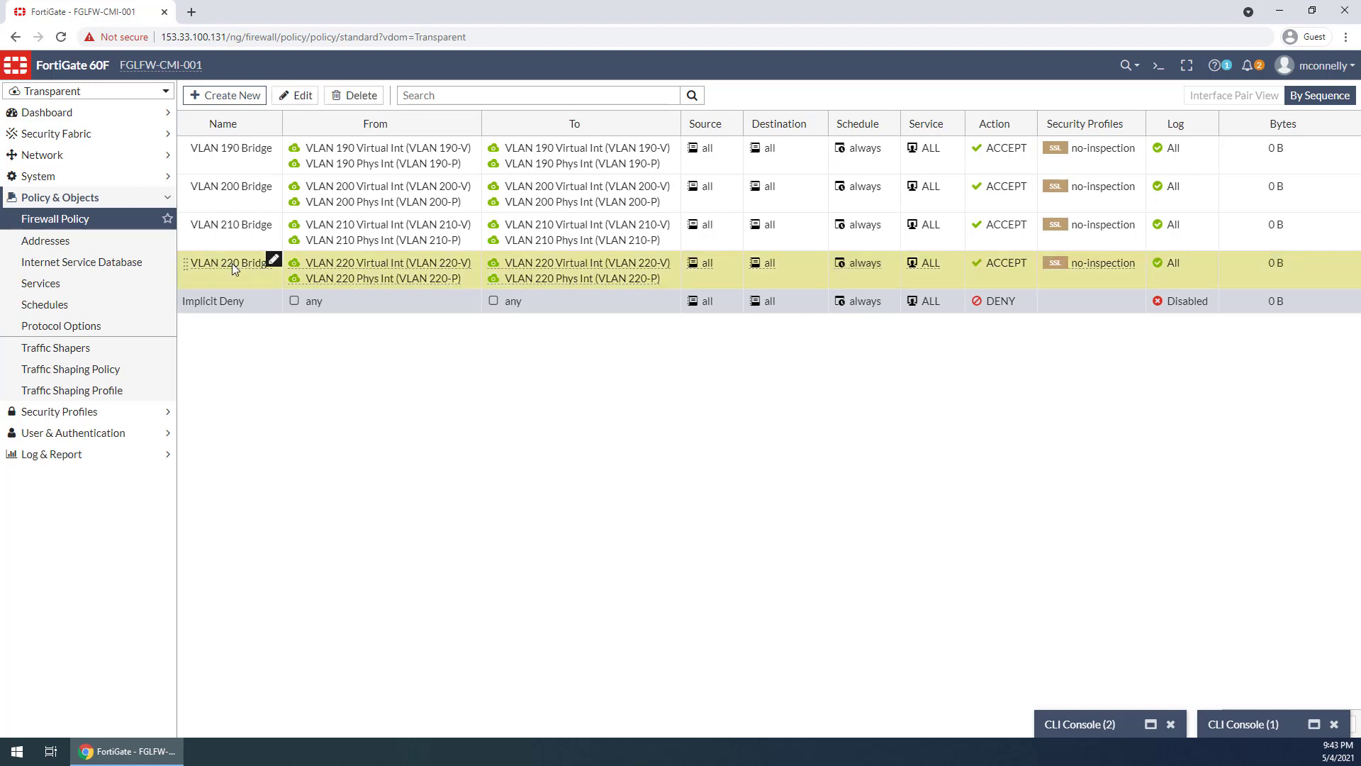
pyautogui.rightClick(233, 266)
pyautogui.click(255, 247)
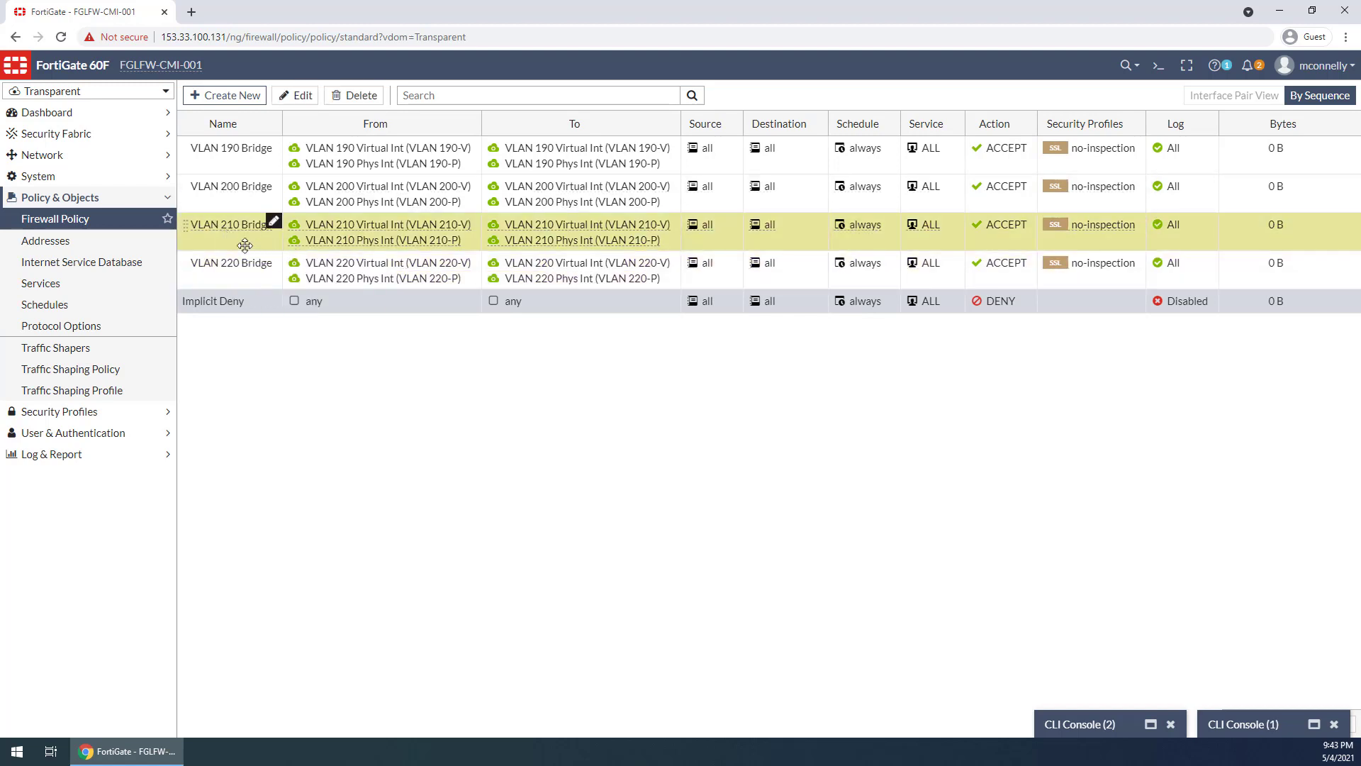
pyautogui.click(244, 190)
pyautogui.rightClick(241, 187)
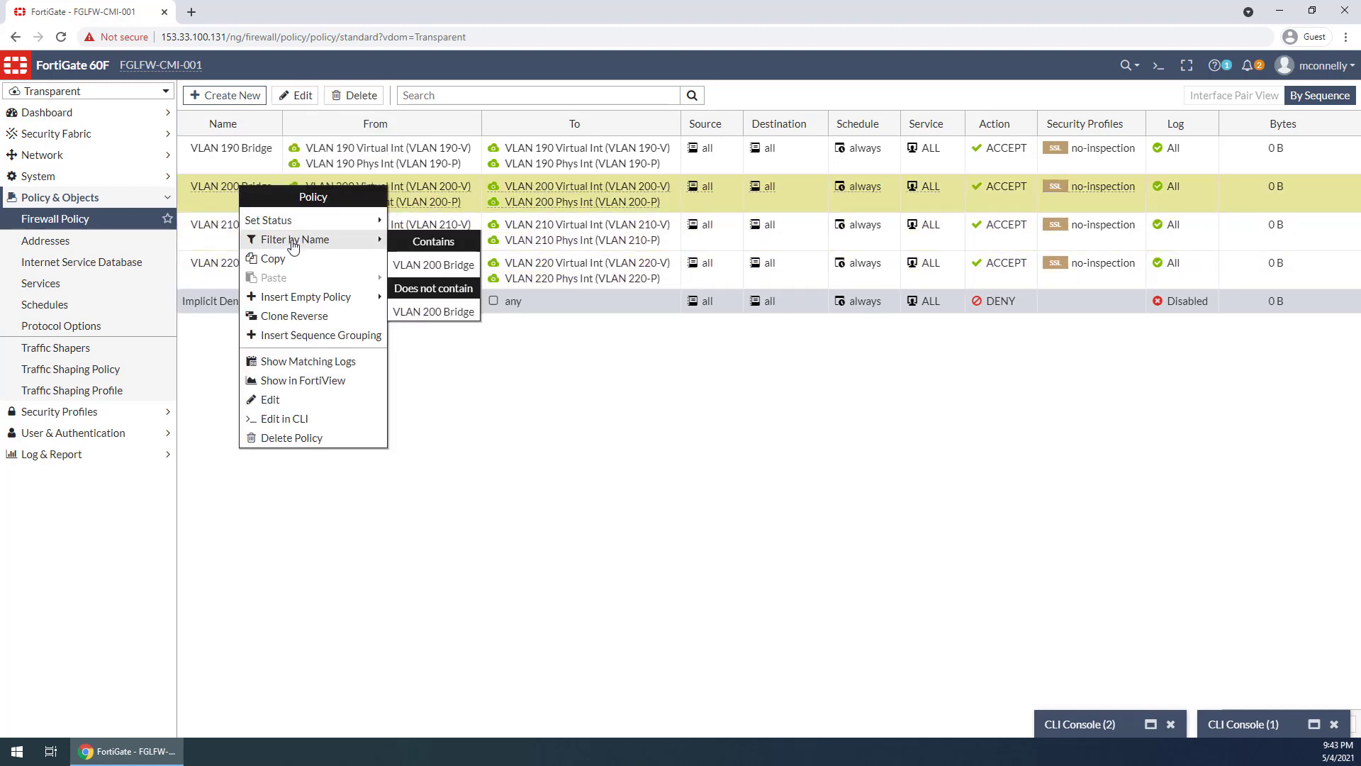
pyautogui.click(287, 259)
pyautogui.rightClick(225, 200)
pyautogui.moveTo(279, 290)
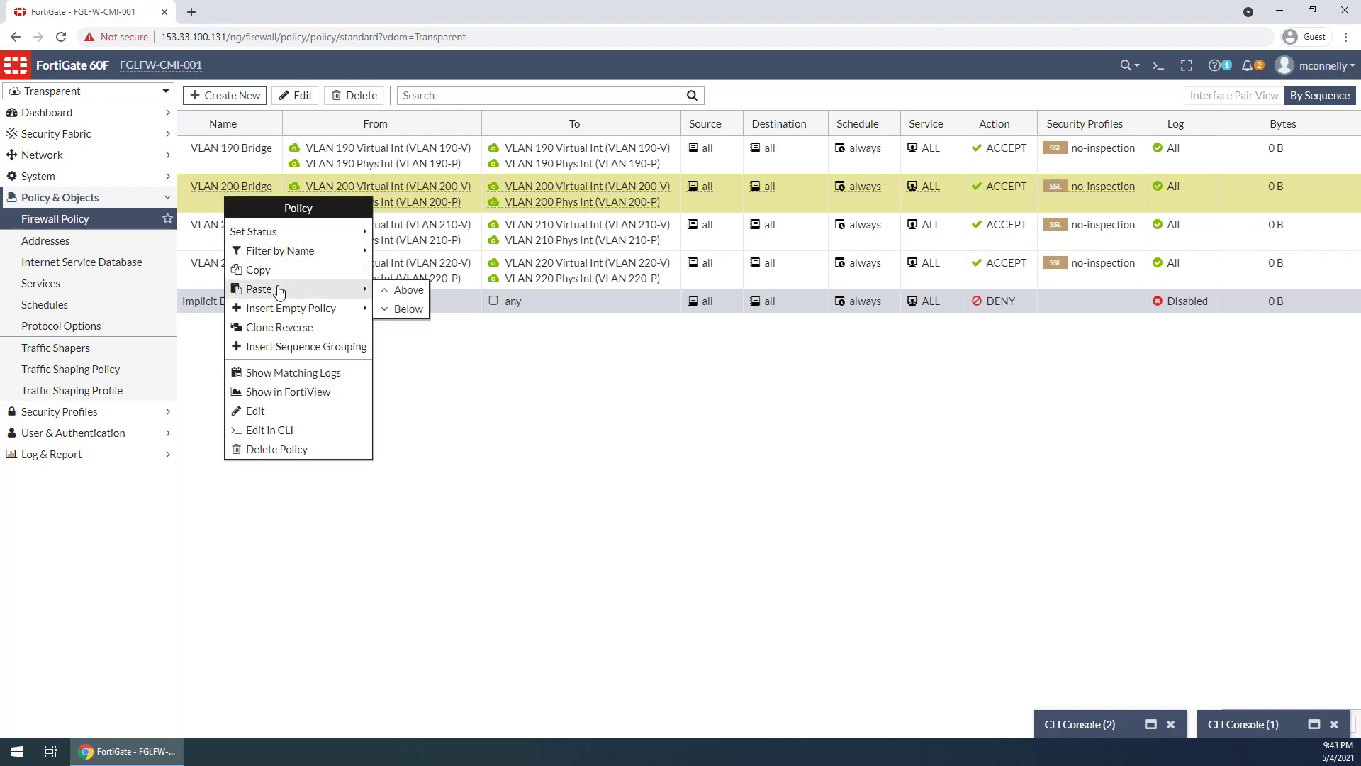
pyautogui.click(401, 308)
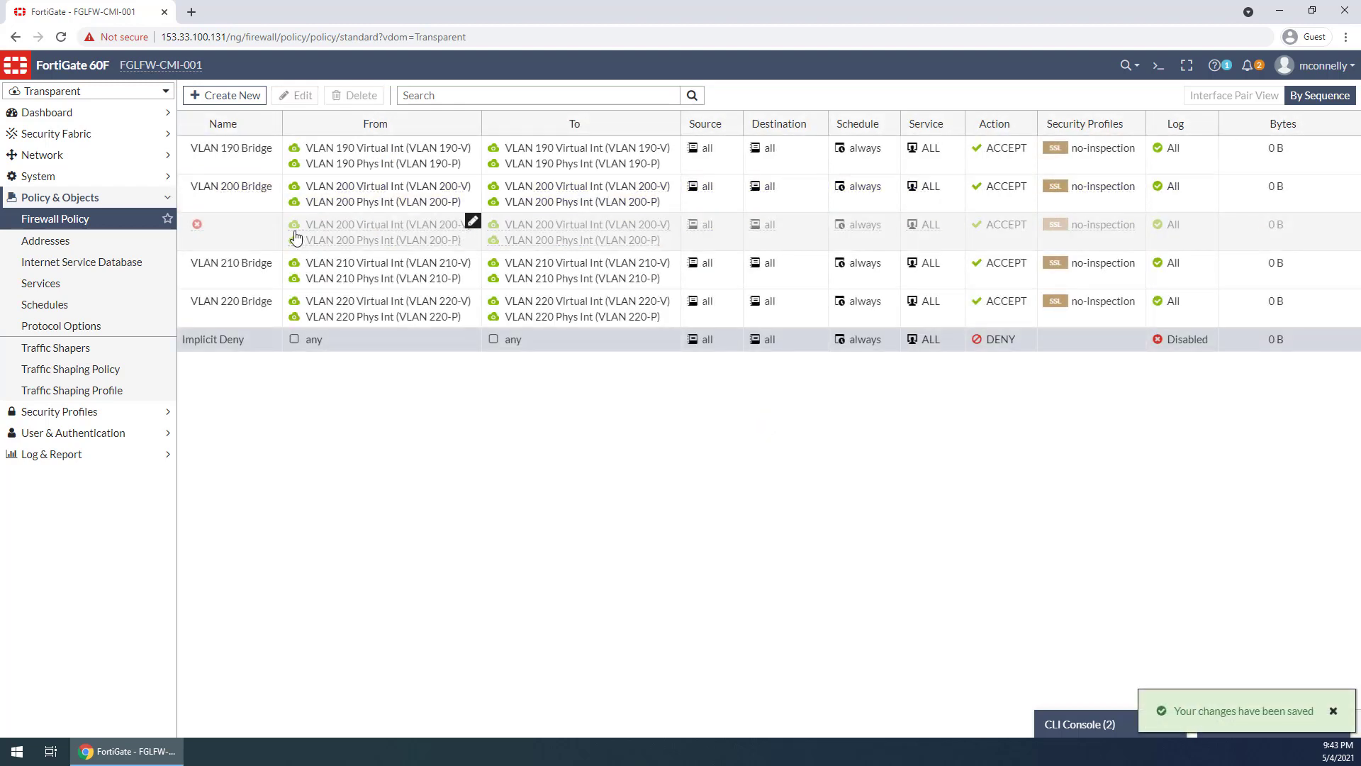
# Name the pasted policy VLAN 201 Bridge
pyautogui.click(274, 221)
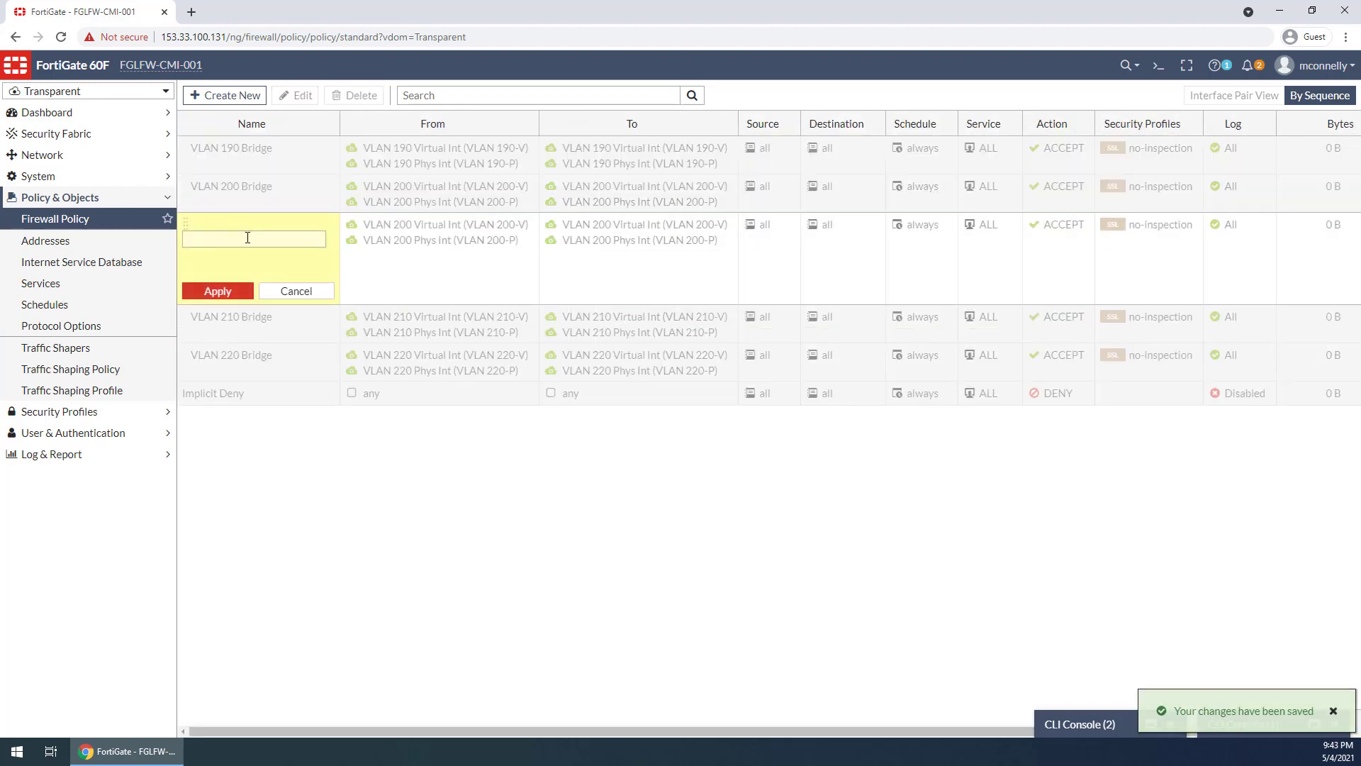
pyautogui.write('VLAN 201 Bridge')
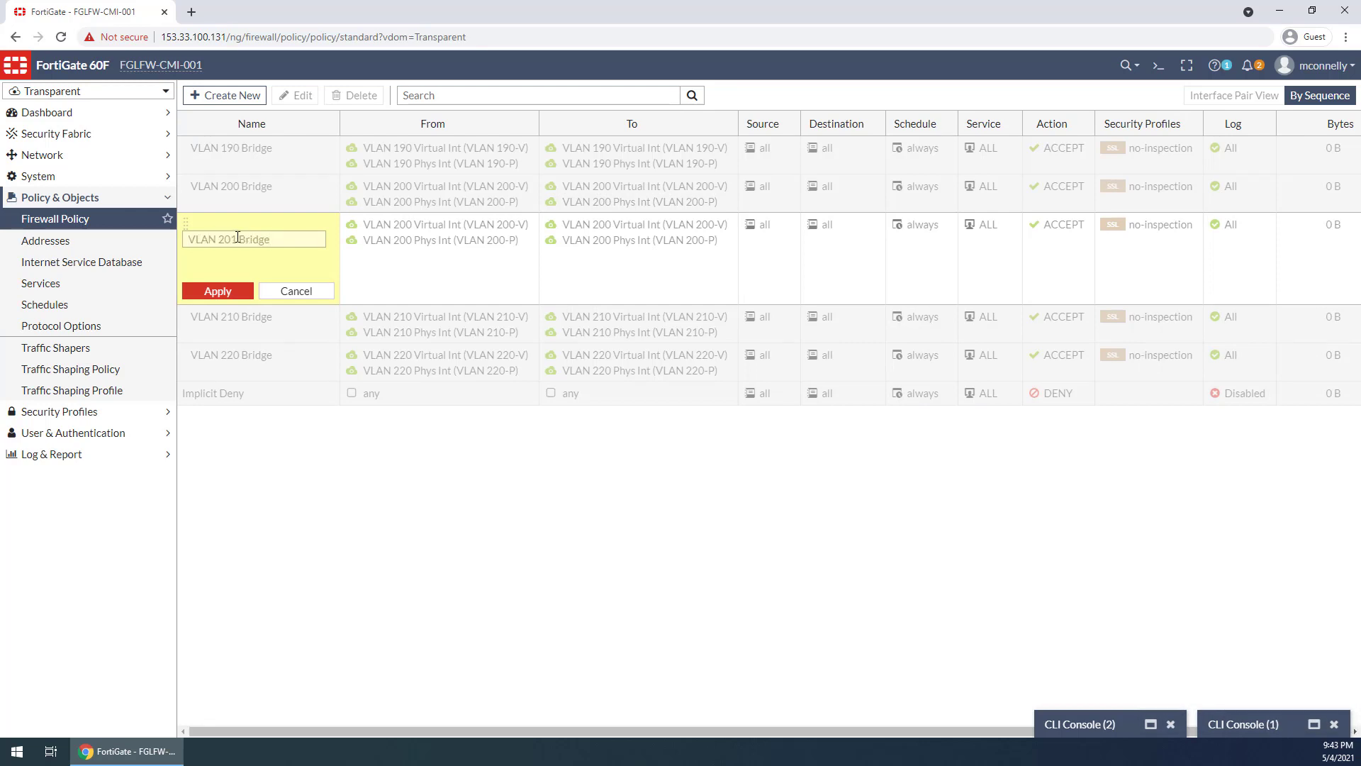
pyautogui.click(222, 292)
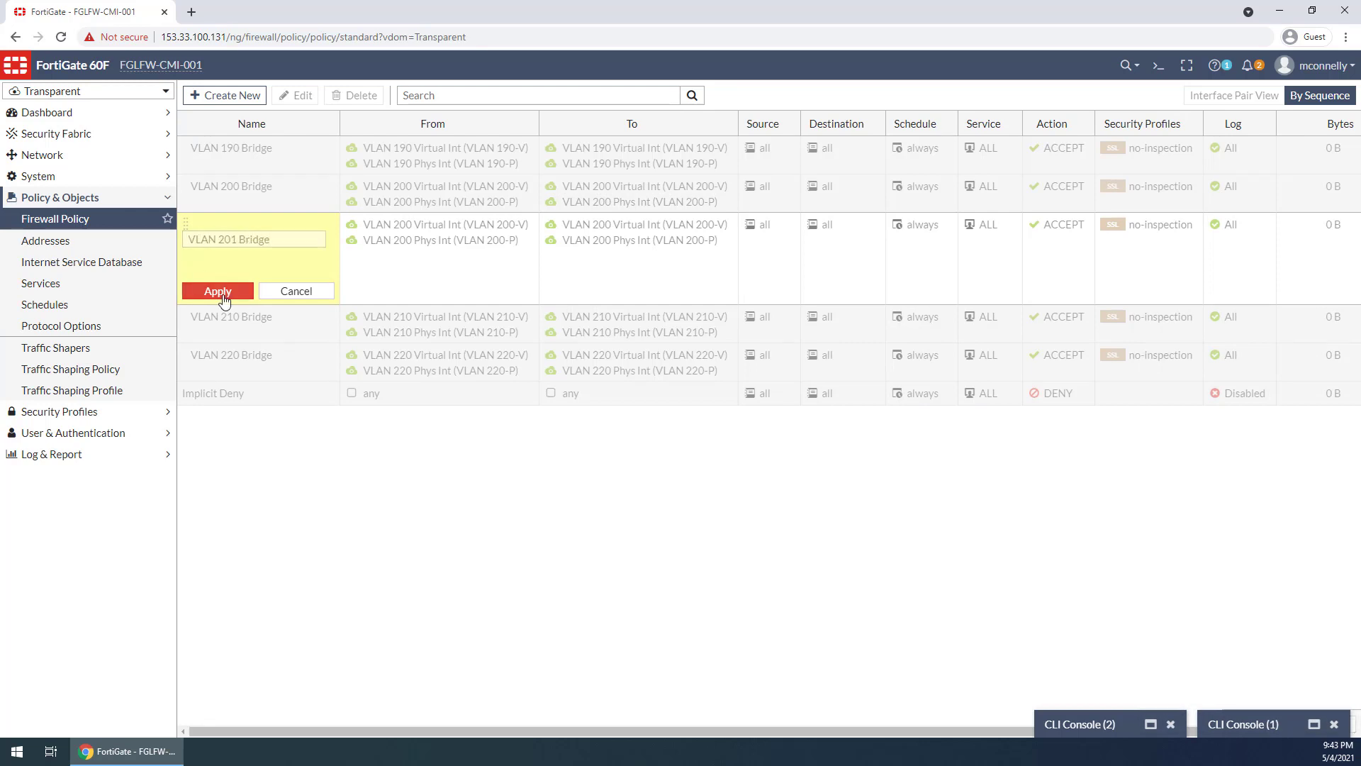
# Replace the VLAN 200 source interfaces of VLAN 201 Bridge with VLAN 201-P and VLAN 201-V
pyautogui.click(528, 223)
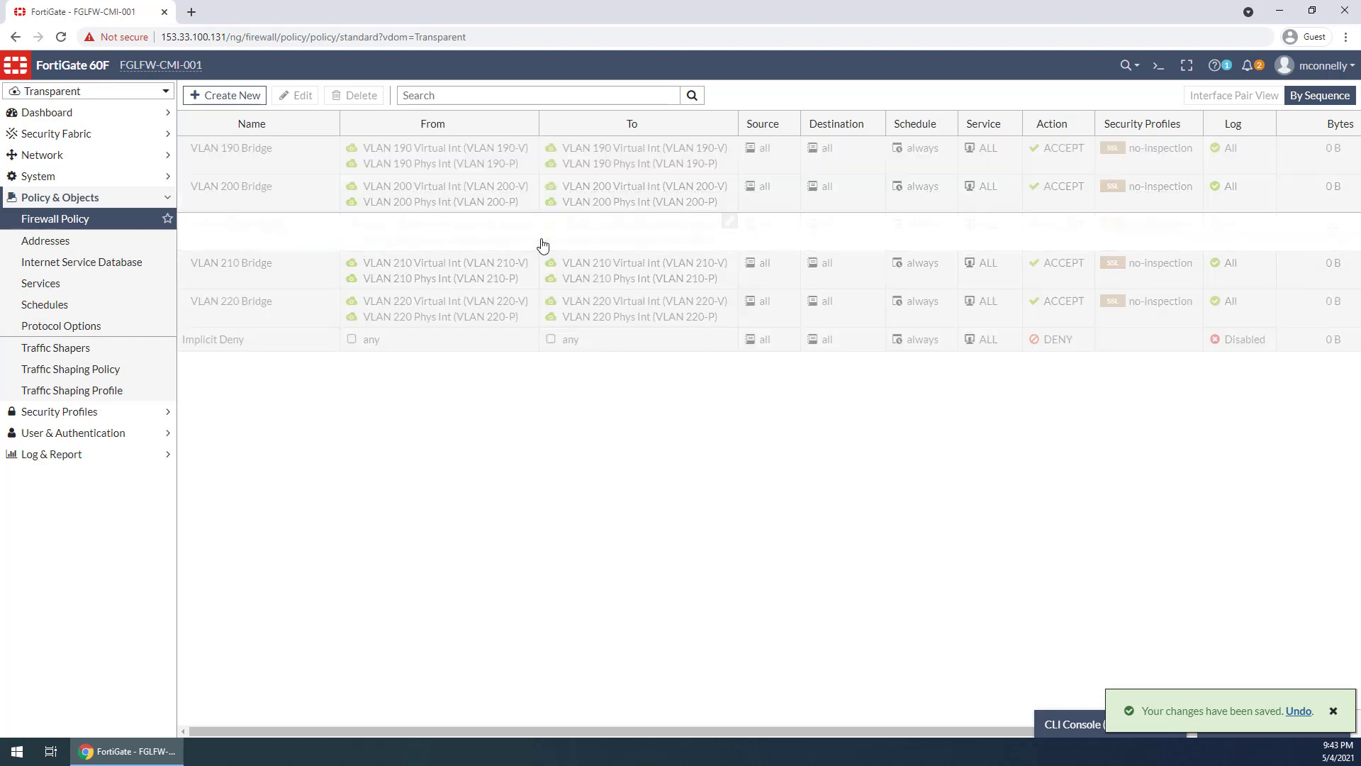
pyautogui.click(1258, 202)
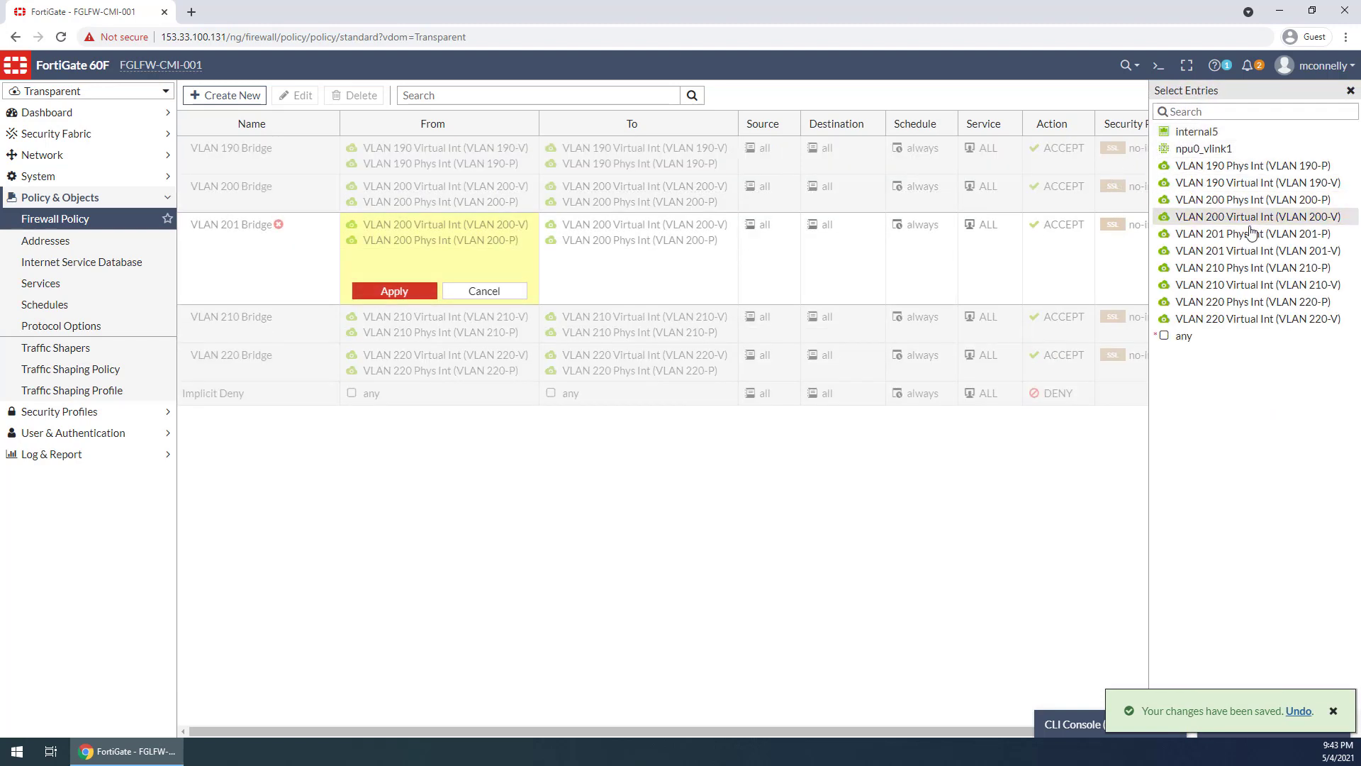
pyautogui.click(1254, 219)
pyautogui.click(1252, 236)
pyautogui.click(1251, 253)
pyautogui.click(395, 291)
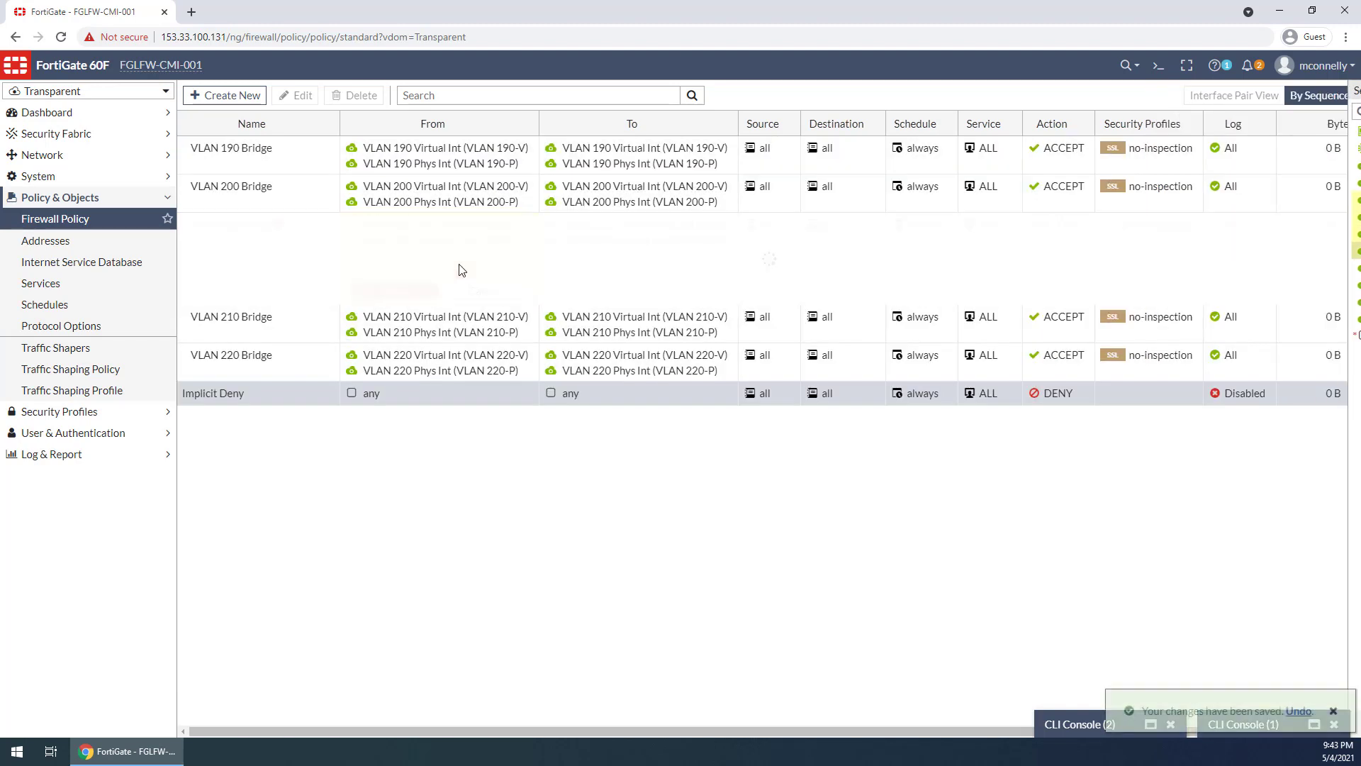
# Set the destination interfaces of VLAN 201 Bridge to VLAN 201-P and VLAN 201-V instead of the VLAN 200 pair
pyautogui.click(728, 223)
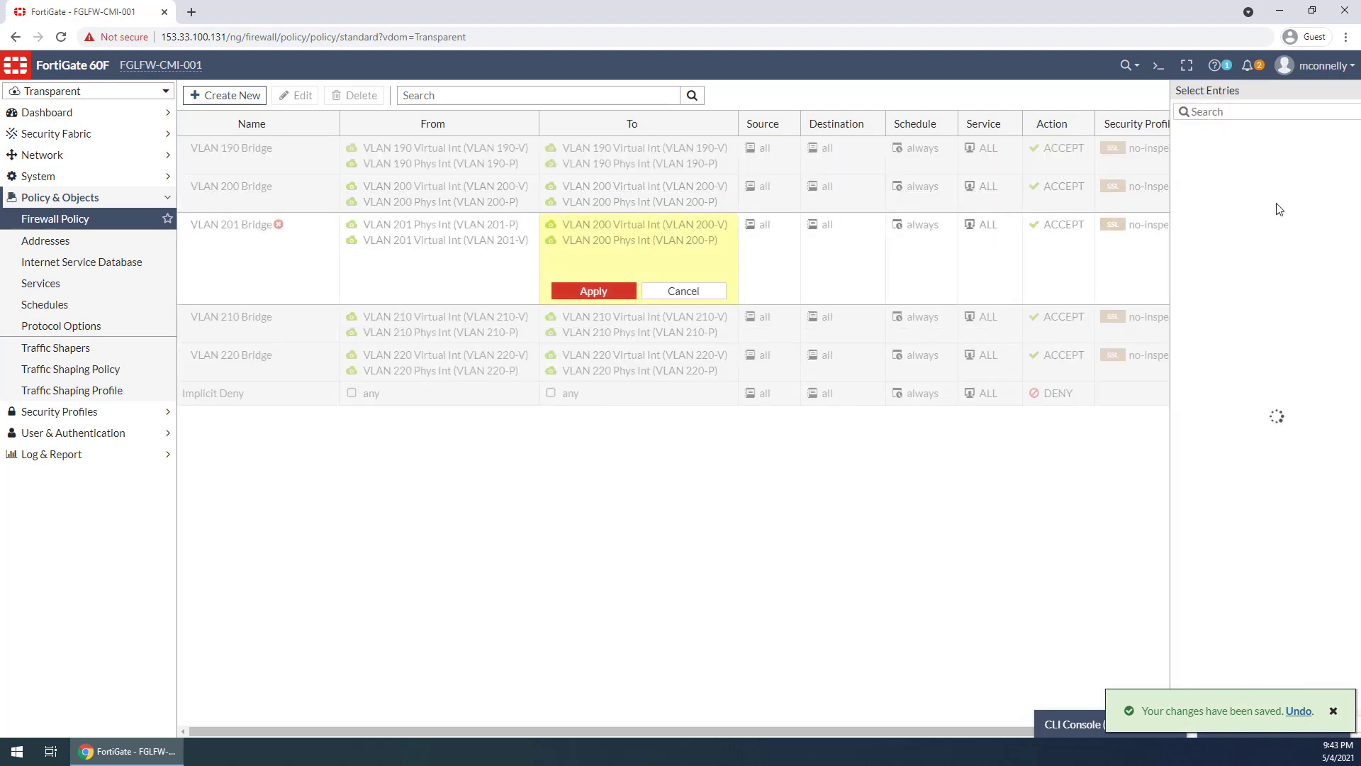
pyautogui.click(1250, 253)
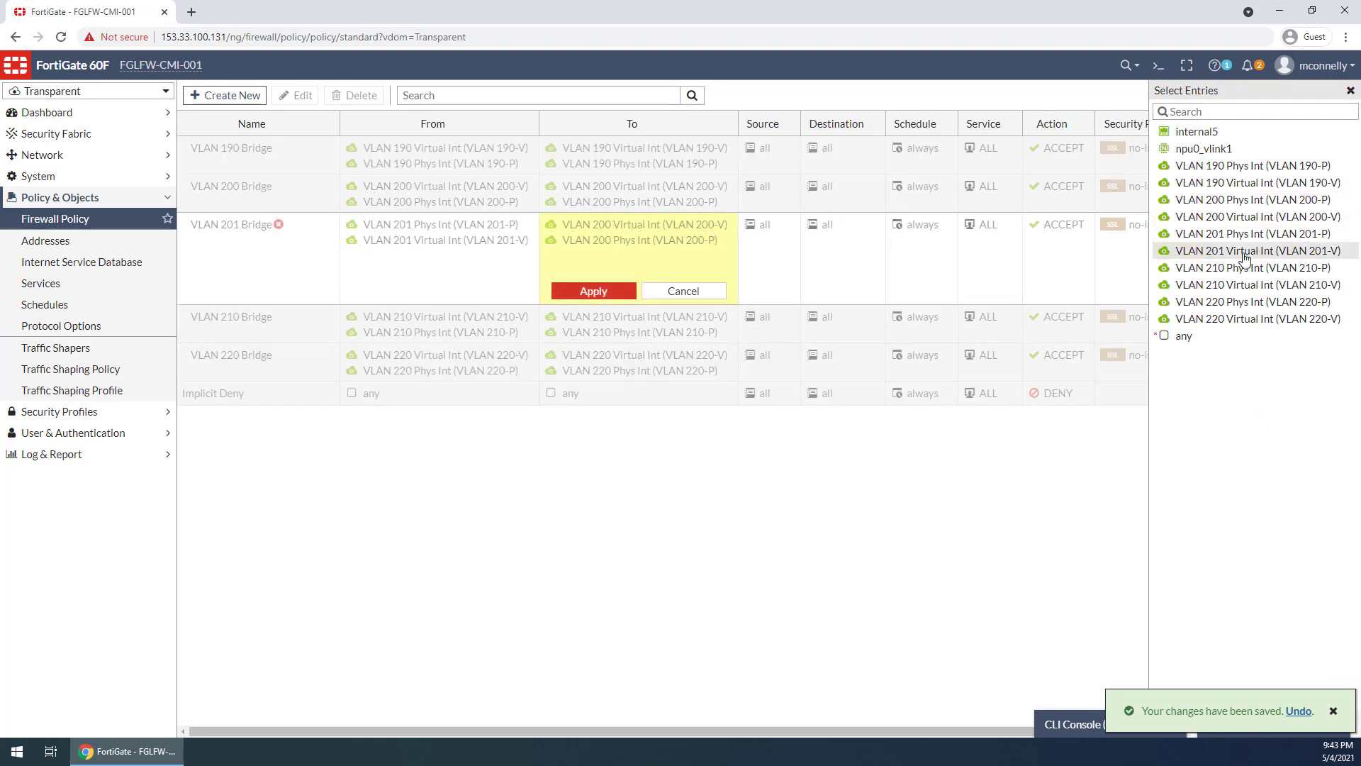
pyautogui.click(1245, 235)
pyautogui.click(593, 291)
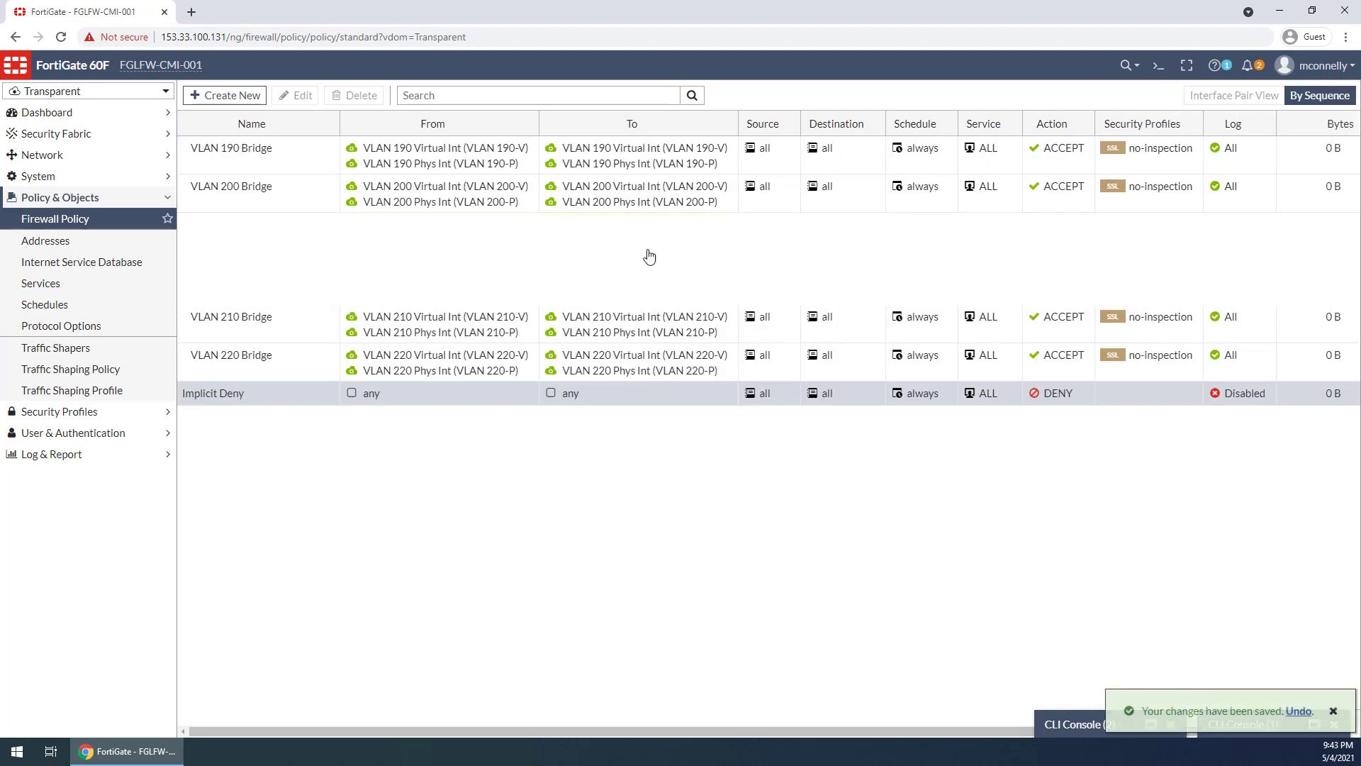
# Enable the VLAN 201 Bridge policy
pyautogui.rightClick(652, 240)
pyautogui.moveTo(731, 276)
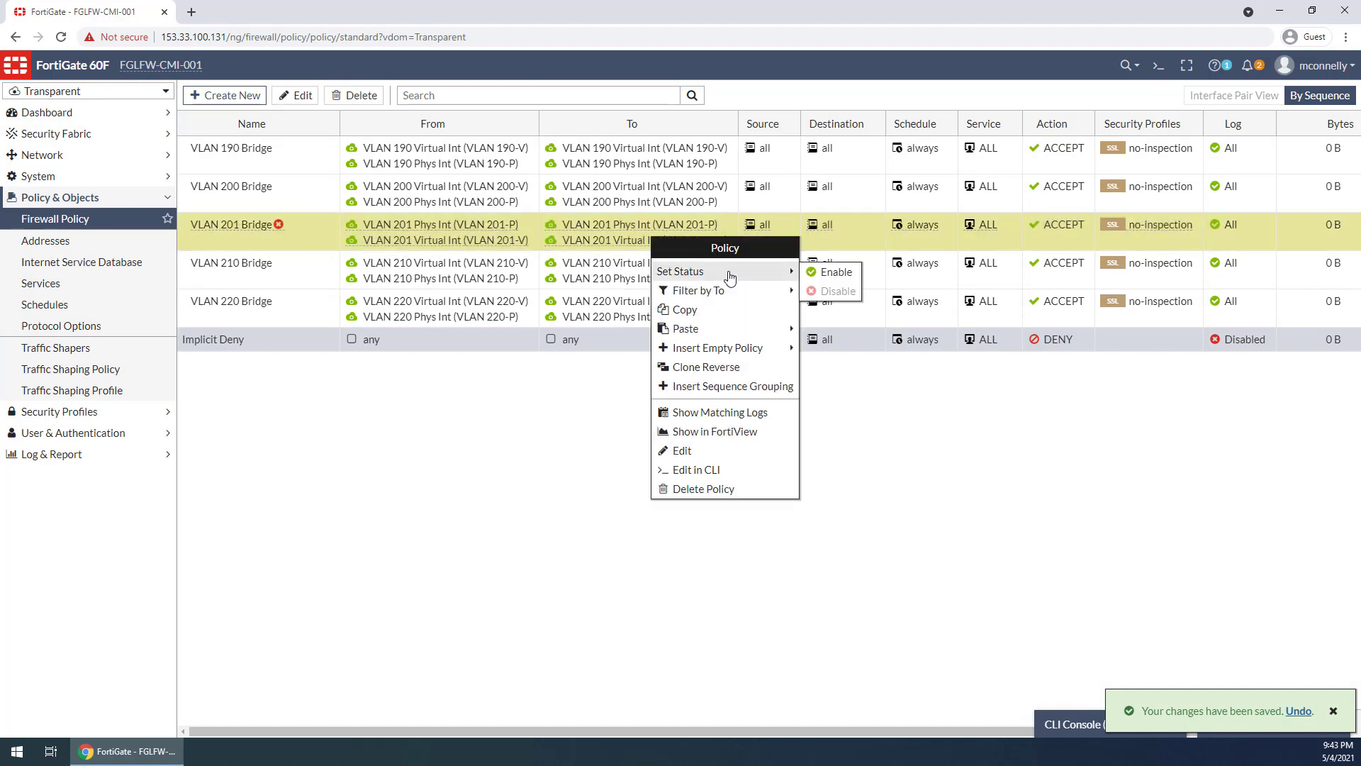
pyautogui.click(836, 272)
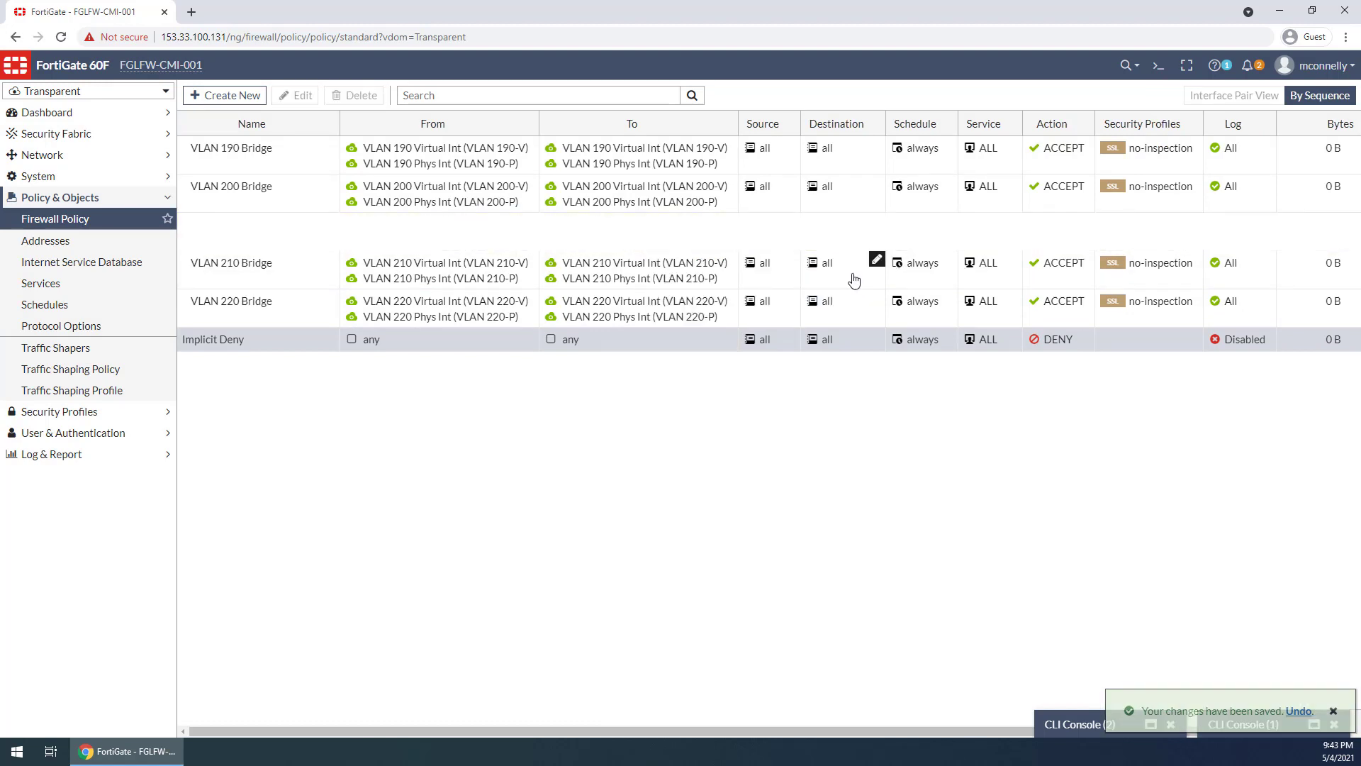
# Rerun get router info routing-table database in the root virtual domain's CLI console and examine the 172.20.201.0/24 route
pyautogui.click(1333, 711)
pyautogui.click(1313, 723)
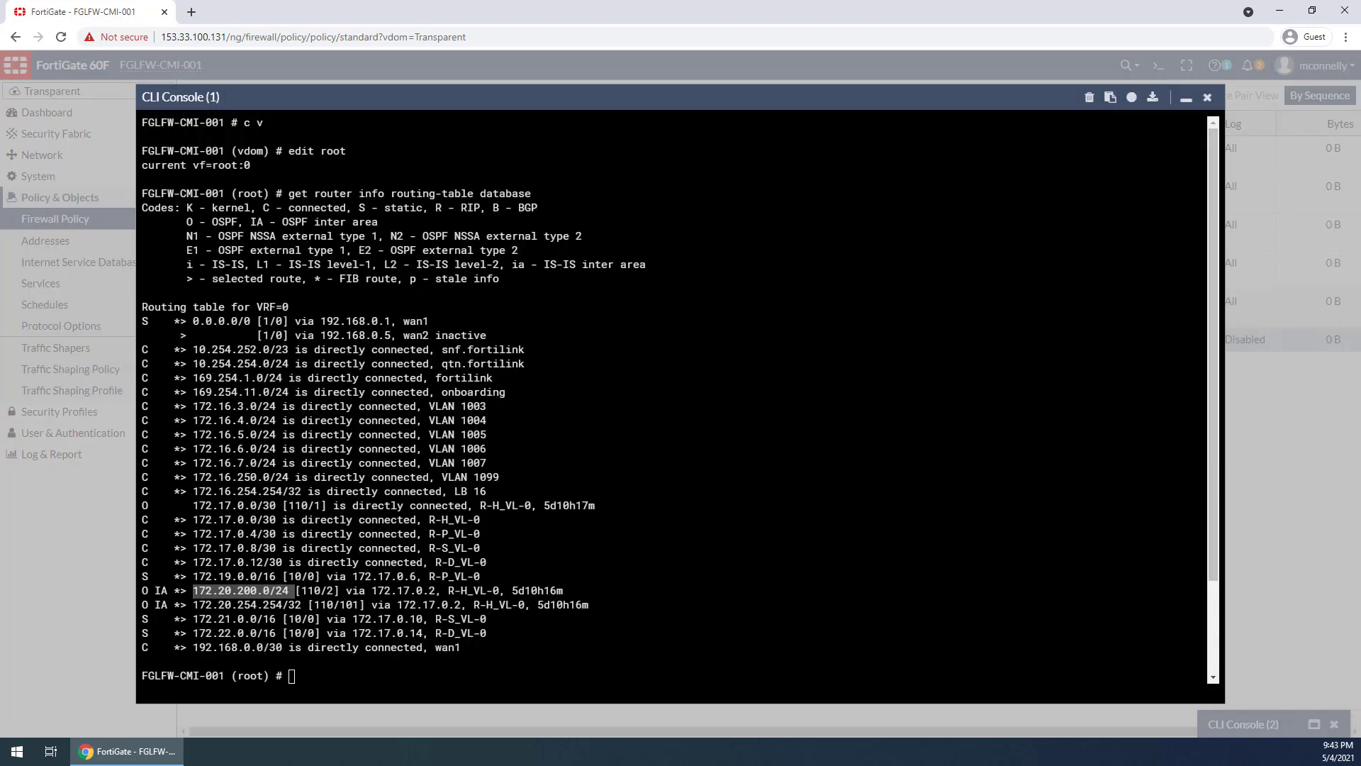
pyautogui.click(1186, 98)
pyautogui.click(1149, 730)
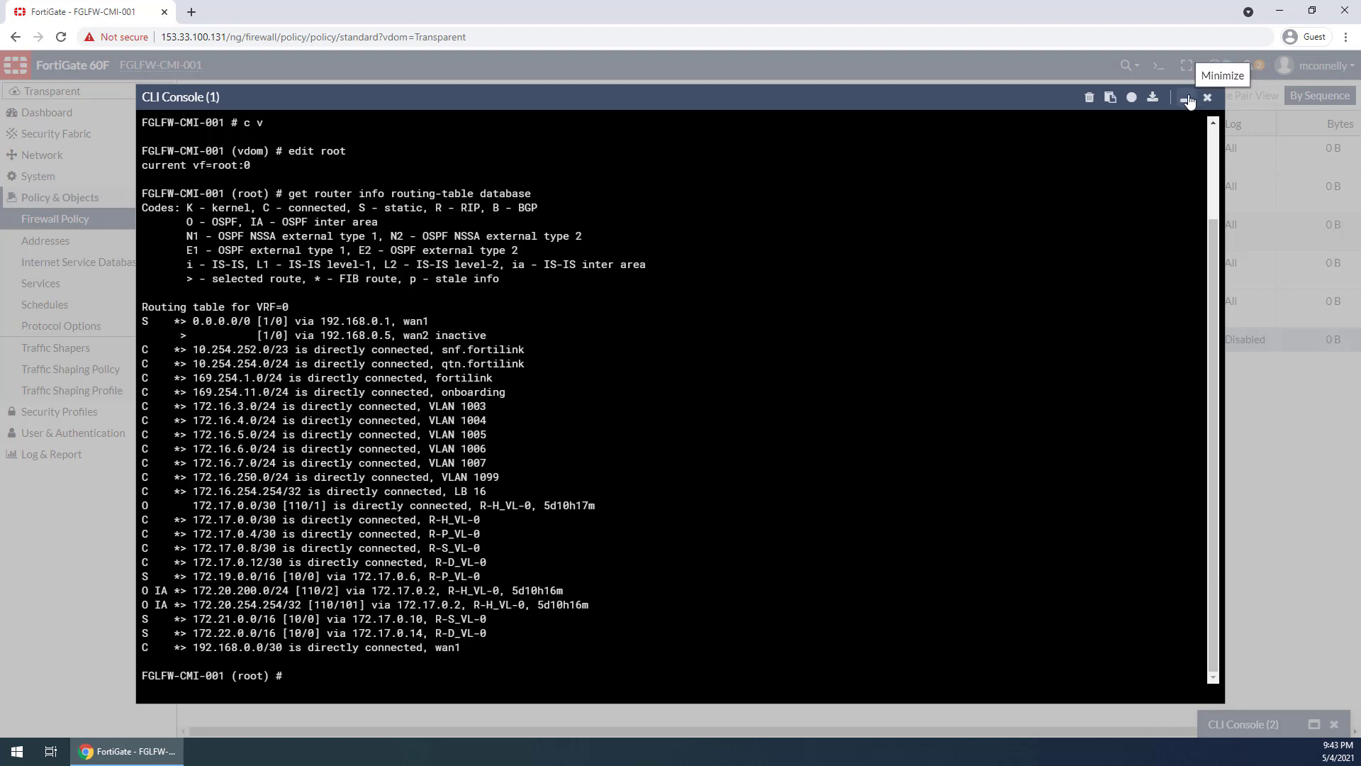
pyautogui.press('Up')
pyautogui.press('Return')
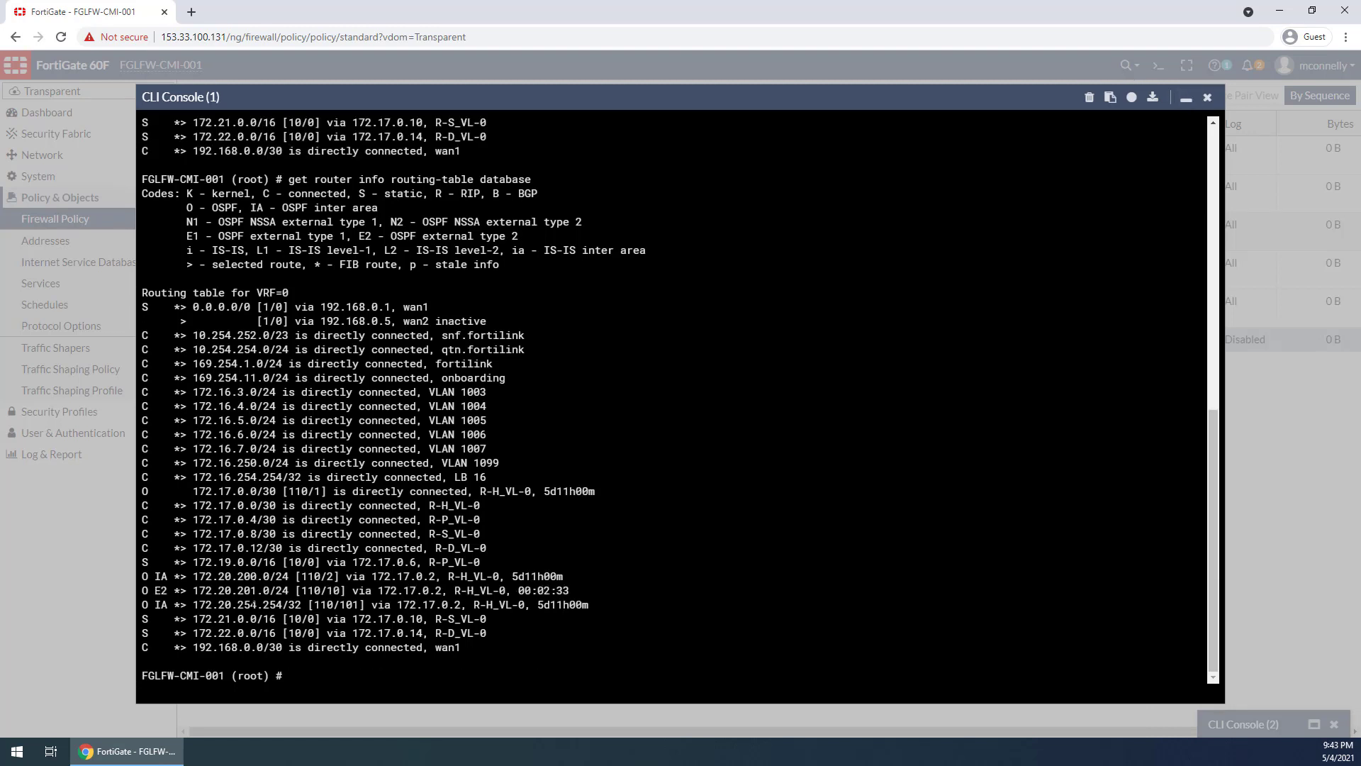
pyautogui.moveTo(146, 590); pyautogui.dragTo(568, 590)
pyautogui.click(581, 590)
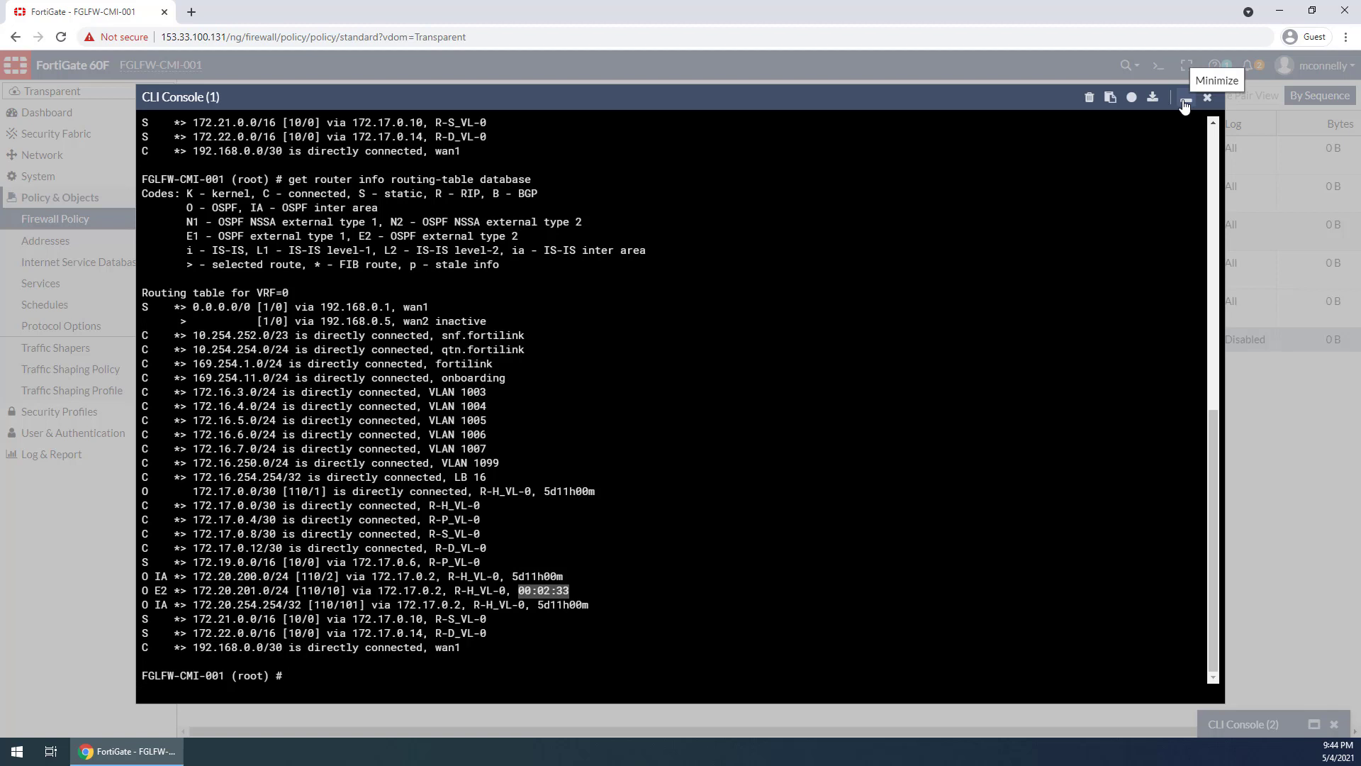
pyautogui.click(565, 589)
pyautogui.moveTo(543, 590); pyautogui.dragTo(487, 590)
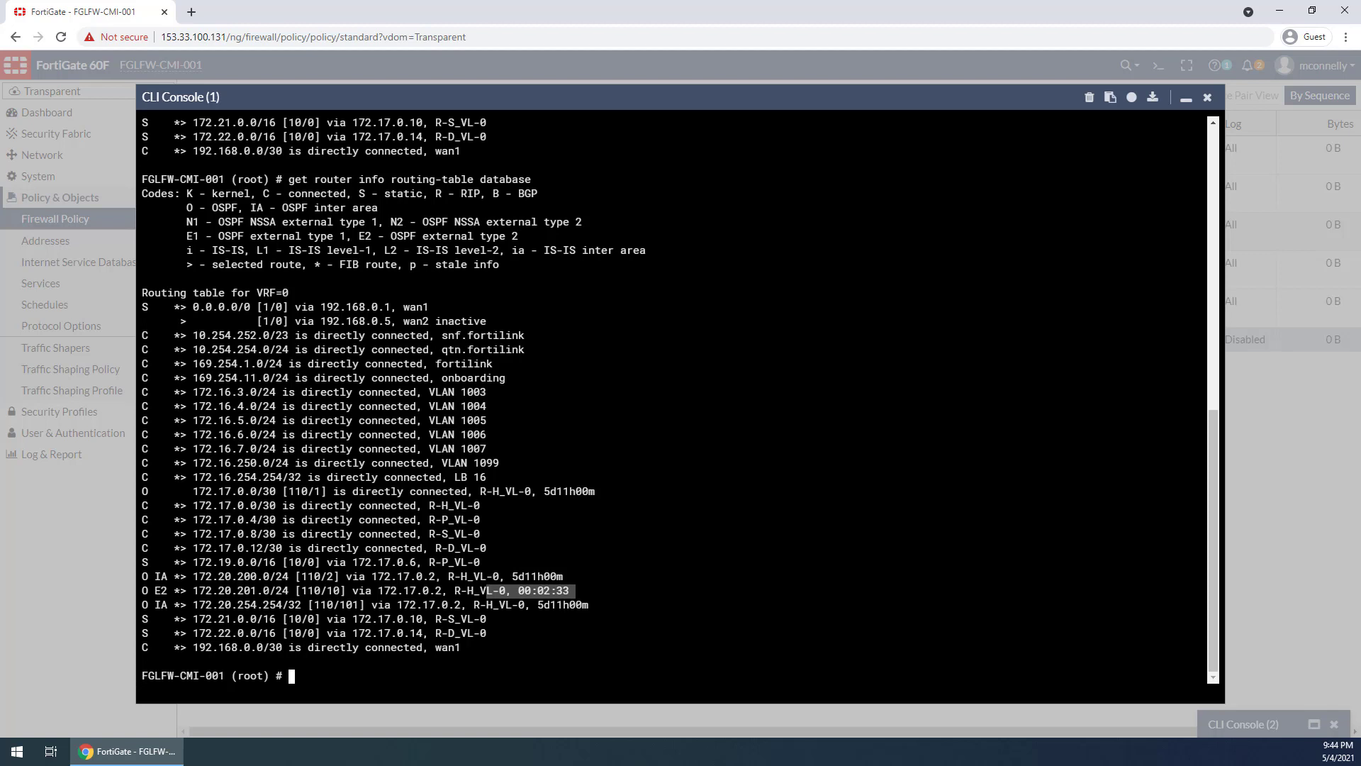
pyautogui.click(531, 591)
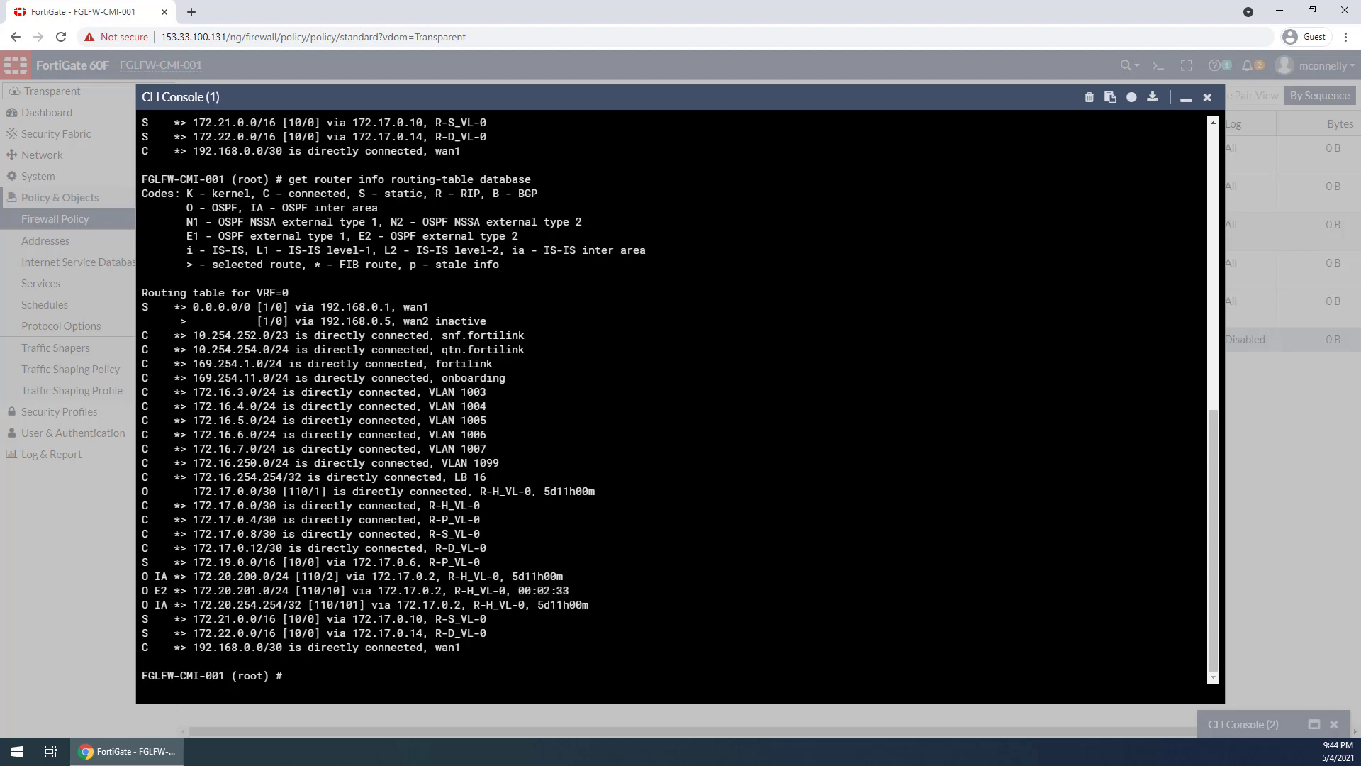